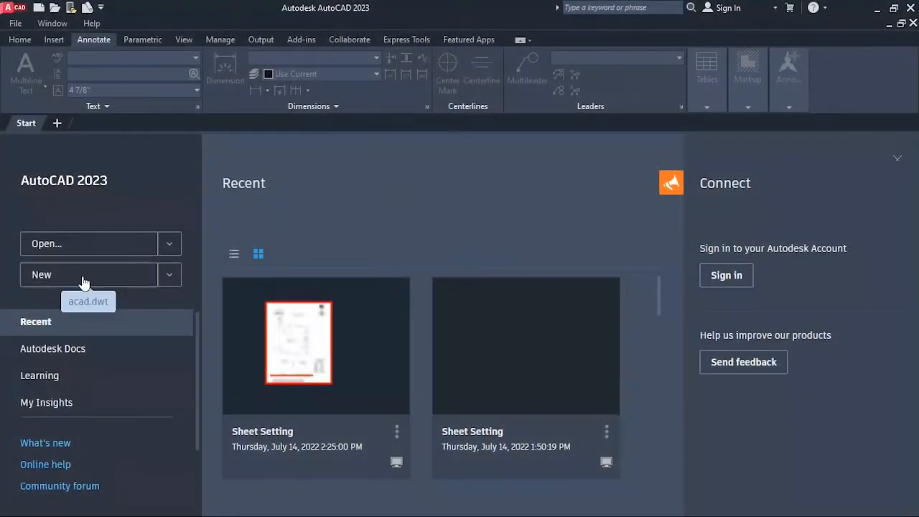
Create a new drawing from the default template and save it as 19' x 34'.dwg in the Sheet Setting folder.
click(83, 275)
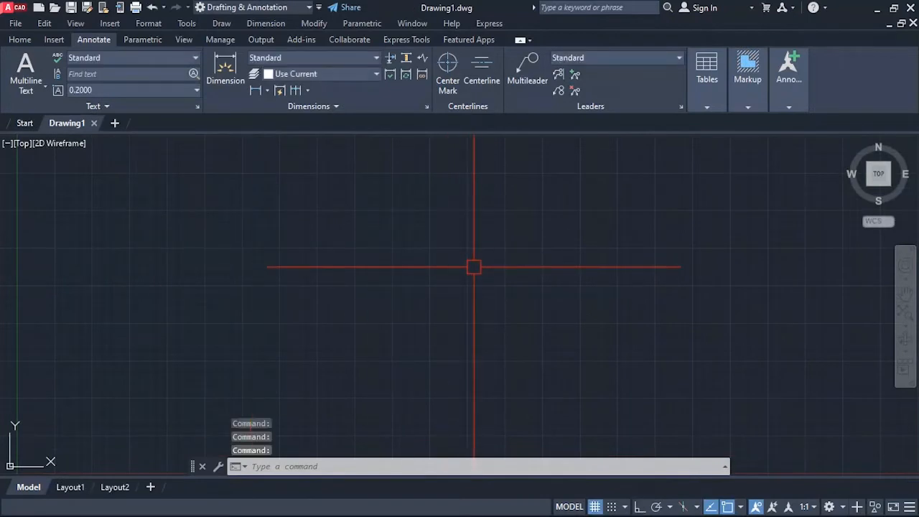
key(ctrl+s)
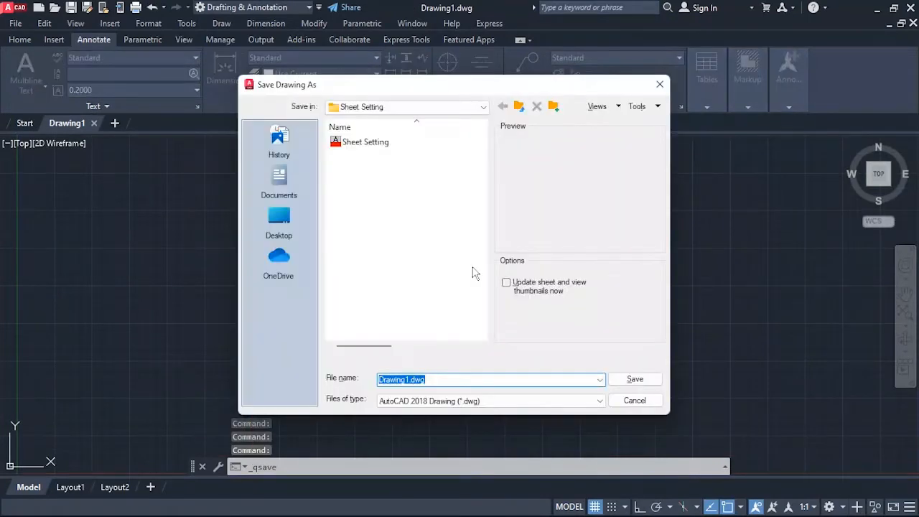
key(Home)
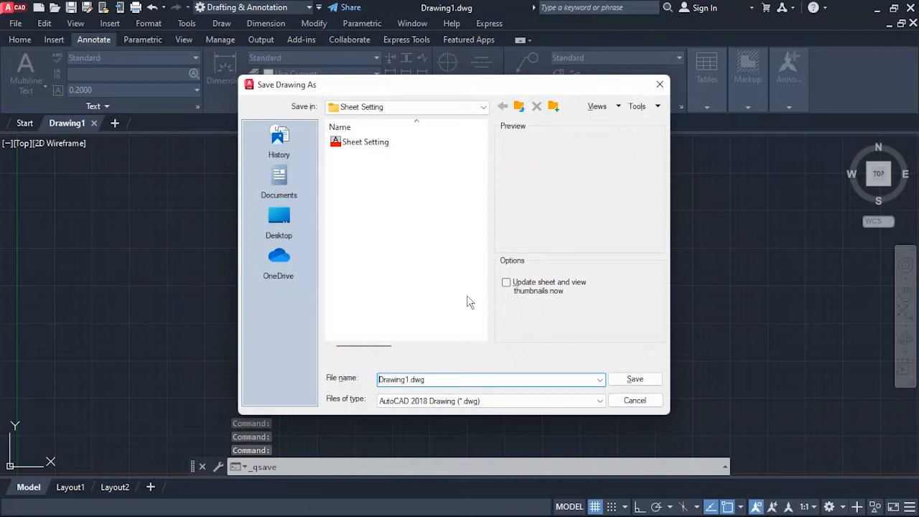
key(shift+Right)
key(shift+Right)
key(shift+Right)
key(shift+Right)
key(shift+Right)
key(shift+Right)
key(shift+Right)
key(shift+Right)
text(19)
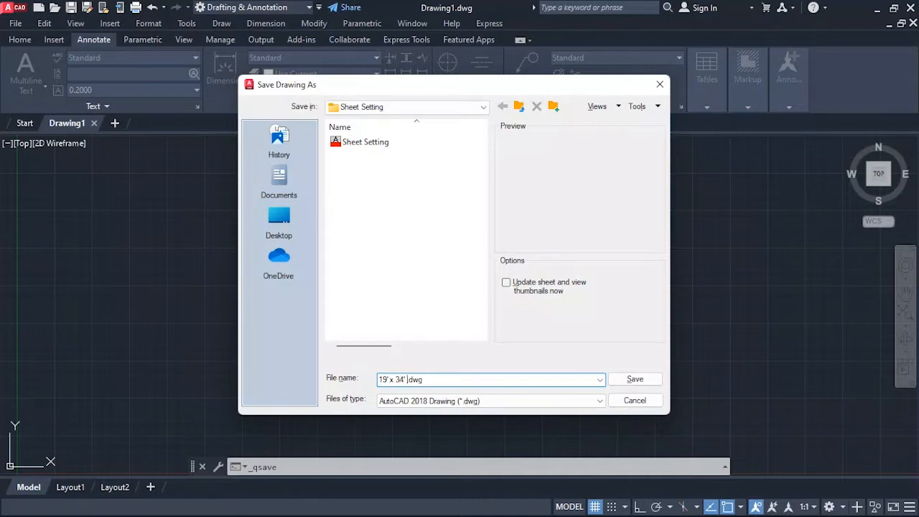
key(Return)
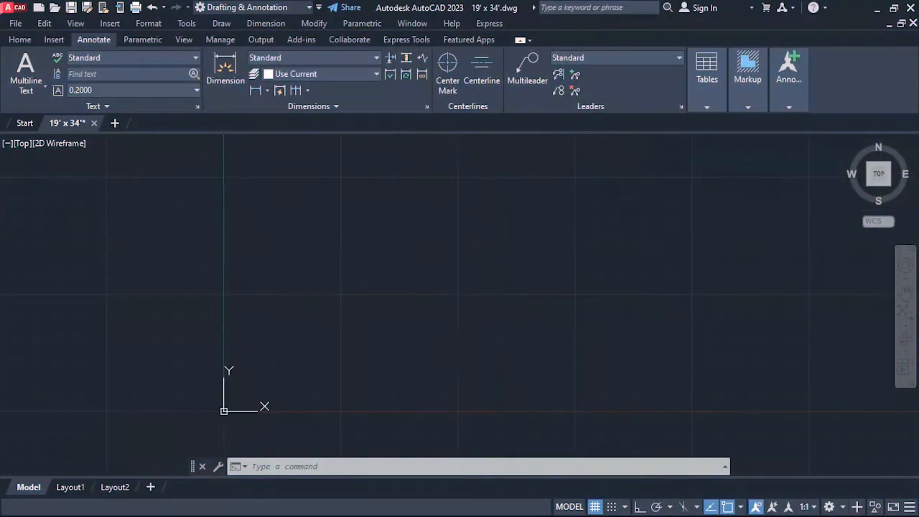
Set the drawing units to Architectural length with 0'-0 1/8" precision and Deg/Min/Sec angles.
text(un)
key(Return)
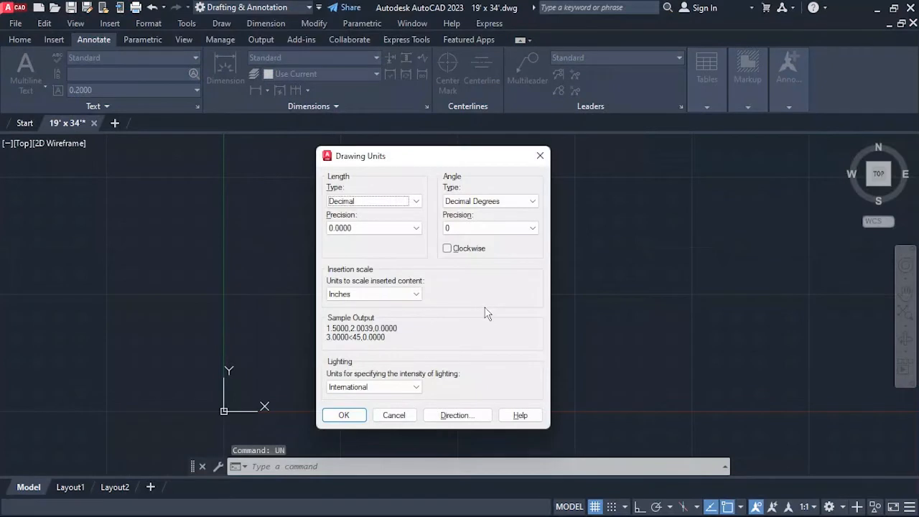
click(395, 201)
click(348, 214)
click(363, 228)
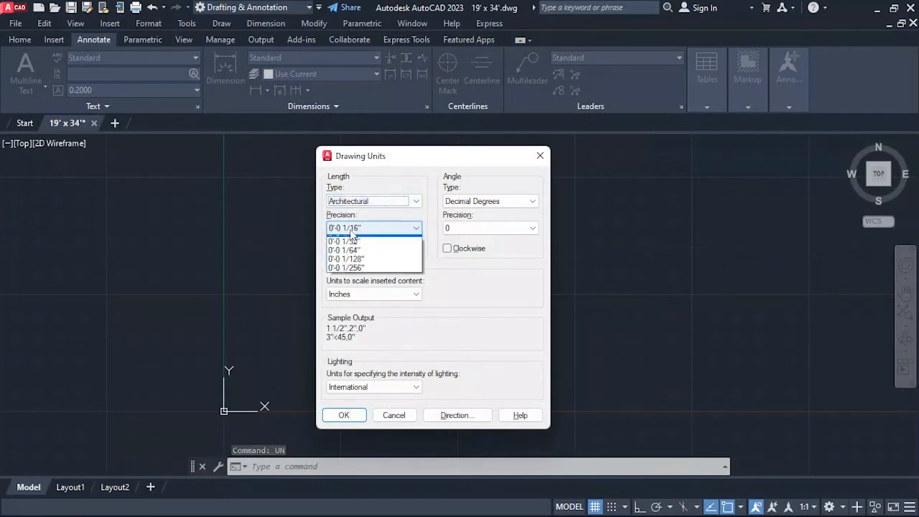
click(355, 263)
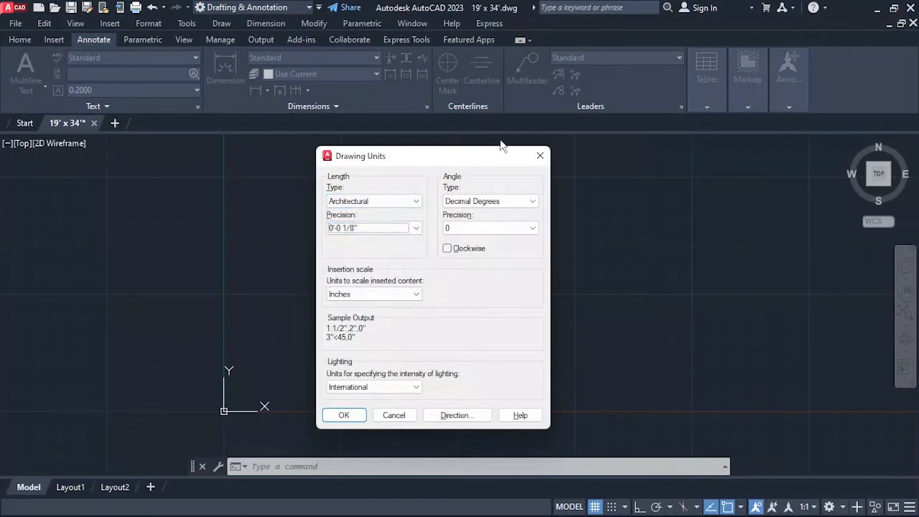
click(488, 201)
click(467, 222)
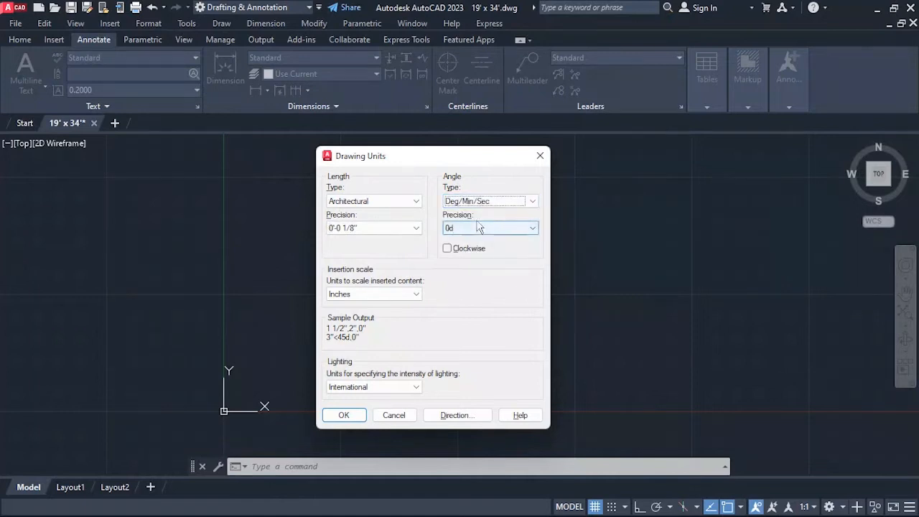
click(343, 415)
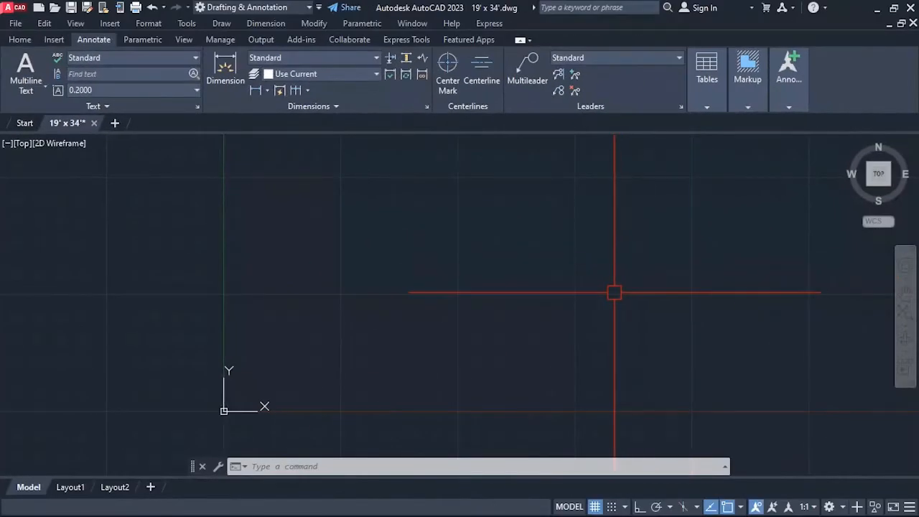
Create a new dimension style named My Setting based on Standard and continue to its settings.
text(d)
key(Return)
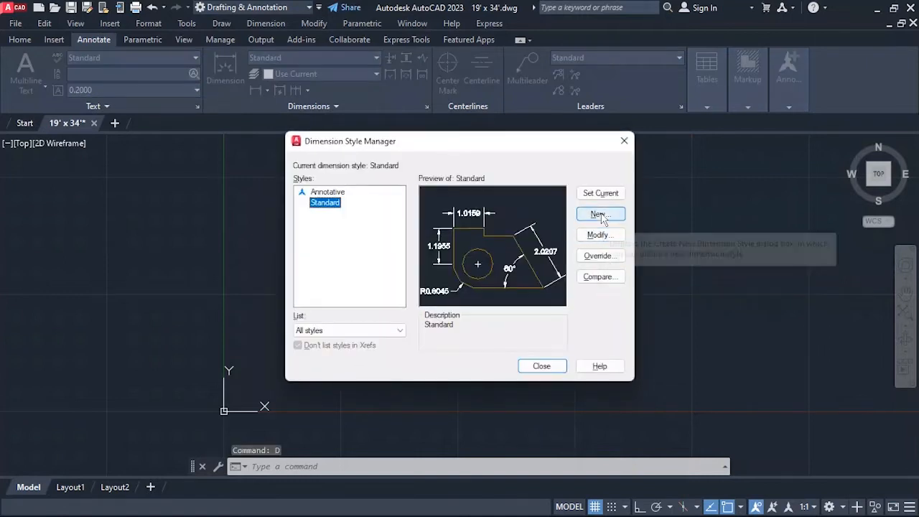
click(600, 214)
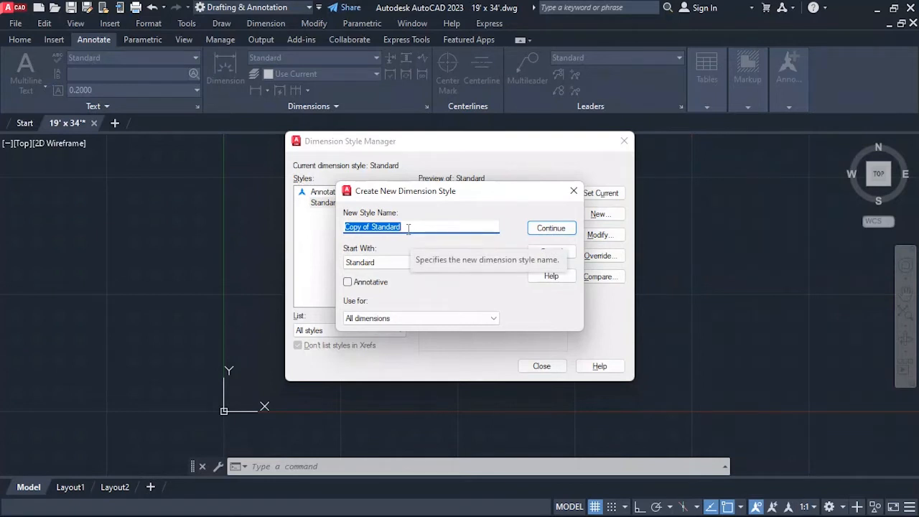
text(My Setting)
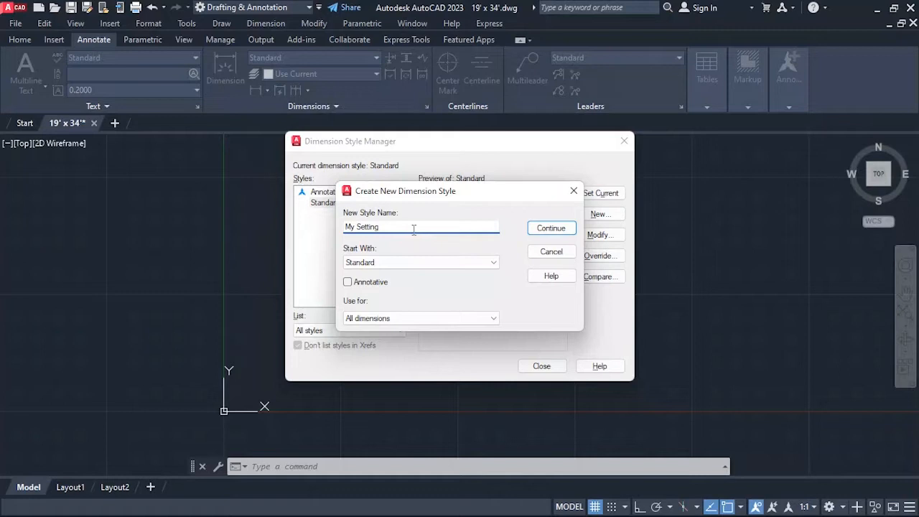
click(547, 228)
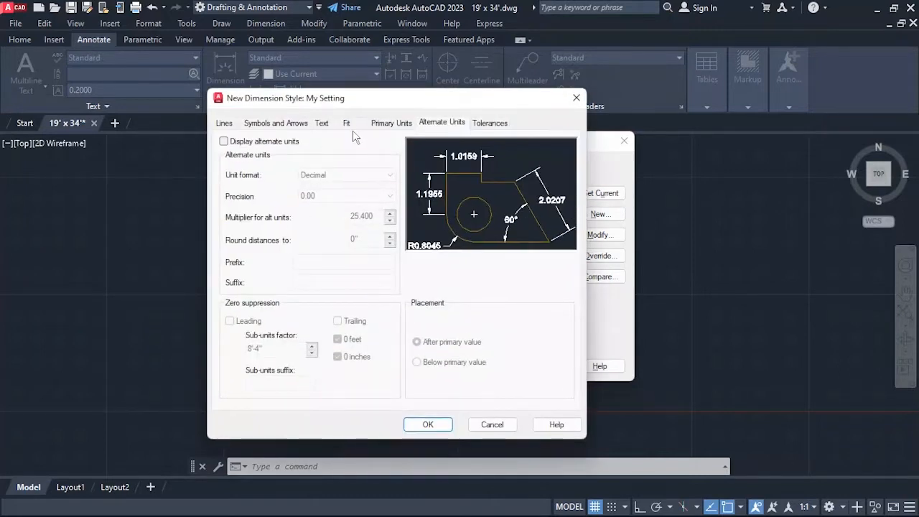
Set the style's primary units to Architectural with 0'-0 1/8" precision and its angular format to Degrees Minutes Seconds.
click(377, 126)
click(353, 153)
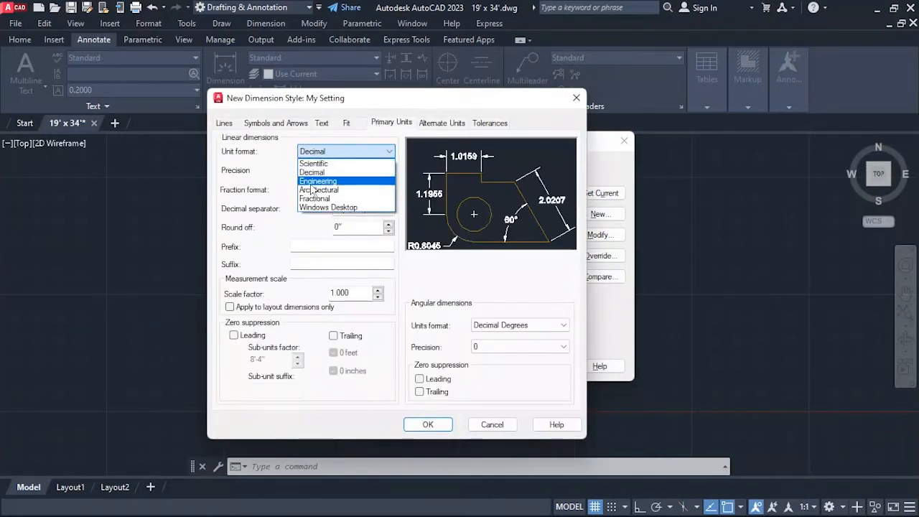
click(327, 185)
click(344, 170)
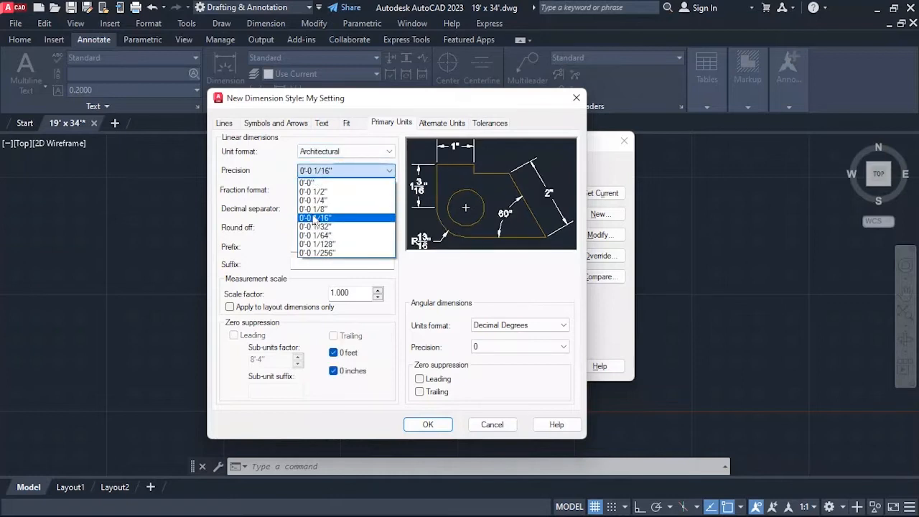
click(319, 209)
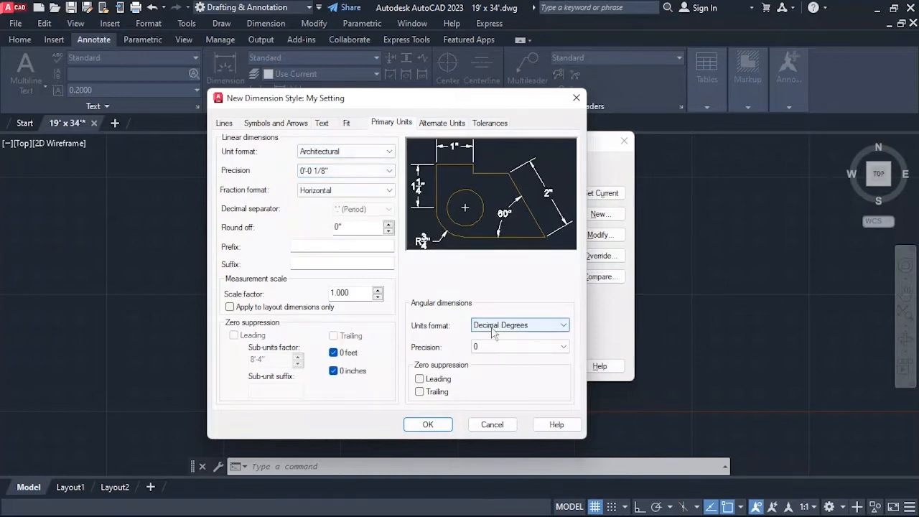
click(517, 325)
click(502, 346)
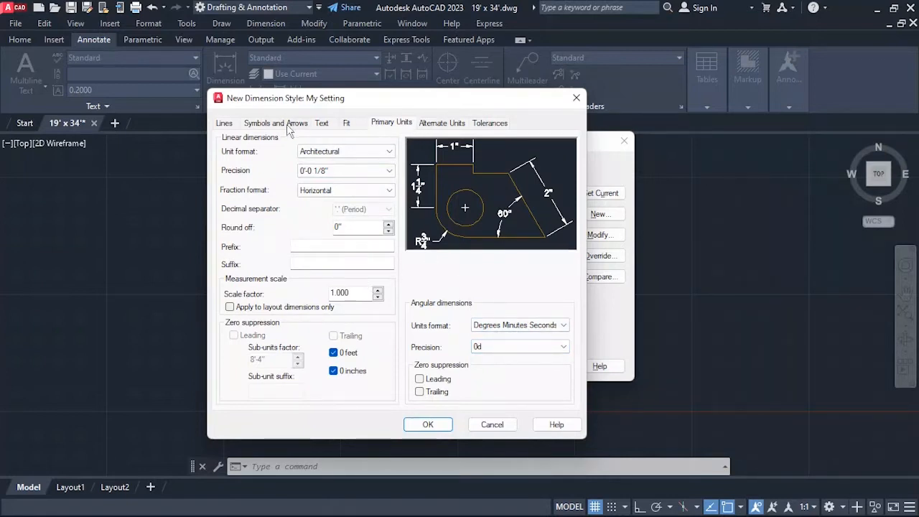
Set the dimension style's text height to 6".
click(319, 123)
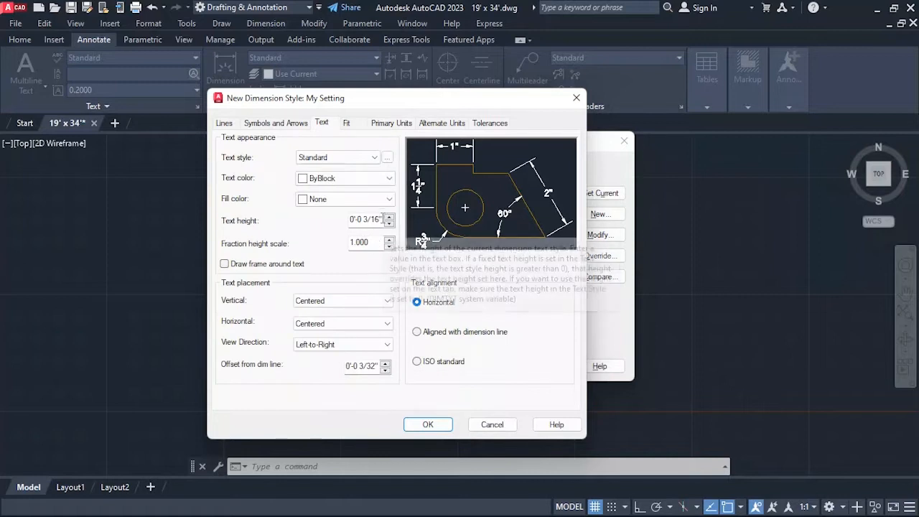
drag(382, 219, 307, 221)
text(6")
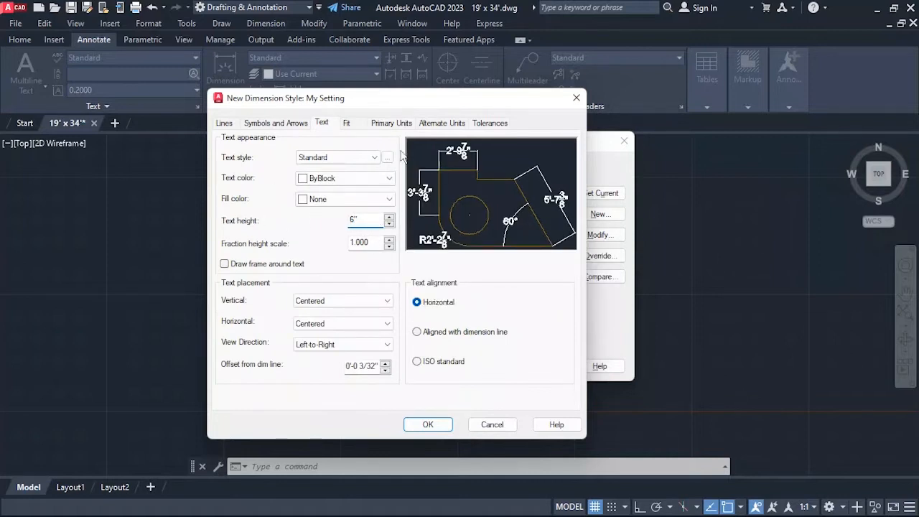
Set the extension lines to extend 3" beyond the dimension lines.
click(226, 124)
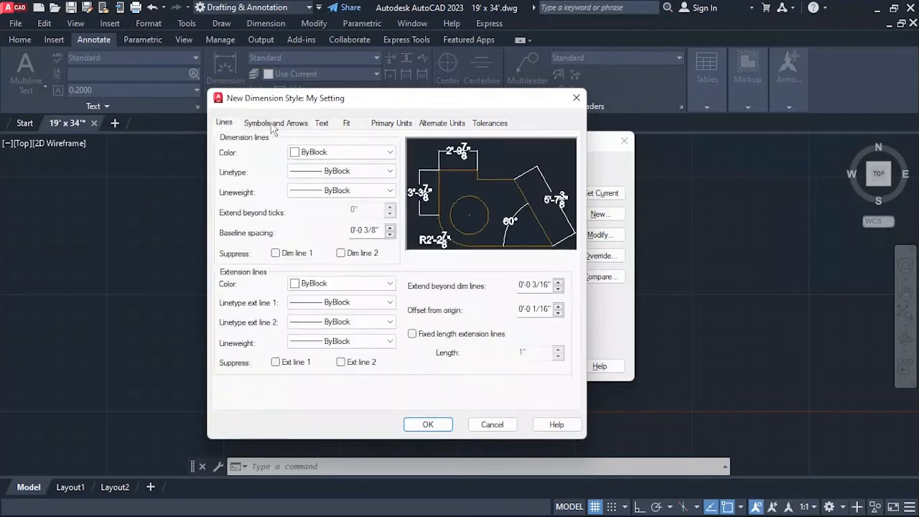
double_click(557, 288)
click(558, 289)
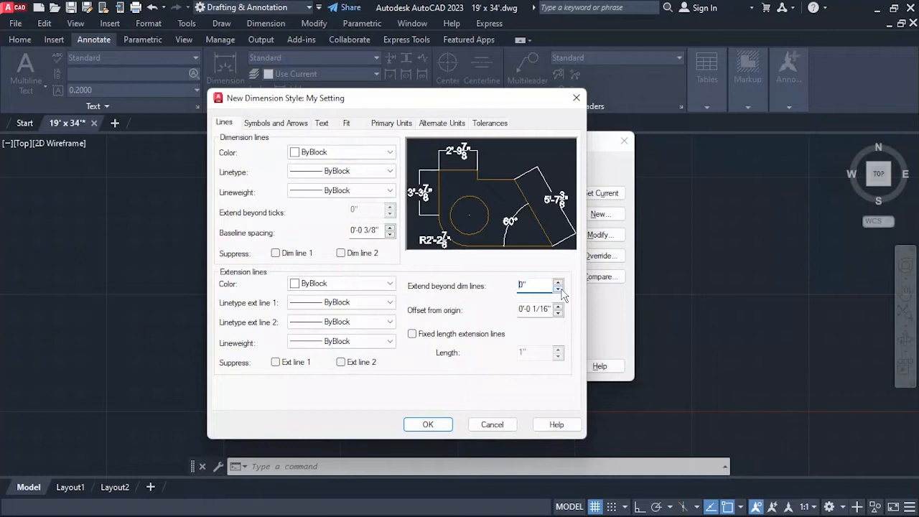
click(558, 283)
click(559, 283)
click(558, 283)
click(559, 283)
click(558, 283)
click(558, 283)
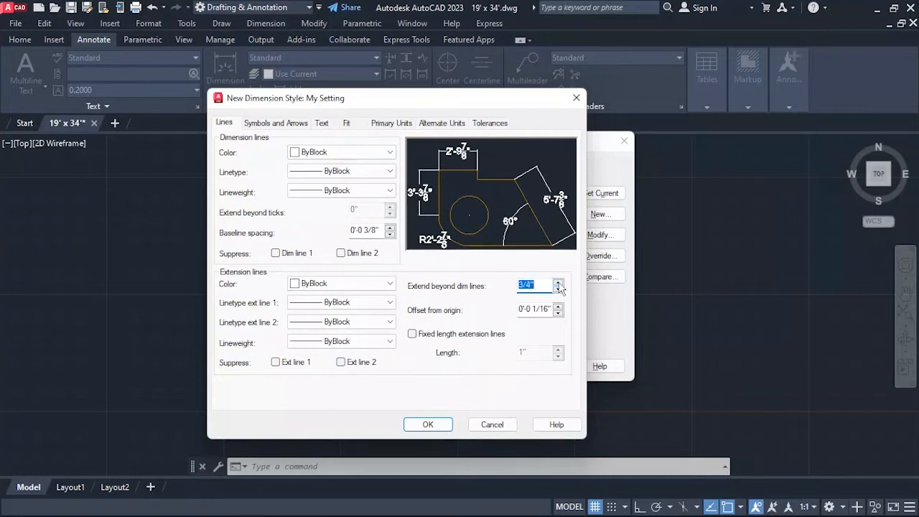
click(558, 283)
click(559, 283)
click(558, 283)
click(558, 283)
click(559, 283)
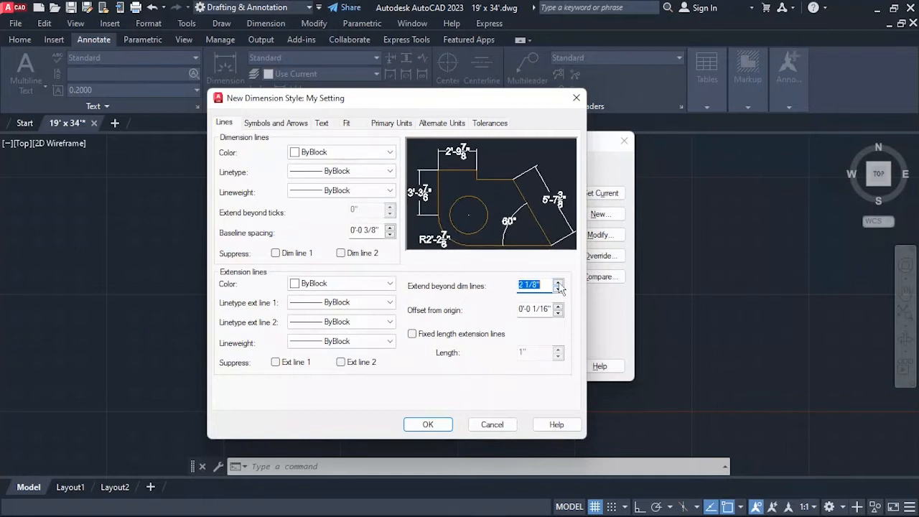
click(558, 283)
click(558, 283)
click(558, 283)
click(559, 283)
click(559, 283)
click(559, 283)
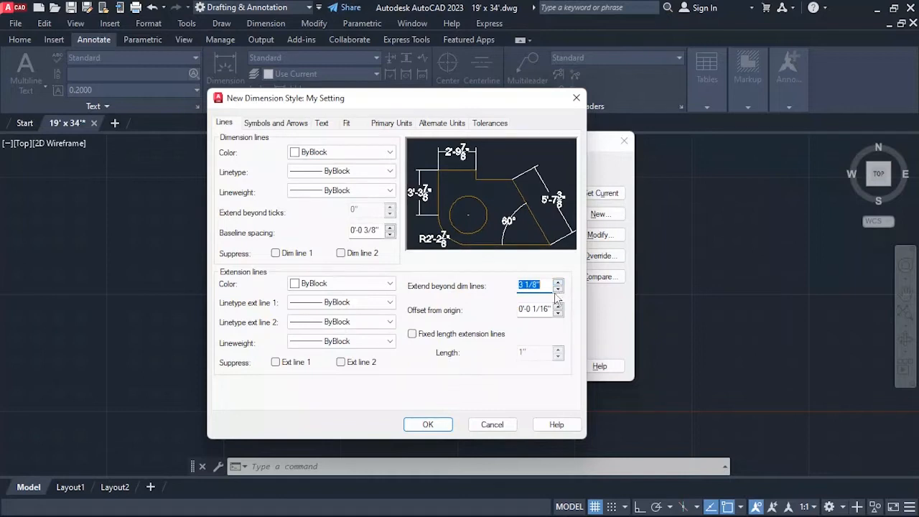
click(557, 289)
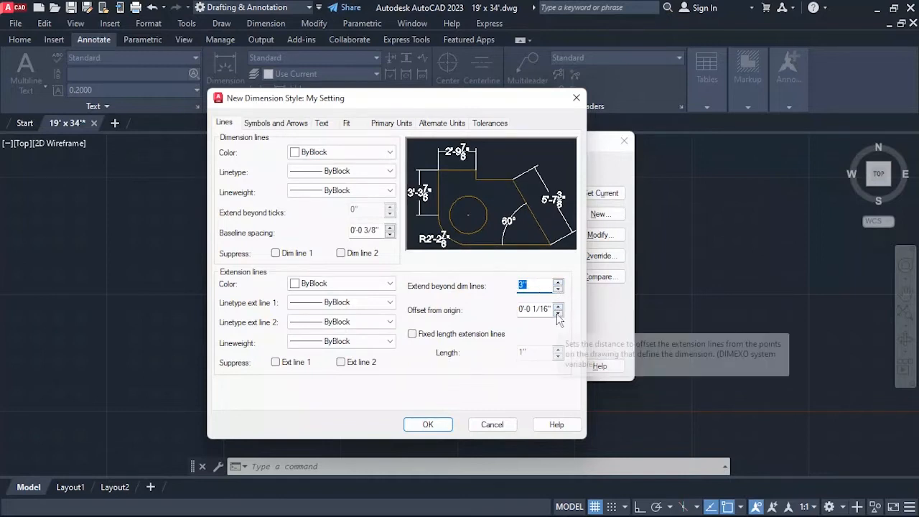
Set the extension lines' offset from origin to 4" and save My Setting as the current dimension style.
click(558, 313)
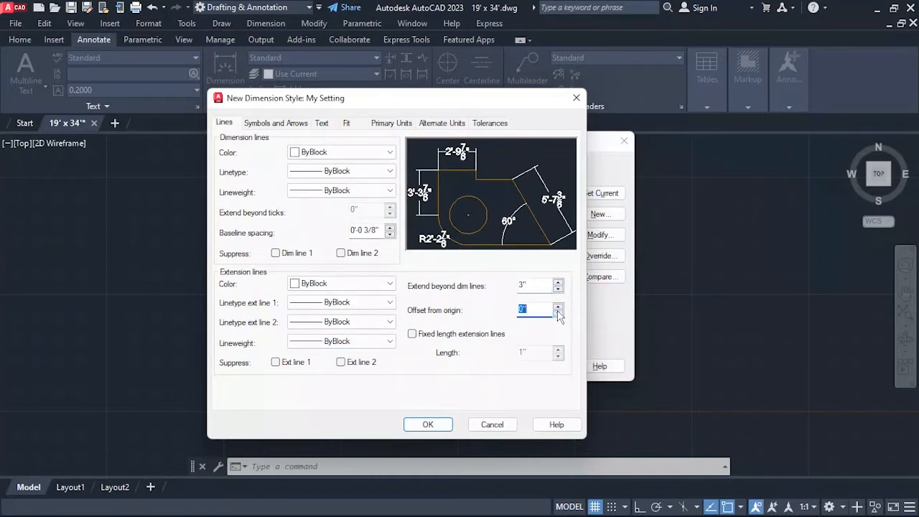
click(558, 308)
click(558, 307)
click(557, 307)
click(557, 308)
click(557, 307)
click(558, 308)
click(557, 307)
click(557, 307)
click(557, 308)
click(558, 307)
click(557, 308)
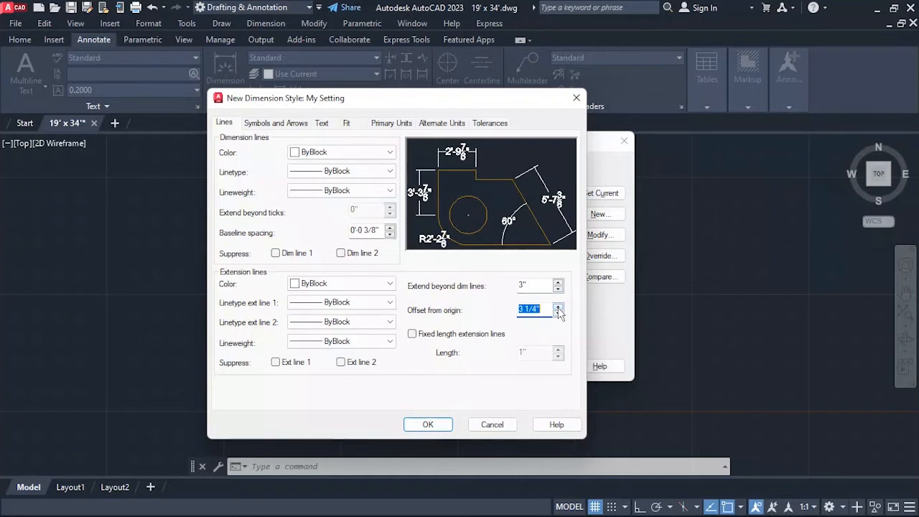
click(558, 308)
click(557, 307)
click(558, 307)
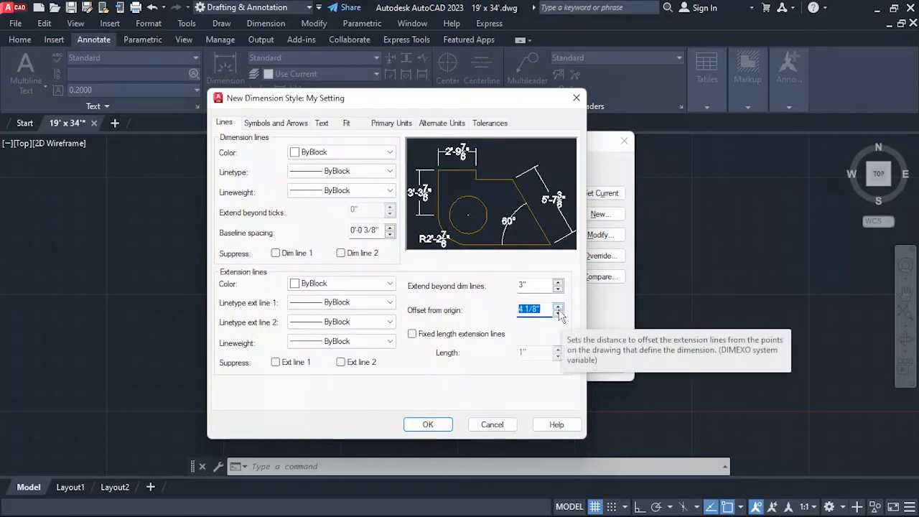
click(556, 313)
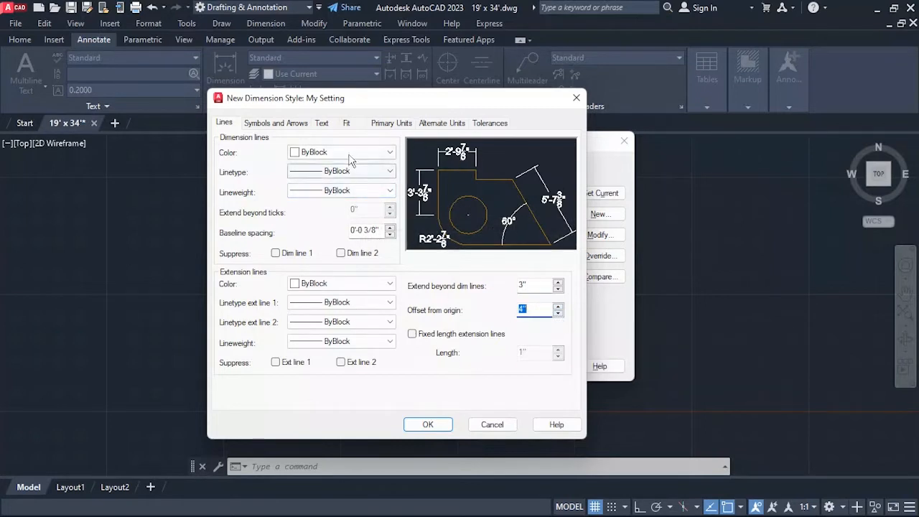
click(451, 425)
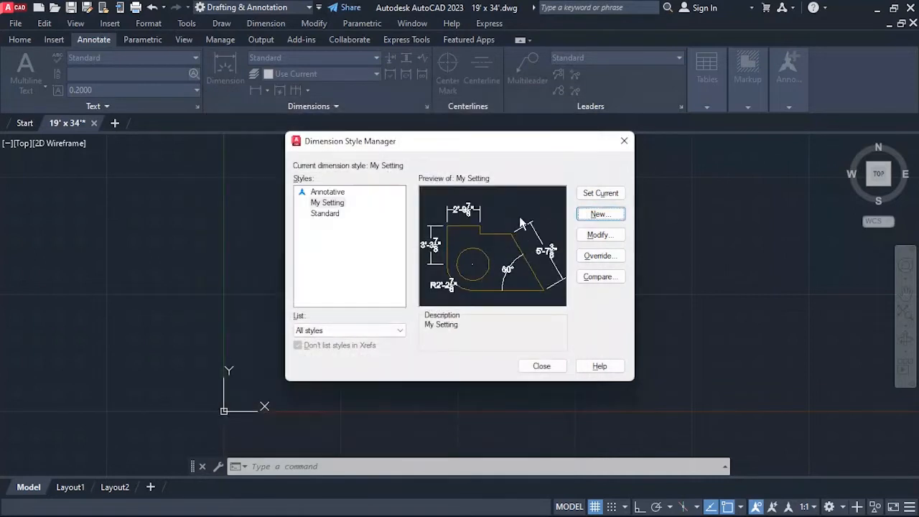
click(541, 366)
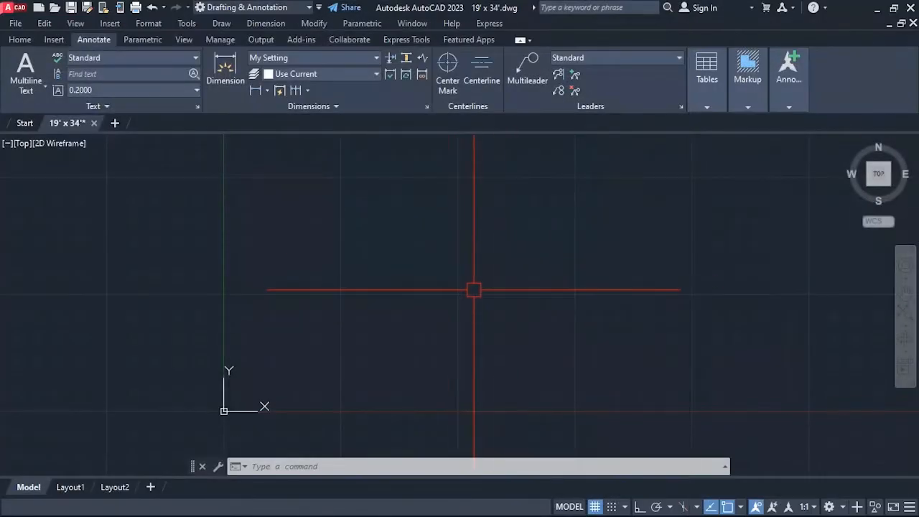
Set the model space limits with the lower left corner at 0',0' and the upper right corner at 100',100'.
text(limits)
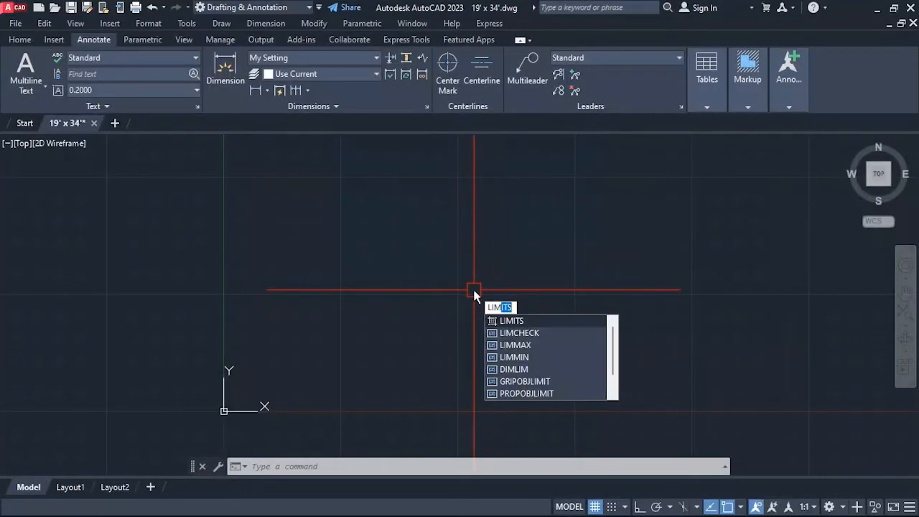
key(Return)
text(0)
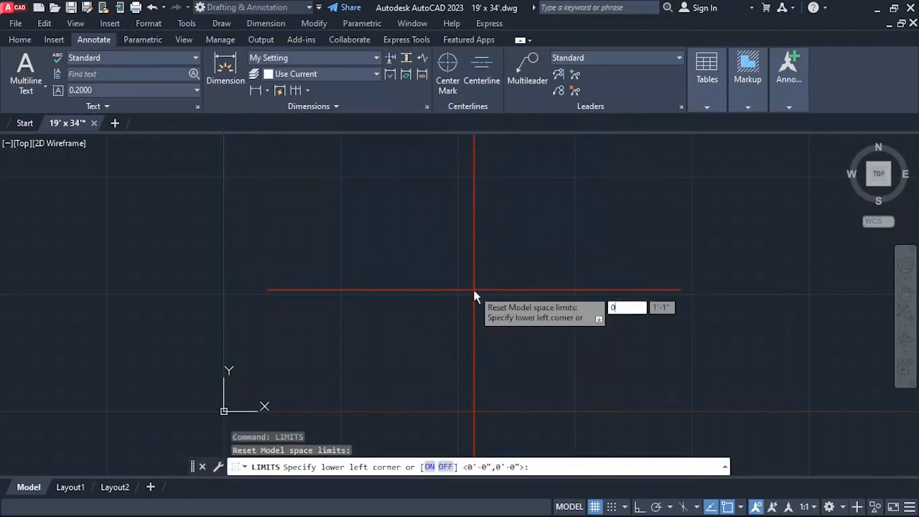
text(,0)
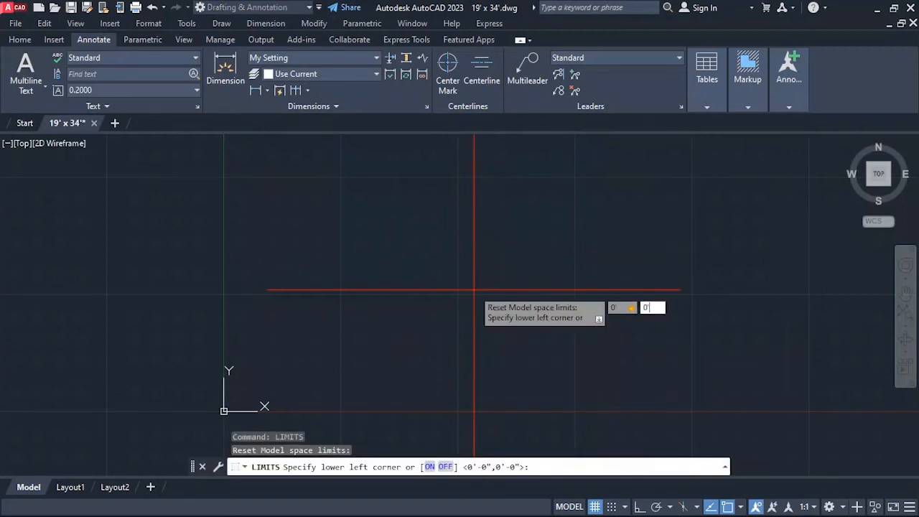
key(Return)
text(100)
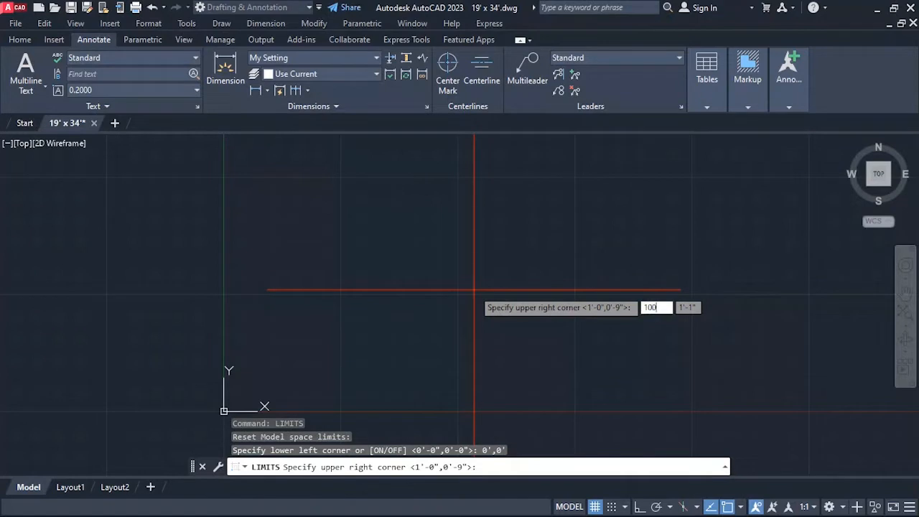
text(',1)
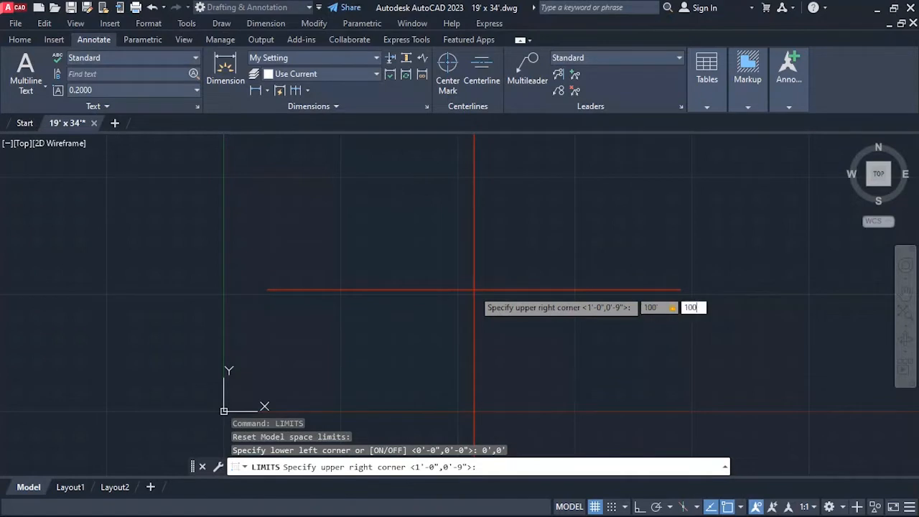
key(Return)
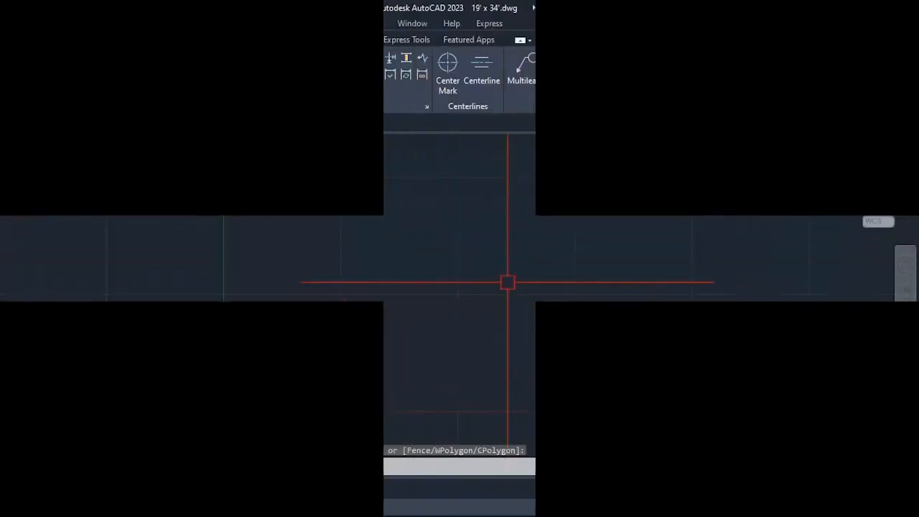
Set the UCS icon to display at the origin with the ORigin option and save the drawing.
scroll(474, 316, up, 5)
scroll(447, 319, down, 3)
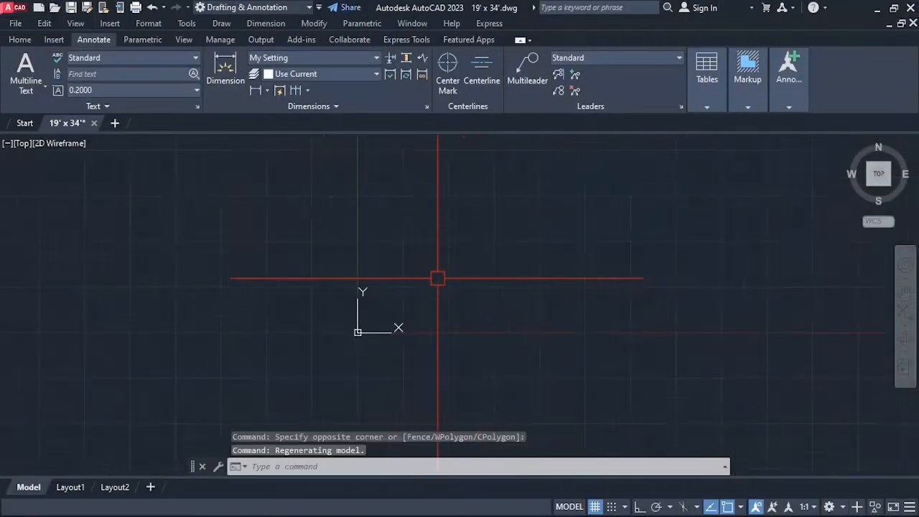
scroll(437, 312, up, 3)
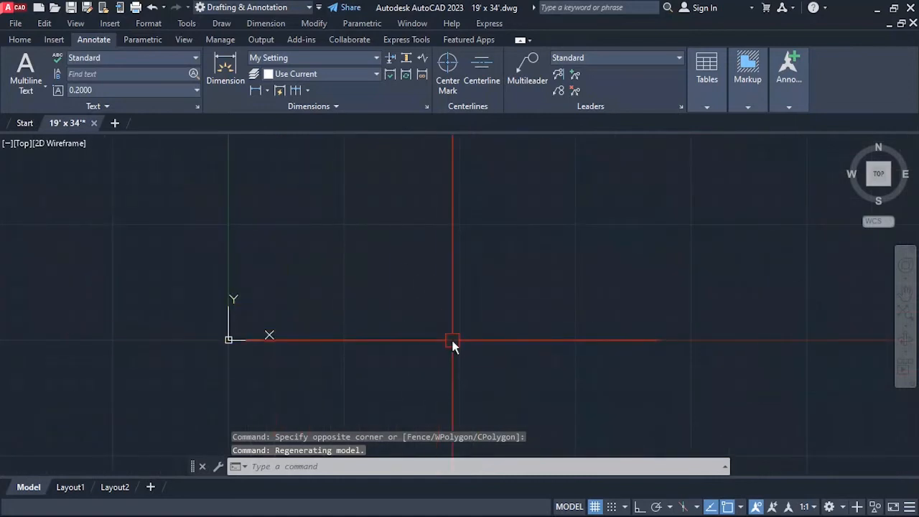
text(ucsicon)
key(Return)
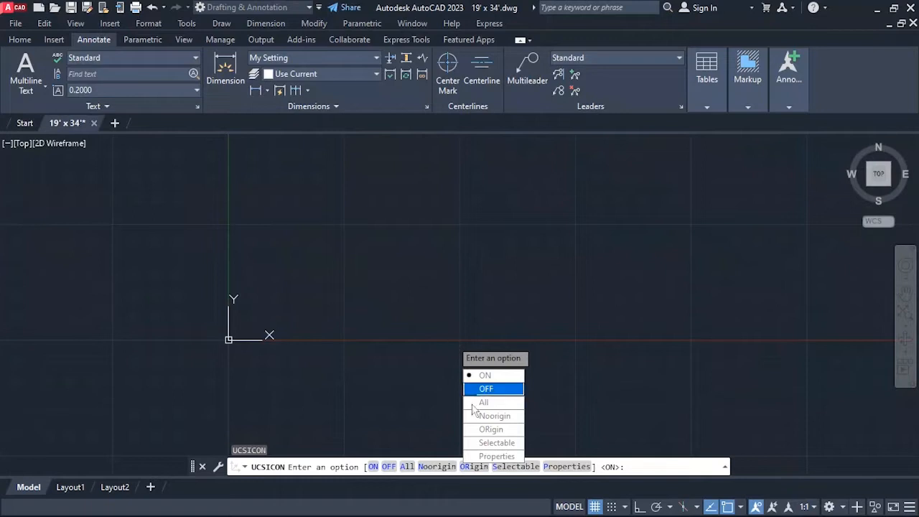
click(491, 429)
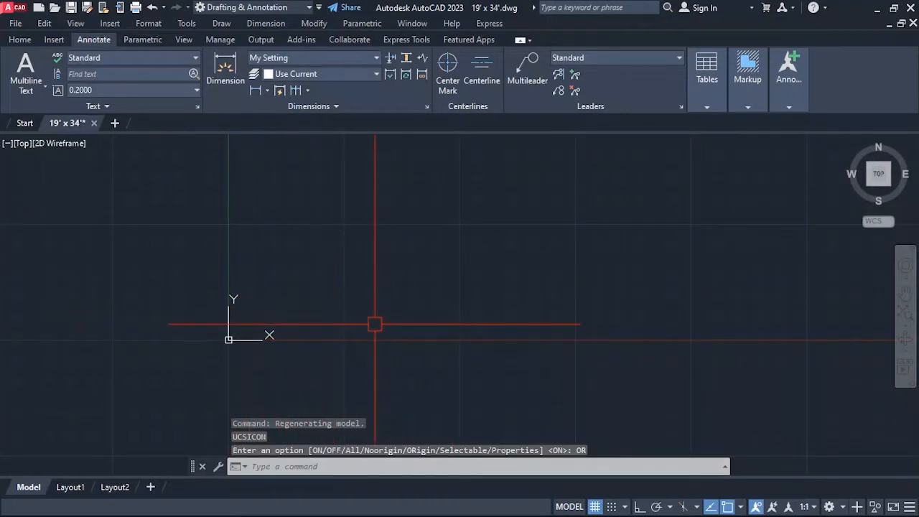
key(Return)
key(ctrl+s)
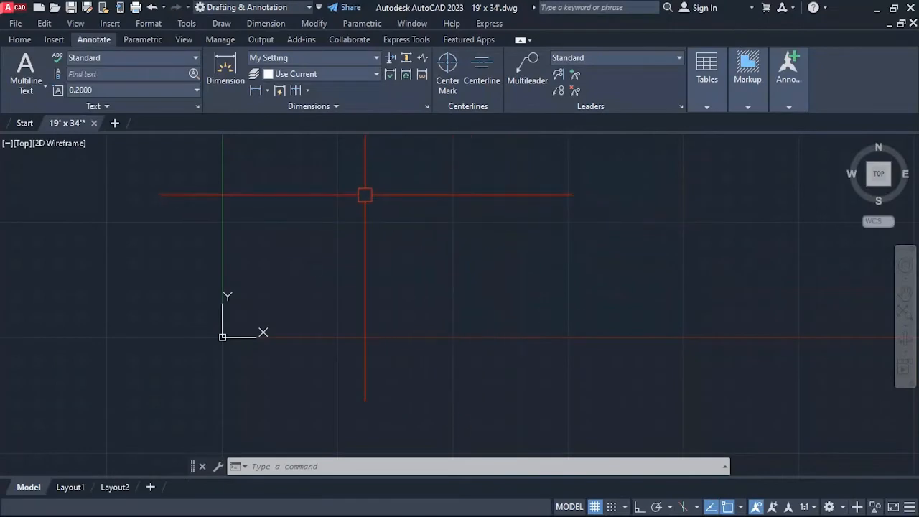
Attach the image 3 Marla House Ground Floor Plan 19' x 34' with a relative path, specifying insertion point and scale on-screen.
click(52, 40)
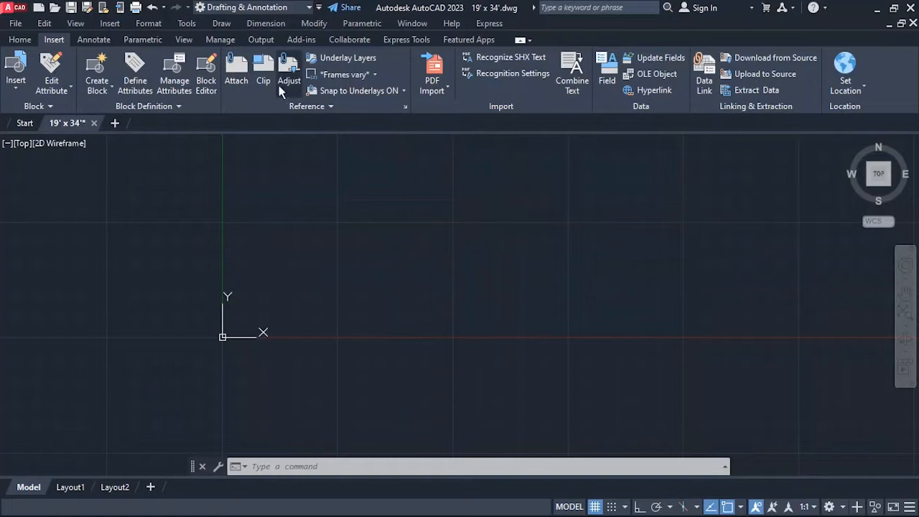
click(235, 68)
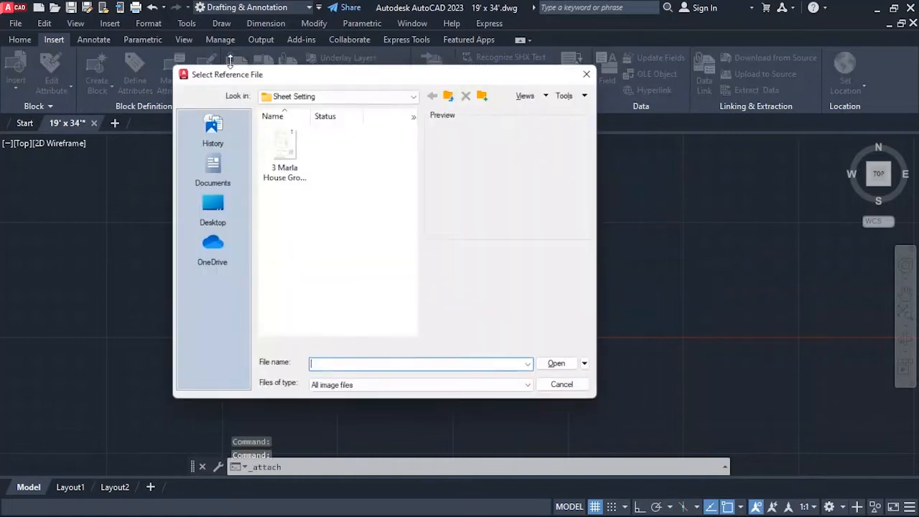
double_click(294, 153)
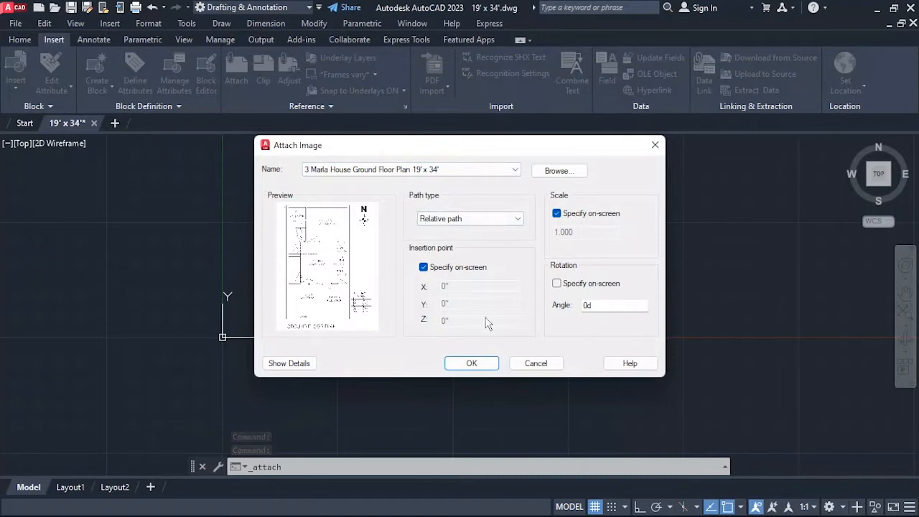
click(479, 363)
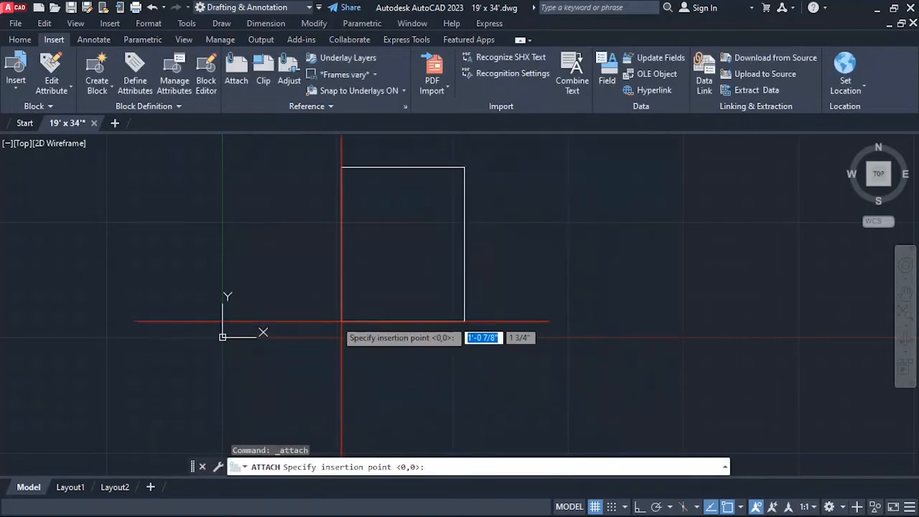
Place the floor plan image along the X axis just right of the origin, at a scale factor of 1.
scroll(248, 328, up, 6)
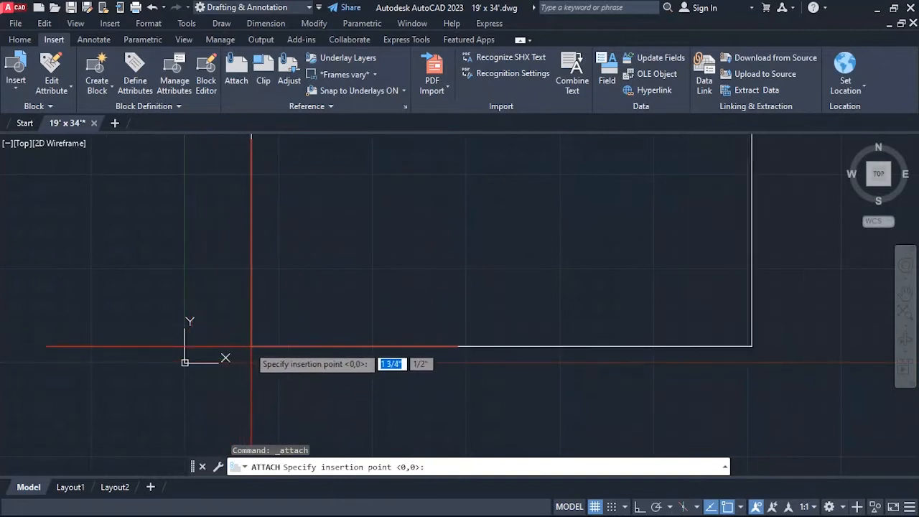
click(257, 361)
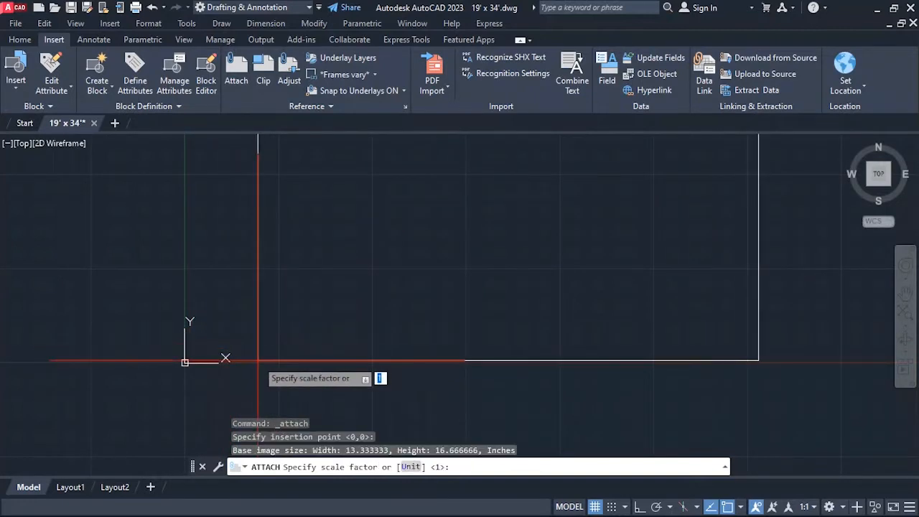
click(257, 360)
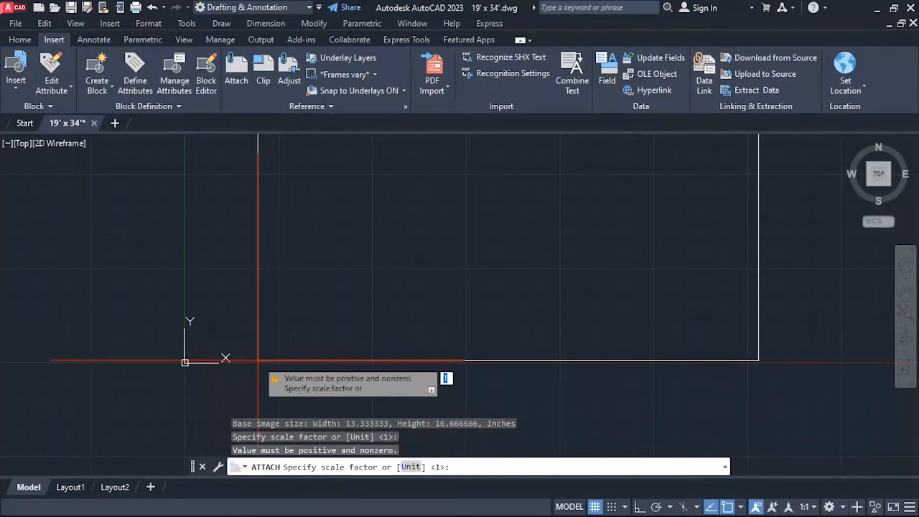
key(Return)
scroll(328, 383, down, 6)
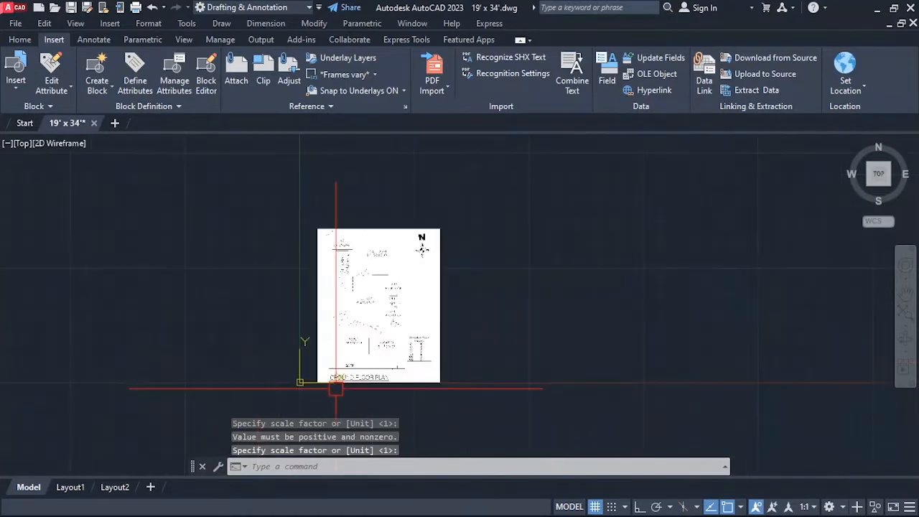
scroll(390, 306, up, 2)
scroll(390, 208, down, 2)
scroll(391, 231, up, 2)
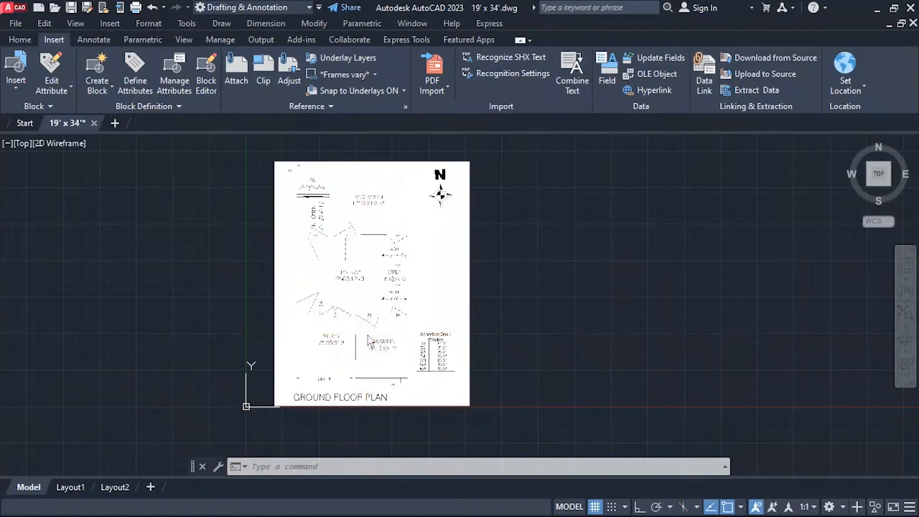
Set the 2D model space crosshairs color to White in the drawing window colors.
text(op)
key(Return)
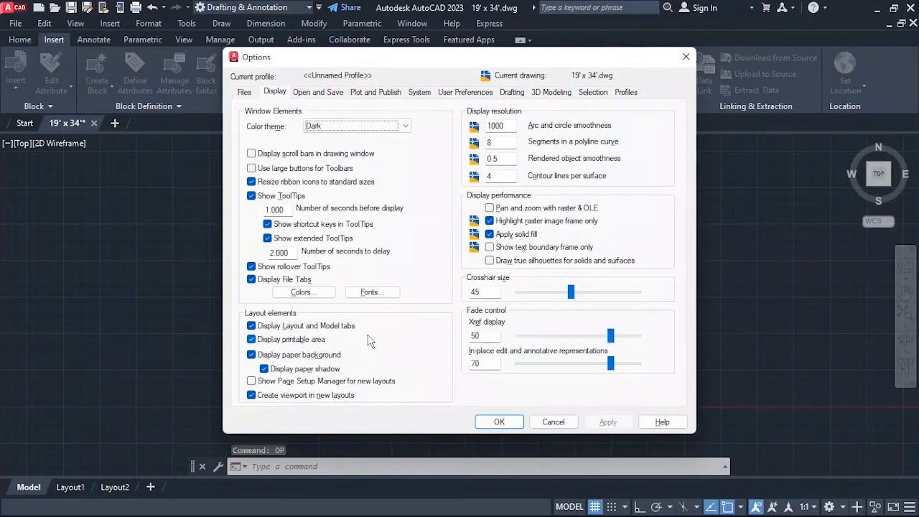
click(330, 294)
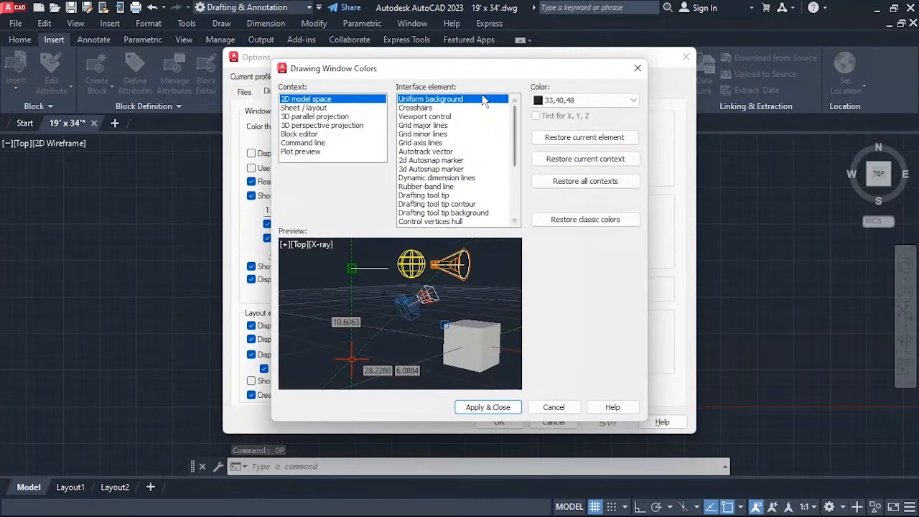
click(422, 108)
click(554, 100)
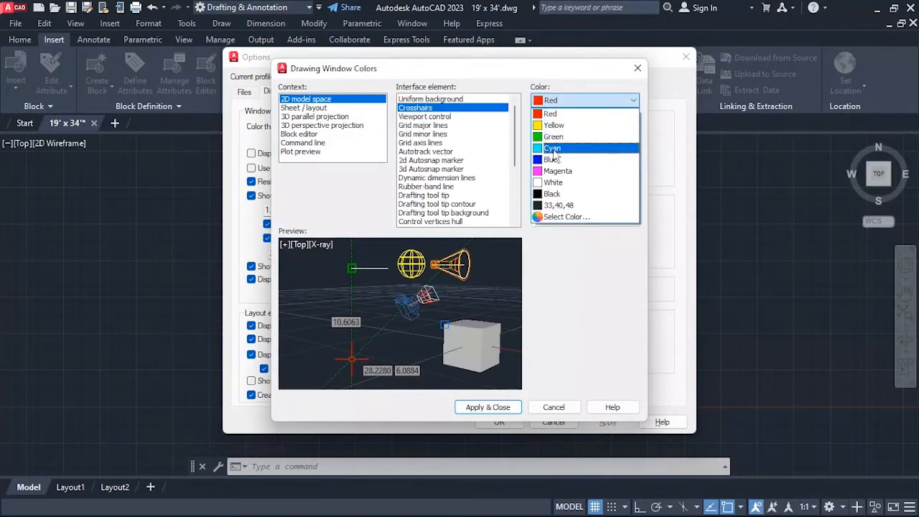
click(559, 191)
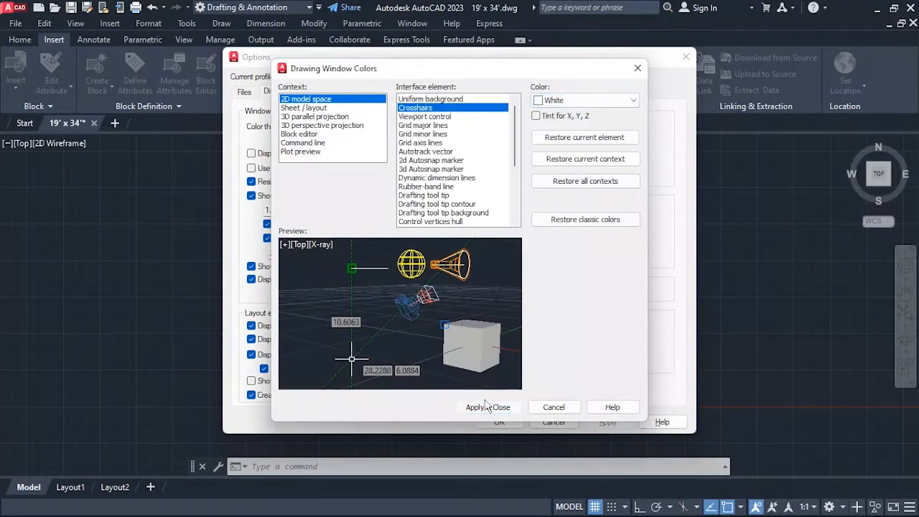
click(487, 407)
click(496, 478)
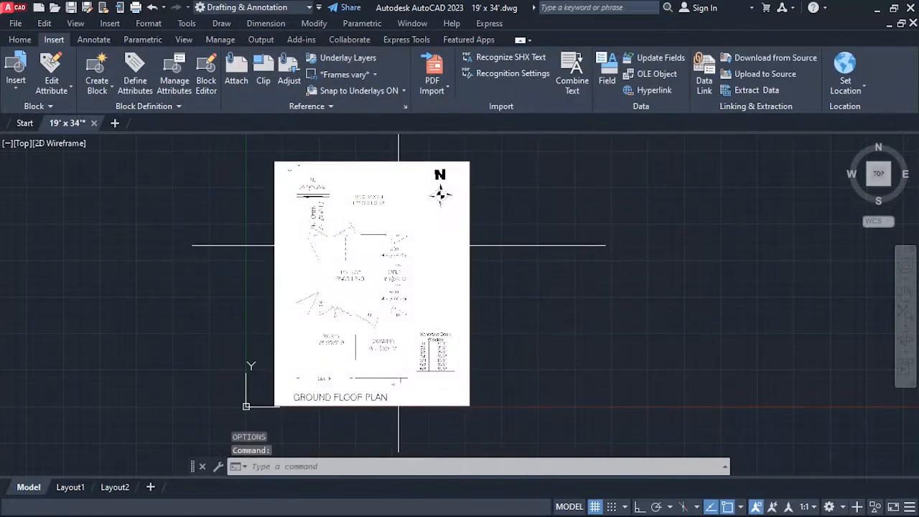
Set the 2D model space crosshairs color to Blue in the drawing window colors and accept the options.
text(op)
key(Return)
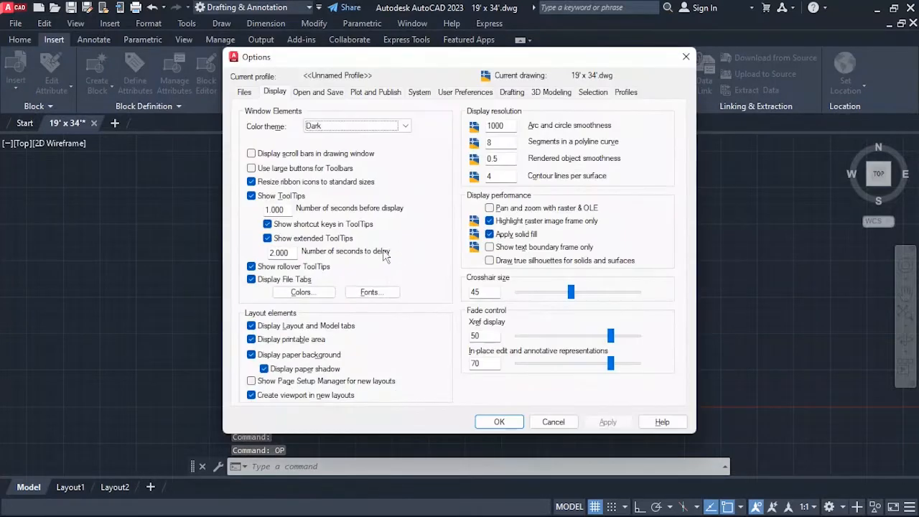
click(301, 294)
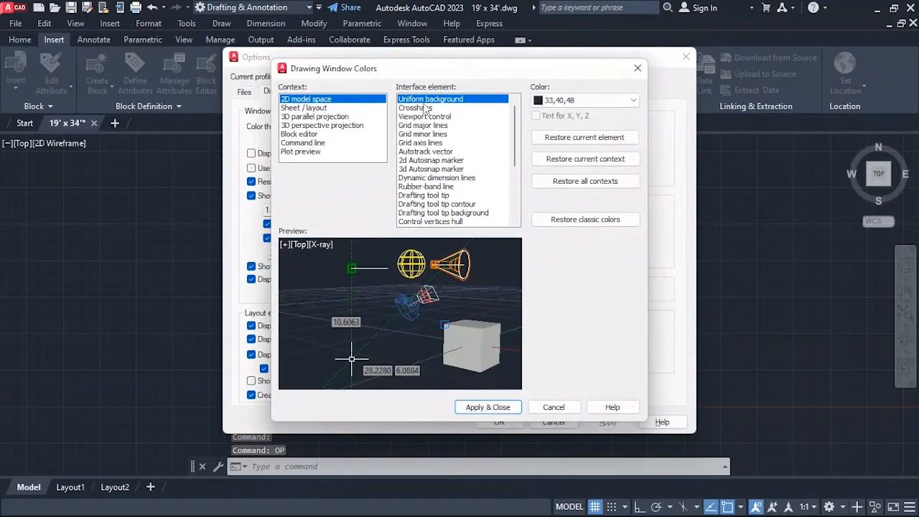
click(427, 108)
click(577, 102)
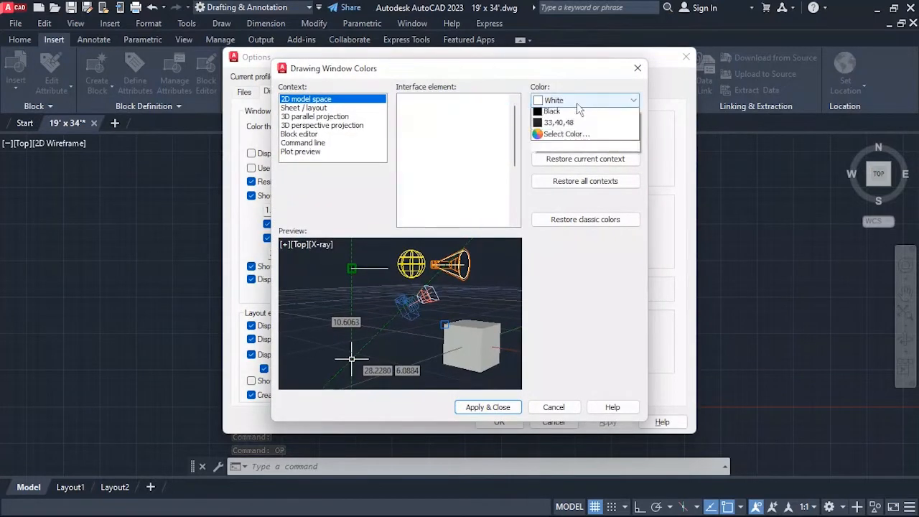
click(553, 154)
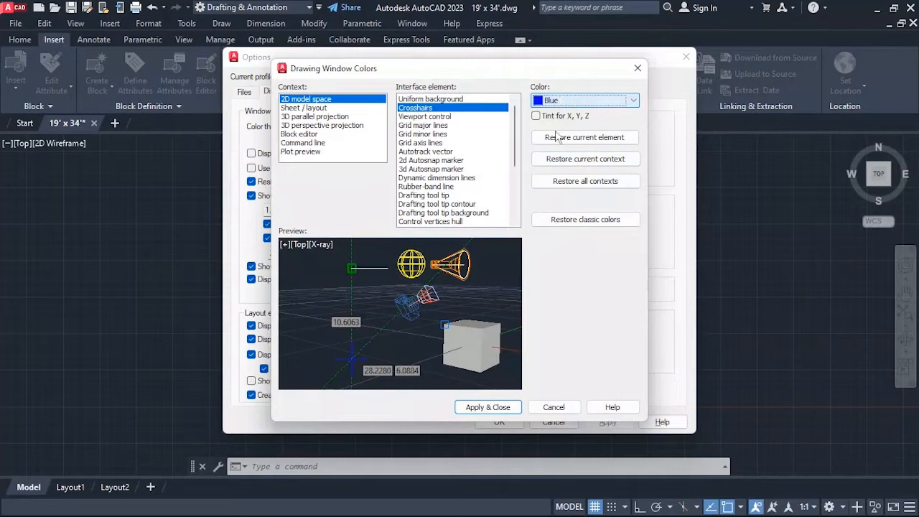
click(492, 407)
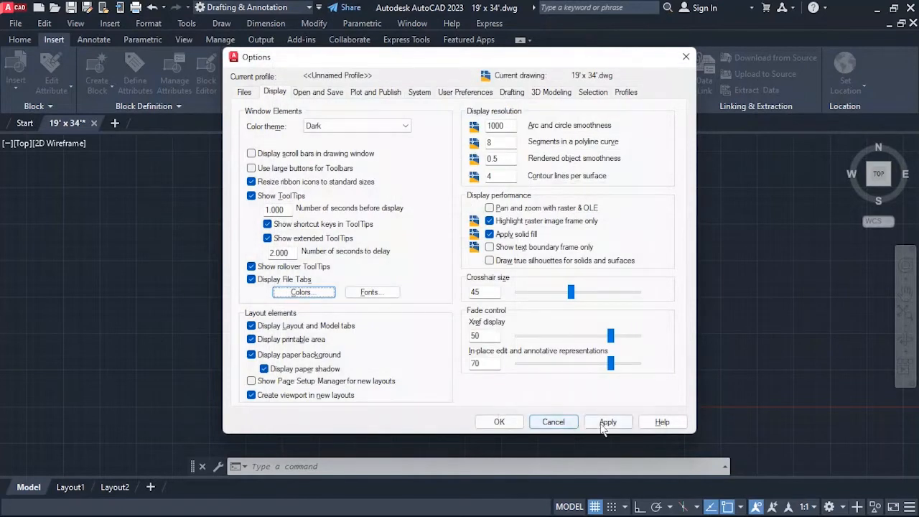
click(499, 422)
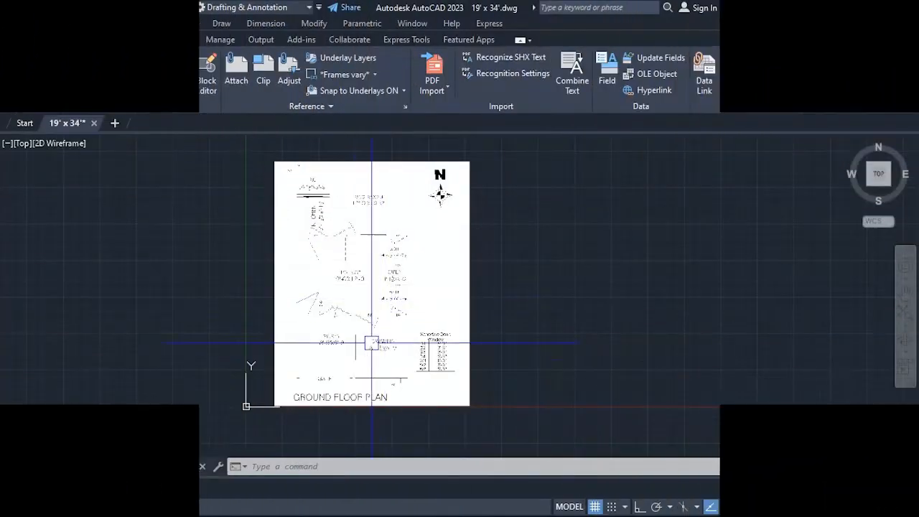
Examine the attached ground floor plan's rooms, overall plot dimensions and door and window schedule.
scroll(353, 385, up, 4)
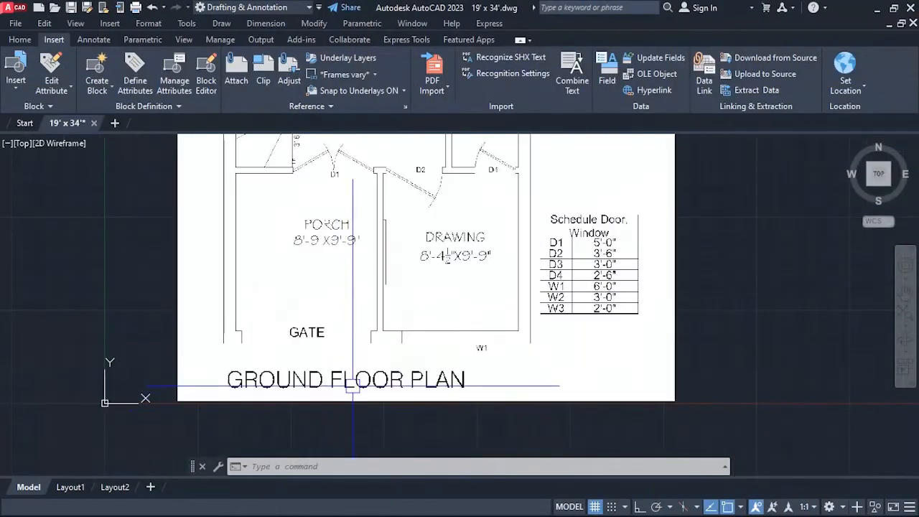
scroll(353, 386, up, 2)
scroll(314, 352, down, 5)
scroll(259, 167, up, 5)
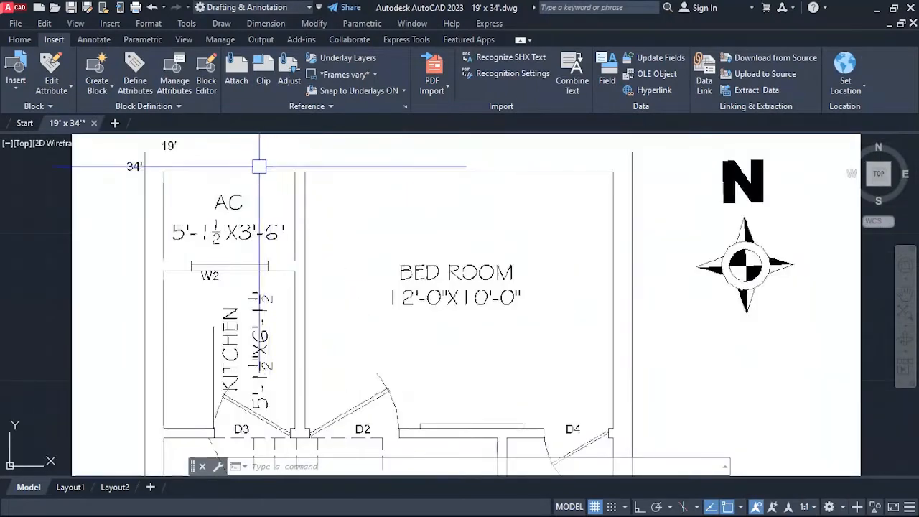
scroll(152, 145, up, 2)
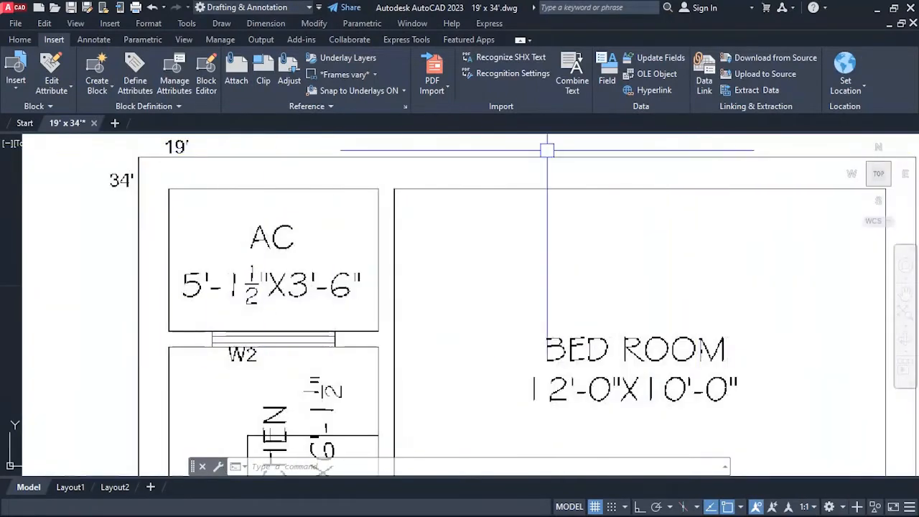
scroll(547, 150, down, 4)
scroll(701, 152, down, 3)
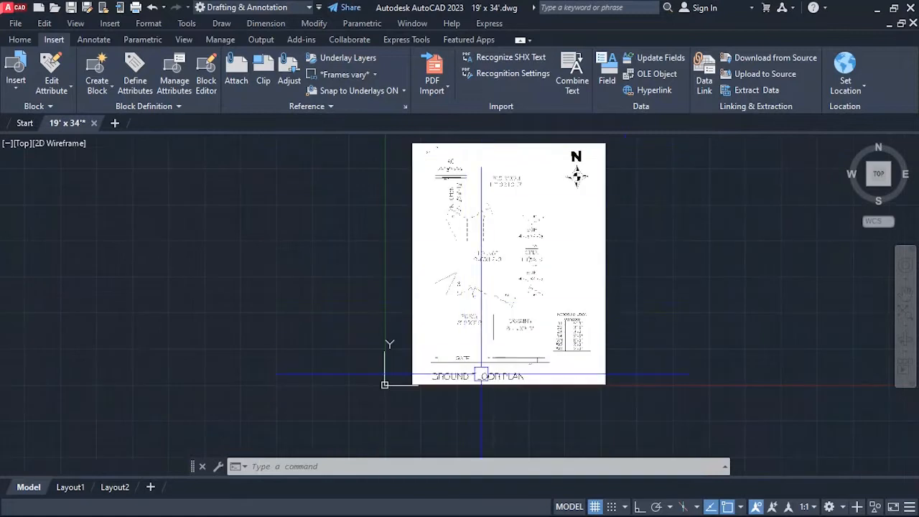
Trace the ground floor plan's front outer wall below the gate and window W1 with a line about 8 3/8" long.
scroll(579, 352, up, 4)
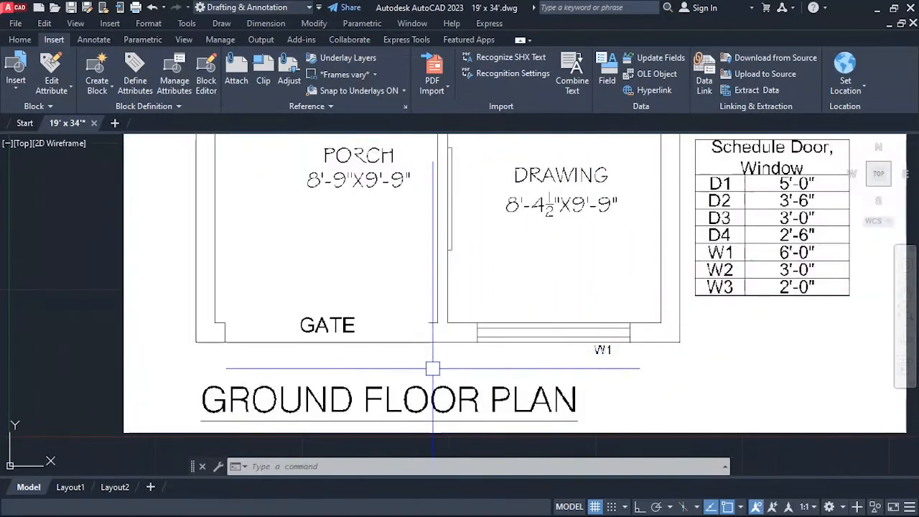
key(l)
key(Return)
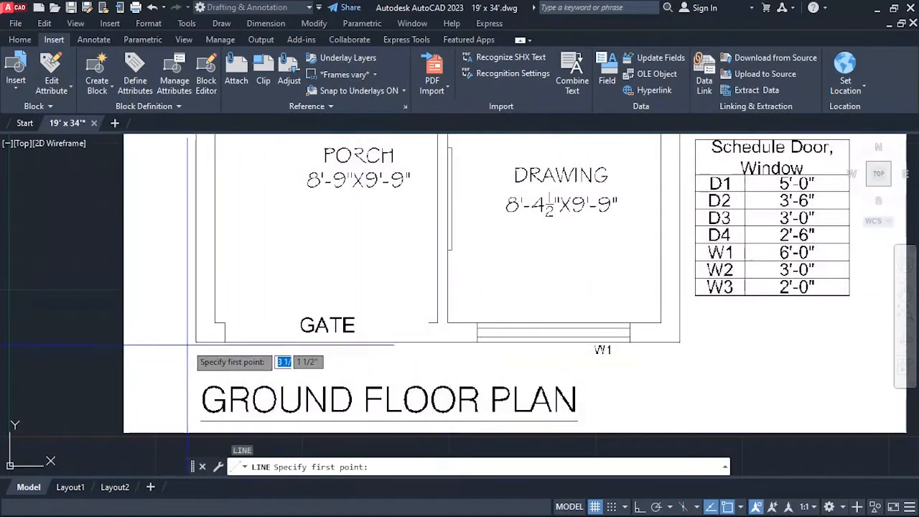
scroll(187, 343, up, 5)
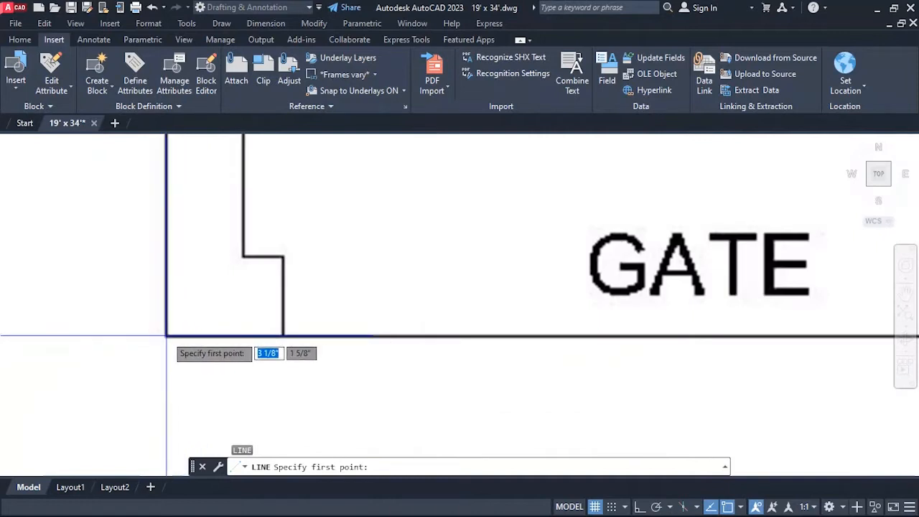
click(166, 335)
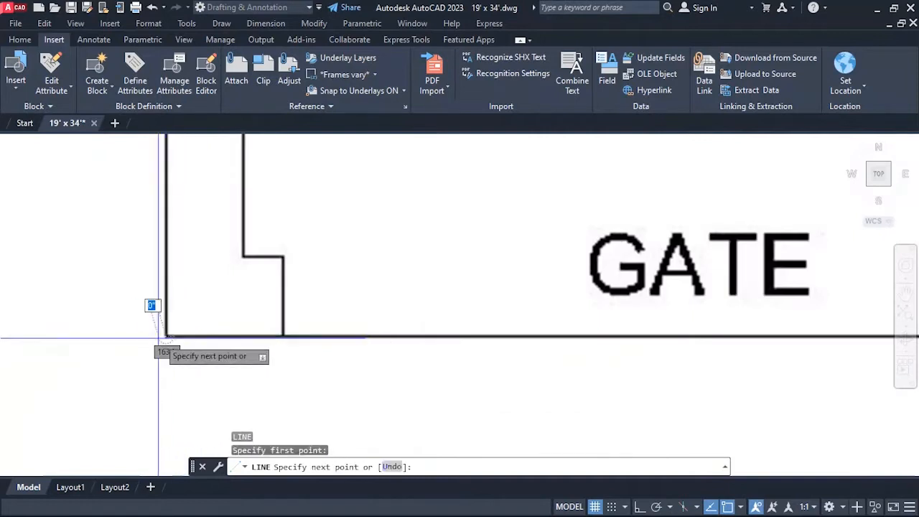
scroll(154, 316, down, 5)
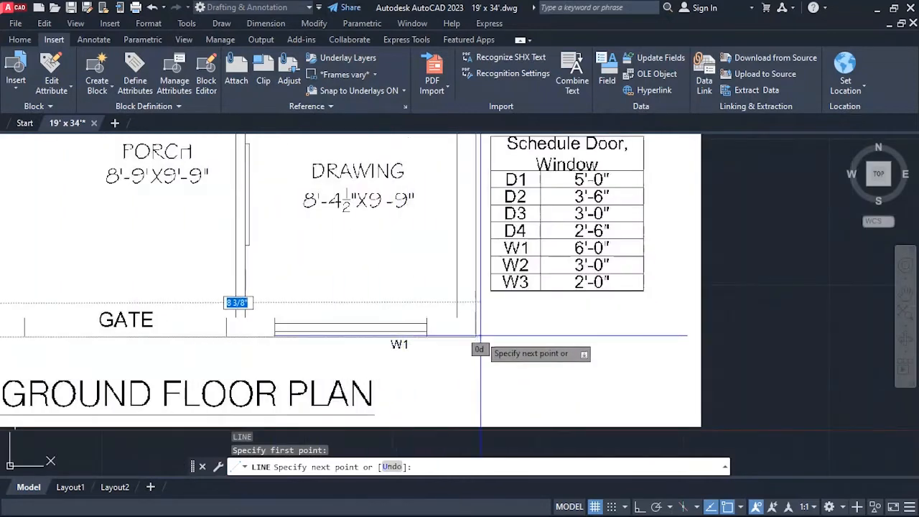
scroll(470, 350, up, 5)
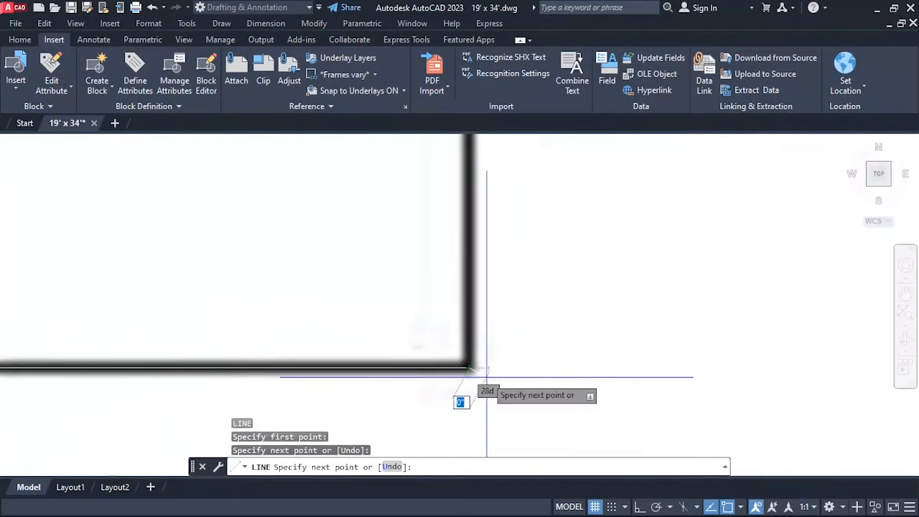
key(Escape)
scroll(493, 370, down, 4)
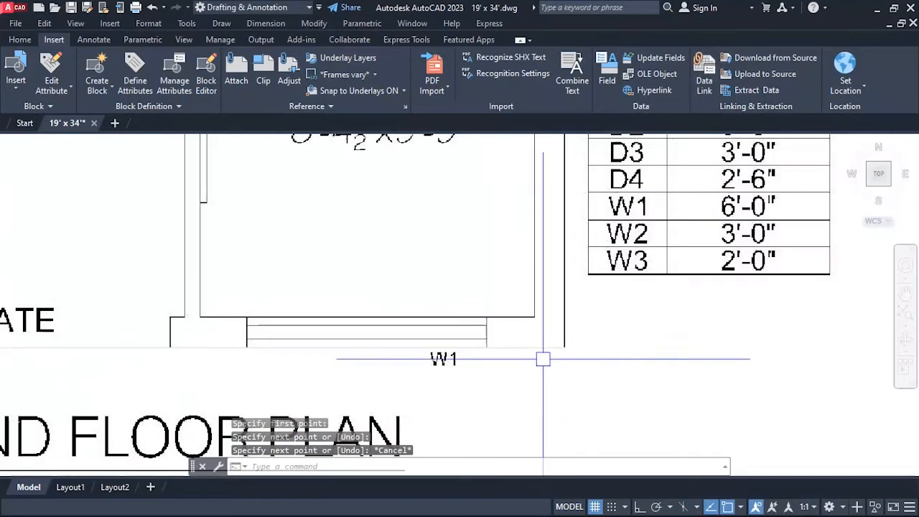
click(380, 348)
scroll(509, 364, down, 2)
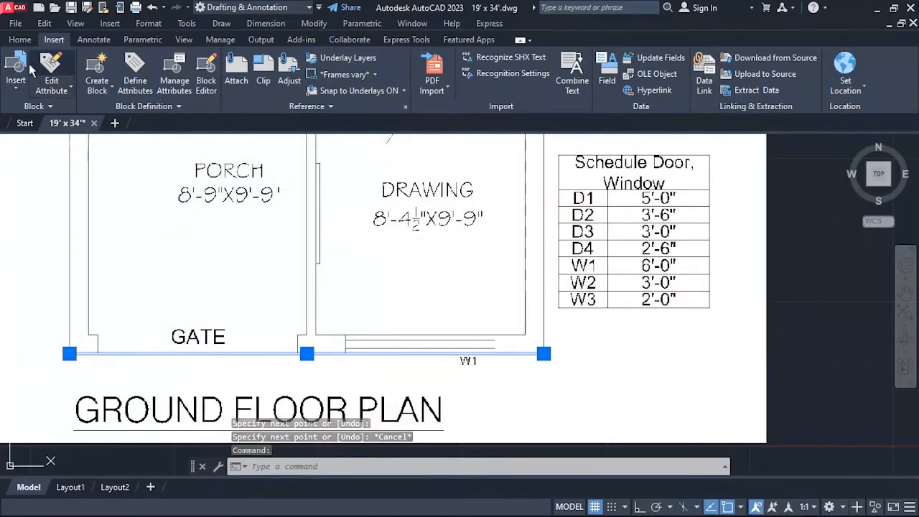
click(27, 42)
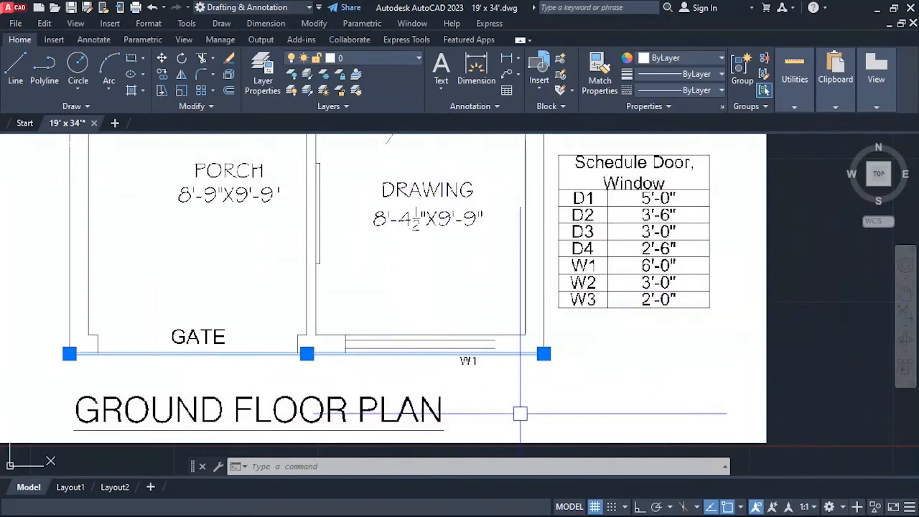
scroll(521, 414, down, 2)
scroll(488, 372, up, 2)
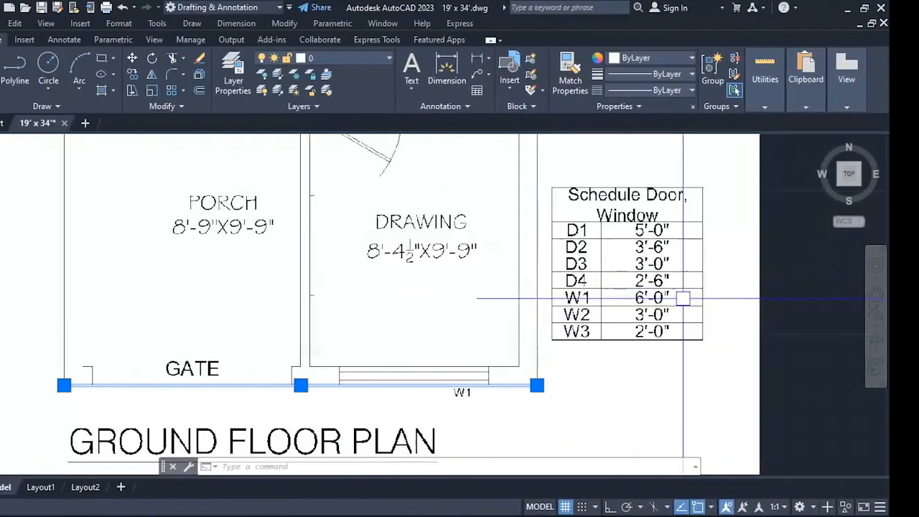
click(820, 300)
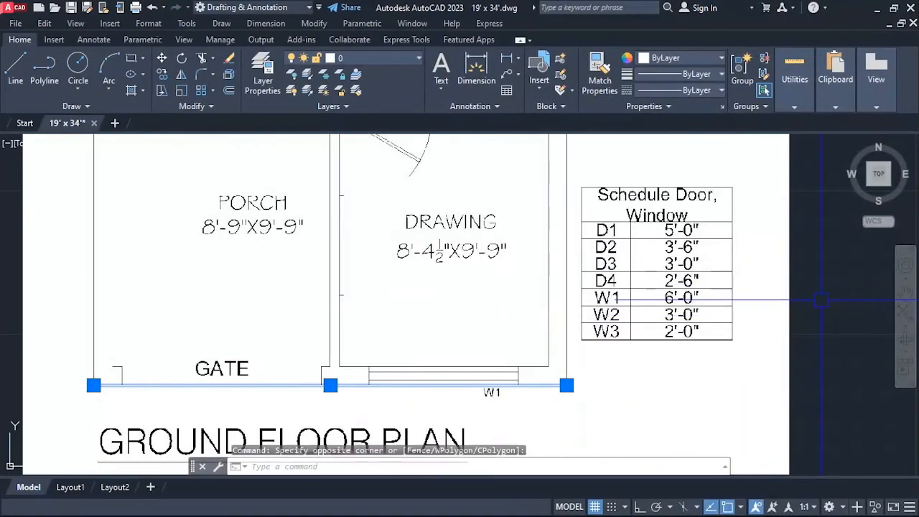
Create a new layer named walls in the layer properties manager.
text(la)
key(Return)
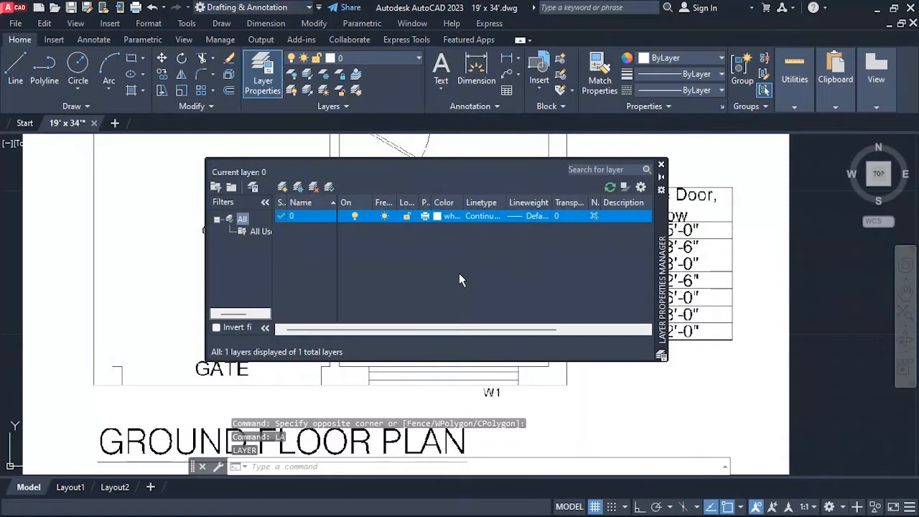
key(alt+n)
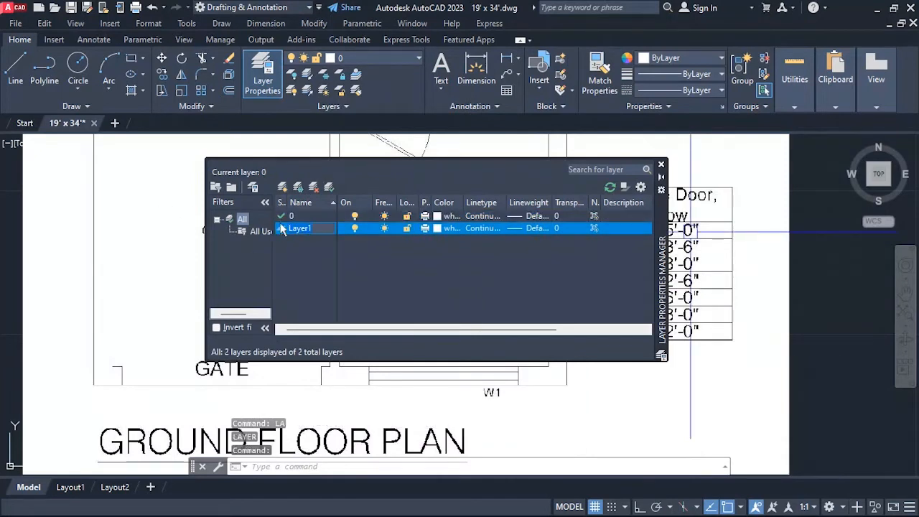
text(wa)
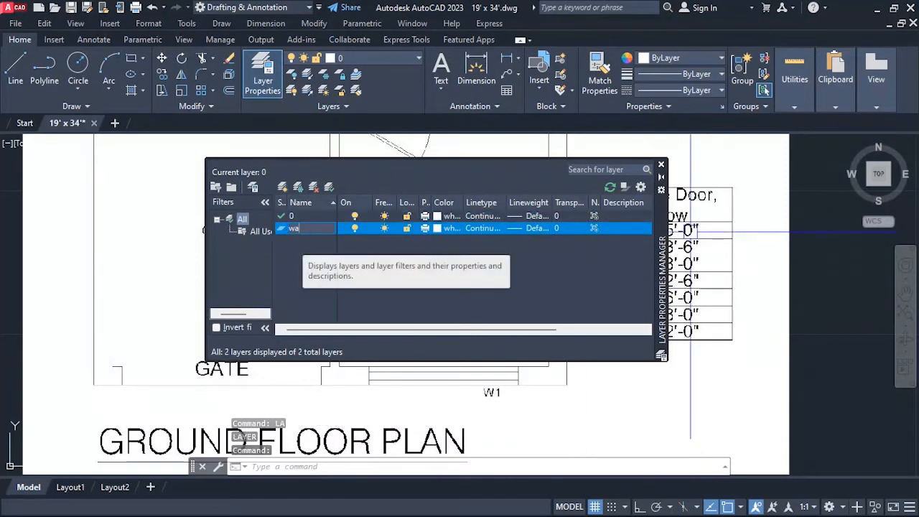
text(lls)
key(Return)
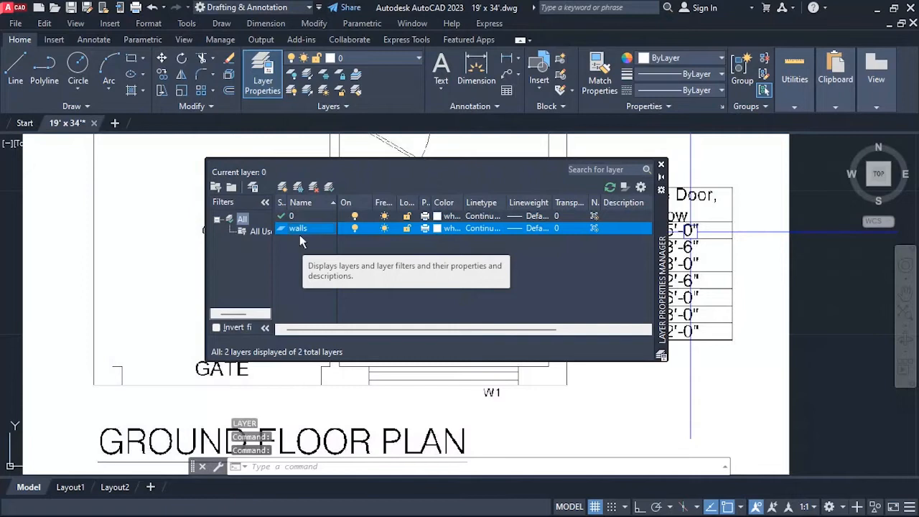
Add three more layers named Doors, Windows and Stair.
key(alt+n)
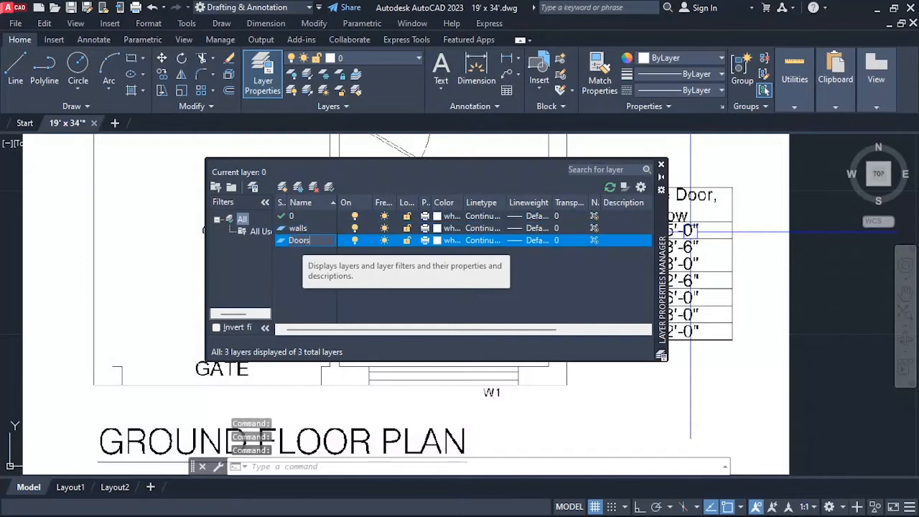
key(Return)
key(alt+n)
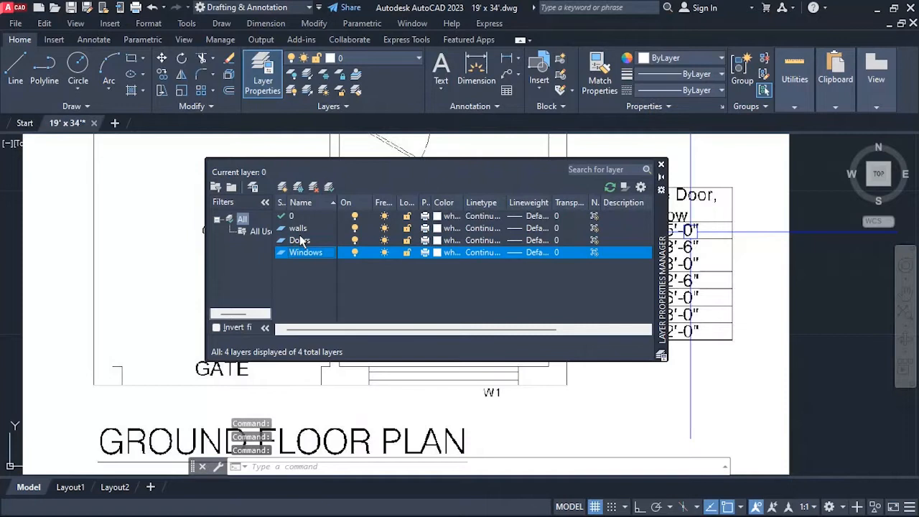
key(alt+n)
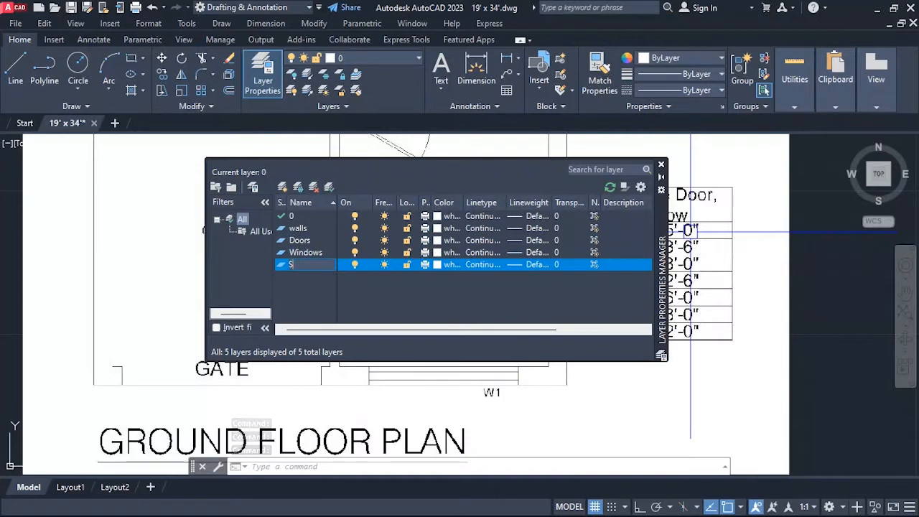
key(Return)
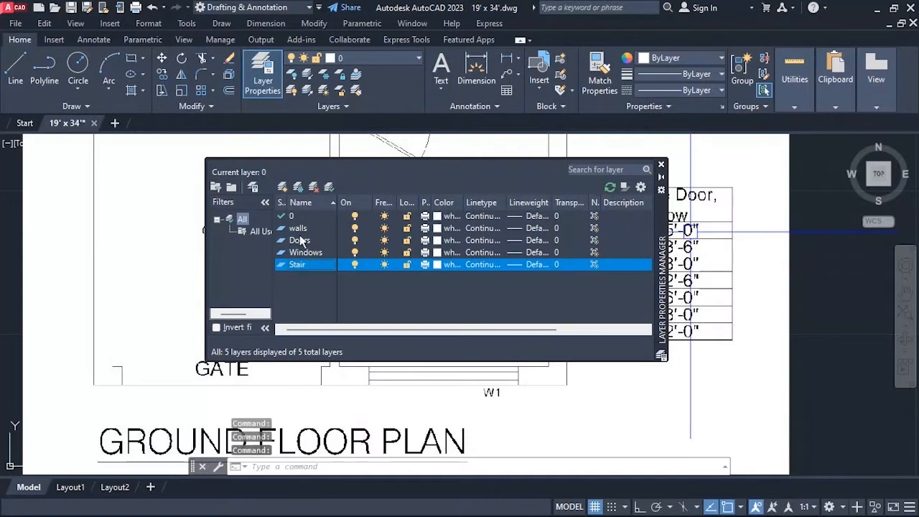
Set the walls layer color to index 10 and the Doors layer color to index 40.
click(438, 228)
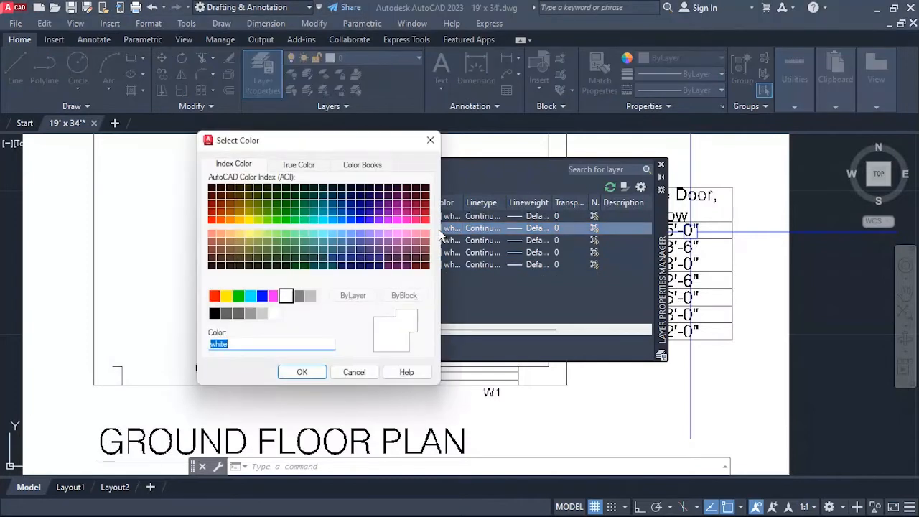
click(213, 221)
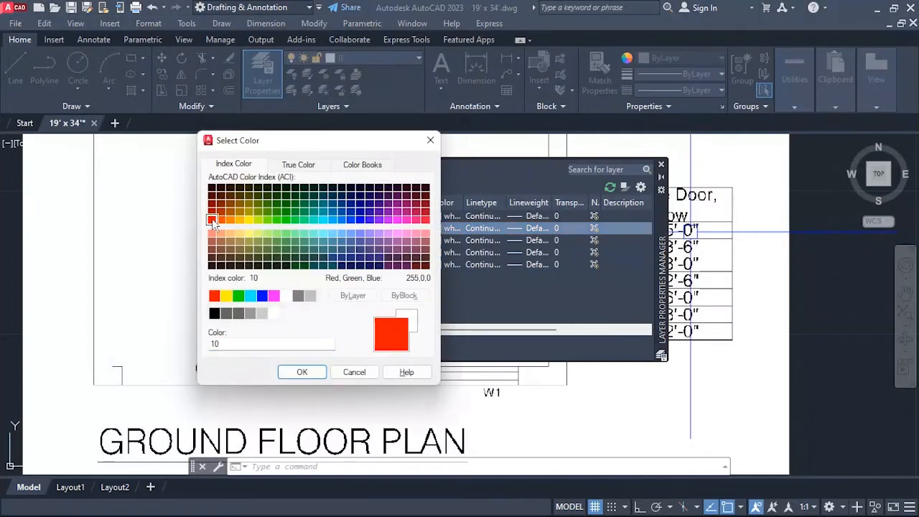
click(302, 372)
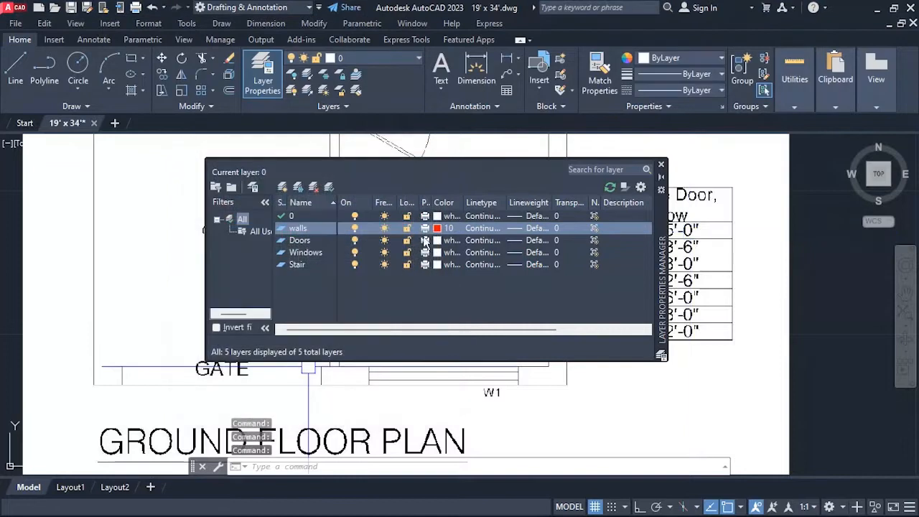
click(438, 241)
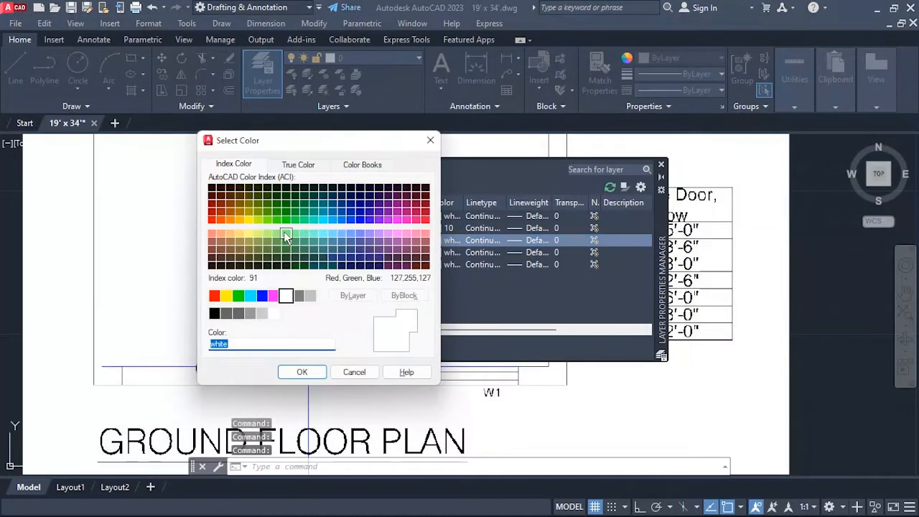
click(239, 220)
click(302, 372)
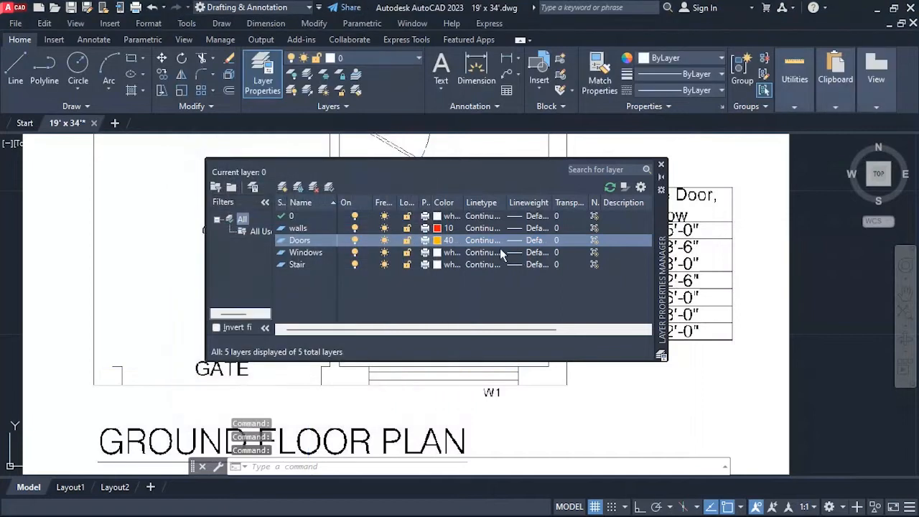
Set the Windows layer color to index 140 and the Stair layer color to index 200, and close the layer manager.
click(437, 253)
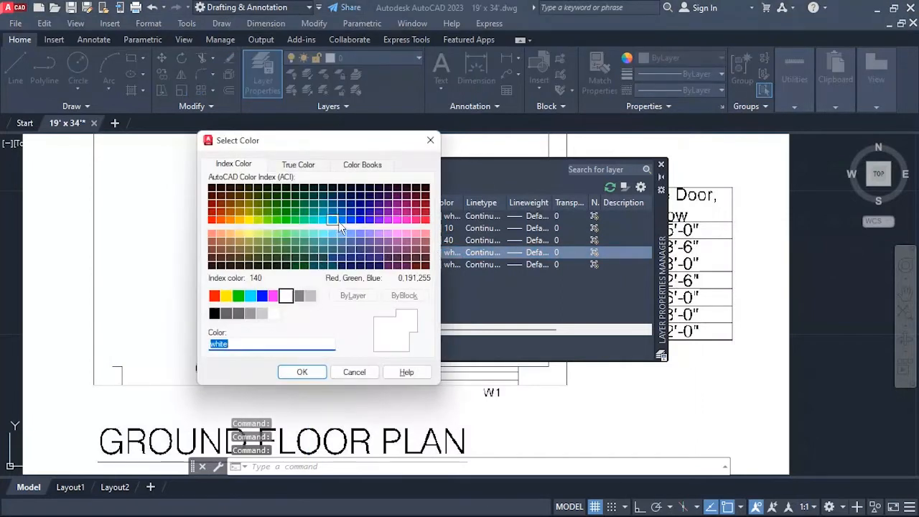
click(331, 220)
click(280, 374)
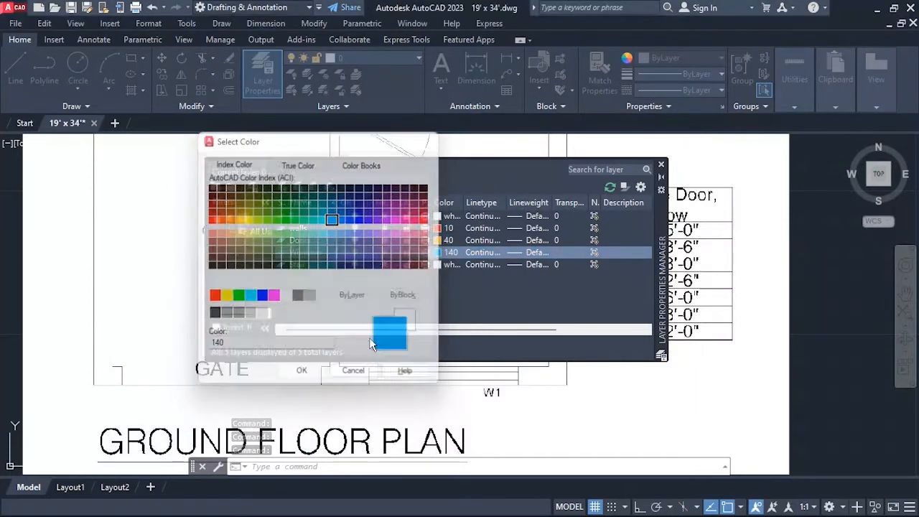
click(436, 264)
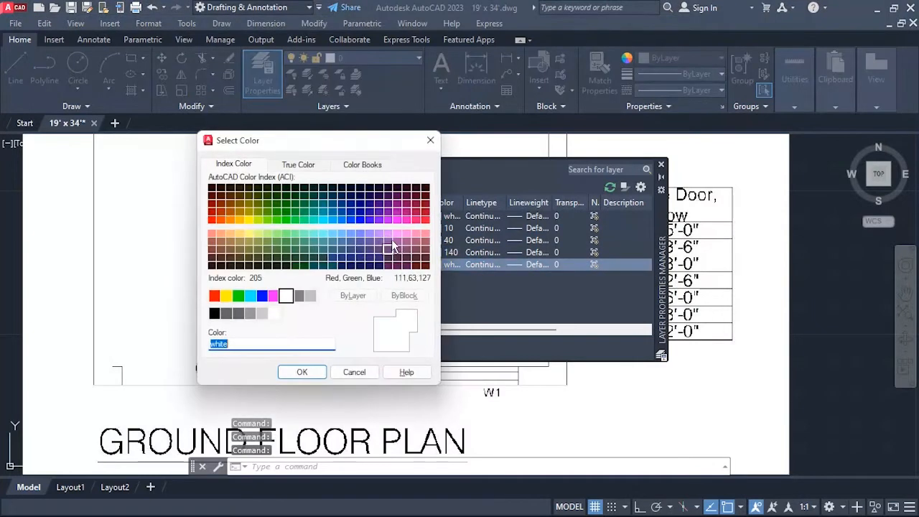
click(388, 220)
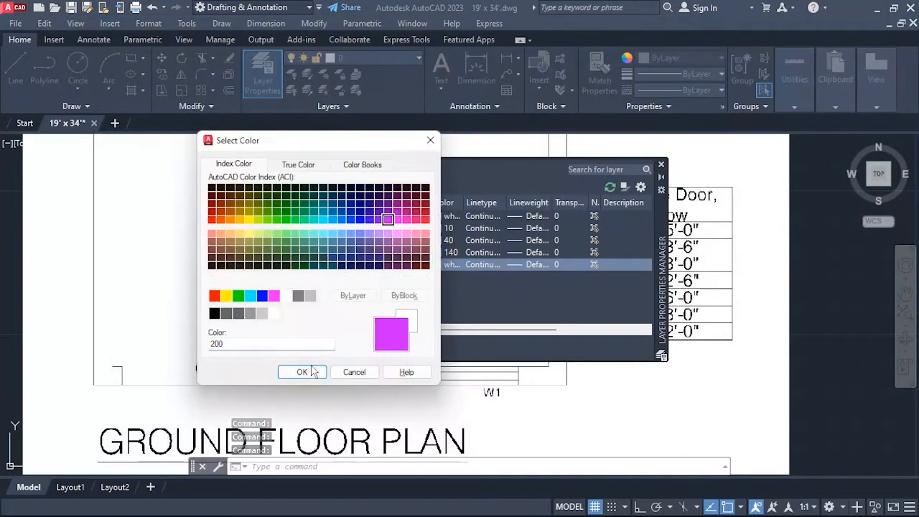
click(303, 373)
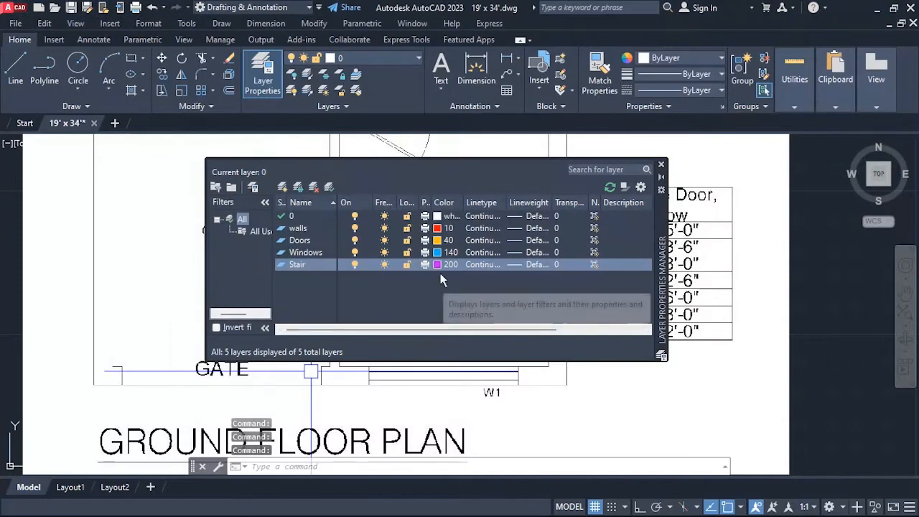
click(661, 170)
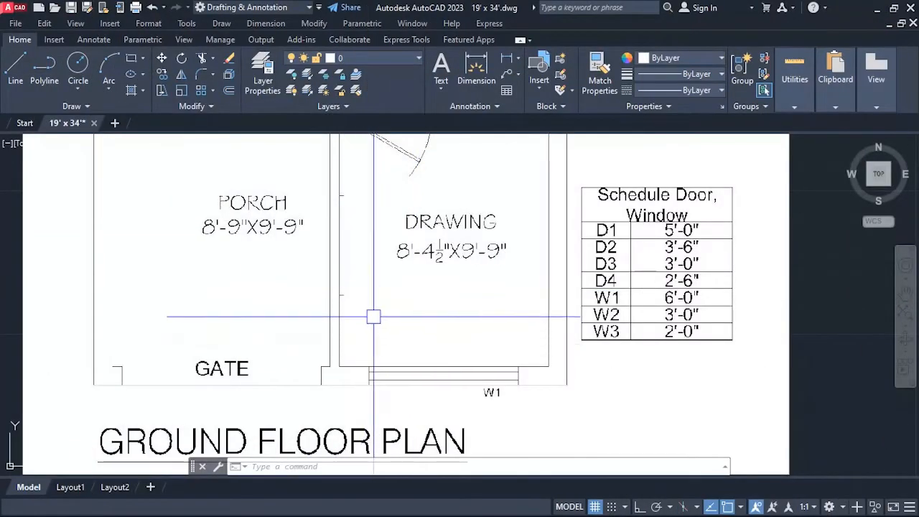
Move the traced front wall line to the walls layer and deselect it.
click(295, 385)
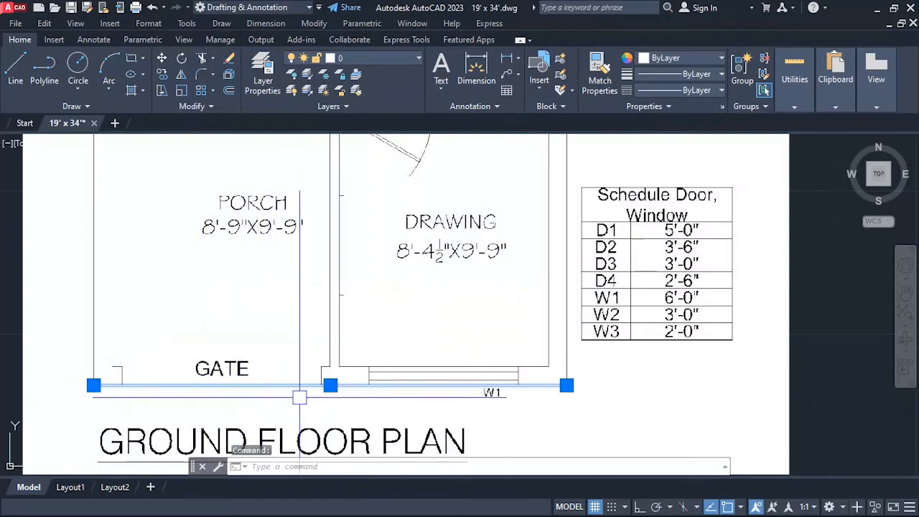
click(357, 61)
click(350, 121)
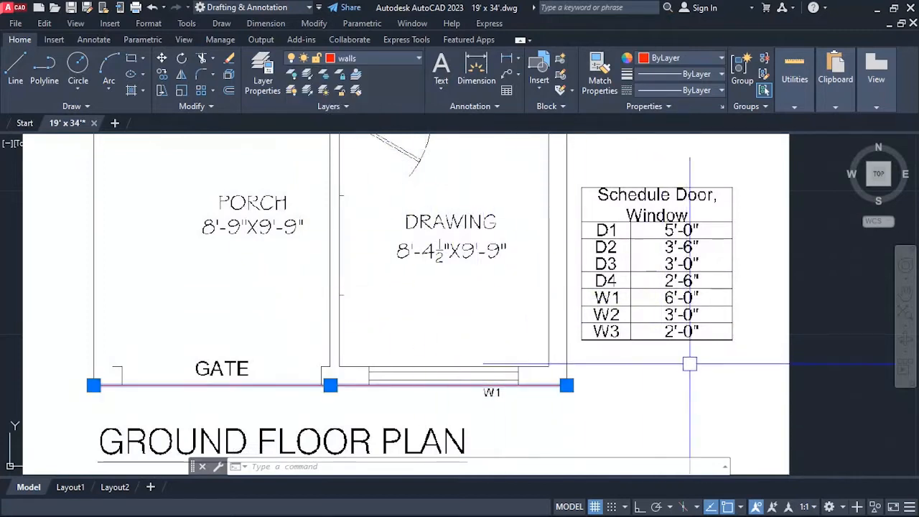
click(836, 302)
click(826, 312)
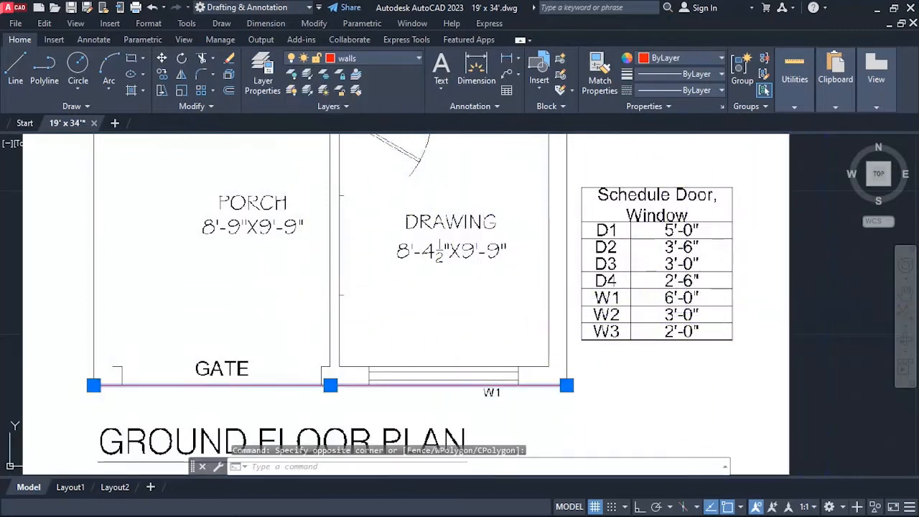
key(Escape)
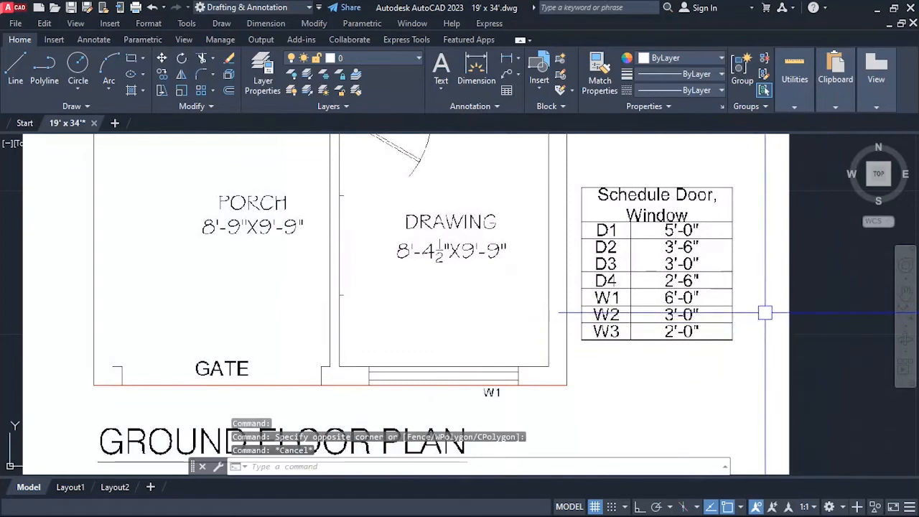
Make the walls layer current.
click(369, 59)
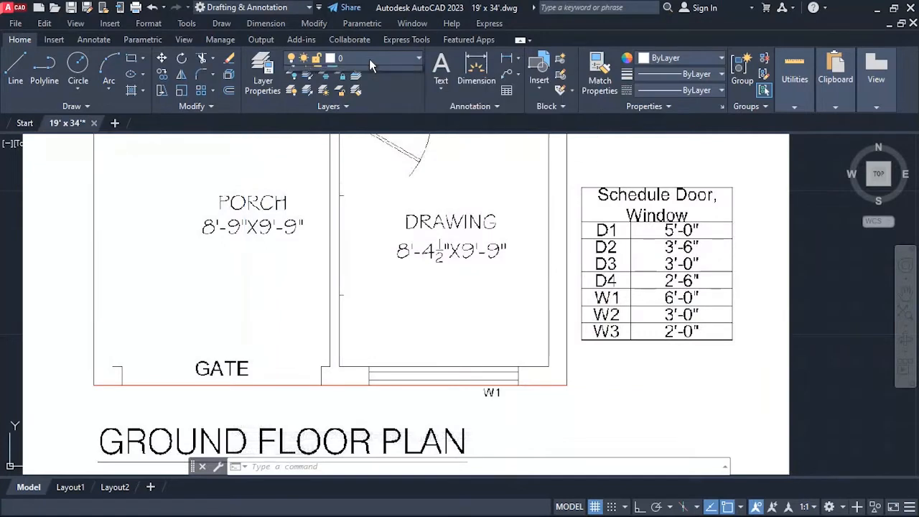
click(359, 122)
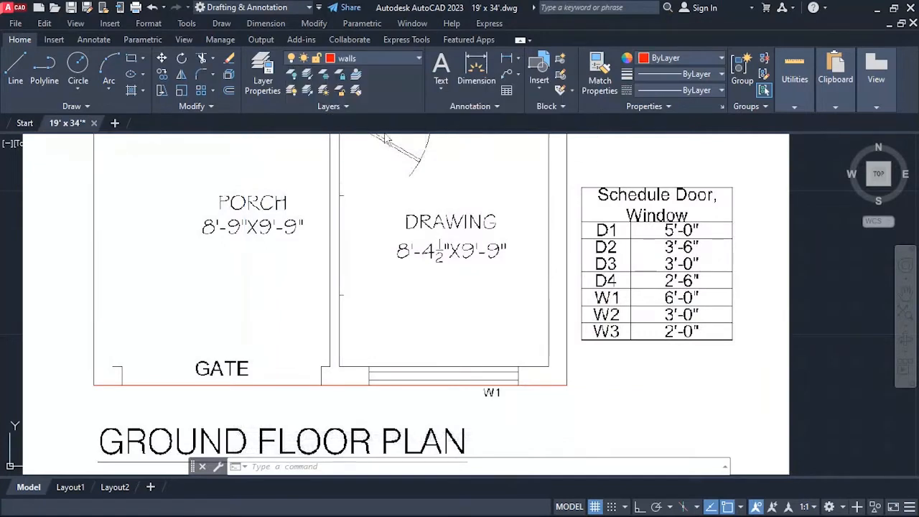
Examine the plan image from the porch and gate front to the overall width and depth labels at its upper-left corner.
scroll(214, 287, down, 7)
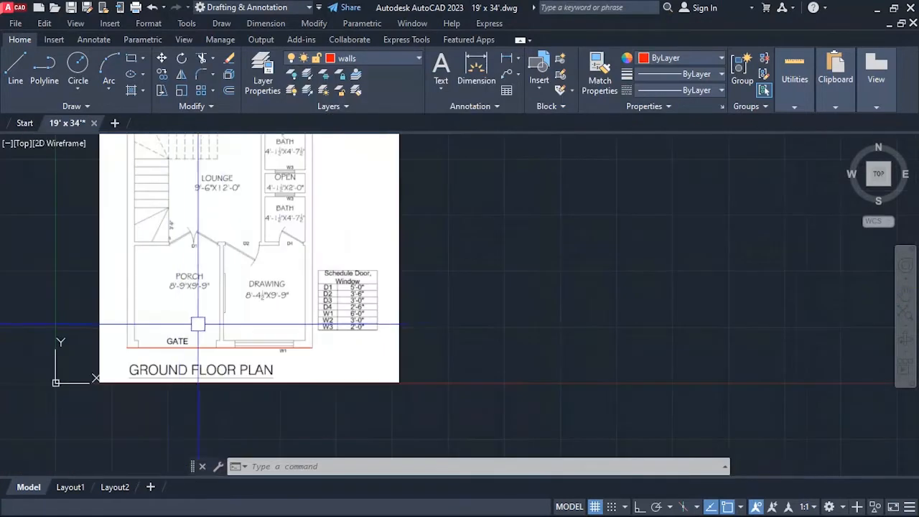
scroll(215, 284, up, 2)
scroll(337, 309, down, 2)
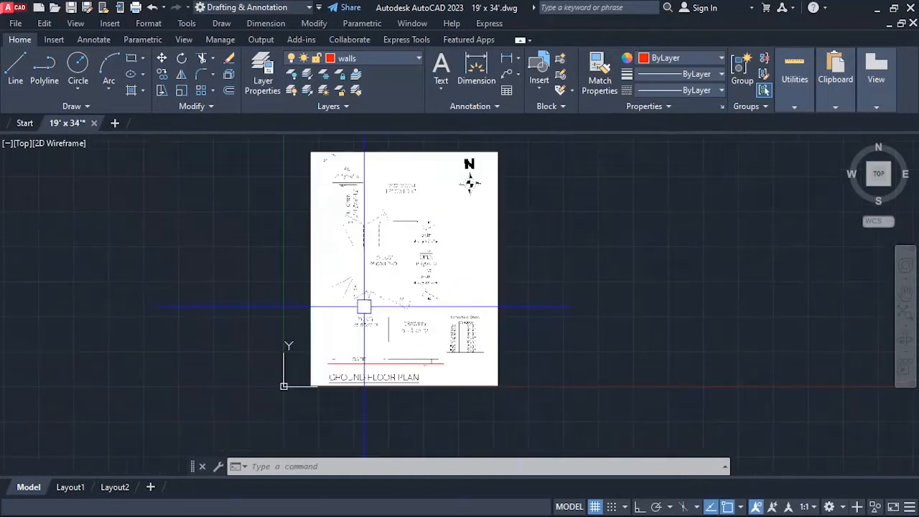
scroll(370, 359, up, 2)
scroll(356, 385, up, 2)
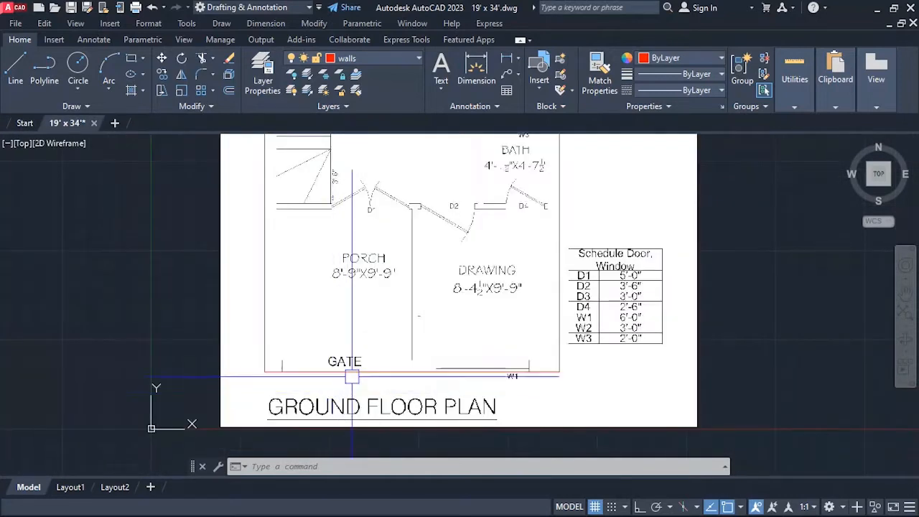
scroll(345, 371, down, 2)
scroll(360, 366, up, 2)
scroll(345, 366, up, 2)
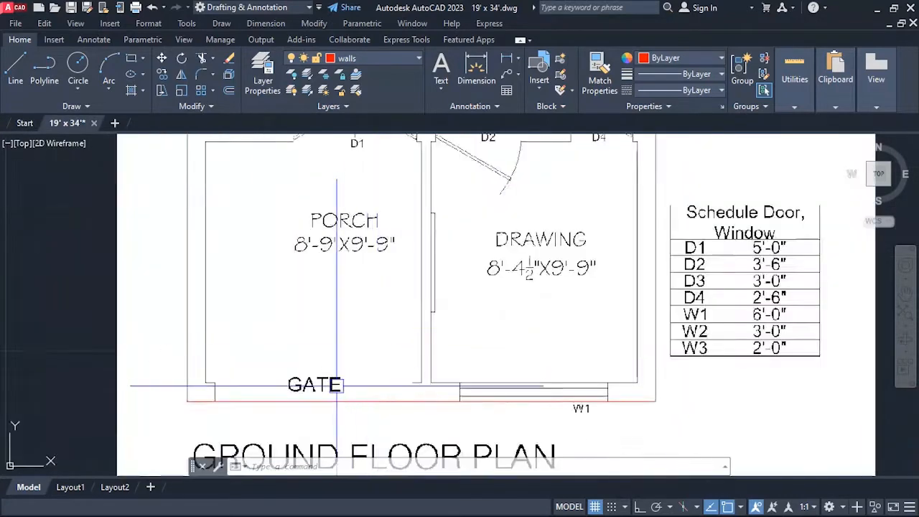
scroll(338, 381, down, 2)
scroll(338, 375, up, 2)
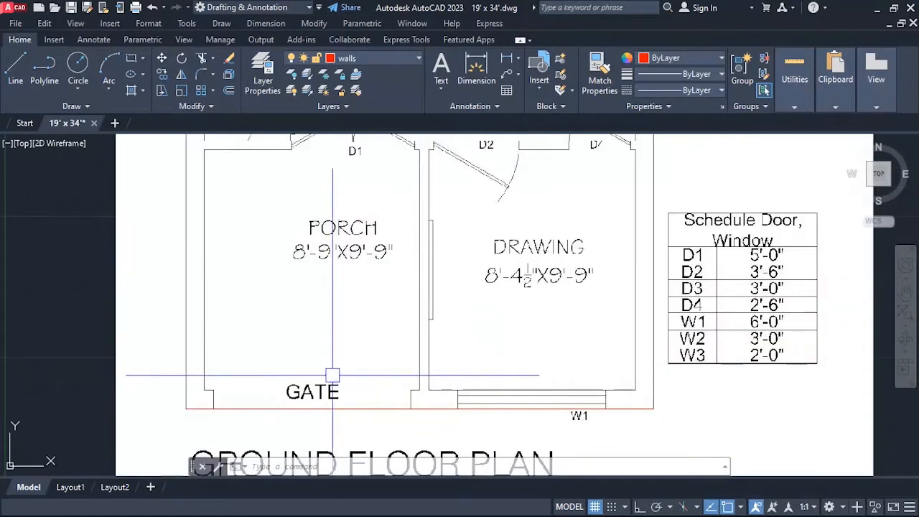
scroll(325, 395, down, 5)
scroll(325, 395, down, 2)
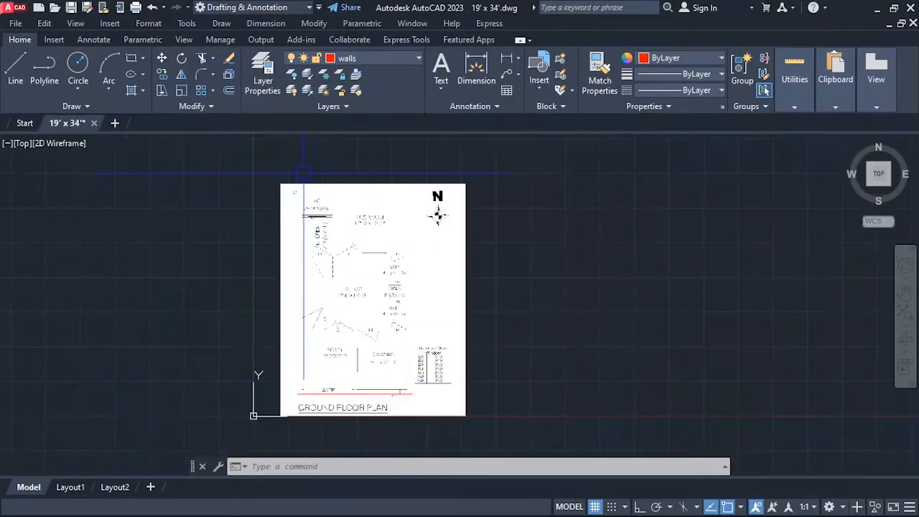
scroll(303, 172, up, 6)
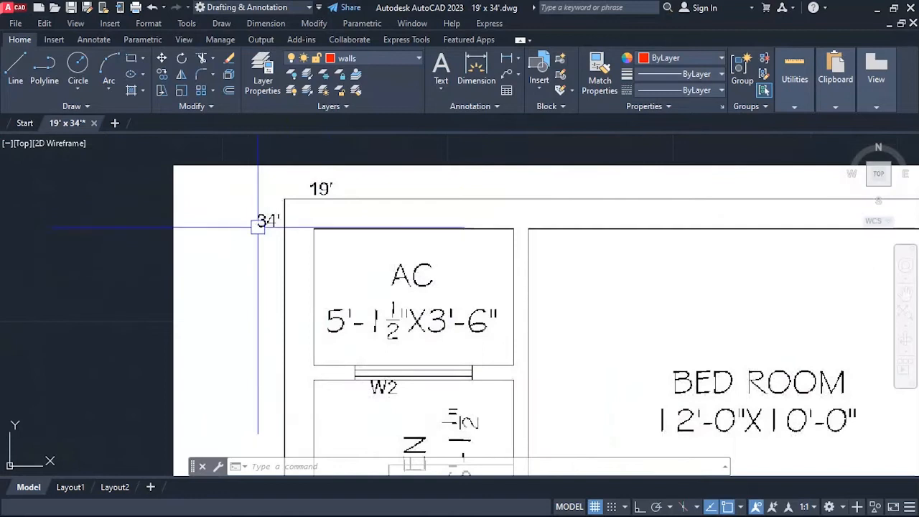
scroll(263, 222, up, 2)
scroll(288, 191, down, 5)
scroll(288, 191, down, 4)
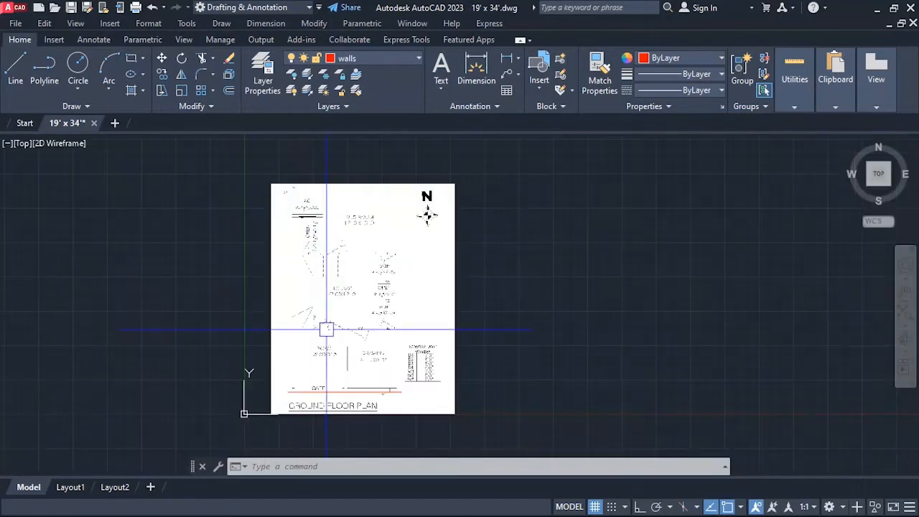
Draw a 19' x 34' rectangle starting from the plan's front-left outer corner.
scroll(302, 407, up, 6)
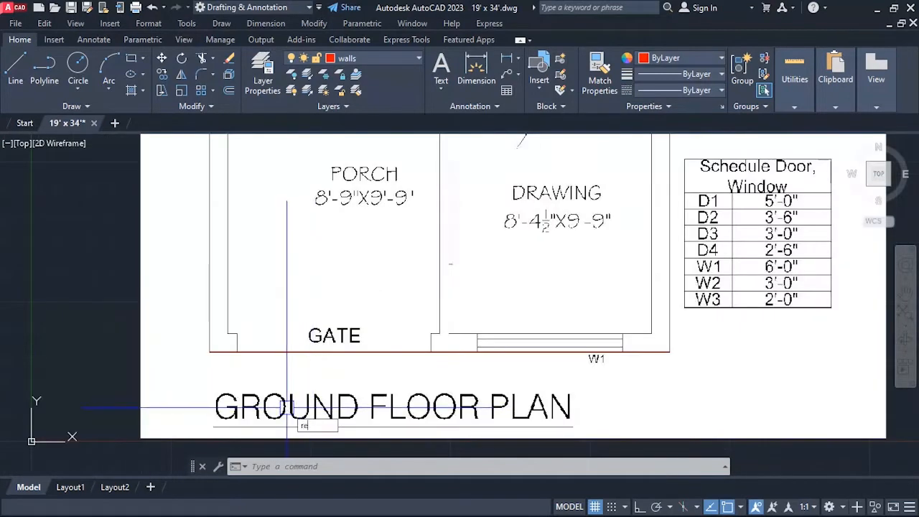
text(rec)
key(Return)
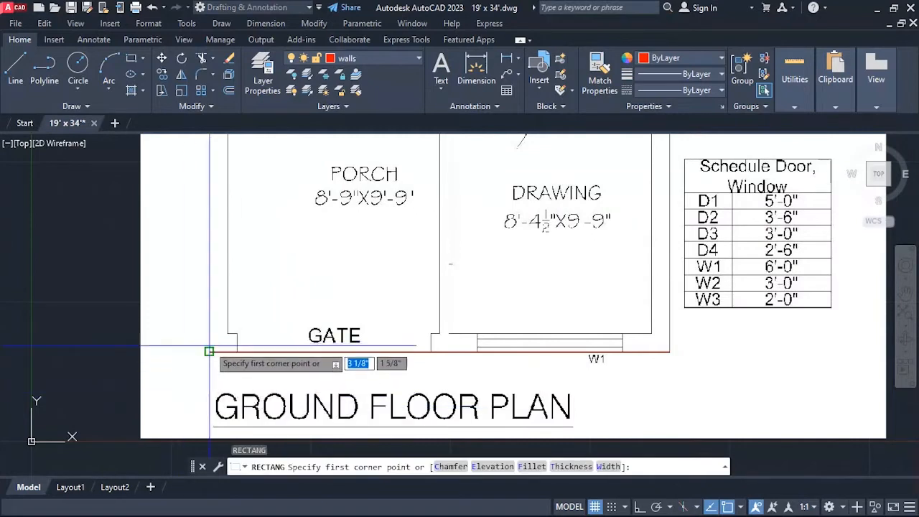
click(209, 351)
scroll(209, 351, down, 8)
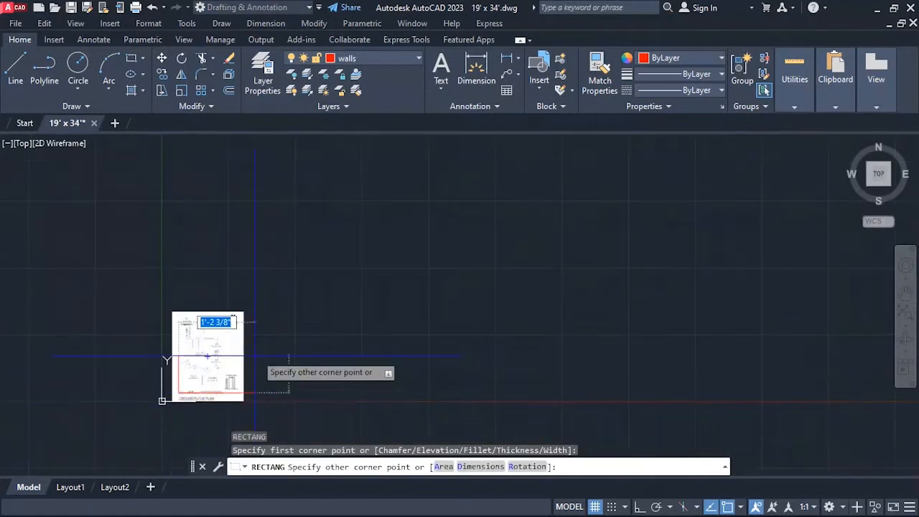
scroll(314, 279, down, 3)
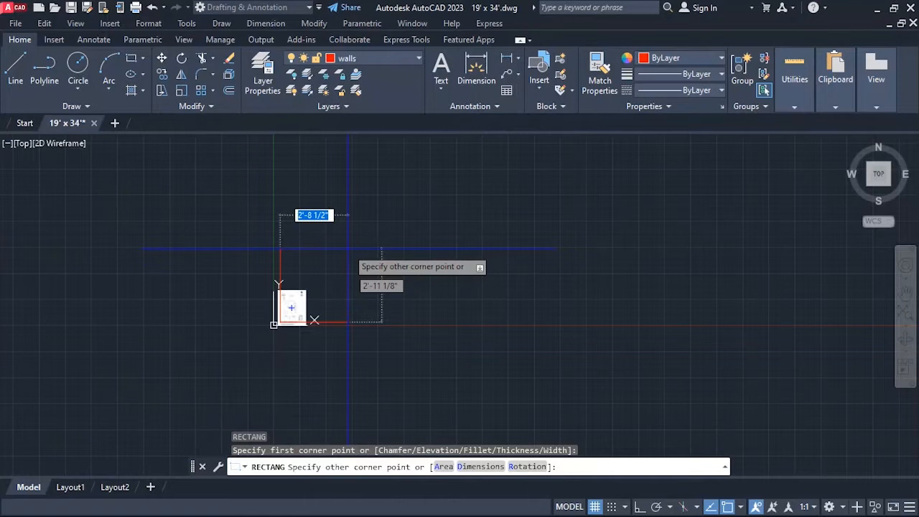
text(19)
key(Tab)
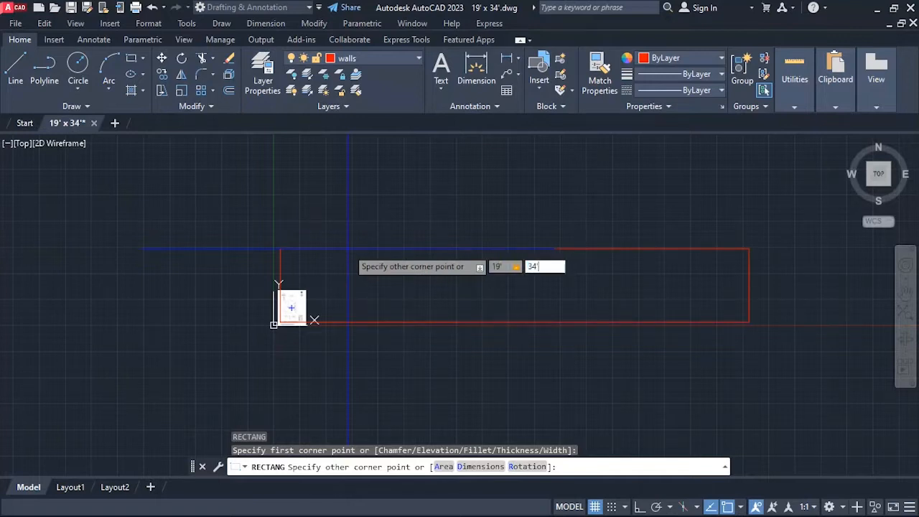
text(34)
key(Return)
scroll(274, 324, down, 4)
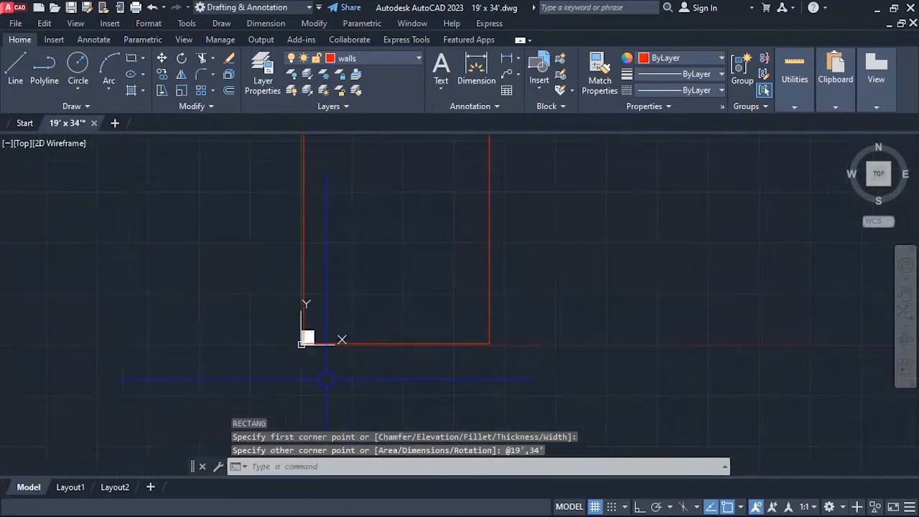
Compare the size of the attached plan image with the outline rectangle around their shared front-left corner.
scroll(328, 321, up, 4)
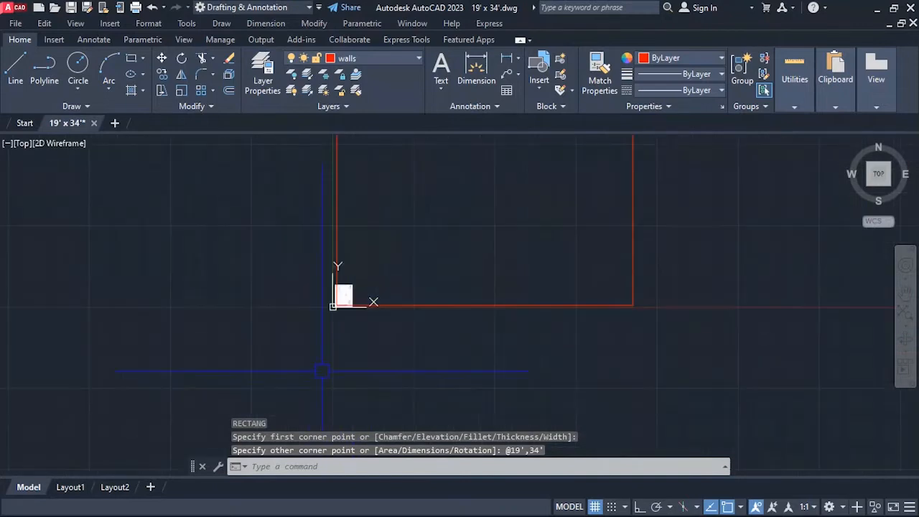
scroll(366, 287, down, 6)
scroll(375, 307, up, 4)
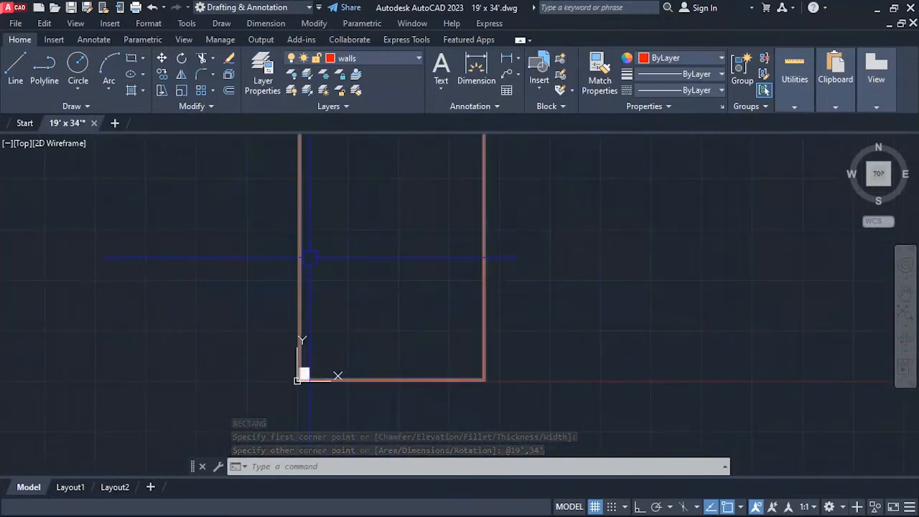
scroll(305, 370, up, 4)
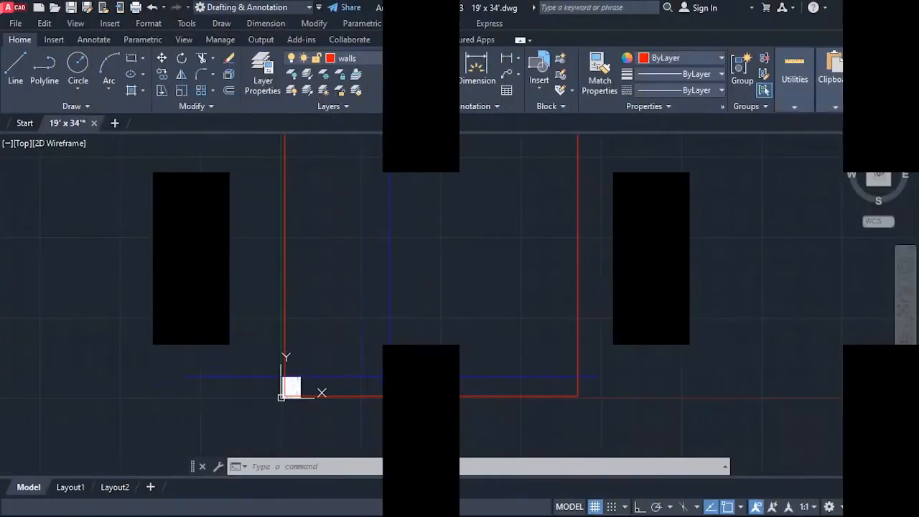
scroll(284, 406, up, 3)
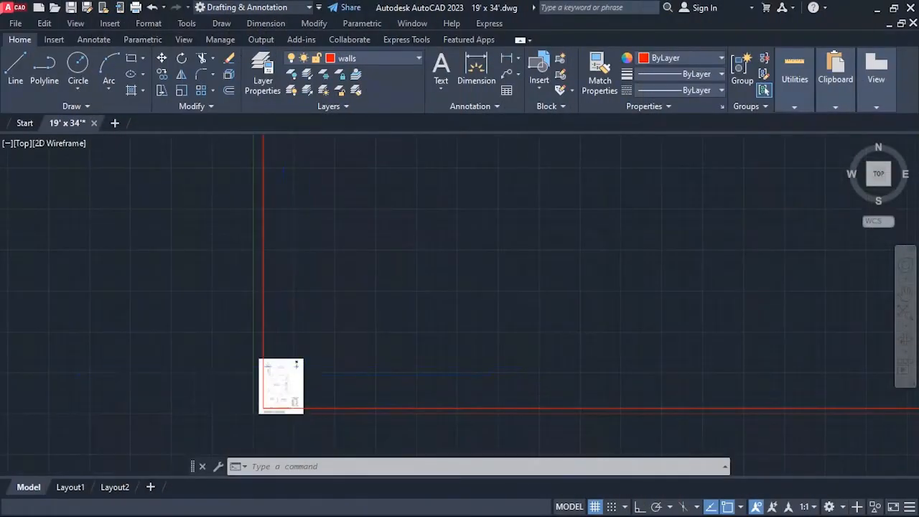
scroll(281, 372, down, 3)
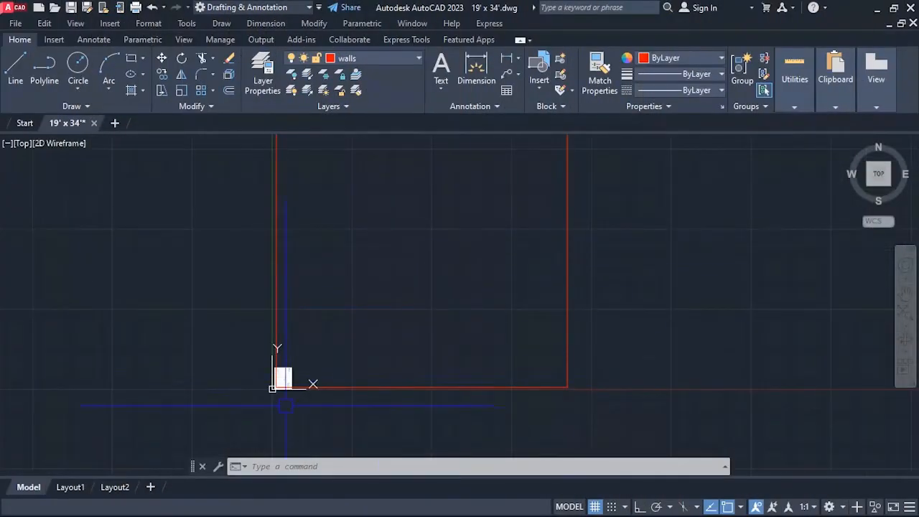
scroll(306, 393, up, 3)
scroll(249, 407, up, 2)
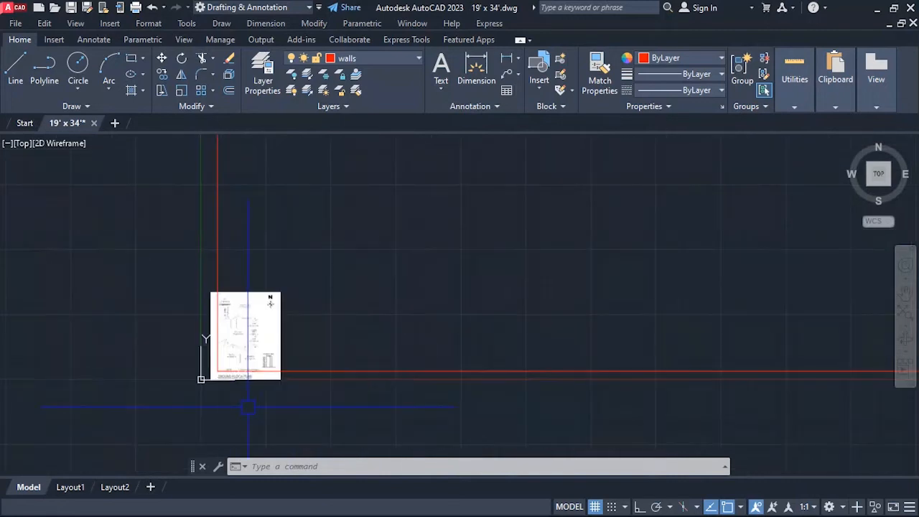
scroll(220, 400, up, 3)
scroll(220, 400, down, 2)
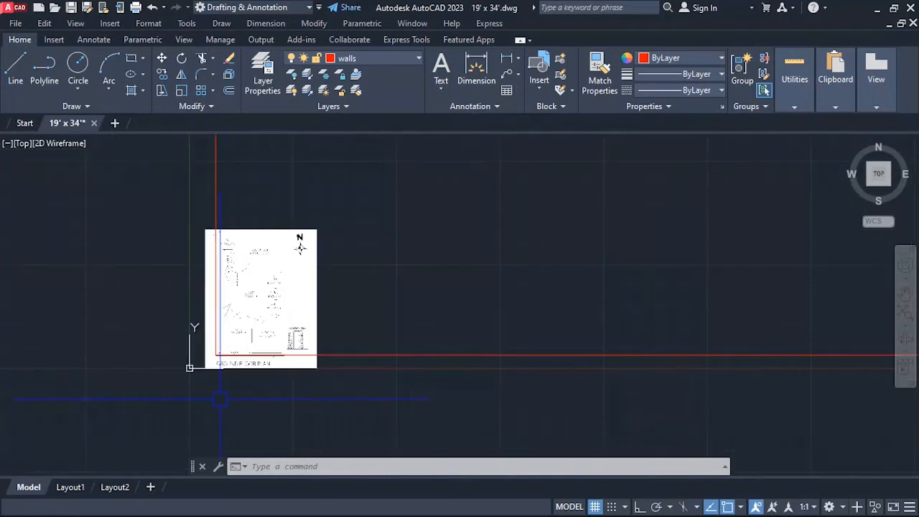
Start scaling the attached plan image with the rectangle's lower-left corner as the base point.
text(sc)
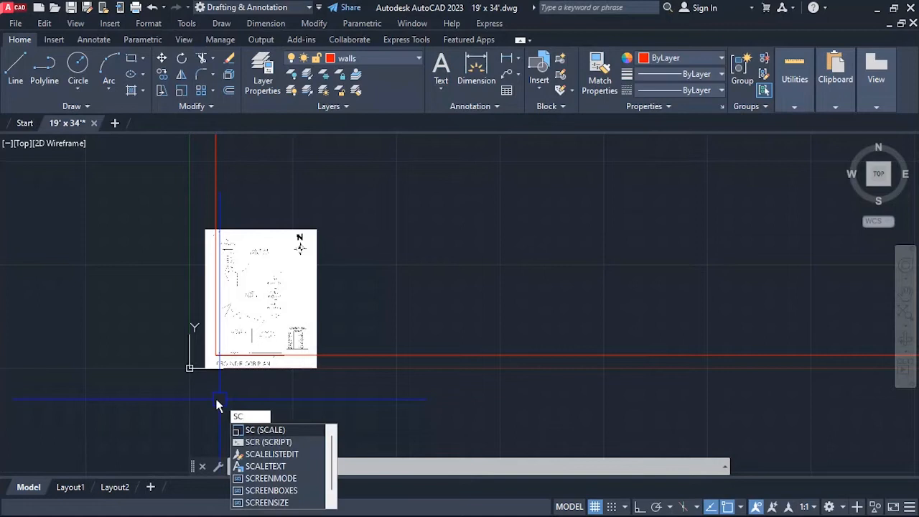
key(Return)
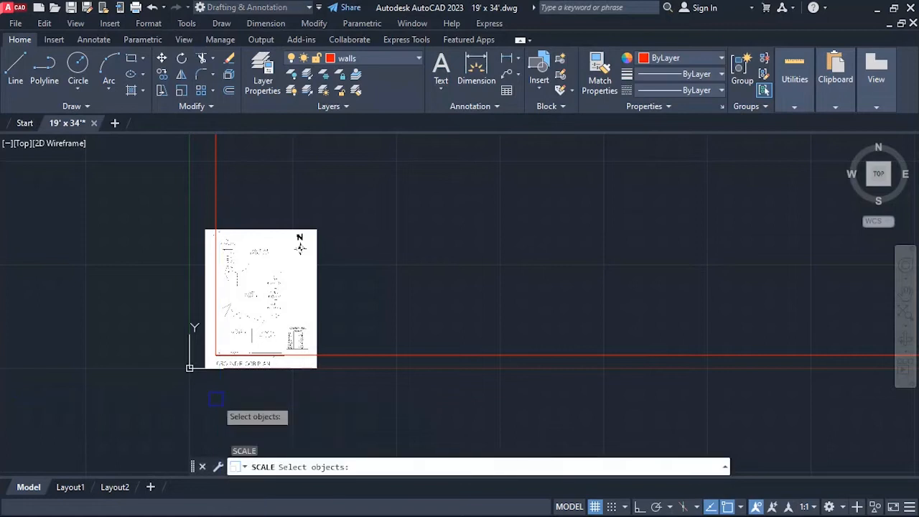
click(315, 244)
click(303, 243)
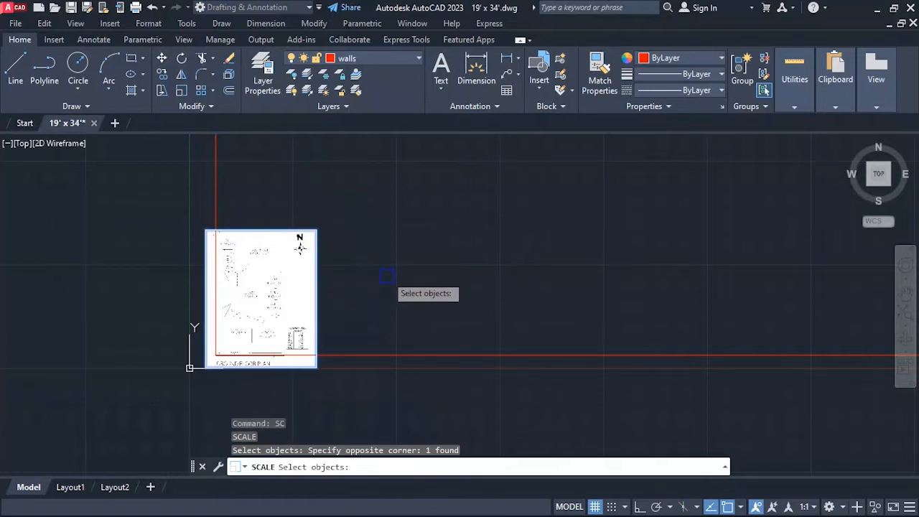
key(Return)
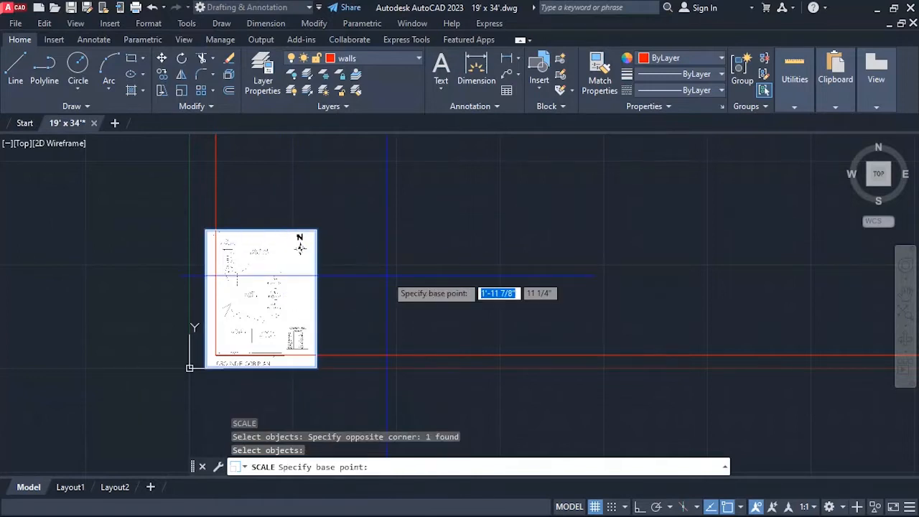
scroll(327, 258, down, 2)
scroll(292, 333, up, 4)
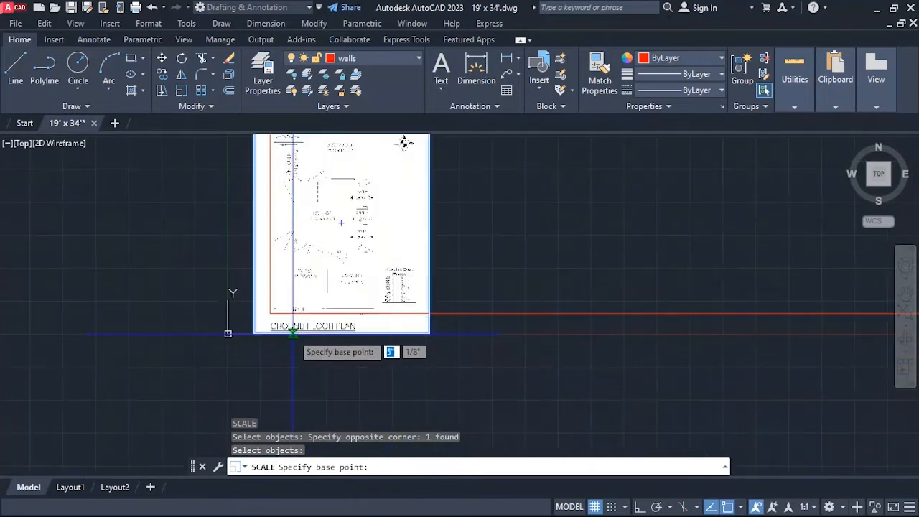
scroll(292, 332, up, 2)
scroll(273, 331, up, 2)
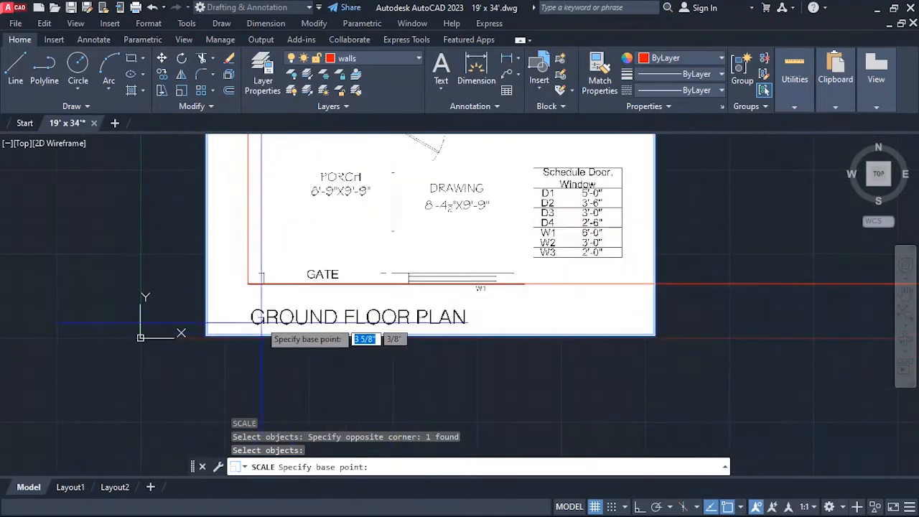
click(248, 284)
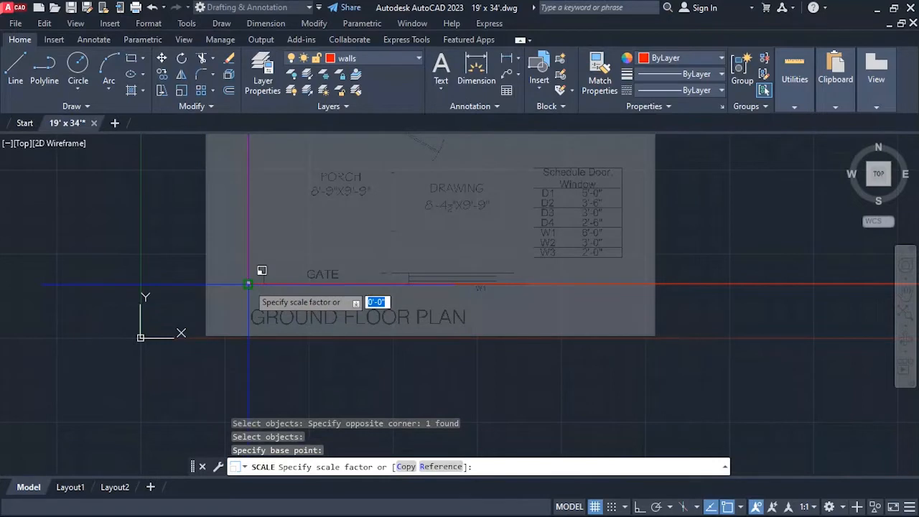
Turn on Ortho mode for scaling the plan image.
scroll(287, 357, down, 2)
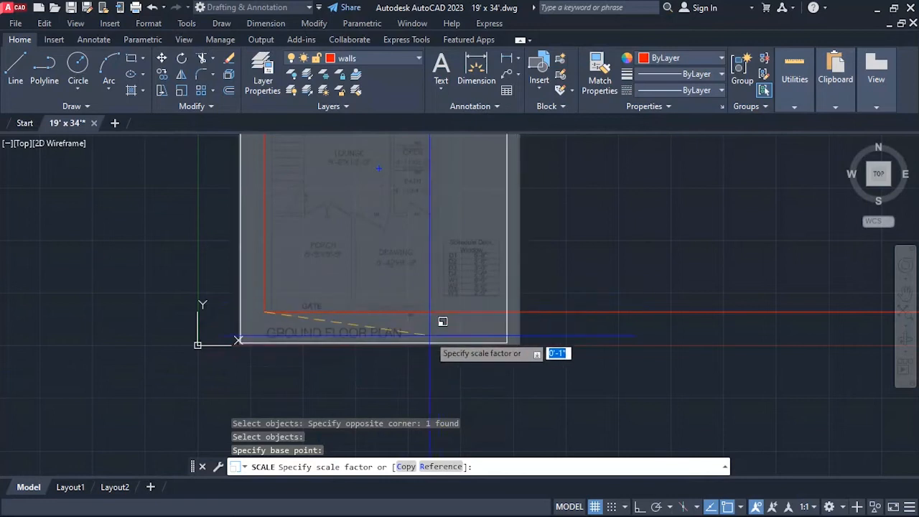
key(F8)
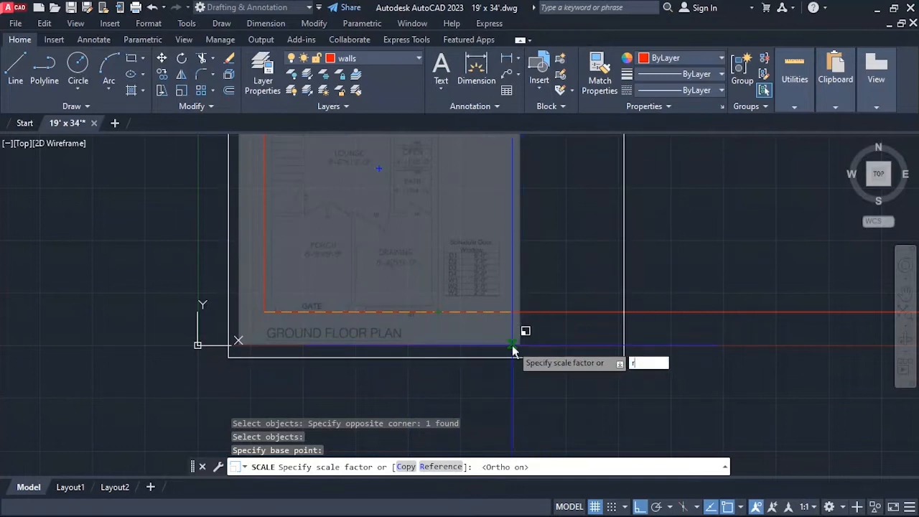
key(Return)
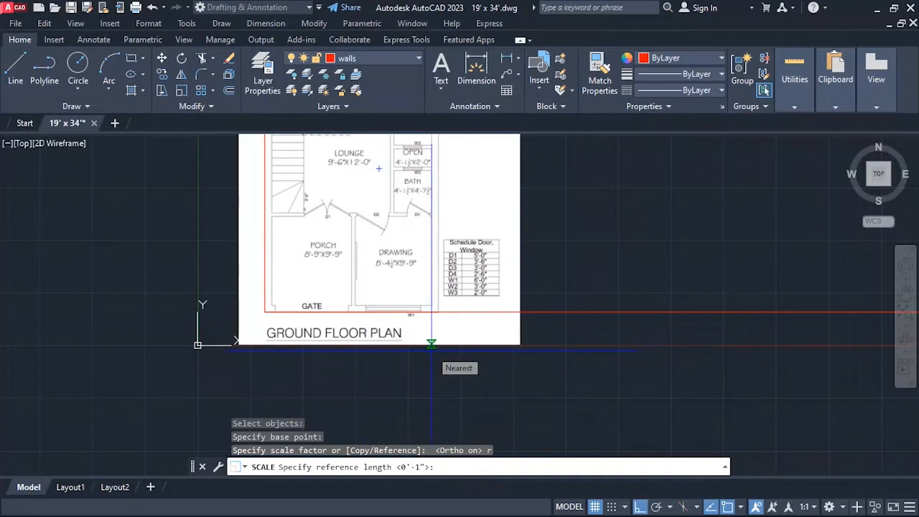
click(265, 312)
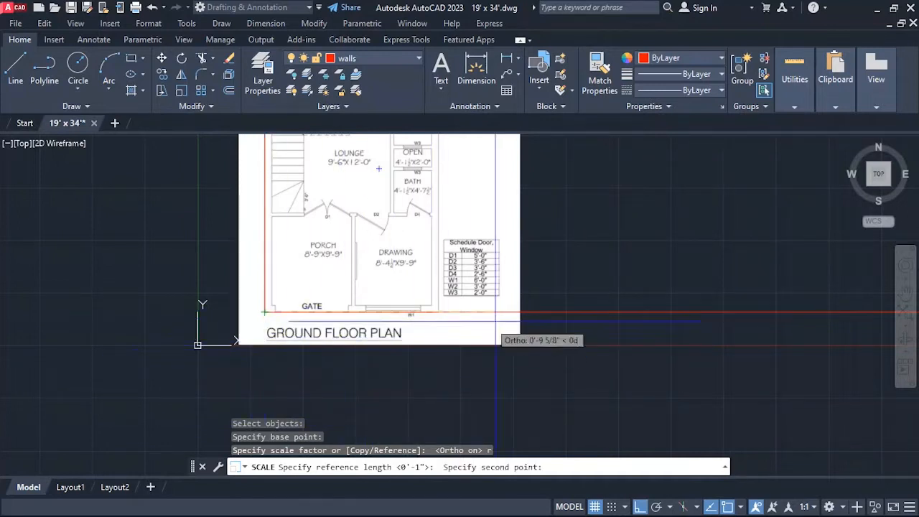
scroll(352, 353, down, 5)
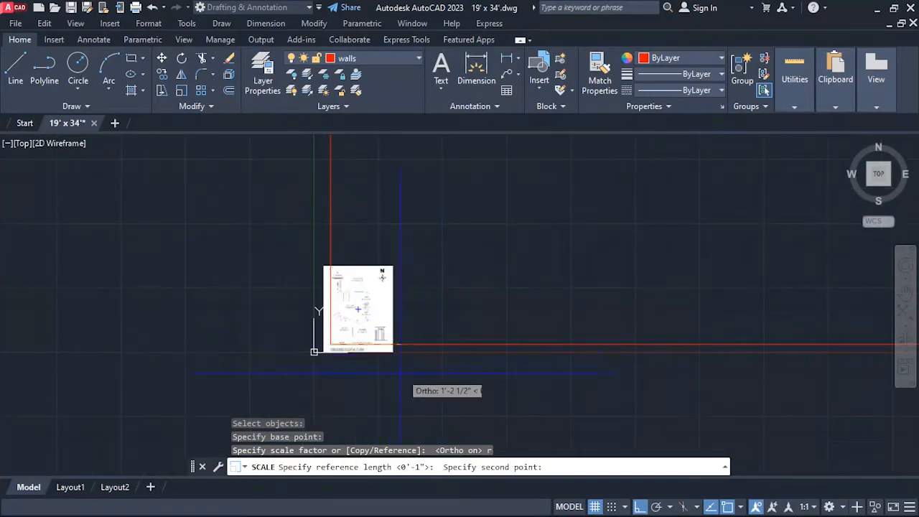
scroll(392, 351, up, 4)
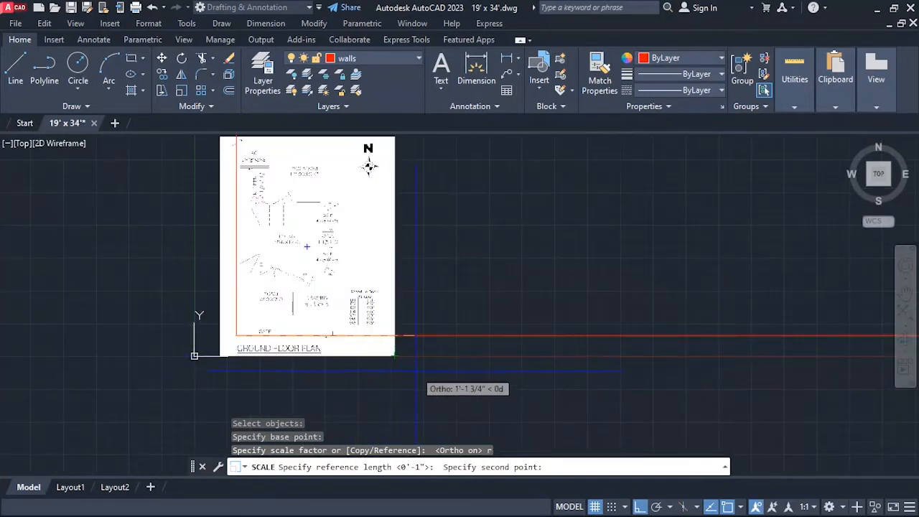
key(Escape)
scroll(416, 366, down, 4)
scroll(373, 352, up, 4)
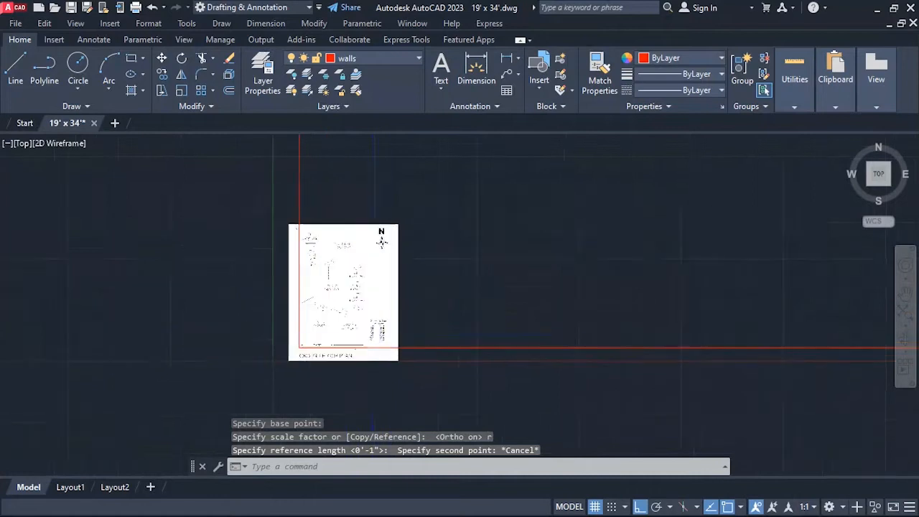
key(Escape)
key(Escape)
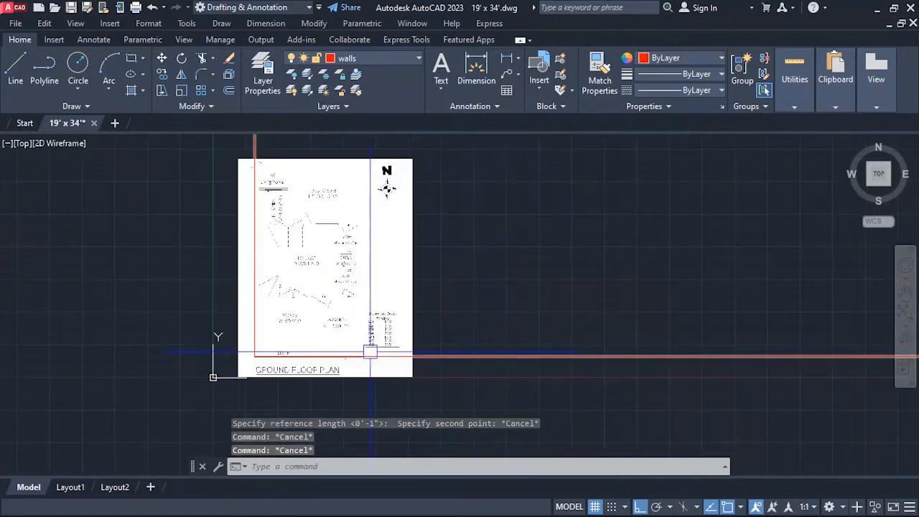
Scale the plan image by reference from the rectangle's lower-left corner, matching the plan's front outer wall width to the rectangle's lower edge.
scroll(404, 358, up, 2)
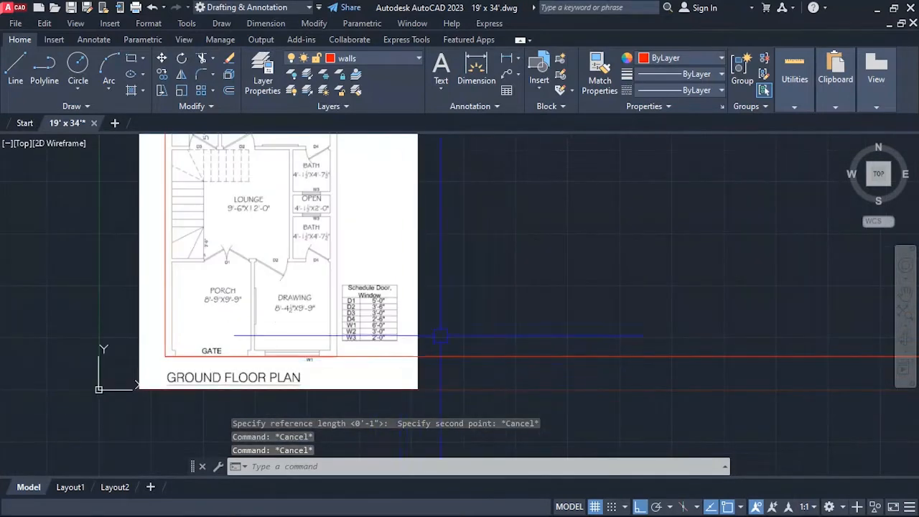
text(sc)
key(Return)
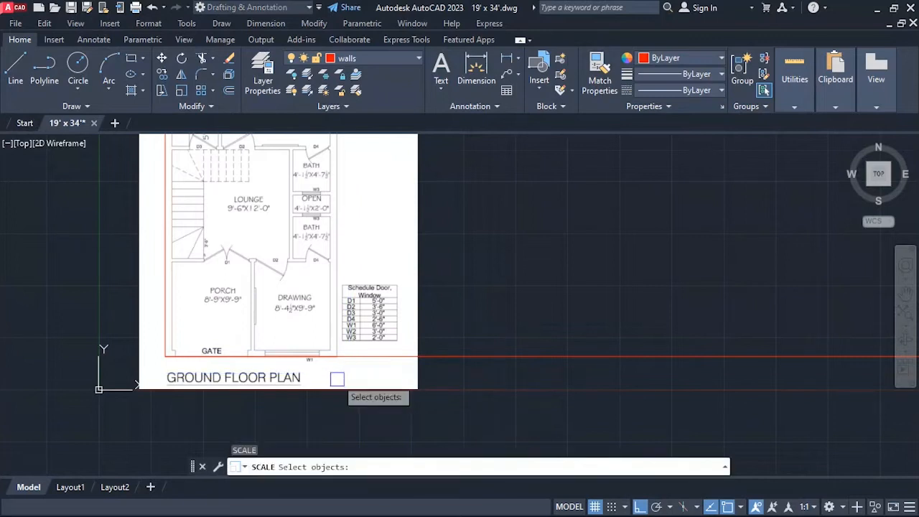
click(417, 310)
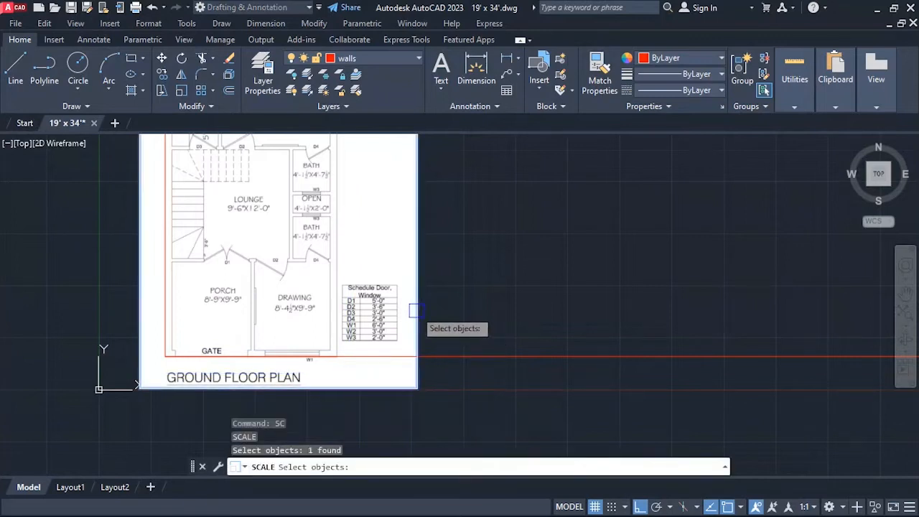
key(Return)
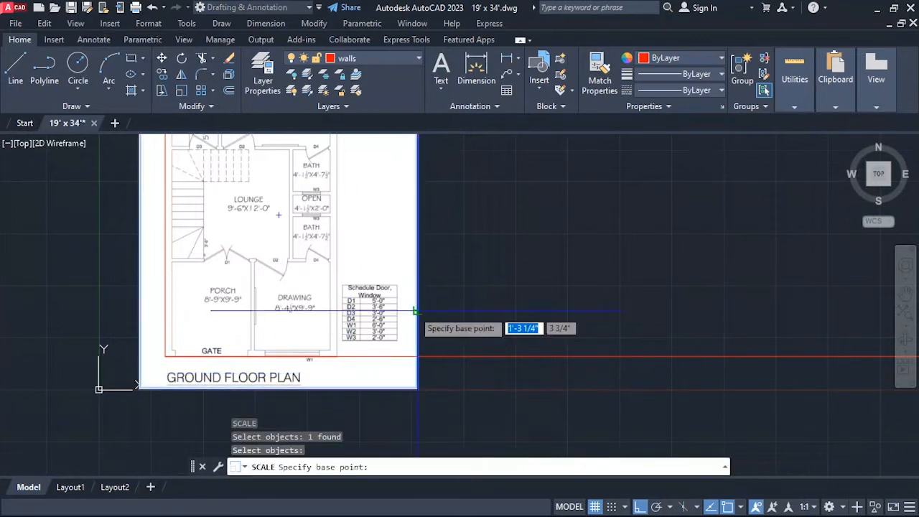
click(165, 356)
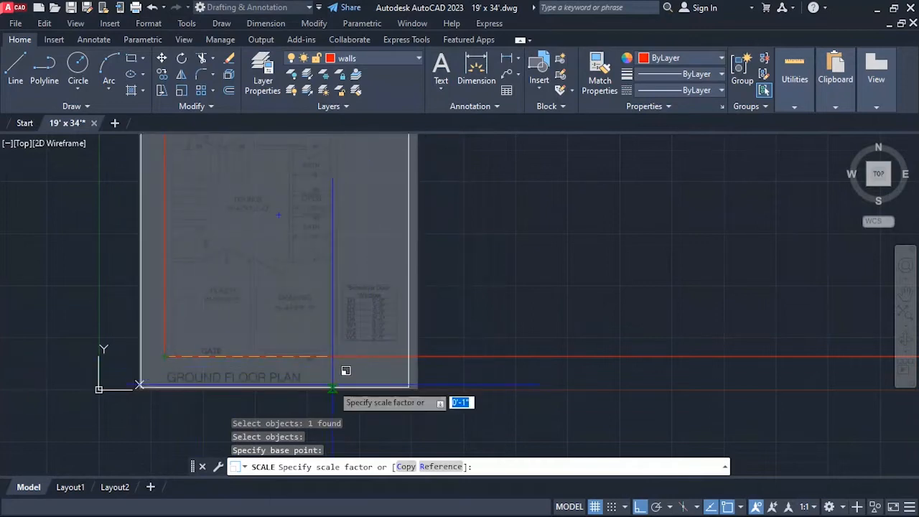
text(r)
key(Return)
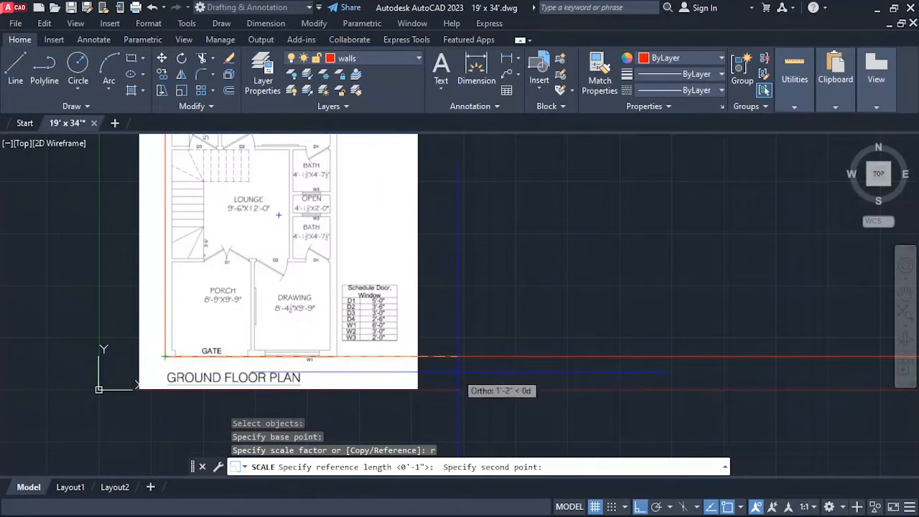
scroll(376, 365, down, 8)
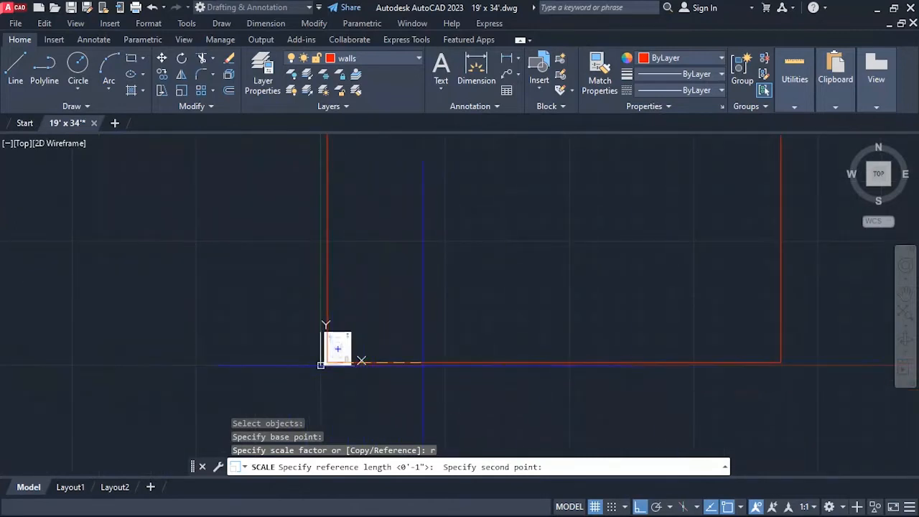
scroll(409, 359, up, 8)
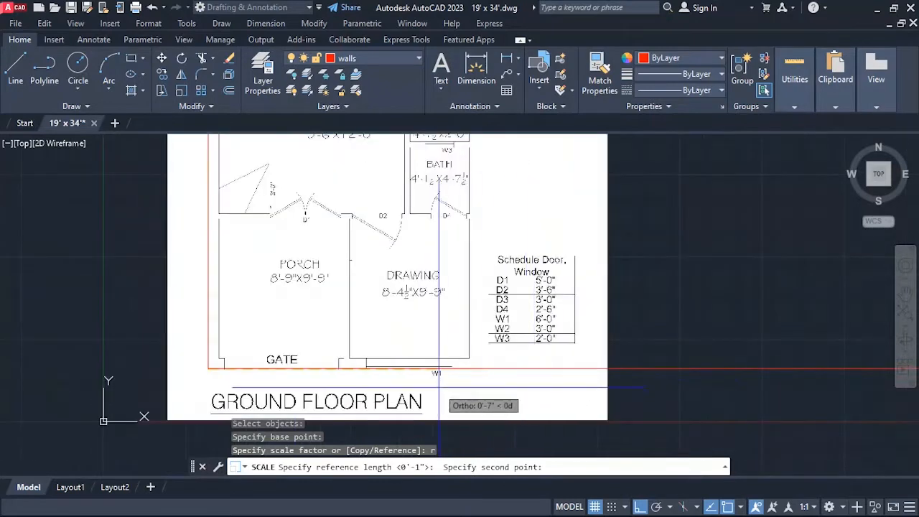
click(479, 368)
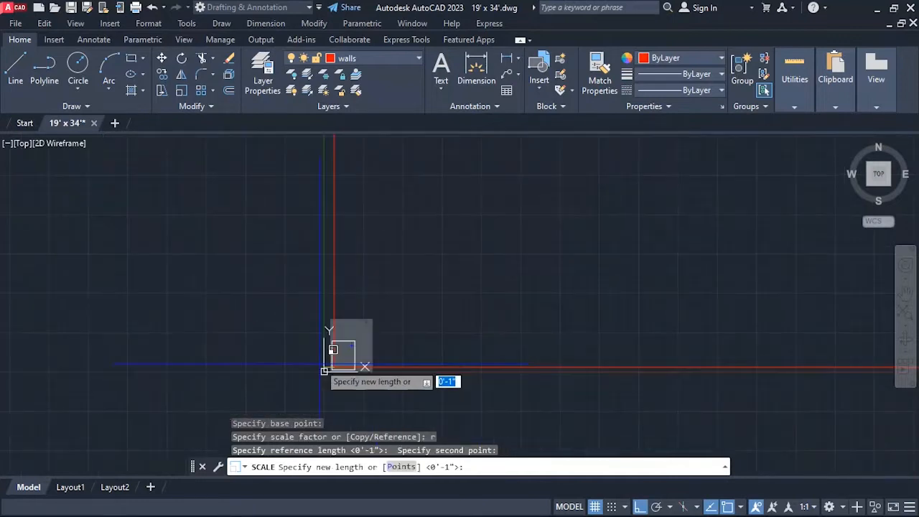
click(615, 371)
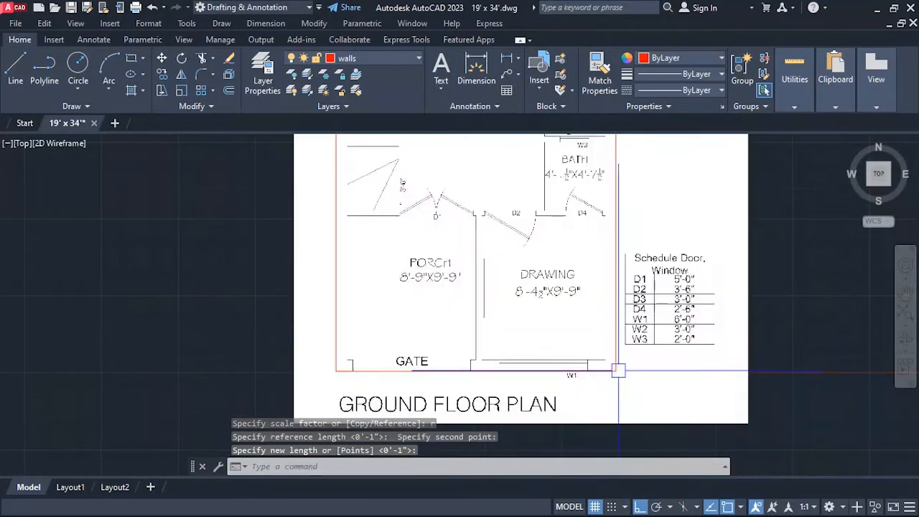
Check the scaled plan image against the outline rectangle along its right side and at both rear corners.
scroll(402, 323, down, 5)
scroll(410, 307, up, 5)
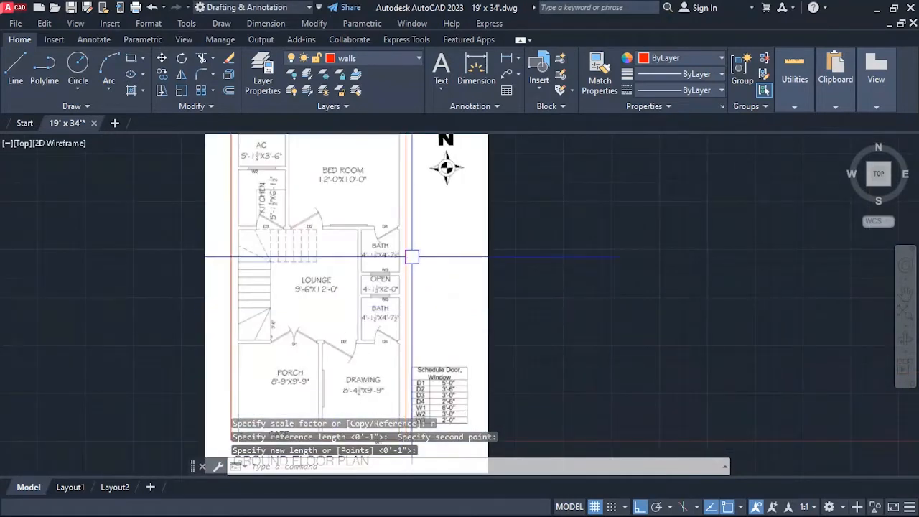
scroll(413, 254, down, 2)
scroll(425, 185, up, 4)
scroll(441, 189, up, 4)
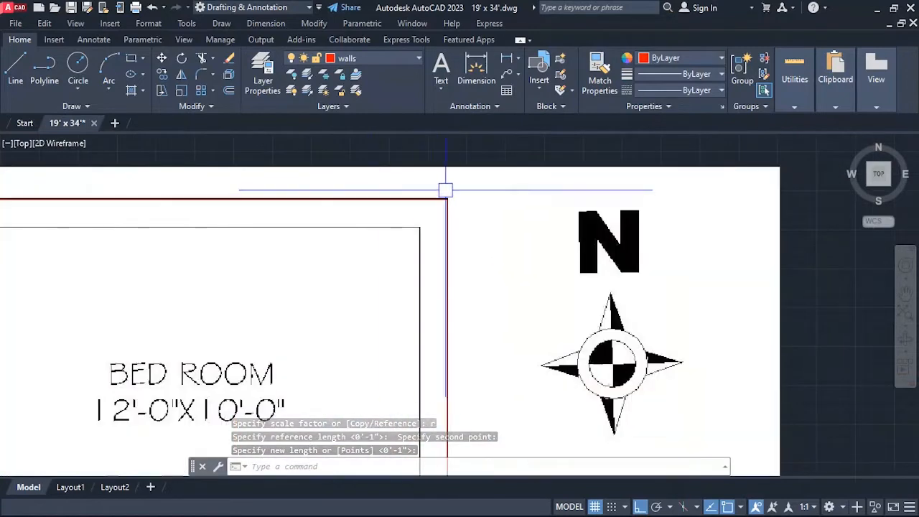
scroll(419, 201, down, 6)
scroll(363, 201, up, 3)
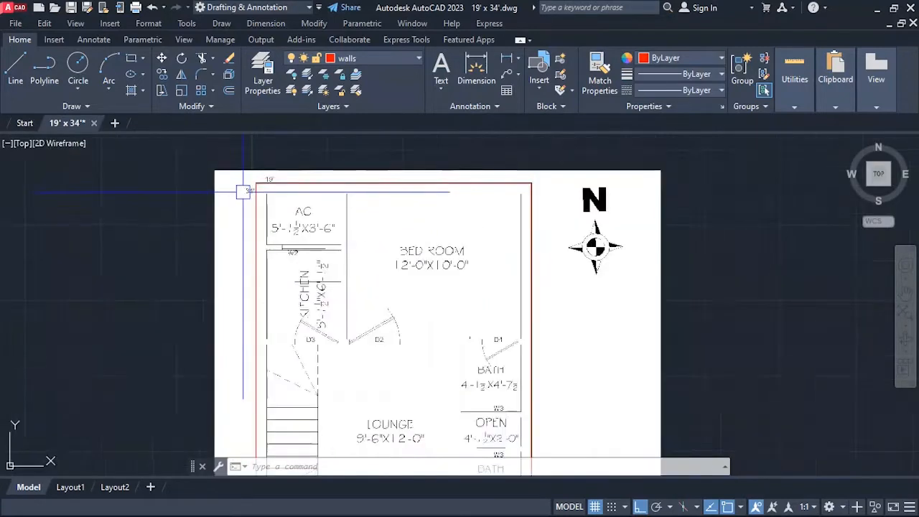
scroll(287, 187, down, 5)
scroll(246, 303, up, 5)
scroll(335, 366, down, 4)
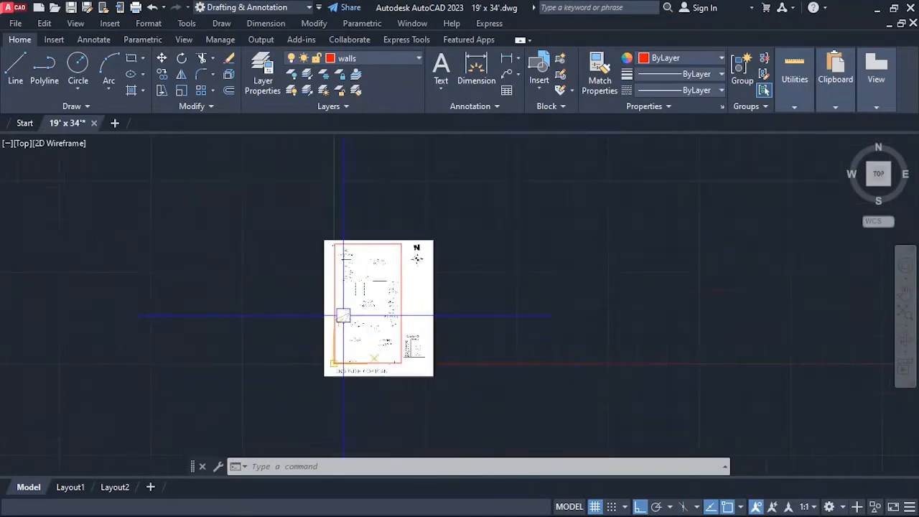
Examine the scaled plan's walls from the gate corner through the porch, drawing room and lounge.
scroll(337, 312, up, 2)
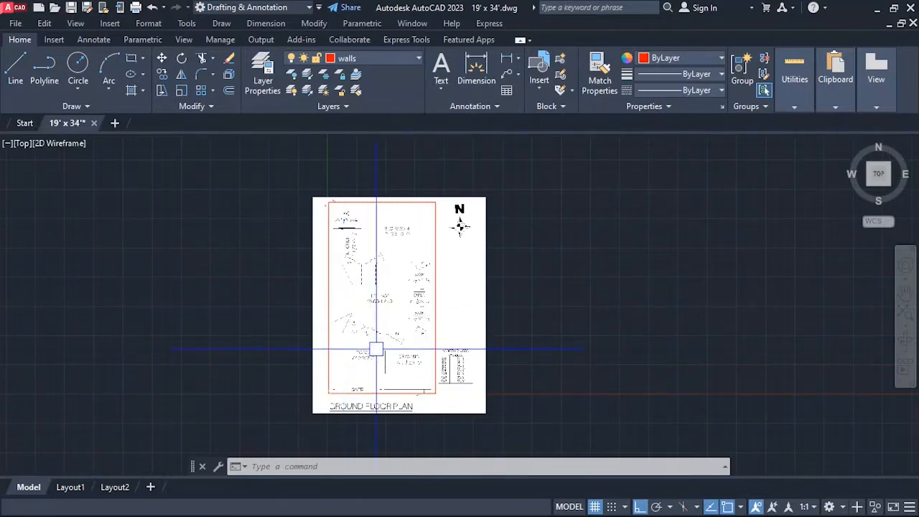
scroll(376, 350, up, 8)
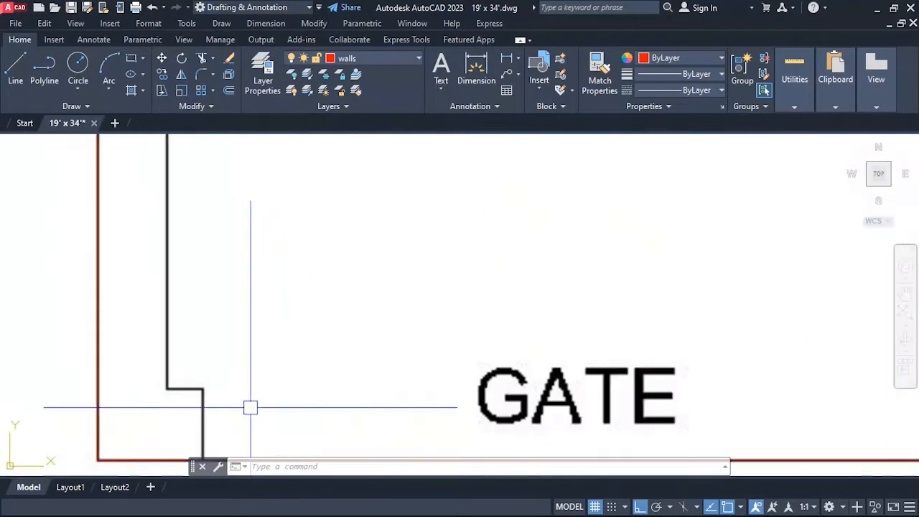
scroll(250, 407, down, 6)
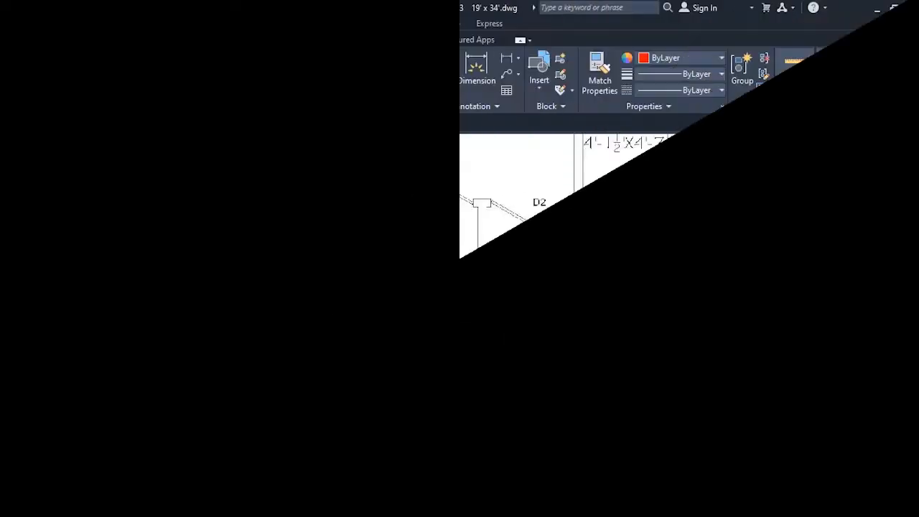
scroll(319, 388, down, 6)
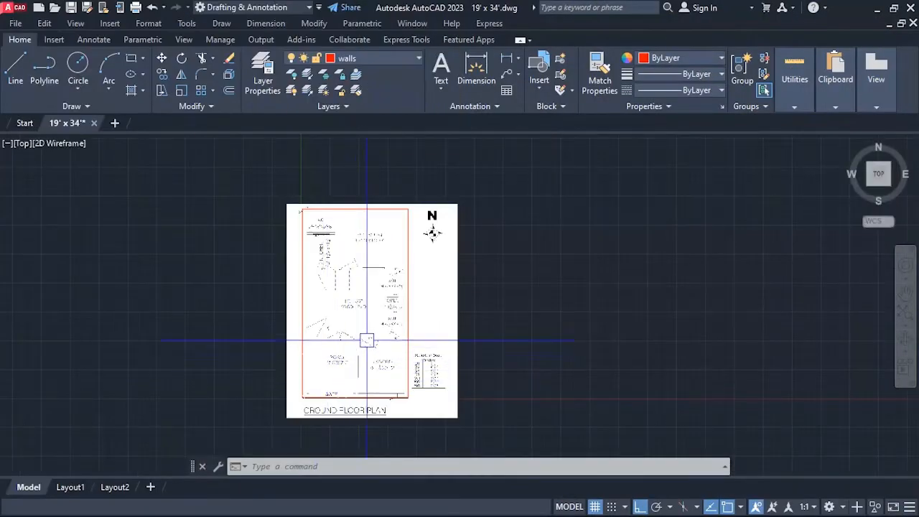
scroll(417, 365, up, 3)
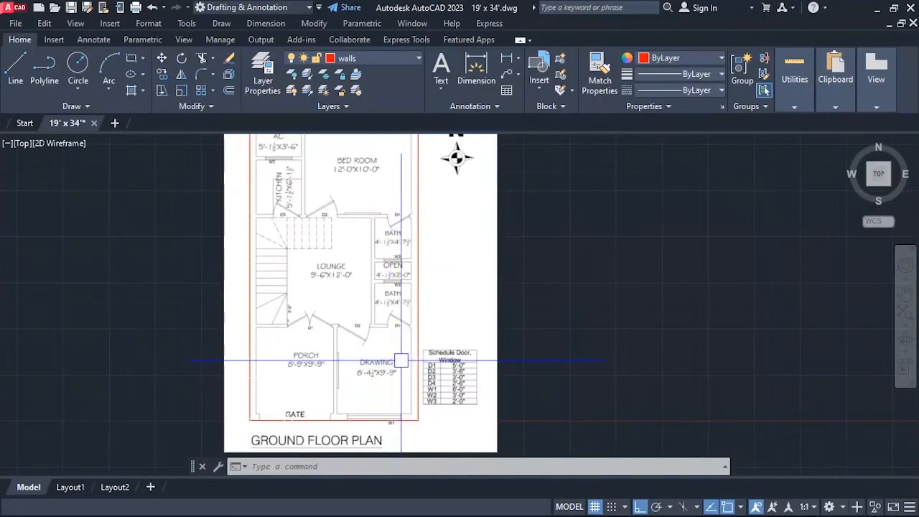
scroll(363, 338, down, 2)
scroll(334, 342, up, 2)
scroll(334, 341, up, 2)
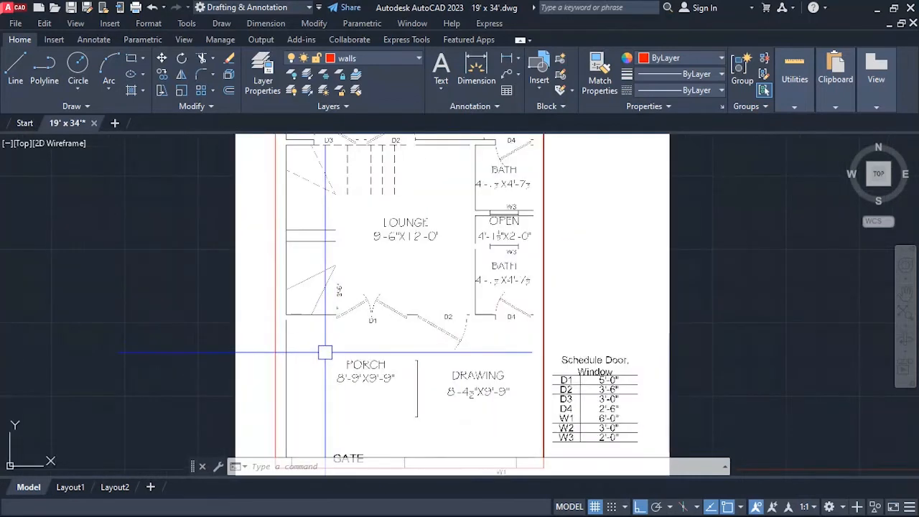
Measure the area of the outline rectangle with the AREA command's Object option.
scroll(322, 353, down, 2)
scroll(323, 299, up, 2)
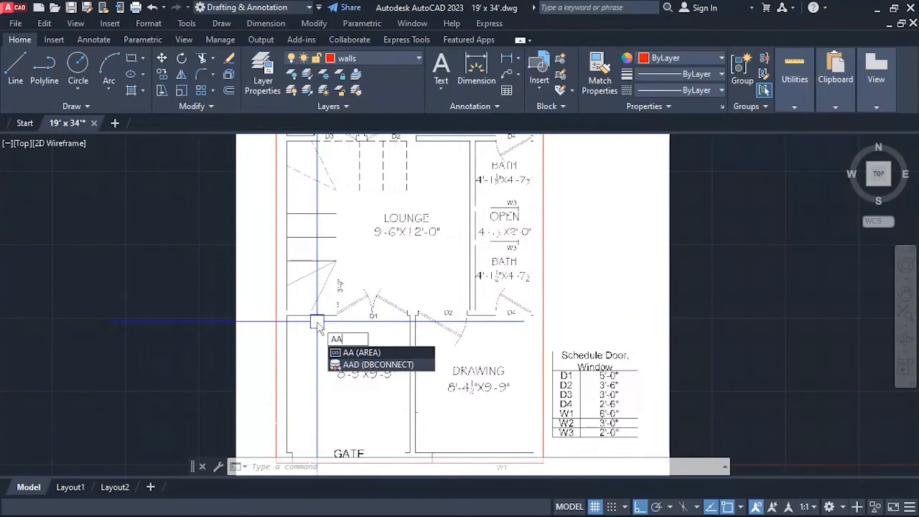
key(Return)
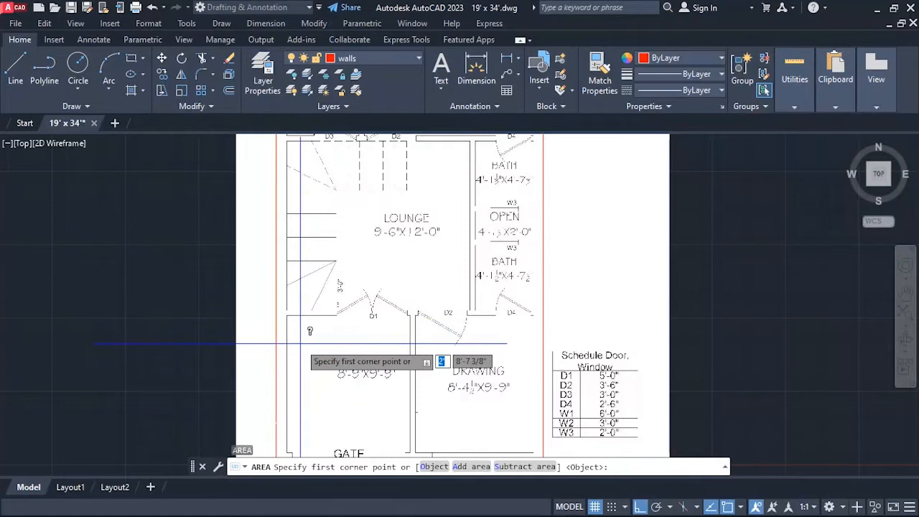
key(Return)
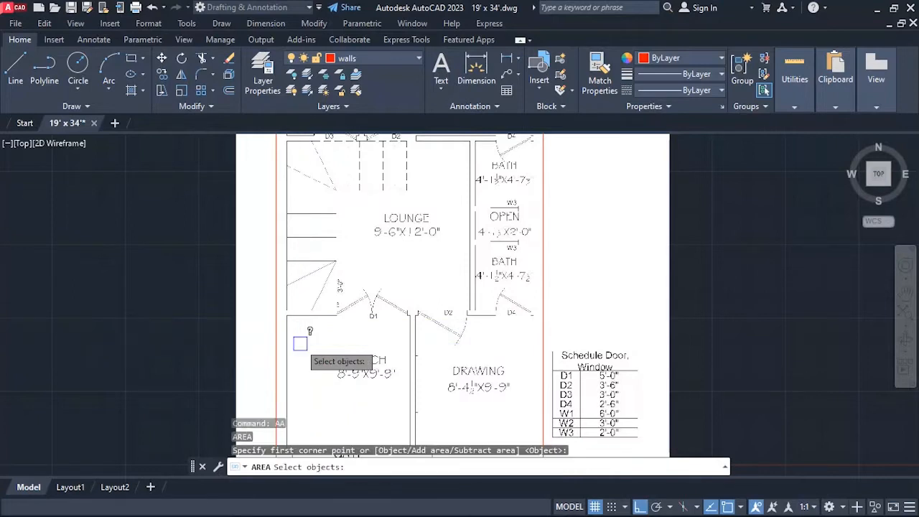
scroll(300, 344, down, 4)
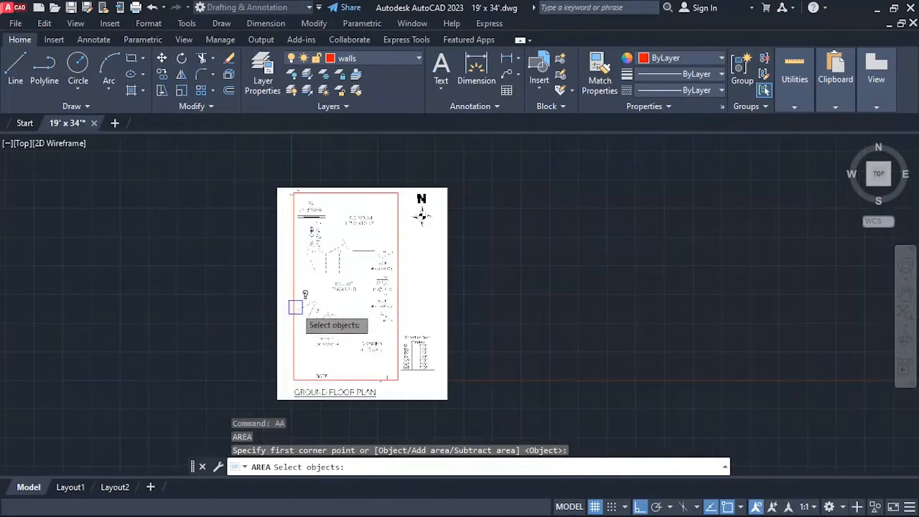
click(293, 306)
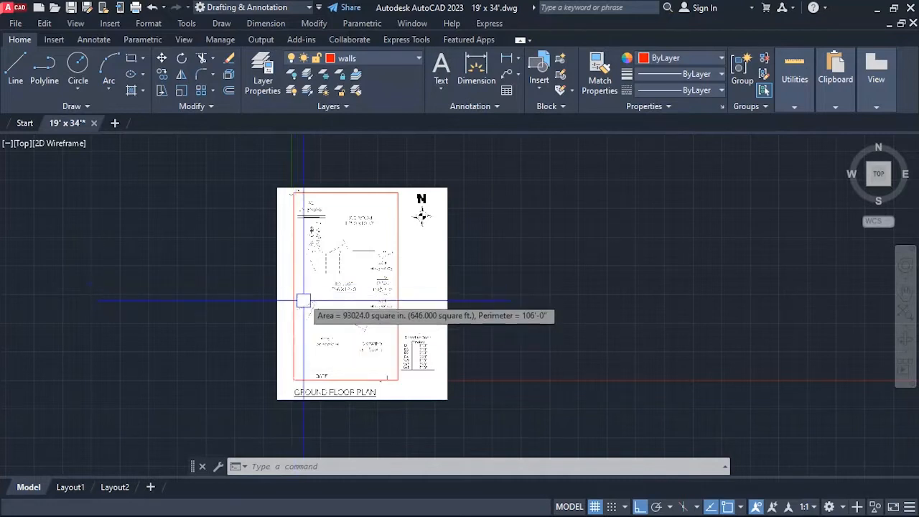
click(225, 298)
key(Escape)
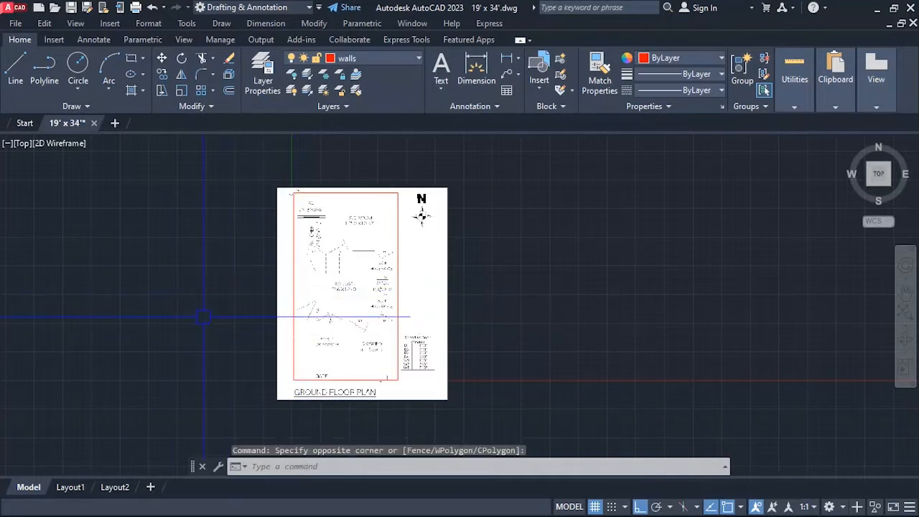
key(Escape)
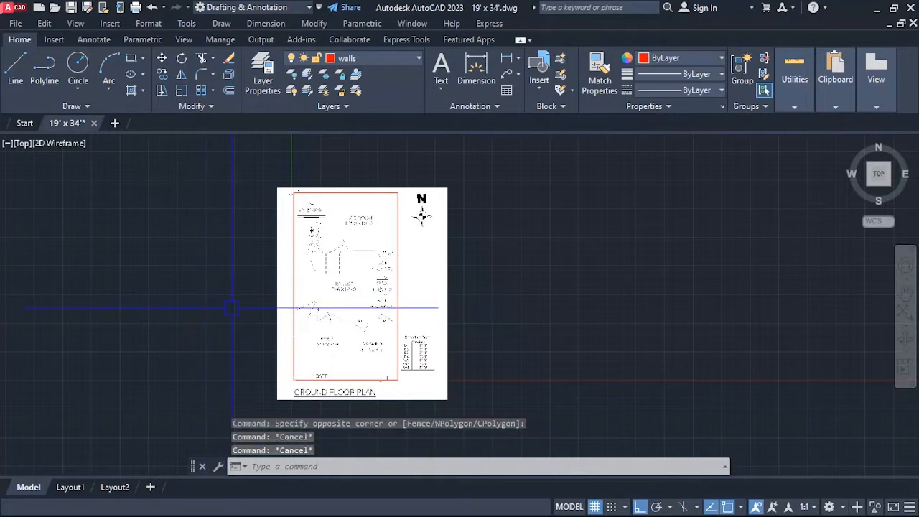
Divide the plot area by 225 in the QuickCalc calculator (646/225), then close the calculator.
text(ca)
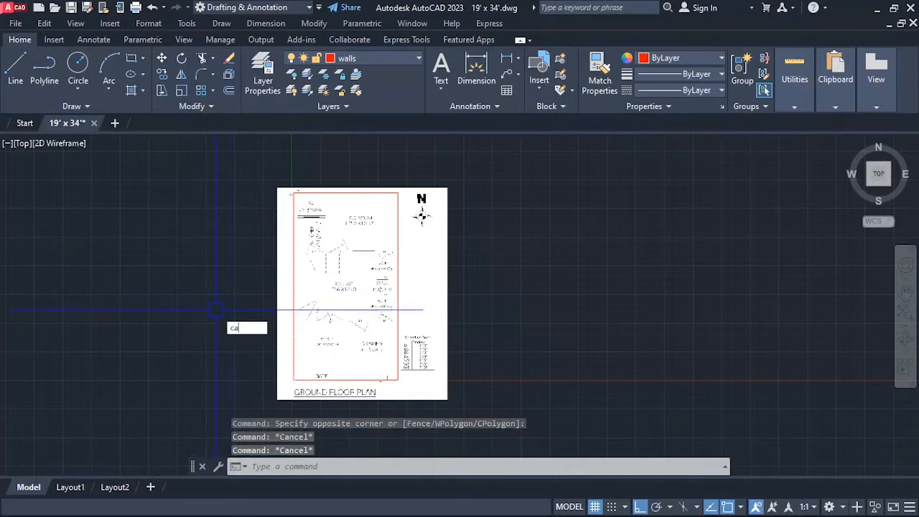
text(l)
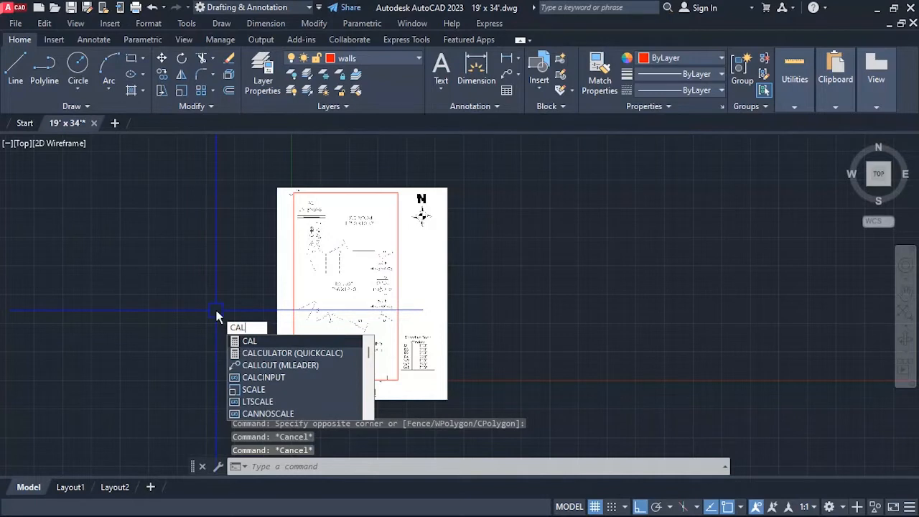
click(265, 353)
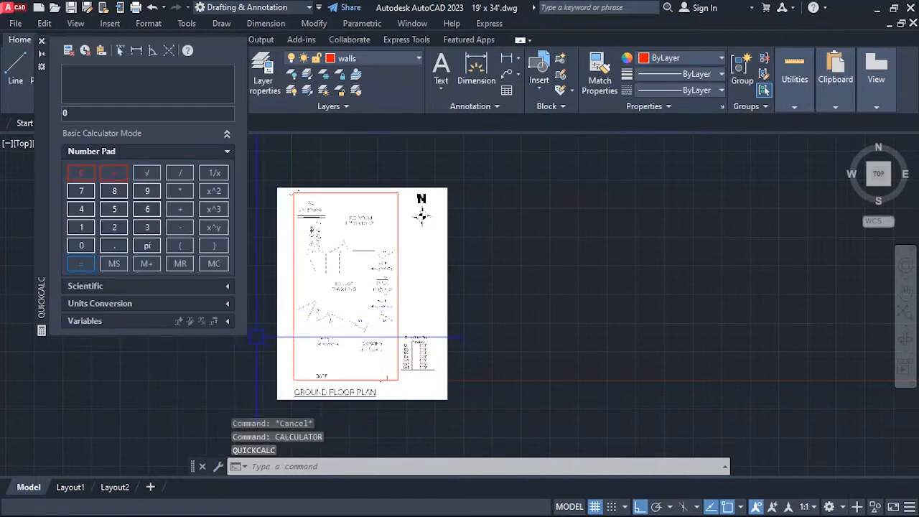
text(646)
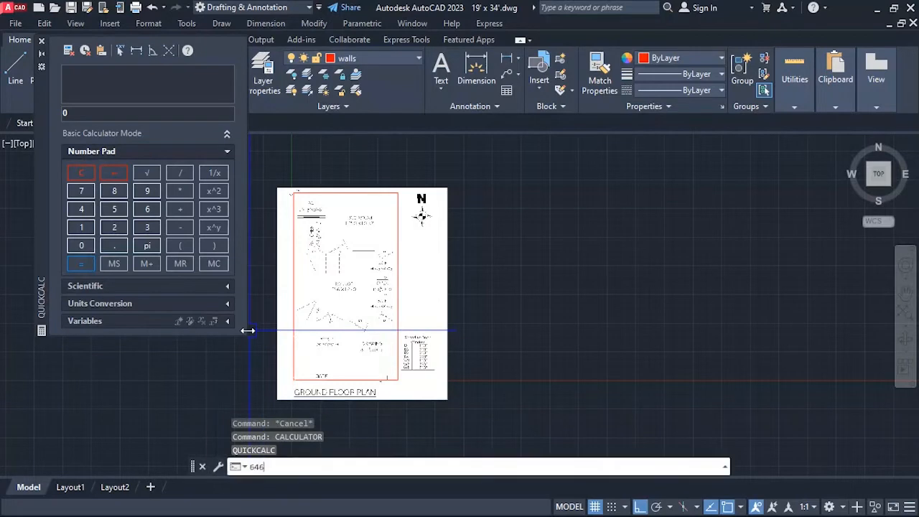
click(140, 113)
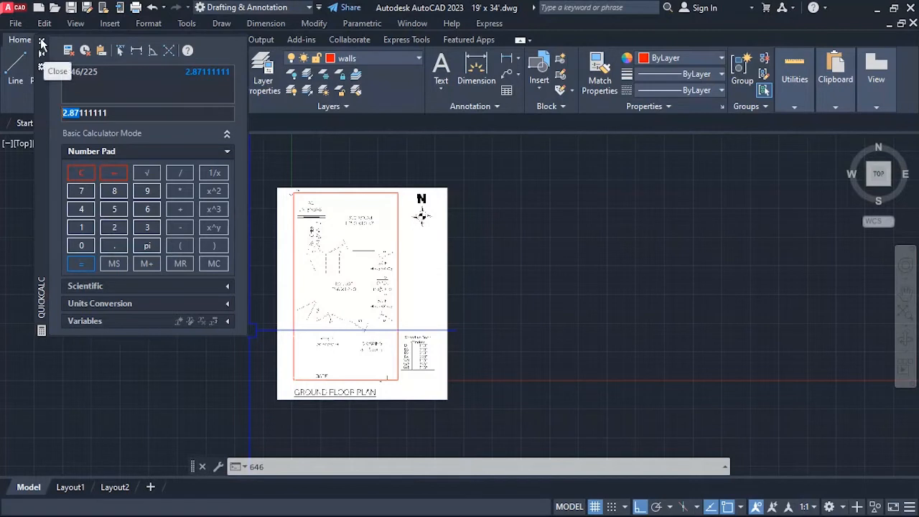
click(83, 71)
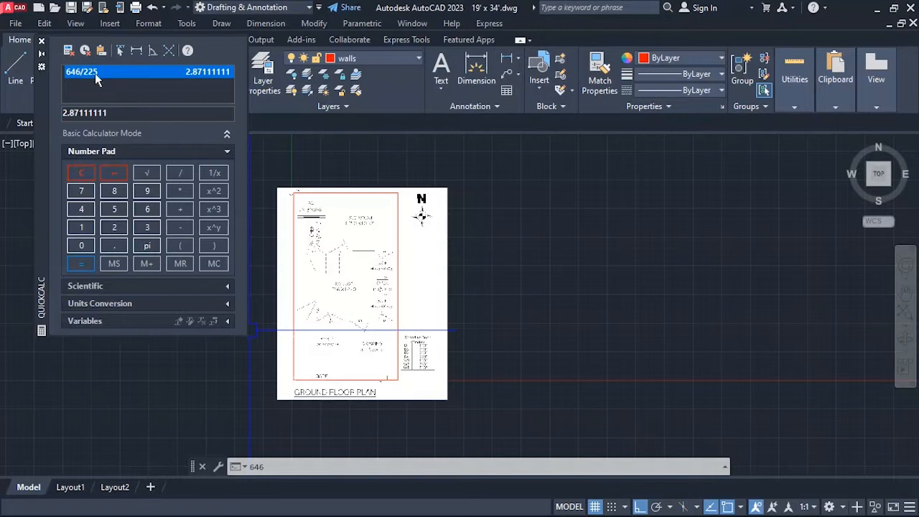
click(41, 42)
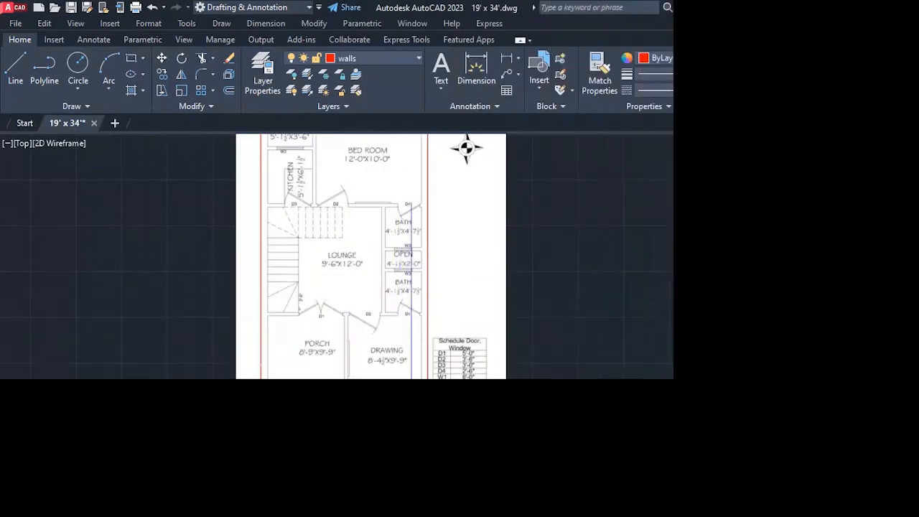
Examine the scaled plan against the outline rectangle at the gate and front wall, and around the bedroom.
scroll(501, 419, up, 3)
scroll(254, 435, down, 5)
scroll(255, 421, up, 3)
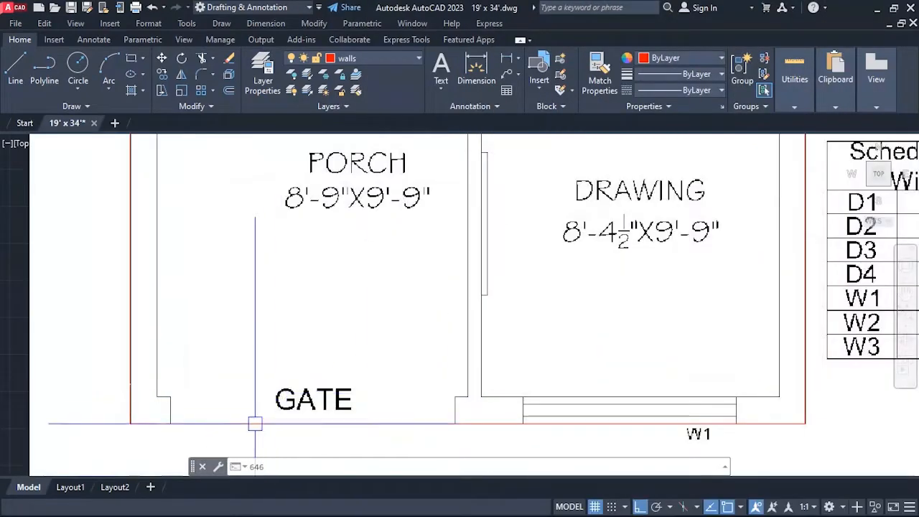
scroll(205, 462, down, 4)
scroll(421, 195, down, 3)
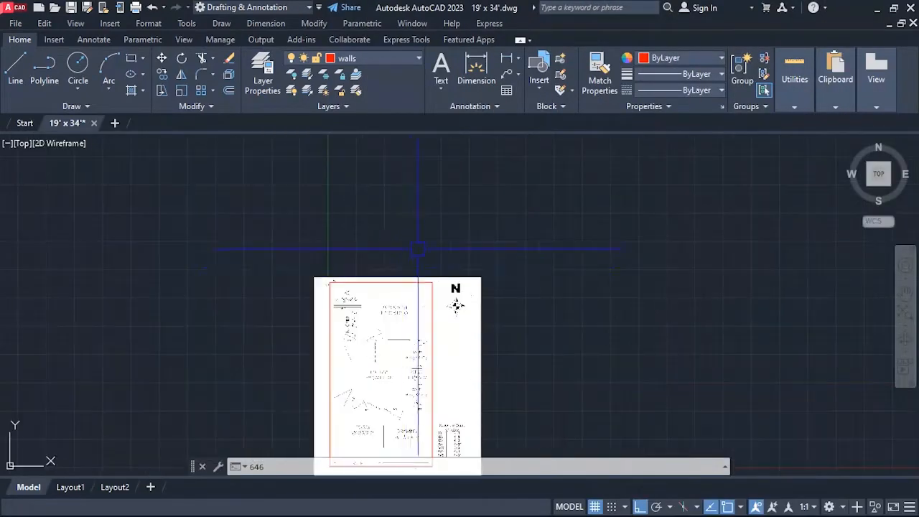
scroll(400, 283, up, 3)
scroll(376, 212, down, 3)
scroll(381, 300, up, 2)
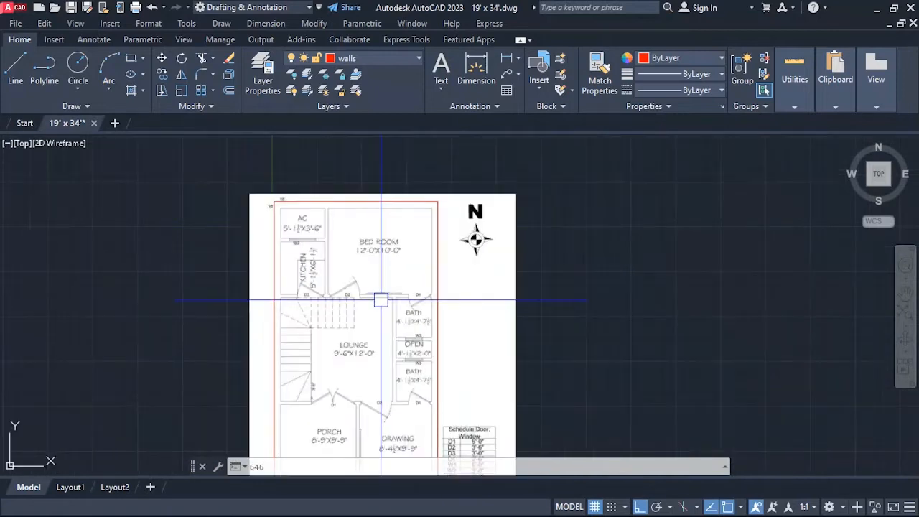
Offset the outline rectangle 9 inches inward to form the inner face of the outer walls.
text(0)
key(Return)
text(9)
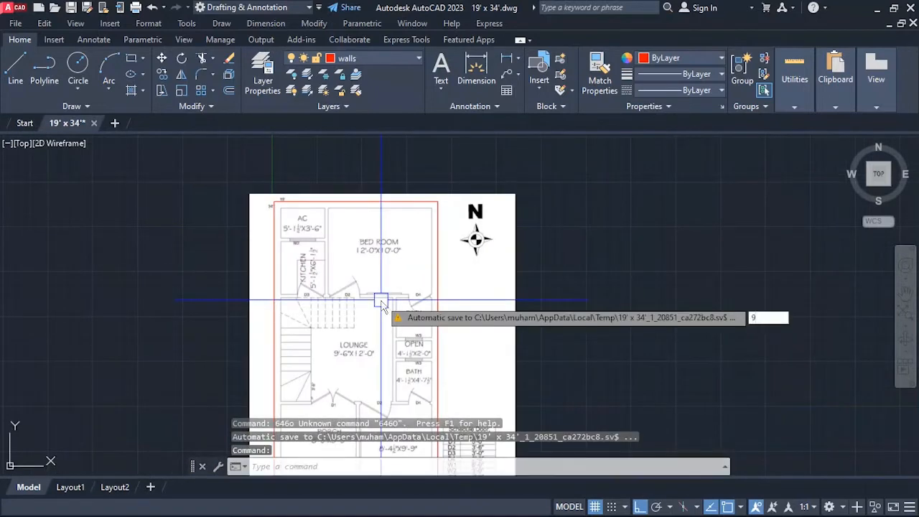
key(Escape)
key(Return)
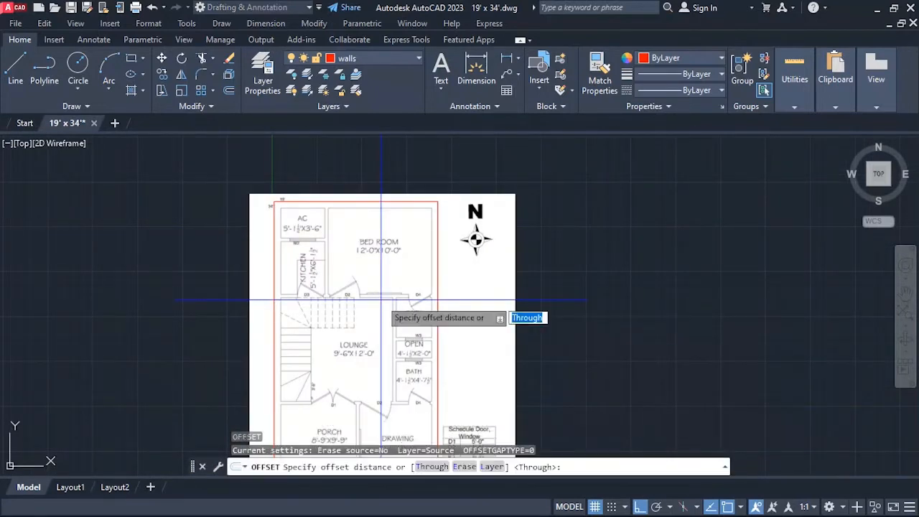
text(9)
key(Return)
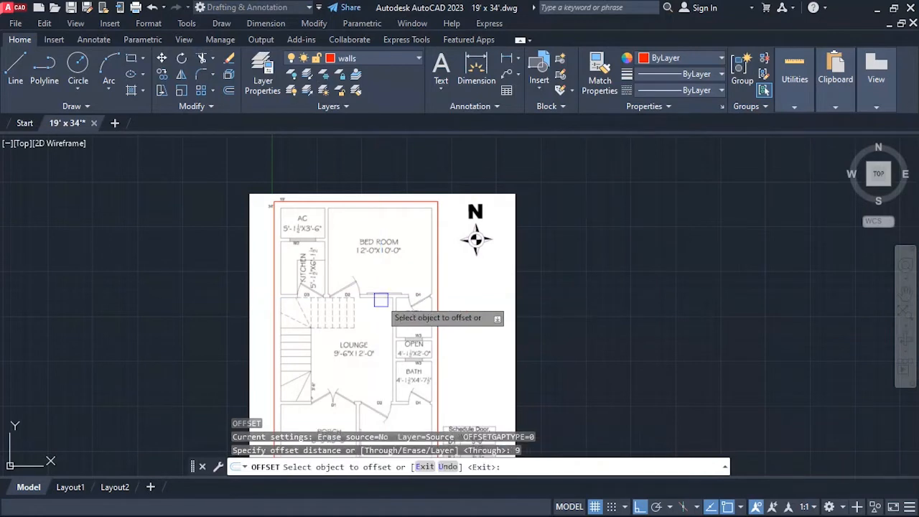
click(355, 207)
click(352, 216)
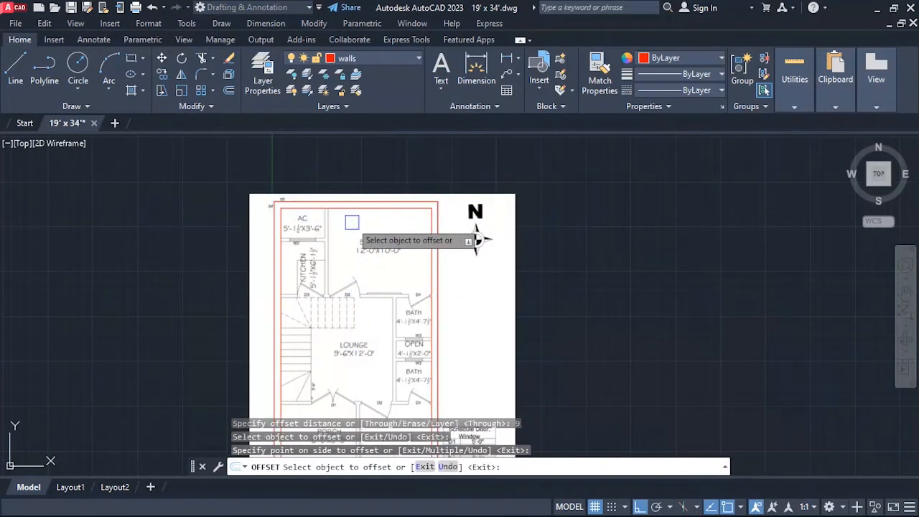
Check the inner rectangle against the plan's wall lines at the bedroom corner, AC area, gate and front window, and end Offset.
scroll(338, 207, up, 5)
click(258, 208)
scroll(286, 170, down, 3)
scroll(639, 273, up, 2)
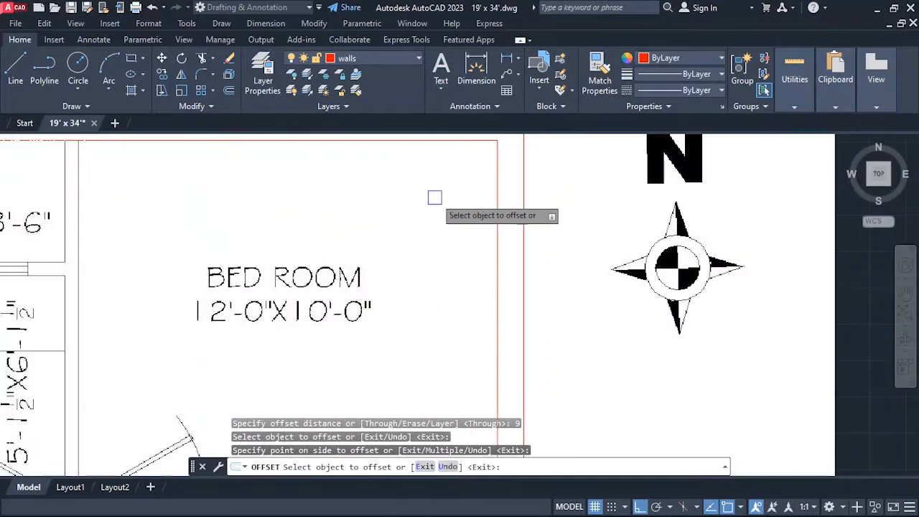
scroll(502, 148, up, 8)
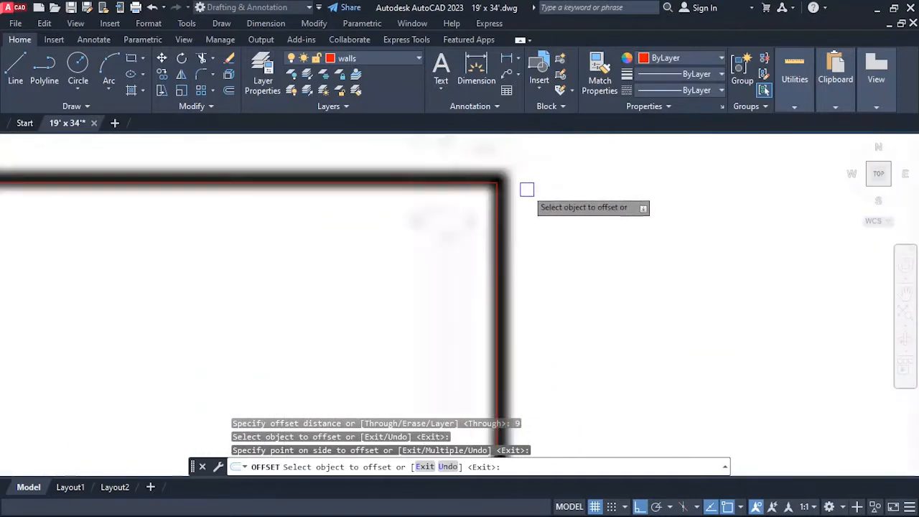
scroll(510, 194, down, 3)
scroll(495, 199, up, 3)
scroll(503, 173, down, 6)
scroll(380, 180, down, 3)
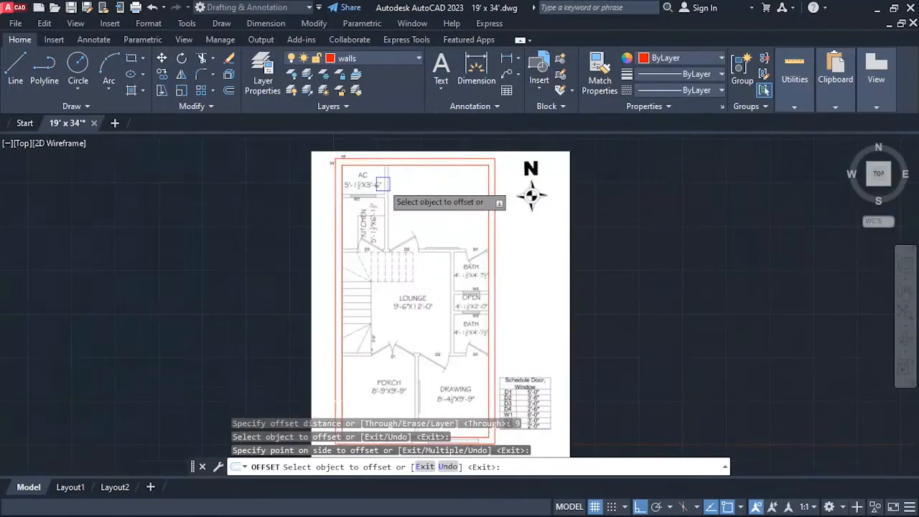
scroll(297, 173, up, 3)
scroll(334, 306, down, 4)
scroll(326, 379, up, 5)
scroll(305, 337, down, 3)
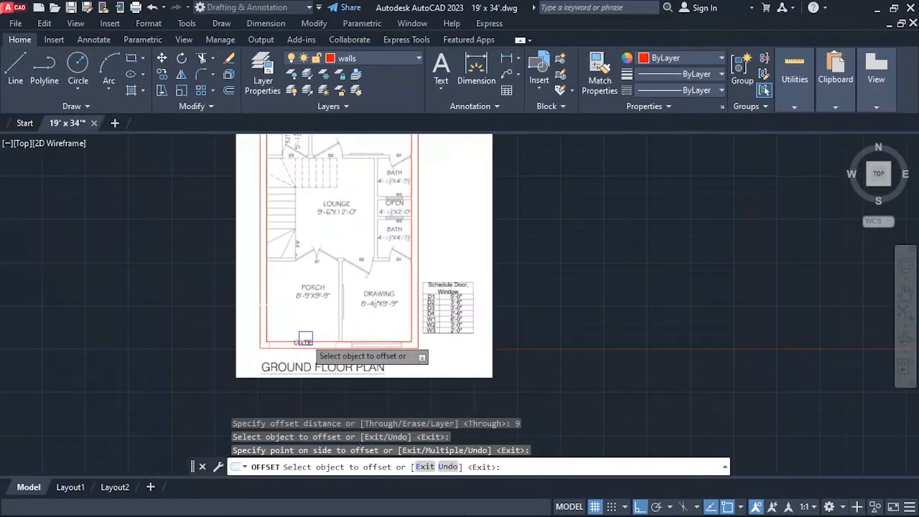
scroll(315, 346, up, 2)
scroll(314, 351, up, 3)
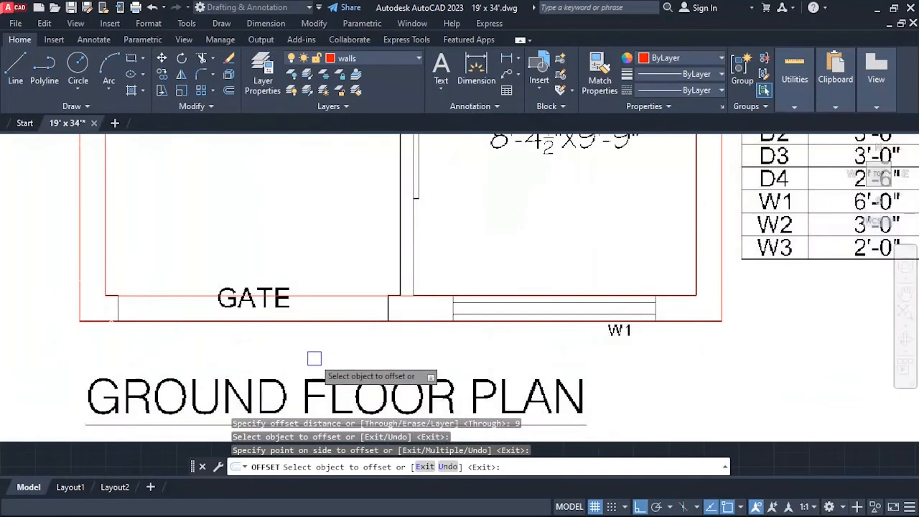
key(Escape)
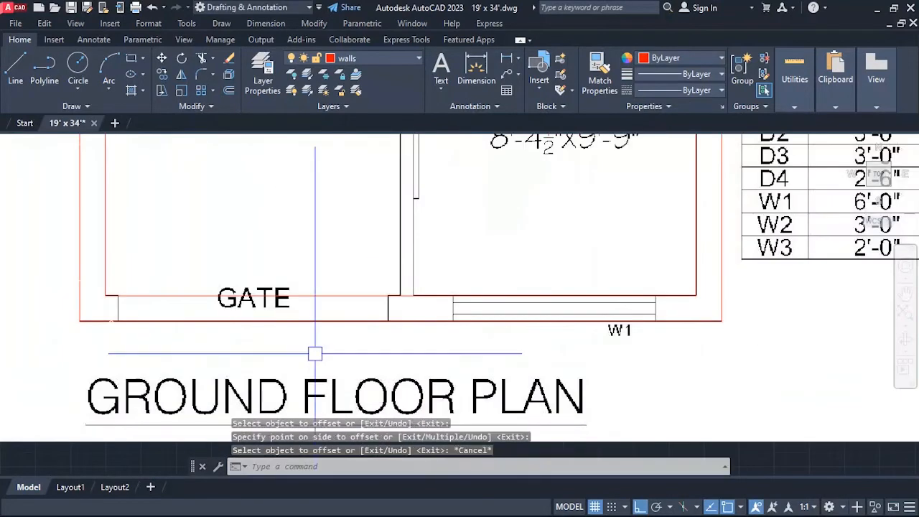
Explode the outer and inner rectangles into separate lines and check that the two front edges select individually.
click(201, 282)
click(178, 319)
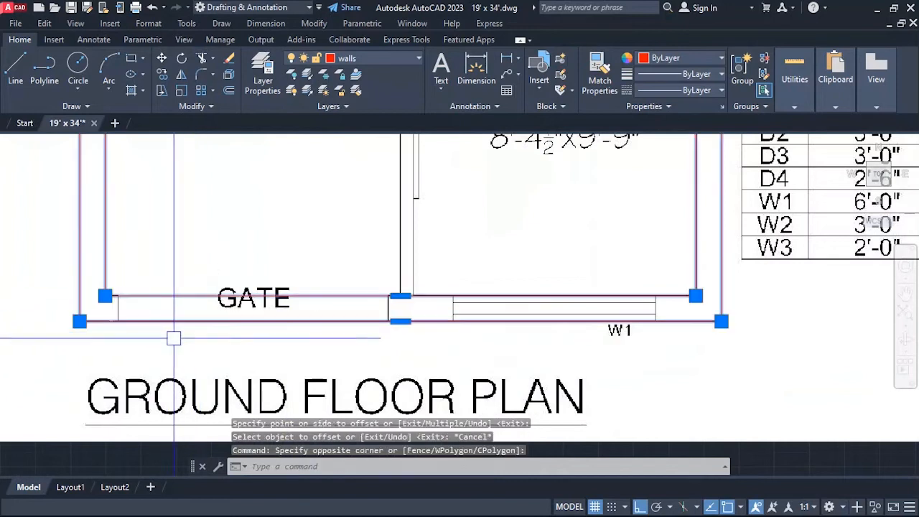
key(Return)
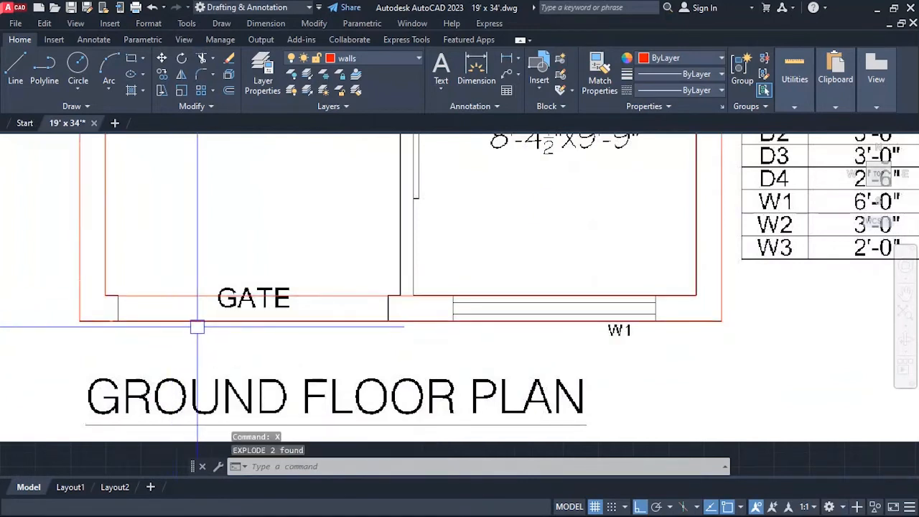
click(197, 320)
click(190, 296)
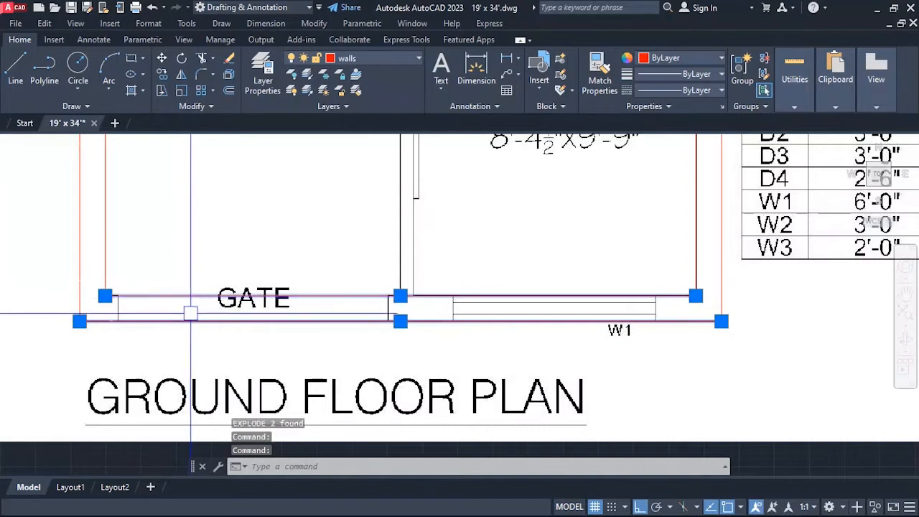
key(Escape)
Offset the inner west wall line 5'1.5" toward the bedroom to mark the far side of the AC space.
scroll(275, 392, down, 8)
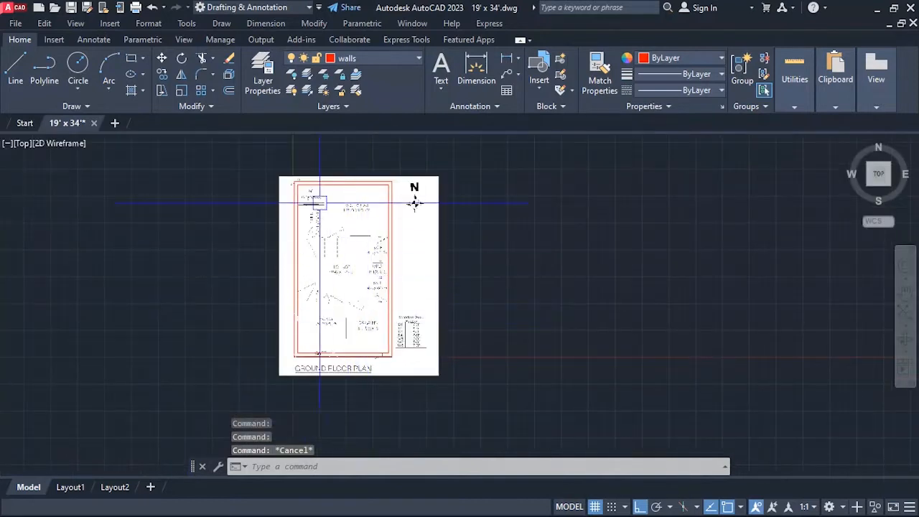
scroll(320, 203, up, 6)
scroll(276, 223, down, 1)
scroll(277, 222, up, 1)
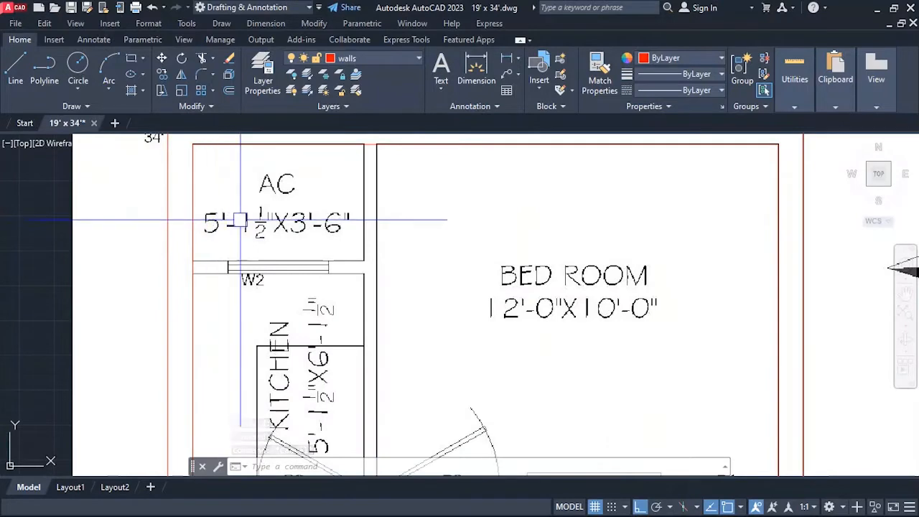
key(Return)
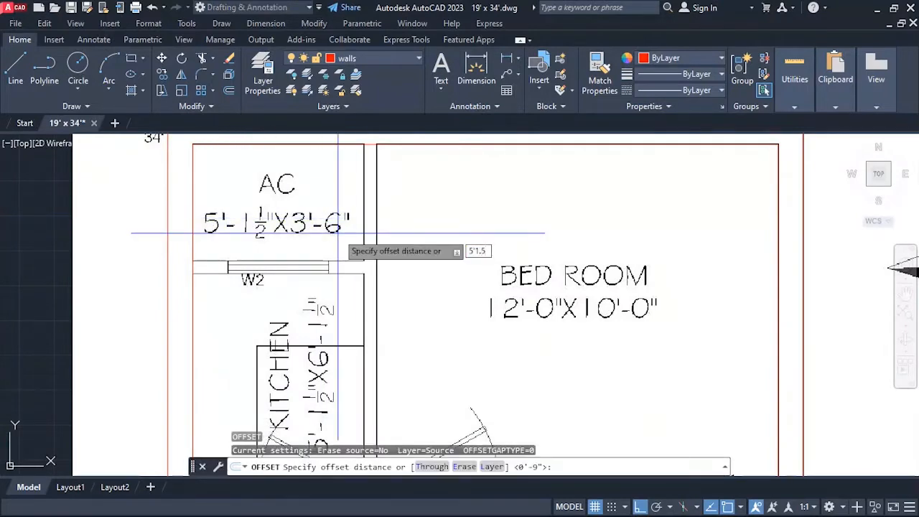
key(Return)
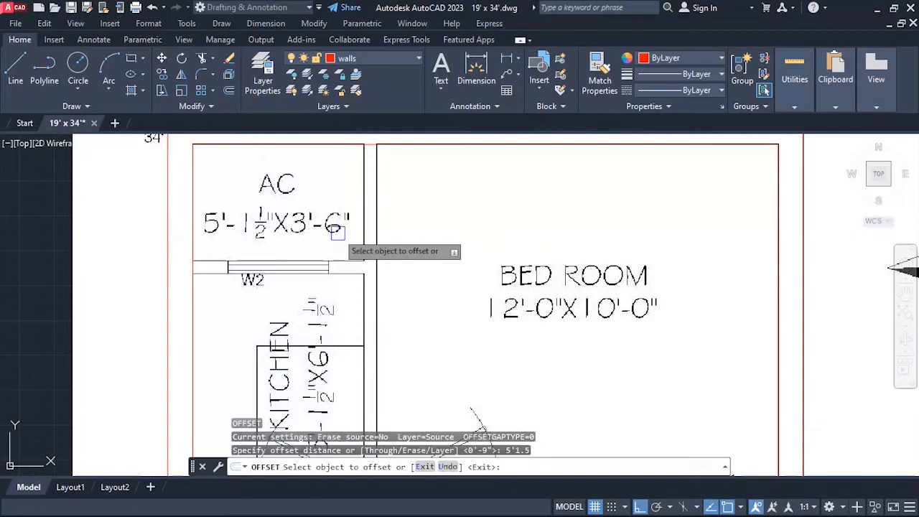
click(192, 187)
click(309, 196)
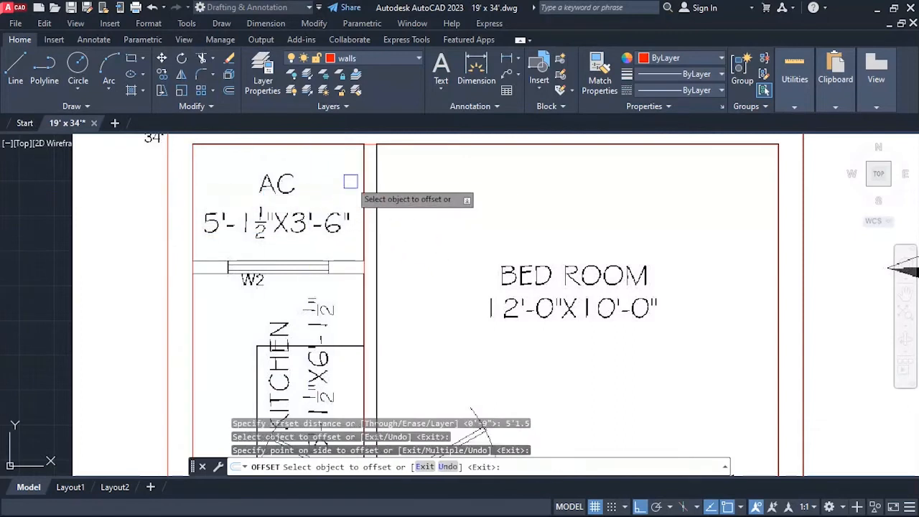
key(Return)
Offset the AC space's new vertical line 4.5 inches toward the bedroom to give the partition wall its thickness.
key(Return)
text(4.5)
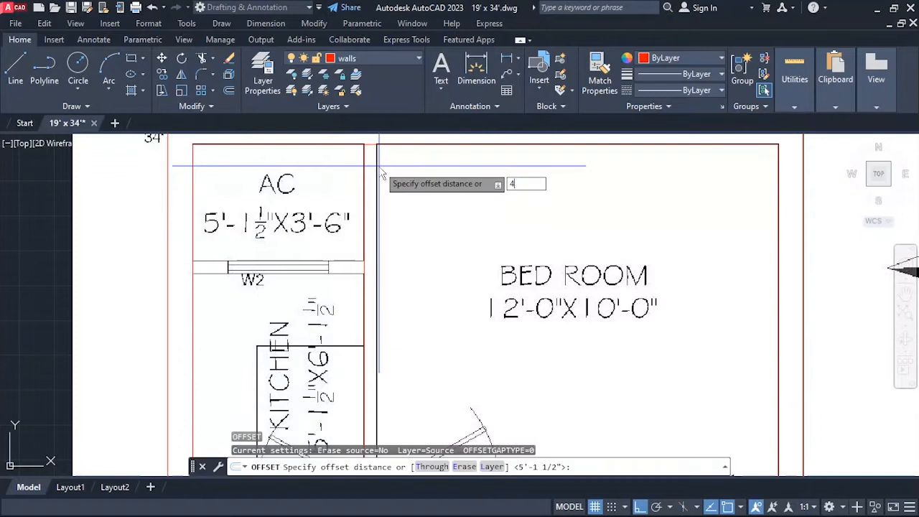
key(Return)
click(361, 165)
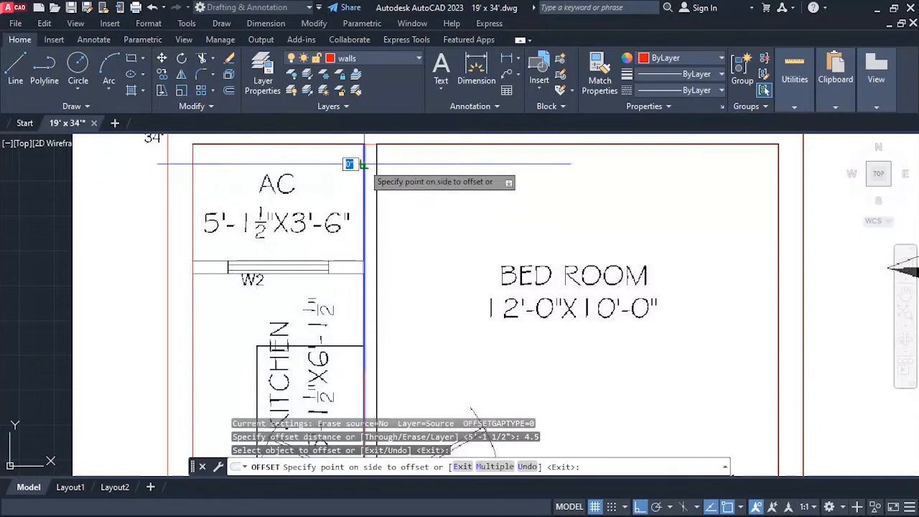
click(426, 194)
key(Return)
key(Return)
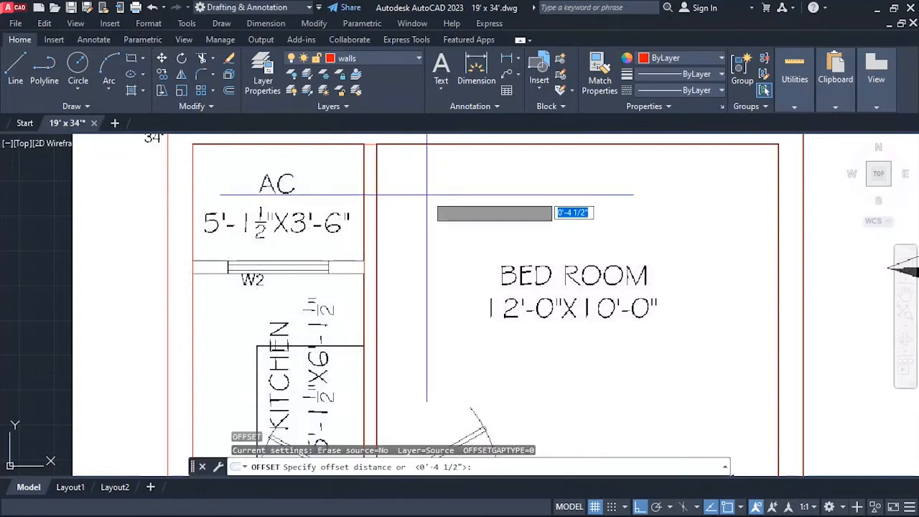
Offset the inner rear wall line 3'6" toward the kitchen to mark the AC space's depth.
text(3'6)
key(Return)
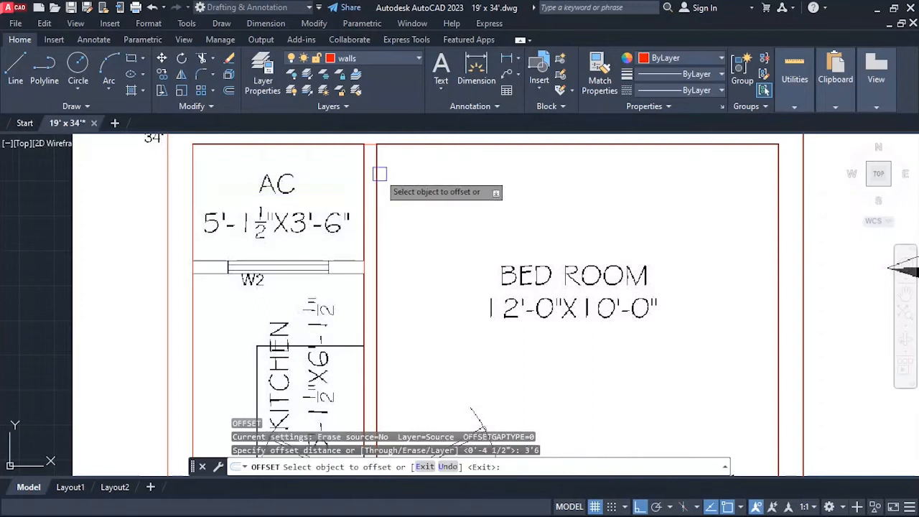
click(343, 145)
click(327, 197)
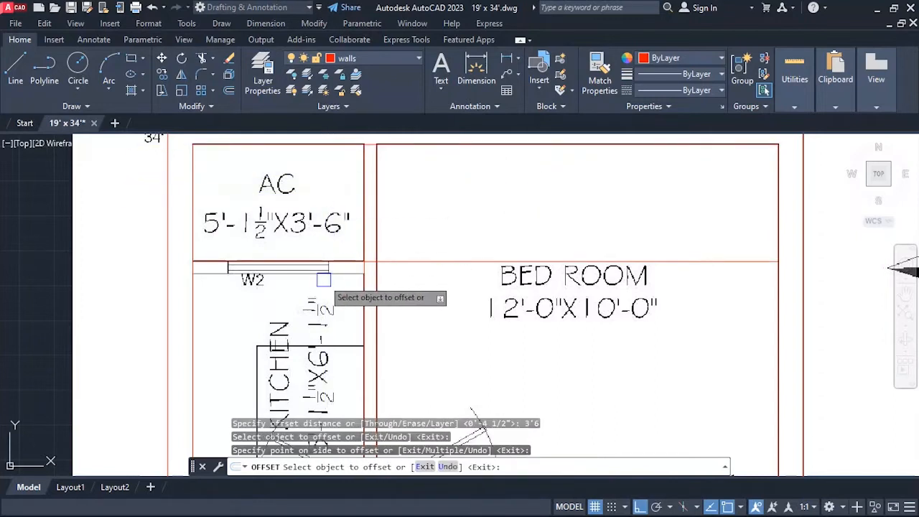
key(Return)
key(Return)
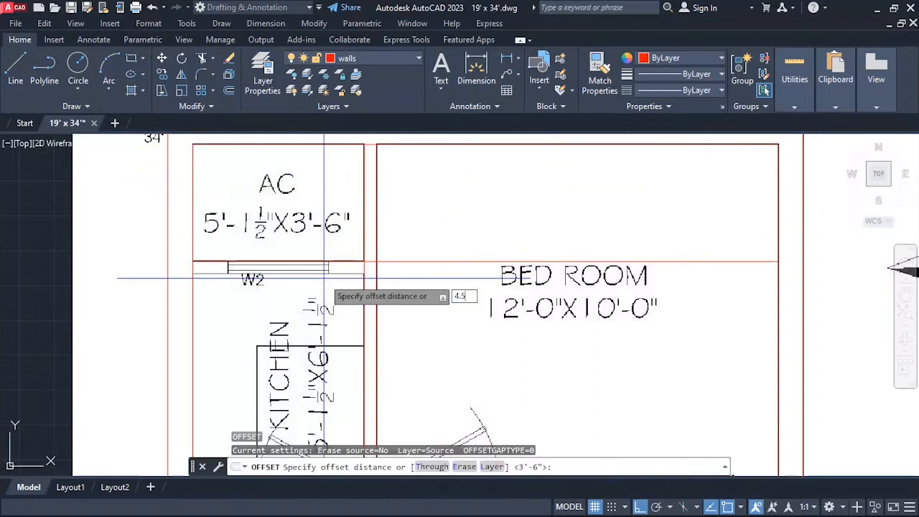
Offset the AC space's lower line 4.5 inches toward the kitchen to form the wall at window W2.
text(4.5)
key(Return)
click(323, 272)
click(318, 268)
scroll(264, 187, down, 4)
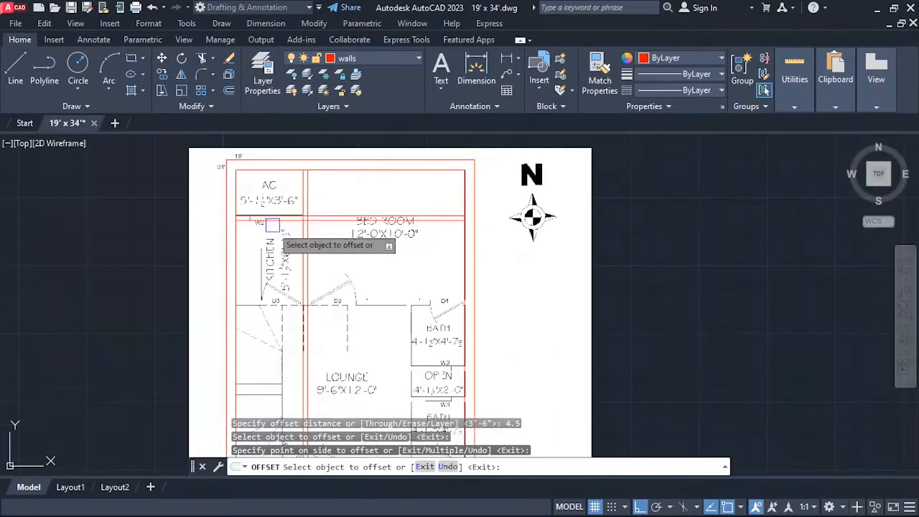
Offset the kitchen-side line of the W2 wall 6'1.5" southward to mark the kitchen's far side at door D3.
scroll(280, 273, up, 4)
scroll(277, 316, down, 2)
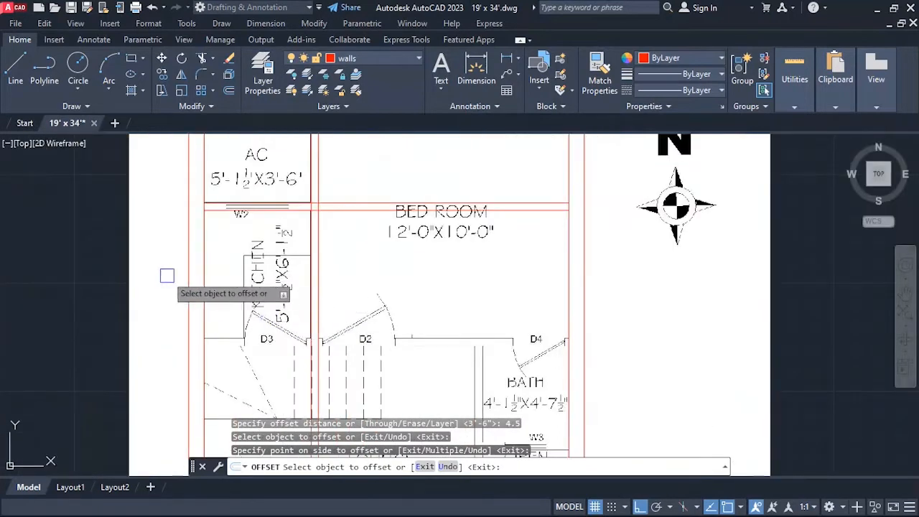
scroll(167, 275, up, 2)
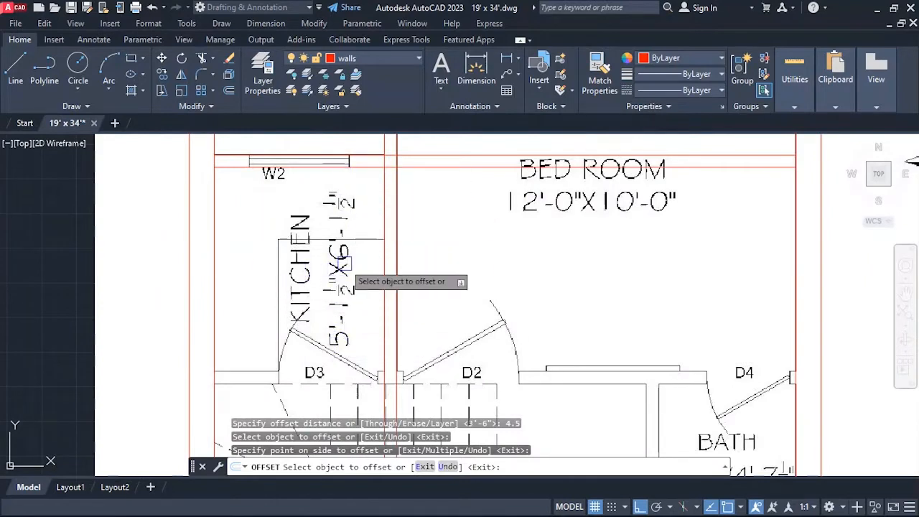
key(Escape)
key(Escape)
text(o)
key(Return)
text(6'1.)
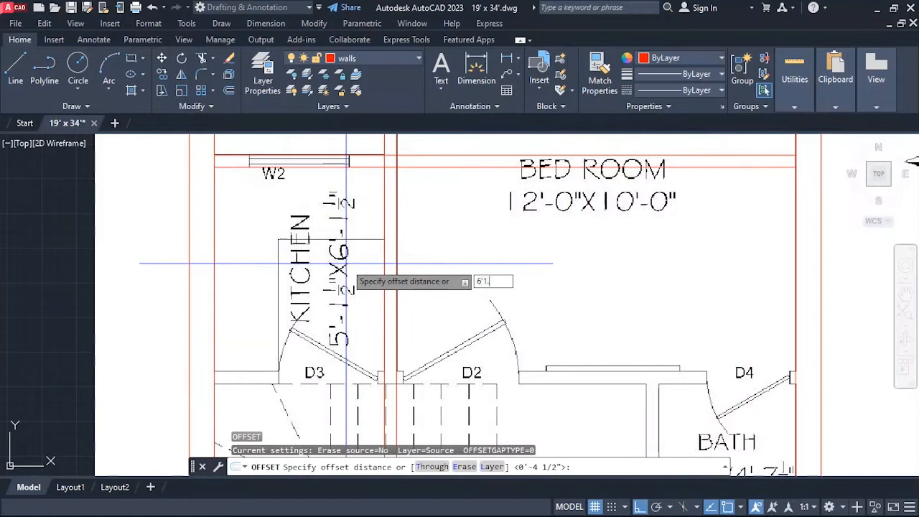
text(5)
key(Return)
click(352, 167)
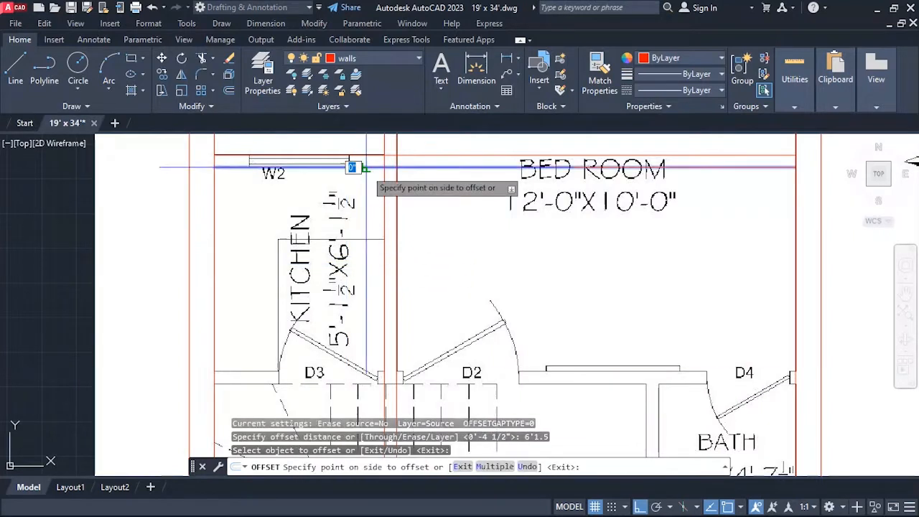
click(311, 194)
key(Escape)
Offset the kitchen's new lower line 4.5 inches toward the lounge to form the wall at doors D3, D2 and D4.
scroll(338, 304, down, 2)
scroll(345, 367, up, 2)
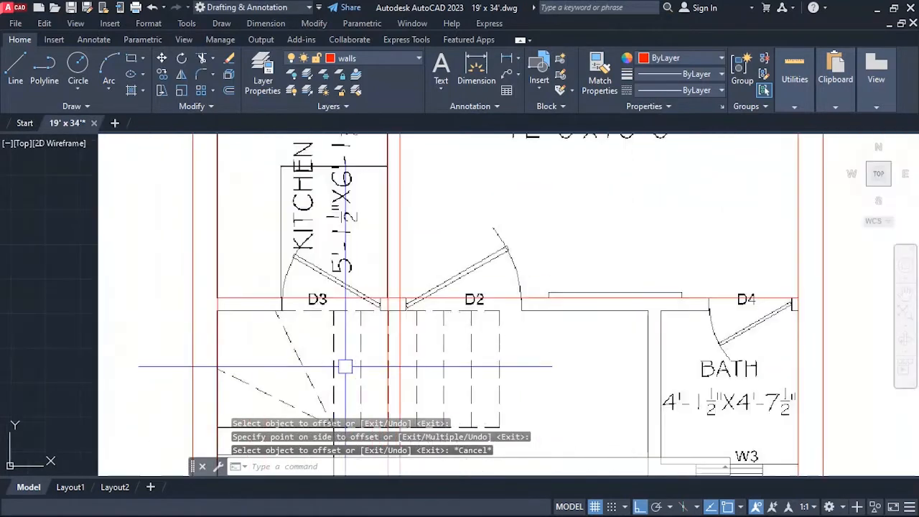
key(Escape)
key(Escape)
text(o)
key(Return)
text(4.5)
key(Return)
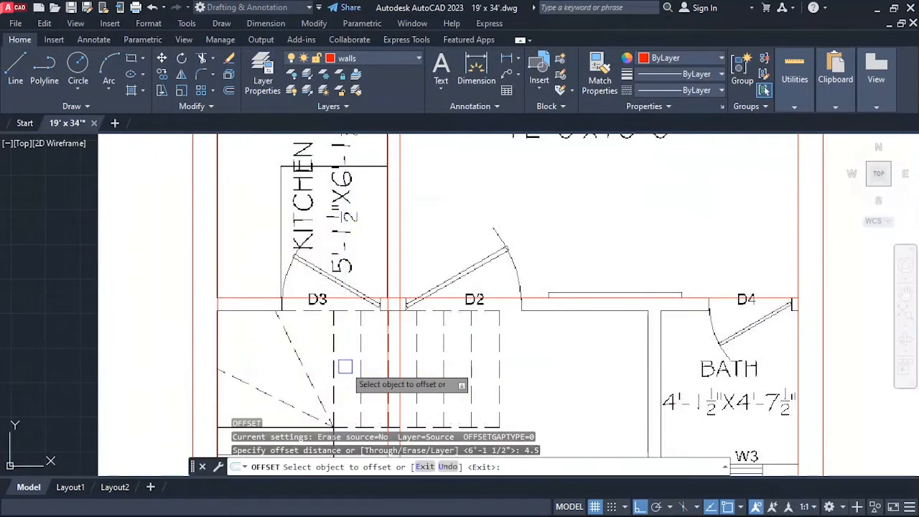
click(336, 298)
click(345, 308)
Offset the inner east wall line 4'1.5" toward the lounge to mark the width of the baths.
scroll(344, 308, down, 2)
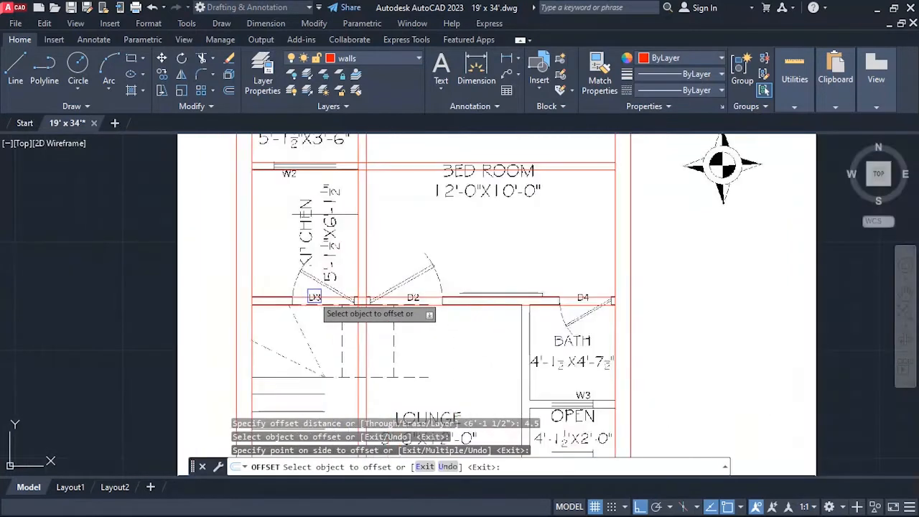
scroll(503, 316, down, 3)
scroll(467, 301, up, 6)
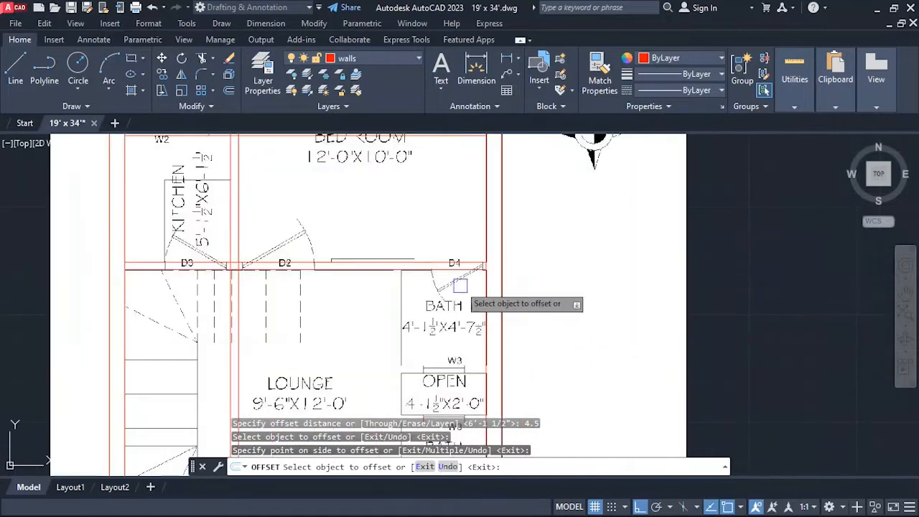
scroll(437, 324, down, 2)
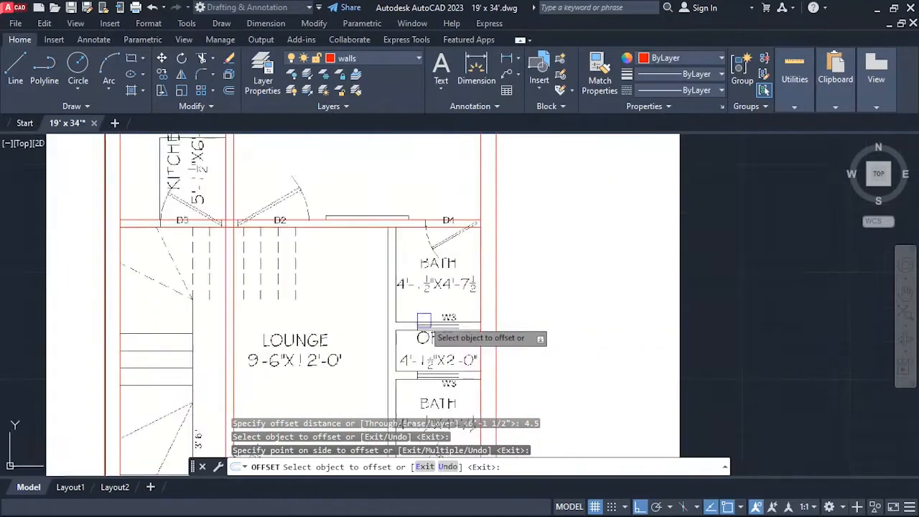
scroll(421, 318, up, 2)
key(Escape)
key(Escape)
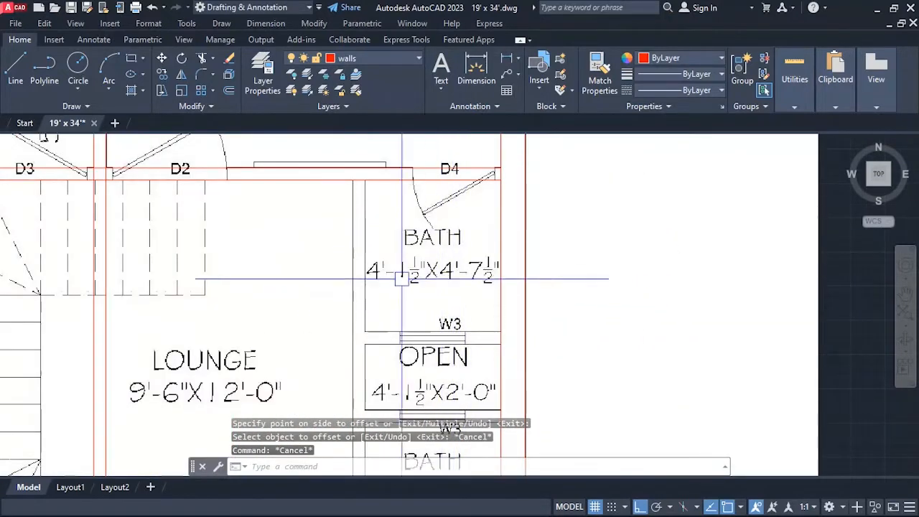
key(Escape)
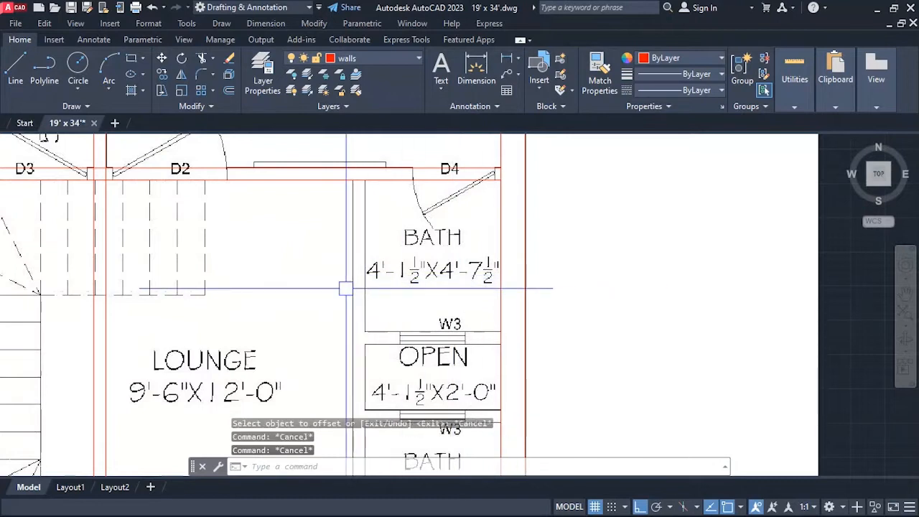
text(o)
key(Return)
text(4'1)
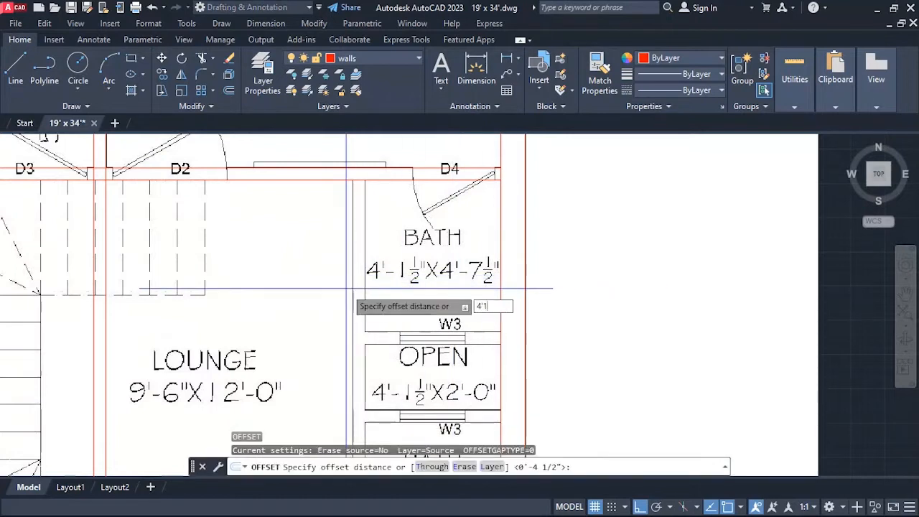
text(.5)
key(Return)
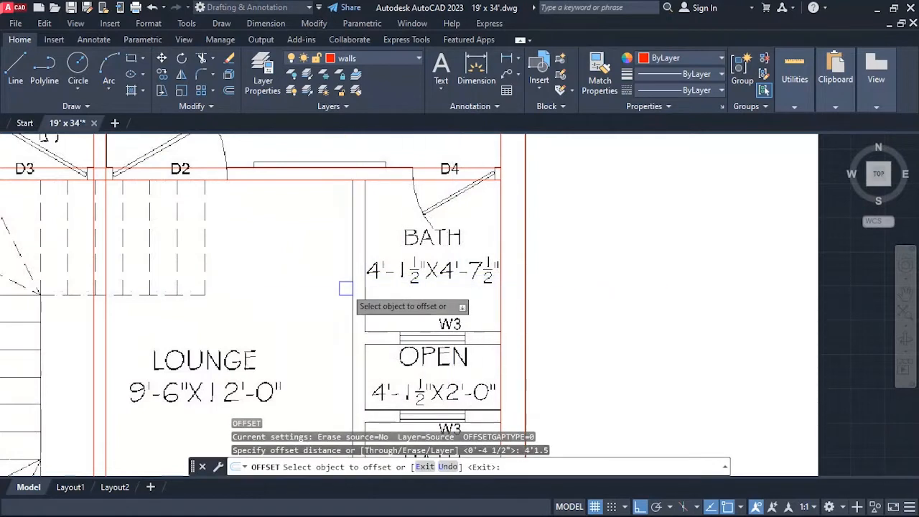
click(500, 258)
click(370, 266)
key(Escape)
Offset the baths' new vertical line 4.5 inches toward the lounge to give the partition wall its thickness.
key(Return)
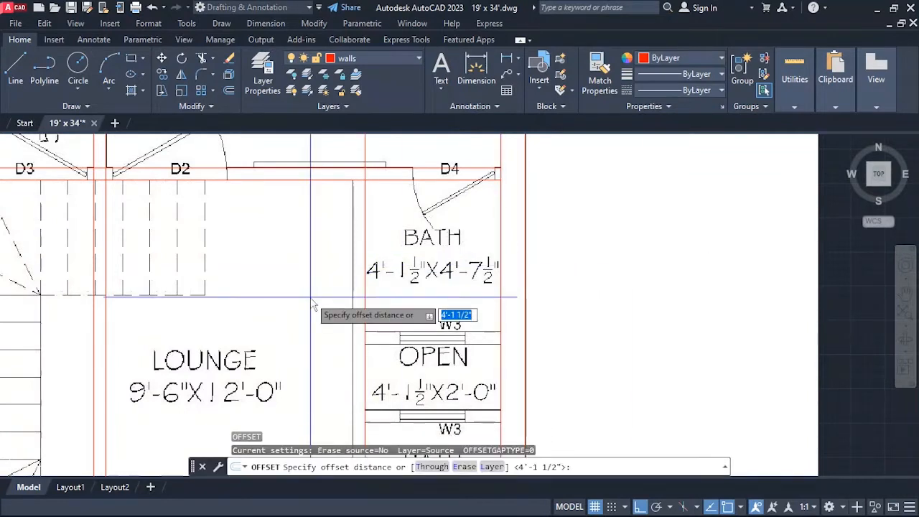
text(4.5)
key(Return)
click(364, 250)
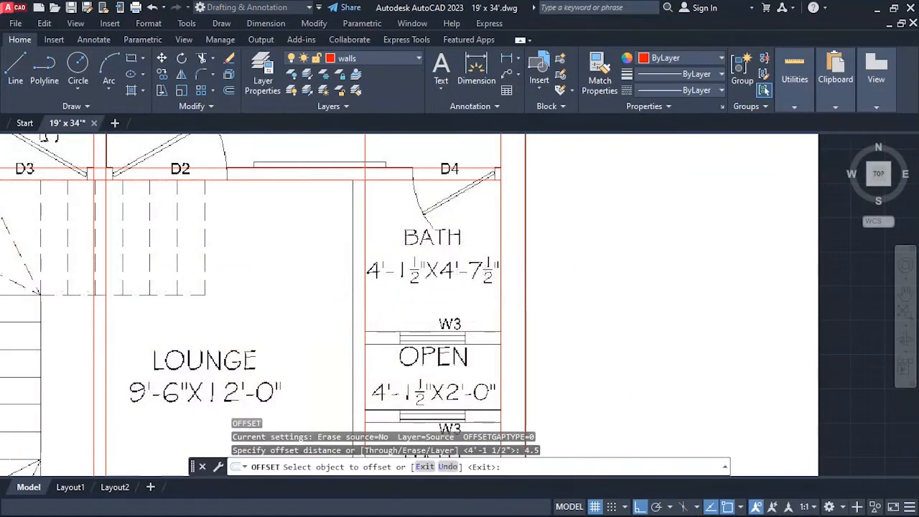
click(311, 255)
Offset the lower line of the D4 wall 4'7.5" southward to mark the upper bath's length.
scroll(357, 262, down, 4)
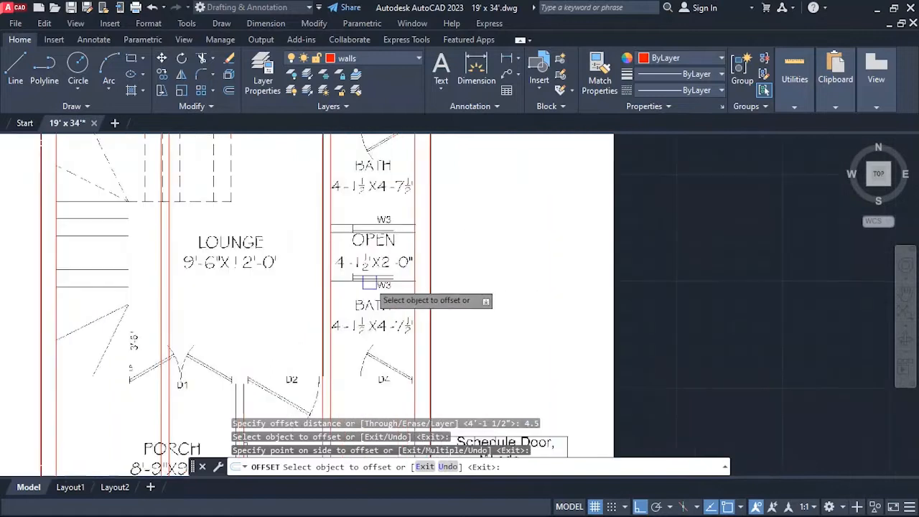
scroll(388, 288, up, 5)
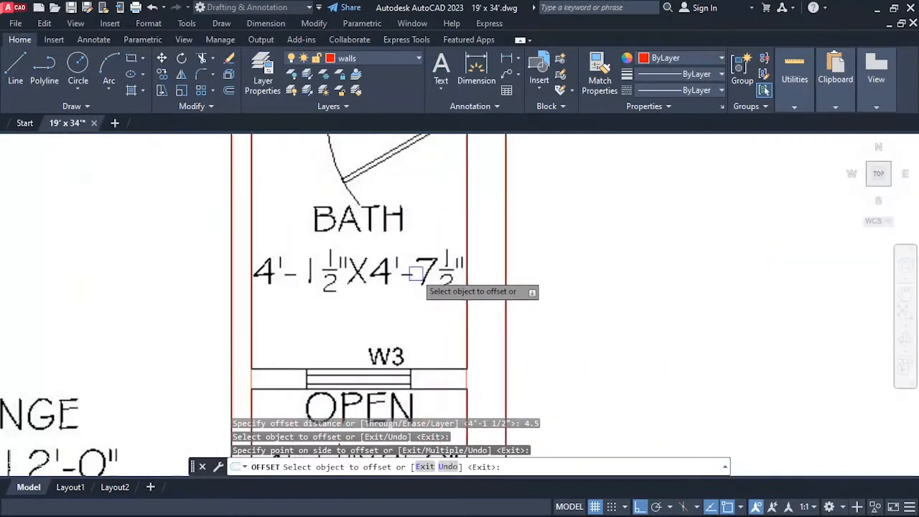
key(Return)
key(Return)
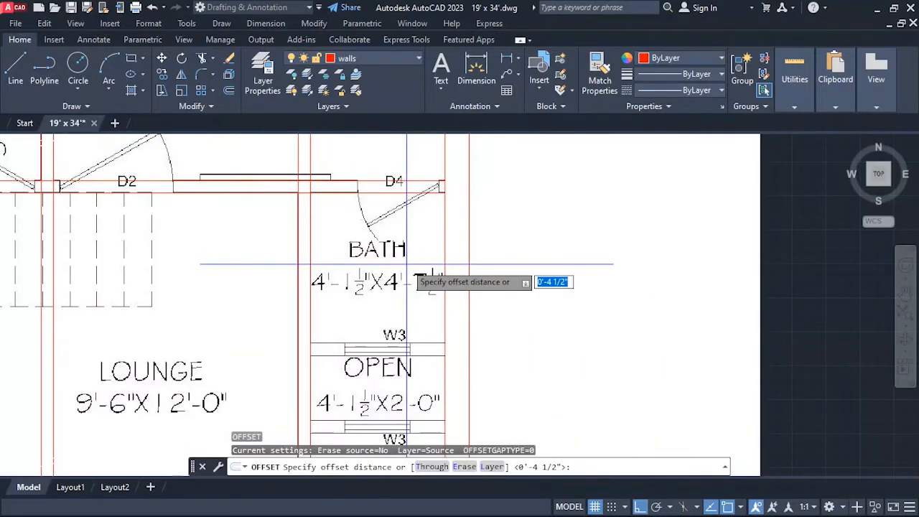
text(4'7.5)
key(Return)
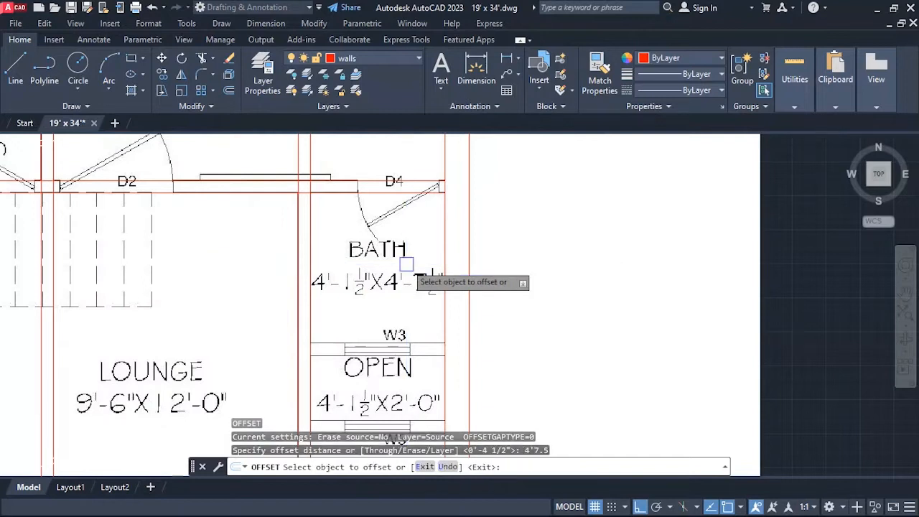
click(401, 192)
click(399, 214)
scroll(478, 156, down, 5)
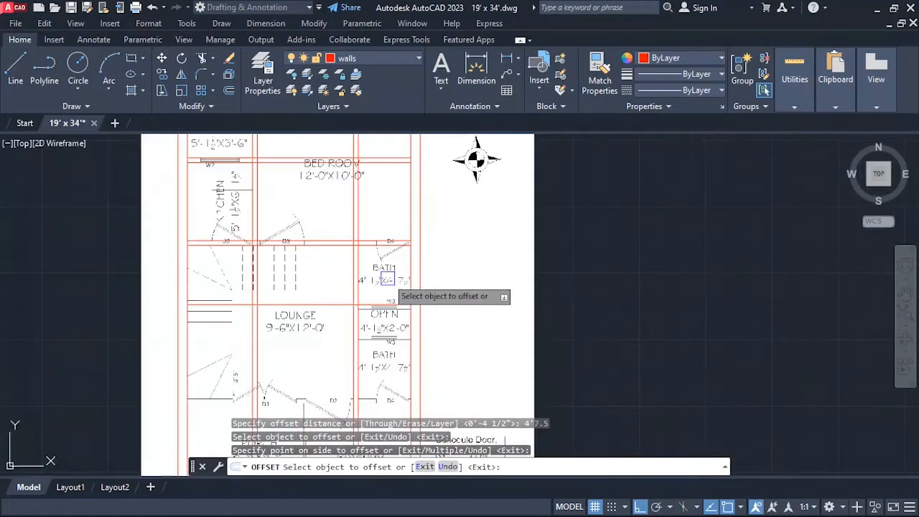
scroll(402, 308, up, 5)
key(Escape)
Offset the upper bath's lower line 4.5 inches toward the open space to form the wall at window W3.
key(Return)
text(4.5)
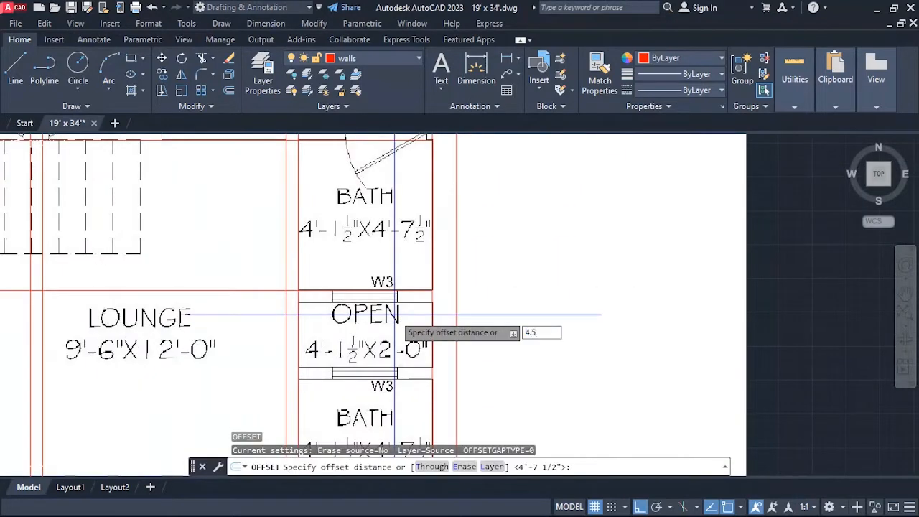
key(Return)
click(386, 291)
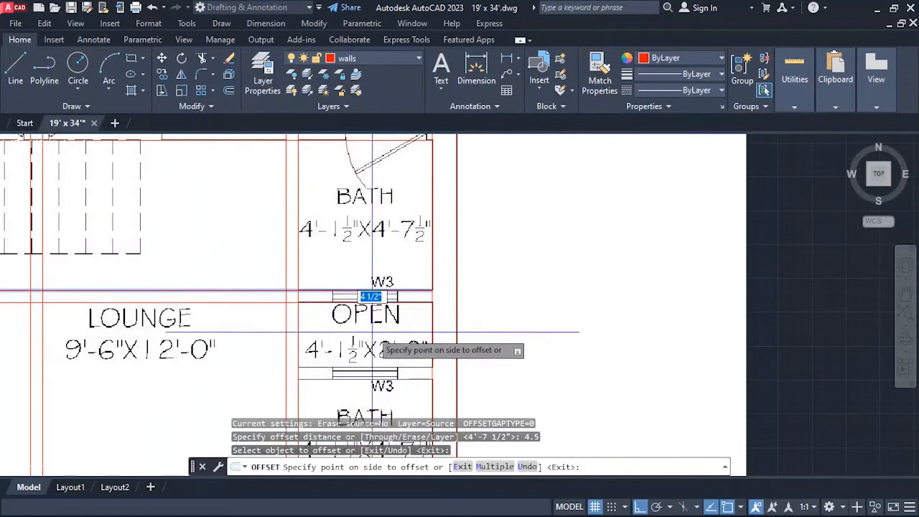
click(411, 236)
scroll(390, 281, down, 5)
scroll(407, 305, up, 5)
key(Escape)
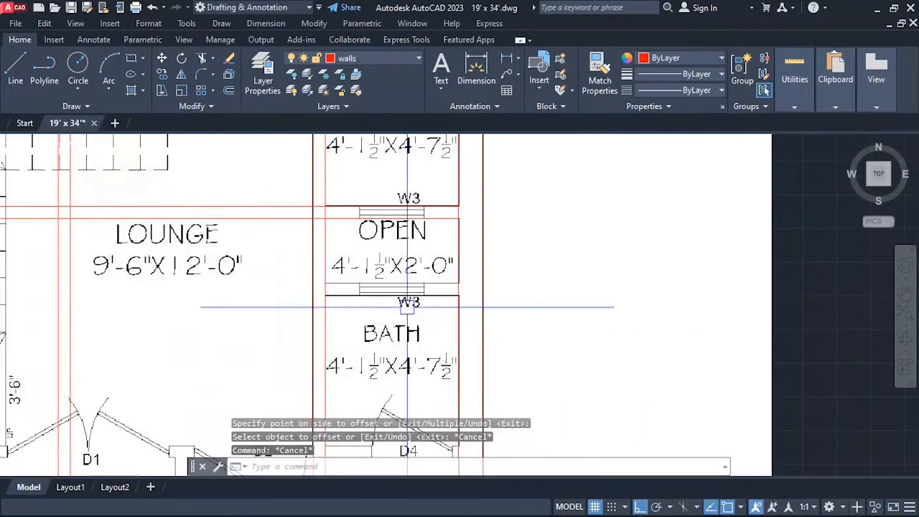
Offset the upper line of the open space 2' southward to mark the open space's depth.
key(Return)
text(2')
key(Return)
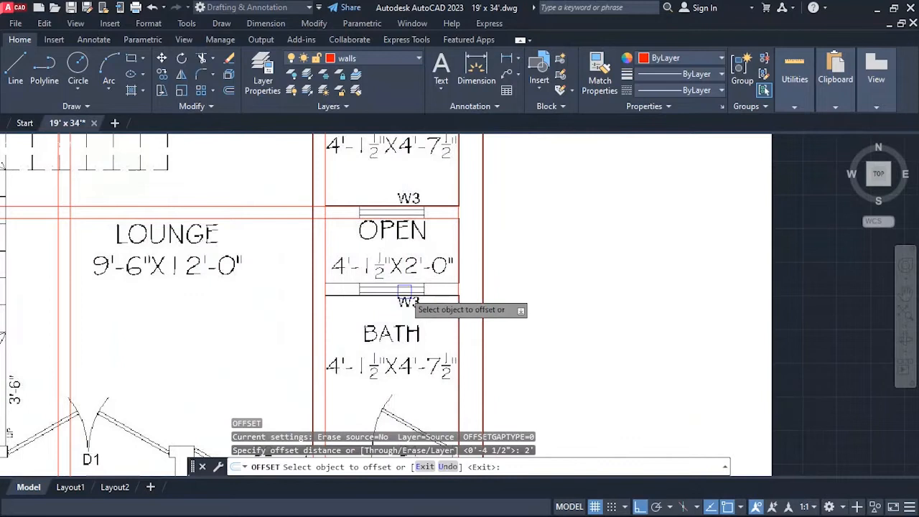
click(422, 217)
click(426, 273)
key(Escape)
Offset the open space's lower line 4.5 inches toward the lower bath to form the second W3 window wall.
key(Return)
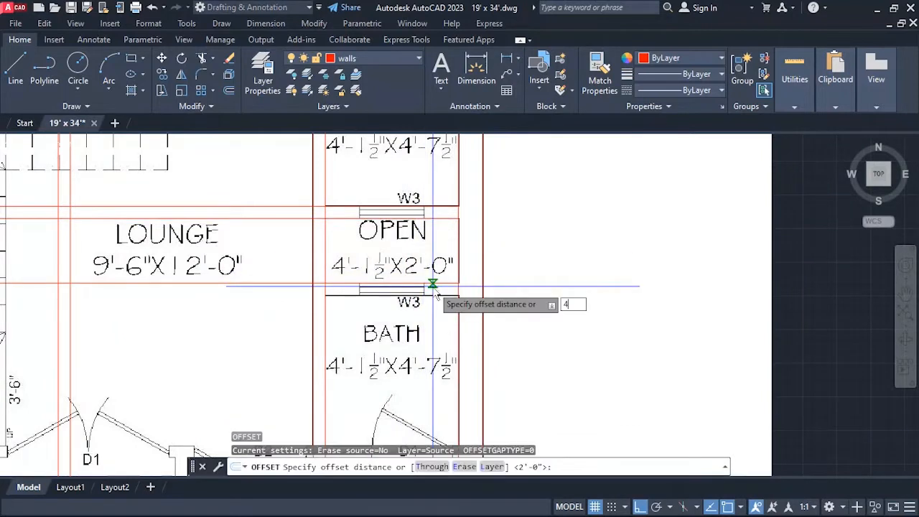
text(4.5)
key(Return)
click(439, 285)
click(434, 300)
Offset the lower bath's upper line 4'7.5" toward the drawing room to mark the bath's length.
scroll(374, 259, down, 5)
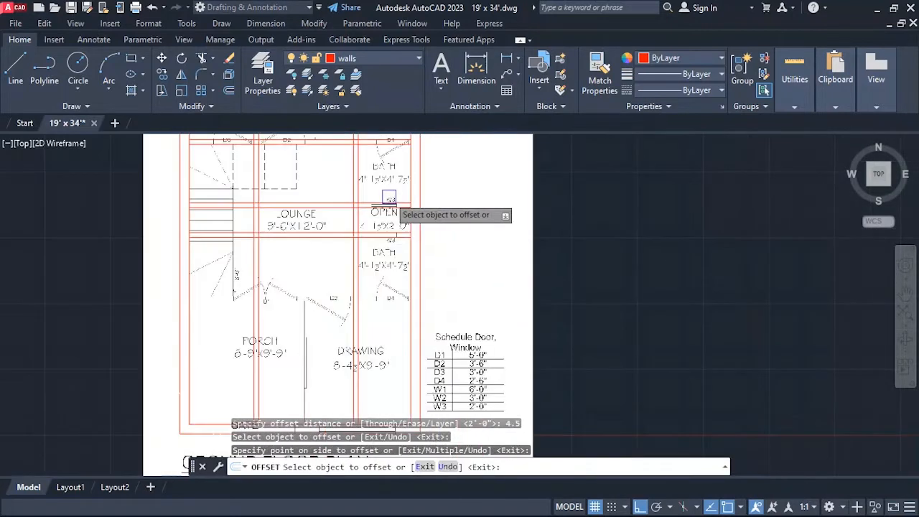
scroll(361, 307, up, 2)
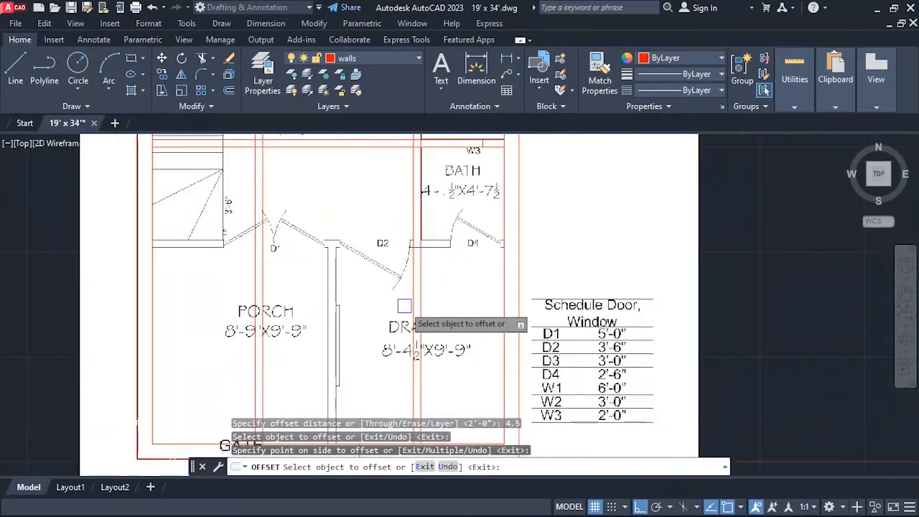
scroll(416, 302, down, 2)
scroll(424, 281, up, 4)
scroll(420, 273, down, 4)
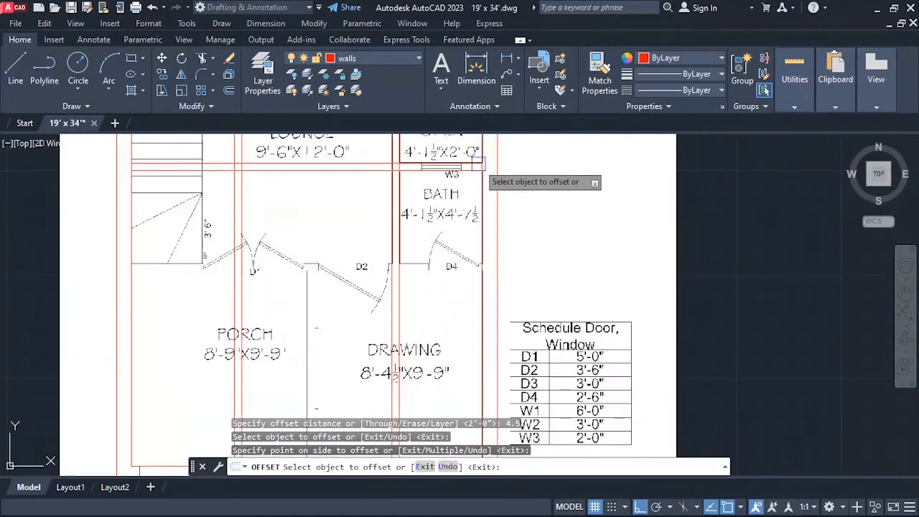
scroll(484, 214, up, 6)
scroll(466, 209, down, 4)
scroll(466, 209, up, 4)
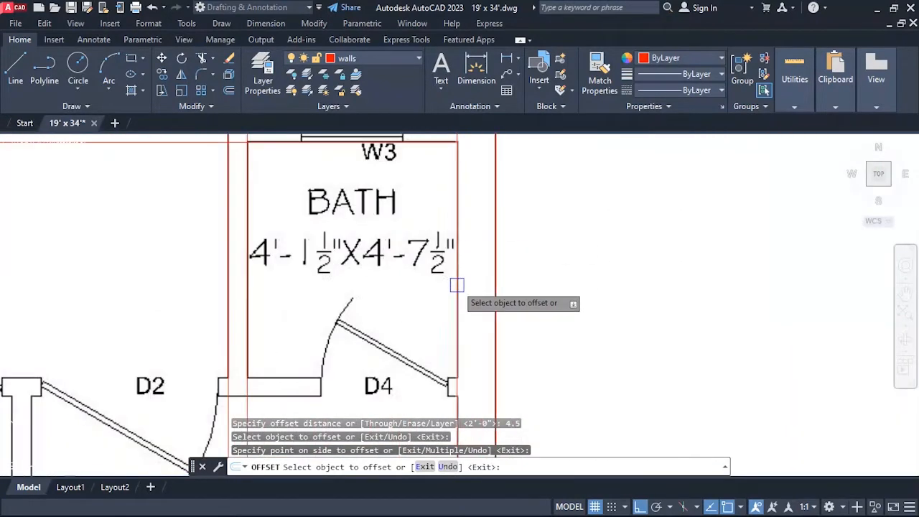
key(Escape)
key(Return)
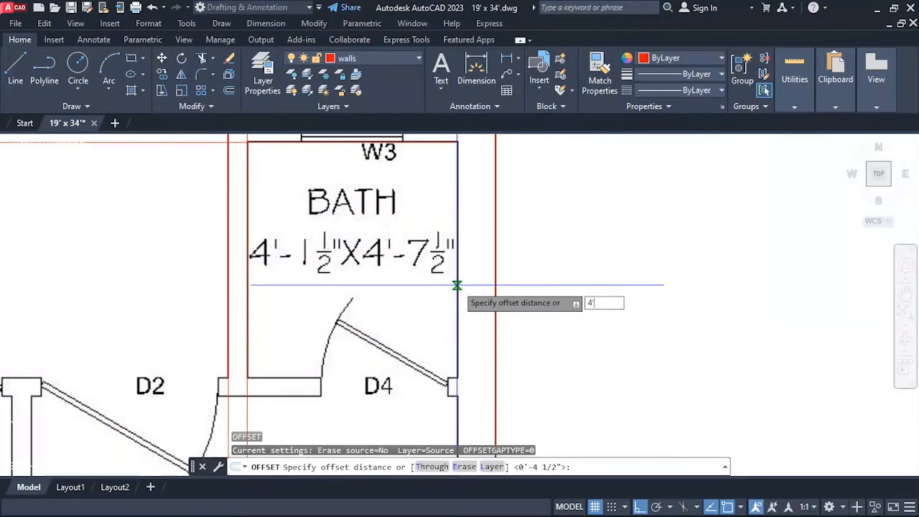
text(4'7.5)
key(Return)
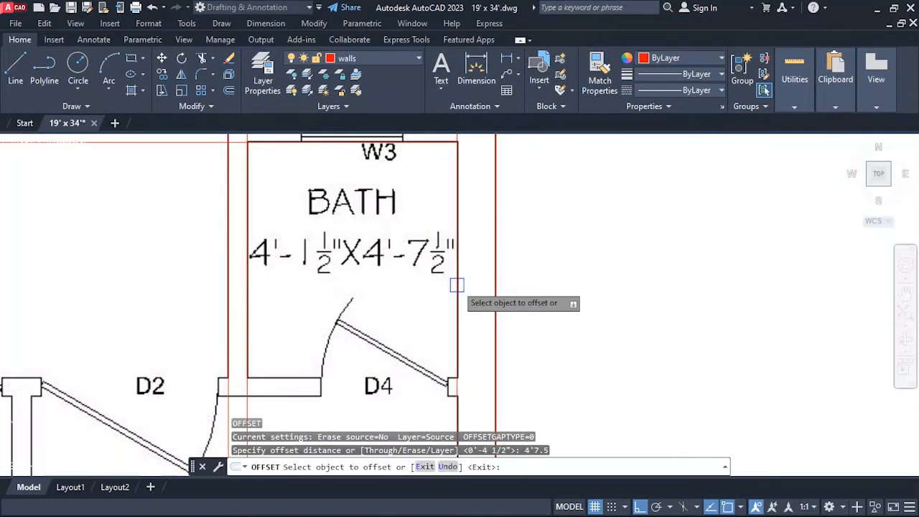
click(432, 141)
click(421, 186)
scroll(421, 185, down, 4)
scroll(377, 254, up, 2)
key(Escape)
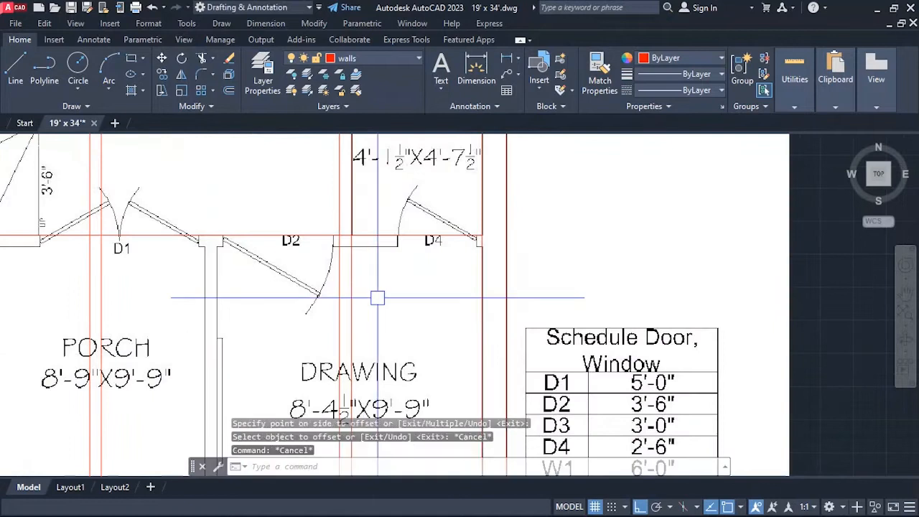
Offset the lower bath's bottom line 4.5 inches toward the drawing room to form the wall at doors D1, D2 and D4.
key(Return)
text(4.5)
key(Return)
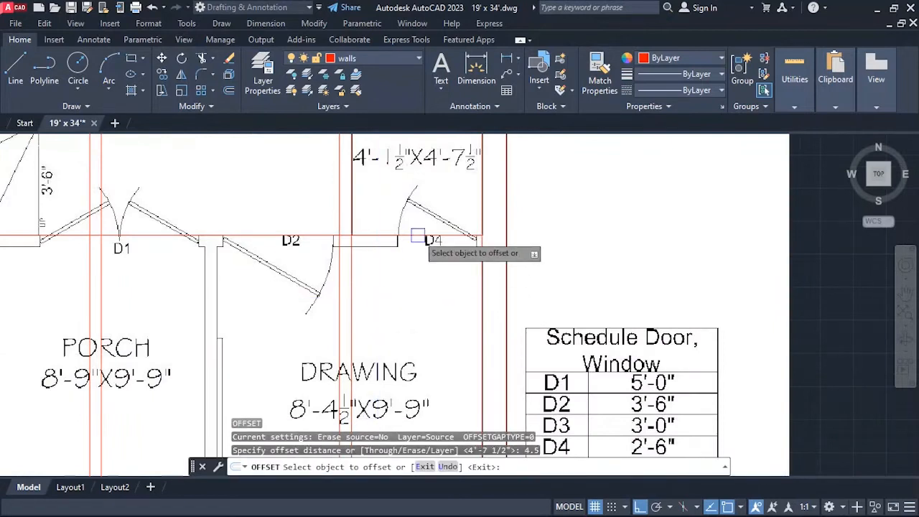
click(417, 235)
click(420, 277)
scroll(423, 276, down, 2)
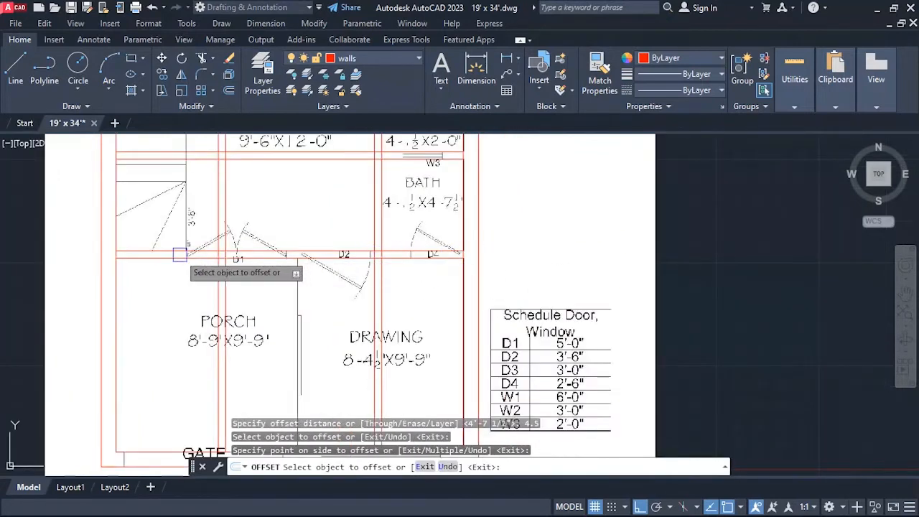
scroll(180, 255, up, 5)
scroll(279, 225, down, 2)
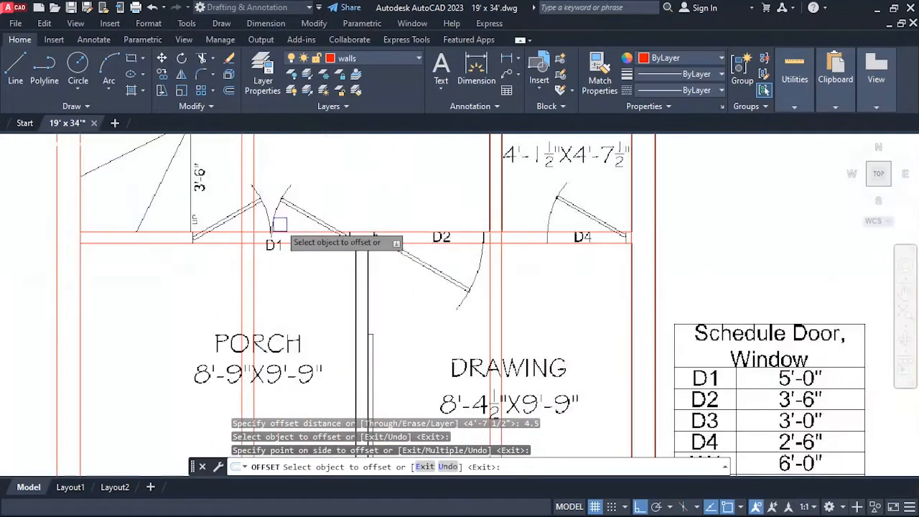
scroll(288, 237, down, 3)
scroll(359, 341, up, 1)
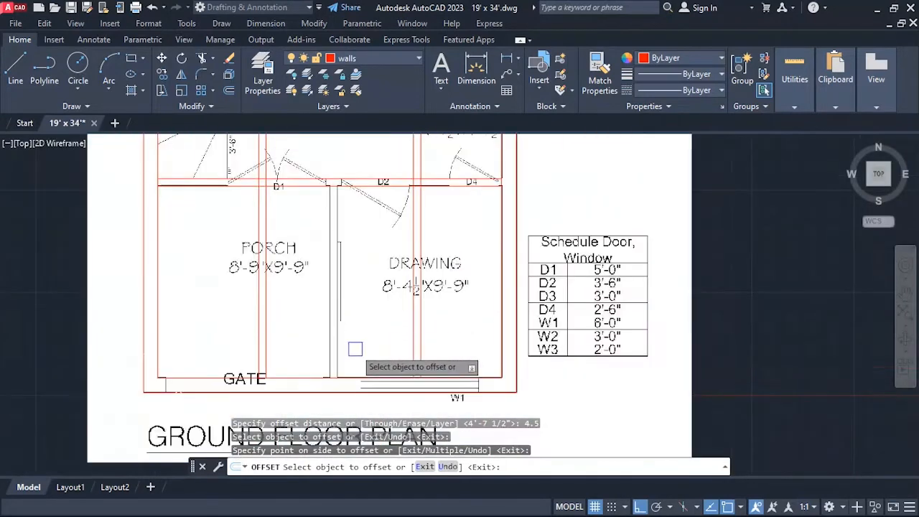
scroll(386, 256, up, 1)
scroll(451, 301, down, 1)
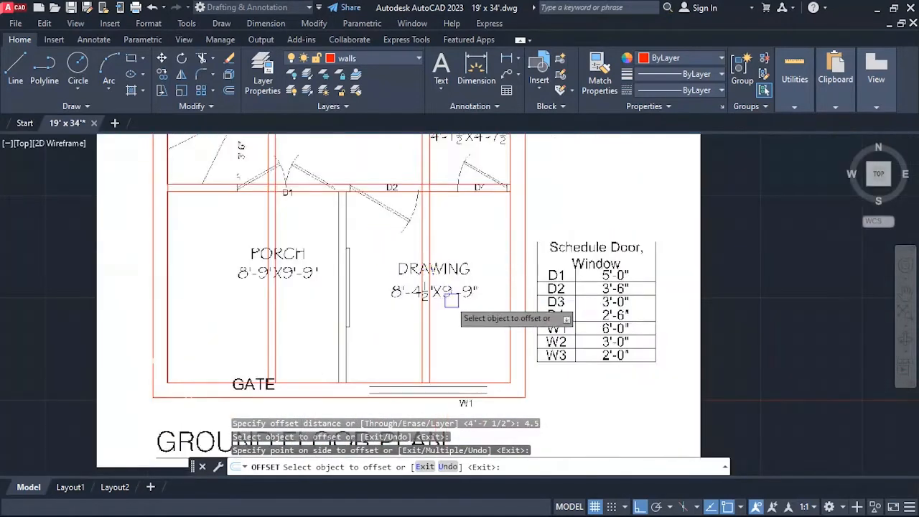
key(Escape)
text(o)
key(Return)
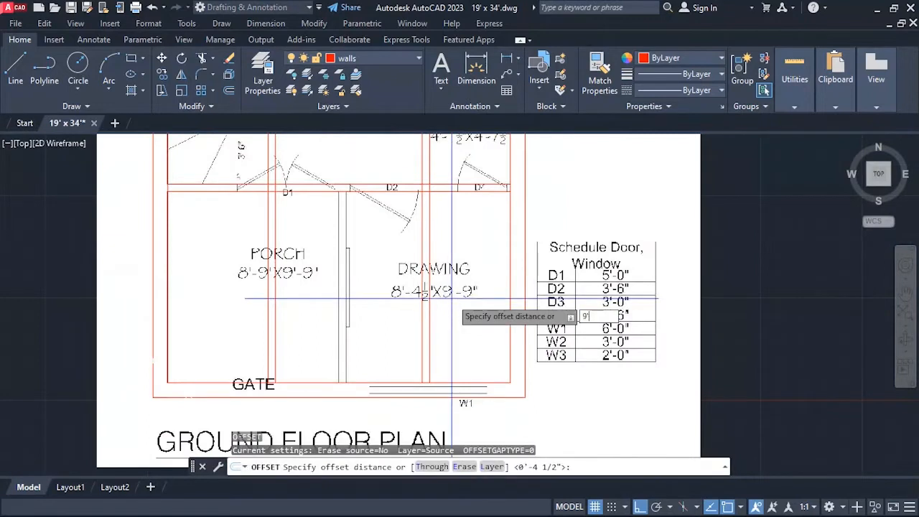
key(Return)
click(510, 271)
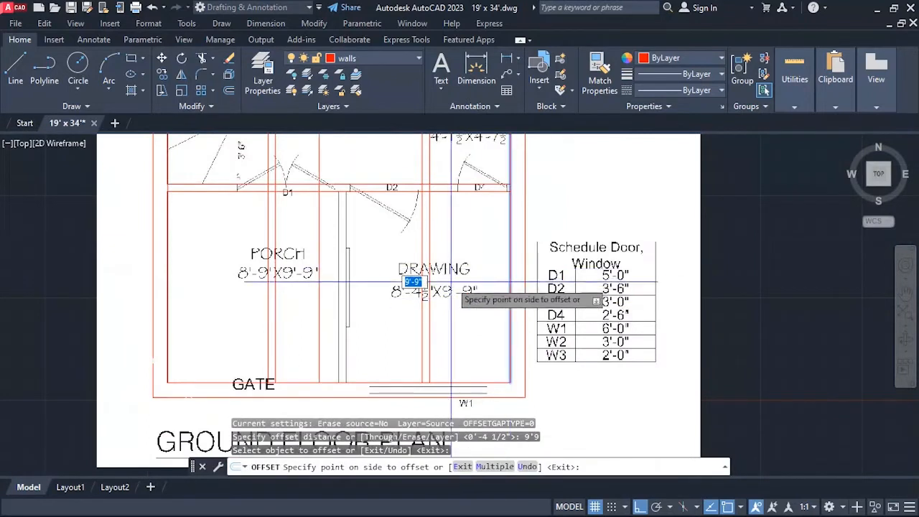
key(Escape)
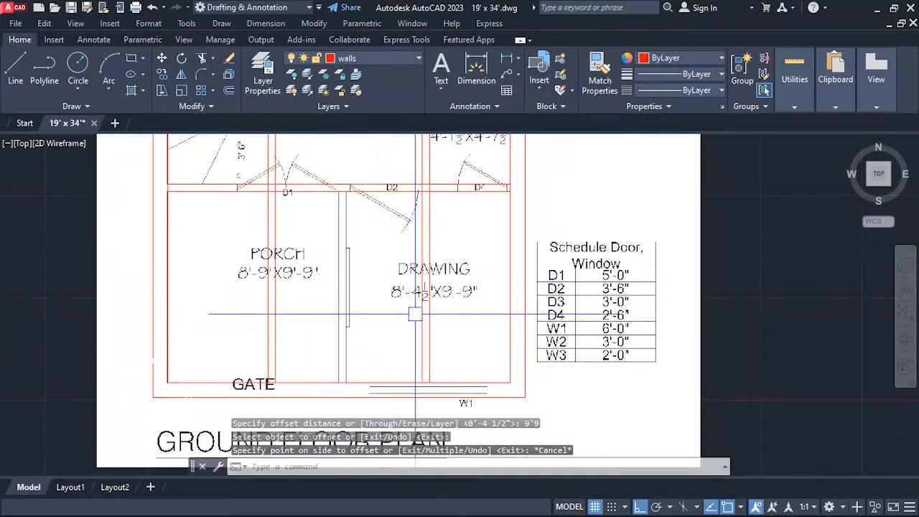
scroll(400, 295, up, 2)
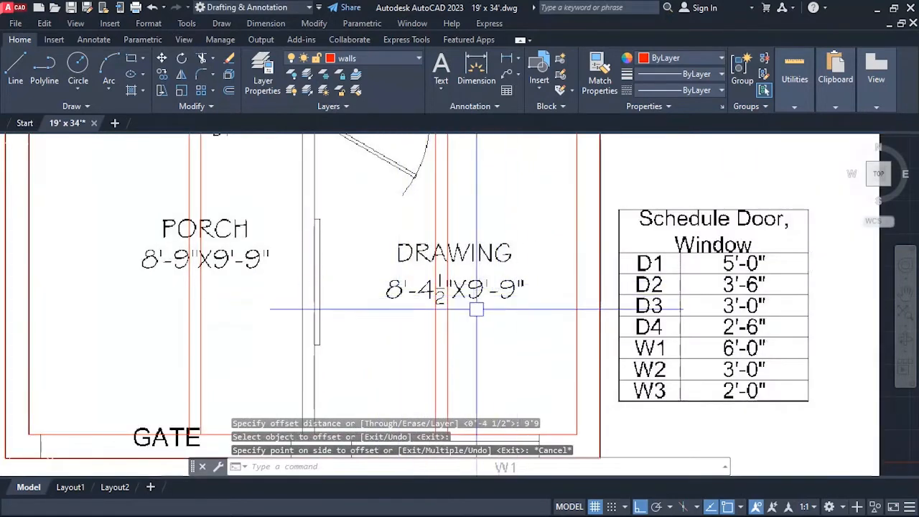
scroll(474, 310, down, 2)
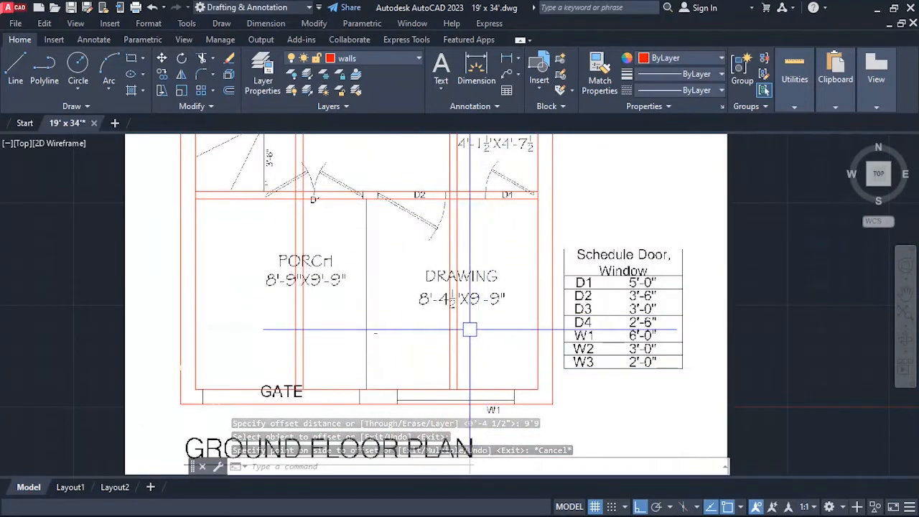
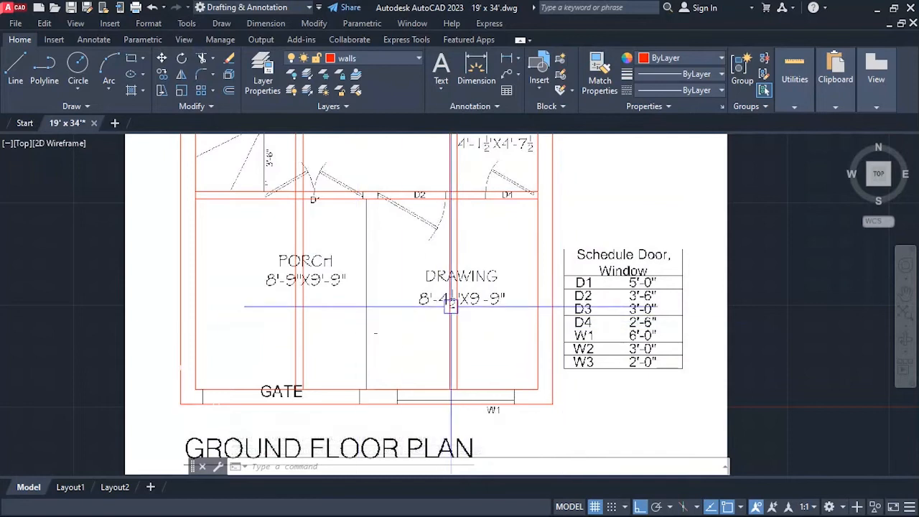
Offset the east outer wall's inner line 8'4.5" toward the porch to mark the drawing room's width.
text(o)
key(Return)
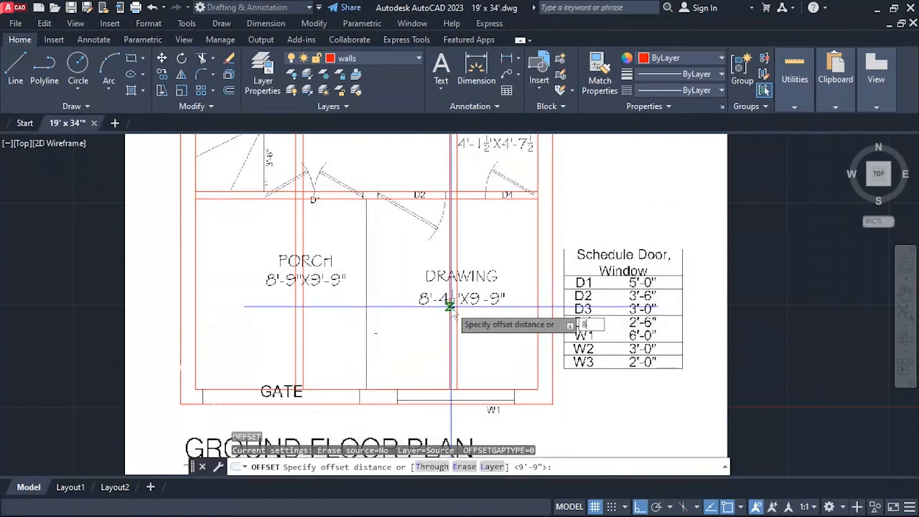
text(8'4.5)
key(Return)
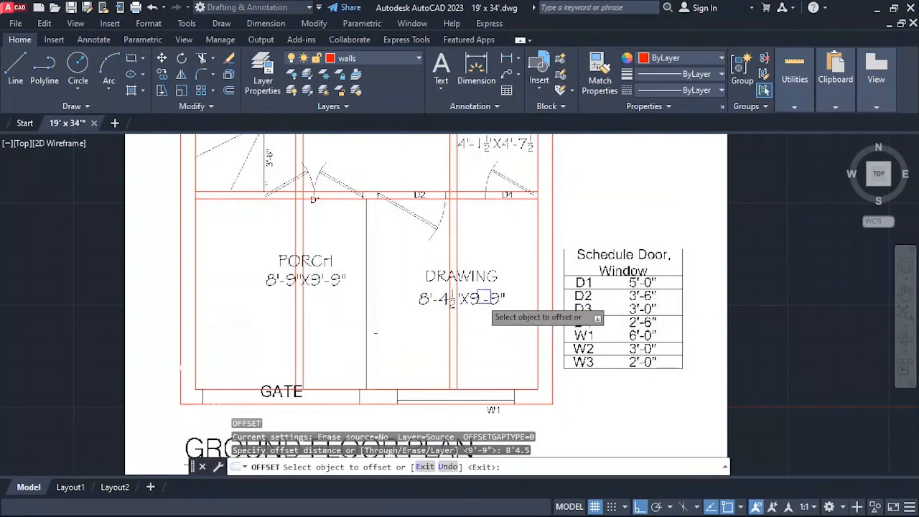
click(536, 270)
click(402, 270)
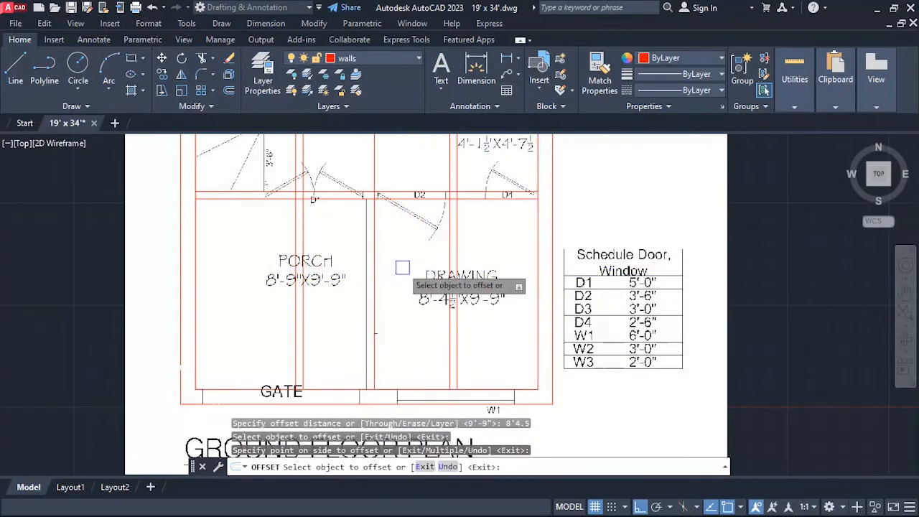
Offset the drawing room's west line 4.5 inches toward the porch to form the partition wall between the two rooms.
key(Escape)
text(o)
key(Return)
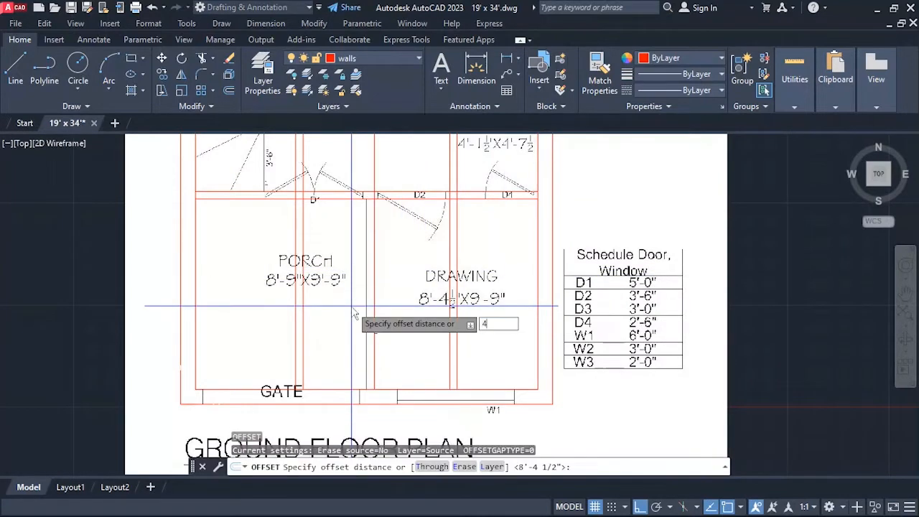
text(4.5)
key(Return)
click(370, 282)
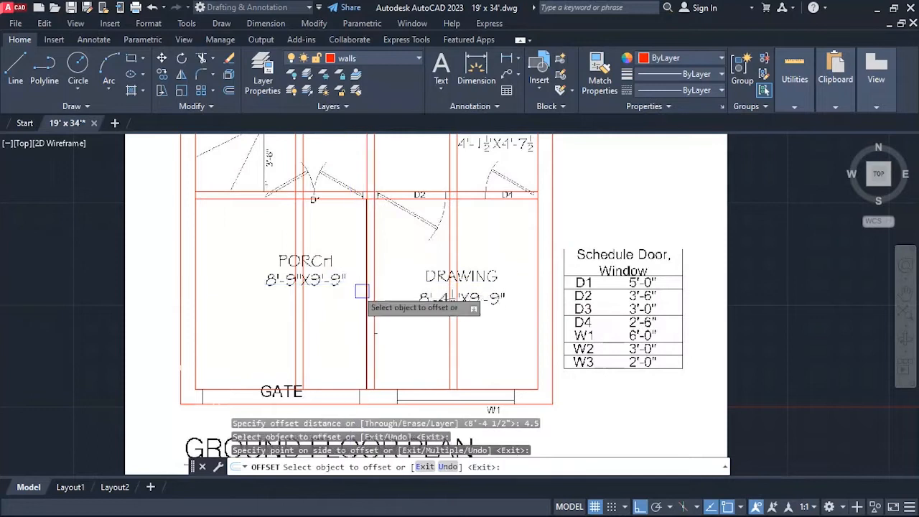
scroll(381, 308, down, 3)
key(Escape)
Trim the north wall's inner line across the thickness of the partition between the AC space and the bedroom.
scroll(407, 310, down, 3)
scroll(420, 220, up, 4)
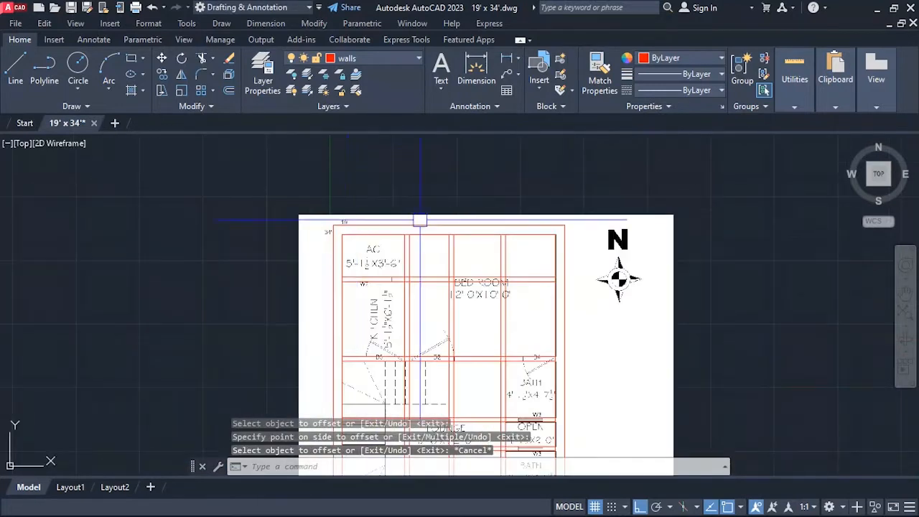
scroll(416, 261, up, 2)
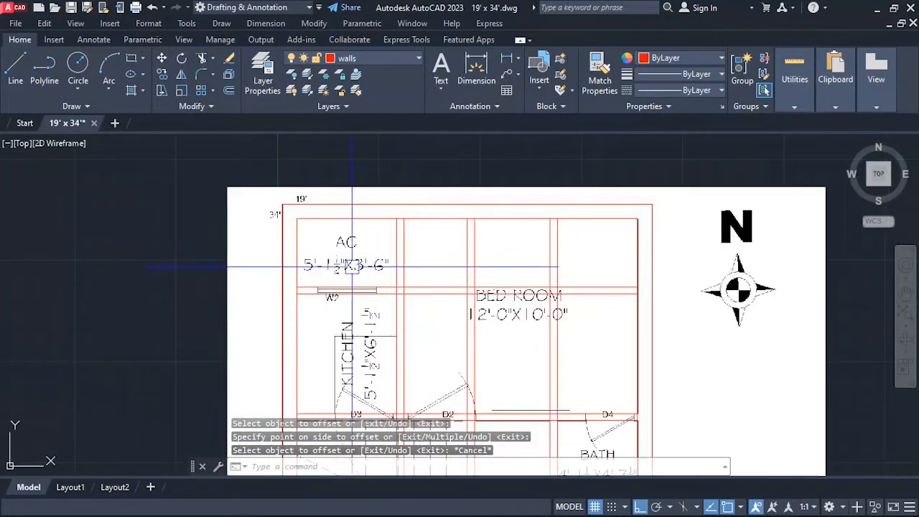
scroll(420, 215, up, 2)
scroll(337, 238, down, 2)
scroll(415, 244, up, 2)
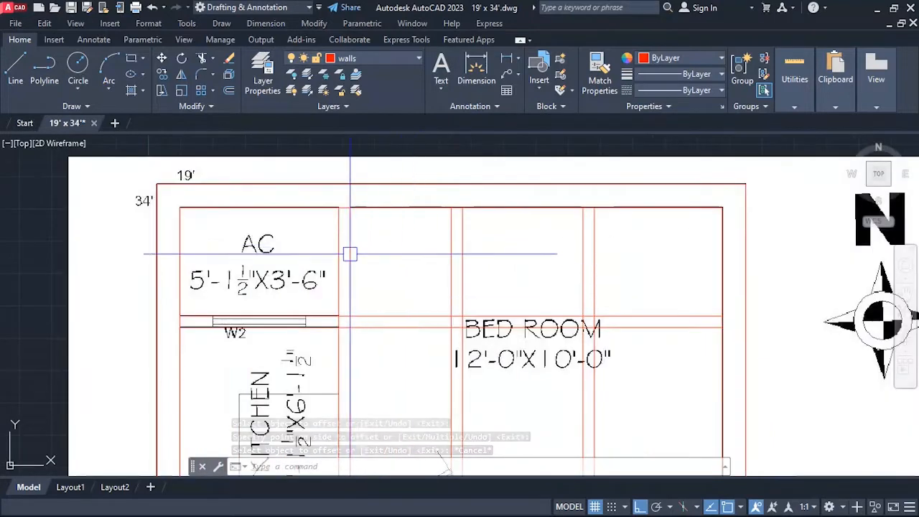
scroll(350, 254, down, 2)
scroll(356, 262, up, 4)
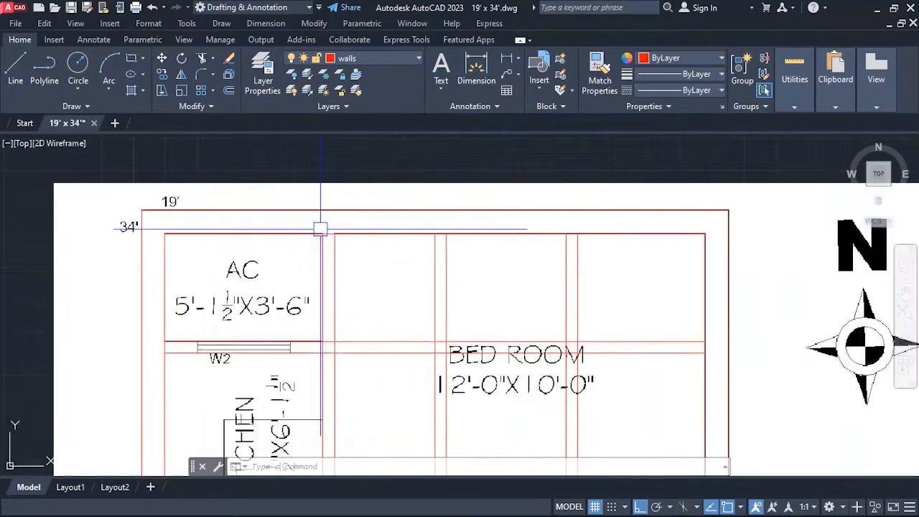
key(Escape)
text(tr)
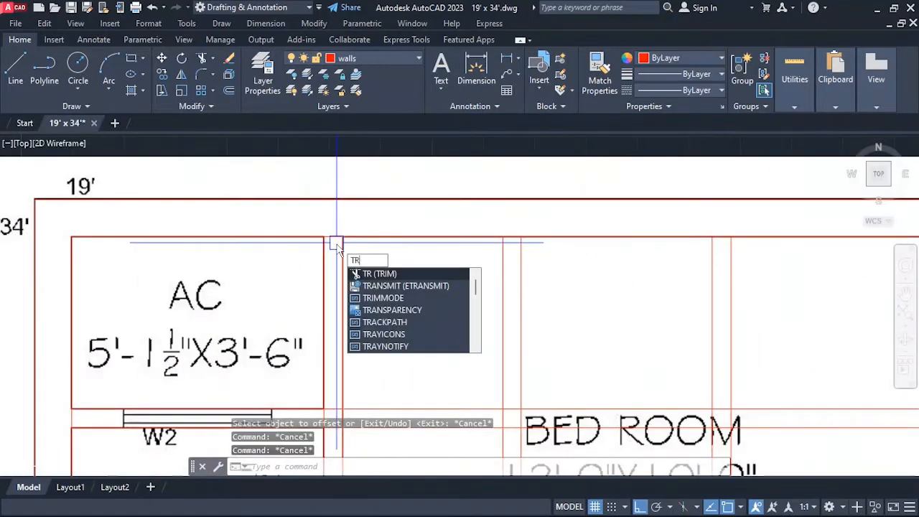
key(Return)
scroll(338, 238, up, 4)
scroll(320, 210, down, 8)
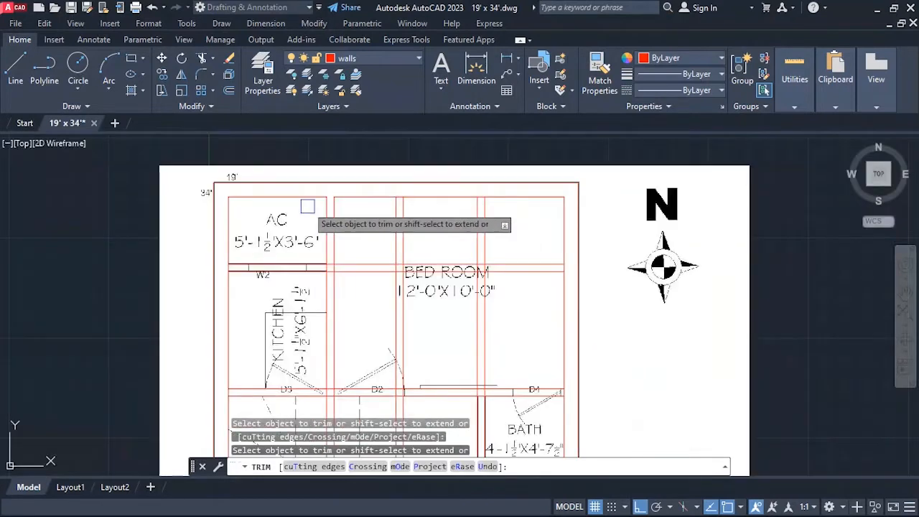
Trim the line segments closing the ends of the AC–kitchen wall at W2, at the bedroom partition and the west outer wall.
scroll(329, 268, up, 5)
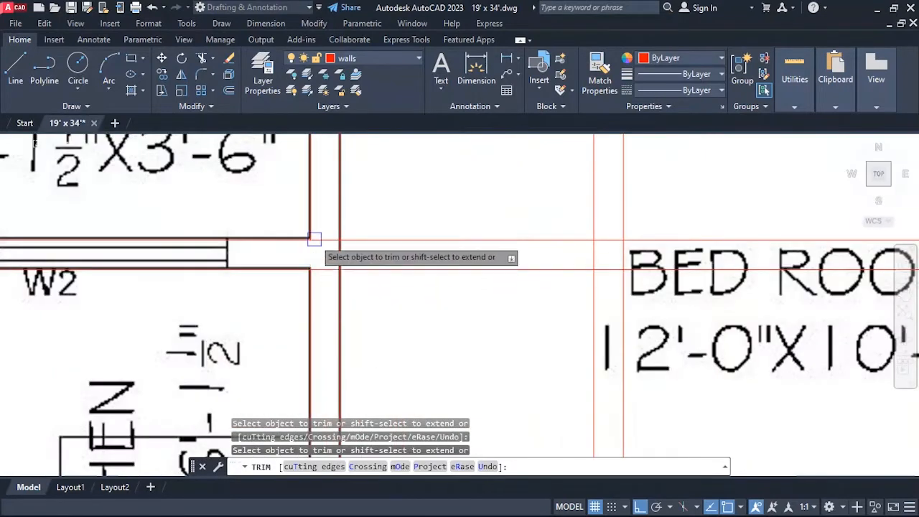
scroll(311, 246, down, 4)
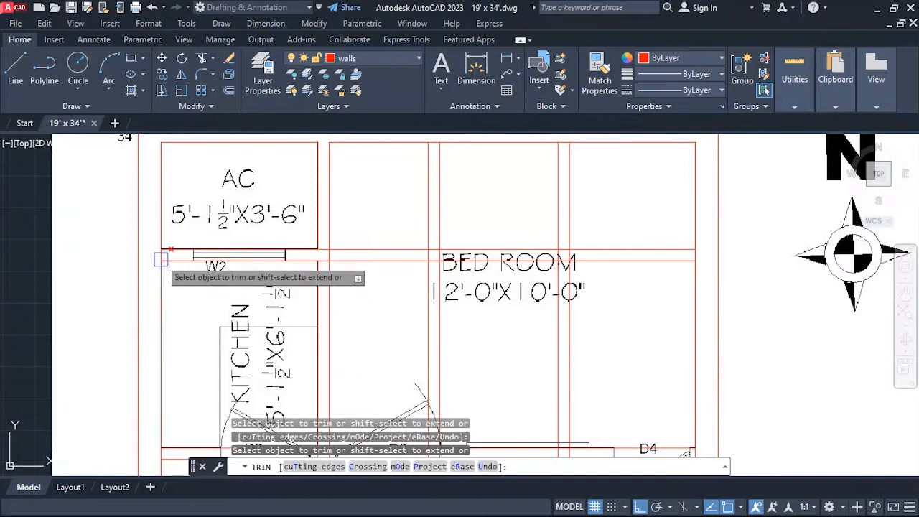
scroll(161, 259, up, 5)
scroll(311, 255, down, 8)
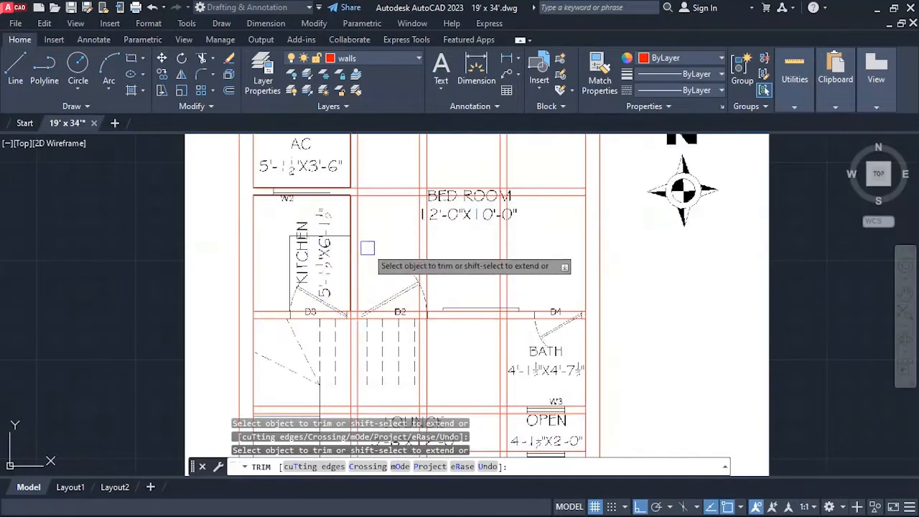
Trim the outer wall's inner lines where the wall with doors D3, D2 and upper D4 meets it.
scroll(366, 219, down, 2)
scroll(456, 226, up, 5)
scroll(378, 177, down, 5)
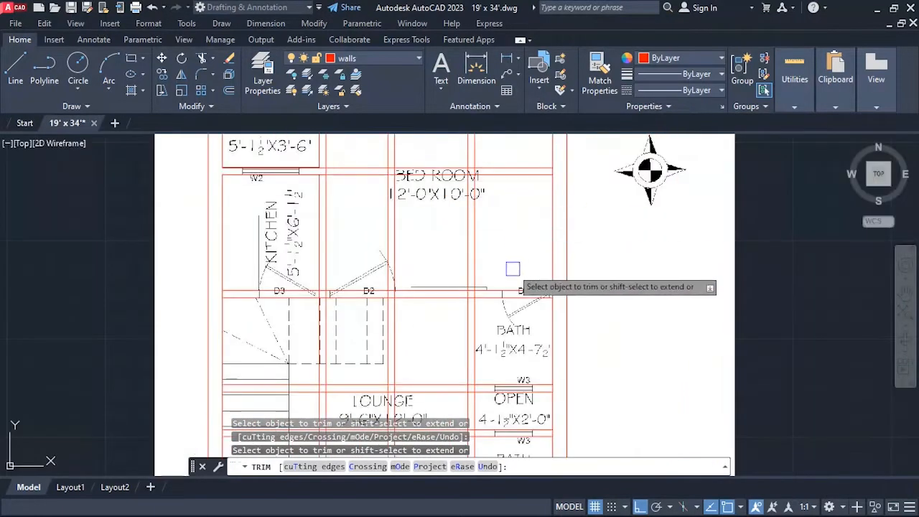
scroll(545, 294, up, 4)
scroll(566, 277, up, 3)
scroll(539, 280, down, 6)
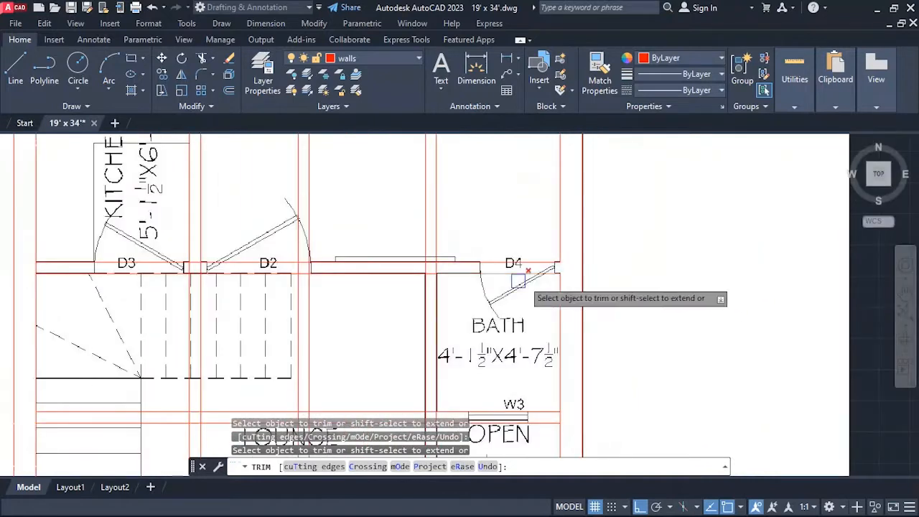
scroll(287, 262, up, 2)
scroll(458, 256, down, 4)
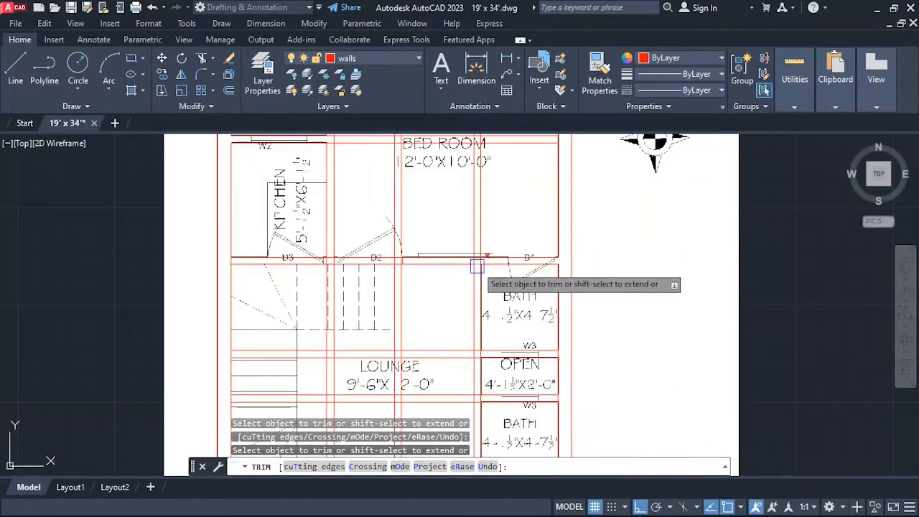
Trim the lines of the D3–D2–D4 wall where the upper bath partition and the kitchen–bedroom partition join it.
scroll(473, 276, down, 5)
scroll(477, 259, up, 10)
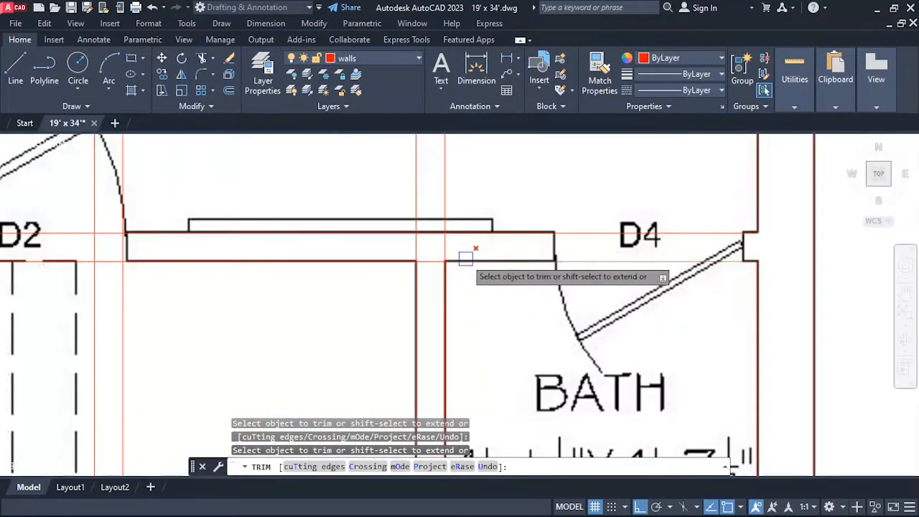
scroll(430, 259, down, 6)
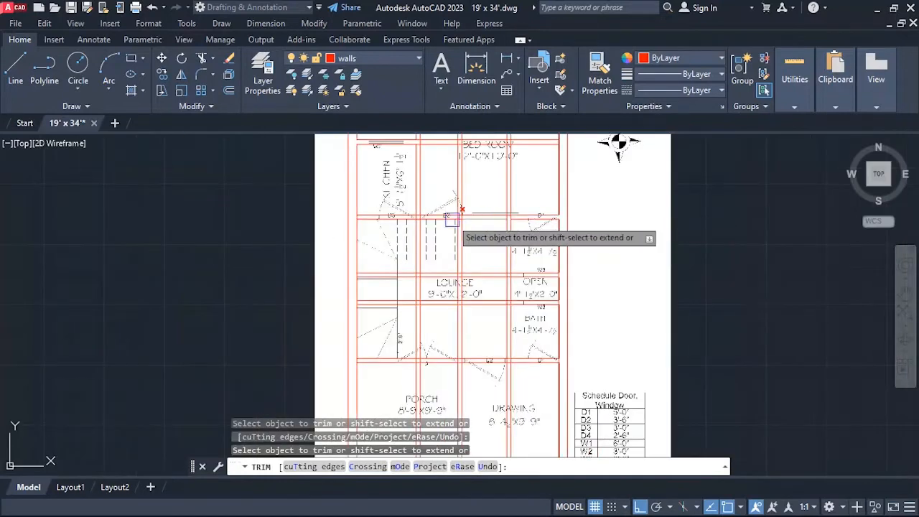
scroll(448, 222, up, 5)
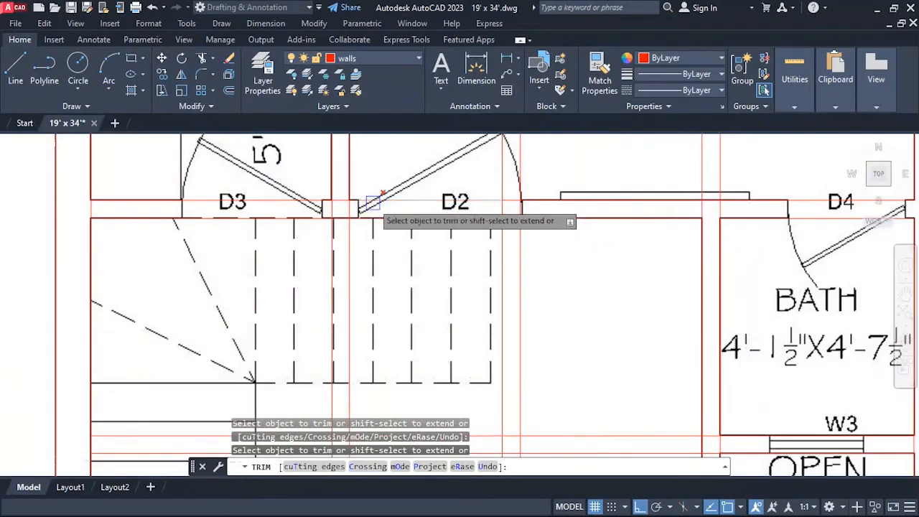
scroll(356, 197, down, 2)
scroll(353, 195, up, 3)
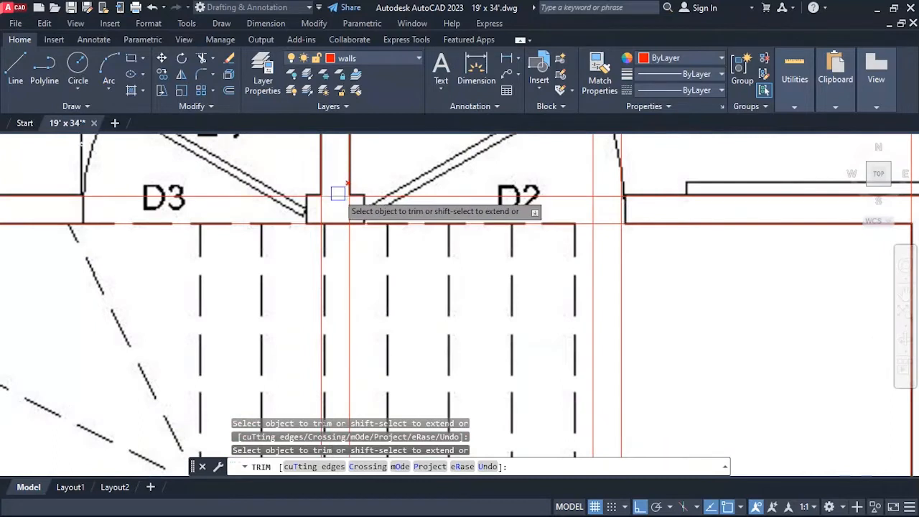
scroll(359, 183, down, 5)
click(364, 174)
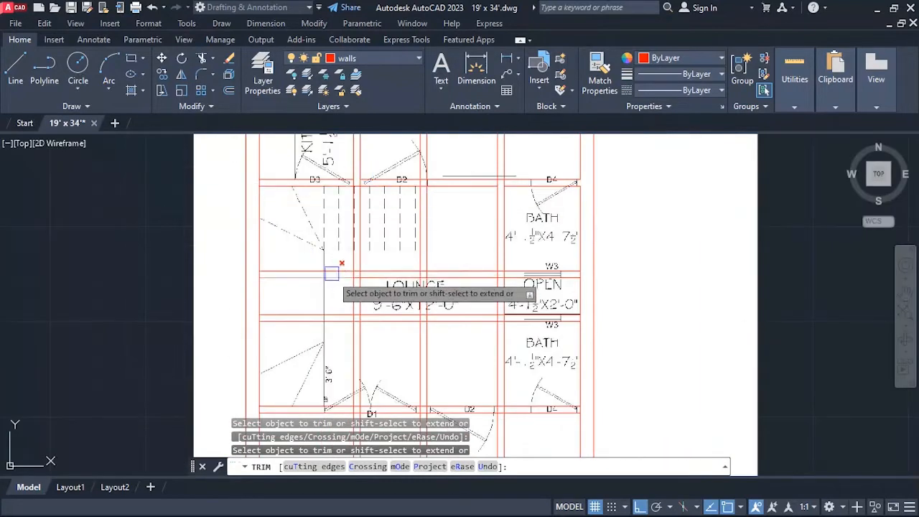
Trim the lower line of the D1–D2 wall across the partition between the porch and the drawing room.
scroll(331, 273, down, 3)
scroll(308, 283, up, 4)
scroll(323, 289, down, 1)
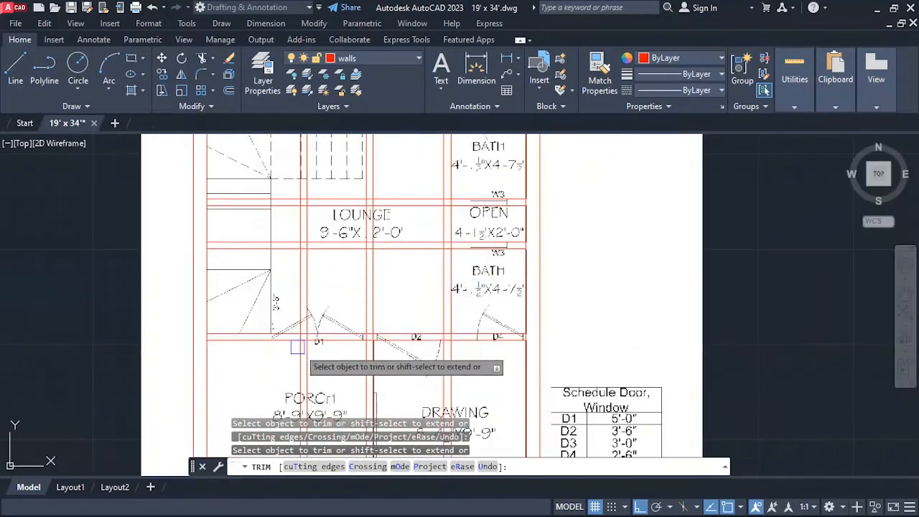
scroll(298, 346, up, 3)
scroll(390, 322, down, 3)
scroll(388, 321, up, 6)
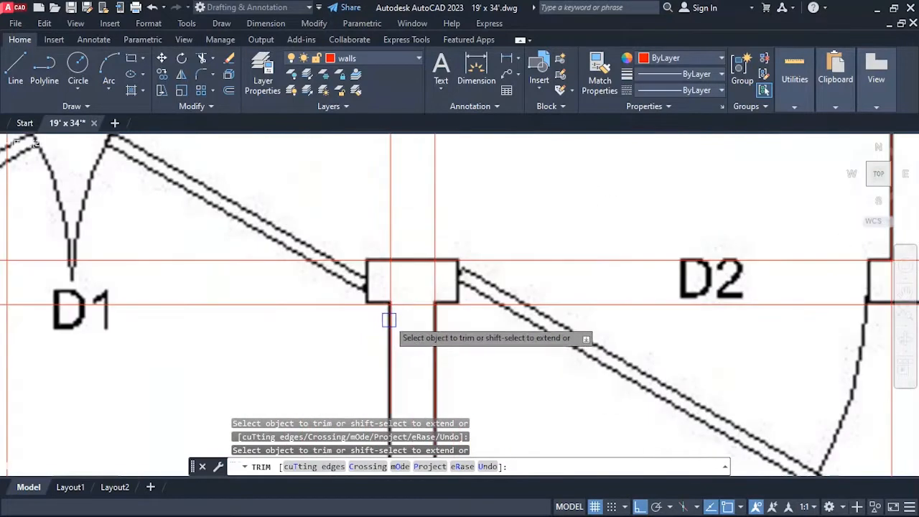
scroll(318, 309, down, 5)
Trim the wall junctions beside the lower bath, at its lounge partition and at the east outer wall near D4.
scroll(469, 309, up, 4)
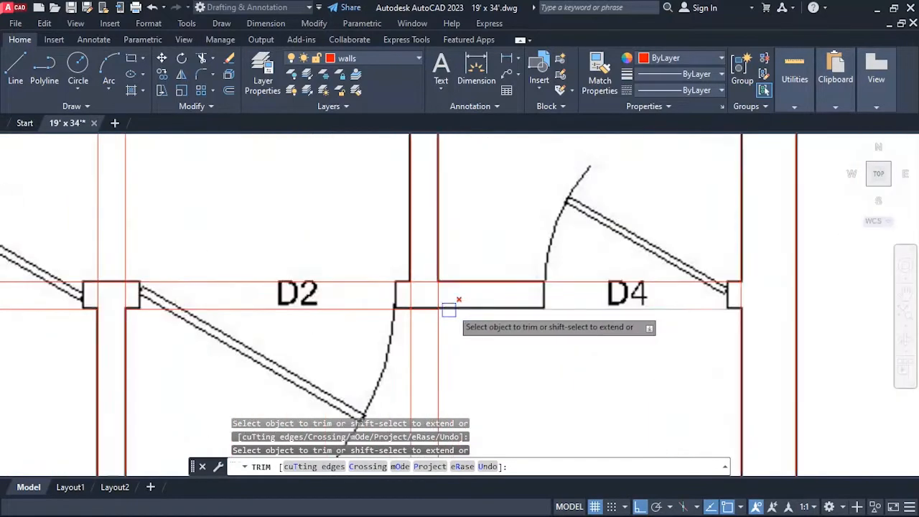
scroll(423, 280, down, 4)
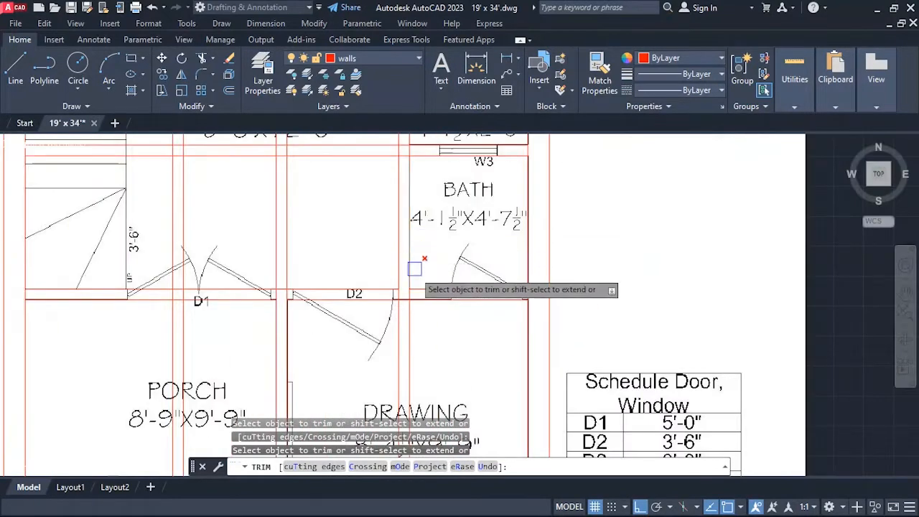
scroll(516, 293, up, 5)
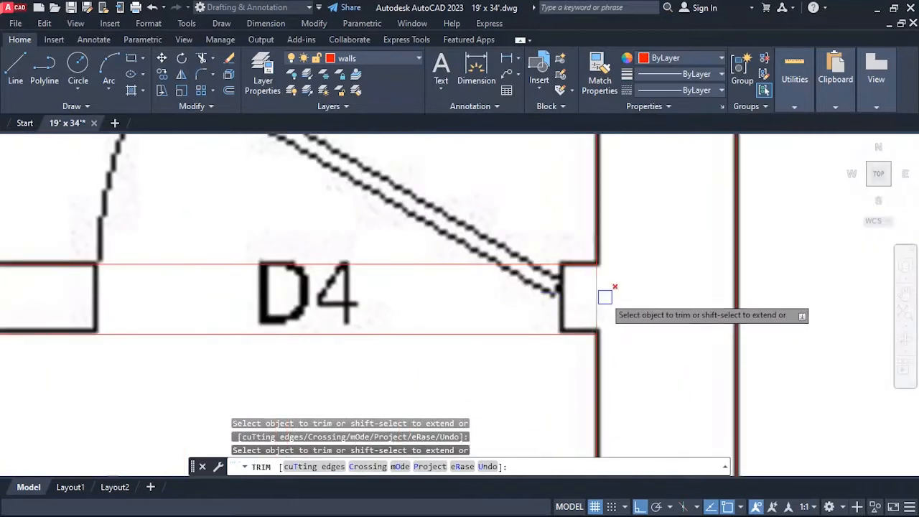
scroll(574, 280, down, 7)
scroll(517, 337, up, 3)
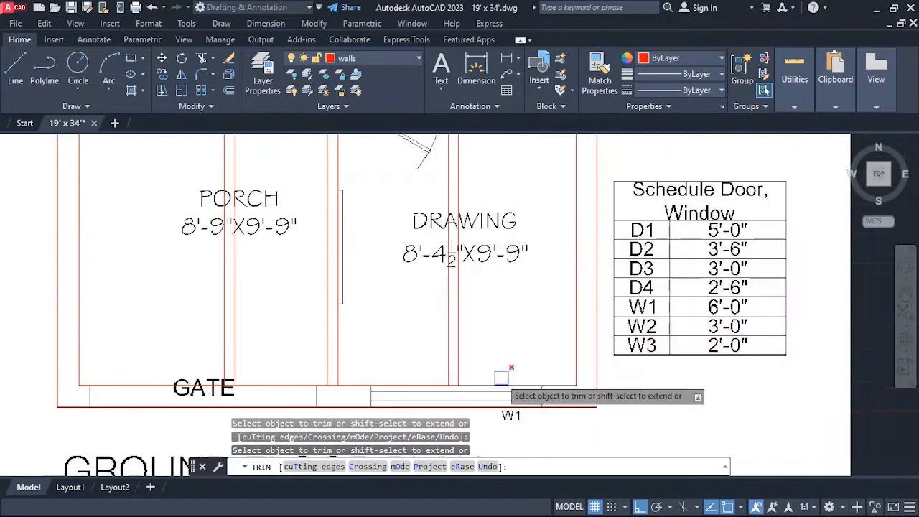
Trim the front wall's inner line across the partition between the porch and the drawing room, and end trimming.
scroll(328, 392, up, 4)
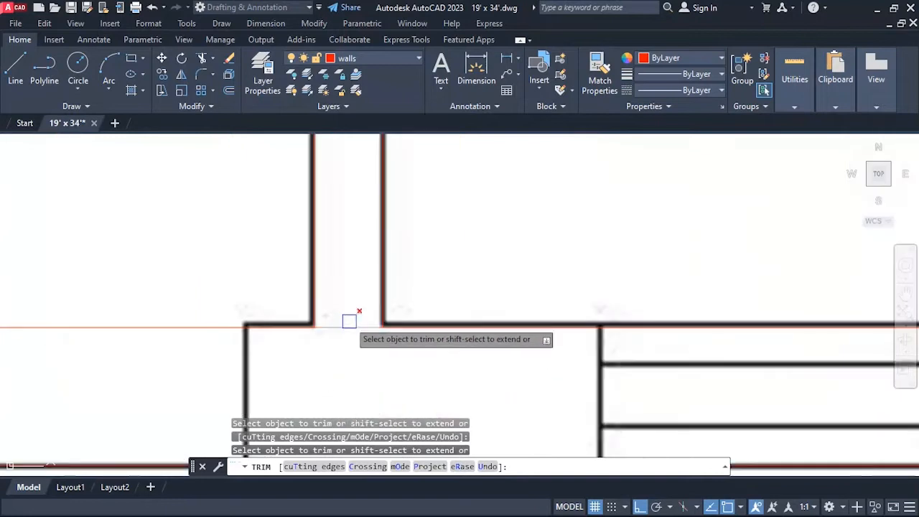
scroll(348, 343, down, 4)
scroll(359, 173, up, 4)
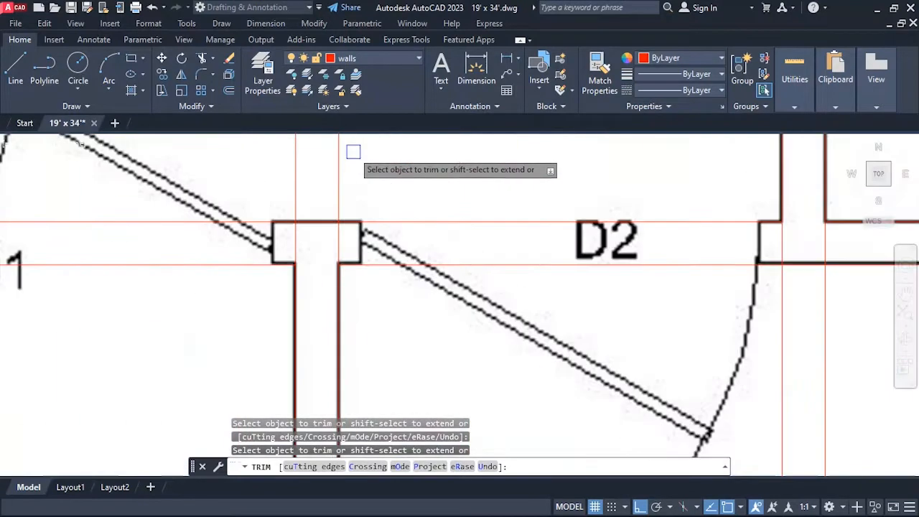
scroll(338, 244, down, 6)
scroll(352, 291, up, 6)
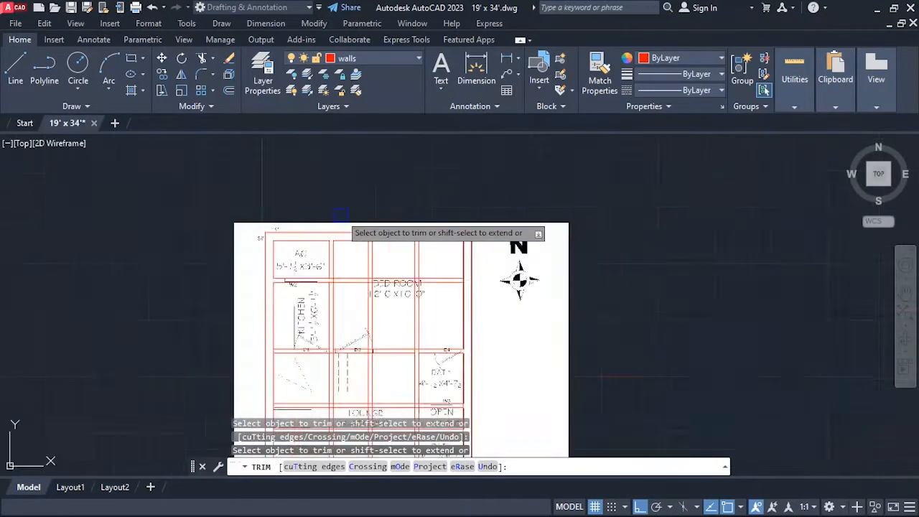
scroll(334, 273, down, 5)
scroll(331, 308, up, 2)
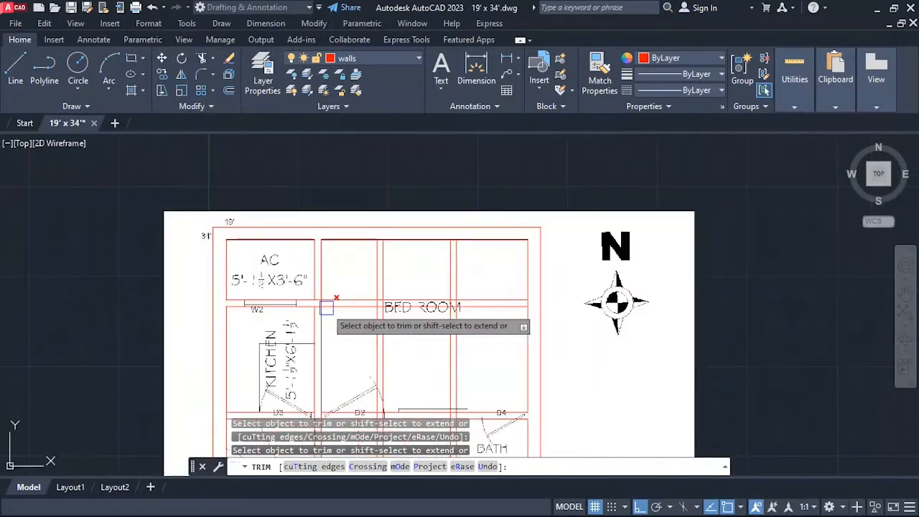
key(Escape)
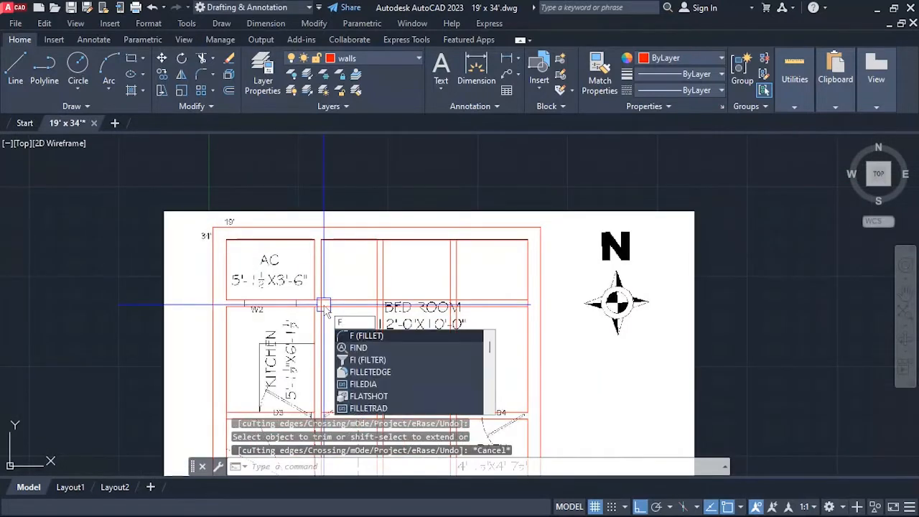
Fillet the AC space's south and east wall lines into a sharp corner beside the bedroom.
key(Return)
scroll(329, 319, up, 5)
click(288, 227)
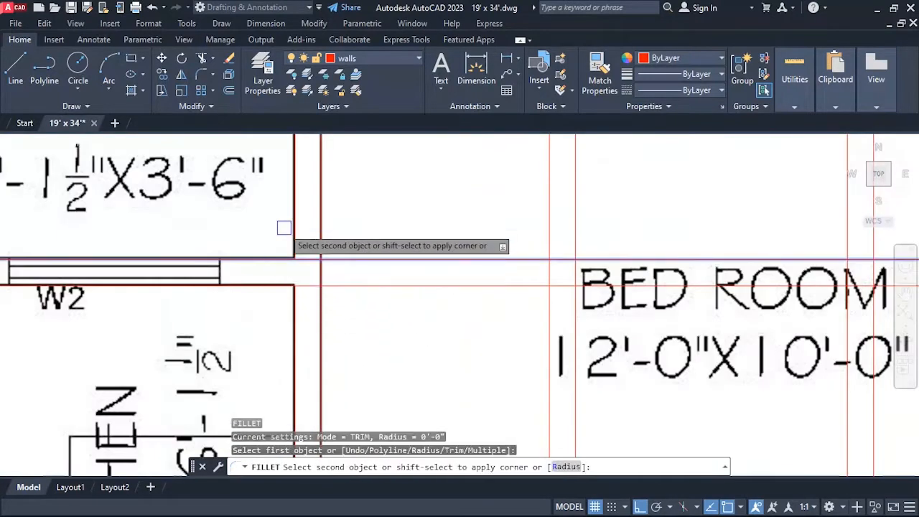
click(291, 211)
key(Return)
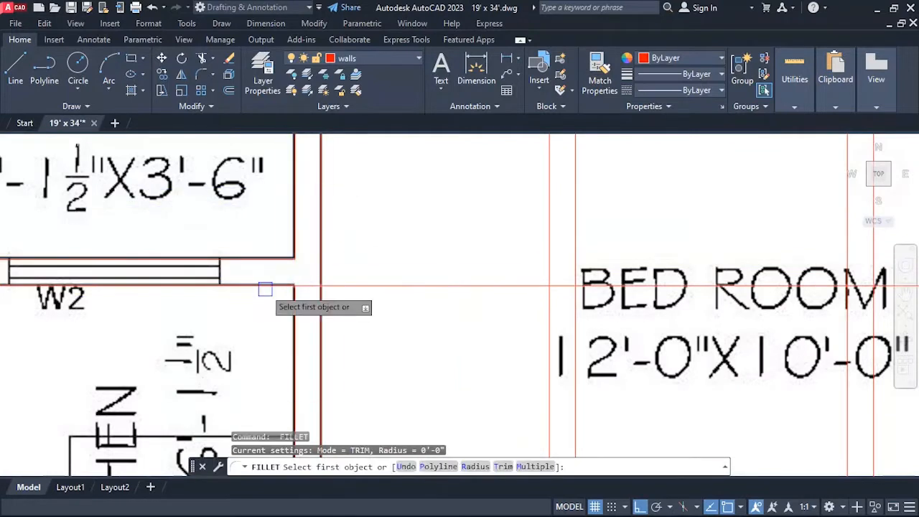
Fillet the kitchen's north and east wall lines into a sharp corner below the AC space.
click(266, 288)
click(292, 305)
scroll(298, 229, down, 6)
scroll(296, 209, up, 4)
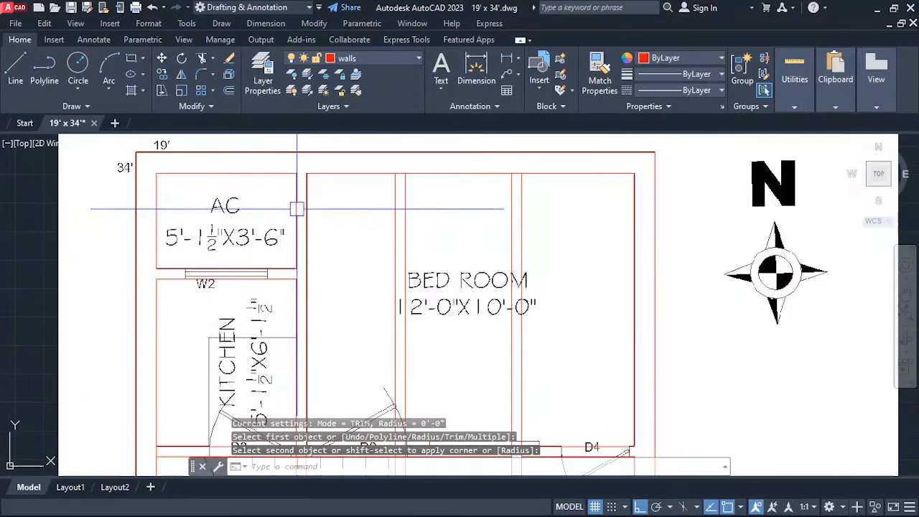
Fillet both lines of the kitchen–bedroom partition with the upper line of the D3–D2 wall.
scroll(251, 169, down, 2)
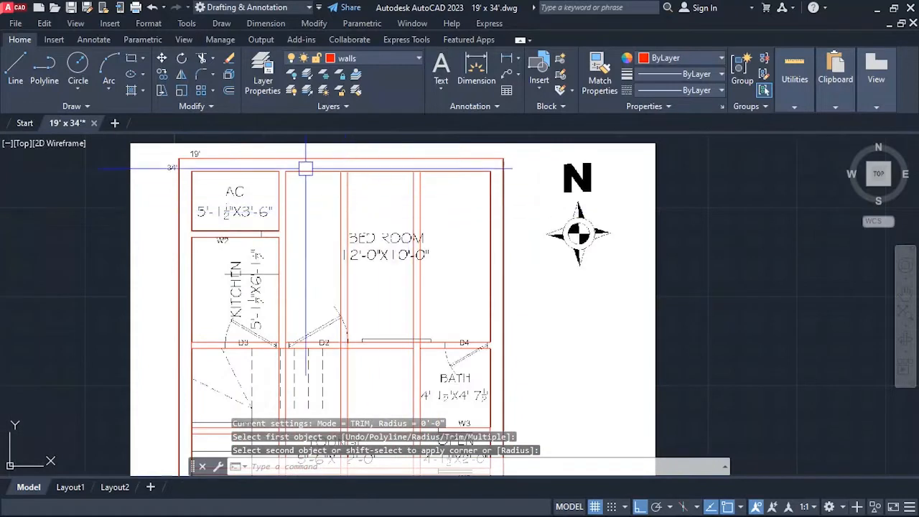
scroll(306, 168, down, 2)
scroll(318, 260, up, 6)
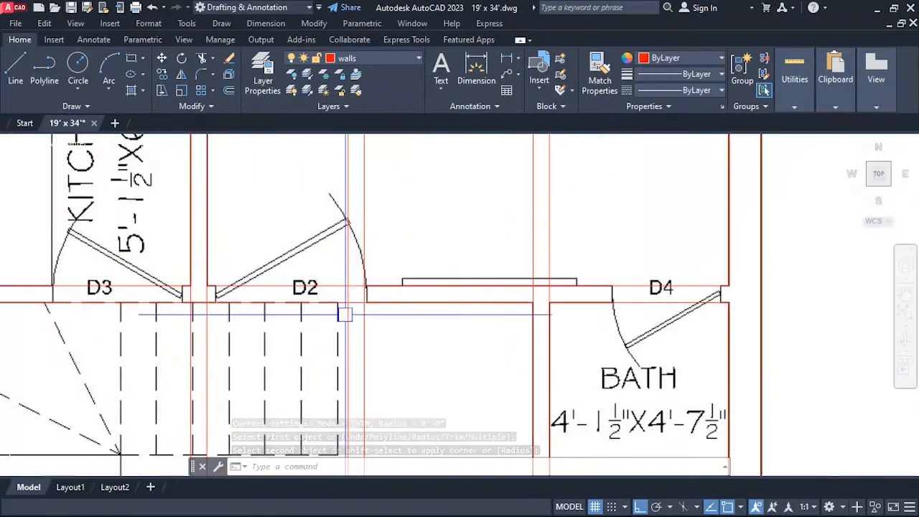
scroll(344, 314, down, 5)
scroll(345, 319, up, 2)
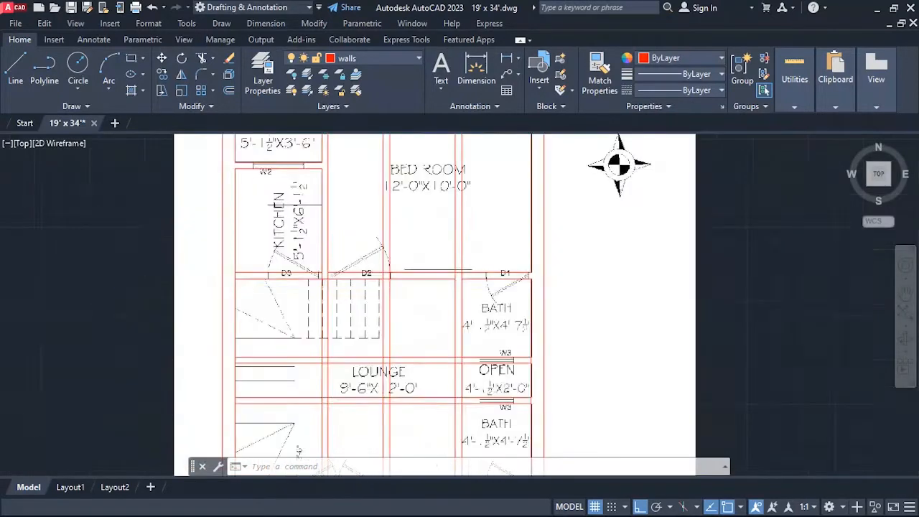
scroll(320, 287, up, 4)
scroll(318, 224, up, 2)
scroll(348, 225, down, 2)
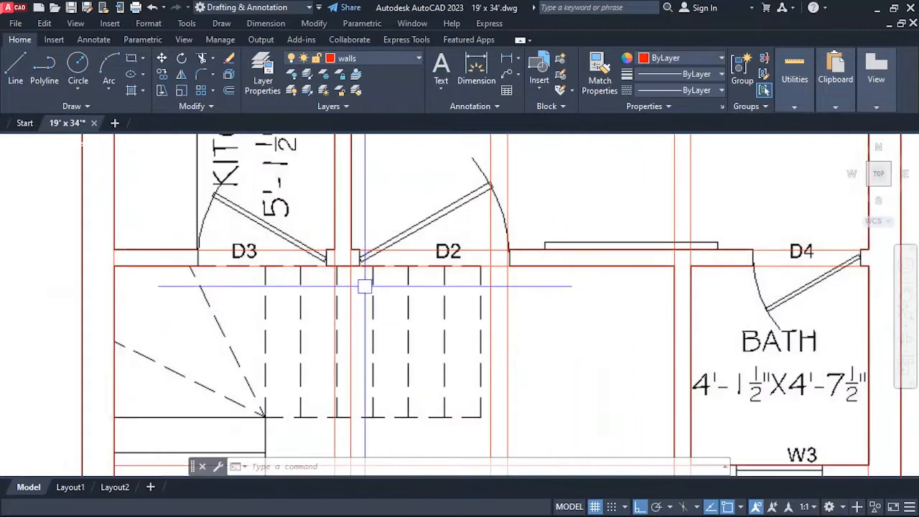
scroll(365, 286, down, 5)
scroll(363, 371, up, 3)
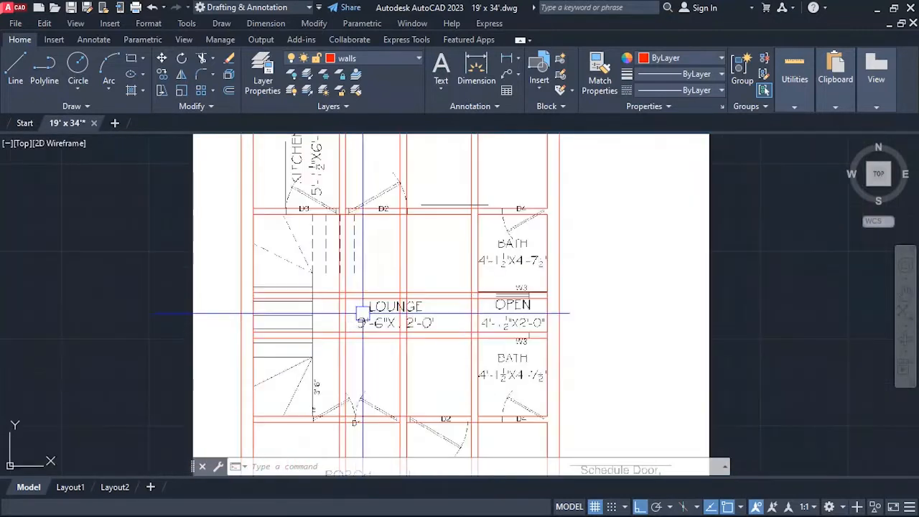
scroll(354, 374, down, 5)
scroll(351, 288, up, 7)
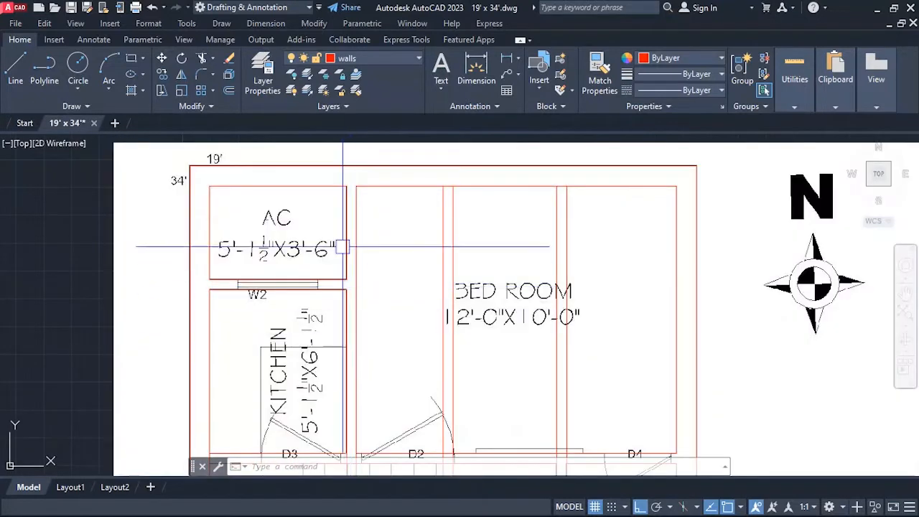
scroll(344, 248, down, 2)
scroll(344, 393, up, 2)
scroll(343, 393, up, 3)
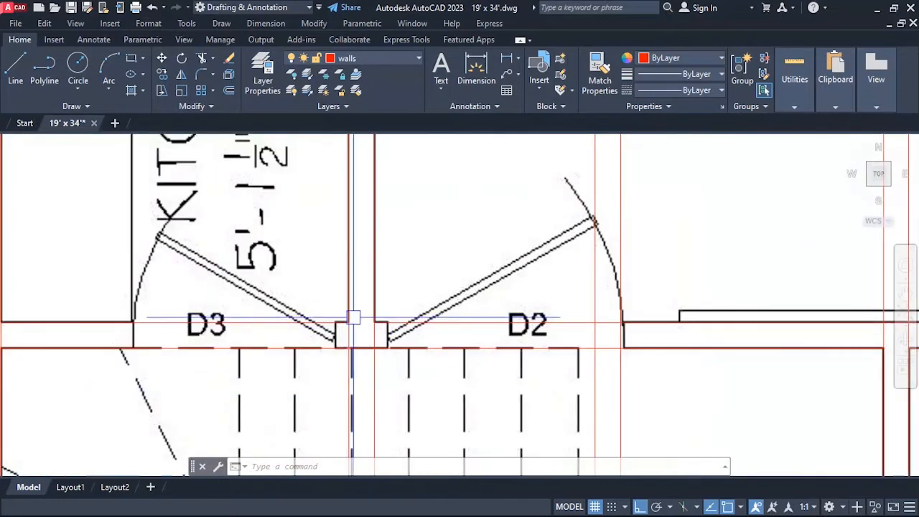
click(321, 330)
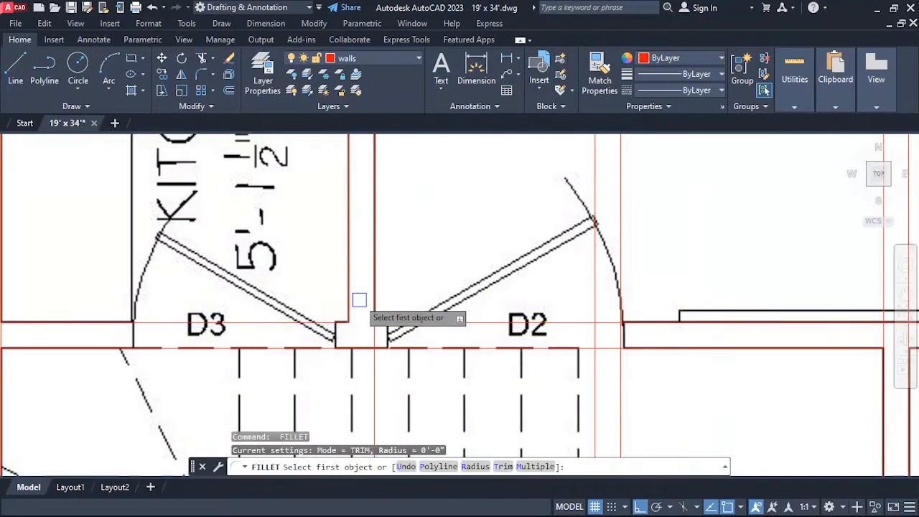
click(391, 307)
Trim the west wall's inner line across the end of the D3 wall below the kitchen, and end trimming.
scroll(393, 259, down, 3)
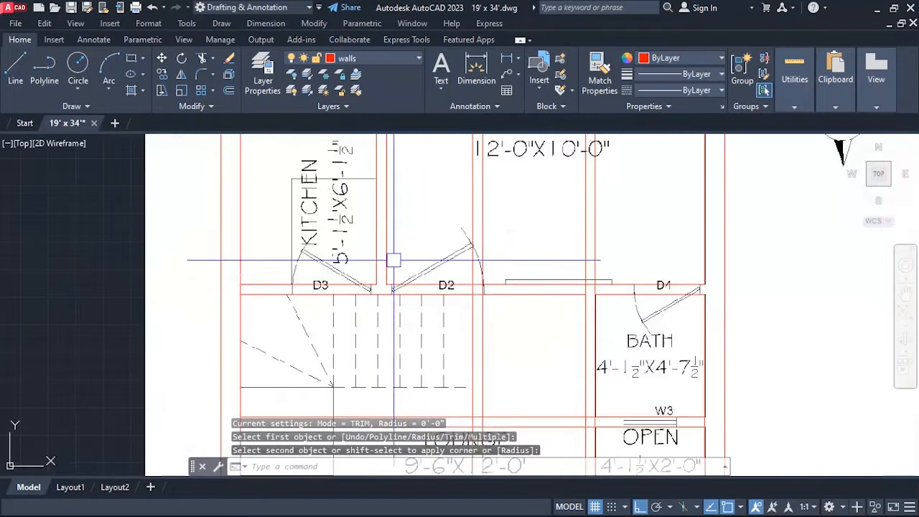
scroll(293, 248, down, 2)
scroll(247, 276, up, 4)
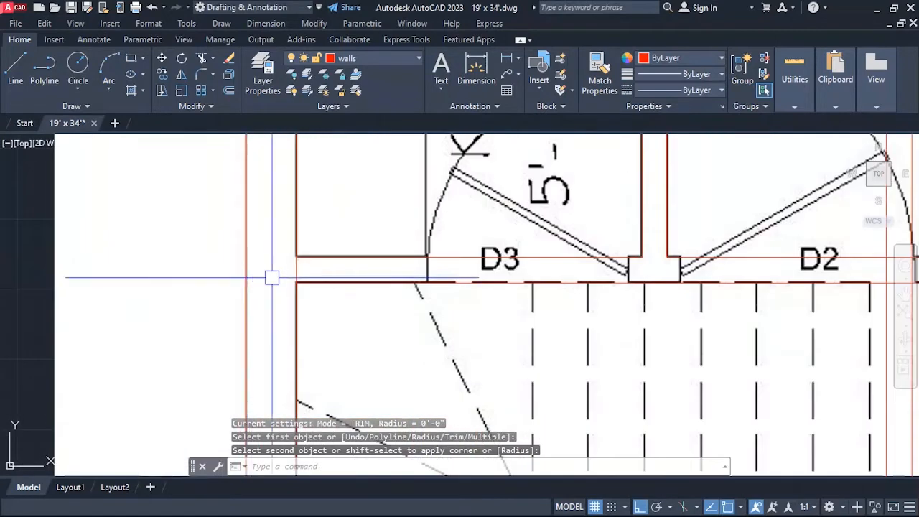
key(Escape)
key(Escape)
text(tr)
key(Return)
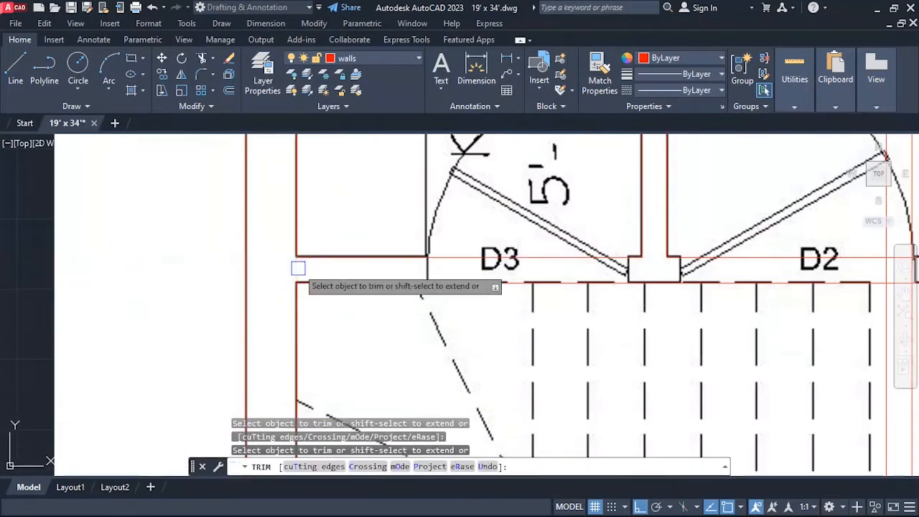
scroll(298, 268, down, 3)
scroll(309, 265, up, 2)
scroll(287, 280, up, 3)
scroll(260, 282, down, 3)
key(Escape)
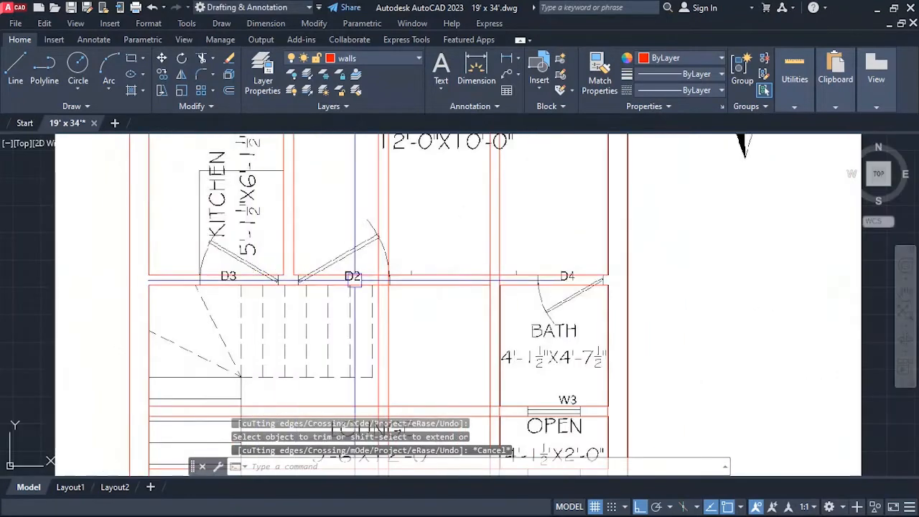
Fillet both lines of the porch–drawing room partition with the lower line of the D1–D2 wall.
scroll(355, 279, up, 3)
scroll(363, 309, down, 3)
scroll(328, 288, up, 3)
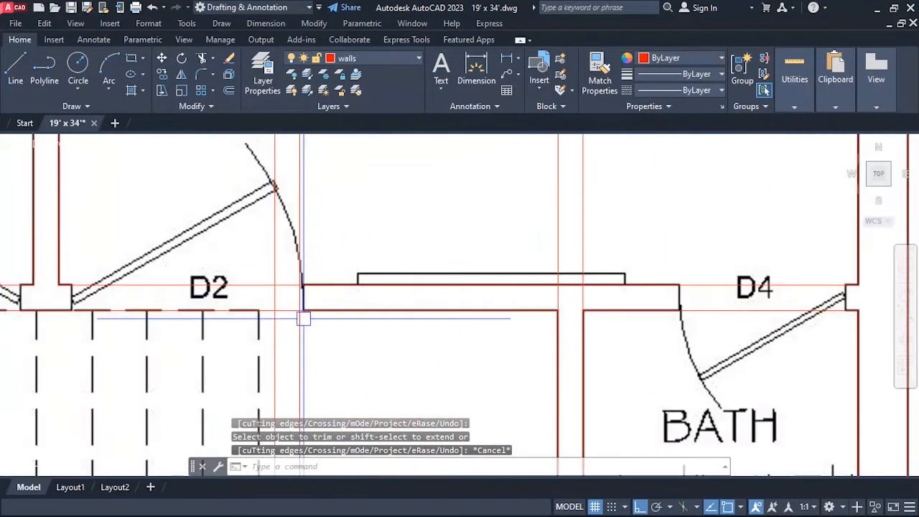
scroll(238, 208, down, 4)
scroll(265, 283, down, 4)
scroll(268, 273, up, 3)
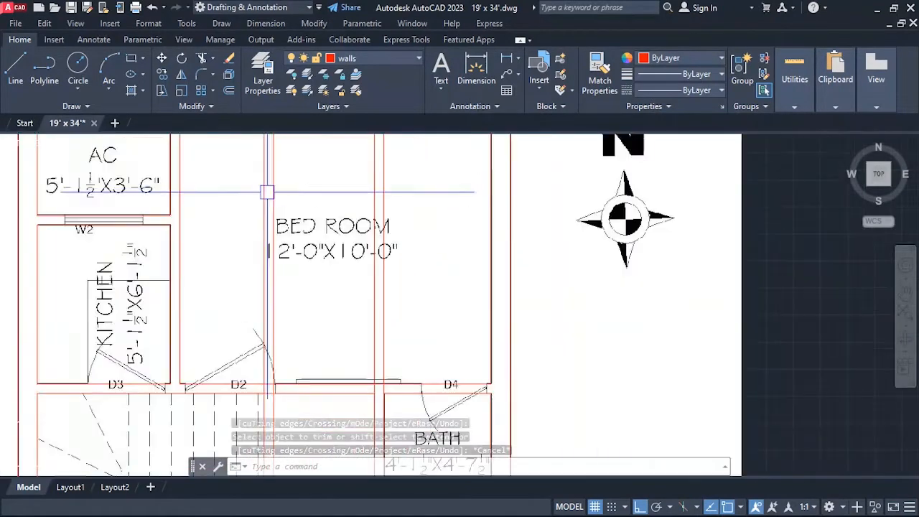
scroll(283, 155, down, 2)
scroll(276, 187, down, 3)
scroll(273, 259, up, 8)
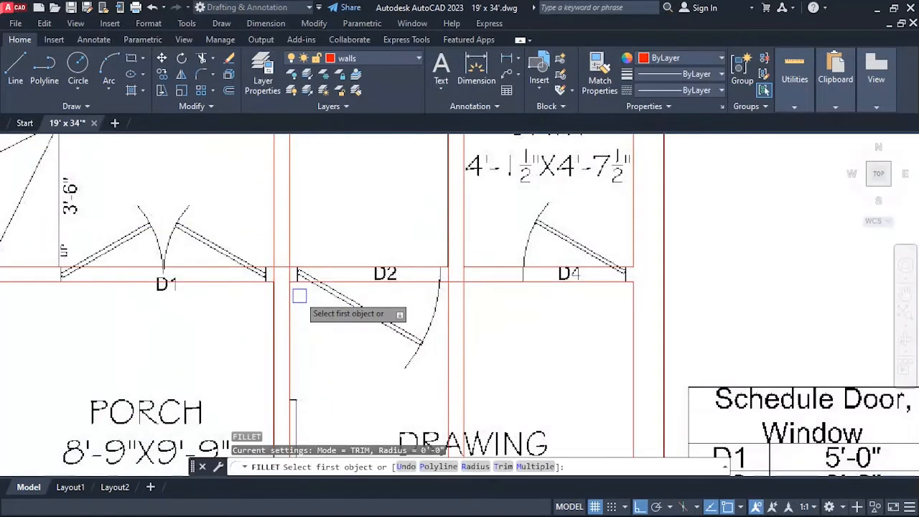
click(295, 301)
click(324, 277)
key(Return)
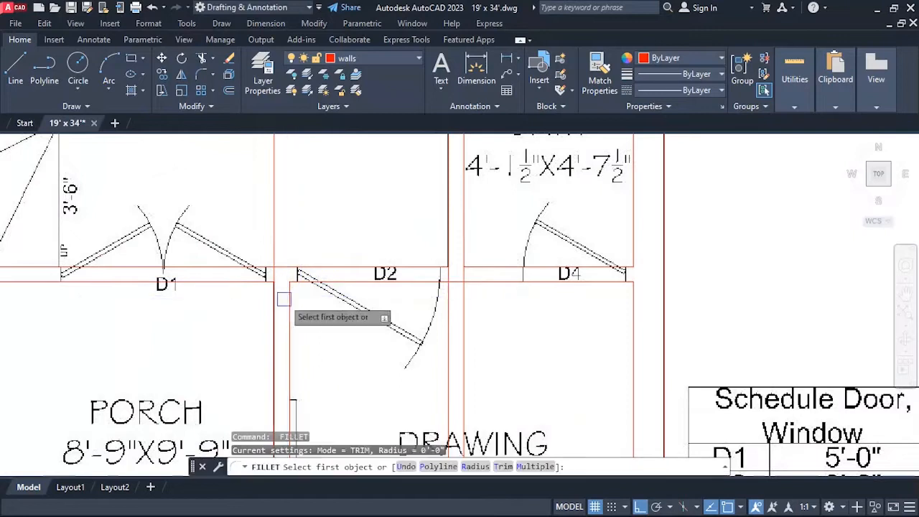
click(267, 306)
click(249, 278)
scroll(290, 269, down, 4)
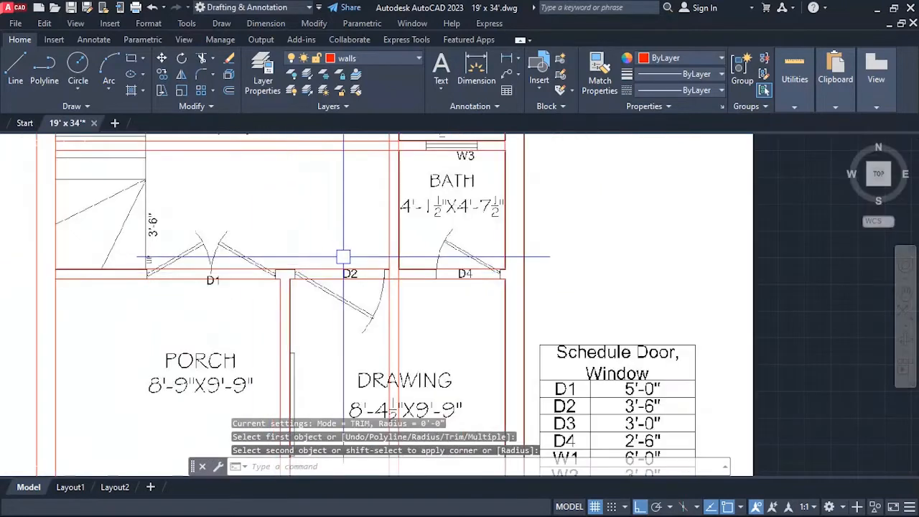
Fillet both lines of the partition between the lounge and the lower bath with the upper line of the D2–D4 wall.
scroll(287, 289, up, 5)
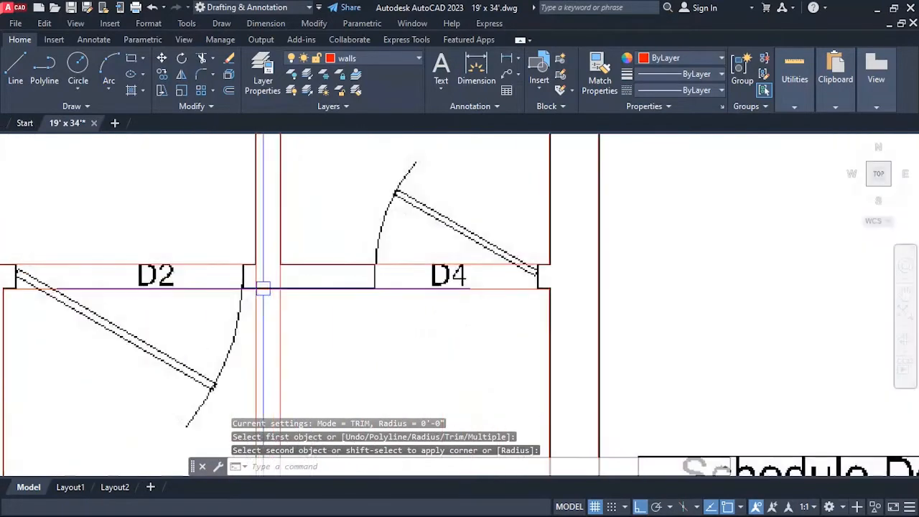
key(Return)
click(247, 246)
click(227, 263)
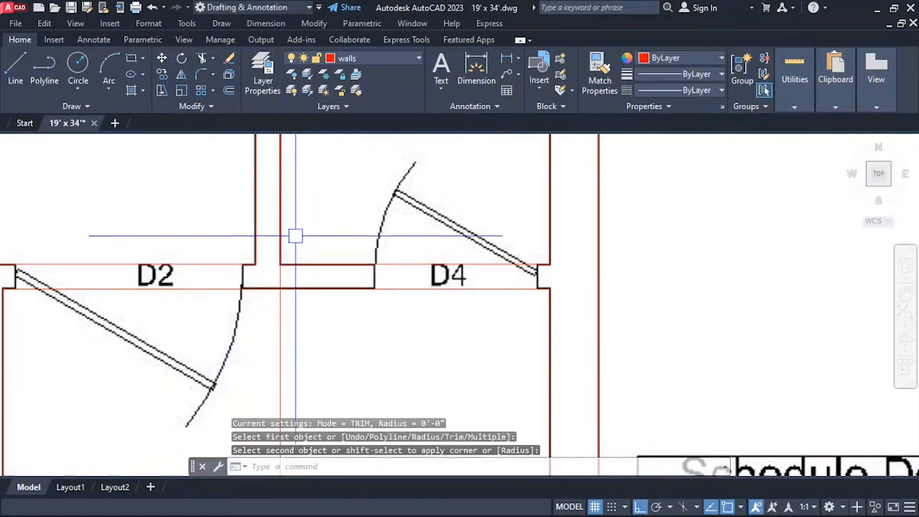
key(Return)
click(283, 240)
click(329, 265)
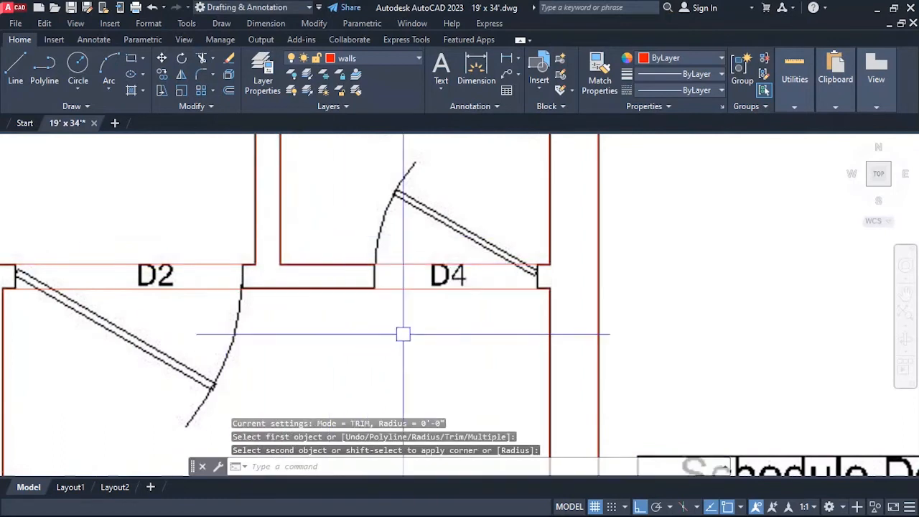
Fillet the lower bath's north and west wall lines into a sharp corner below the open space.
scroll(402, 332, down, 5)
scroll(466, 300, down, 3)
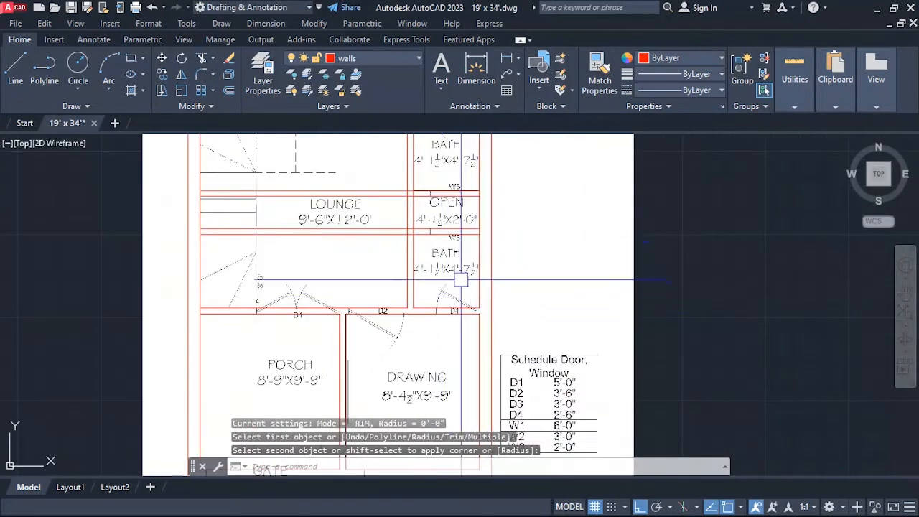
scroll(410, 233, up, 5)
scroll(368, 219, up, 2)
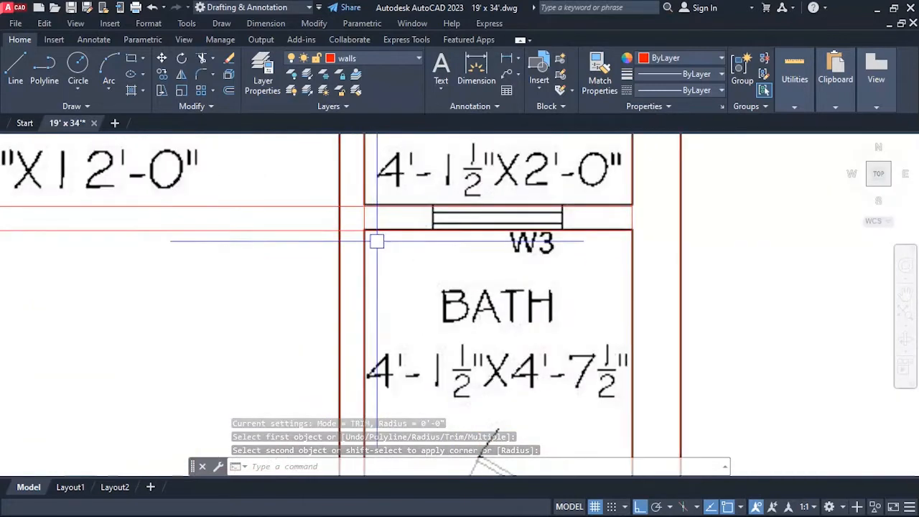
key(Return)
click(379, 239)
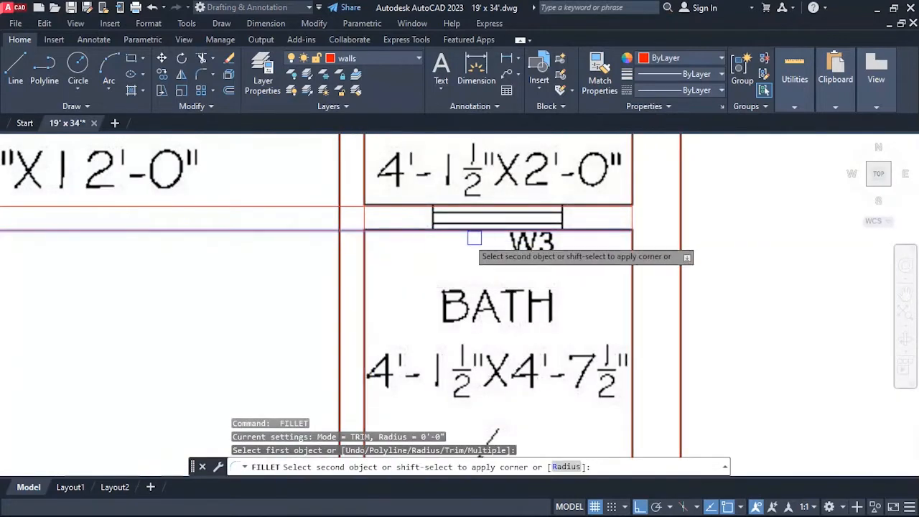
scroll(480, 238, down, 4)
scroll(392, 252, up, 4)
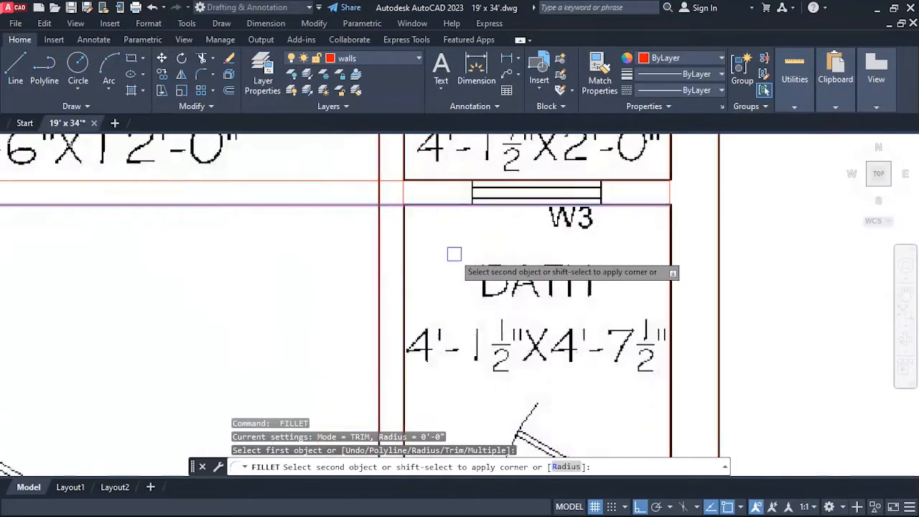
scroll(404, 243, down, 4)
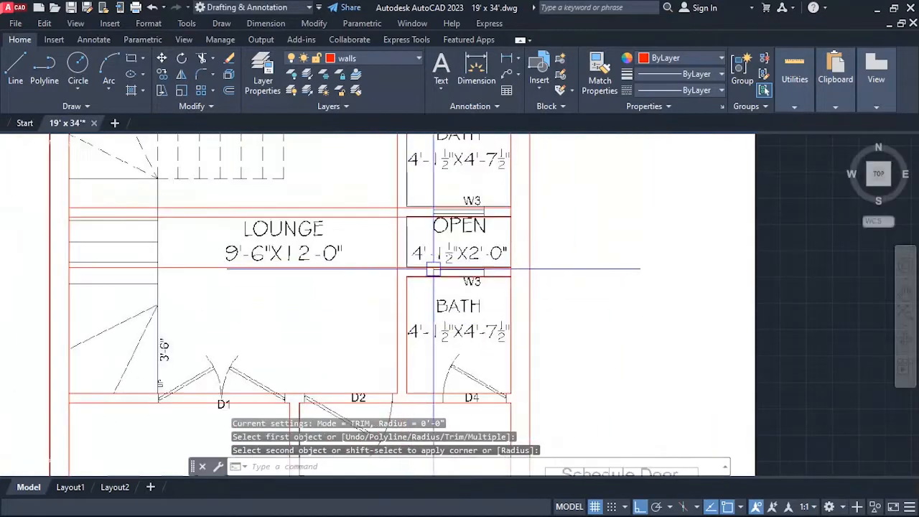
Try to fillet the open space's south wall line with its west side.
scroll(371, 240, up, 4)
click(365, 235)
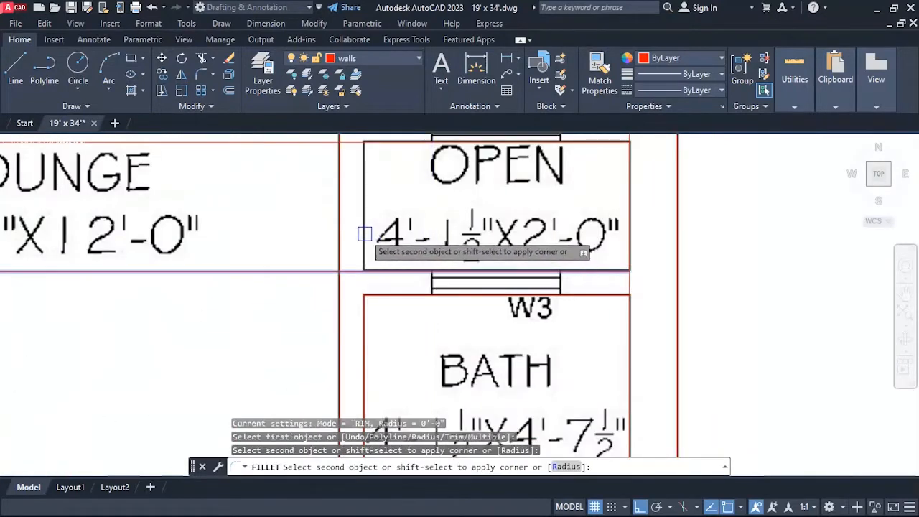
click(363, 233)
scroll(364, 234, down, 2)
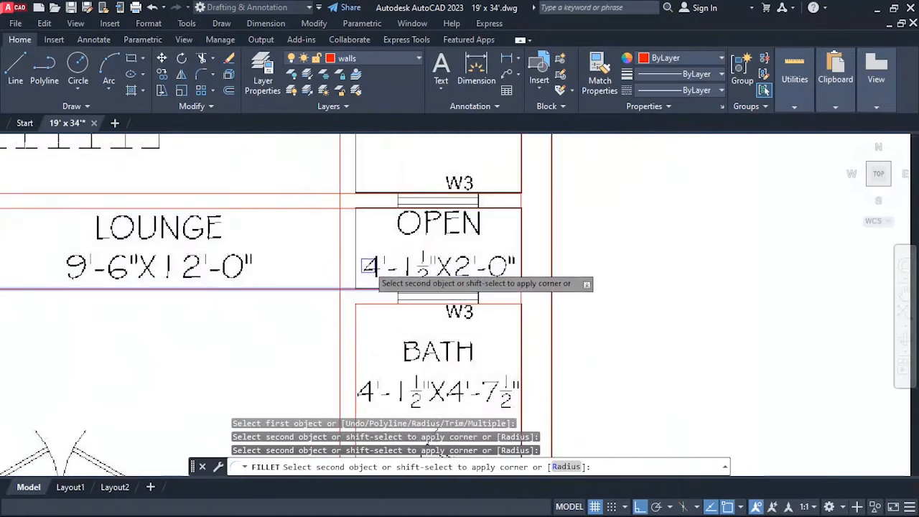
key(Escape)
scroll(380, 230, down, 3)
scroll(371, 222, up, 2)
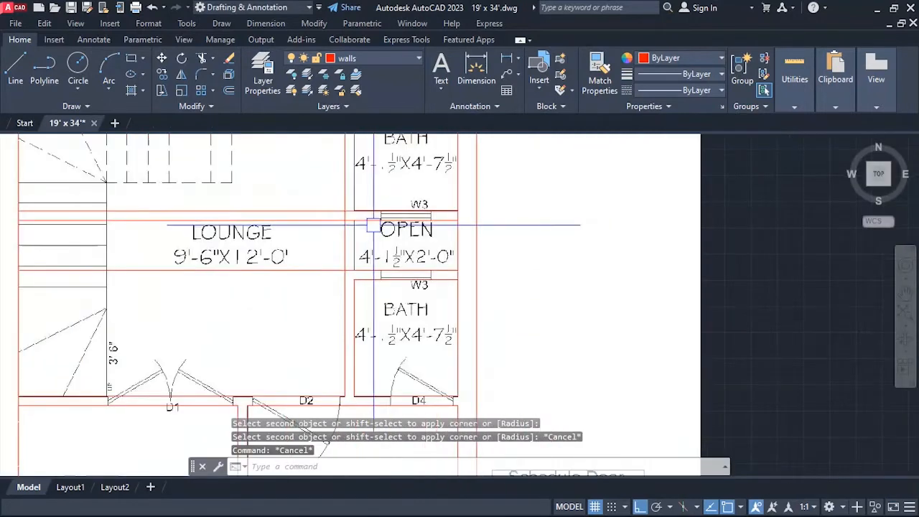
key(Escape)
key(Escape)
Trim the east wall's inner line across the W3 wall between the upper bath and the open space, and end trimming.
scroll(436, 230, up, 4)
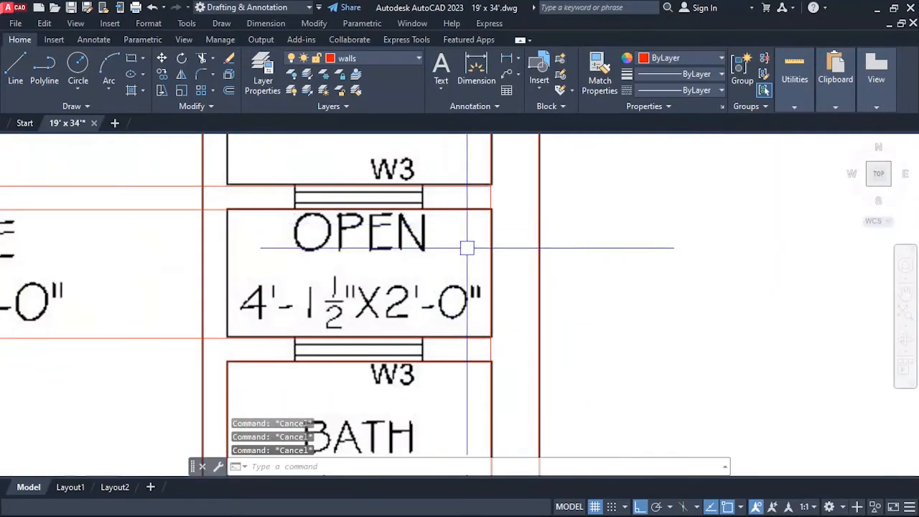
text(tr)
key(Return)
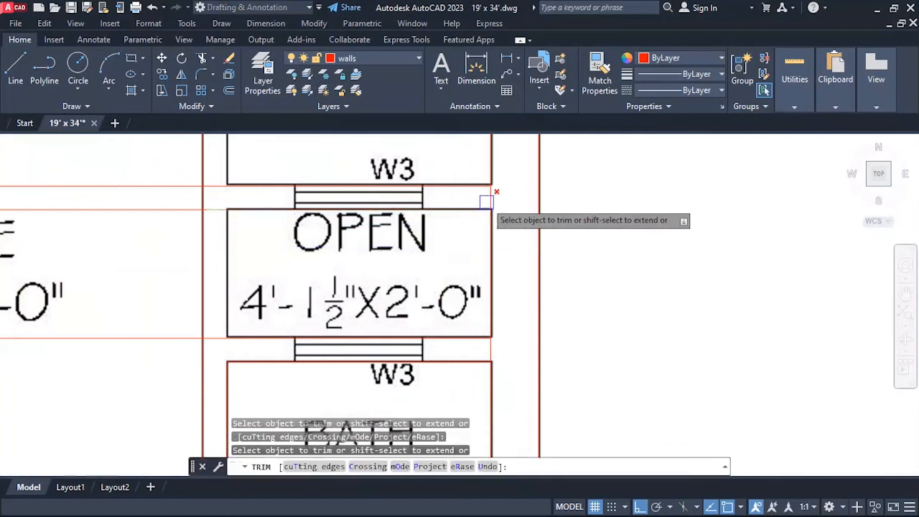
key(Escape)
scroll(445, 310, down, 2)
key(Escape)
key(Escape)
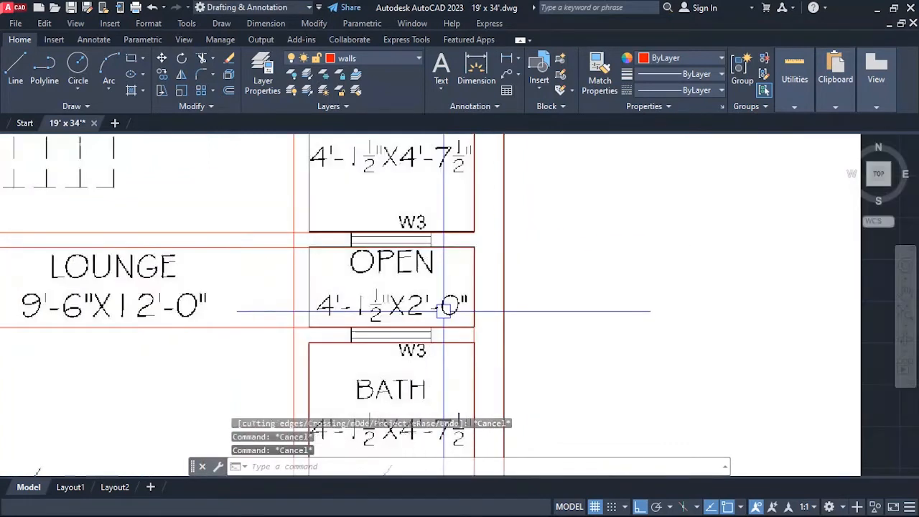
Offset the lounge-side line of the partition beside the open space 4.5 inches toward the baths.
key(Return)
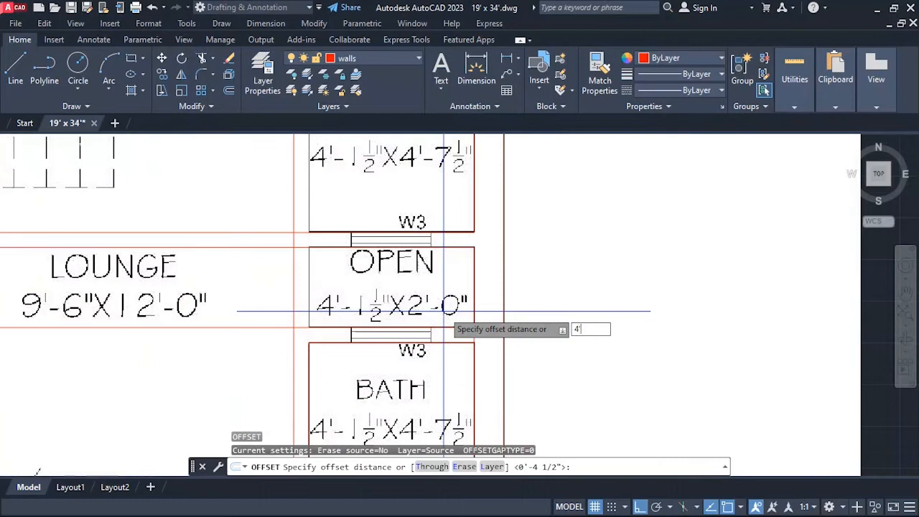
key(Escape)
key(Escape)
text(o)
key(Return)
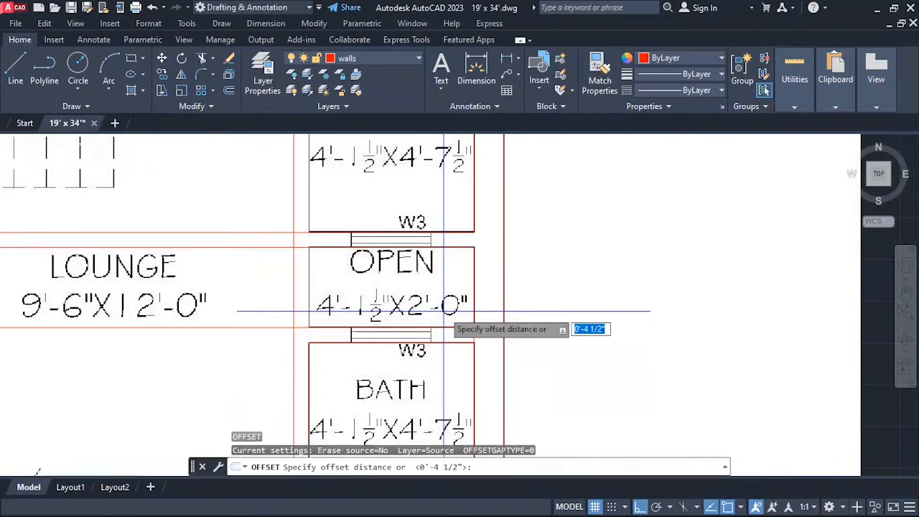
text(4.5)
key(Return)
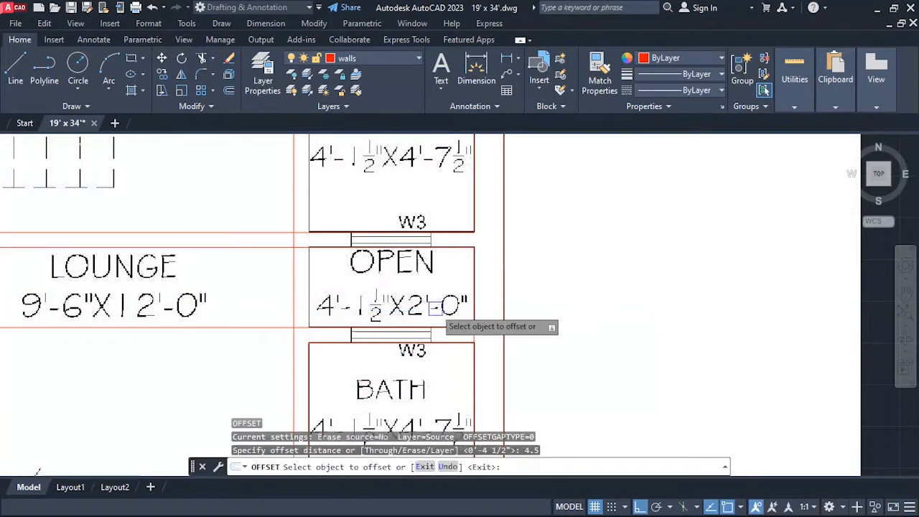
click(291, 264)
click(323, 263)
key(Escape)
key(Escape)
key(Escape)
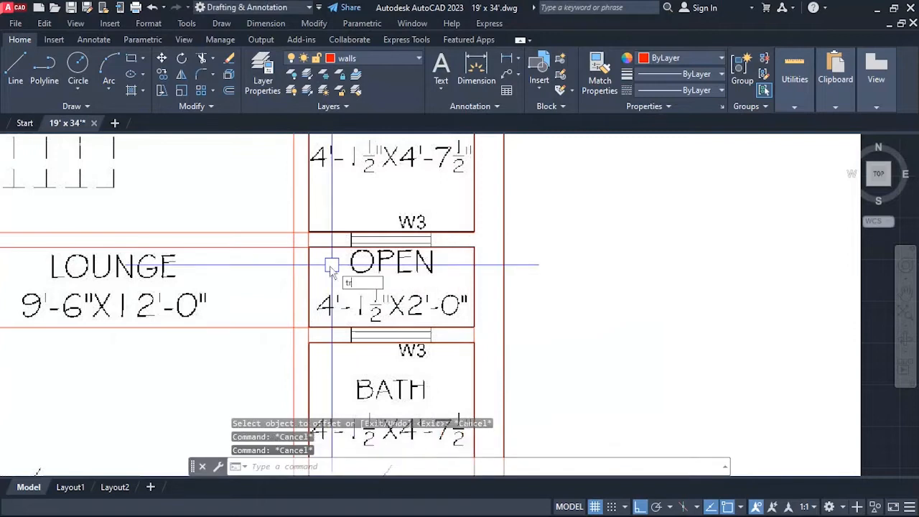
Trim the new partition line across the two W3 window walls above and below the open space.
text(tr)
key(Return)
scroll(306, 330, up, 2)
scroll(310, 338, down, 4)
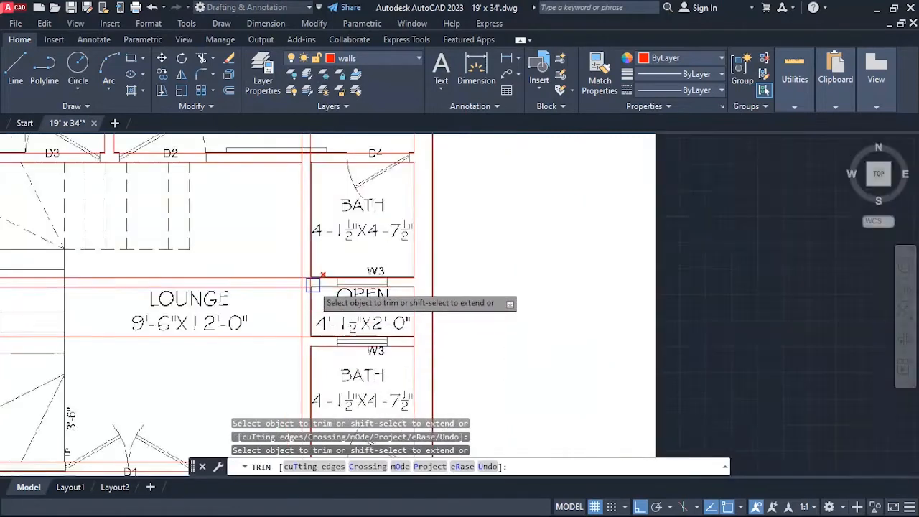
scroll(311, 304, up, 4)
scroll(303, 268, down, 3)
key(Escape)
key(Escape)
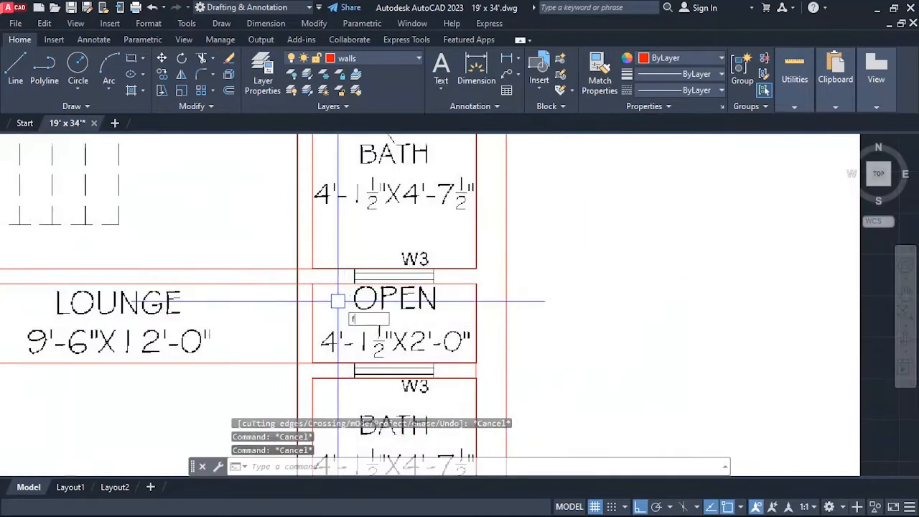
Fillet the open space's west side with its north and south wall lines into sharp corners.
key(Return)
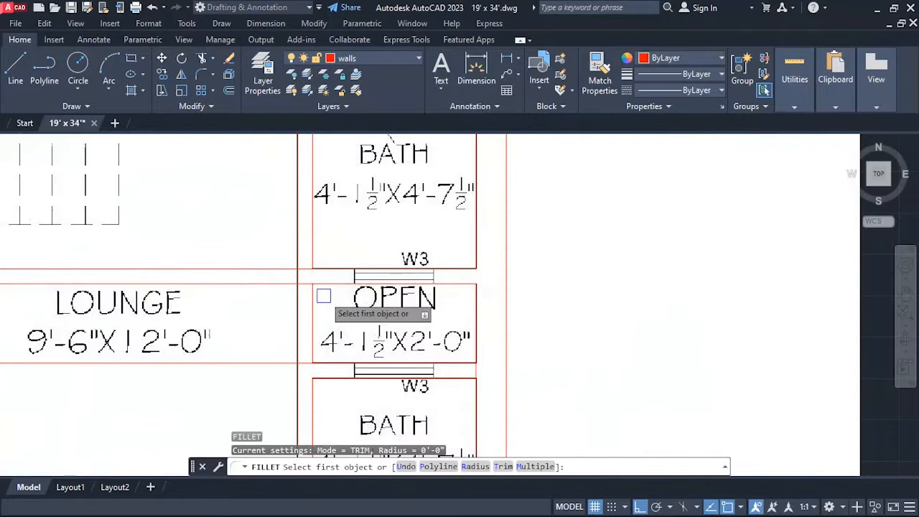
click(326, 363)
click(311, 364)
scroll(335, 355, down, 4)
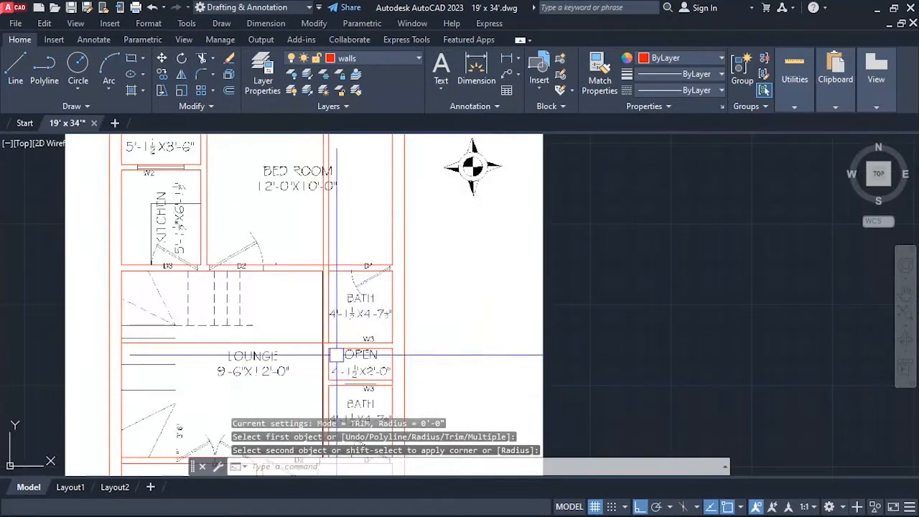
Fillet the upper bath's south and west wall lines into a sharp corner.
scroll(336, 354, up, 4)
key(Return)
click(334, 338)
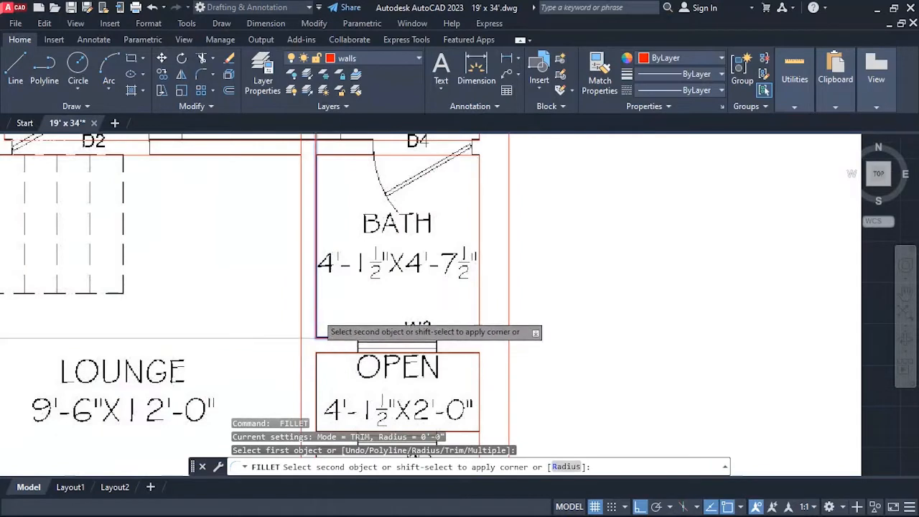
click(319, 335)
scroll(325, 354, down, 3)
Fillet both lines of the partition between the lounge and the upper bath with the lower line of the D2–D4 wall.
scroll(325, 279, up, 5)
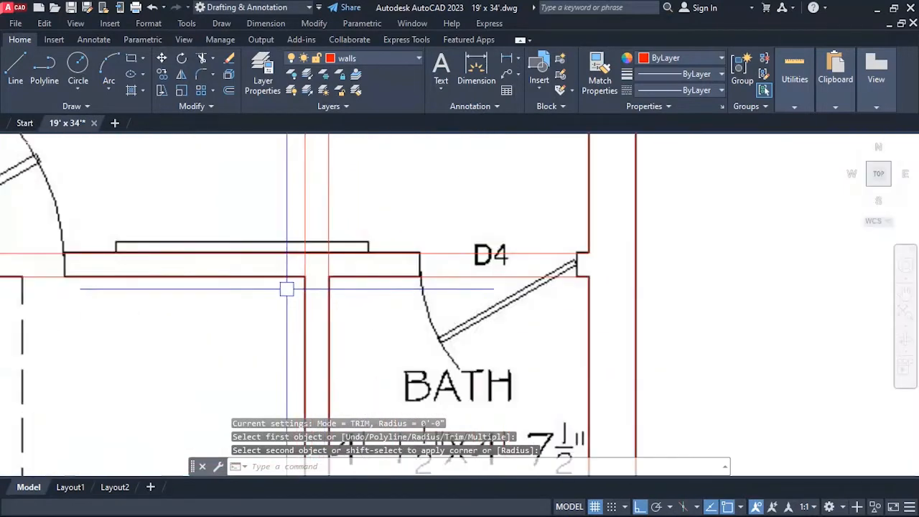
key(Return)
click(328, 292)
click(341, 282)
key(Return)
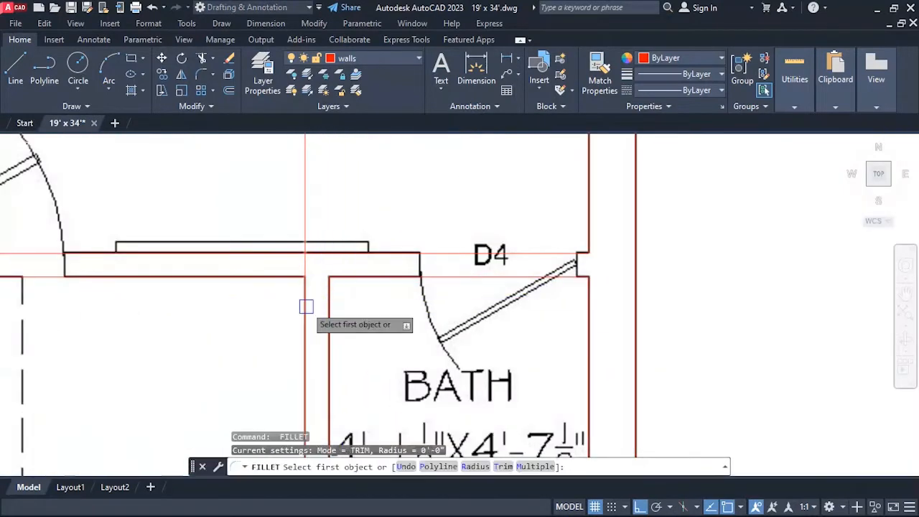
click(306, 300)
click(281, 278)
scroll(280, 273, down, 4)
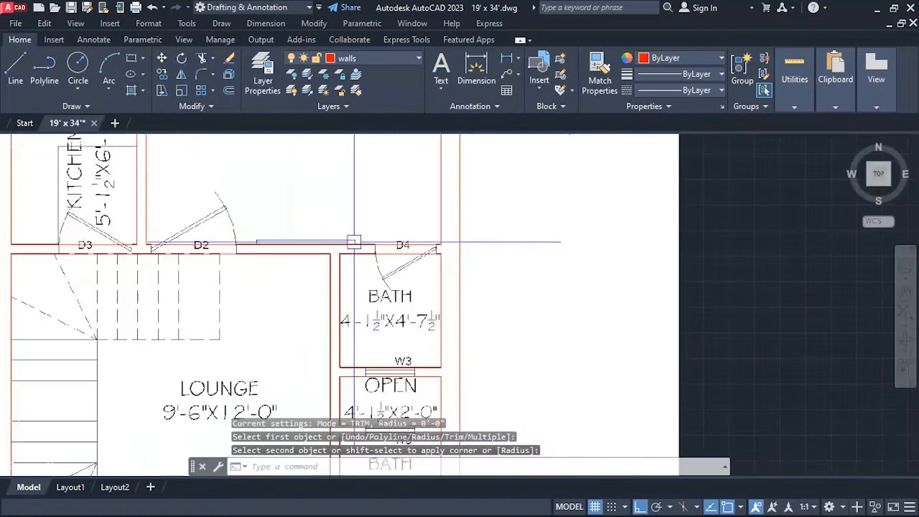
Inspect the wall junctions across the whole plan for remaining line segments to trim.
scroll(457, 235, up, 3)
scroll(470, 217, down, 5)
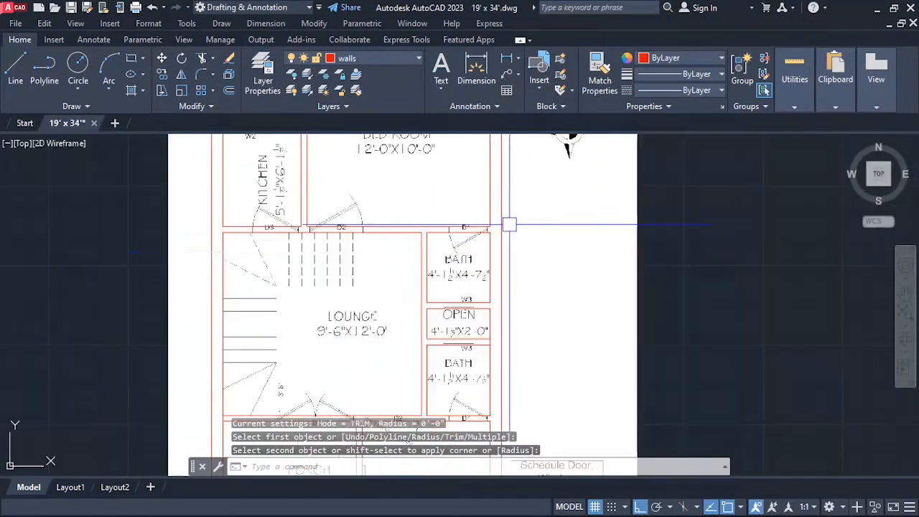
scroll(333, 250, up, 2)
scroll(314, 256, down, 6)
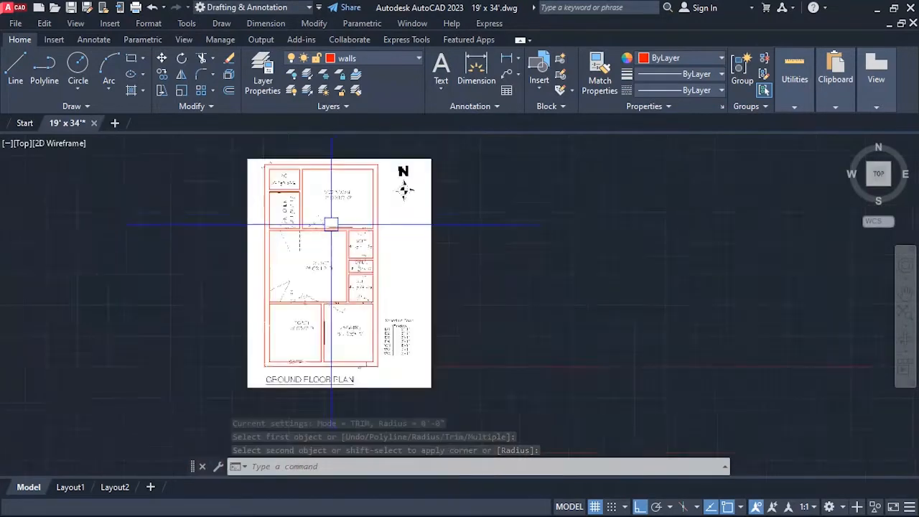
scroll(412, 279, up, 6)
scroll(359, 294, down, 3)
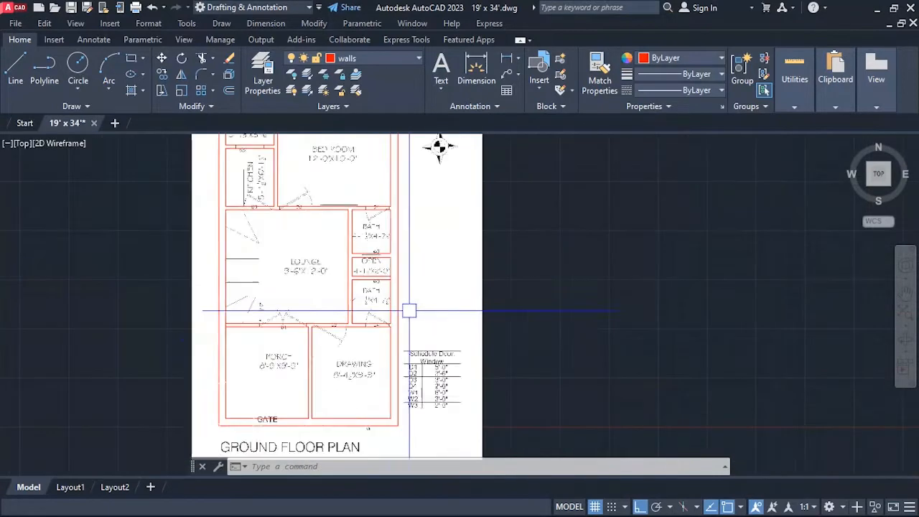
scroll(301, 417, up, 2)
scroll(302, 416, down, 2)
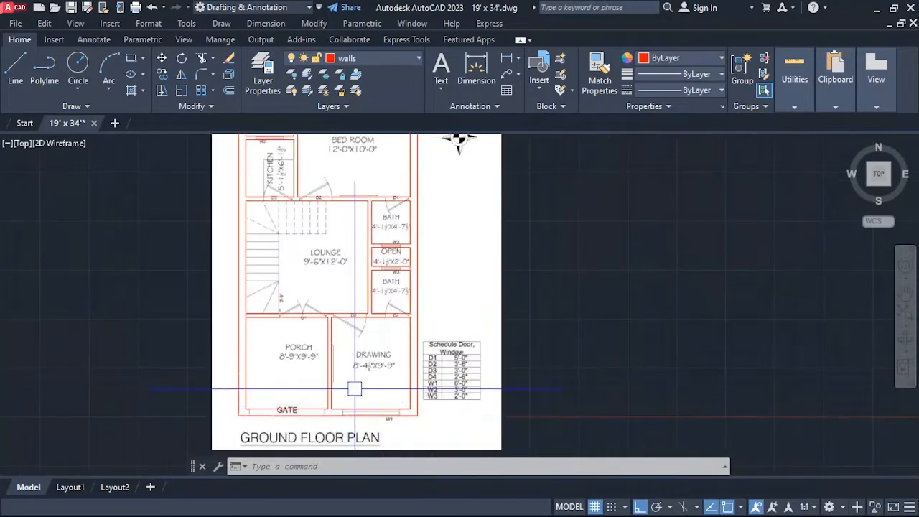
Trim the west wall's inner line across the end of the wall between the lounge and the porch.
scroll(289, 265, up, 4)
scroll(169, 397, up, 5)
key(Escape)
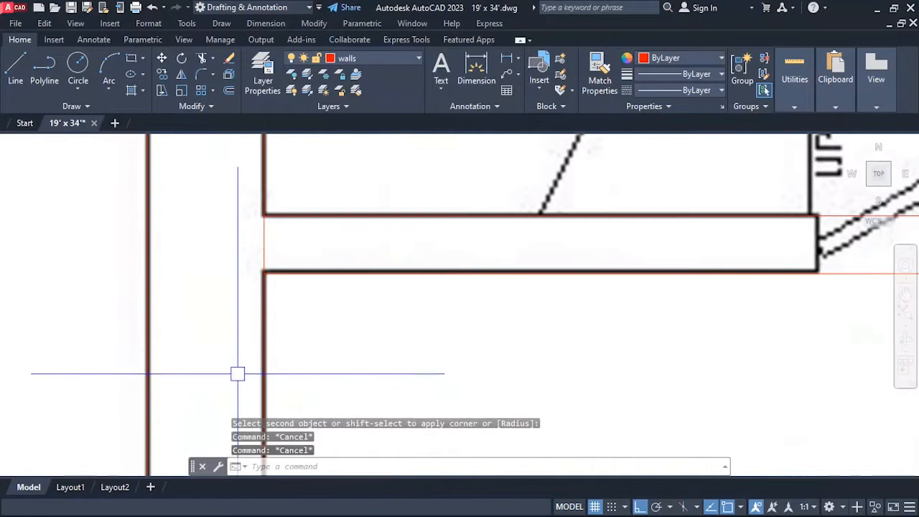
text(tr)
key(Return)
scroll(303, 255, down, 6)
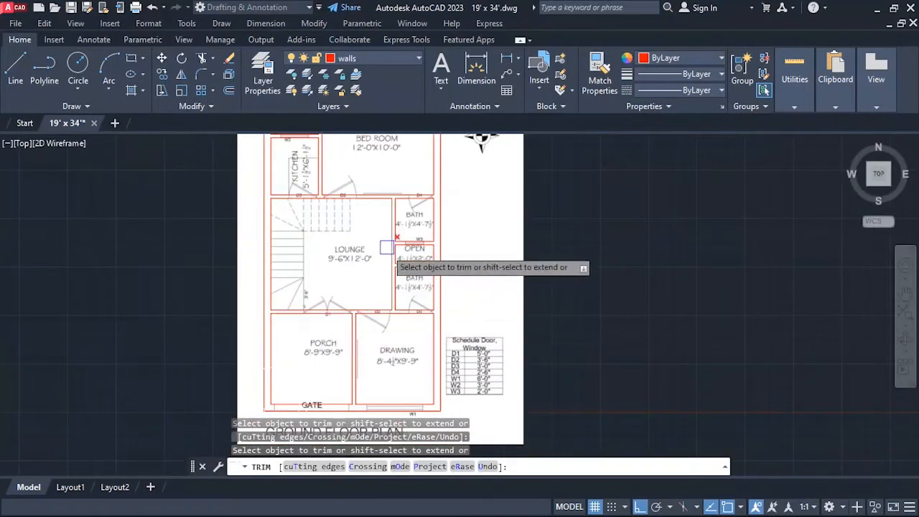
Examine the traced walls from the bedroom to the porch for untrimmed junctions, and end trimming.
scroll(323, 265, down, 1)
scroll(319, 213, up, 1)
scroll(319, 213, up, 4)
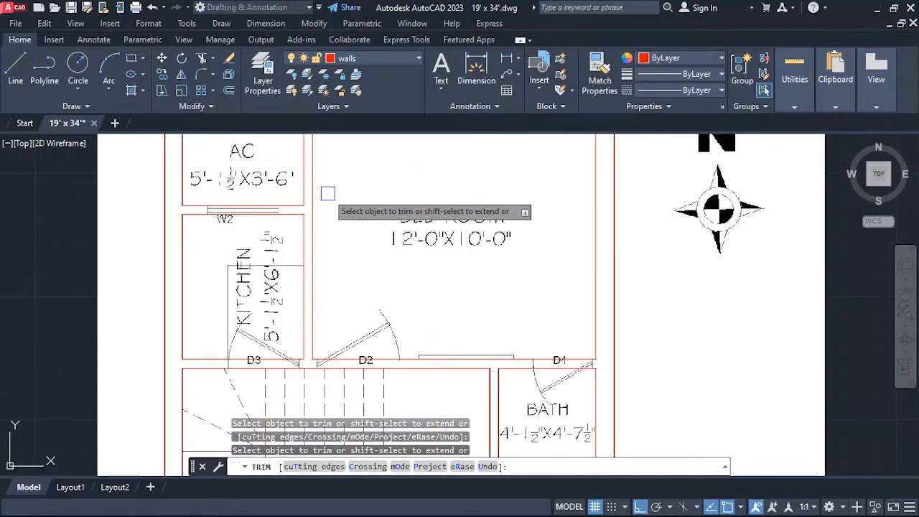
scroll(316, 199, down, 2)
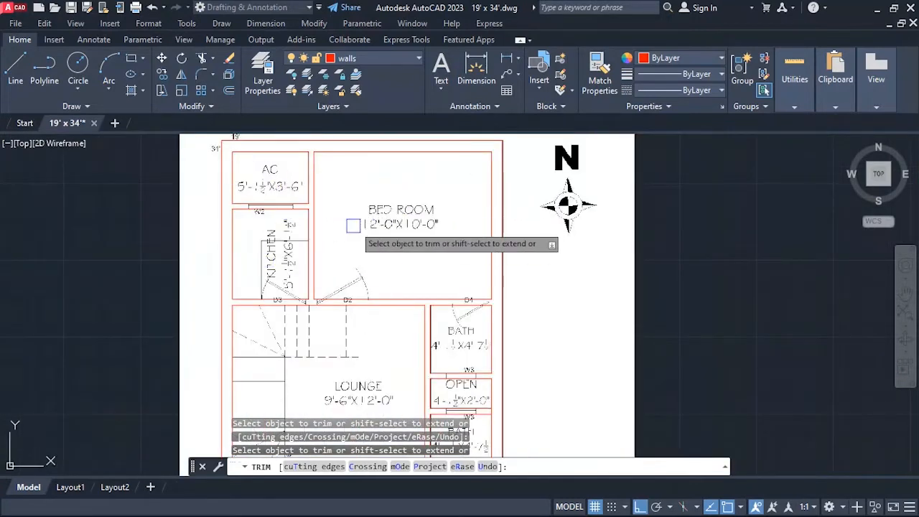
scroll(339, 224, down, 2)
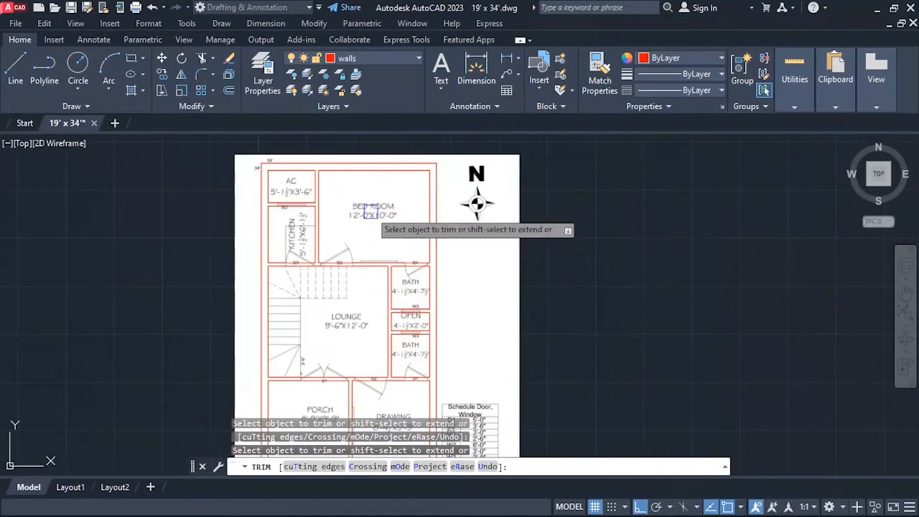
scroll(333, 217, down, 3)
scroll(353, 272, up, 2)
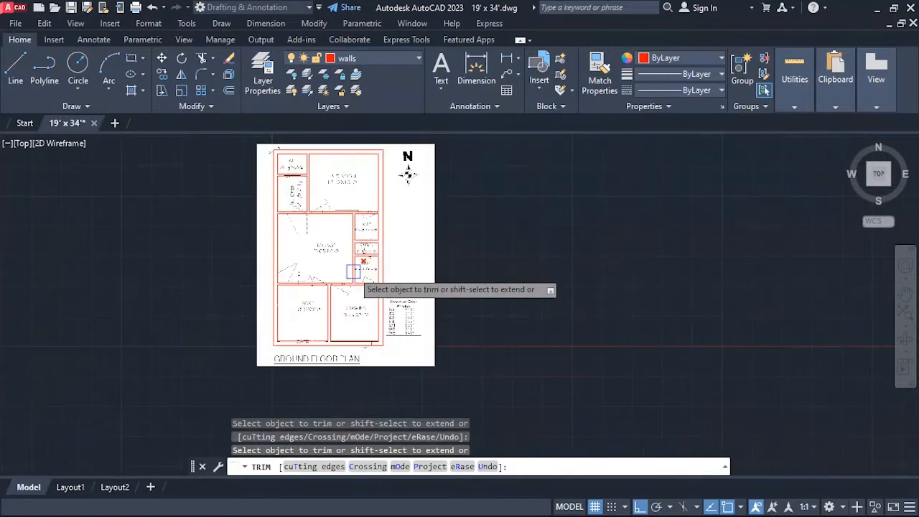
scroll(305, 249, up, 2)
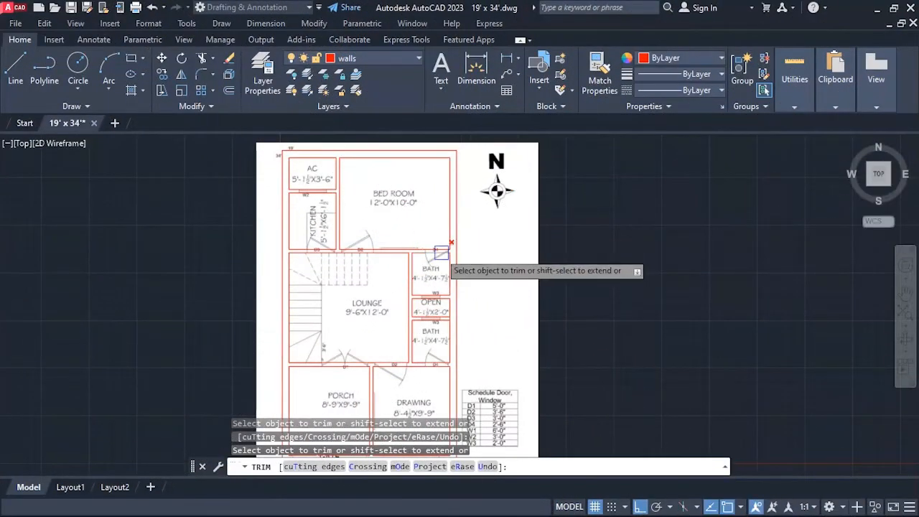
key(Escape)
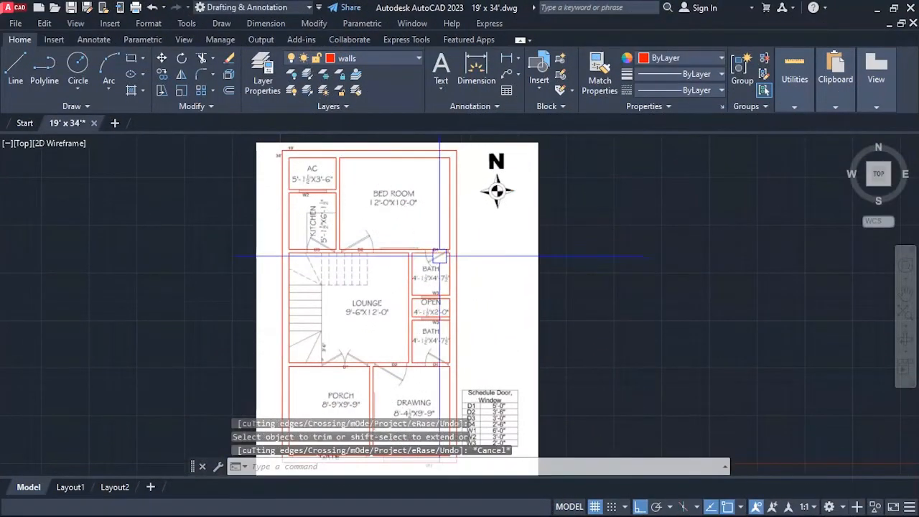
Measure the width of the W2 window between the AC space and the kitchen.
scroll(295, 188, up, 3)
scroll(301, 196, down, 3)
scroll(346, 249, up, 2)
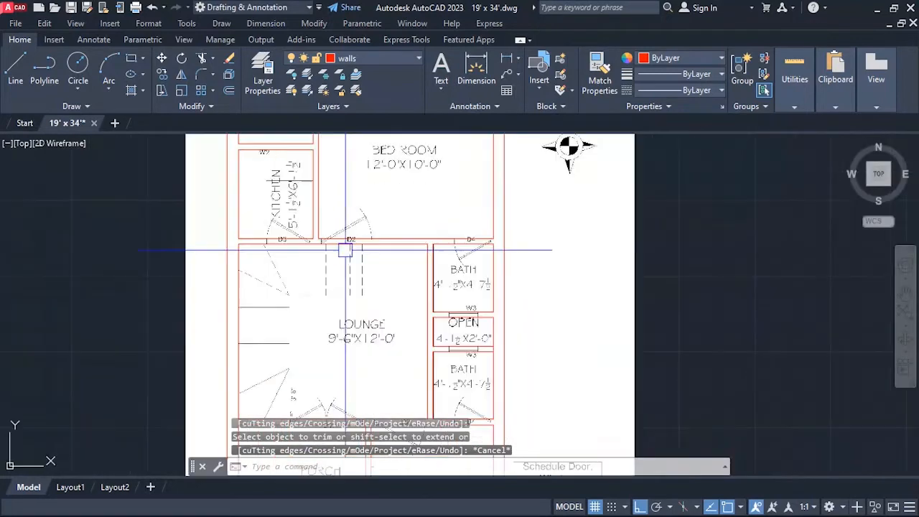
scroll(288, 237, up, 2)
scroll(328, 251, down, 5)
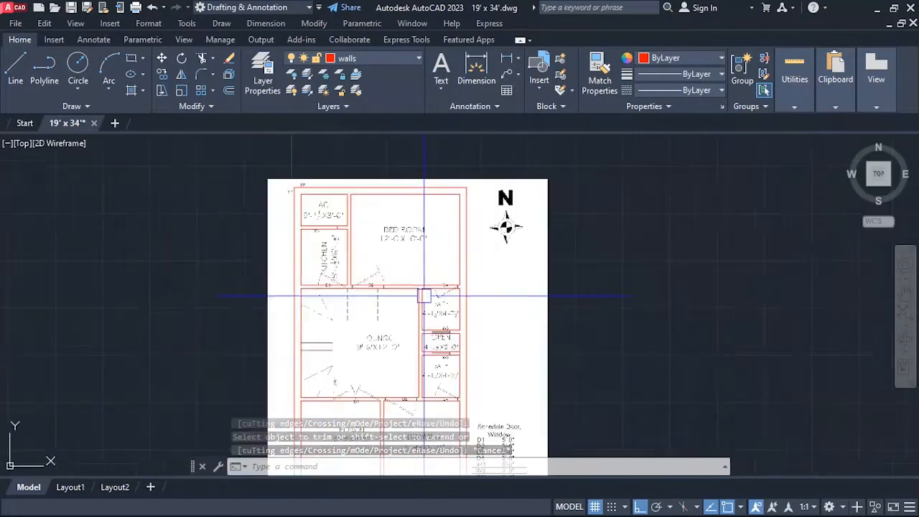
scroll(323, 287, up, 4)
scroll(355, 308, down, 3)
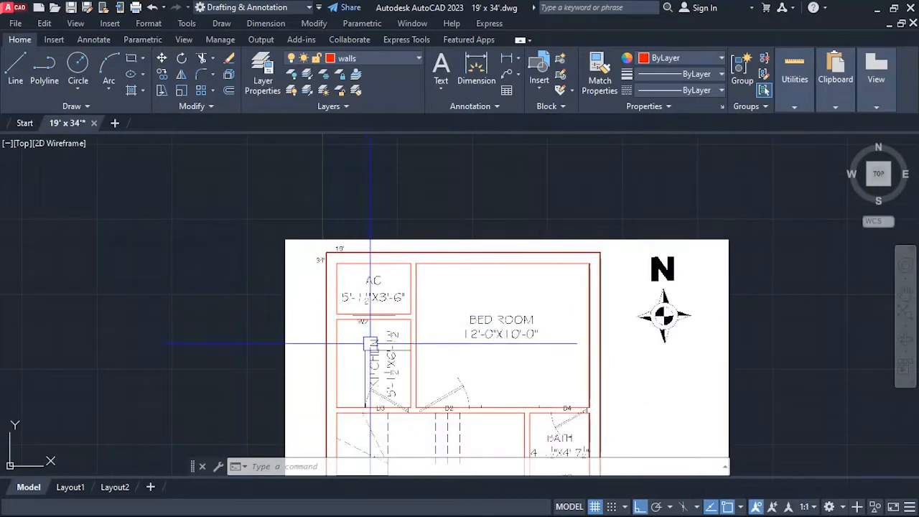
scroll(362, 344, up, 3)
scroll(328, 289, up, 2)
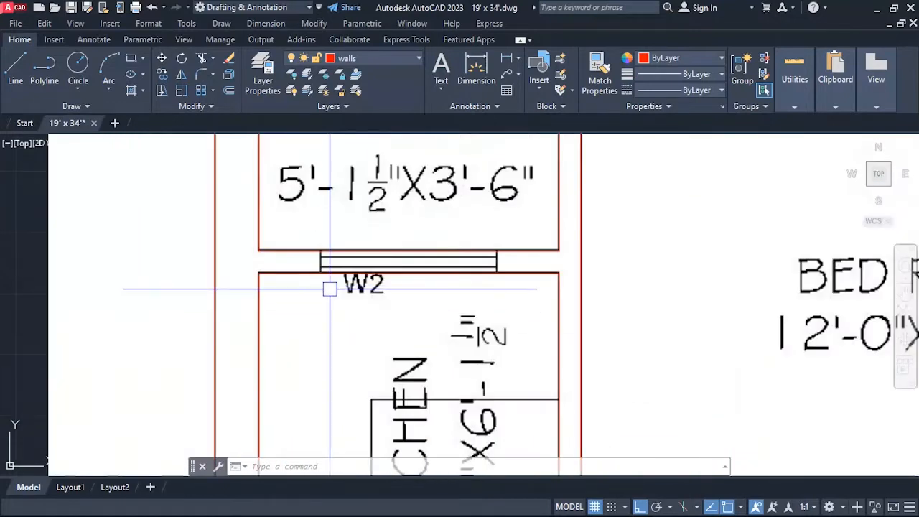
text(i)
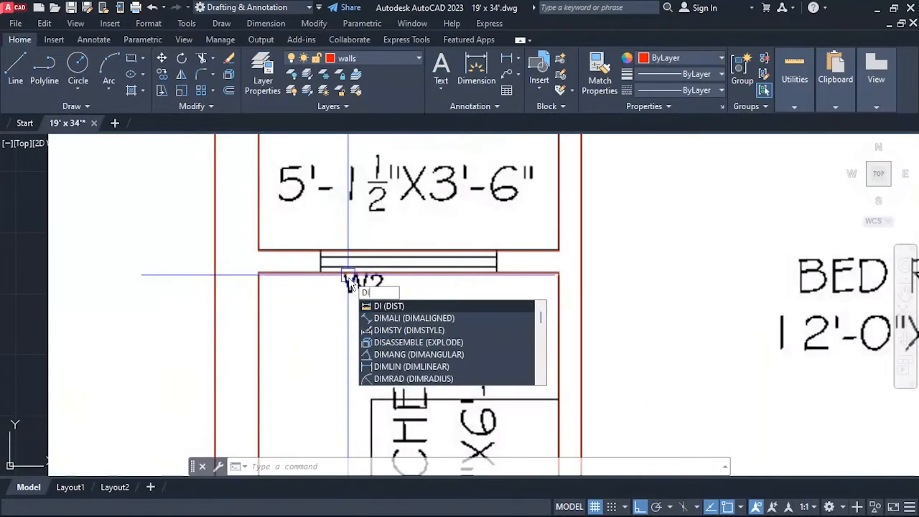
key(Return)
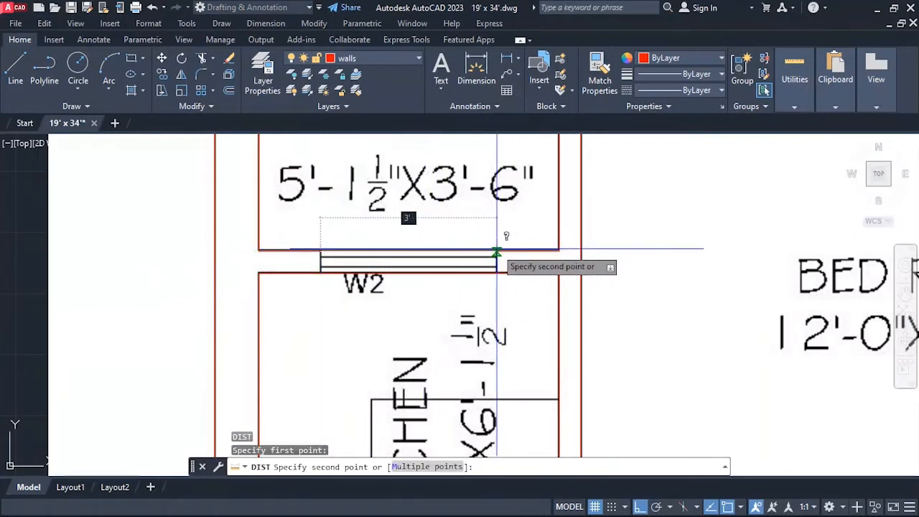
key(Escape)
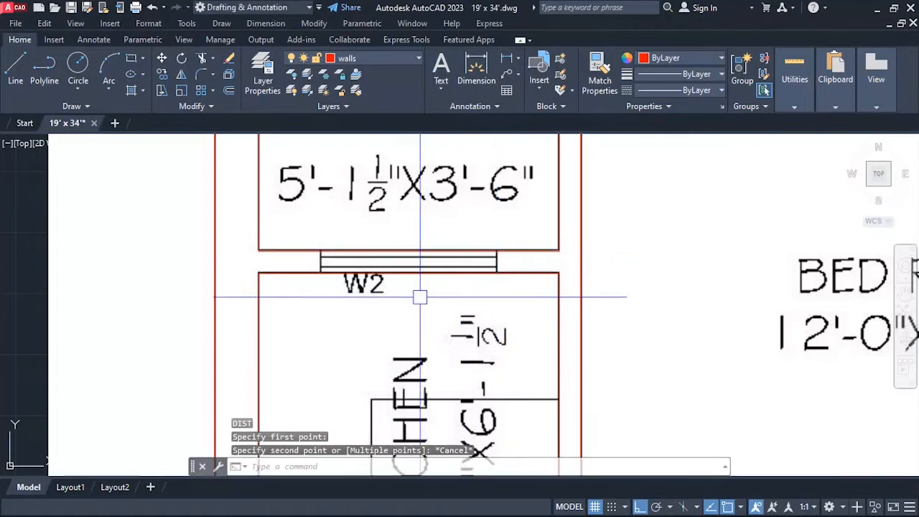
Draw a line across the wall at the middle of the W2 window, between its upper and lower wall lines.
text(l)
key(Return)
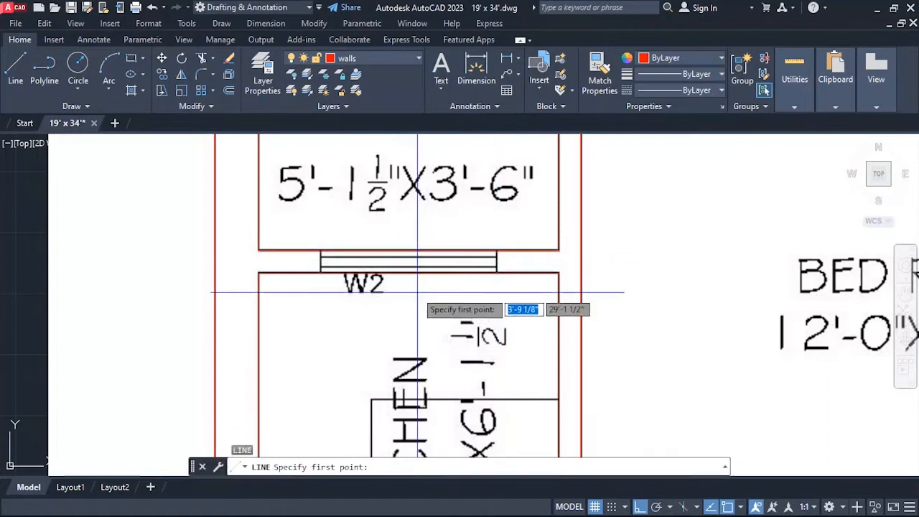
click(408, 250)
click(410, 273)
key(Return)
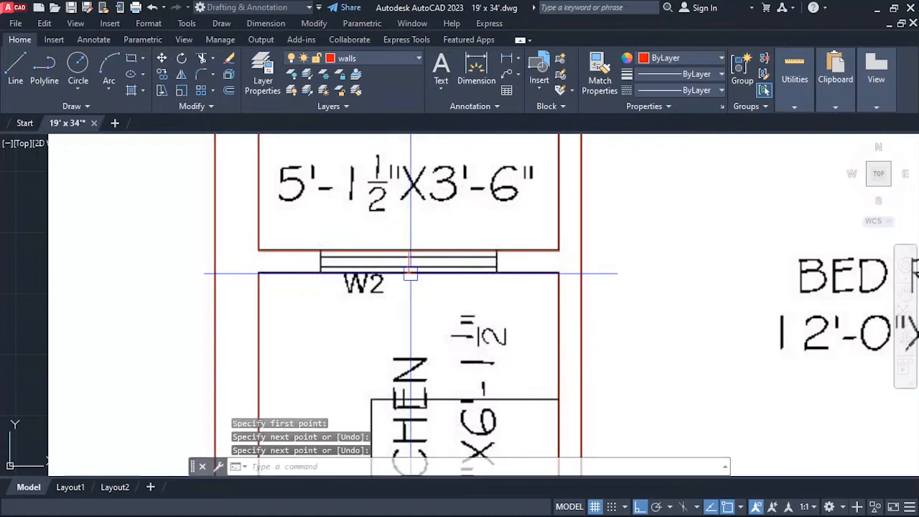
Offset the line at the middle of the W2 window by 1.5' to both its east and west sides.
text(o)
key(Return)
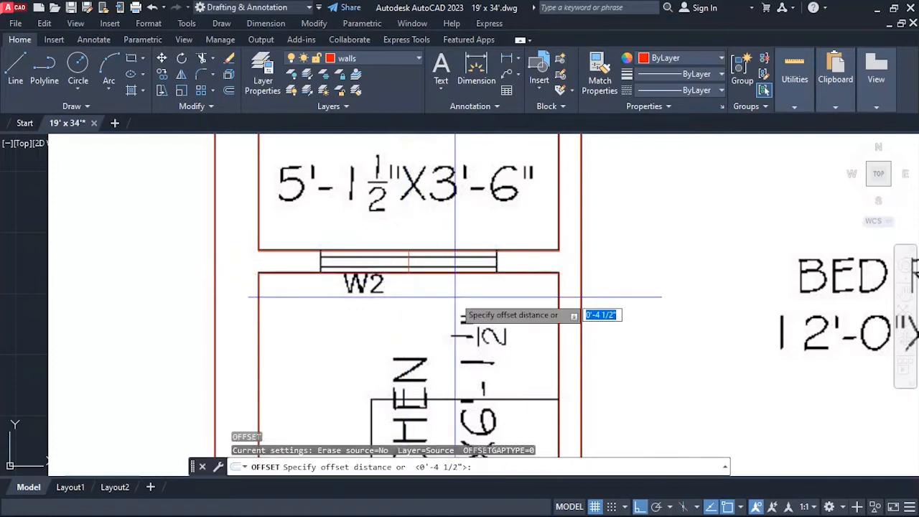
key(Return)
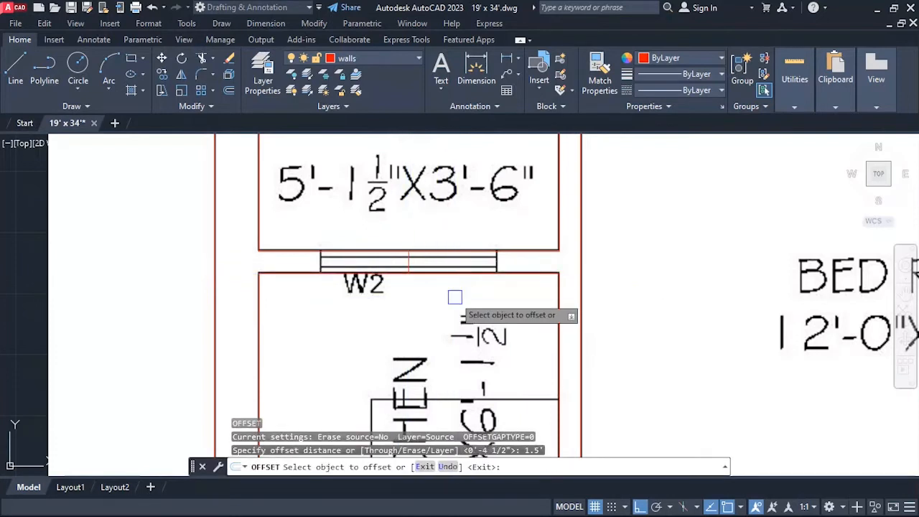
click(409, 263)
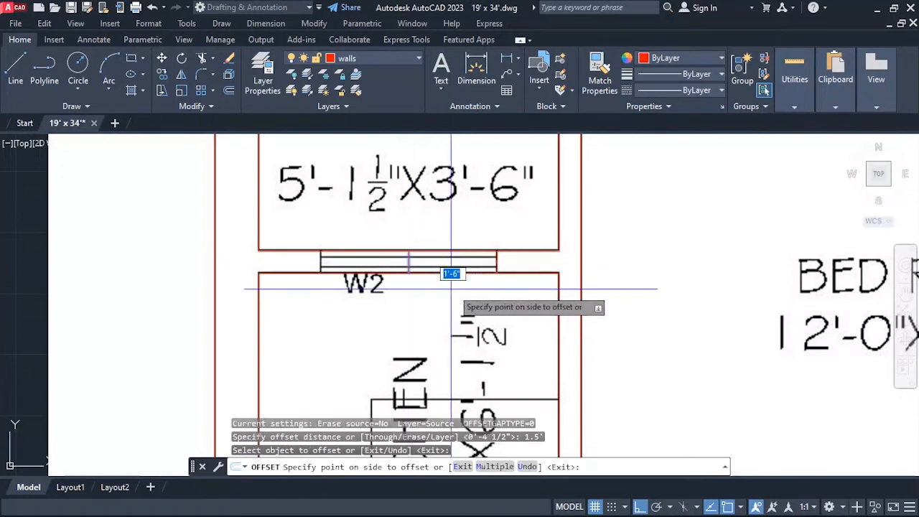
click(447, 271)
click(407, 263)
click(344, 303)
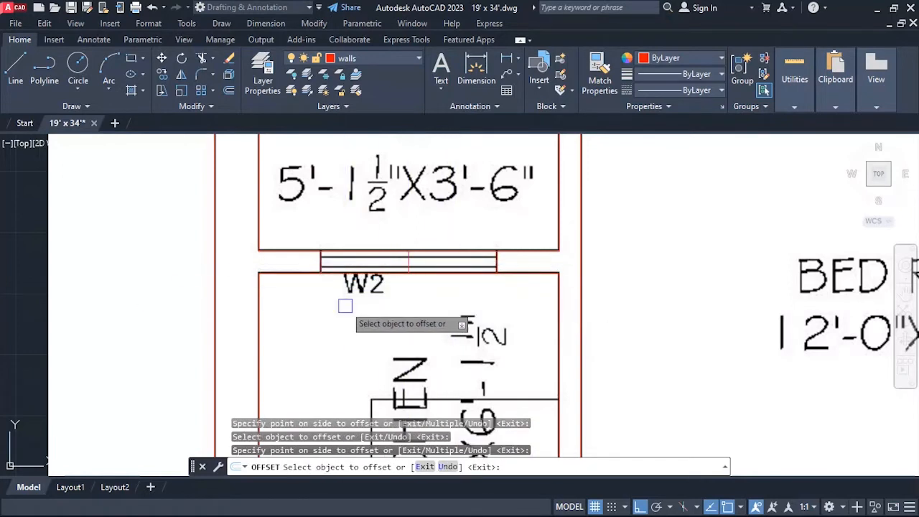
key(Escape)
Erase the middle line across the wall in the W2 window.
text(e)
key(Return)
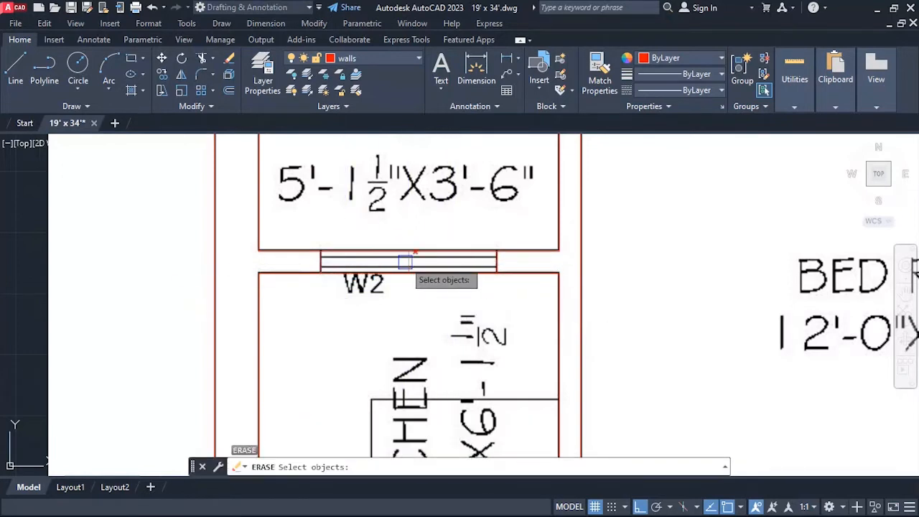
click(406, 262)
Trim the upper and lower wall lines between the two edges of the W2 window to leave an opening.
text(tr)
key(Return)
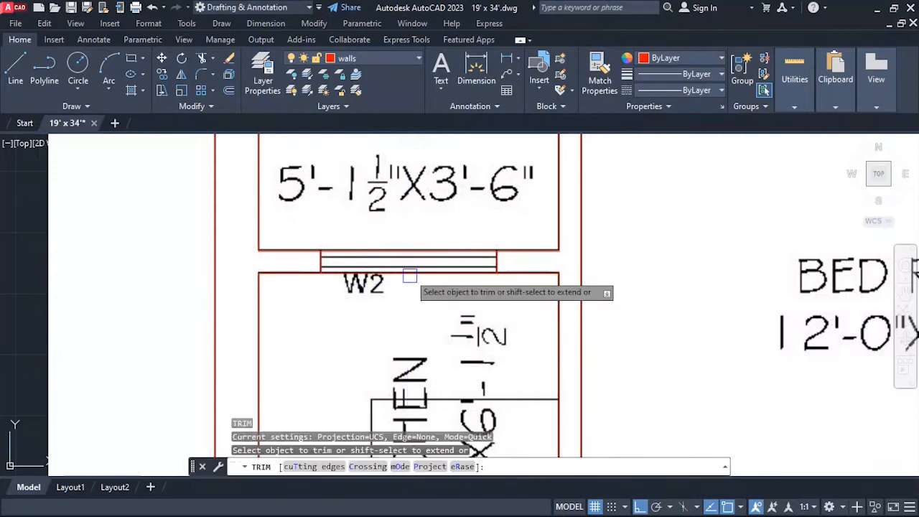
scroll(360, 245, down, 3)
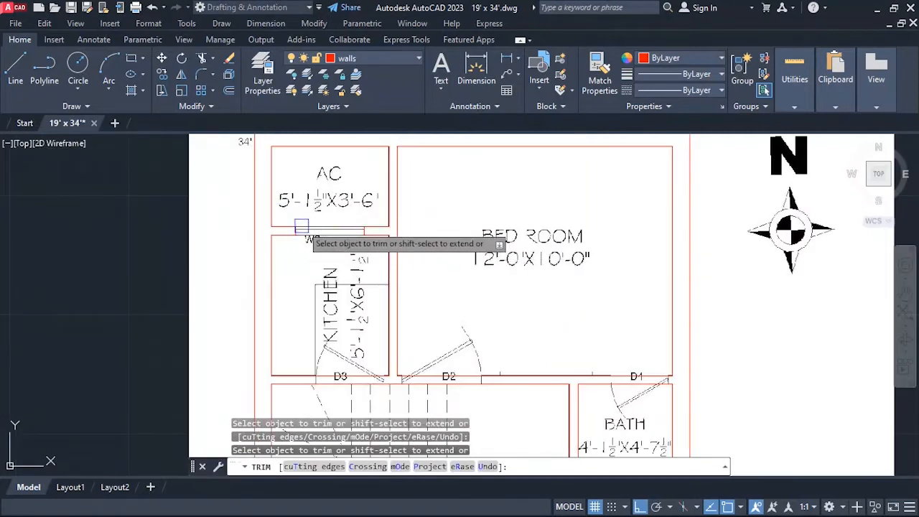
scroll(350, 229, down, 1)
scroll(338, 244, up, 3)
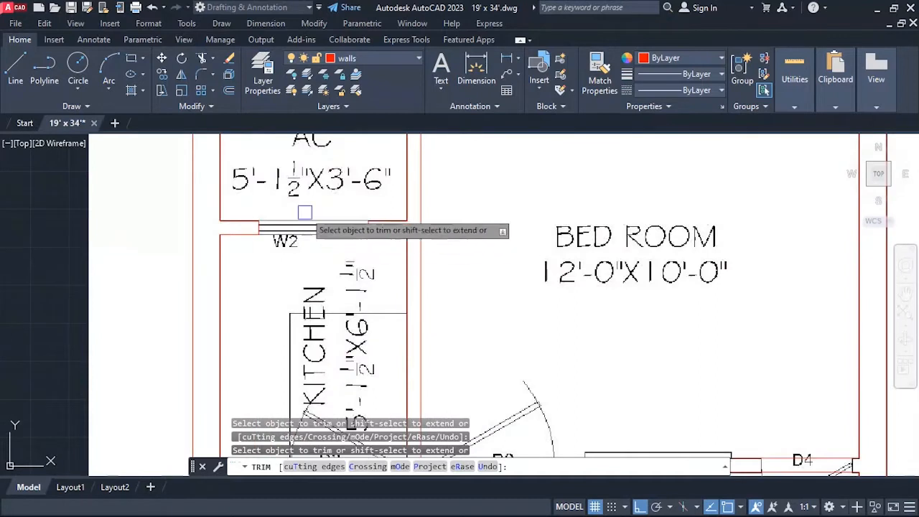
scroll(290, 231, up, 2)
scroll(291, 231, down, 5)
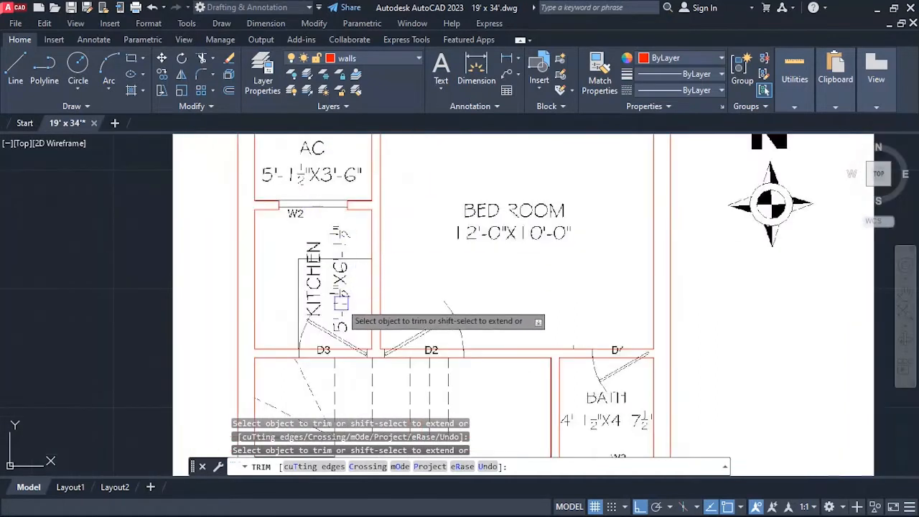
scroll(332, 270, up, 2)
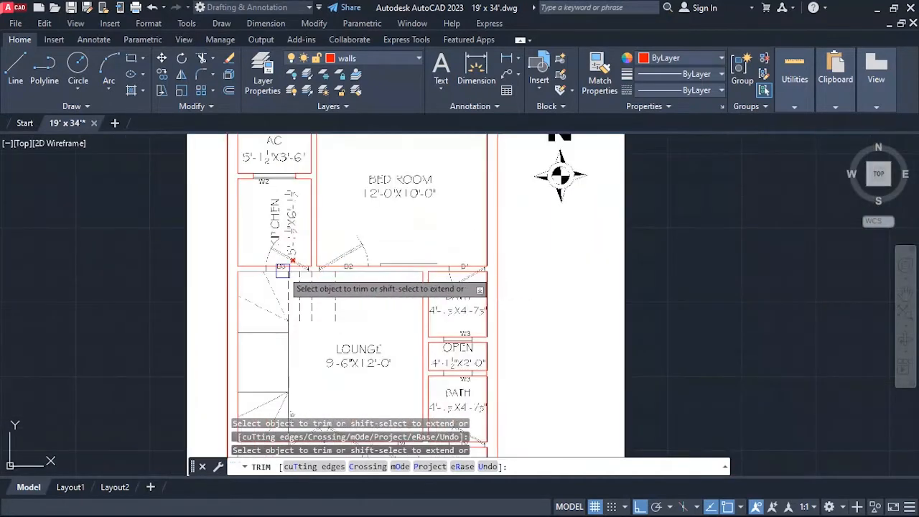
scroll(324, 263, up, 5)
key(Escape)
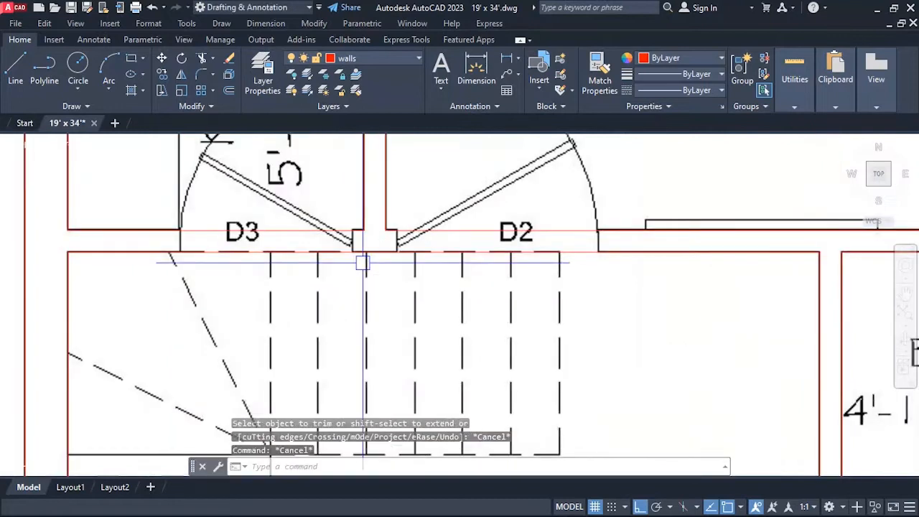
Draw two lines across the wall between doors D3 and D2, continuing both faces of the kitchen-bedroom partition to the lower wall line.
text(l)
key(Return)
click(364, 231)
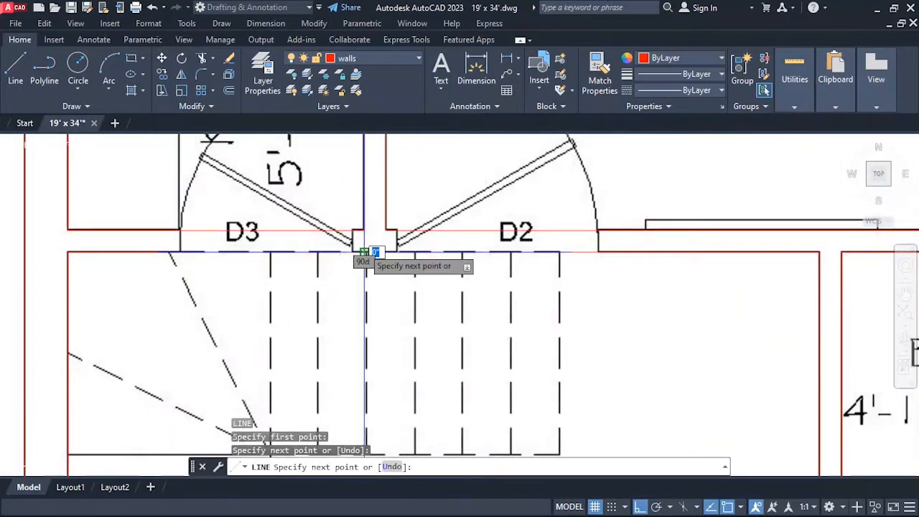
click(364, 252)
key(Return)
scroll(325, 232, up, 4)
key(Return)
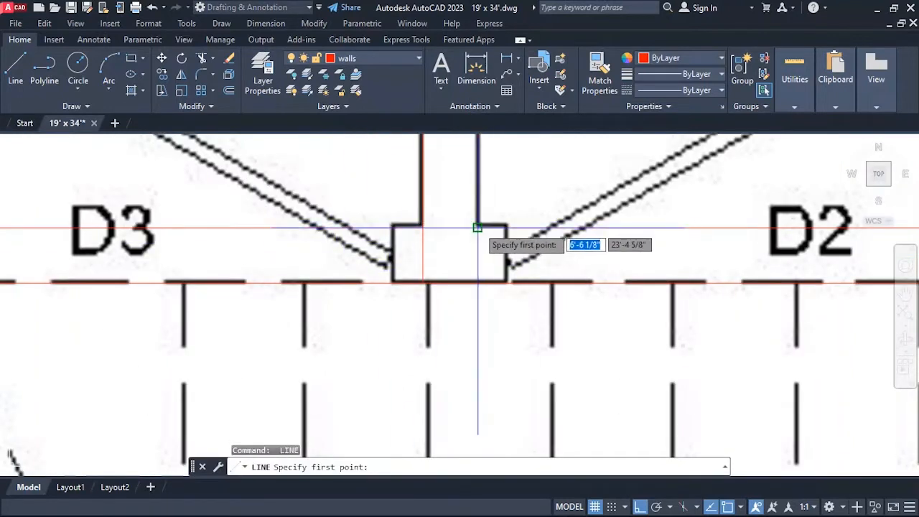
click(477, 228)
click(477, 283)
key(Return)
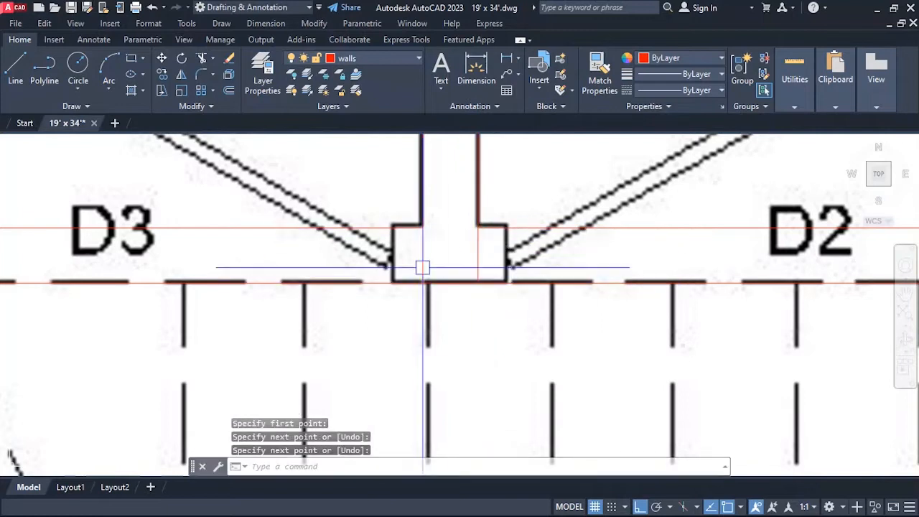
Move the short line nearest door D3 4.5" west, toward the door.
text(m)
key(Return)
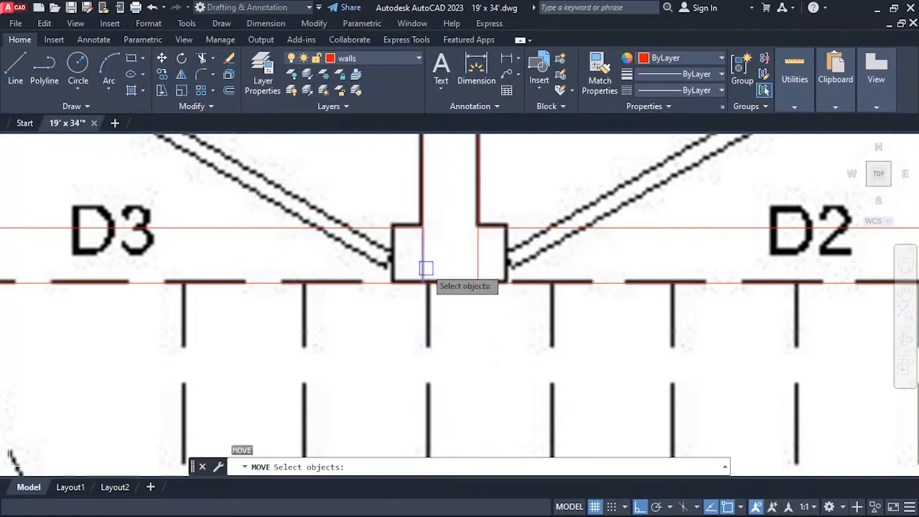
key(Return)
click(451, 306)
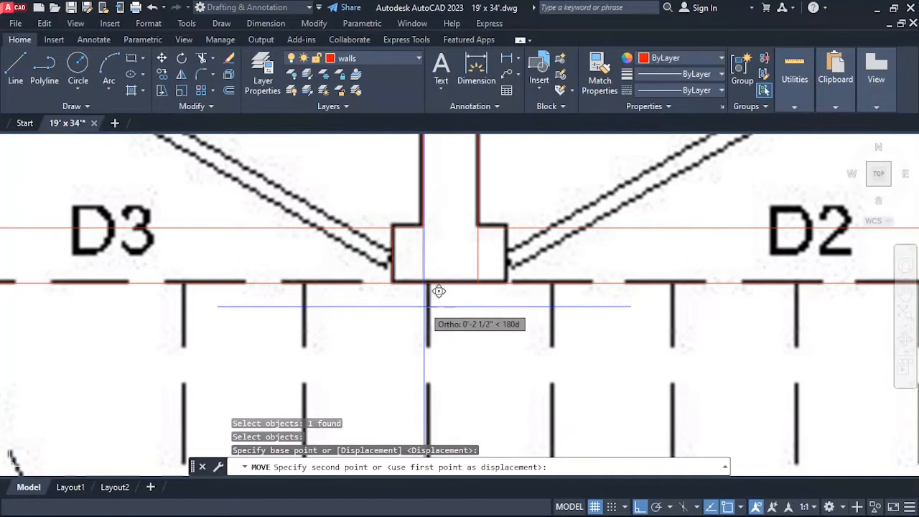
text(4.5)
key(Return)
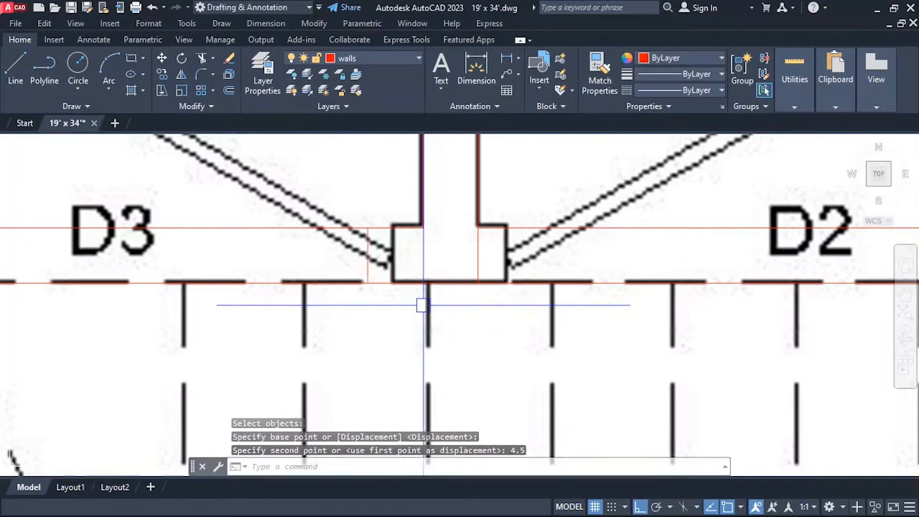
scroll(402, 287, down, 3)
scroll(394, 263, up, 3)
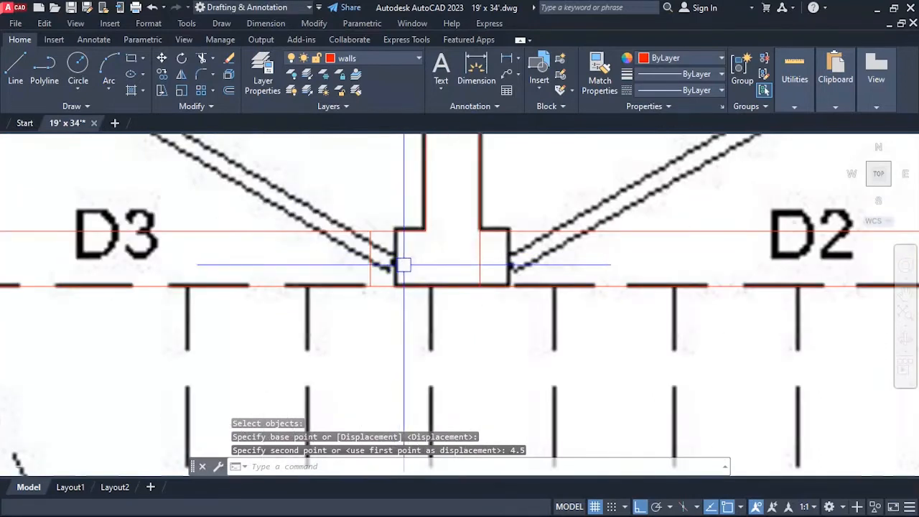
text(e)
key(Return)
click(389, 263)
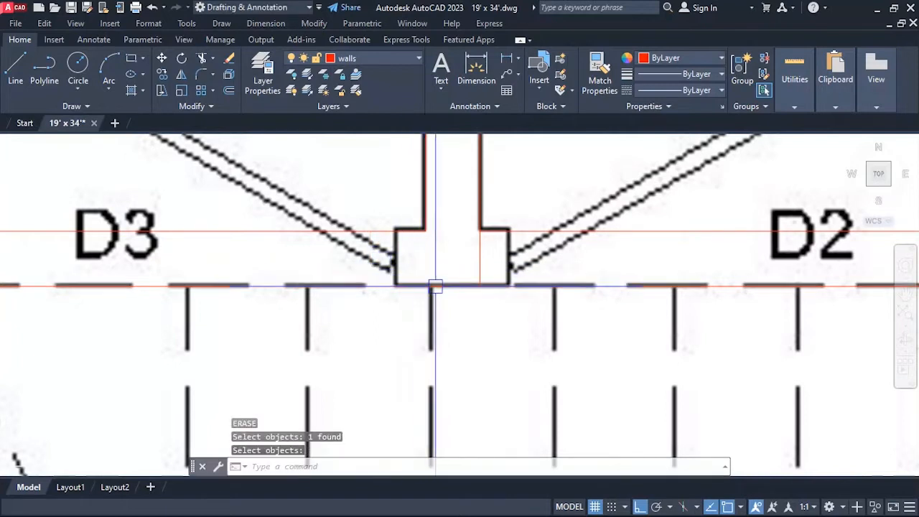
key(Return)
text(o)
key(Return)
key(Escape)
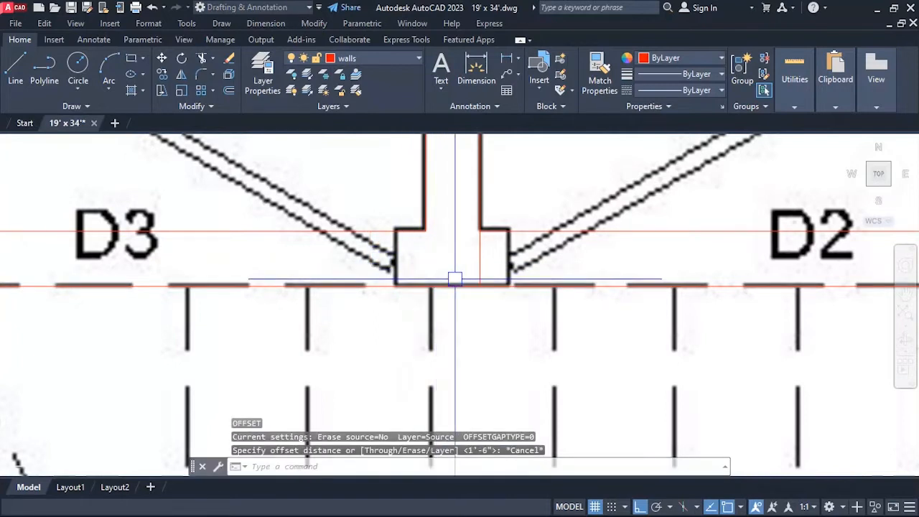
key(ctrl+z)
key(ctrl+z)
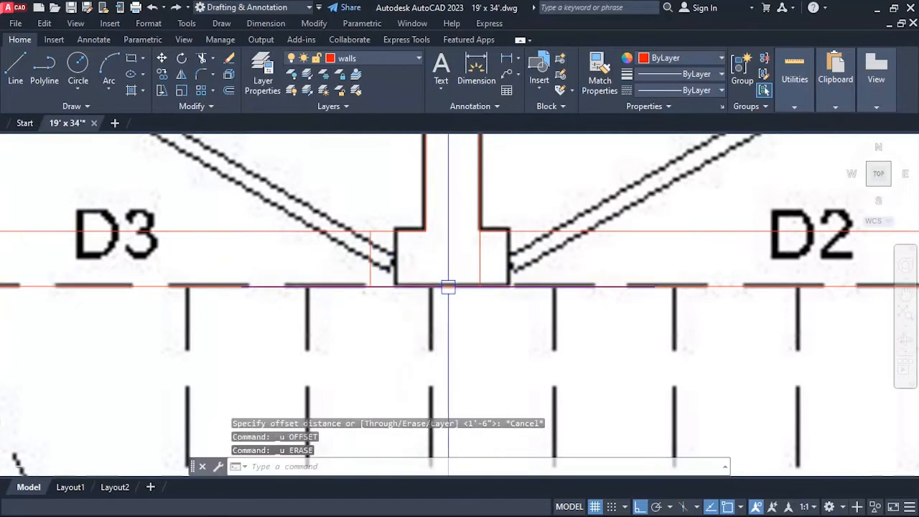
Move the short line beside door D3 2.25" back east, onto the wall end in the image.
text(m)
key(Return)
click(373, 260)
key(Return)
click(336, 313)
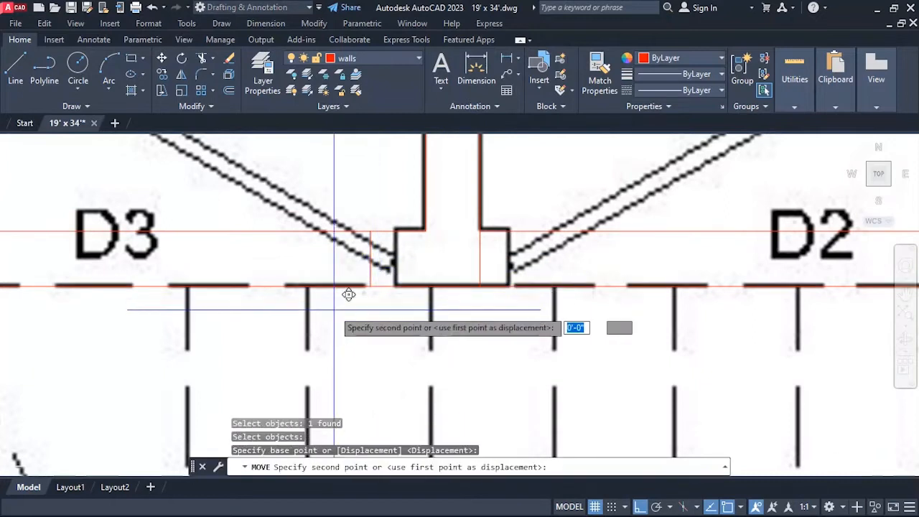
text(2.25)
key(Return)
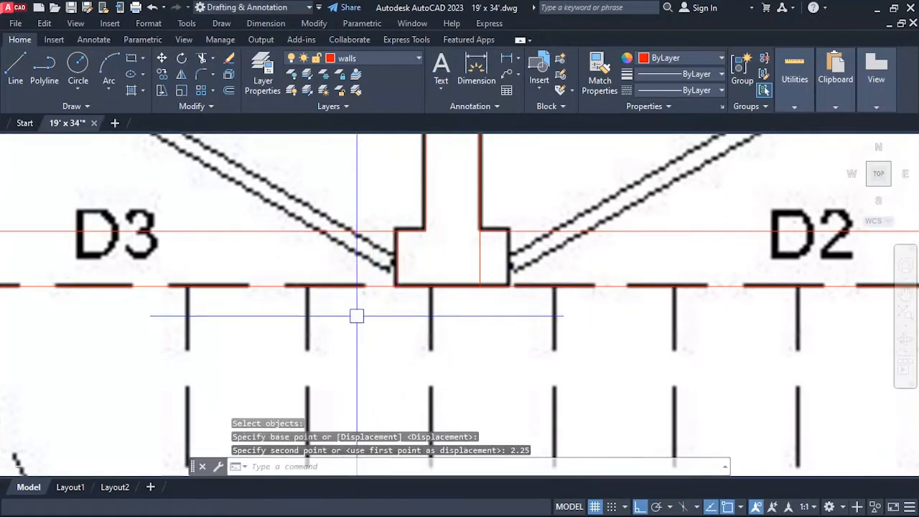
Move the short line nearest door D2 2.25" east, onto the wall end in the image.
key(Return)
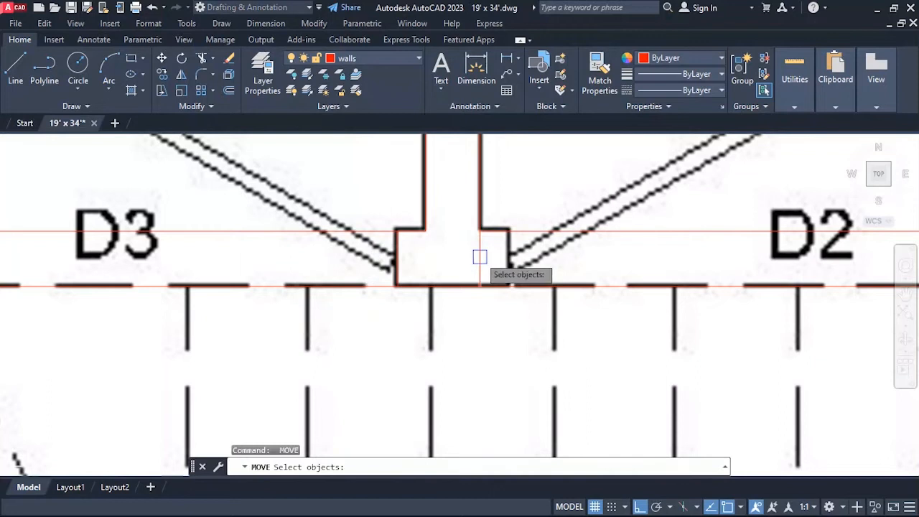
click(480, 256)
key(Return)
click(488, 313)
text(2)
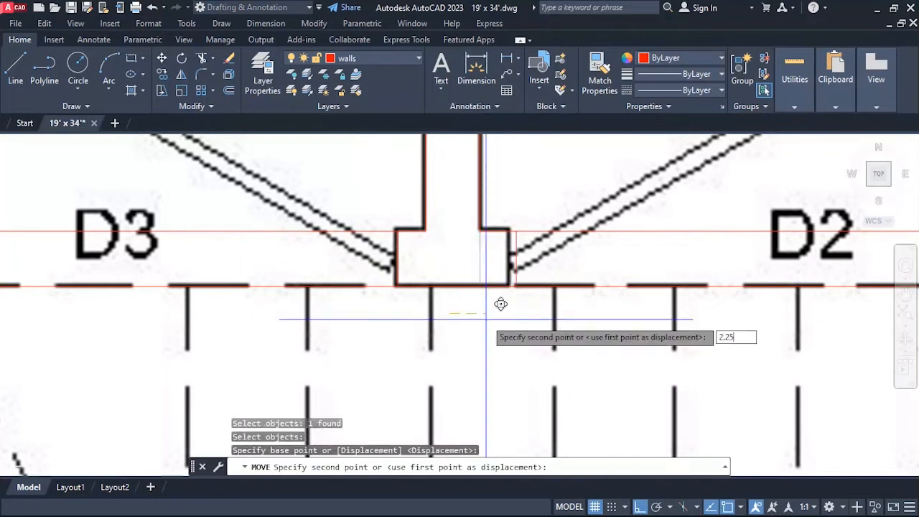
text(.25)
key(Return)
key(Escape)
key(Escape)
Measure the width of the wall piece between doors D3 and D2.
text(d)
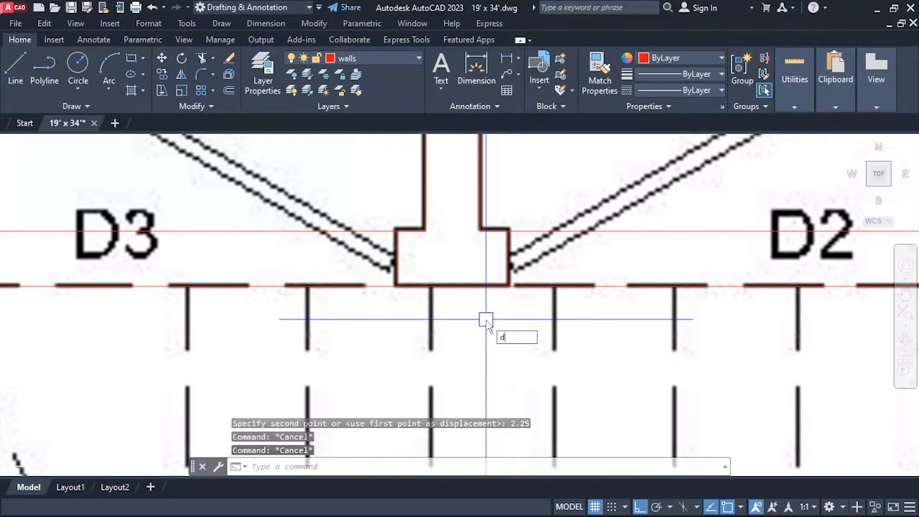
text(ist)
key(Return)
click(396, 285)
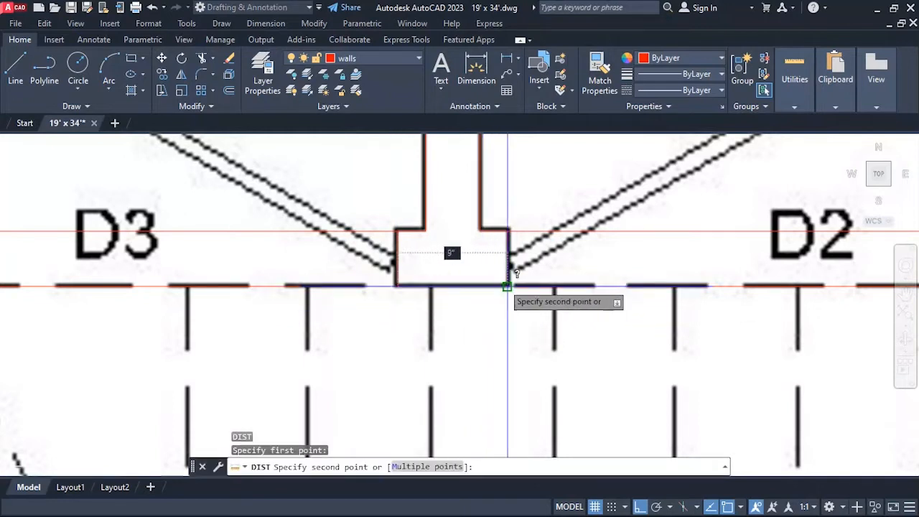
key(Escape)
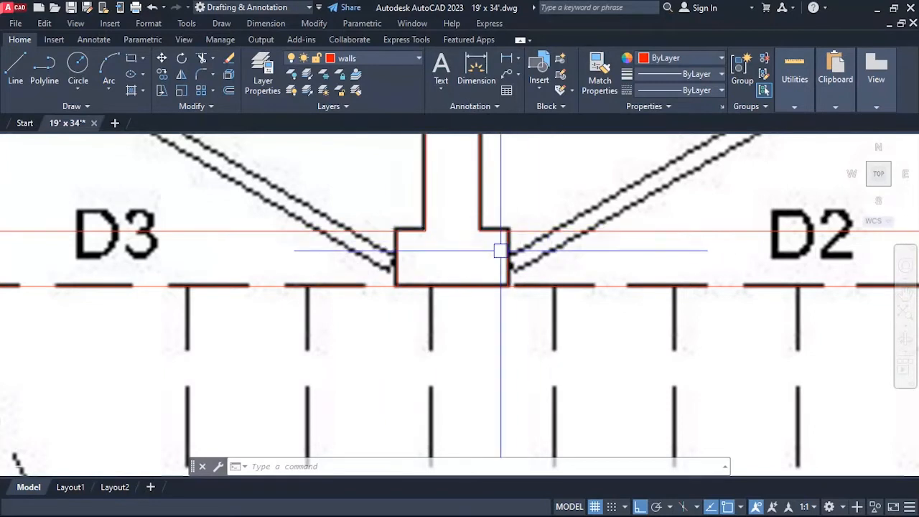
Measure the width of the D3 door opening, from the wall piece beside D2 to the opposite wall end.
scroll(500, 251, down, 4)
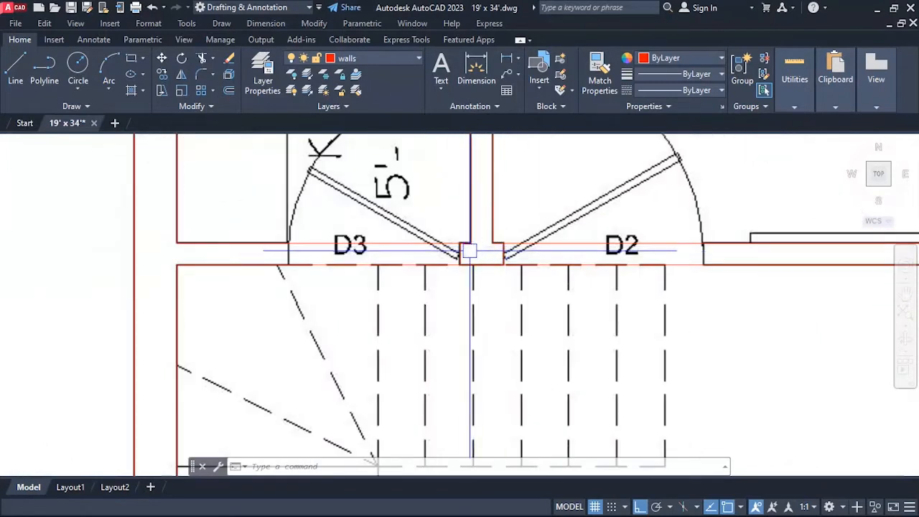
scroll(464, 253, up, 2)
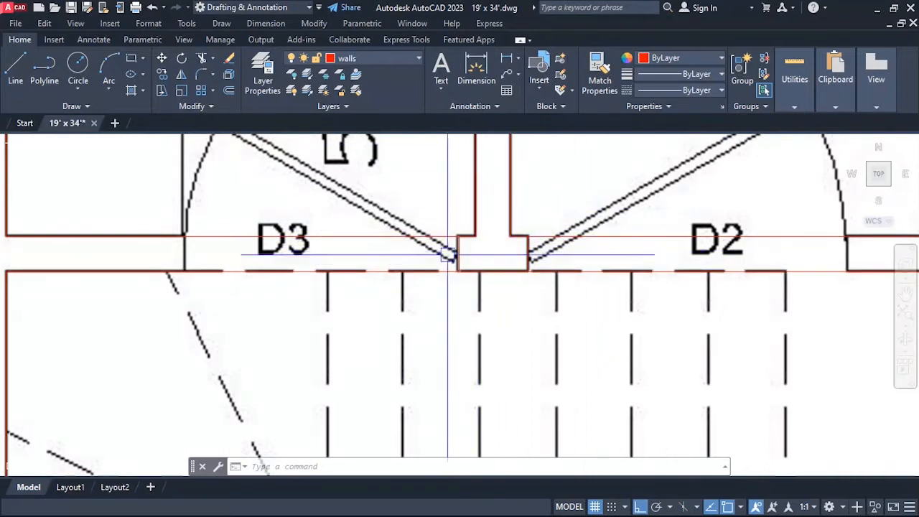
scroll(453, 257, down, 2)
scroll(388, 260, up, 2)
text(d)
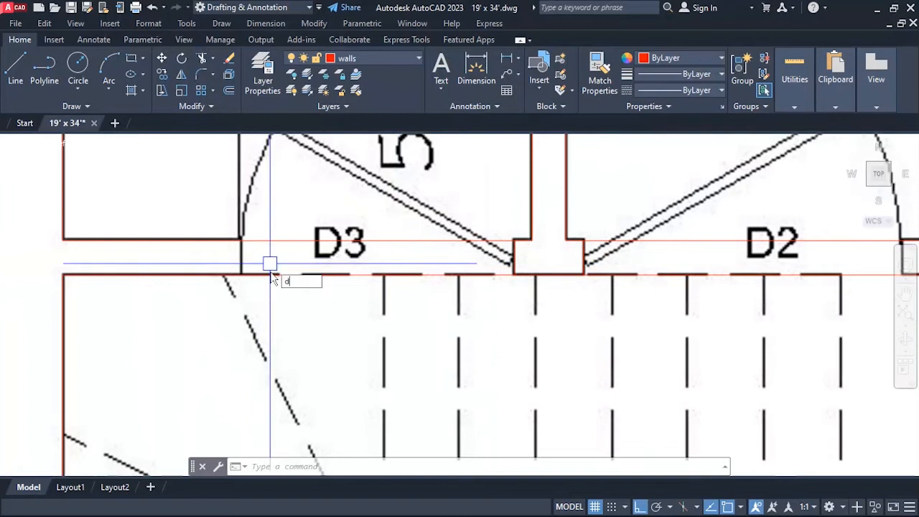
text(i)
key(Return)
click(513, 240)
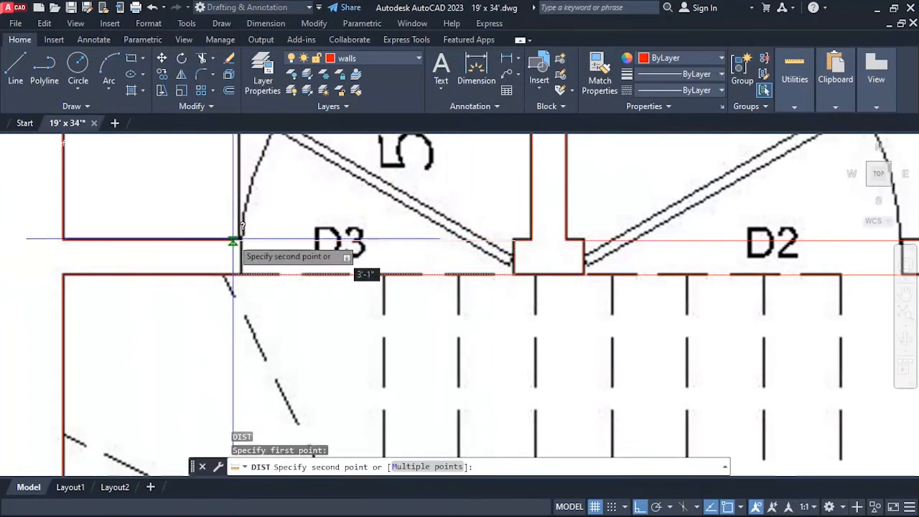
key(Escape)
scroll(383, 304, down, 1)
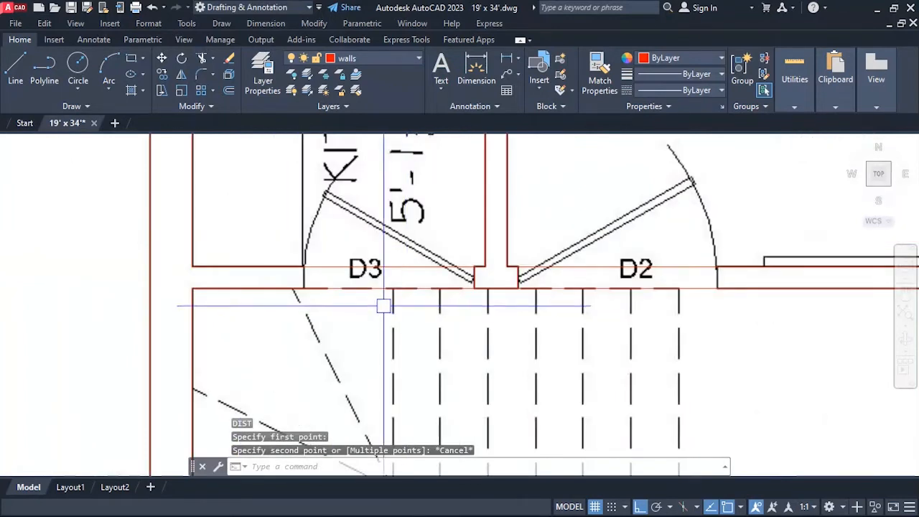
scroll(302, 280, up, 3)
text(d)
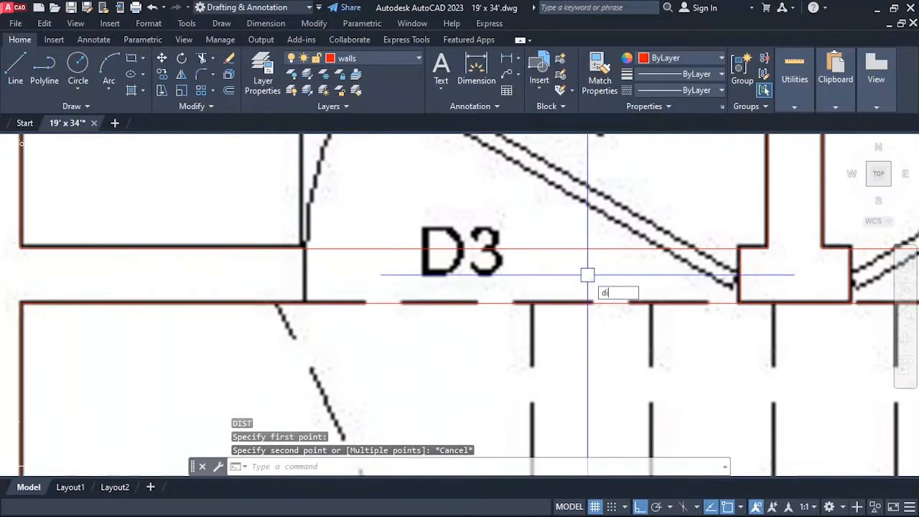
text(i)
key(Return)
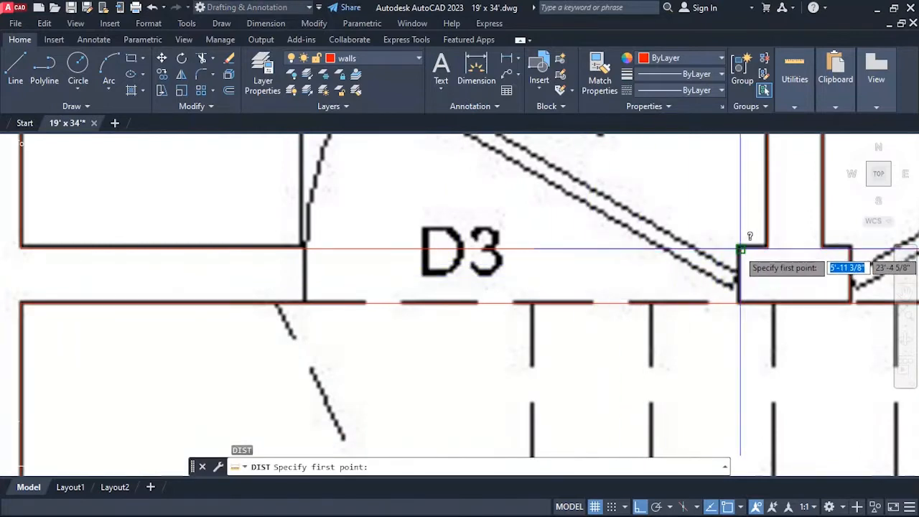
click(740, 249)
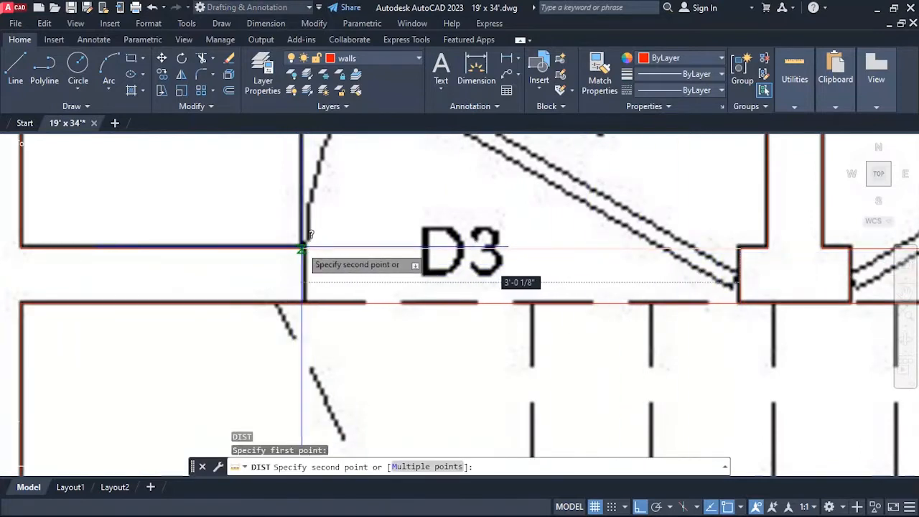
key(Escape)
Offset the short wall-end line beside door D3 by 3' to the west, marking the opening's other side.
scroll(312, 302, down, 2)
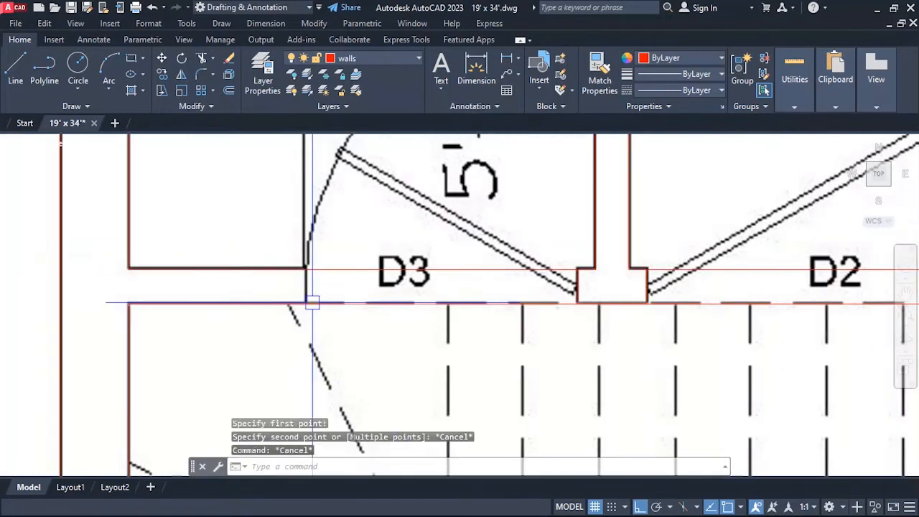
text(o)
key(Return)
text(3')
key(Return)
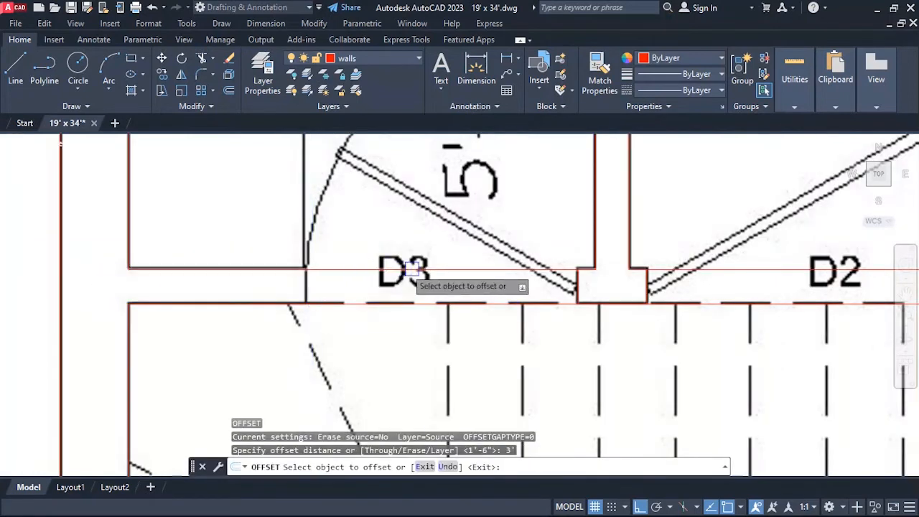
click(568, 282)
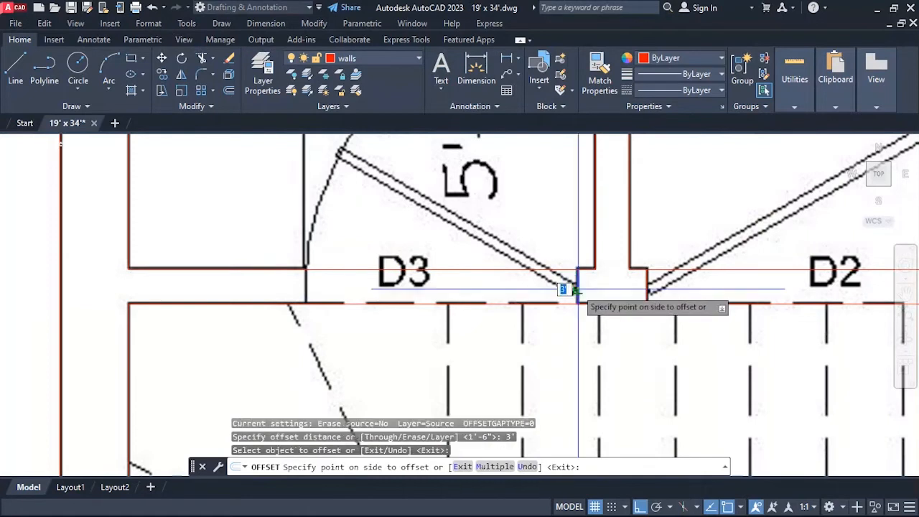
click(288, 309)
scroll(156, 271, down, 4)
scroll(364, 289, up, 4)
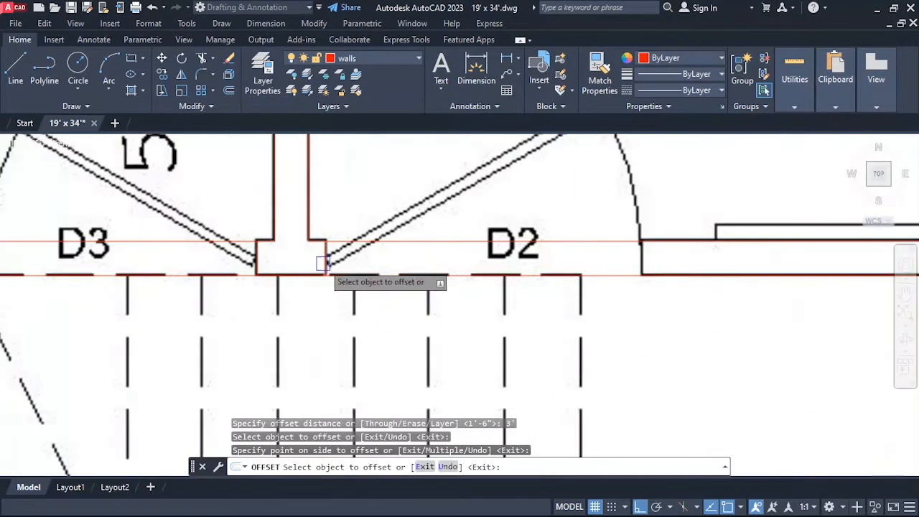
scroll(406, 267, down, 4)
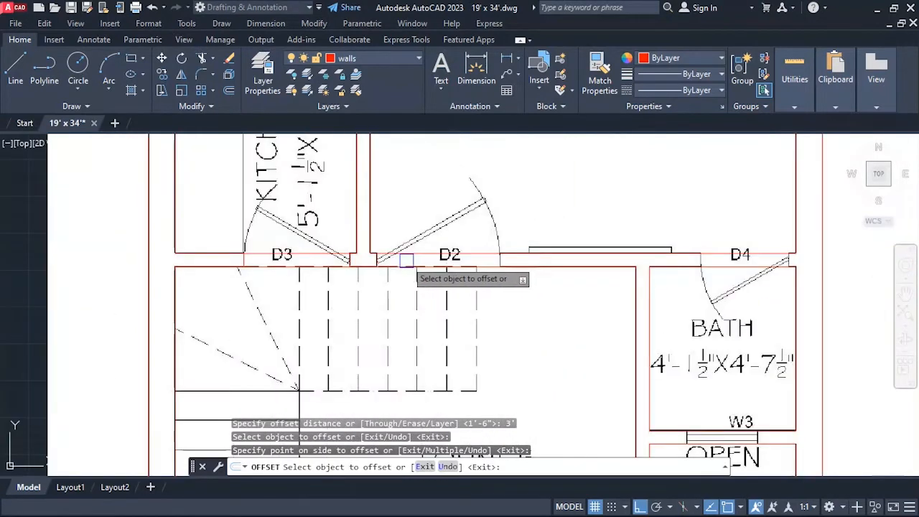
scroll(316, 267, up, 4)
key(Escape)
Trim the two wall lines crossing the D3 door opening.
text(tr)
key(Return)
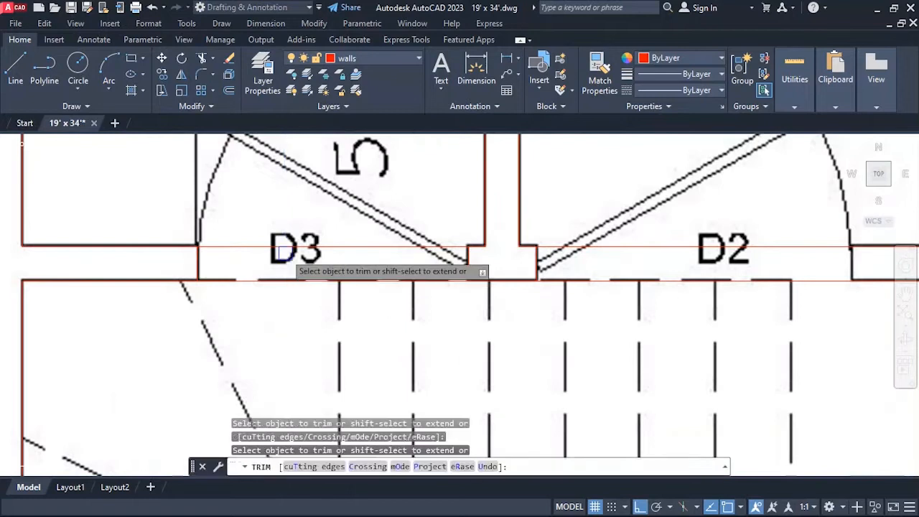
scroll(286, 278, down, 2)
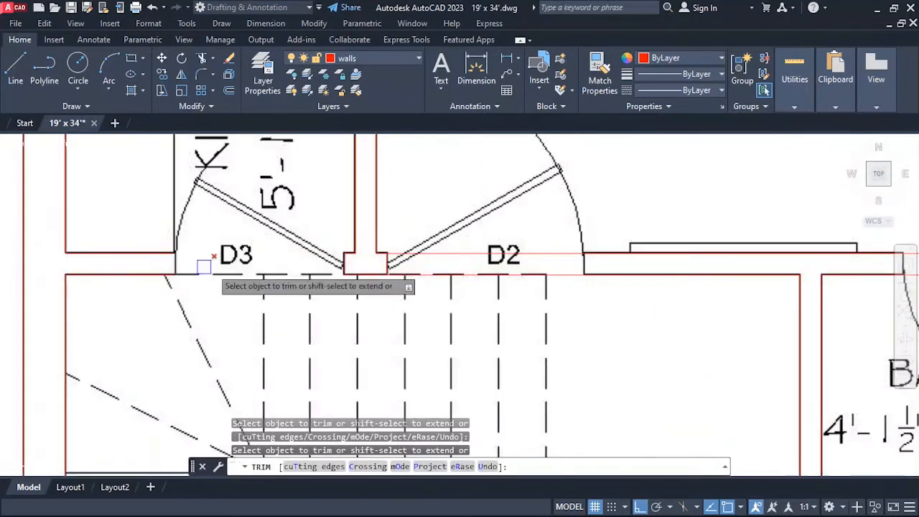
scroll(410, 264, up, 2)
scroll(367, 282, down, 2)
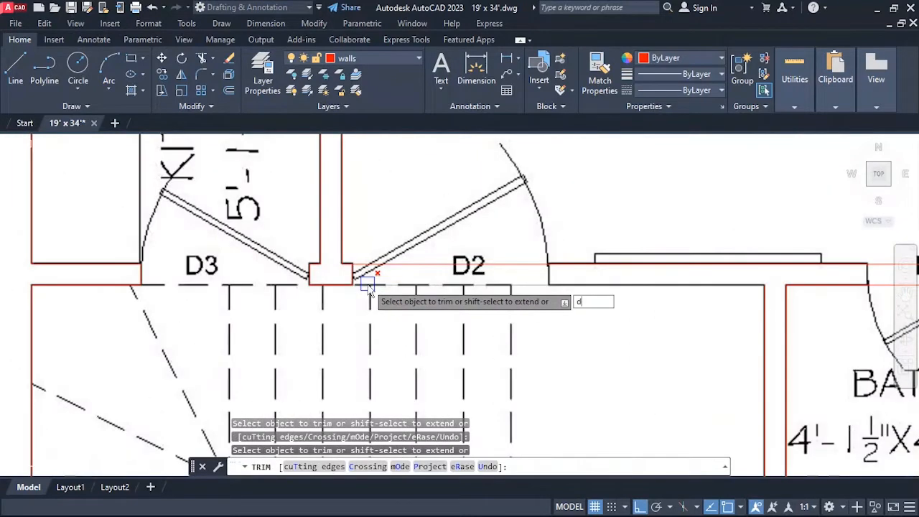
key(Escape)
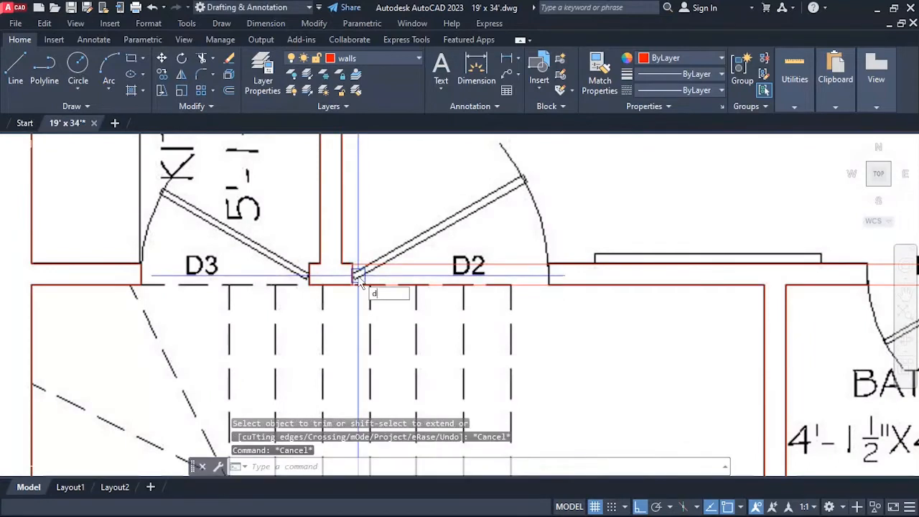
Measure the width of the D2 door opening between its two wall ends.
key(Return)
click(352, 264)
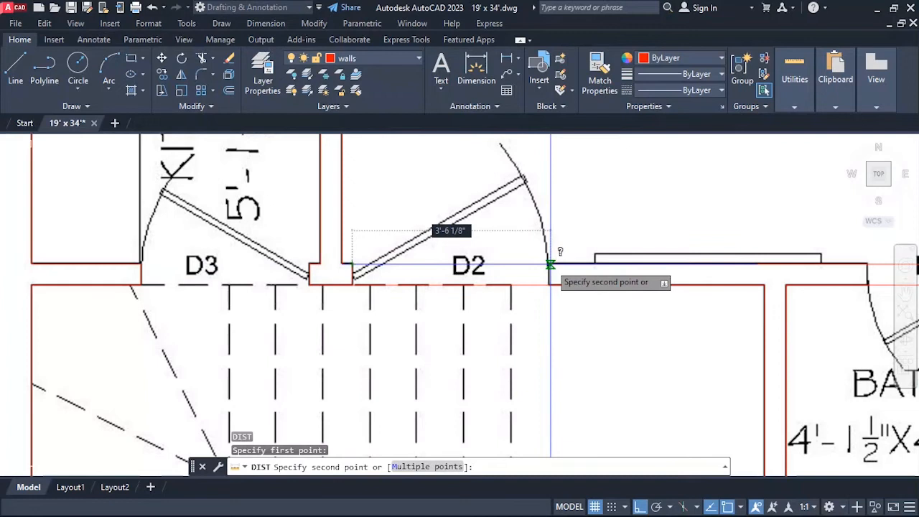
key(Escape)
Offset the short wall-end line beside door D2 by 3.5' to the east, marking the opening's other side.
text(o)
key(Return)
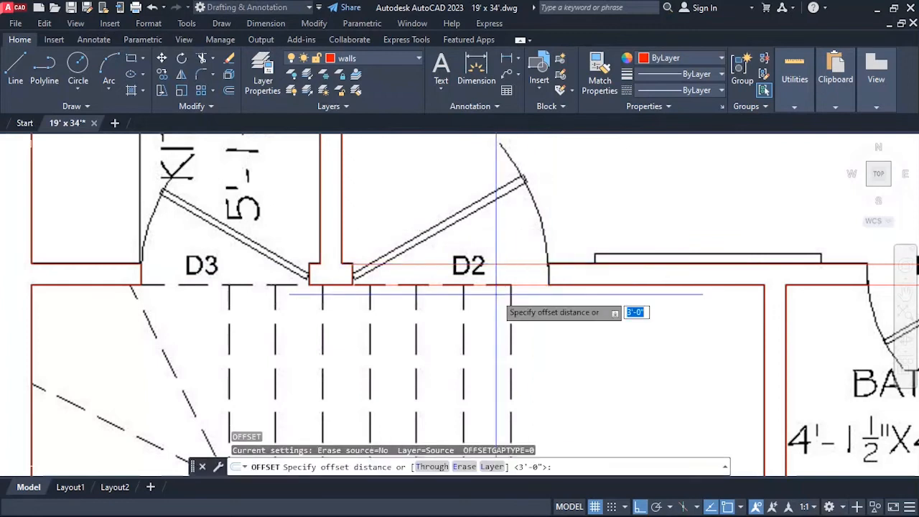
text(3.5')
key(Return)
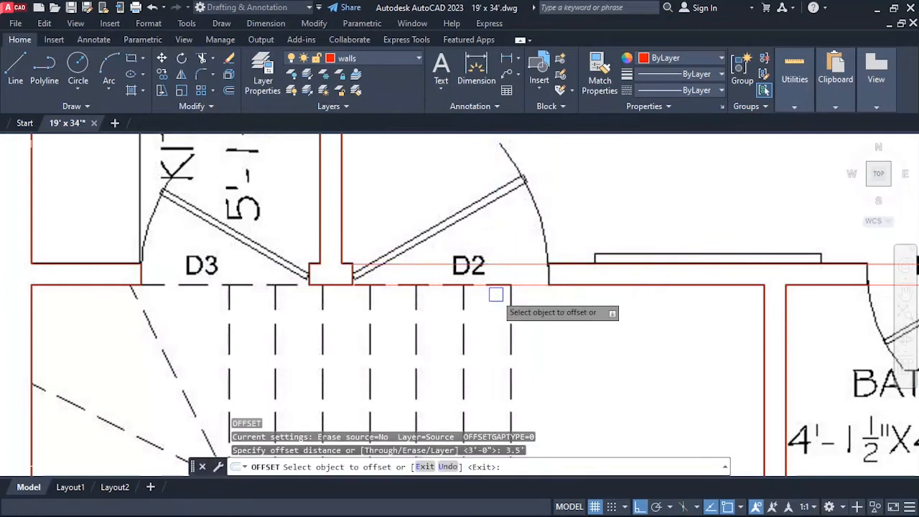
click(352, 273)
click(465, 298)
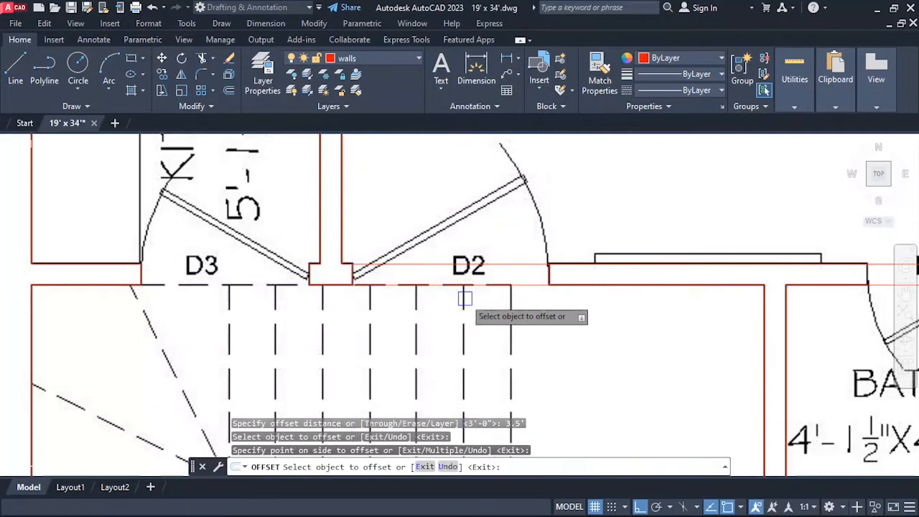
key(Return)
Trim the two wall lines crossing the D2 door opening.
text(tr)
key(Return)
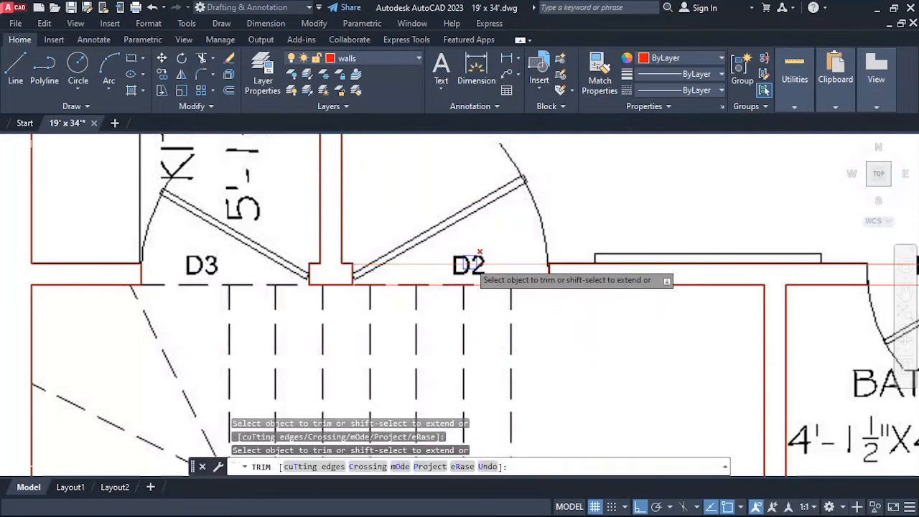
scroll(452, 284, down, 8)
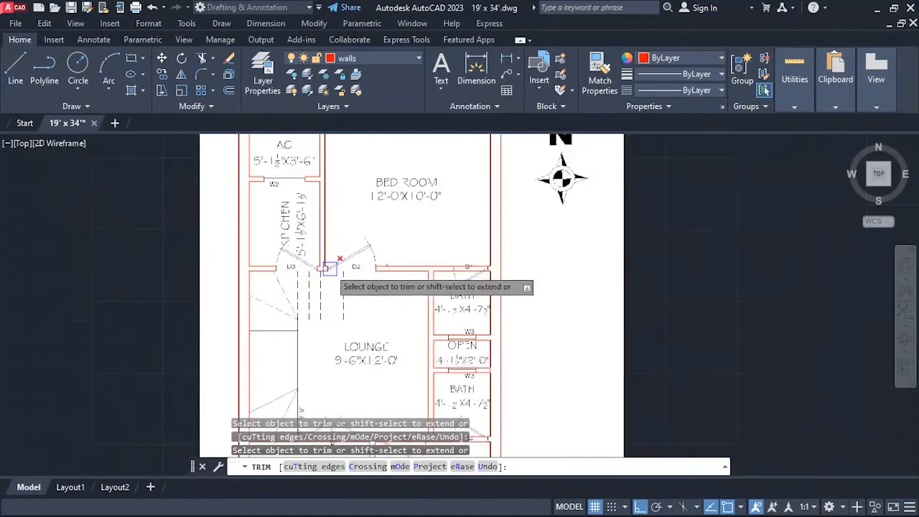
scroll(410, 281, up, 8)
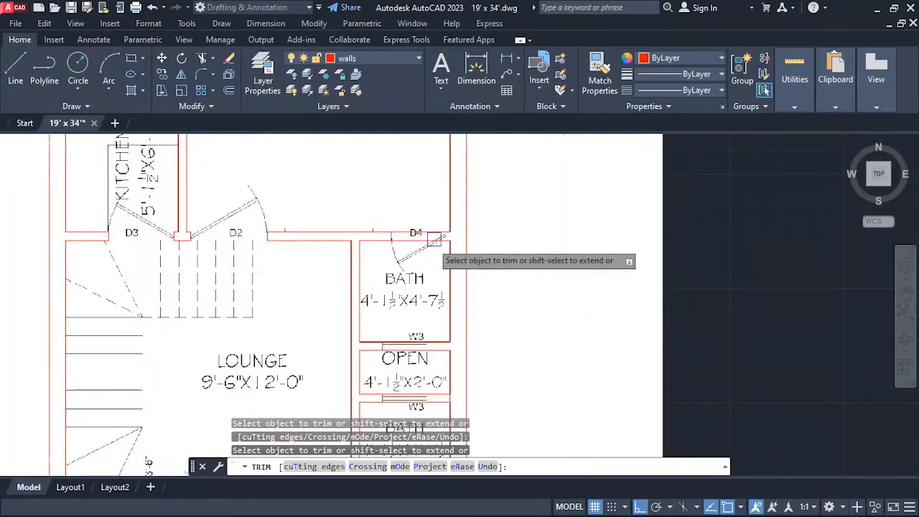
scroll(351, 252, up, 1)
key(Escape)
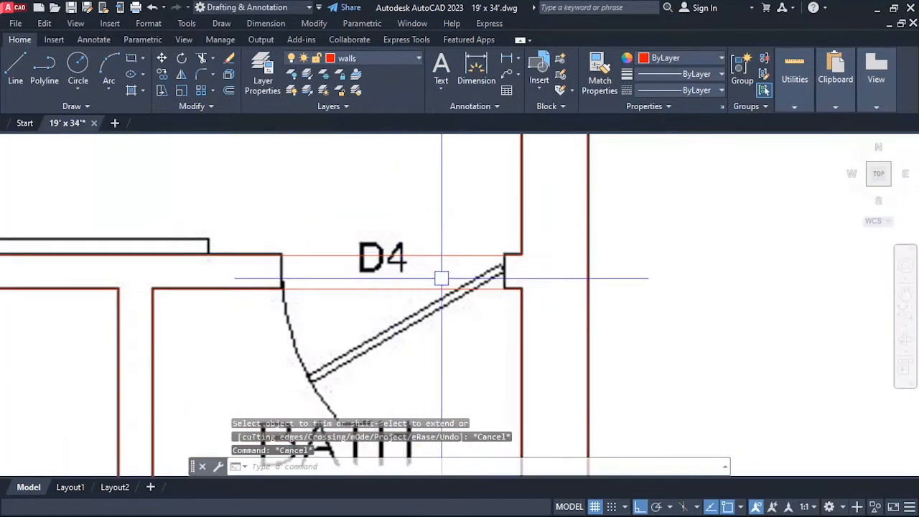
Draw a short vertical line across the wall thickness at the outer wall's inner face, east of door D4.
scroll(441, 277, down, 3)
scroll(488, 258, up, 4)
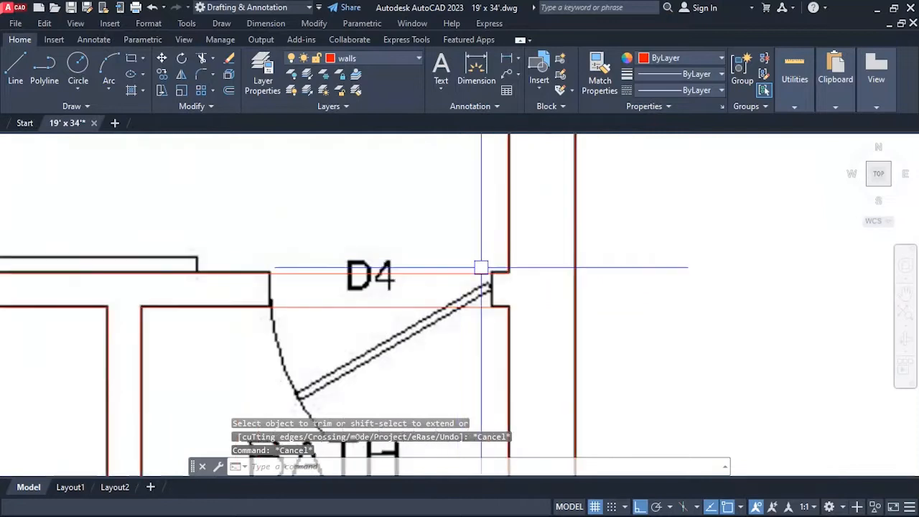
key(Escape)
key(Escape)
text(l)
key(Return)
click(508, 273)
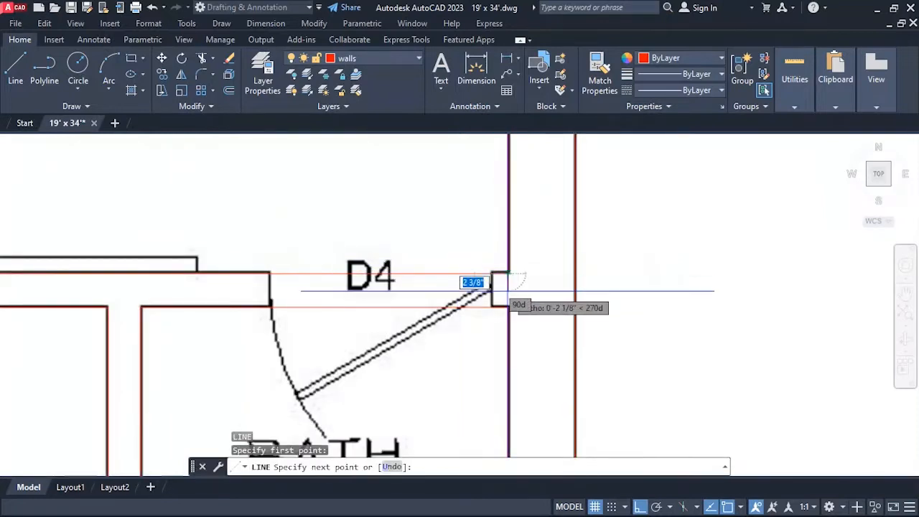
key(Escape)
key(Escape)
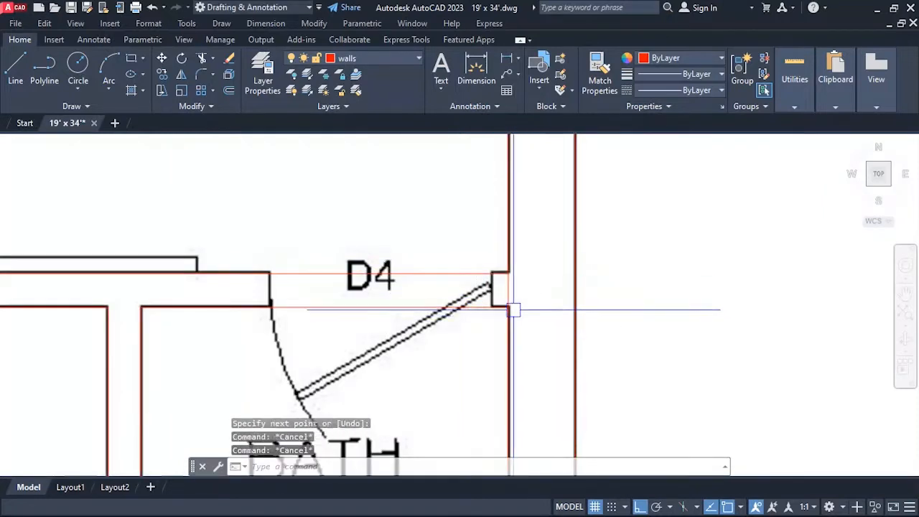
Move the short line beside door D4 2.25" west, onto the wall end in the image.
scroll(508, 306, up, 2)
text(m)
key(Return)
key(Return)
click(480, 353)
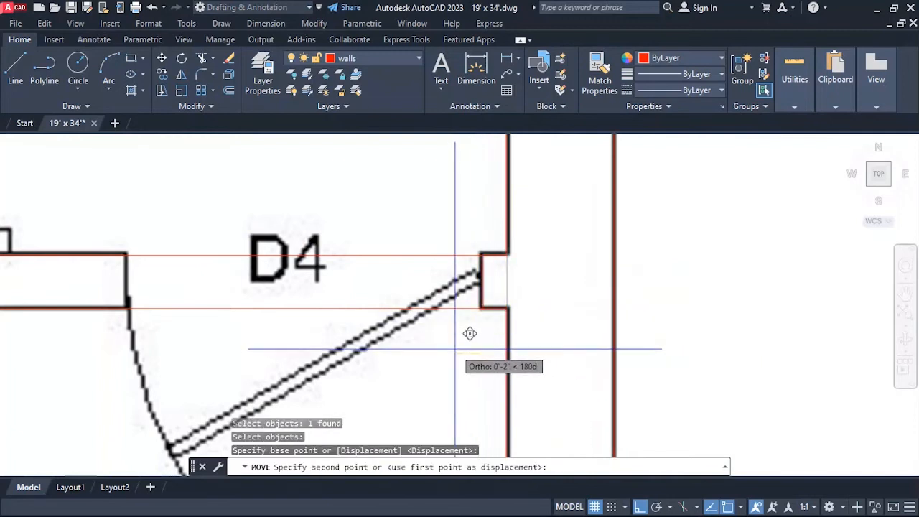
text(2.)
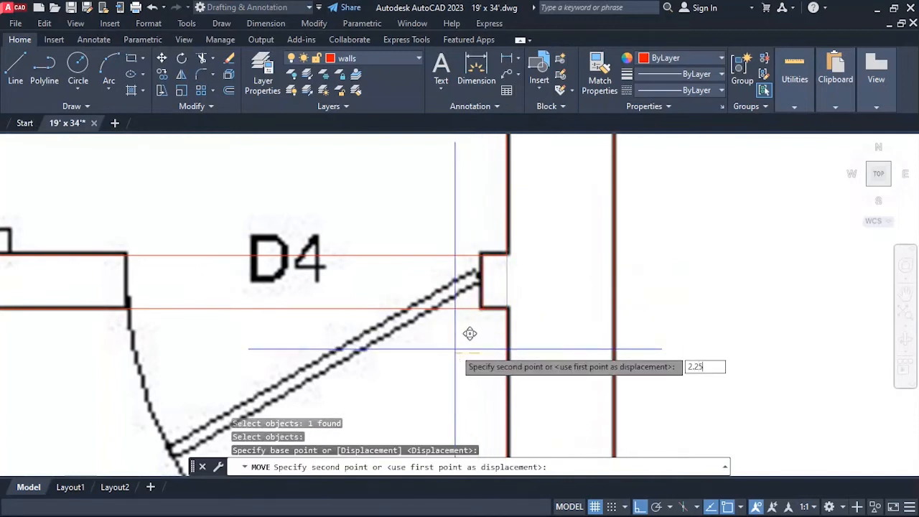
text(25)
key(Return)
scroll(495, 265, up, 2)
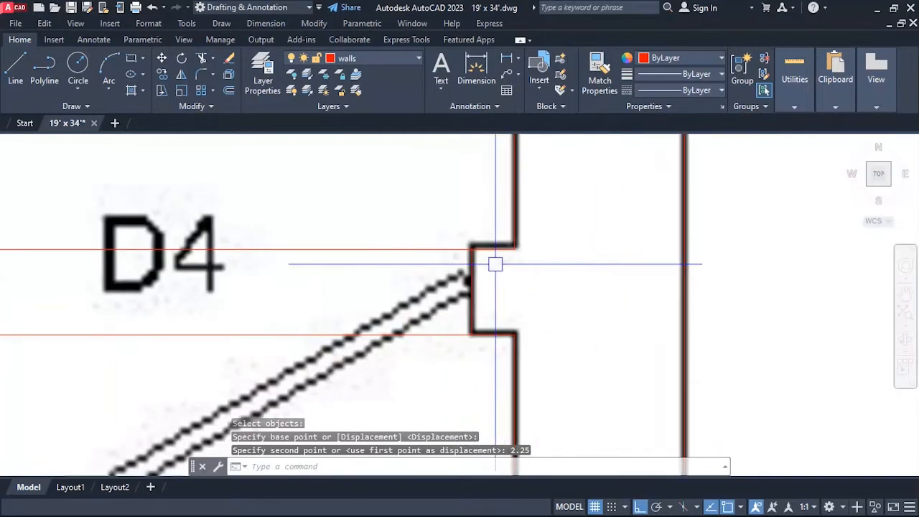
Offset the short wall-end line beside door D4 by 2.5' to the west, marking the opening's other side.
scroll(495, 264, down, 2)
key(Escape)
key(Escape)
text(o)
key(Return)
text(2.5)
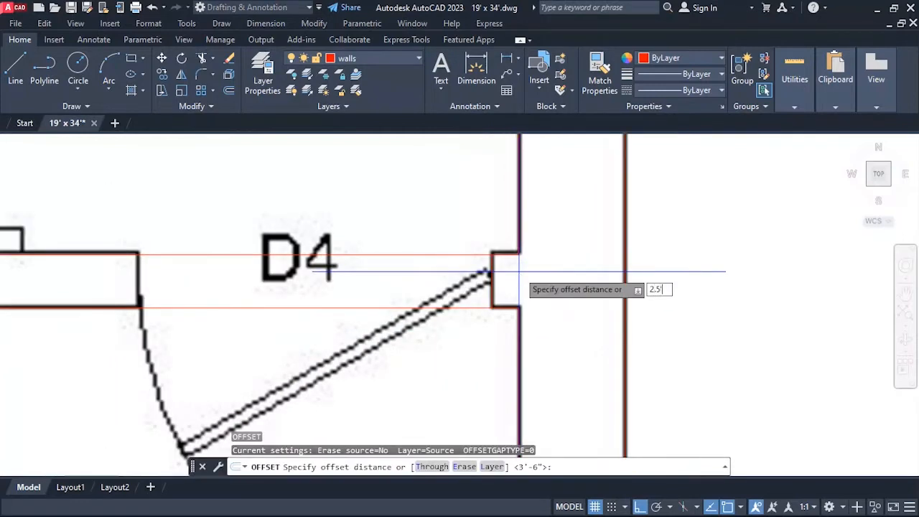
key(Return)
click(495, 274)
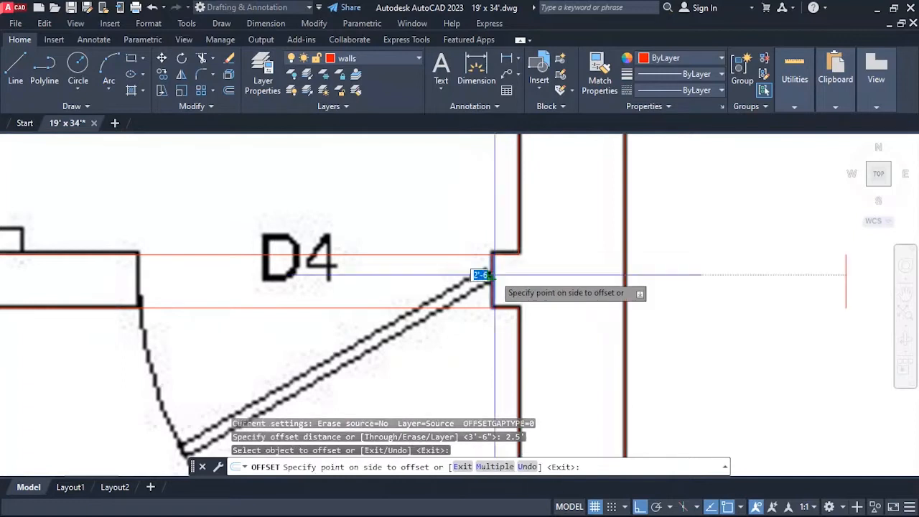
click(365, 275)
scroll(240, 286, down, 2)
key(Escape)
key(Escape)
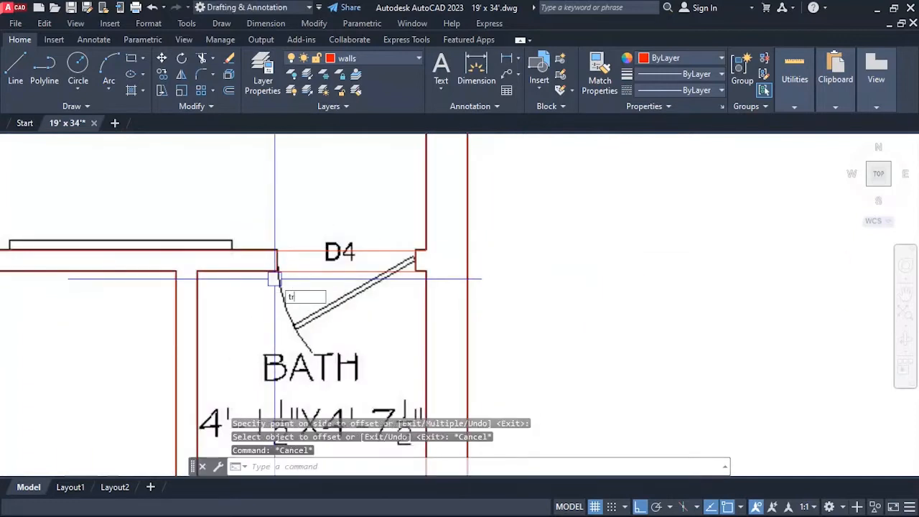
Trim the two wall lines crossing the D4 door opening above the bath.
text(tr)
key(Return)
scroll(338, 223, down, 2)
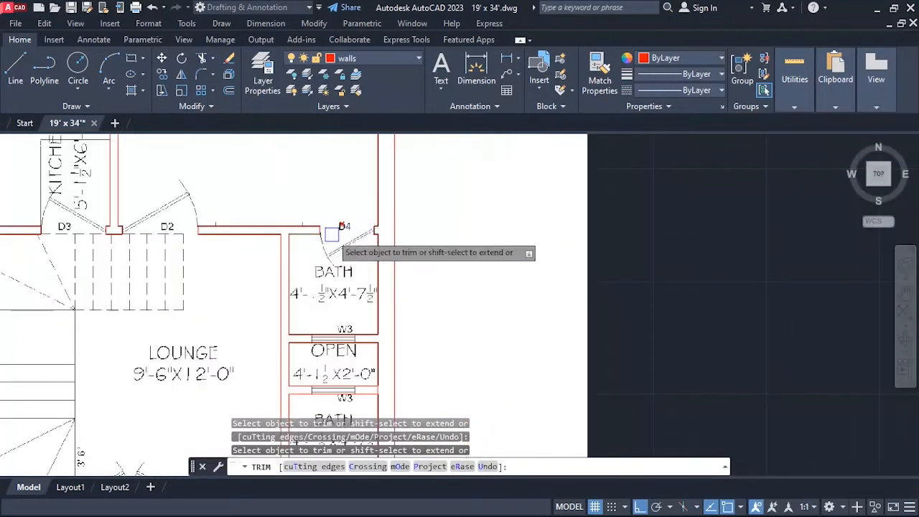
Measure the width of the W3 window between the upper bath and the open area.
scroll(389, 194, down, 1)
scroll(353, 363, up, 7)
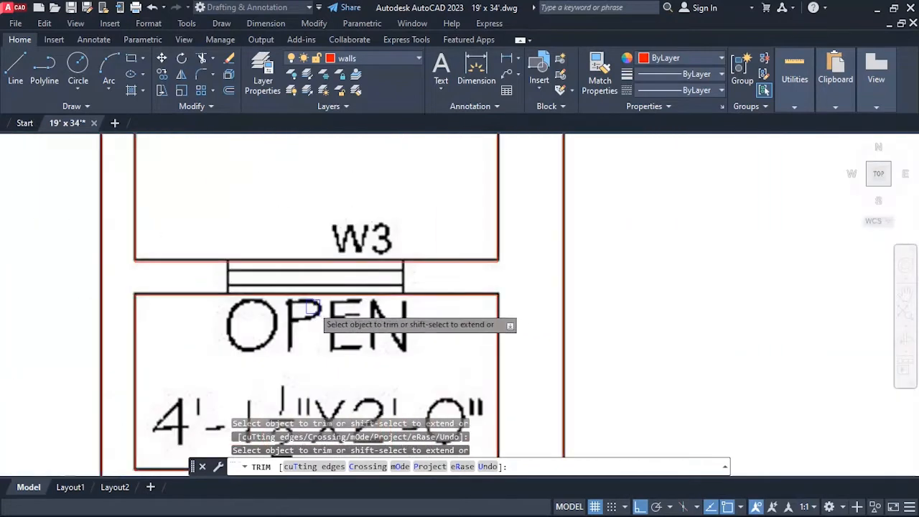
key(Escape)
text(di)
key(Return)
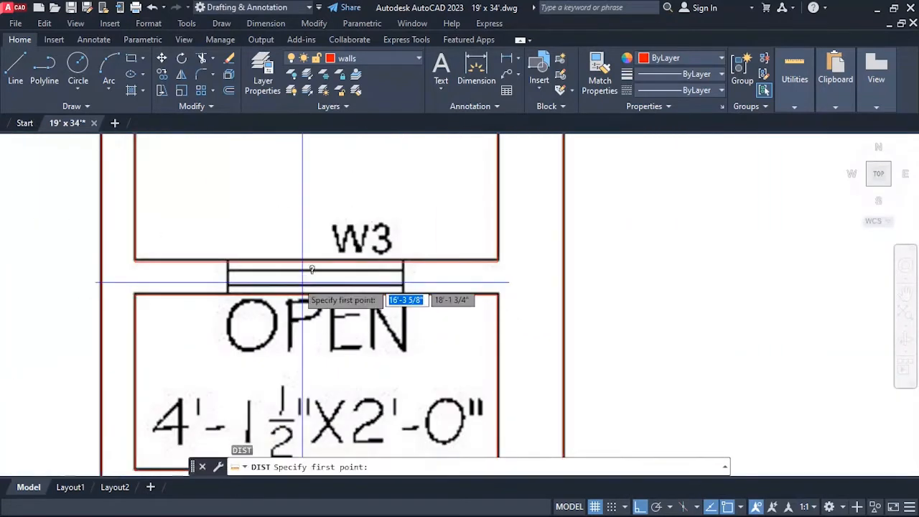
click(224, 261)
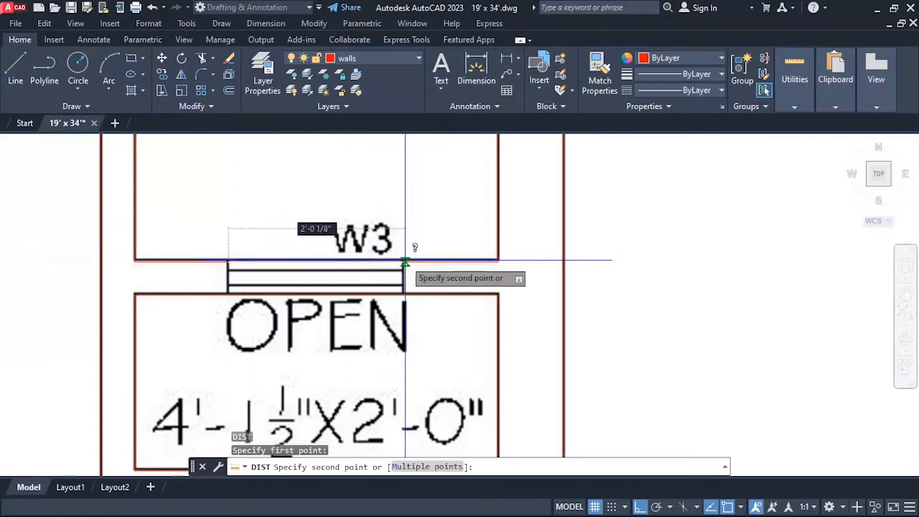
key(Escape)
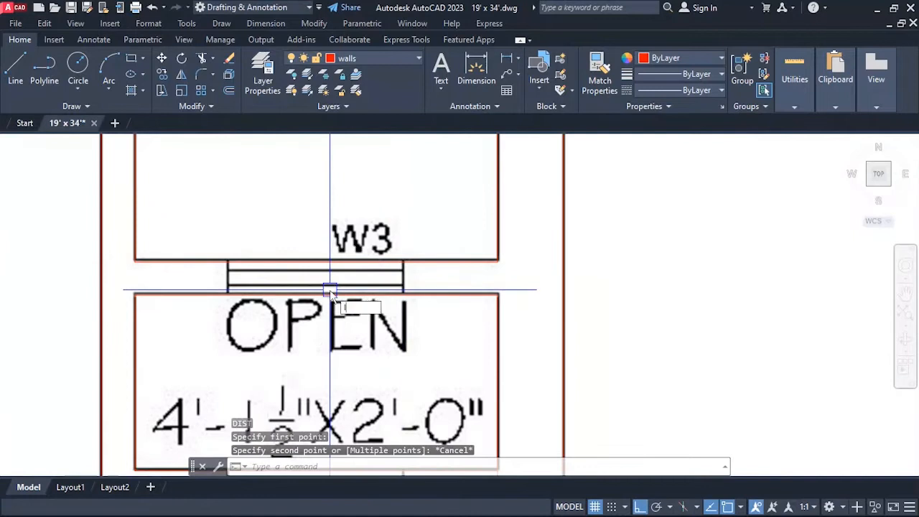
Draw a short vertical line across the wall thickness at the middle of the W3 window below the upper bath.
text(l)
key(Return)
click(315, 261)
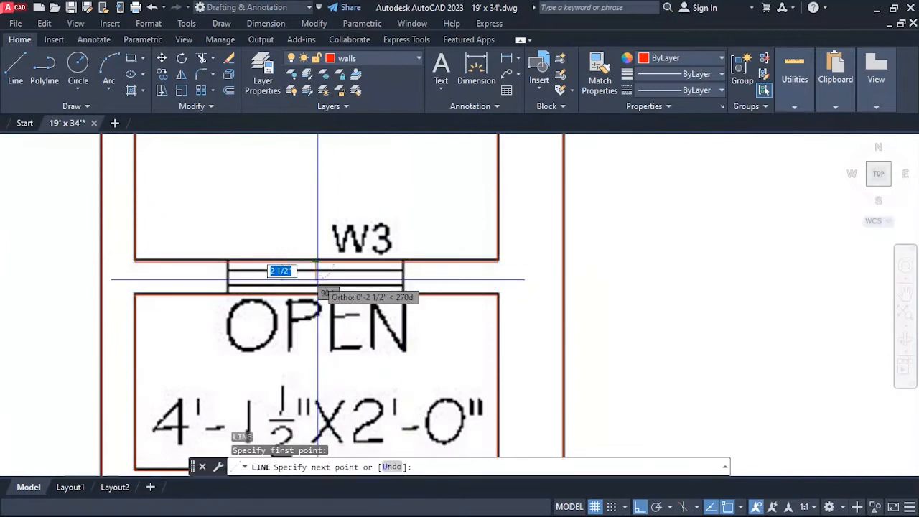
key(Escape)
key(Escape)
Offset the middle line of the upper W3 window by 1' to both the east and the west.
text(o)
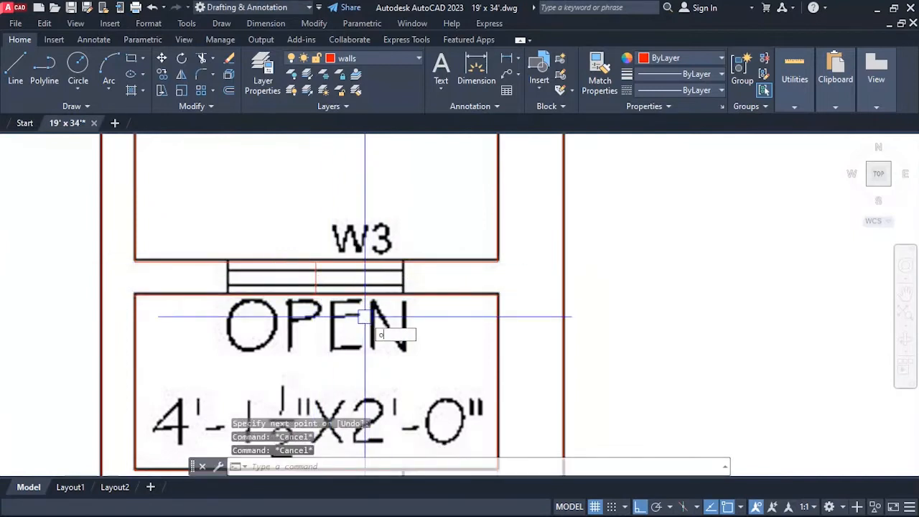
key(Return)
text(1')
key(Return)
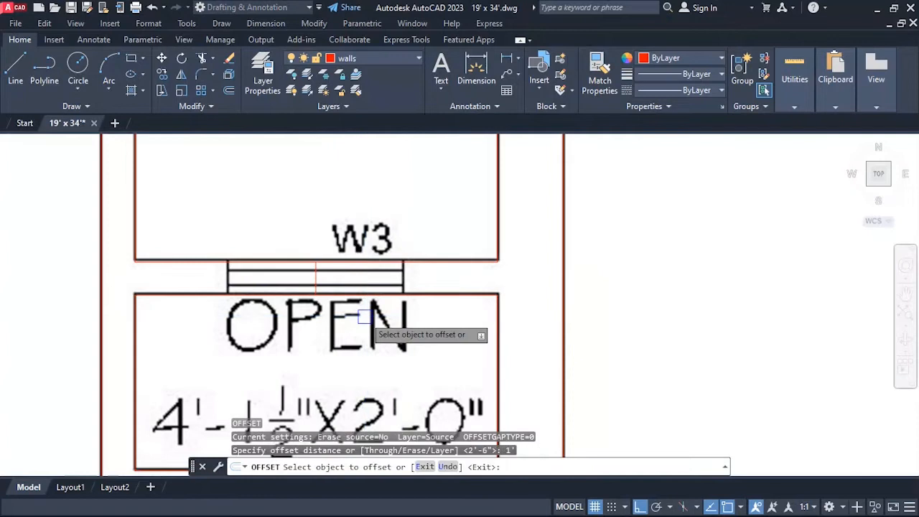
click(315, 280)
click(329, 289)
click(316, 279)
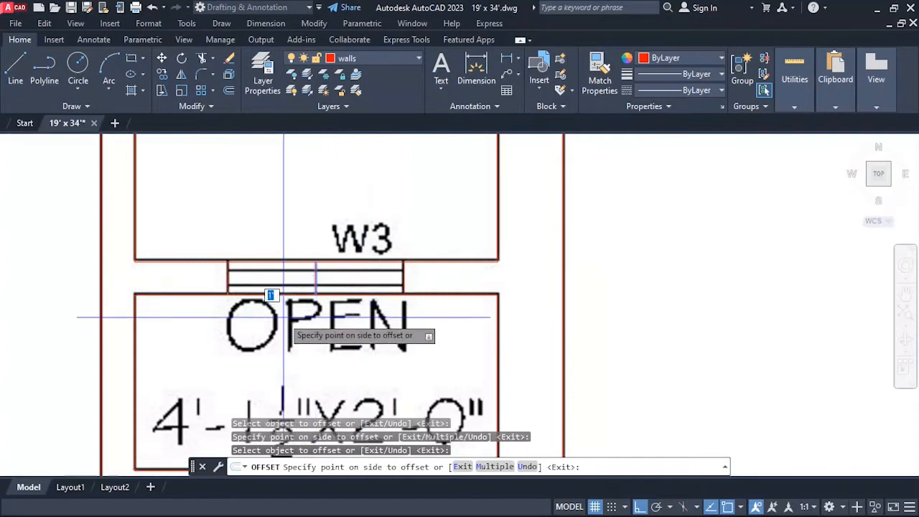
click(283, 318)
key(Escape)
key(Escape)
Erase the middle construction line of the W3 window above the open area.
text(e)
key(Return)
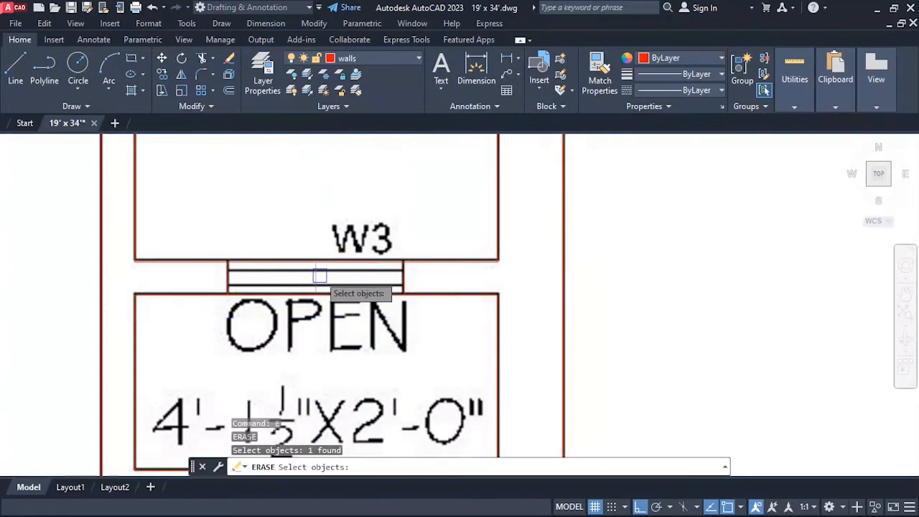
key(Escape)
key(Escape)
Trim the two wall lines crossing the W3 opening between the upper bath and the open area.
text(tr)
key(Return)
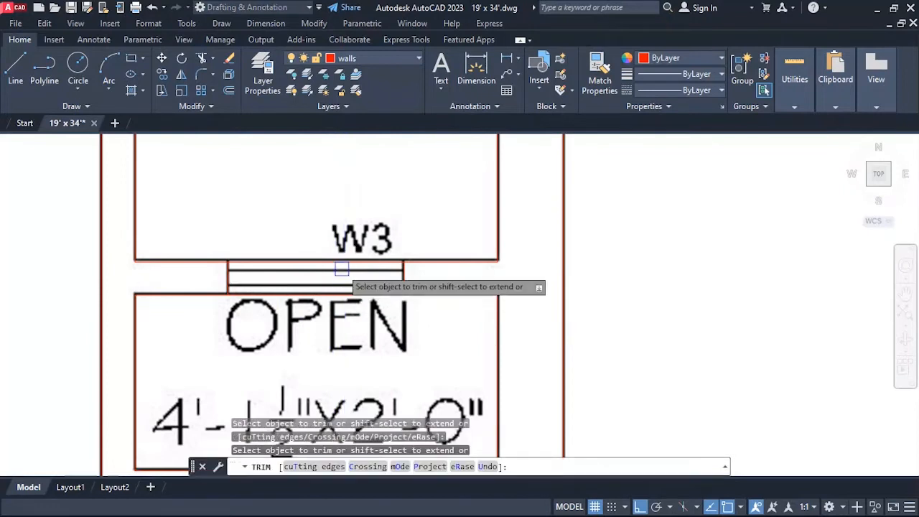
scroll(338, 237, down, 3)
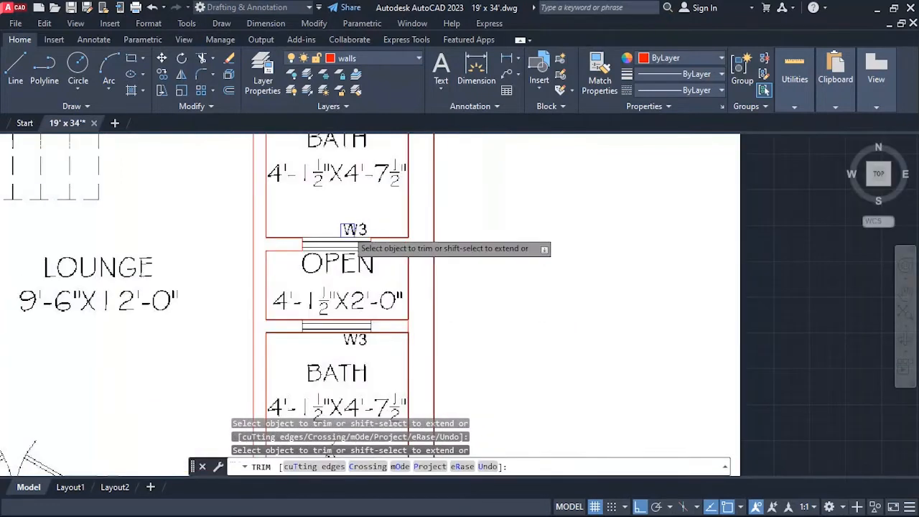
scroll(335, 332, up, 3)
scroll(337, 333, down, 2)
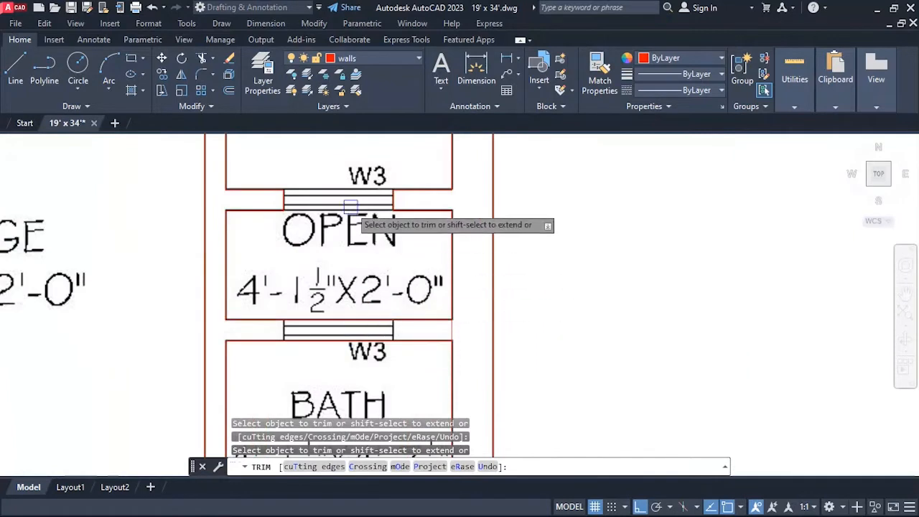
key(Escape)
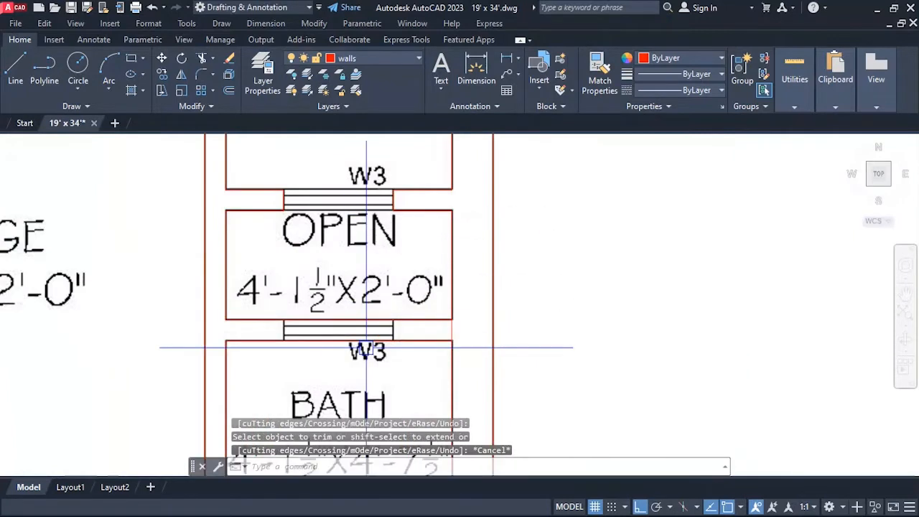
Draw a short vertical line across the wall thickness at the middle of the W3 window above the lower bath.
text(l)
key(Return)
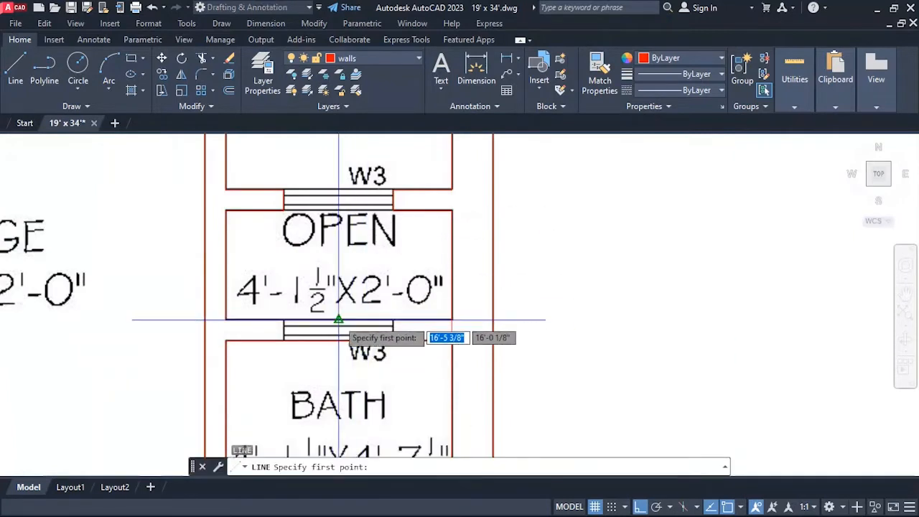
click(339, 340)
key(Return)
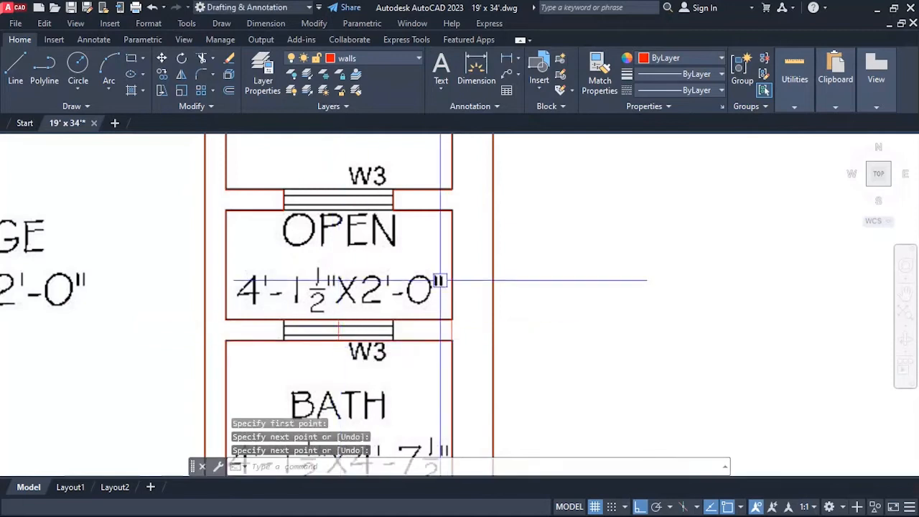
Offset the middle line of the lower W3 window by 1' to both the east and the west.
scroll(454, 272, down, 2)
scroll(392, 318, up, 5)
text(o)
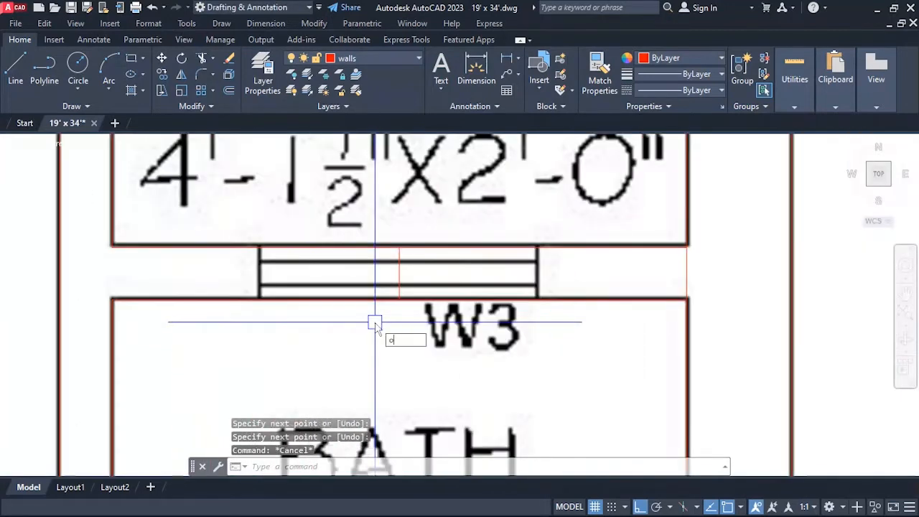
key(Return)
text(1')
key(Return)
click(402, 270)
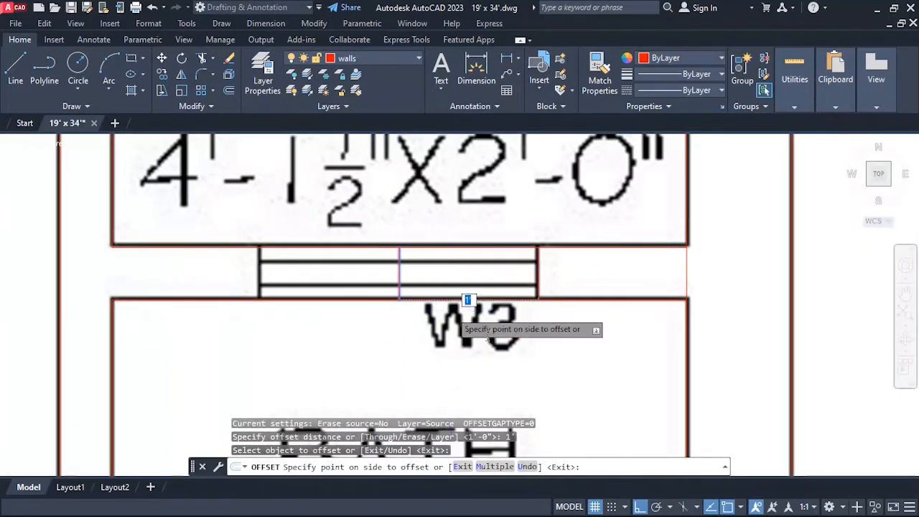
click(468, 301)
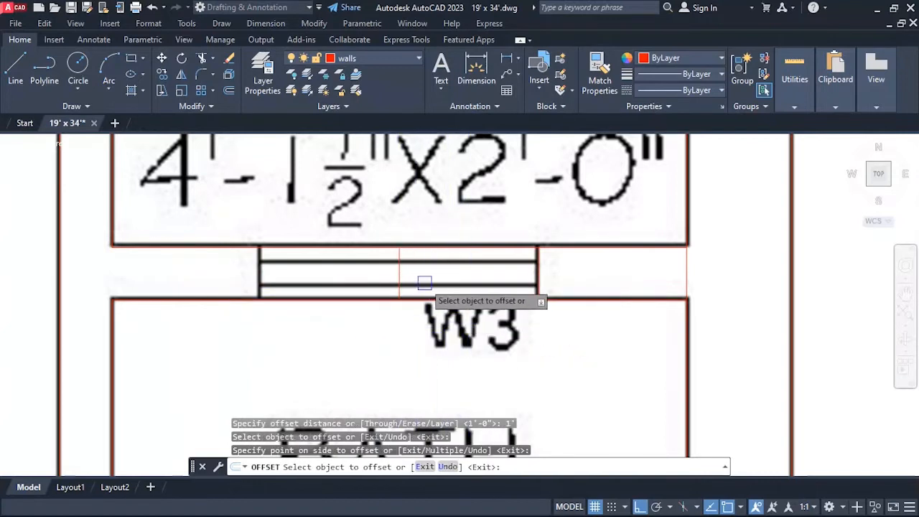
click(328, 300)
click(328, 293)
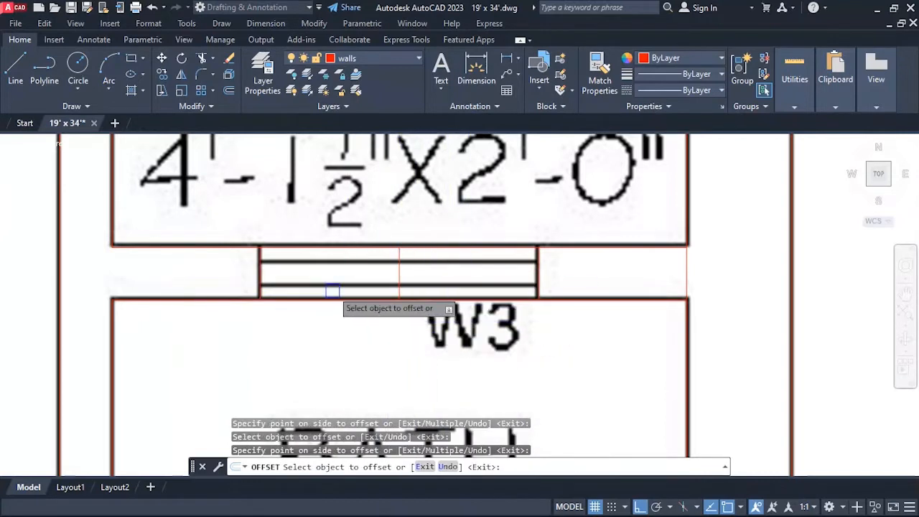
key(Return)
Erase the middle construction line of the W3 window above the lower bath.
text(e)
key(Return)
Trim the two wall lines crossing the W3 opening between the open area and the lower bath.
key(Return)
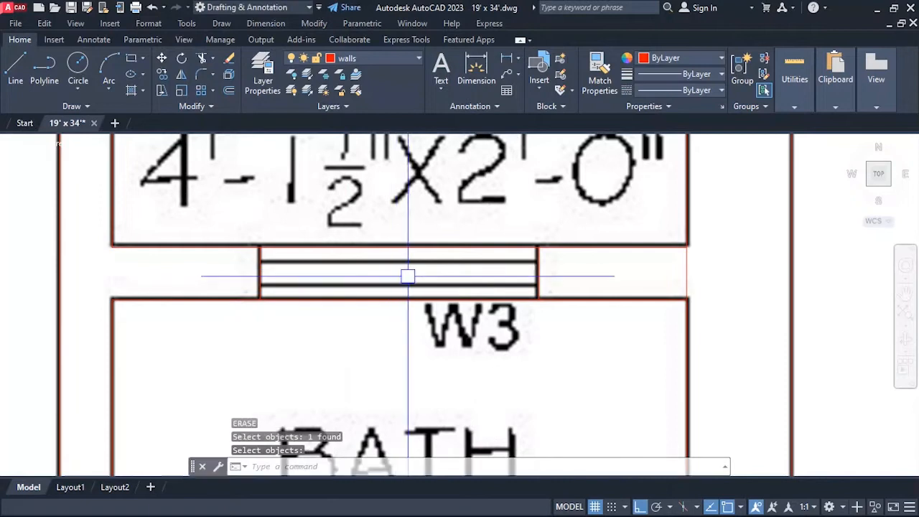
text(tr)
key(Return)
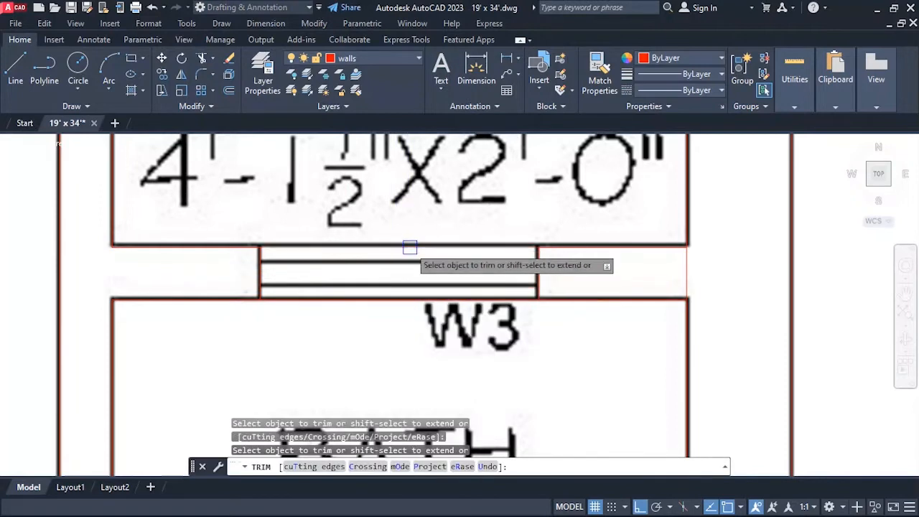
scroll(409, 297, down, 10)
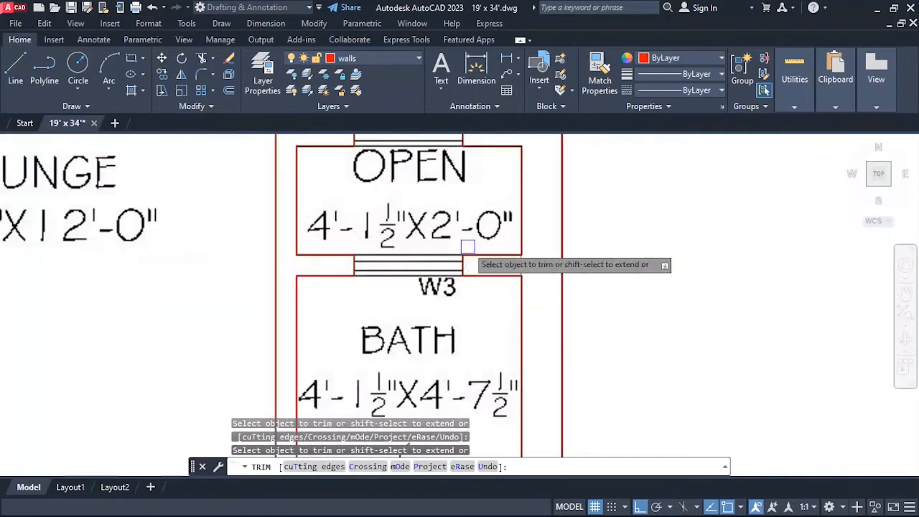
scroll(461, 296, up, 6)
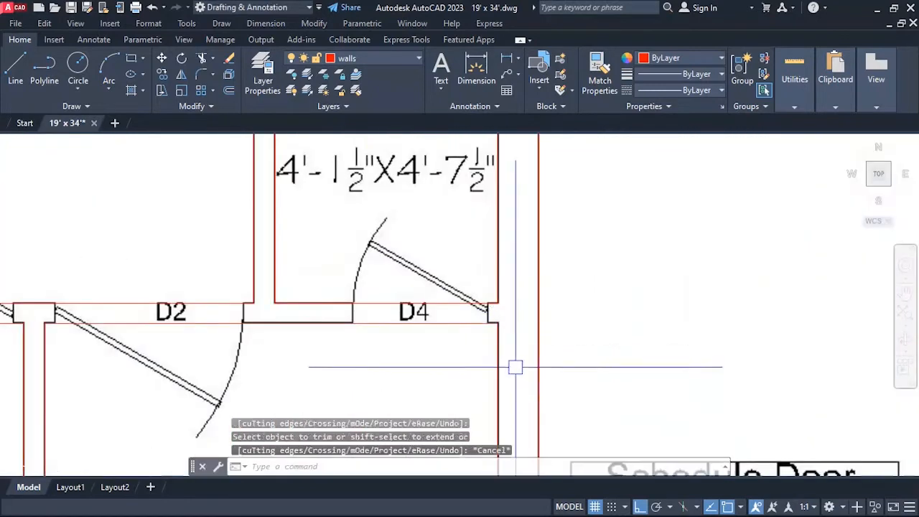
key(Escape)
Draw a short vertical line across the wall thickness at the outer wall's inner face, east of the lower bath's door D4.
text(l)
key(Return)
scroll(492, 323, up, 3)
click(505, 273)
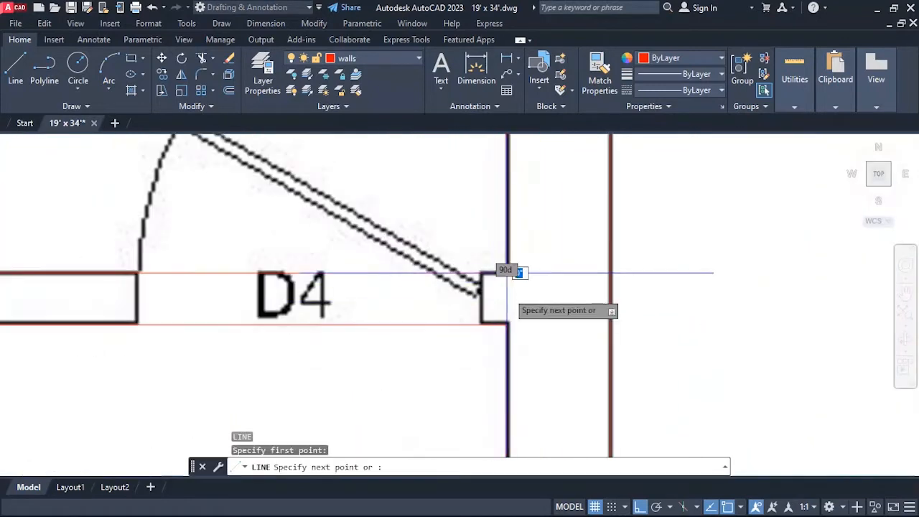
click(506, 325)
key(Escape)
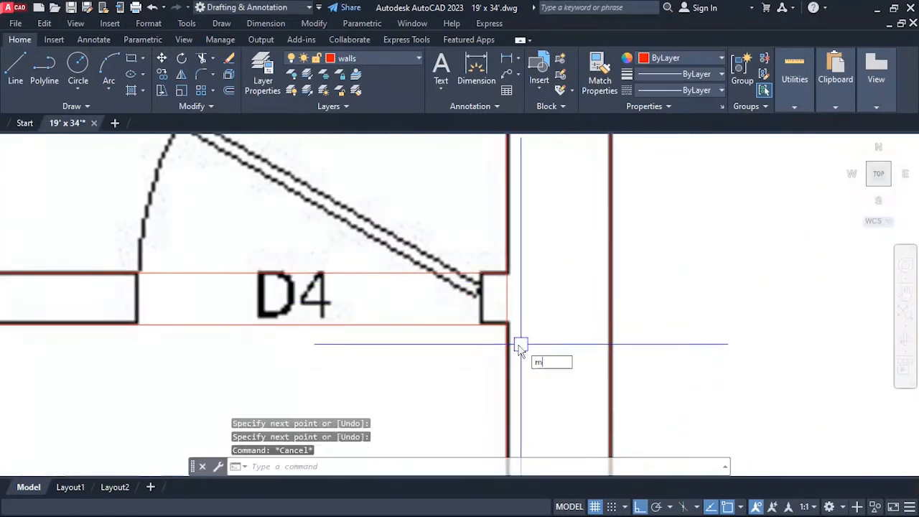
Move the short line beside the lower bath's door D4 2.25" west, onto the wall end in the image.
text(m)
key(Return)
key(Return)
click(448, 369)
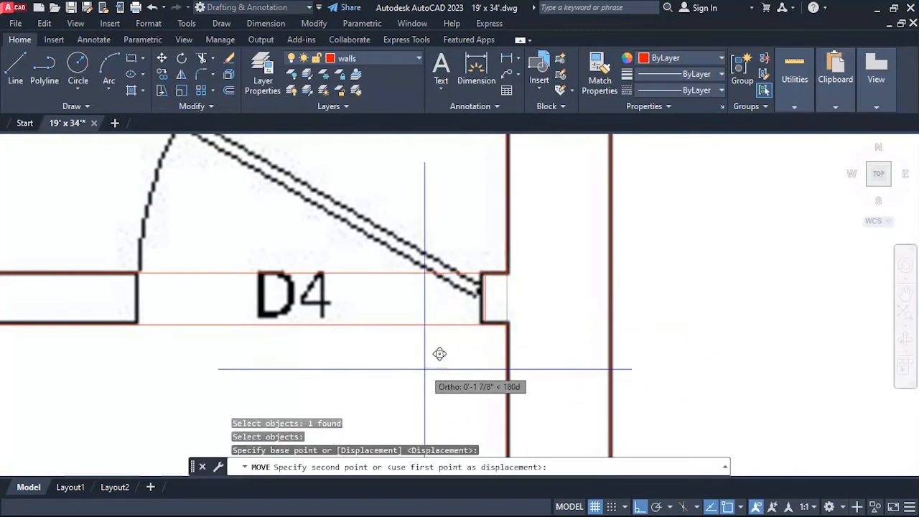
text(2.2)
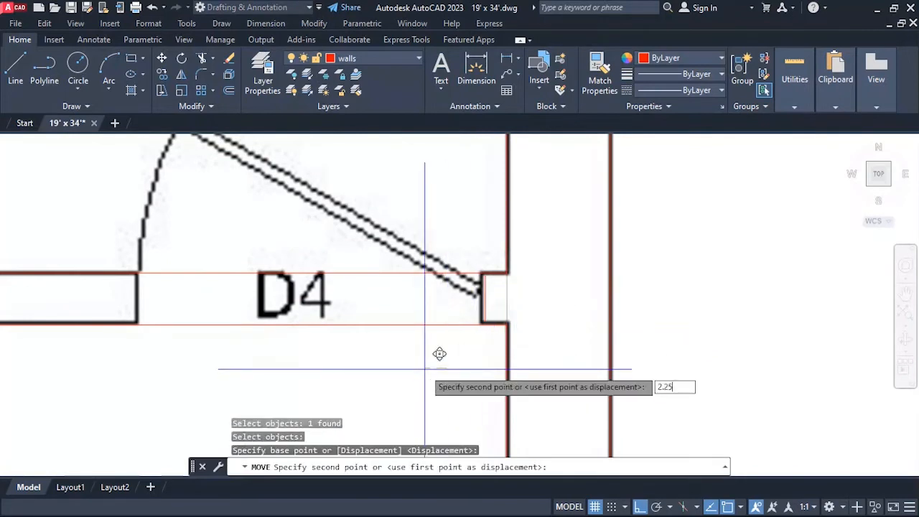
text(5)
key(Return)
scroll(575, 240, down, 2)
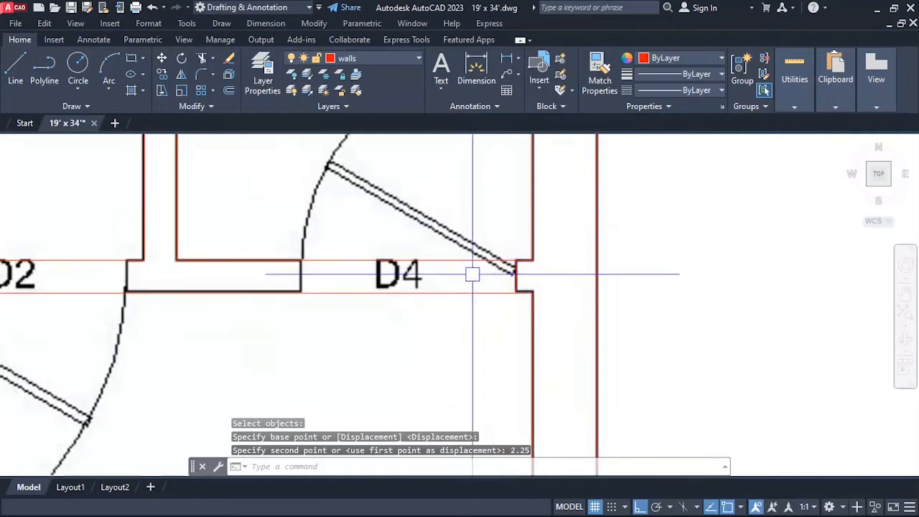
key(Escape)
key(Escape)
Offset the wall-end line beside the lower bath's door D4 by 2.5' to the west, marking the opening's other side.
text(o)
key(Return)
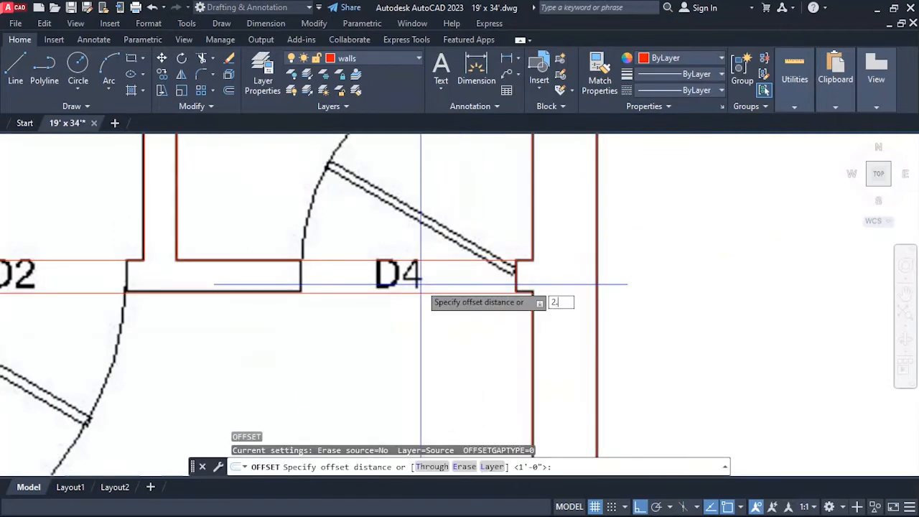
key(Return)
click(523, 273)
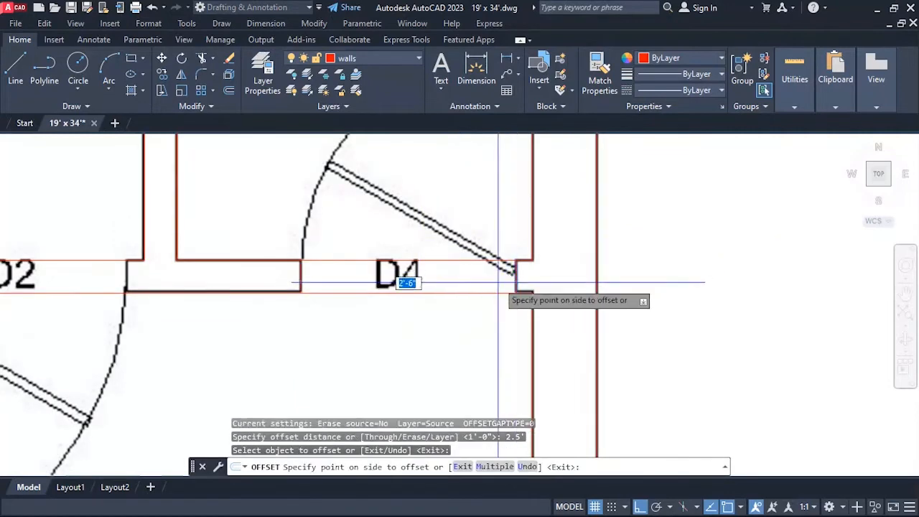
click(425, 324)
key(Escape)
key(Escape)
Trim the two wall lines crossing the D4 door opening between the lower bath and the drawing room.
text(tr)
key(Return)
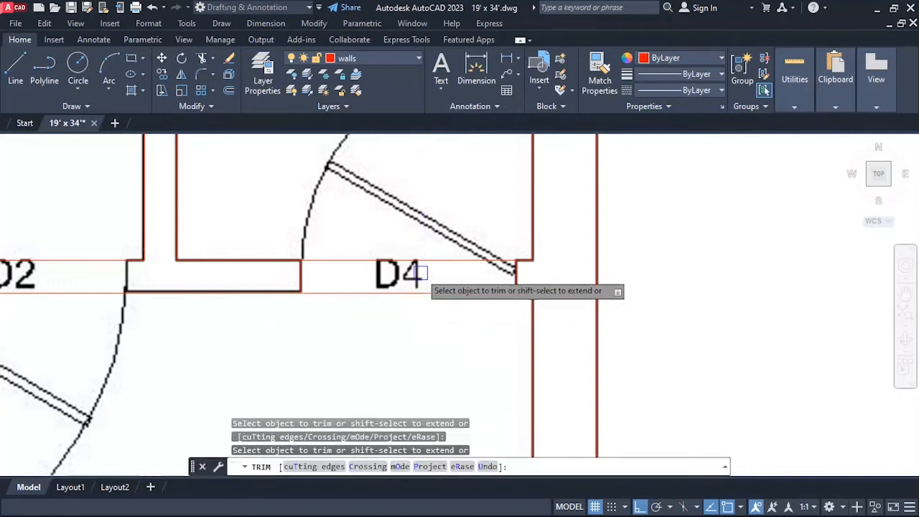
scroll(588, 259, down, 2)
scroll(582, 260, down, 4)
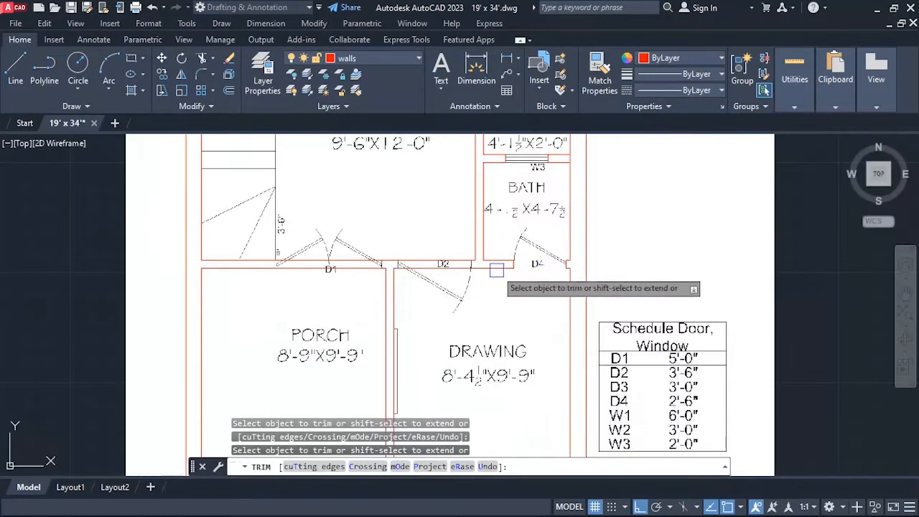
Measure the width of the D2 door opening between its two wall ends in the image.
scroll(423, 264, up, 5)
scroll(405, 262, down, 2)
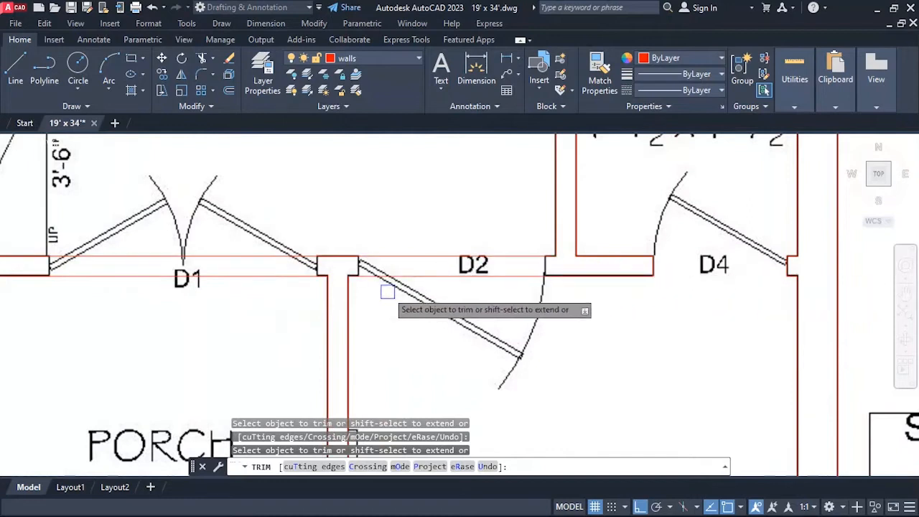
key(Escape)
key(Return)
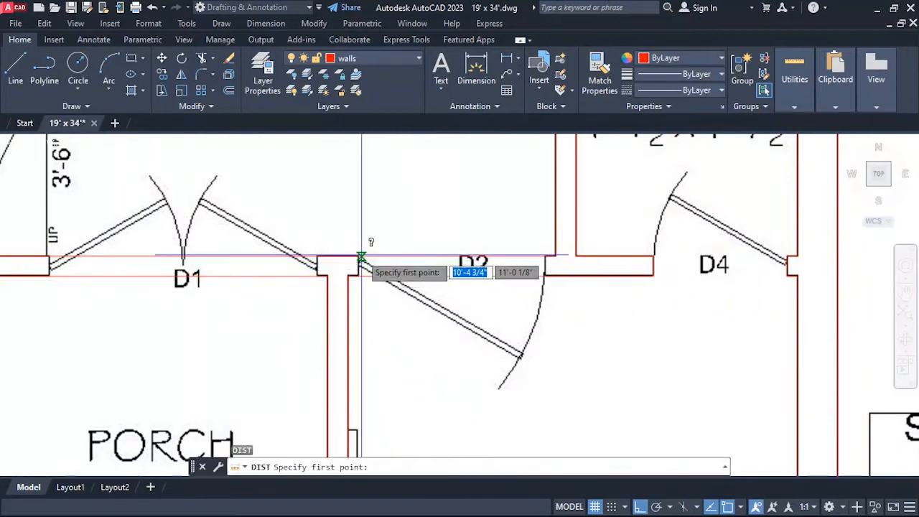
click(358, 257)
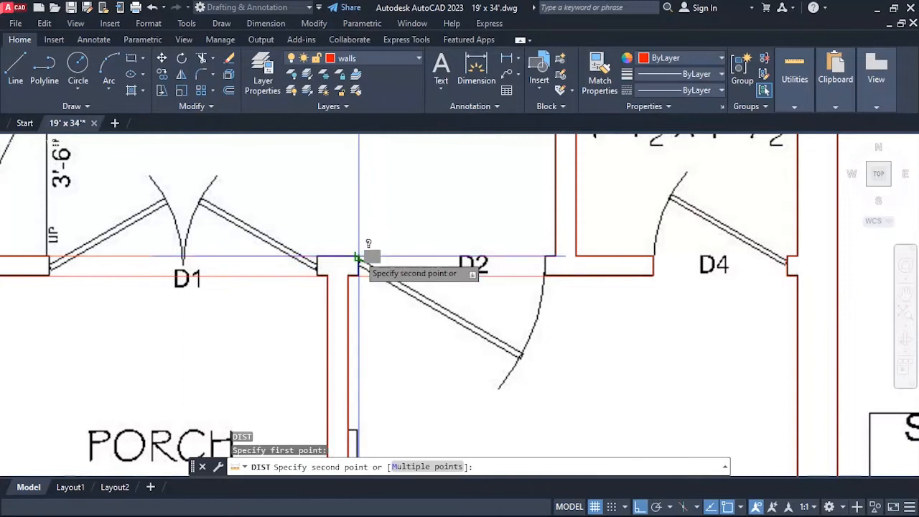
click(546, 254)
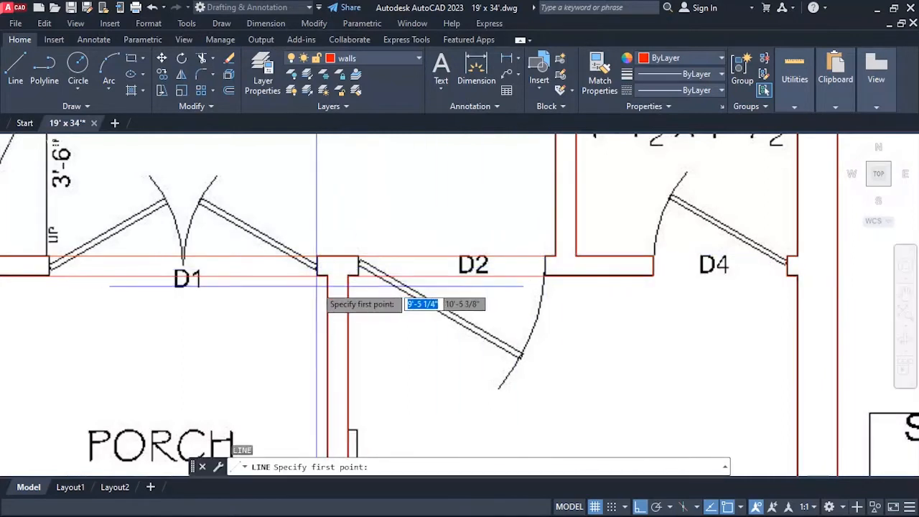
Draw two short vertical lines across the lounge wall thickness, continuing both faces of the wall between porch and drawing room.
scroll(349, 269, up, 3)
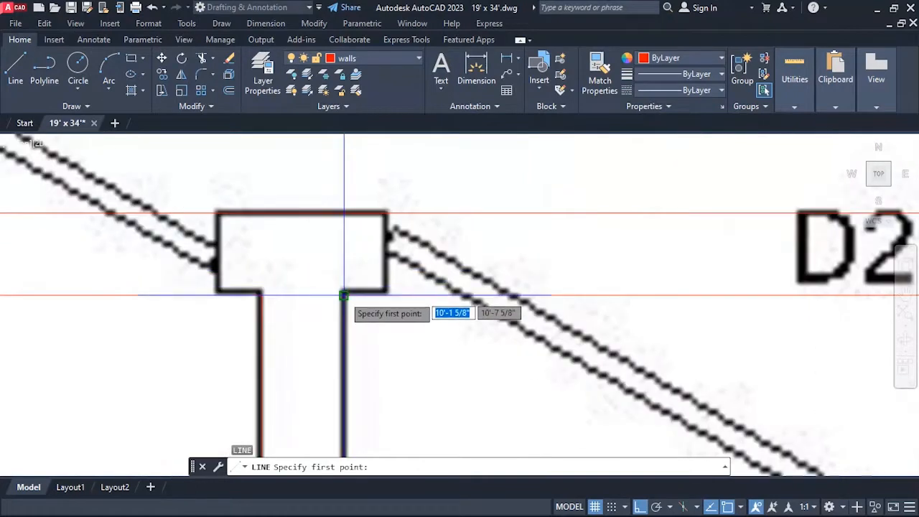
click(343, 295)
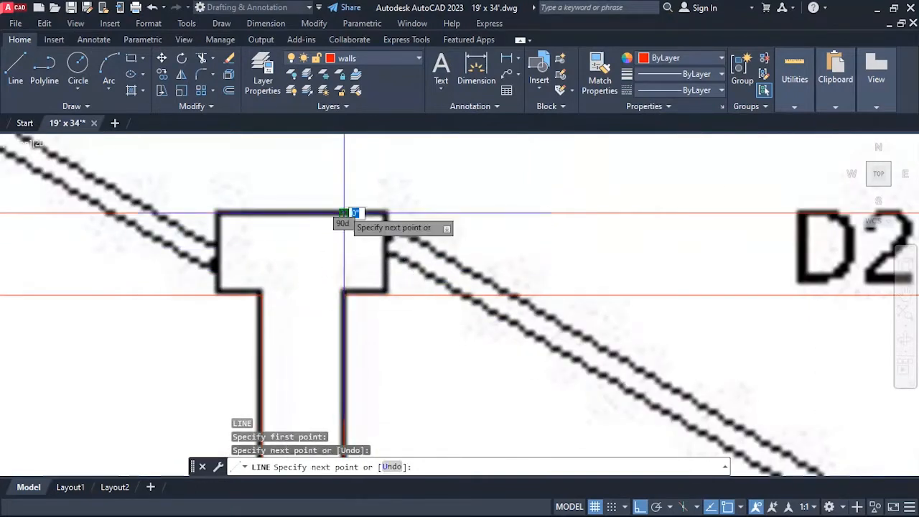
key(Return)
key(Return)
click(261, 295)
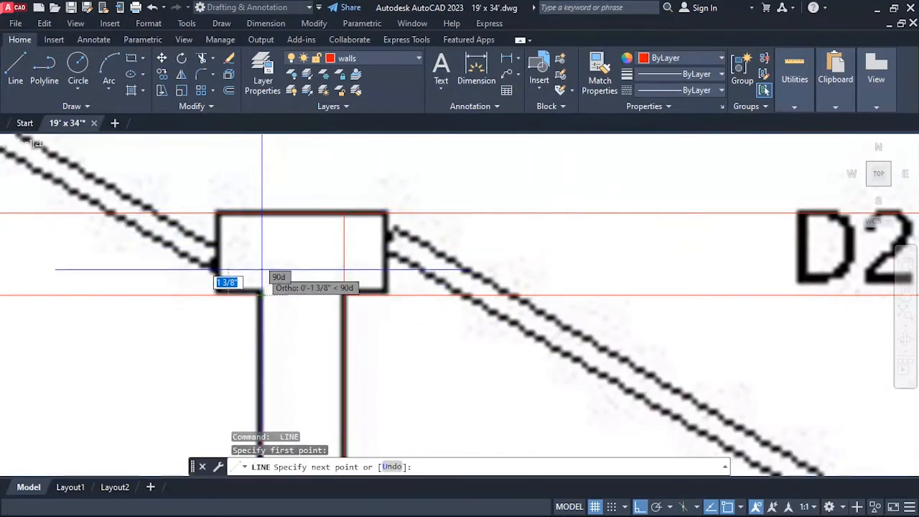
click(262, 213)
key(Return)
scroll(368, 194, down, 2)
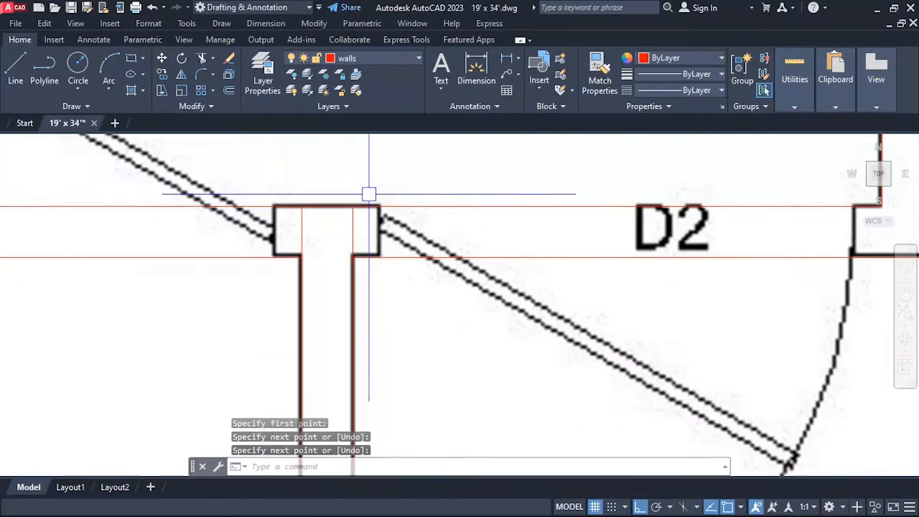
Move the eastern short line at the porch-drawing wall junction 2.25" east, onto the D2 side wall end.
key(Escape)
key(Return)
key(Escape)
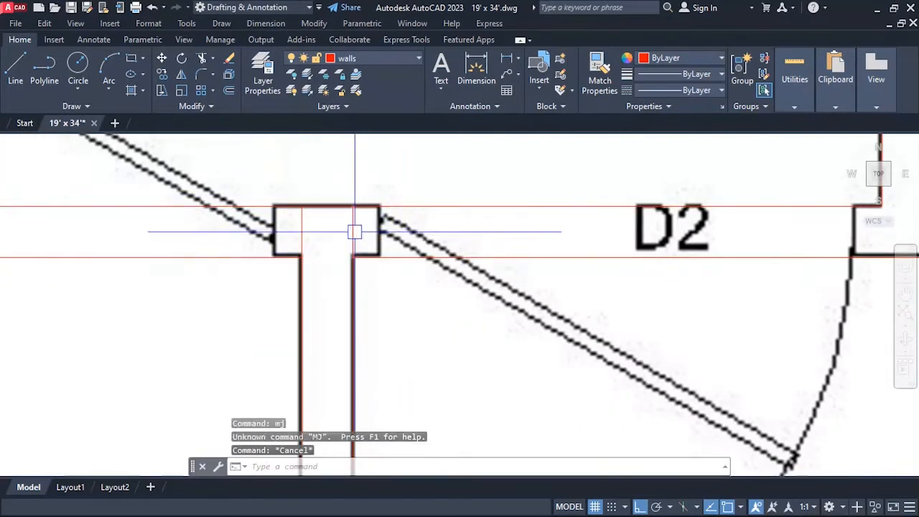
text(m)
key(Return)
key(Return)
click(392, 291)
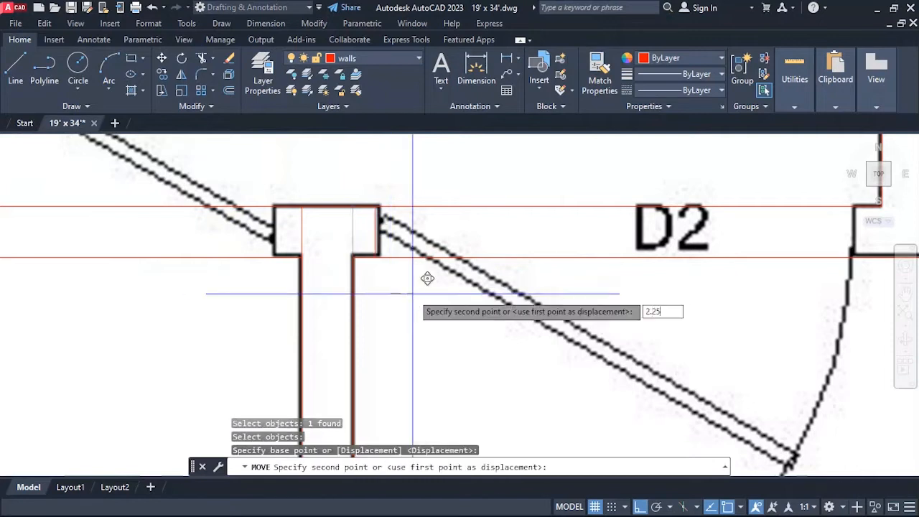
text(2.25)
key(Return)
key(Escape)
Move the western short line at the porch-drawing wall junction 2.25" west, onto the D1 side wall end.
scroll(421, 260, down, 3)
scroll(413, 268, up, 3)
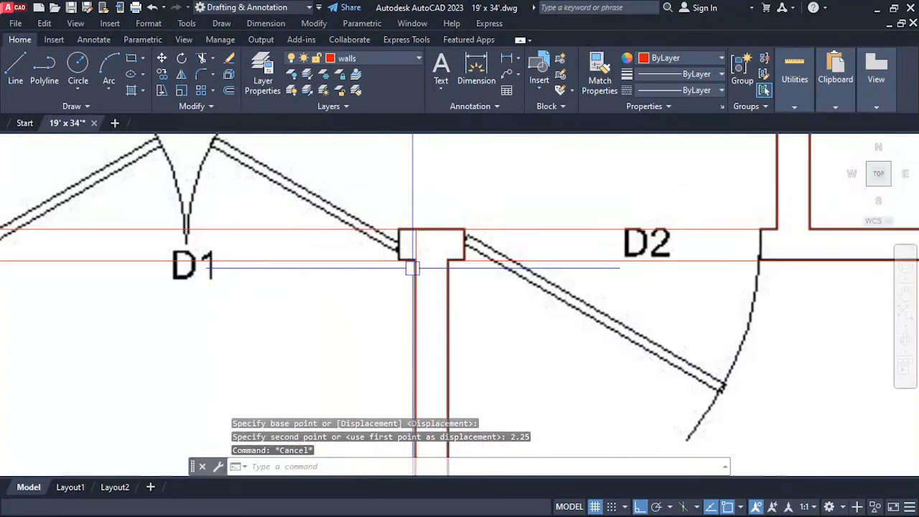
key(Return)
key(Return)
click(397, 292)
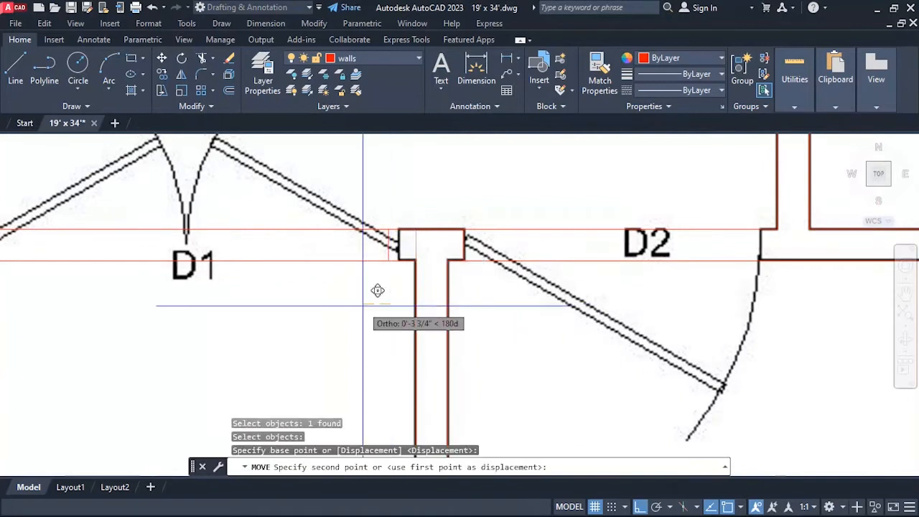
text(2.25)
Offset the wall-end line beside door D2 by 3.5' to the east, marking the opening's other side.
key(Return)
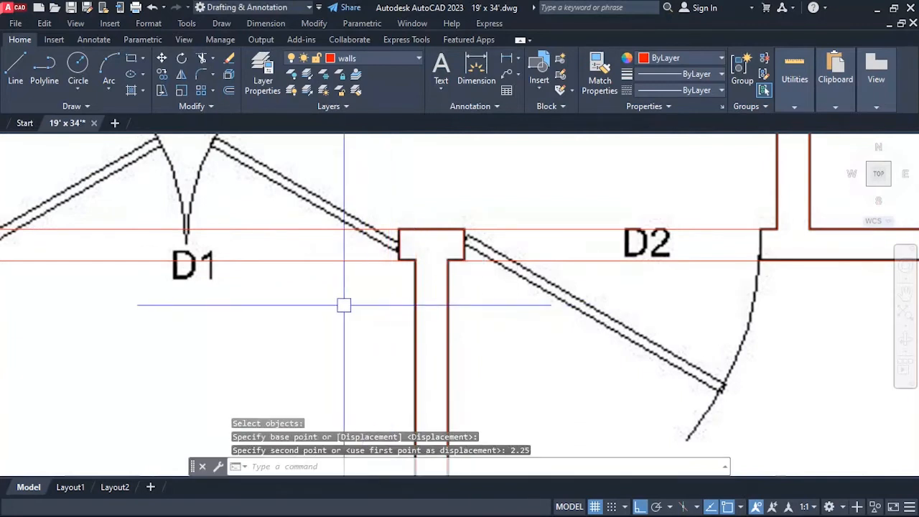
scroll(352, 258, down, 2)
key(Escape)
key(Escape)
text(o)
key(Return)
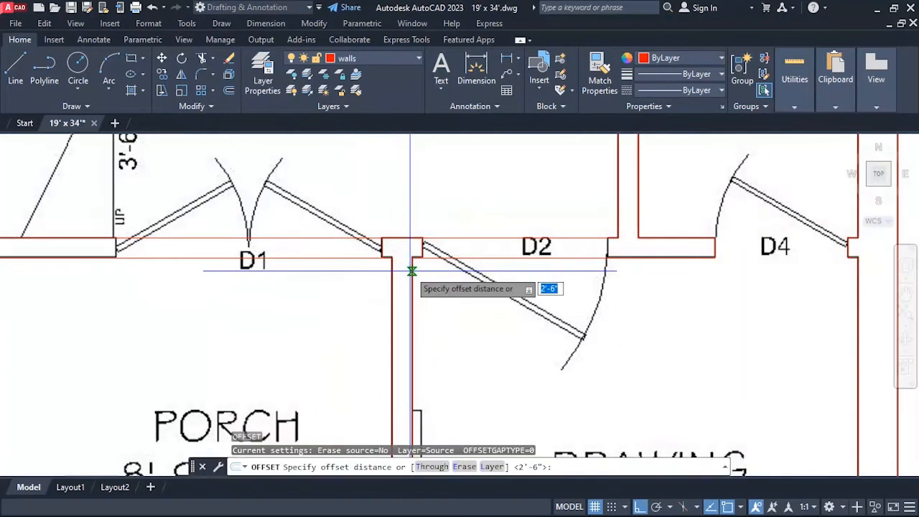
text(3.5')
key(Return)
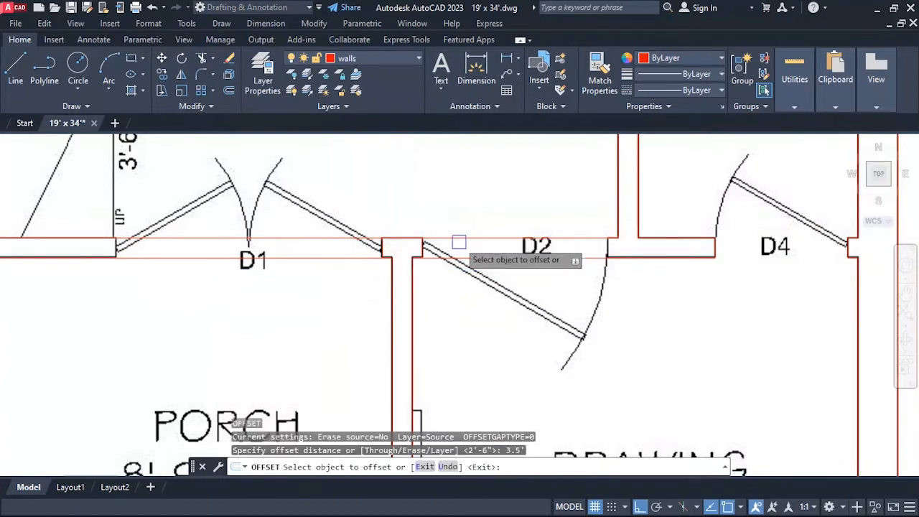
scroll(452, 245, up, 2)
click(405, 245)
scroll(521, 316, down, 2)
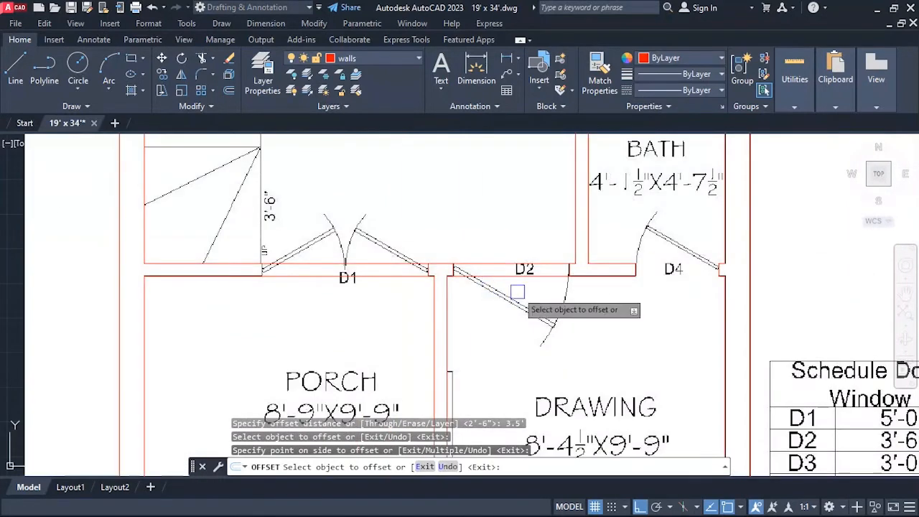
click(517, 295)
key(Escape)
key(Escape)
Trim the two wall lines crossing the D2 door opening between the lounge and the drawing room.
text(tr)
key(Return)
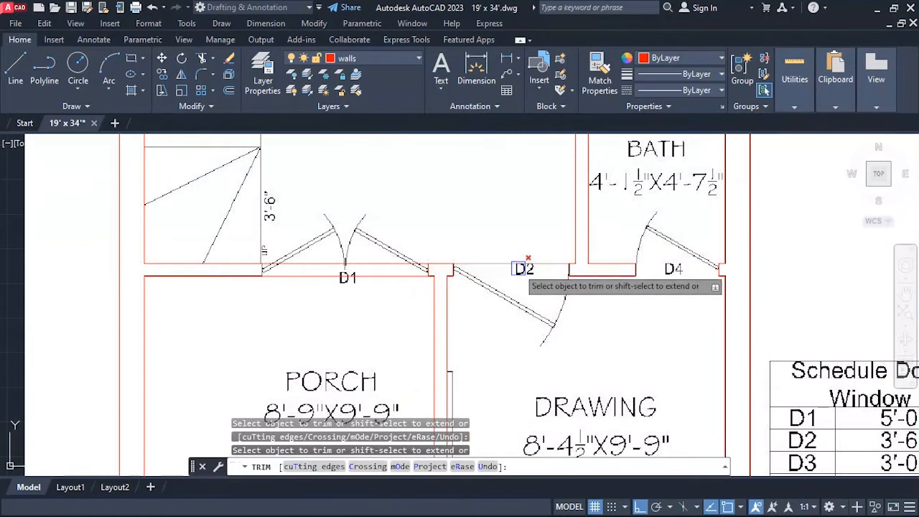
scroll(504, 261, down, 4)
scroll(476, 266, up, 6)
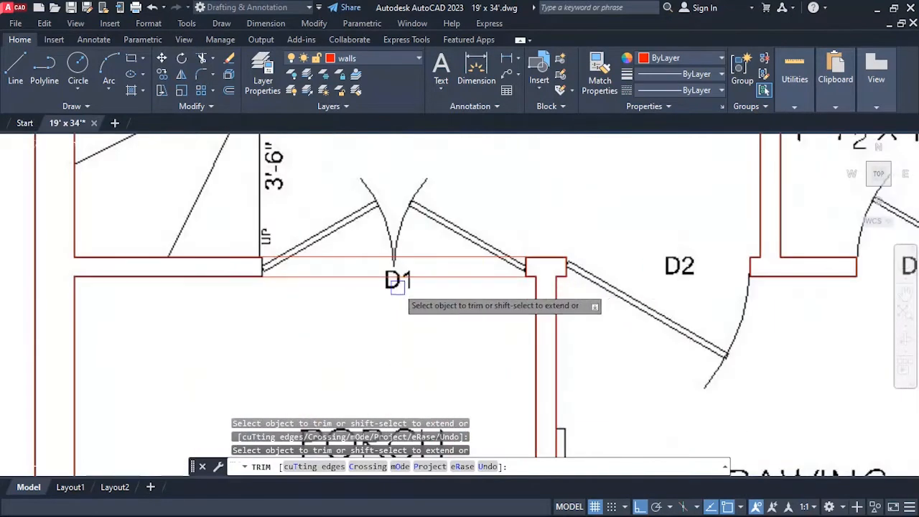
key(Escape)
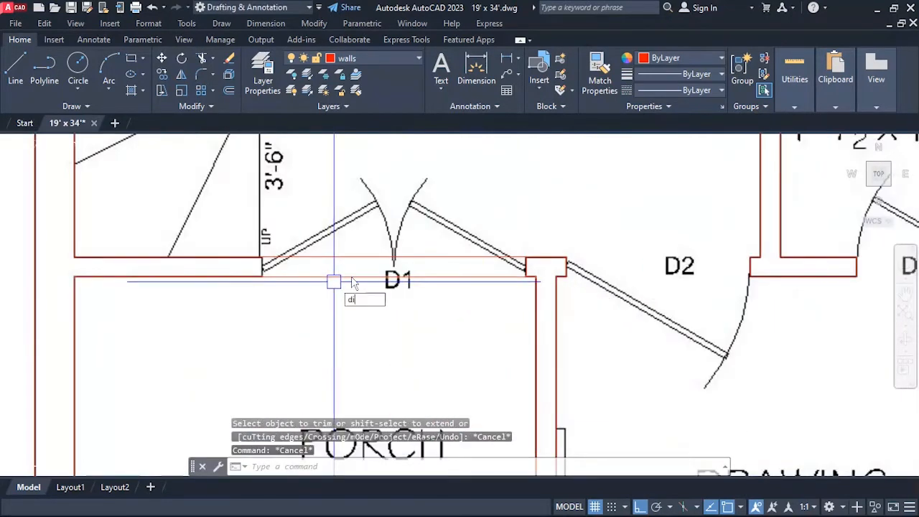
Measure the width of the D1 door opening above the porch.
text(di)
key(Return)
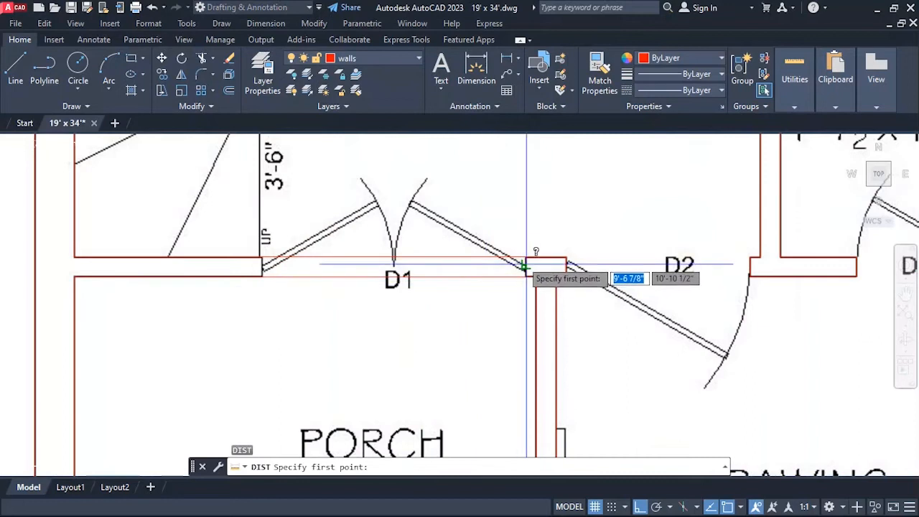
click(525, 266)
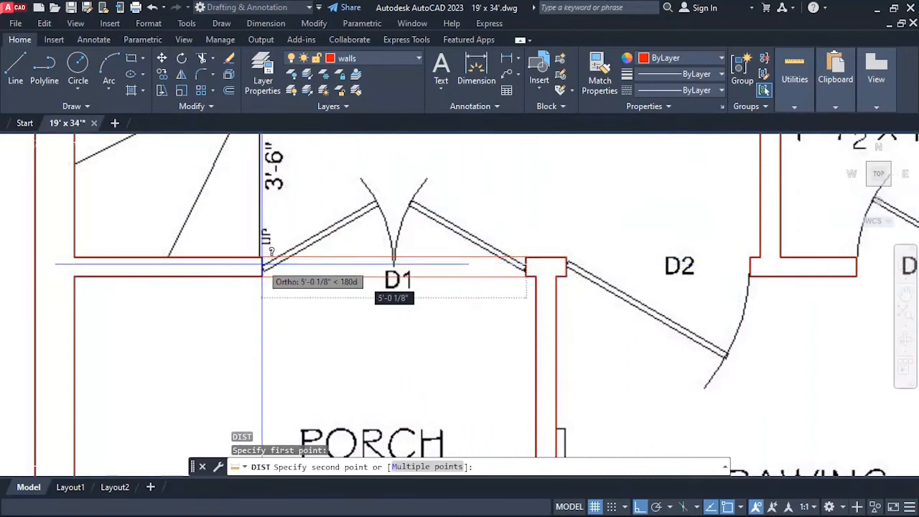
key(Escape)
Offset the wall-end line beside door D1 by 5' to the west, marking the opening's other side.
text(o)
key(Return)
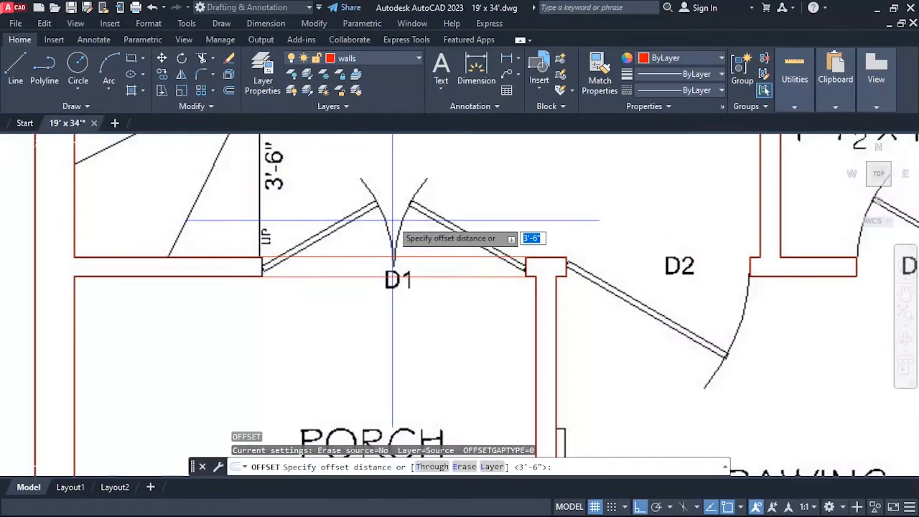
text(5')
key(Return)
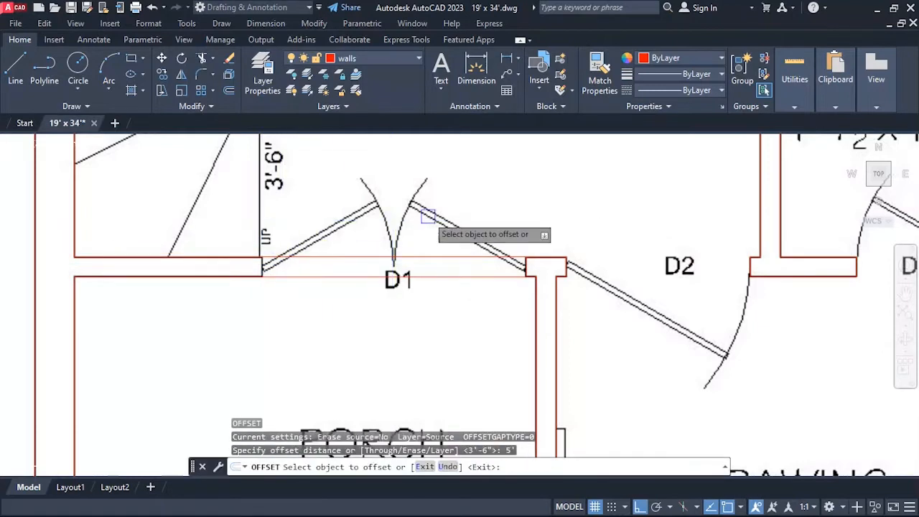
click(532, 264)
click(419, 298)
key(Escape)
key(Escape)
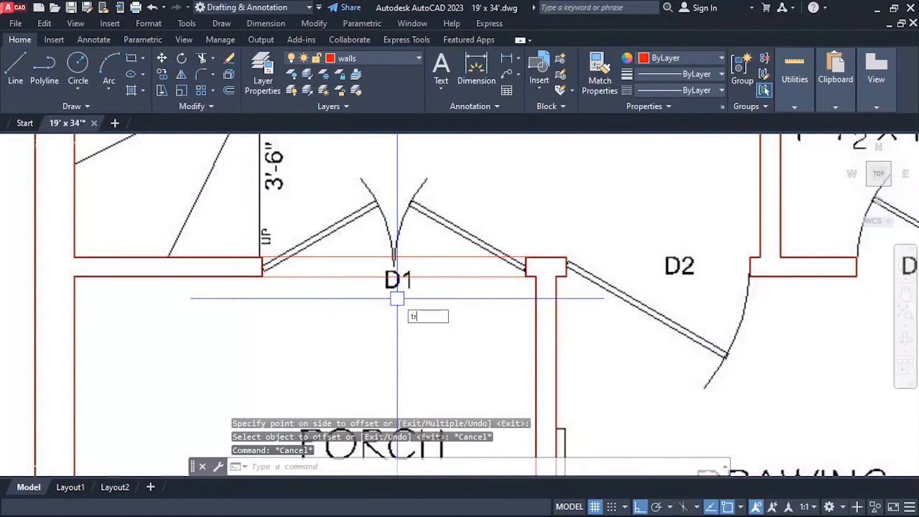
Trim the two wall lines crossing the D1 door opening between the lounge and the porch.
text(tr)
key(Return)
scroll(559, 328, down, 4)
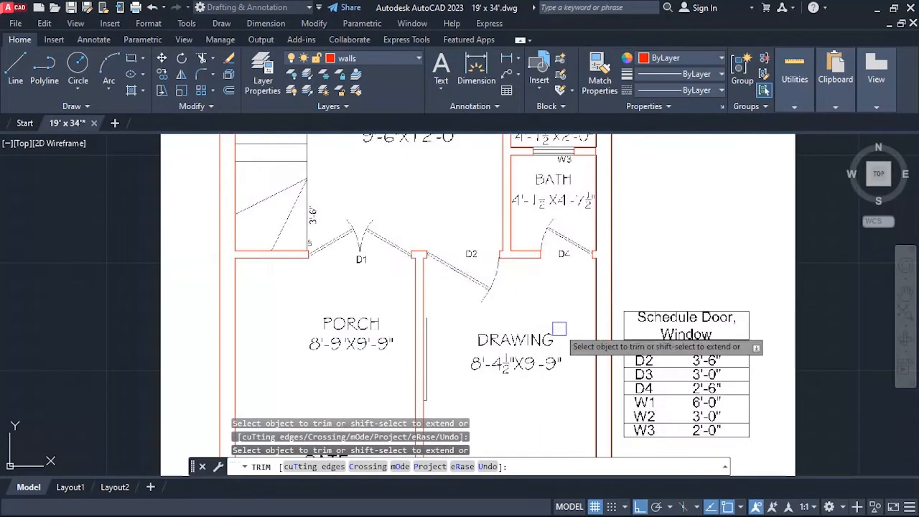
Inspect the whole floor plan for door and window openings that still have to be cut into the walls.
scroll(328, 262, down, 2)
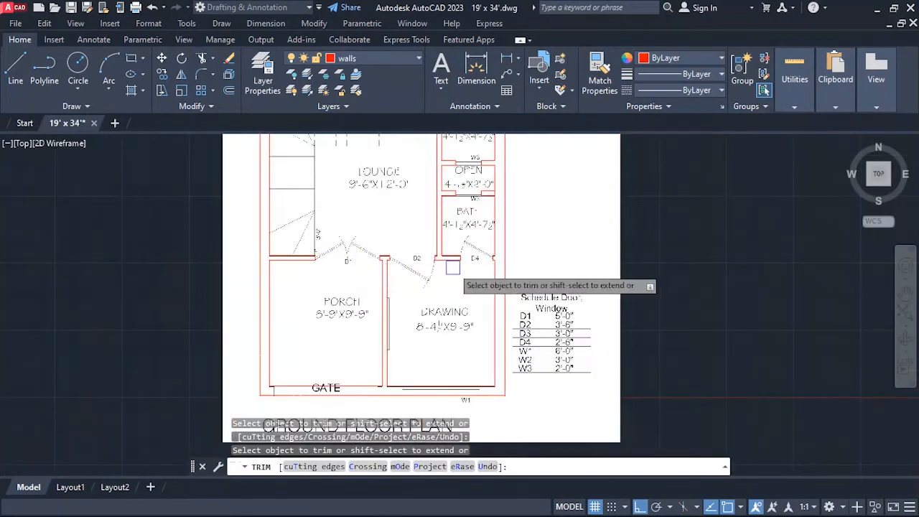
scroll(452, 267, up, 2)
scroll(488, 263, down, 2)
scroll(483, 316, up, 2)
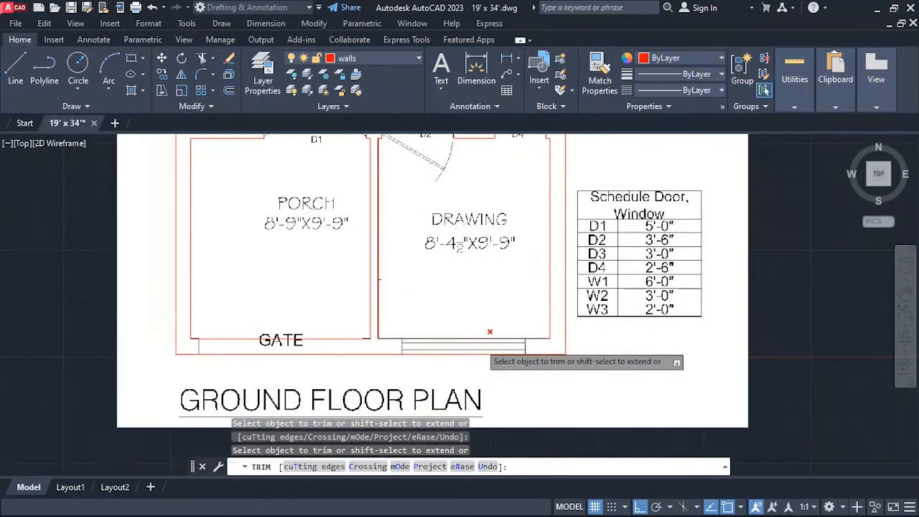
scroll(478, 374, up, 2)
scroll(430, 316, down, 5)
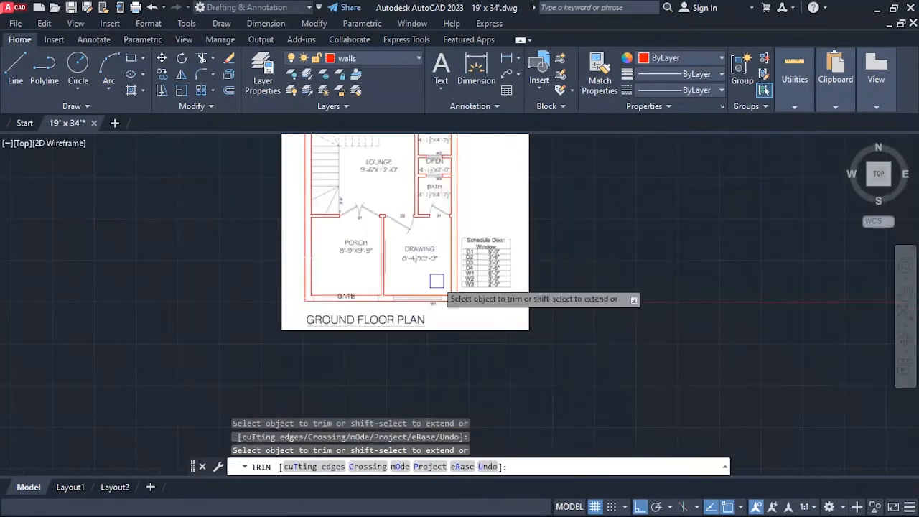
scroll(434, 282, down, 2)
scroll(402, 189, up, 4)
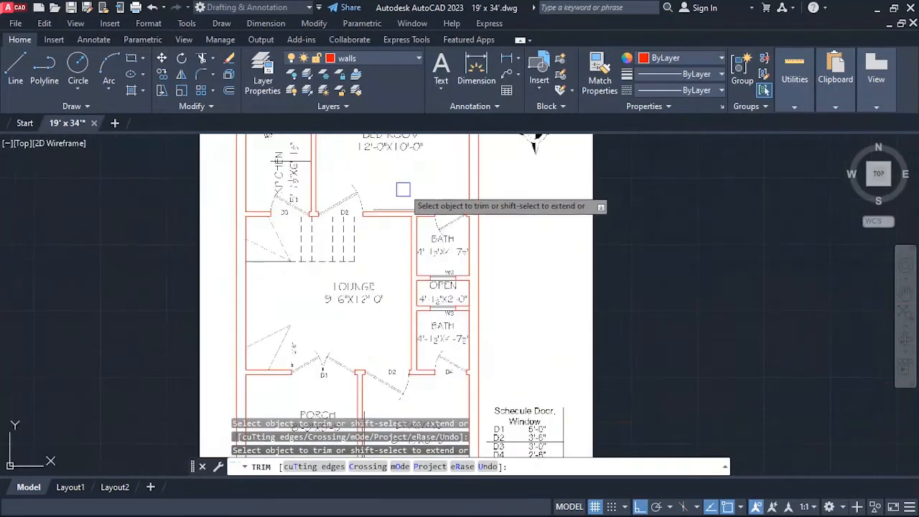
scroll(402, 201, down, 4)
scroll(408, 295, up, 4)
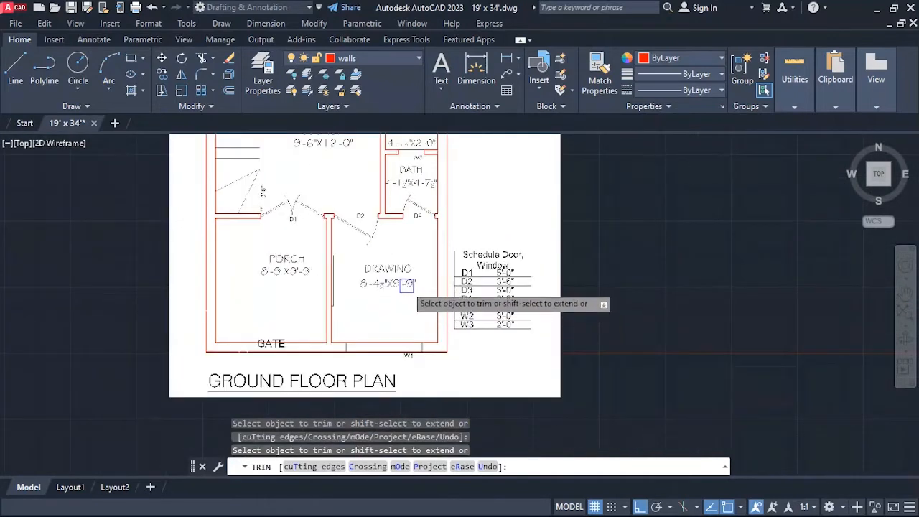
Measure the width of the W1 window opening in the drawing room's front wall.
scroll(395, 350, up, 2)
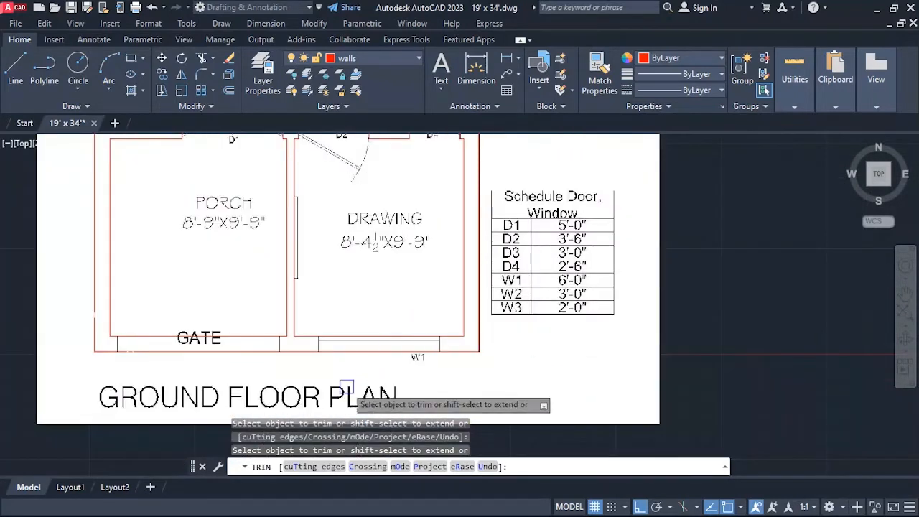
scroll(337, 366, up, 2)
scroll(381, 359, up, 3)
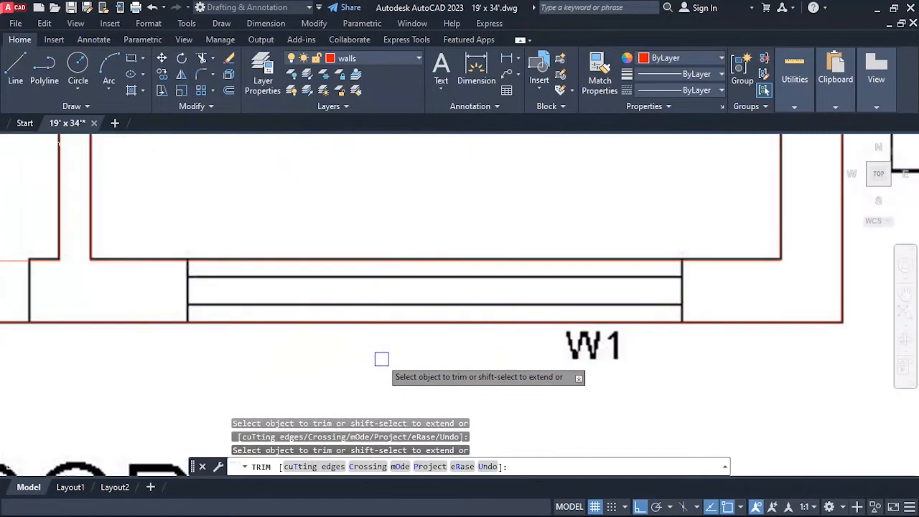
key(Escape)
text(d)
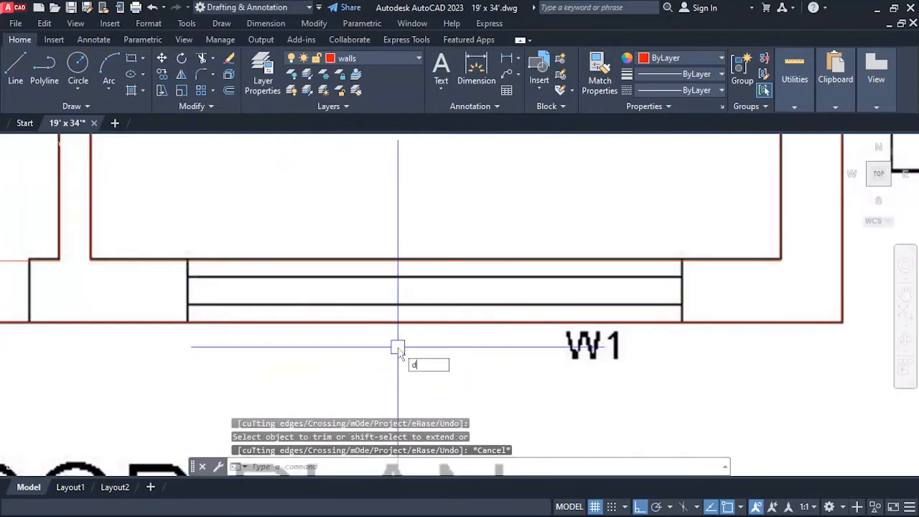
text(i)
key(Return)
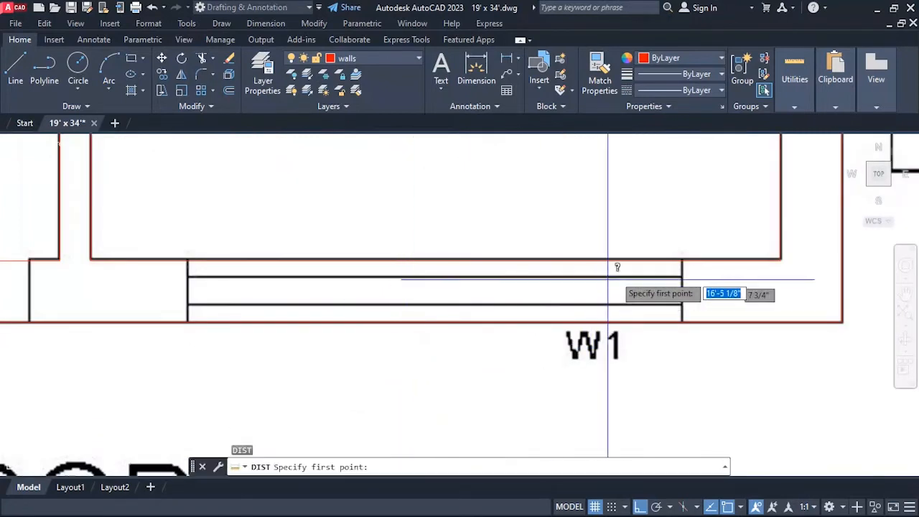
click(682, 260)
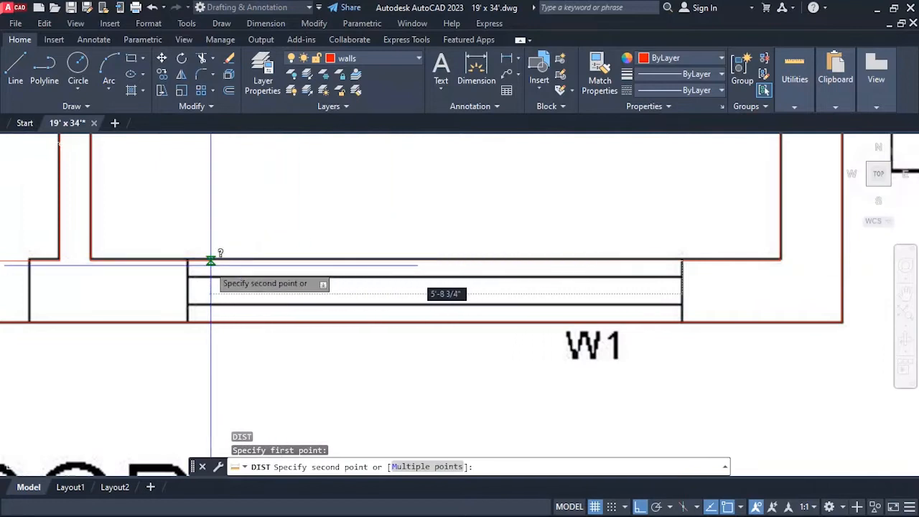
key(Escape)
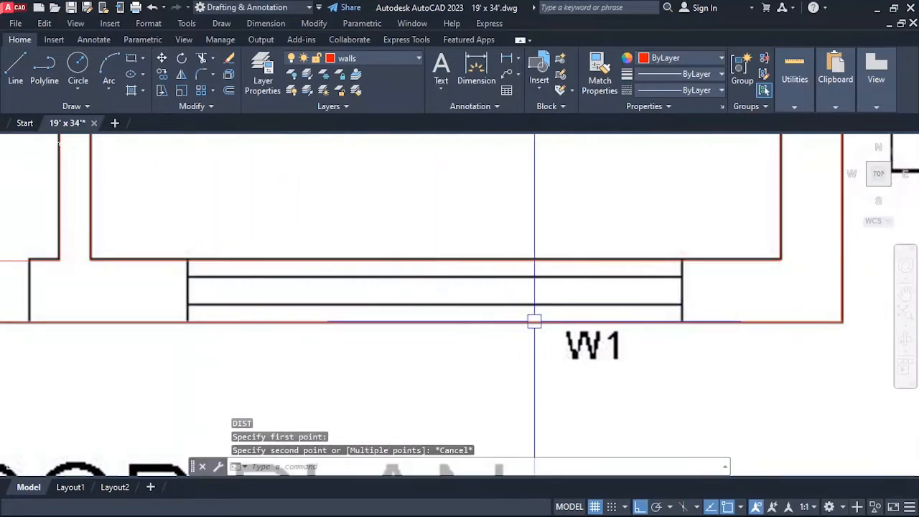
Draw a vertical line across the wall thickness at the middle of the W1 window opening.
text(l)
key(Return)
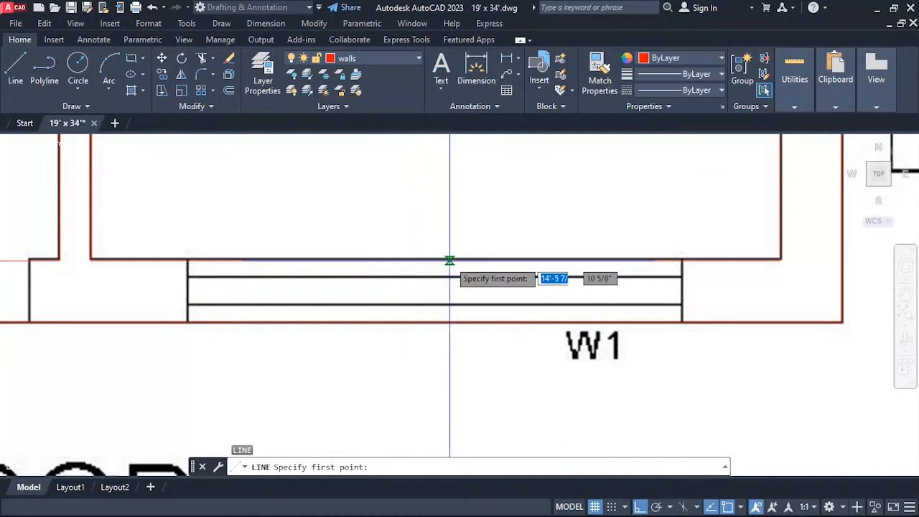
click(435, 259)
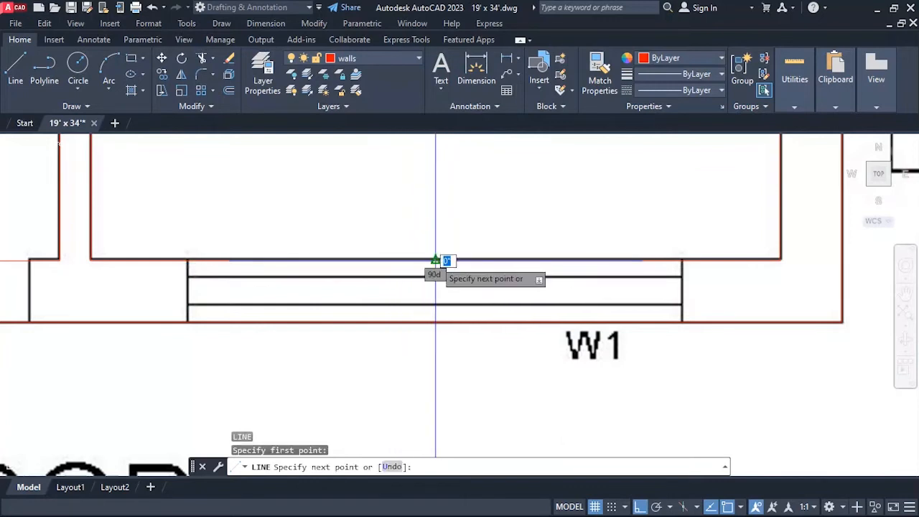
click(435, 321)
key(Return)
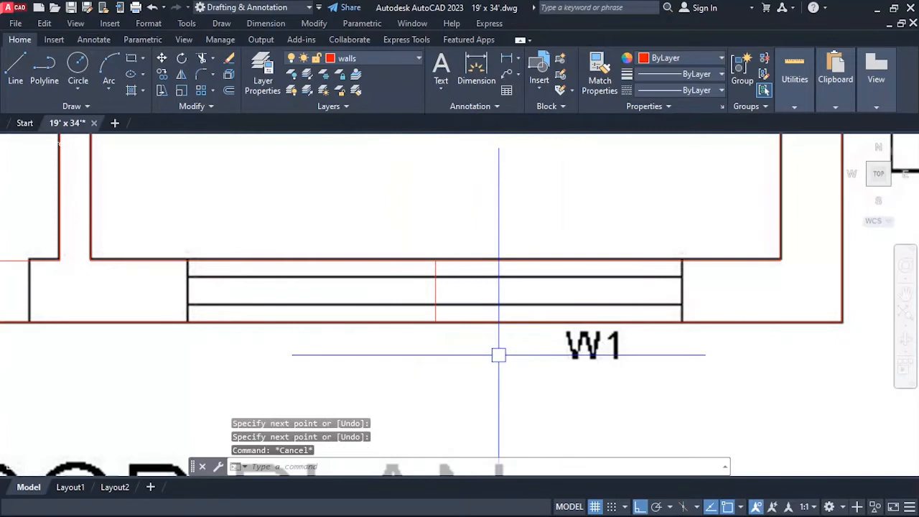
Offset the W1 middle line by 3' to the east and to the west, marking both sides of the window opening.
text(o)
key(Return)
text(3')
key(Return)
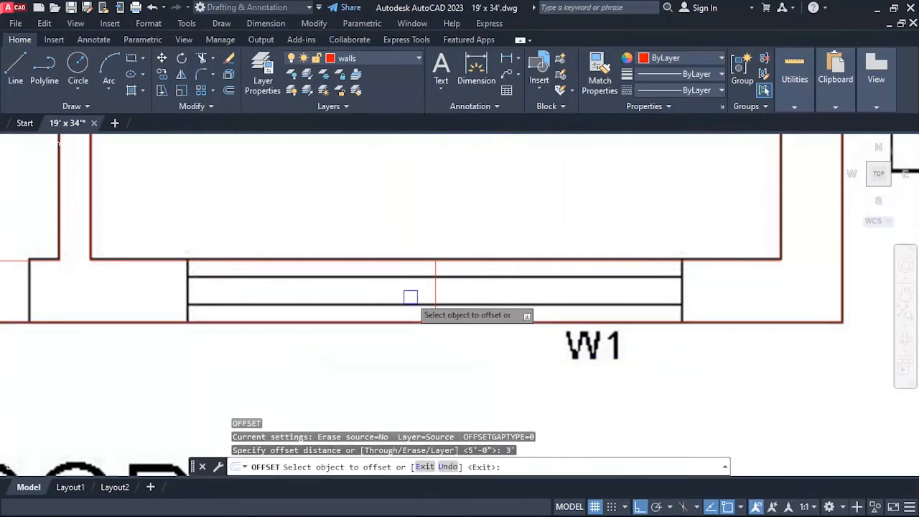
click(438, 287)
click(556, 323)
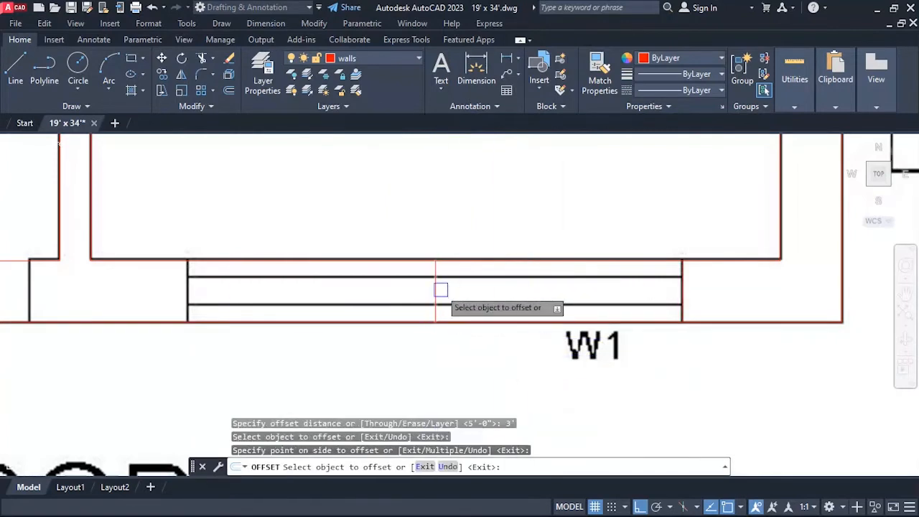
click(441, 289)
click(327, 379)
key(Escape)
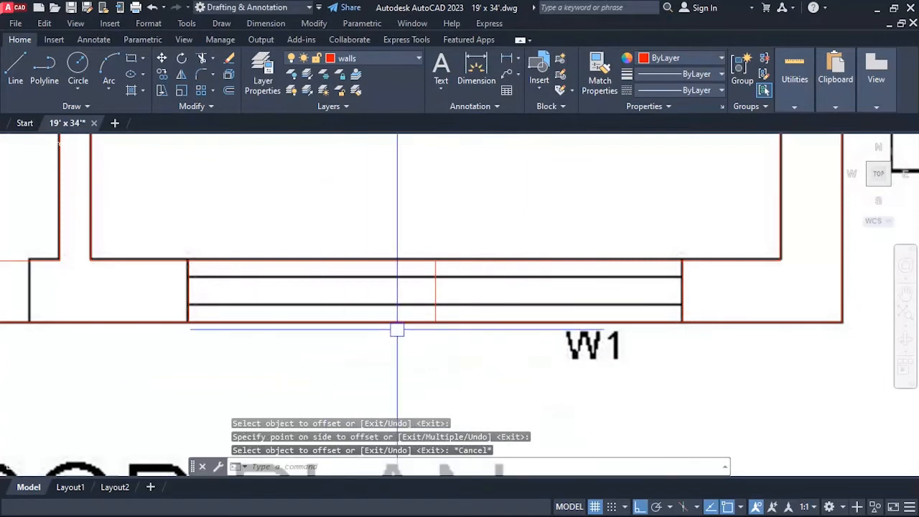
Erase the middle line of window W1 and trim the two wall lines crossing its opening.
text(e)
key(Return)
key(Escape)
text(t)
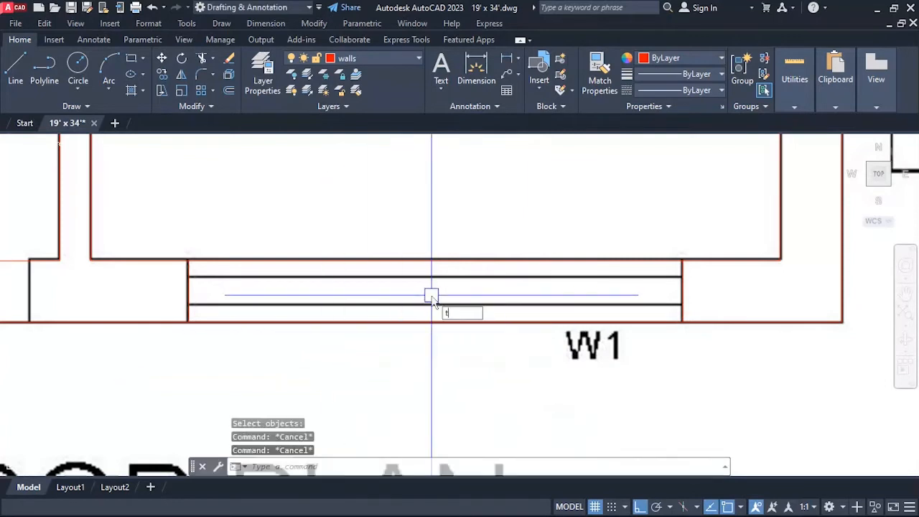
text(r)
key(Return)
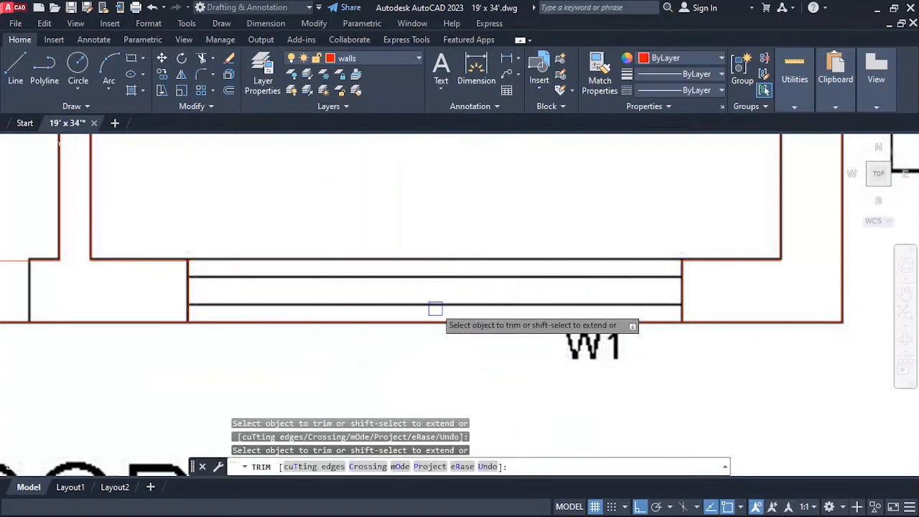
scroll(568, 311, down, 6)
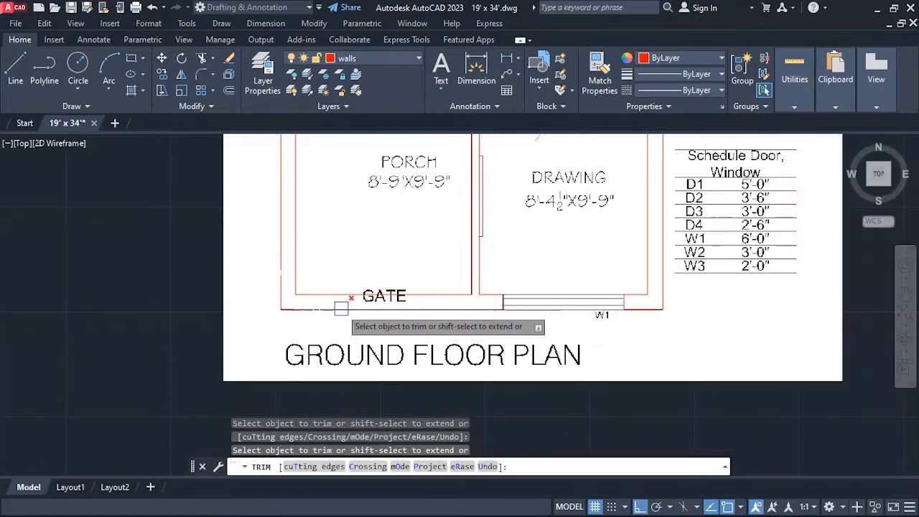
scroll(289, 317, up, 4)
key(Escape)
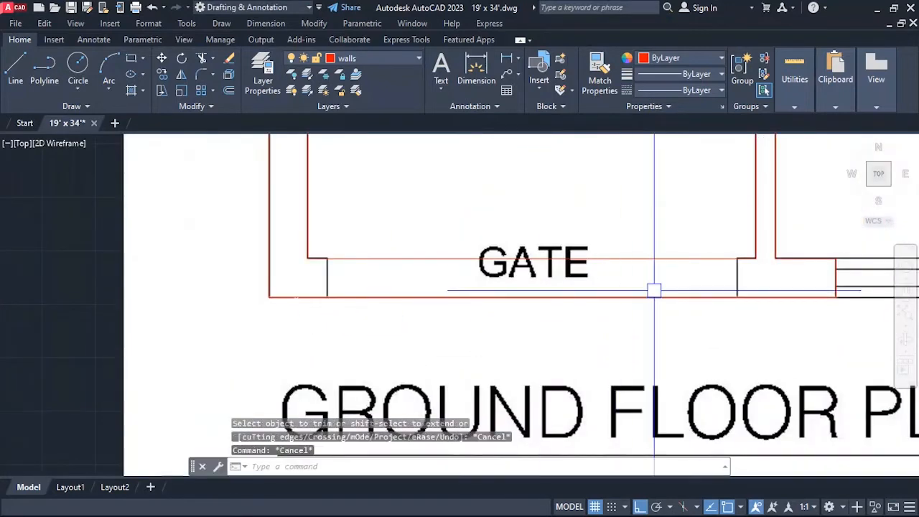
key(Escape)
key(Escape)
Measure the width of the gate opening in the porch's front wall.
text(i)
key(Return)
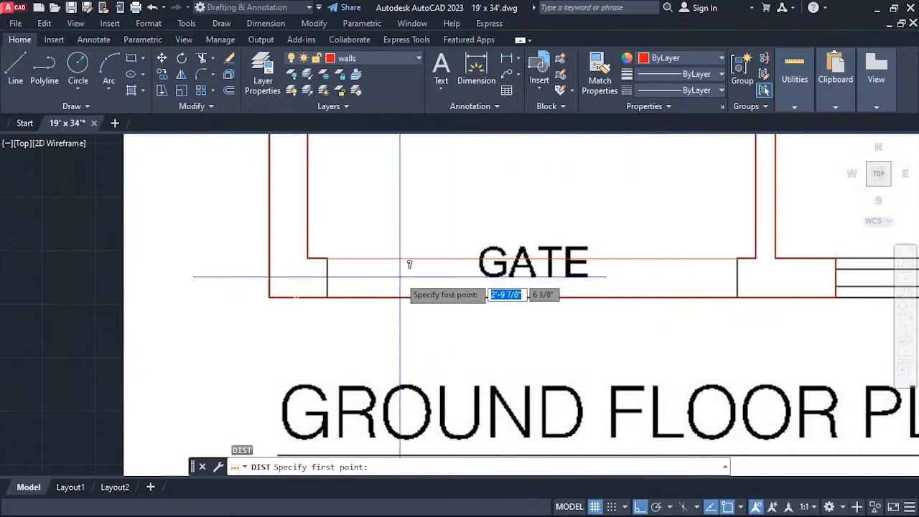
click(328, 258)
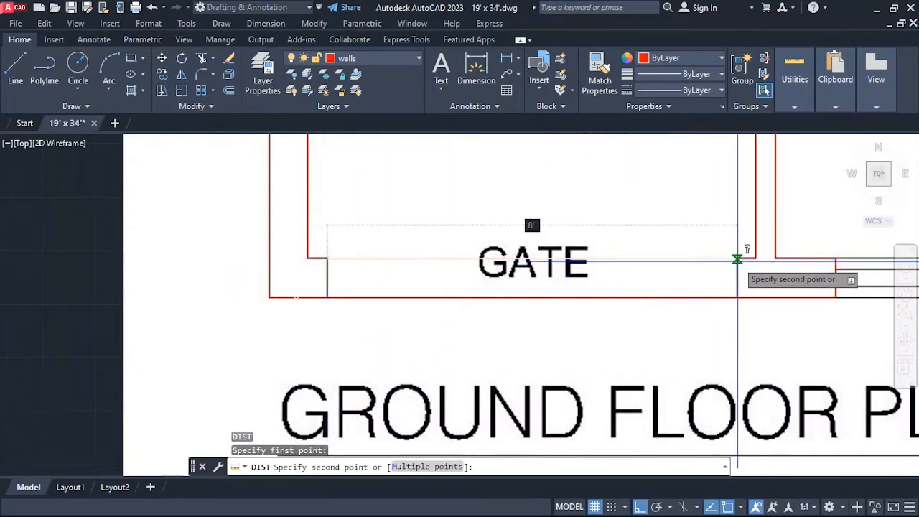
key(Escape)
Draw a vertical line across the wall thickness at the middle of the gate opening.
text(l)
key(Return)
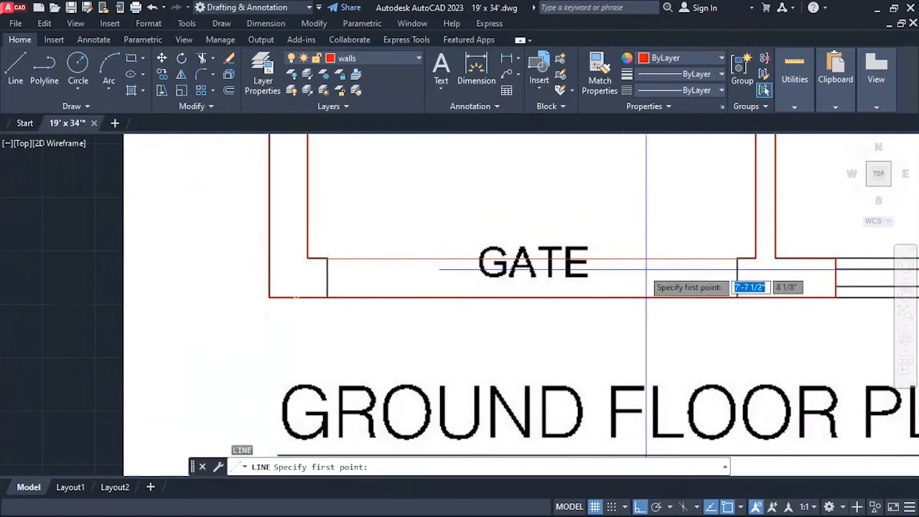
click(531, 296)
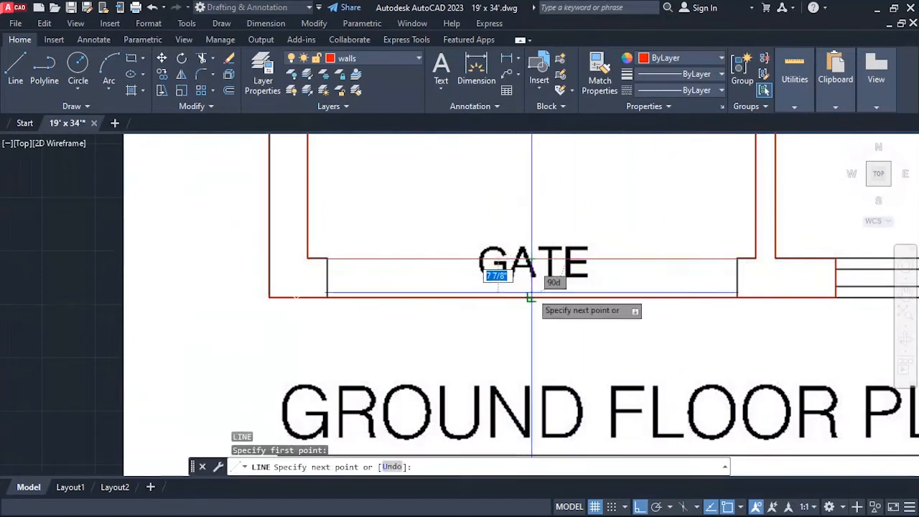
click(531, 297)
key(Return)
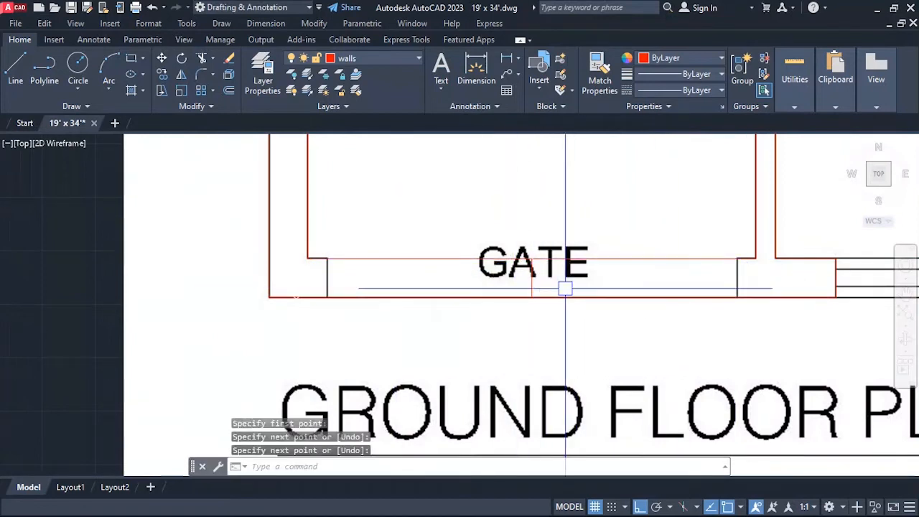
Offset the gate's middle line by 4' to the east and to the west, marking both sides of the gate opening.
text(o)
key(Return)
text(4')
key(Return)
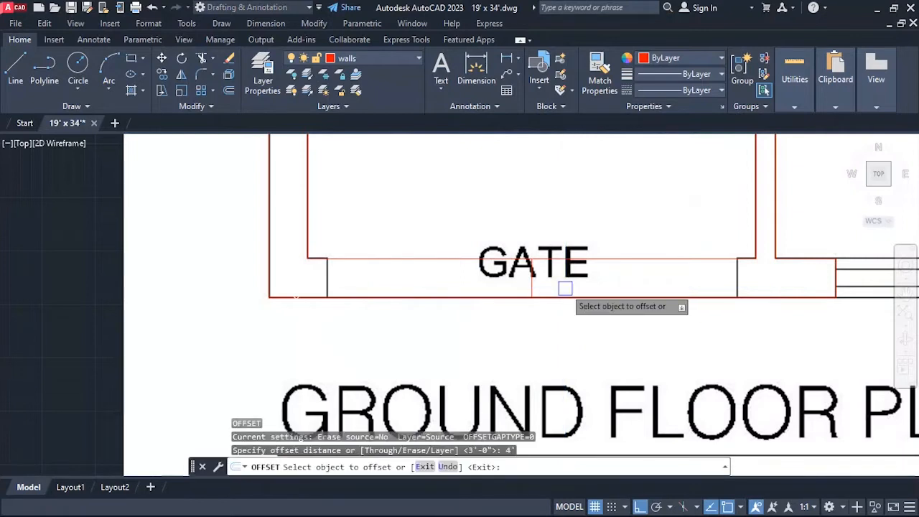
click(532, 285)
click(583, 310)
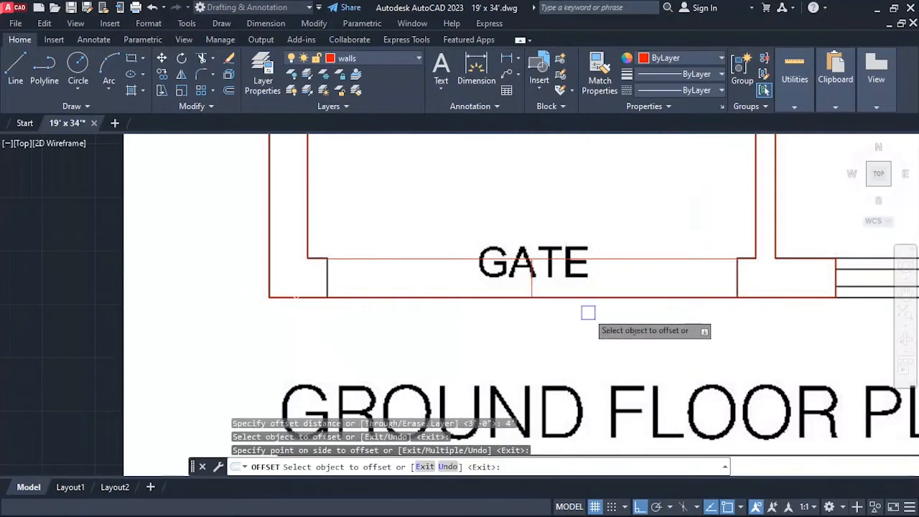
click(526, 275)
click(481, 314)
key(Return)
Erase the gate's middle line and trim the two porch wall lines crossing the gate opening.
text(e)
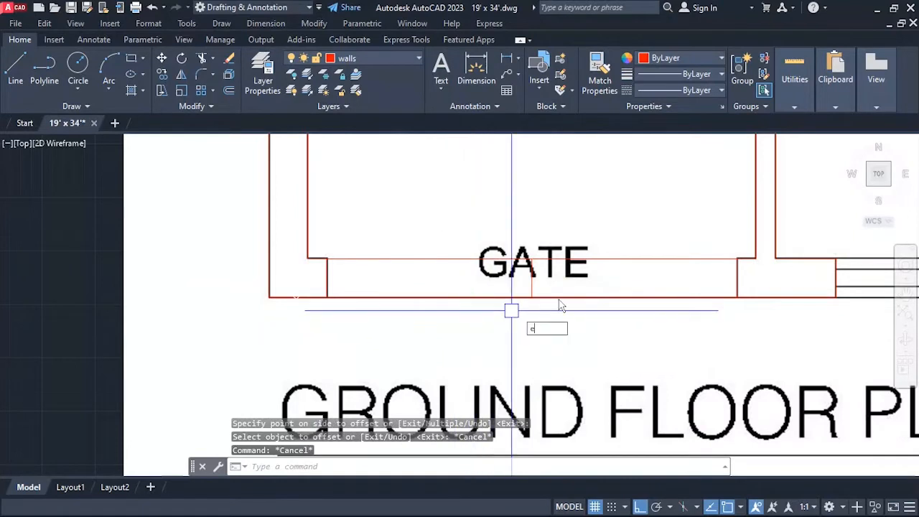
key(Return)
key(Escape)
key(Escape)
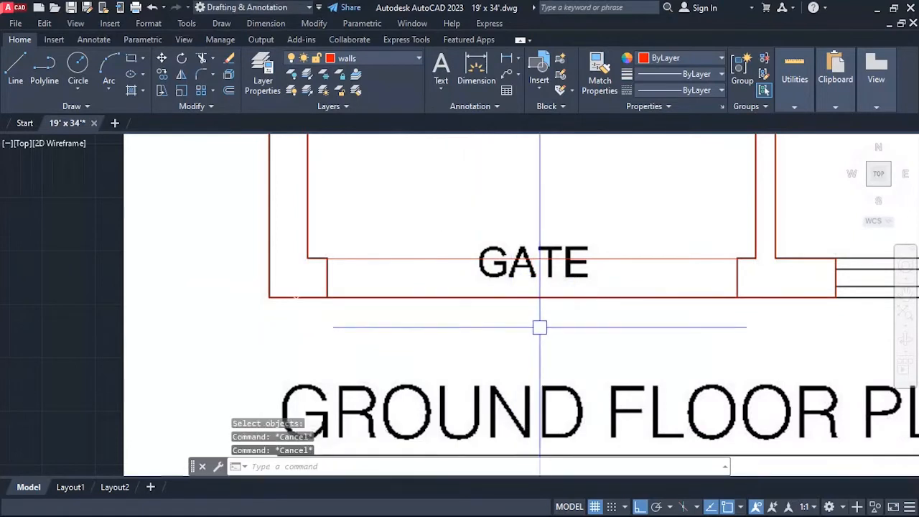
key(Return)
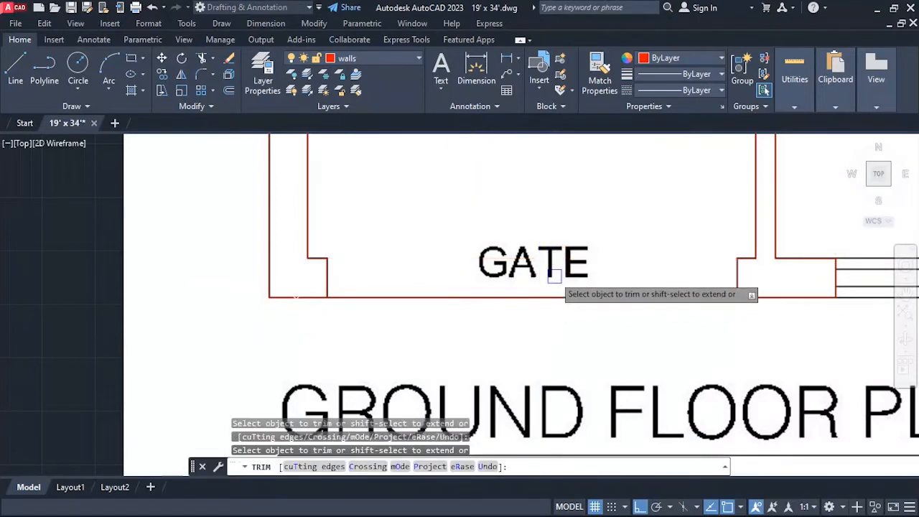
scroll(348, 316, down, 4)
scroll(352, 323, down, 5)
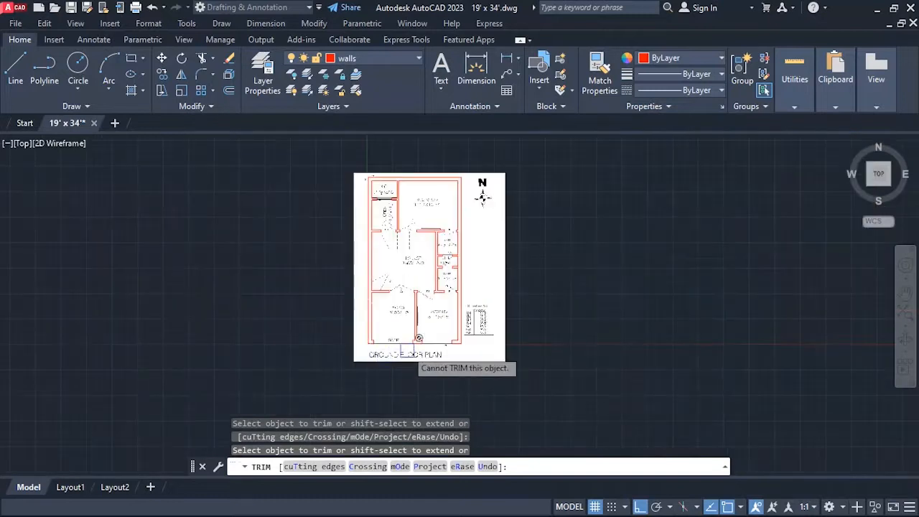
scroll(402, 291, up, 3)
scroll(403, 266, down, 3)
scroll(403, 266, up, 2)
key(Escape)
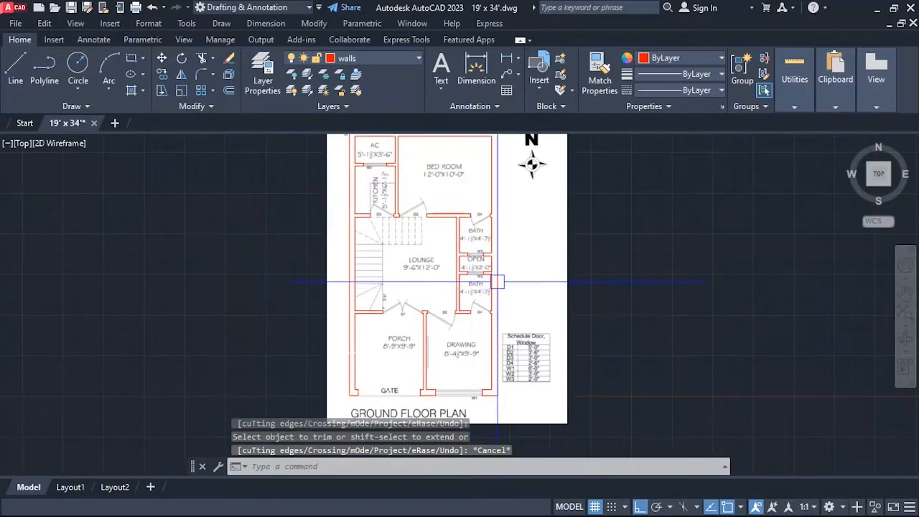
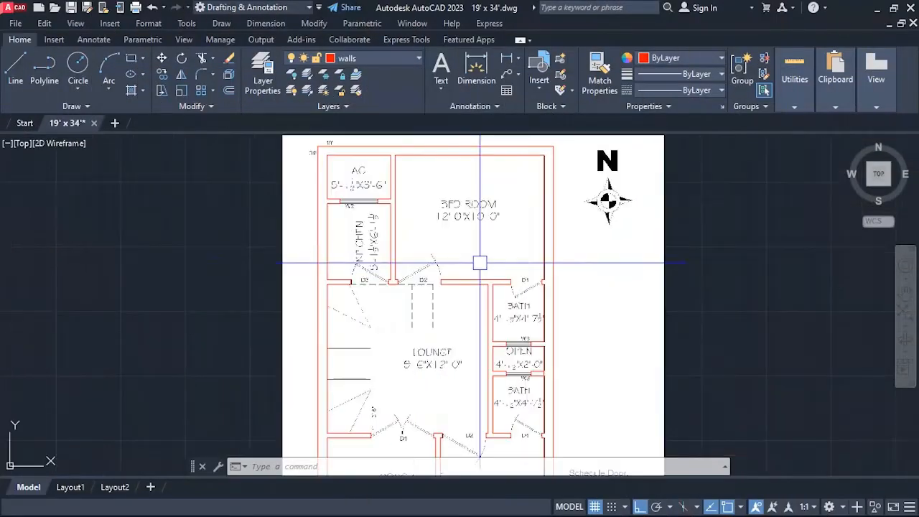
Examine the door openings and their D2, D3 and D4 labels around the bedroom, kitchen and baths.
scroll(340, 214, down, 2)
scroll(456, 290, up, 2)
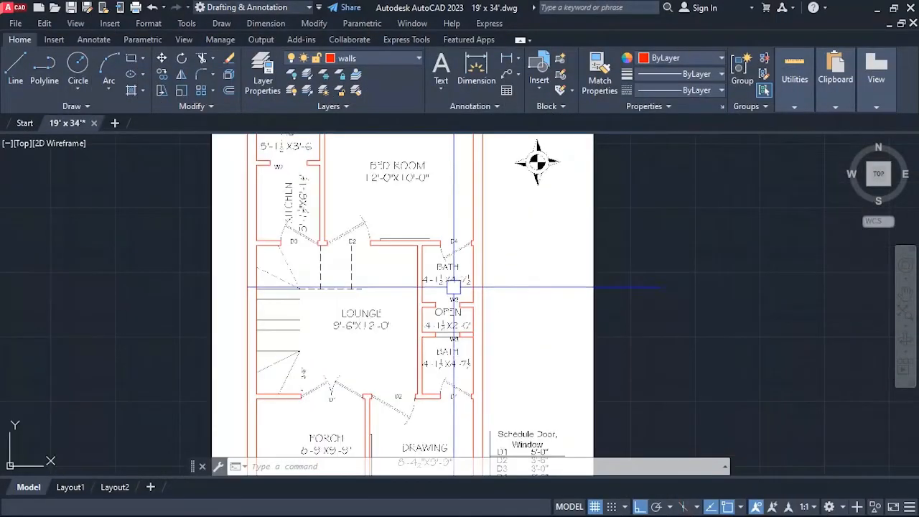
scroll(388, 239, up, 2)
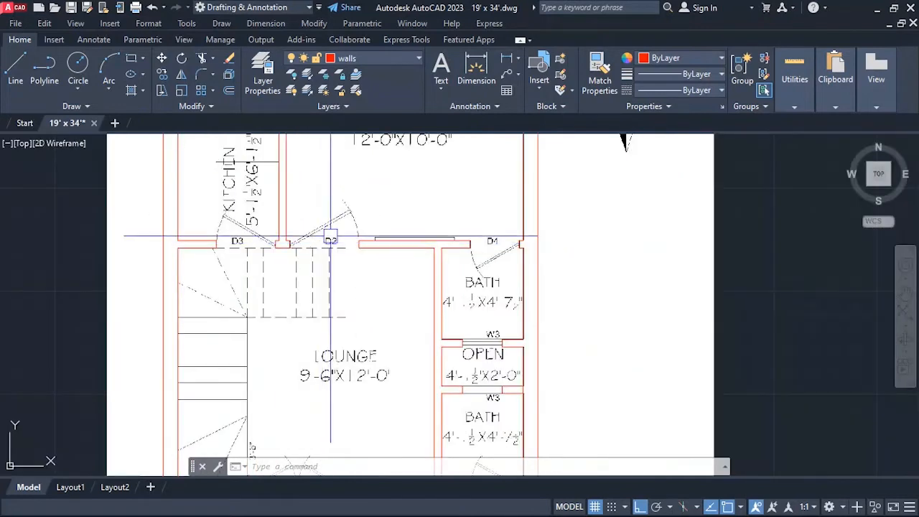
scroll(421, 251, down, 3)
scroll(409, 247, up, 3)
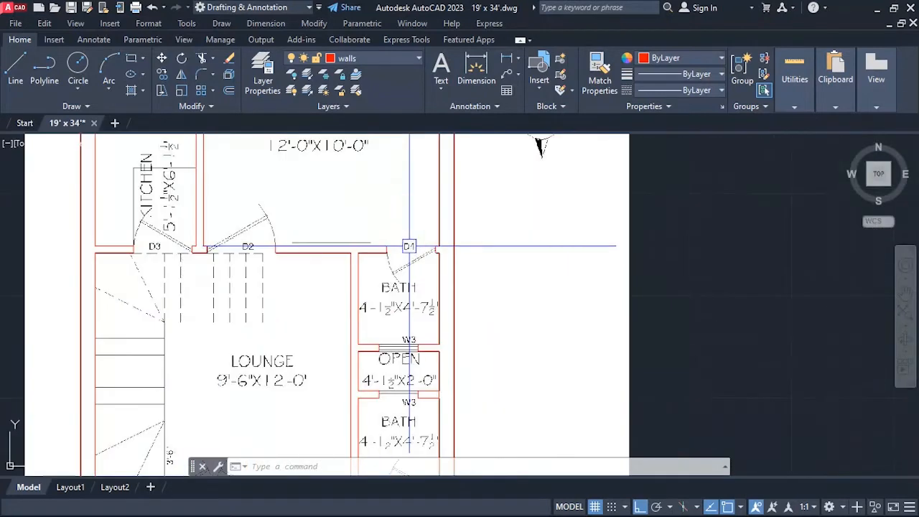
scroll(402, 258, up, 2)
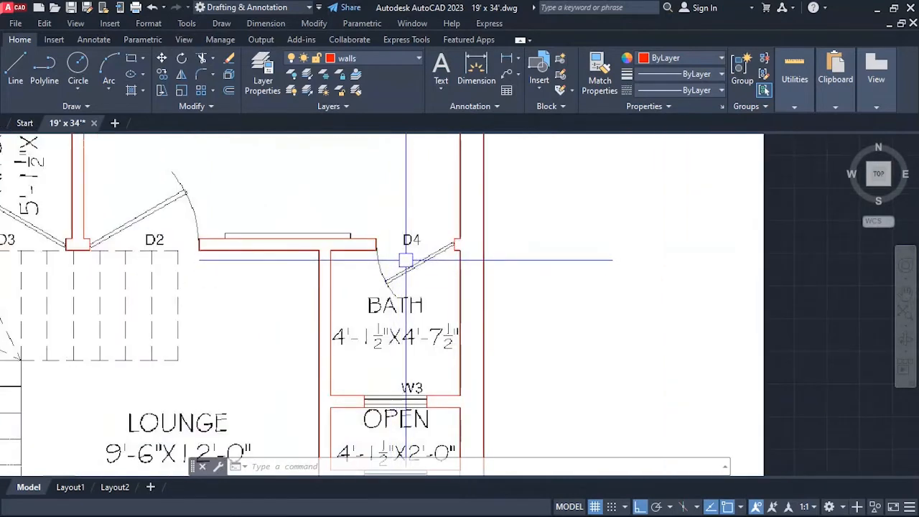
scroll(406, 260, down, 2)
scroll(406, 260, down, 7)
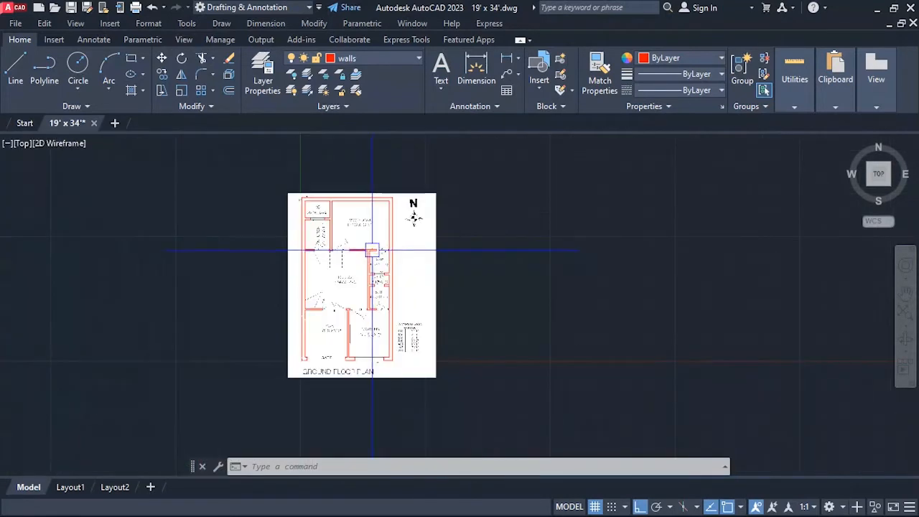
scroll(395, 259, up, 3)
scroll(366, 249, up, 4)
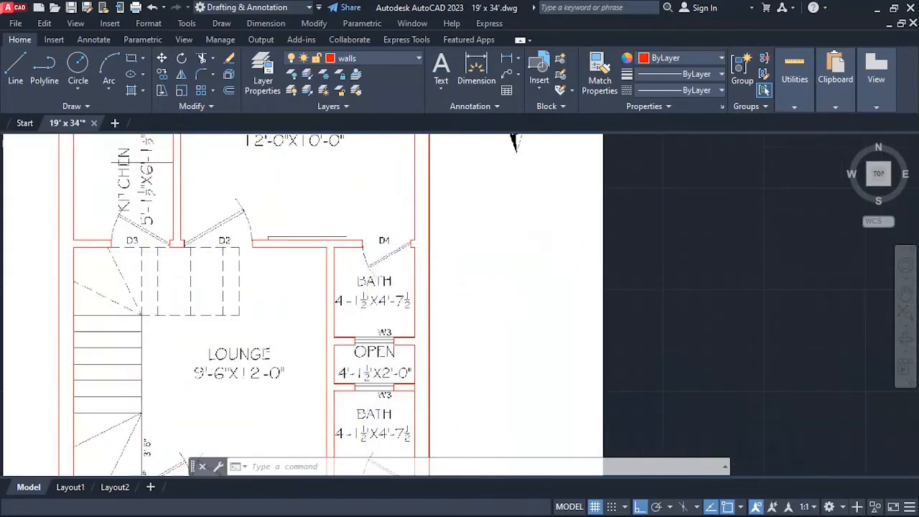
scroll(384, 247, down, 3)
scroll(288, 241, down, 2)
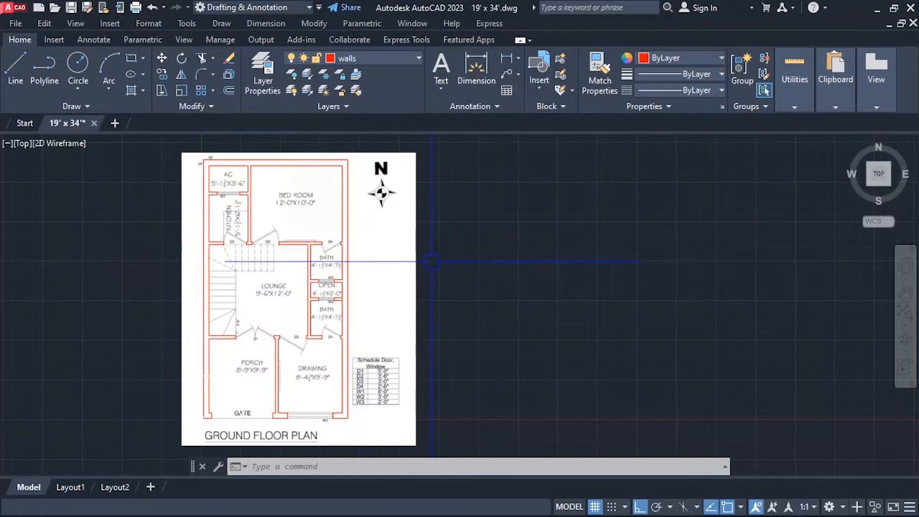
Insert the Door - Imperial block from the architectural tool palette in the empty space east of the floor plan.
key(ctrl+3)
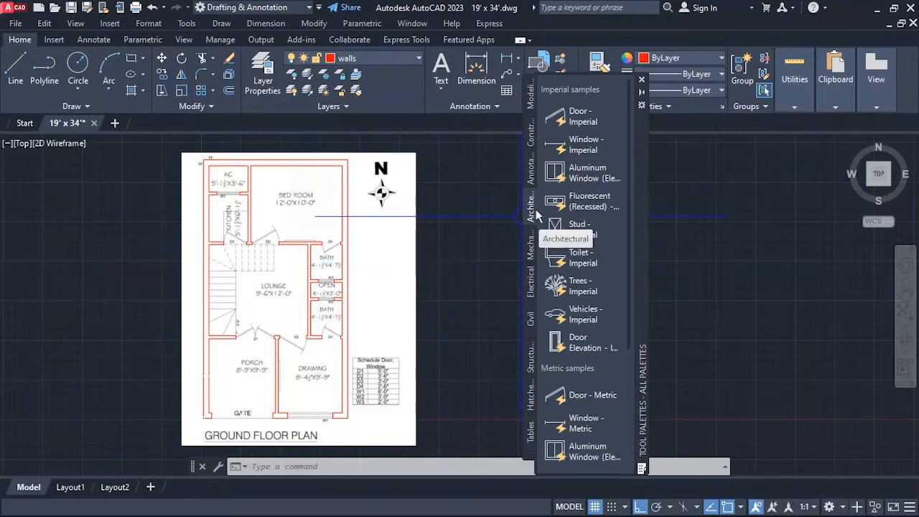
click(581, 119)
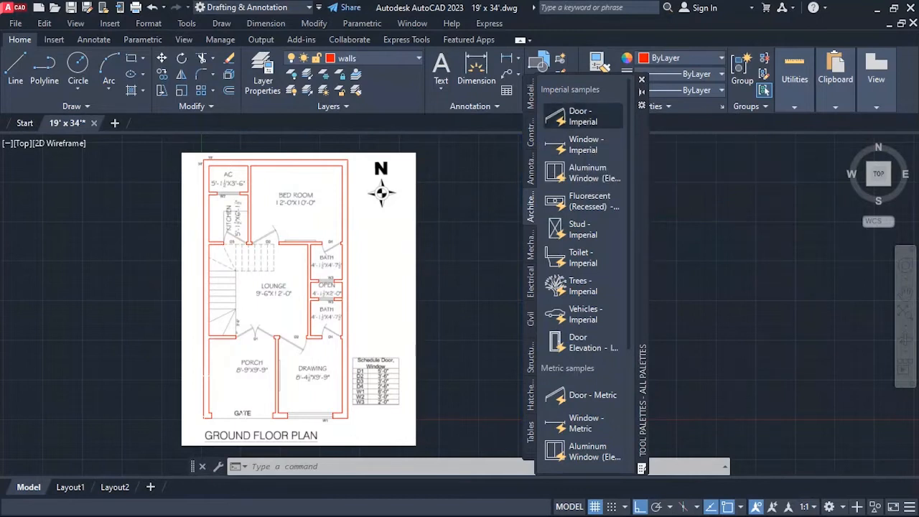
click(469, 246)
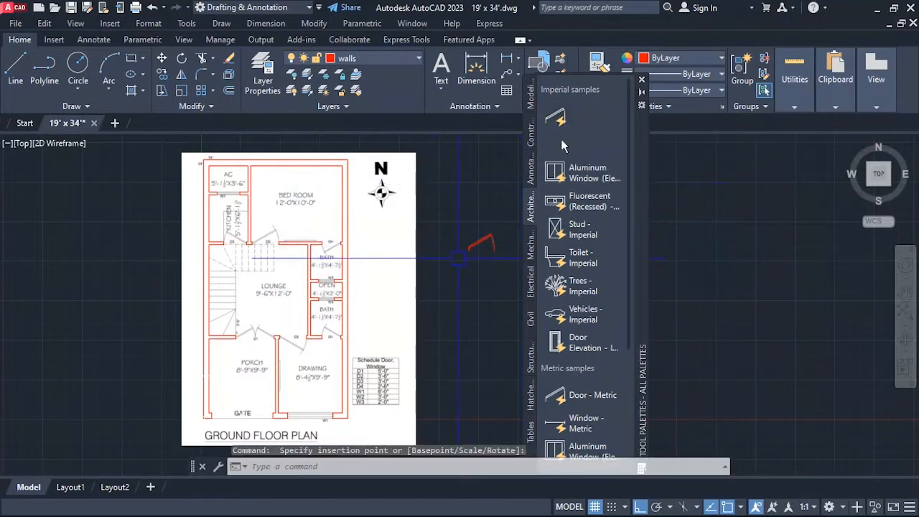
click(643, 81)
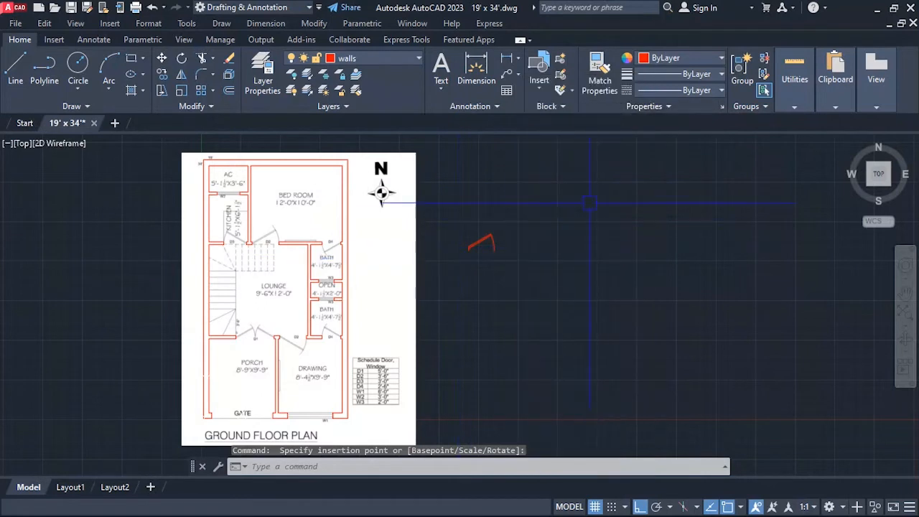
scroll(529, 234, down, 4)
scroll(468, 227, up, 6)
scroll(535, 226, up, 2)
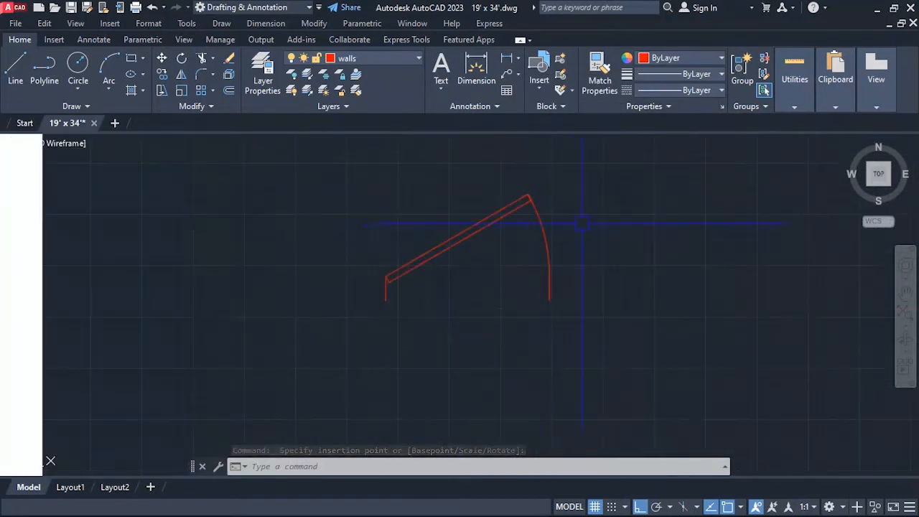
scroll(583, 222, down, 4)
click(555, 225)
scroll(565, 225, up, 3)
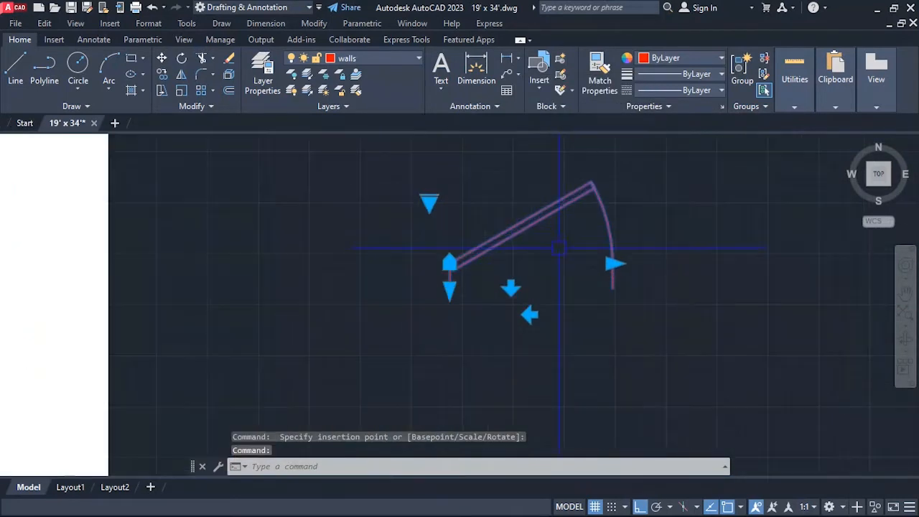
scroll(545, 262, down, 3)
key(Escape)
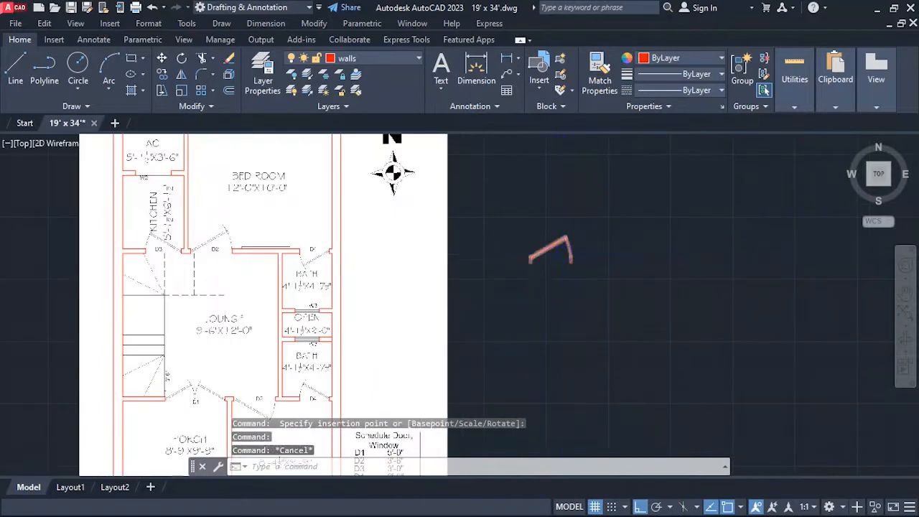
Draw a 2'6 horizontal line eastward from the bottom of the door block's hinge side.
scroll(552, 265, up, 3)
scroll(547, 280, down, 3)
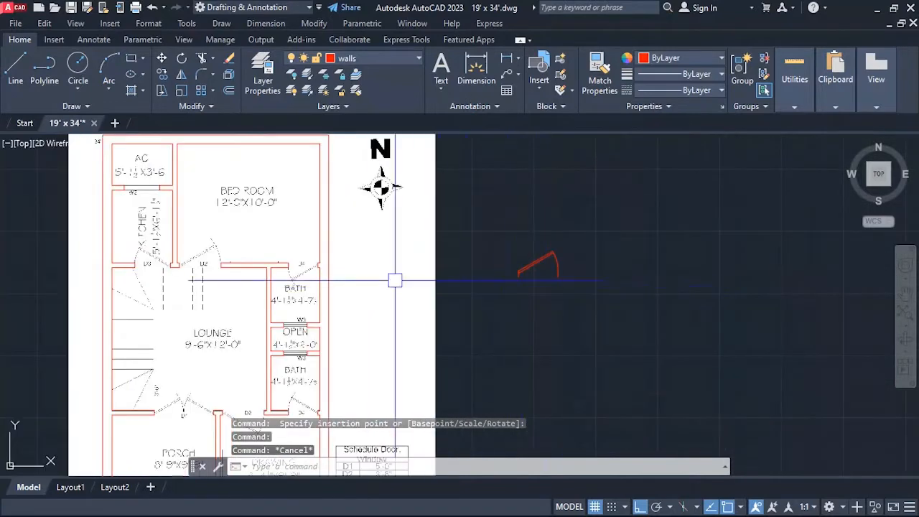
scroll(538, 271, up, 6)
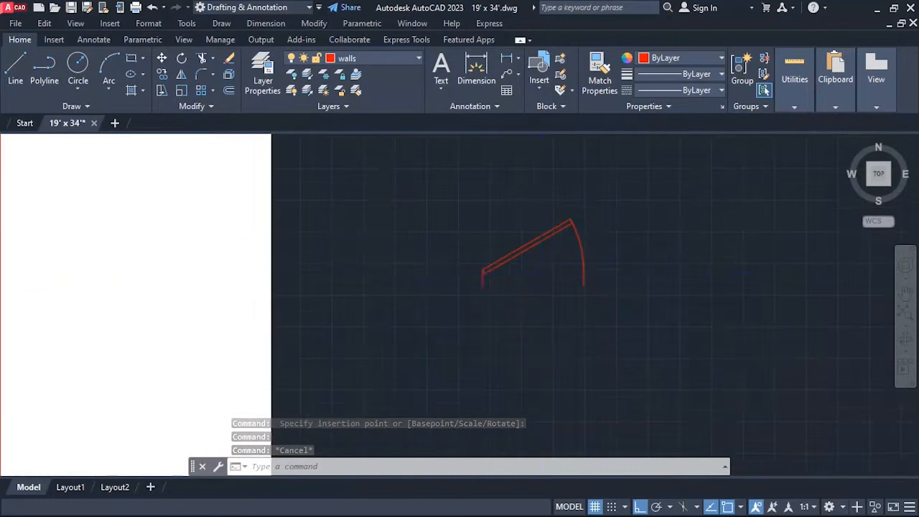
text(l)
key(Return)
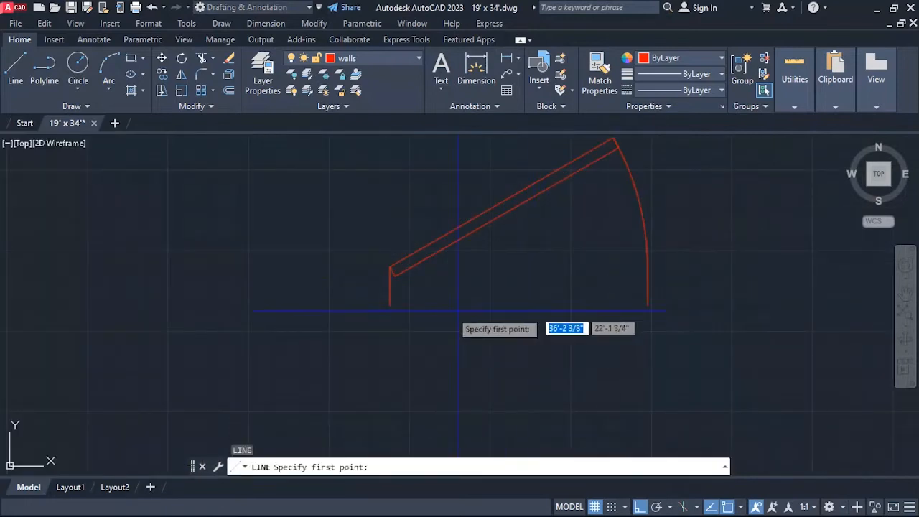
click(390, 305)
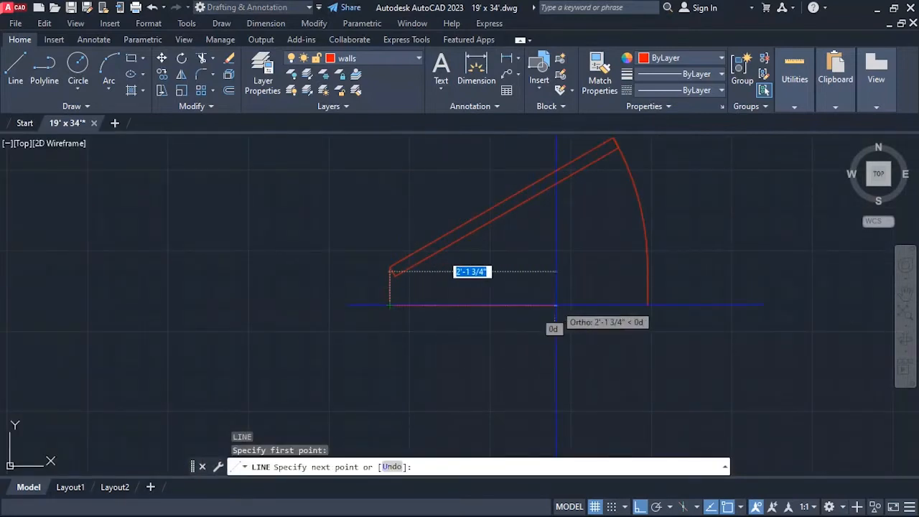
text(2'6)
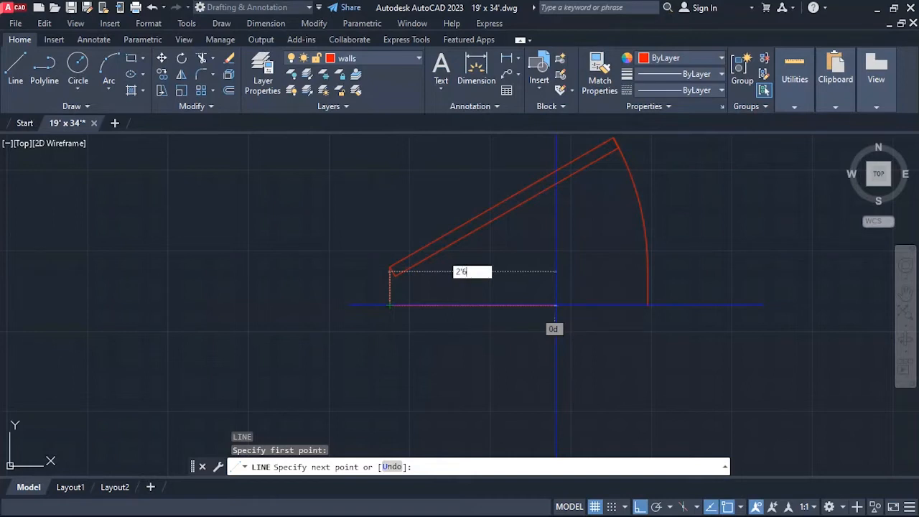
key(Return)
key(Return)
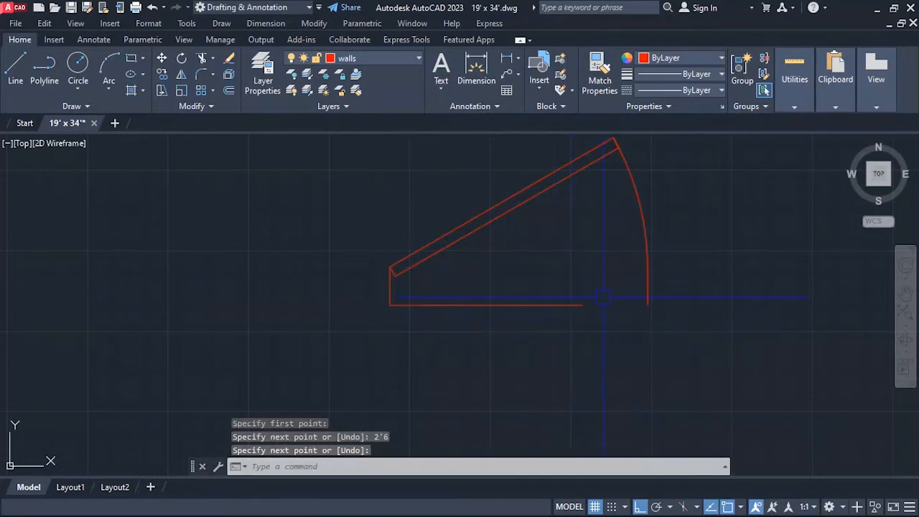
scroll(479, 314, down, 2)
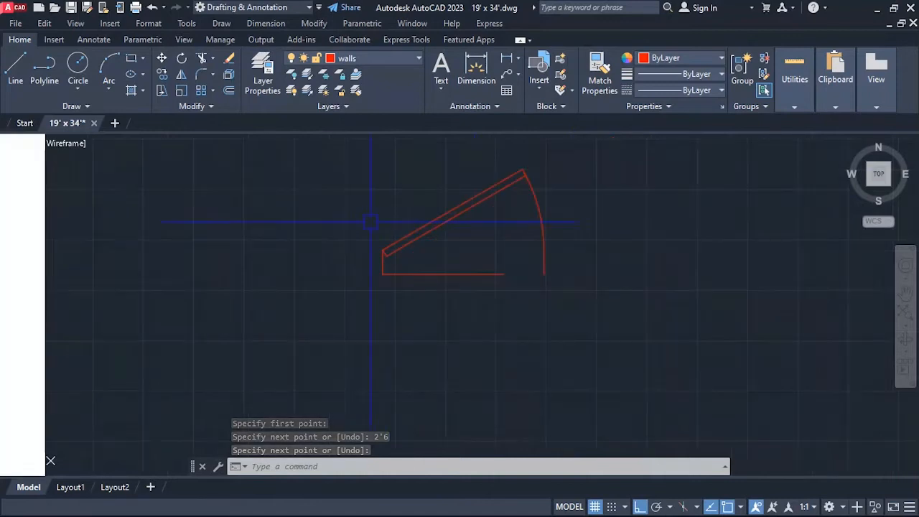
text(sc)
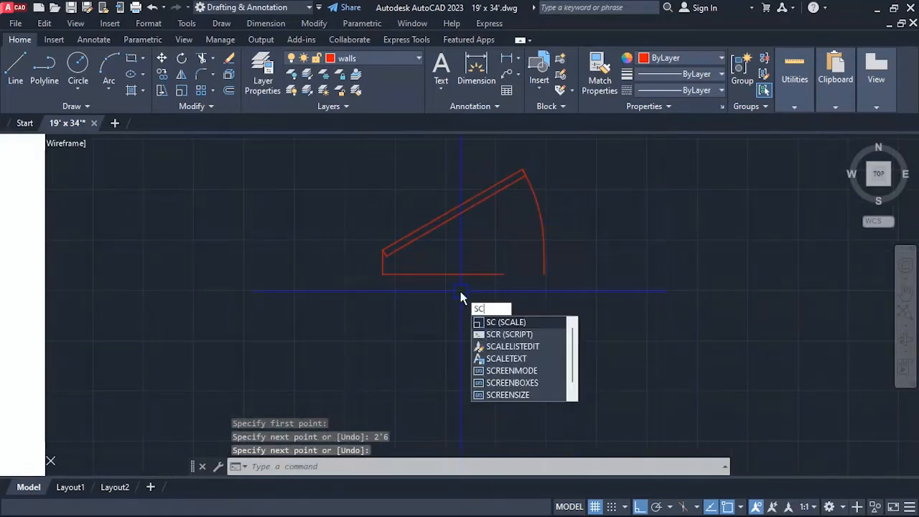
key(Return)
click(464, 202)
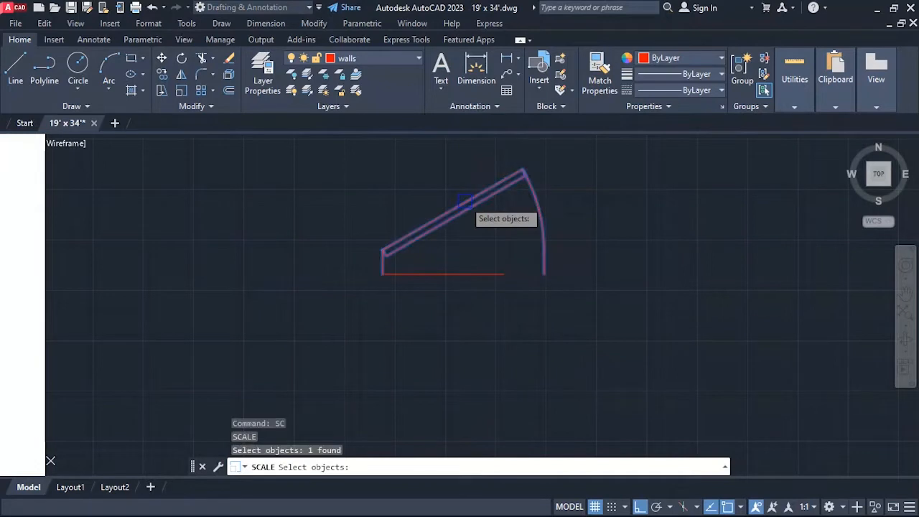
key(Return)
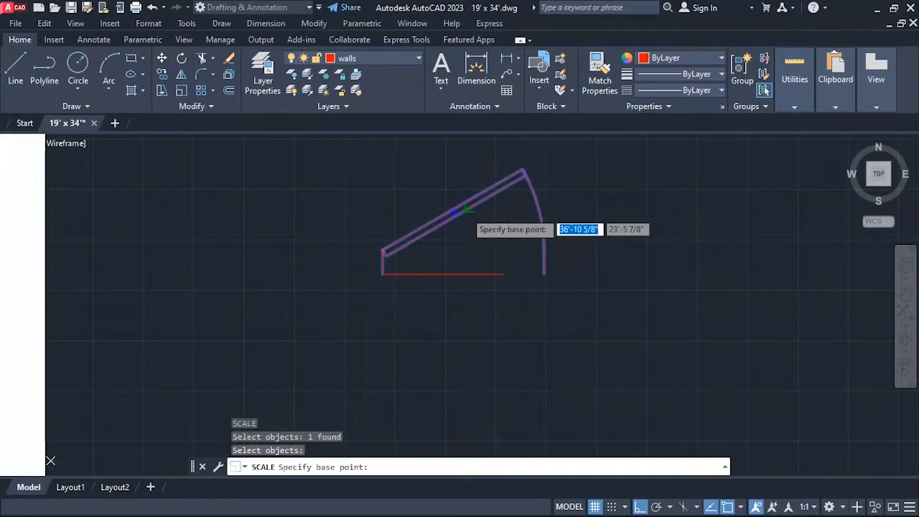
click(382, 273)
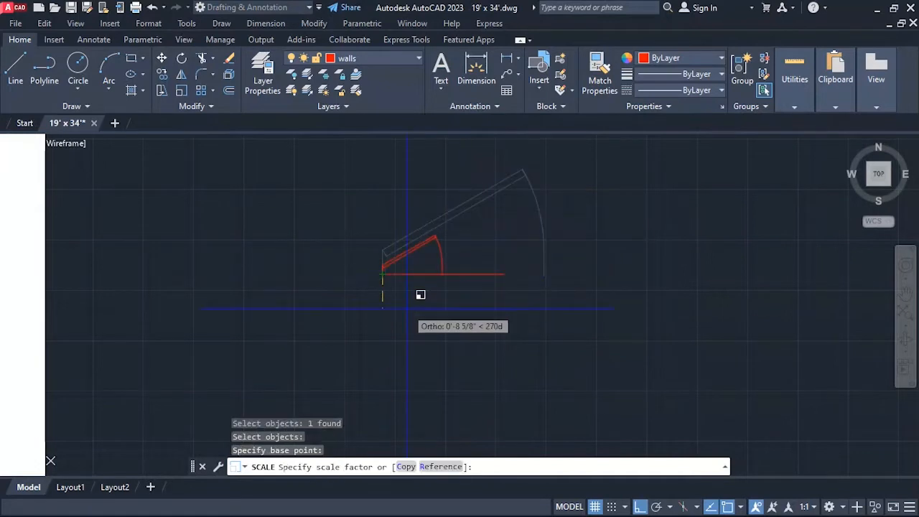
text(r)
key(Return)
click(383, 274)
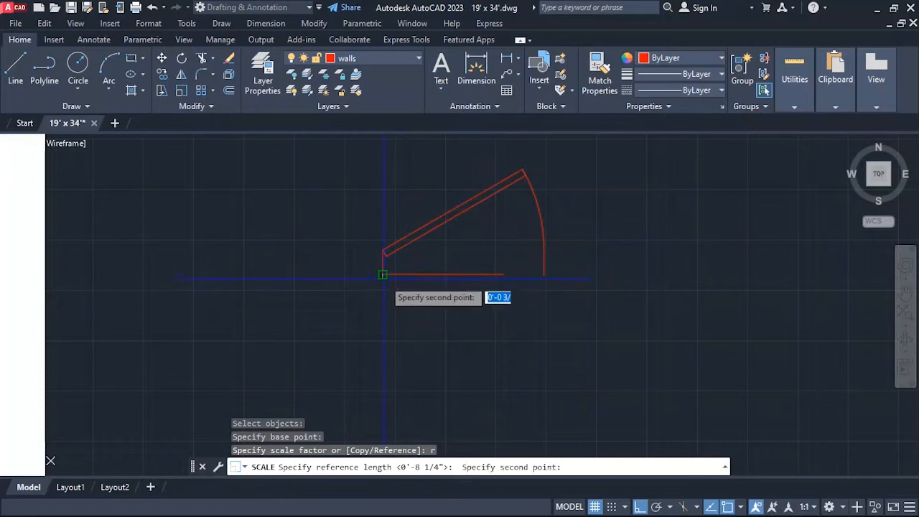
click(503, 274)
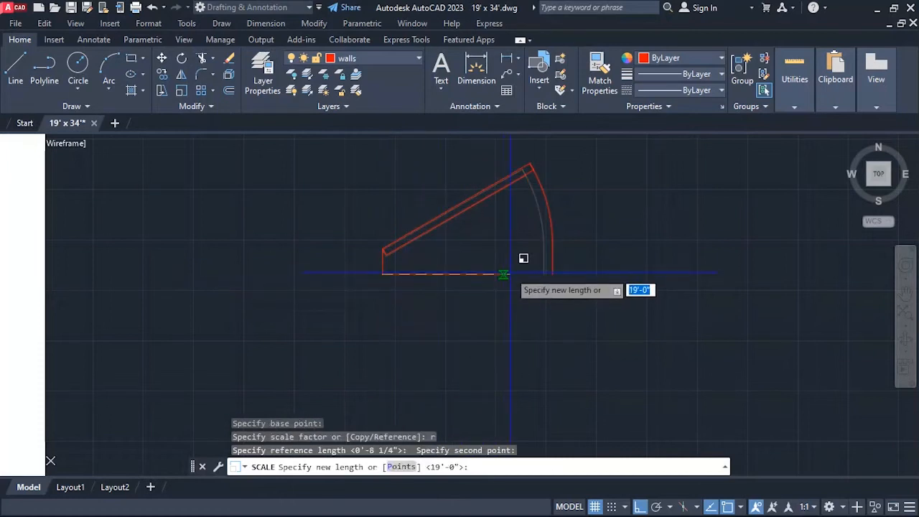
key(Escape)
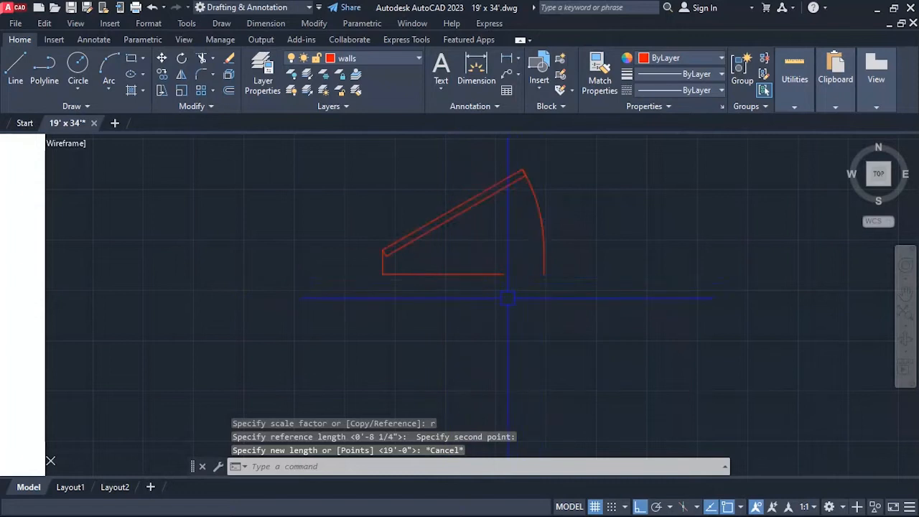
Scale the door block by reference from its hinge-side base point, fitting its full width to the end of the 2'6 line.
key(Return)
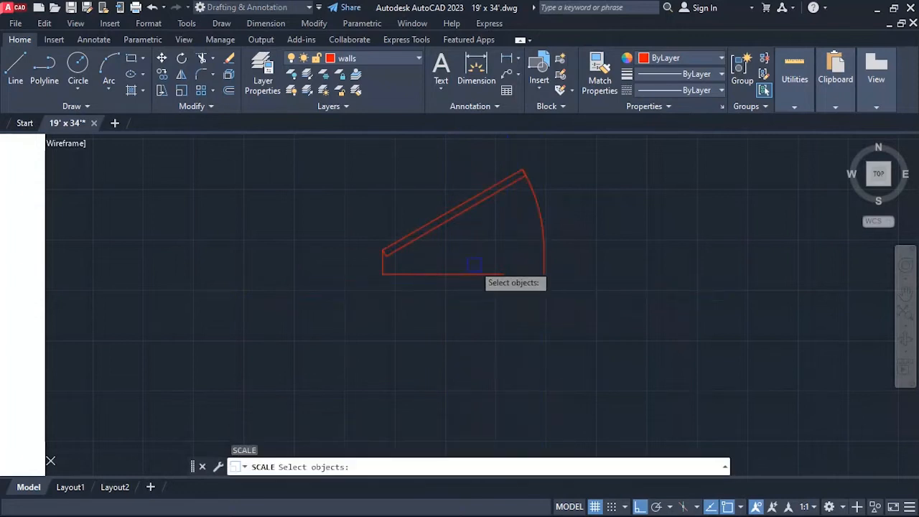
click(461, 219)
key(Return)
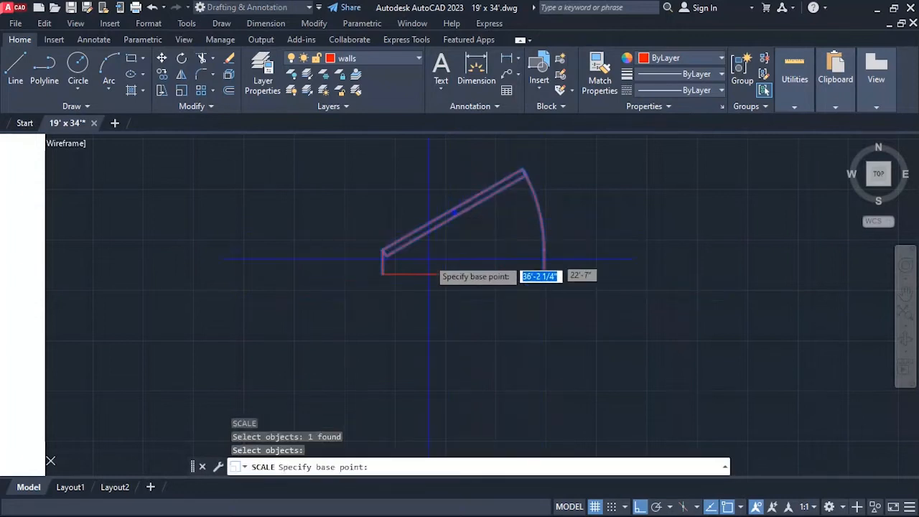
click(382, 273)
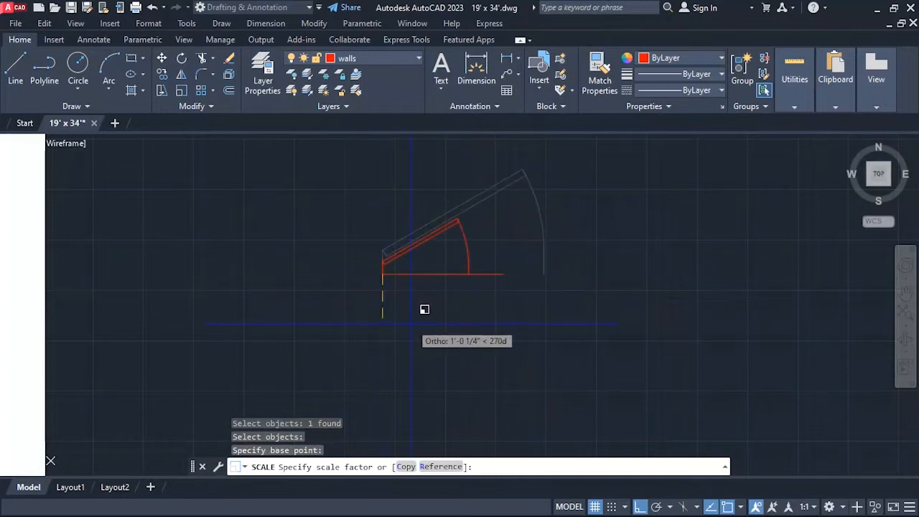
text(r)
key(Return)
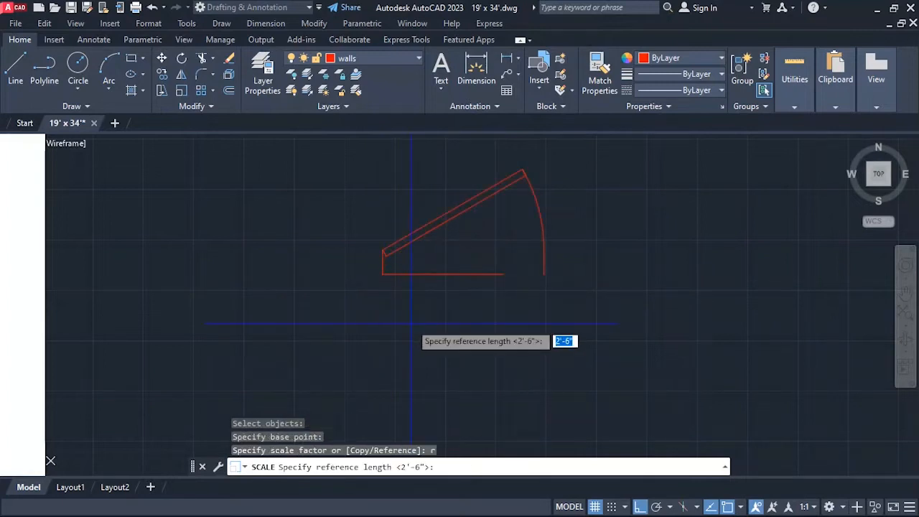
click(382, 274)
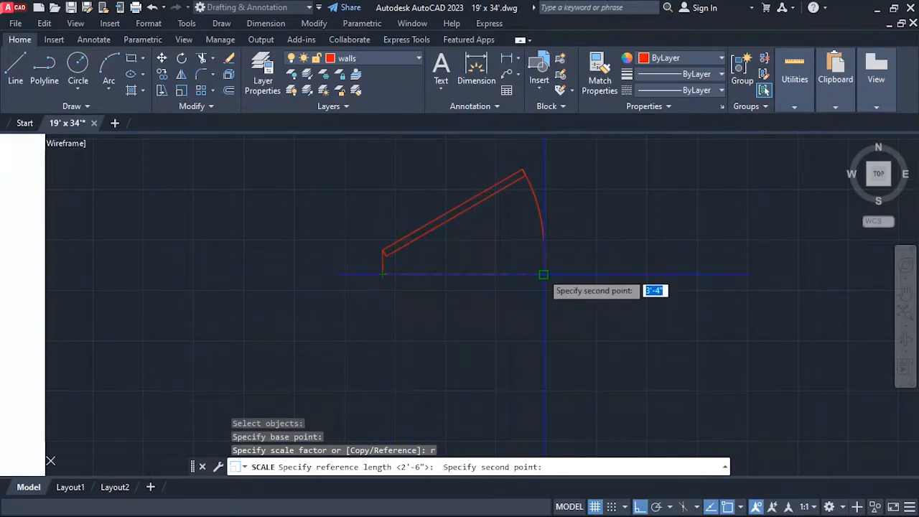
click(544, 273)
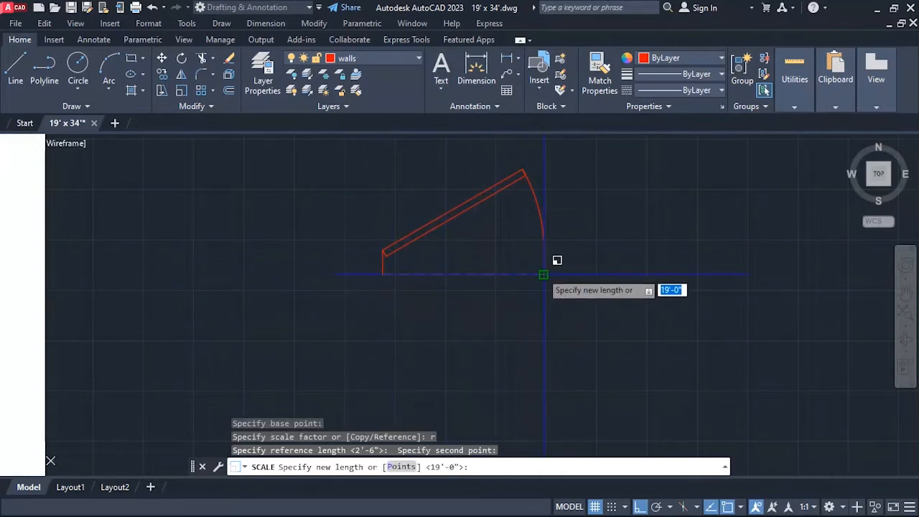
click(500, 273)
scroll(477, 235, down, 4)
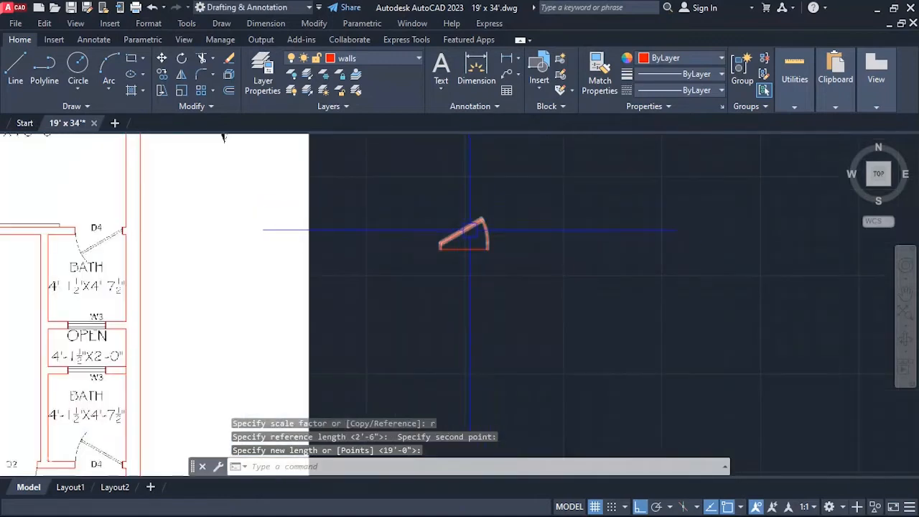
Flip the scaled door block both ways so its hinge is on the east side and its leaf swings south.
scroll(479, 214, down, 2)
scroll(448, 227, up, 2)
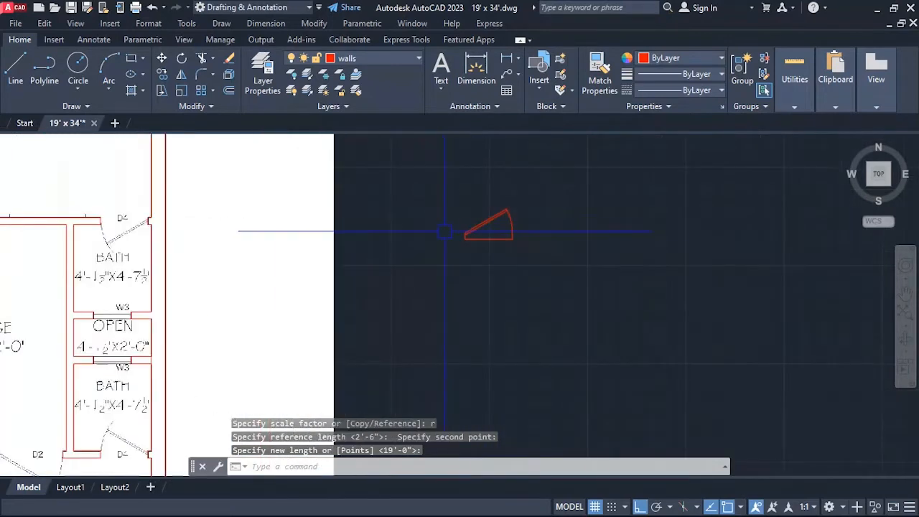
click(485, 216)
click(482, 240)
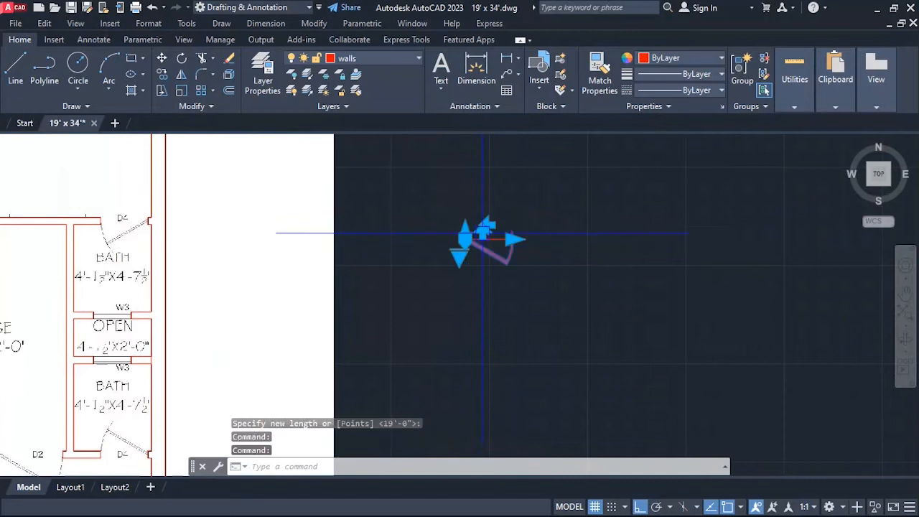
scroll(491, 227, up, 5)
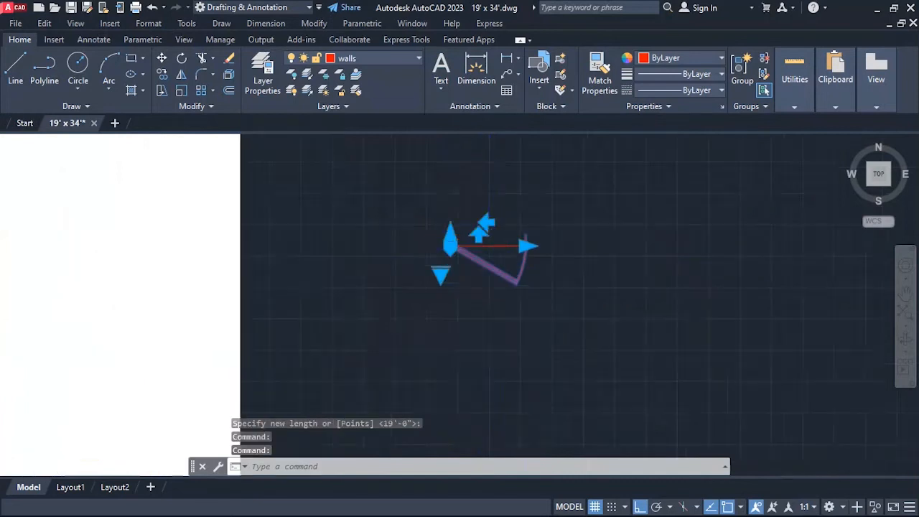
click(484, 212)
scroll(626, 254, down, 5)
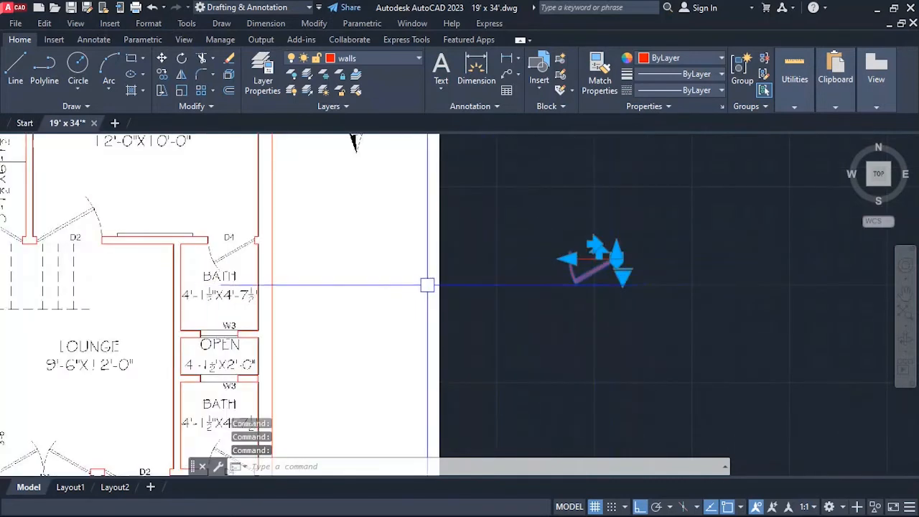
key(Escape)
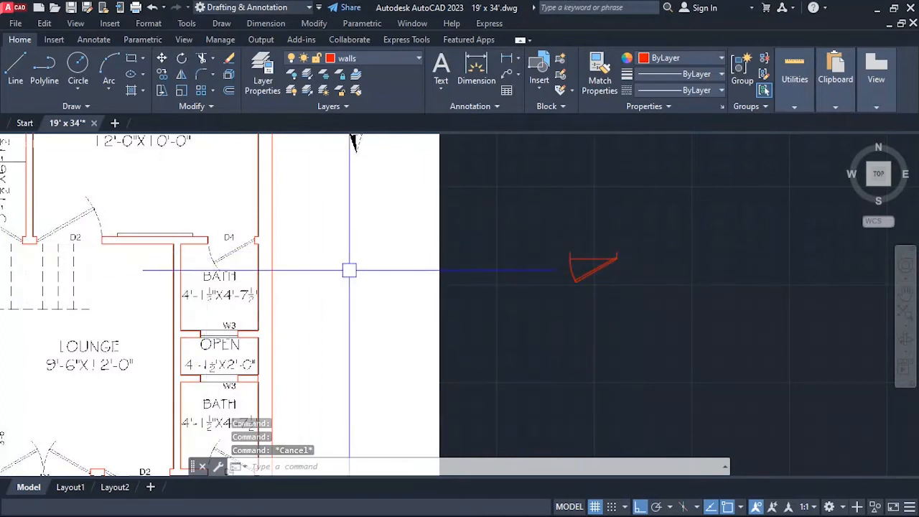
Move the door block by its latch-side end onto the lower west corner of the upper bath's D4 opening.
scroll(603, 271, up, 4)
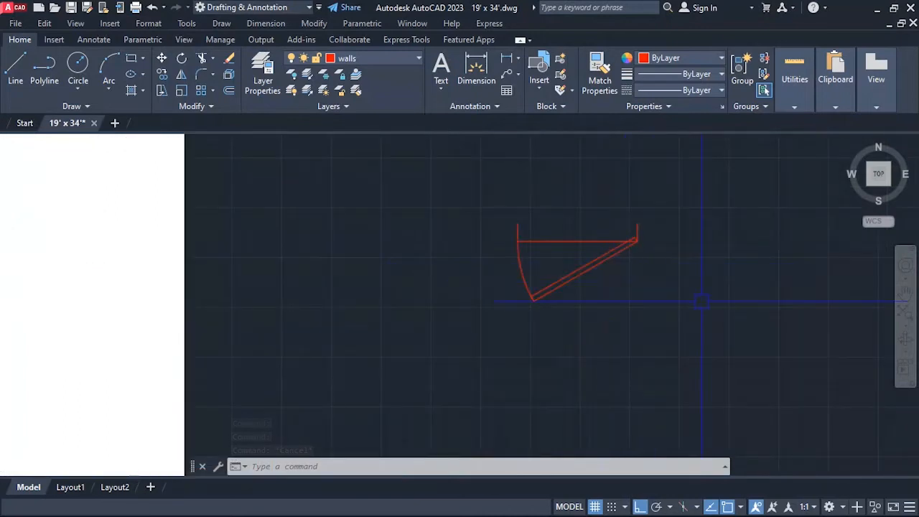
key(Return)
click(615, 261)
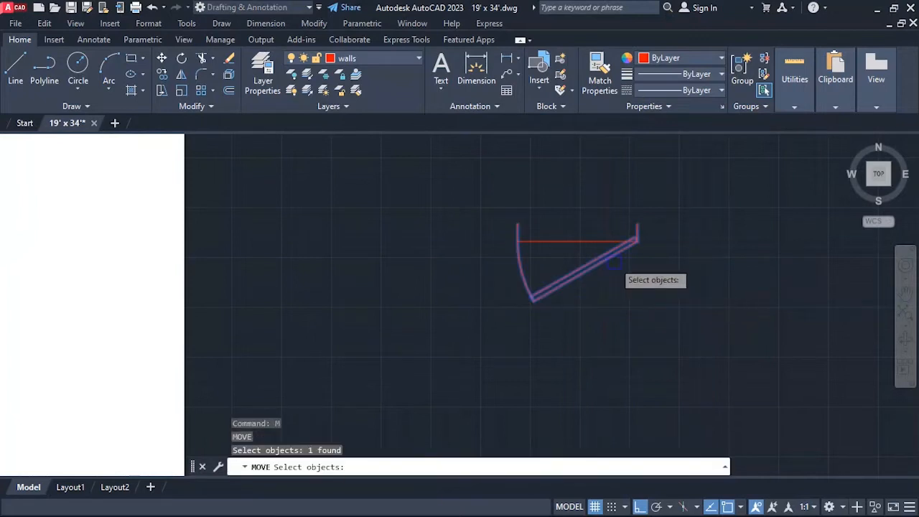
key(Return)
scroll(522, 246, up, 4)
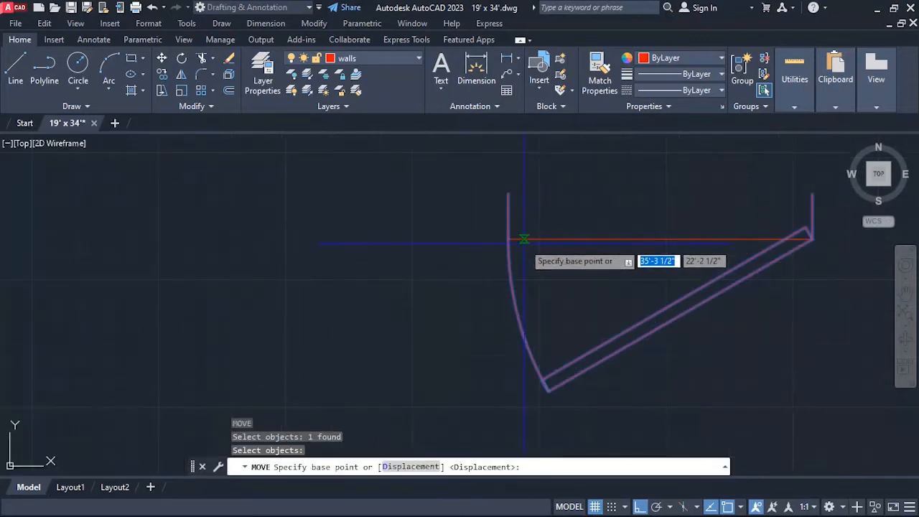
click(508, 239)
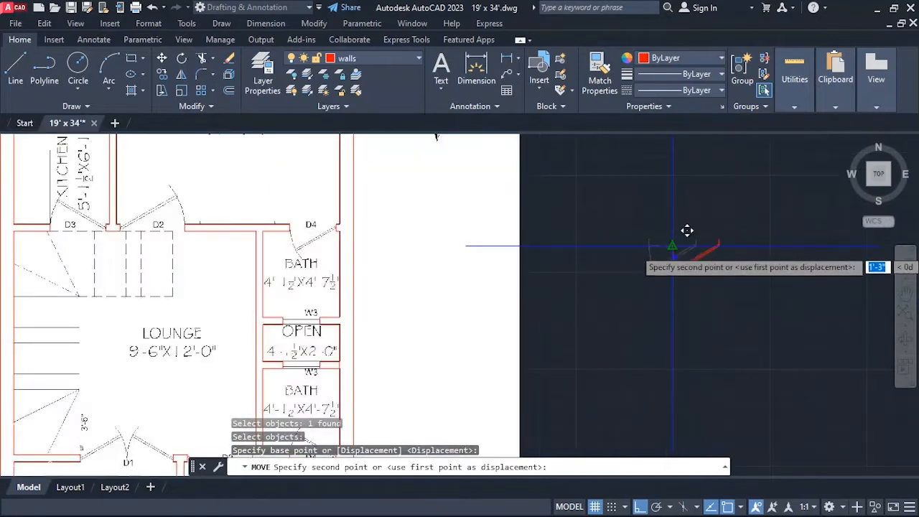
scroll(302, 225, up, 5)
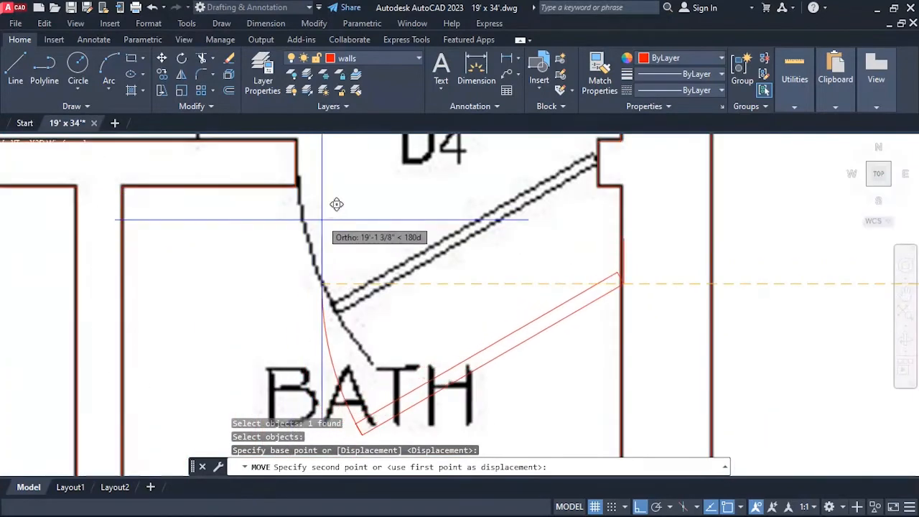
scroll(310, 171, down, 5)
key(Escape)
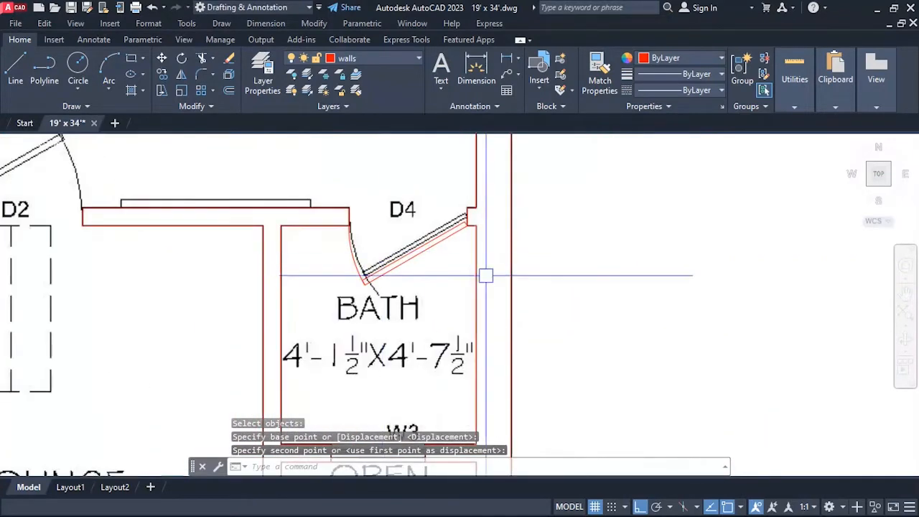
Assign the door block in the upper bath's D4 opening to the Doors layer.
click(397, 262)
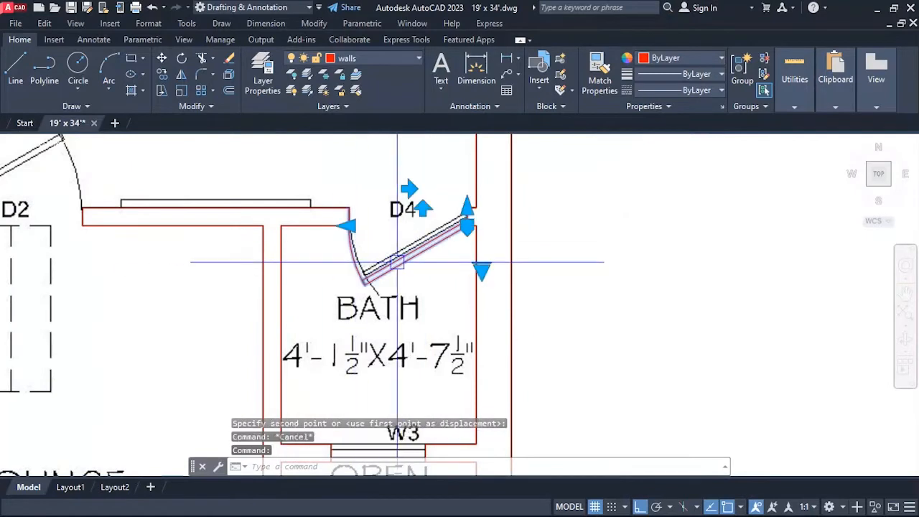
click(345, 60)
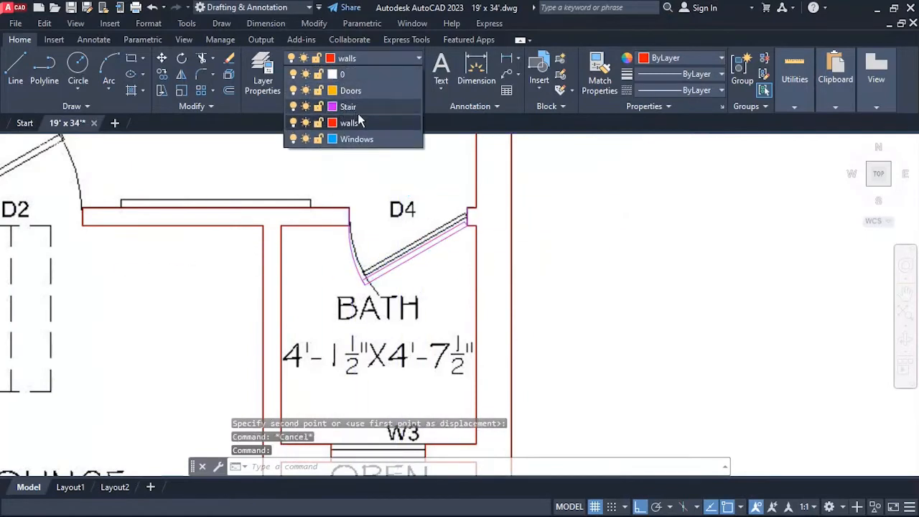
click(362, 90)
key(Escape)
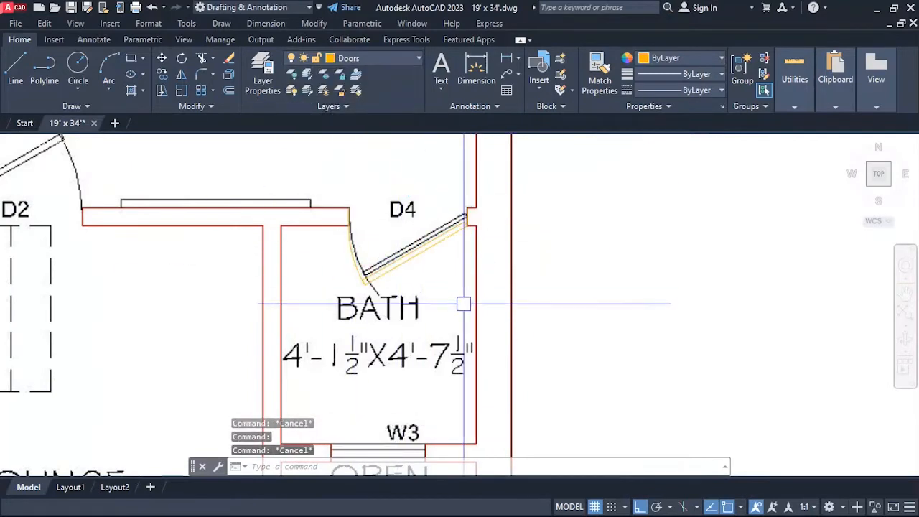
Change the Doors layer color to index 50 and check the door against the plan.
scroll(341, 293, down, 2)
scroll(341, 293, up, 6)
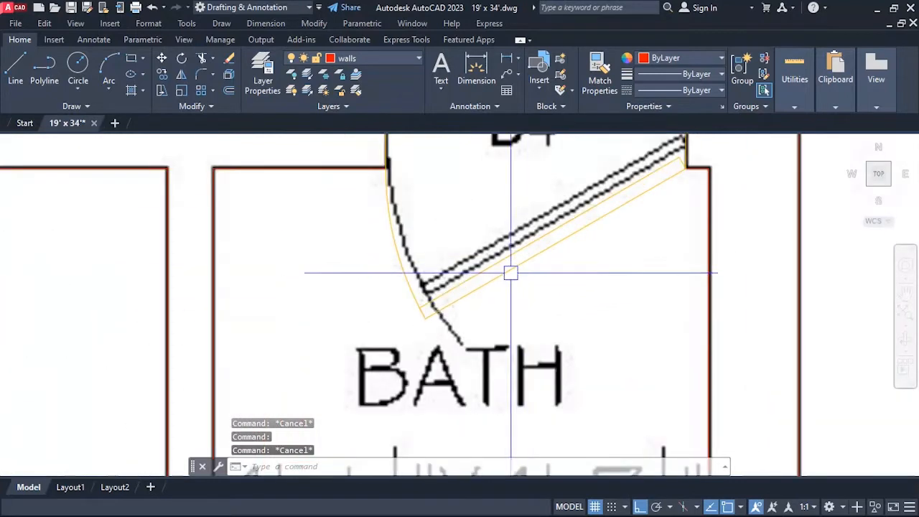
scroll(507, 324, down, 4)
scroll(506, 324, down, 4)
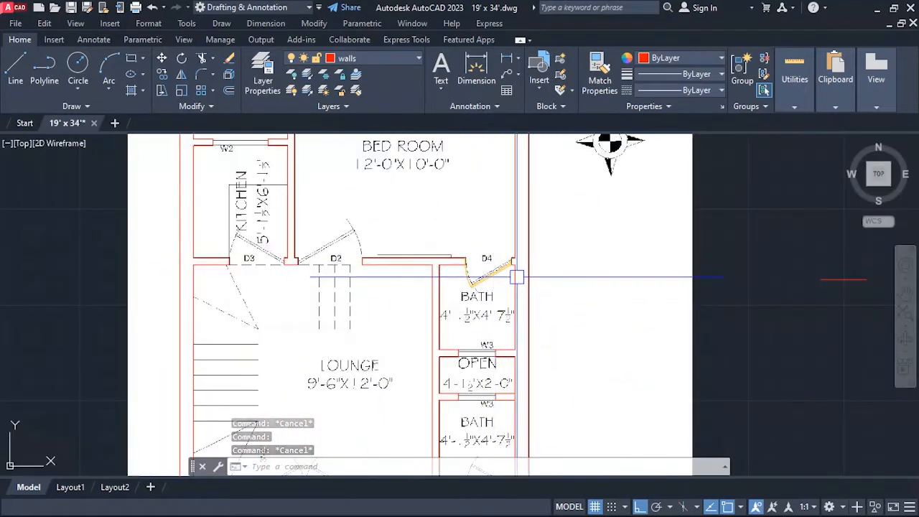
text(la)
key(Return)
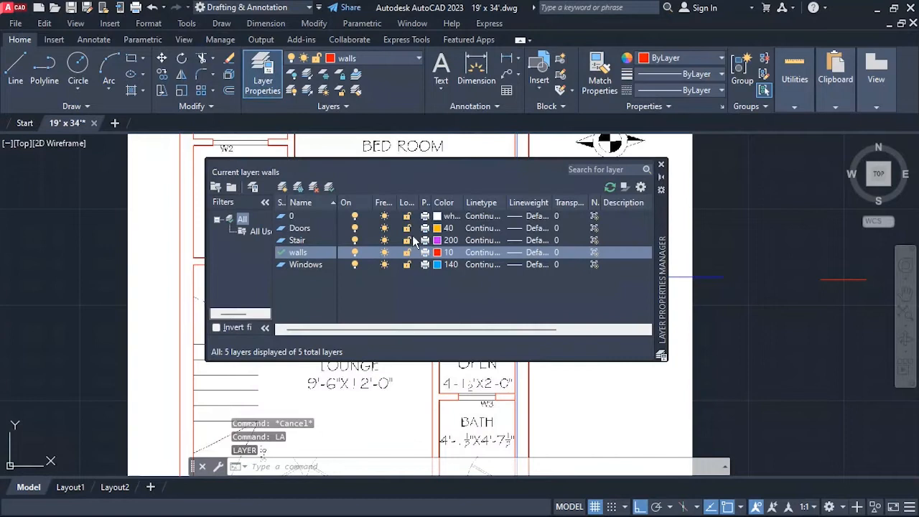
click(438, 229)
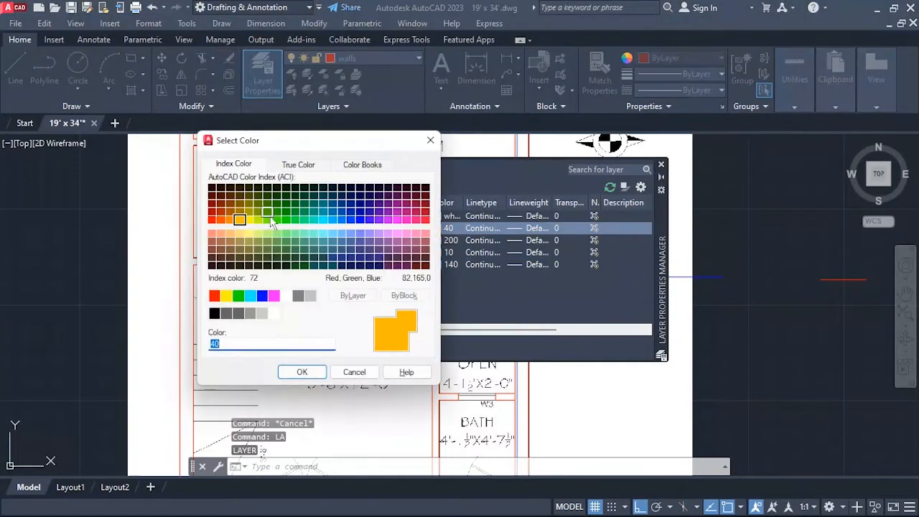
click(301, 371)
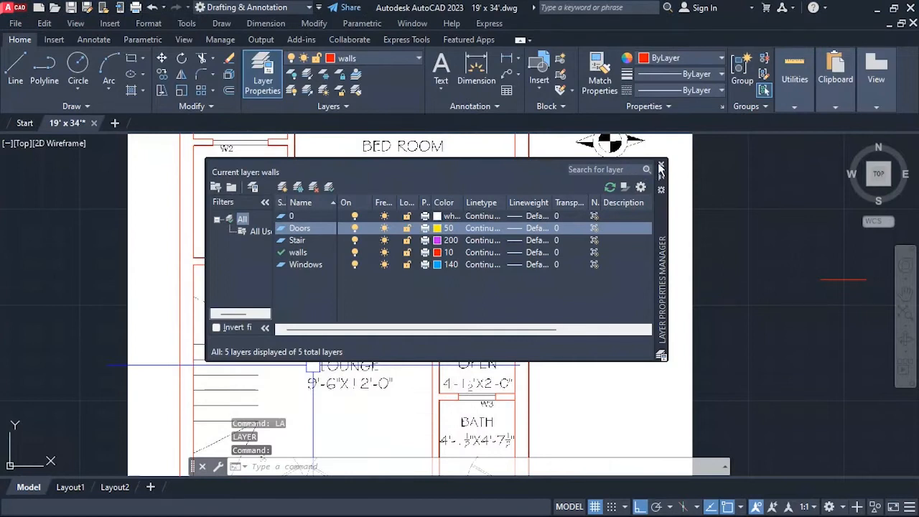
click(661, 168)
scroll(488, 277, up, 8)
scroll(465, 296, down, 2)
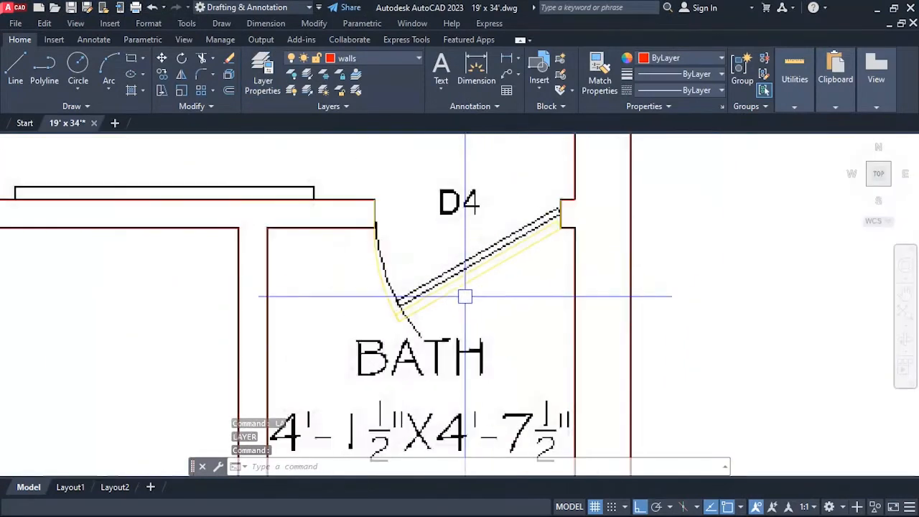
Set the Doors layer color to index 30.
text(LA)
key(Return)
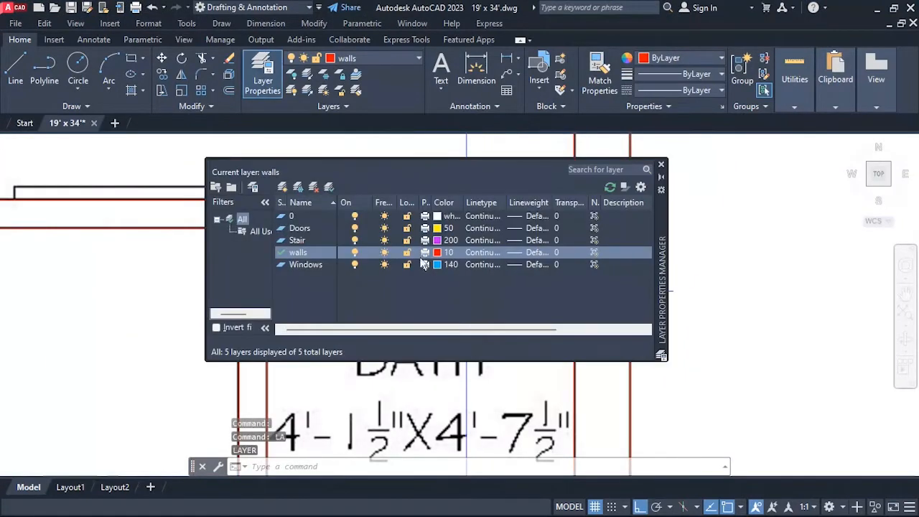
click(437, 228)
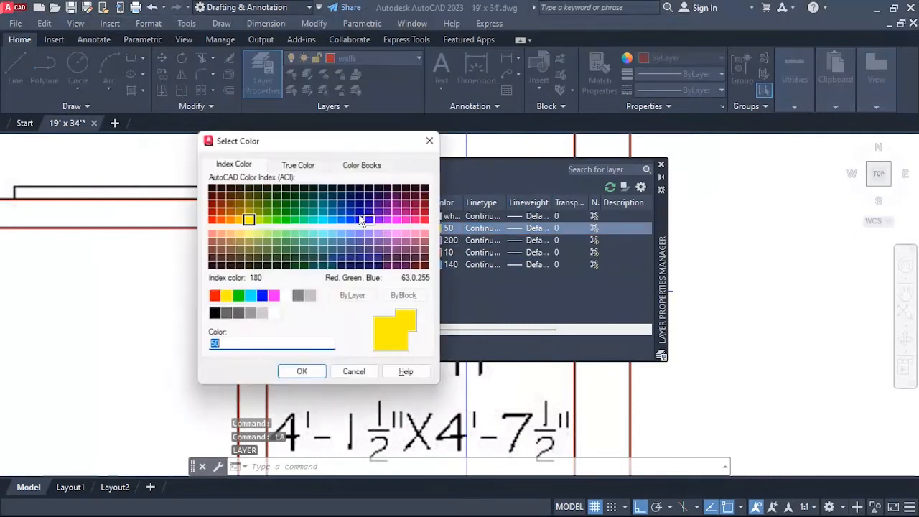
click(301, 372)
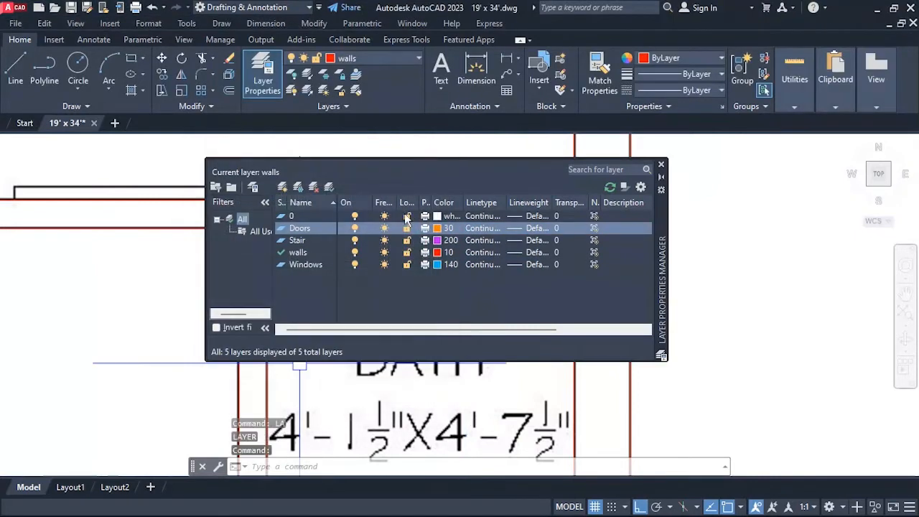
click(661, 166)
scroll(450, 311, down, 5)
scroll(431, 312, down, 2)
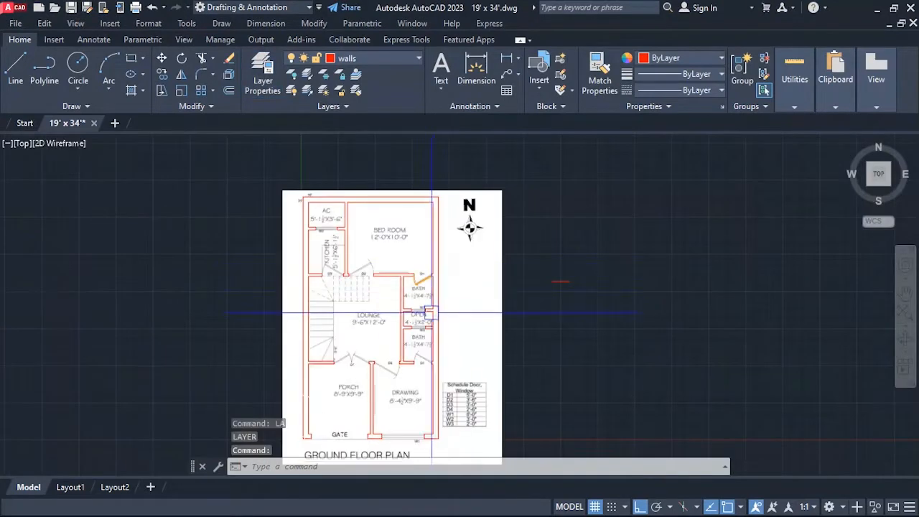
Make Doors the current layer.
scroll(430, 313, up, 2)
scroll(430, 275, up, 3)
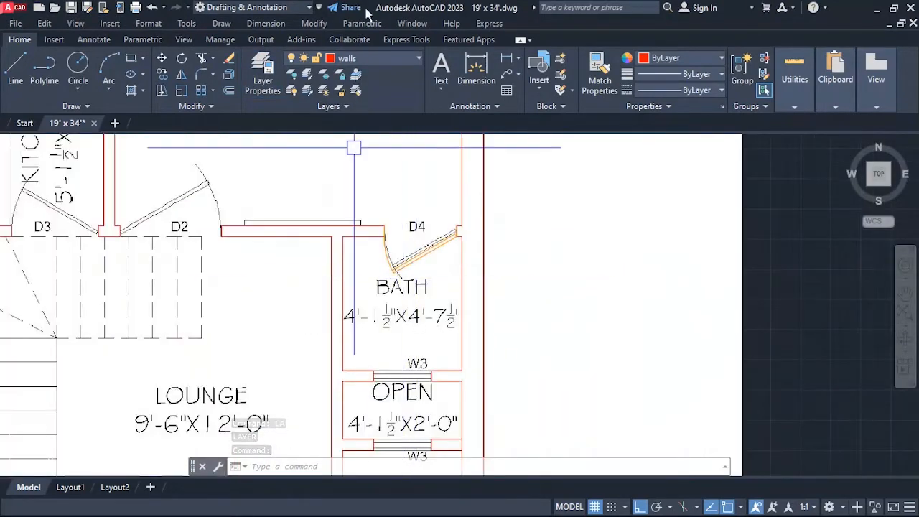
click(374, 62)
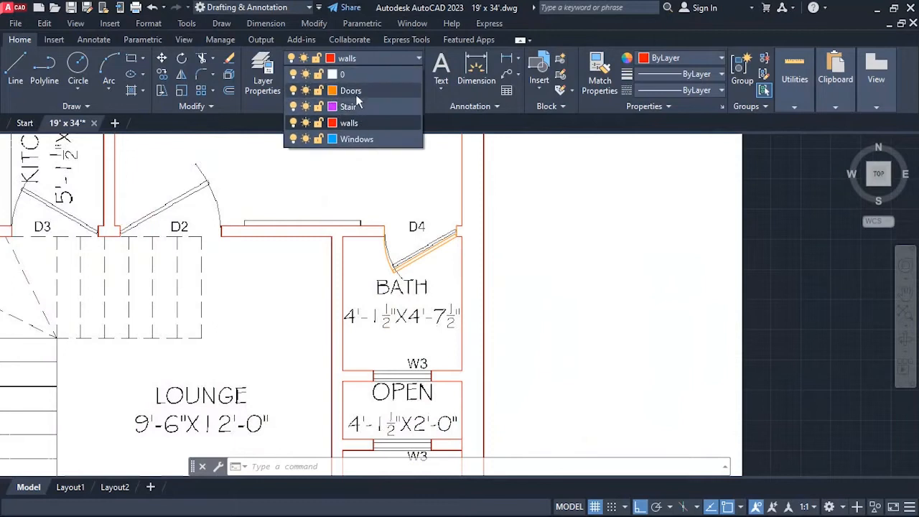
click(349, 76)
scroll(463, 251, down, 3)
scroll(463, 250, up, 3)
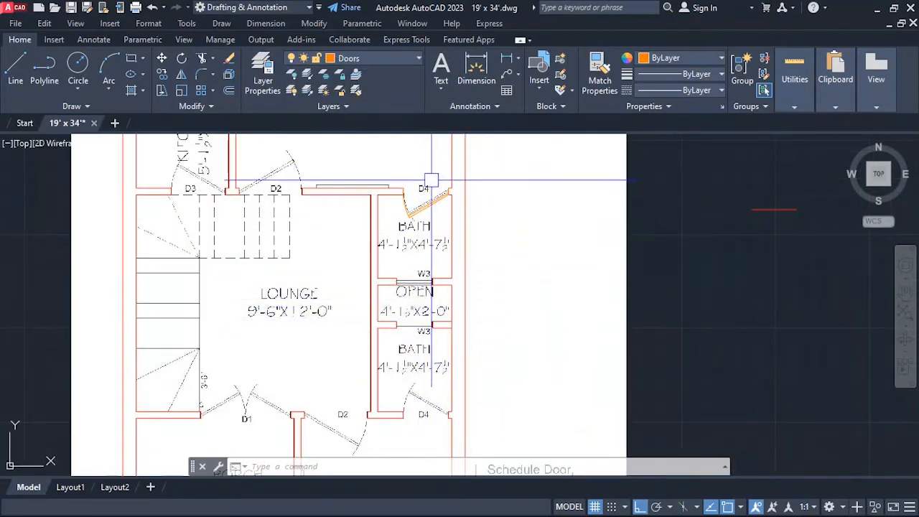
Copy the upper bath's door from its east jamb midpoint to the east jamb midpoint of the lower bath's D4 opening.
scroll(423, 193, up, 2)
text(co)
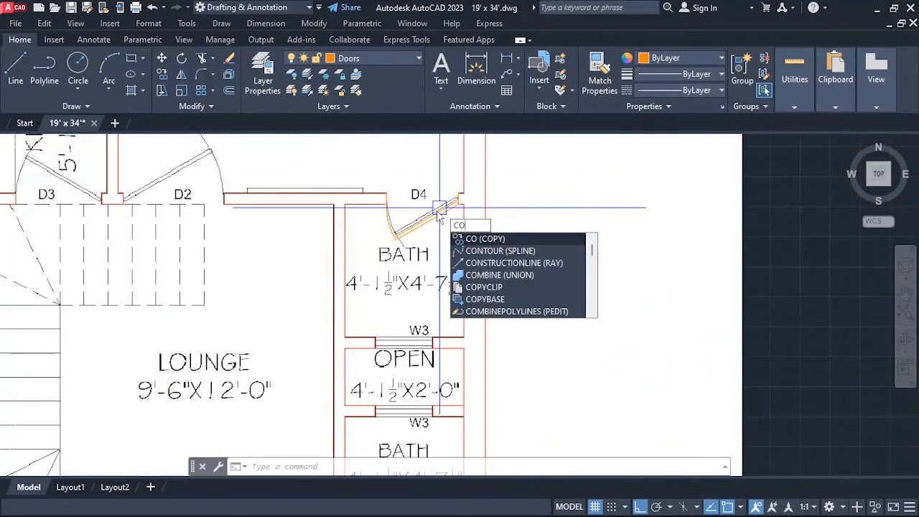
key(Return)
click(441, 209)
scroll(443, 205, up, 5)
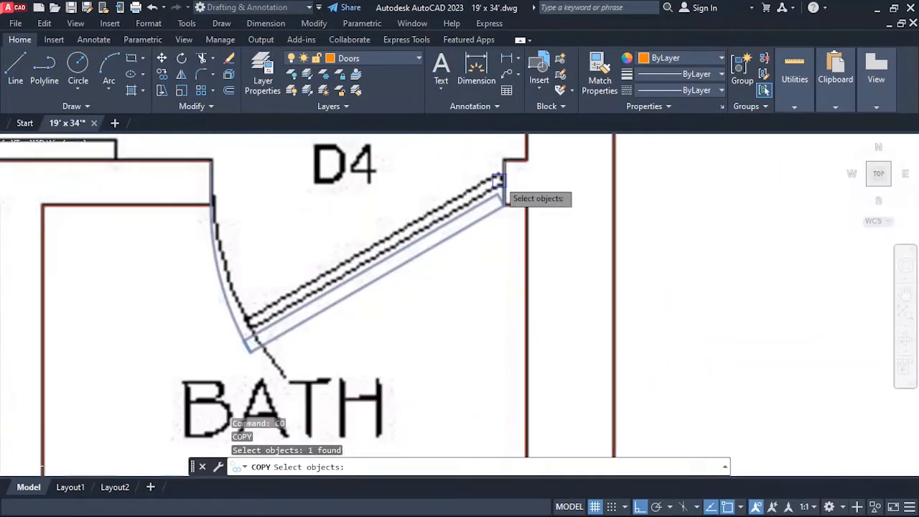
key(Return)
click(501, 178)
scroll(503, 181, down, 5)
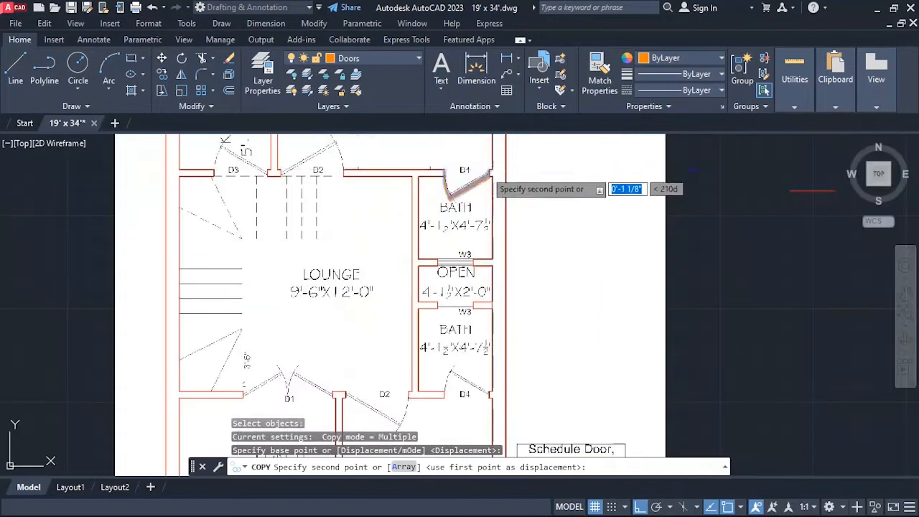
scroll(496, 233, down, 2)
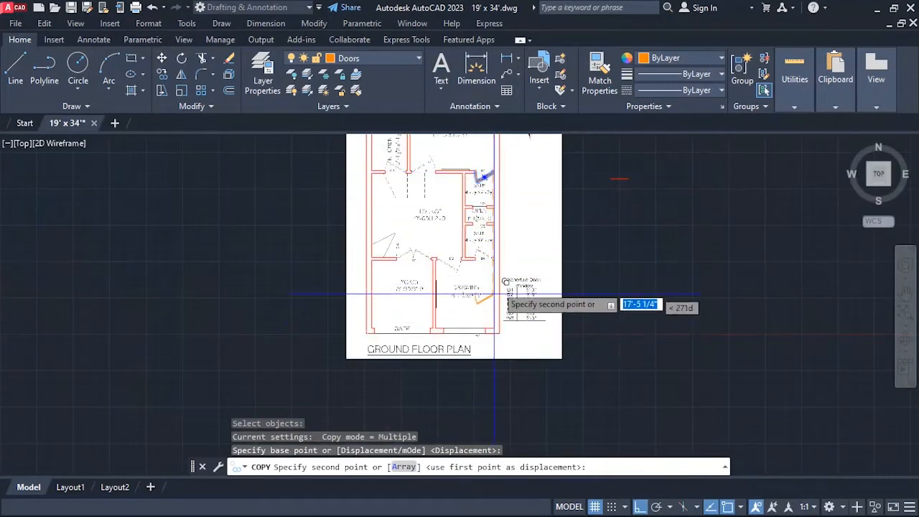
scroll(502, 224, up, 6)
scroll(481, 208, up, 4)
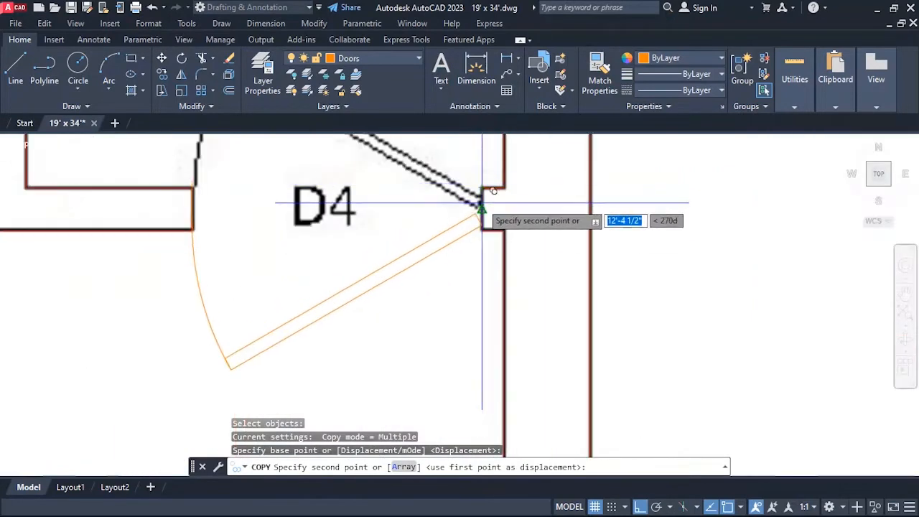
click(485, 201)
scroll(503, 254, down, 5)
key(Escape)
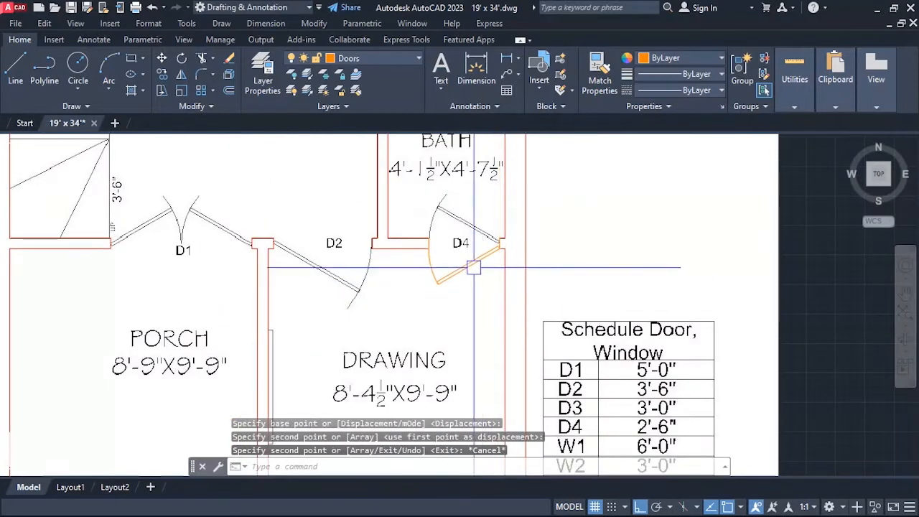
Flip the copied door vertically so its leaf swings north into the lower bath.
click(473, 268)
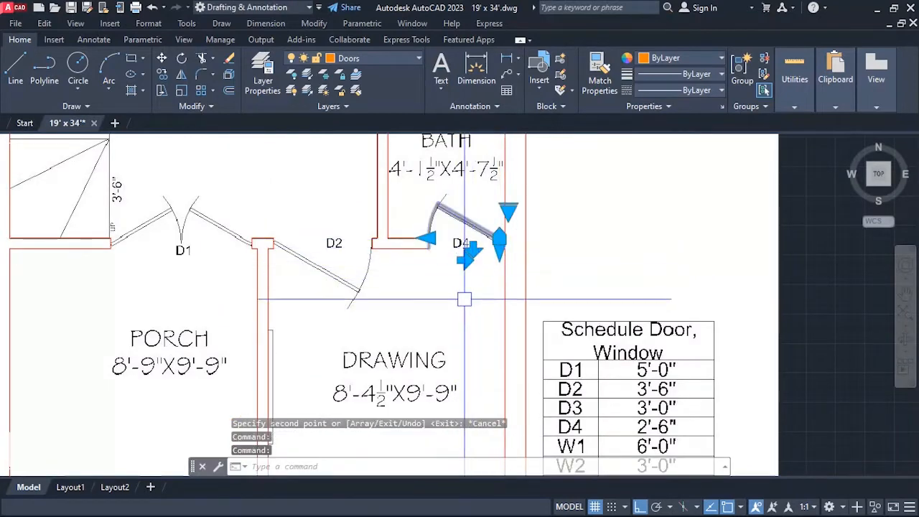
key(Escape)
scroll(536, 300, down, 8)
scroll(521, 263, up, 5)
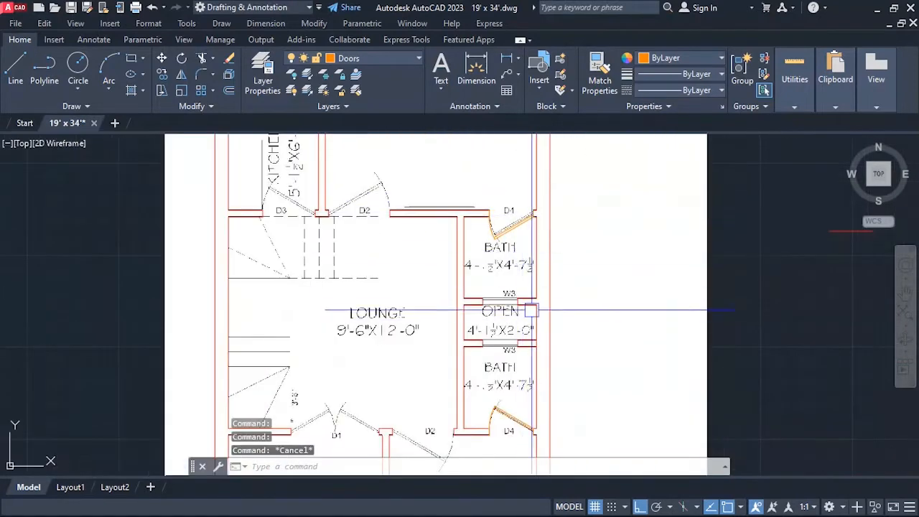
Erase the stray horizontal line in the empty area east of the plan.
scroll(531, 310, down, 5)
scroll(516, 269, up, 5)
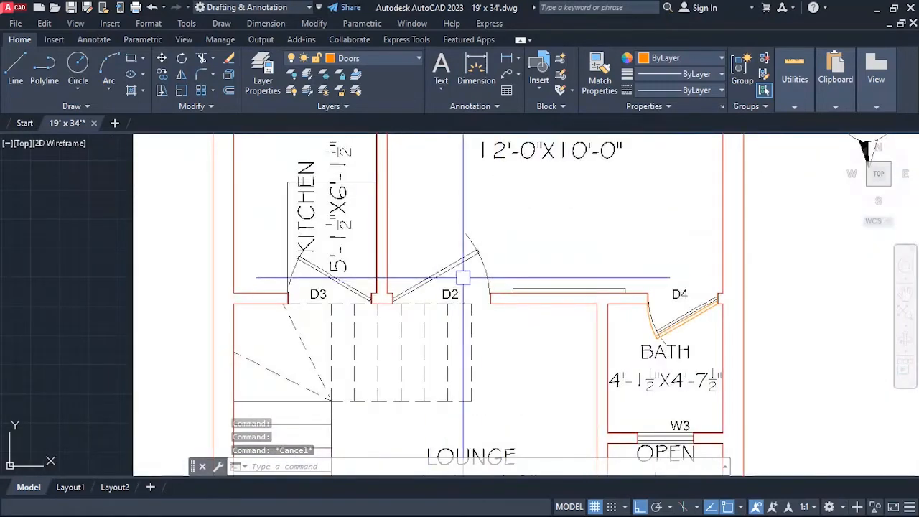
scroll(469, 288, down, 4)
scroll(455, 277, up, 4)
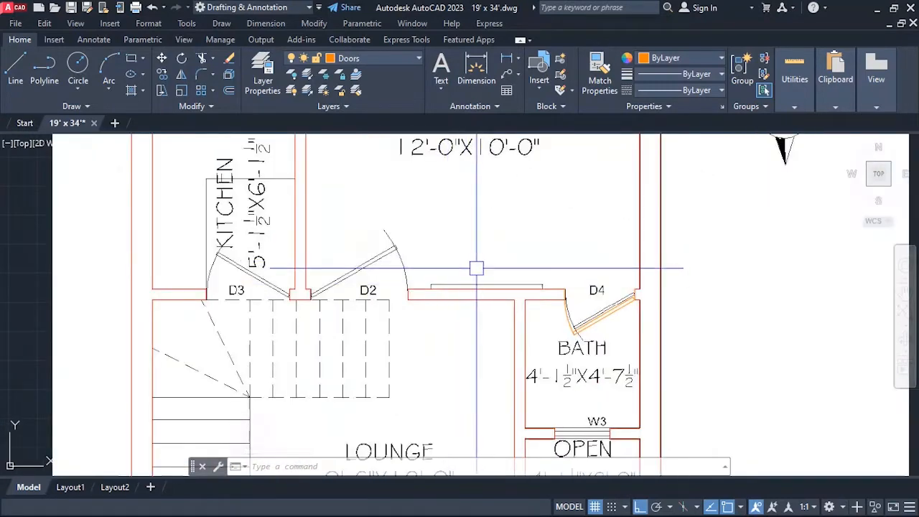
scroll(402, 270, down, 5)
scroll(430, 277, up, 5)
scroll(447, 290, down, 3)
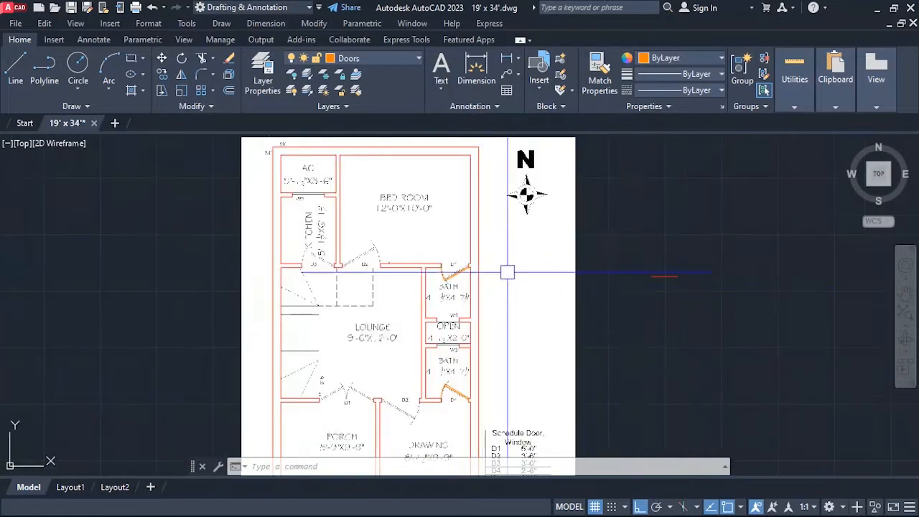
key(Return)
click(672, 268)
click(653, 290)
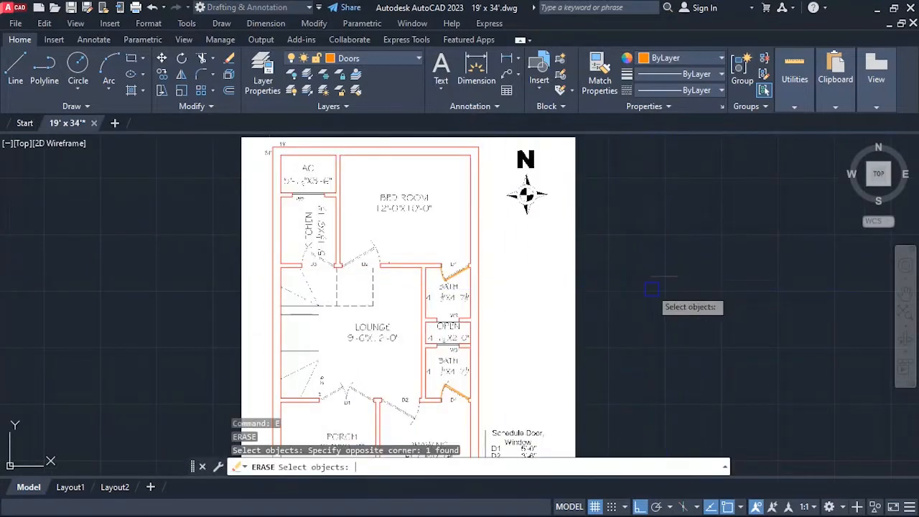
key(Return)
key(Escape)
Copy the upper bath's D4 door horizontally into the empty area east of the plan.
text(co)
key(Return)
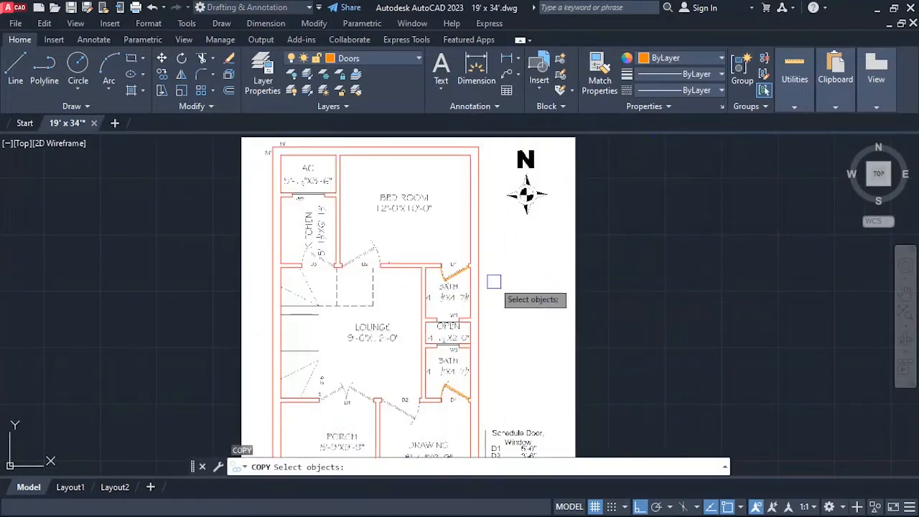
key(Return)
click(470, 264)
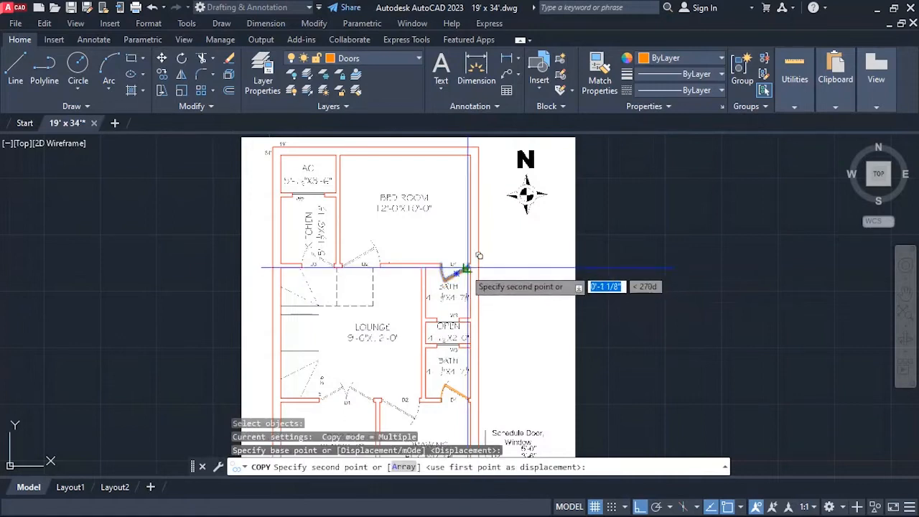
click(707, 266)
key(Escape)
scroll(736, 267, up, 4)
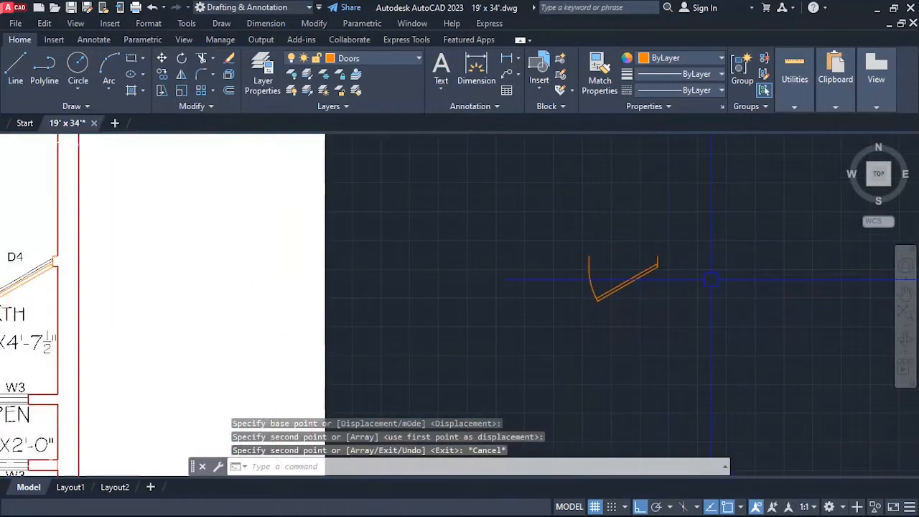
Draw a 3'6" horizontal line westward from the upper end of the copied door's east jamb.
text(l)
key(Return)
scroll(646, 260, up, 4)
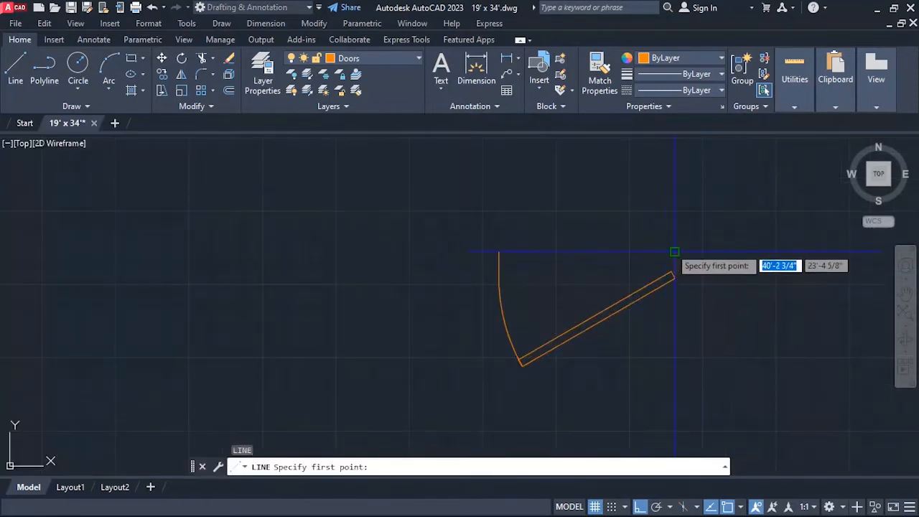
click(675, 252)
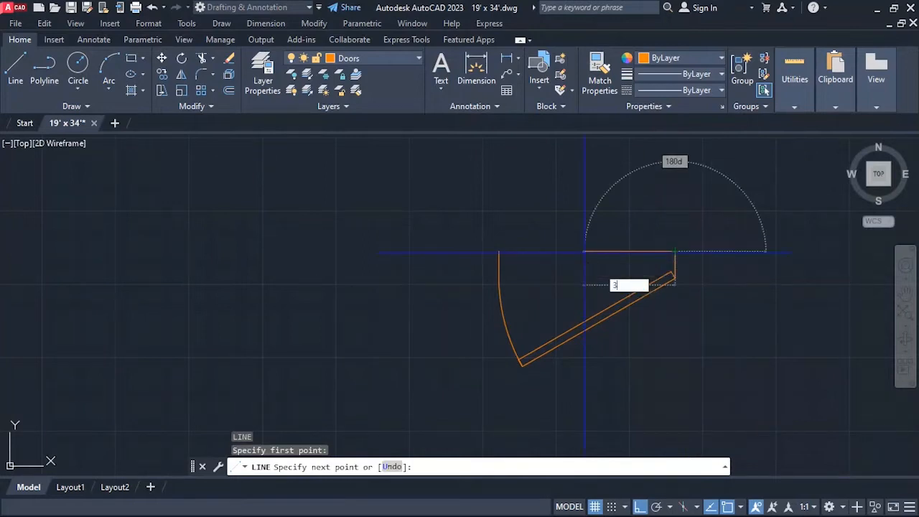
text(3'6)
key(Return)
Scale the copied door by reference from its upper east corner, taking its opening width as reference and the 3'6" line's length as new length.
key(Return)
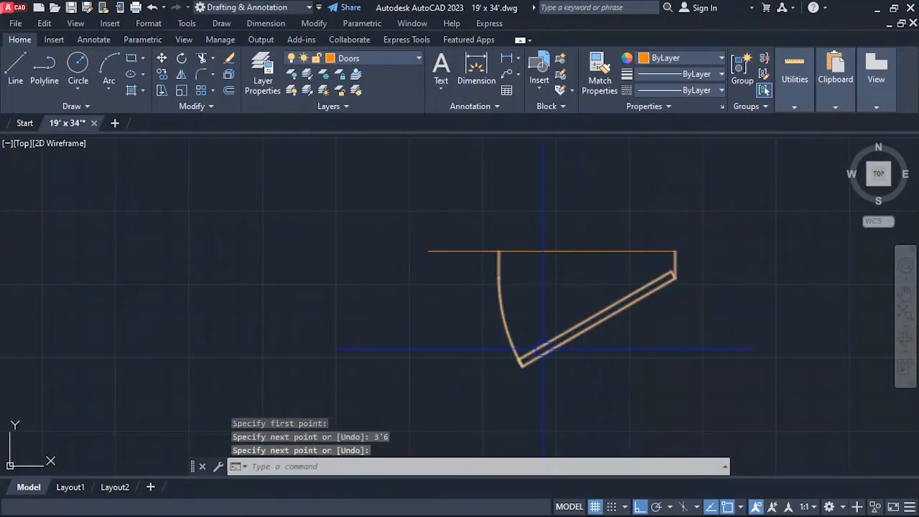
text(sc)
key(Return)
click(600, 314)
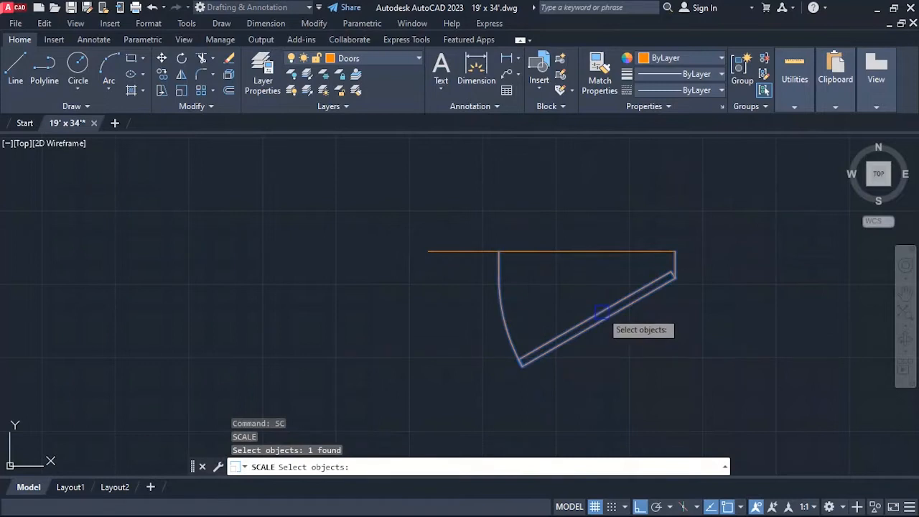
key(Return)
click(675, 252)
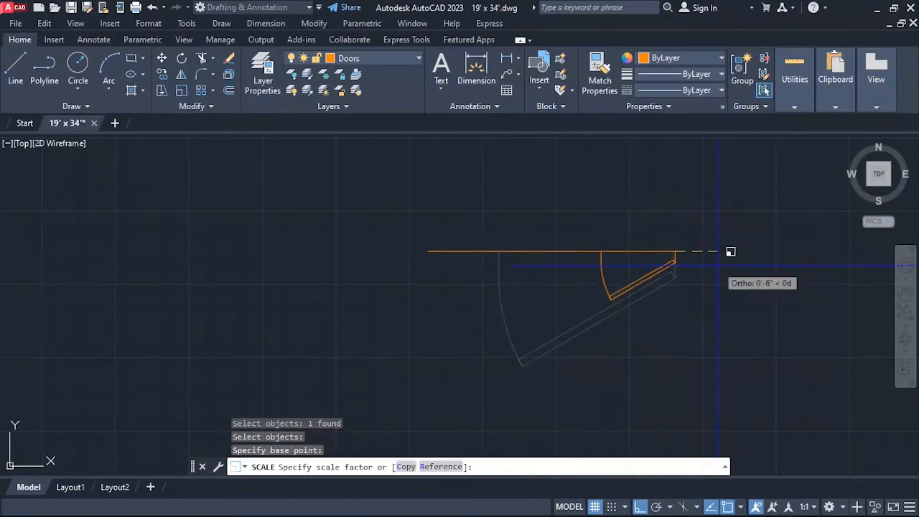
text(r)
key(Return)
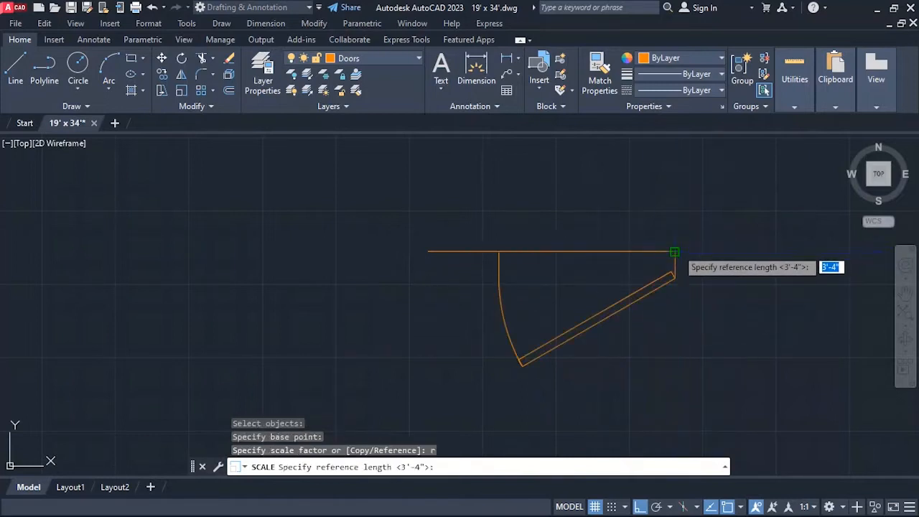
click(674, 252)
click(498, 251)
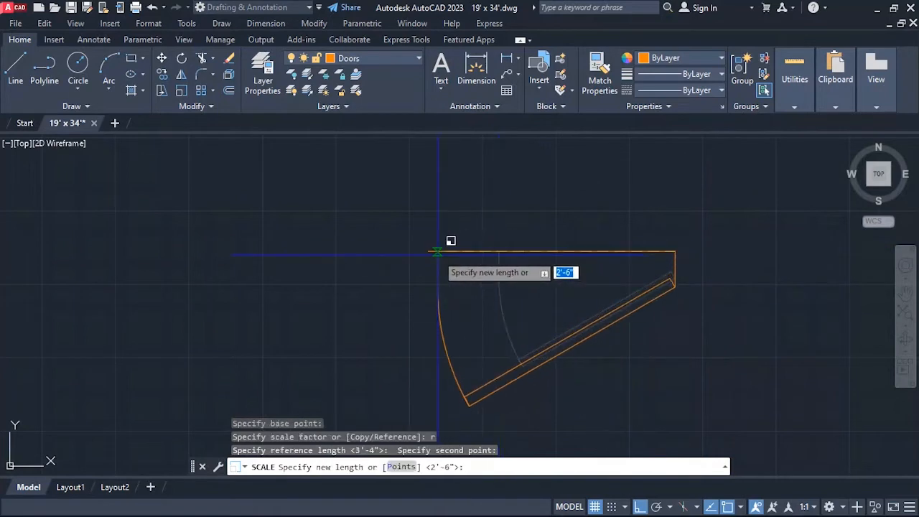
click(440, 238)
scroll(453, 229, down, 4)
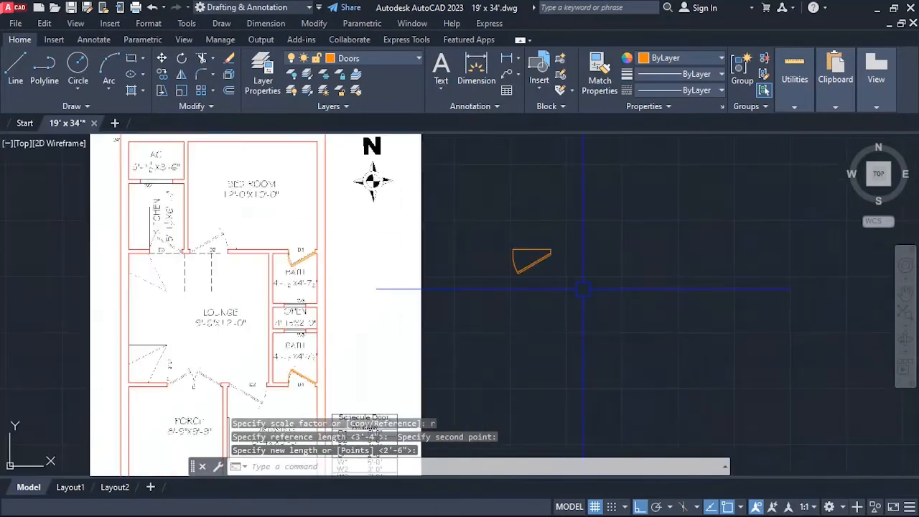
key(Escape)
Flip the scaled door vertically and horizontally so it is hinged on the west and its leaf swings north.
click(518, 264)
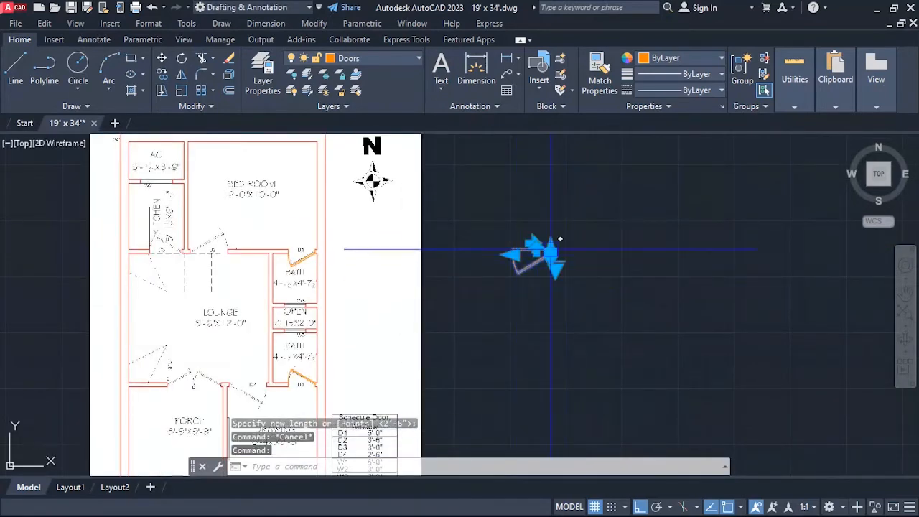
scroll(513, 256, up, 6)
scroll(600, 311, down, 4)
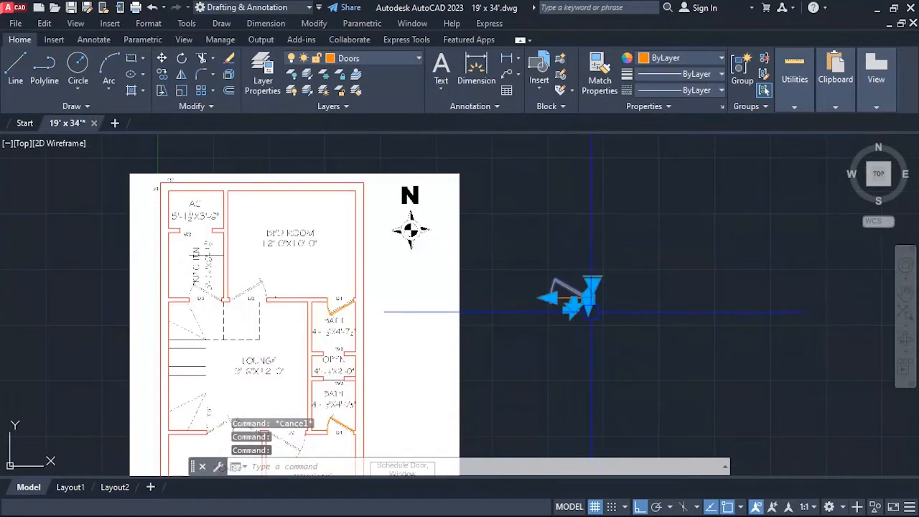
scroll(595, 301, up, 4)
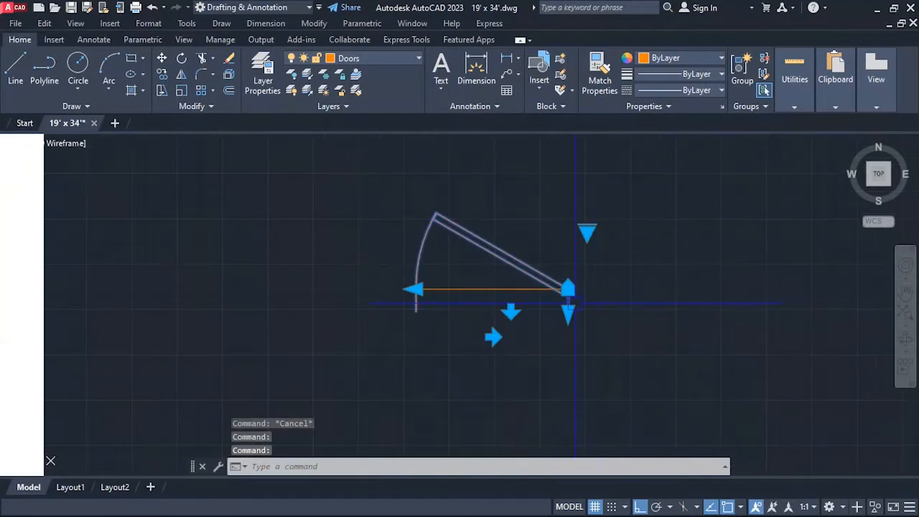
click(492, 336)
scroll(582, 316, down, 4)
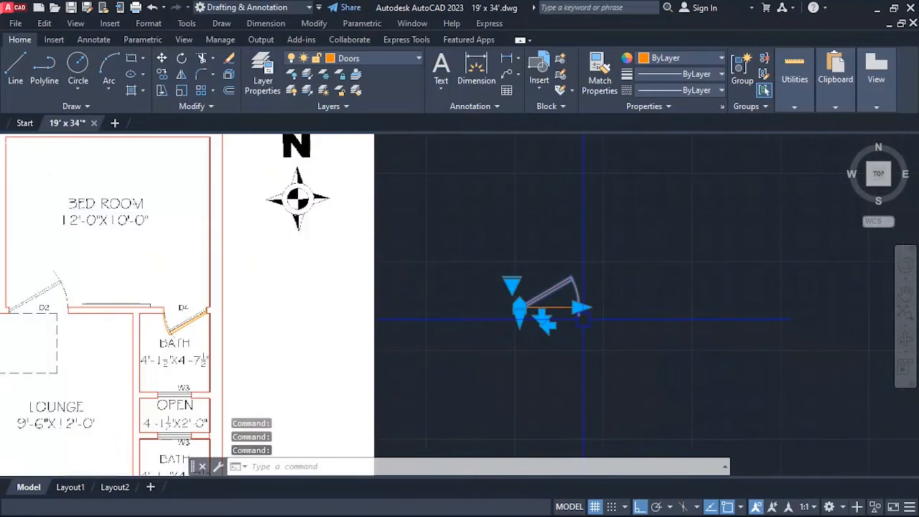
key(Escape)
Copy the 3'6" door from its upper hinge corner to the north corner of the west jamb at the bedroom's D2 opening.
scroll(583, 320, up, 4)
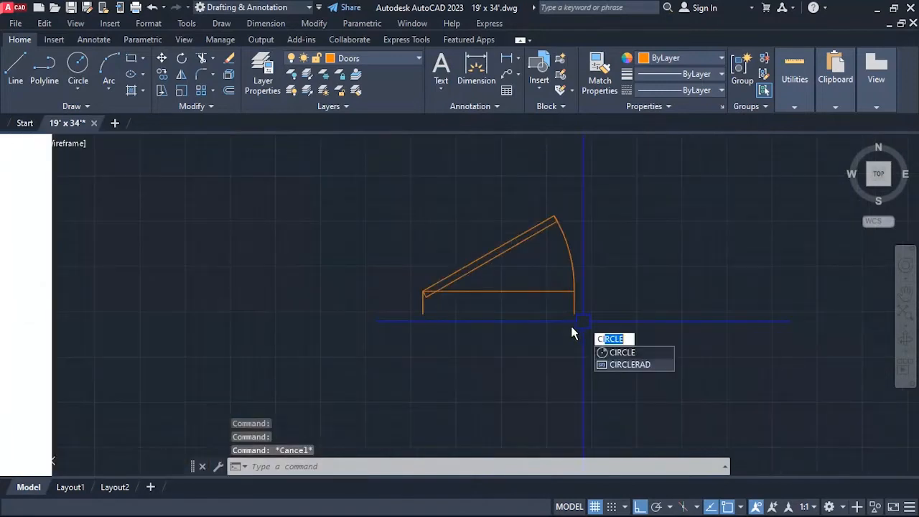
text(co)
key(Return)
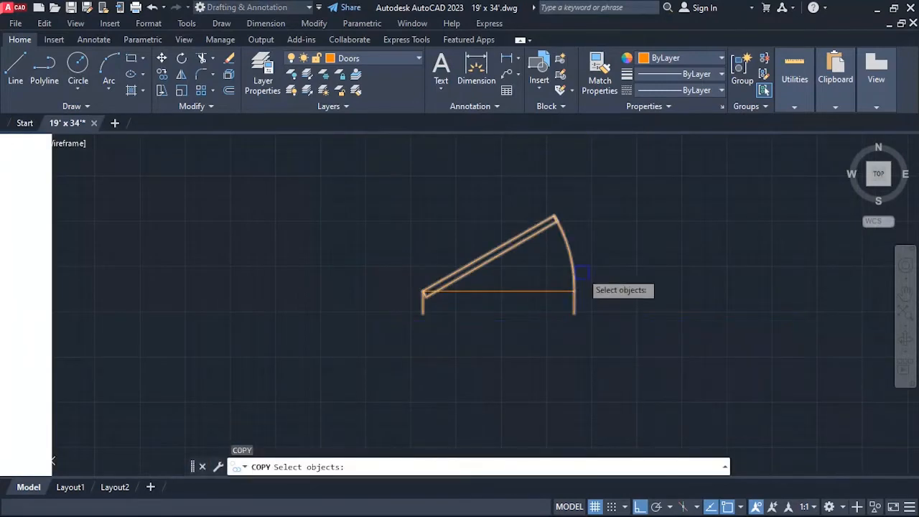
click(573, 280)
key(Return)
scroll(431, 313, up, 3)
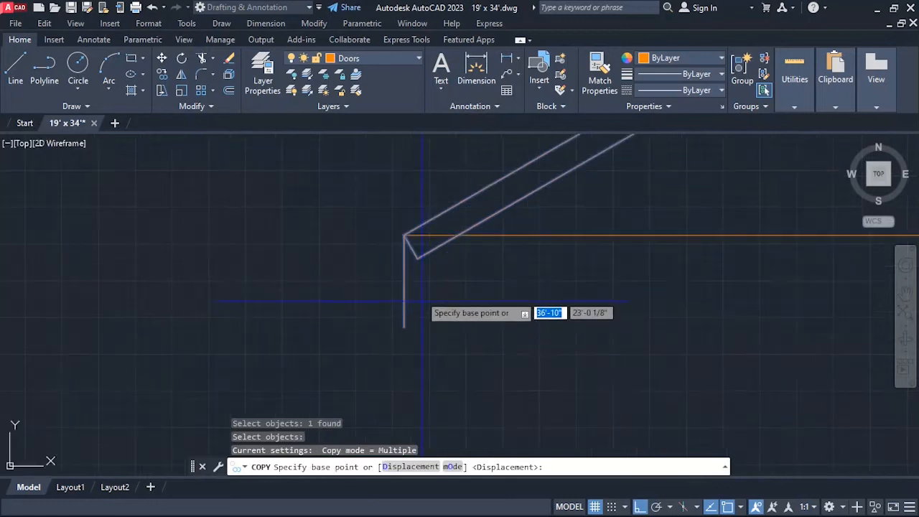
click(405, 240)
scroll(572, 266, down, 3)
scroll(574, 261, down, 4)
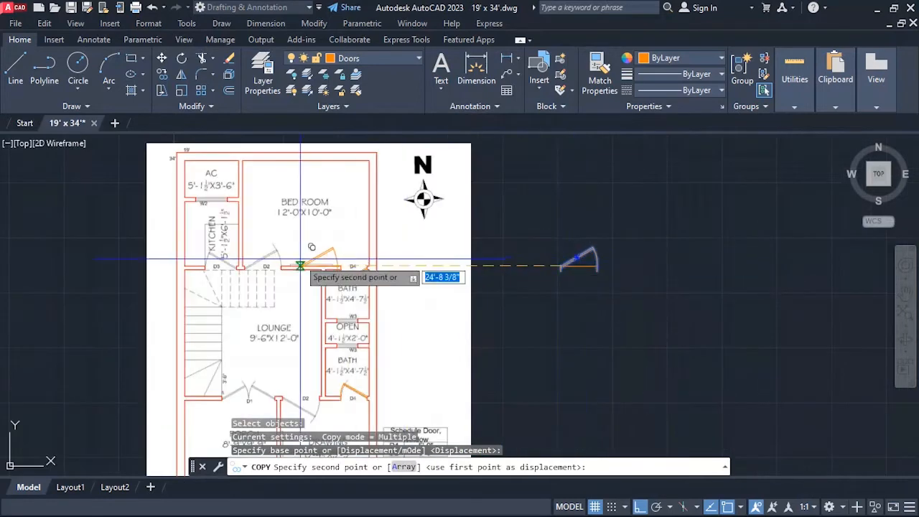
scroll(252, 253, up, 5)
scroll(253, 252, up, 3)
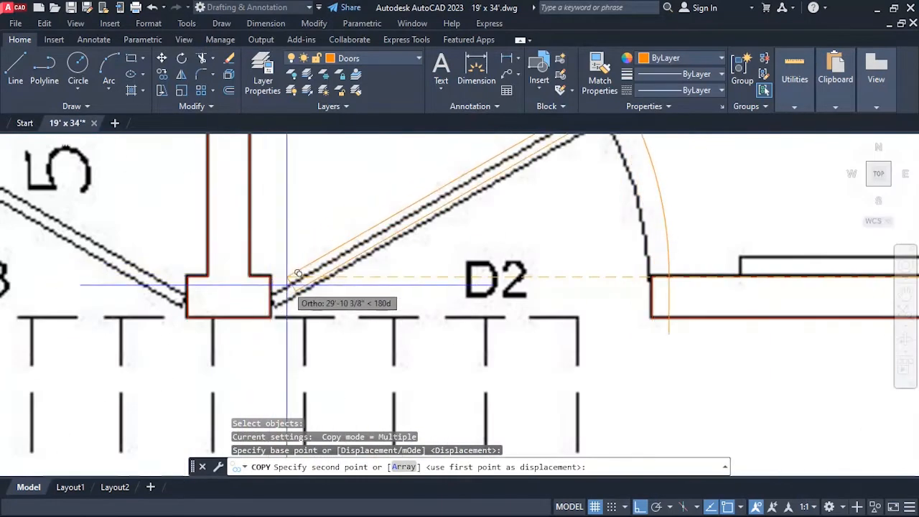
click(270, 278)
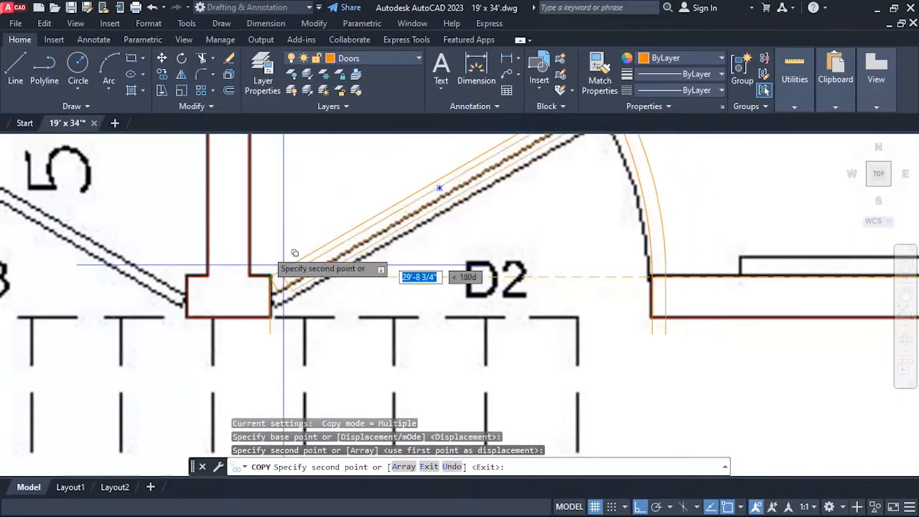
scroll(273, 273, down, 2)
key(Escape)
Shorten the bedroom door's jamb depth to end at the south corner of the opening's west jamb.
scroll(279, 283, up, 5)
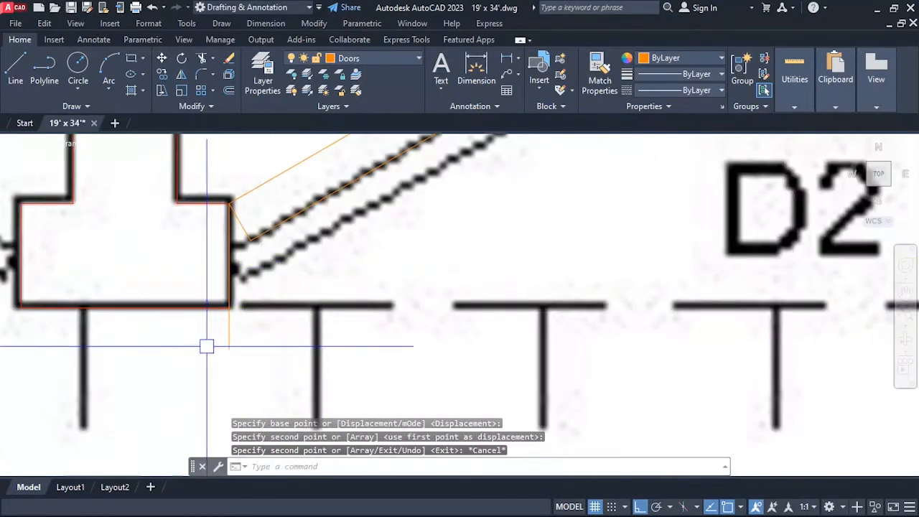
click(228, 350)
click(228, 349)
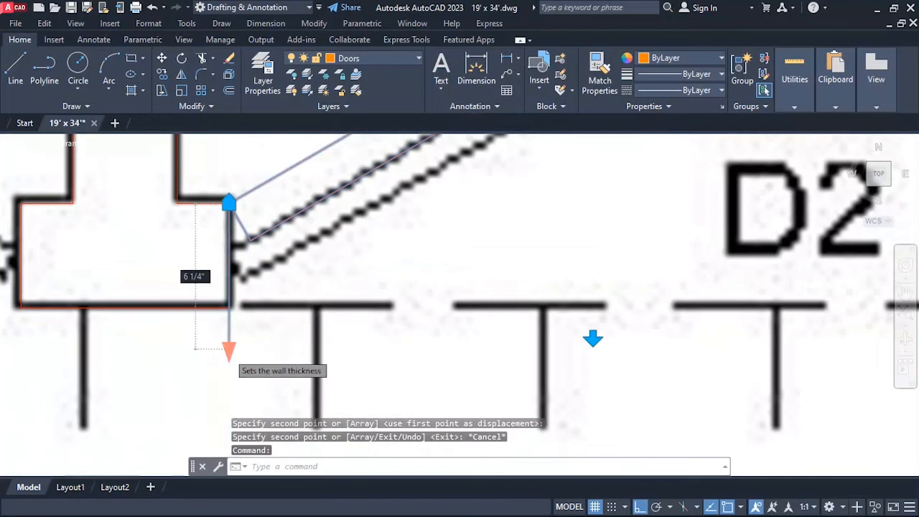
click(230, 305)
key(Escape)
scroll(263, 354, down, 3)
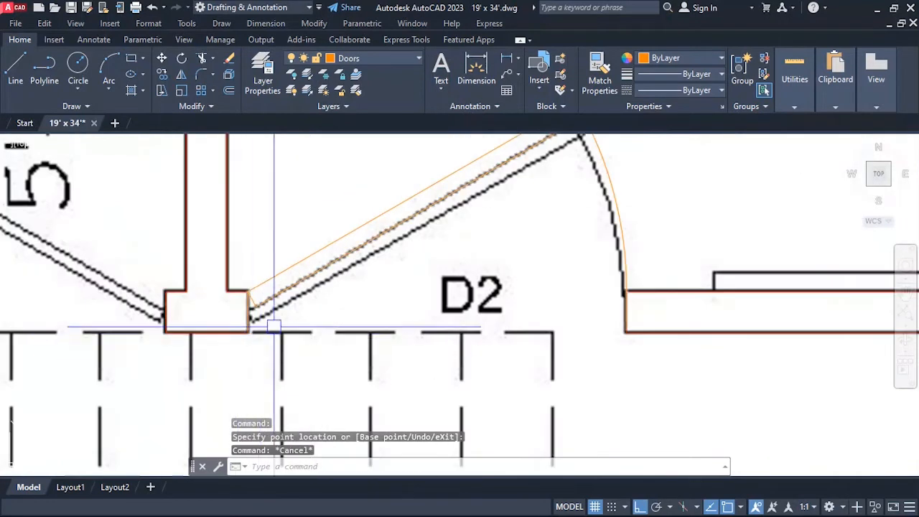
Copy the spare 3'6" door outside the plan straight down, leaving its width line behind.
scroll(255, 337, down, 3)
scroll(244, 296, down, 5)
scroll(352, 263, up, 6)
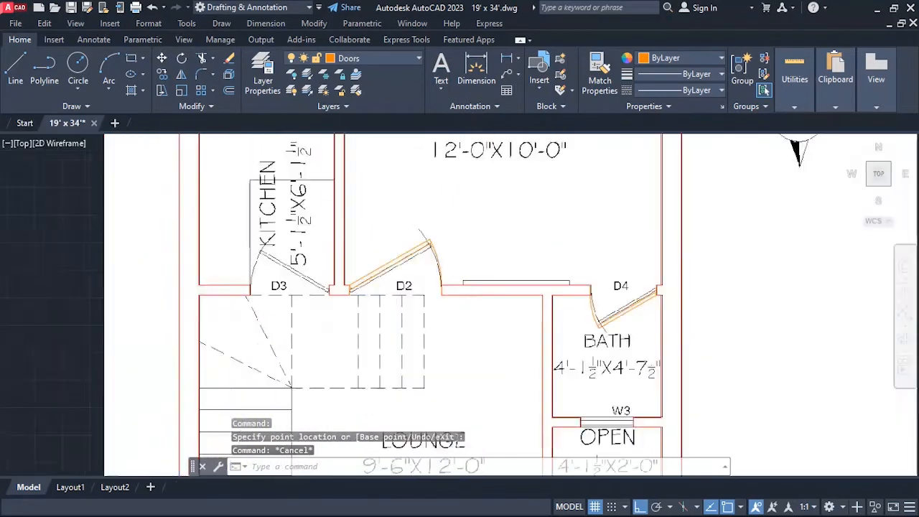
scroll(294, 294, down, 6)
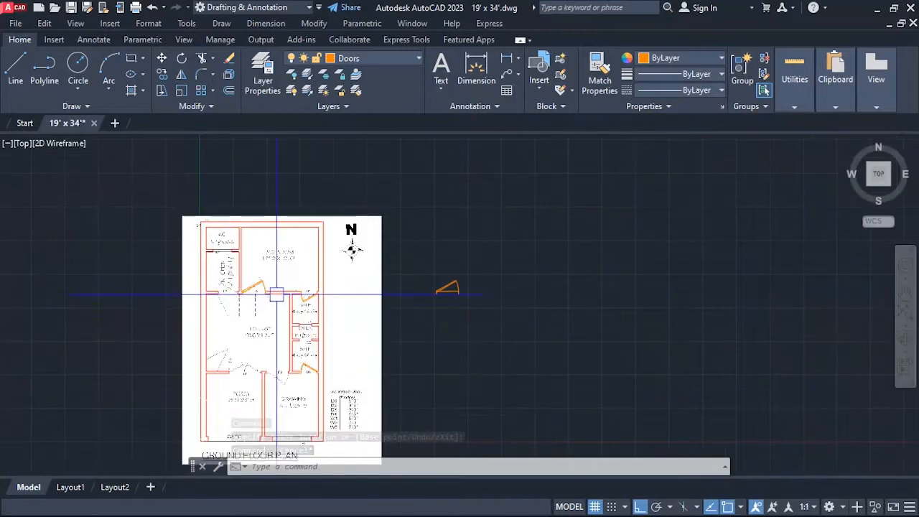
scroll(452, 292, up, 5)
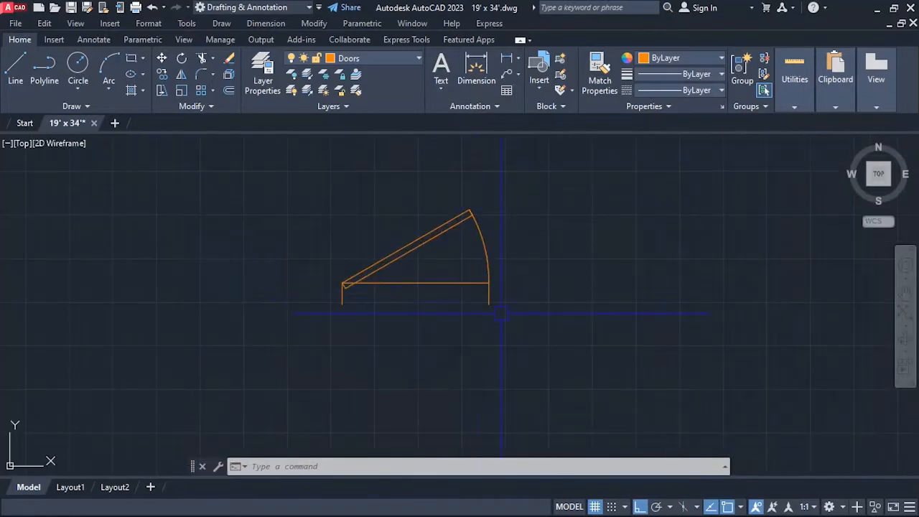
text(o)
key(Return)
click(489, 283)
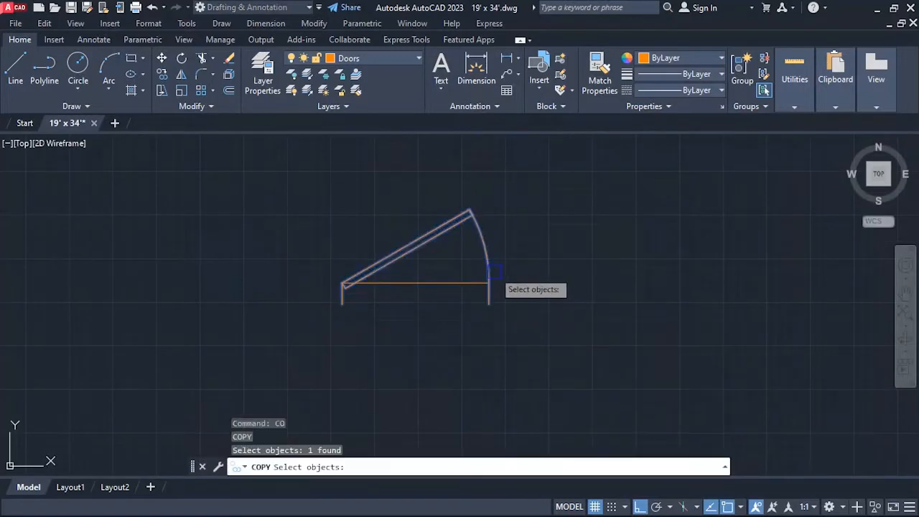
key(Return)
click(488, 282)
scroll(488, 262, down, 2)
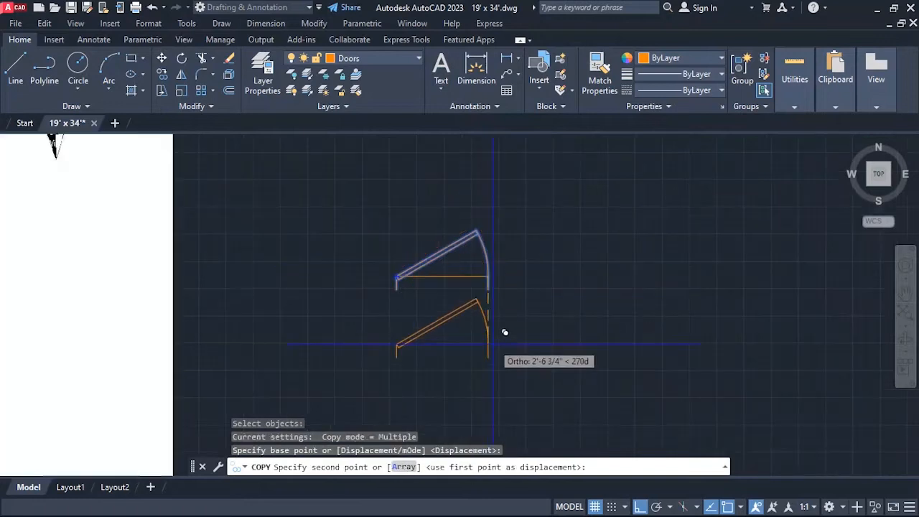
click(493, 372)
scroll(493, 237, down, 4)
key(Escape)
scroll(491, 301, up, 6)
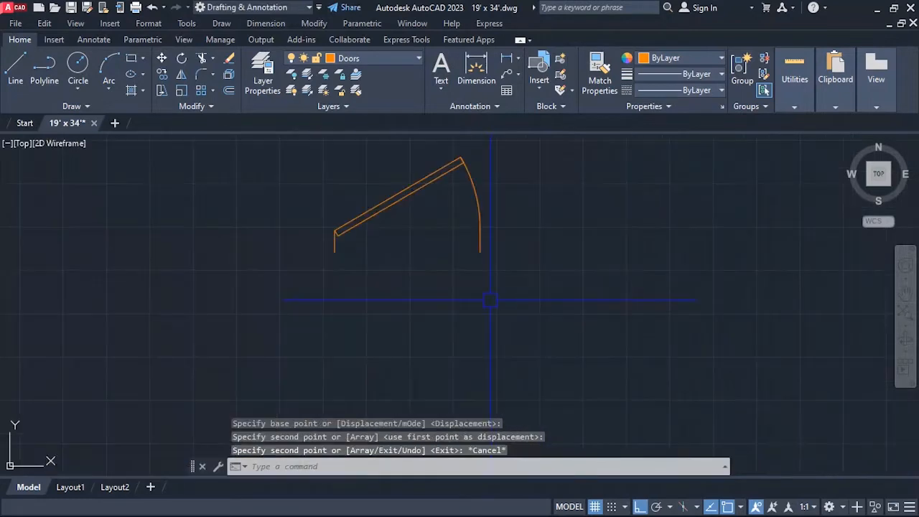
Draw a 3' line east from the lower hinge-side corner of the door copy outside the plan.
text(l)
key(Return)
click(335, 252)
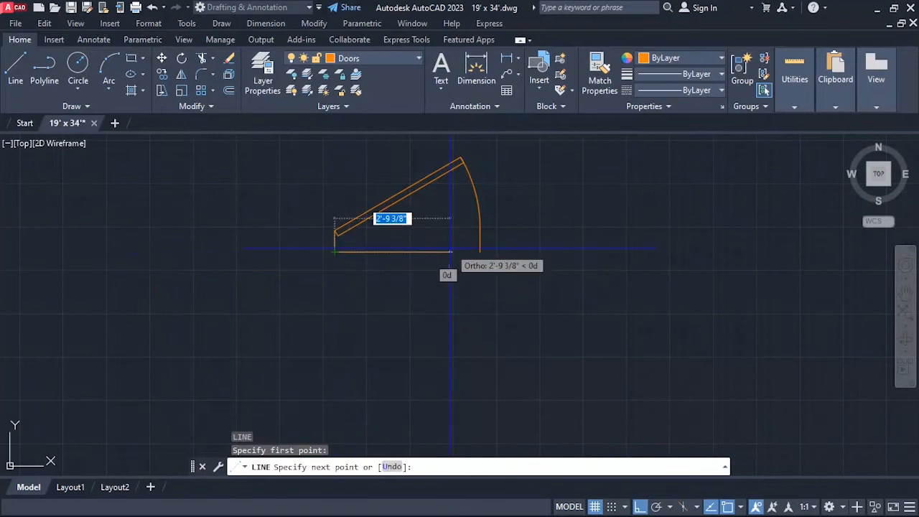
text(3')
key(Return)
Scale the copied door by reference from its lower hinge-side corner, fitting its full width to the 3' line.
key(Return)
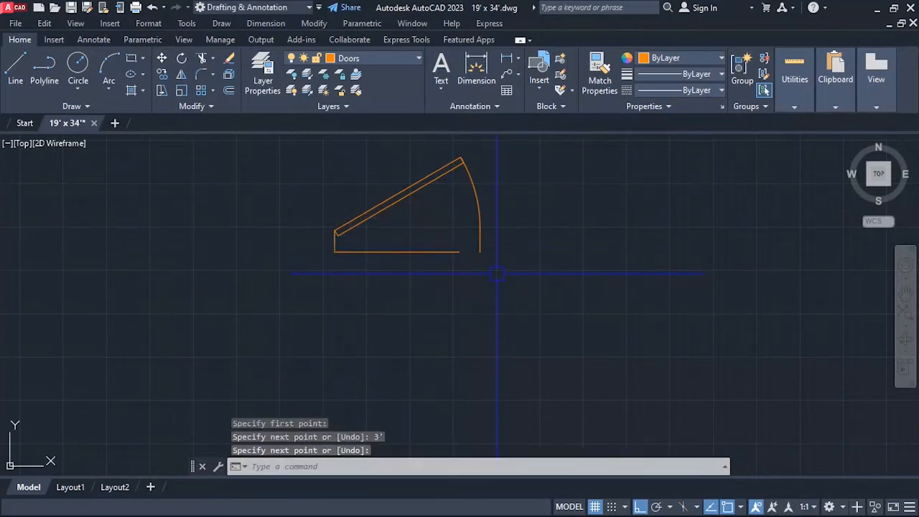
text(sc)
key(Return)
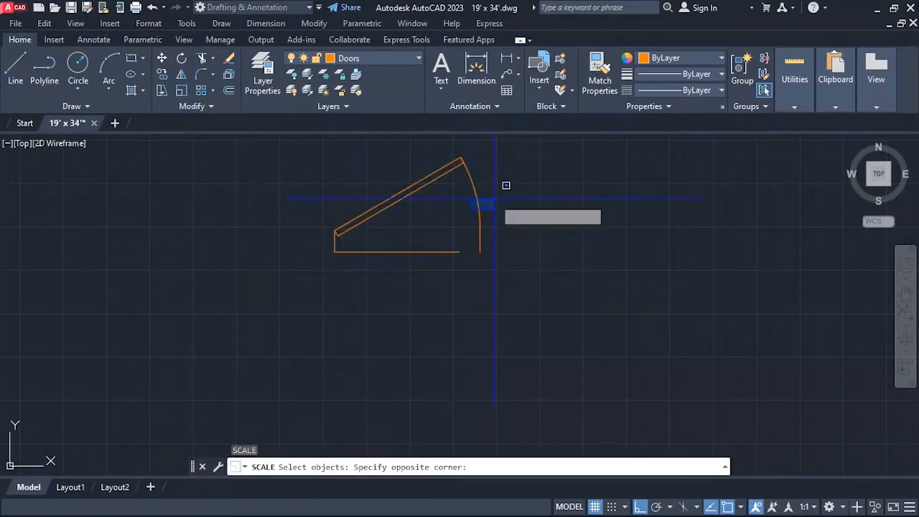
click(494, 201)
click(481, 206)
key(Return)
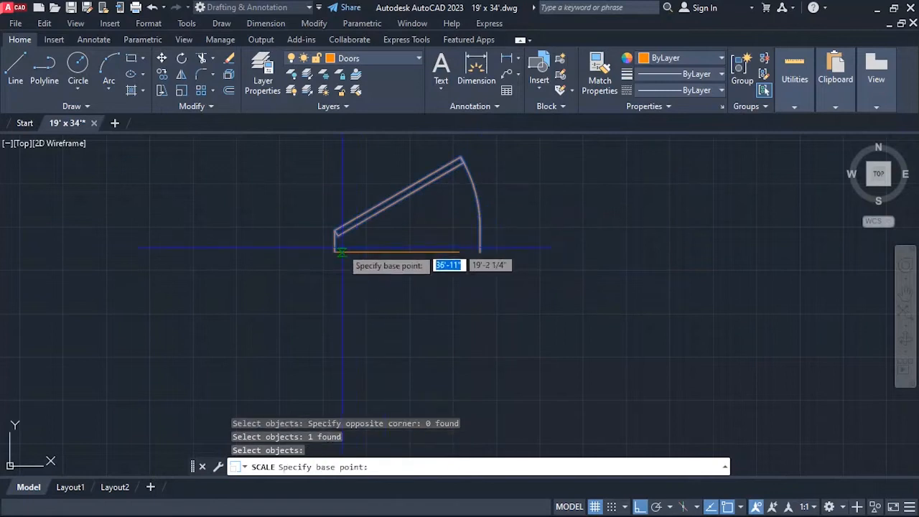
click(335, 252)
text(r)
key(Return)
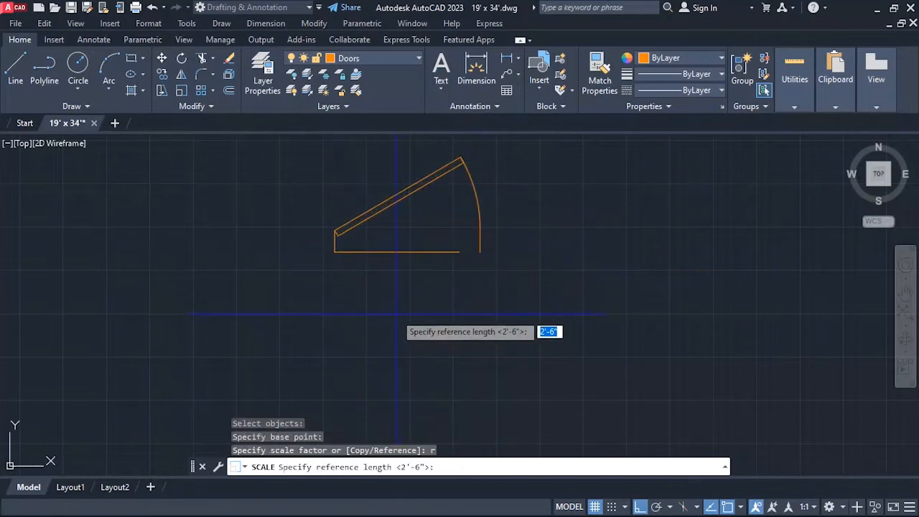
click(334, 252)
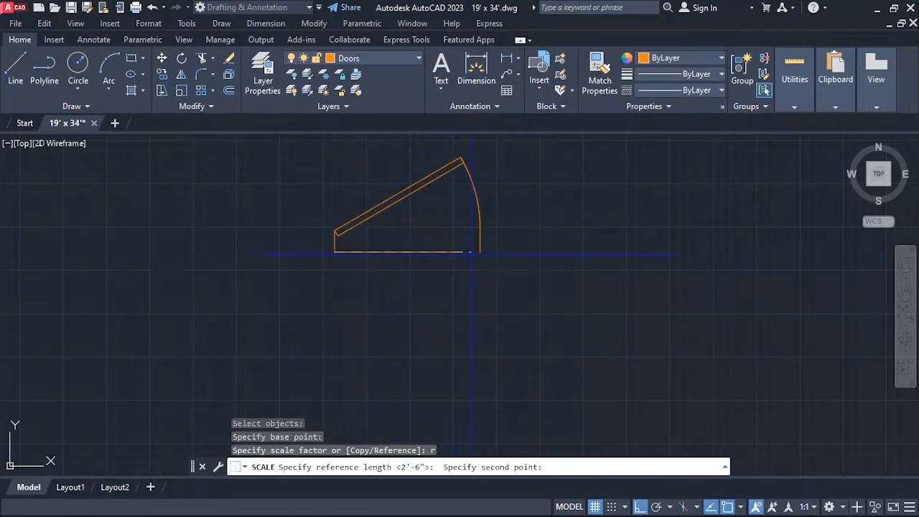
click(479, 253)
click(453, 213)
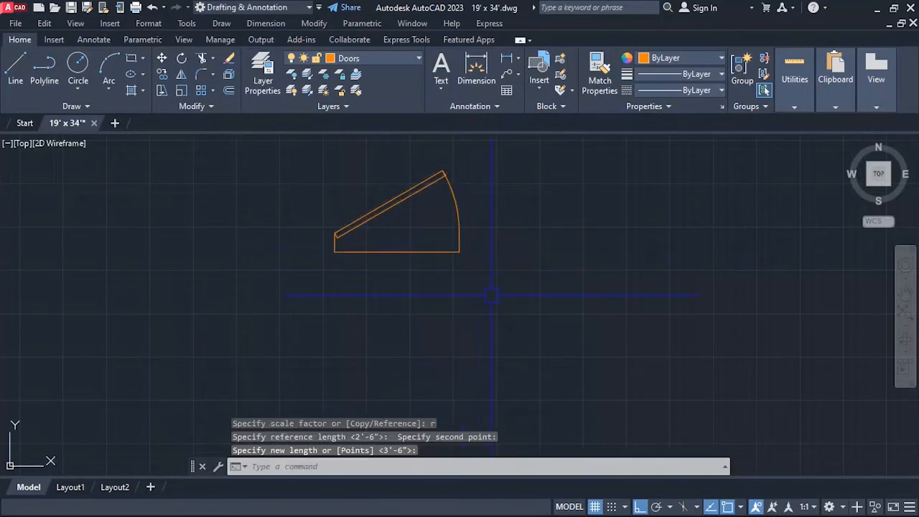
key(Escape)
key(Escape)
scroll(495, 221, down, 2)
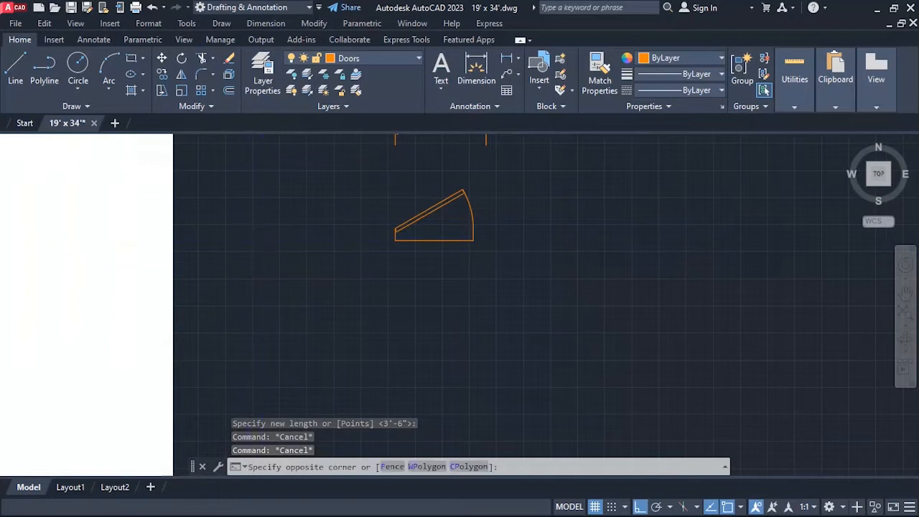
Copy the 3' door from its upper hinge corner to the north corner of the west jamb at the kitchen's D3 opening.
click(241, 255)
scroll(167, 208, down, 2)
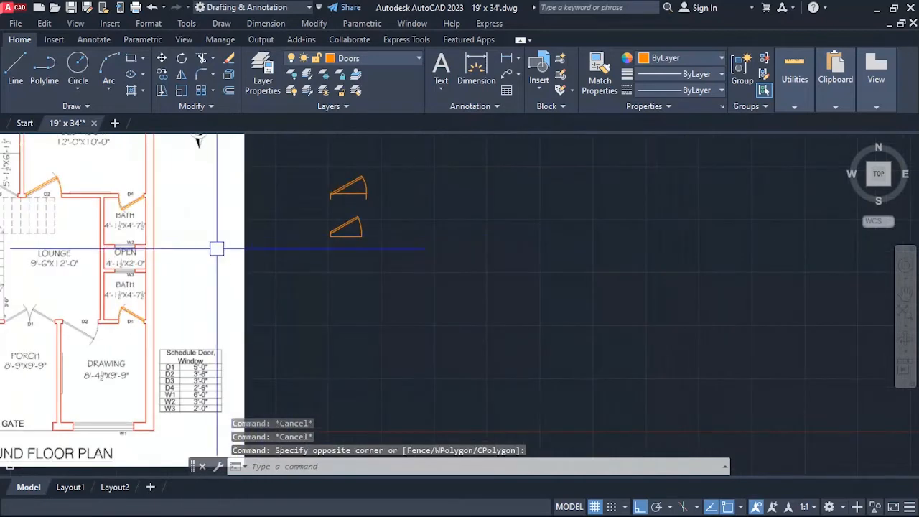
scroll(331, 221, up, 3)
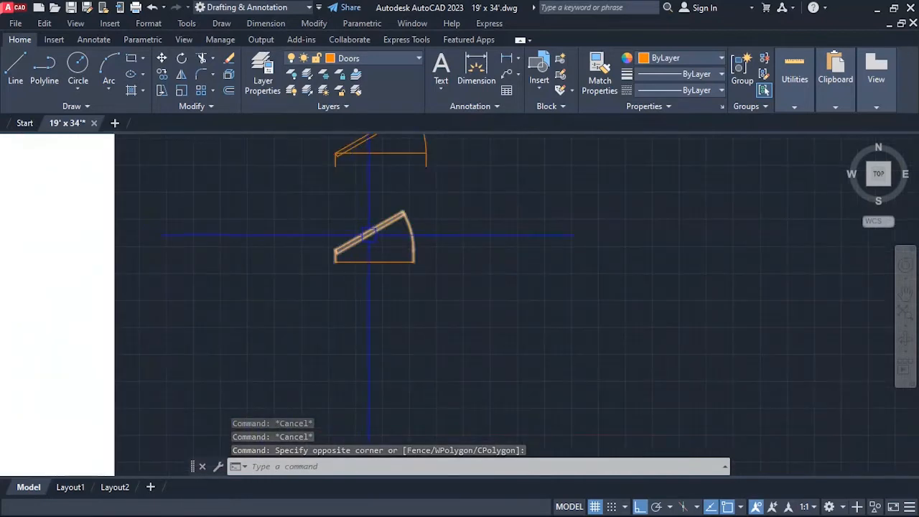
text(co)
key(Return)
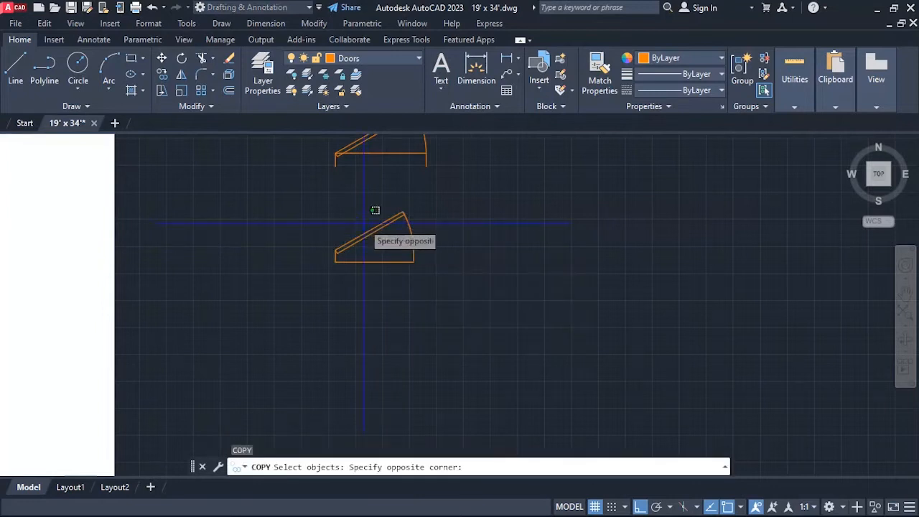
click(372, 216)
scroll(342, 252, up, 5)
key(Return)
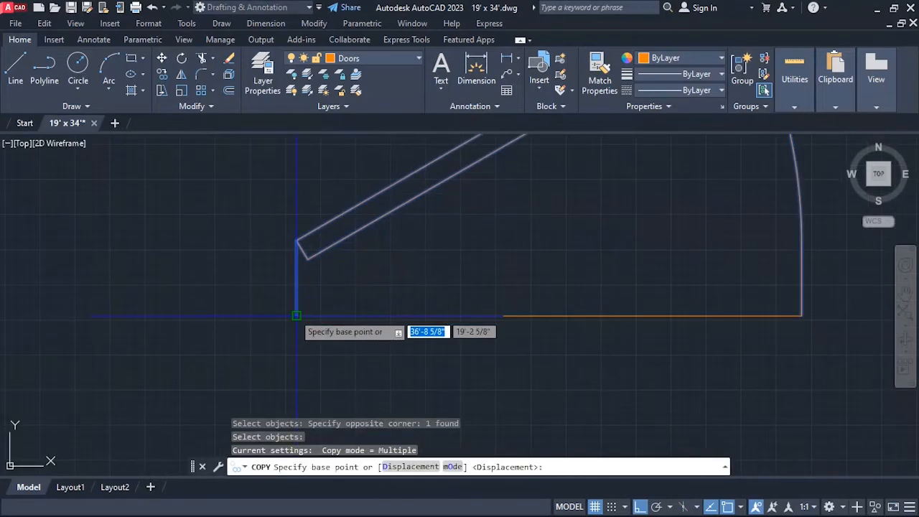
click(296, 241)
scroll(455, 237, down, 8)
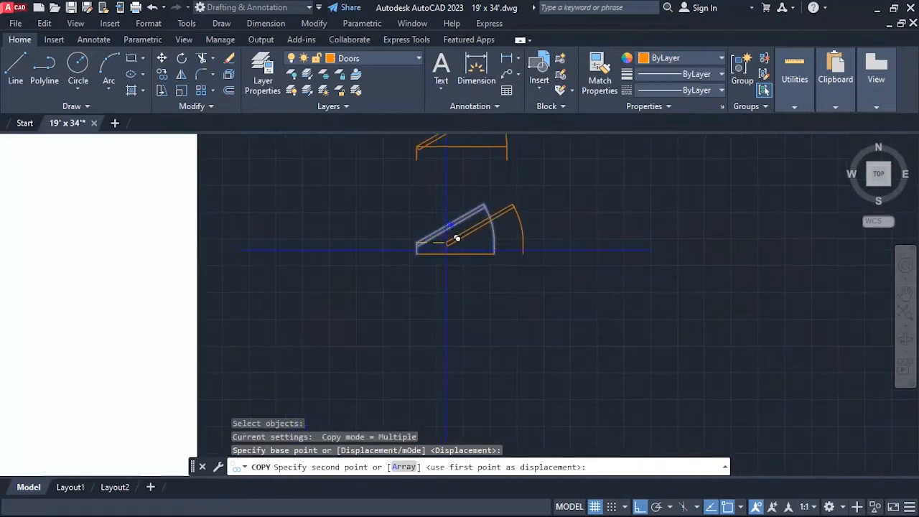
scroll(338, 254, up, 5)
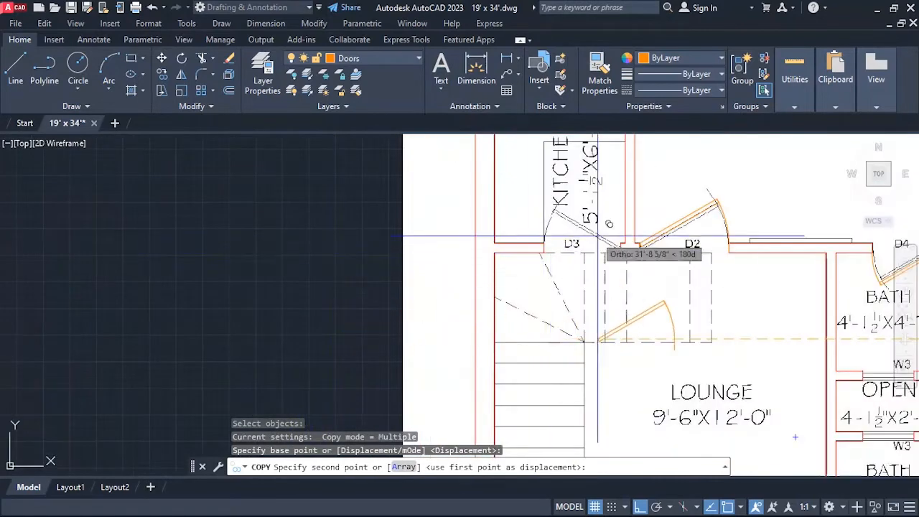
scroll(574, 248, up, 3)
click(456, 262)
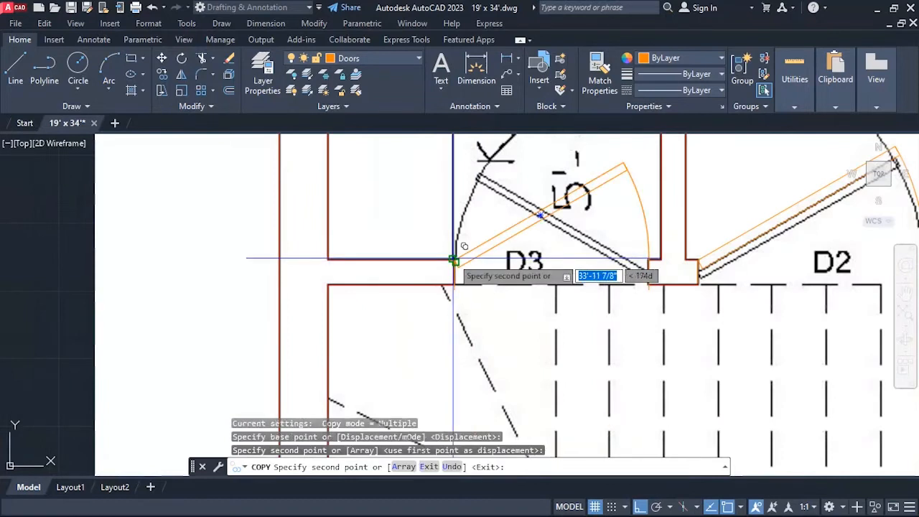
key(Escape)
Flip the kitchen door horizontally so it is hinged on the east jamb.
click(515, 224)
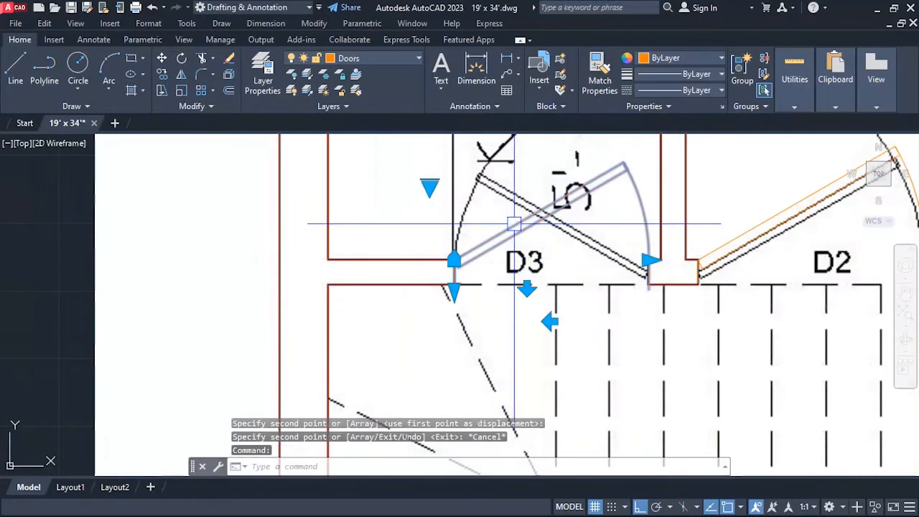
click(551, 321)
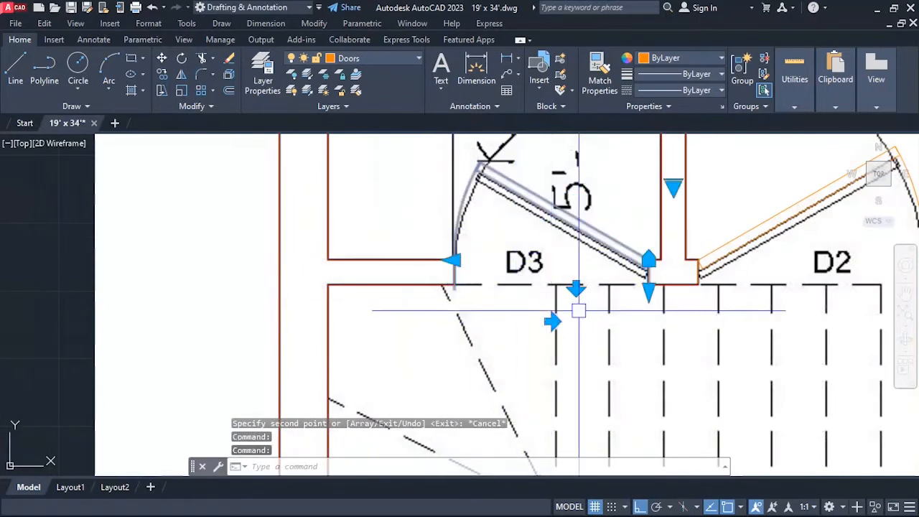
key(Escape)
Shorten the kitchen door's jamb depth to end at the south corner of the opening's east jamb.
scroll(653, 279, up, 4)
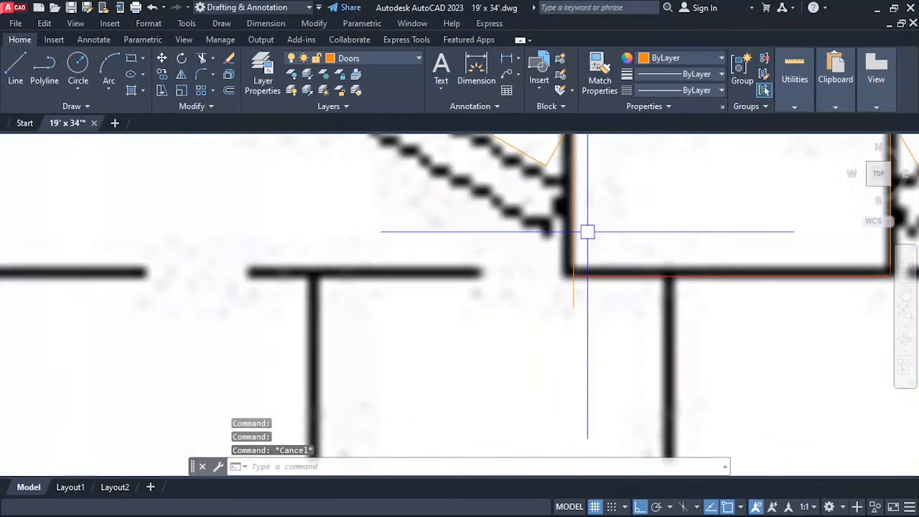
click(524, 148)
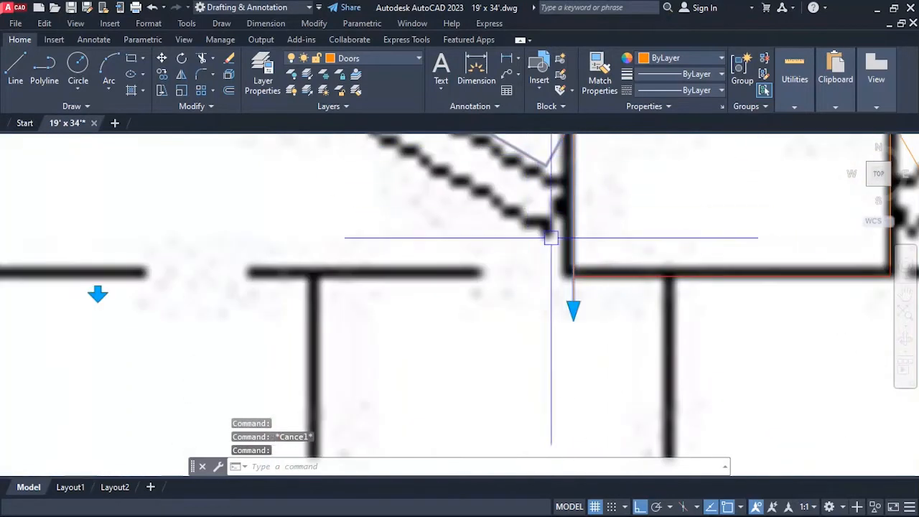
click(573, 308)
click(573, 275)
key(Escape)
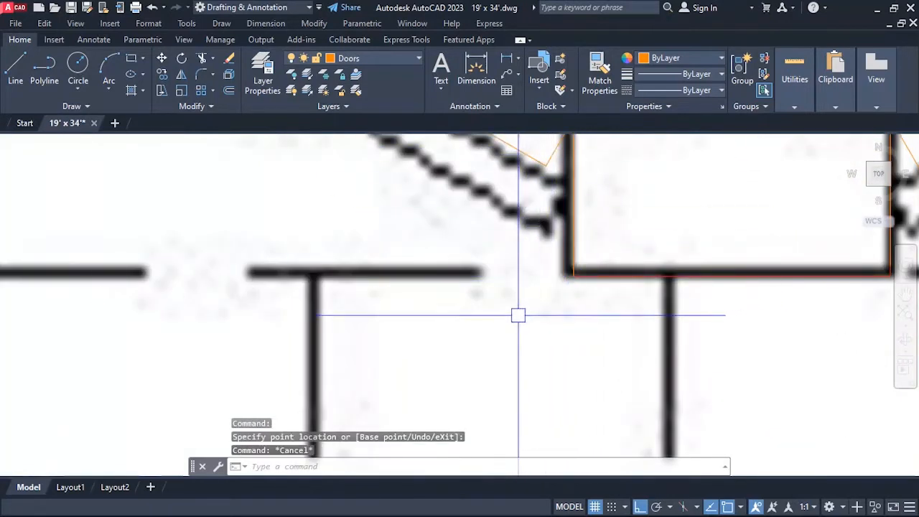
Check the placed doors and the remaining door openings across the plan against the door schedule.
scroll(467, 302, down, 4)
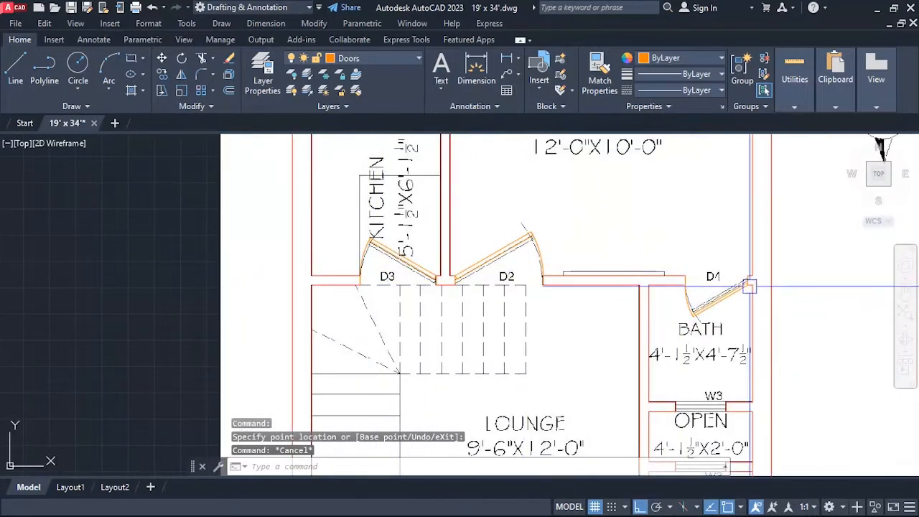
scroll(750, 287, up, 4)
scroll(685, 287, down, 4)
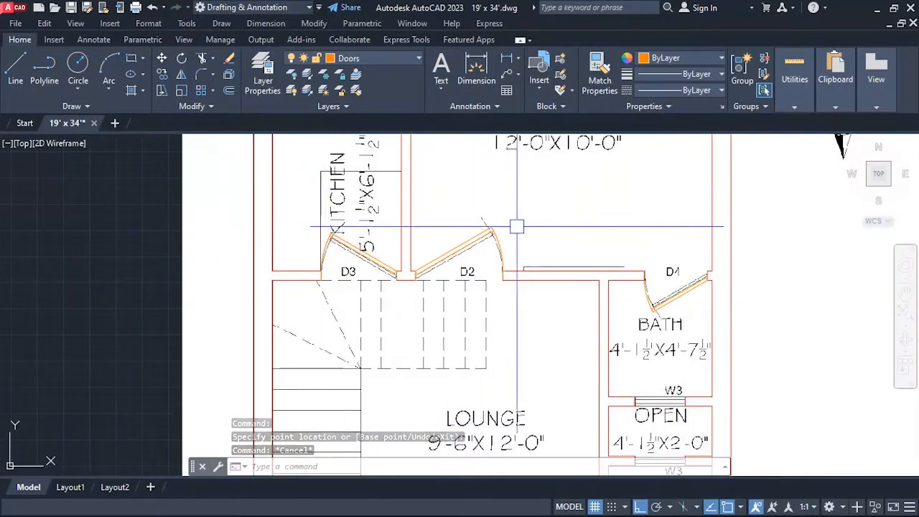
scroll(503, 228, down, 5)
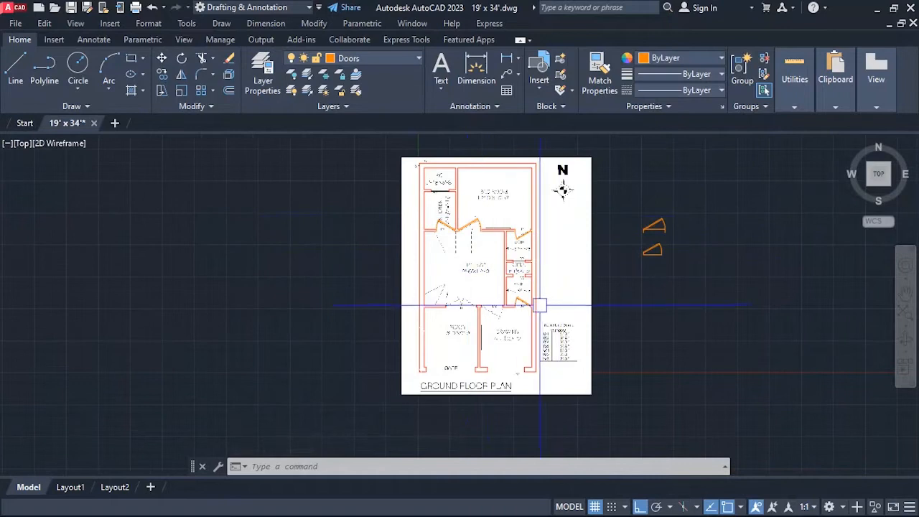
scroll(540, 305, up, 2)
scroll(478, 342, up, 2)
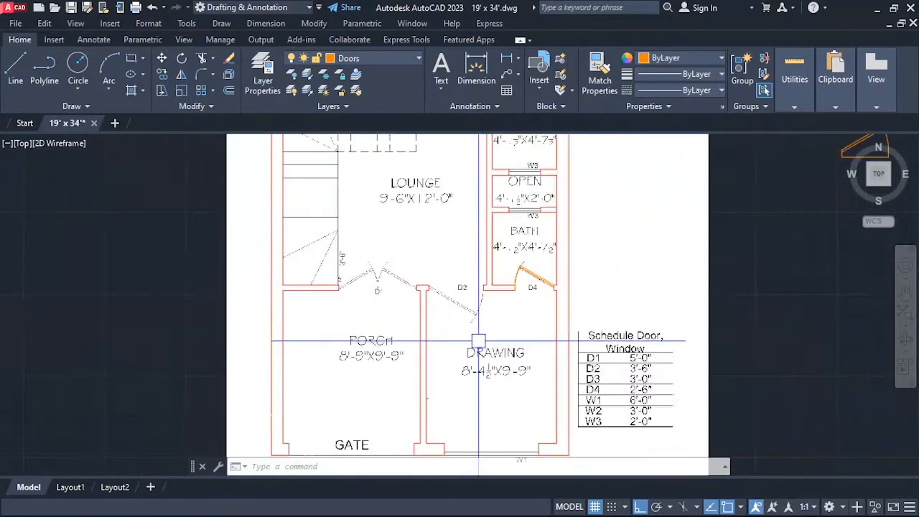
scroll(476, 349, down, 2)
scroll(413, 190, up, 2)
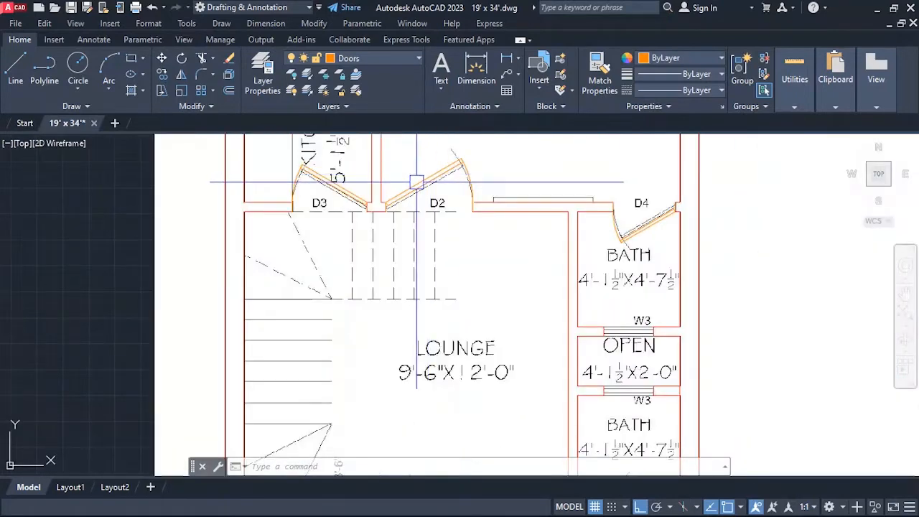
scroll(420, 246, down, 4)
scroll(615, 258, up, 2)
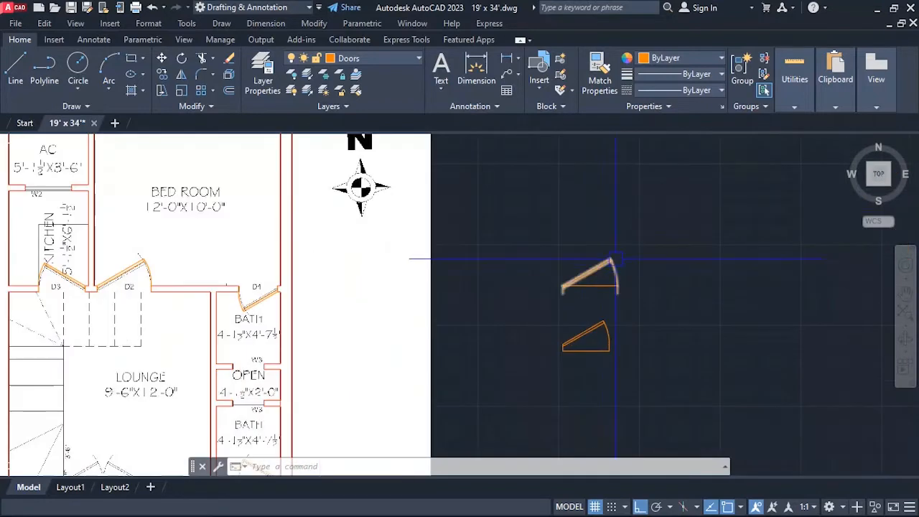
Flip the spare 3'6" door outside the plan vertically so its leaf swings south.
click(585, 277)
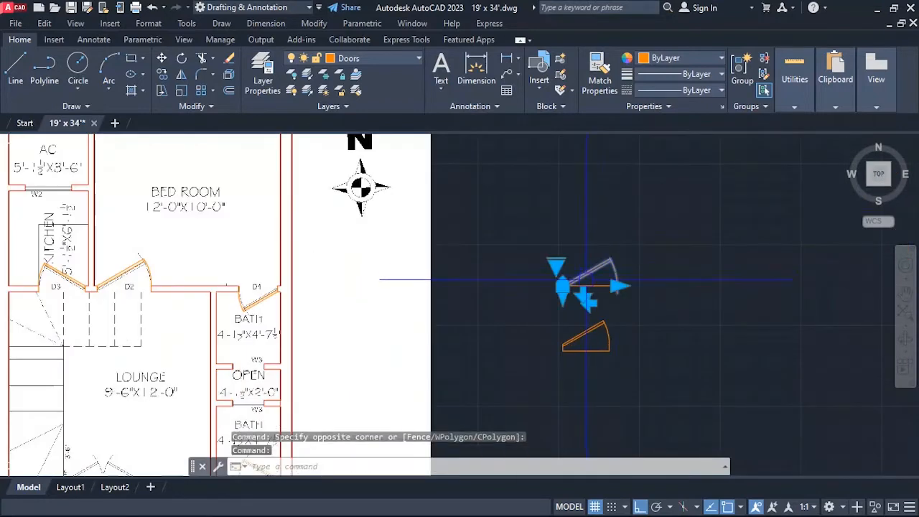
scroll(586, 291, up, 2)
click(579, 302)
scroll(617, 302, down, 1)
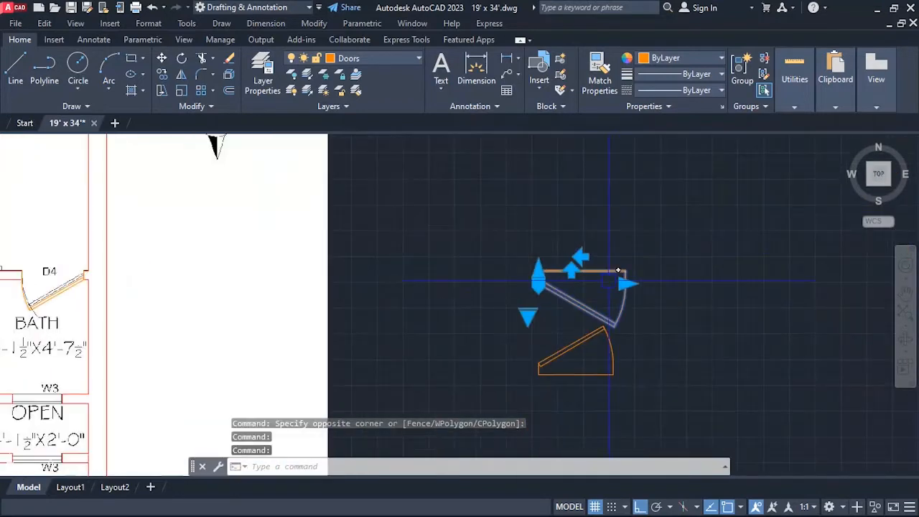
key(Escape)
Copy the flipped 3'6" door from its lower hinge corner to the south corner of the west jamb at the drawing room's D2 opening.
text(co)
key(Return)
click(615, 319)
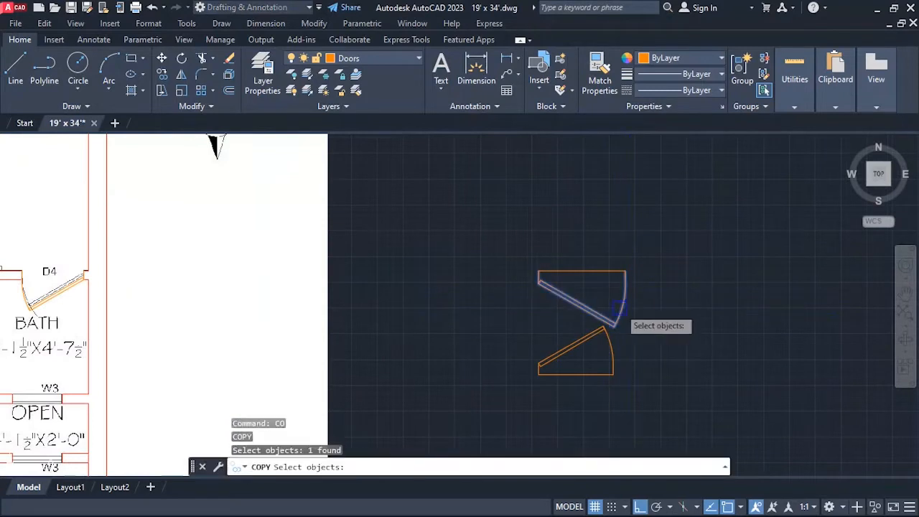
key(Return)
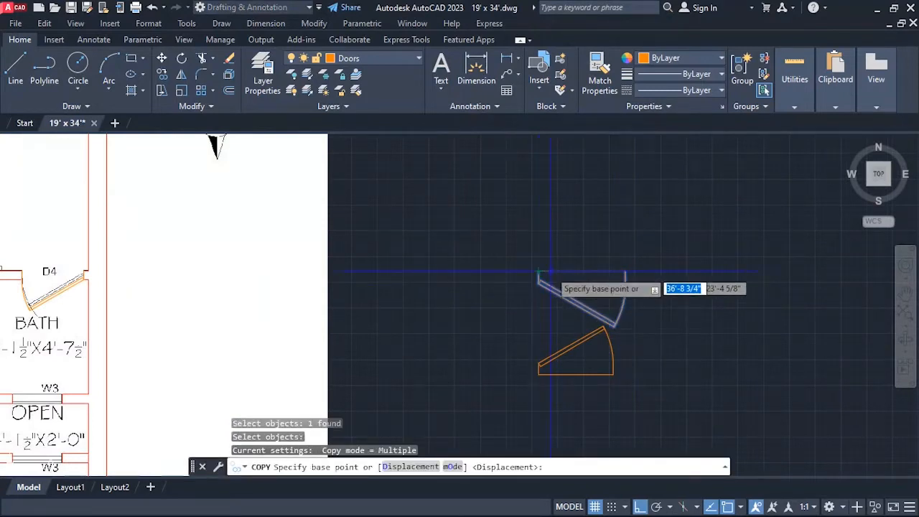
scroll(635, 272, up, 3)
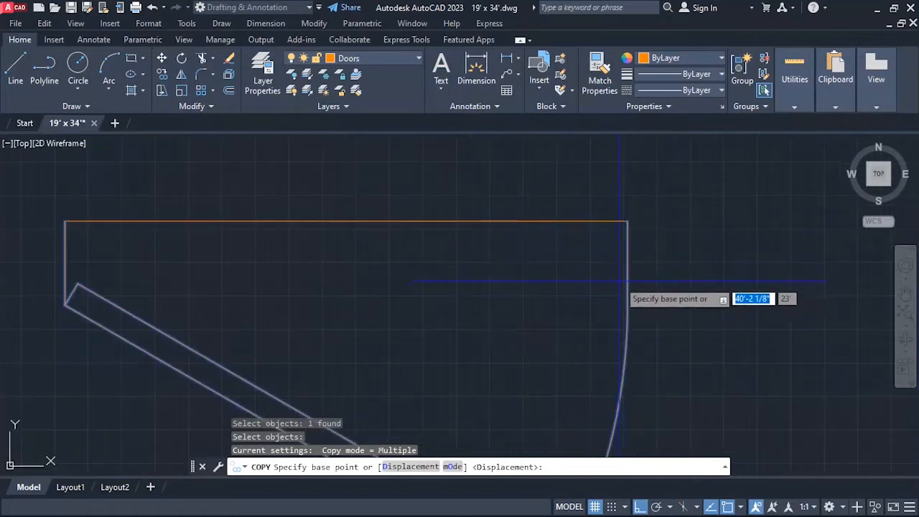
scroll(625, 273, down, 1)
scroll(424, 253, up, 2)
click(426, 228)
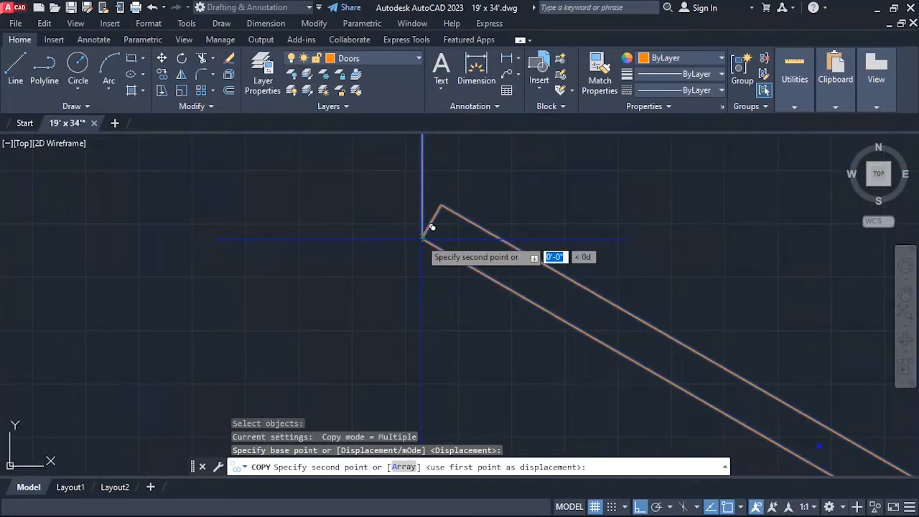
scroll(632, 204, down, 5)
scroll(395, 309, up, 8)
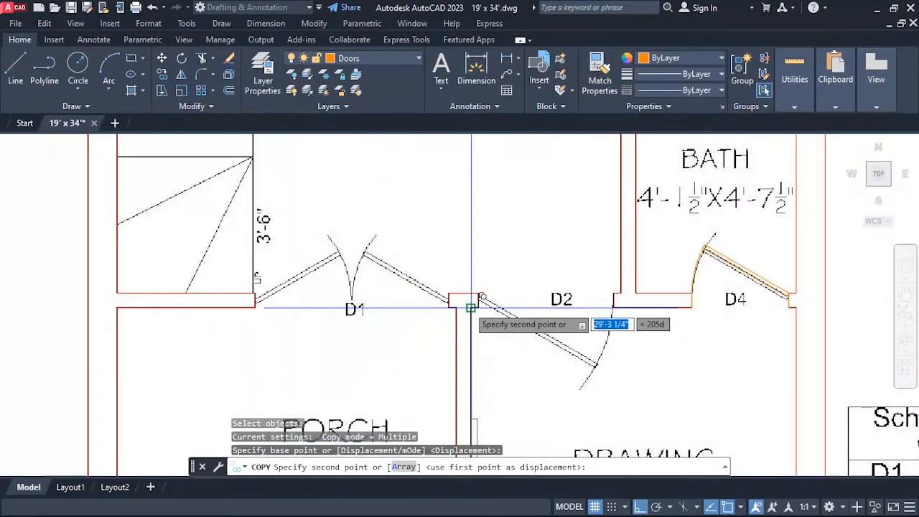
scroll(489, 310, down, 5)
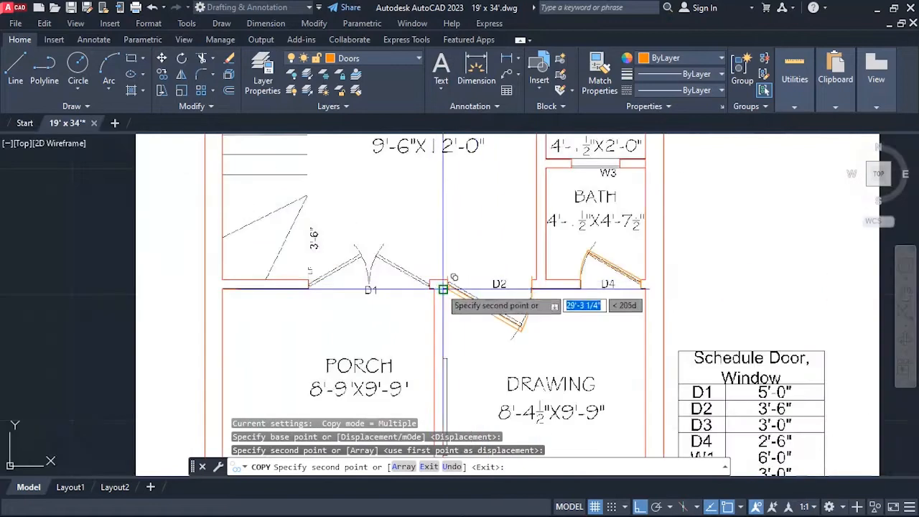
click(564, 322)
key(Escape)
scroll(565, 286, up, 6)
scroll(574, 233, up, 5)
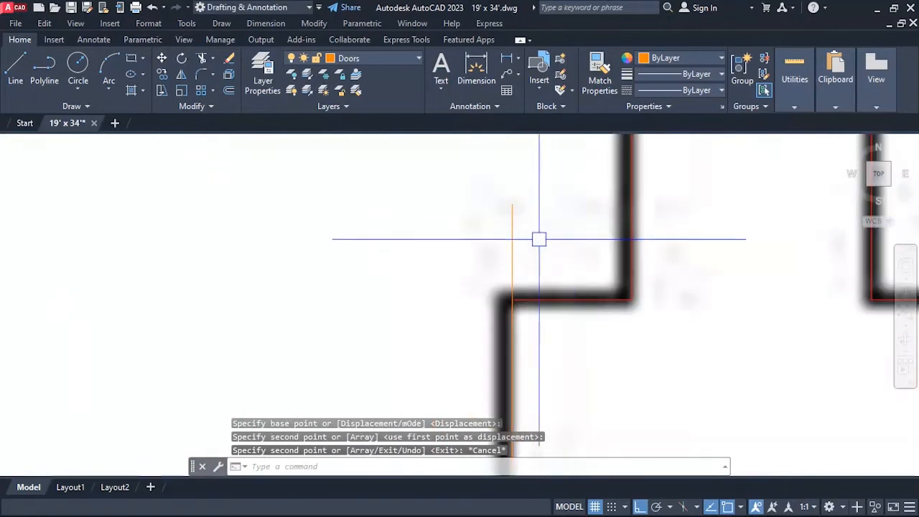
Shorten the drawing room D2 door's jamb depth to end at the north corner of the opening's west jamb.
key(Escape)
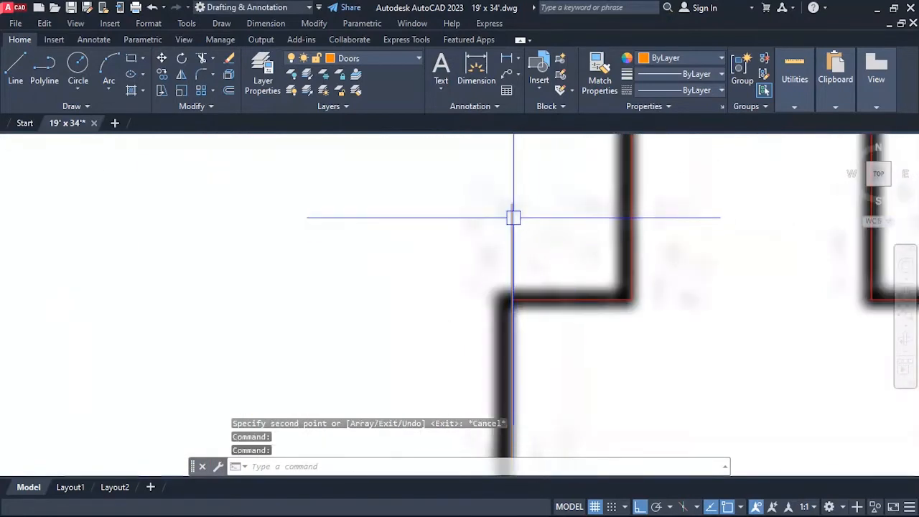
scroll(575, 230, down, 6)
scroll(349, 269, up, 6)
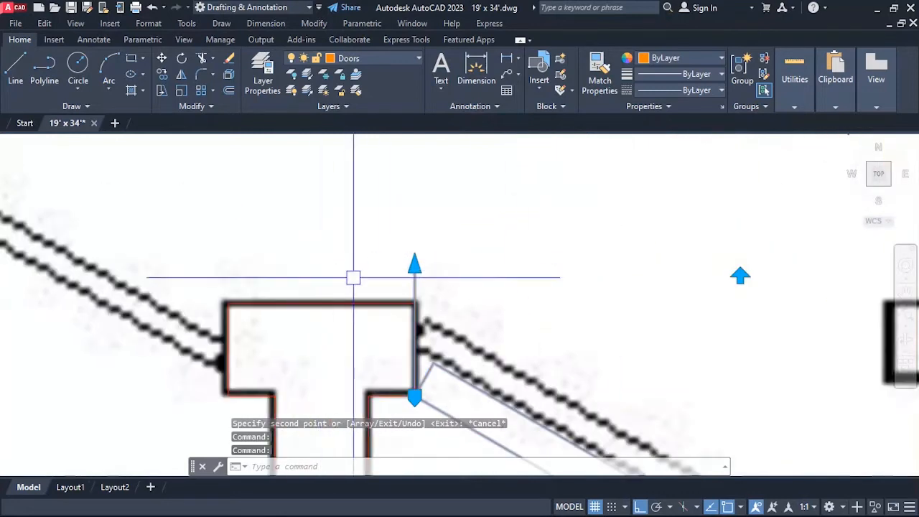
click(415, 265)
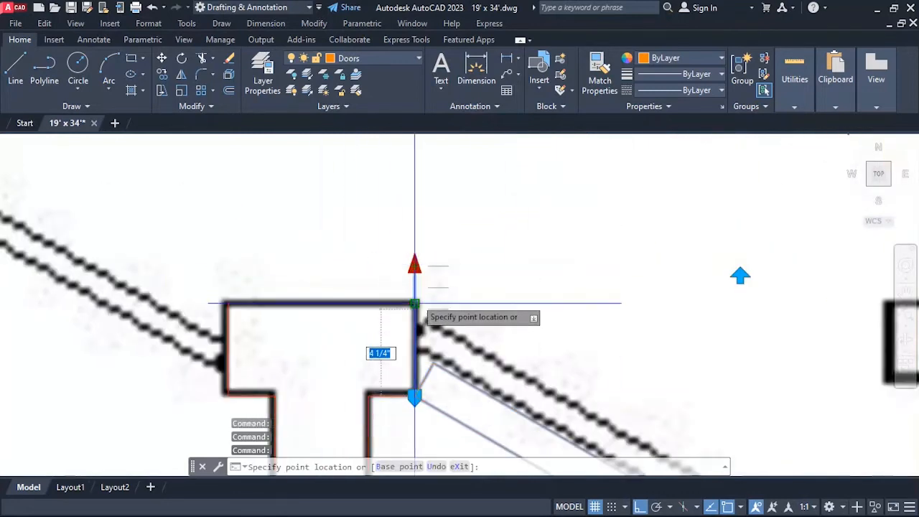
key(Escape)
scroll(486, 282, down, 3)
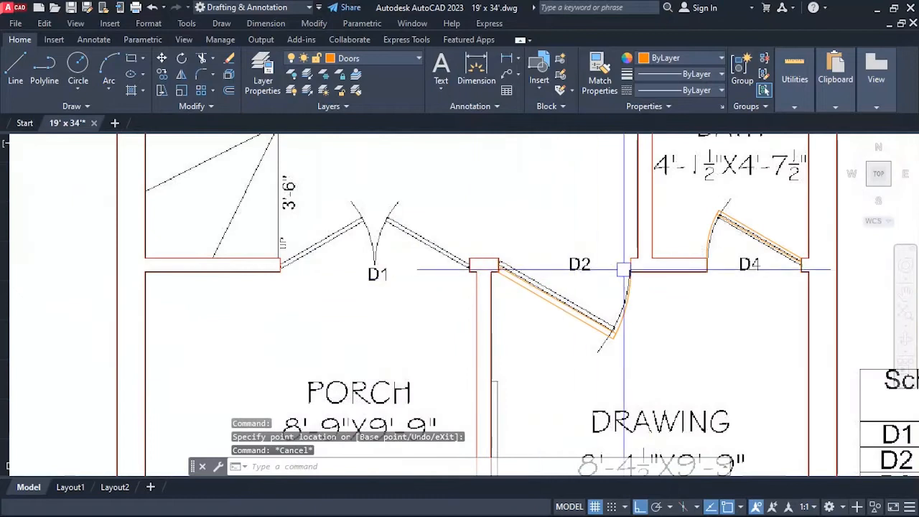
key(Escape)
Copy the lower bath's D4 door from its hinge jamb midpoint to the midpoint of the D1 opening's east jamb.
scroll(608, 313, down, 2)
scroll(595, 294, up, 3)
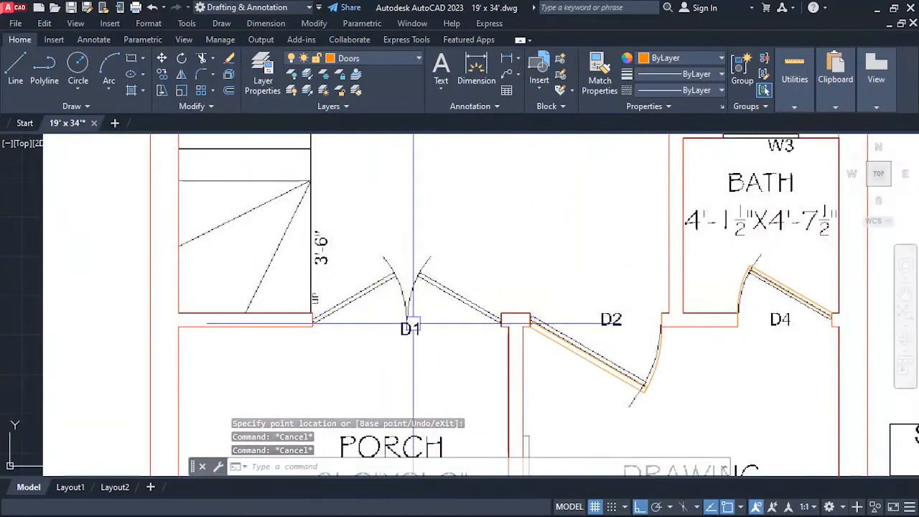
scroll(413, 323, down, 3)
scroll(510, 217, up, 3)
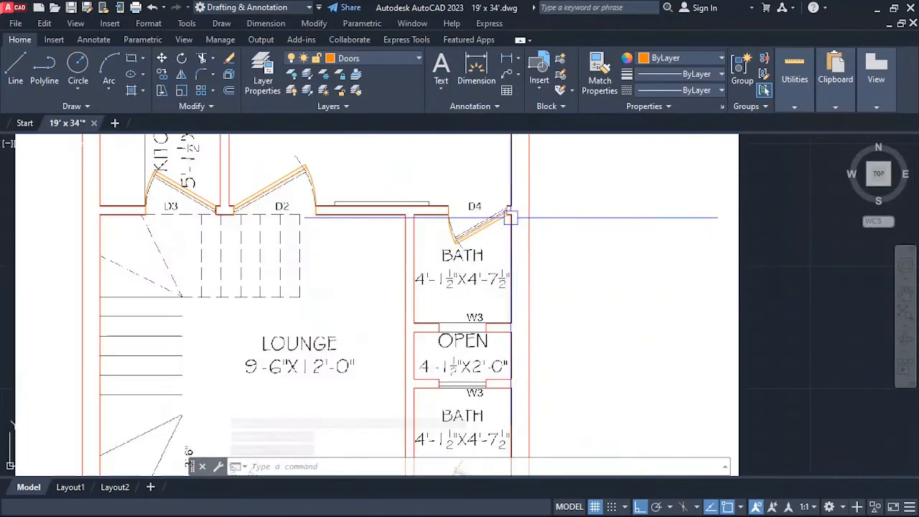
scroll(474, 255, down, 3)
scroll(481, 325, up, 3)
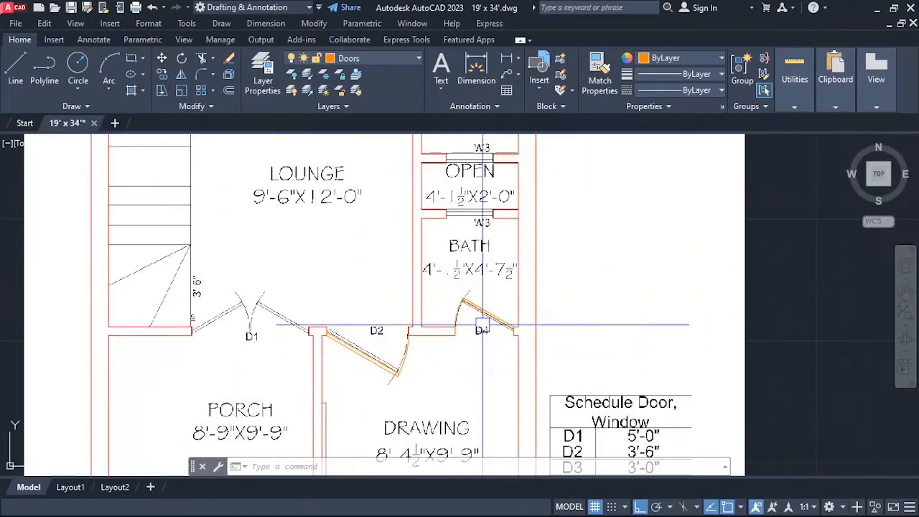
text(co)
key(Return)
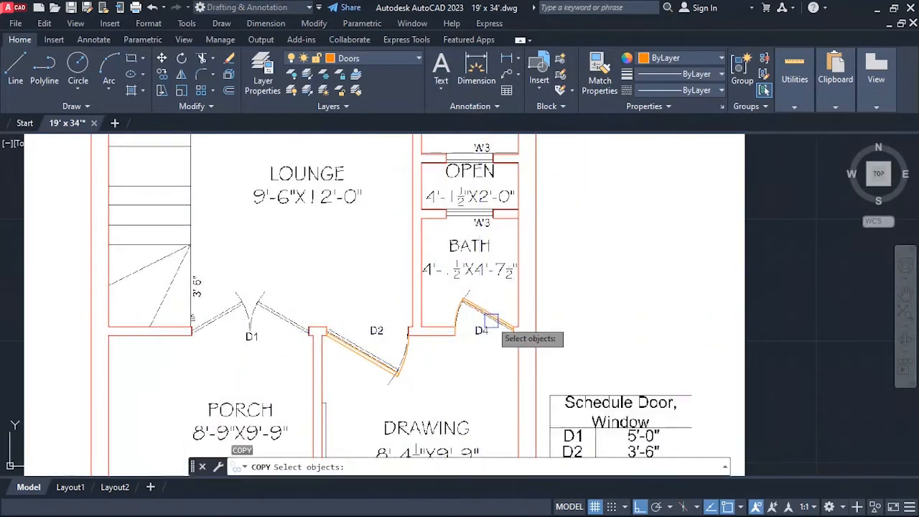
scroll(490, 326, up, 5)
key(Return)
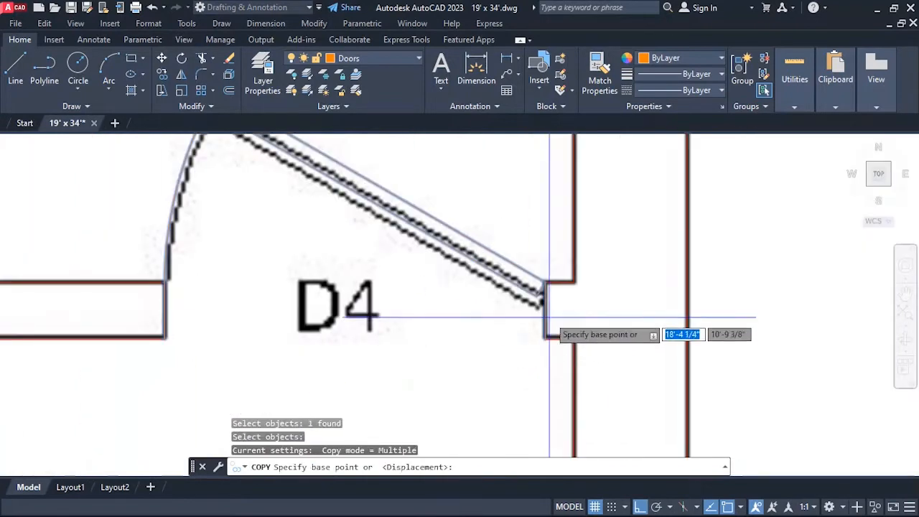
click(545, 308)
scroll(546, 309, down, 5)
scroll(319, 321, up, 5)
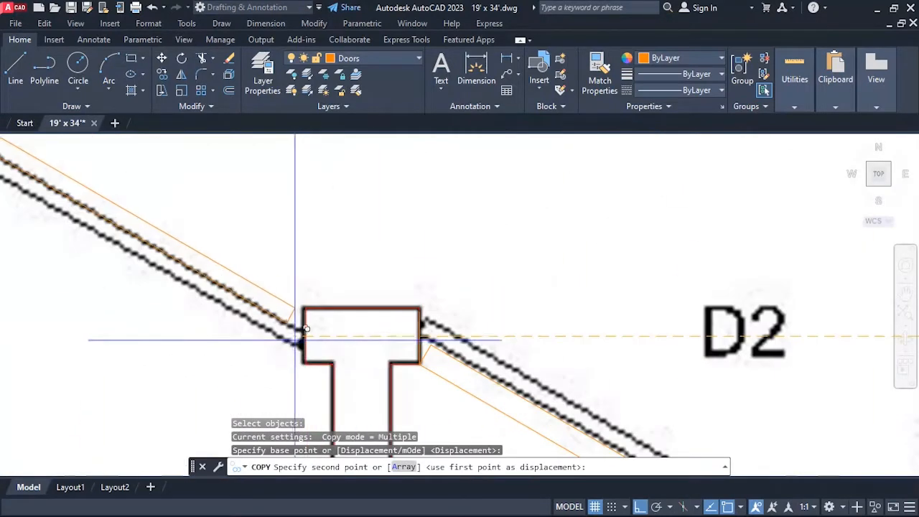
click(310, 328)
key(Escape)
Mirror the copied D1 door leaf about a vertical line through the opening's centre, keeping the original leaf.
scroll(402, 331, down, 5)
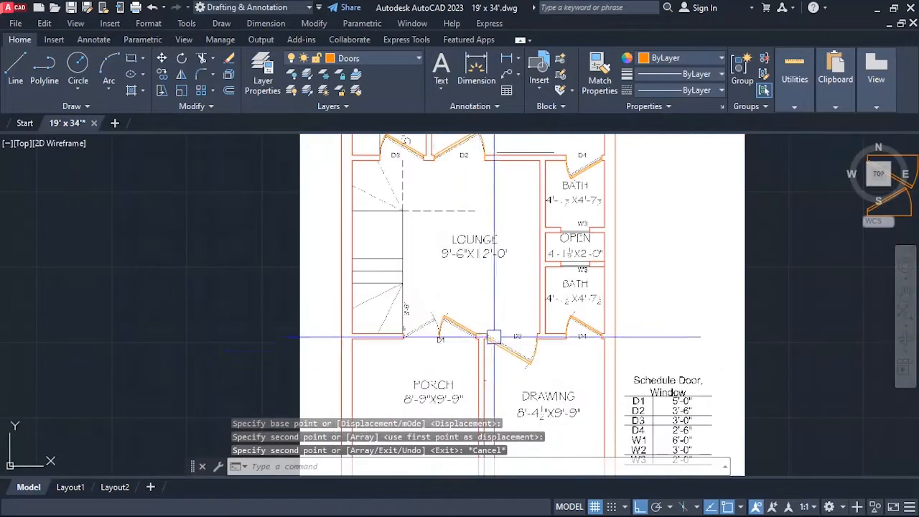
scroll(431, 335, up, 5)
scroll(431, 335, down, 6)
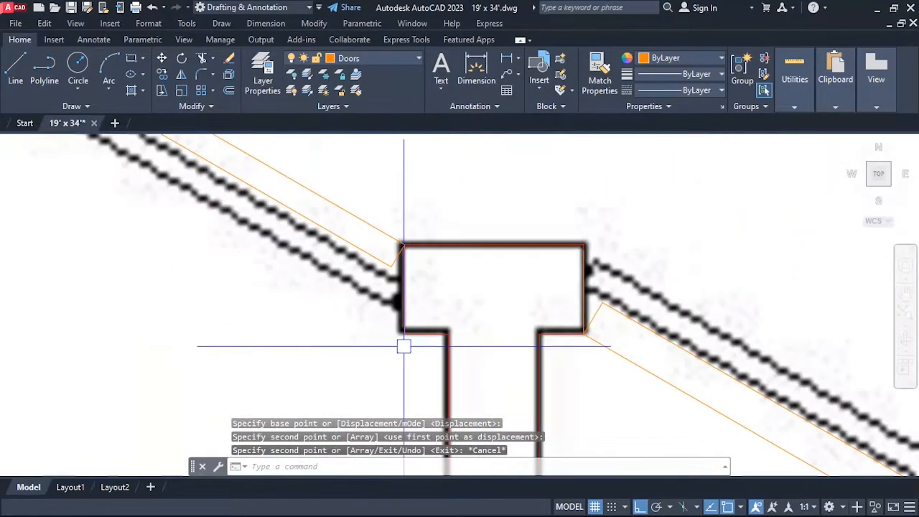
scroll(495, 357, up, 3)
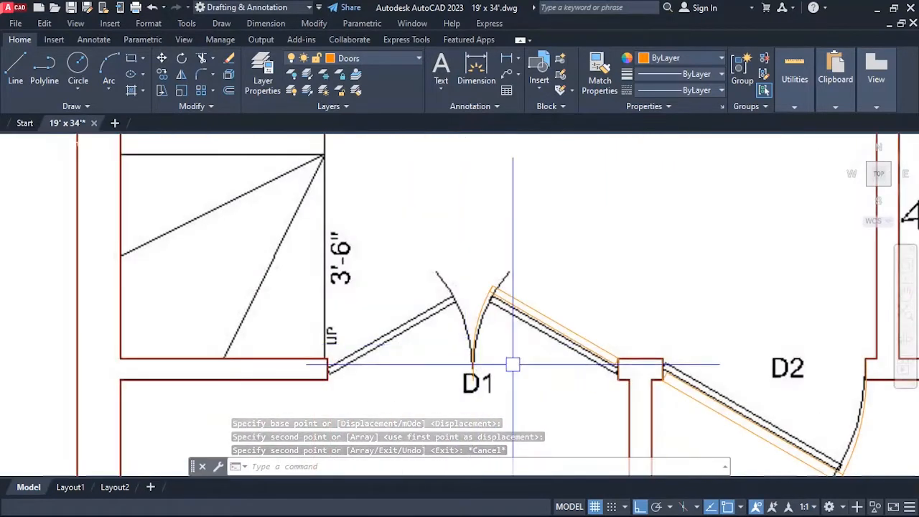
scroll(503, 337, down, 2)
scroll(493, 334, up, 2)
scroll(499, 345, down, 2)
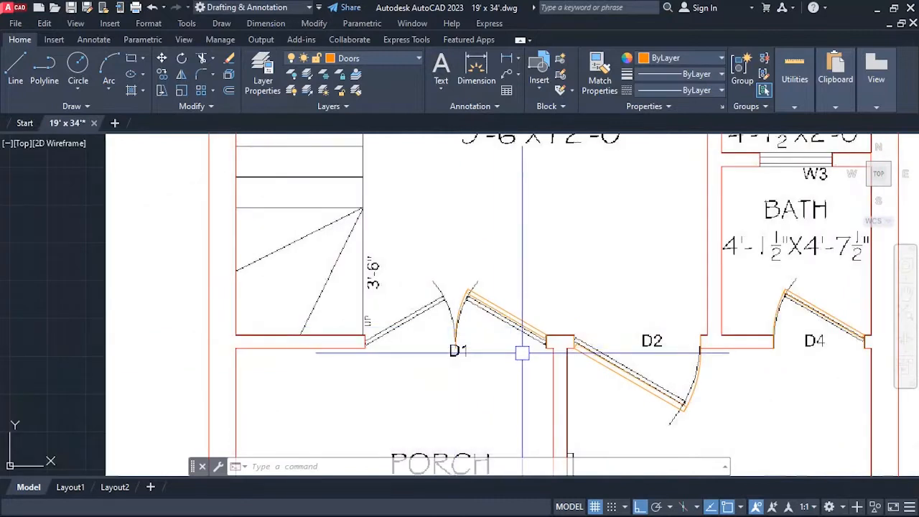
key(Return)
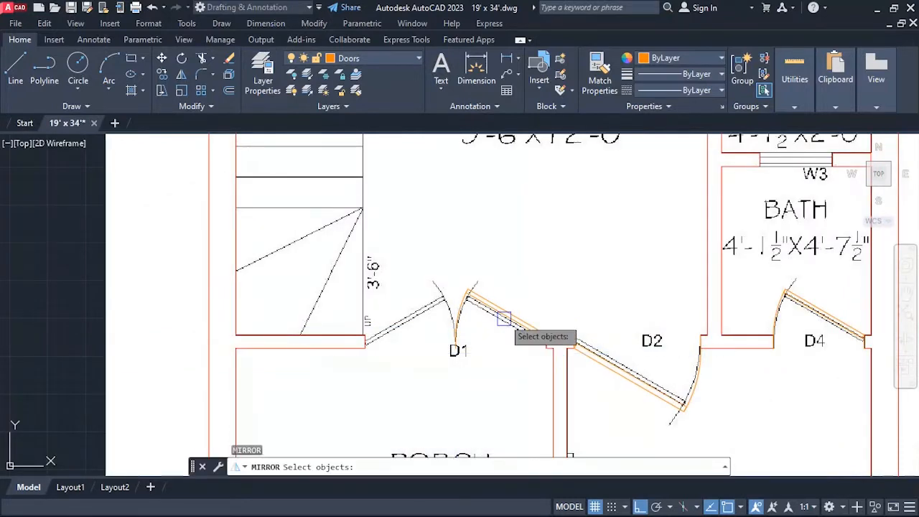
key(Return)
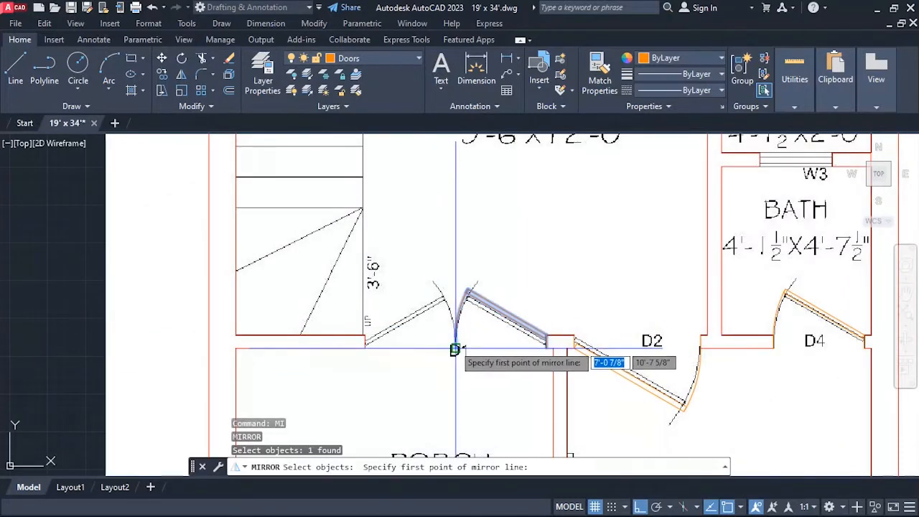
click(455, 344)
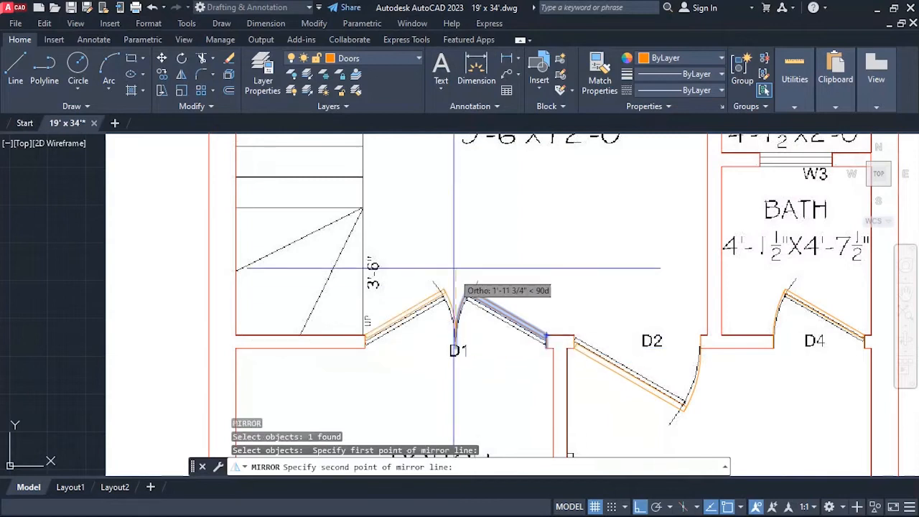
click(448, 228)
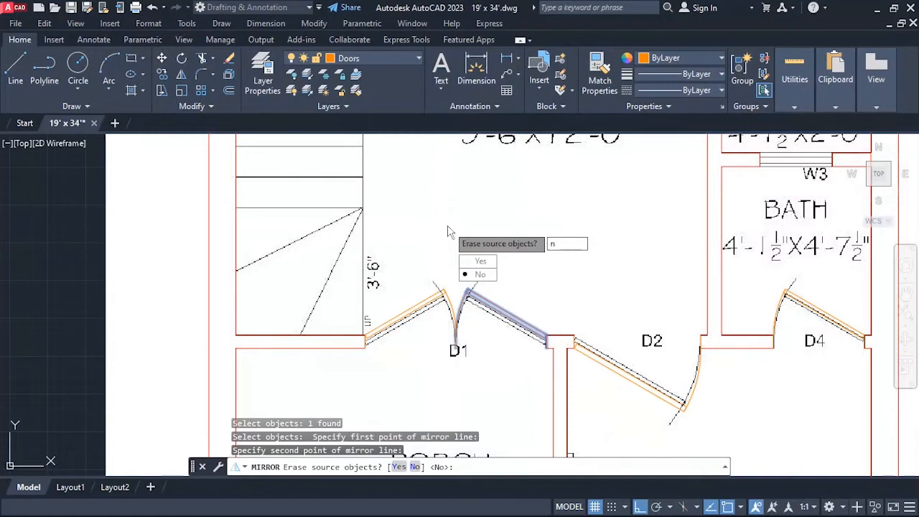
key(Return)
key(Escape)
Erase the two spare door blocks outside the plan.
scroll(371, 288, down, 4)
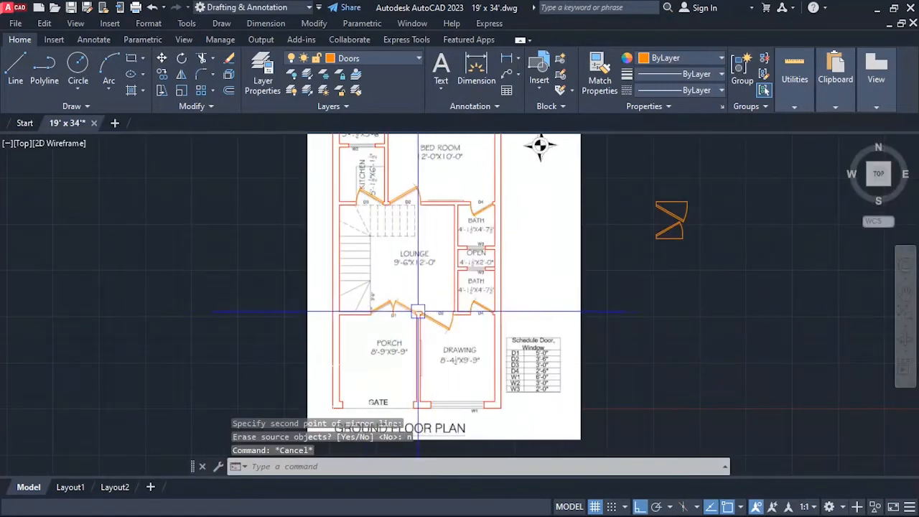
scroll(397, 330, down, 2)
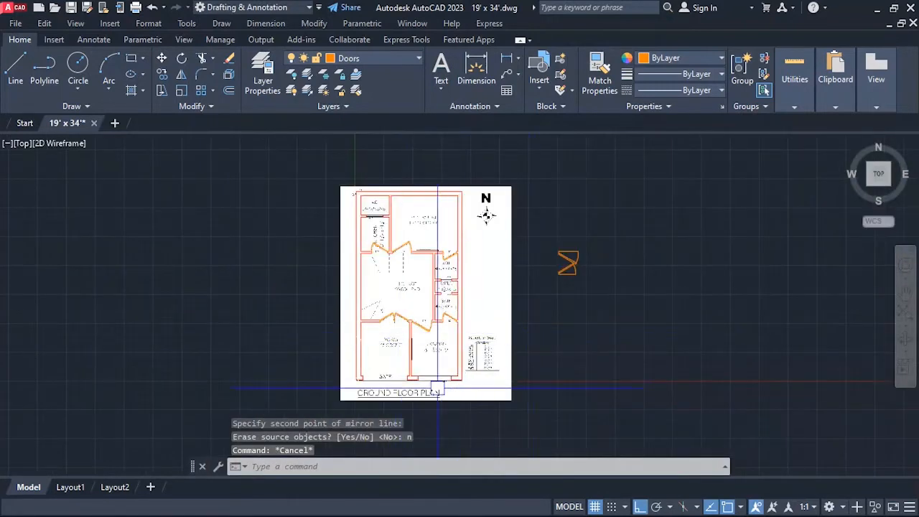
text(e)
key(Return)
click(597, 231)
click(567, 271)
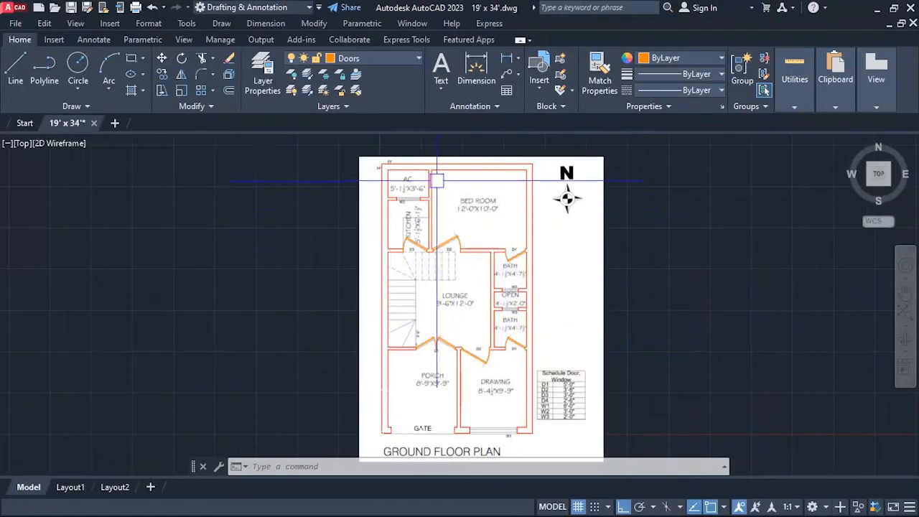
scroll(423, 180, up, 2)
scroll(398, 200, up, 6)
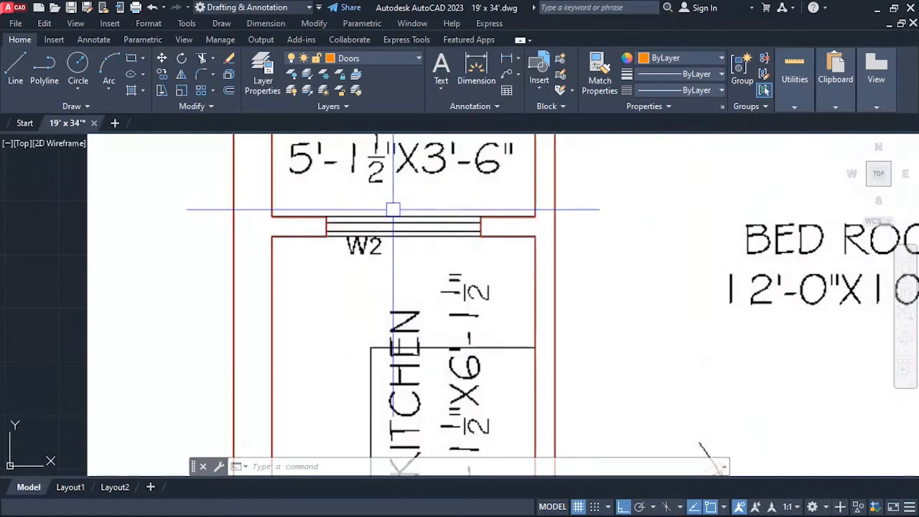
scroll(389, 227, up, 3)
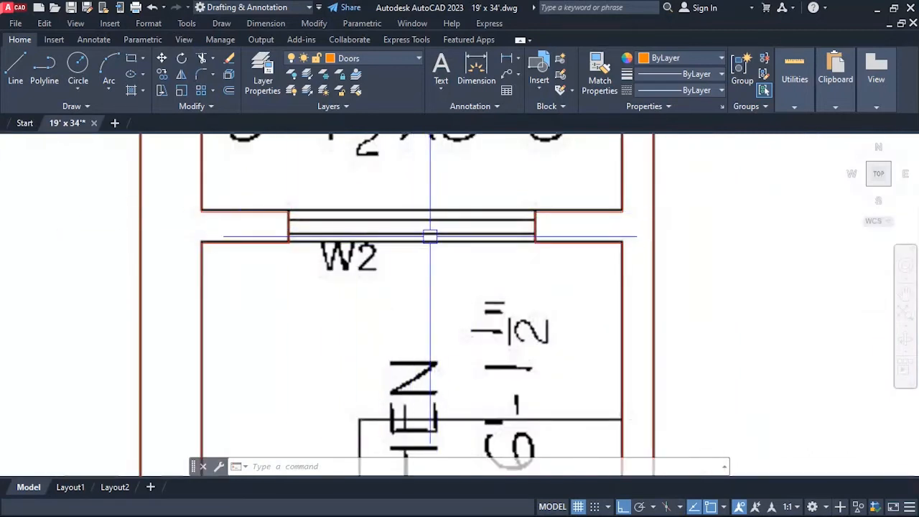
key(ctrl+3)
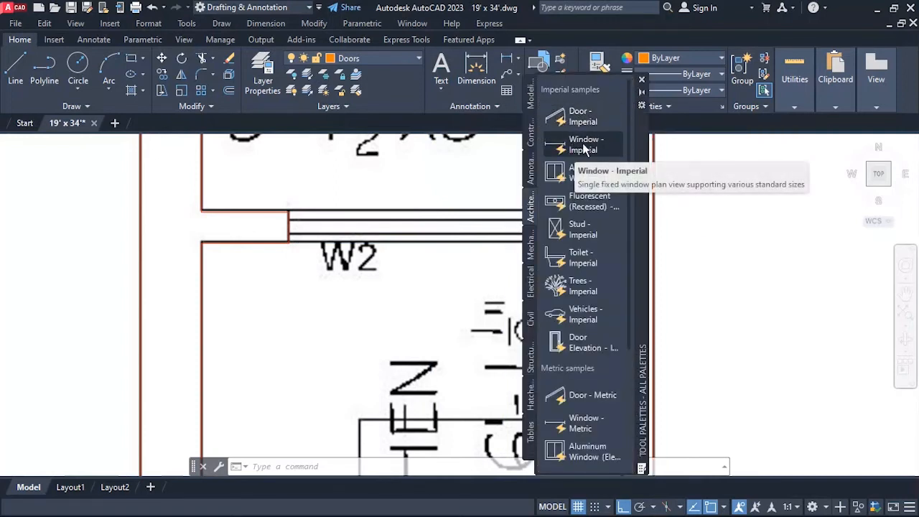
click(642, 84)
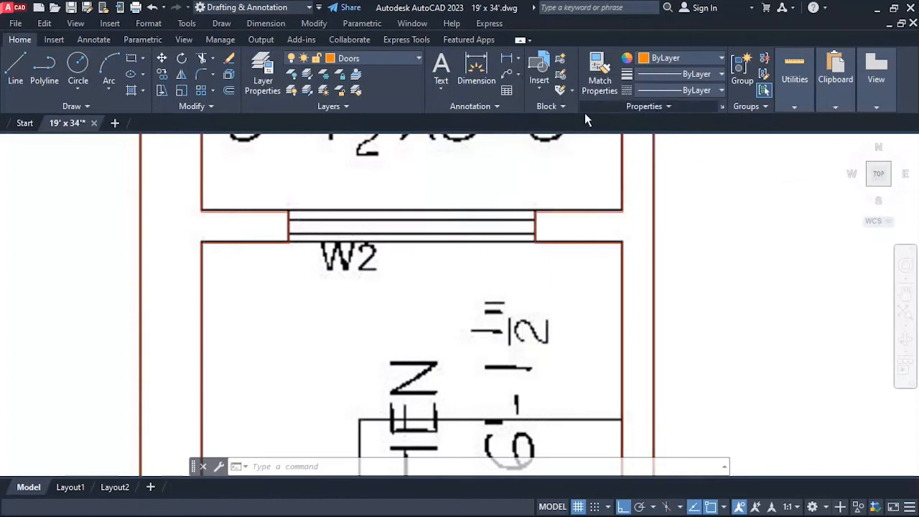
Make the Windows layer current and draw a line across the north edge of the kitchen's W2 opening between its jamb corners.
click(354, 61)
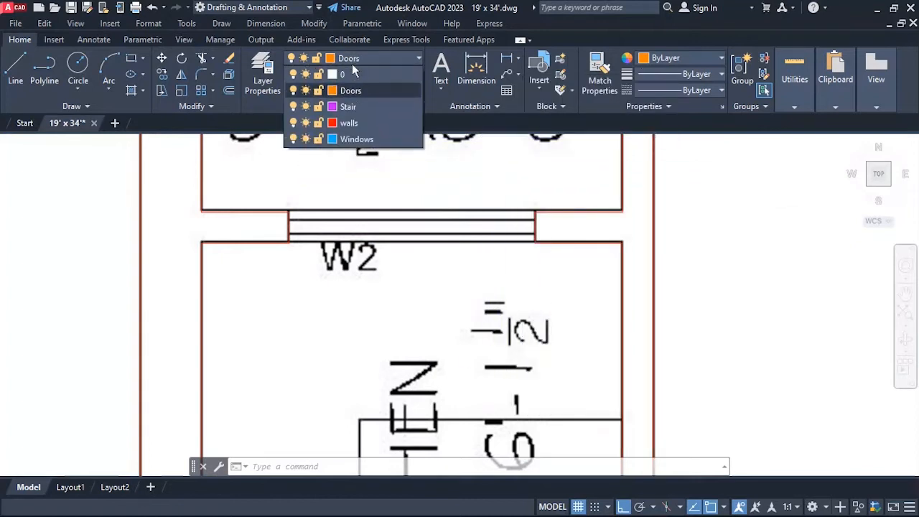
click(356, 139)
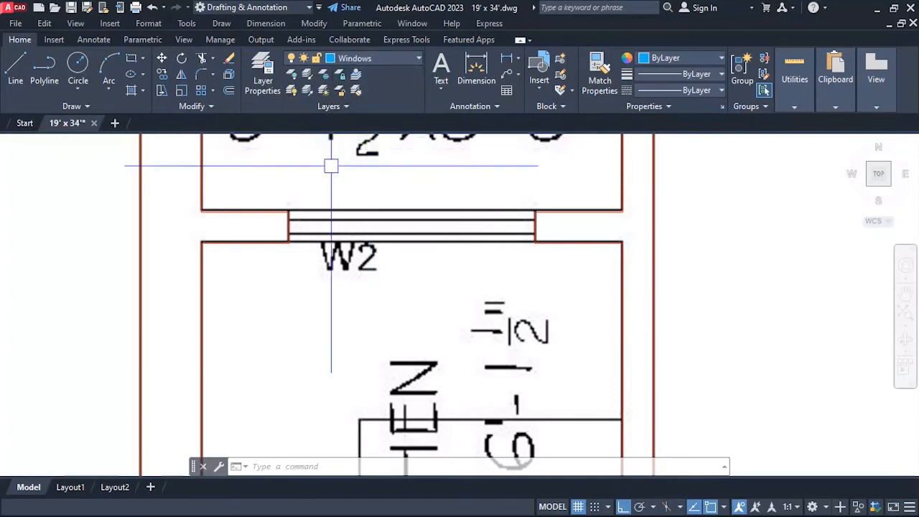
scroll(331, 165, down, 10)
scroll(344, 248, up, 4)
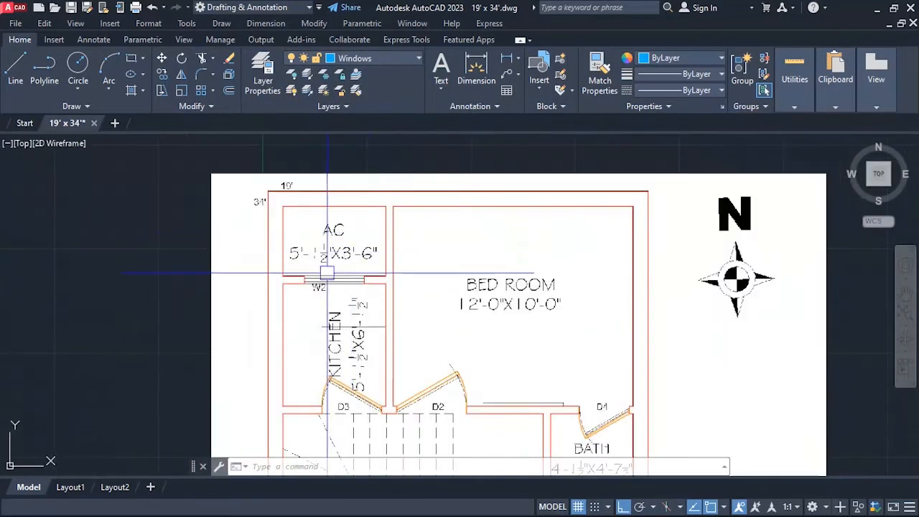
scroll(327, 273, up, 5)
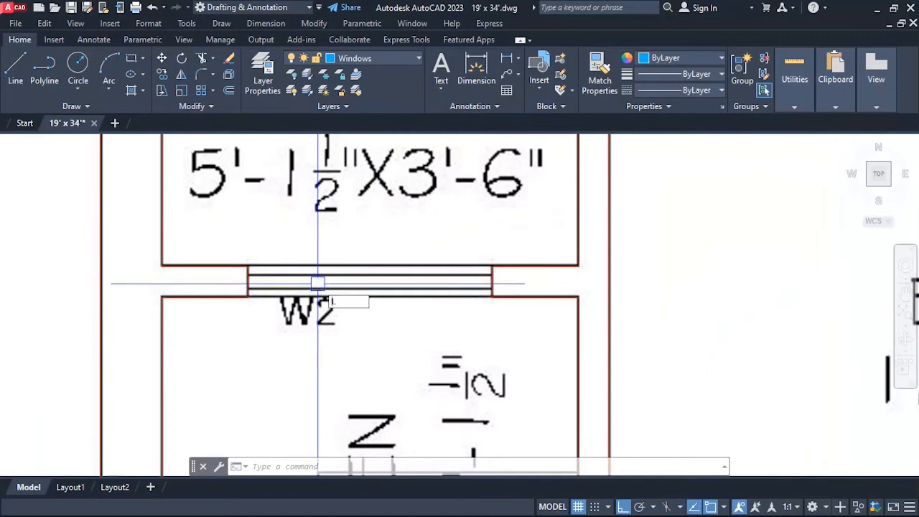
text(l)
key(Return)
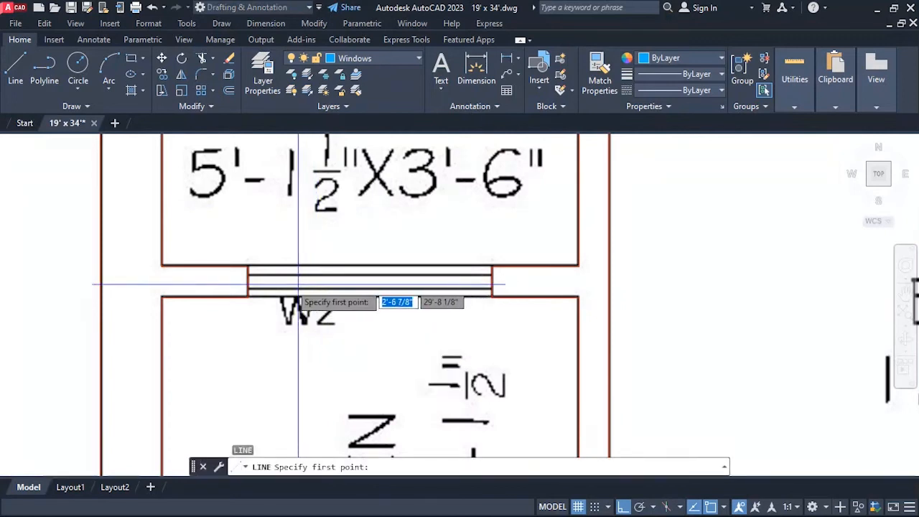
click(248, 267)
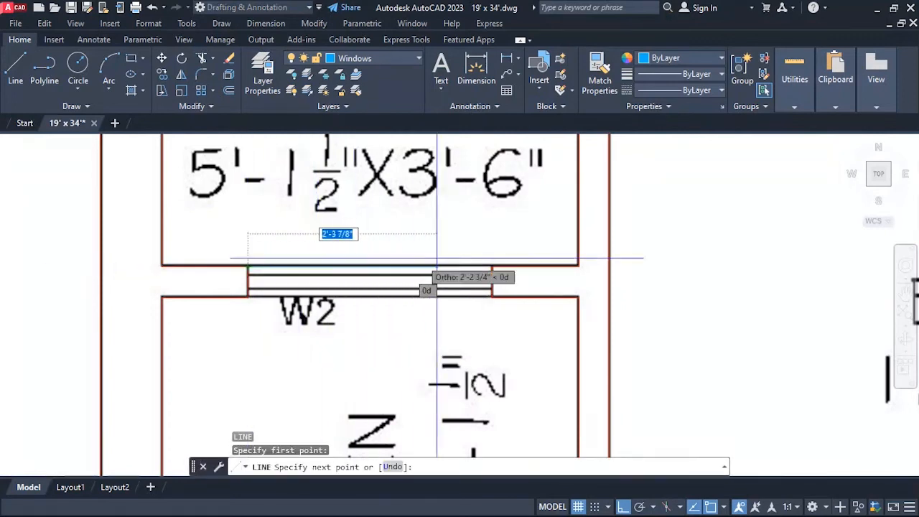
click(492, 267)
key(Return)
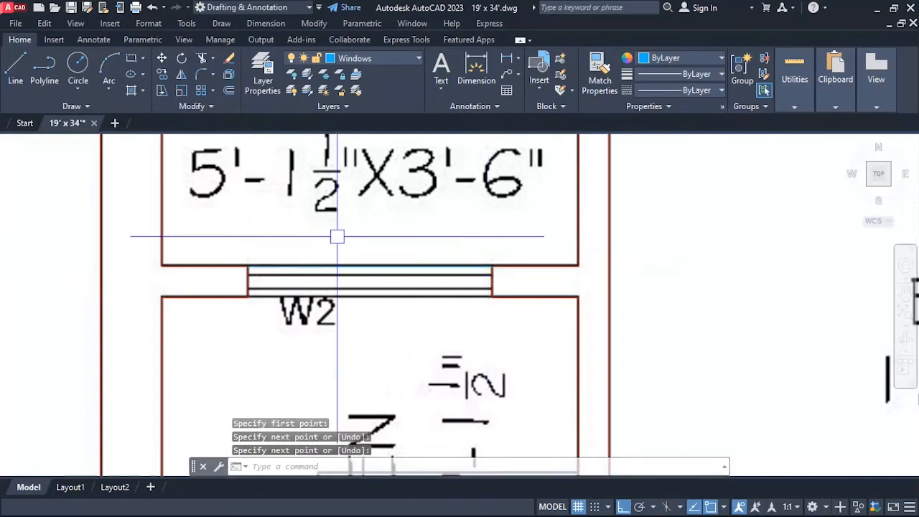
Draw a line across the north edge of the upper bath's W3 opening between its jamb corners.
scroll(330, 259, down, 5)
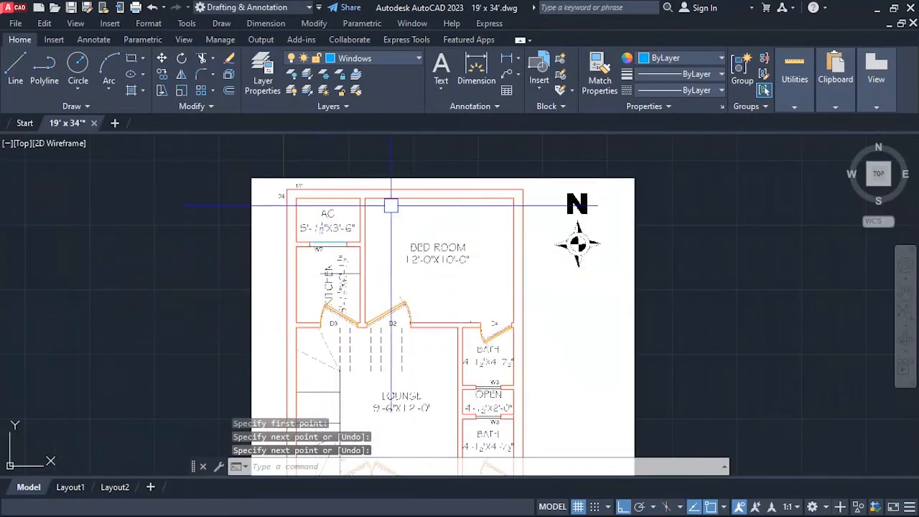
scroll(390, 206, down, 2)
scroll(420, 366, up, 2)
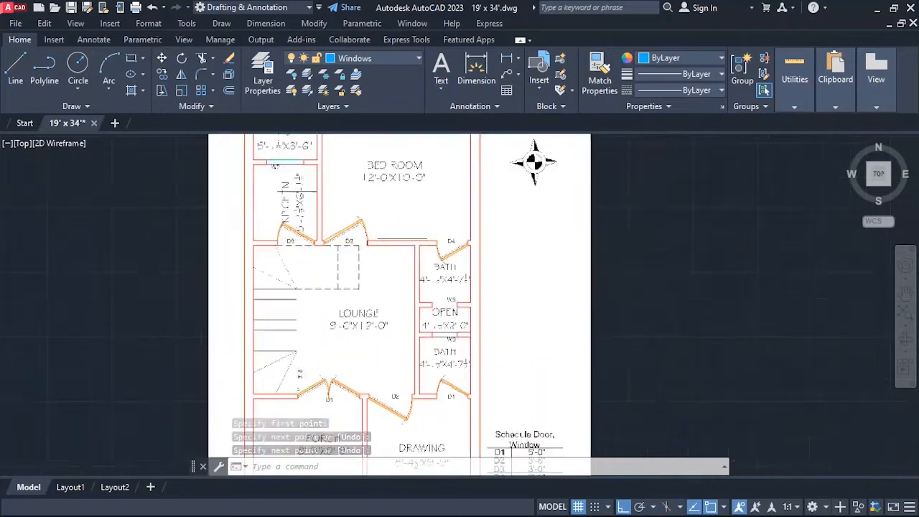
scroll(431, 309, up, 5)
key(Return)
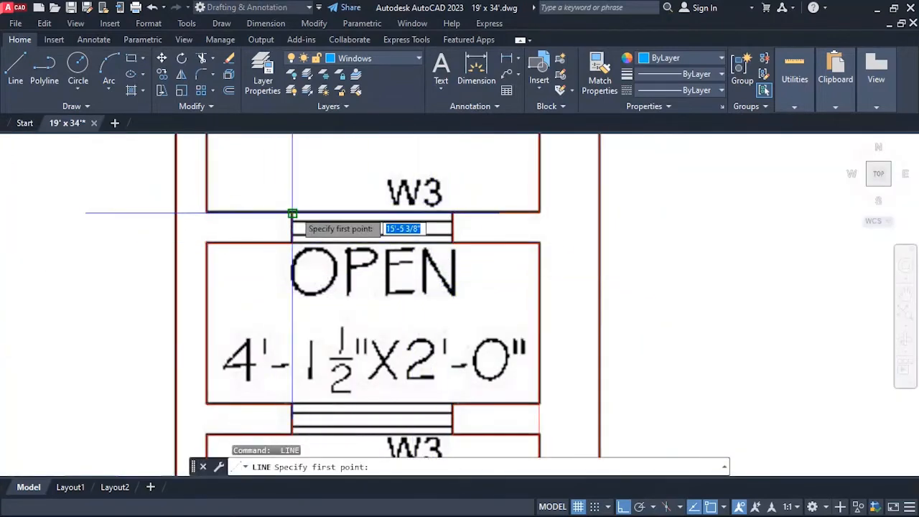
click(292, 213)
click(453, 213)
key(Return)
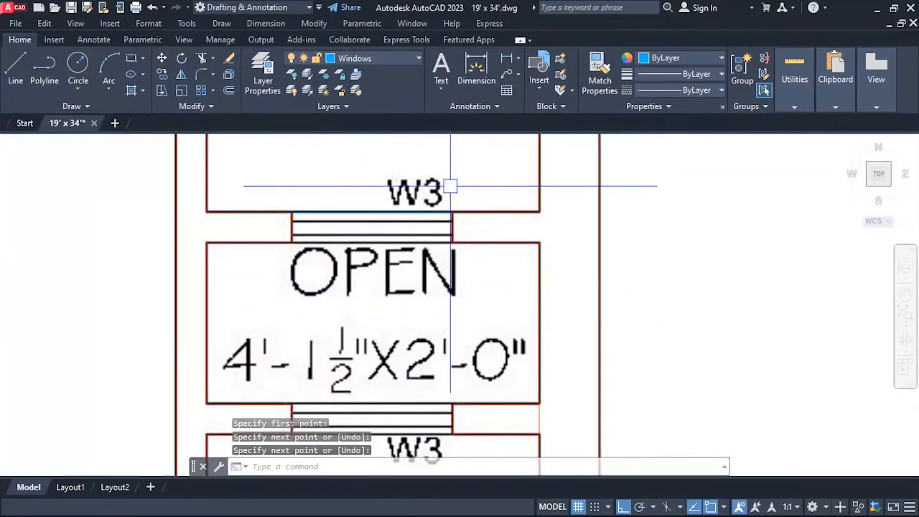
Draw a line across the north edge of the lower bath's W3 opening between its jamb corners.
scroll(450, 186, down, 3)
scroll(445, 263, up, 6)
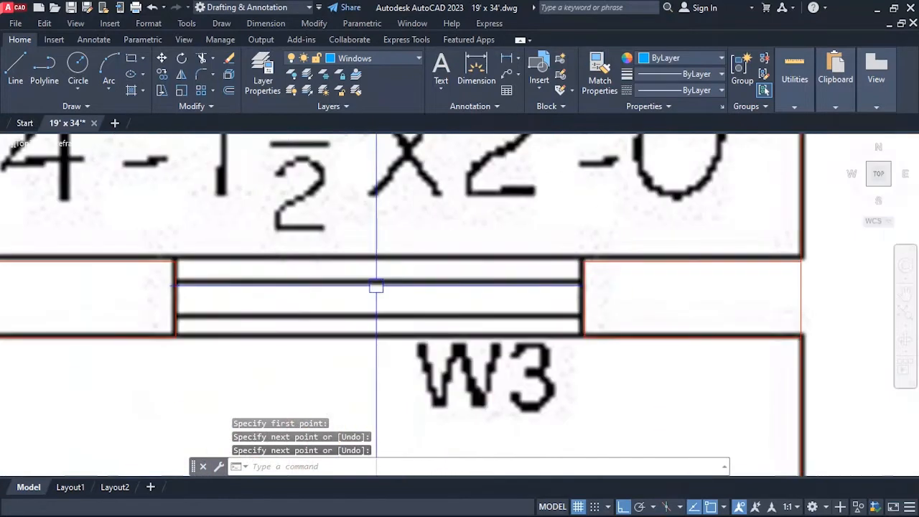
key(Return)
click(175, 260)
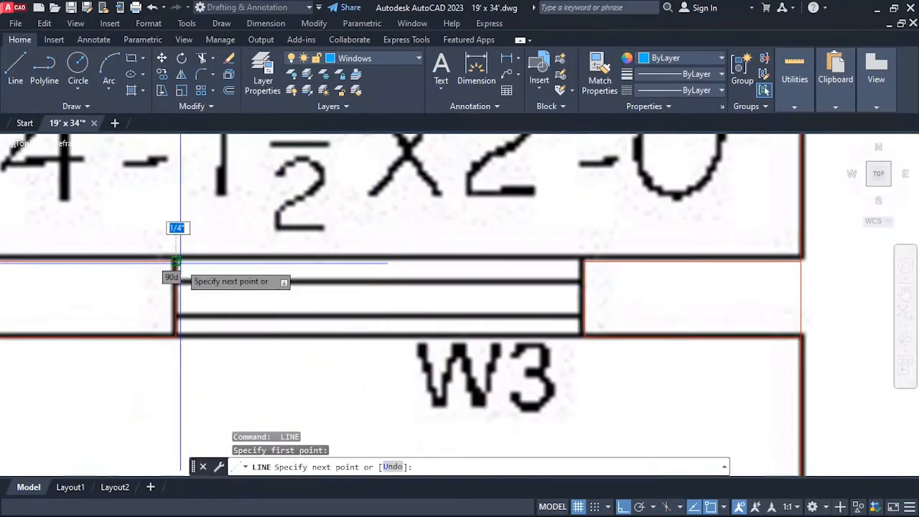
click(580, 261)
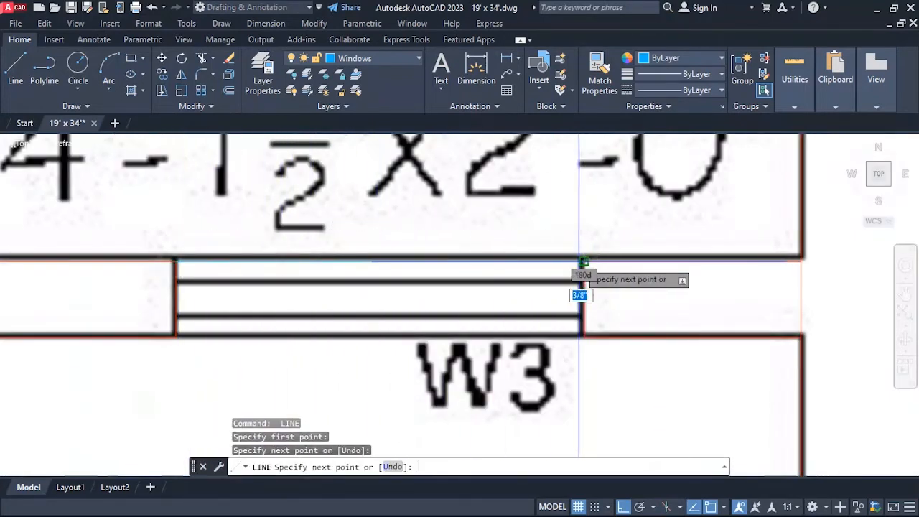
key(Return)
Draw a line across the north edge of the drawing room's W1 opening between its jamb corners.
scroll(604, 216, down, 5)
scroll(544, 224, down, 4)
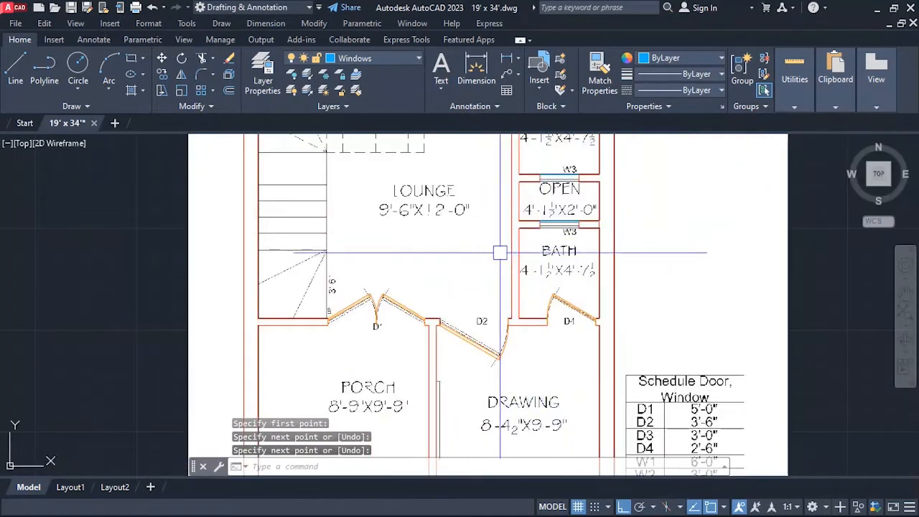
scroll(499, 252, down, 4)
scroll(387, 206, up, 4)
scroll(484, 190, down, 1)
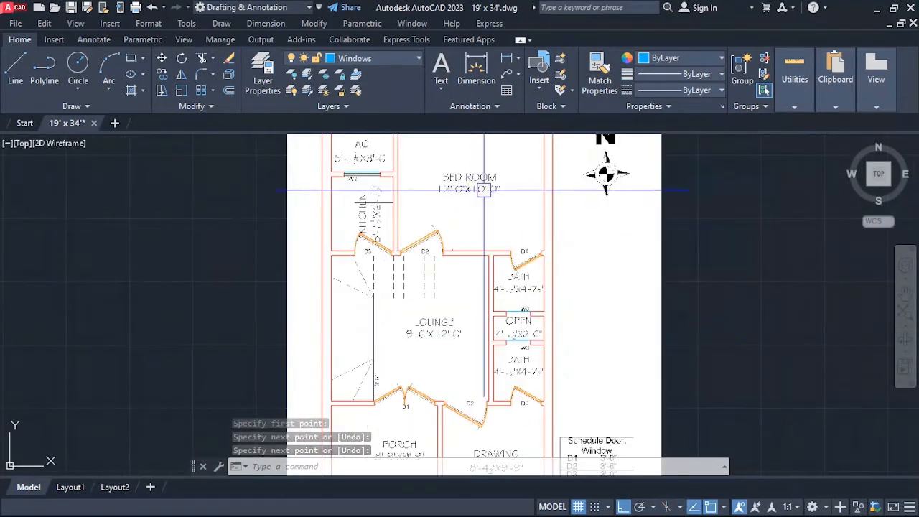
scroll(503, 263, down, 3)
scroll(483, 406, up, 4)
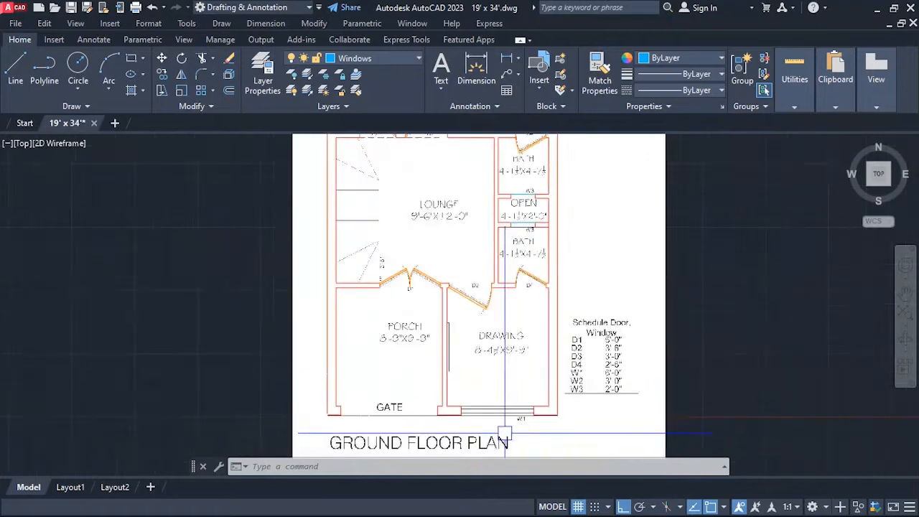
scroll(469, 326, down, 4)
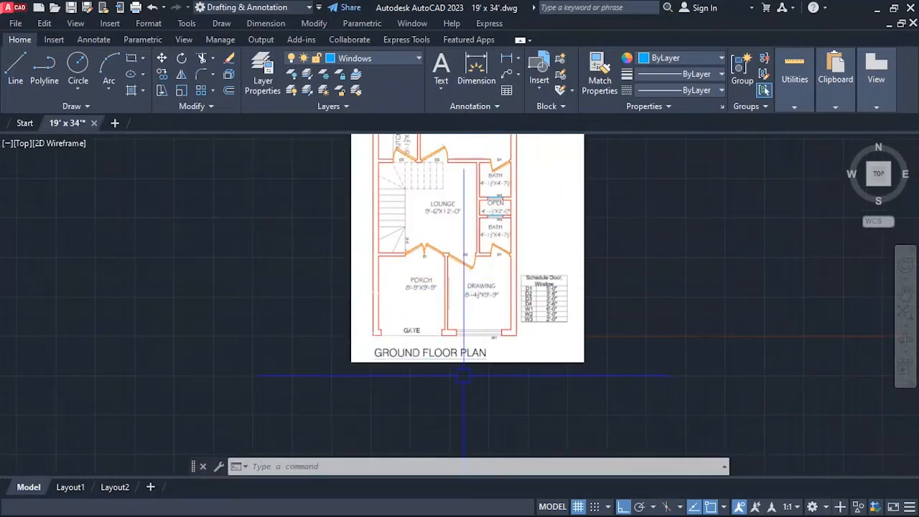
scroll(460, 366, up, 3)
scroll(509, 306, up, 1)
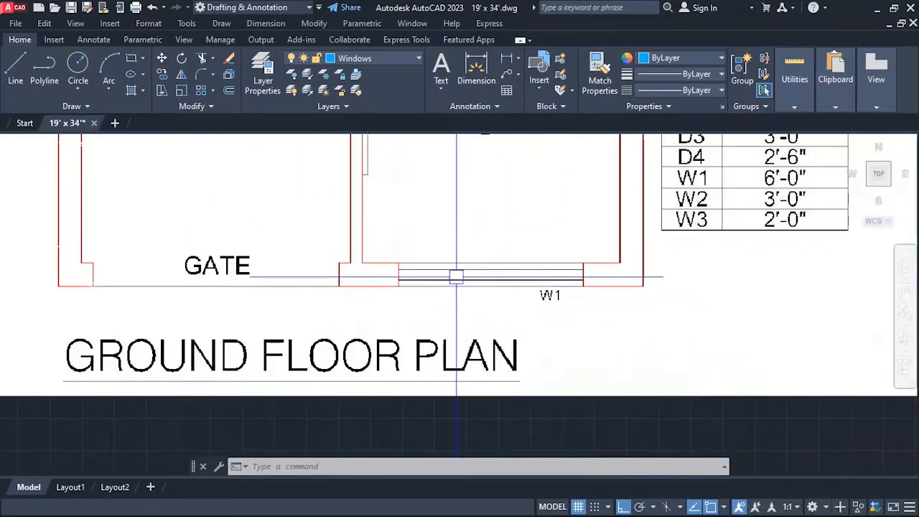
key(l)
key(Return)
click(398, 263)
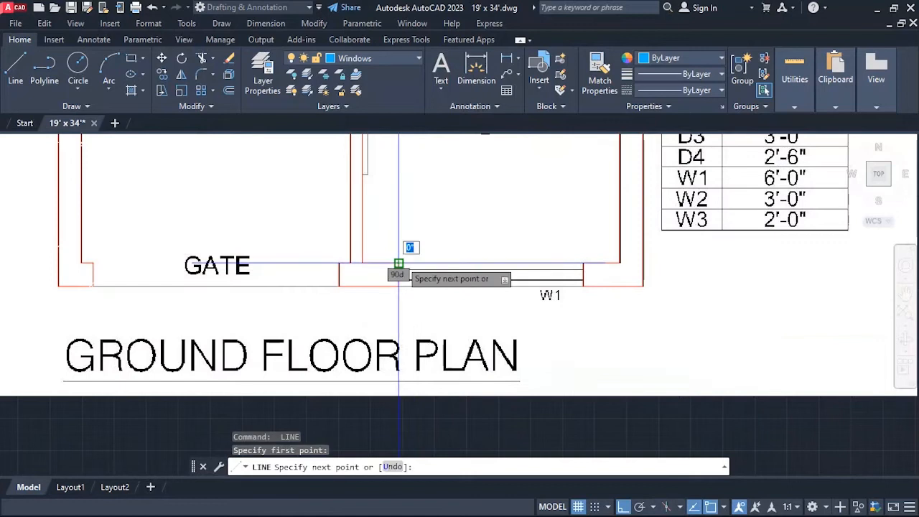
click(582, 263)
key(Return)
Offset the kitchen's W2 window line southward in successive 1.5-inch steps to form the inner window lines.
scroll(575, 276, down, 8)
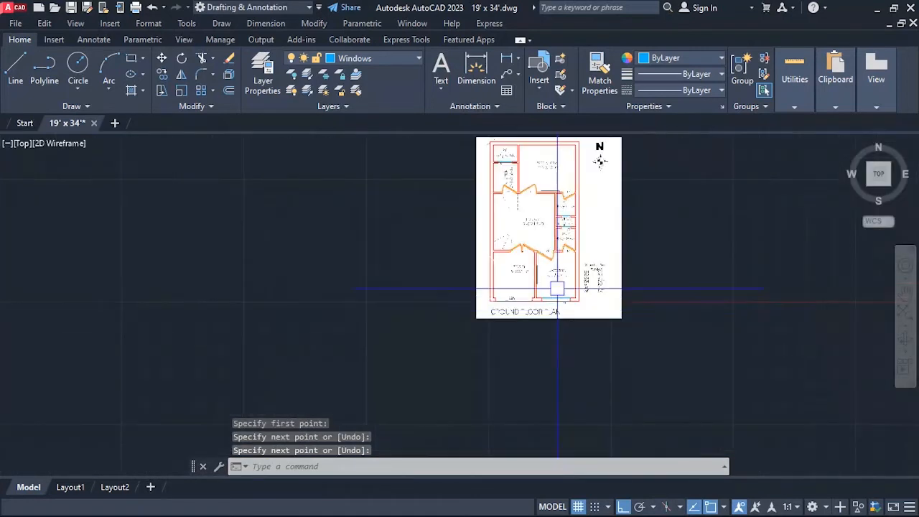
scroll(529, 143, up, 10)
scroll(503, 194, up, 2)
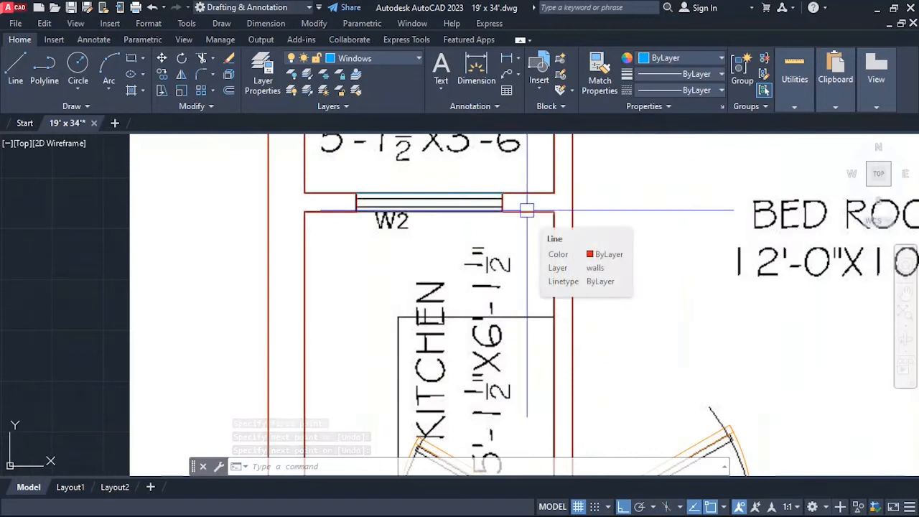
key(Escape)
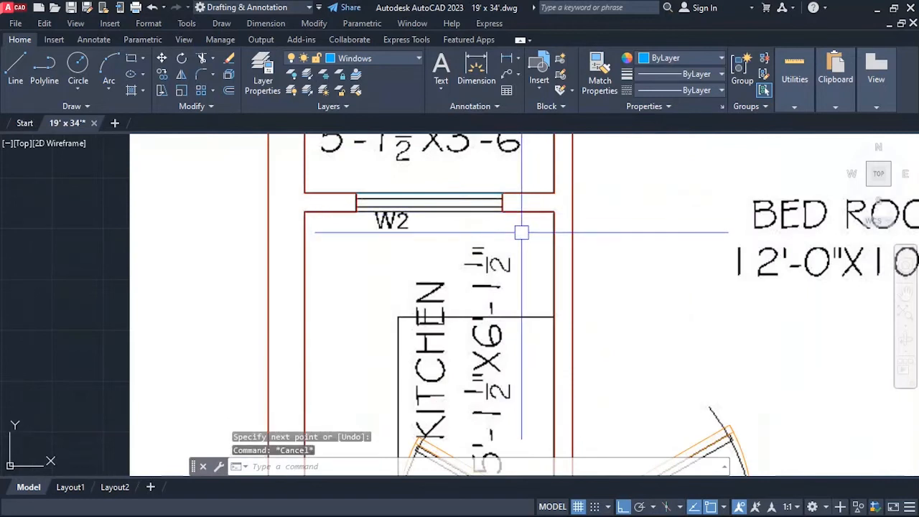
key(Return)
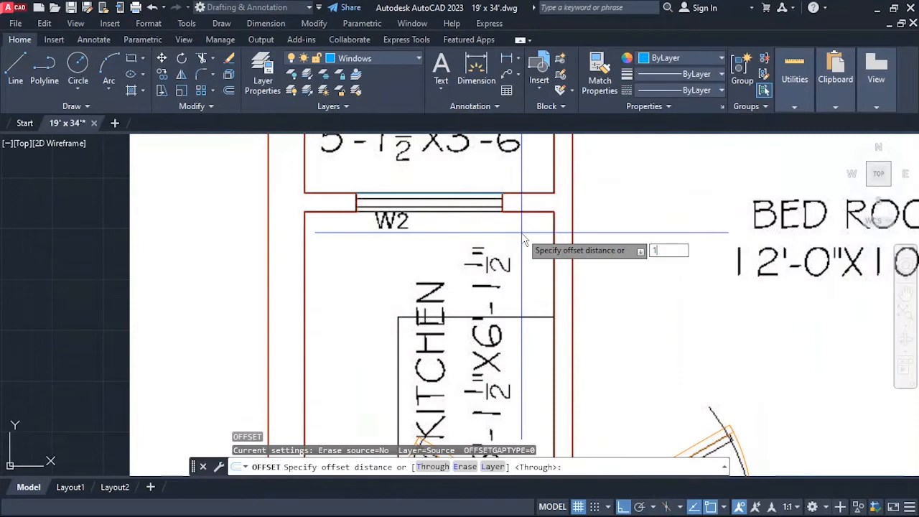
text(1.5)
key(Return)
scroll(457, 192, up, 3)
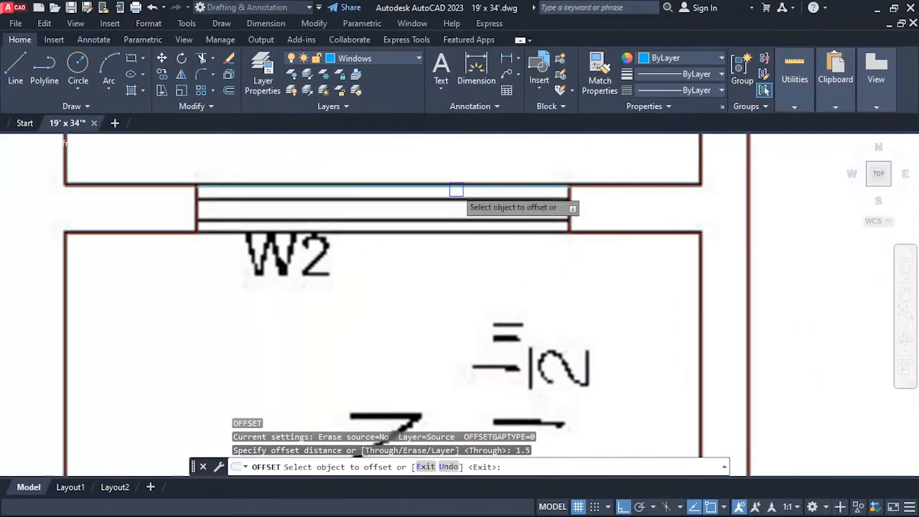
click(452, 185)
click(458, 224)
click(453, 204)
click(454, 215)
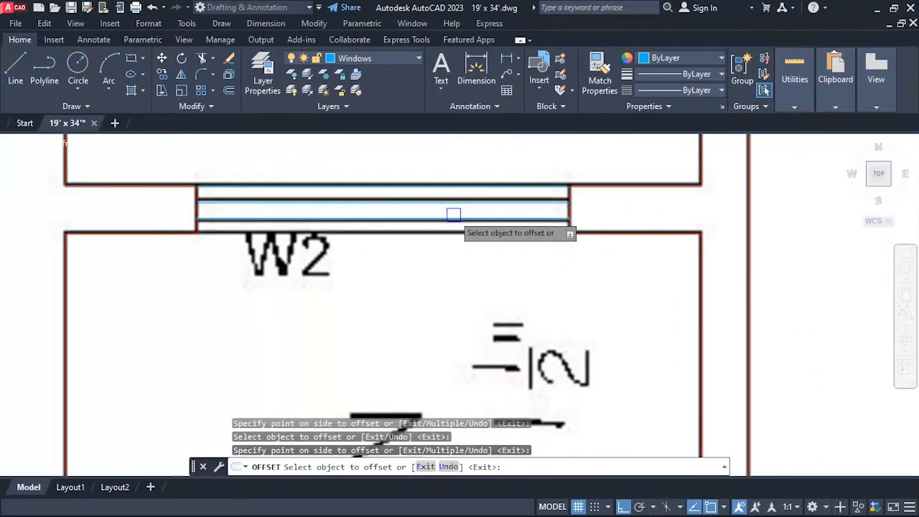
Offset the upper bath's W3 window line southward in successive 1.5-inch steps within the opening.
scroll(272, 214, down, 10)
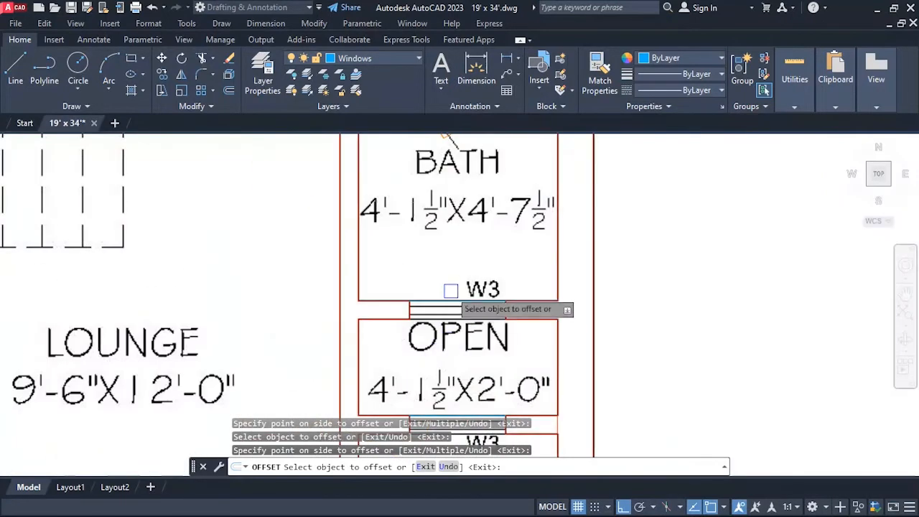
scroll(459, 314, up, 3)
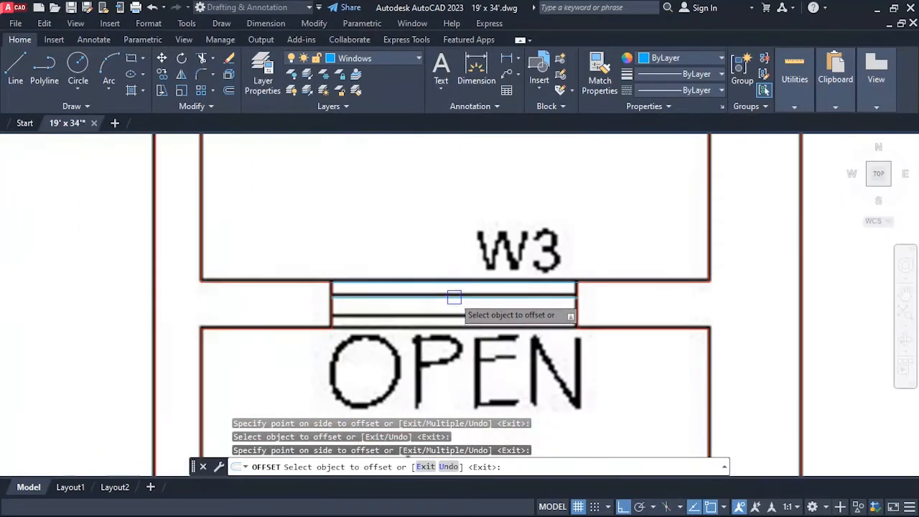
scroll(471, 237, down, 5)
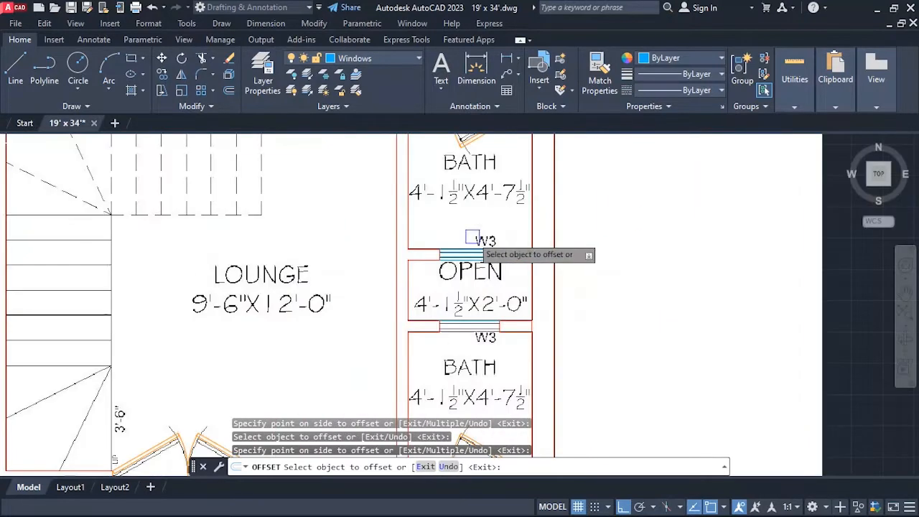
Offset the lower bath's W3 window line southward in successive 1.5-inch steps within the opening.
scroll(416, 201, down, 2)
scroll(443, 304, up, 6)
click(429, 226)
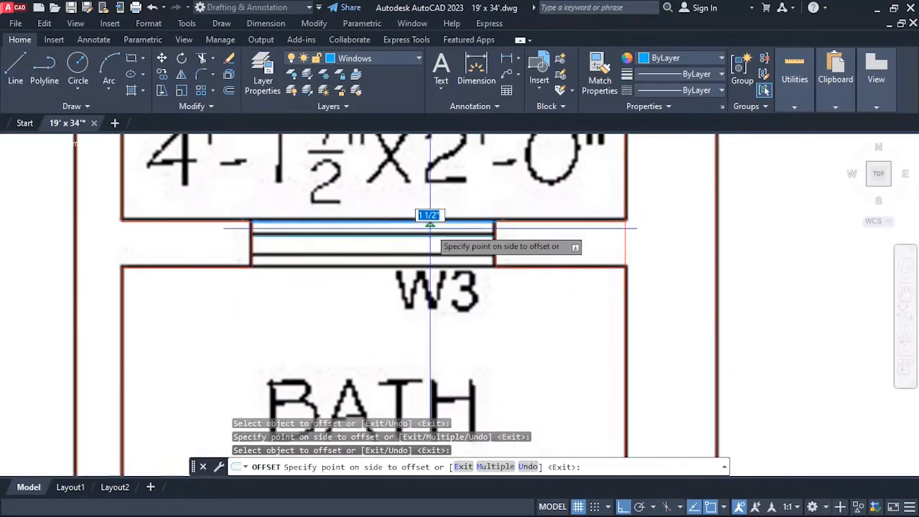
click(430, 249)
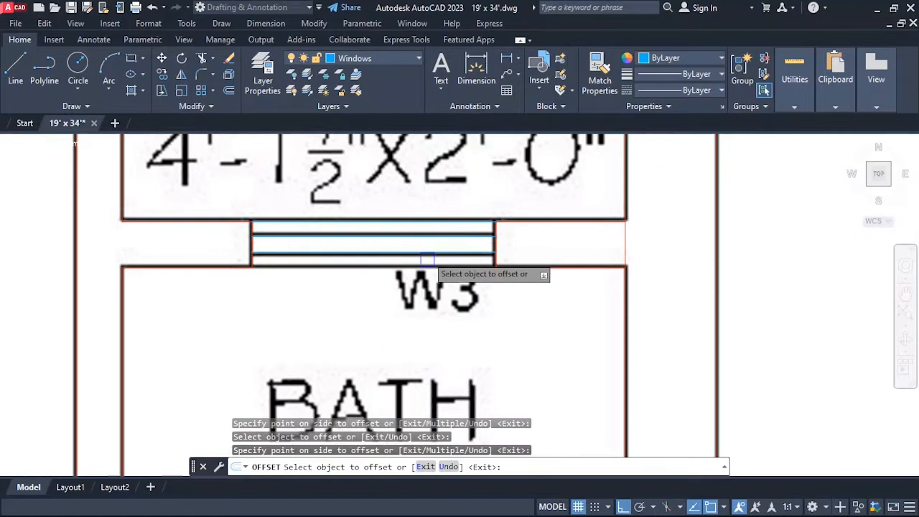
click(454, 262)
scroll(515, 242, down, 8)
scroll(503, 243, up, 6)
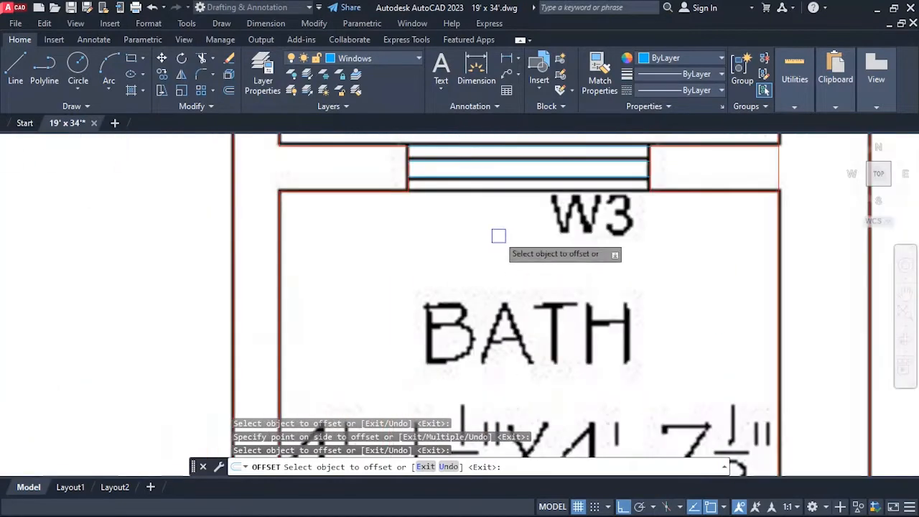
scroll(482, 197, down, 2)
click(462, 182)
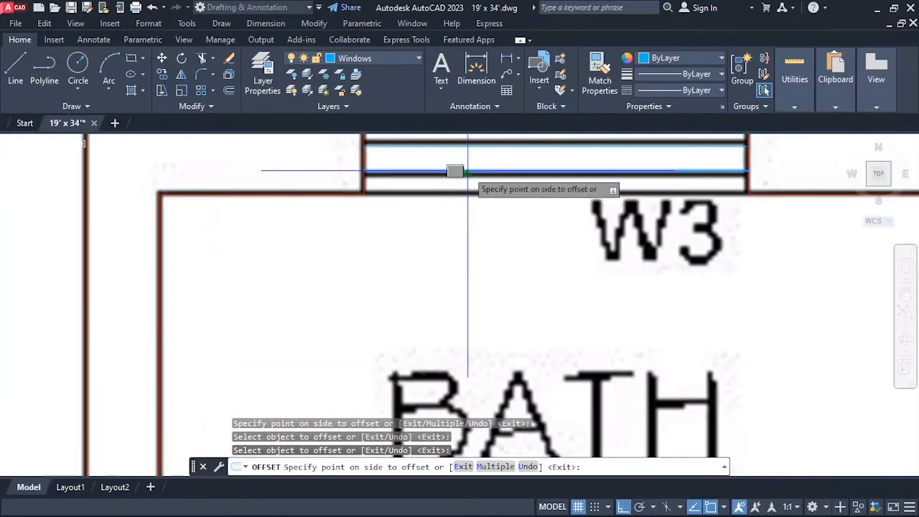
click(463, 167)
Offset the drawing room's W1 window line southward in successive 3-inch steps, then end the Offset command.
scroll(438, 233, down, 6)
scroll(438, 233, down, 6)
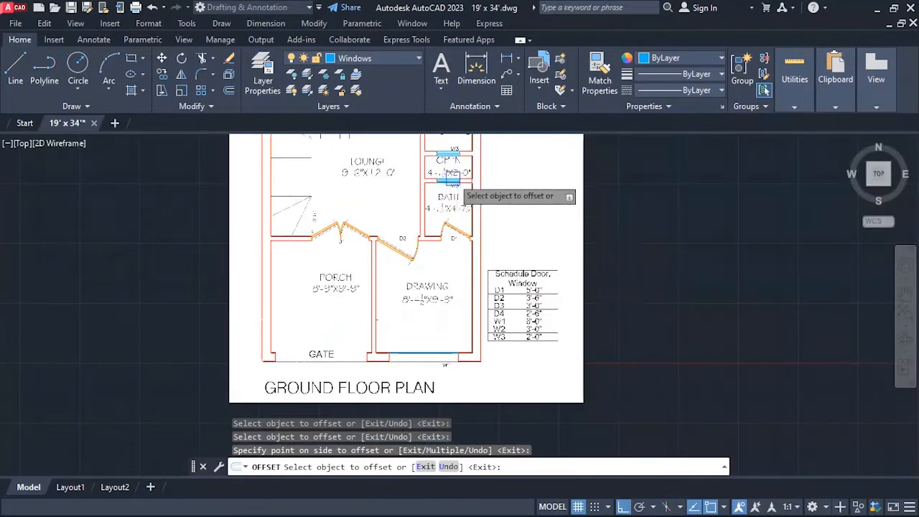
scroll(454, 273, up, 4)
scroll(425, 235, up, 3)
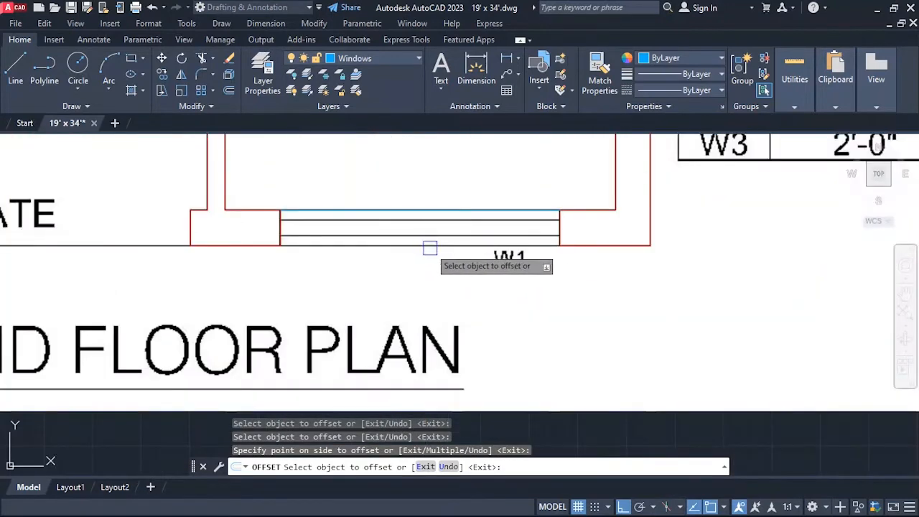
key(Escape)
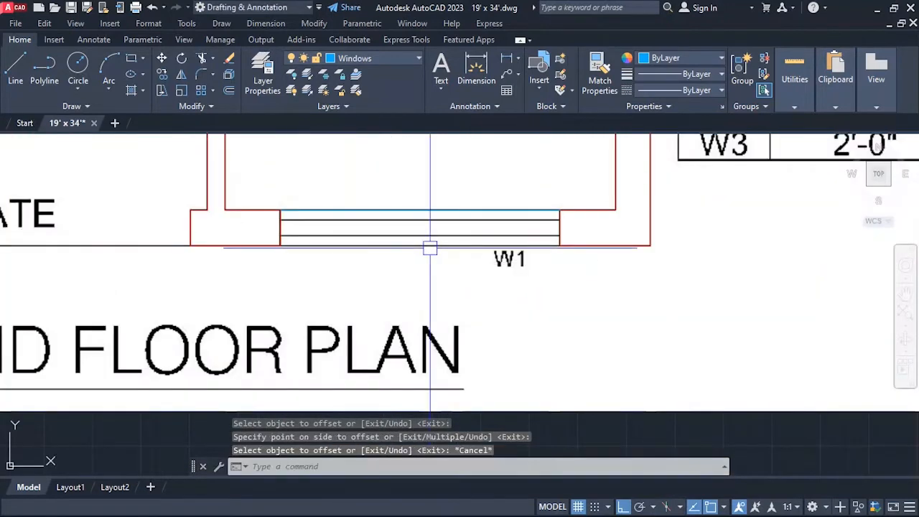
key(Return)
key(Return)
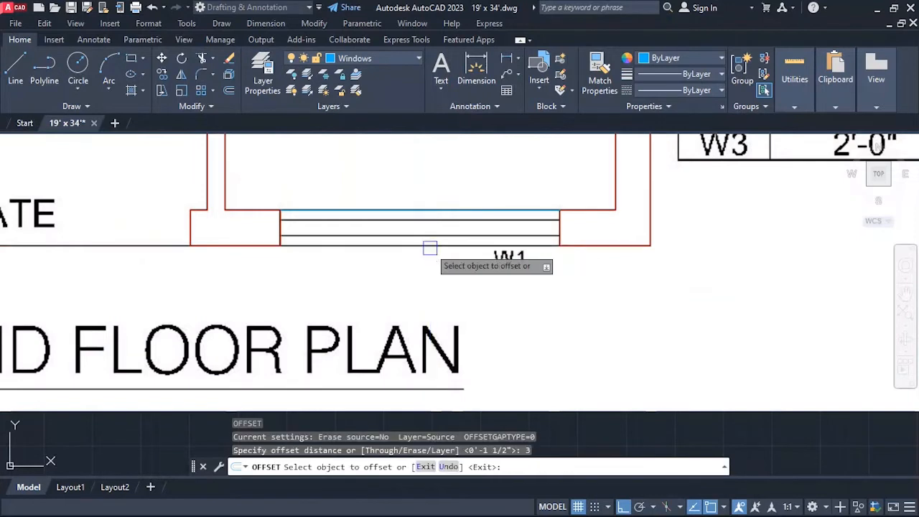
click(448, 214)
click(449, 237)
click(452, 222)
click(456, 251)
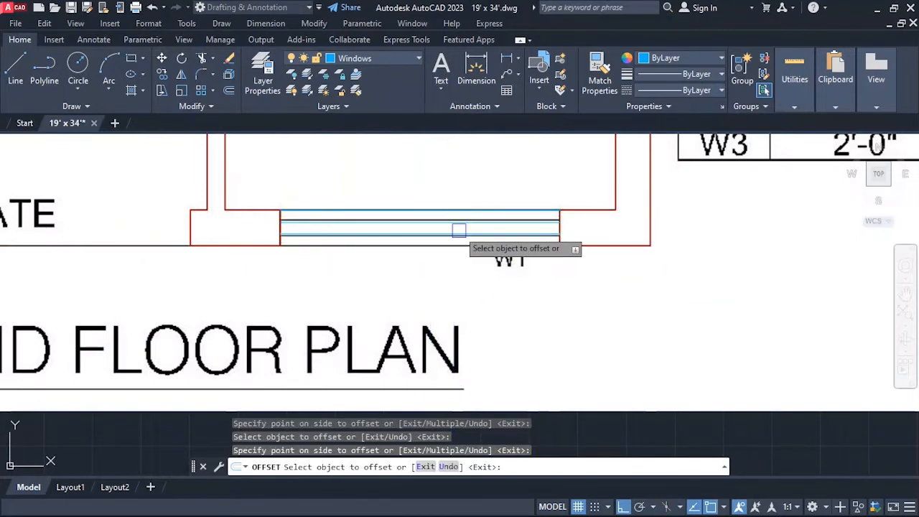
scroll(483, 282, down, 5)
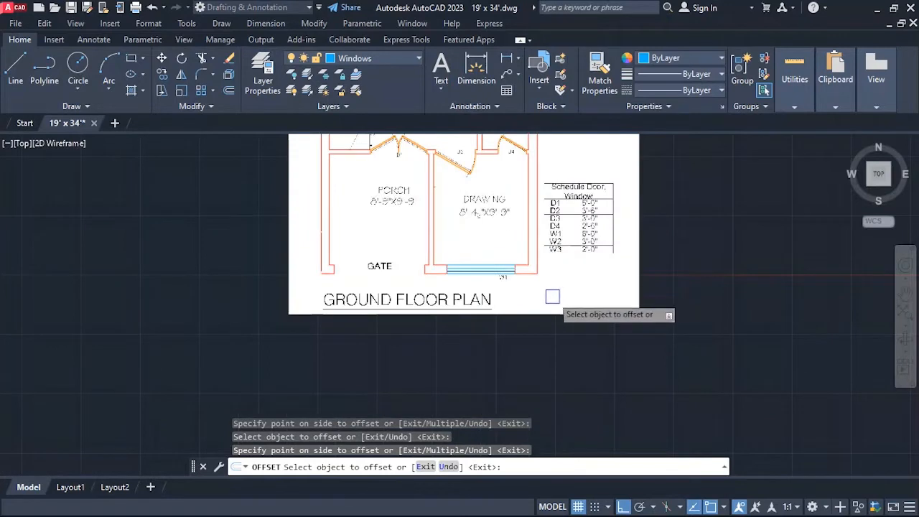
key(Escape)
scroll(494, 285, down, 2)
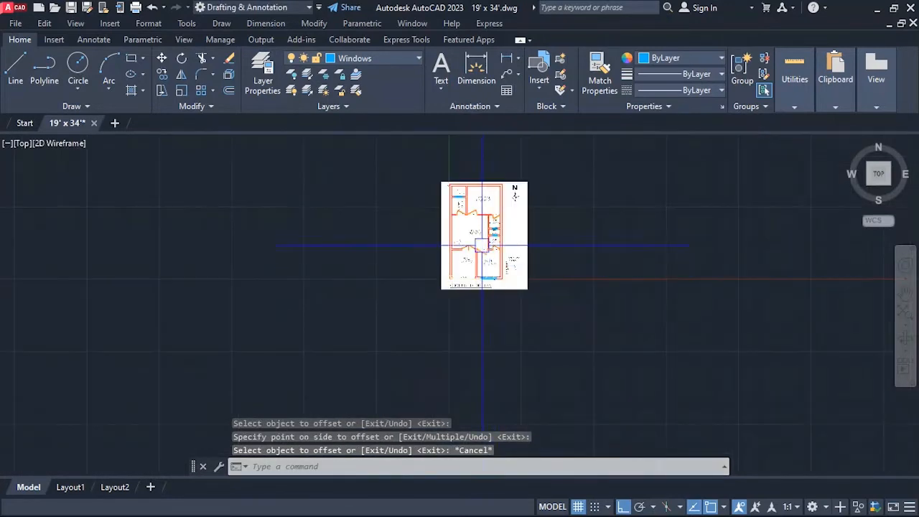
scroll(480, 226, up, 4)
scroll(421, 249, up, 2)
scroll(373, 374, down, 4)
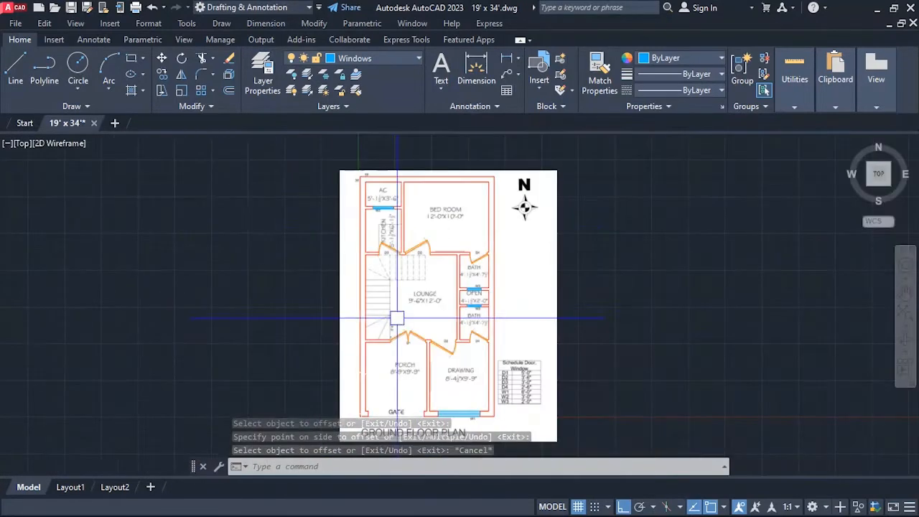
scroll(390, 201, up, 3)
scroll(388, 229, up, 1)
scroll(388, 229, down, 4)
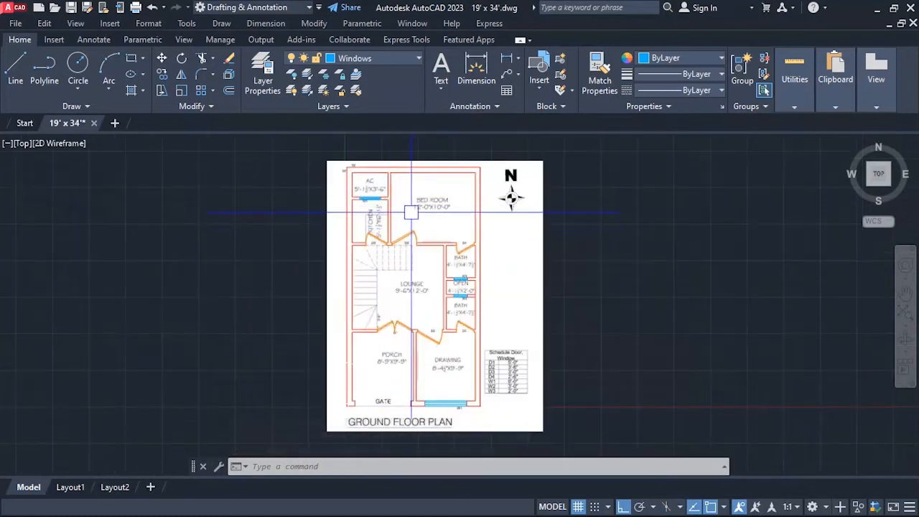
Create a new layer named M.Gate.
scroll(427, 216, up, 2)
scroll(433, 199, down, 2)
scroll(438, 231, up, 6)
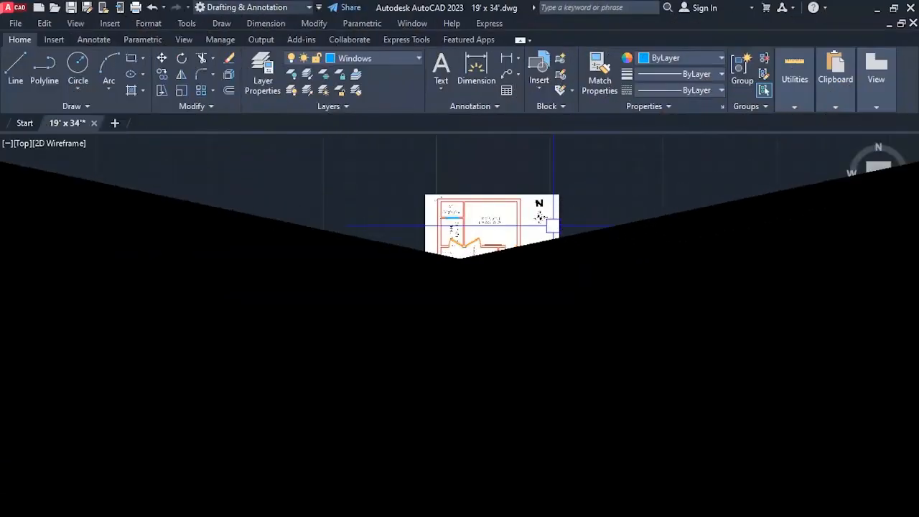
scroll(480, 343, up, 8)
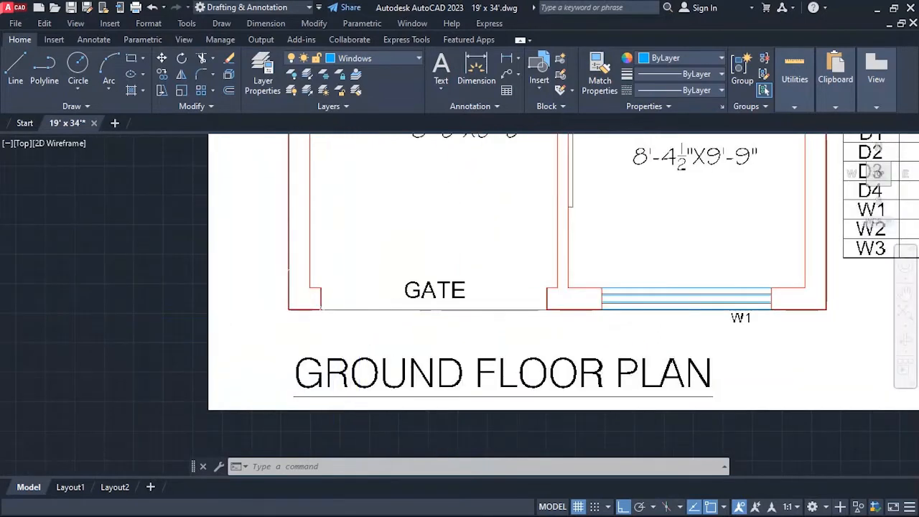
text(LA)
key(Return)
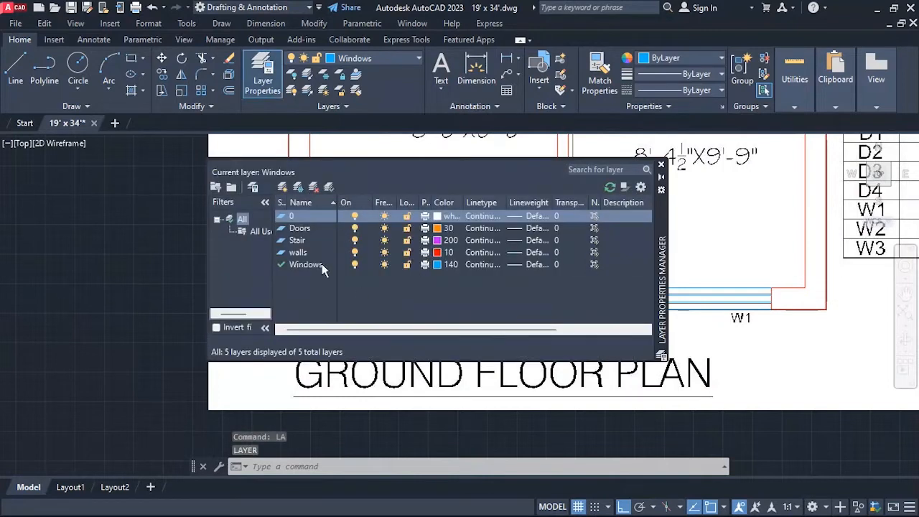
key(alt+n)
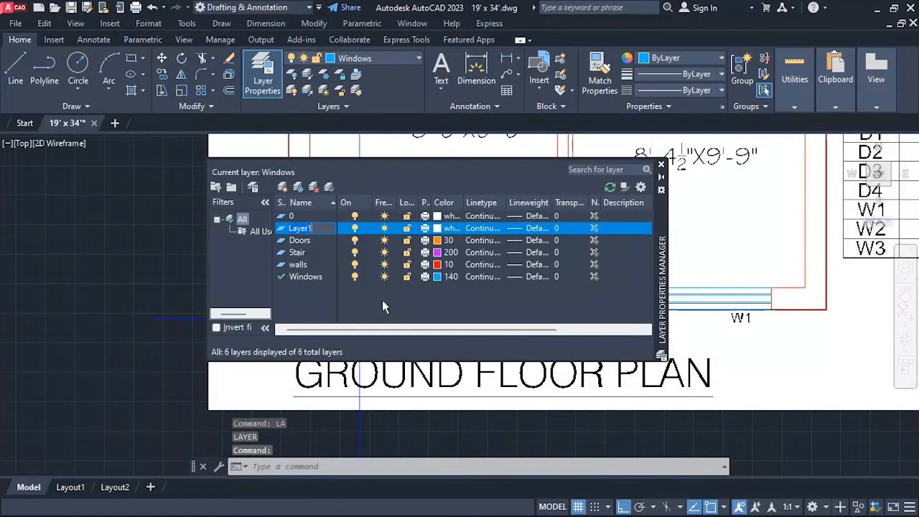
text(M.Gate)
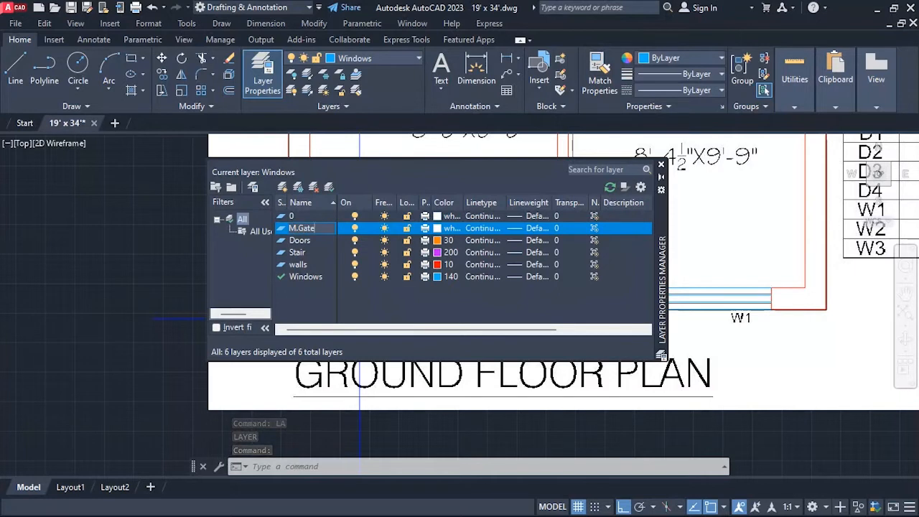
Set the M.Gate layer's color to index 40 and close the layer manager.
click(438, 228)
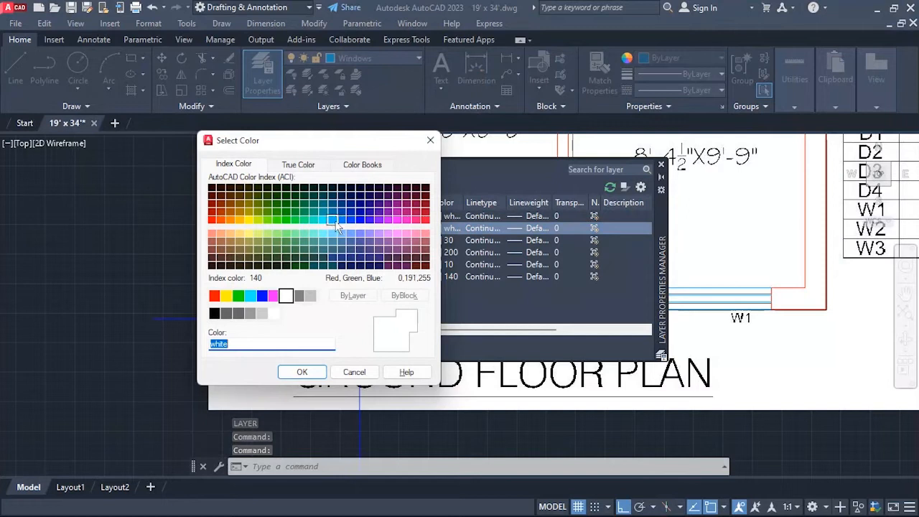
drag(306, 142, 619, 157)
click(545, 237)
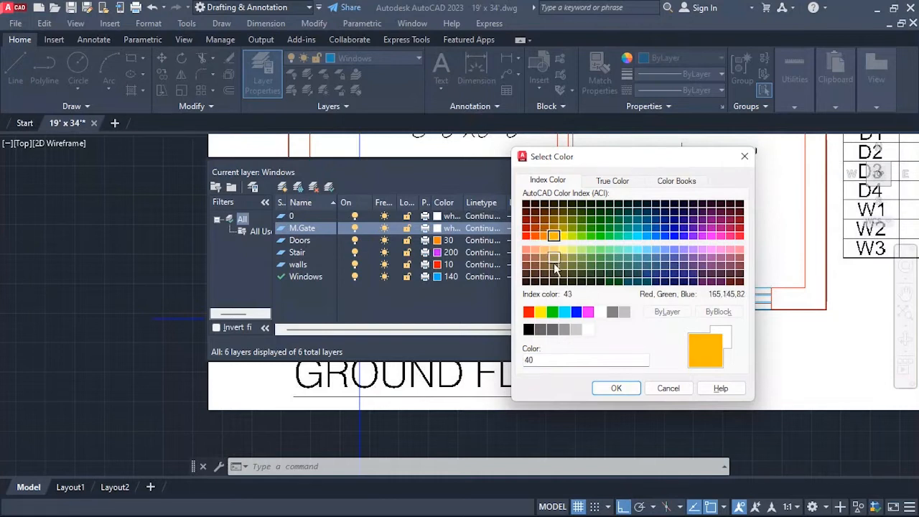
click(616, 390)
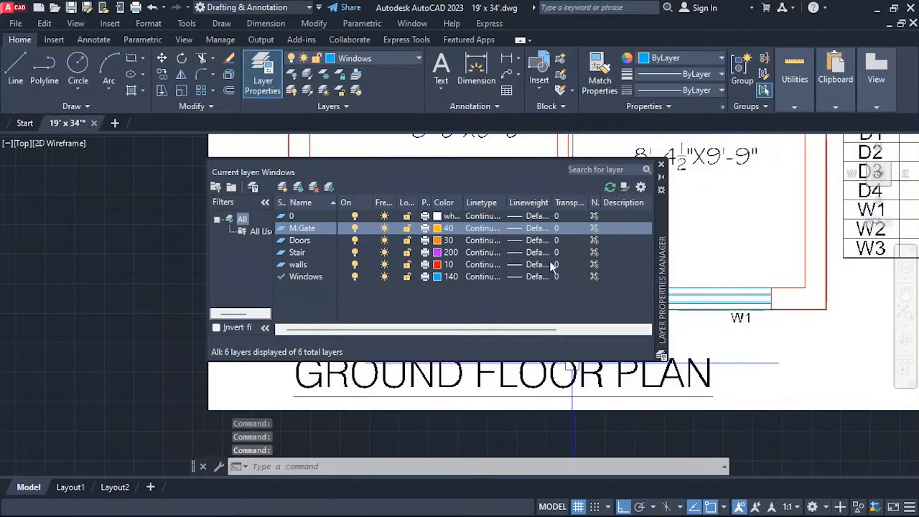
click(661, 165)
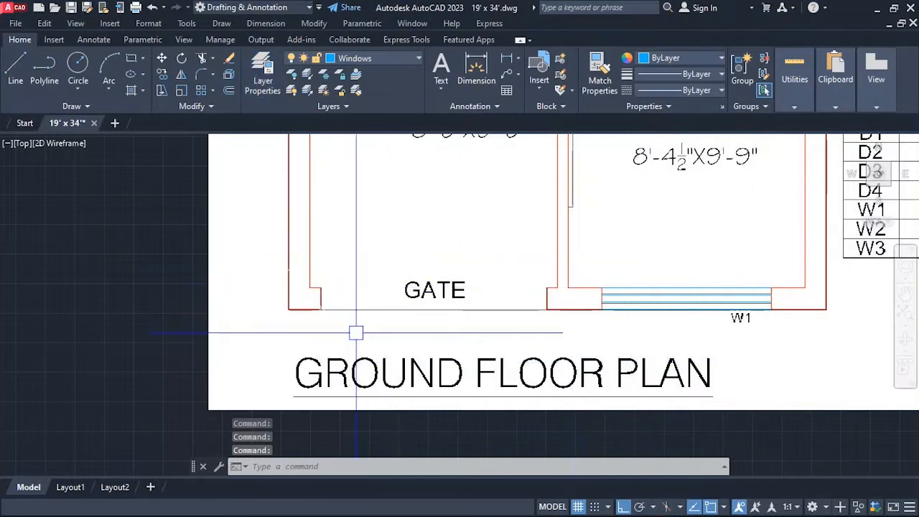
Make M.Gate the current layer and draw a line across the porch's gate opening along the outer wall face.
click(369, 58)
click(355, 104)
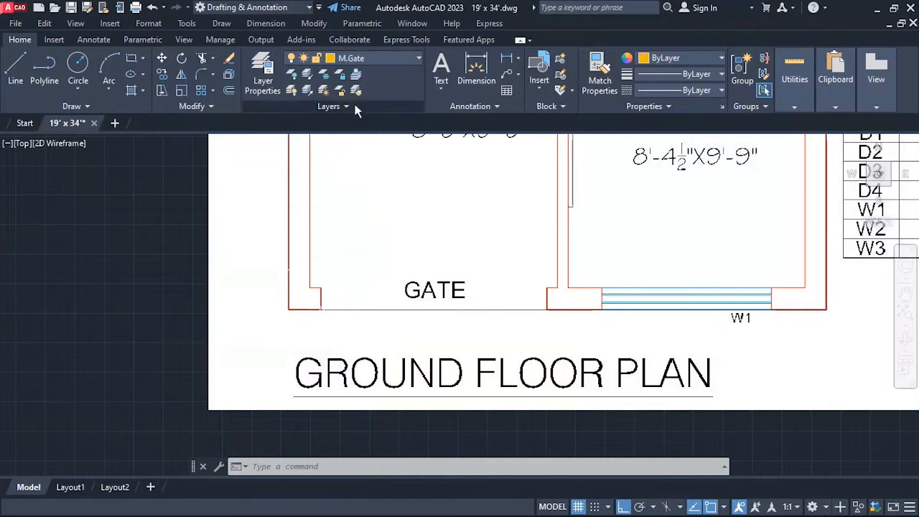
text(l)
key(Return)
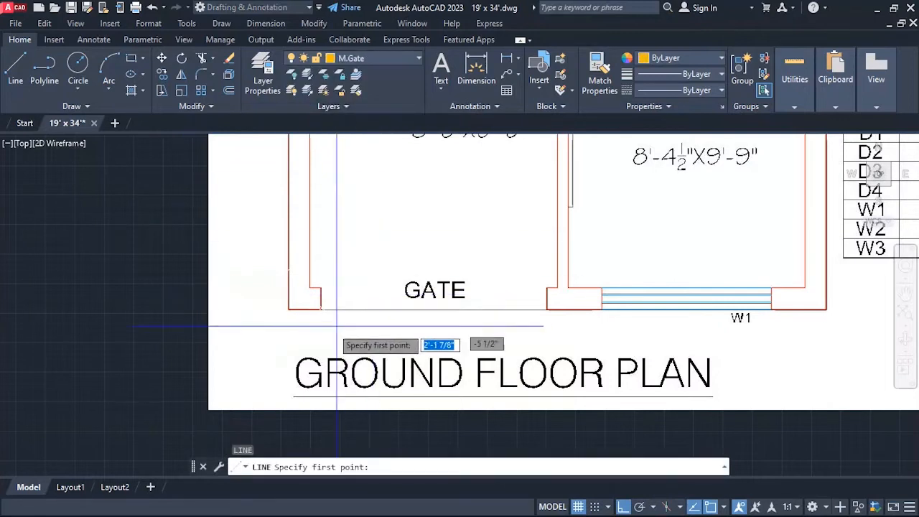
click(320, 309)
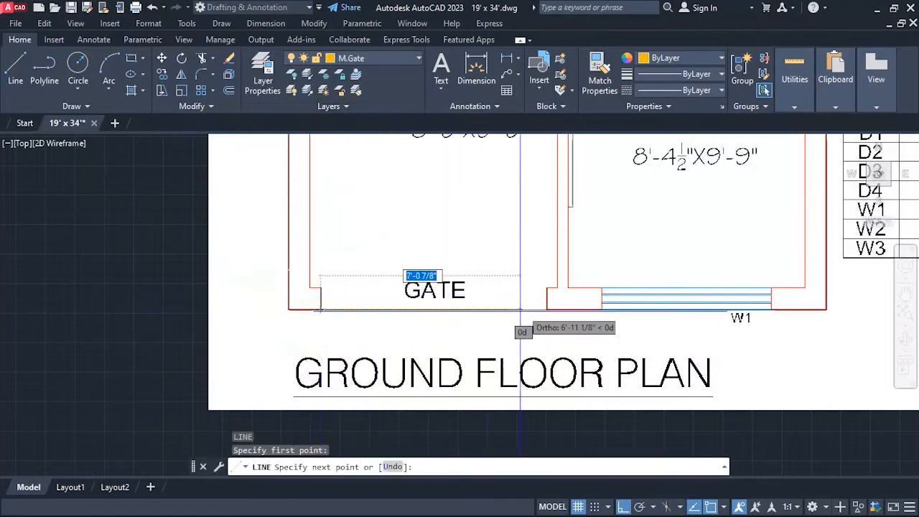
click(546, 309)
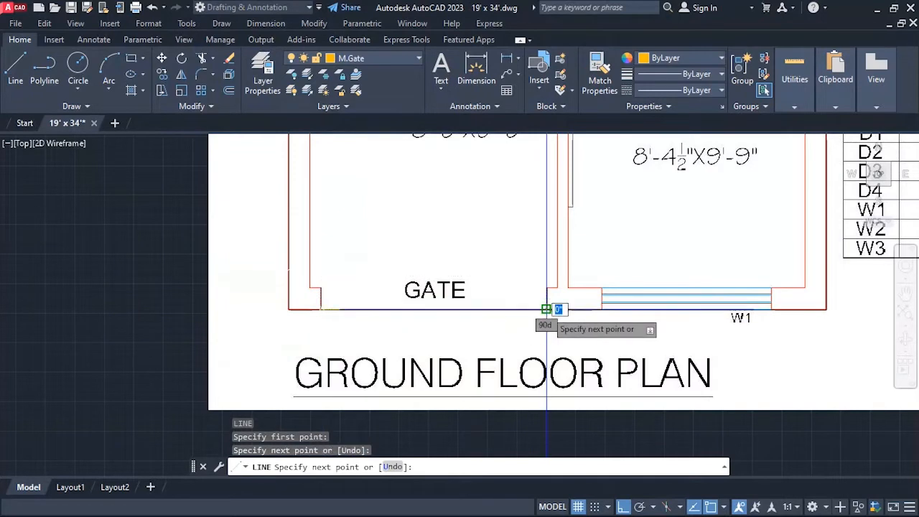
key(Escape)
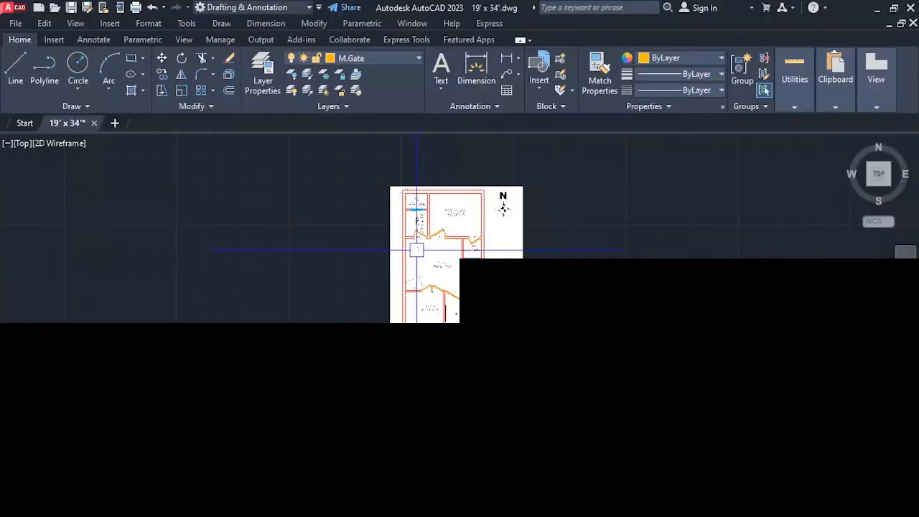
Make Stair the current layer.
scroll(439, 255, up, 6)
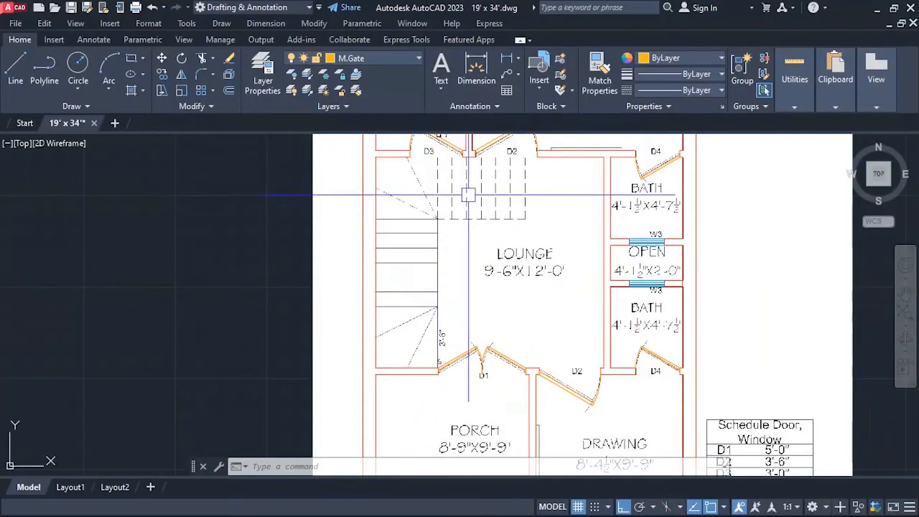
scroll(468, 192, up, 2)
click(393, 61)
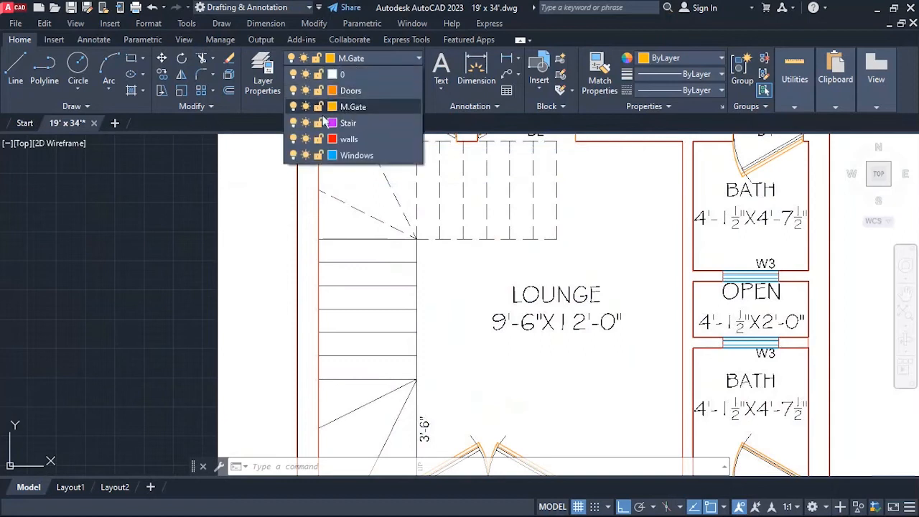
click(348, 123)
Examine the staircase beside the lounge, from the dashed upper flight to the lower winder steps.
scroll(326, 153, down, 2)
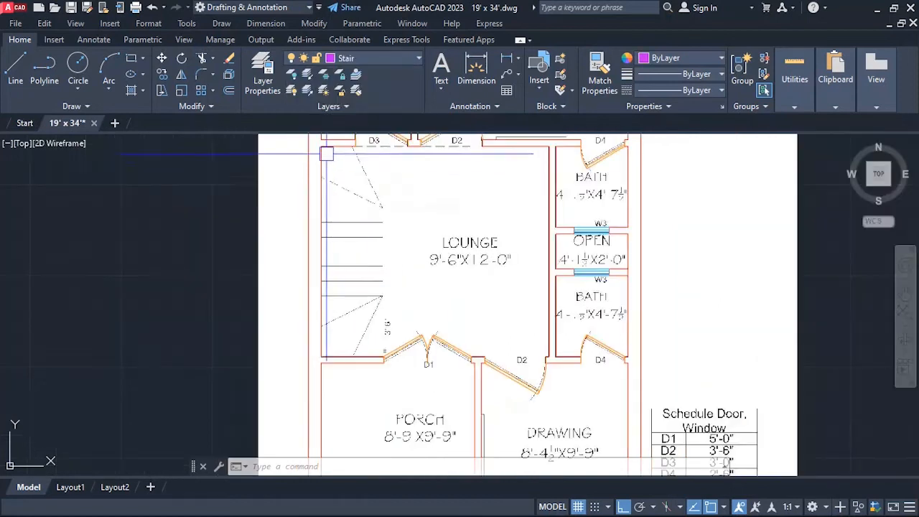
scroll(339, 175, up, 2)
scroll(359, 222, down, 2)
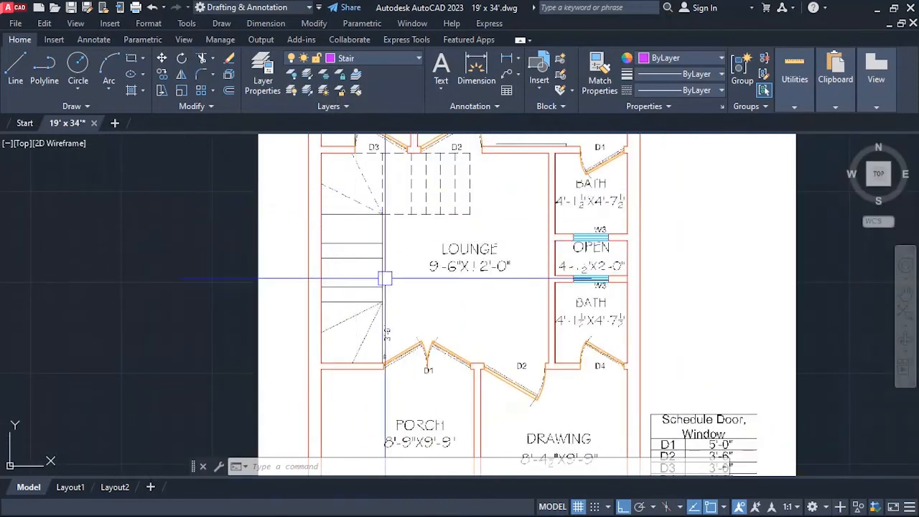
scroll(402, 209, up, 4)
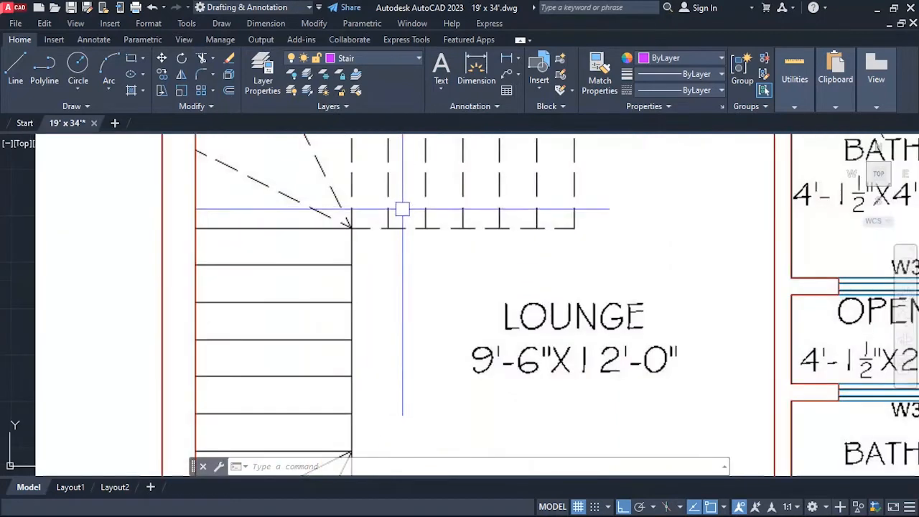
scroll(398, 205, down, 4)
scroll(376, 312, up, 4)
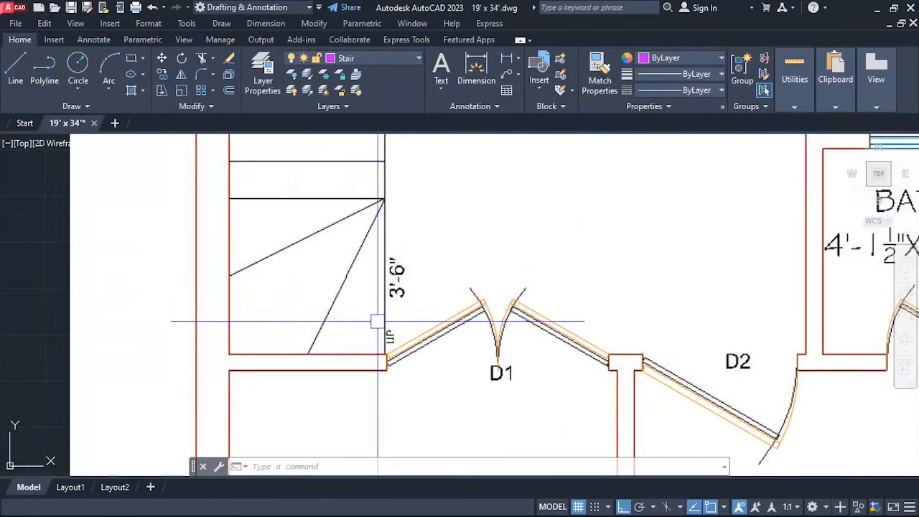
scroll(377, 321, up, 3)
scroll(384, 337, down, 4)
scroll(309, 291, up, 1)
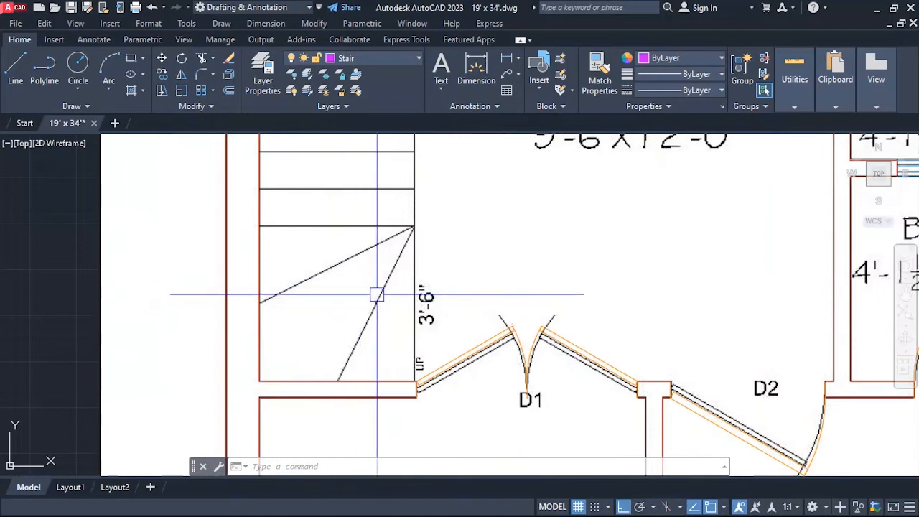
Draw a closed 3.5' square around the lower winder steps, starting at the lounge's southwest inner wall corner.
text(l)
key(Return)
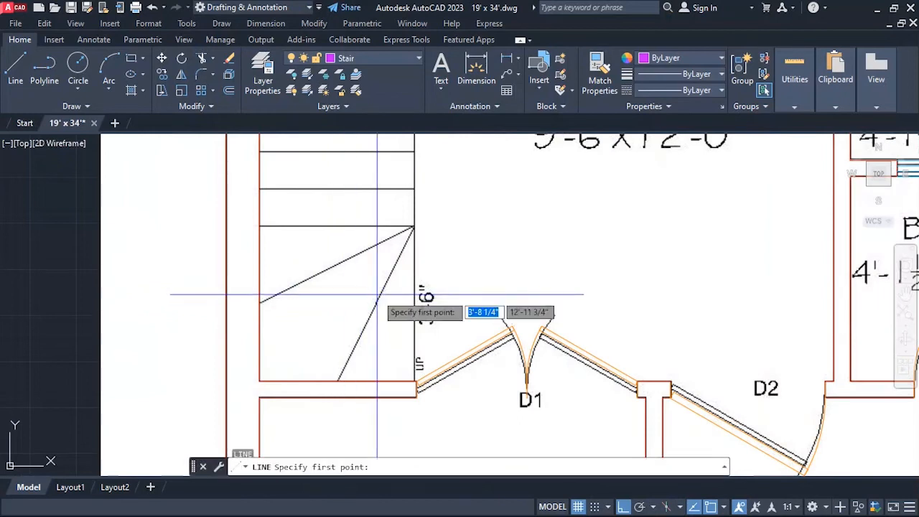
click(260, 380)
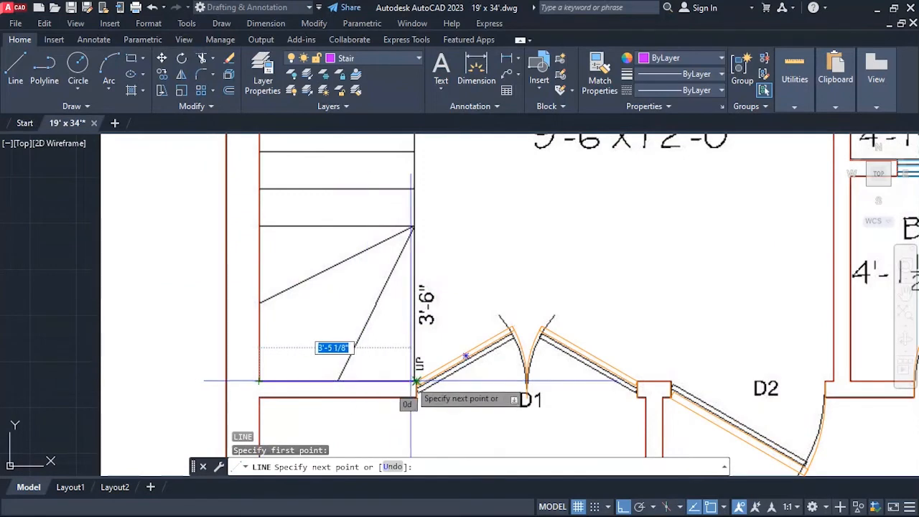
scroll(416, 380, up, 2)
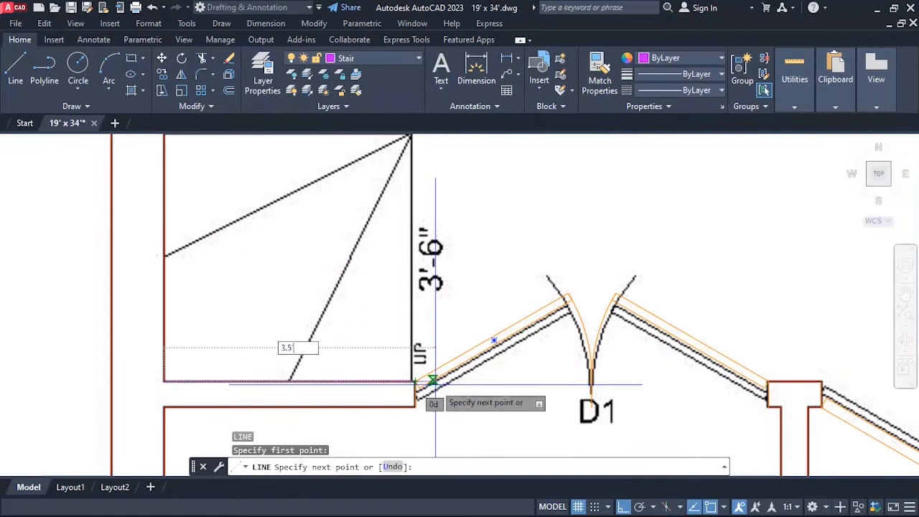
key(Return)
scroll(415, 370, down, 2)
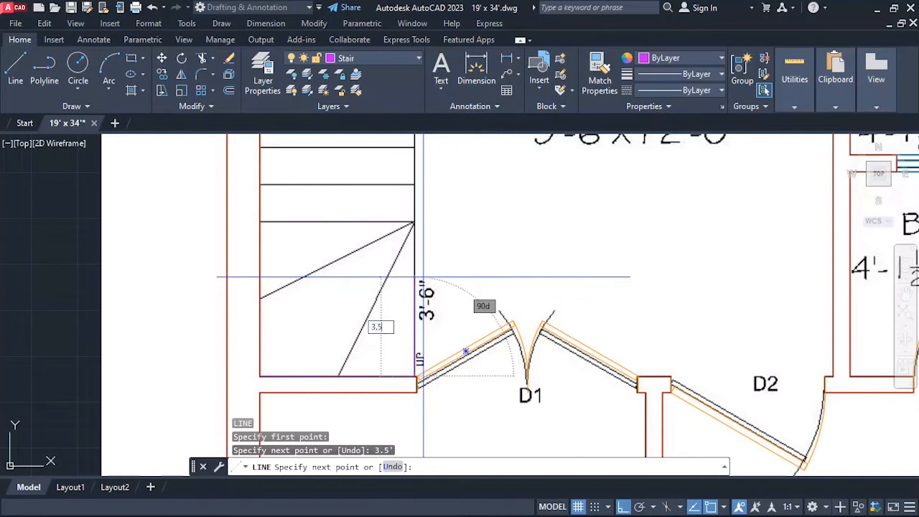
text(3.5')
key(Return)
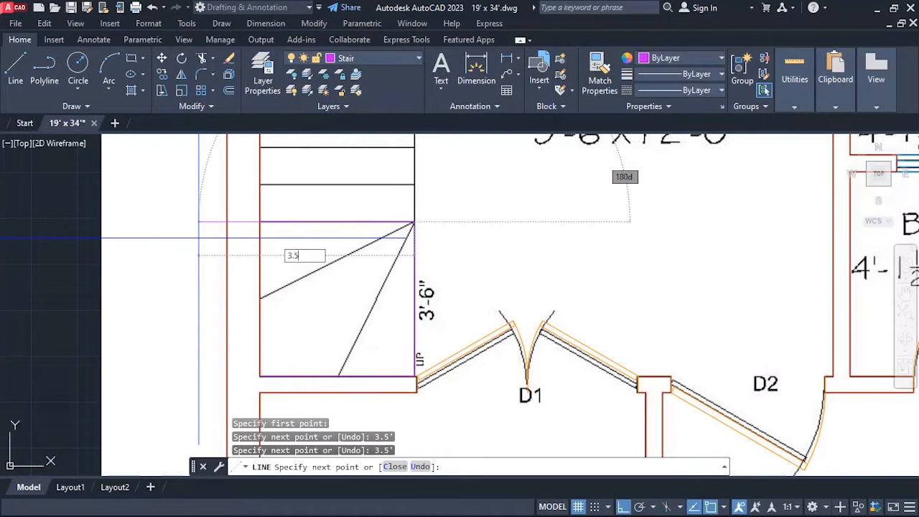
text(3.5')
key(Return)
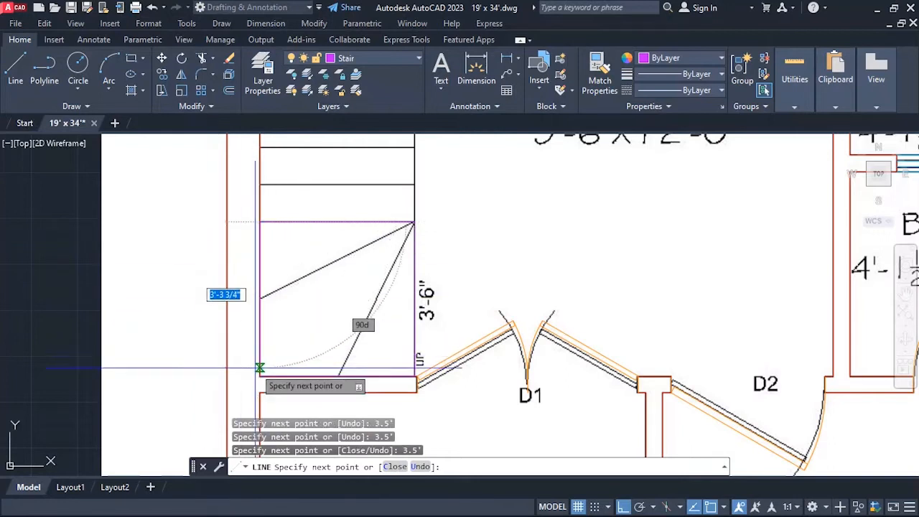
click(260, 374)
key(Return)
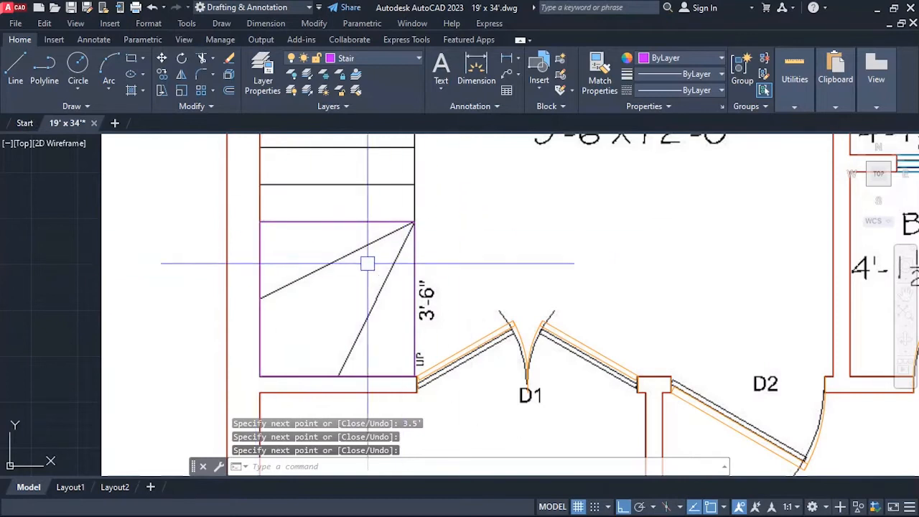
Draw two diagonal winder lines from the square's northeast corner to the midpoints of its south and west sides.
text(l)
key(Return)
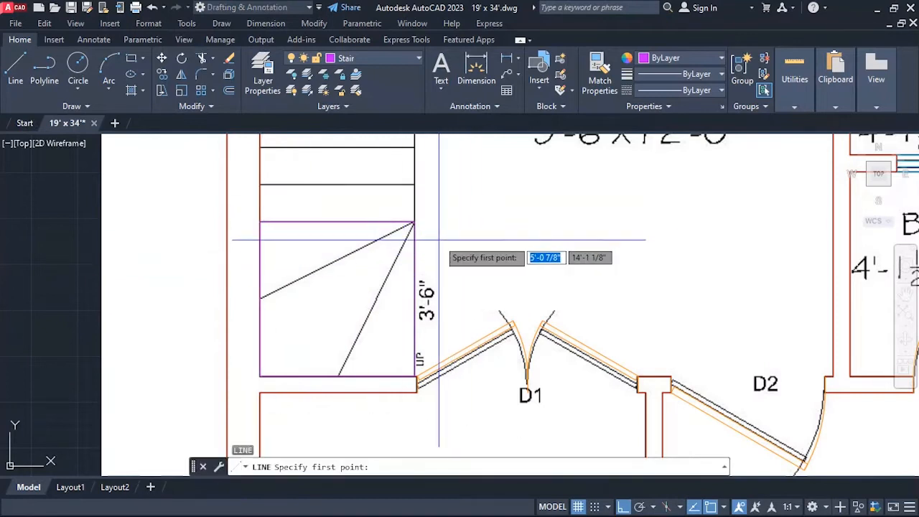
click(413, 222)
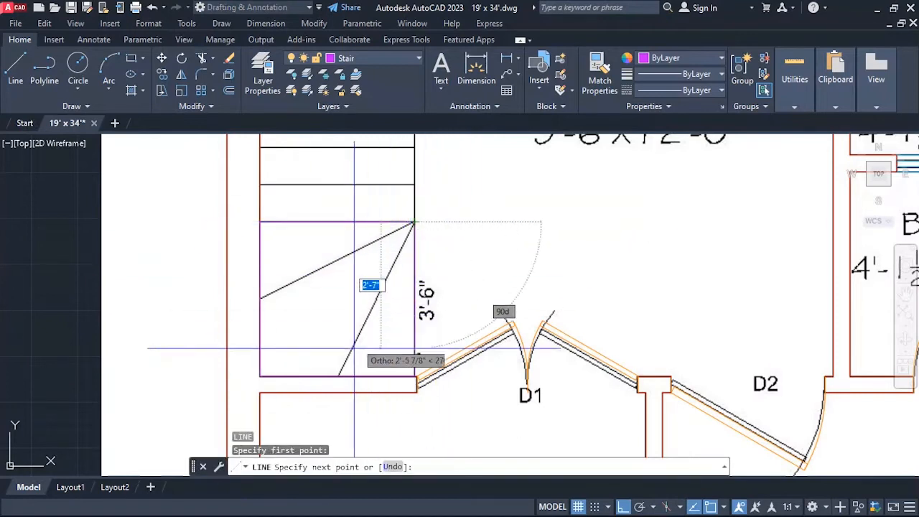
click(339, 375)
key(Return)
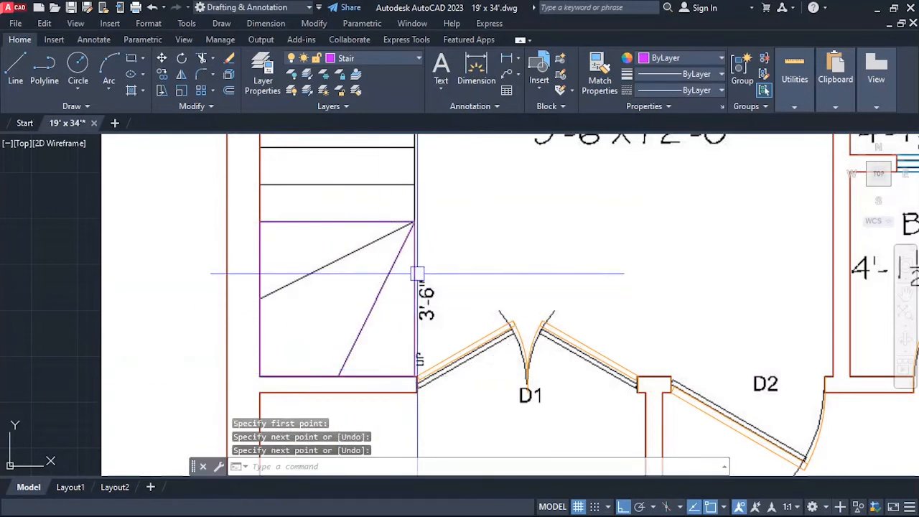
key(Return)
click(414, 222)
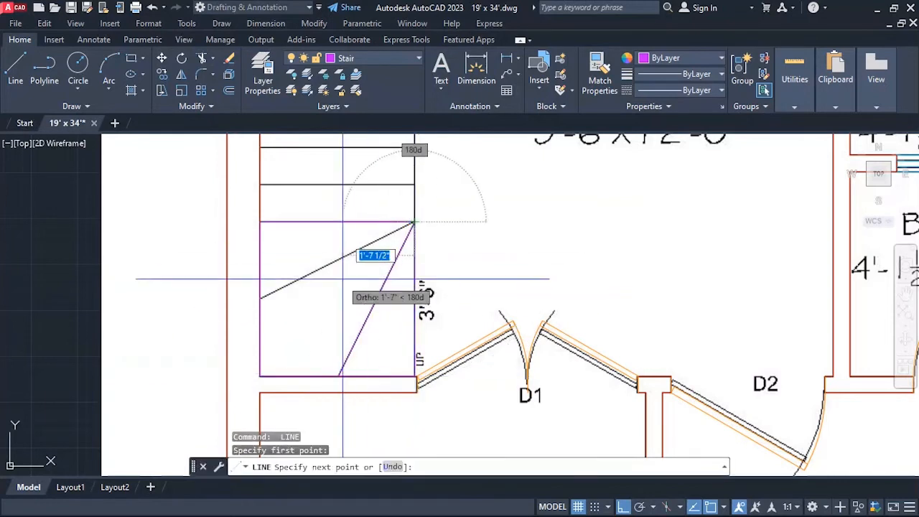
click(260, 299)
key(Escape)
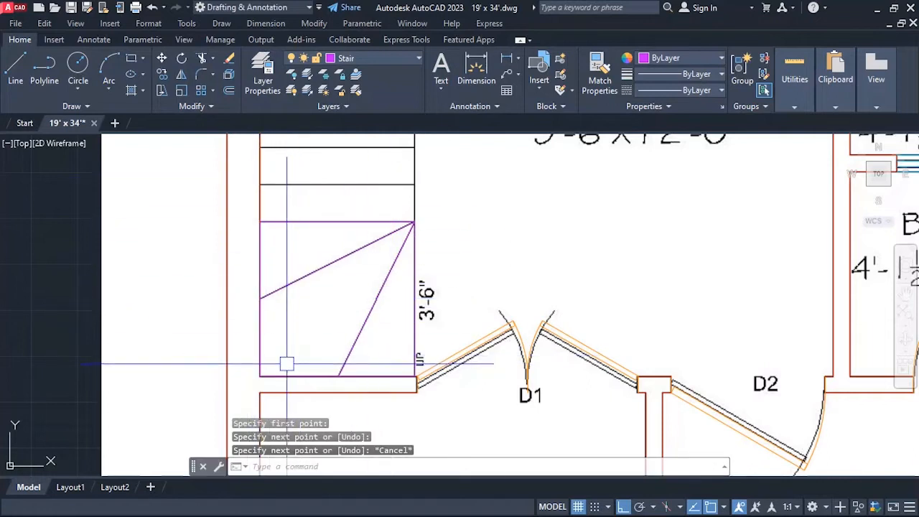
key(Escape)
Erase the south and west sides of the stair square where they overlap the walls.
text(e)
key(Return)
click(379, 374)
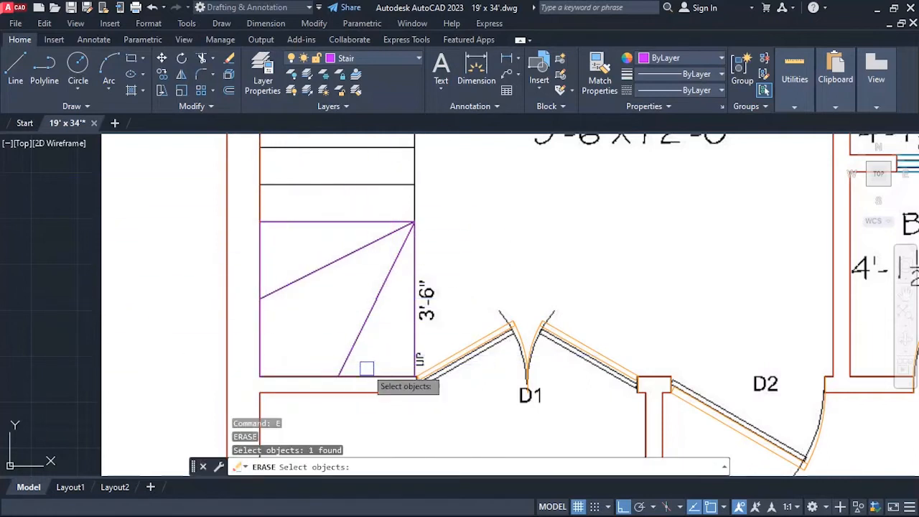
click(260, 256)
key(Return)
scroll(351, 382, down, 4)
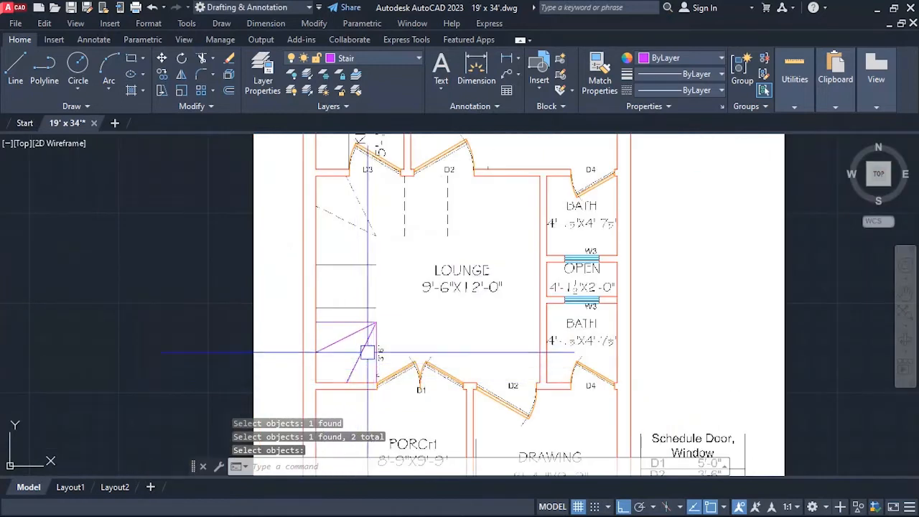
scroll(367, 352, up, 2)
text(l)
key(Return)
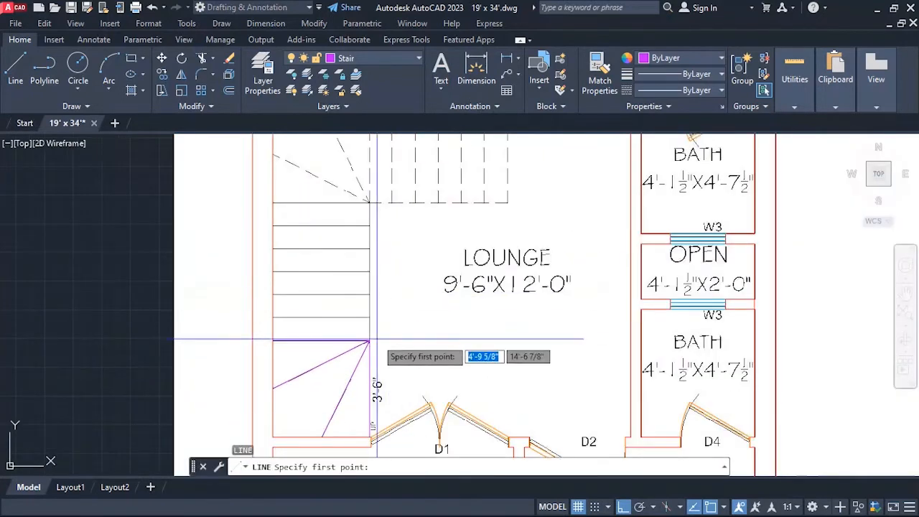
key(Escape)
Offset the lower winder square's north side northward six times in succession at 10" spacing to trace the straight treads.
scroll(388, 341, up, 4)
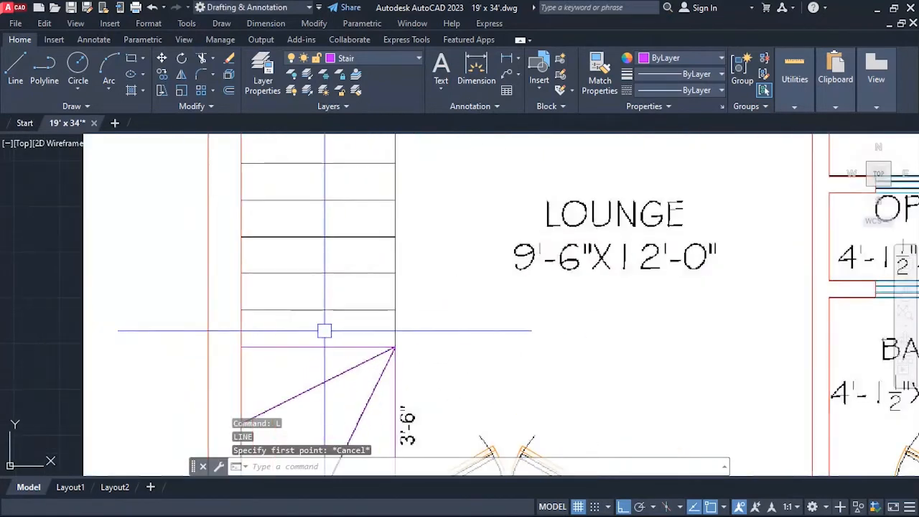
scroll(324, 345, down, 4)
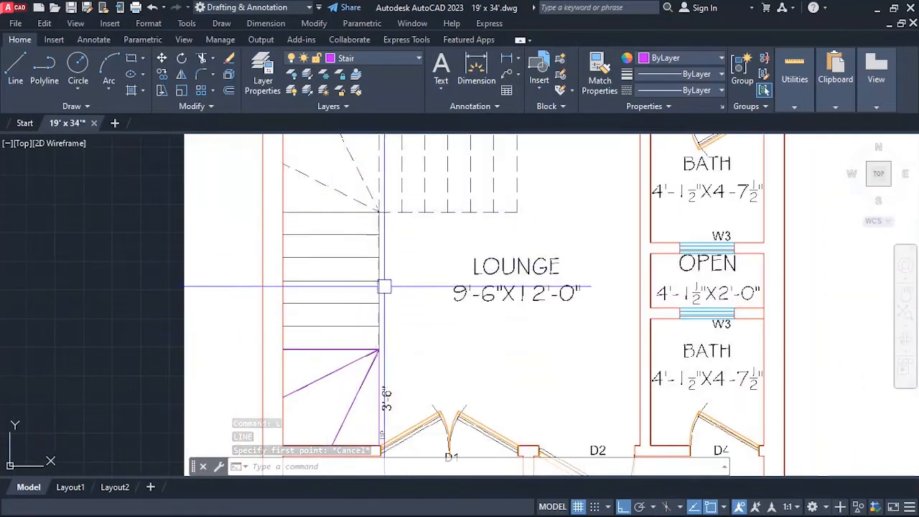
key(Return)
text(10)
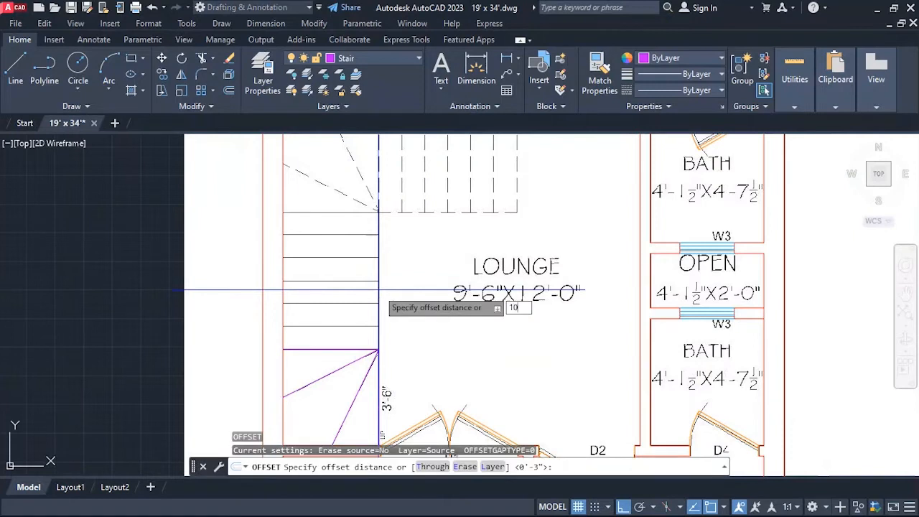
key(Return)
click(323, 352)
click(324, 298)
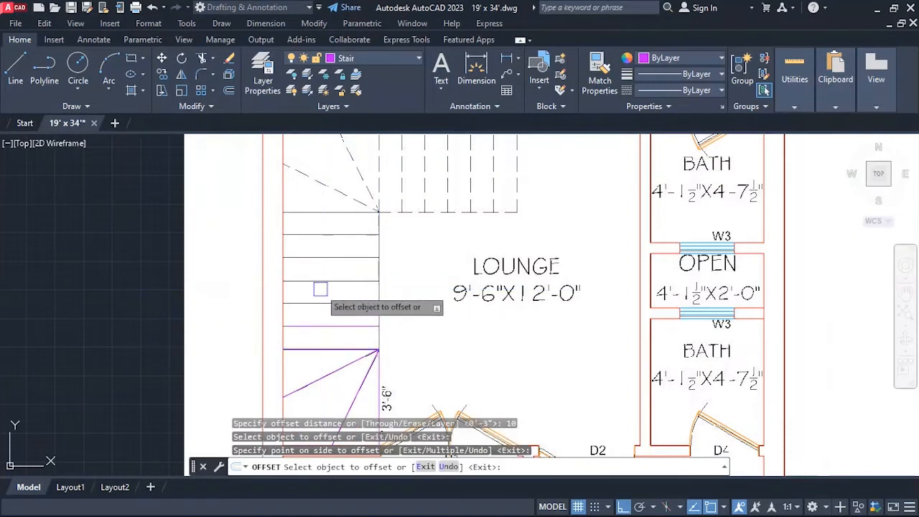
click(327, 327)
click(335, 308)
click(337, 304)
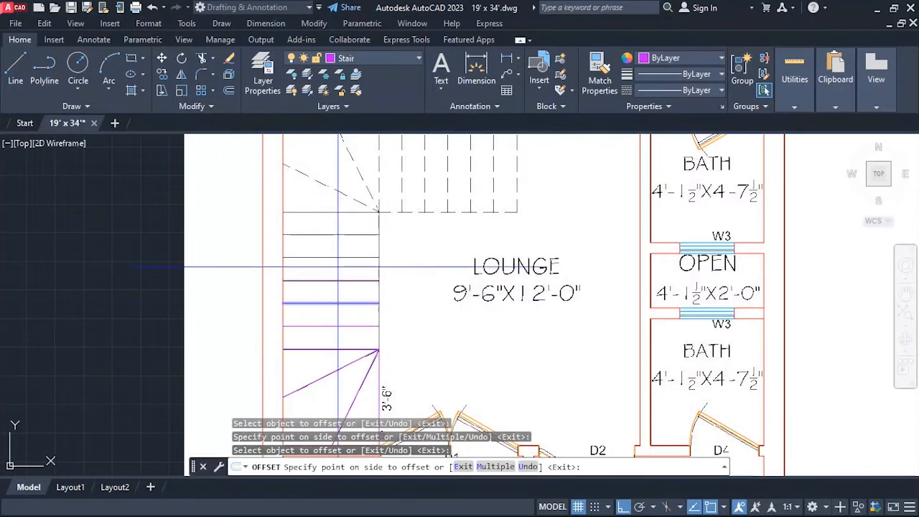
click(337, 284)
click(337, 280)
click(337, 237)
click(337, 258)
click(334, 227)
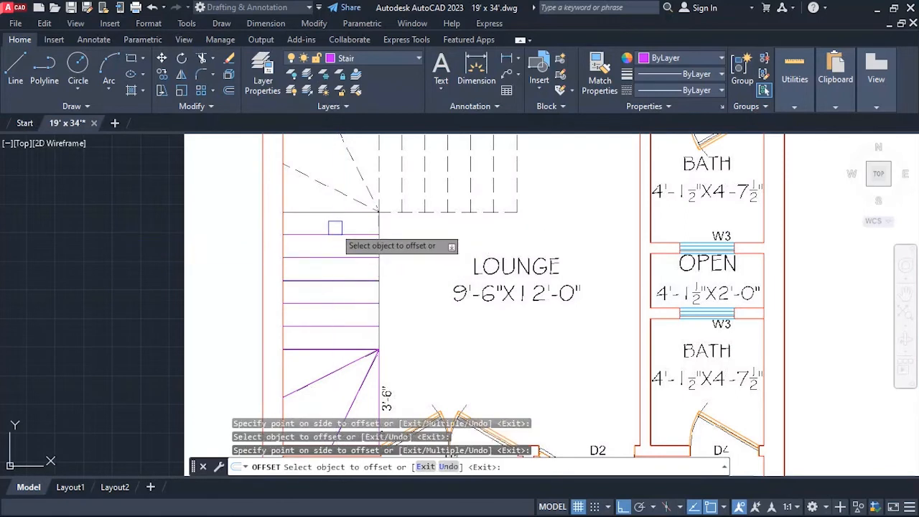
scroll(344, 236, down, 2)
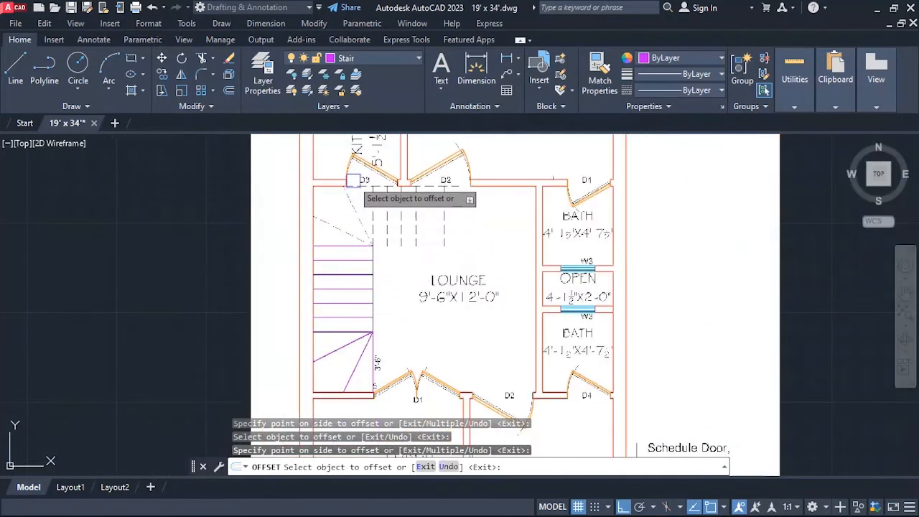
scroll(353, 188, up, 2)
key(Escape)
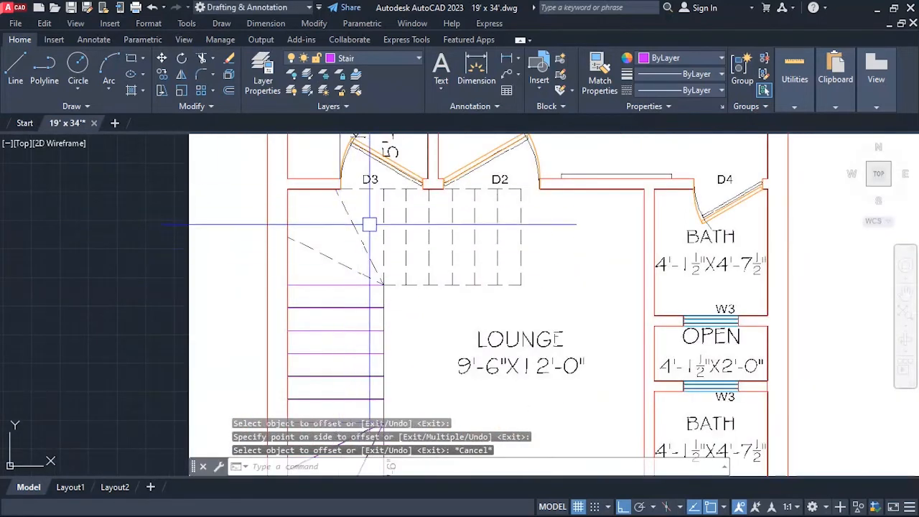
Offset the northernmost straight tread 3.5' north to form the upper winder square's north side.
key(Return)
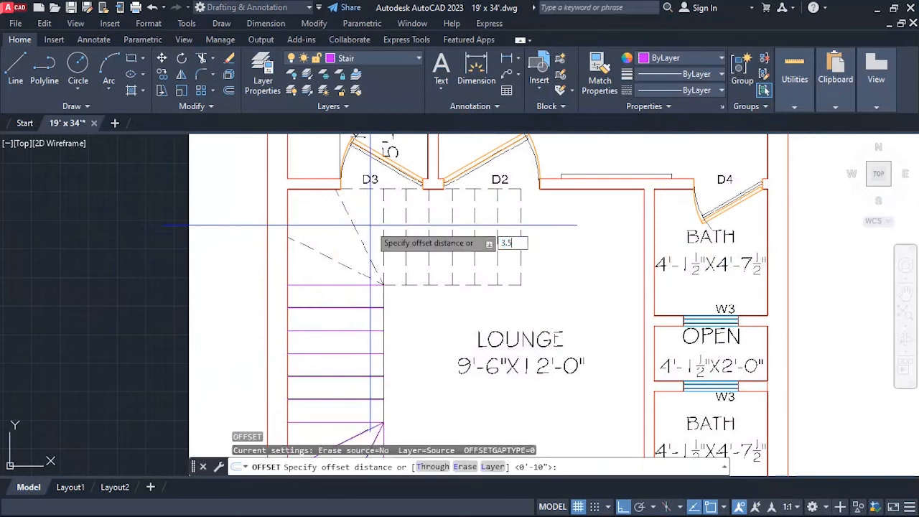
key(Return)
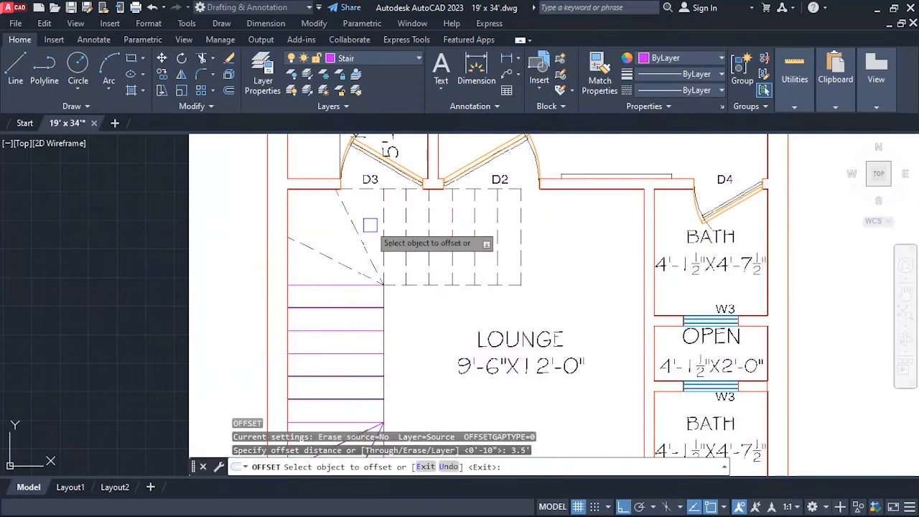
click(340, 285)
click(339, 230)
key(Escape)
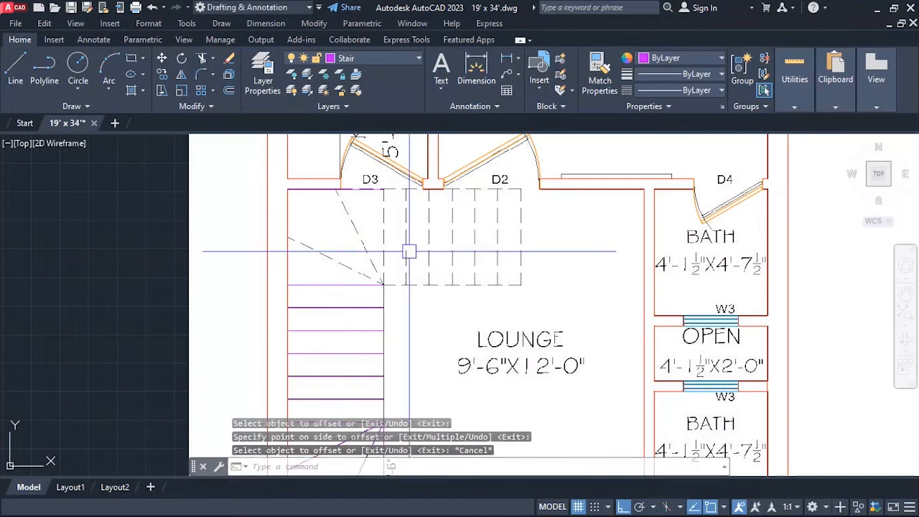
Draw the upper winder square's west side from the northernmost tread's west end to the lounge's northwest inner wall corner.
text(l)
key(Return)
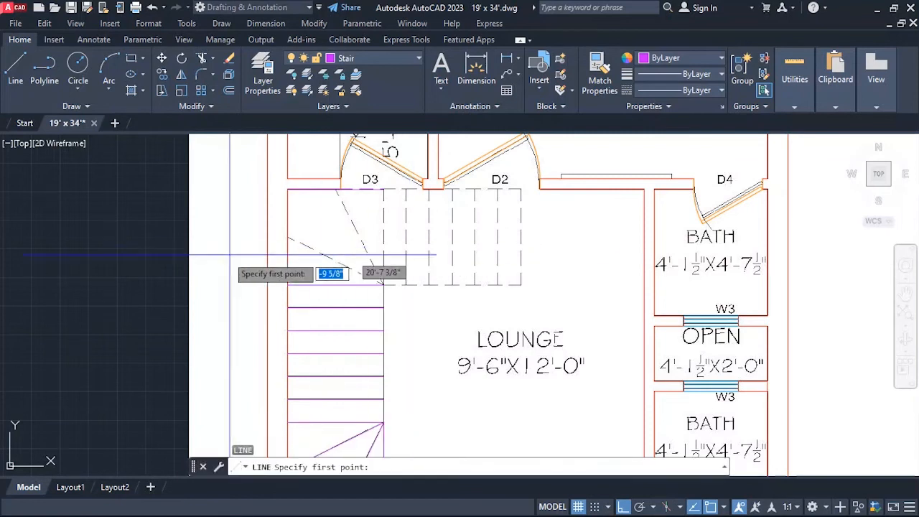
click(288, 285)
click(288, 190)
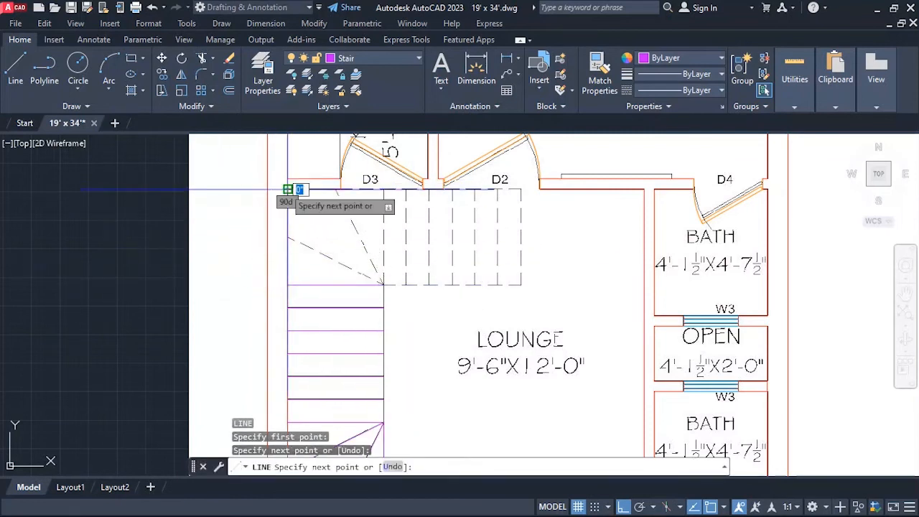
key(Return)
Draw the upper winder square's east side as a 3.5' line going north from the northernmost tread's east end.
scroll(388, 197, up, 8)
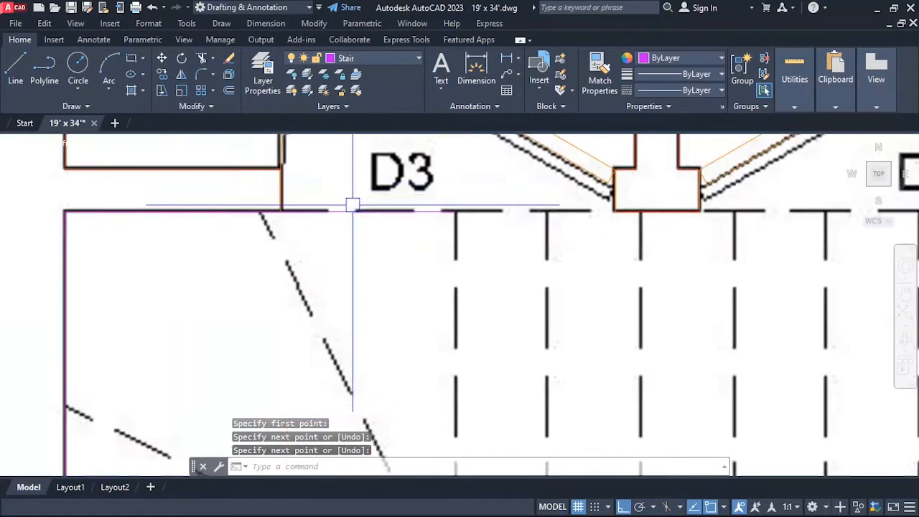
scroll(328, 230, up, 10)
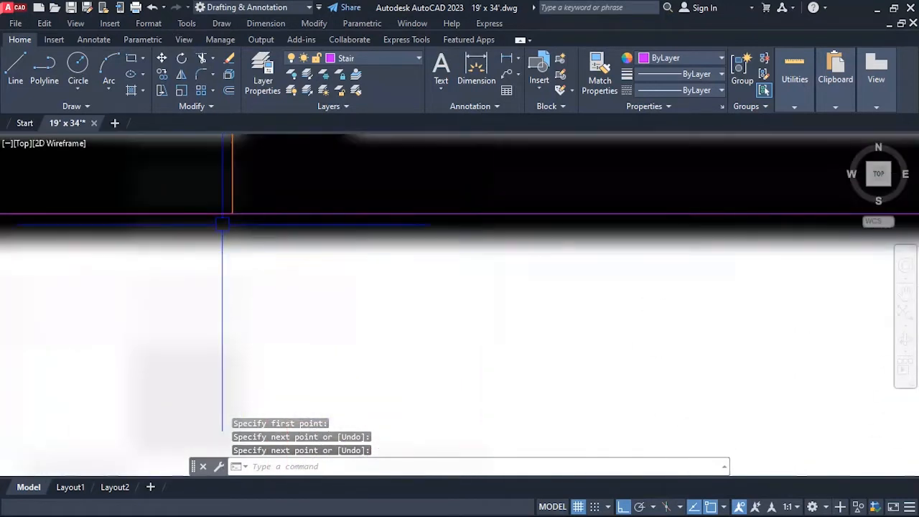
scroll(287, 195, down, 10)
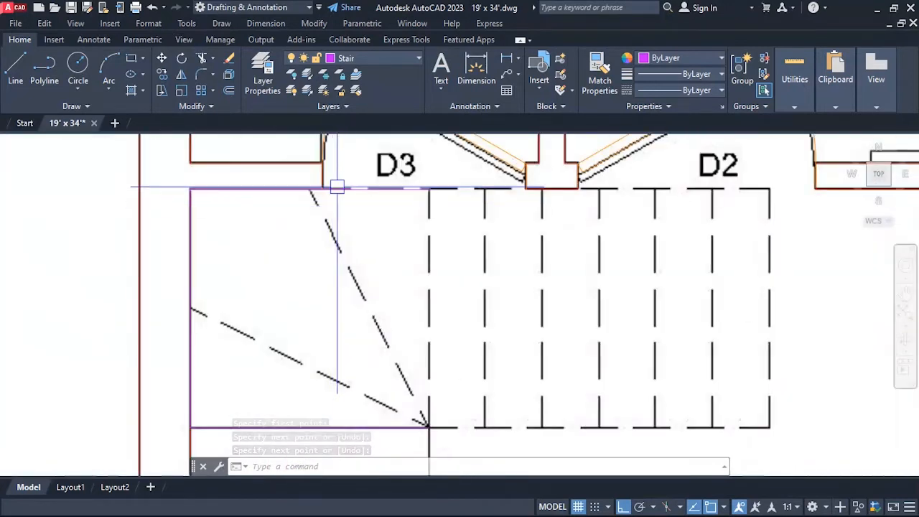
scroll(285, 198, down, 3)
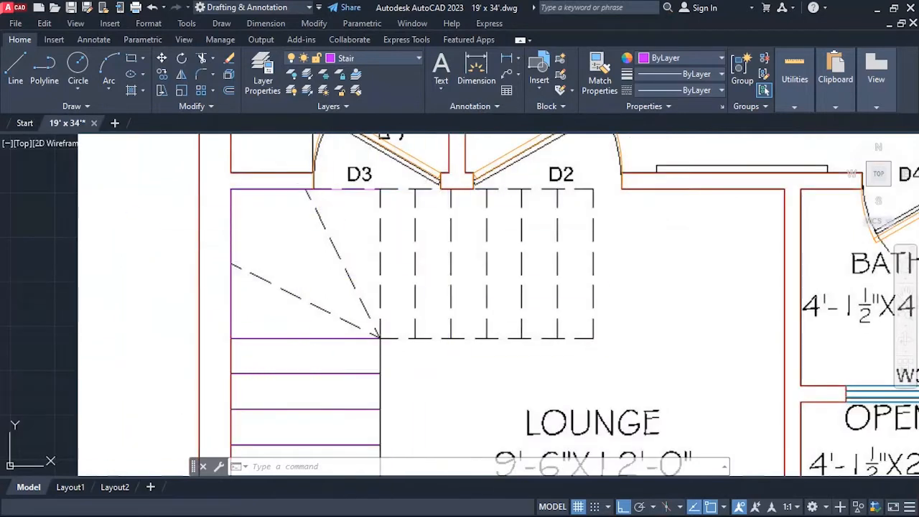
text(l)
key(Return)
click(379, 338)
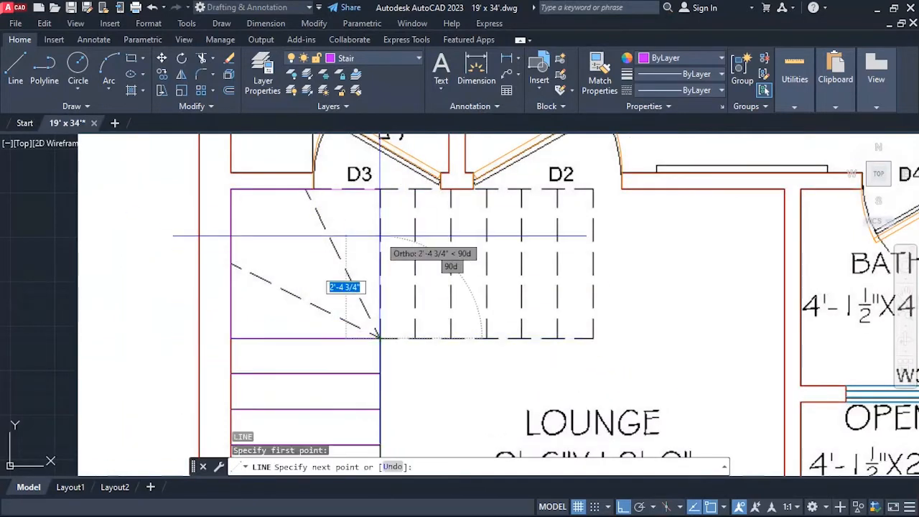
text(3.5')
key(Return)
Draw two diagonal winder lines from the upper square's southeast corner to the midpoints of its west and north sides.
key(Return)
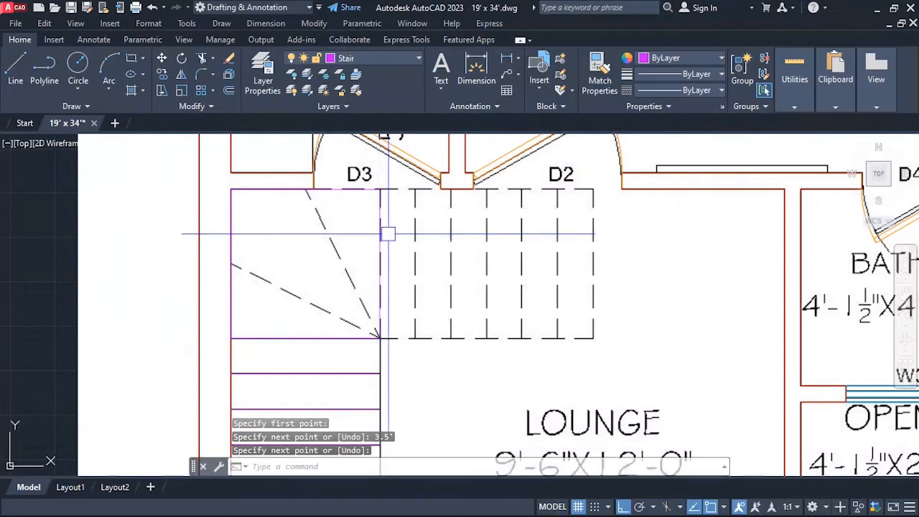
key(Return)
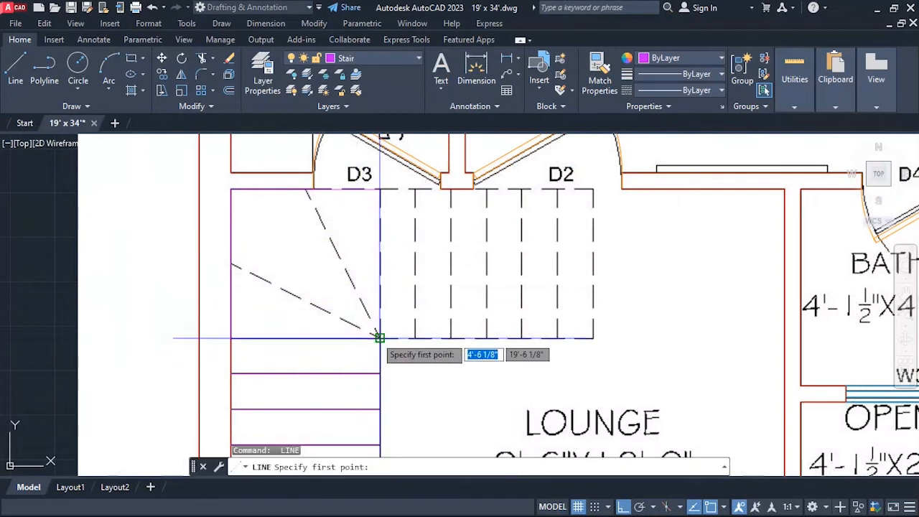
click(380, 337)
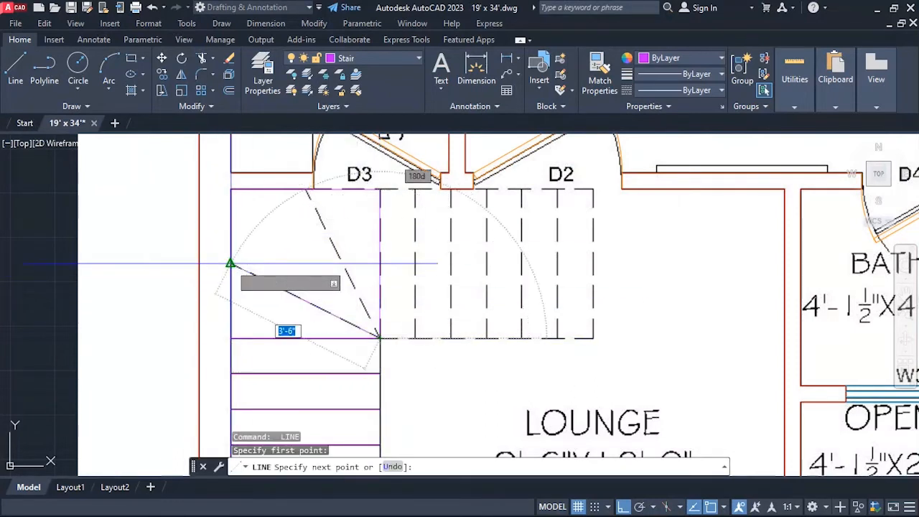
click(230, 263)
key(Return)
key(Return)
click(380, 338)
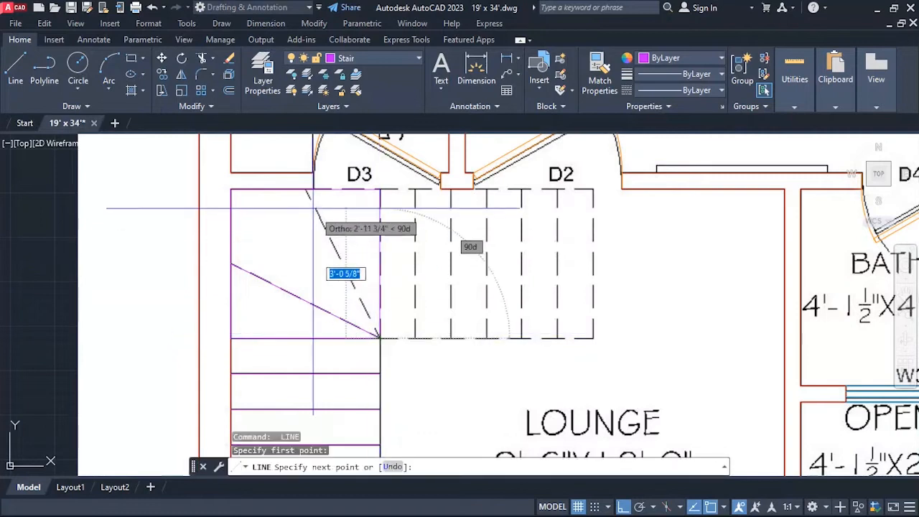
click(305, 189)
key(Escape)
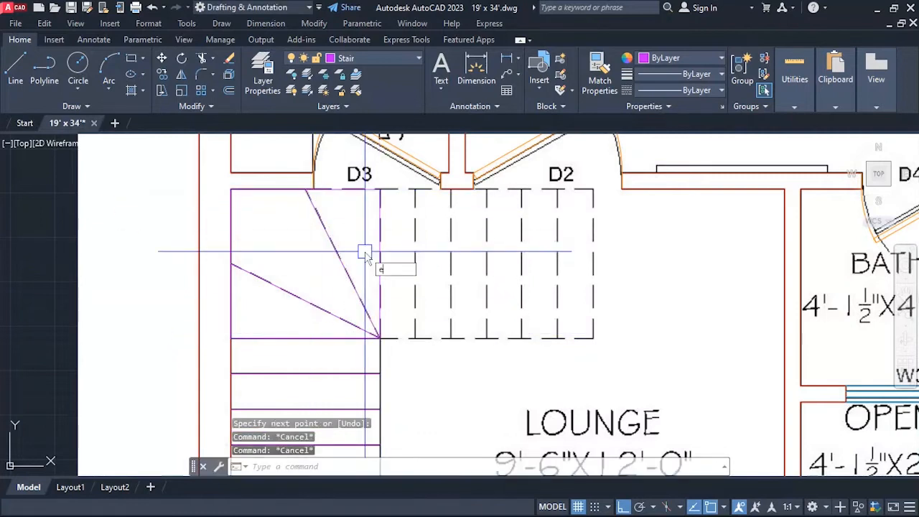
Erase the upper winder square's north and west sides where they overlap the walls.
text(e)
key(Return)
click(344, 187)
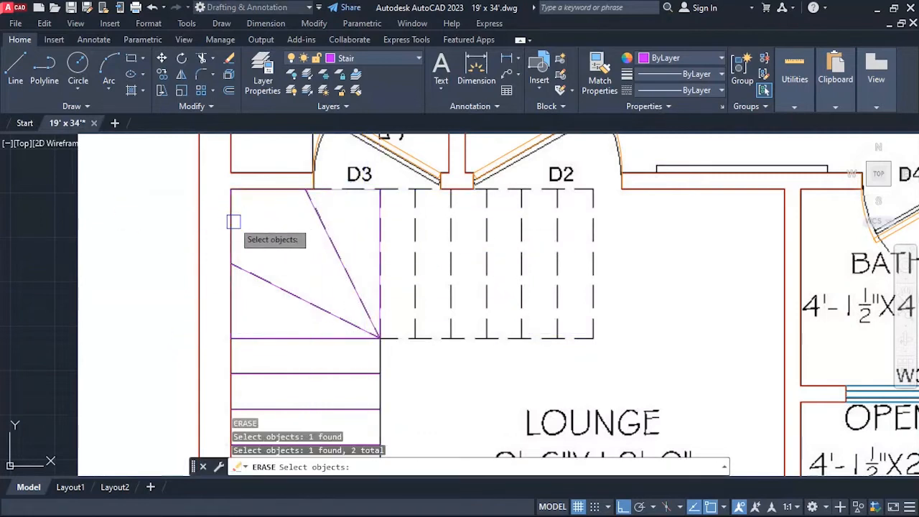
key(Return)
scroll(269, 199, down, 3)
scroll(321, 219, up, 1)
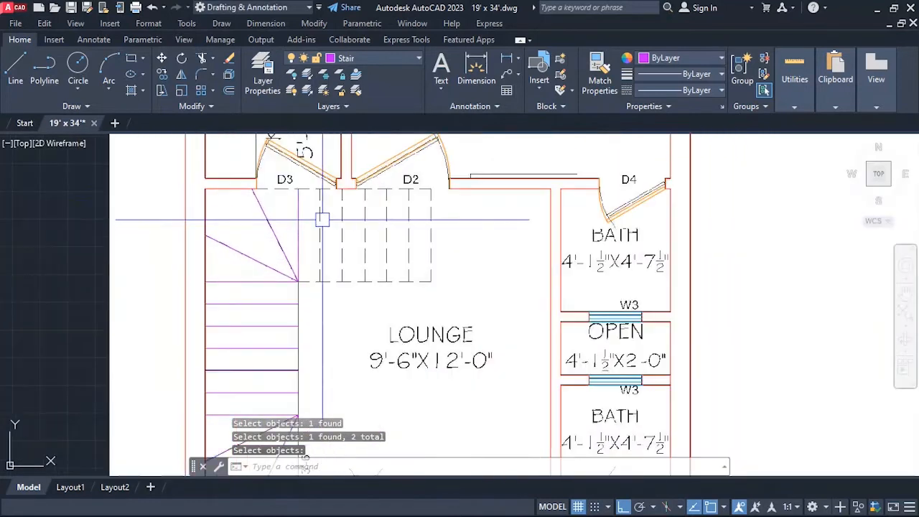
scroll(285, 180, up, 2)
text(l)
key(Return)
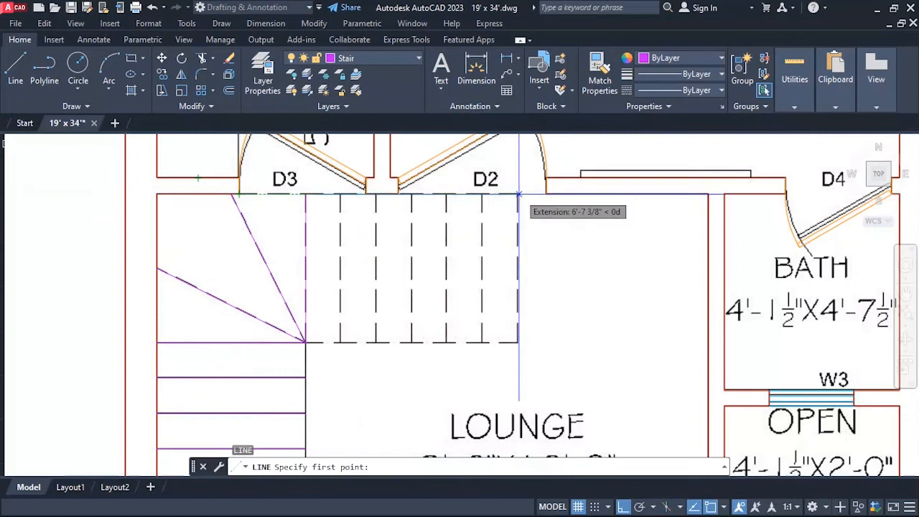
key(Escape)
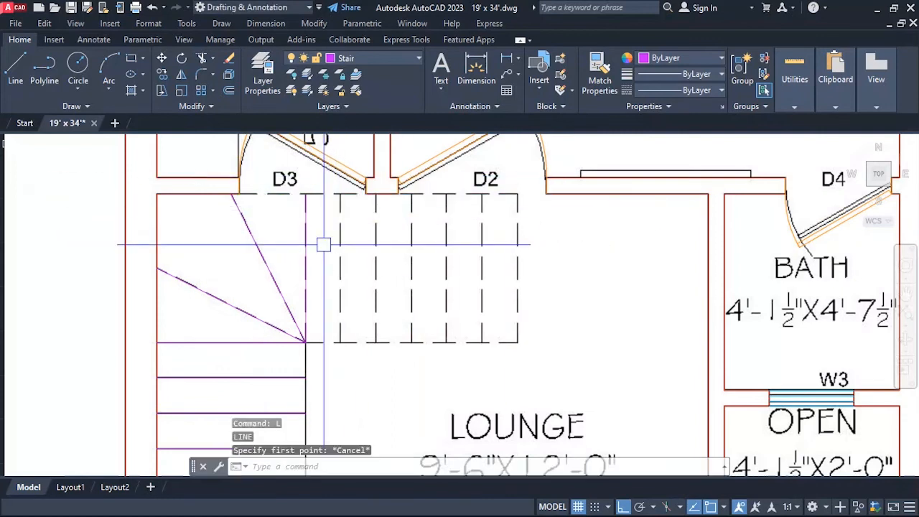
Offset the upper winder square's east side eastward six times in succession at 10" spacing to trace the dashed flight's treads.
text(o)
key(Return)
text(10)
key(Return)
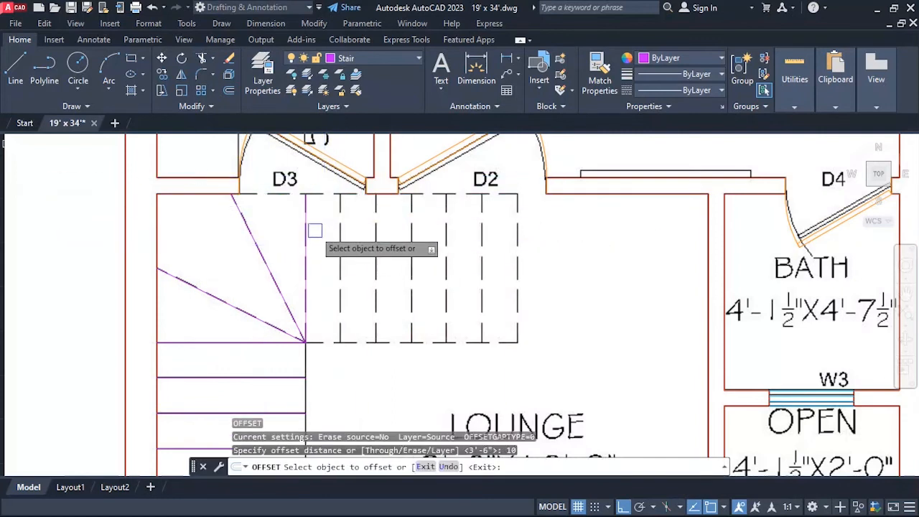
click(306, 226)
click(324, 228)
click(342, 236)
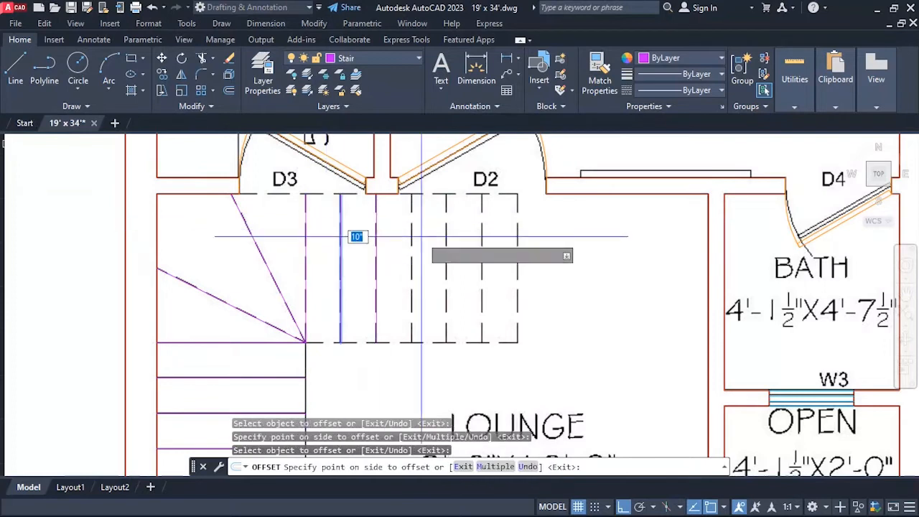
click(362, 229)
click(374, 224)
click(402, 222)
click(413, 221)
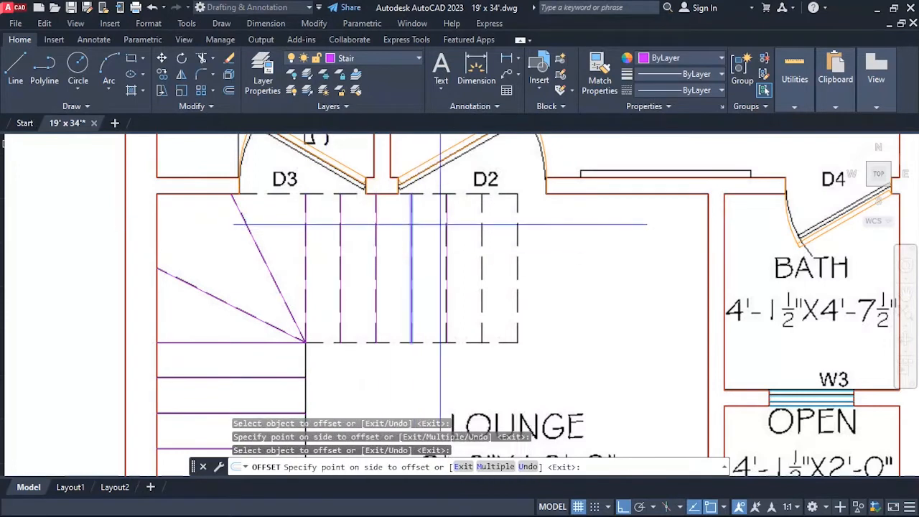
click(438, 217)
click(447, 219)
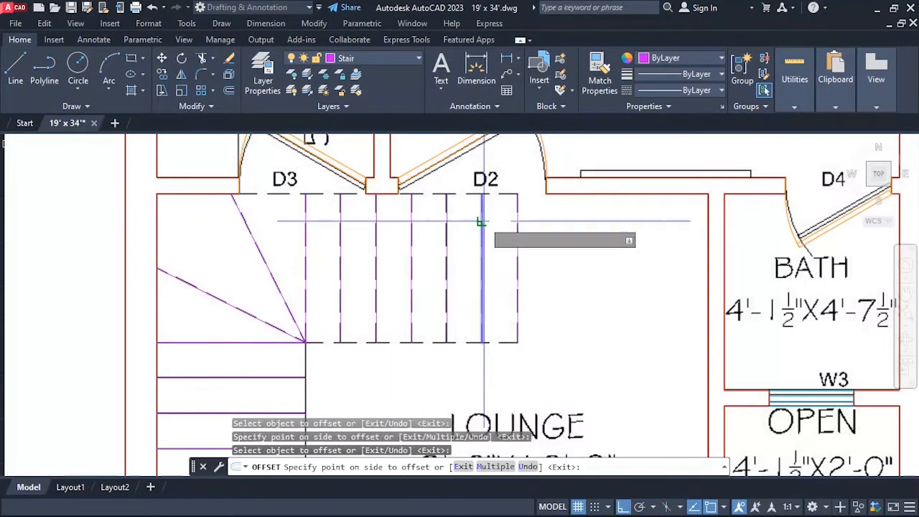
click(503, 229)
key(Escape)
Draw the upper flight's south edge from the winder square's southeast corner to the easternmost tread's south end.
text(l)
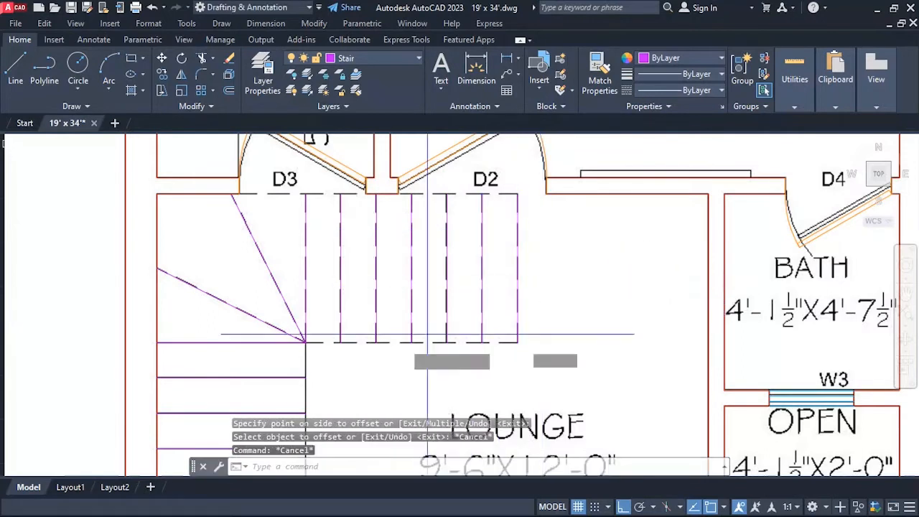
key(Return)
click(305, 344)
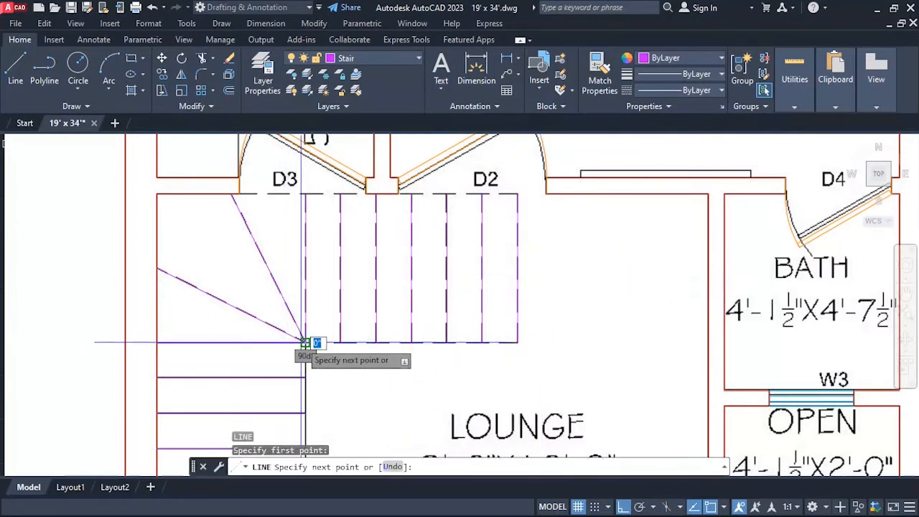
click(516, 344)
key(Return)
key(Return)
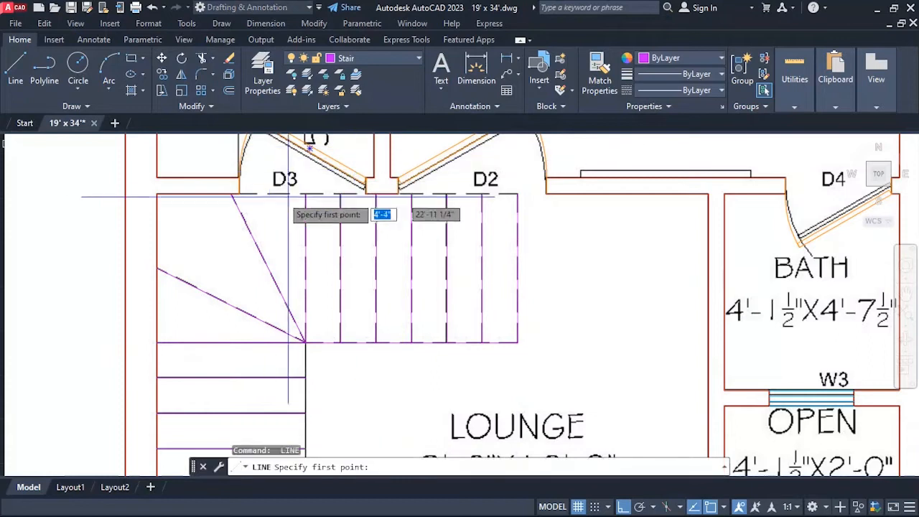
Draw the upper flight's north edge from the D3 opening's west corner to the easternmost tread's north end.
click(231, 193)
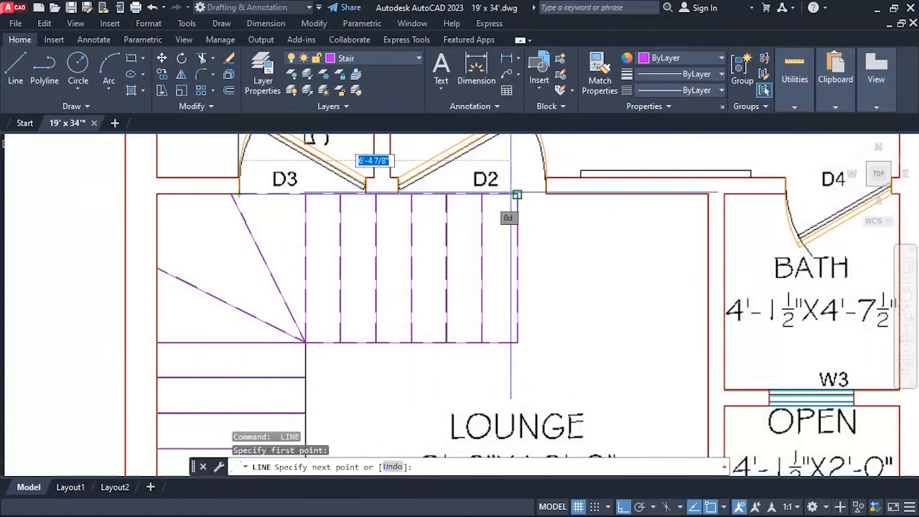
key(Escape)
key(Escape)
scroll(381, 286, down, 2)
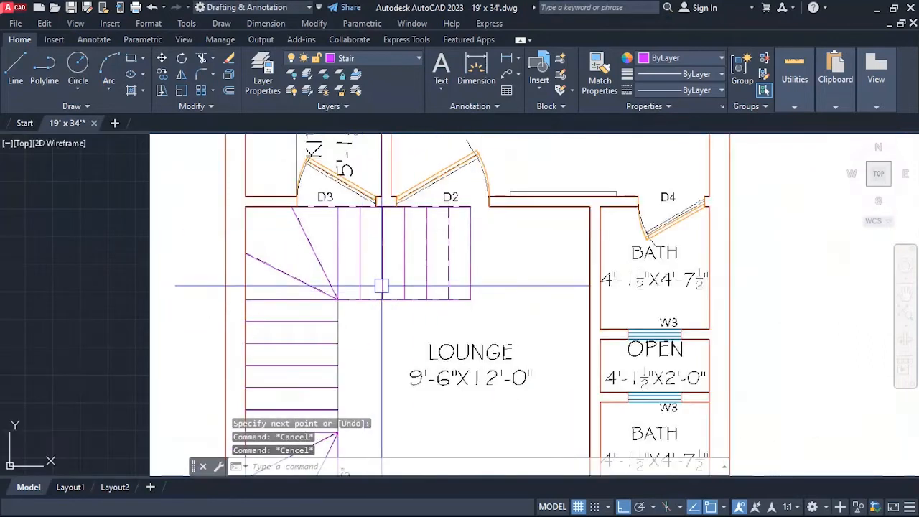
scroll(379, 286, up, 5)
scroll(345, 390, down, 3)
scroll(359, 281, up, 2)
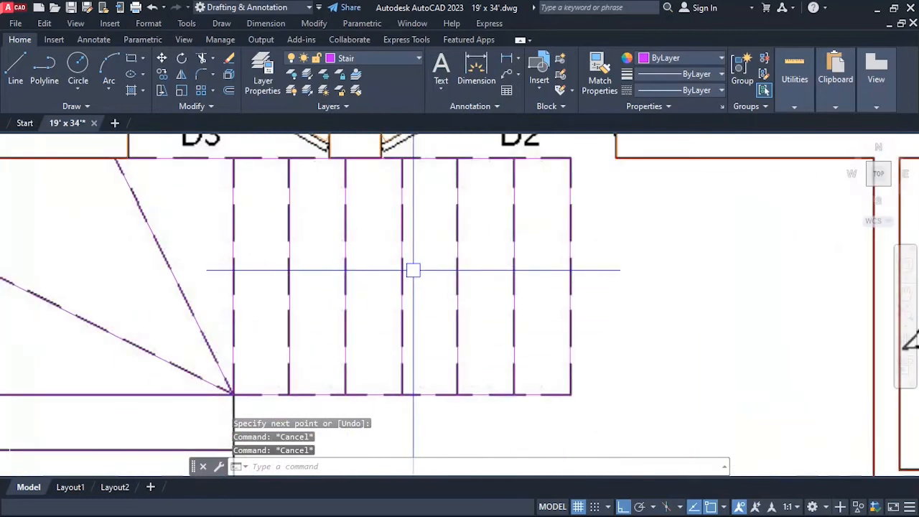
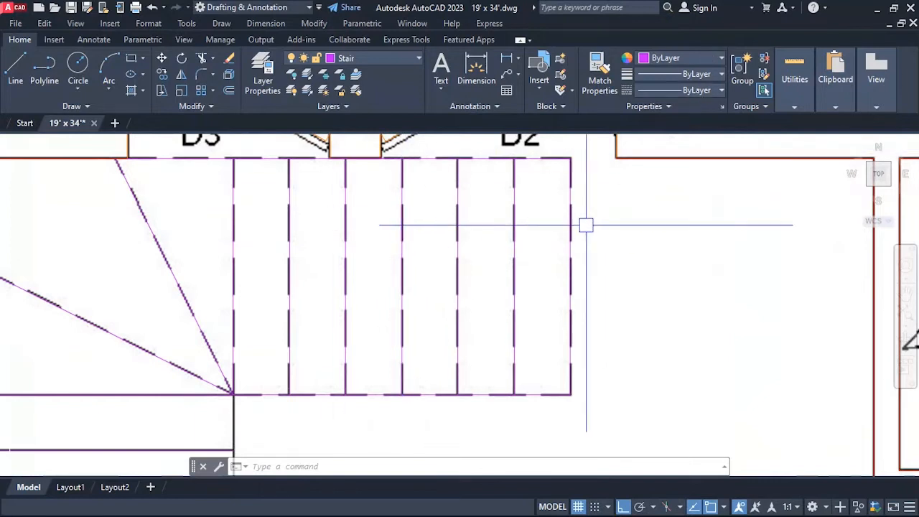
Load the ACAD_ISO03W100 ISO dash space linetype into the drawing.
text(lt)
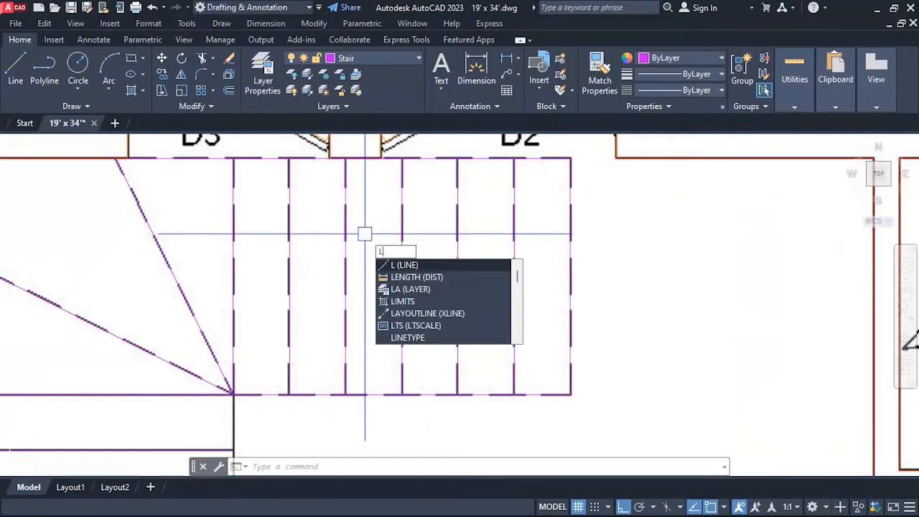
key(Return)
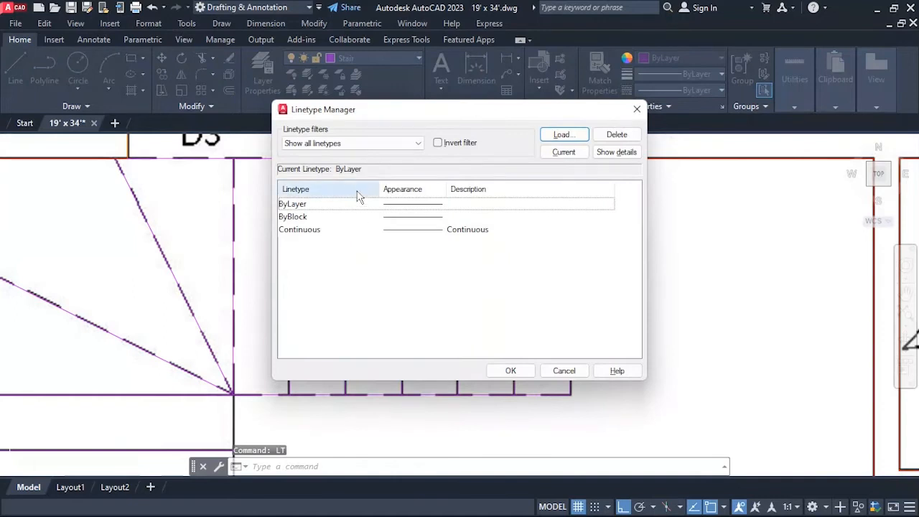
click(554, 138)
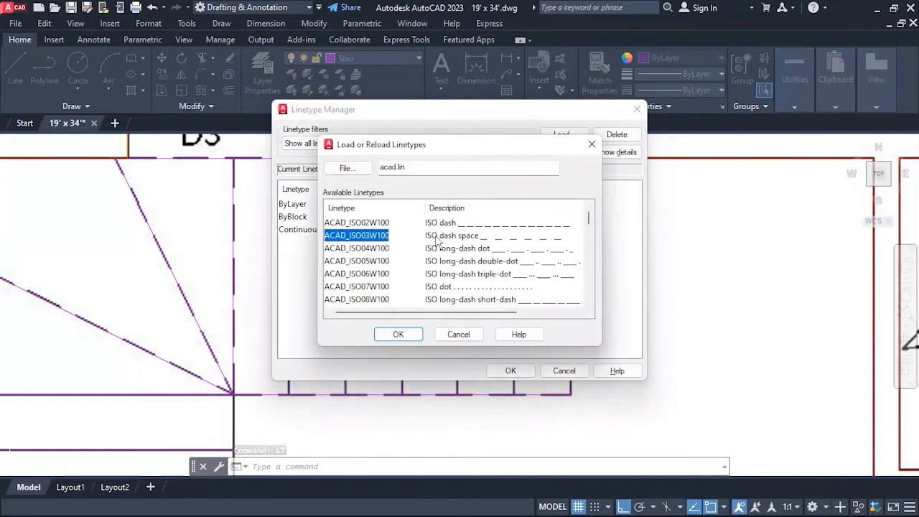
scroll(502, 280, down, 4)
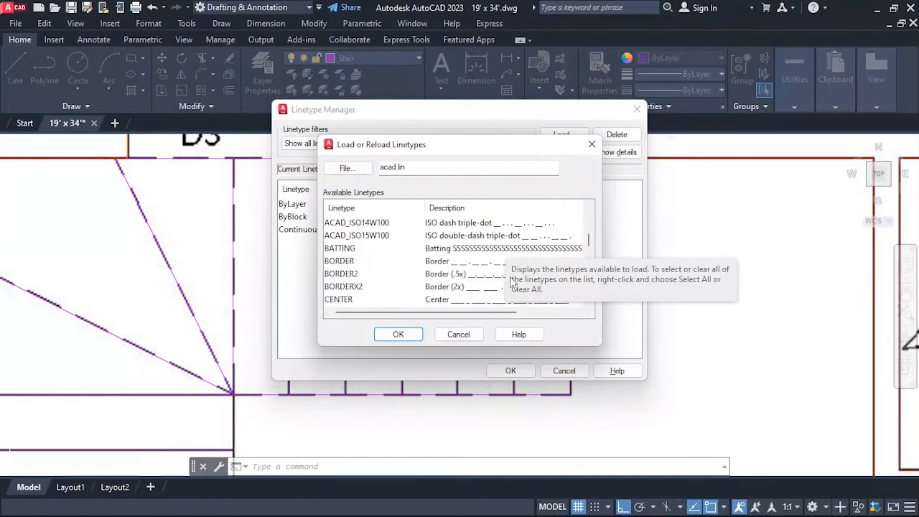
scroll(504, 276, down, 1)
scroll(503, 276, up, 5)
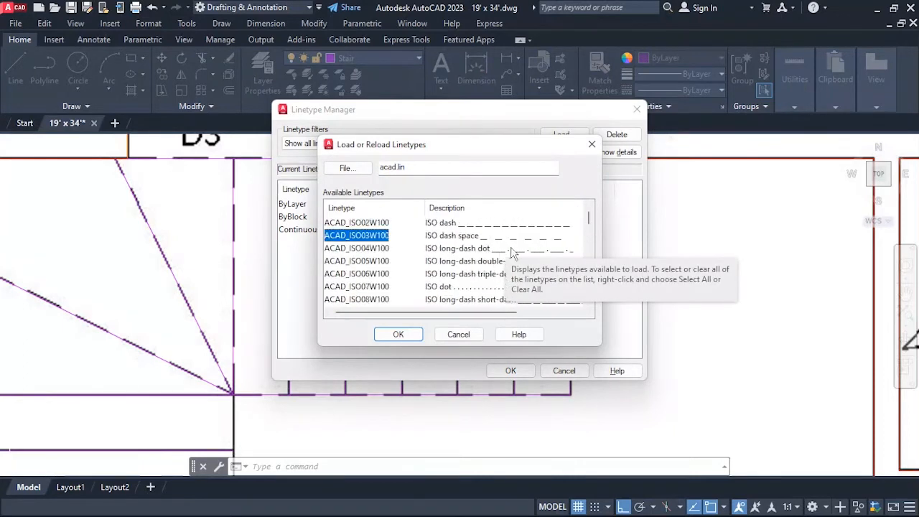
click(396, 336)
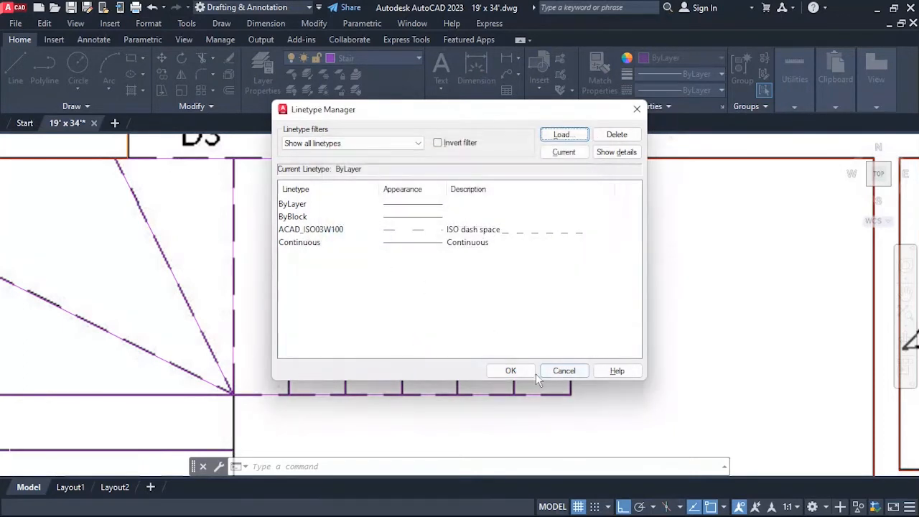
click(510, 371)
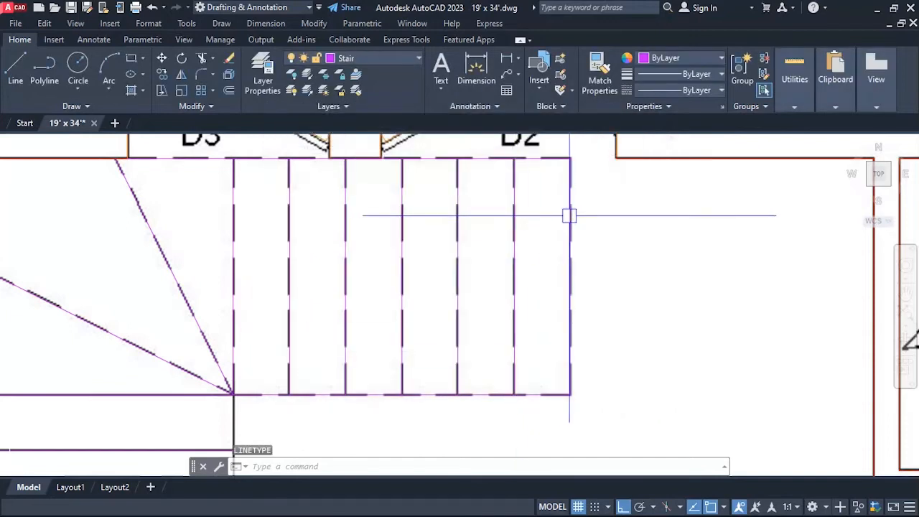
Assign the ACAD_ISO03W100 linetype to the upper flight's seven north-south tread lines.
click(588, 205)
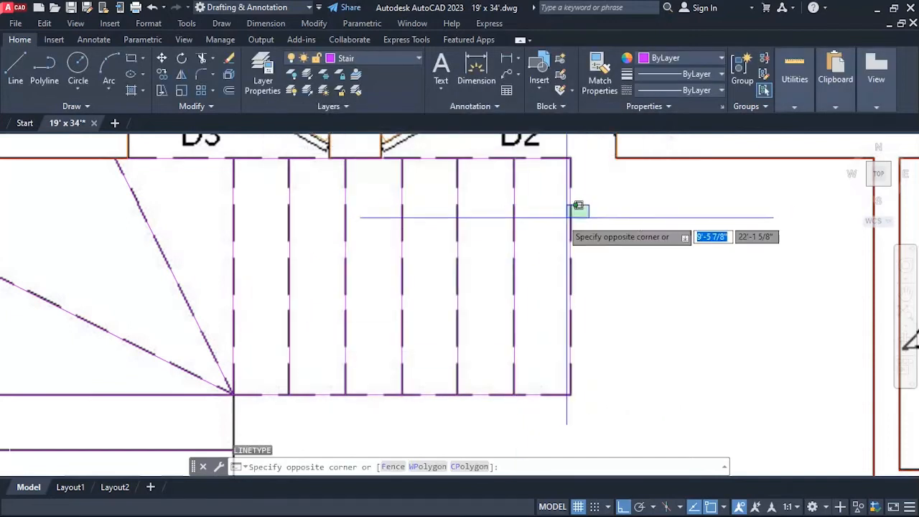
click(206, 266)
click(706, 91)
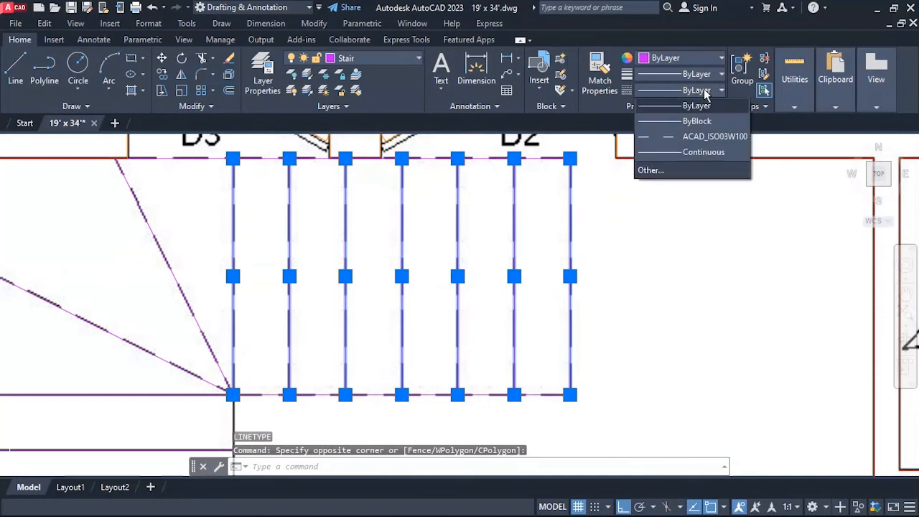
click(689, 136)
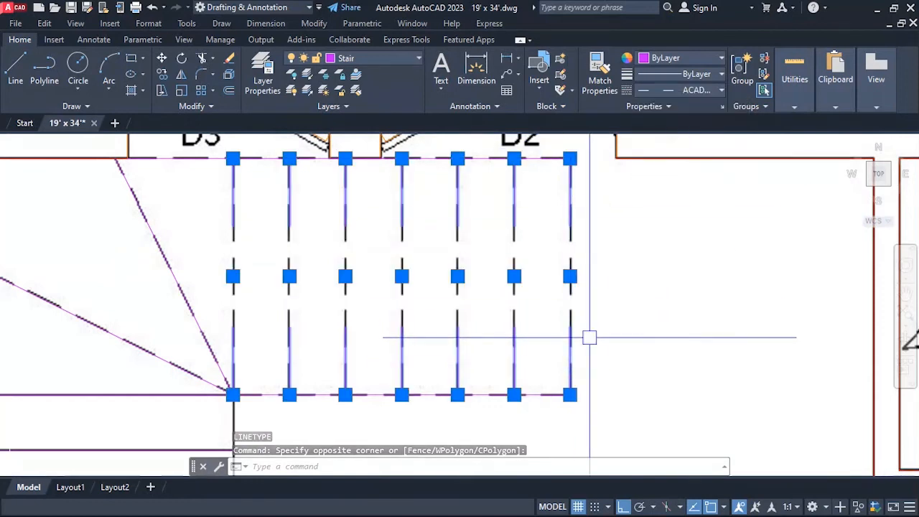
key(Escape)
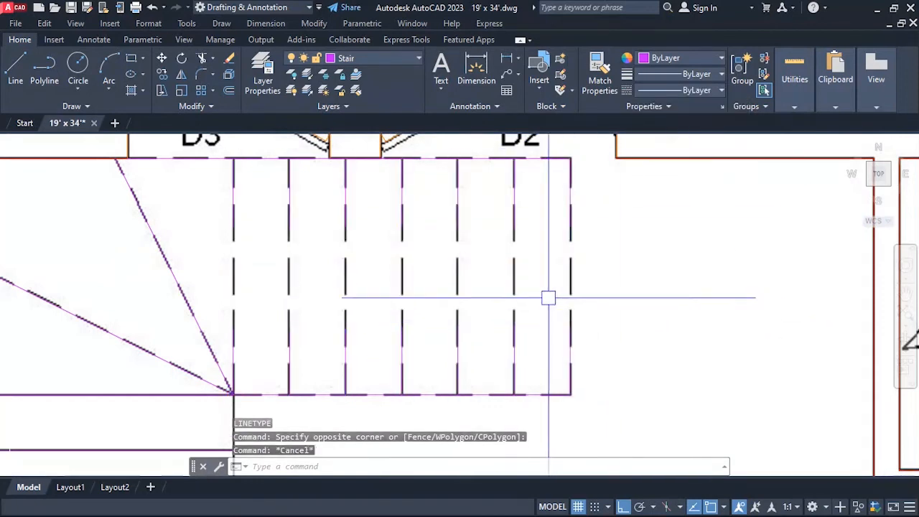
Set the global linetype scale factor to 3 and inspect the upper flight's tread lines.
scroll(532, 337, up, 5)
scroll(416, 297, down, 8)
scroll(436, 247, up, 4)
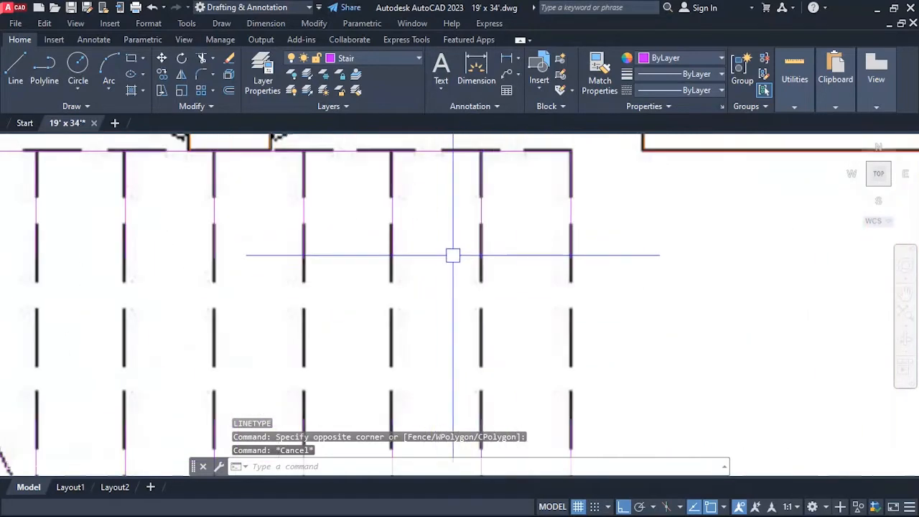
scroll(510, 227, down, 4)
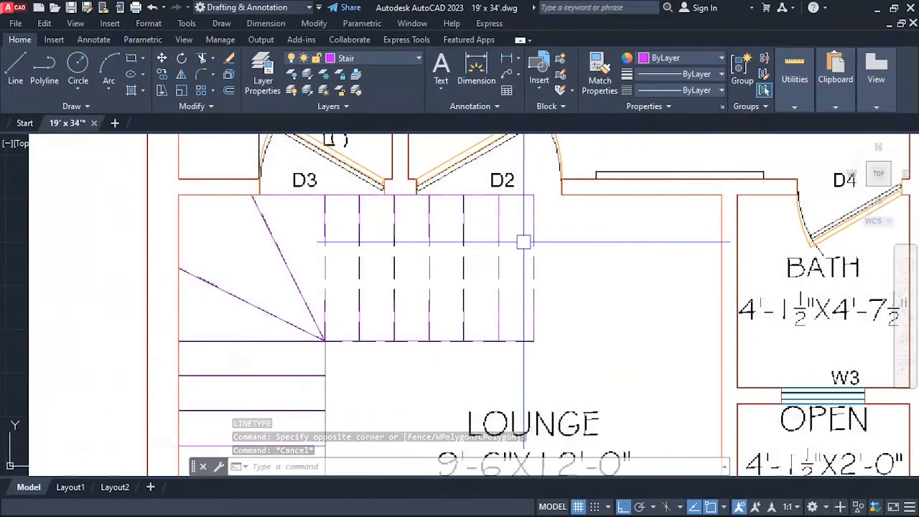
text(lts)
key(Return)
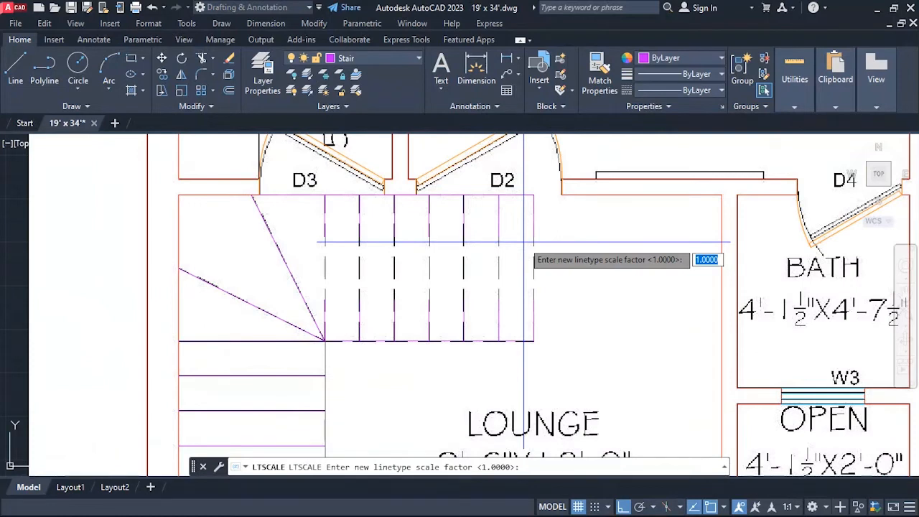
text(3)
key(Return)
scroll(520, 250, up, 6)
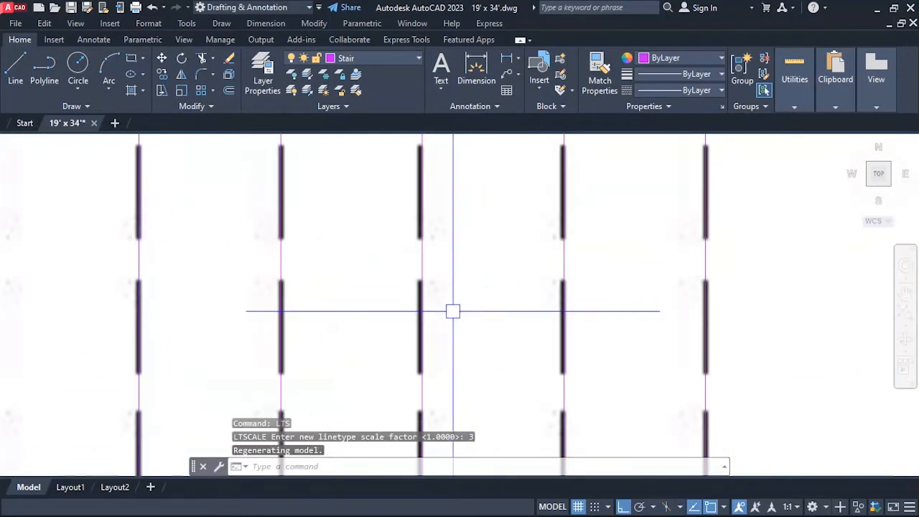
scroll(452, 311, down, 4)
scroll(419, 335, up, 4)
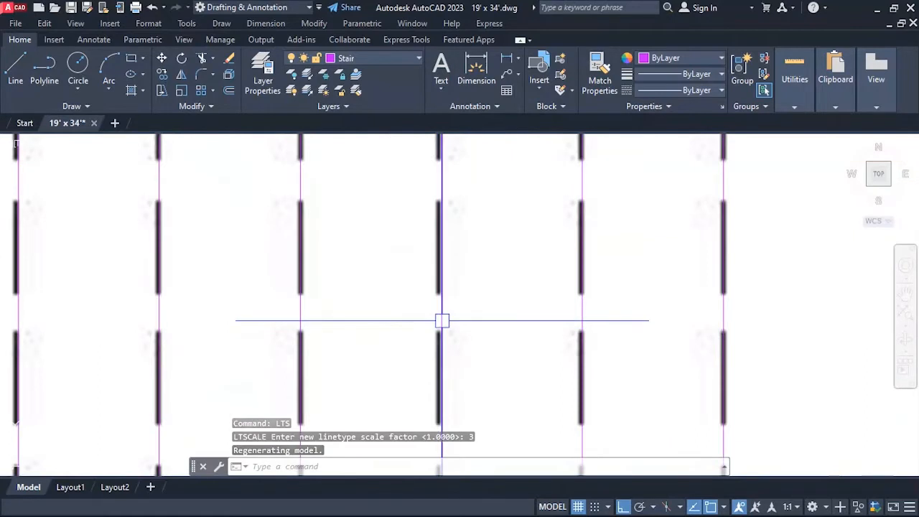
click(441, 320)
scroll(528, 316, down, 4)
key(Escape)
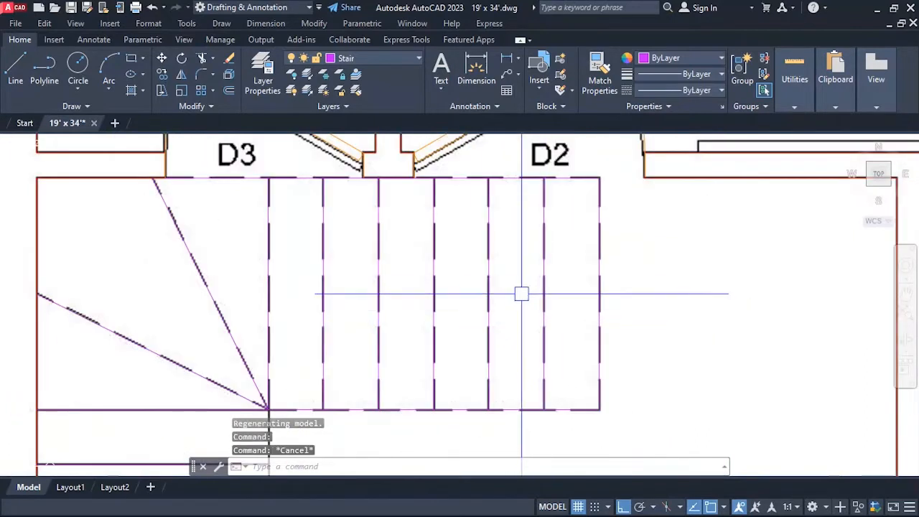
scroll(443, 273, up, 3)
click(428, 263)
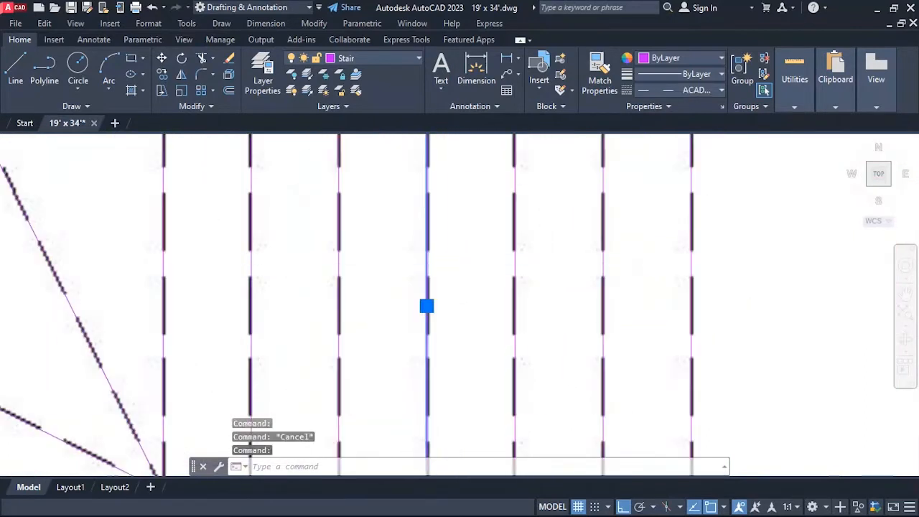
scroll(473, 271, down, 2)
key(Escape)
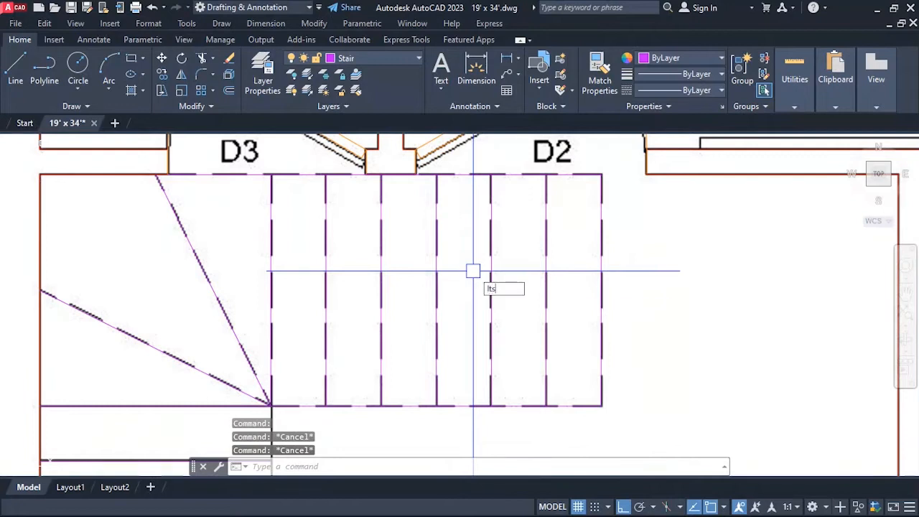
Set the global linetype scale factor to .5 and compare the treads' dashes with the underlying plan image.
key(Return)
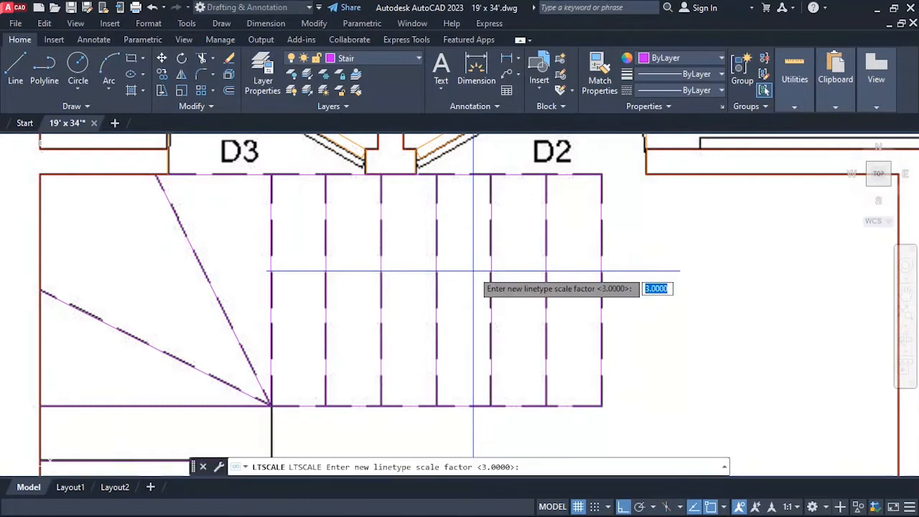
key(Return)
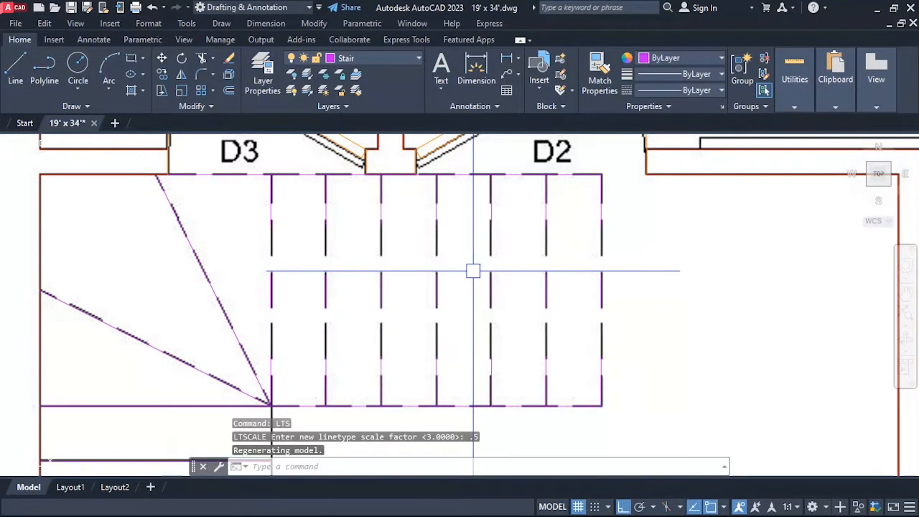
scroll(474, 269, up, 2)
click(445, 213)
scroll(445, 213, down, 3)
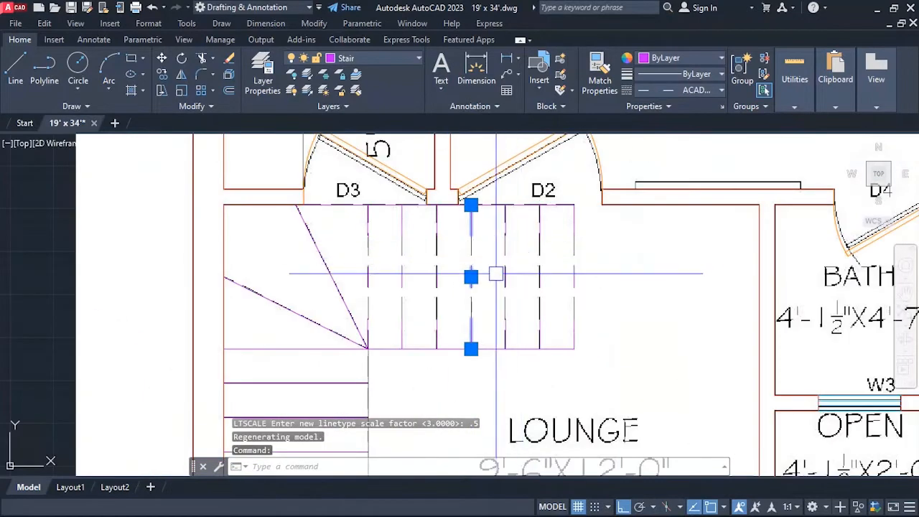
key(Escape)
scroll(480, 274, up, 2)
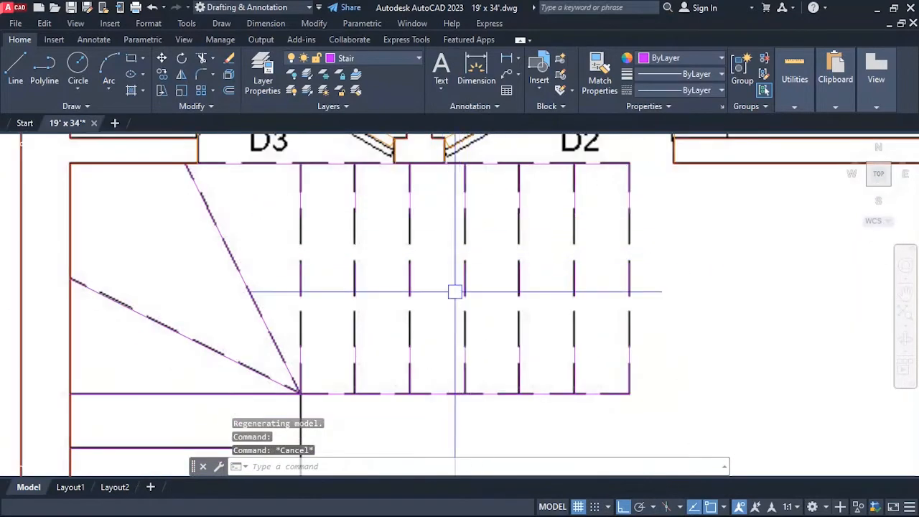
scroll(439, 330, down, 2)
scroll(445, 305, up, 4)
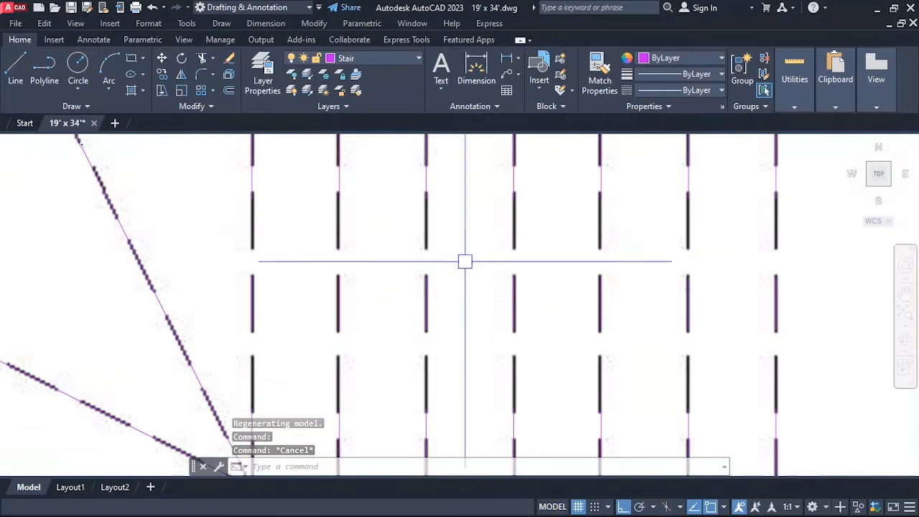
Set the global linetype scale factor to .25 and check the treads' dashes against the underlying plan image.
scroll(498, 320, down, 2)
text(LTSCALE)
key(Return)
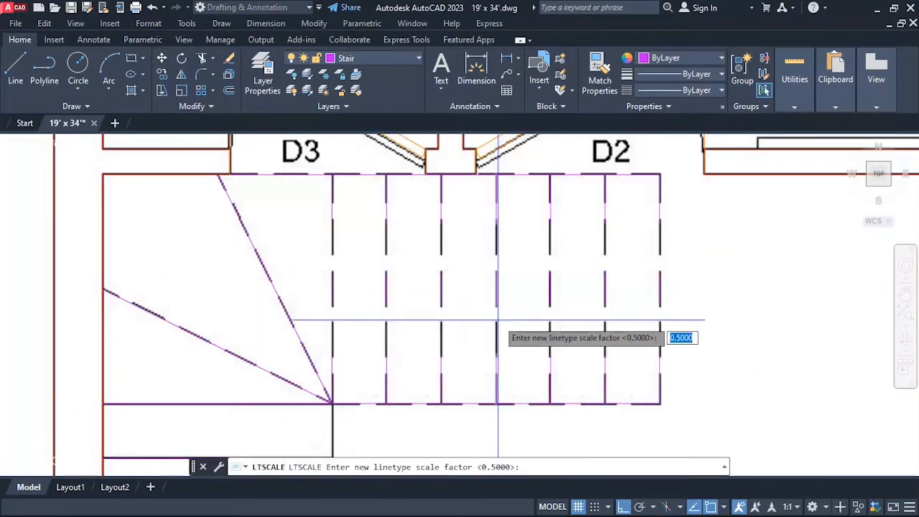
key(Return)
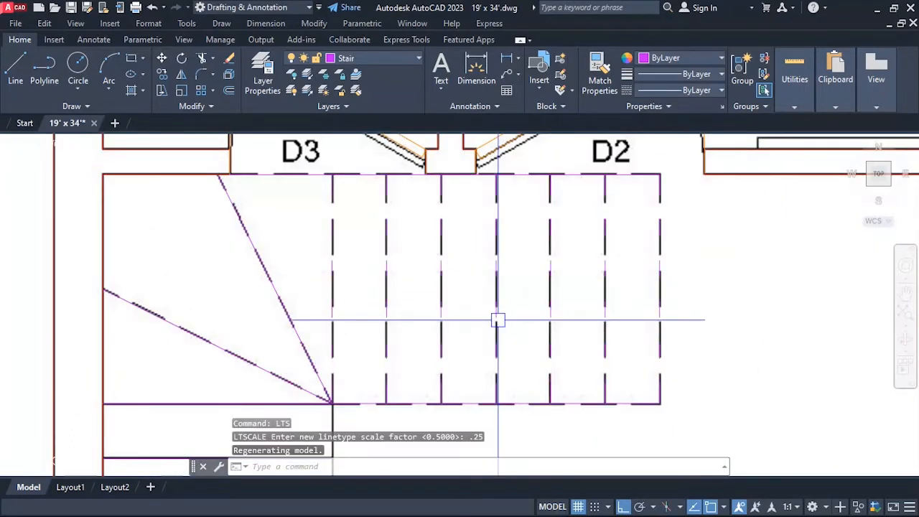
key(Escape)
click(441, 273)
key(Escape)
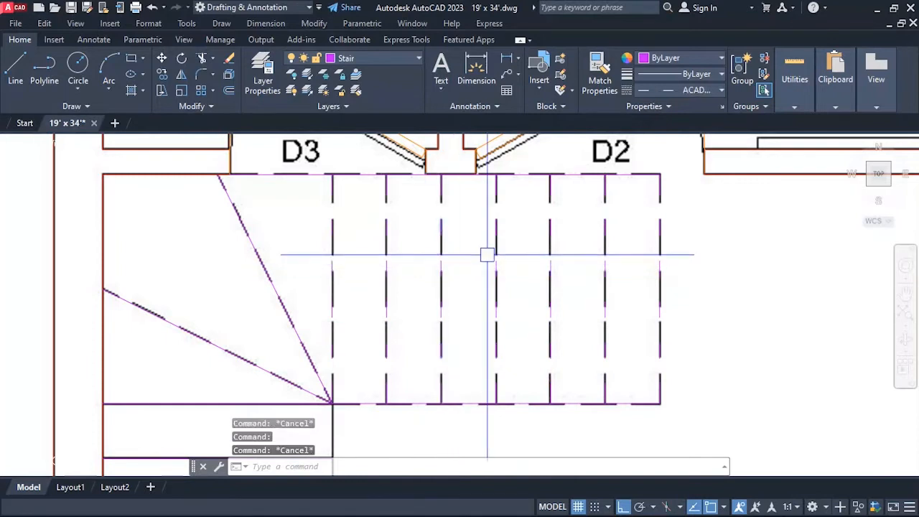
scroll(421, 369, up, 2)
scroll(508, 263, down, 4)
scroll(508, 263, down, 3)
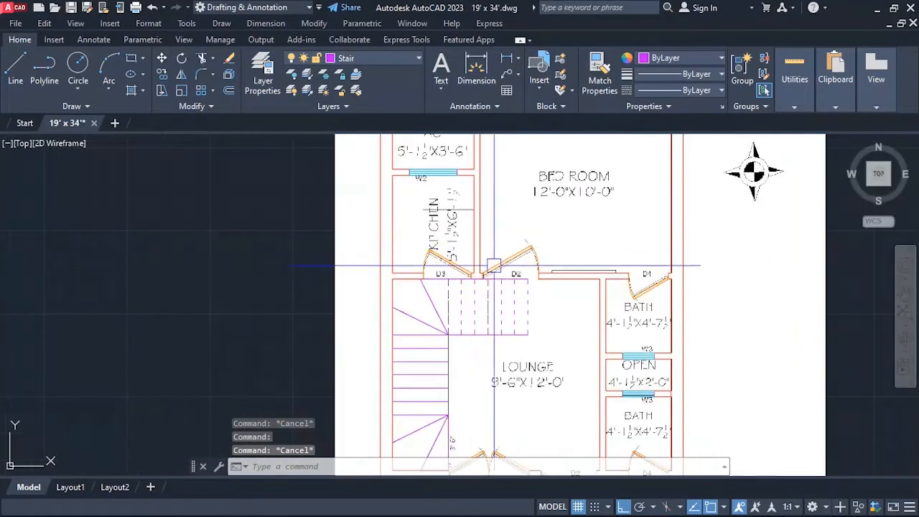
Match the upper winder's two diagonal lines to the properties of the dashed westernmost tread line.
scroll(460, 349, up, 5)
scroll(417, 223, up, 4)
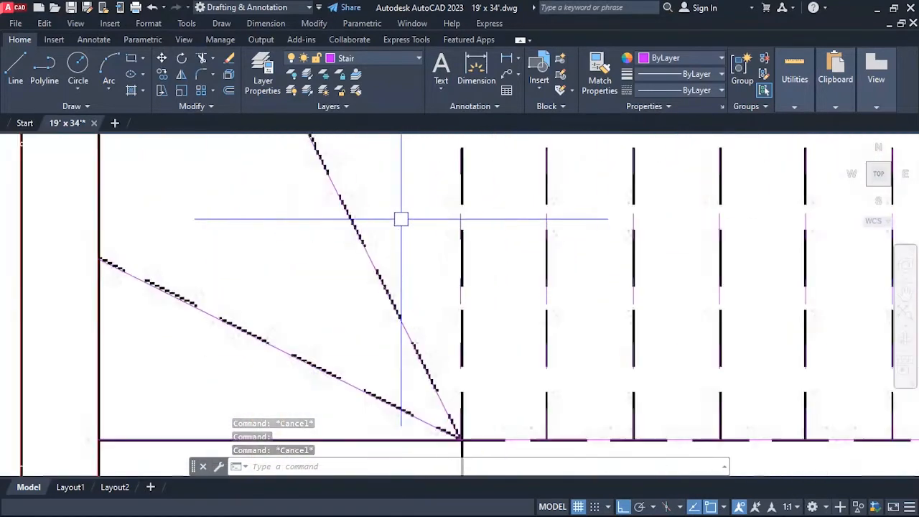
key(Escape)
scroll(400, 266, down, 4)
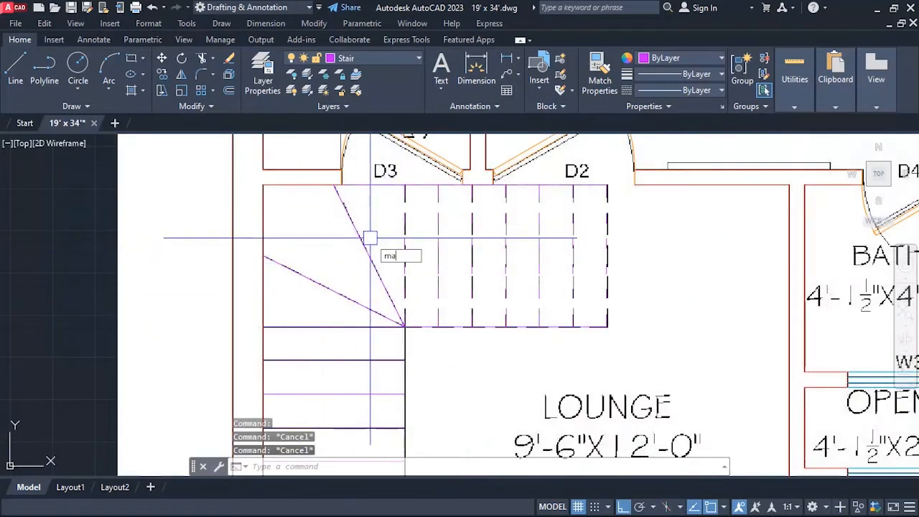
text(ma)
key(Return)
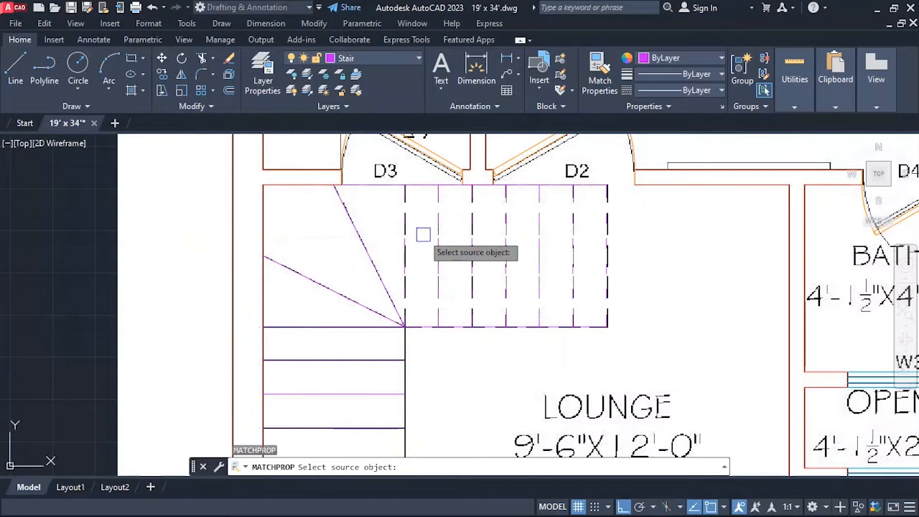
click(407, 235)
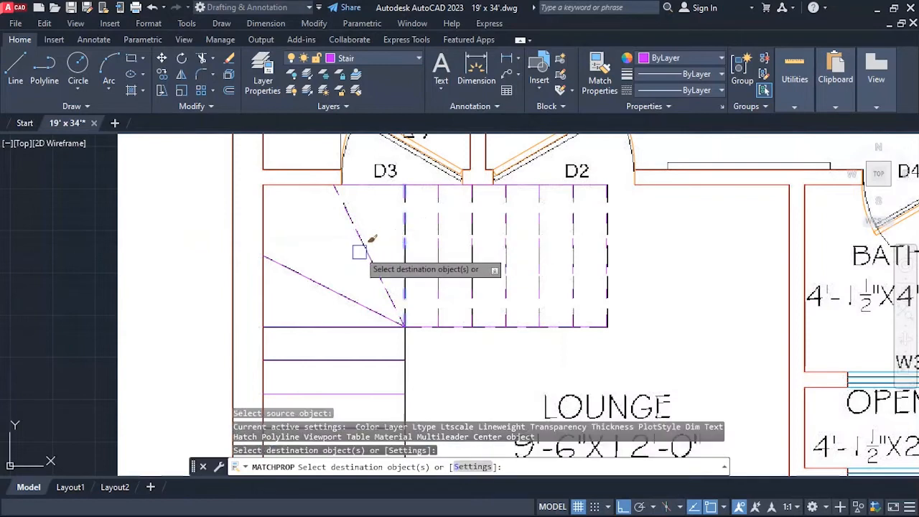
click(326, 282)
key(Escape)
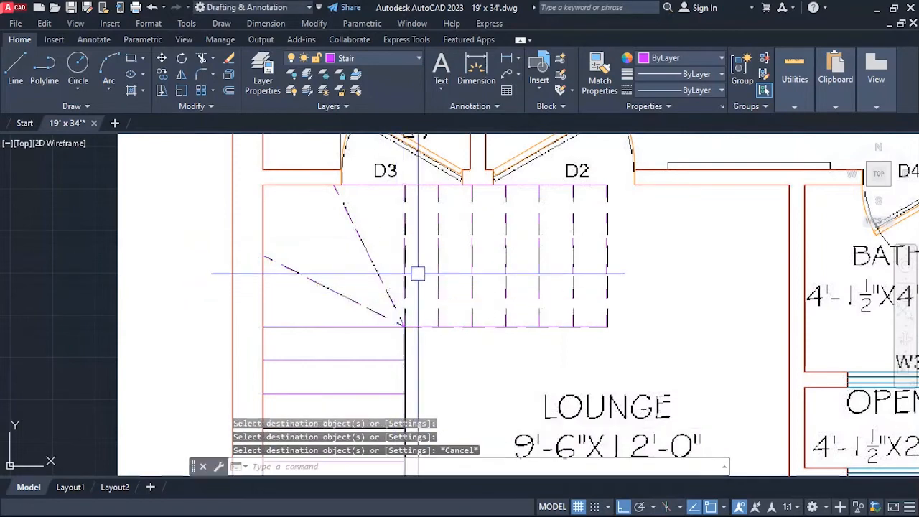
Match the upper flight's two long edge lines to the properties of the dashed westernmost tread line.
scroll(496, 168, up, 2)
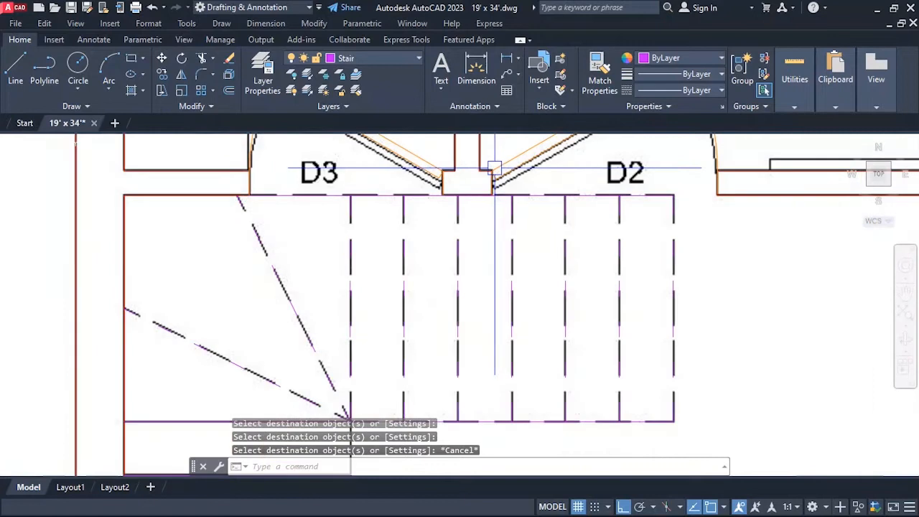
key(Return)
click(352, 210)
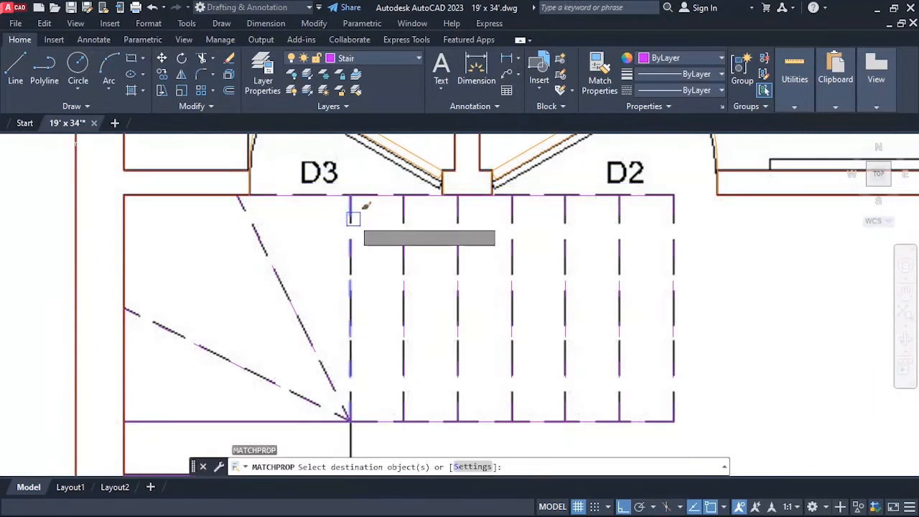
scroll(407, 187, down, 1)
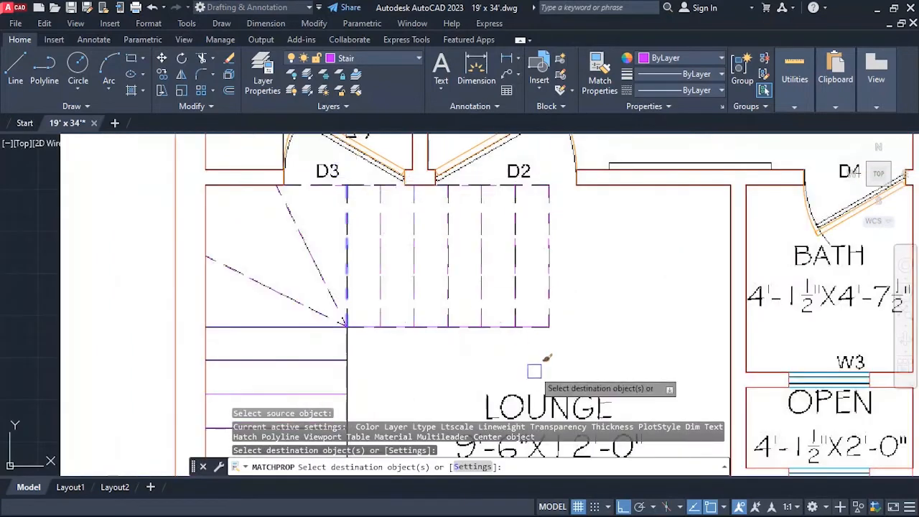
scroll(470, 334, up, 3)
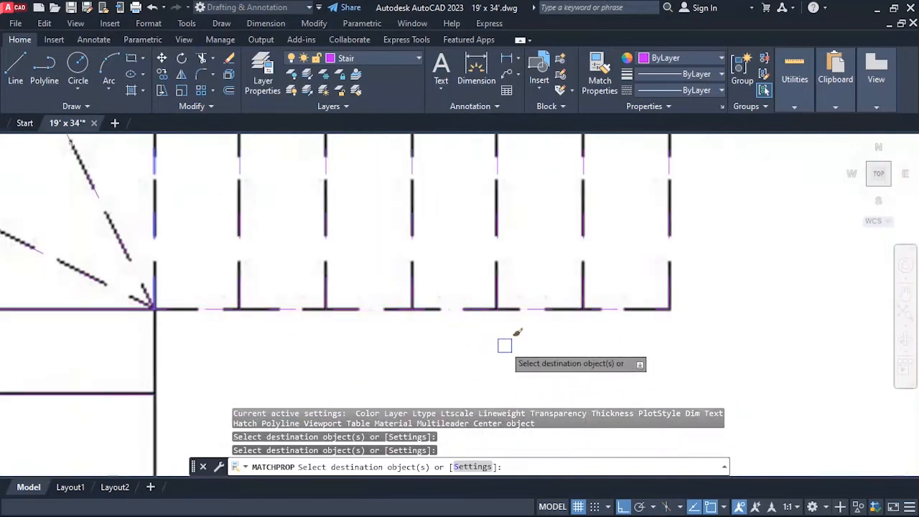
scroll(517, 330, down, 8)
key(Escape)
Draw a vertical line along the lower flight's lounge side, from the upper winder's corner to the lower winder's corner.
scroll(448, 226, down, 2)
scroll(448, 227, down, 2)
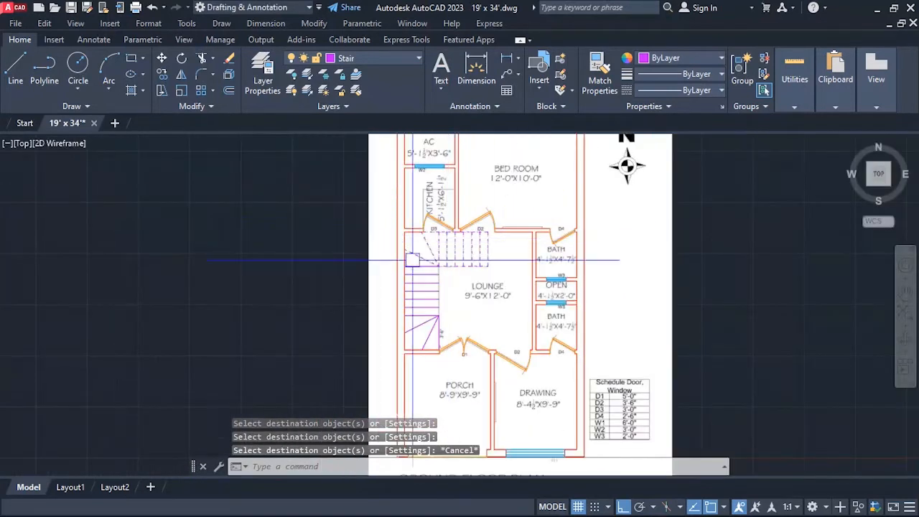
scroll(445, 310, up, 2)
scroll(448, 306, up, 3)
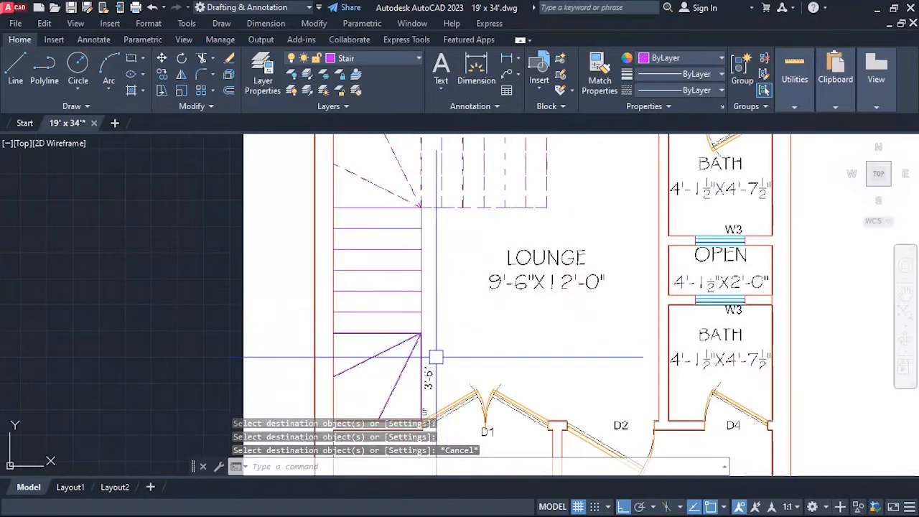
scroll(435, 359, down, 2)
scroll(435, 287, up, 4)
scroll(437, 273, down, 2)
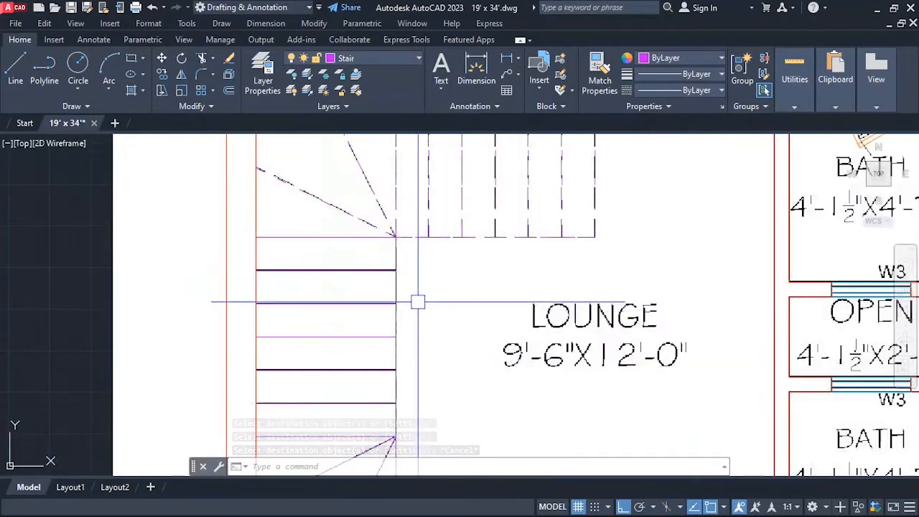
scroll(414, 299, up, 4)
scroll(366, 222, down, 4)
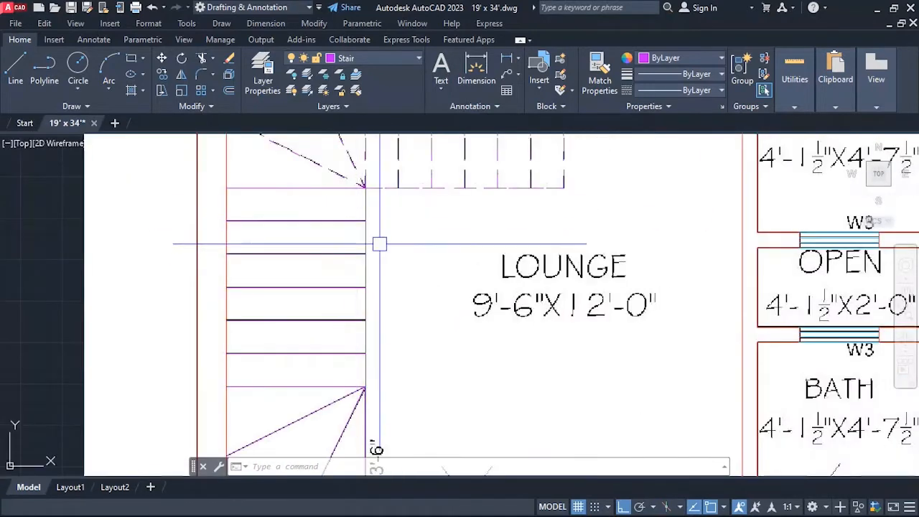
text(l)
key(Return)
click(365, 188)
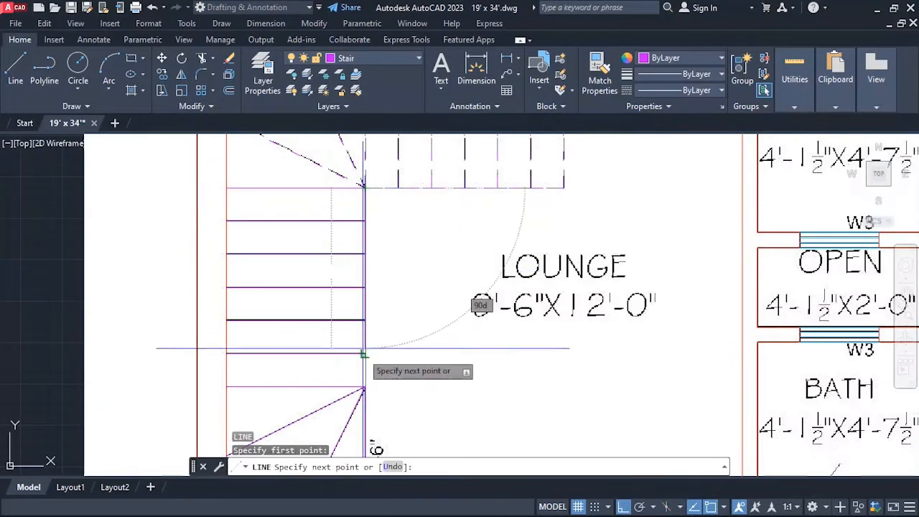
click(365, 387)
key(Escape)
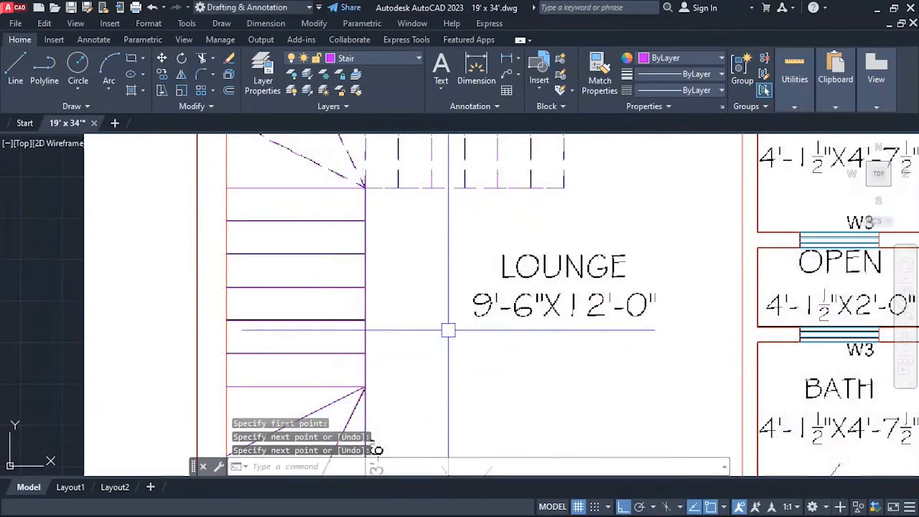
scroll(361, 257, up, 5)
scroll(363, 312, down, 5)
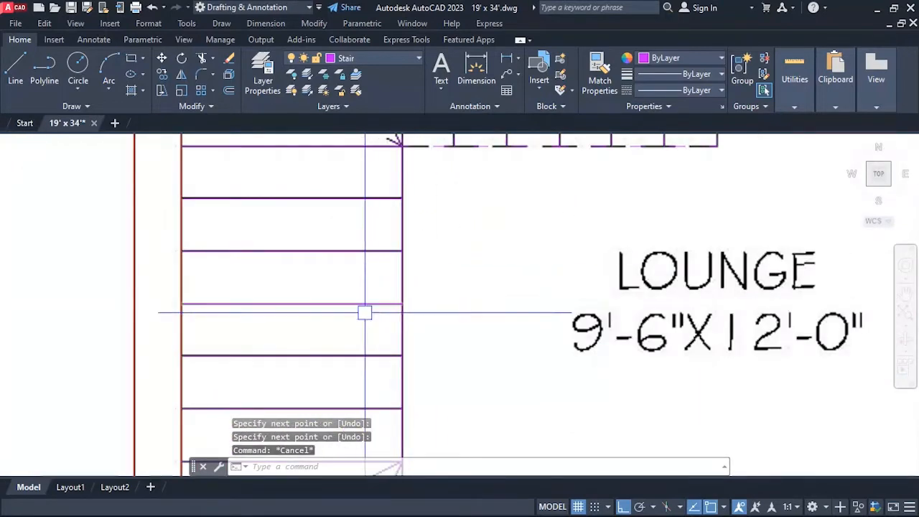
key(Escape)
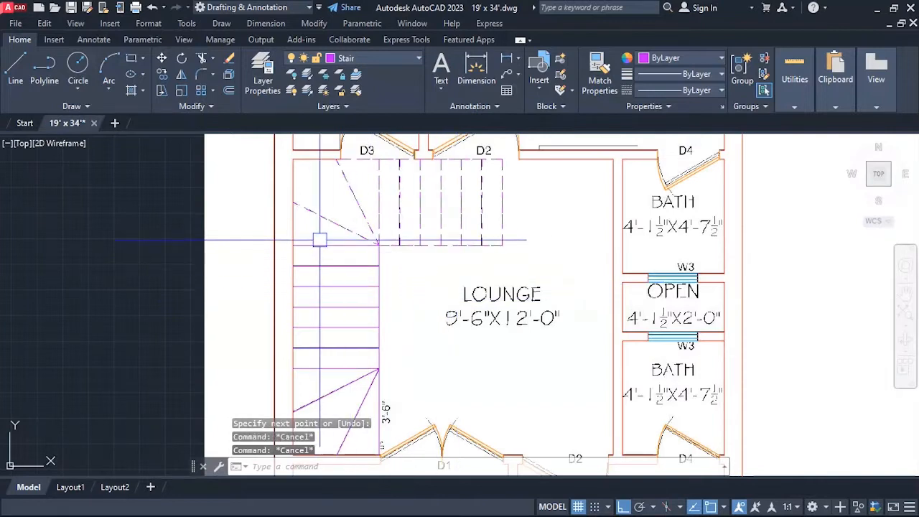
Place single-line text above the AC room's printed label, keeping the default 0'-0 1/4" height, and enter AC as its first line.
scroll(337, 237, down, 4)
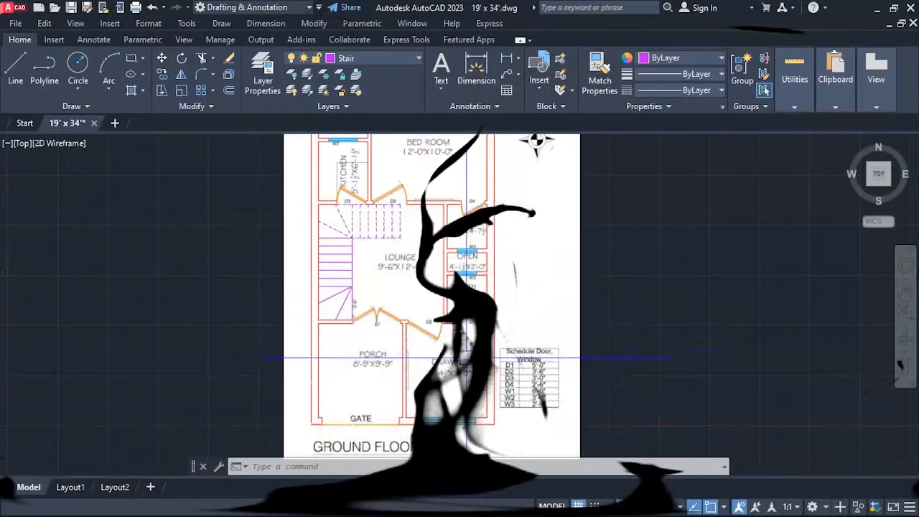
scroll(429, 231, down, 3)
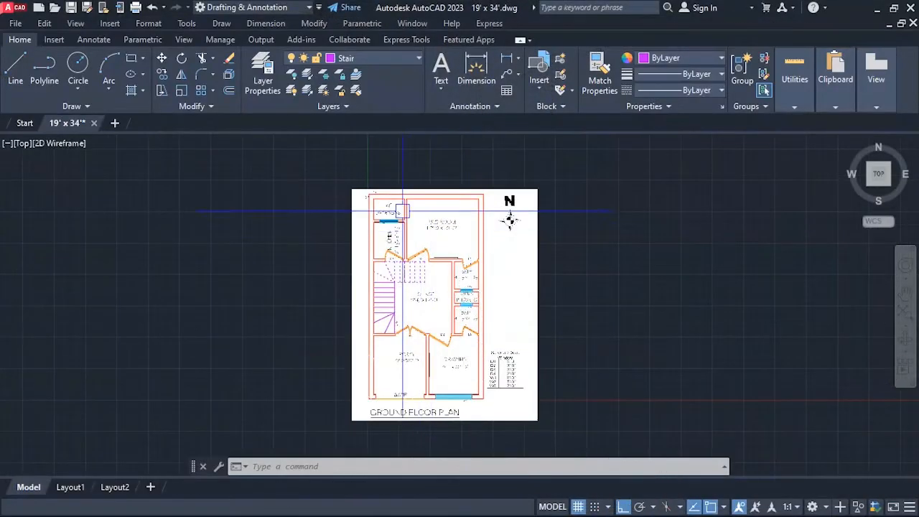
scroll(403, 211, up, 4)
scroll(352, 212, up, 2)
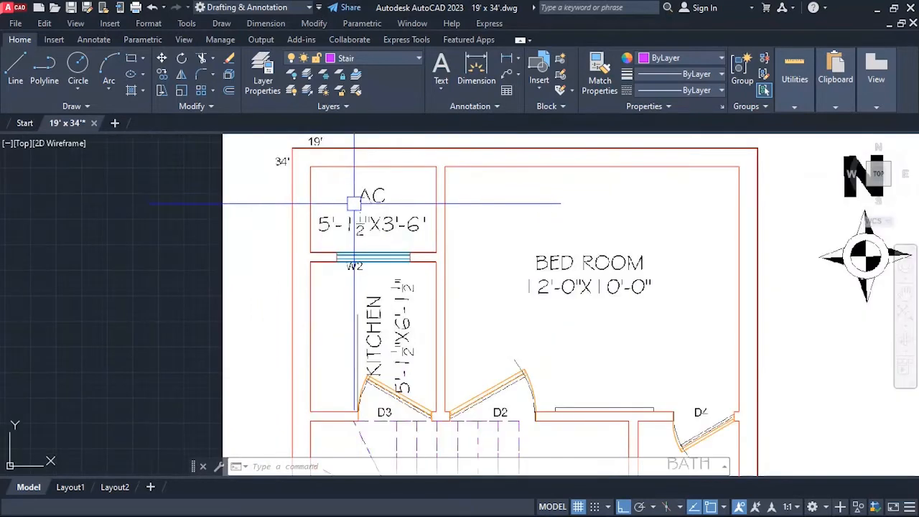
scroll(330, 211, up, 5)
scroll(323, 223, down, 3)
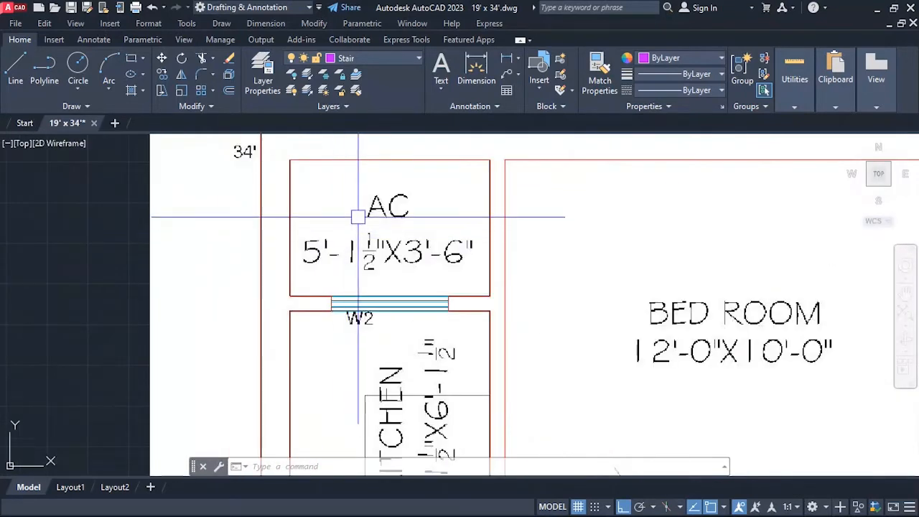
scroll(358, 217, down, 4)
scroll(328, 207, up, 2)
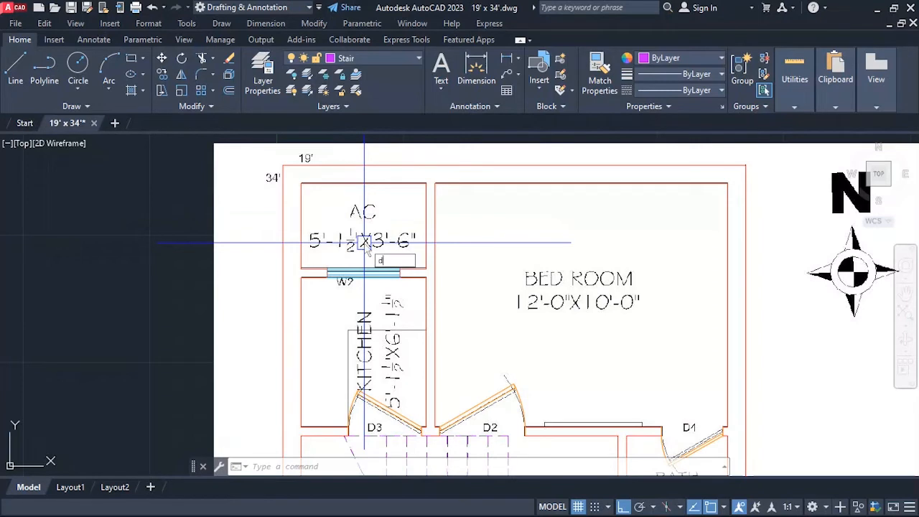
text(dt)
key(Return)
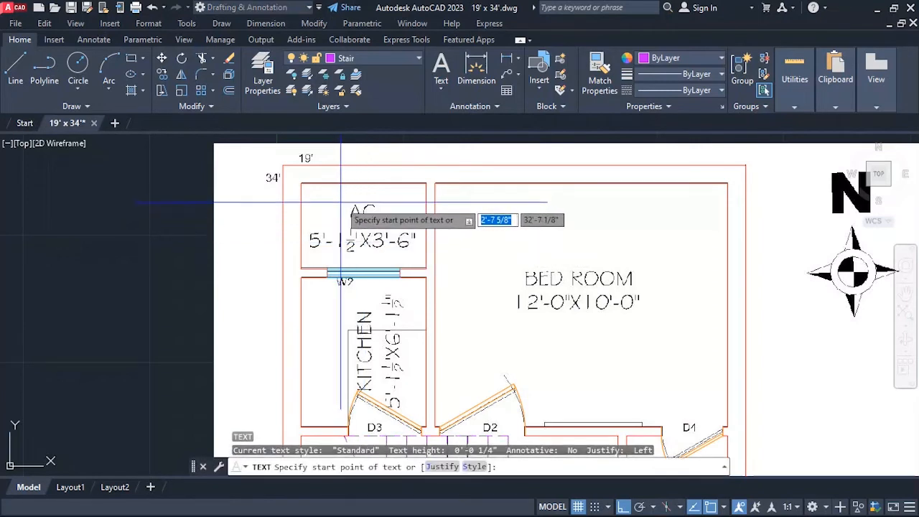
click(342, 203)
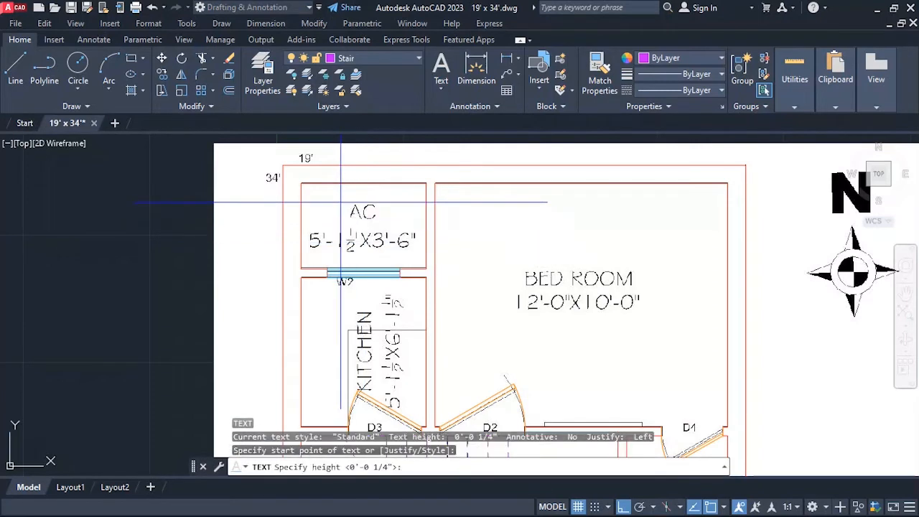
scroll(356, 208, up, 5)
key(Return)
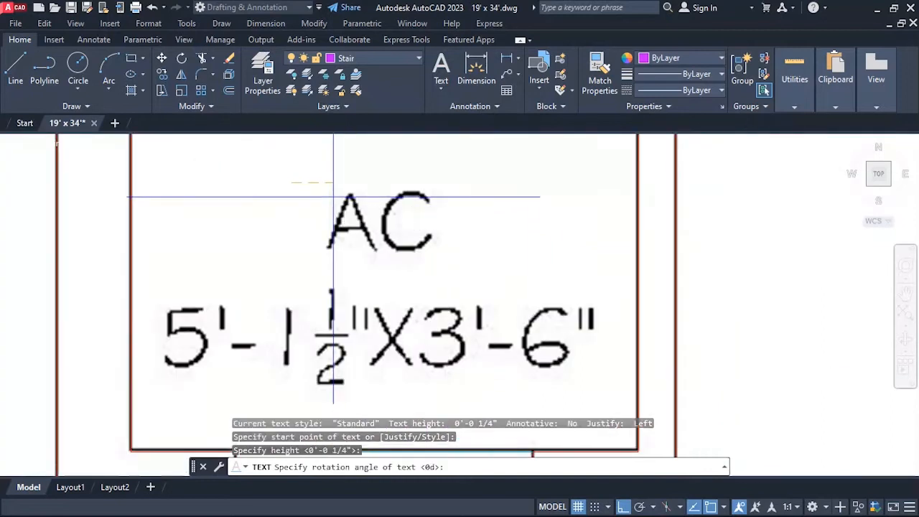
key(Return)
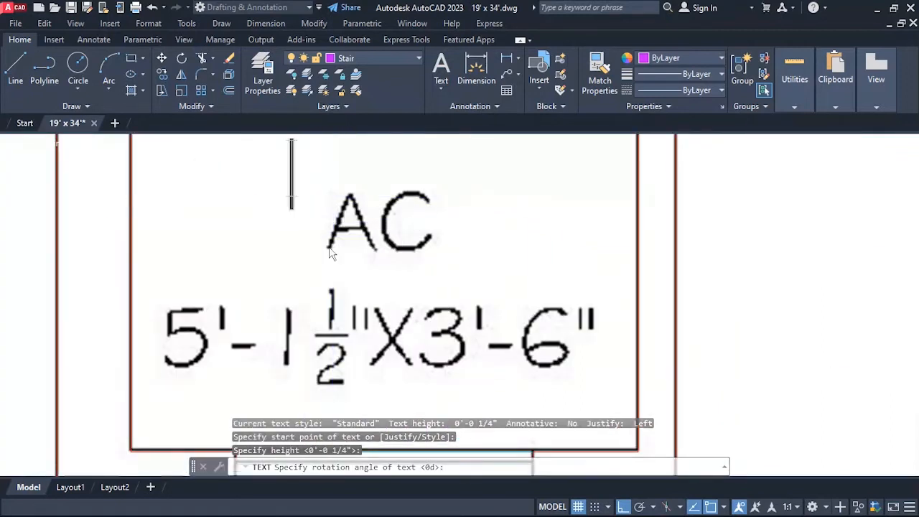
scroll(333, 252, down, 2)
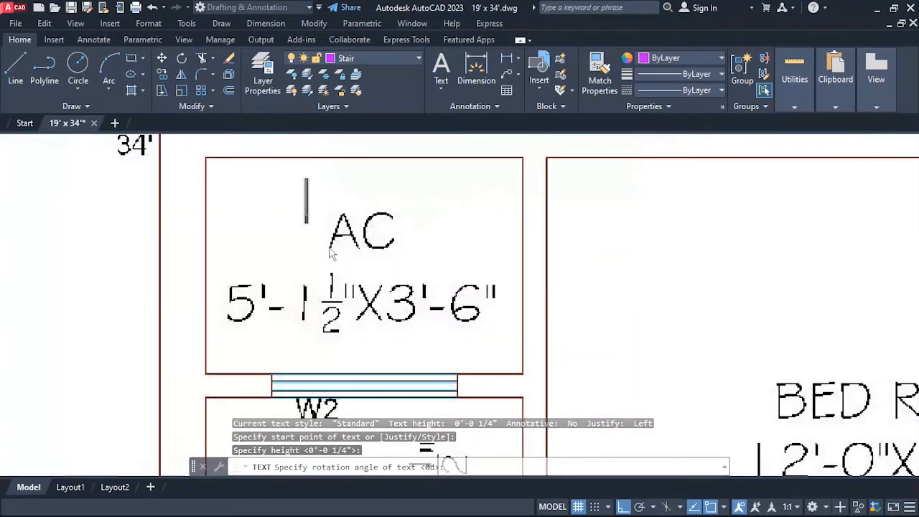
text(AC)
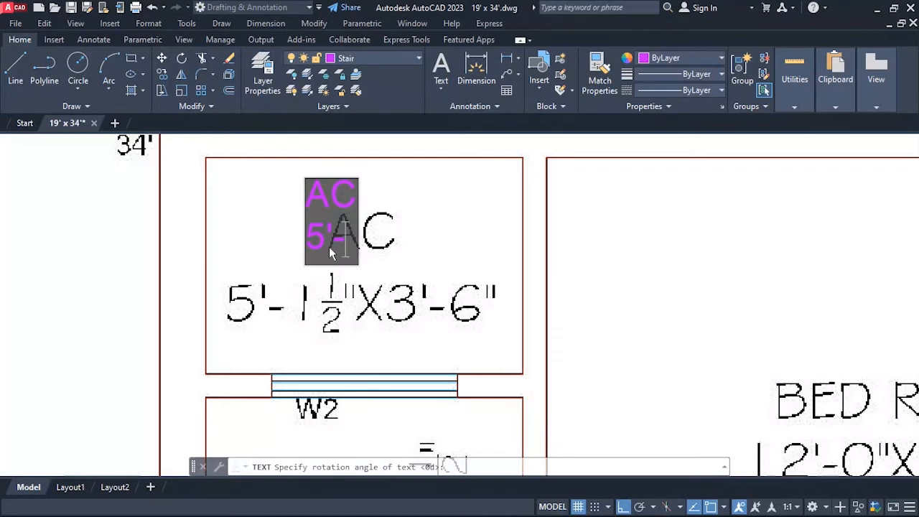
Try writing 5'-1 1/2" as the text's second line, cut it back to 5'-1 and finish the text.
text(1)
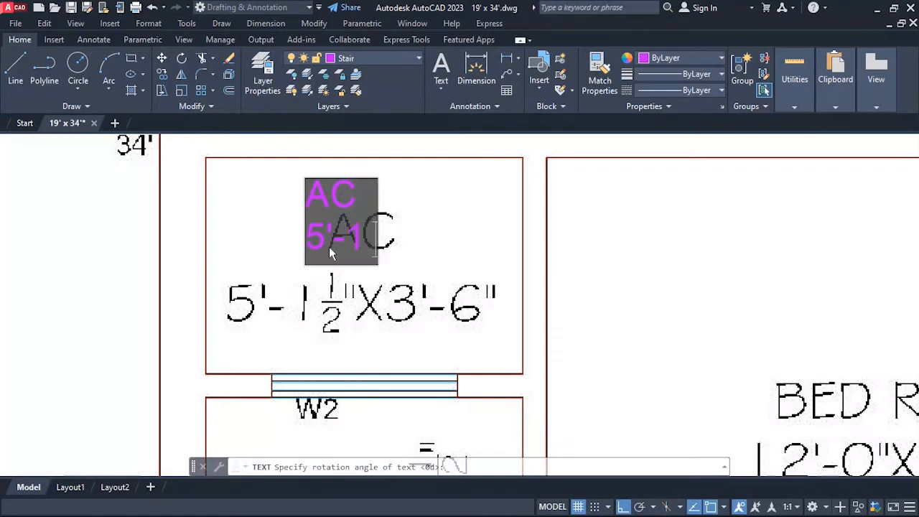
text( 1/2)
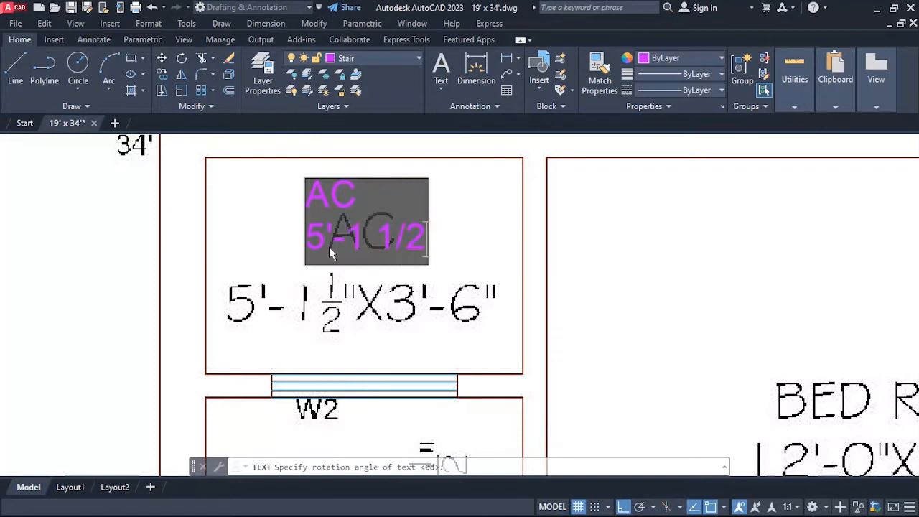
text(")
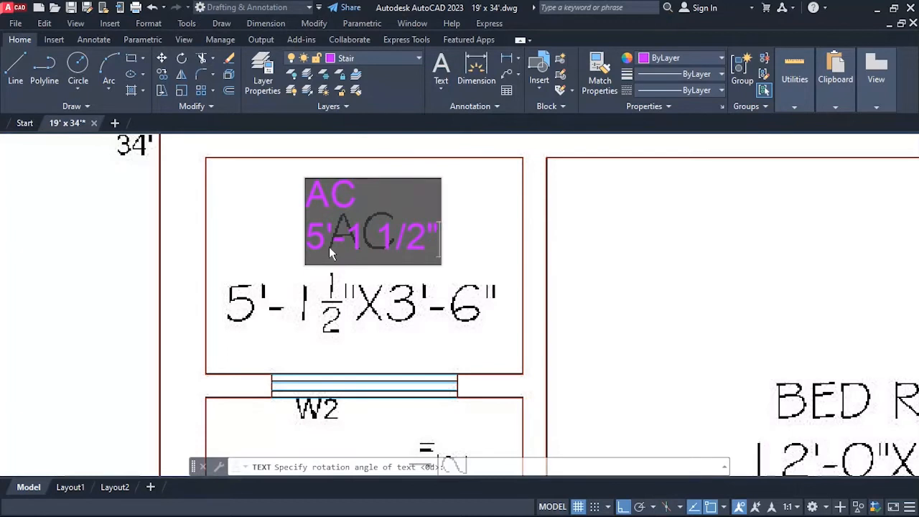
key(BackSpace)
key(BackSpace)
key(BackSpace)
key(BackSpace)
key(BackSpace)
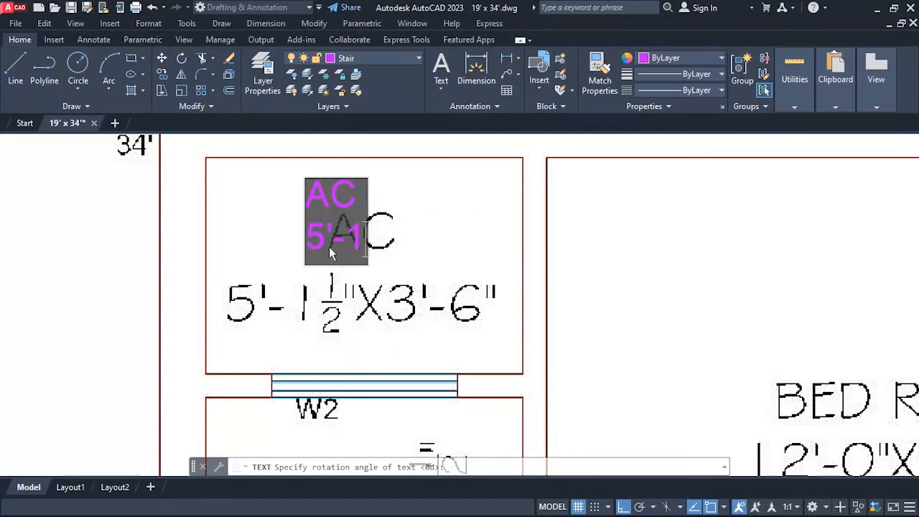
text(1/2)
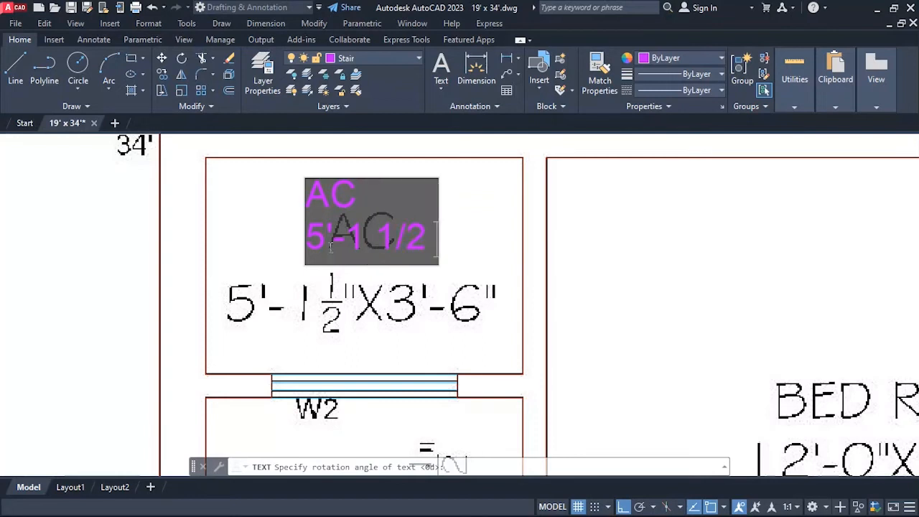
key(BackSpace)
key(BackSpace)
key(BackSpace)
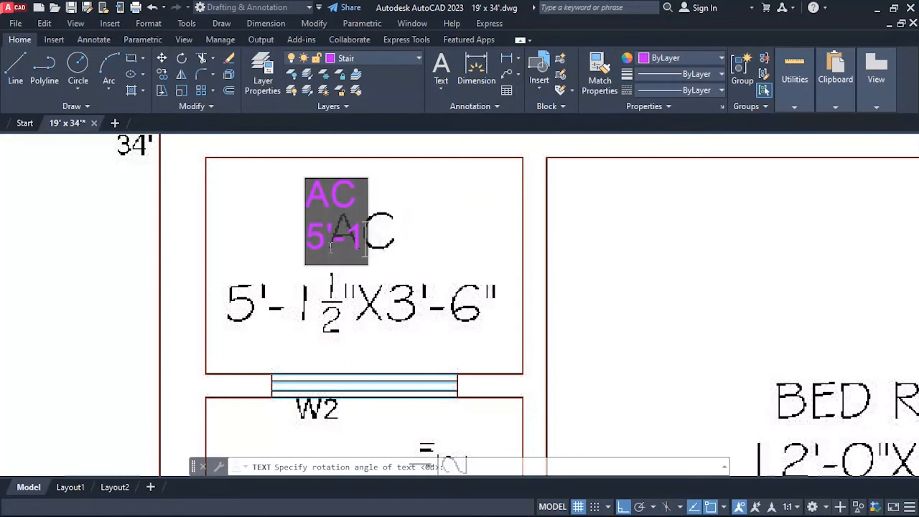
click(438, 224)
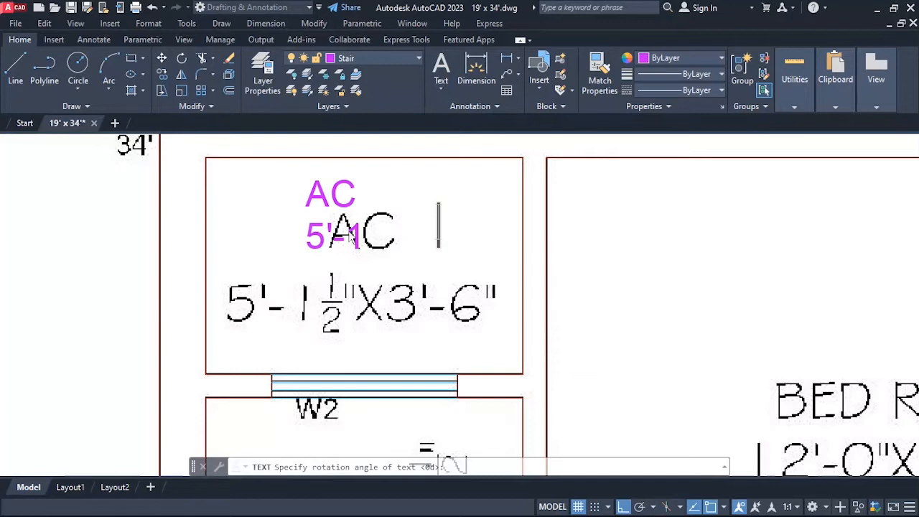
key(Return)
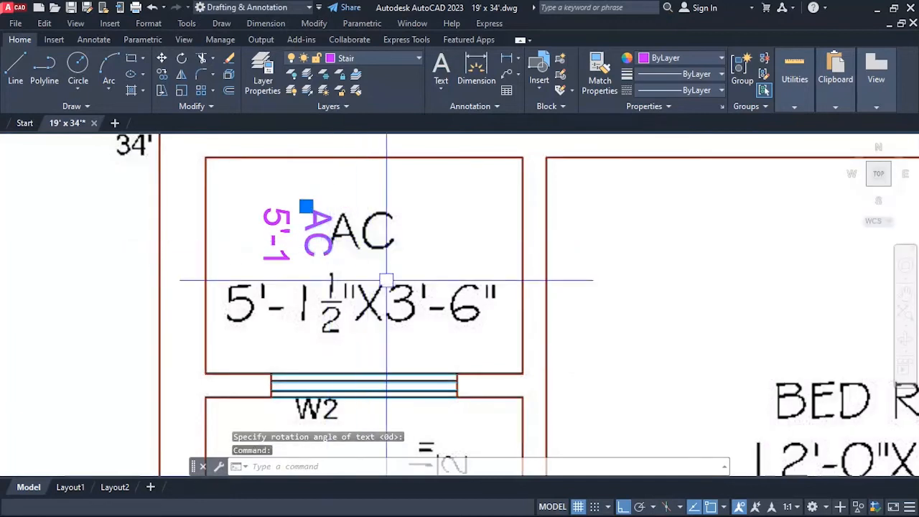
scroll(320, 331, down, 4)
scroll(320, 331, up, 4)
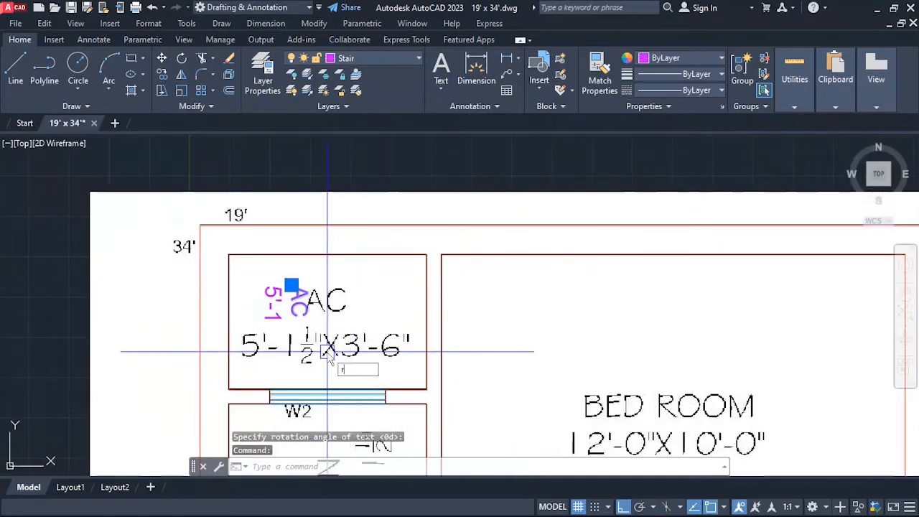
key(Escape)
key(Escape)
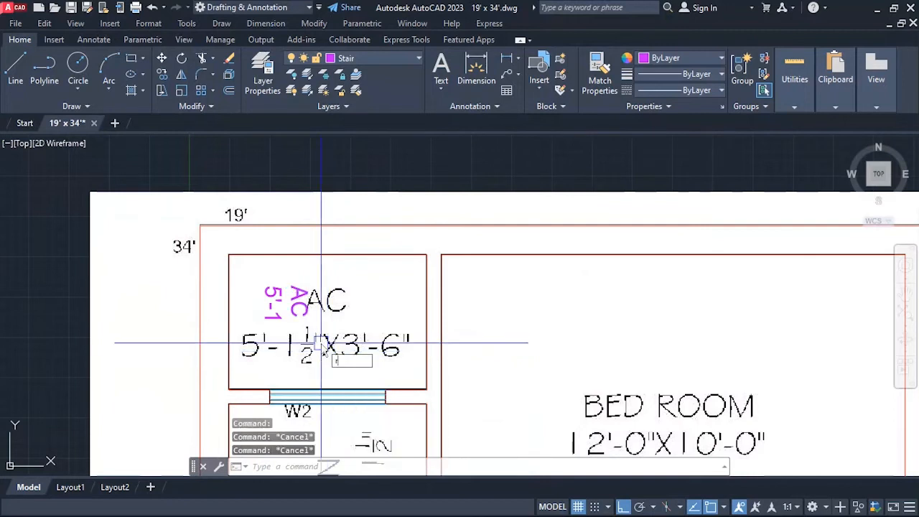
text(ro)
key(Return)
click(309, 296)
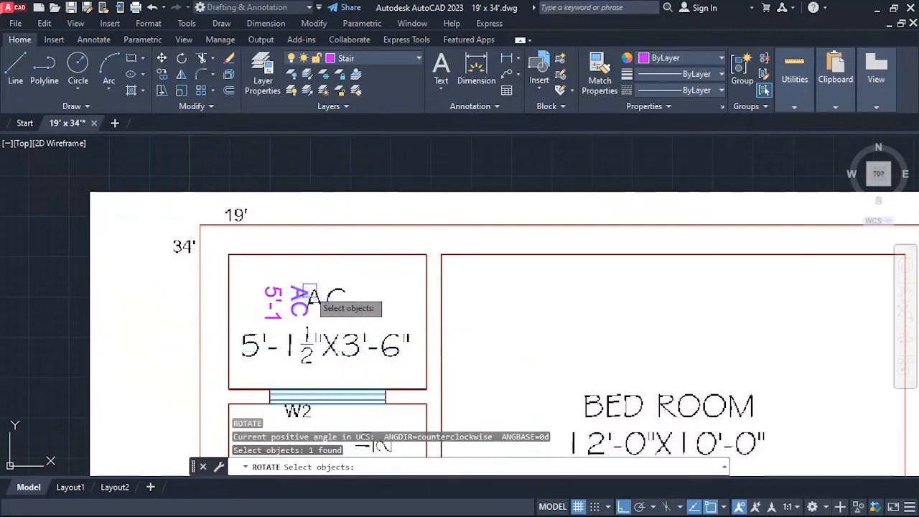
key(Escape)
key(Escape)
Erase the two rotated single-line texts, AC and 5'-1, from the AC room.
text(e)
key(Return)
click(296, 299)
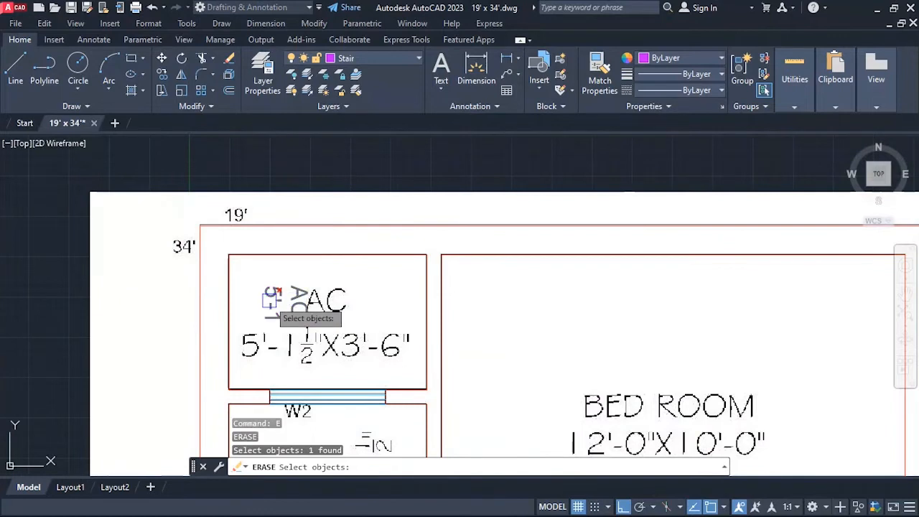
key(Return)
Create a multiline text over the AC room's printed label, reading AC with 5'-1 1/2" x 3'-6" on the second line.
scroll(311, 256, down, 2)
scroll(304, 312, up, 4)
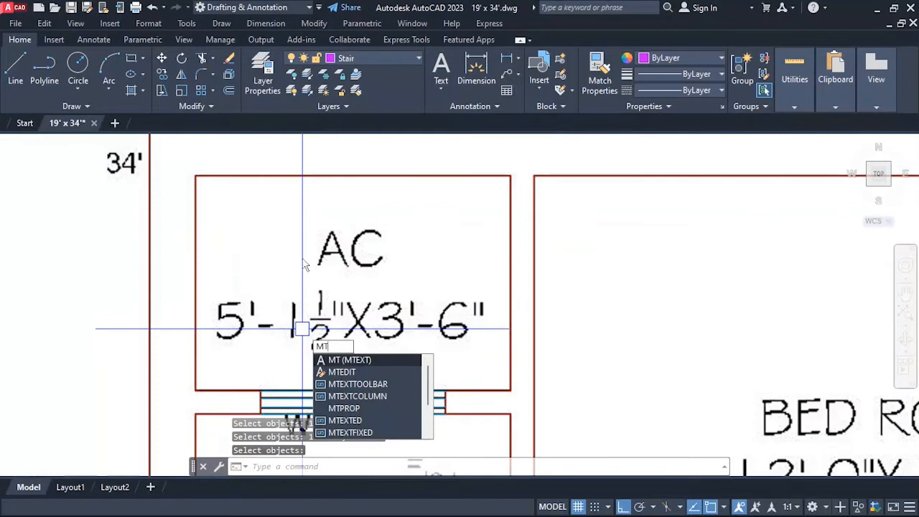
key(Escape)
click(251, 210)
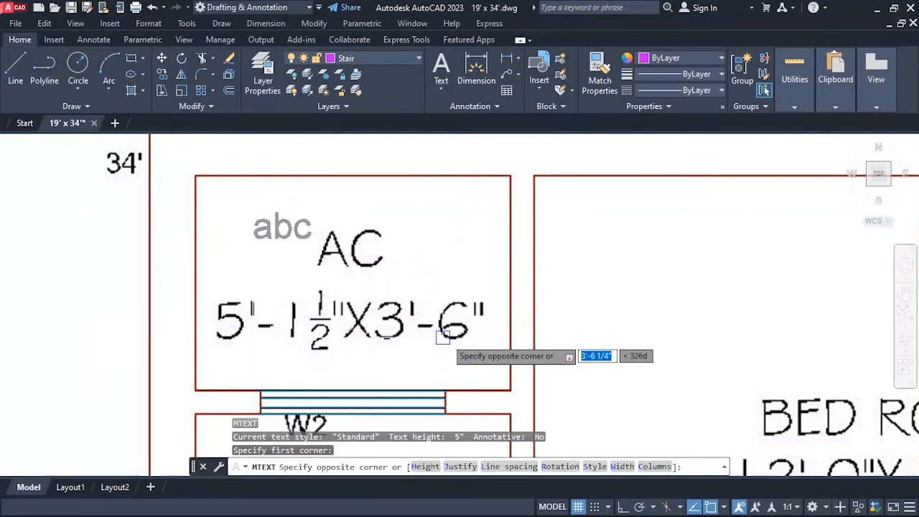
click(465, 351)
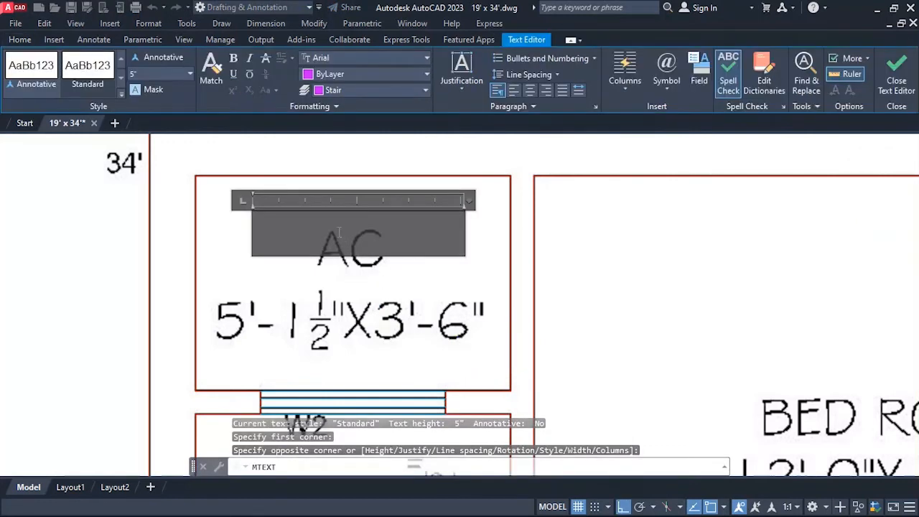
text(AC)
key(Return)
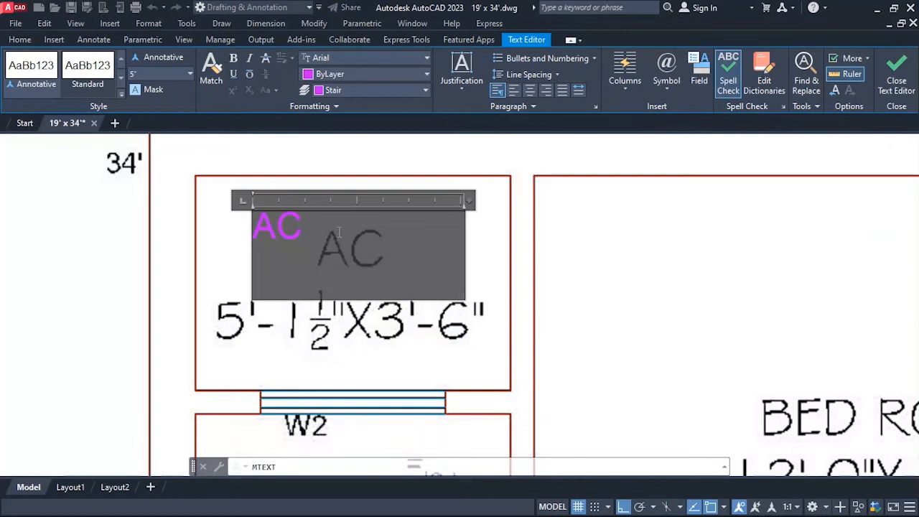
text(5'-1)
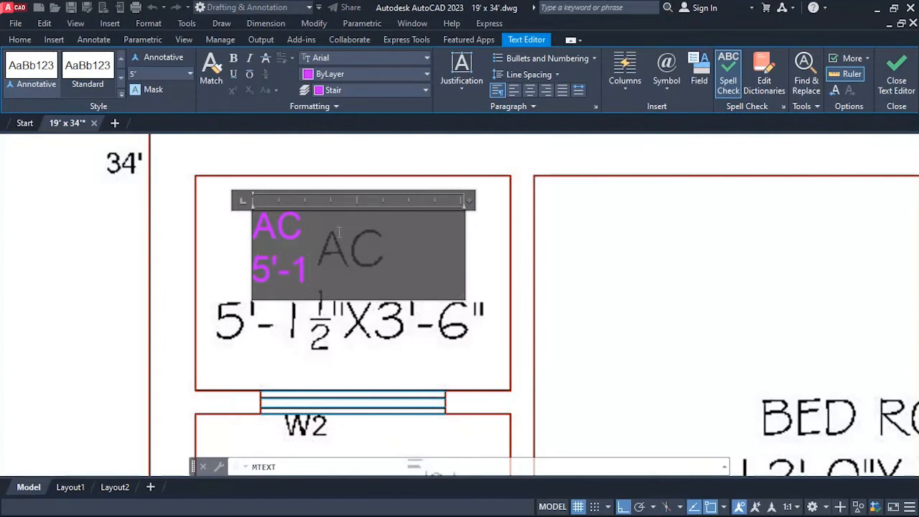
text( 1/2" x 3'-6)
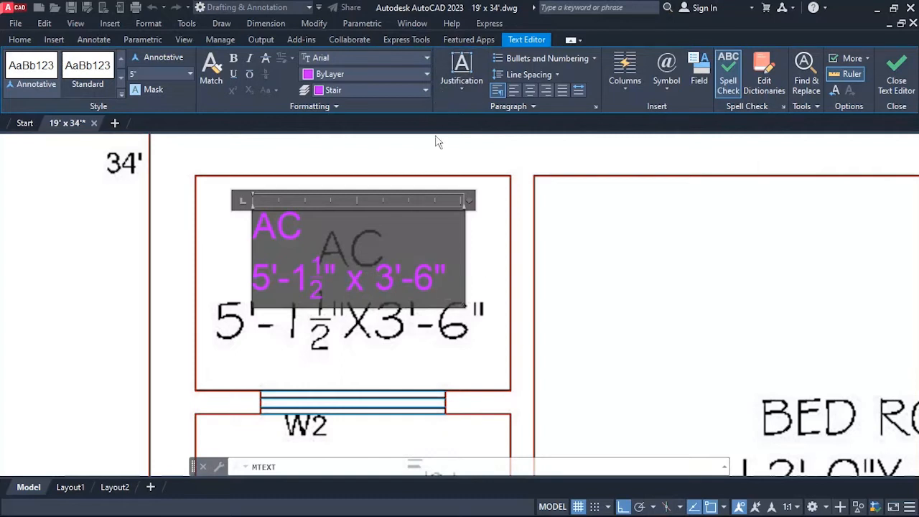
Center both lines of the AC room's multiline text and finish the text.
key(ctrl+a)
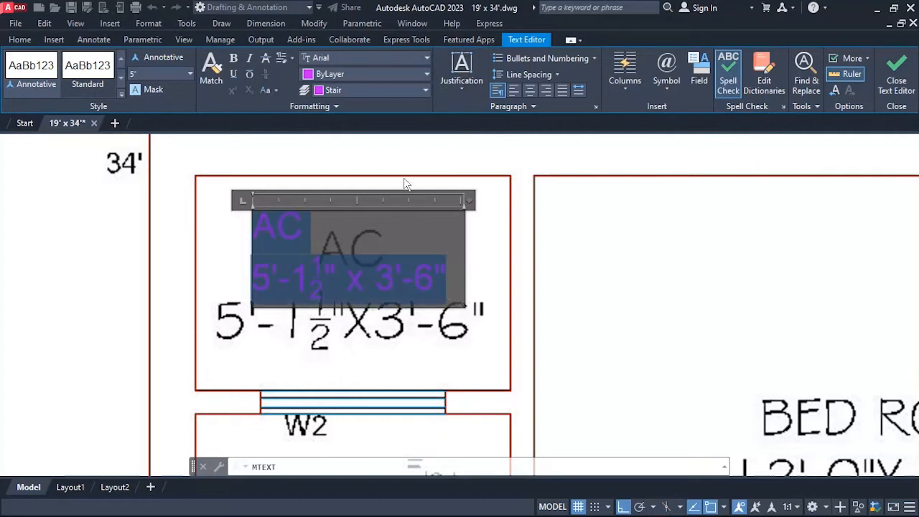
click(529, 91)
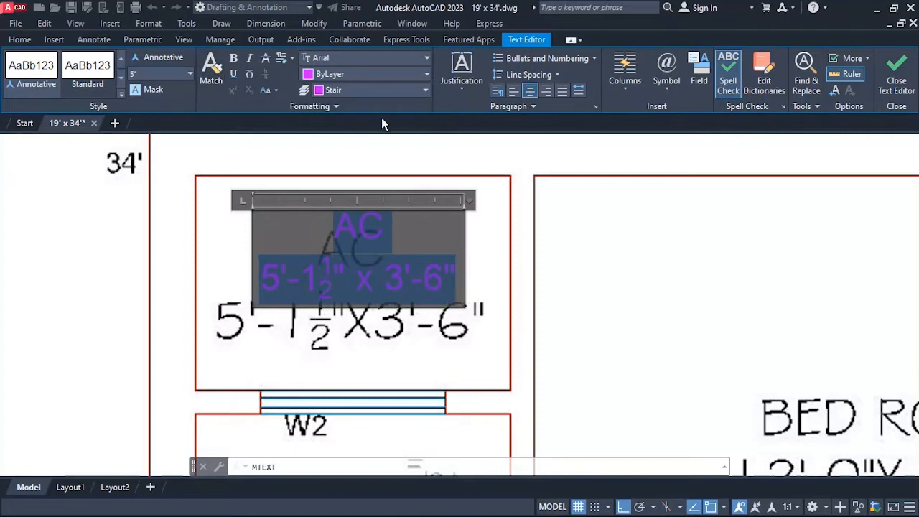
click(505, 259)
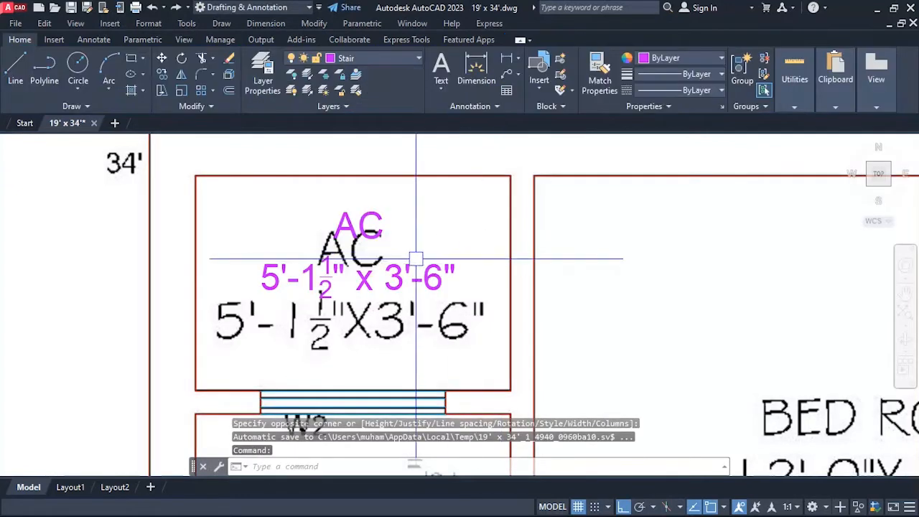
Create a new layer named Text and give it the green index color 90.
scroll(381, 215, down, 2)
scroll(366, 257, up, 2)
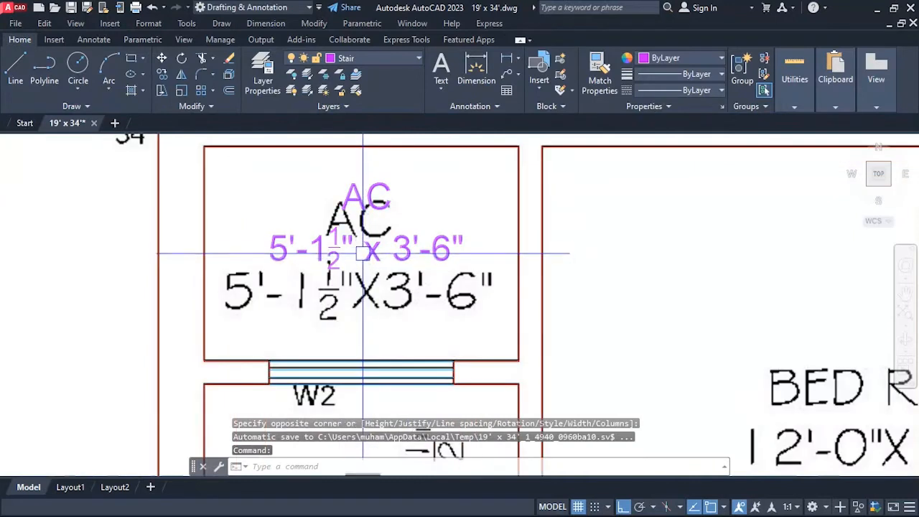
text(la)
key(Return)
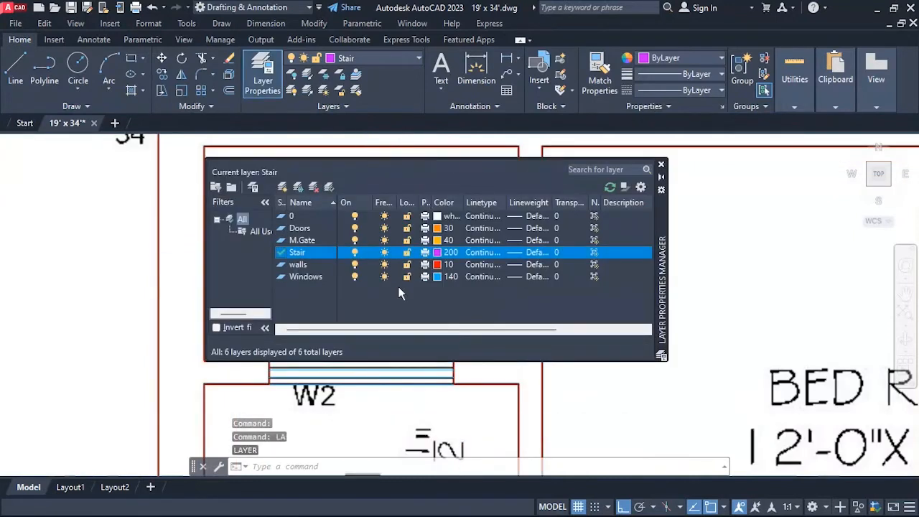
key(alt+n)
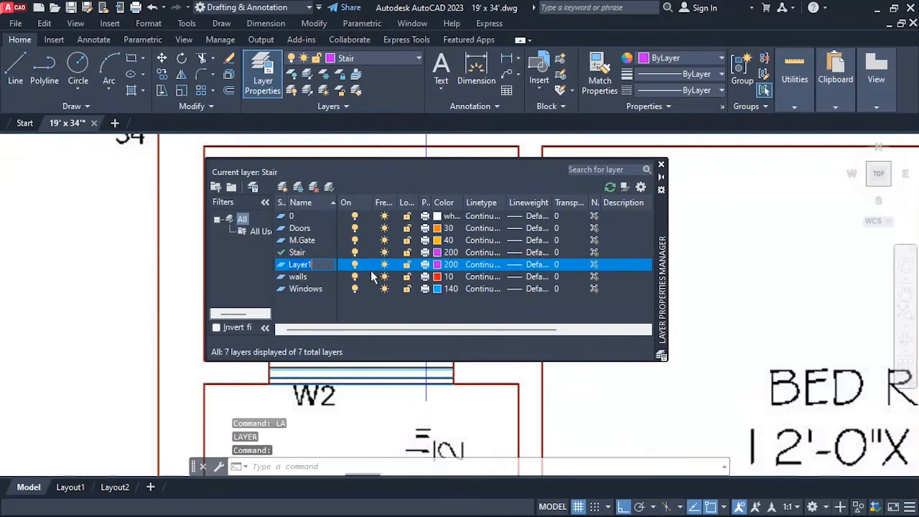
key(Return)
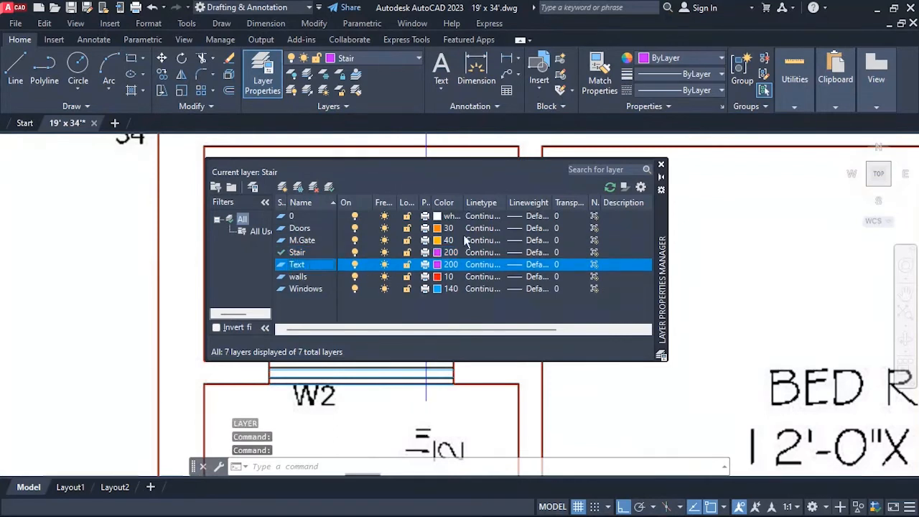
click(438, 265)
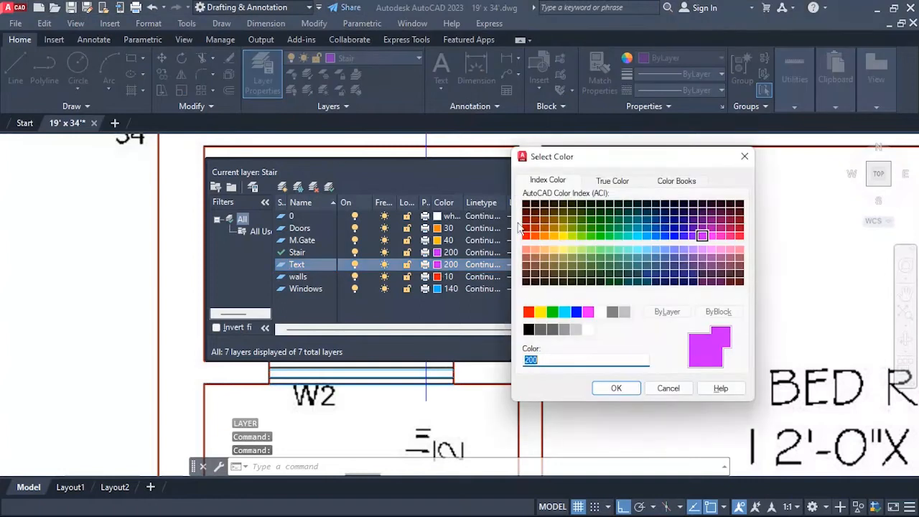
click(590, 236)
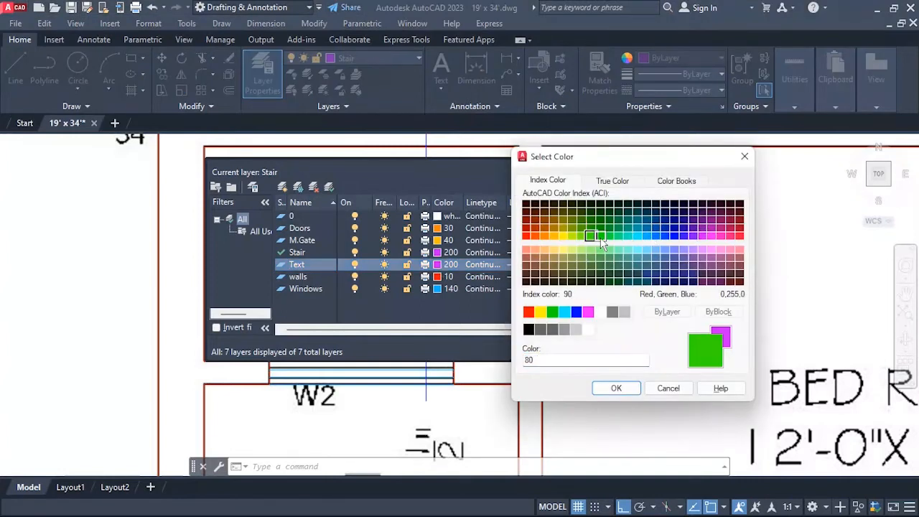
click(601, 237)
click(612, 387)
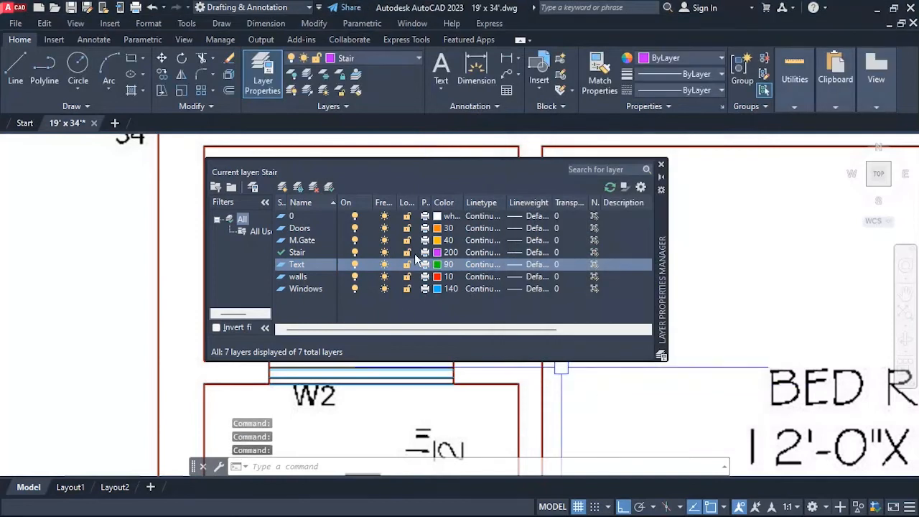
click(659, 170)
Move the AC room's name and size text to the Text layer and clear the selection.
click(377, 262)
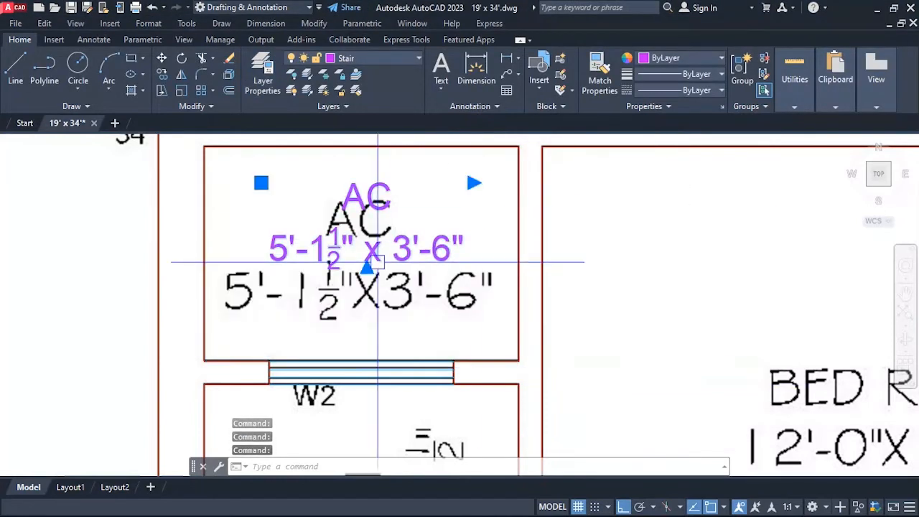
click(396, 58)
click(338, 147)
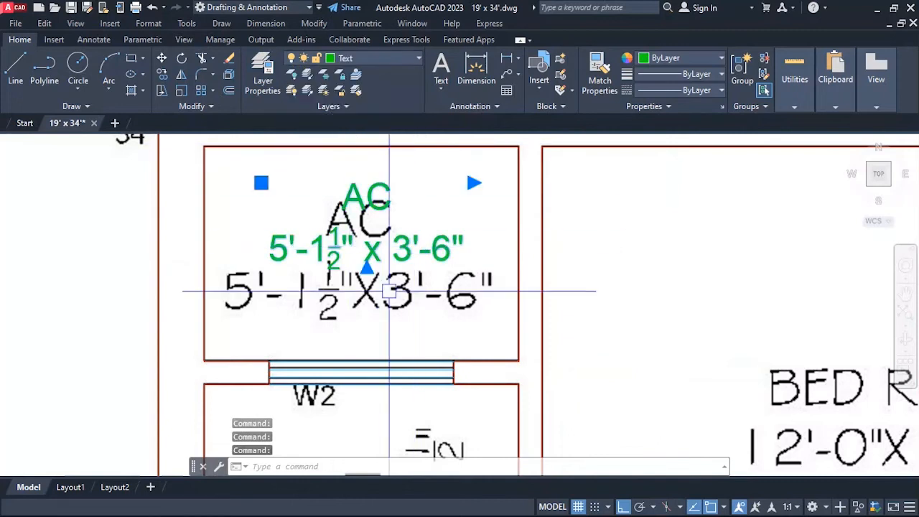
scroll(328, 232, down, 2)
scroll(328, 254, up, 2)
key(Escape)
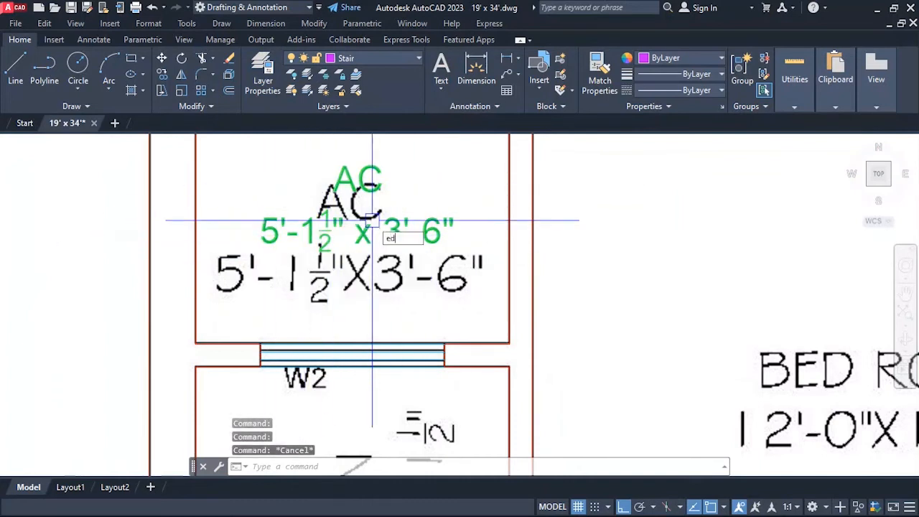
Set the AC room text's height to 6" and widen its frame so the room size fits on one line.
text(ED)
key(Return)
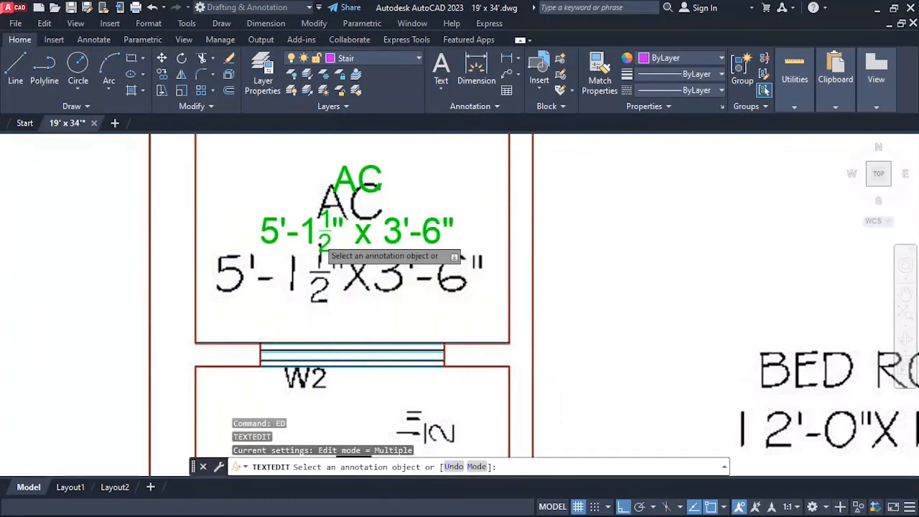
click(354, 219)
key(ctrl+a)
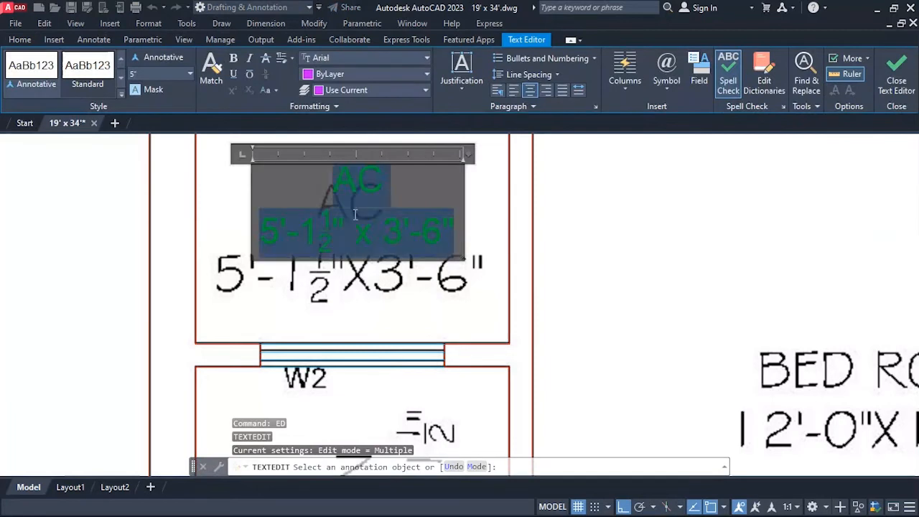
click(135, 76)
text(6)
key(Return)
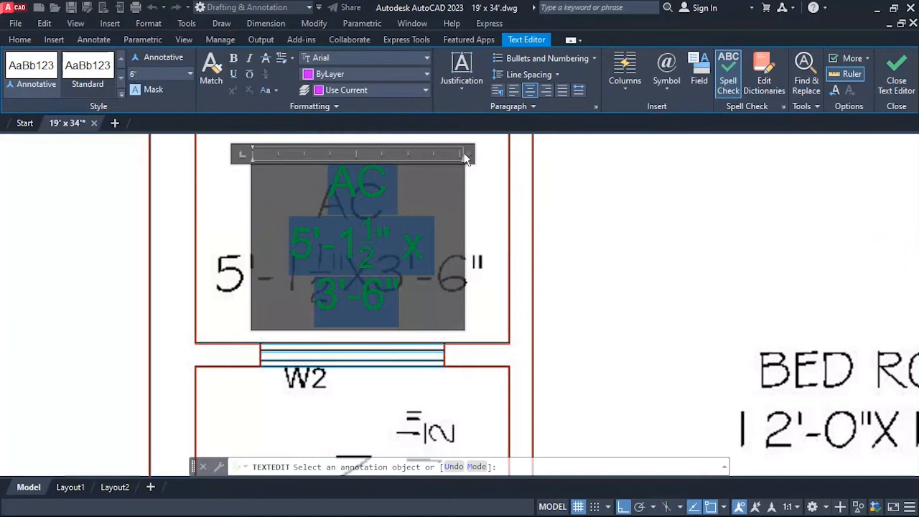
drag(465, 157, 493, 161)
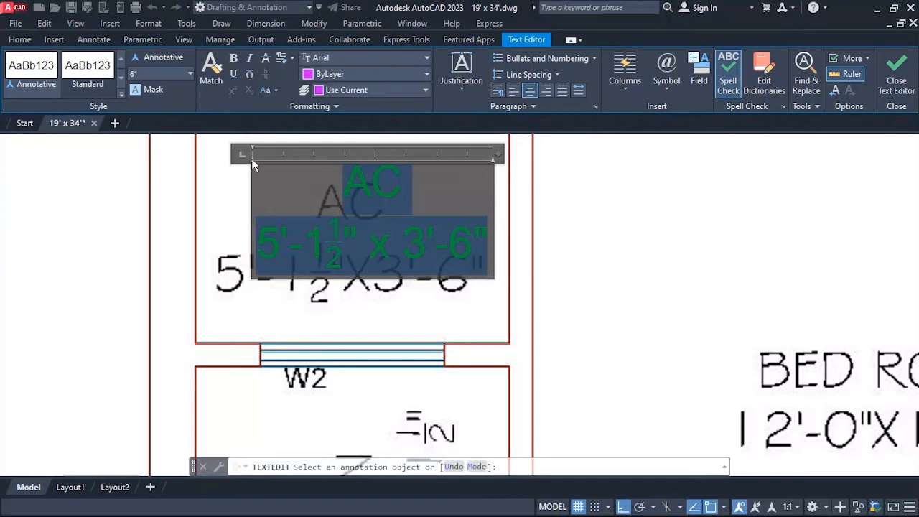
click(603, 242)
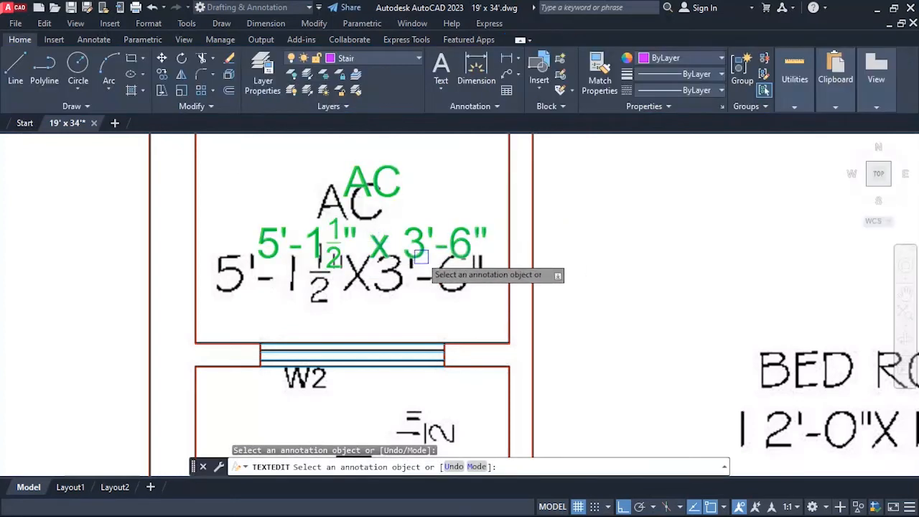
key(Escape)
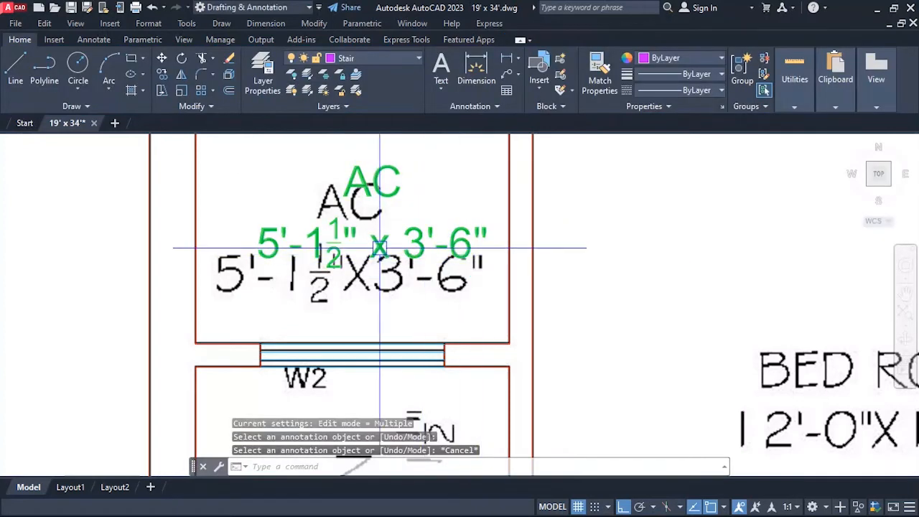
Change the font of the whole AC room text to Times New Roman.
text(ed)
key(Return)
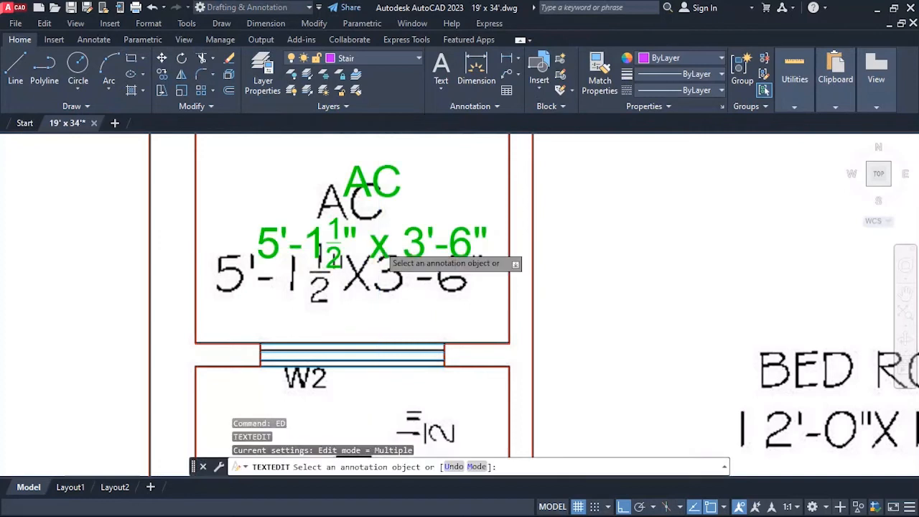
click(379, 248)
key(ctrl+a)
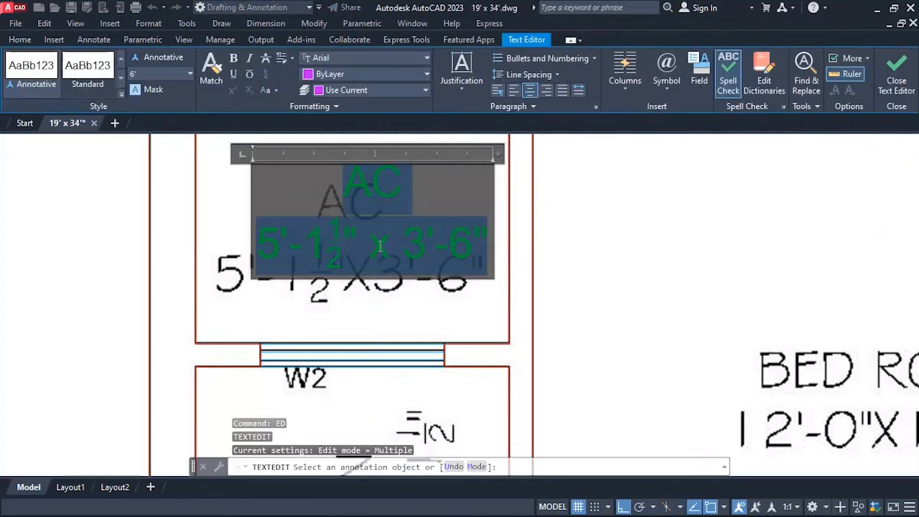
click(411, 57)
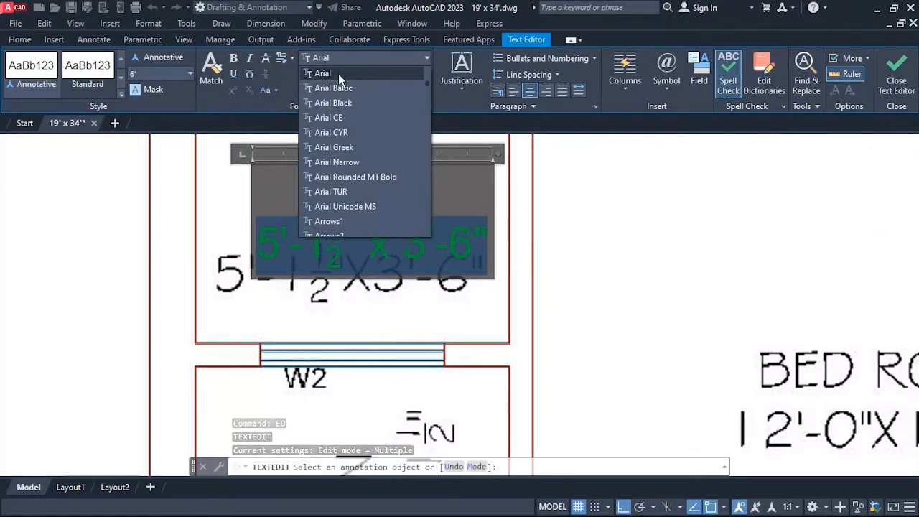
key(t)
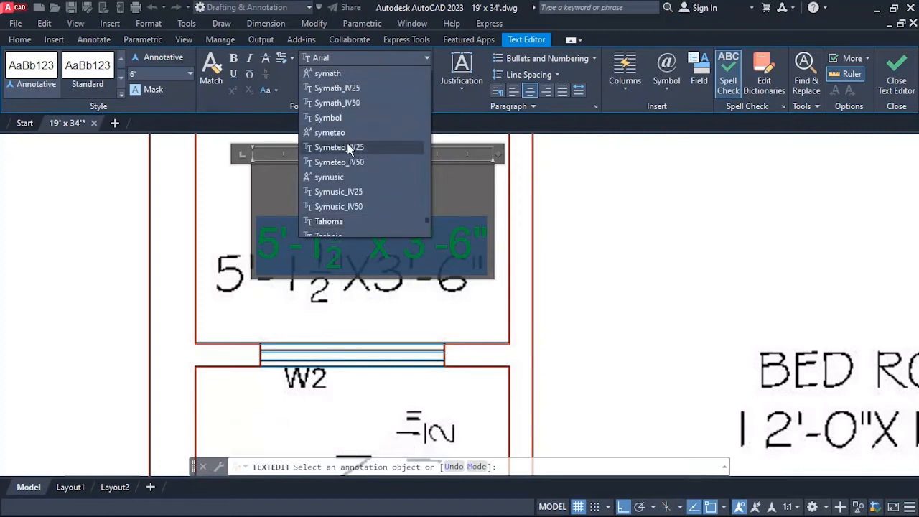
scroll(348, 213, down, 2)
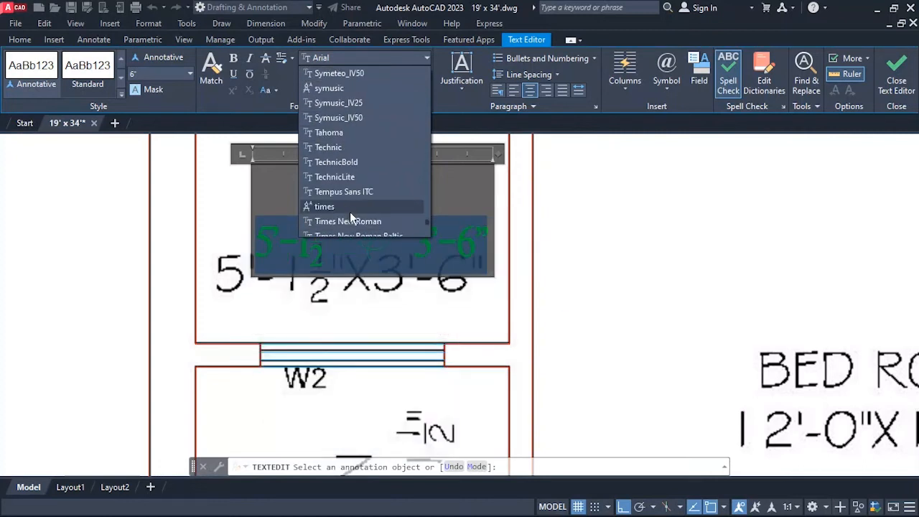
click(354, 221)
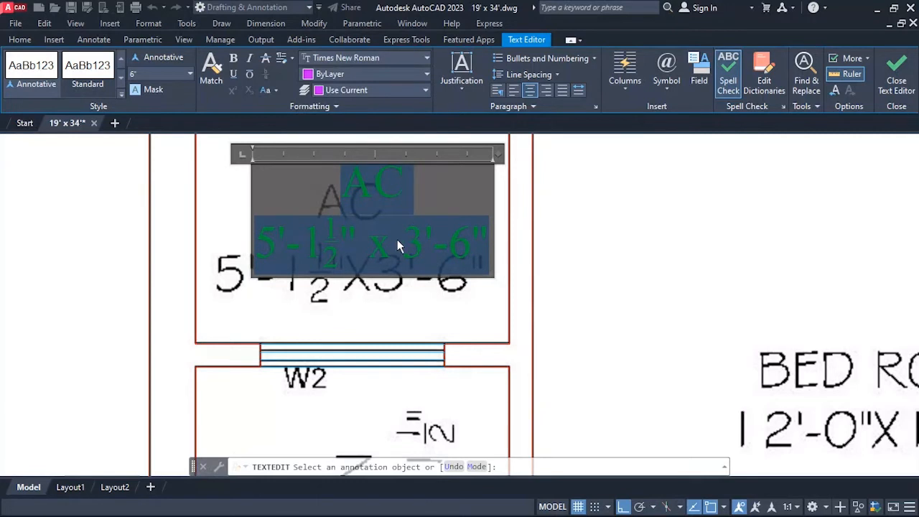
click(433, 240)
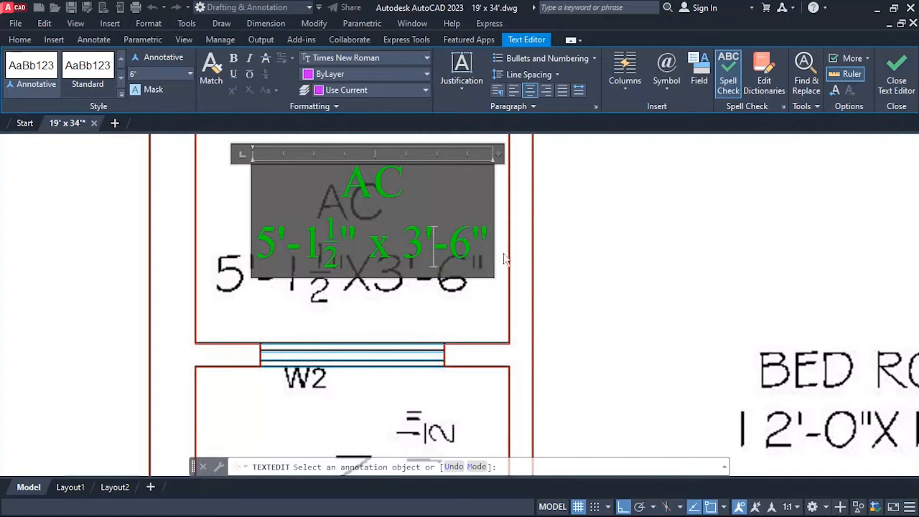
click(607, 265)
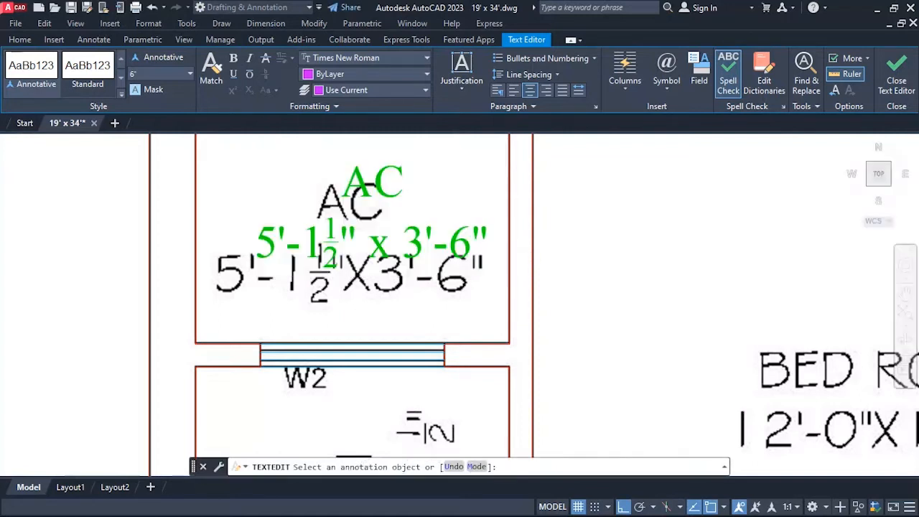
scroll(338, 280, down, 4)
scroll(314, 281, up, 4)
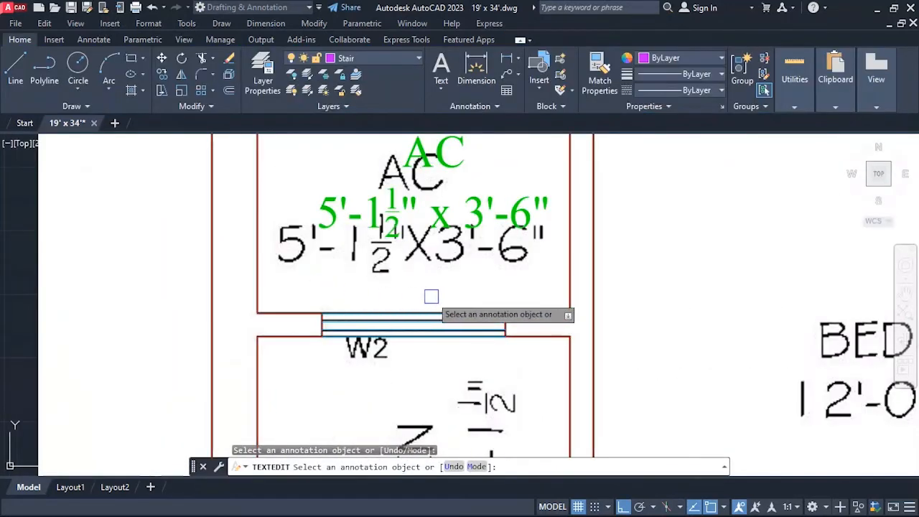
Set the AC room text's height to 8" and widen its frame to about 5'-1 1/8" so the room size fits on one line.
scroll(415, 258, down, 2)
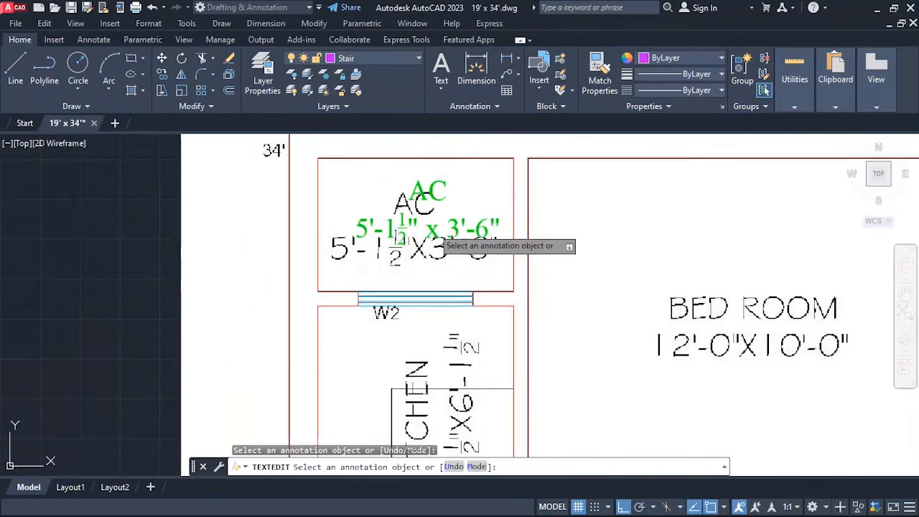
click(417, 190)
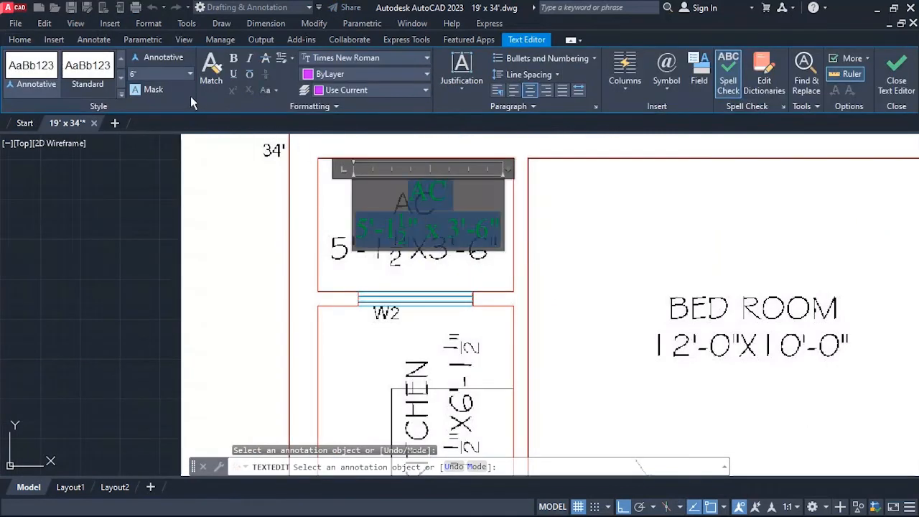
click(141, 73)
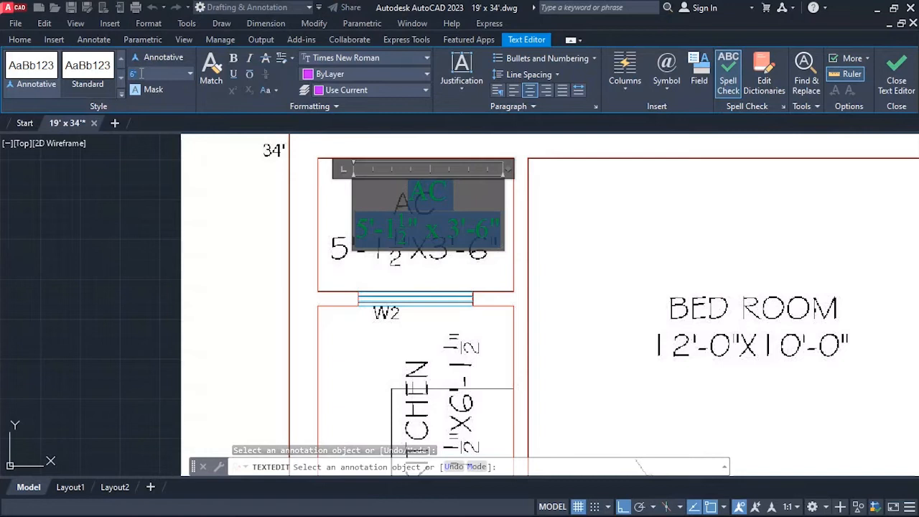
text(8)
key(Return)
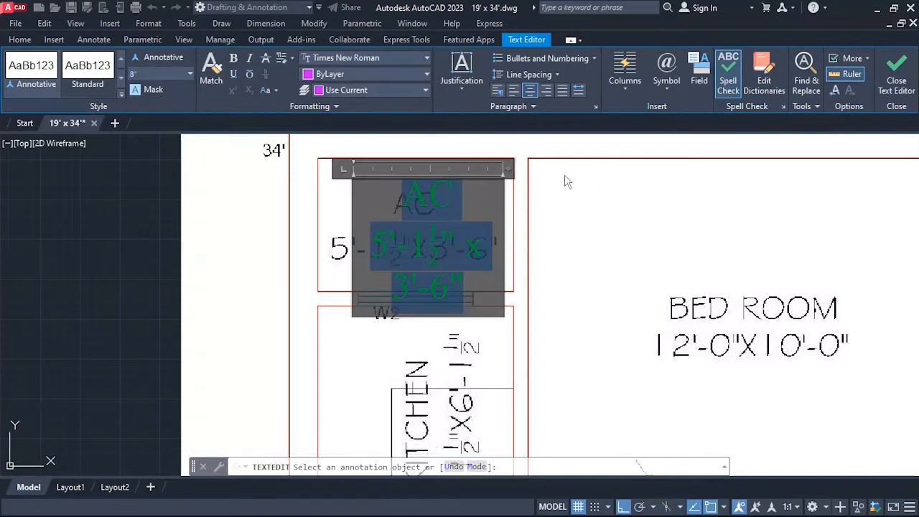
drag(512, 172, 551, 164)
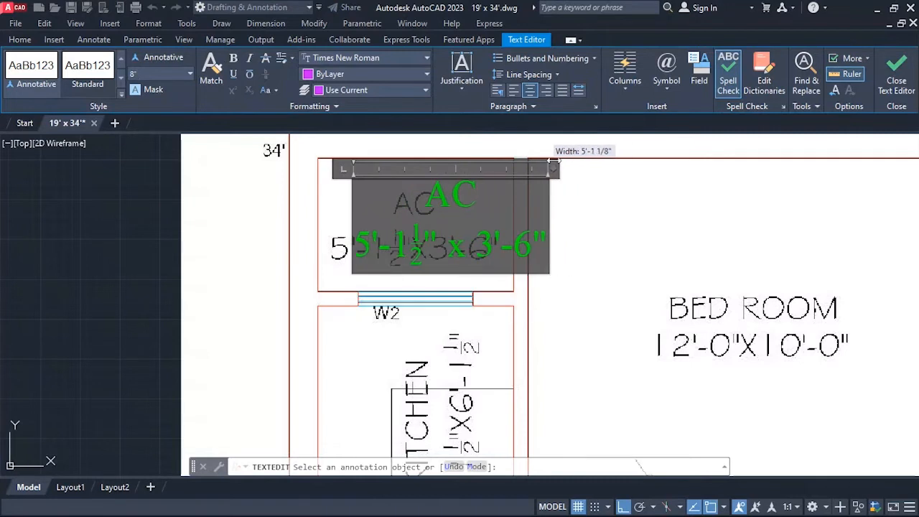
key(ctrl+a)
click(618, 204)
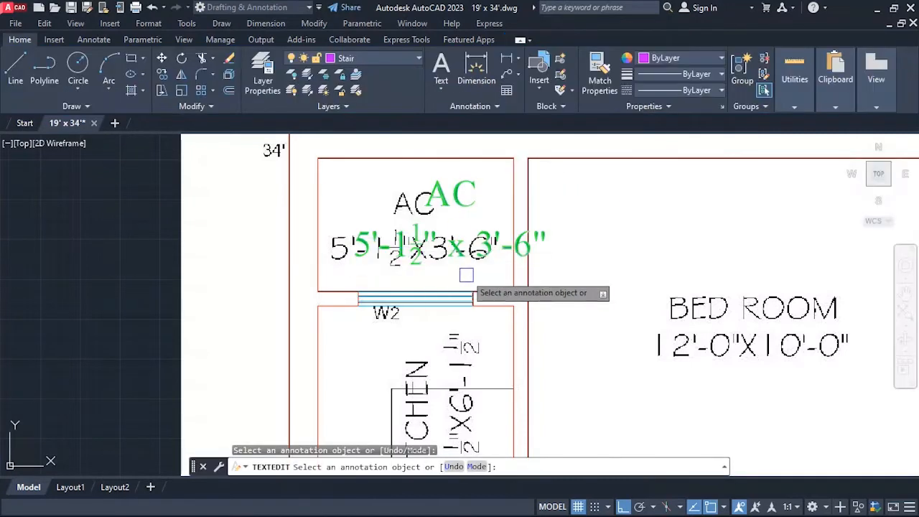
Move the AC room text horizontally about 1' to the left so it sits between the room's side walls.
key(Escape)
text(m)
key(Return)
click(529, 267)
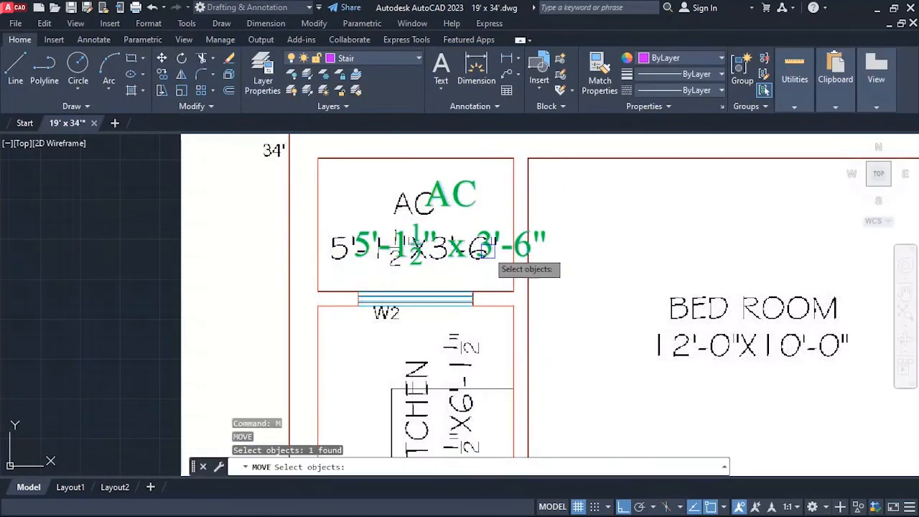
key(Return)
click(669, 231)
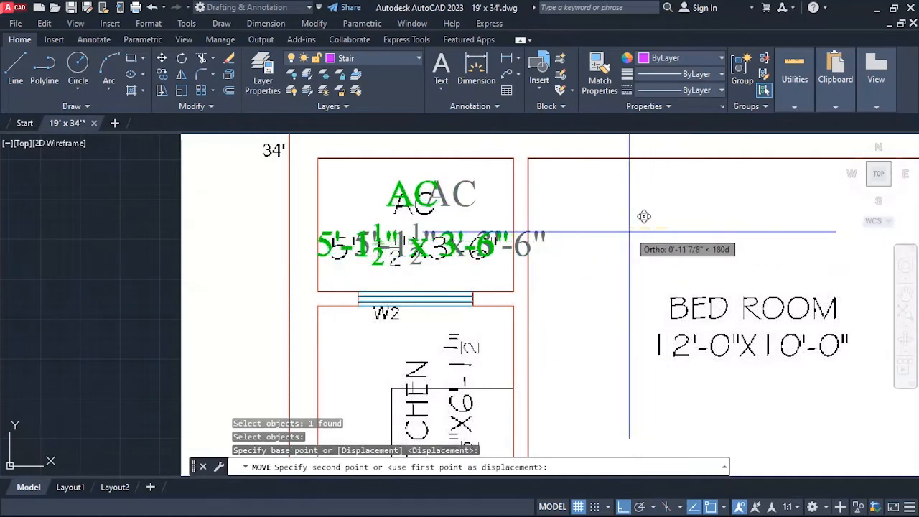
click(650, 228)
Nudge the AC room text slightly to the right to center it between the room's side walls.
text(m)
key(Return)
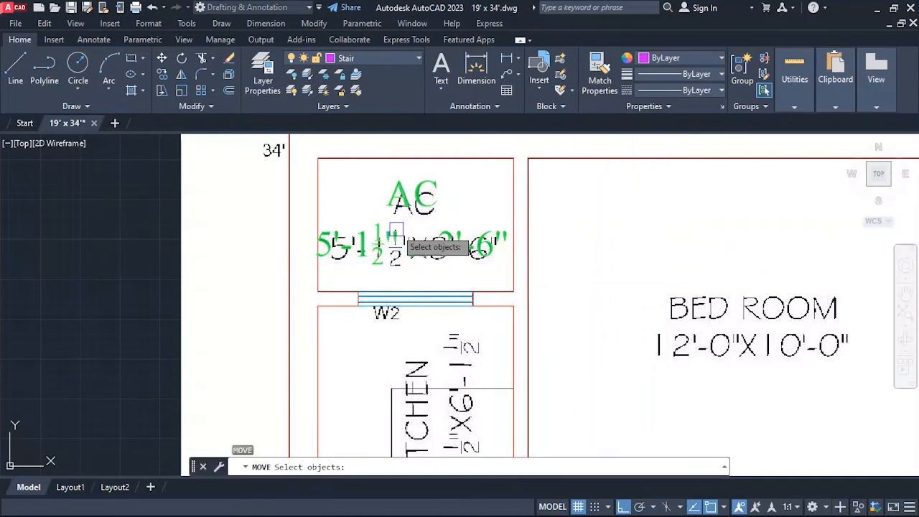
click(413, 201)
key(Return)
click(581, 222)
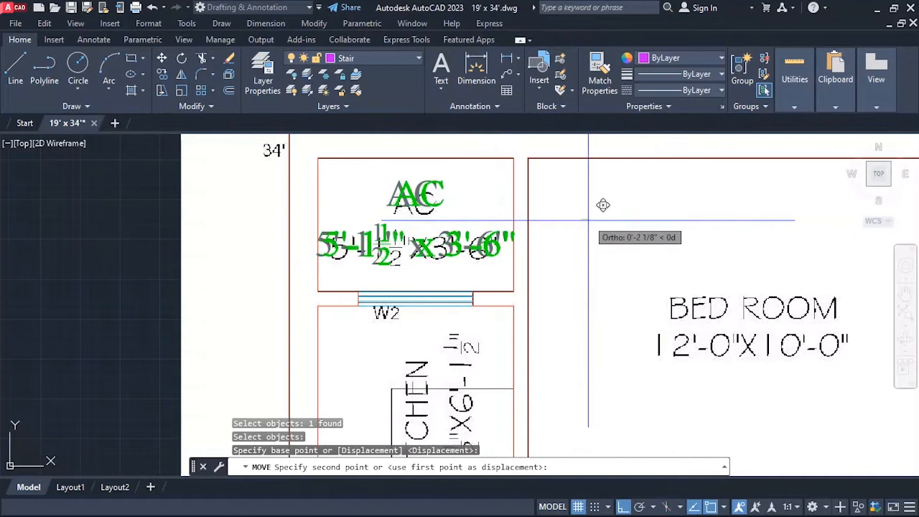
key(Escape)
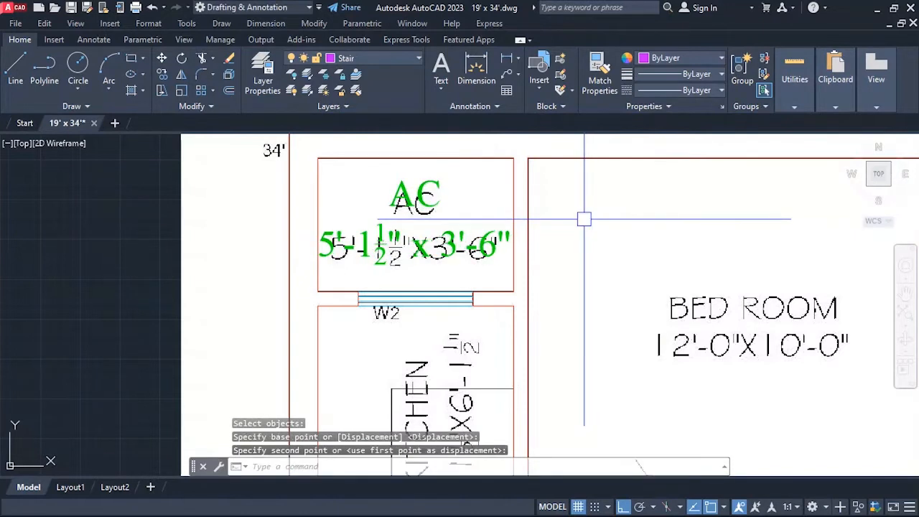
Set the height of the whole AC room text to 7" and end text editing.
text(ed)
key(Return)
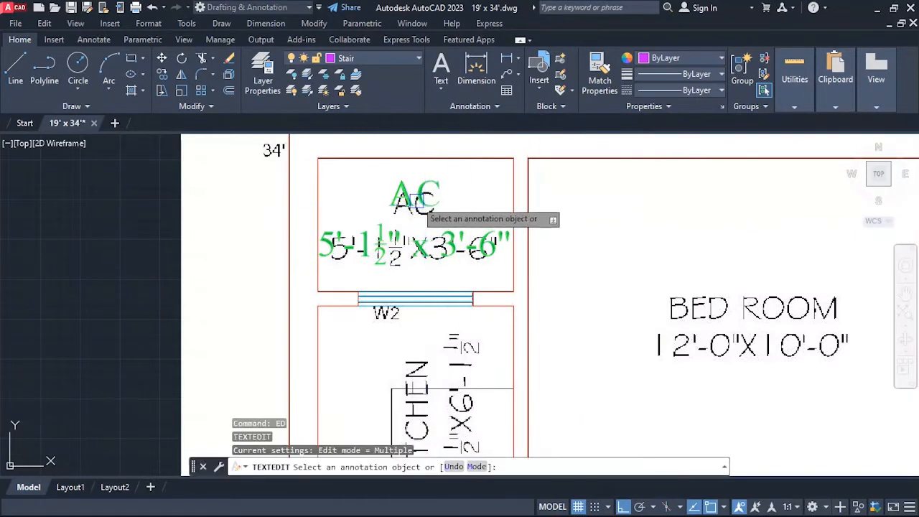
click(417, 201)
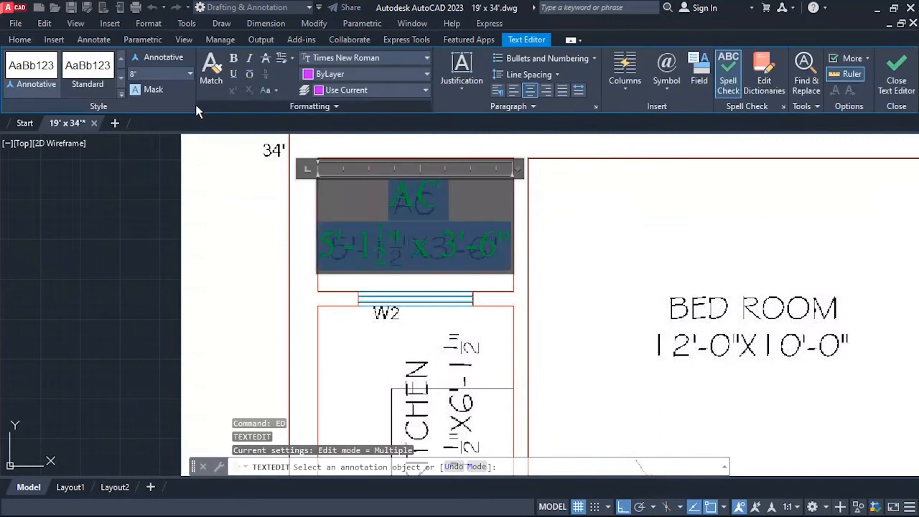
click(154, 69)
text(7)
key(Return)
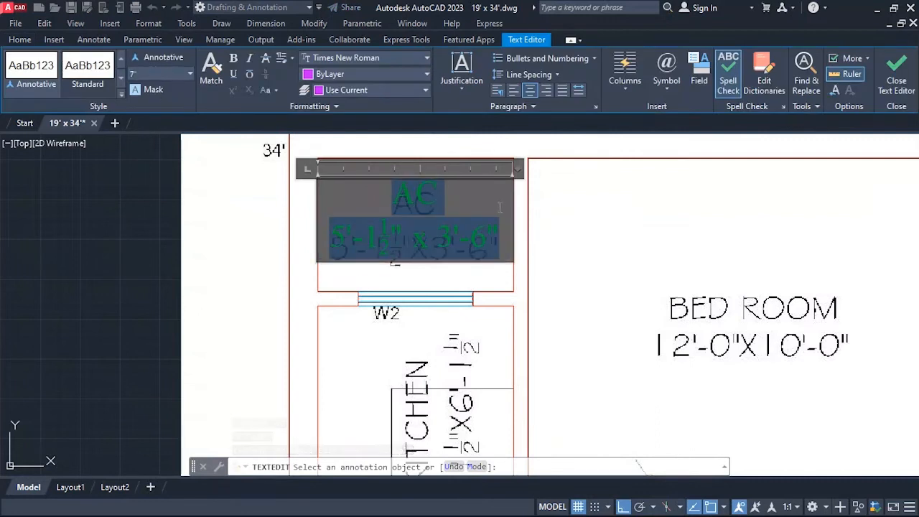
click(564, 252)
key(Escape)
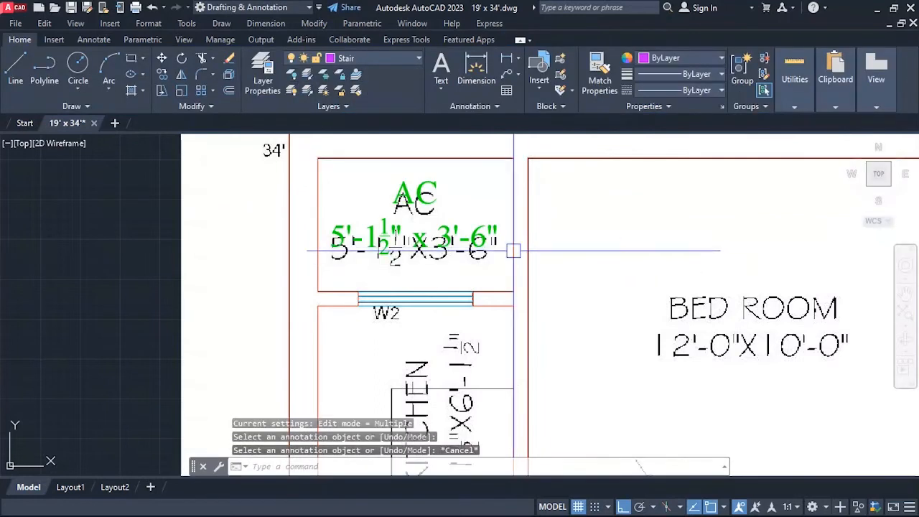
Move the AC room text straight down about 3 5/8" onto the underlying plan's AC label.
text(m)
key(Return)
click(488, 243)
key(Return)
click(611, 229)
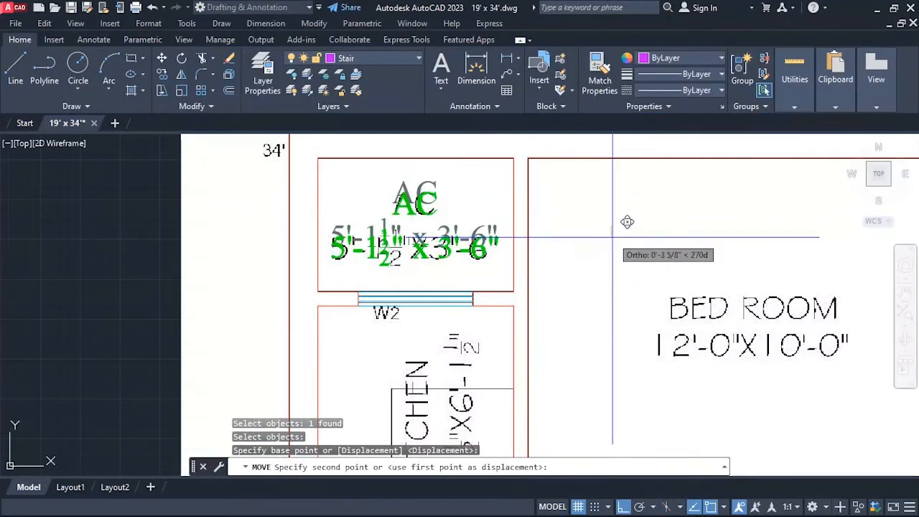
key(Escape)
Copy the AC room text onto the underlying bedroom label, with Ortho turned off for free placement.
scroll(268, 219, down, 2)
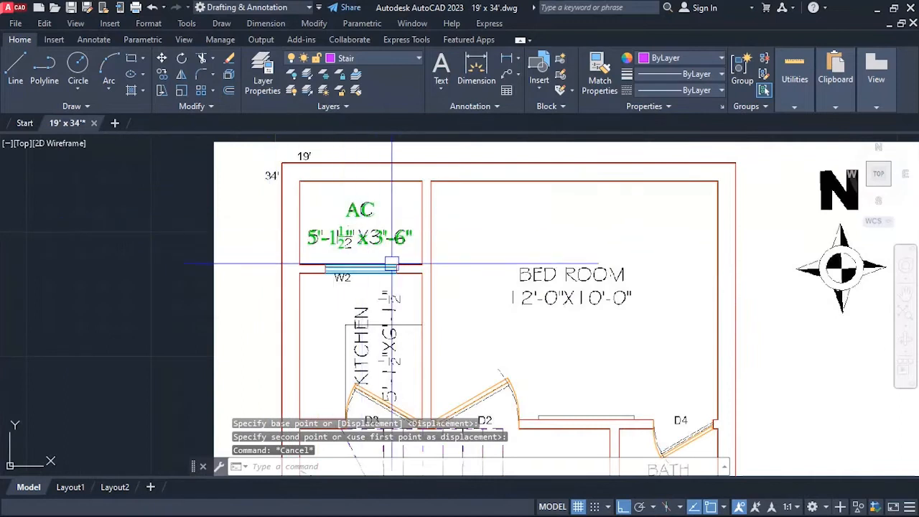
scroll(390, 244, down, 2)
scroll(389, 237, up, 2)
scroll(318, 161, down, 2)
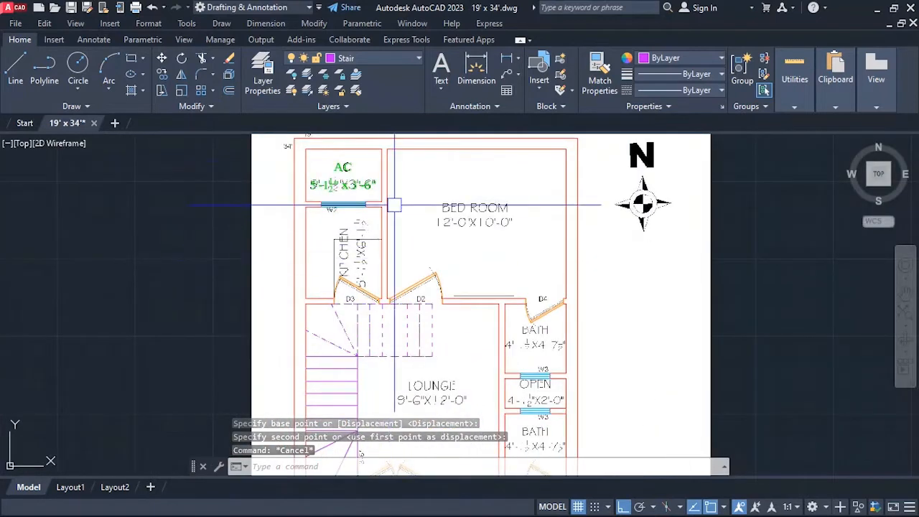
scroll(391, 209, up, 2)
scroll(459, 216, down, 2)
scroll(423, 246, up, 2)
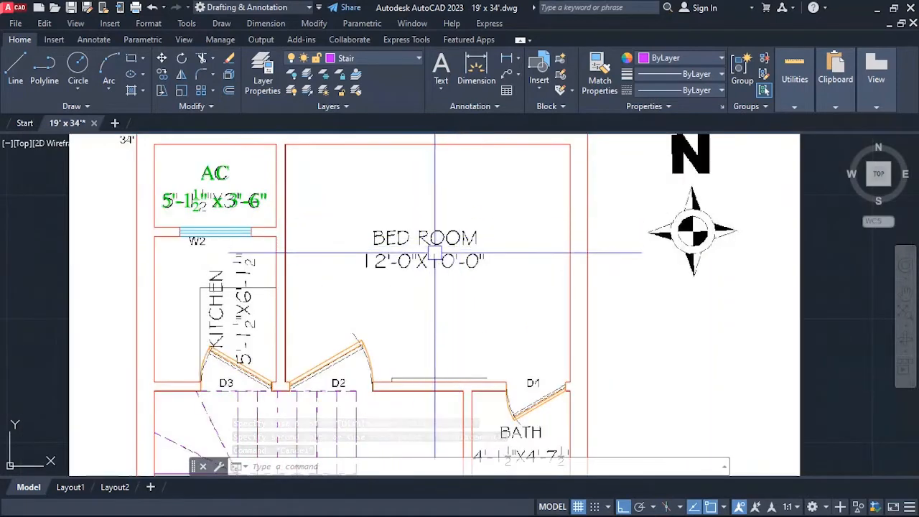
text(o)
key(Return)
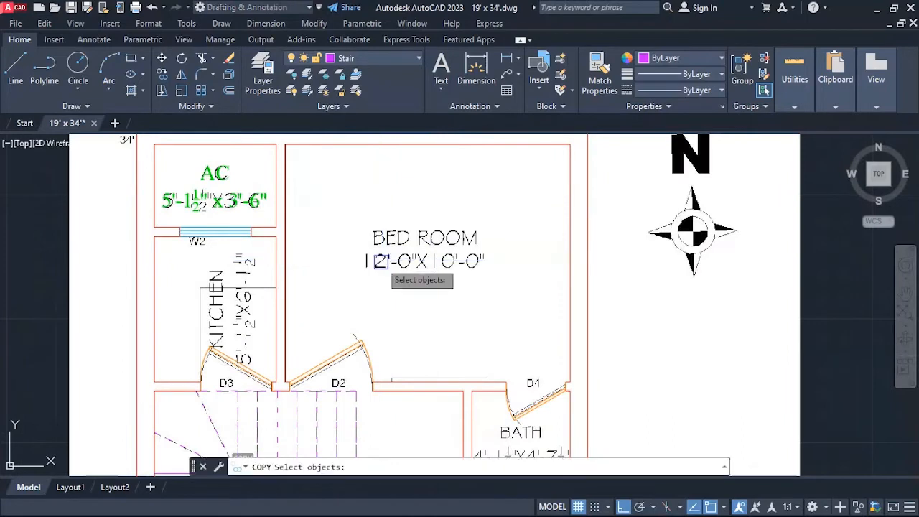
click(231, 203)
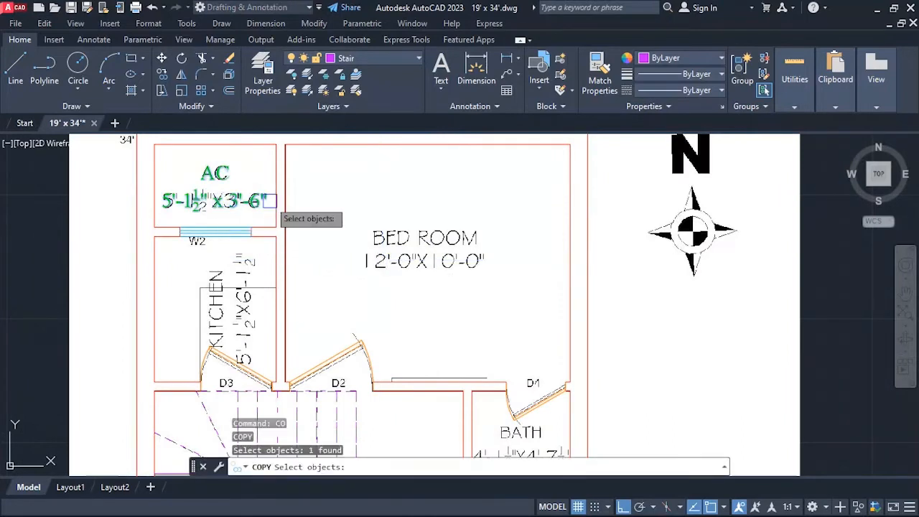
key(Return)
scroll(277, 209, up, 4)
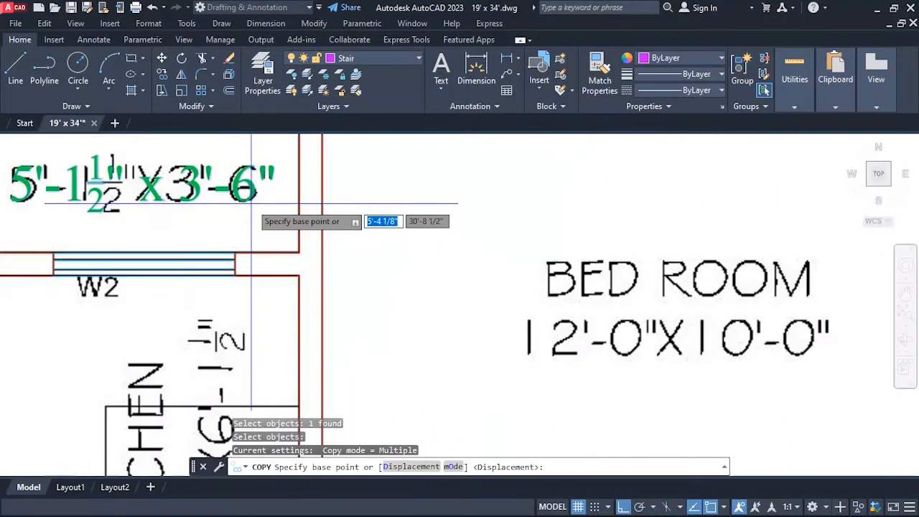
scroll(253, 206, up, 3)
click(251, 203)
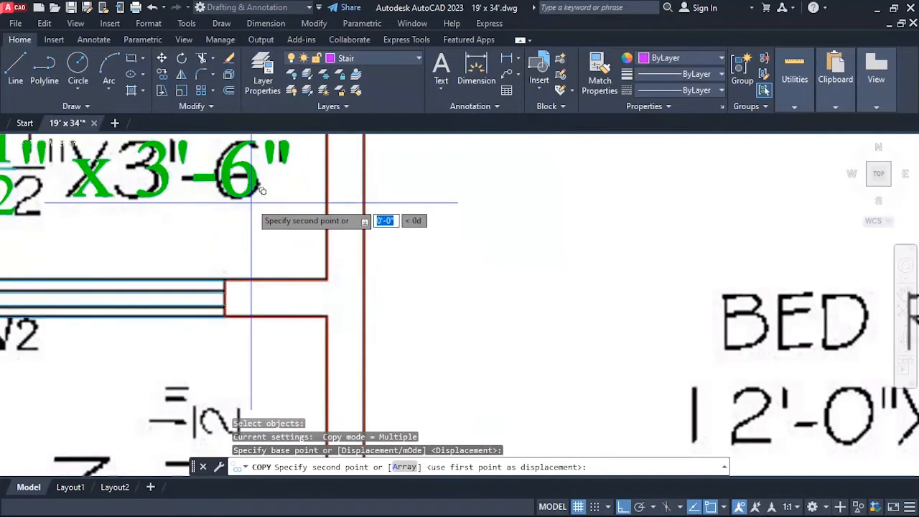
scroll(253, 203, down, 6)
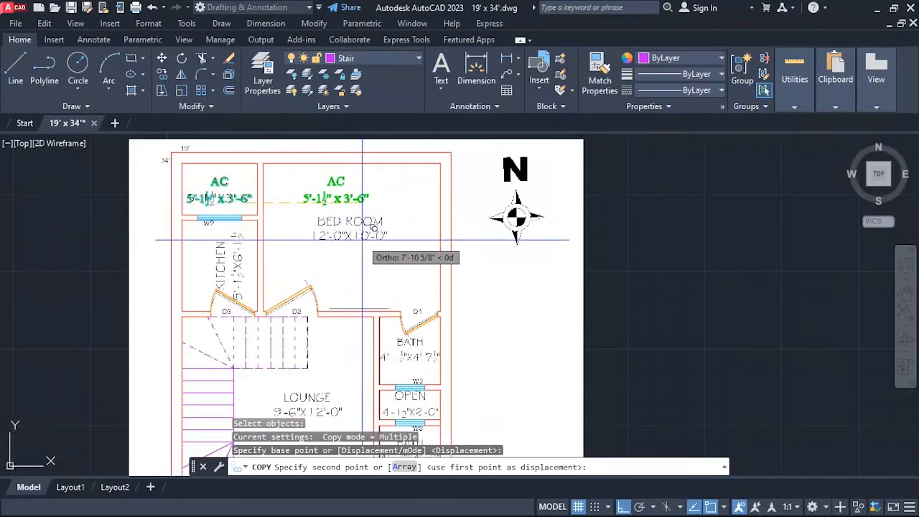
key(F8)
scroll(365, 241, up, 3)
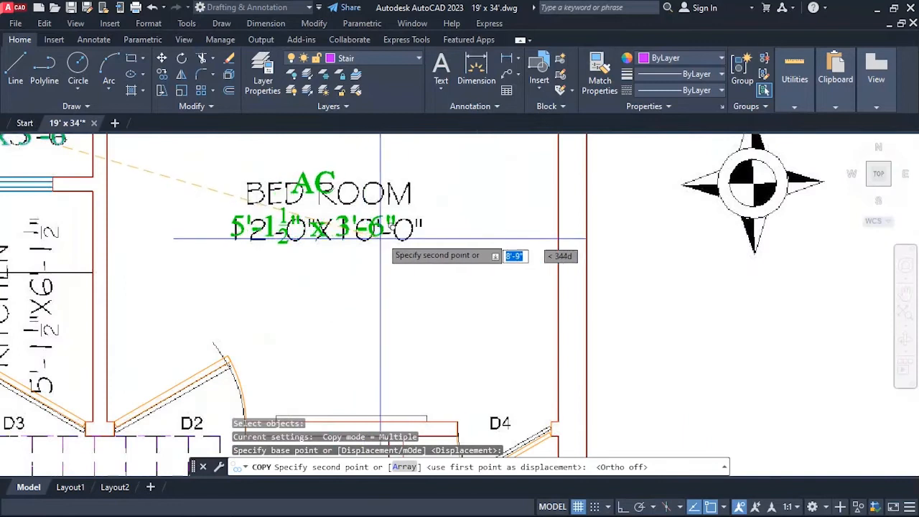
click(395, 241)
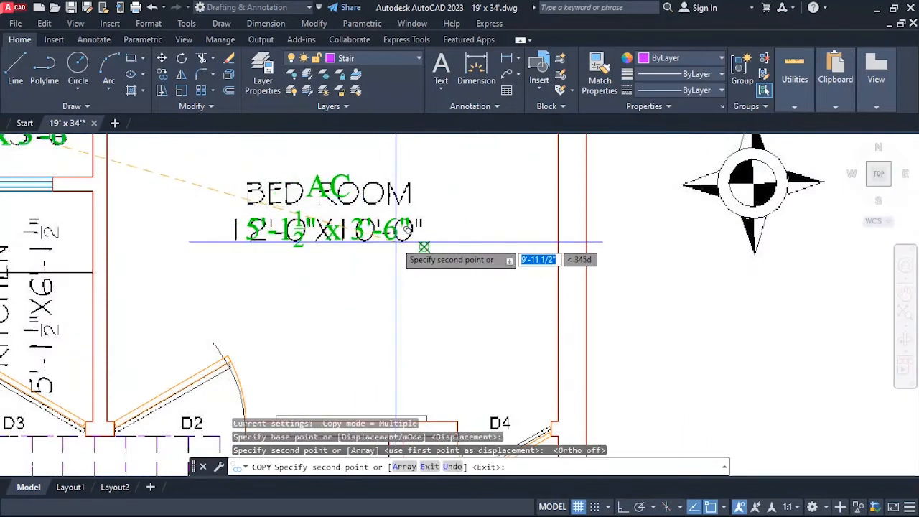
key(Escape)
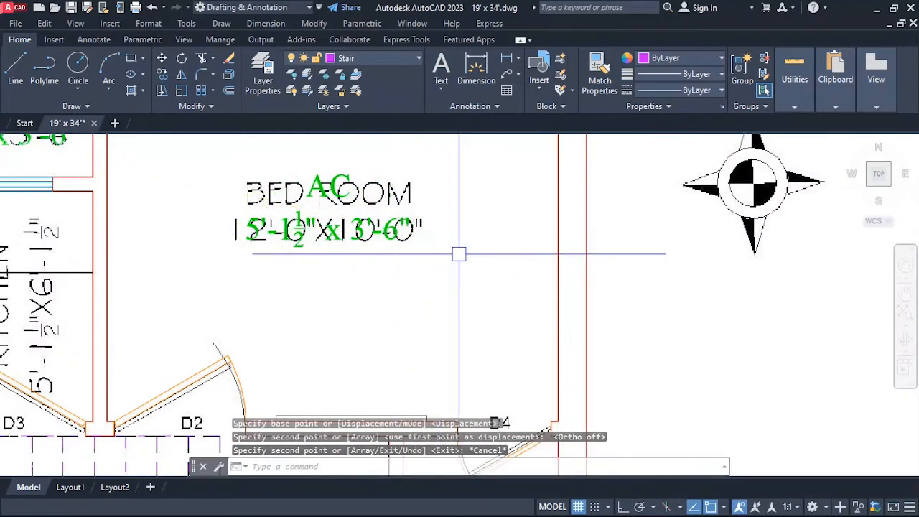
Replace the entire content of the text copied over the bedroom with BED ROOM.
scroll(360, 242, up, 1)
scroll(394, 265, down, 1)
scroll(352, 240, up, 2)
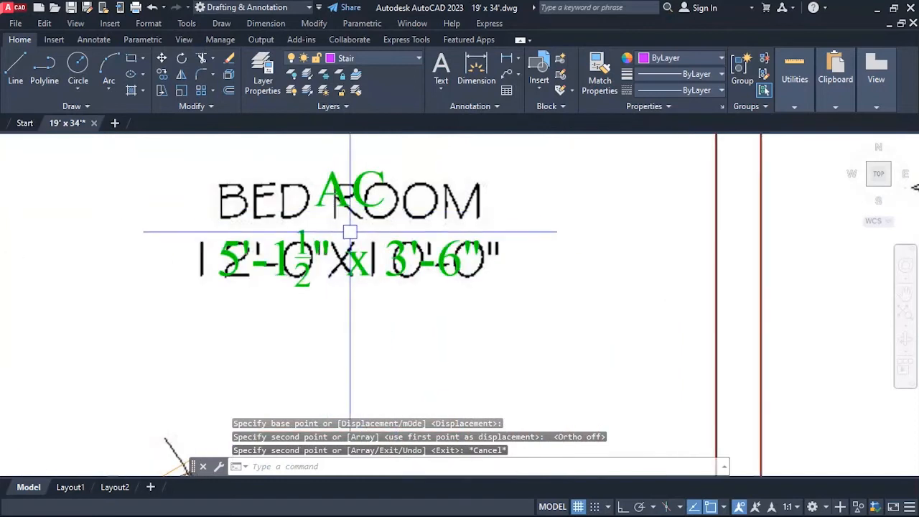
text(ed)
key(Return)
click(346, 206)
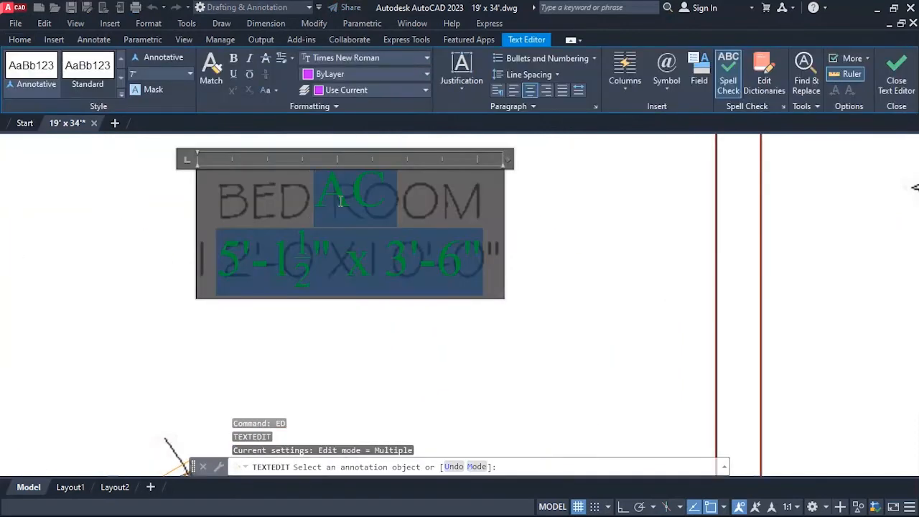
text(BE)
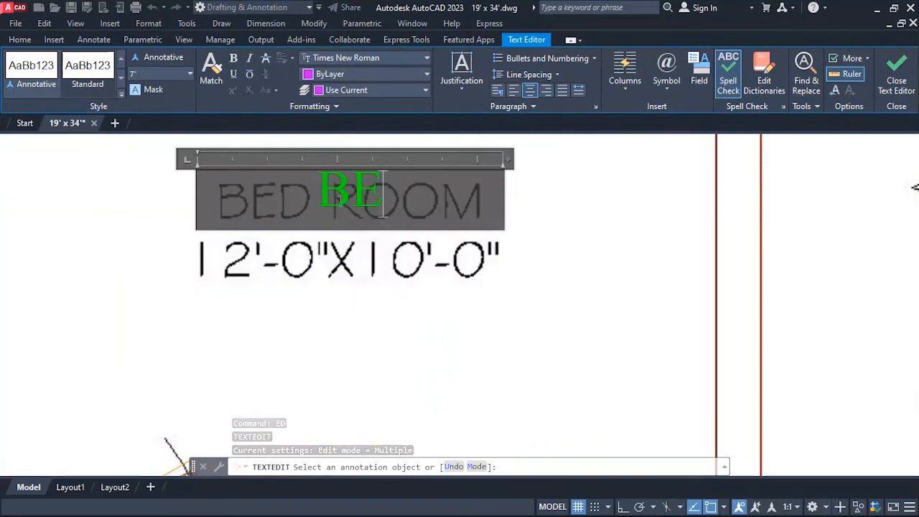
text(D ROOM)
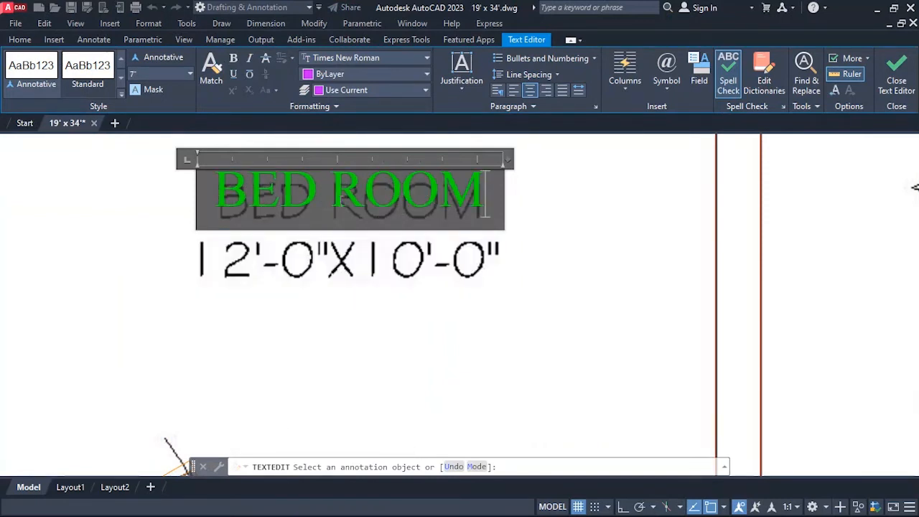
Add the size 12'-0" x 10'-0" as a second line under BED ROOM and end text editing.
key(Return)
text(1)
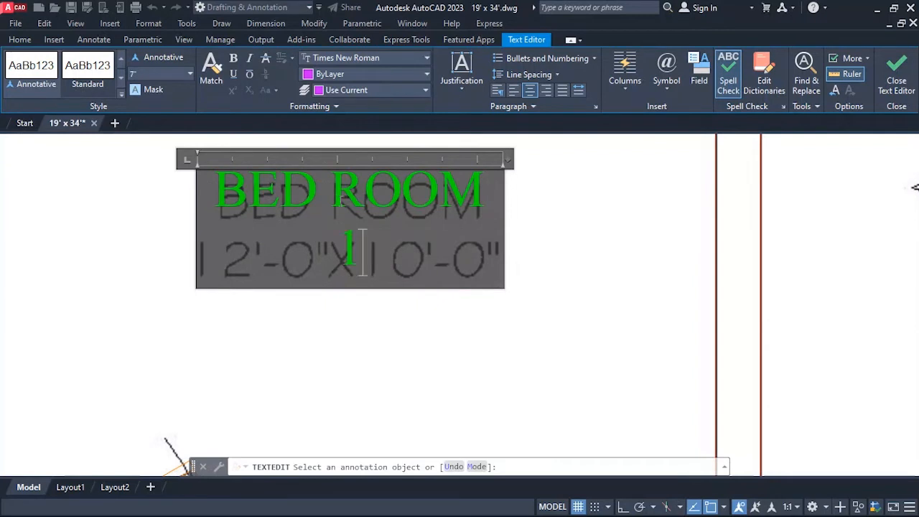
text(2'-0)
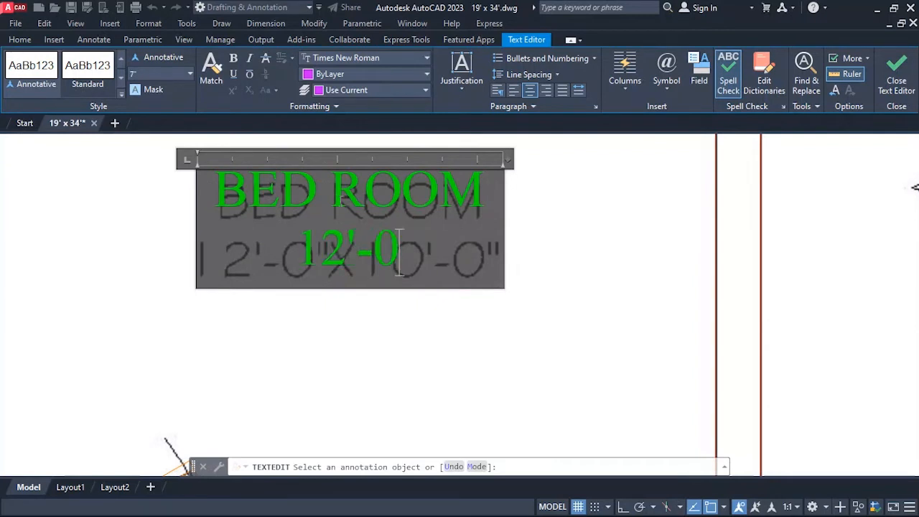
text(" X)
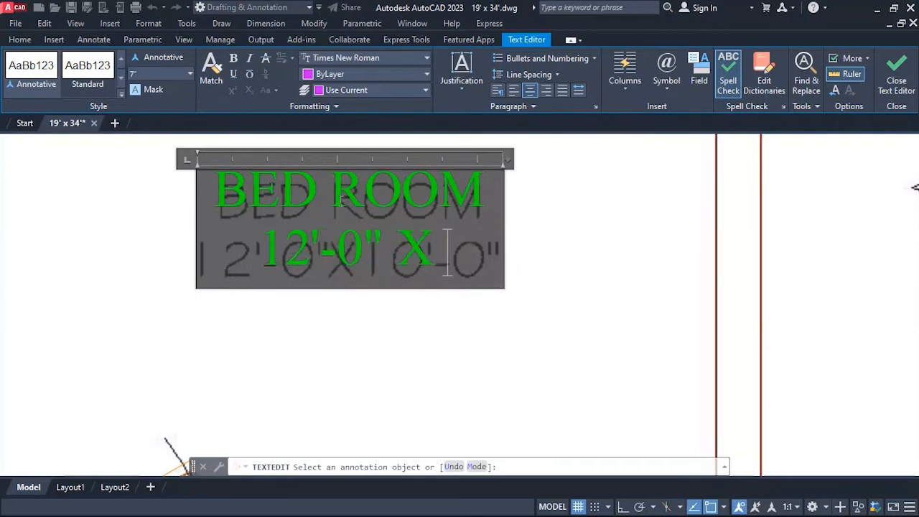
key(BackSpace)
key(BackSpace)
key(BackSpace)
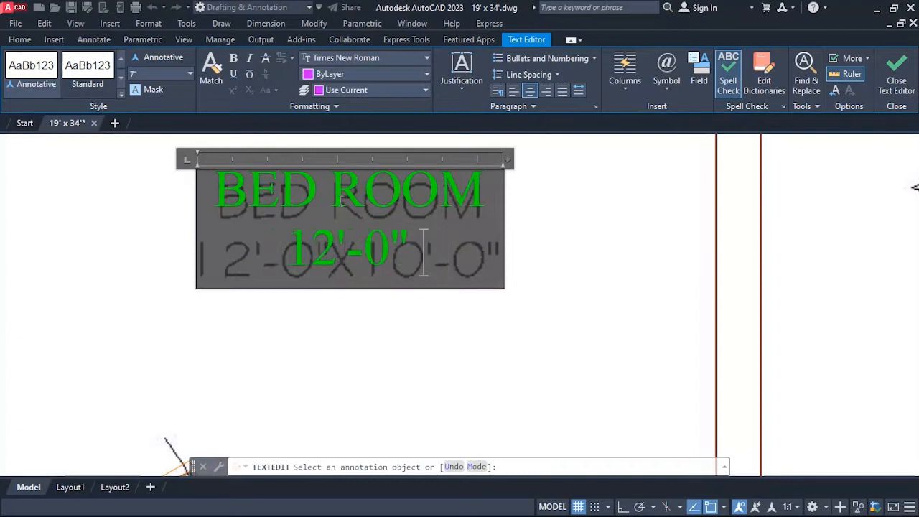
text(x)
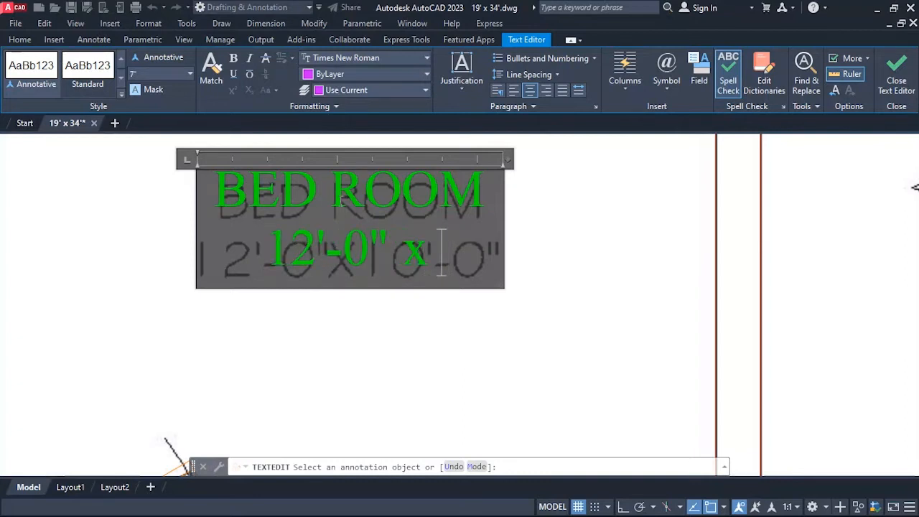
text( 10')
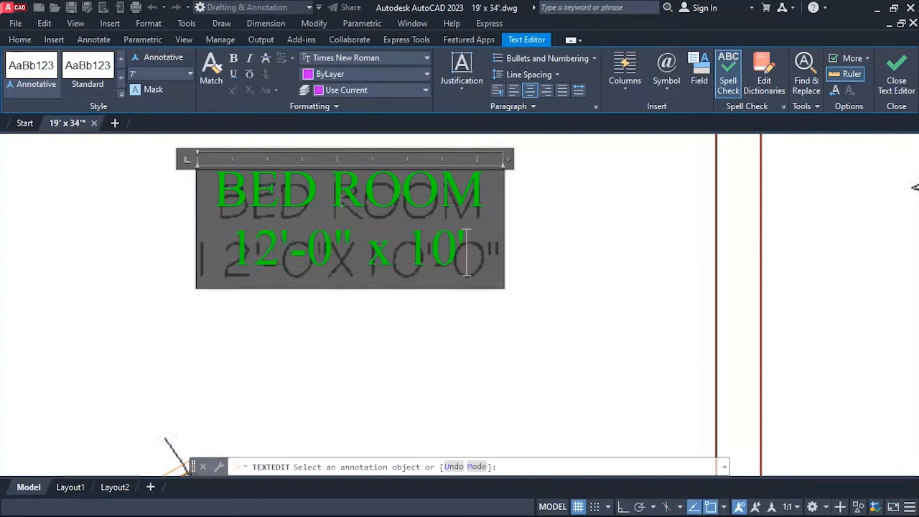
text(-0")
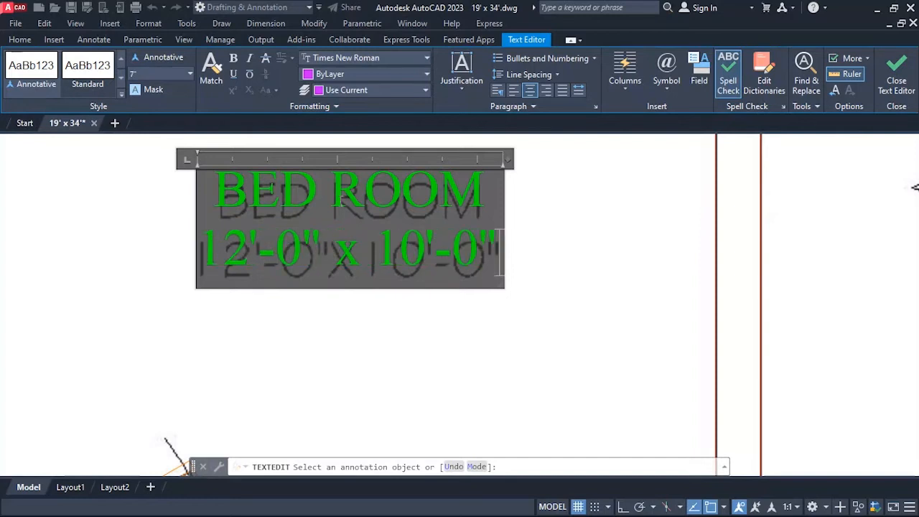
click(541, 235)
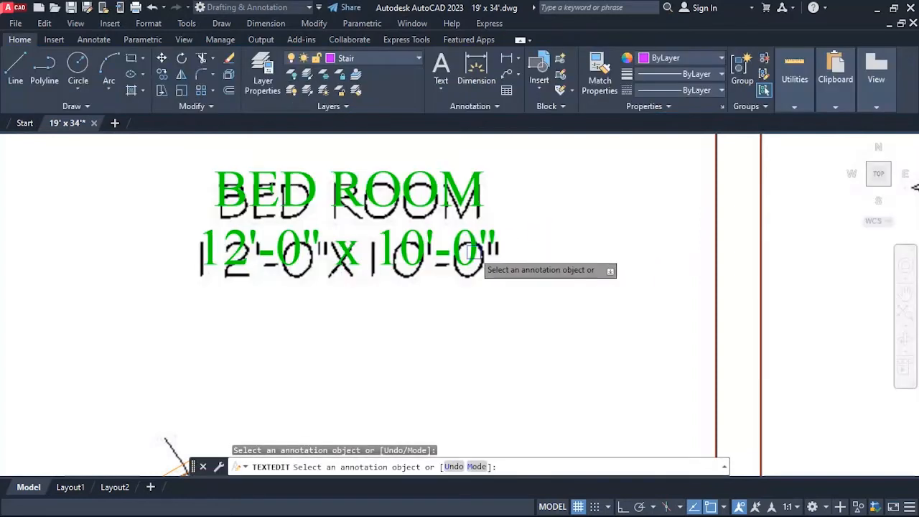
Move the bedroom text slightly down onto the underlying plan's bedroom label.
scroll(452, 264, down, 3)
scroll(450, 260, up, 3)
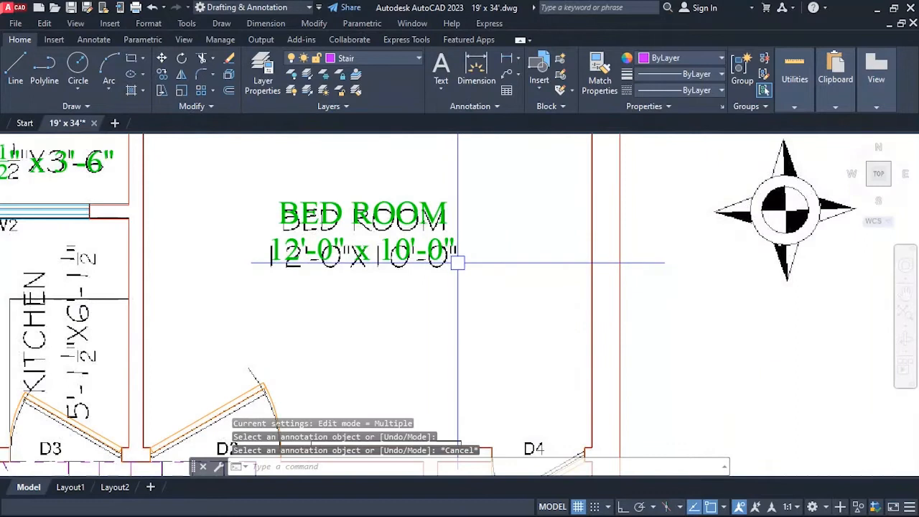
text(m)
key(space)
click(435, 247)
key(space)
click(506, 234)
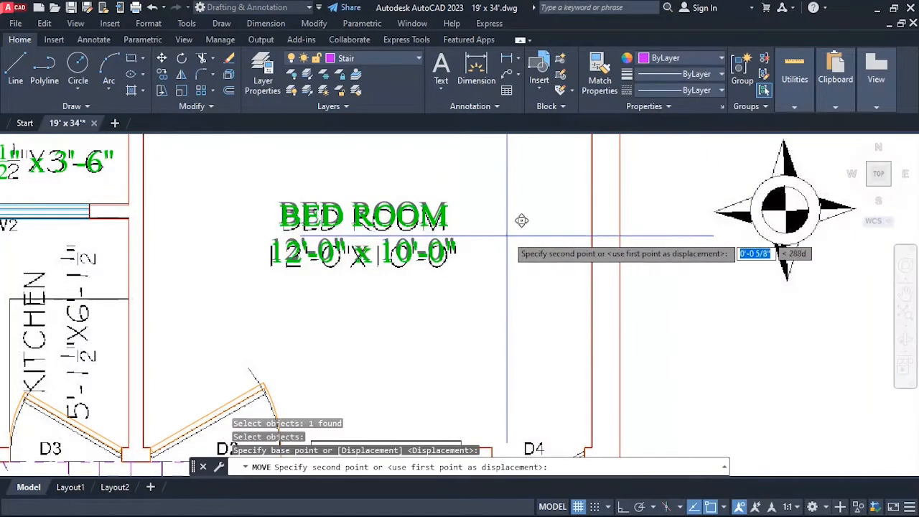
click(521, 227)
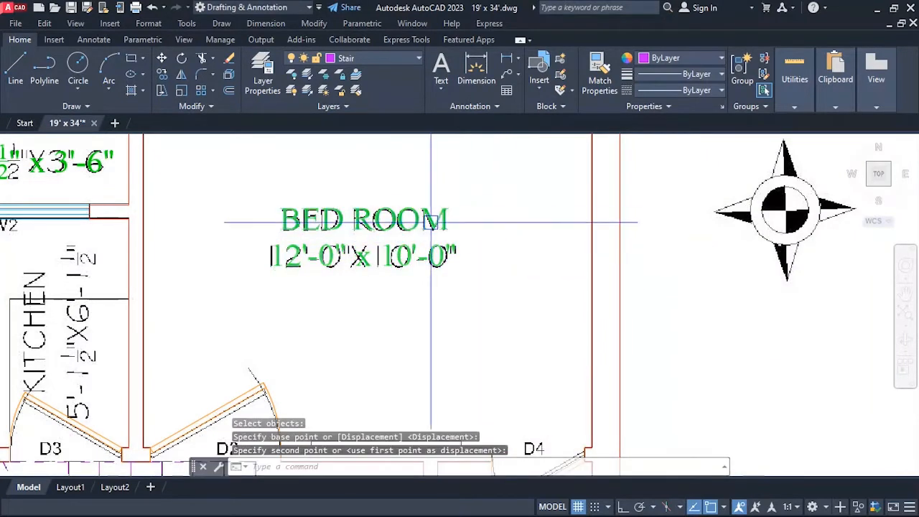
Turn Ortho on and copy the bedroom text horizontally to the left, across the kitchen wall.
scroll(474, 183, down, 2)
scroll(460, 208, down, 2)
scroll(344, 244, up, 2)
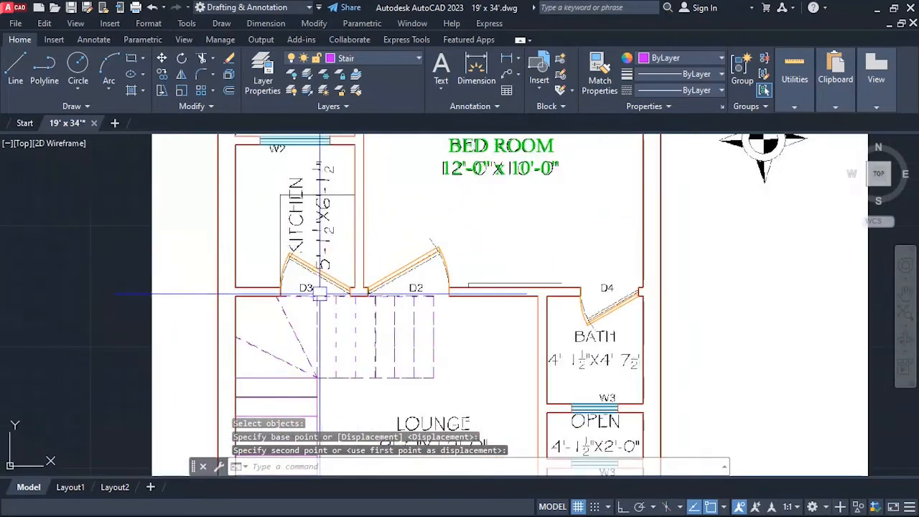
scroll(323, 237, down, 2)
scroll(436, 160, up, 2)
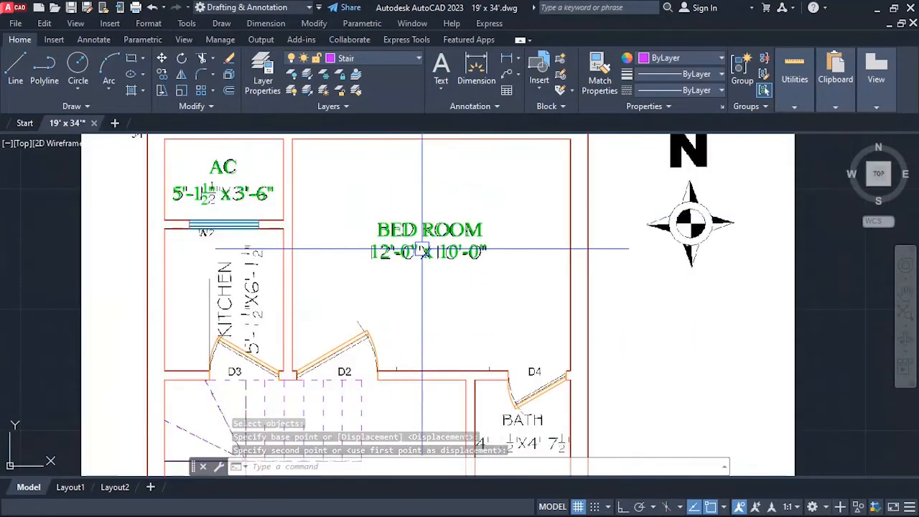
key(F8)
scroll(380, 191, down, 2)
scroll(457, 228, up, 4)
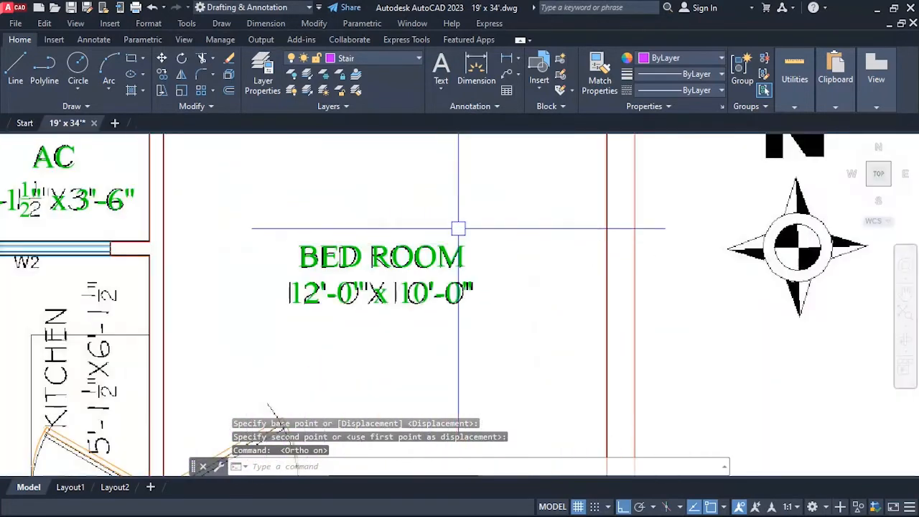
text(co)
key(Return)
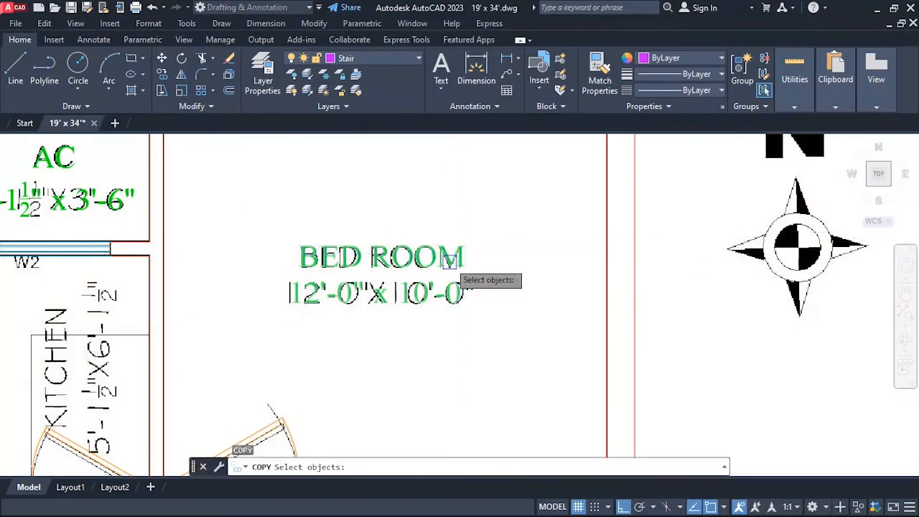
click(452, 262)
scroll(484, 249, down, 5)
key(Return)
click(539, 282)
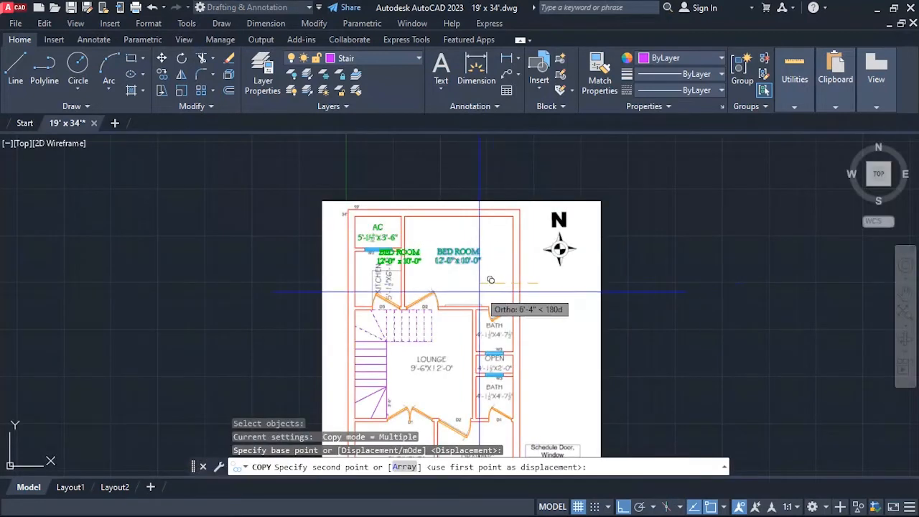
click(494, 281)
key(Escape)
scroll(418, 275, up, 4)
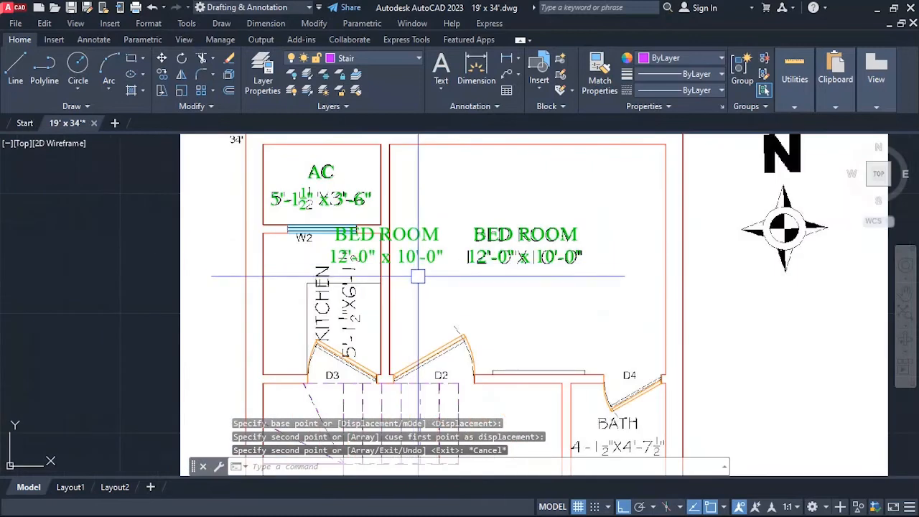
Rotate the copied bedroom text 90 degrees counterclockwise so it reads vertically.
text(ro)
key(Return)
click(399, 230)
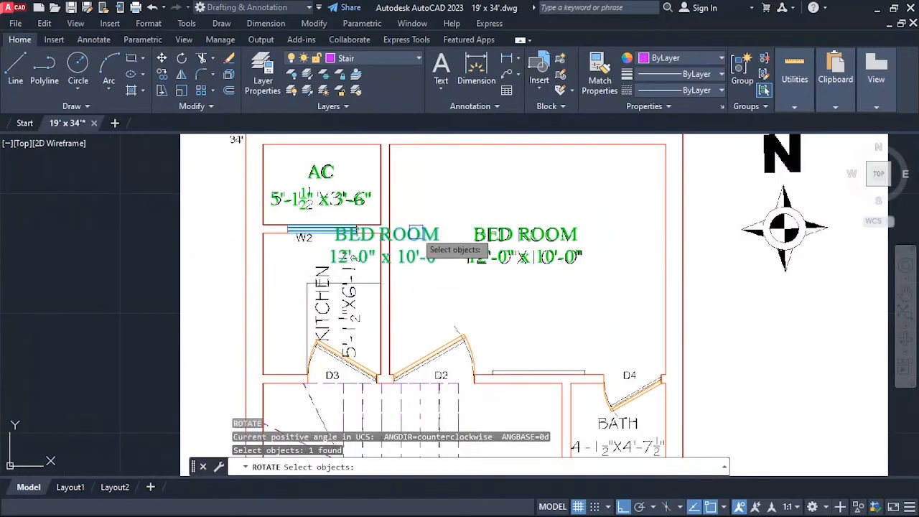
key(Return)
click(446, 226)
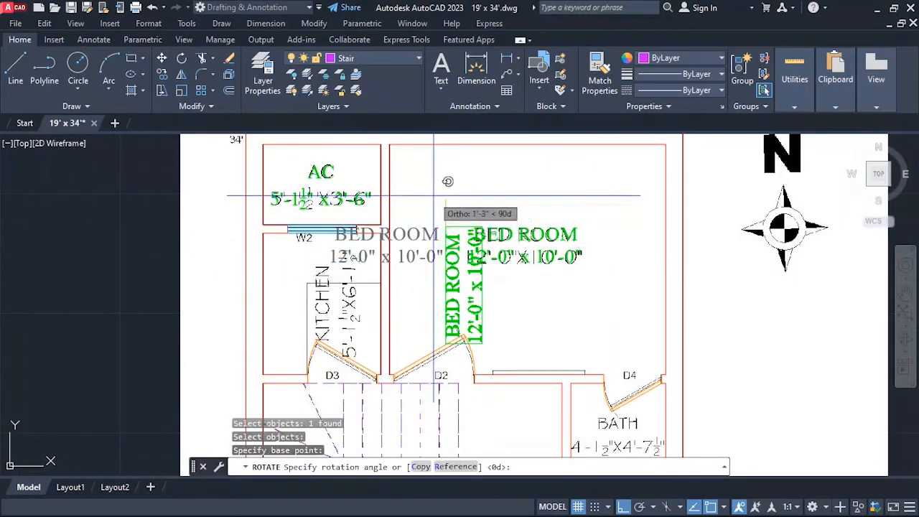
click(431, 196)
key(Escape)
Move the rotated text copy out of the bedroom to the underlying kitchen label beside door D3.
text(m)
key(Return)
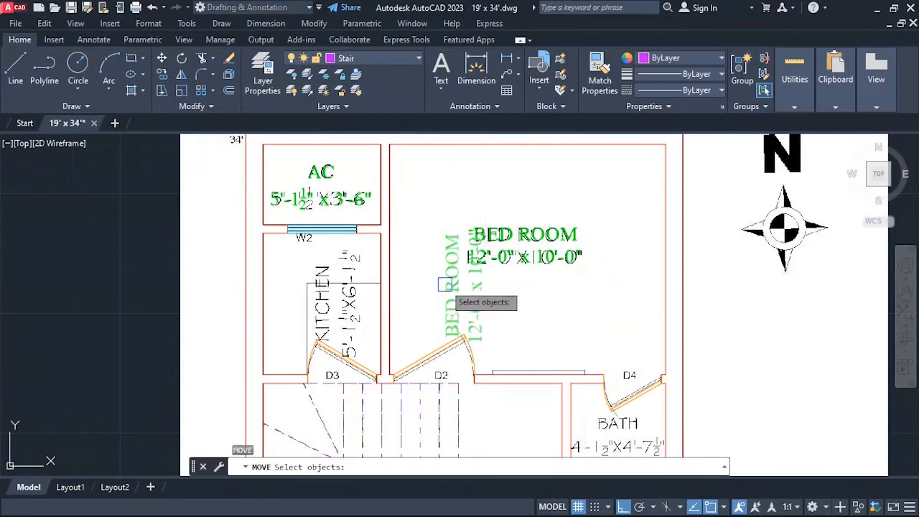
click(448, 294)
key(Return)
click(589, 291)
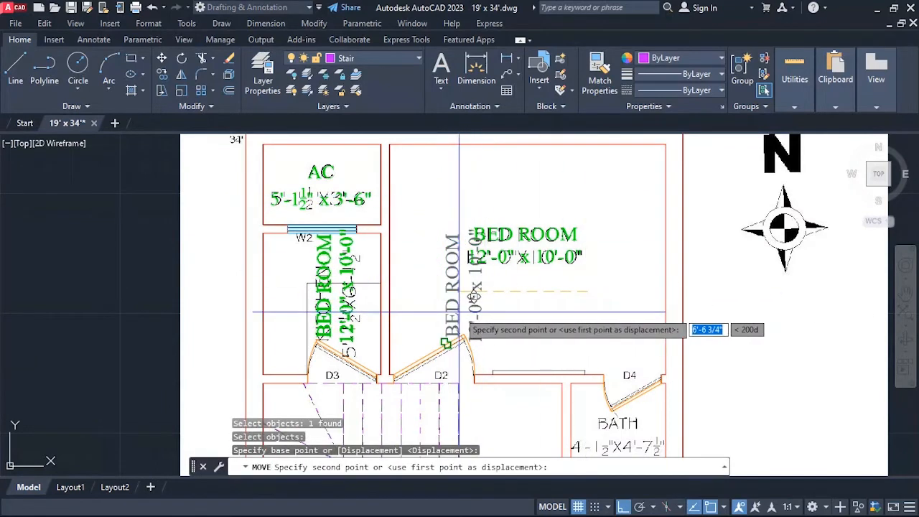
scroll(473, 296, up, 2)
scroll(473, 296, up, 2)
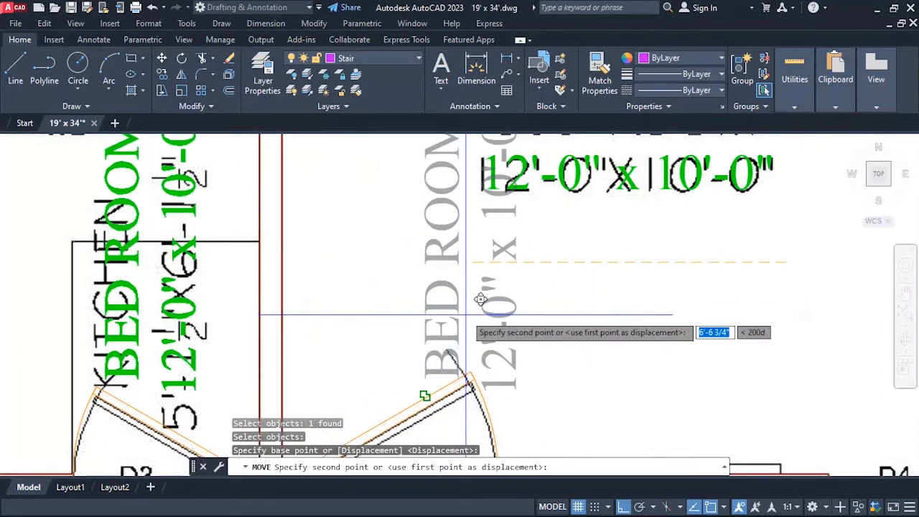
click(467, 313)
Move the rotated text copy horizontally to the right to line up with the underlying KITCHEN label.
scroll(485, 247, down, 3)
scroll(344, 291, up, 2)
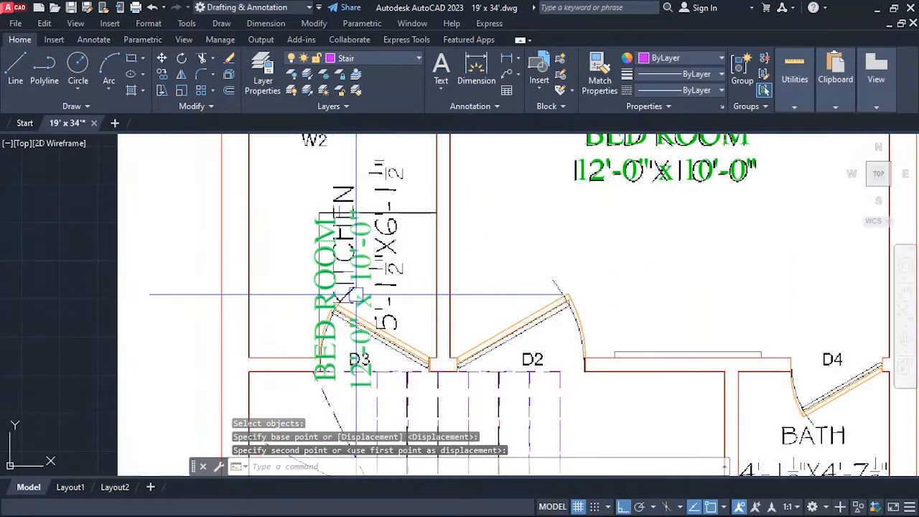
text(m)
key(Return)
click(353, 267)
key(Return)
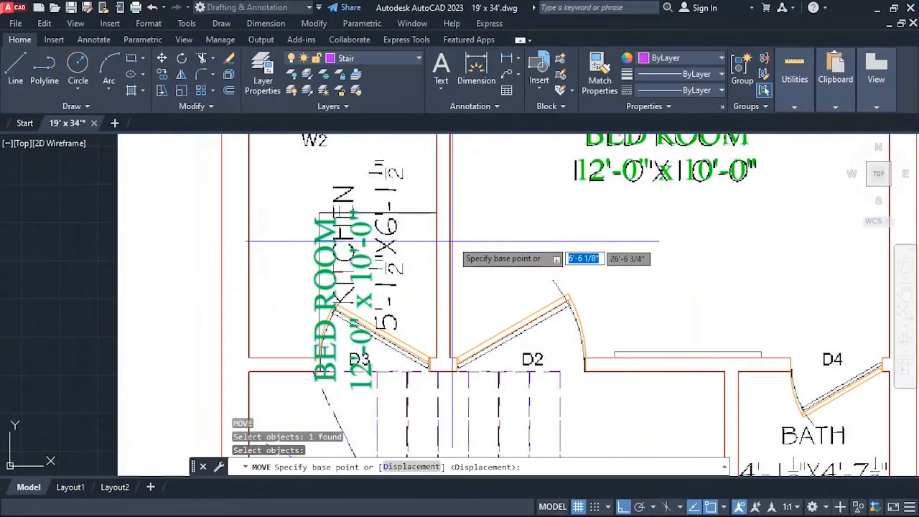
click(470, 209)
click(505, 193)
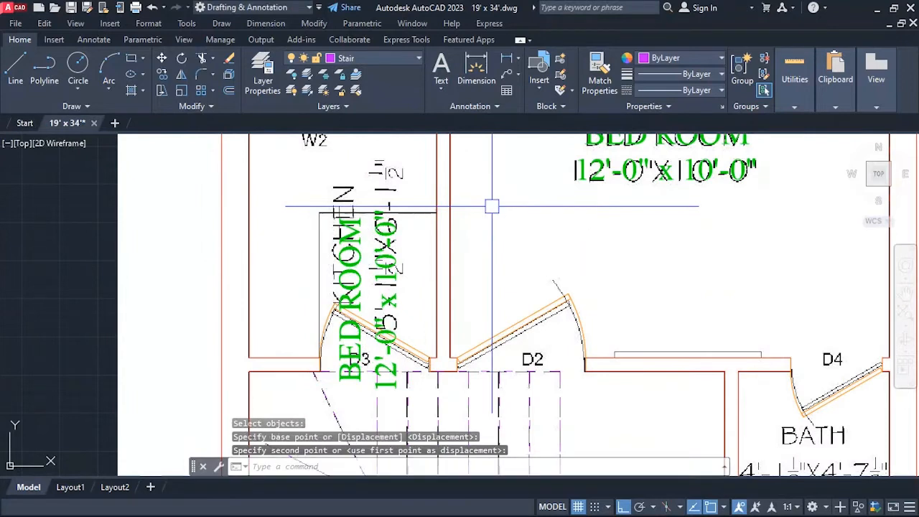
Move the rotated text copy straight up about 2'-2" so it sits inside the kitchen, clear of door D3.
key(Return)
click(400, 232)
key(Return)
click(496, 237)
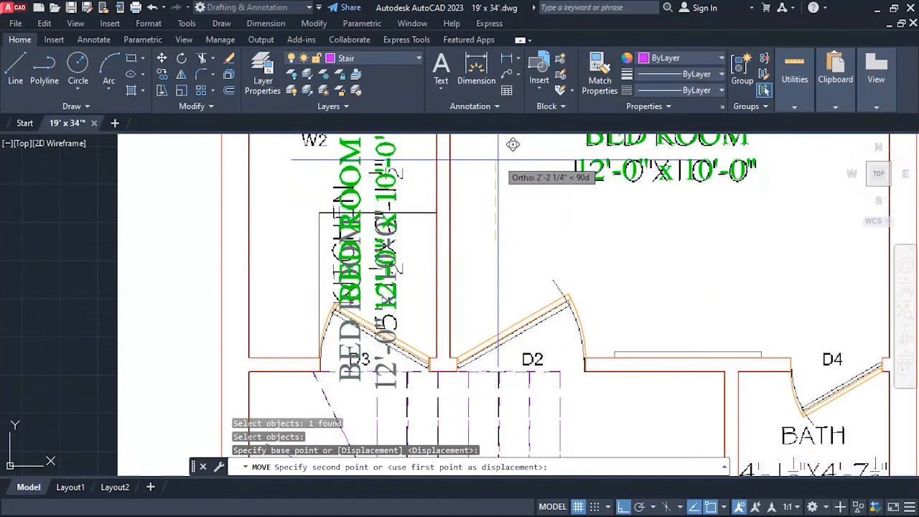
key(Escape)
Replace the entire content of the rotated text copy in the kitchen with KITCHEN.
scroll(390, 256, down, 2)
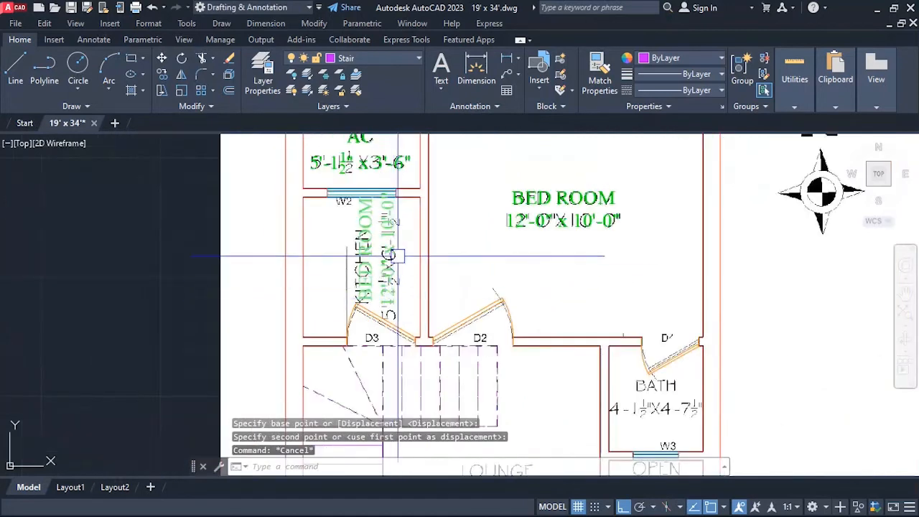
scroll(406, 222, up, 2)
text(ED)
key(Return)
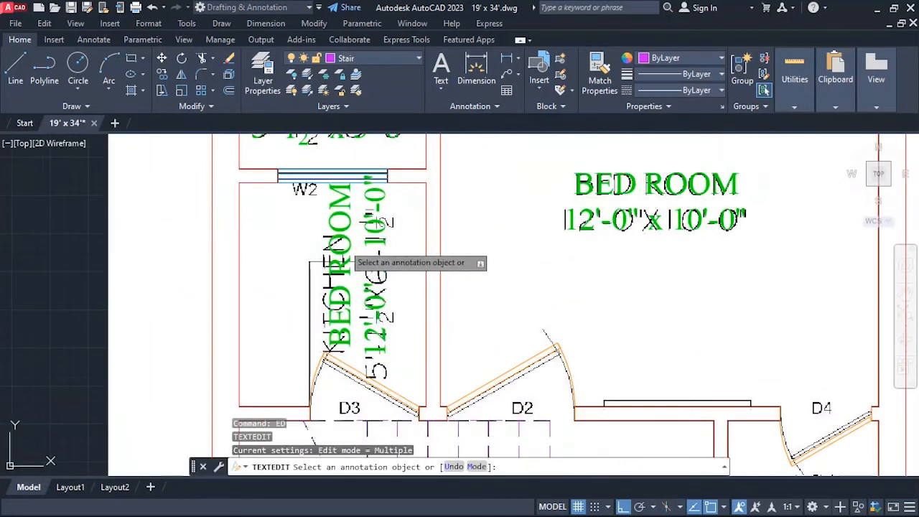
click(346, 252)
key(ctrl+a)
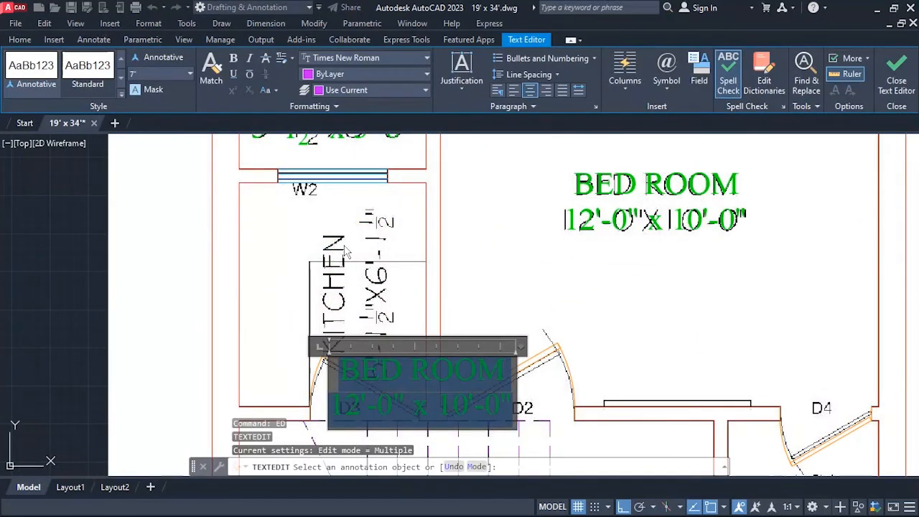
text(KITCHEN)
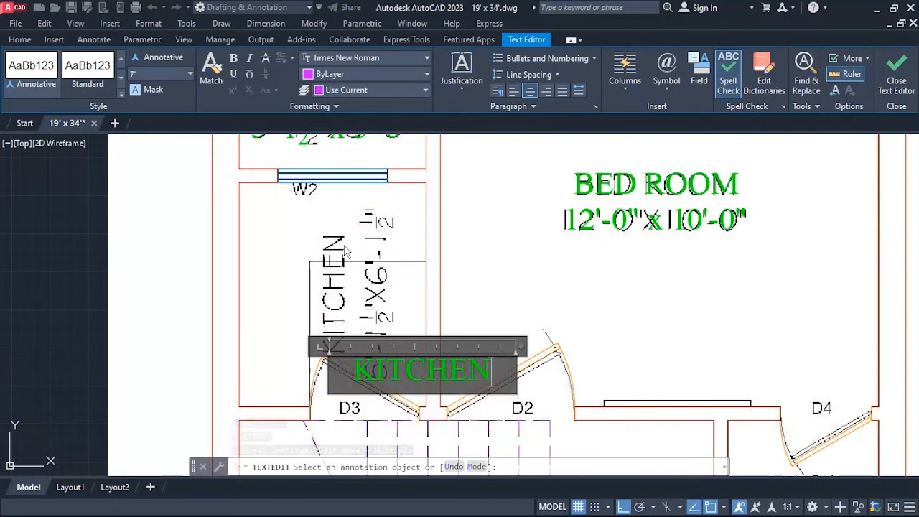
Add a second line below KITCHEN in the rotated label starting the room size with 5'-1 1/2" x.
key(Return)
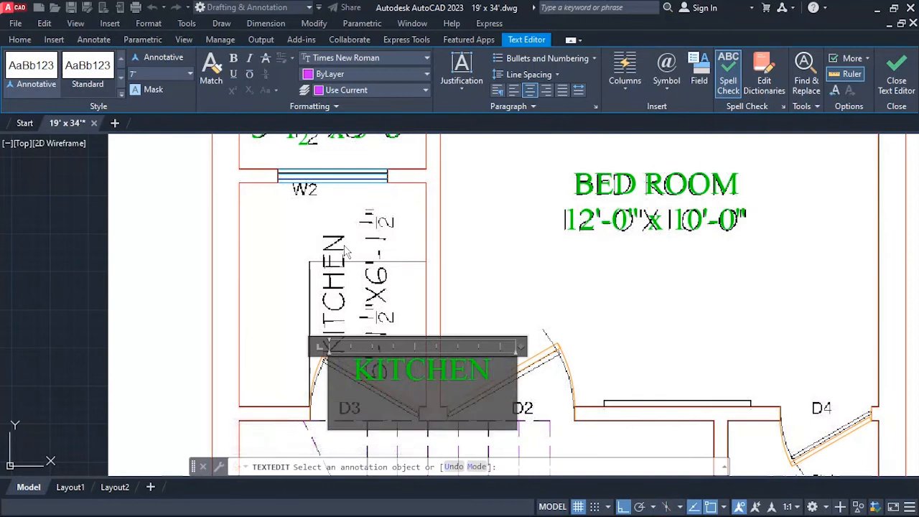
scroll(413, 247, down, 2)
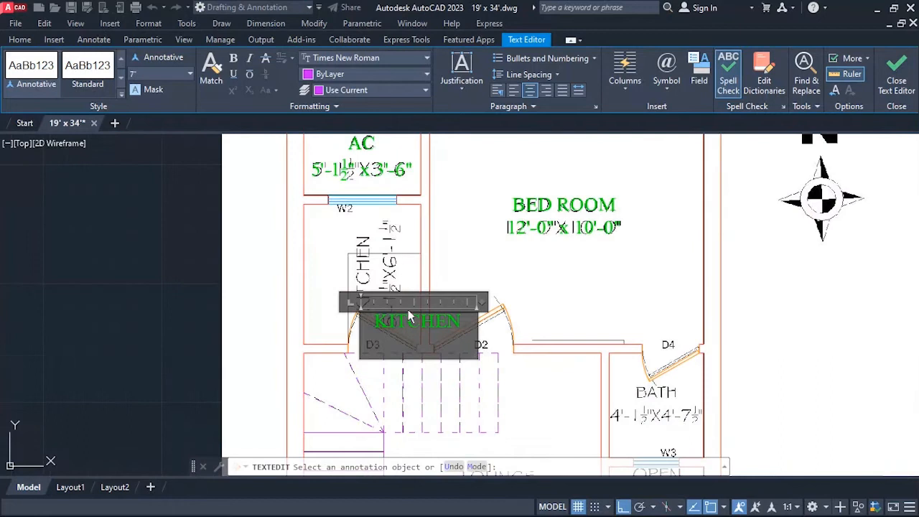
scroll(409, 315, up, 4)
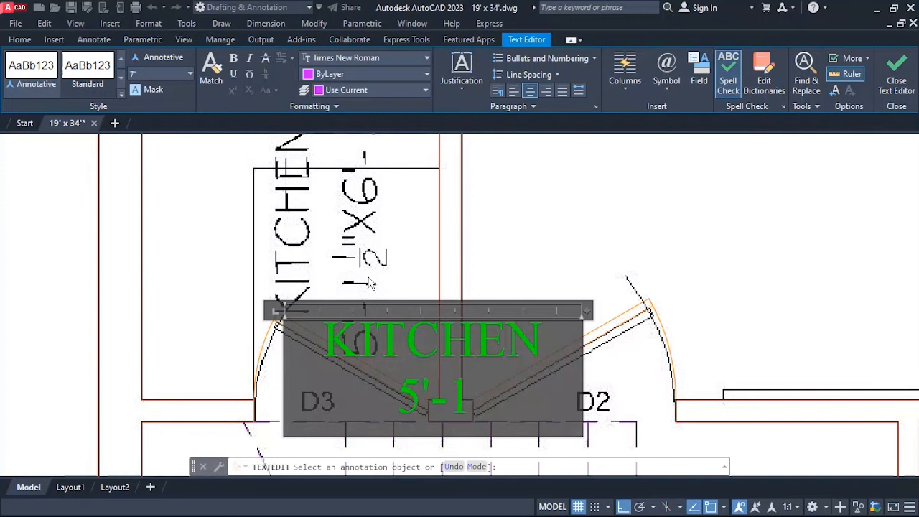
text(1/2)
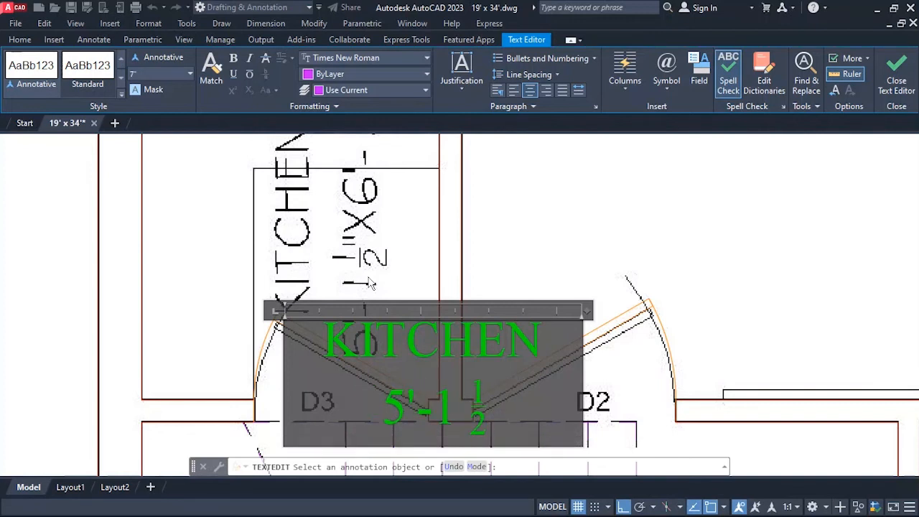
text( " x)
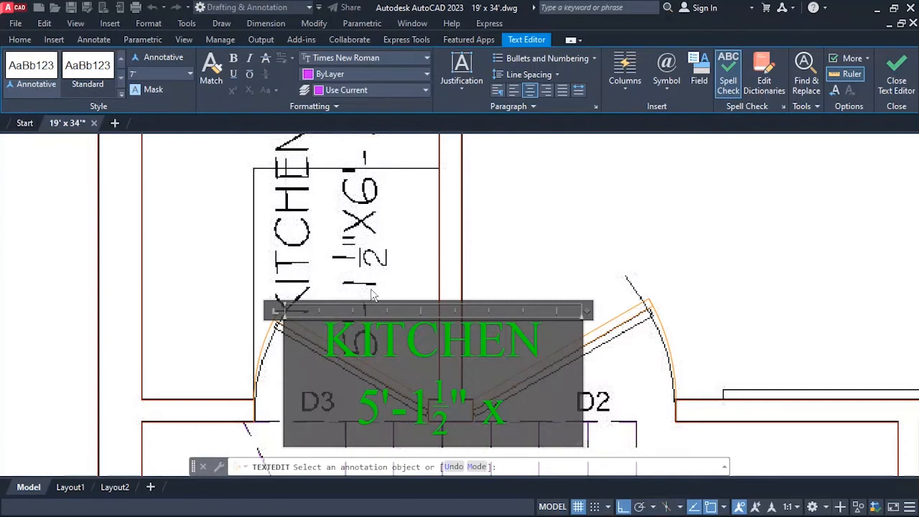
Complete the kitchen size line with 6'-1 1/2", the fraction placed directly after the 1, and finish editing the label.
scroll(373, 295, down, 3)
scroll(356, 230, up, 4)
scroll(351, 210, down, 1)
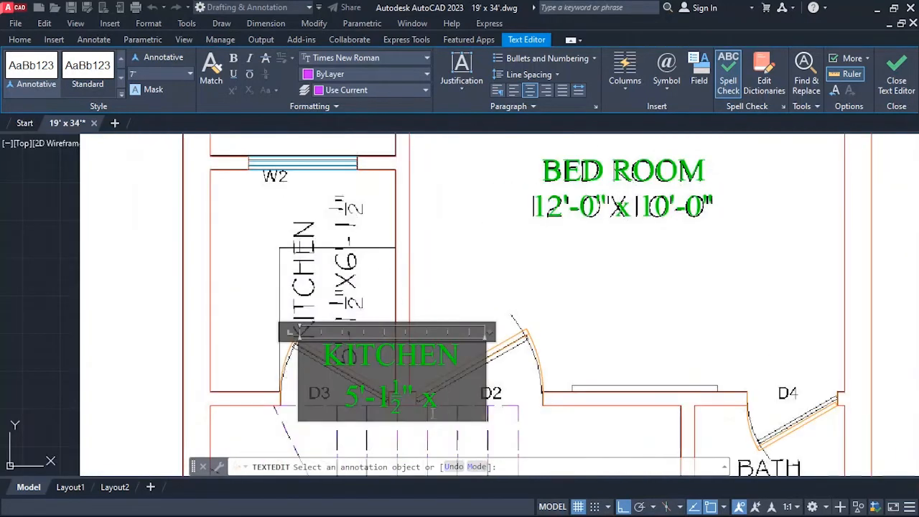
scroll(434, 439, up, 3)
text(6')
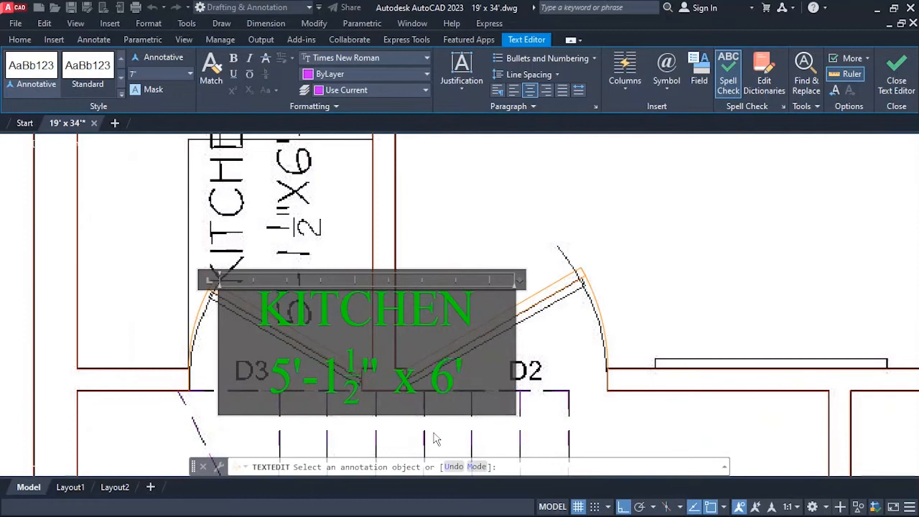
text(-1 1/2)
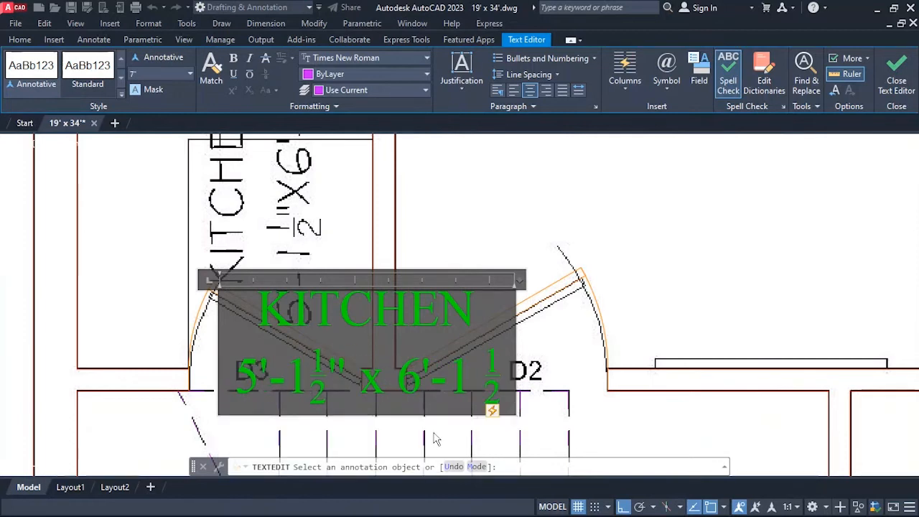
key(BackSpace)
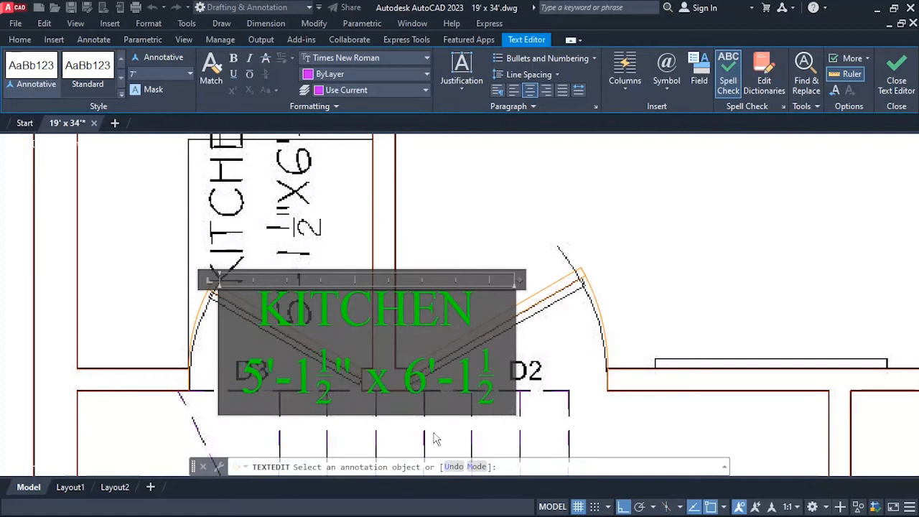
text(")
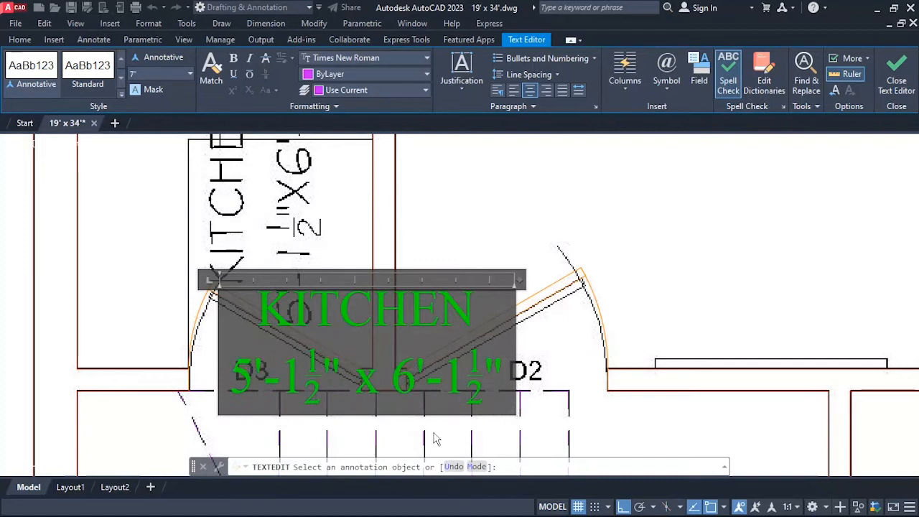
click(527, 232)
scroll(380, 304, down, 4)
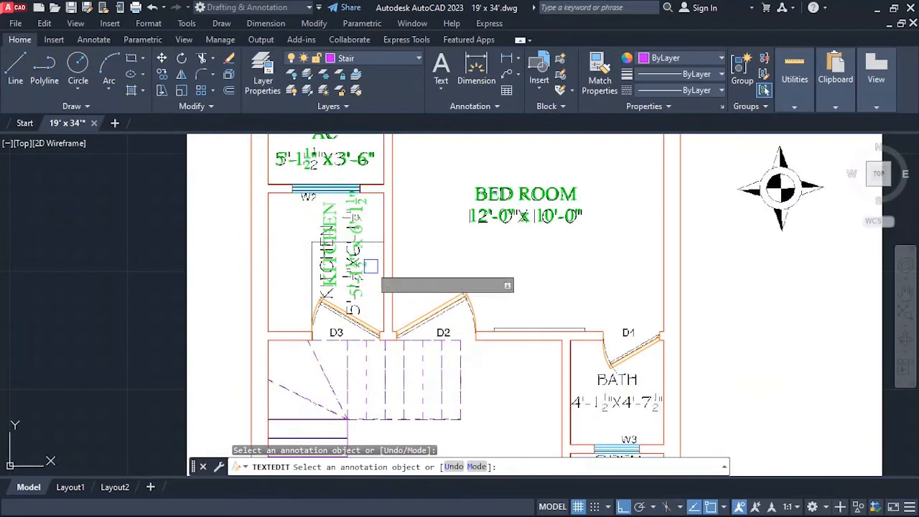
scroll(362, 256, up, 2)
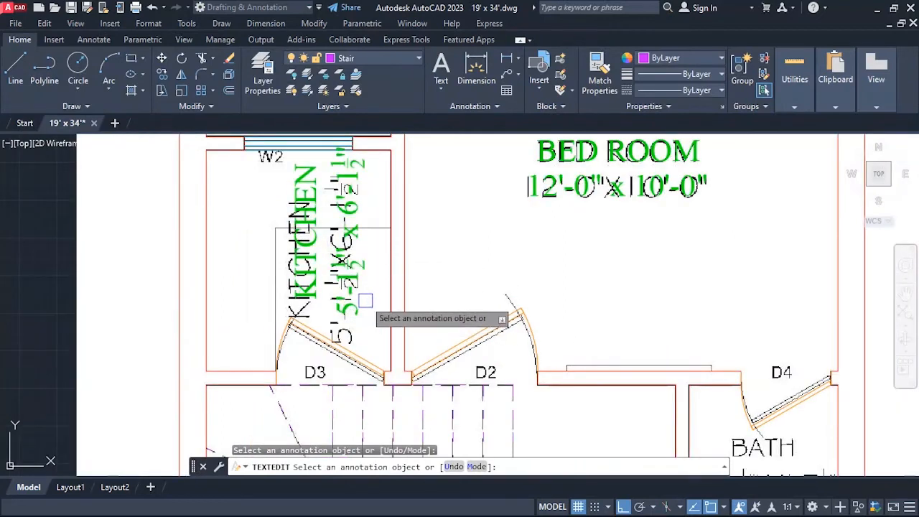
Move the green kitchen label straight down about 6" toward the underlying KITCHEN text.
key(Escape)
text(M)
key(Return)
click(301, 252)
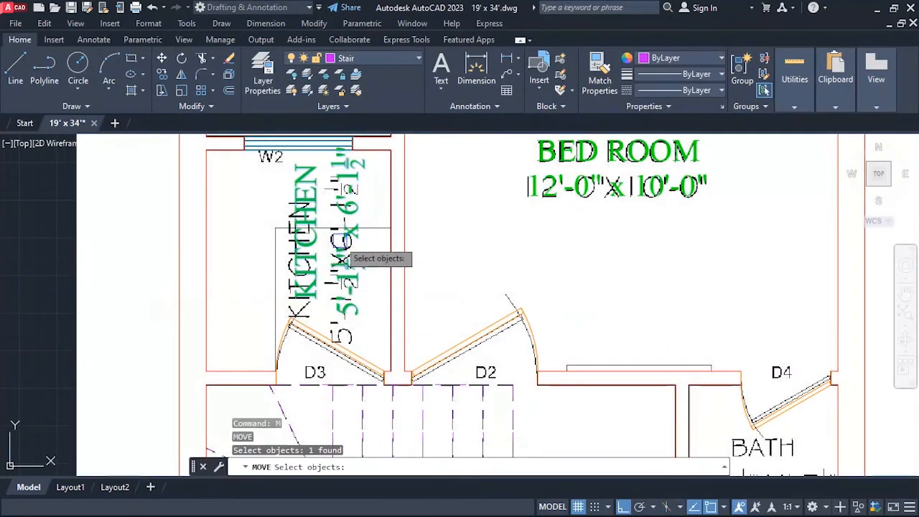
key(Return)
click(444, 199)
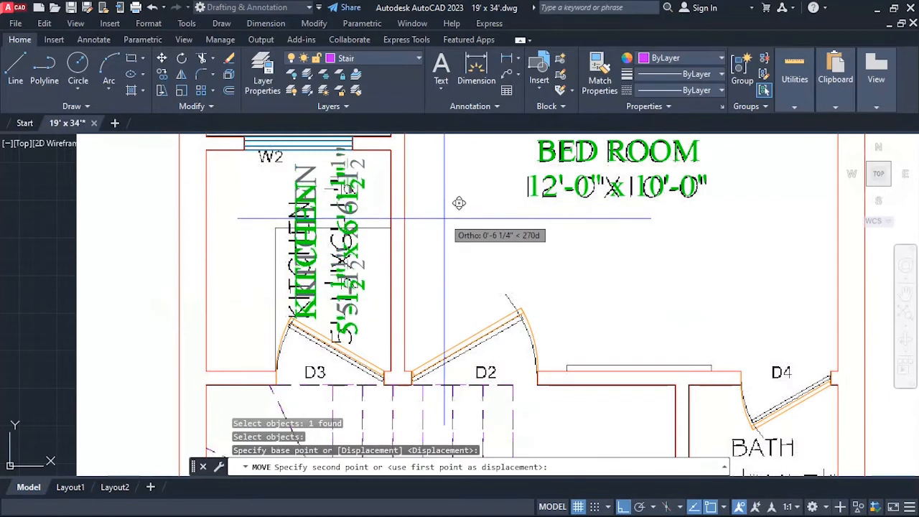
click(453, 215)
Shift the kitchen label horizontally to the left about 1 3/4" to line up with the underlying text.
text(M)
key(Return)
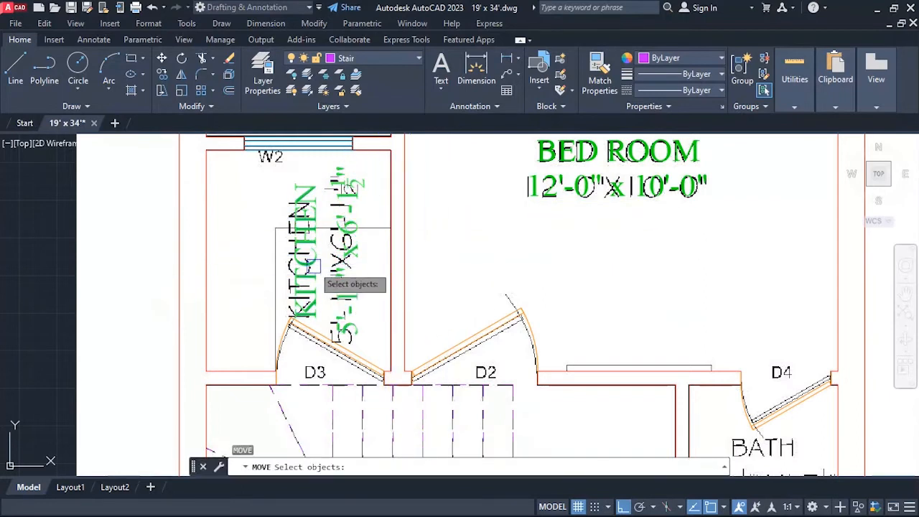
click(307, 282)
key(Return)
click(436, 246)
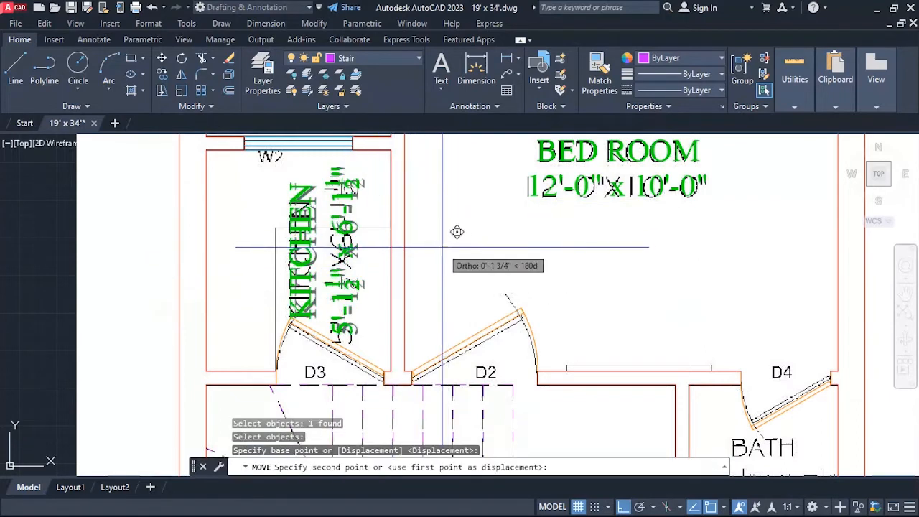
click(442, 243)
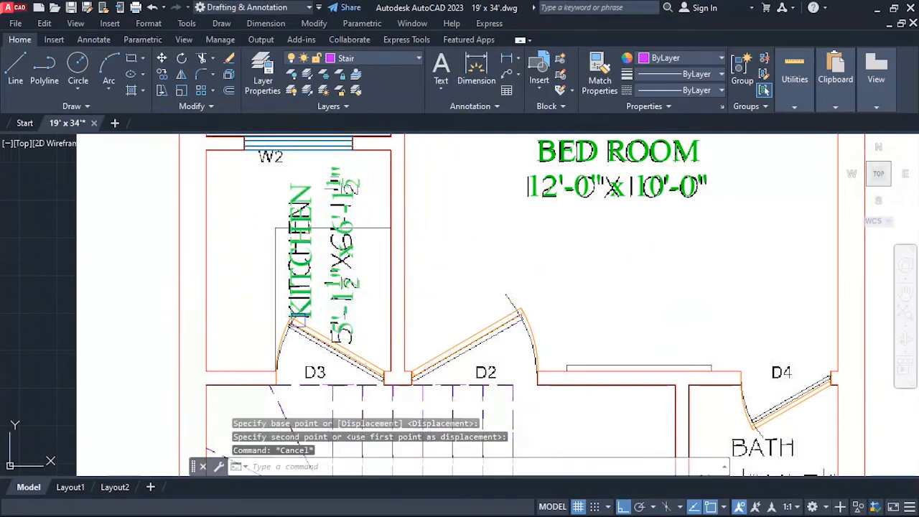
Nudge the kitchen label straight up about 7/8" to keep it clear of door D3.
text(M)
key(Return)
click(339, 307)
key(Return)
click(441, 263)
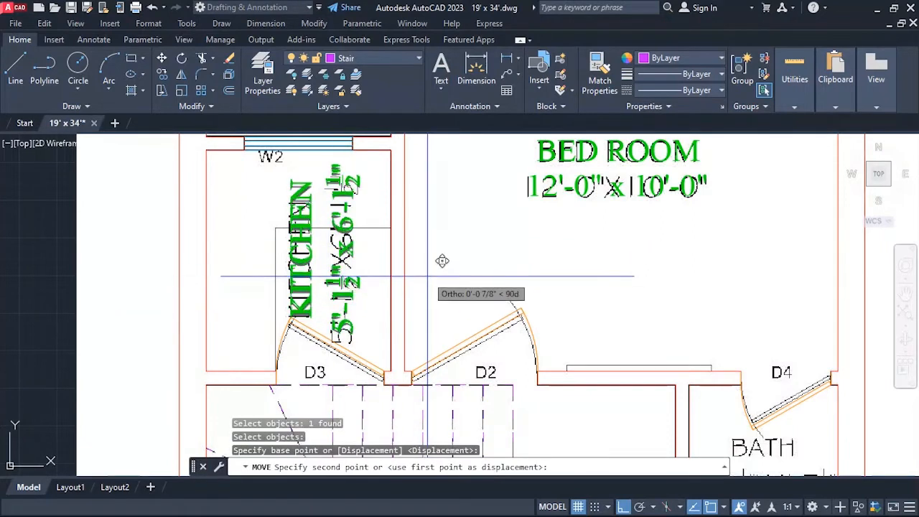
key(Escape)
Copy the BED ROOM label straight down about 8' to the height of the upper bath, beside its wall.
scroll(234, 251, down, 4)
scroll(234, 251, down, 2)
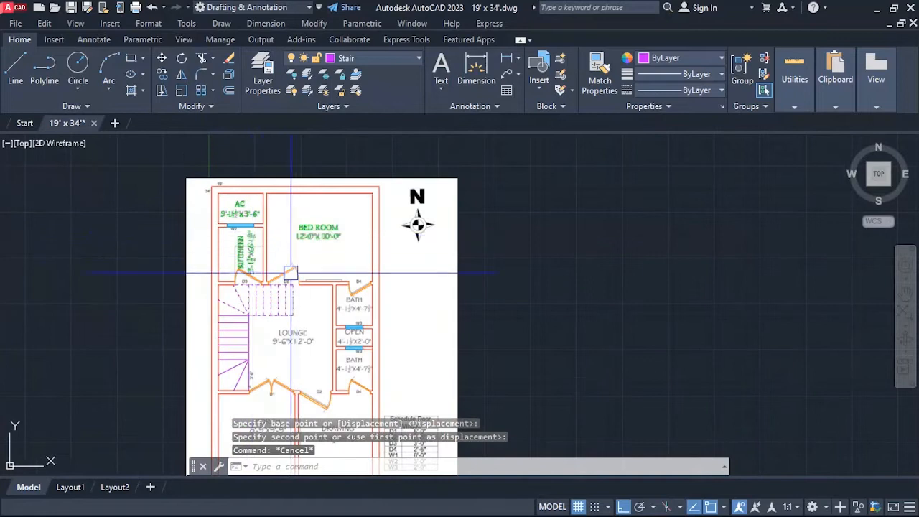
scroll(239, 203, up, 2)
scroll(237, 204, down, 2)
scroll(335, 238, up, 2)
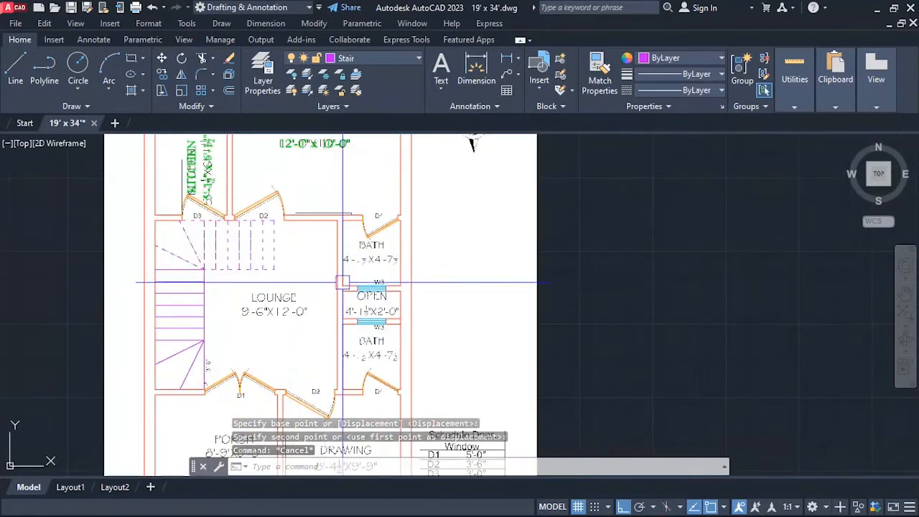
scroll(335, 239, down, 2)
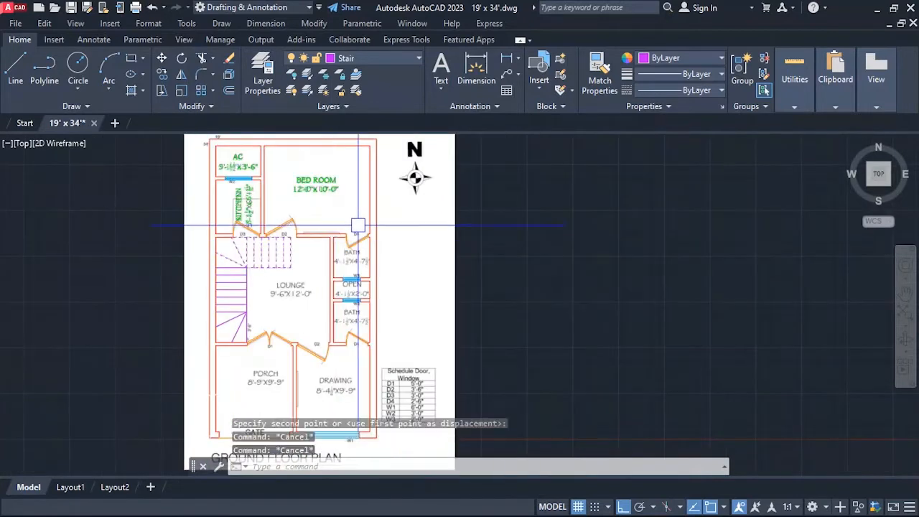
key(Return)
click(322, 197)
key(Return)
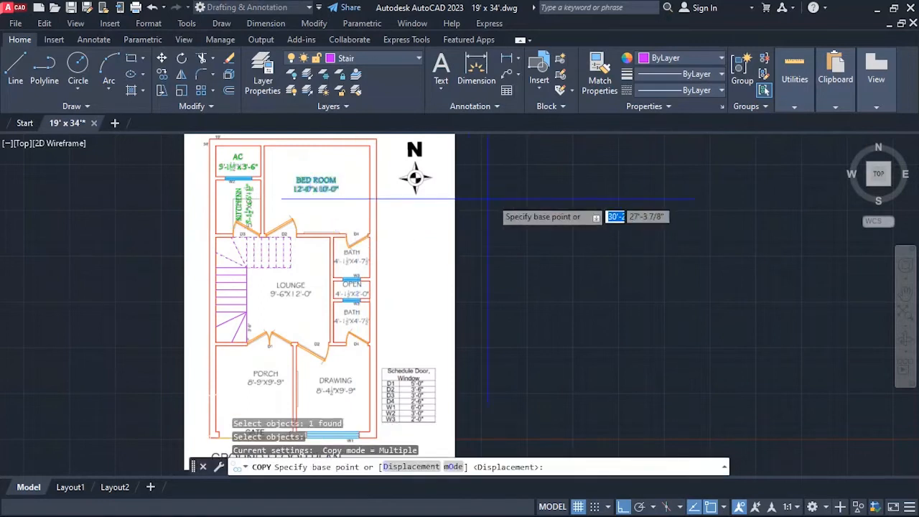
click(397, 198)
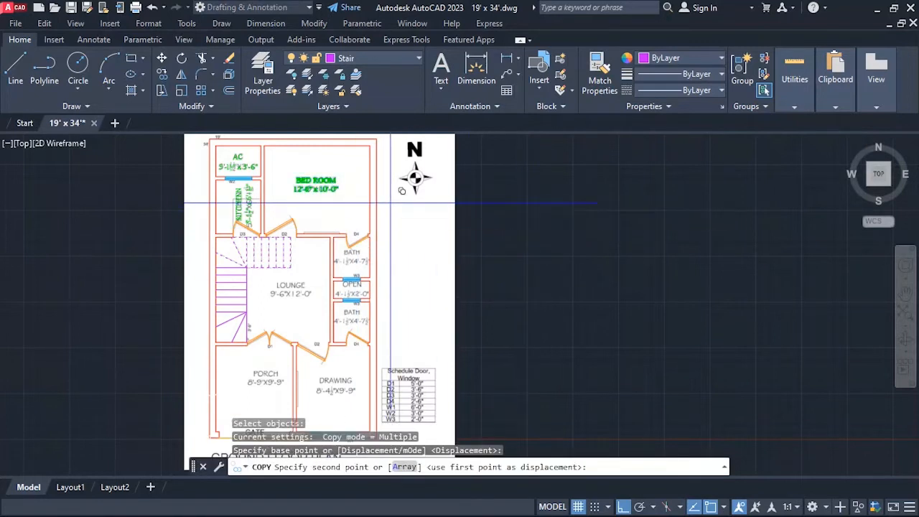
click(407, 265)
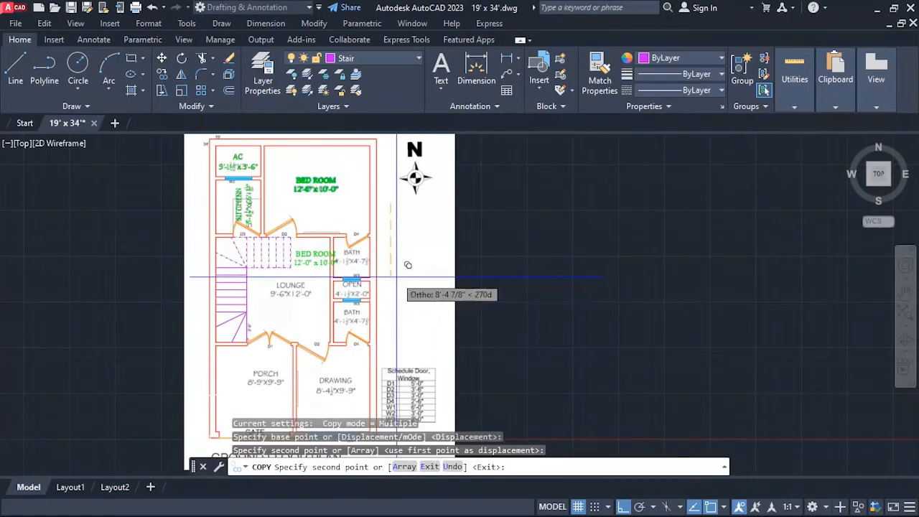
key(Escape)
Move the copied BED ROOM label horizontally to the right about 4' onto the underlying upper BATH label.
text(m)
key(Return)
click(316, 257)
key(Return)
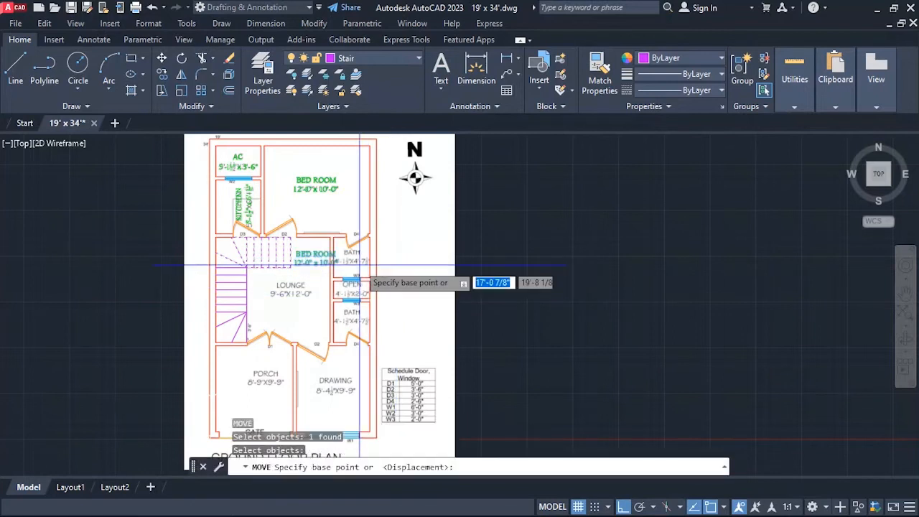
click(377, 249)
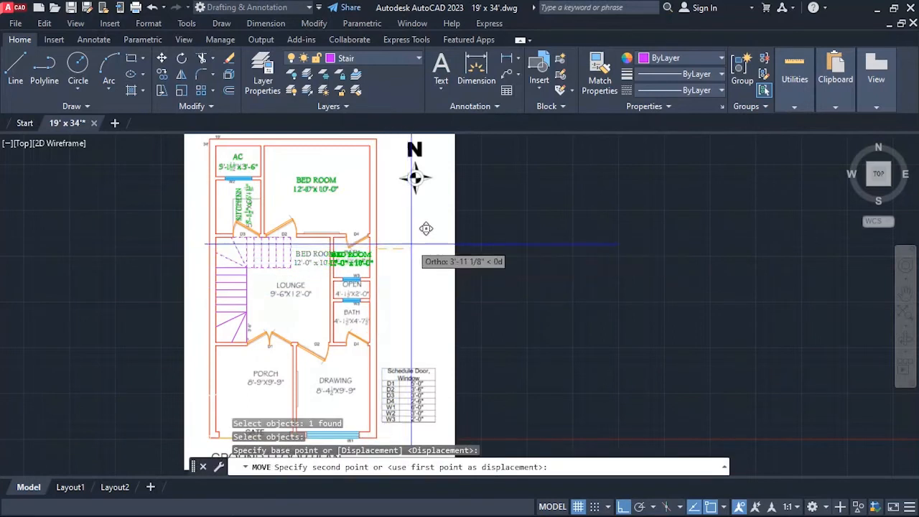
key(Escape)
Replace the copied label's text in the upper bath with BATH and, on a second line, 4'-1 1/2" x 4'-7 1/2".
scroll(369, 260, up, 5)
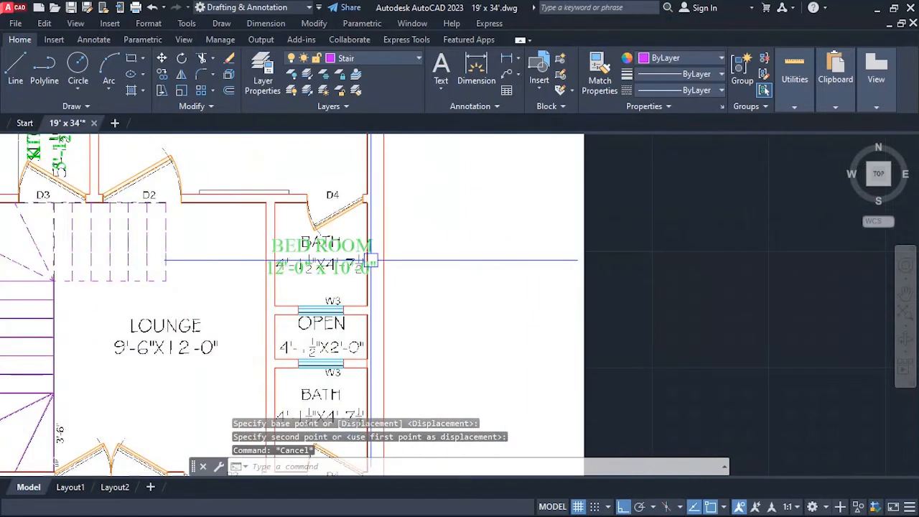
text(ED)
key(Return)
click(334, 255)
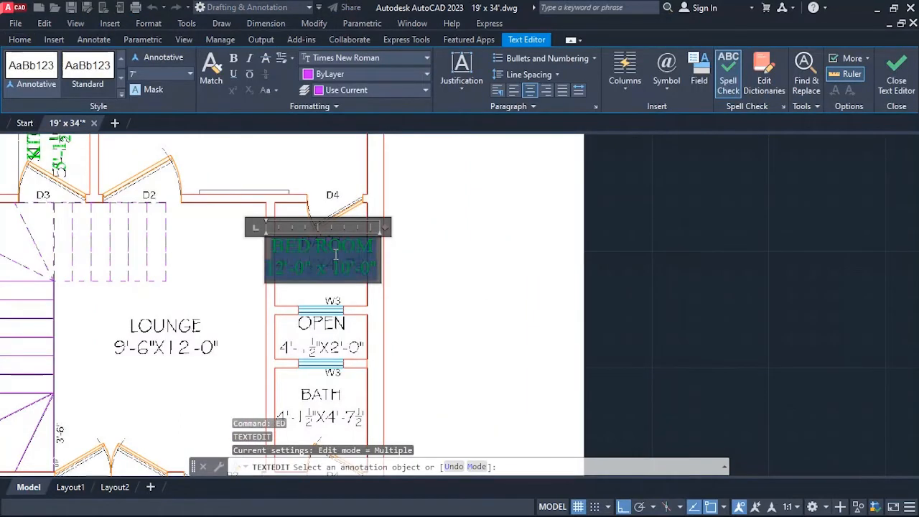
text(BATH)
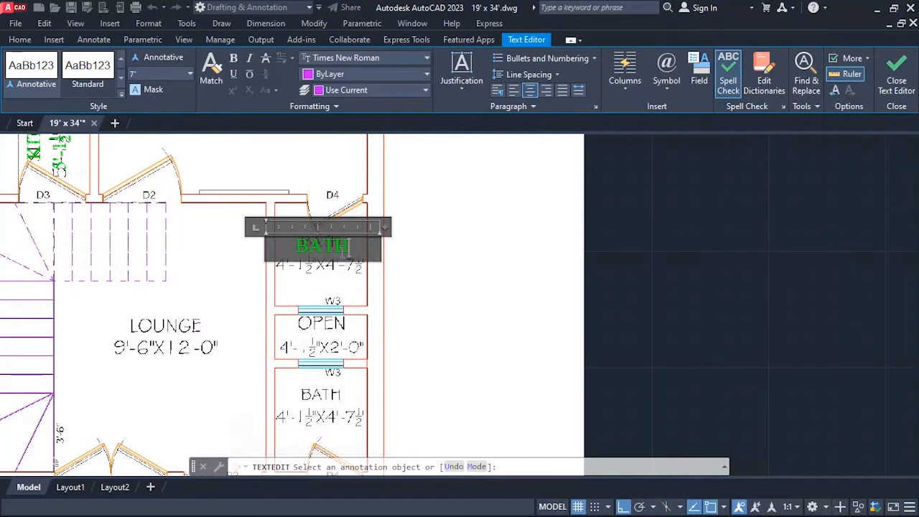
key(Return)
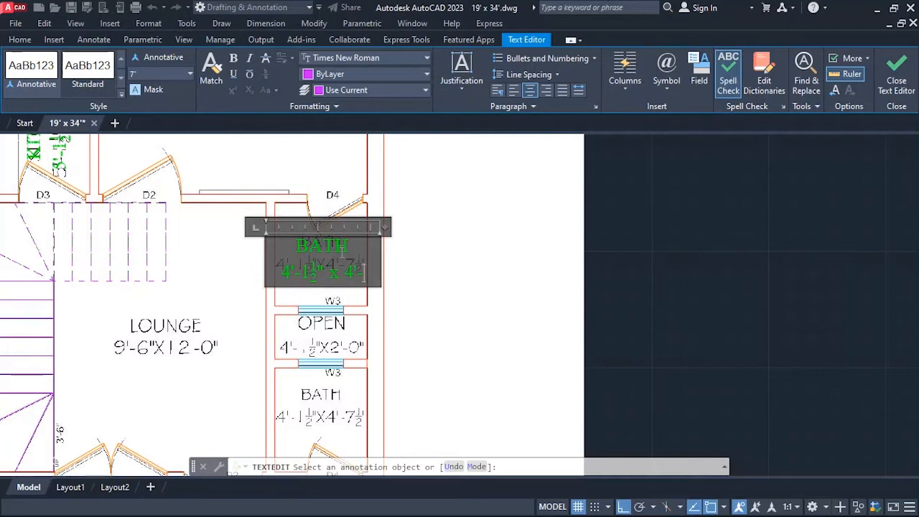
text(/2)
Reduce the height of all text in the upper bath label, trying 4" and 5" before setting 6", and finish editing.
key(ctrl+a)
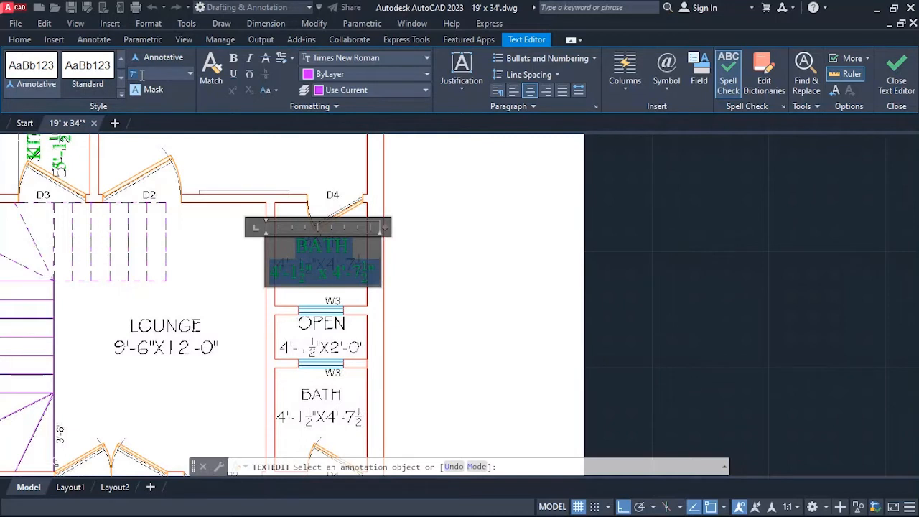
text(4)
key(Return)
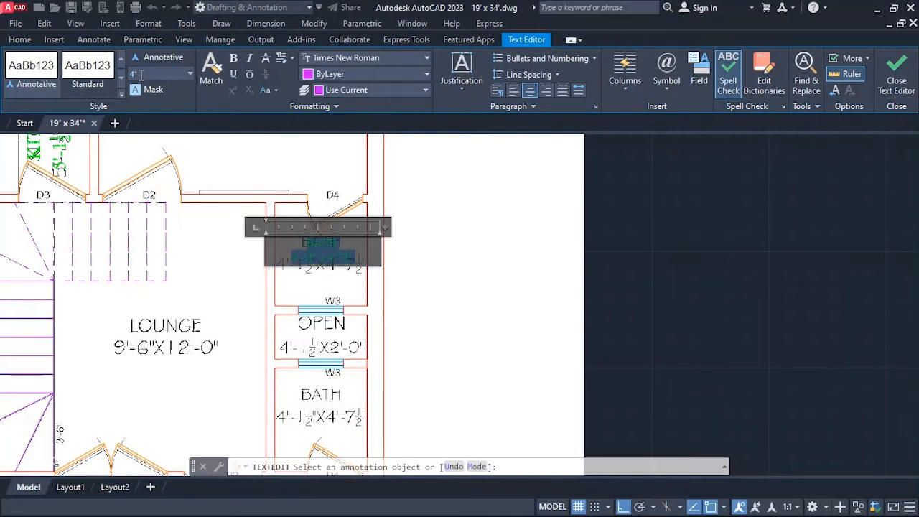
key(Return)
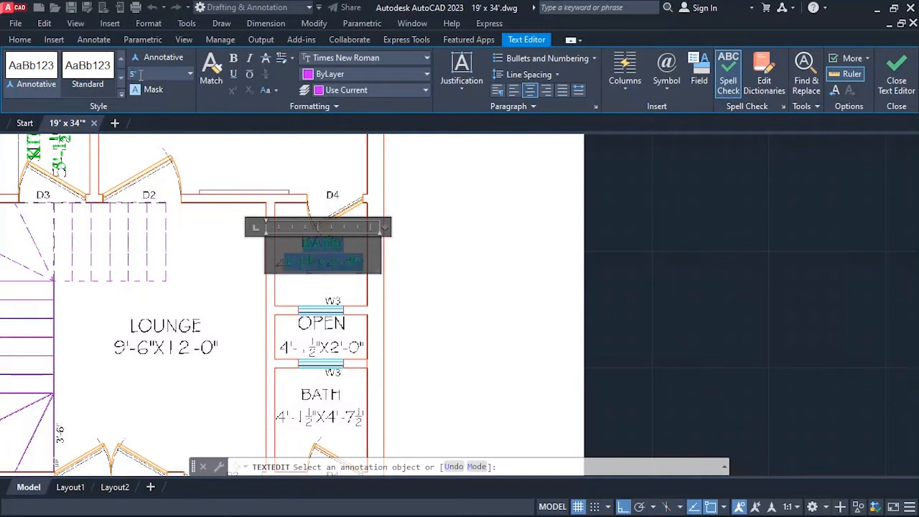
text(6)
key(Return)
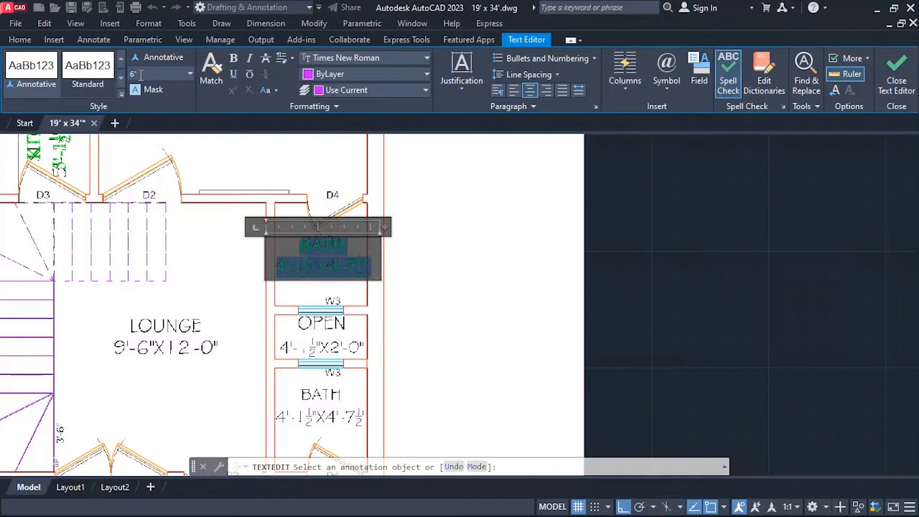
click(437, 280)
scroll(359, 294, up, 4)
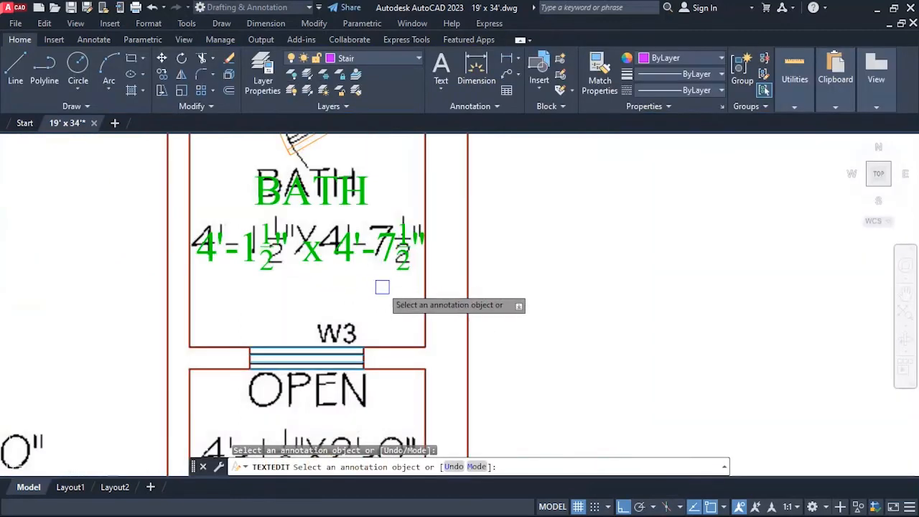
Nudge the green BATH label in the upper bath slightly to the left over the underlying text.
key(Escape)
text(M)
key(Return)
click(356, 252)
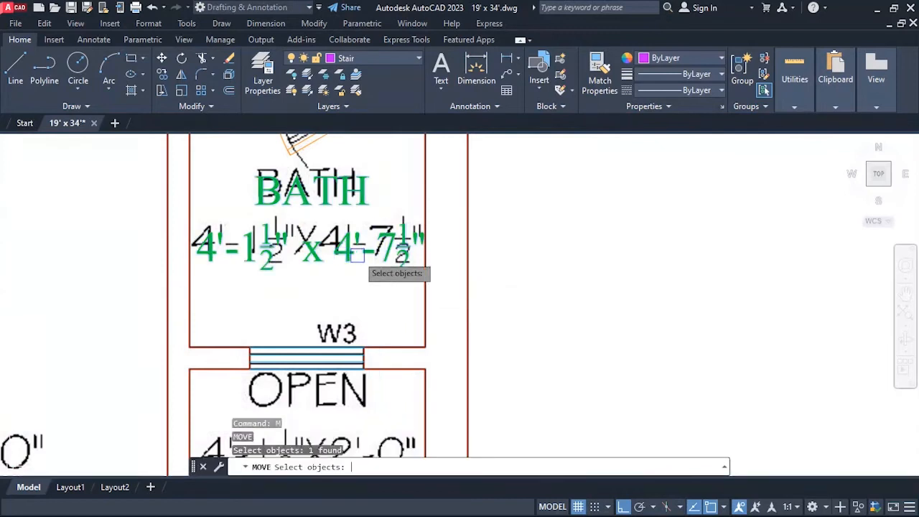
key(Return)
click(545, 255)
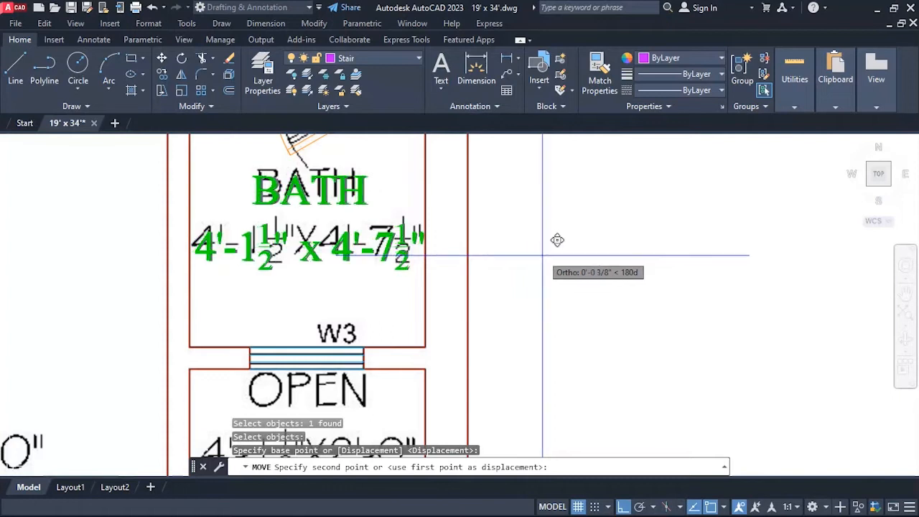
click(540, 258)
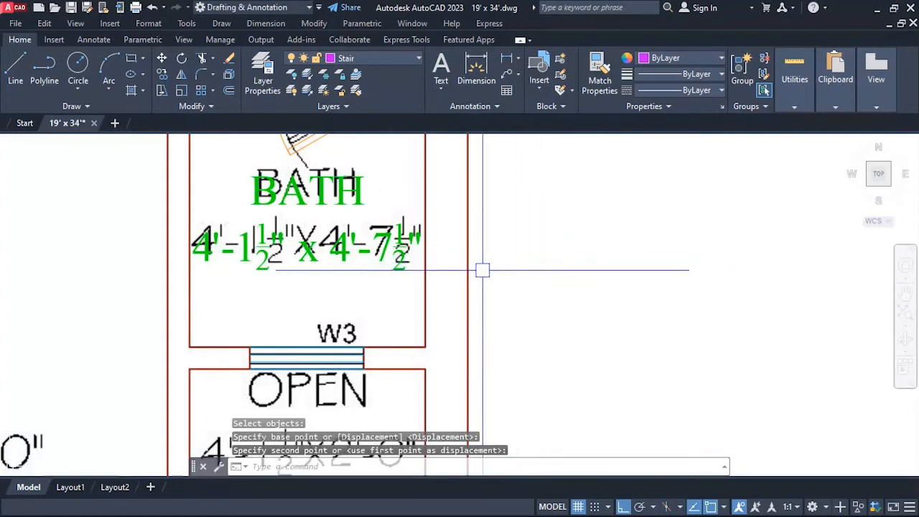
Move the upper bath's green BATH label slightly up to line up with the underlying label.
text(M)
key(Return)
click(388, 259)
key(Return)
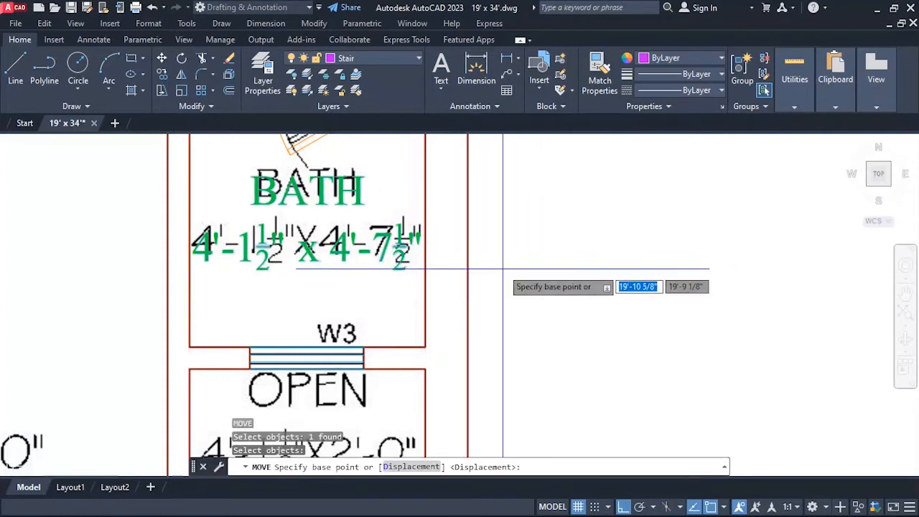
click(510, 269)
scroll(384, 178, down, 4)
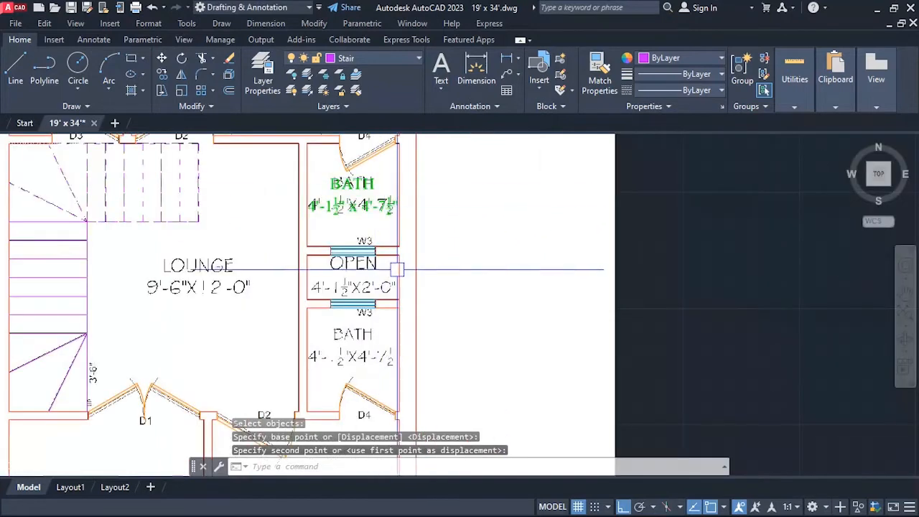
Copy the upper BATH label straight down about 3'-7" onto the underlying OPEN label.
scroll(395, 268, up, 2)
scroll(349, 187, down, 2)
text(CO)
key(Return)
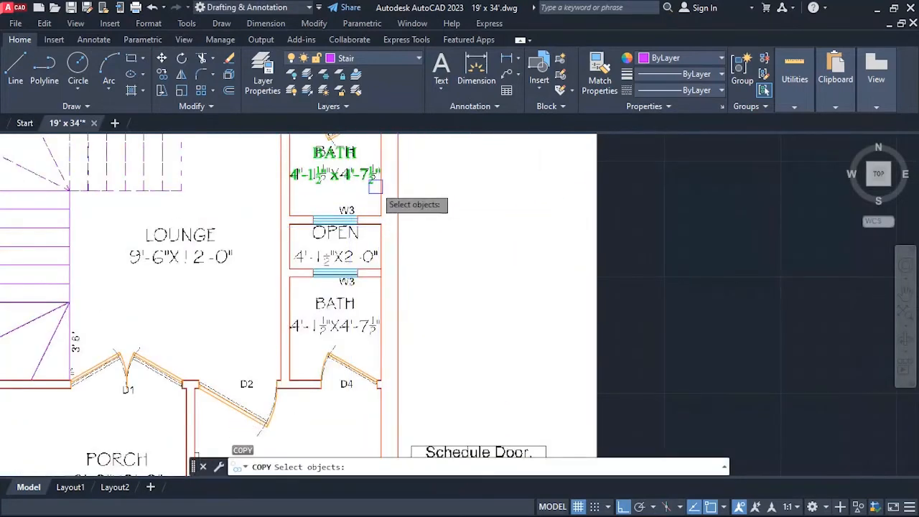
click(344, 174)
key(Return)
click(513, 165)
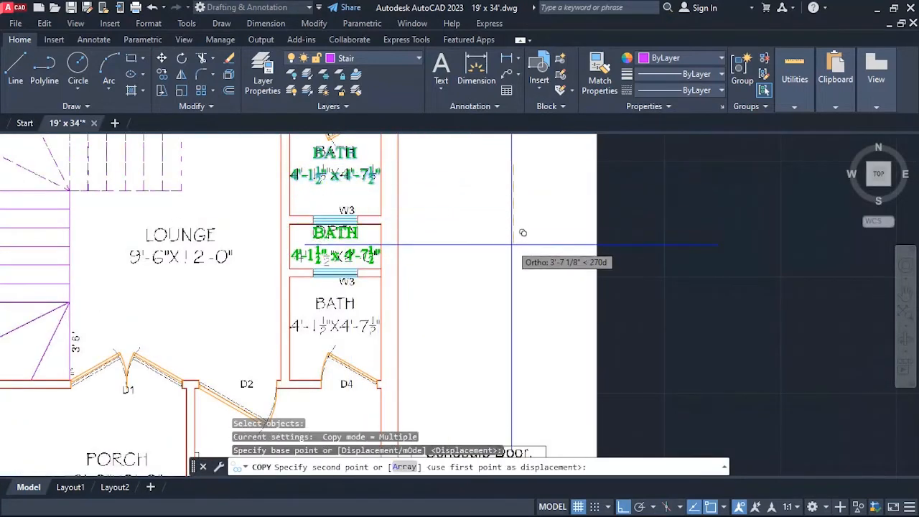
click(522, 231)
key(Escape)
Replace the name in the label copied to the open area between the baths with OPEN.
scroll(388, 260, up, 4)
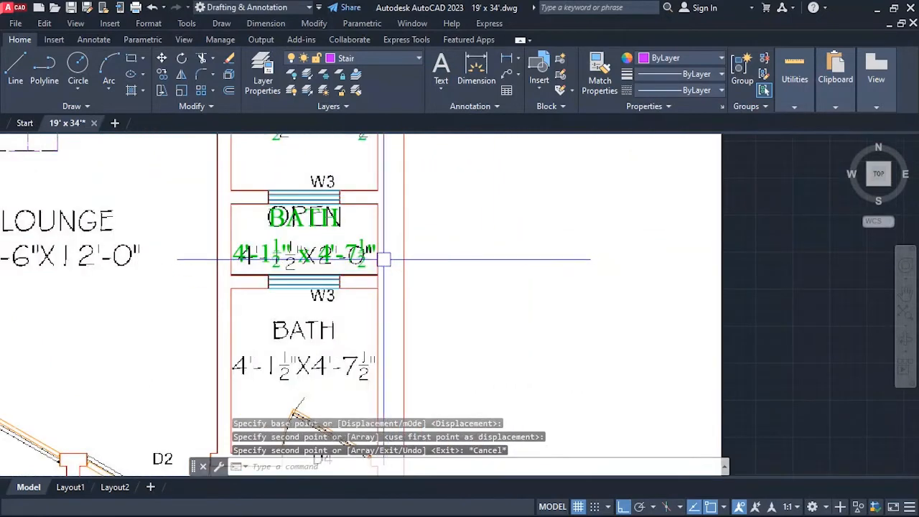
text(ED)
key(Return)
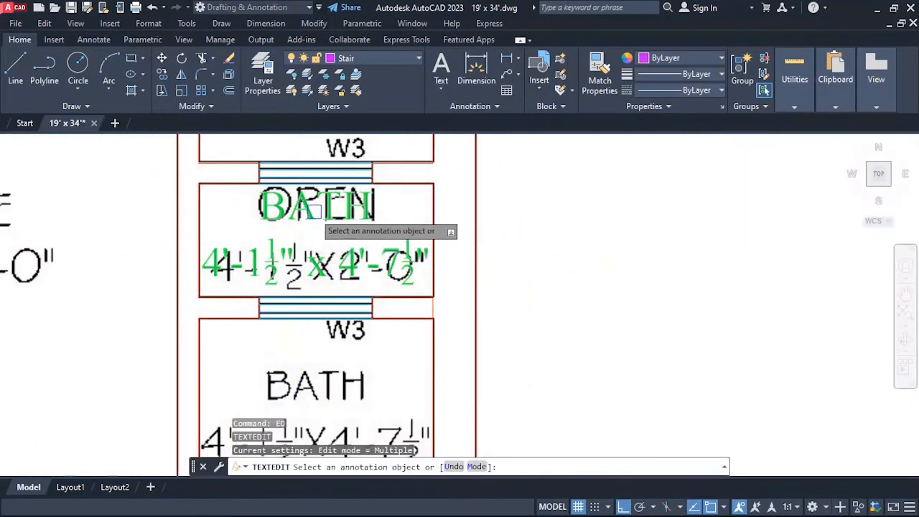
click(315, 209)
double_click(314, 209)
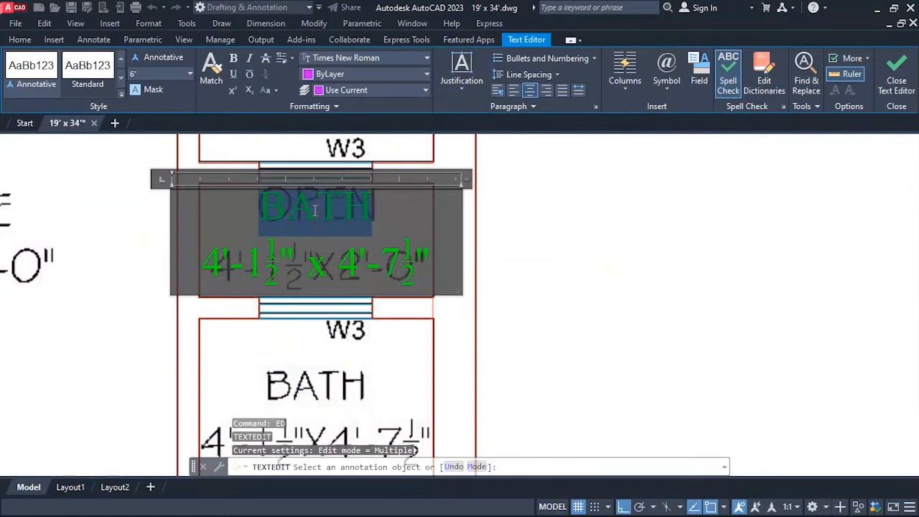
text(OPEN)
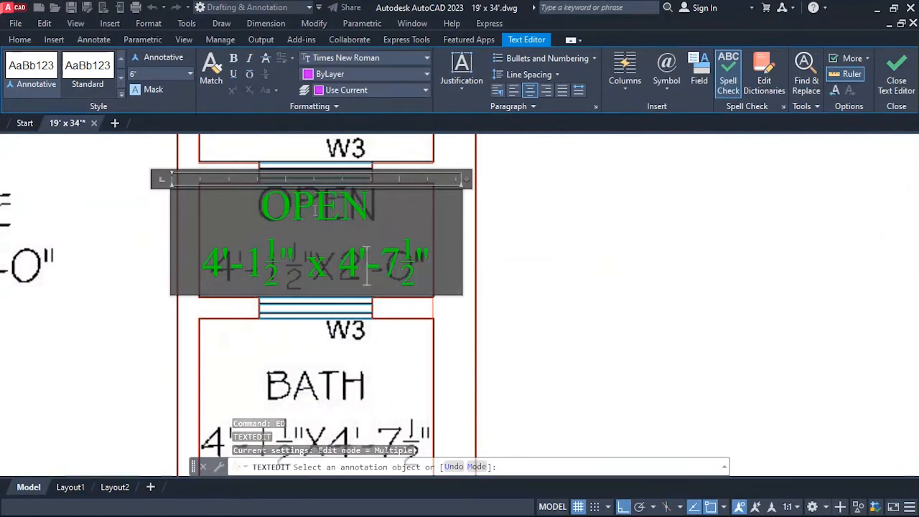
Change the second dimension in the OPEN label to 2'-0", giving 4'-1 1/2" x 2'-0", and finish editing.
key(Left)
key(Left)
key(shift+Right)
text(2)
key(Right)
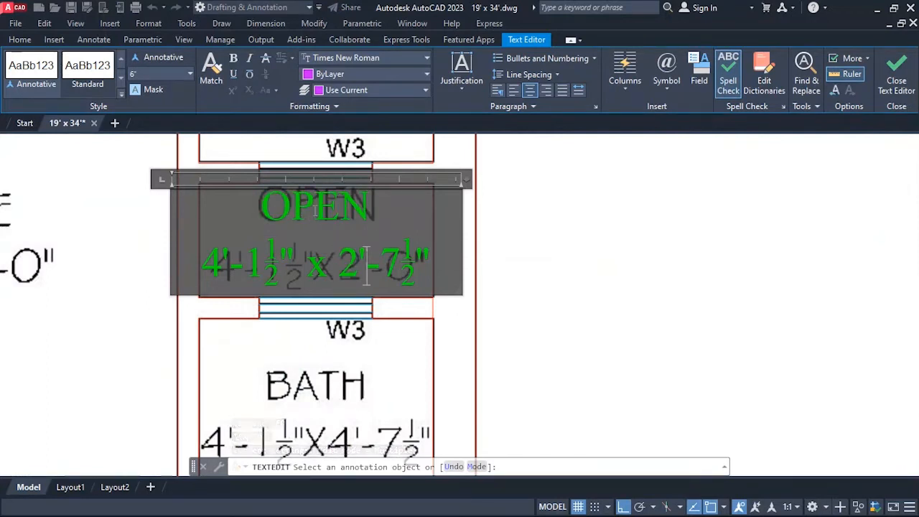
text(0)
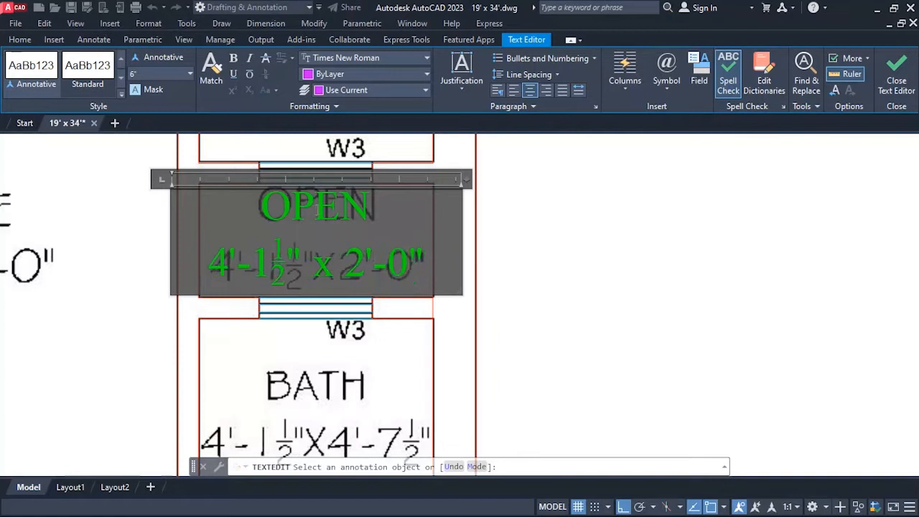
click(471, 236)
scroll(359, 201, down, 4)
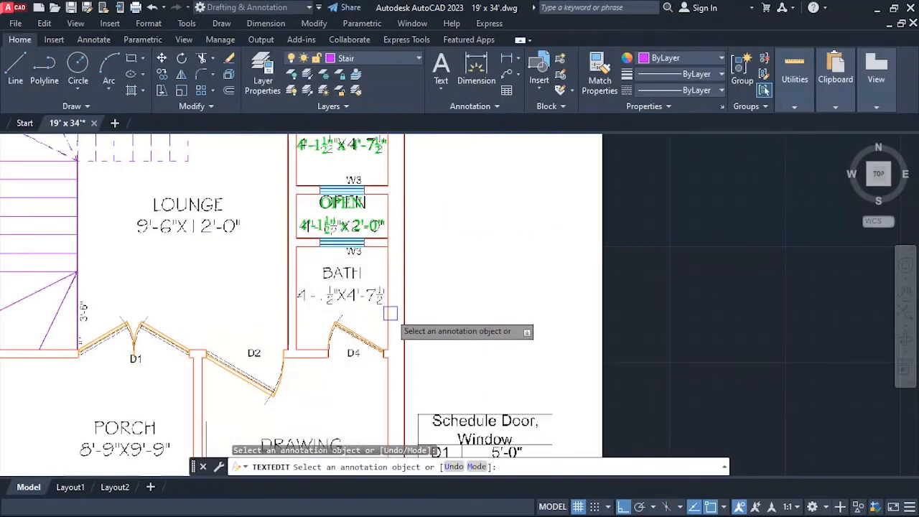
key(Escape)
text(co)
key(Return)
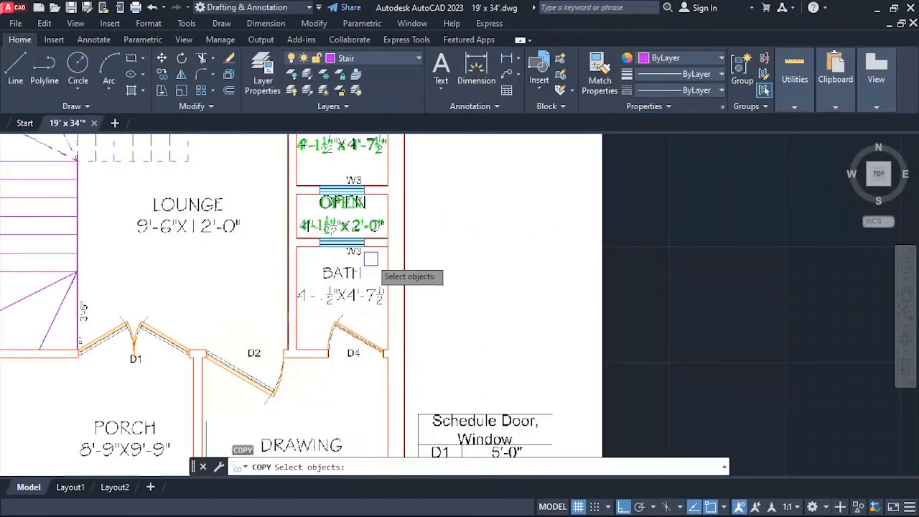
click(362, 228)
key(Return)
click(486, 207)
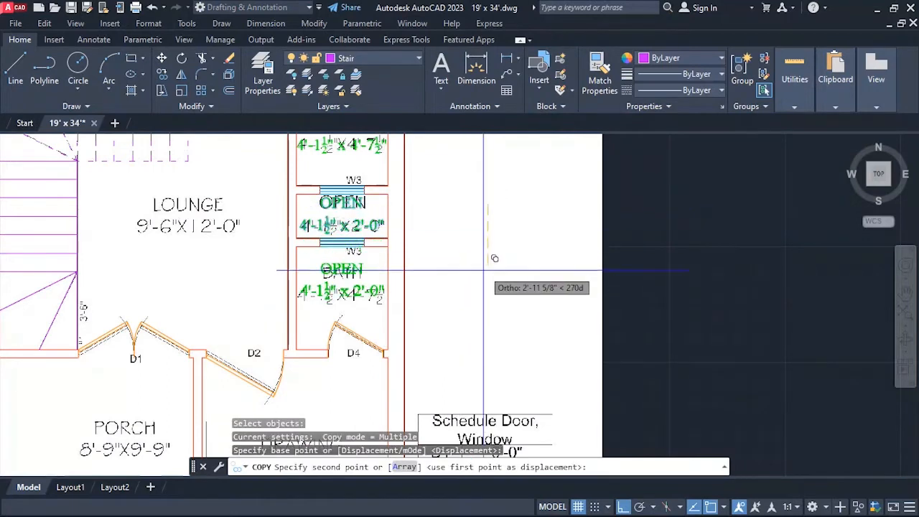
scroll(405, 322, down, 3)
key(Escape)
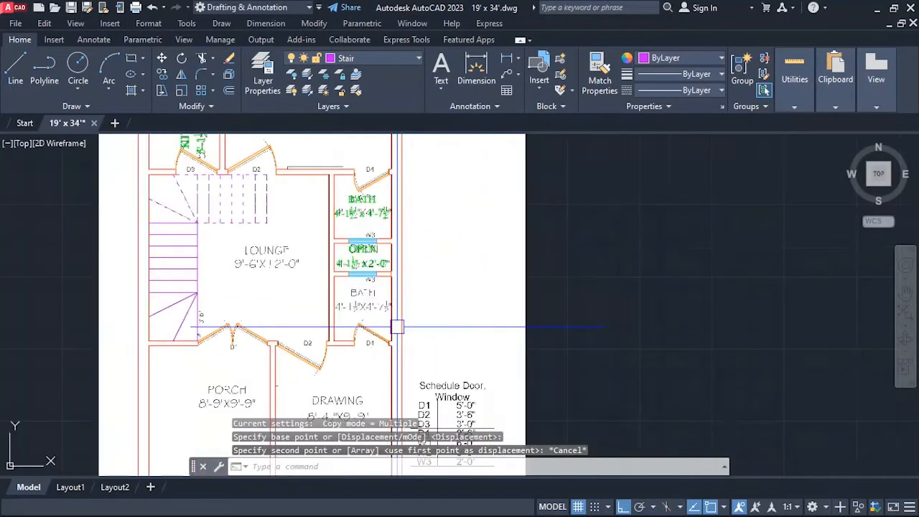
Copy the upper BATH label straight down about 6'-8" onto the lower bath's underlying label.
text(o)
key(Return)
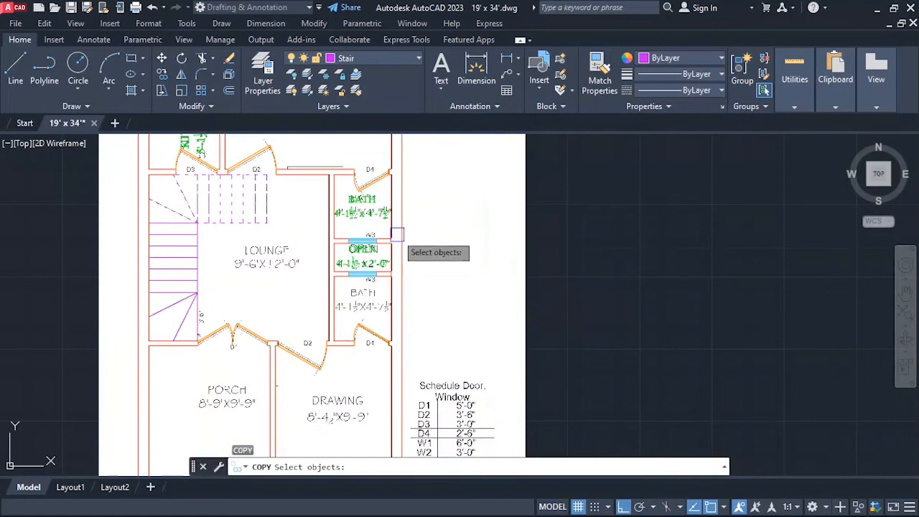
click(380, 212)
key(Return)
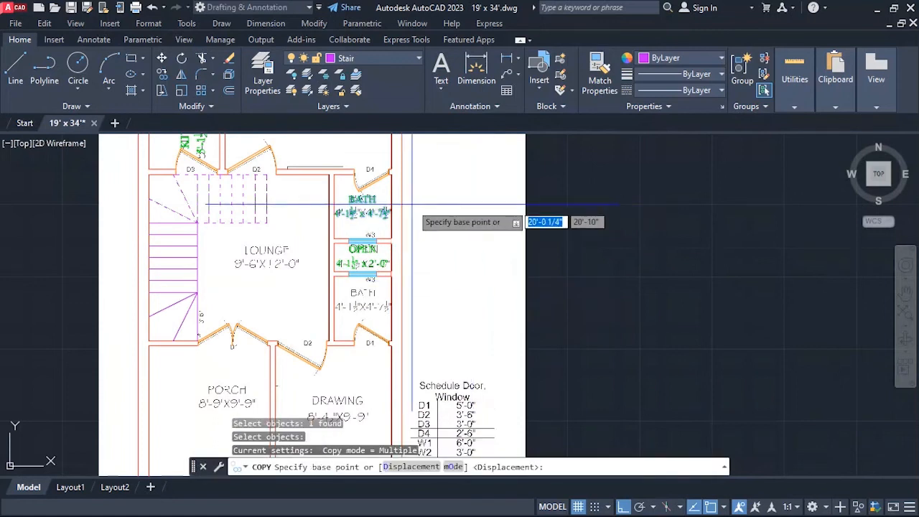
click(460, 198)
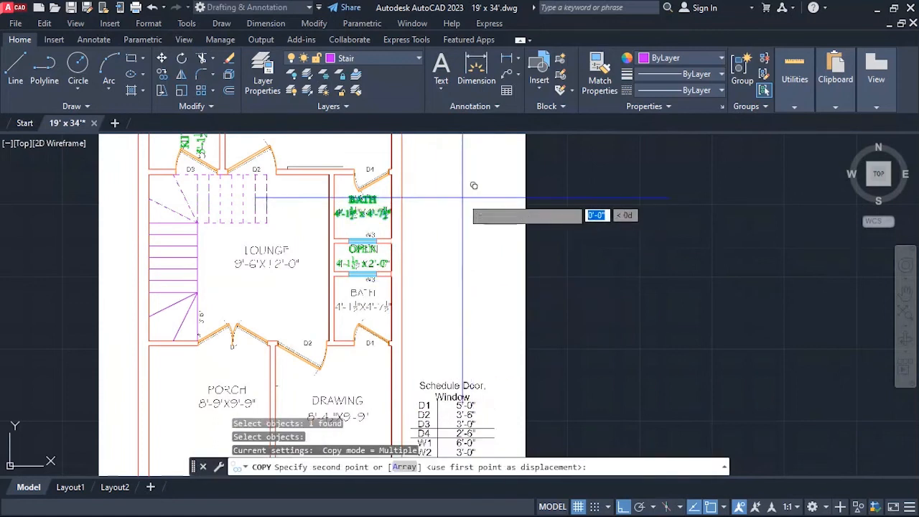
click(471, 278)
key(Escape)
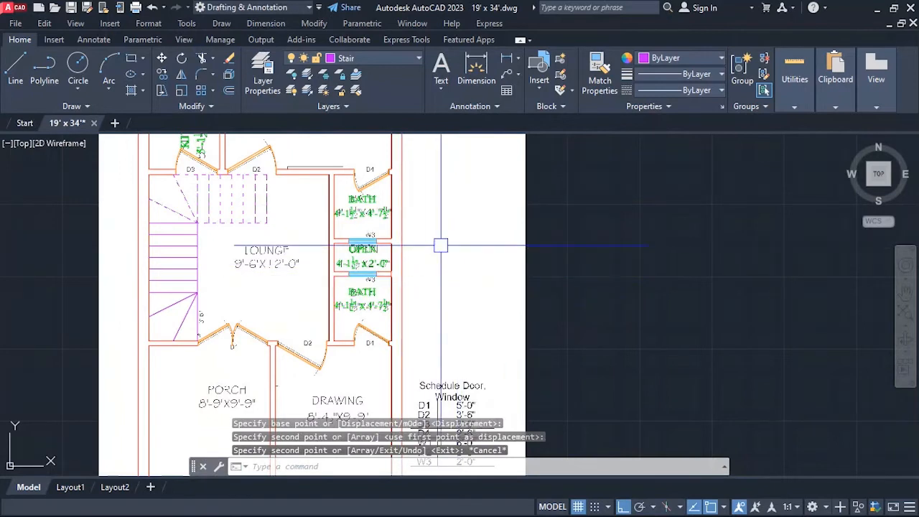
Copy the OPEN label about 7'-1" to the left onto the underlying LOUNGE label.
scroll(366, 270, down, 2)
scroll(284, 272, up, 2)
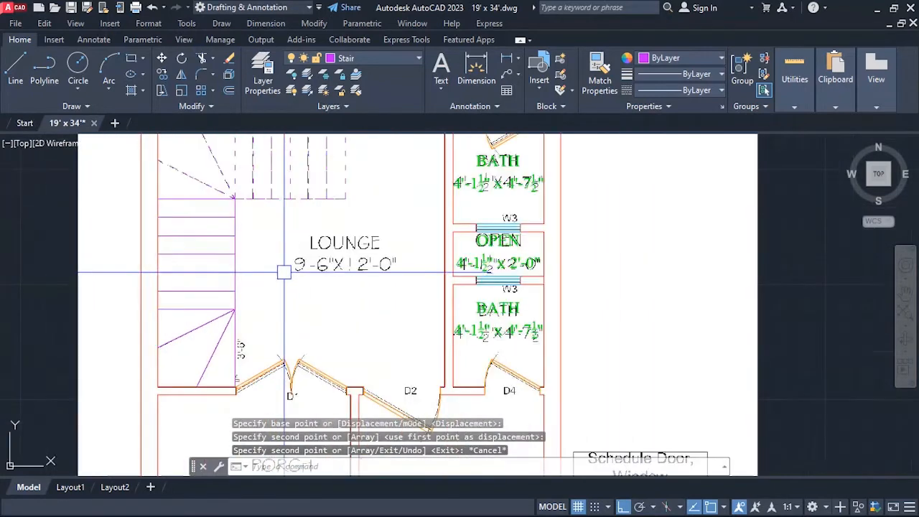
key(Return)
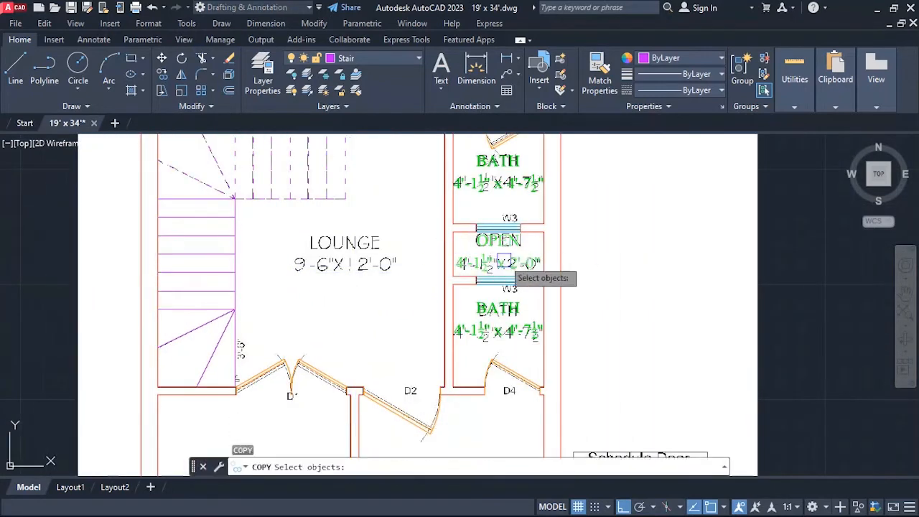
click(504, 262)
key(Return)
click(696, 253)
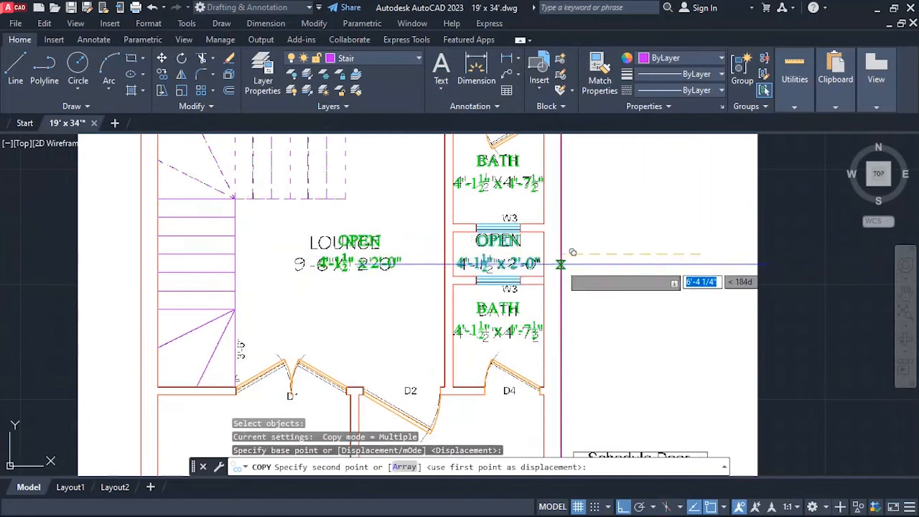
scroll(554, 254, up, 1)
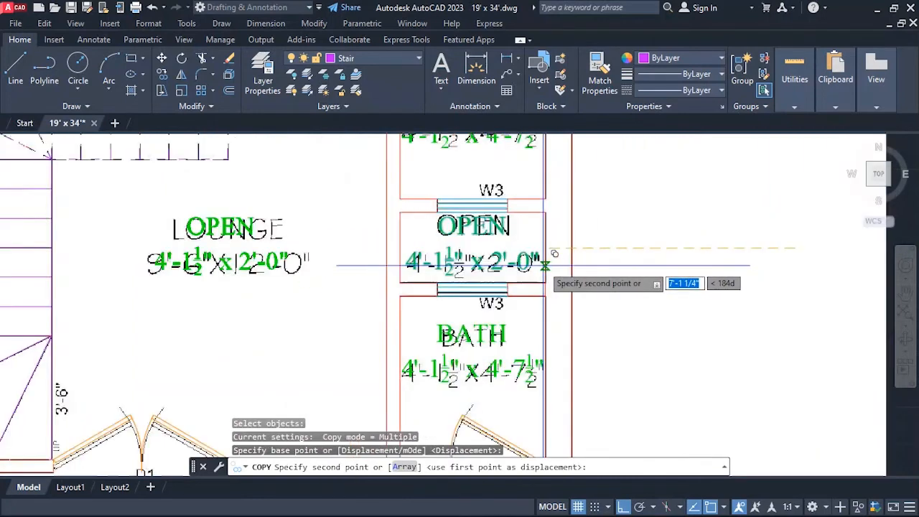
scroll(554, 254, up, 1)
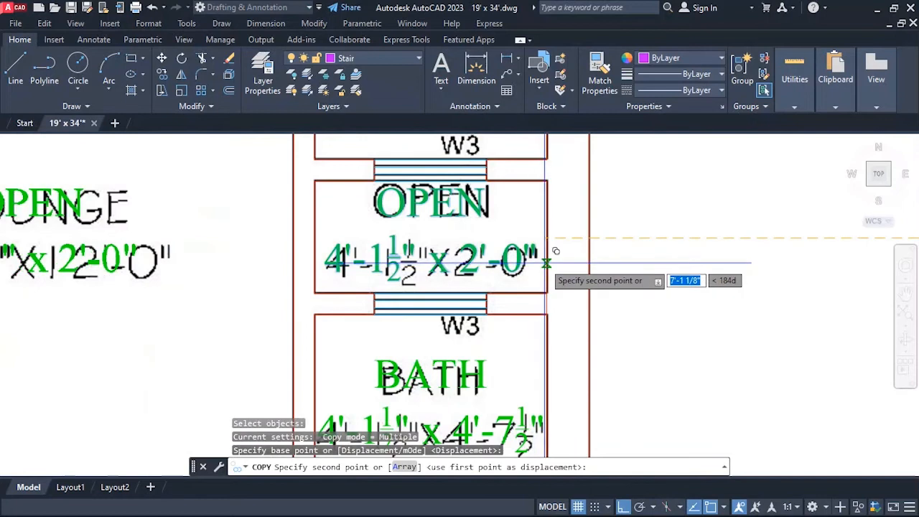
click(546, 263)
scroll(640, 250, down, 3)
key(Escape)
Replace the name OPEN in the label copied to the lounge with LOUNGE.
scroll(392, 237, up, 3)
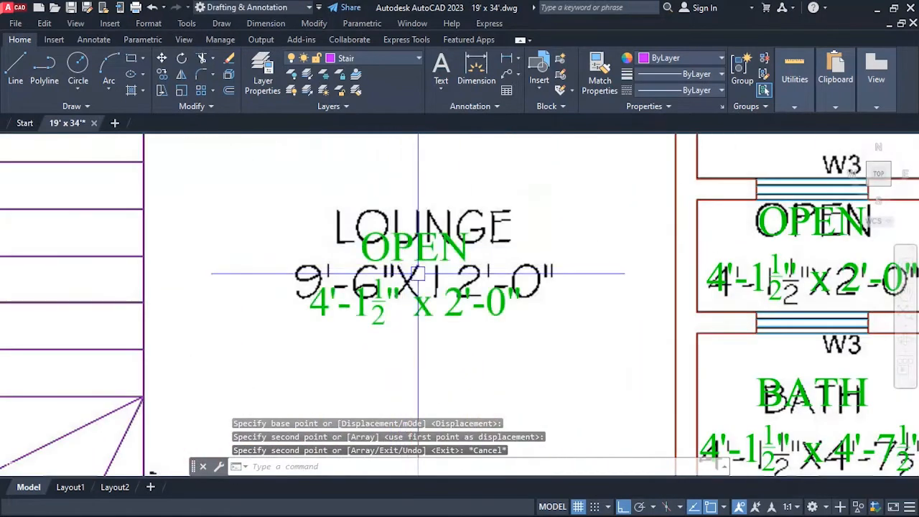
text(ed)
key(Return)
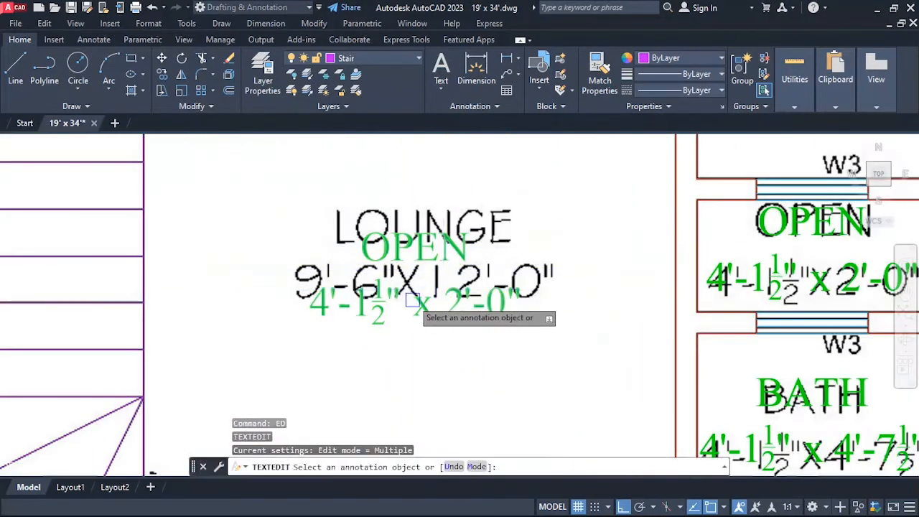
click(414, 303)
key(shift+Right)
key(shift+Right)
key(shift+Right)
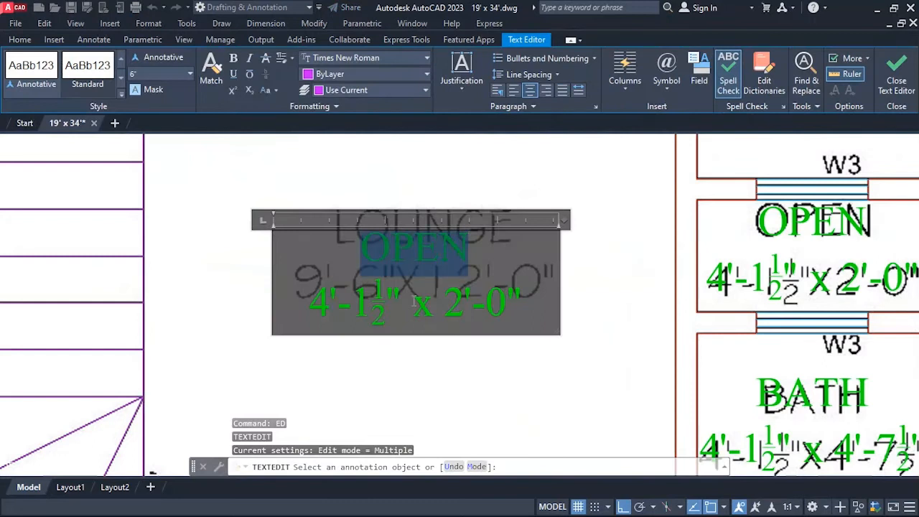
text(LOUNGE)
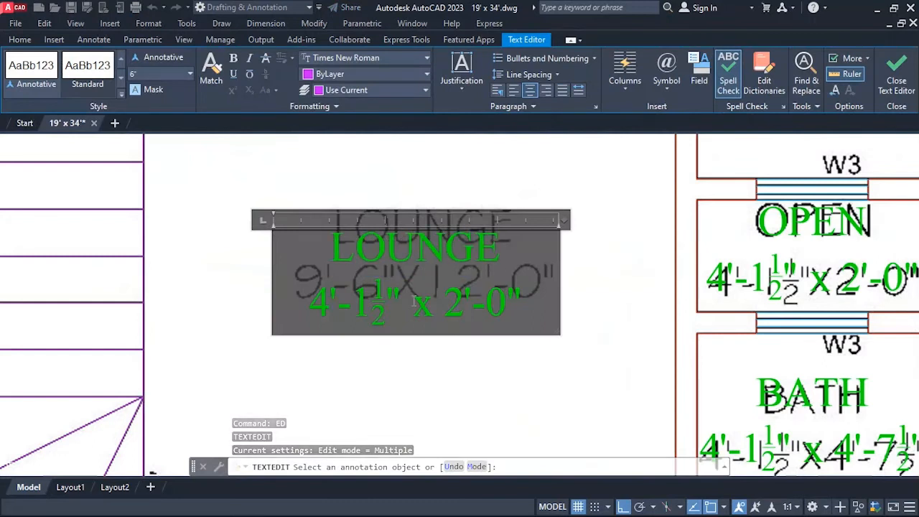
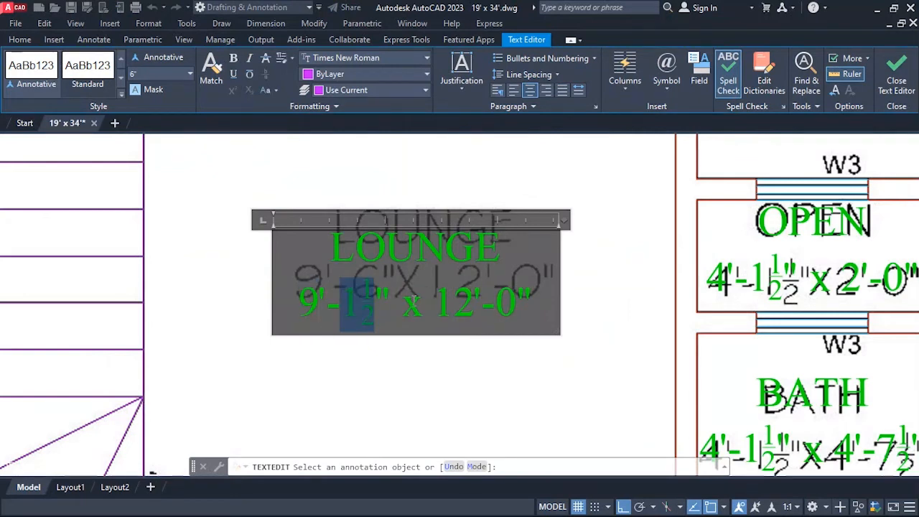
Change the first dimension of the LOUNGE label so that it reads 9'-6" x 12'-0".
text(6)
click(527, 354)
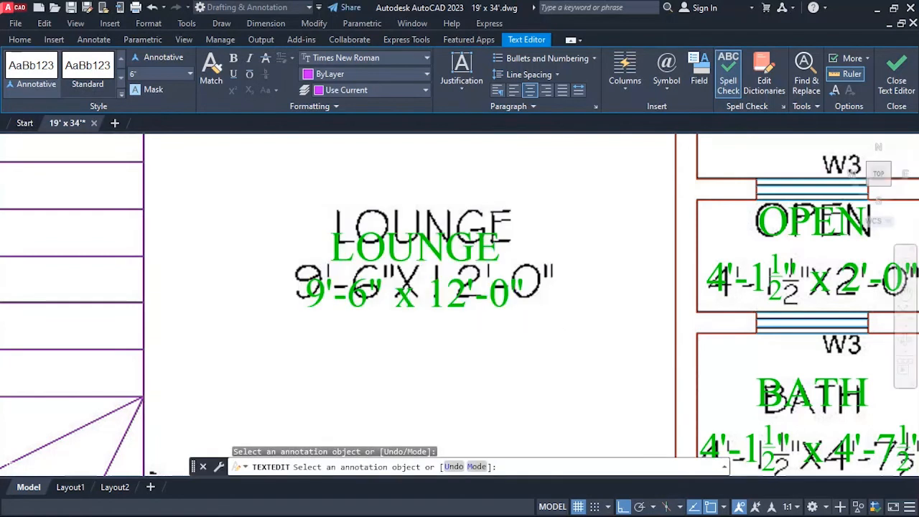
key(Escape)
Move the green LOUNGE label up and then right so it sits over the lounge text of the reference image.
key(Return)
click(467, 292)
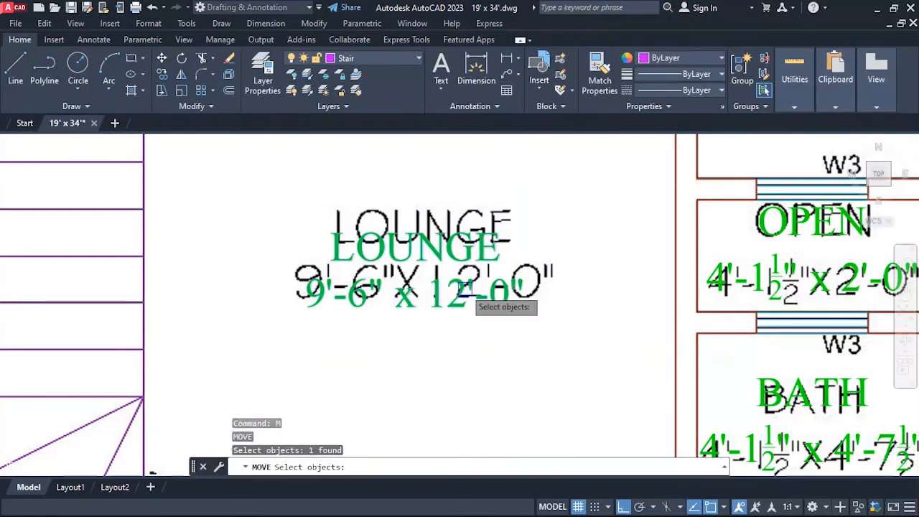
key(Return)
click(504, 367)
click(506, 350)
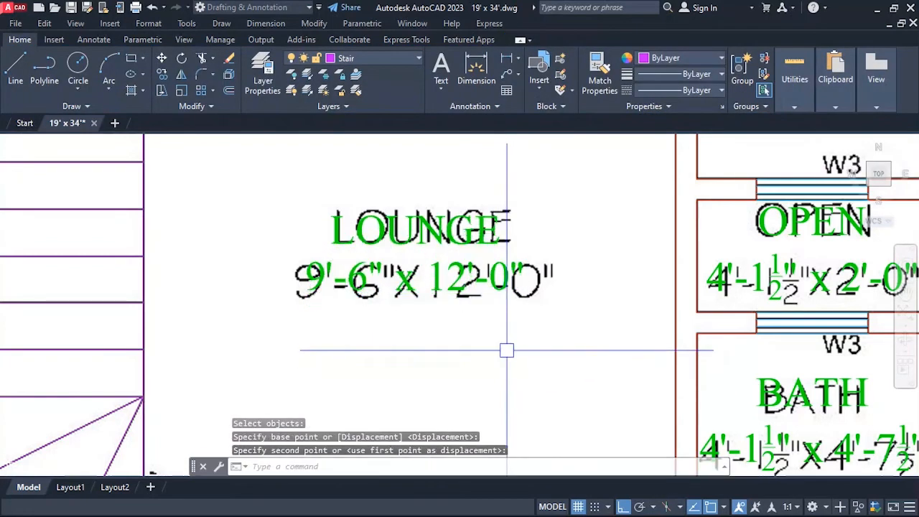
key(Return)
click(437, 301)
key(Return)
click(431, 363)
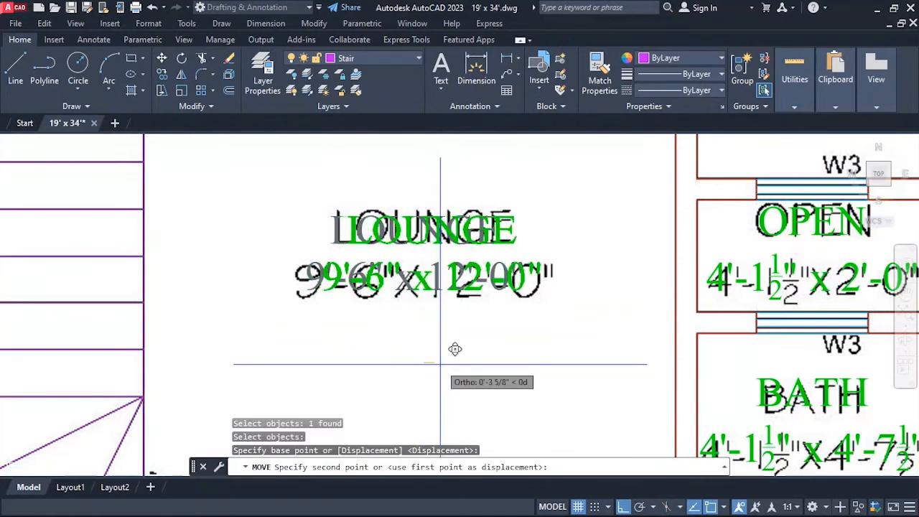
click(444, 346)
Copy the green LOUNGE label straight down to the height of the porch text in the reference image.
scroll(394, 187, down, 6)
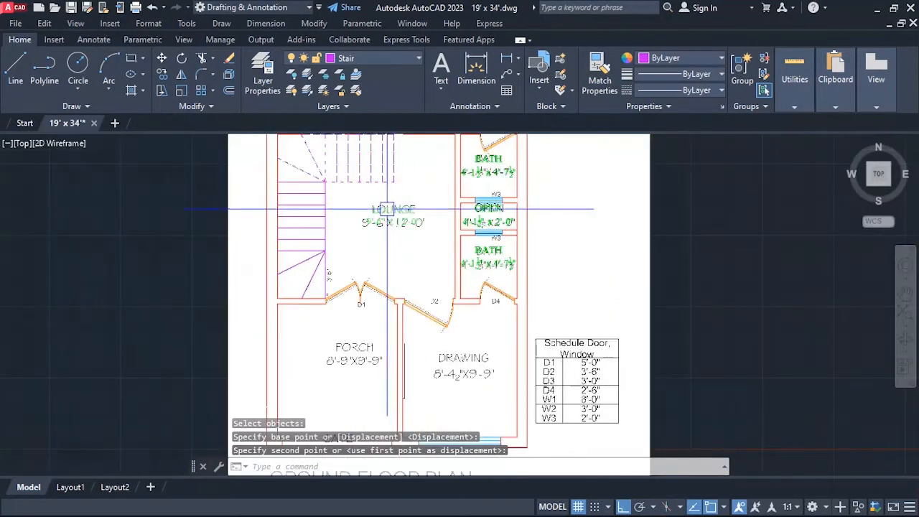
scroll(420, 296, down, 2)
scroll(404, 347, up, 2)
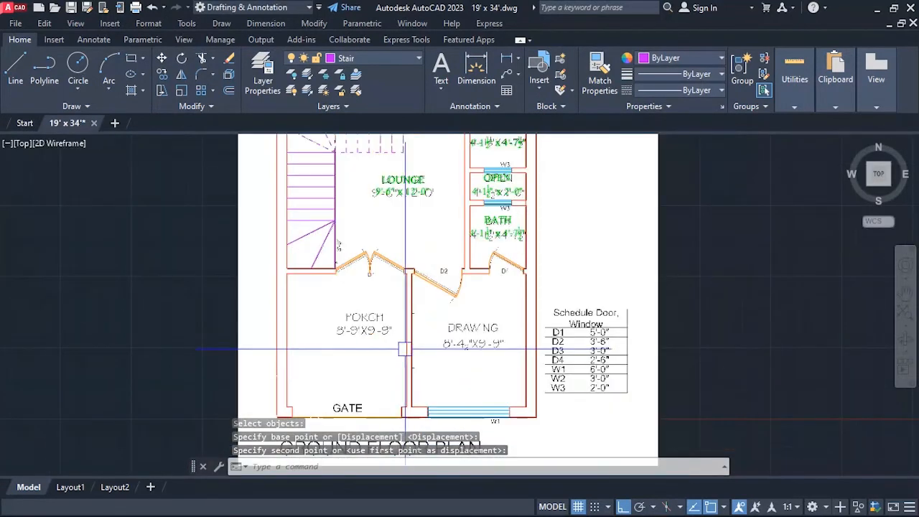
text(co)
key(Return)
click(421, 196)
key(Return)
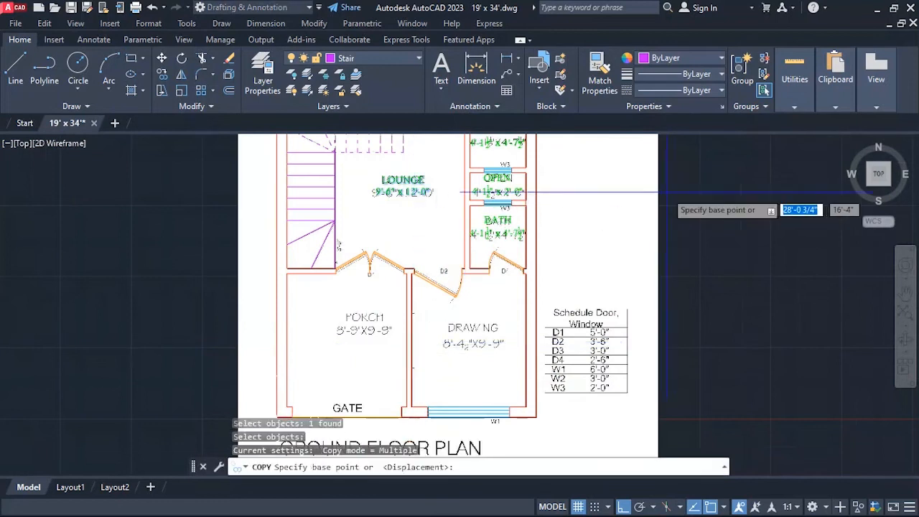
click(696, 185)
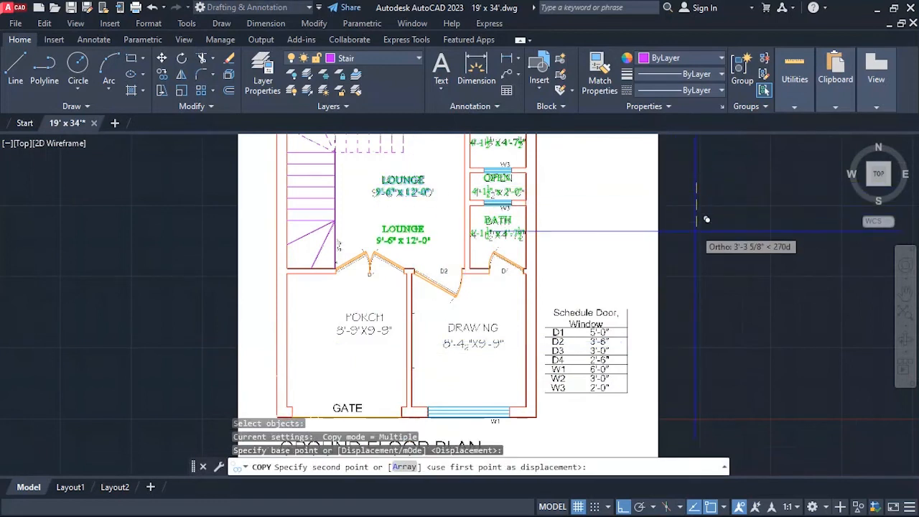
click(712, 308)
key(Escape)
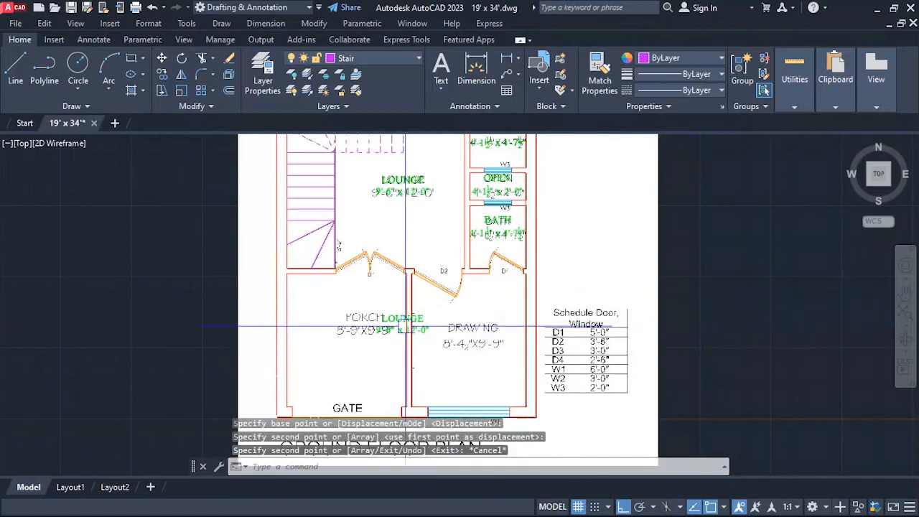
Move the copied LOUNGE label horizontally onto the PORCH text of the reference image.
scroll(352, 352, up, 2)
text(m)
key(Return)
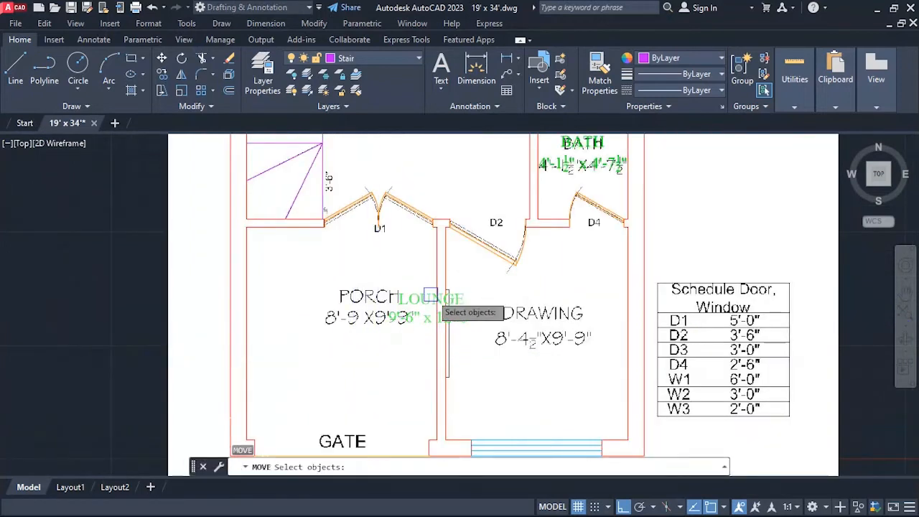
click(430, 295)
key(Return)
click(613, 284)
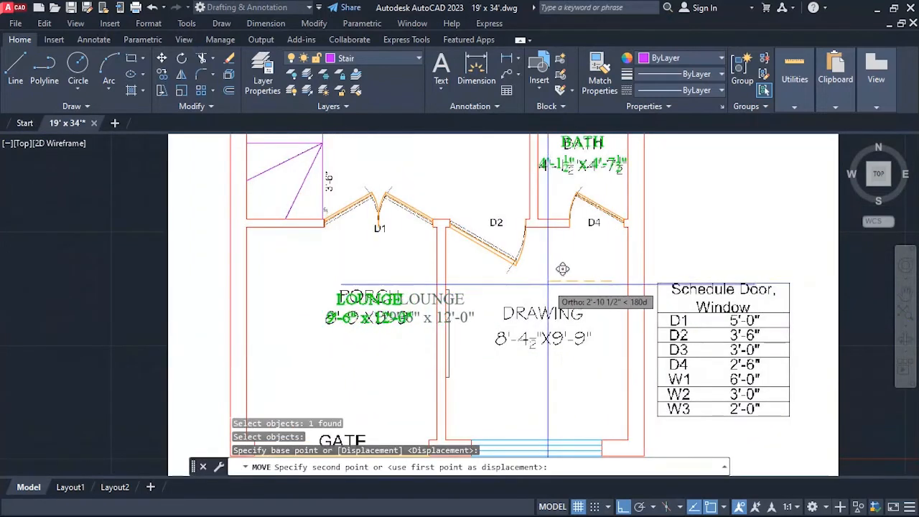
click(543, 280)
key(Escape)
Edit the copied label in the porch to read PORCH with the size 8'-9" x 9'-9".
scroll(345, 352, up, 4)
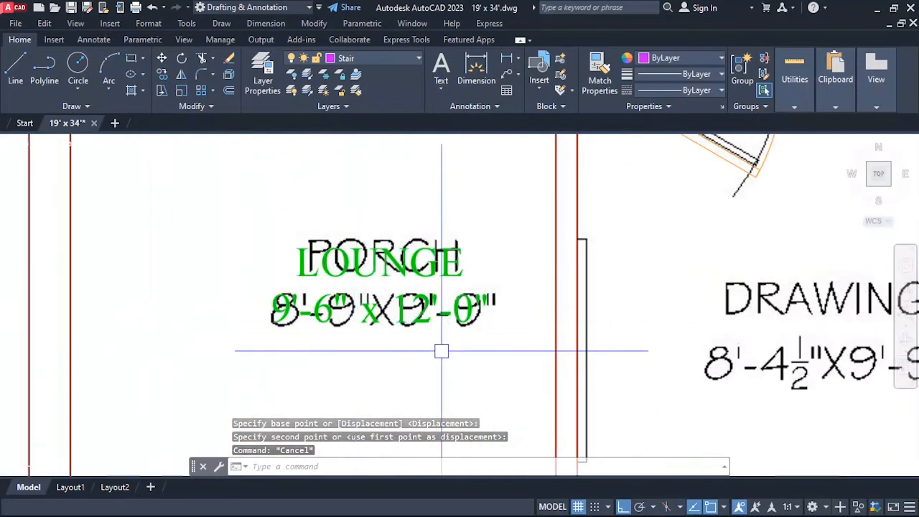
text(ED)
key(Return)
click(411, 311)
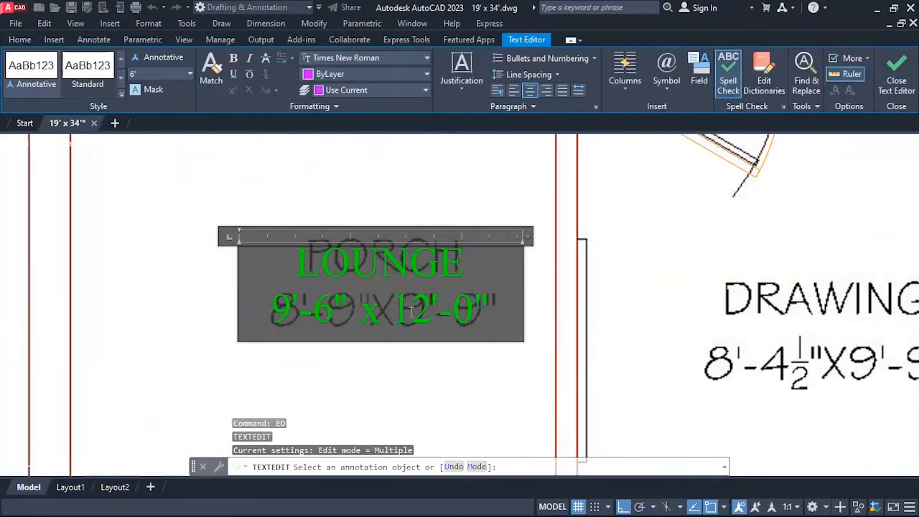
key(shift+Right)
key(shift+Right)
key(shift+Right)
key(shift+Right)
key(shift+Right)
key(shift+Right)
text(PORCH)
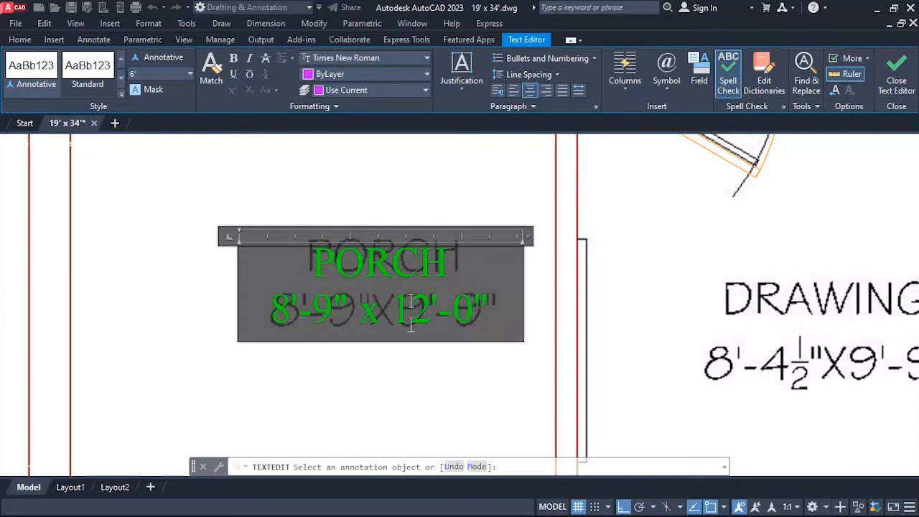
text(9)
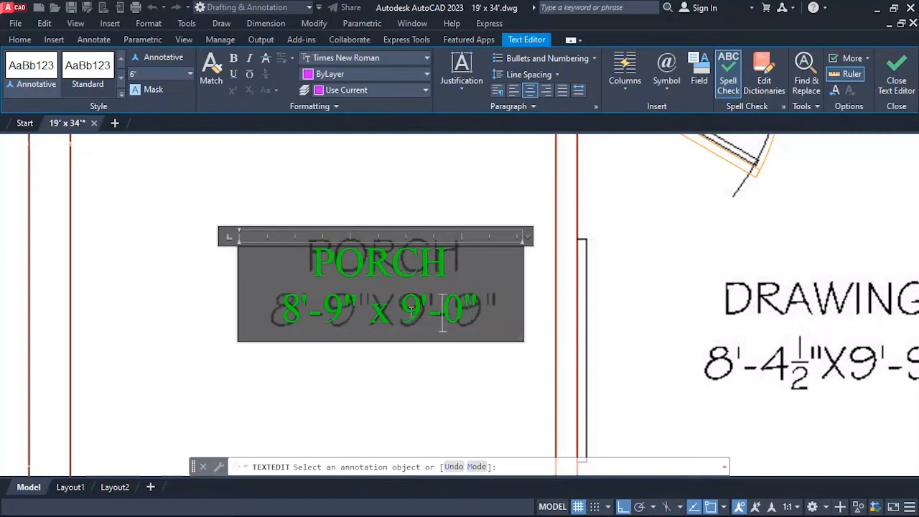
click(486, 388)
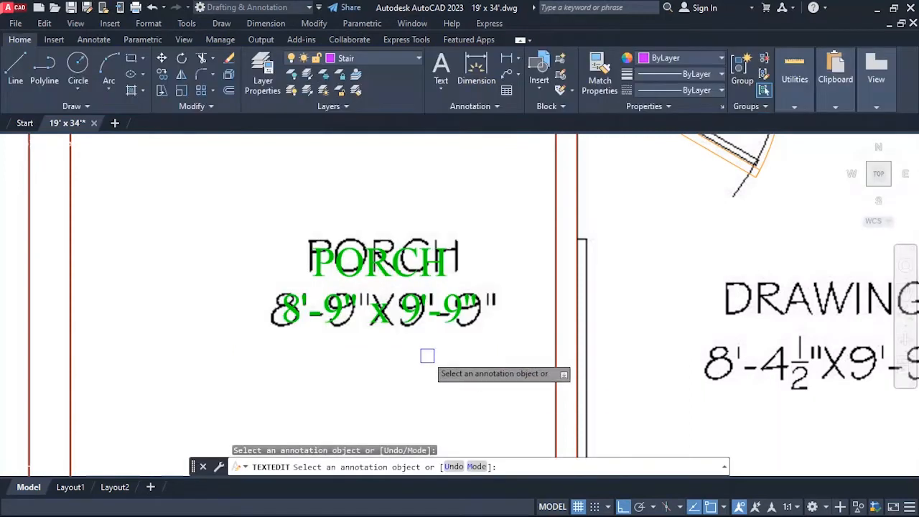
scroll(414, 294, down, 3)
scroll(304, 275, up, 3)
key(Escape)
Copy the green PORCH label horizontally into the drawing room.
text(C)
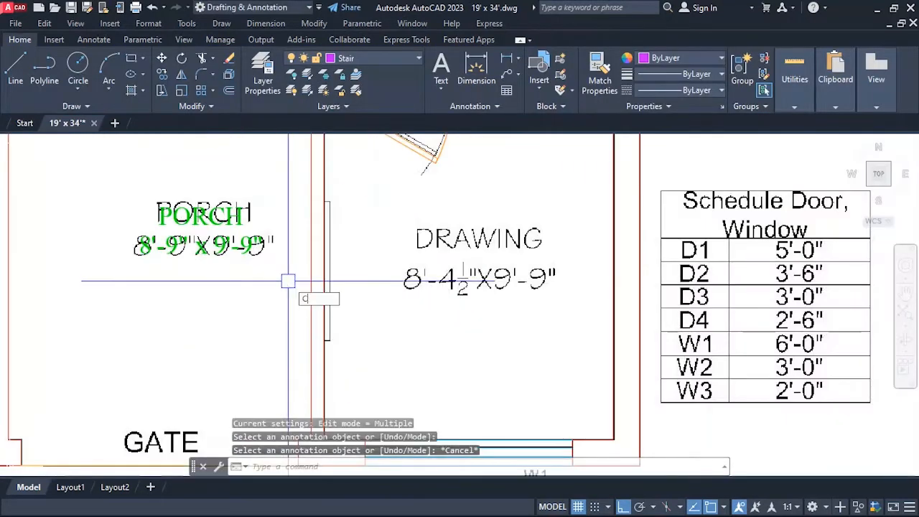
text(O)
key(Return)
click(225, 241)
scroll(188, 207, down, 3)
key(Return)
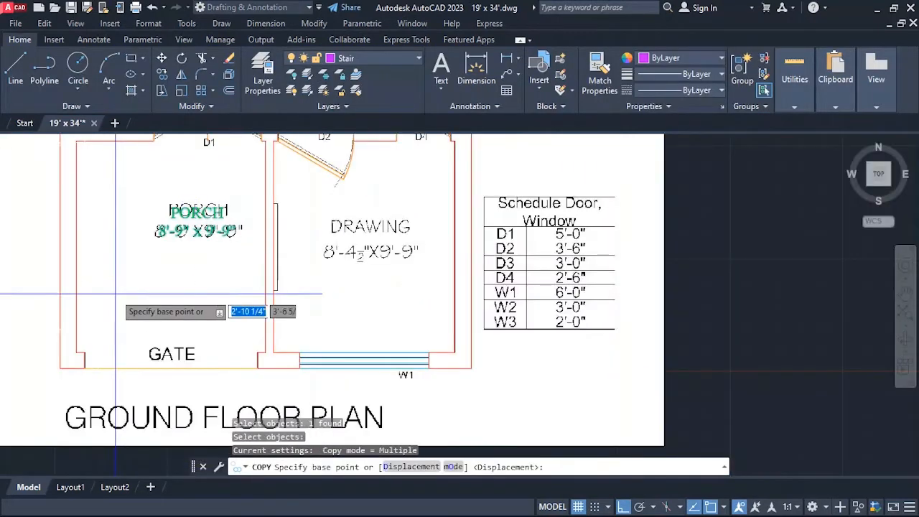
click(94, 292)
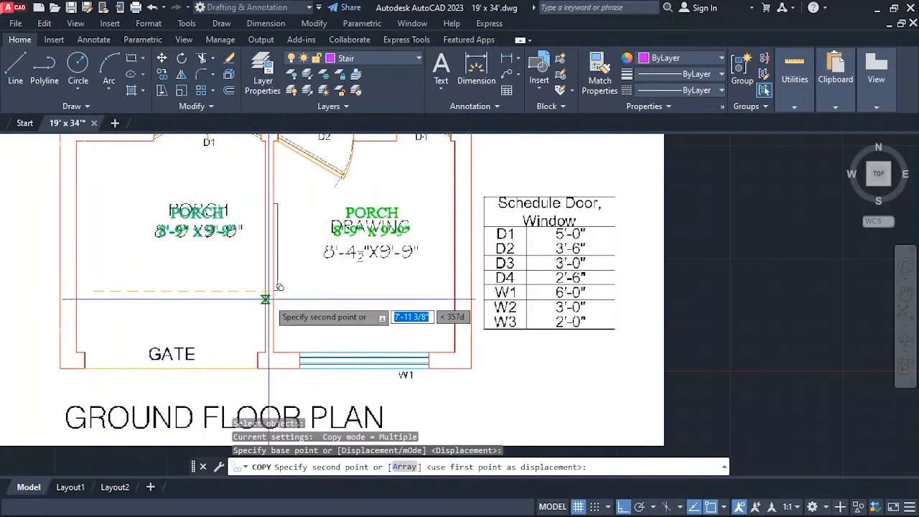
scroll(271, 299, up, 4)
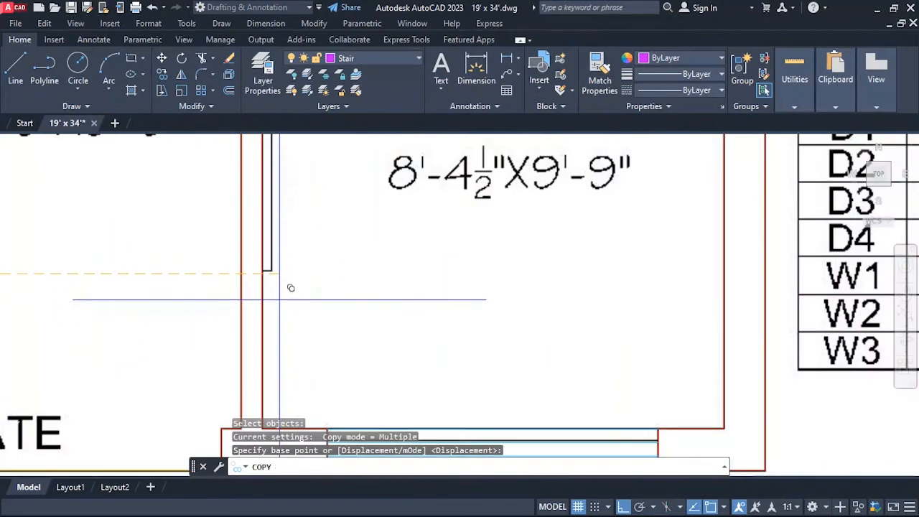
click(280, 299)
scroll(280, 299, down, 4)
scroll(392, 280, up, 1)
key(Escape)
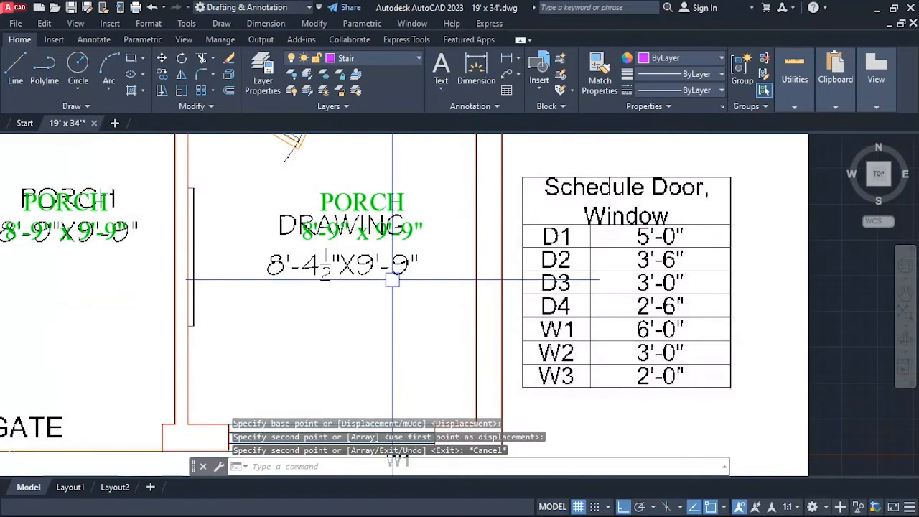
Edit the copied label in the drawing room to read DRAWING with the size 8'-4 1/2" x 9'-9", stacking the fraction.
text(ed)
key(Return)
click(373, 216)
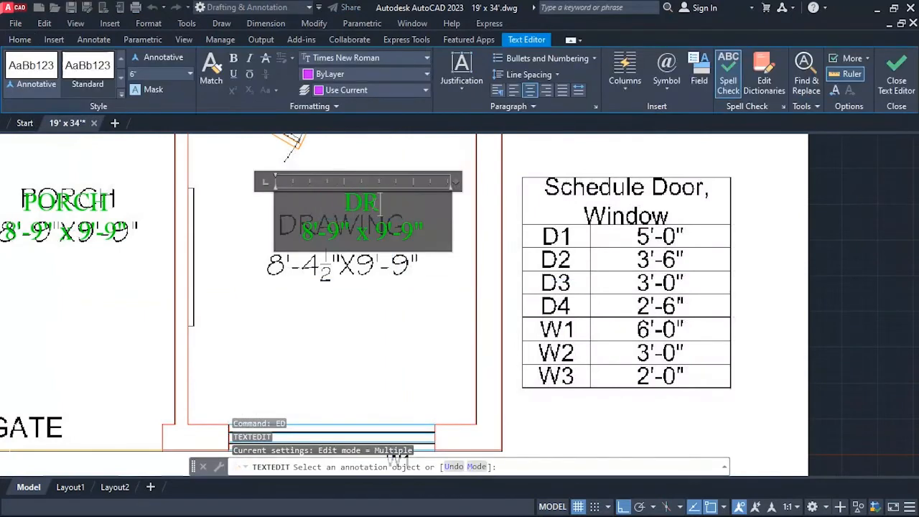
text(DRAWIN)
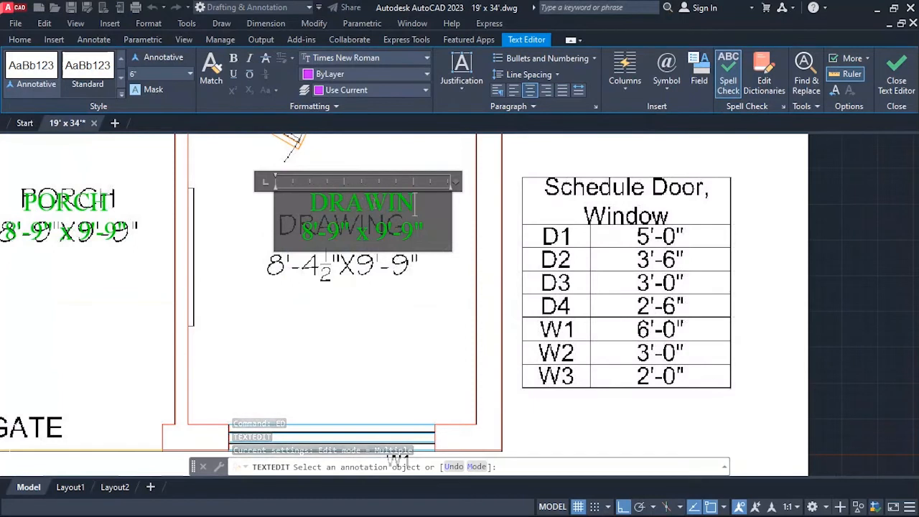
text(G)
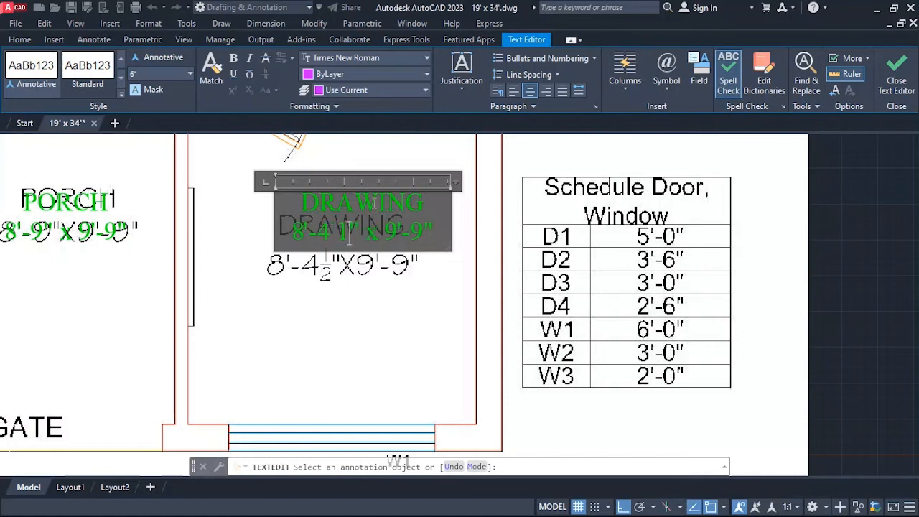
text(/2)
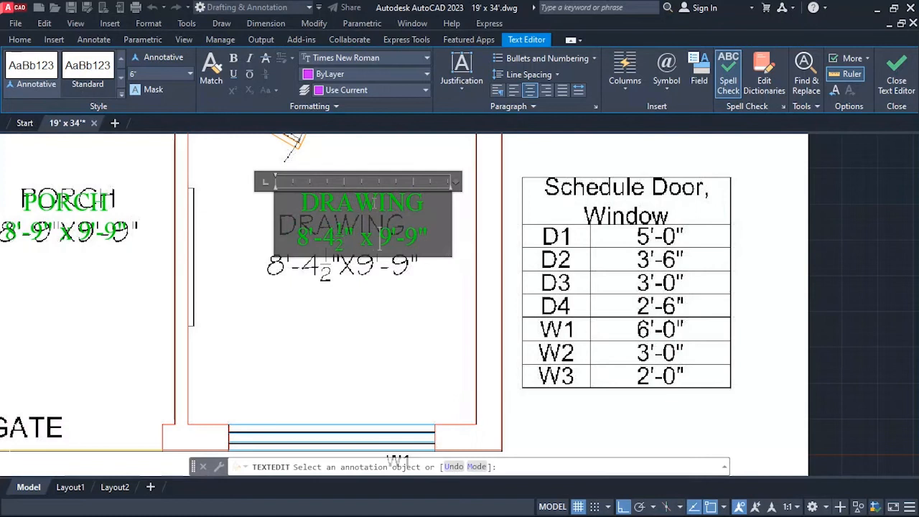
click(399, 318)
Set the text height of the whole LOUNGE label to 7".
scroll(399, 317, down, 5)
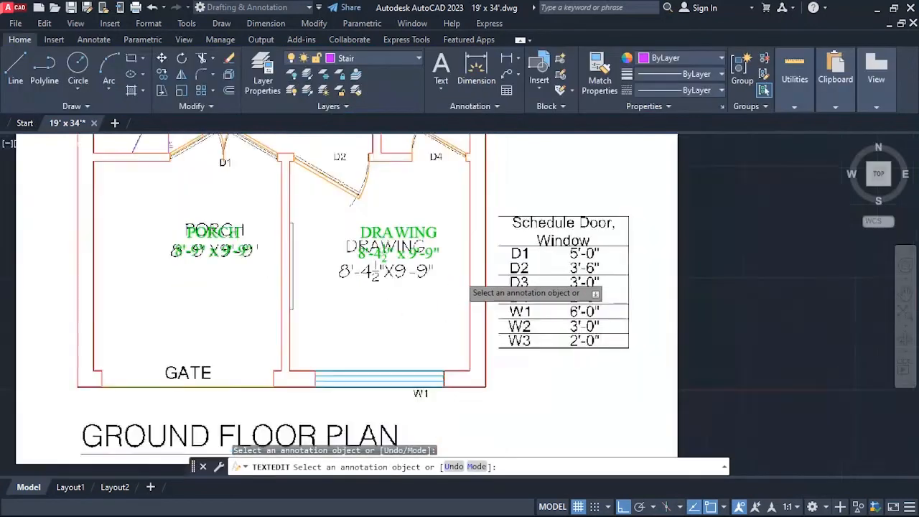
scroll(345, 291, down, 2)
scroll(327, 194, up, 4)
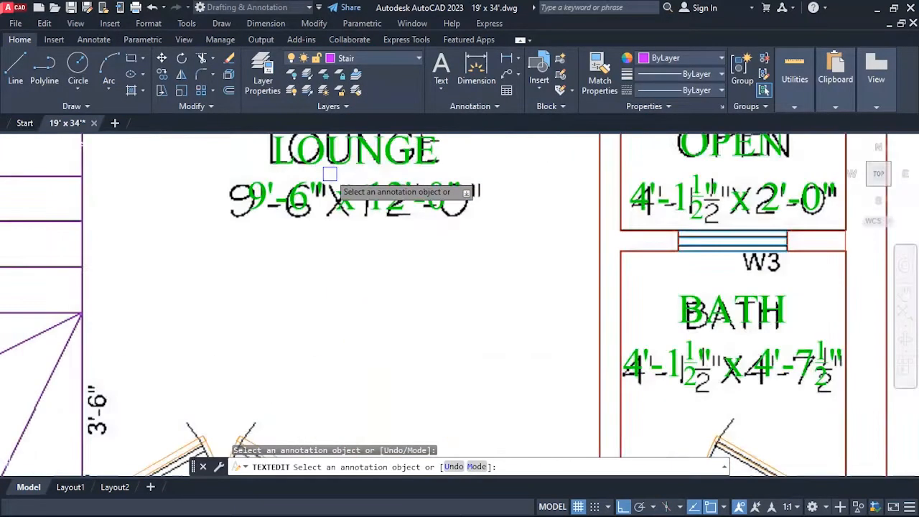
scroll(331, 174, down, 4)
scroll(336, 194, up, 4)
click(343, 224)
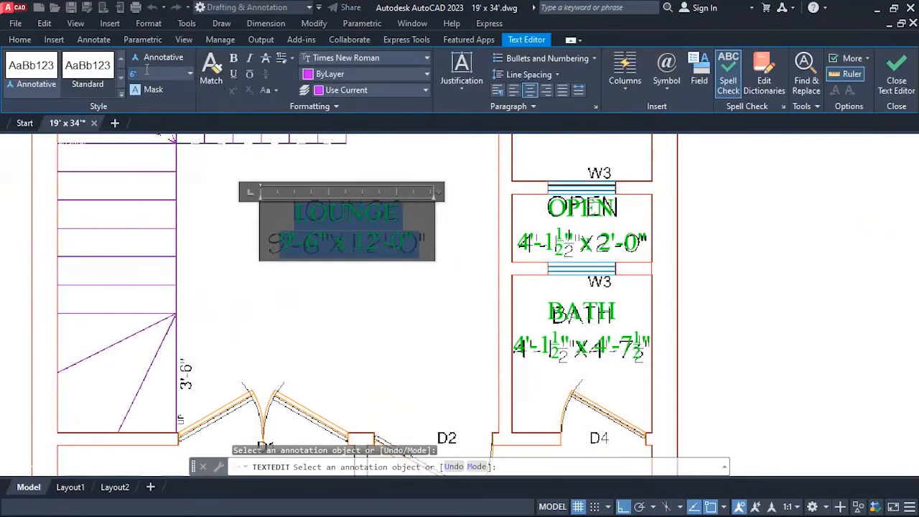
text(7)
key(Return)
click(202, 245)
Set the text height of the whole PORCH label to 7".
scroll(330, 215, down, 4)
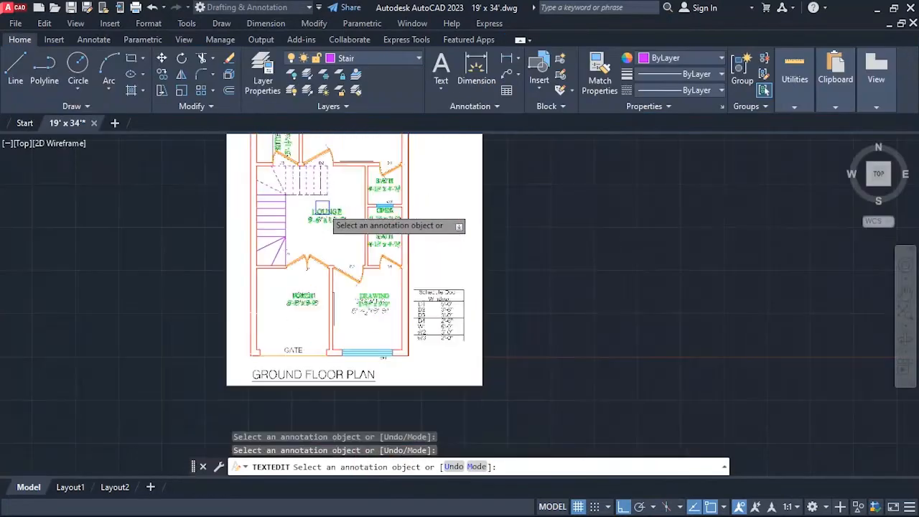
scroll(343, 202, up, 4)
scroll(343, 203, down, 3)
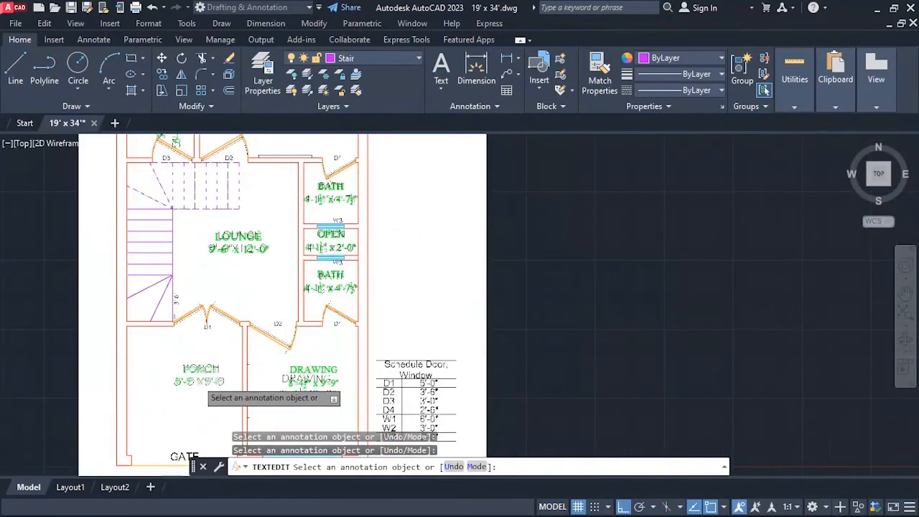
scroll(253, 379, up, 7)
click(201, 319)
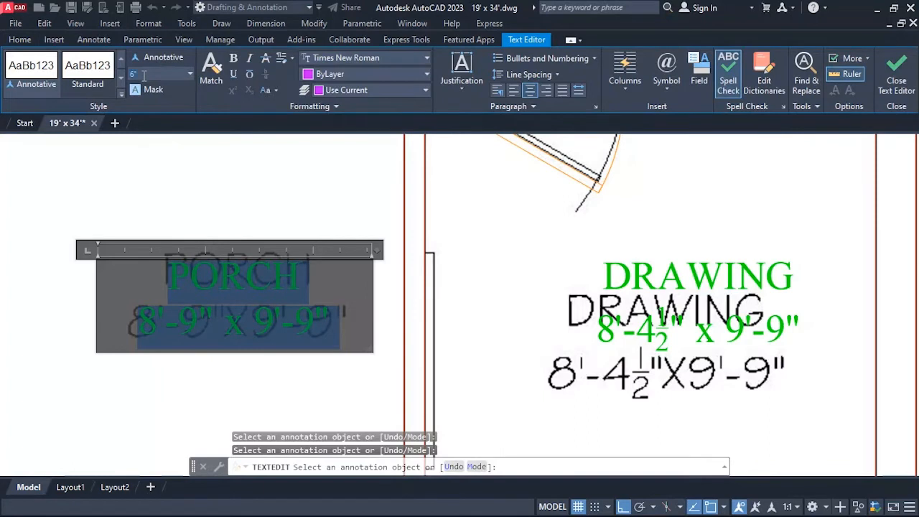
key(Return)
Set the text height of the whole DRAWING label to 7" and finish text editing.
click(616, 300)
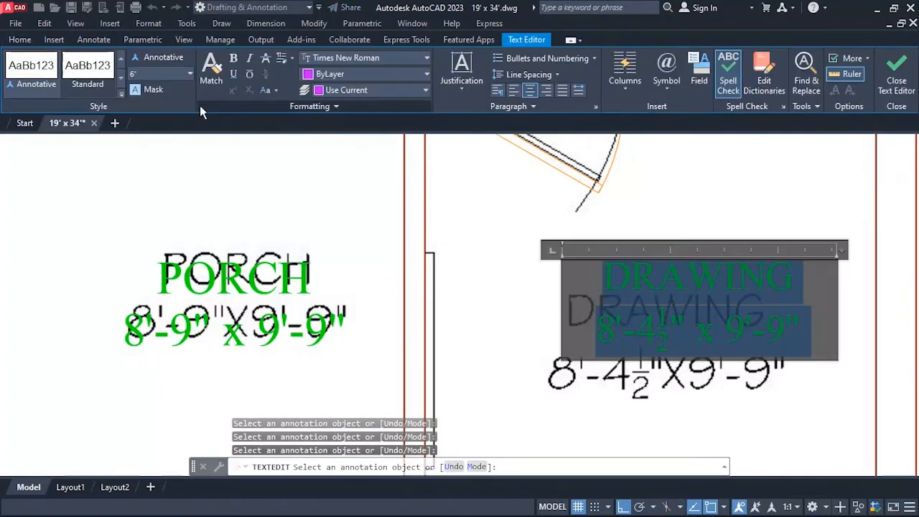
click(160, 74)
text(7)
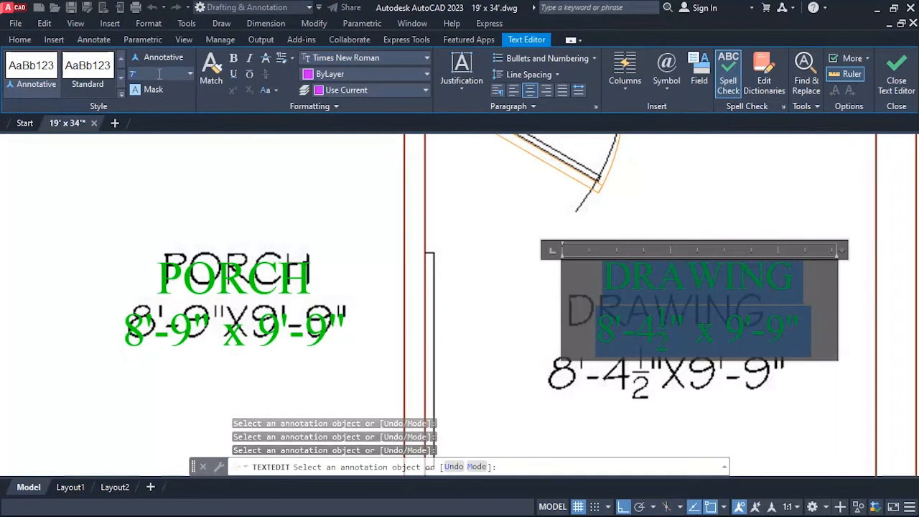
key(Return)
click(493, 349)
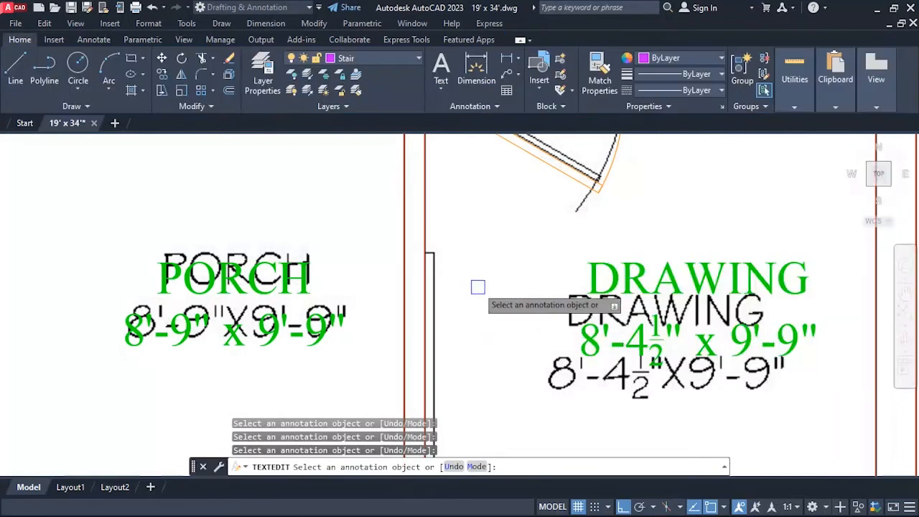
scroll(587, 378, down, 6)
scroll(506, 269, up, 4)
scroll(495, 210, down, 2)
scroll(502, 192, up, 2)
key(Escape)
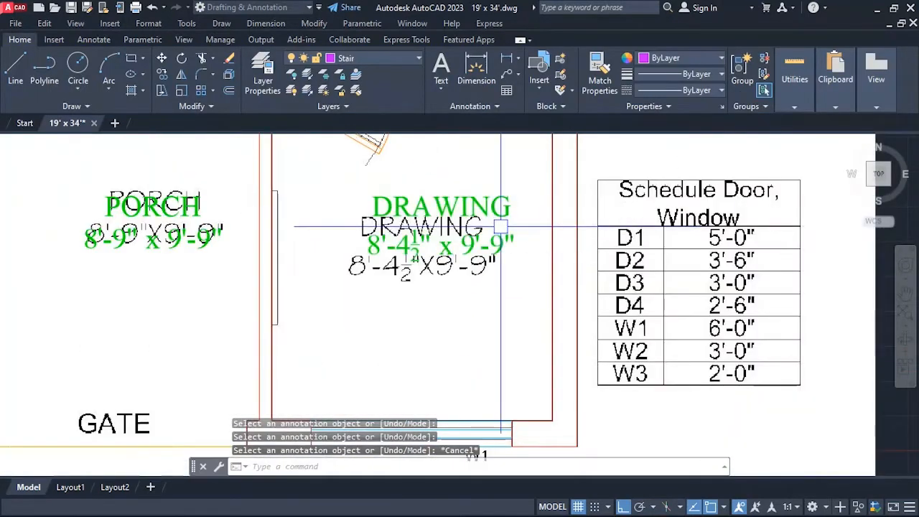
Move the green DRAWING label down and to the left so it overlays the reference DRAWING text.
text(m)
key(Return)
click(477, 205)
key(Return)
click(514, 271)
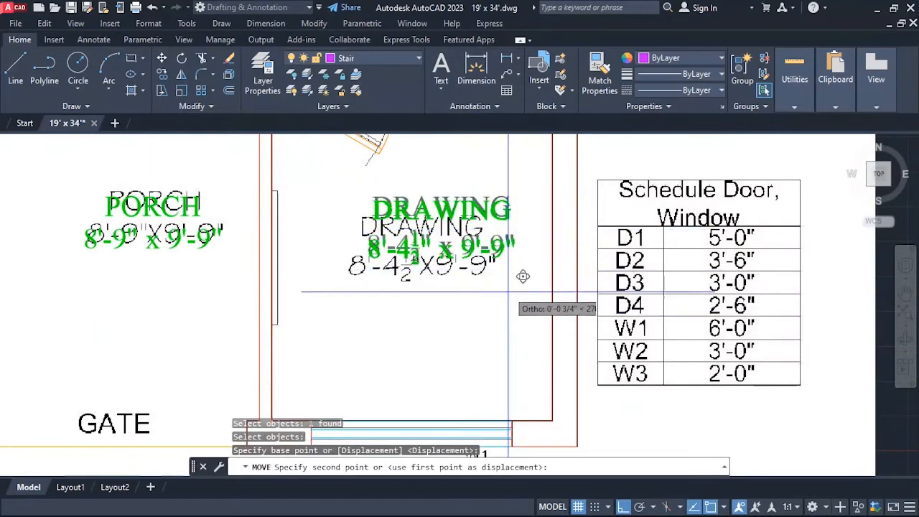
click(520, 291)
key(Return)
click(479, 280)
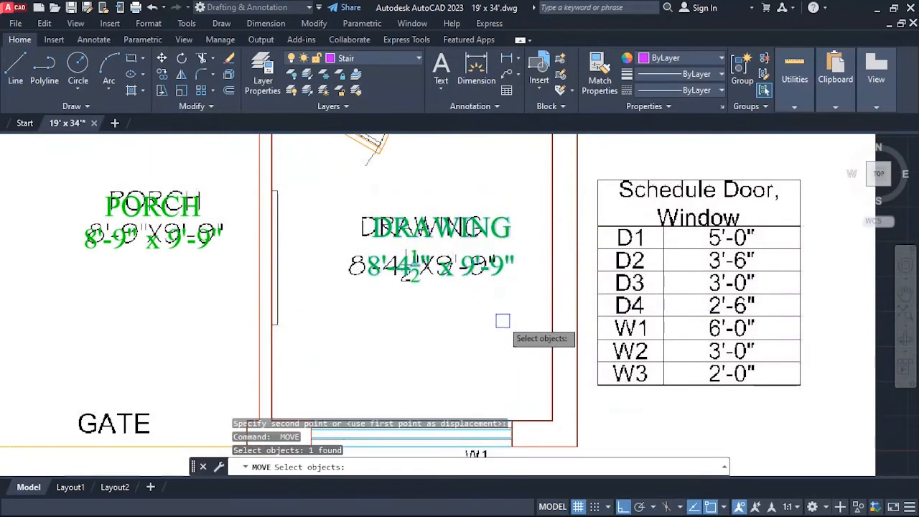
key(Return)
click(511, 316)
key(Escape)
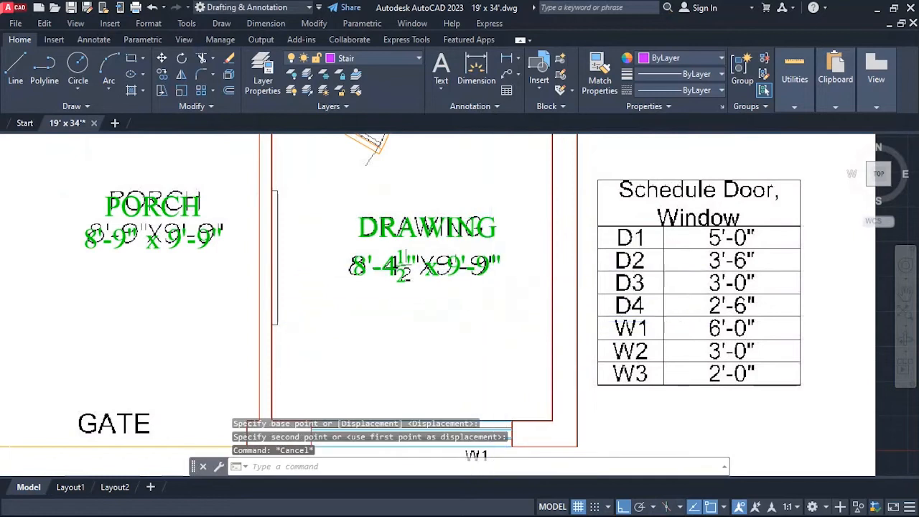
Copy the green PORCH label straight down onto the reference GATE text at the porch entrance.
scroll(507, 271, down, 3)
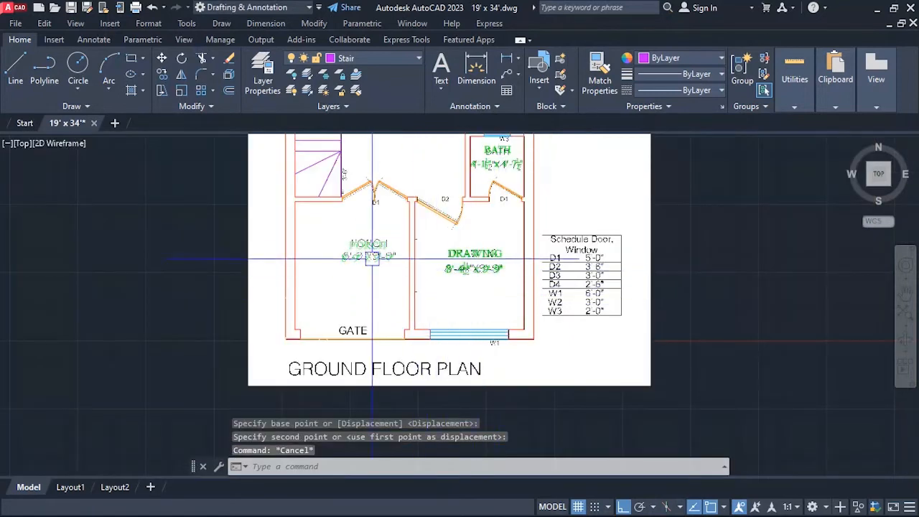
scroll(432, 308, down, 2)
scroll(394, 272, up, 2)
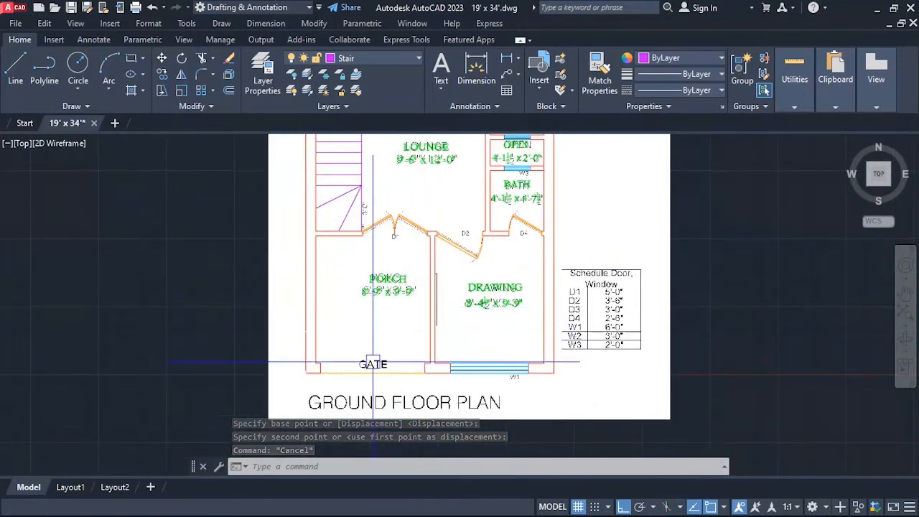
scroll(377, 356, down, 2)
scroll(379, 356, up, 4)
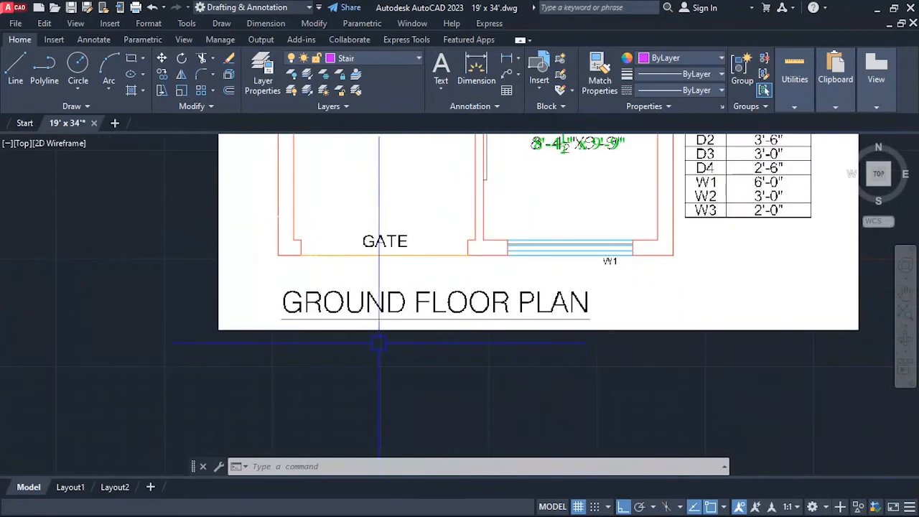
scroll(379, 343, down, 2)
key(Return)
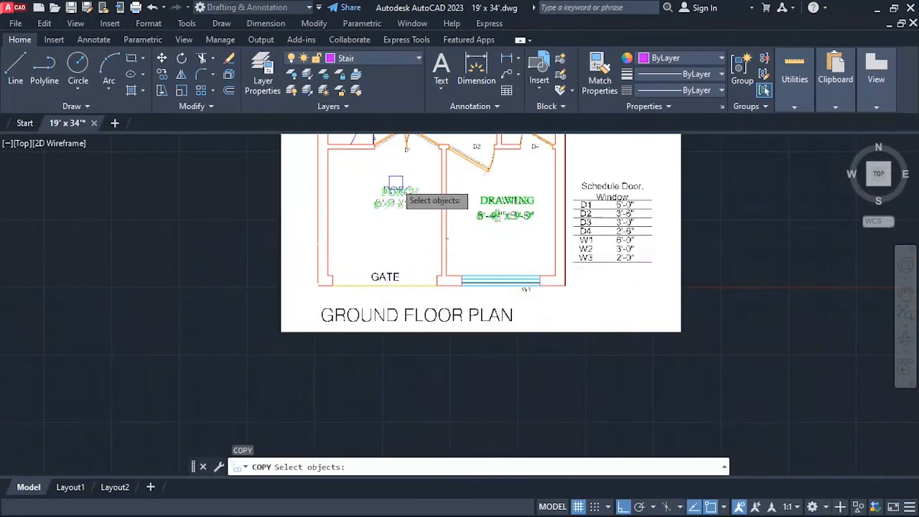
click(402, 200)
key(Return)
click(477, 236)
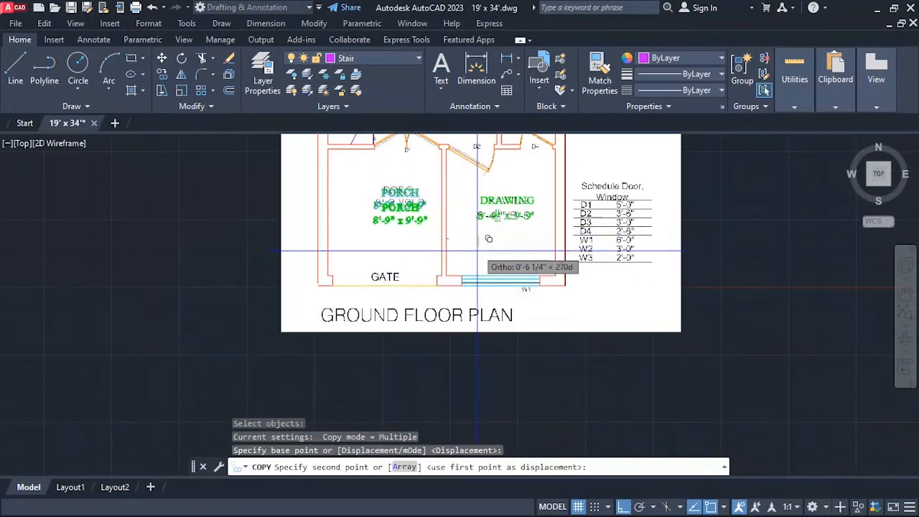
click(472, 320)
key(Escape)
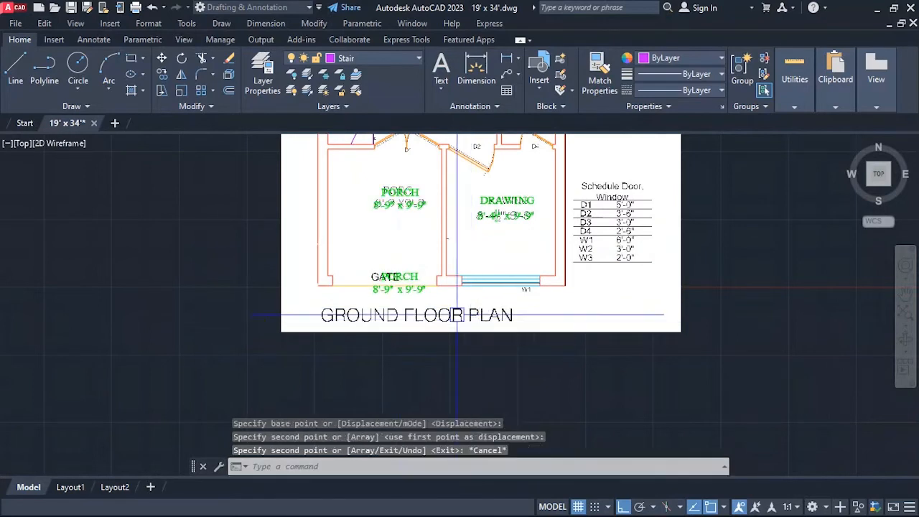
Move the copied PORCH label to the left so it is centred over the reference GATE text.
scroll(399, 298, up, 2)
text(m)
key(Return)
click(406, 267)
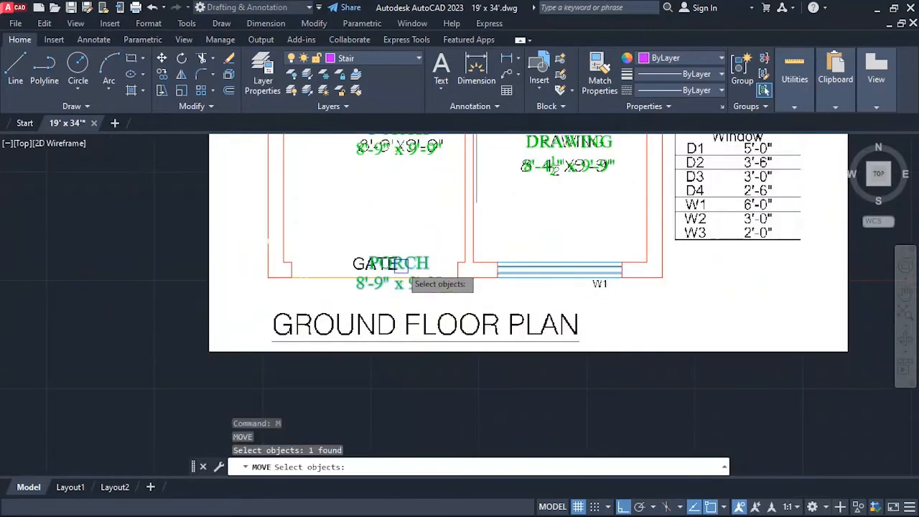
key(Return)
click(562, 280)
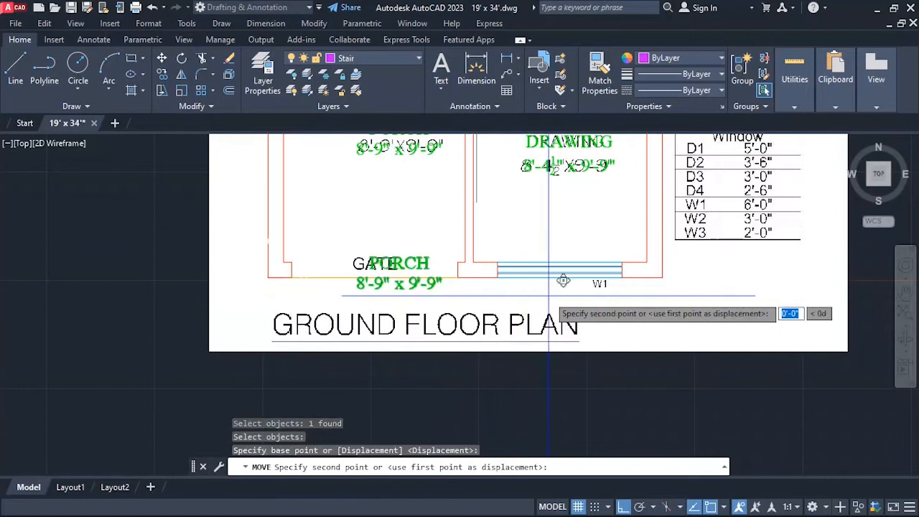
key(Escape)
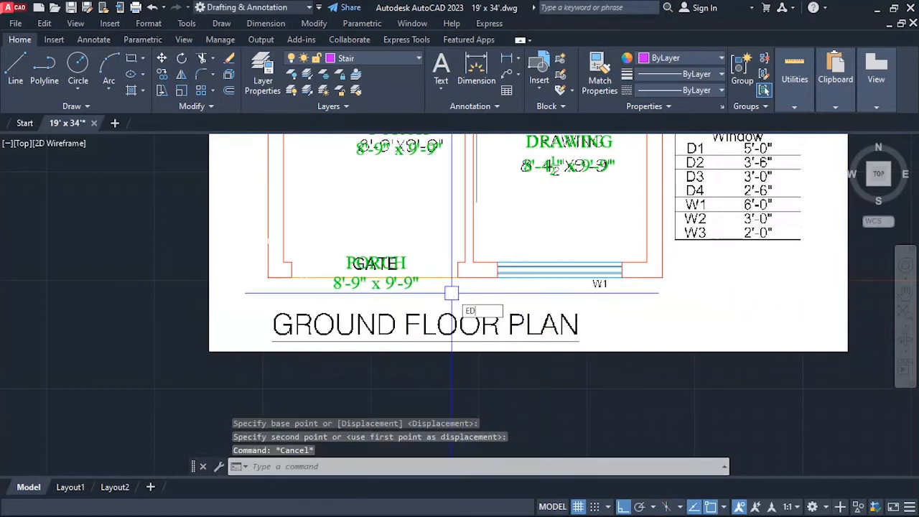
Replace the whole text of the copied label at the entrance with GATE and finish text editing.
key(Return)
click(362, 264)
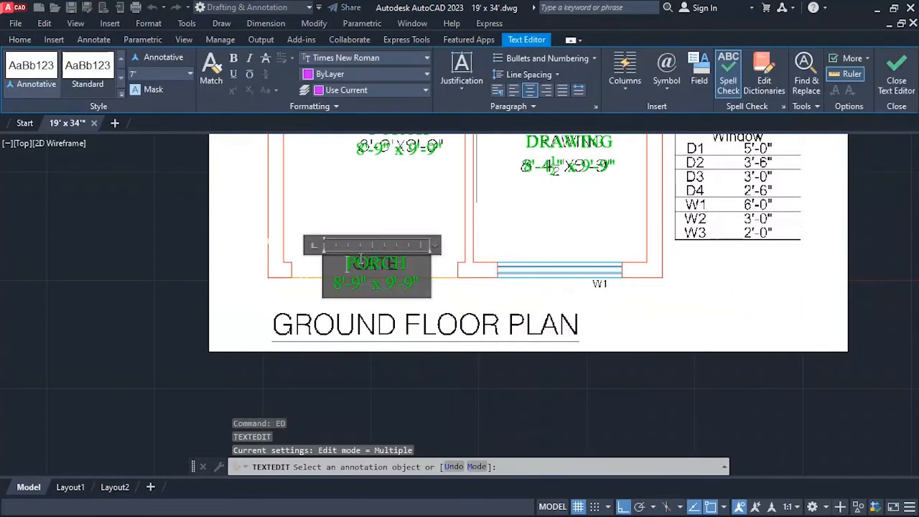
key(BackSpace)
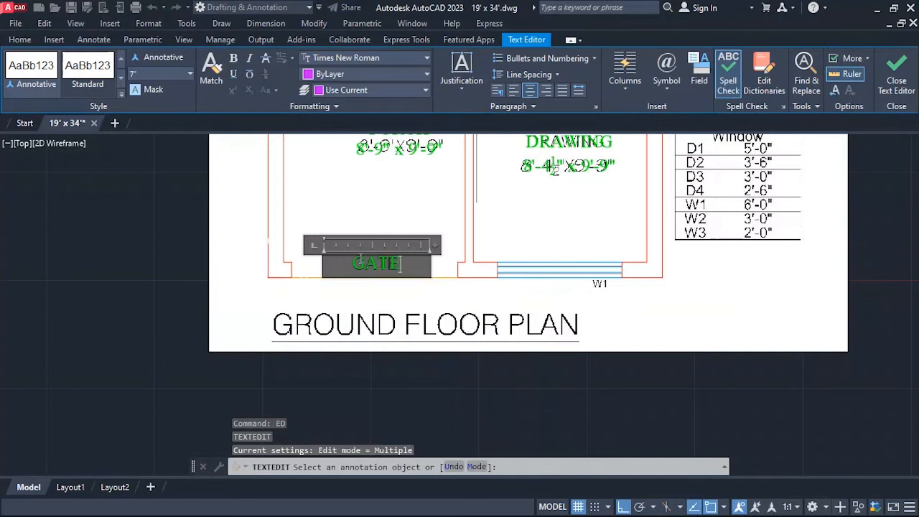
click(424, 217)
scroll(386, 291, down, 6)
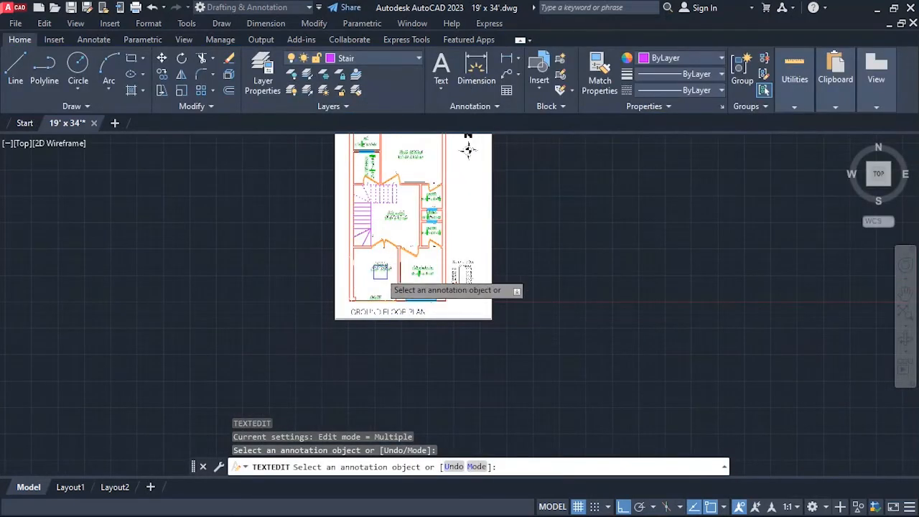
scroll(379, 335, up, 5)
scroll(330, 286, up, 1)
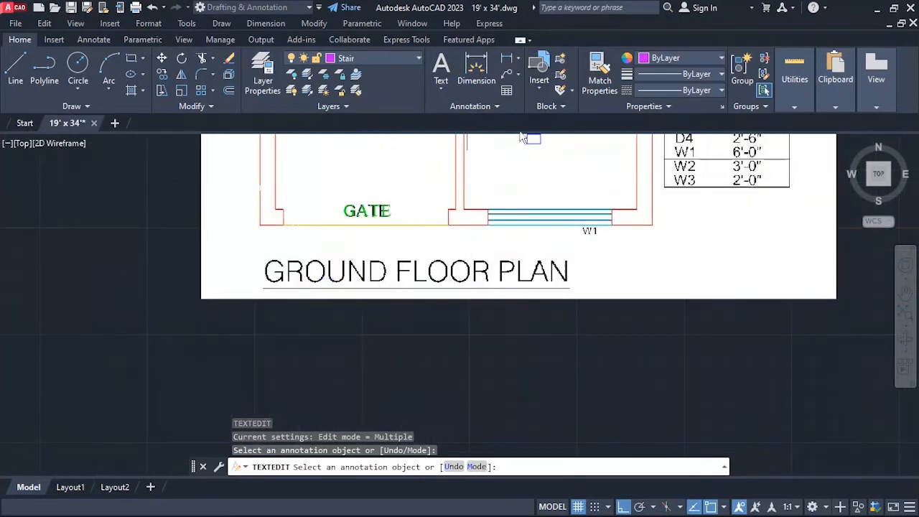
key(Escape)
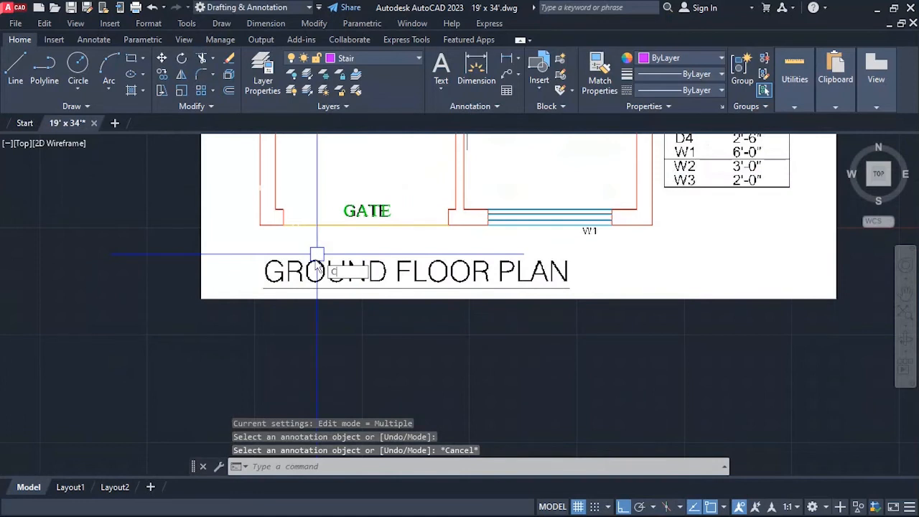
Copy the green GATE label straight down to the reference plan title below the entrance.
text(co)
key(Return)
click(366, 211)
key(Return)
click(607, 253)
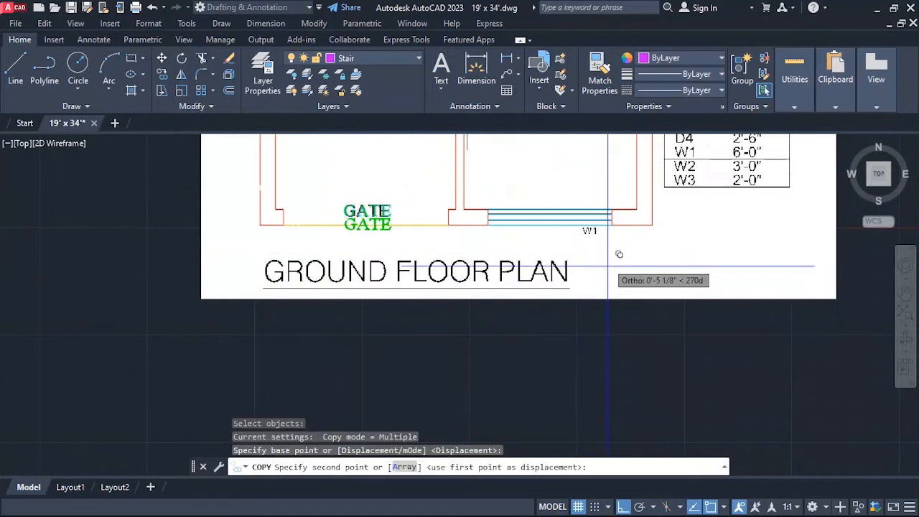
click(611, 298)
key(Escape)
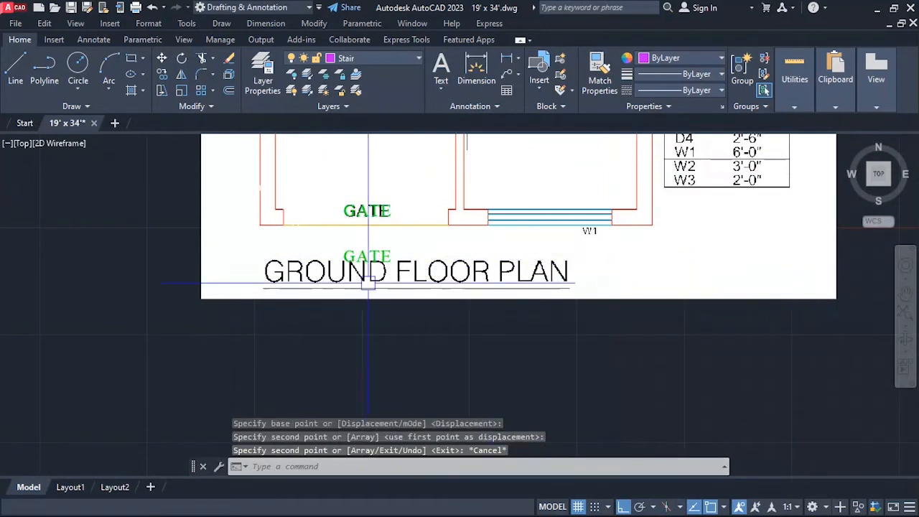
Change the copied GATE label to read GROUND FLOOR PLAN and widen its text frame to fit one line.
text(ed)
key(Return)
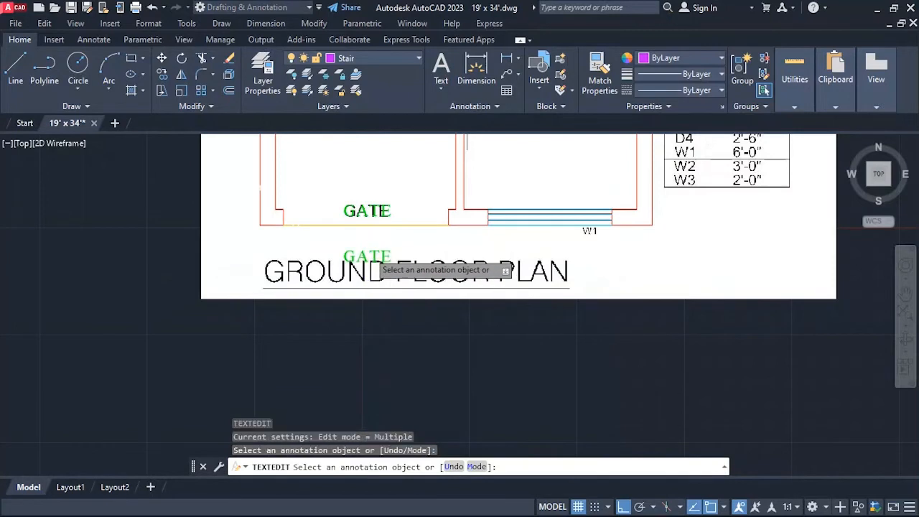
click(369, 256)
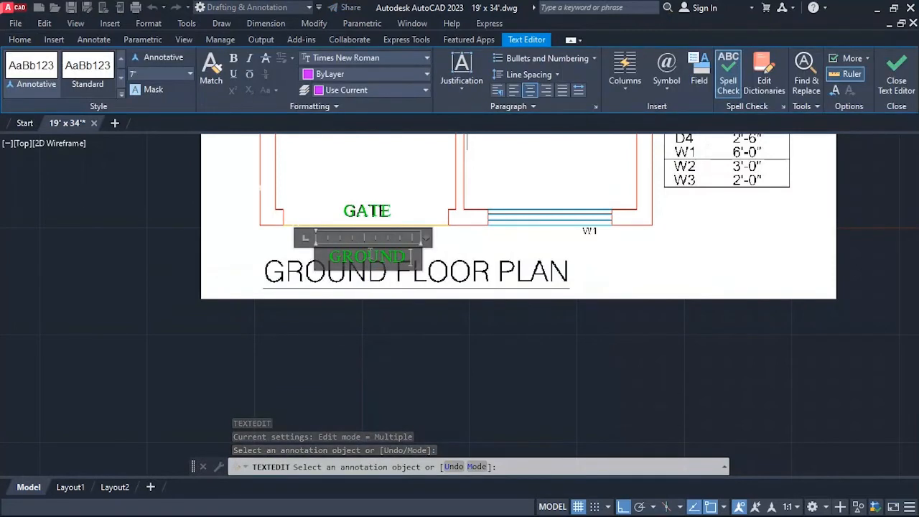
text(GROUND FLOOR)
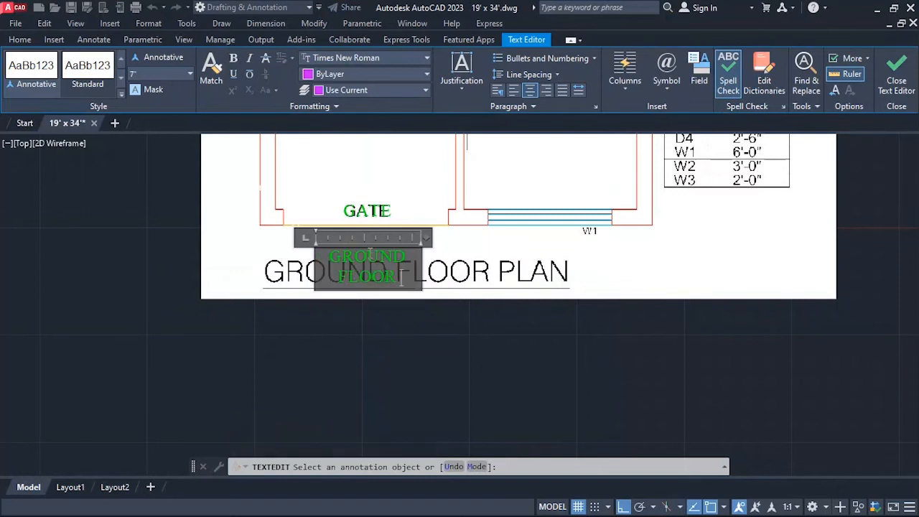
text( PLAN)
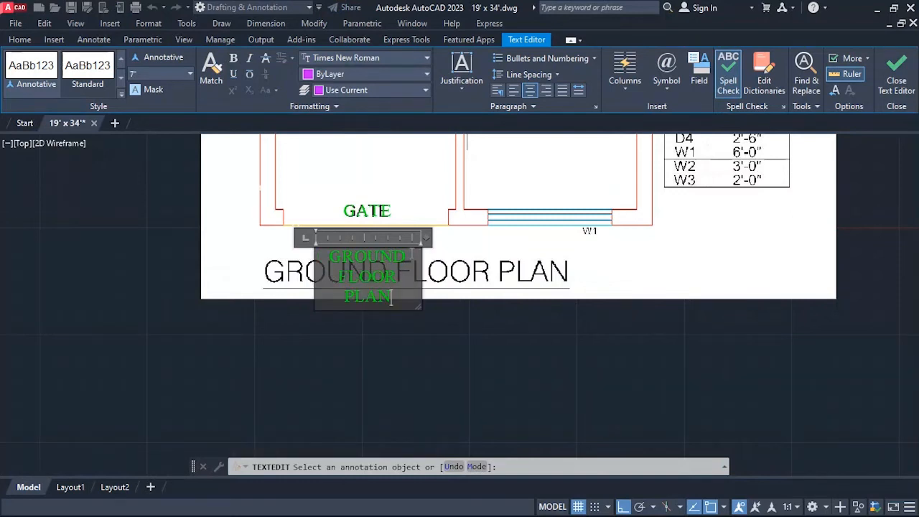
drag(426, 237, 612, 241)
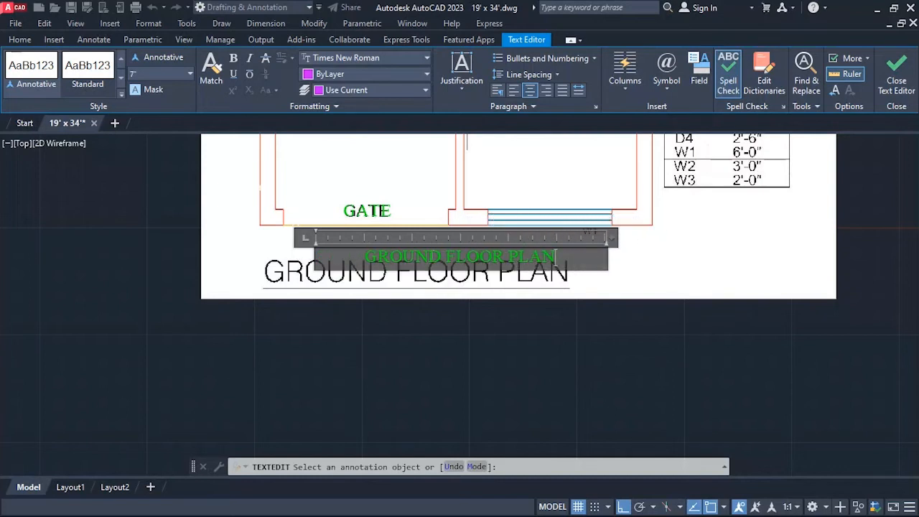
Set the title's text height to 12", widen its frame so it stays on one line, and finish text editing.
click(137, 69)
text(12)
key(Return)
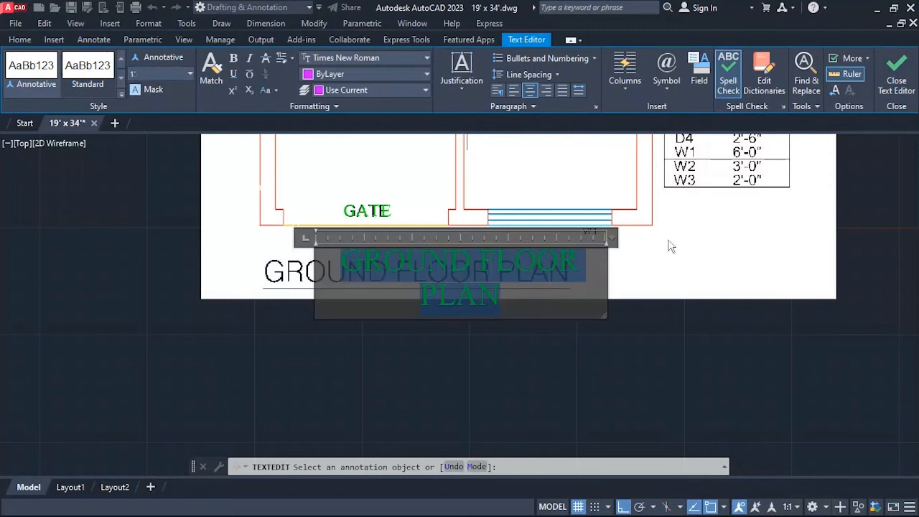
drag(611, 241, 648, 244)
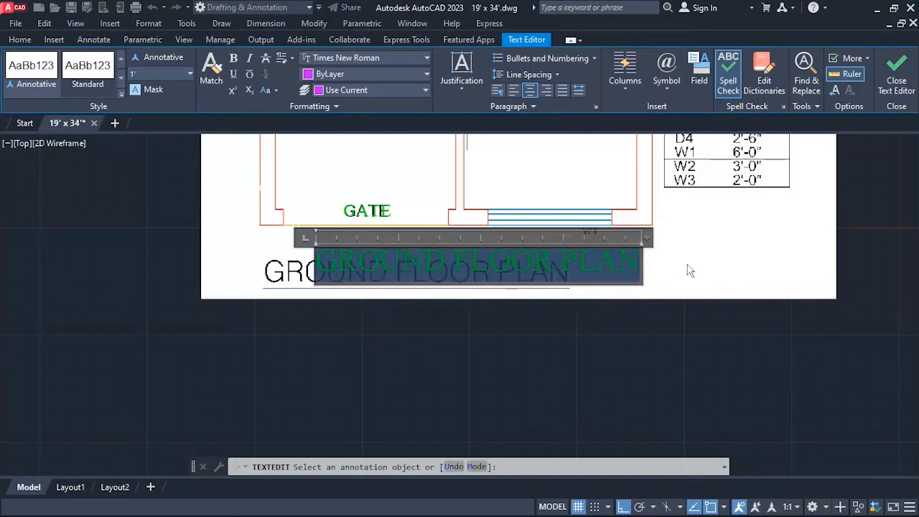
click(686, 266)
text(m)
key(Return)
key(Escape)
key(Escape)
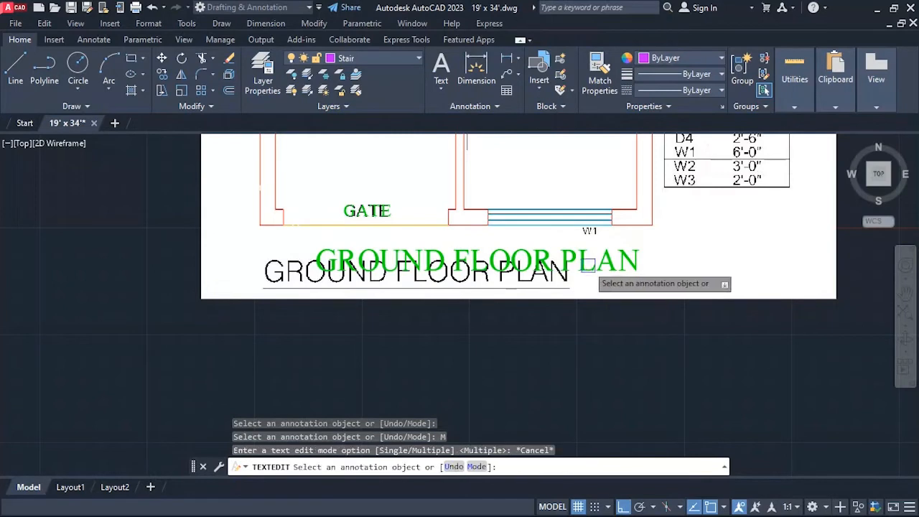
Move the green GROUND FLOOR PLAN title left and down so it overlays the reference title.
click(568, 263)
text(m)
key(Return)
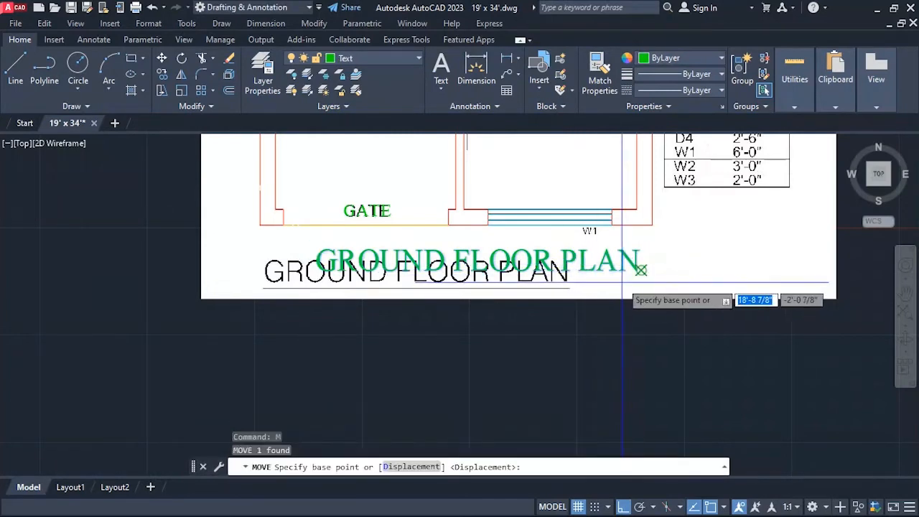
click(598, 338)
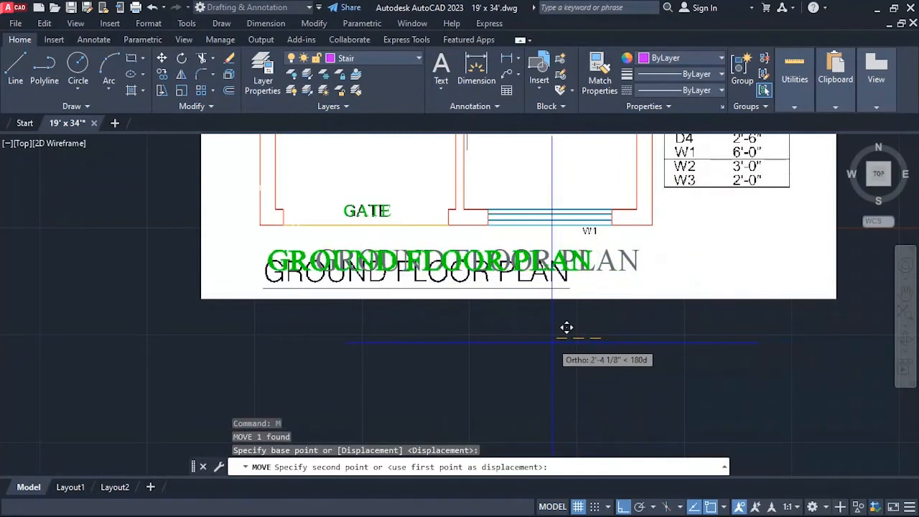
click(548, 347)
key(Return)
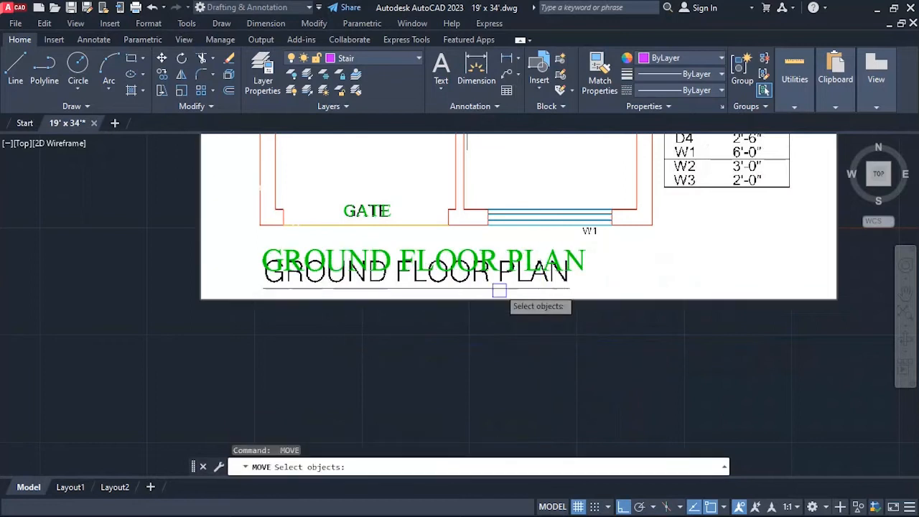
click(487, 269)
key(Return)
click(529, 357)
key(Escape)
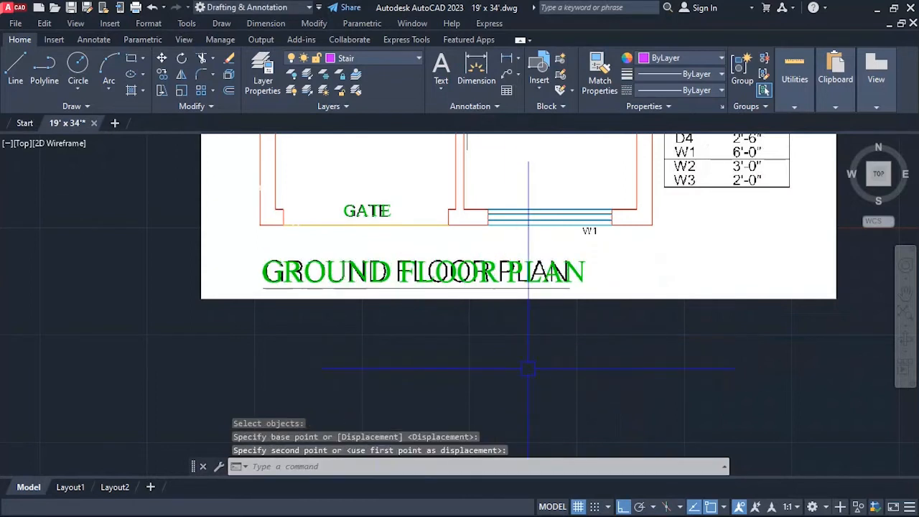
Copy the green GATE label horizontally right by about 10'-8" to the window above the W1 reference label.
scroll(525, 246, down, 4)
scroll(525, 246, up, 1)
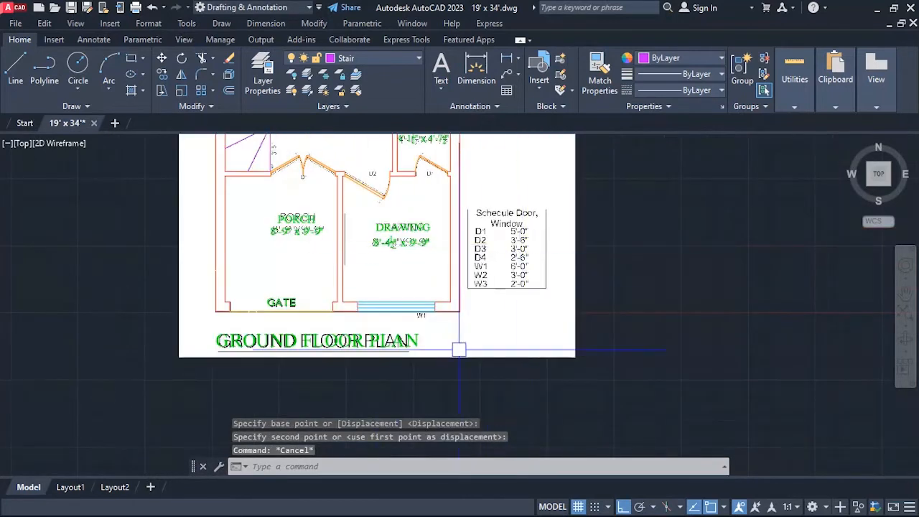
scroll(456, 349, down, 1)
scroll(394, 354, up, 2)
scroll(289, 349, down, 1)
scroll(397, 350, up, 3)
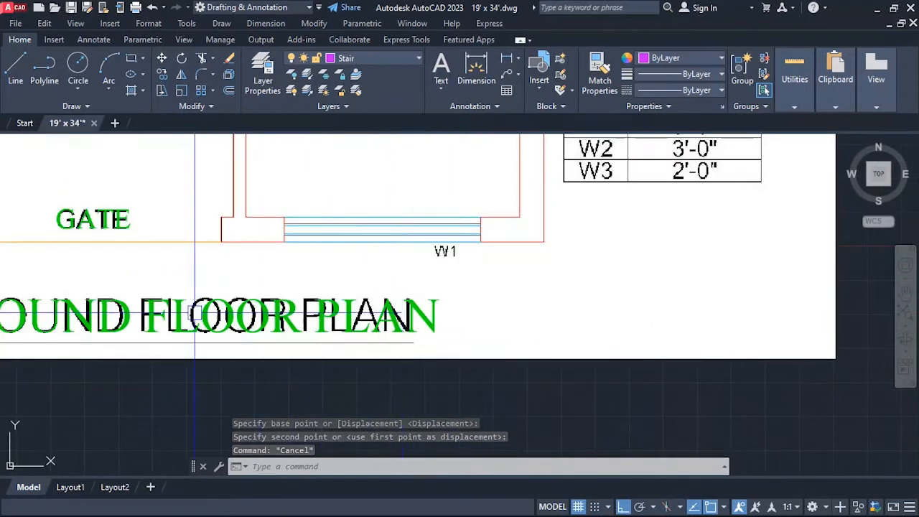
scroll(248, 334, down, 2)
scroll(108, 280, up, 2)
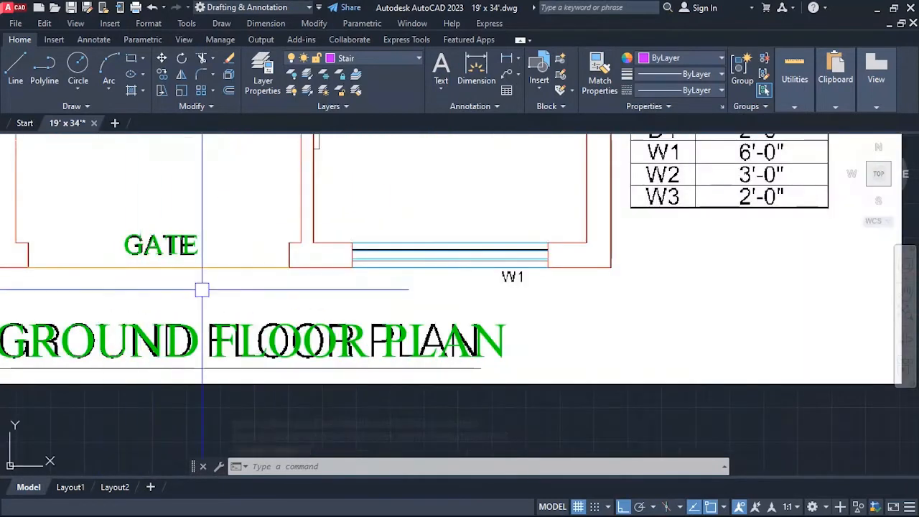
key(Escape)
key(Escape)
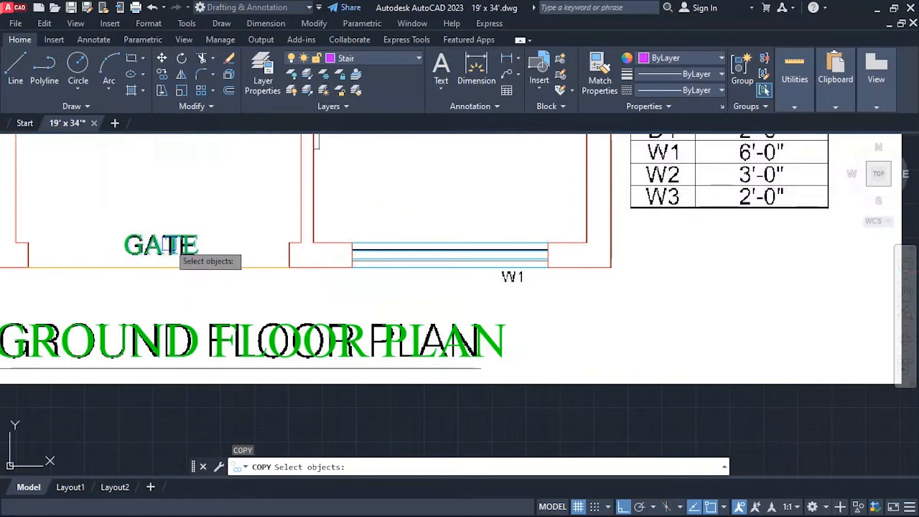
click(174, 247)
key(Return)
click(190, 283)
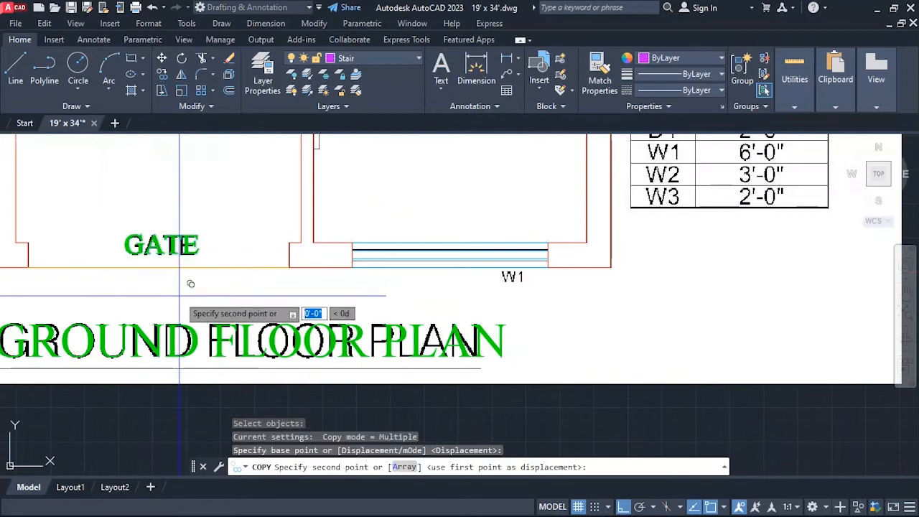
click(538, 287)
key(Escape)
Move the copied GATE label straight down from the front window onto the reference W1 label.
text(M)
key(Return)
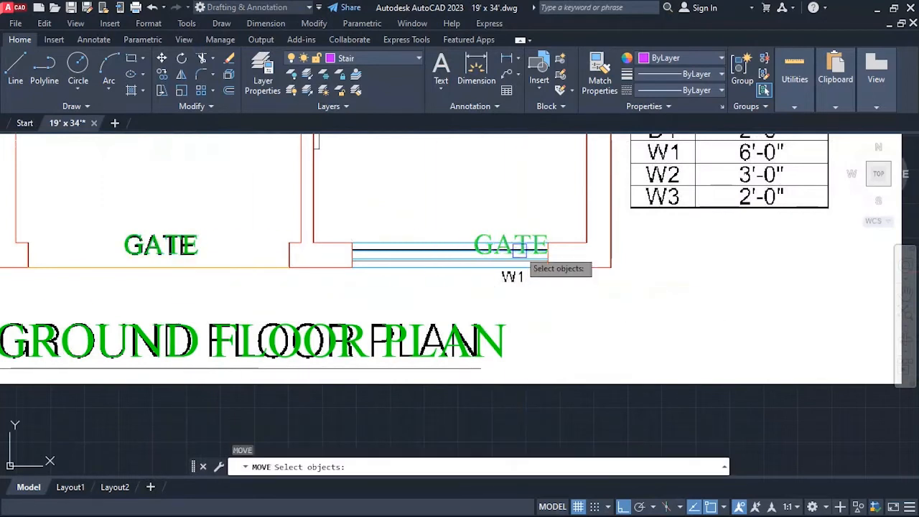
click(514, 246)
key(Return)
click(672, 288)
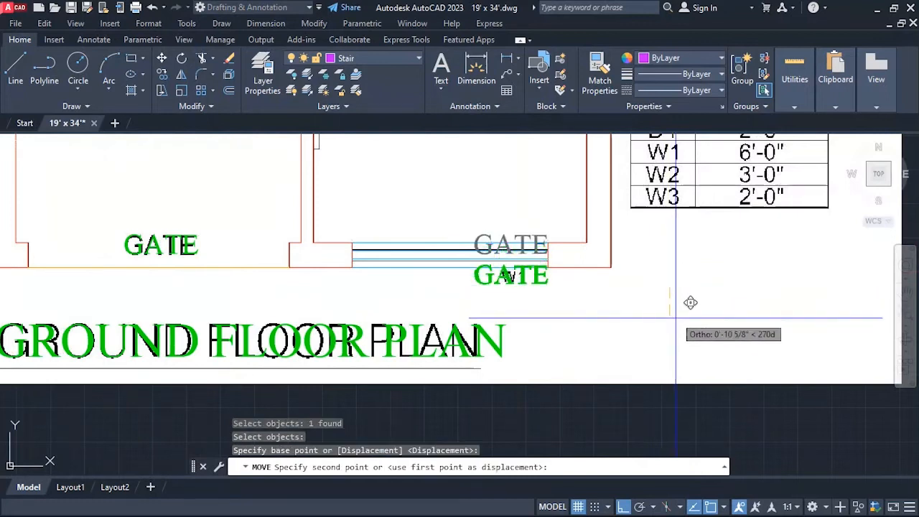
click(690, 326)
key(Escape)
Change the copied GATE label at the front window to read W1 and set its text height to 4".
text(ED)
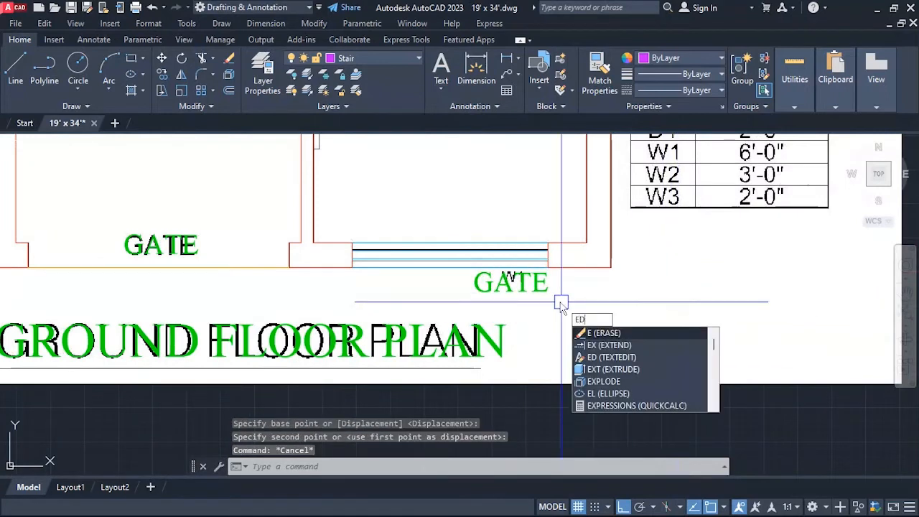
key(Return)
click(510, 277)
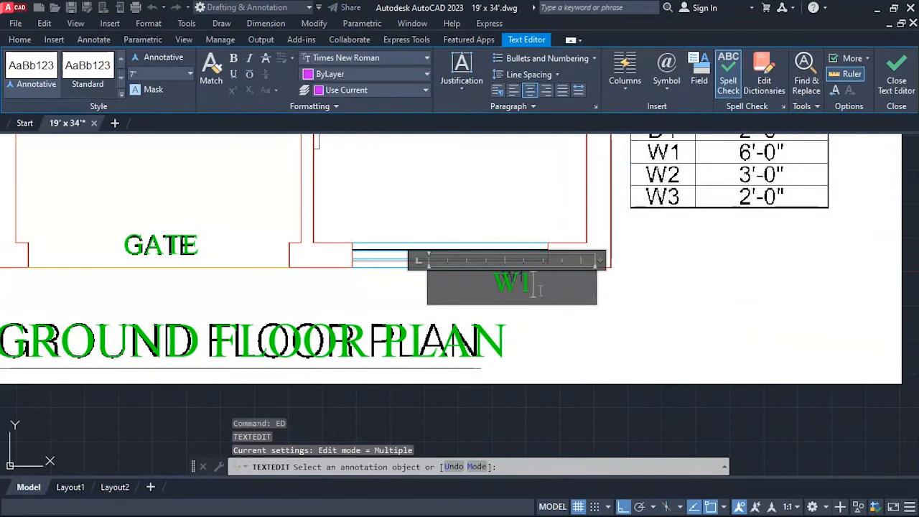
click(644, 340)
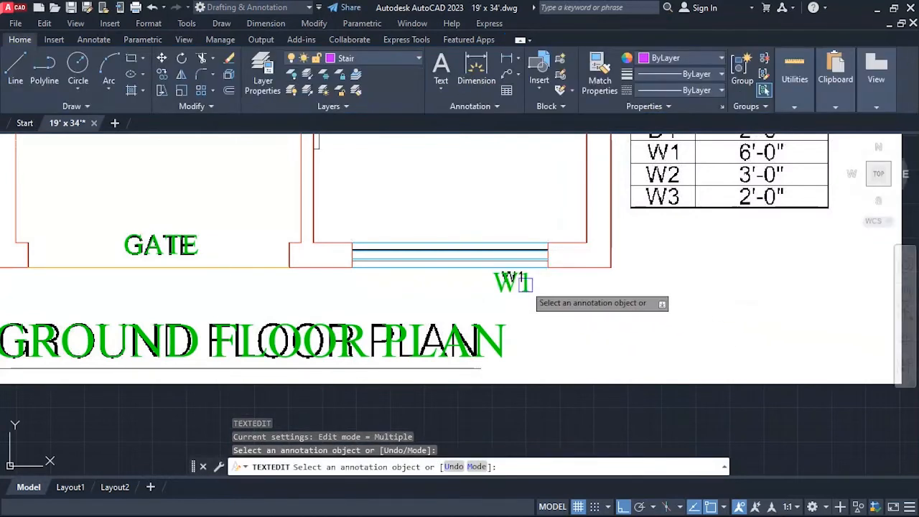
click(510, 279)
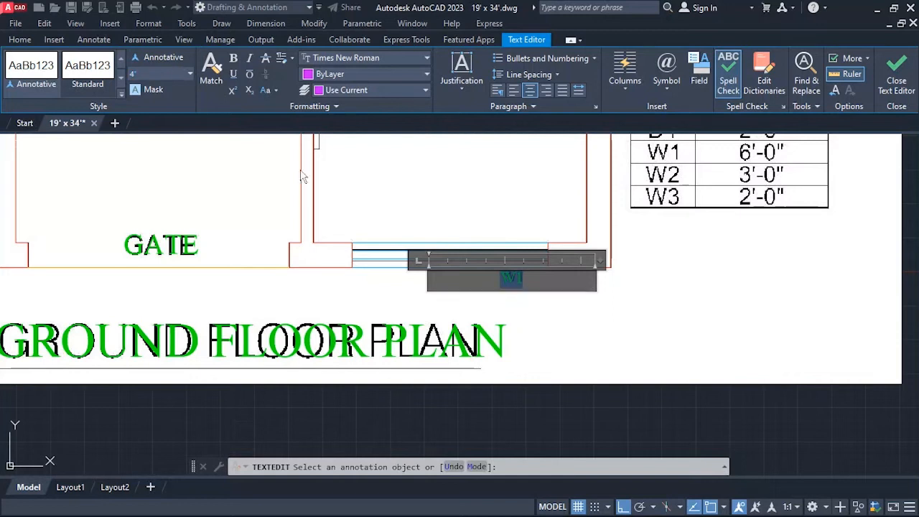
click(603, 324)
scroll(526, 279, up, 4)
key(Escape)
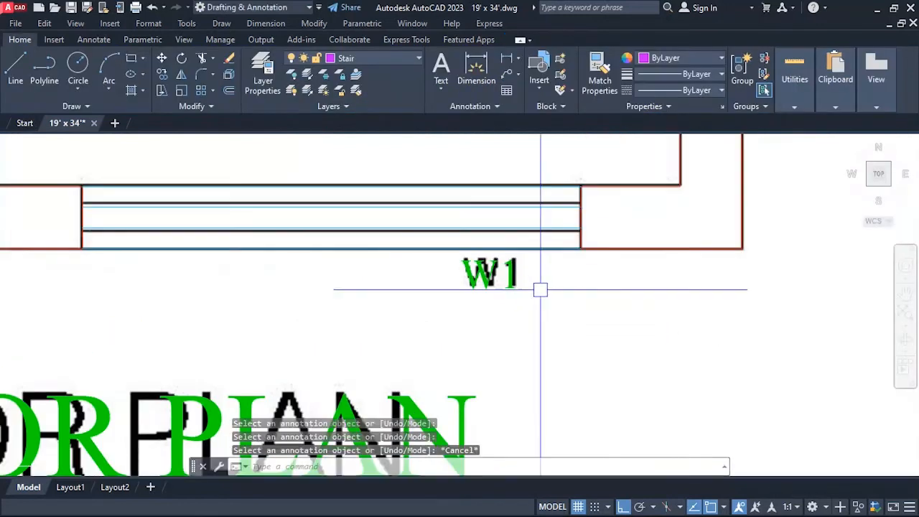
Nudge the green W1 label slightly right so it overlays the reference W1.
key(Return)
click(495, 277)
key(Return)
click(546, 312)
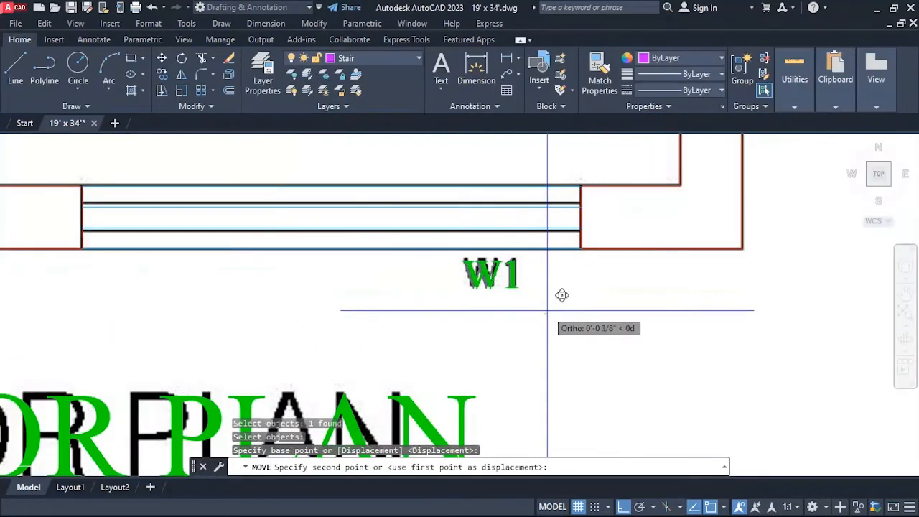
key(Escape)
Copy the green W1 label from the front window's lower-right corner to the lower-right jamb corner of the bath door.
scroll(529, 312, down, 4)
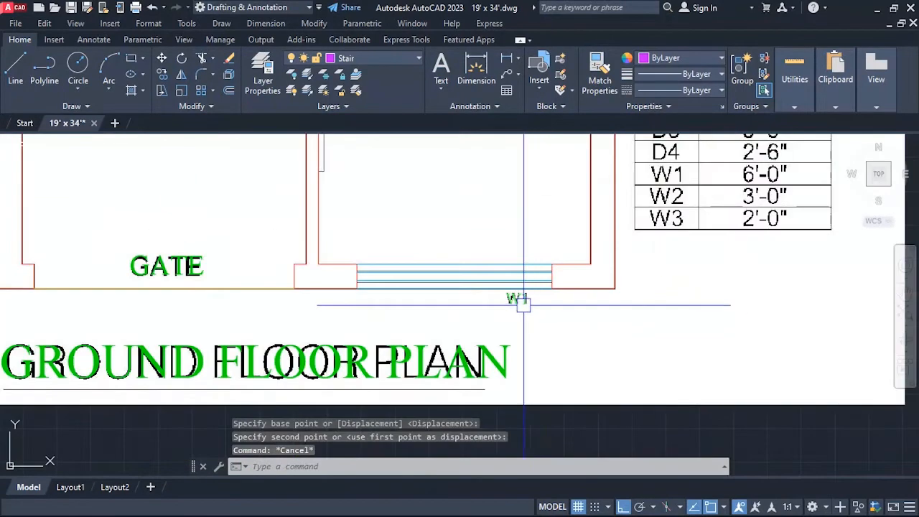
text(Co)
key(Return)
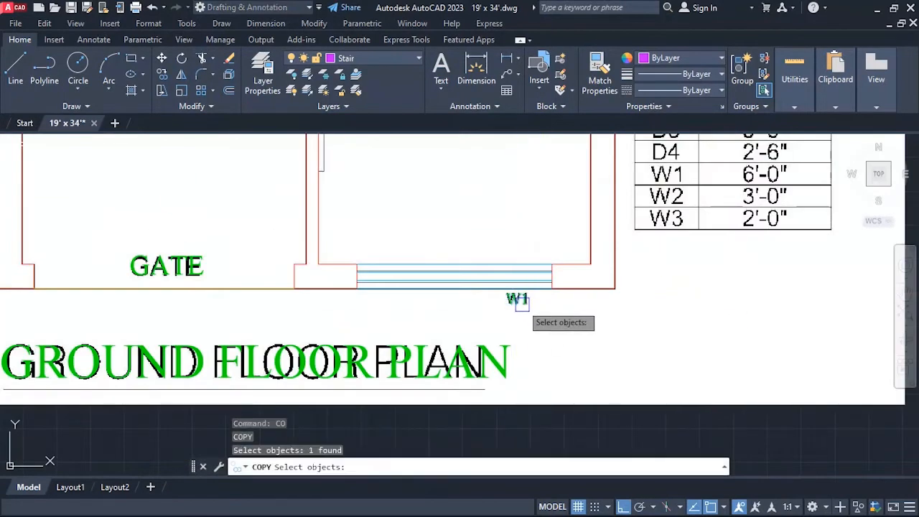
scroll(524, 302, up, 4)
key(Return)
click(591, 269)
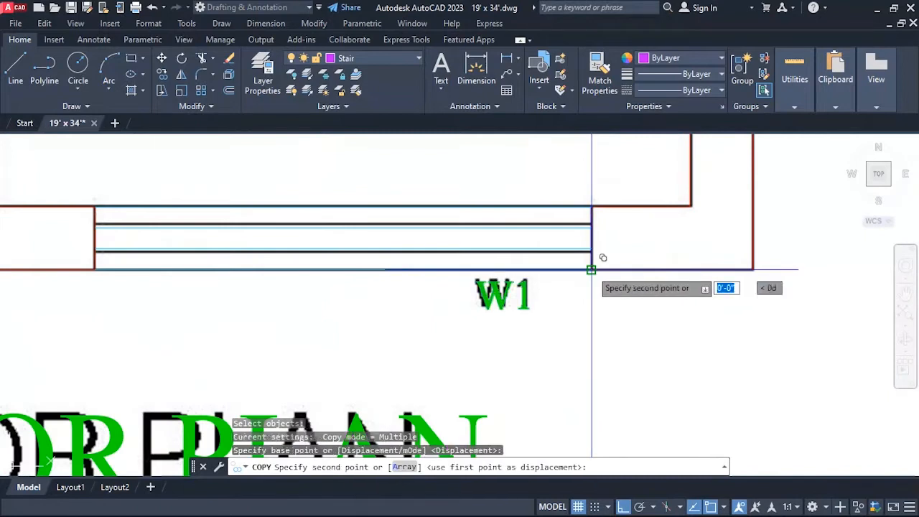
scroll(600, 266, down, 5)
scroll(567, 276, up, 2)
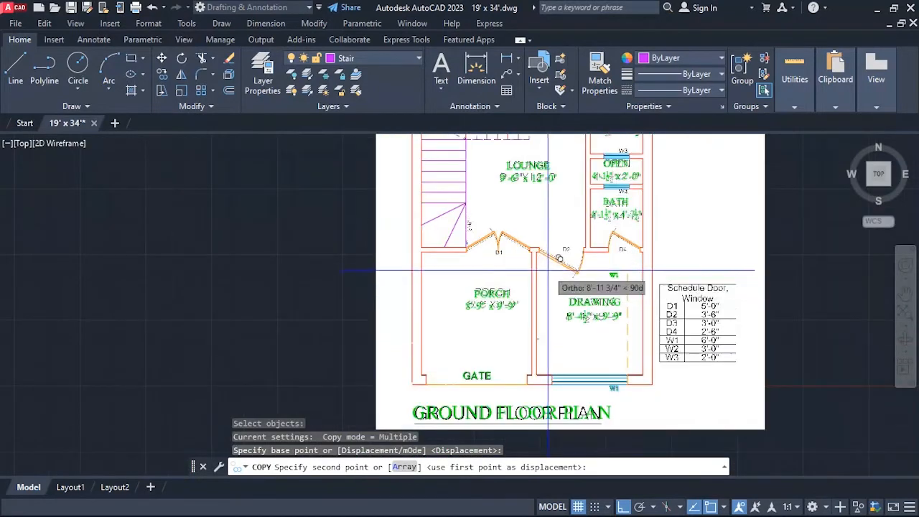
scroll(595, 258, up, 5)
scroll(614, 266, down, 5)
scroll(618, 259, up, 5)
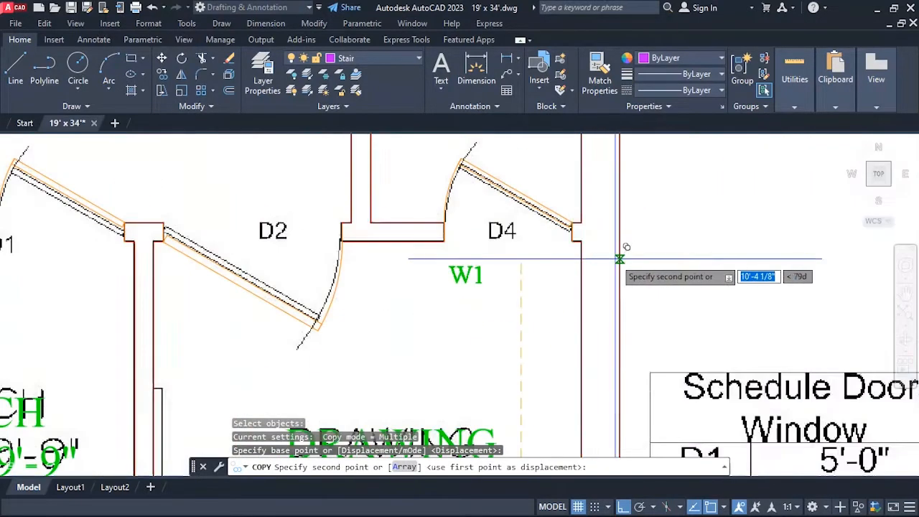
click(573, 242)
key(Escape)
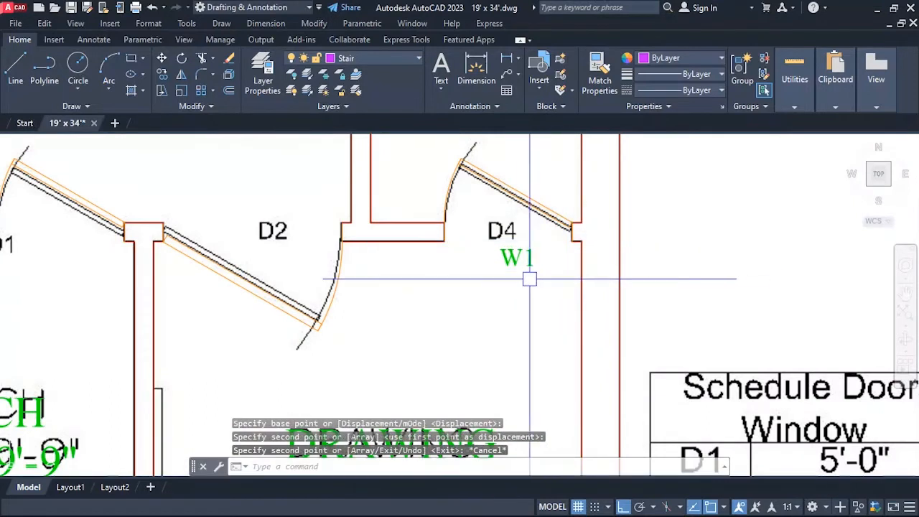
Move the copied W1 label about 3" left so it sits directly below the reference D4.
text(m)
key(Return)
click(503, 256)
key(Return)
click(520, 296)
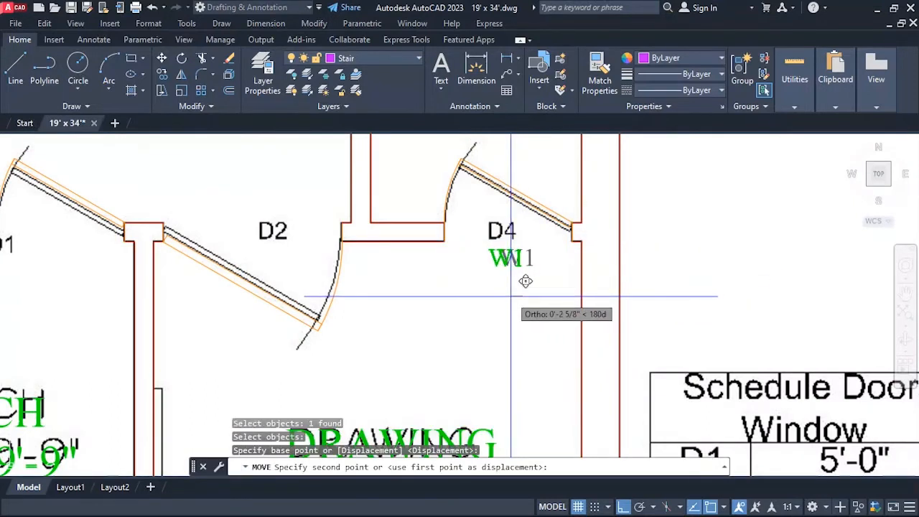
key(Escape)
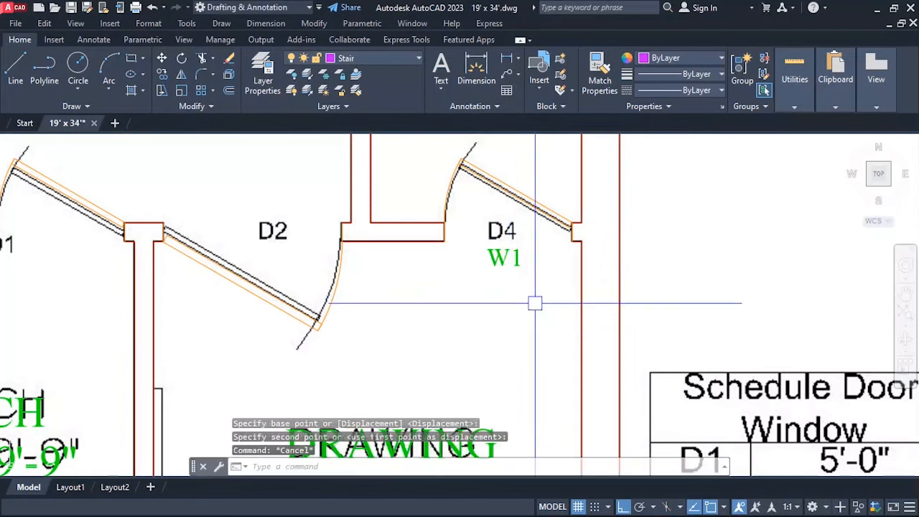
Change the copied W1 label below the bath door to read D4.
text(ed)
key(Return)
click(509, 257)
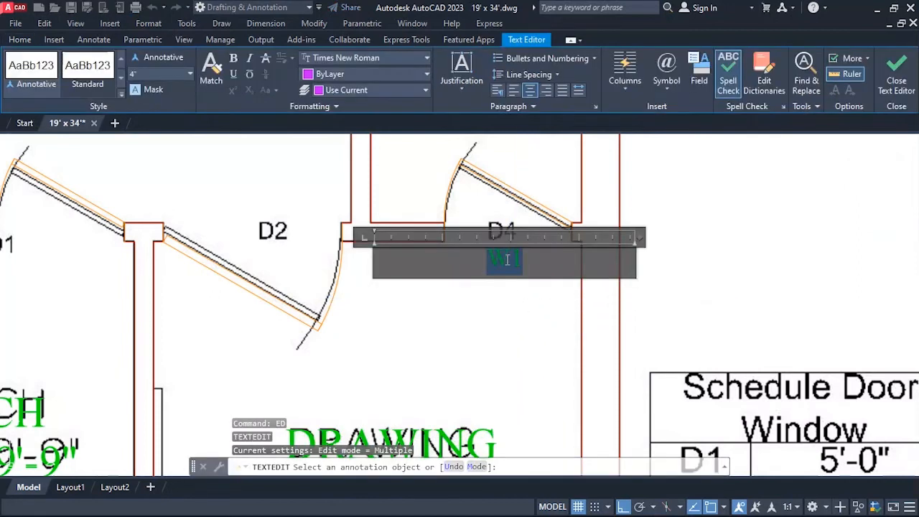
click(540, 316)
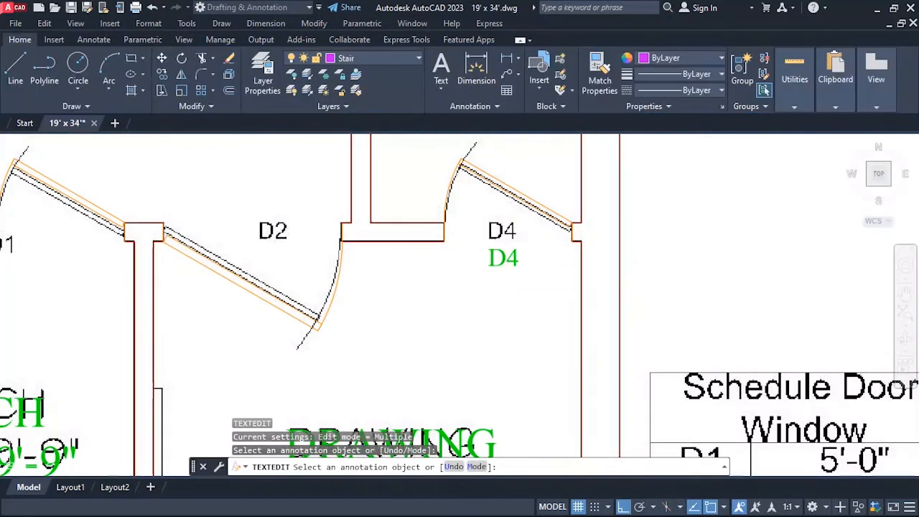
Move the green D4 label about 6" straight up so it overlays the reference D4.
key(Escape)
text(m)
key(Return)
click(508, 257)
key(Return)
click(539, 332)
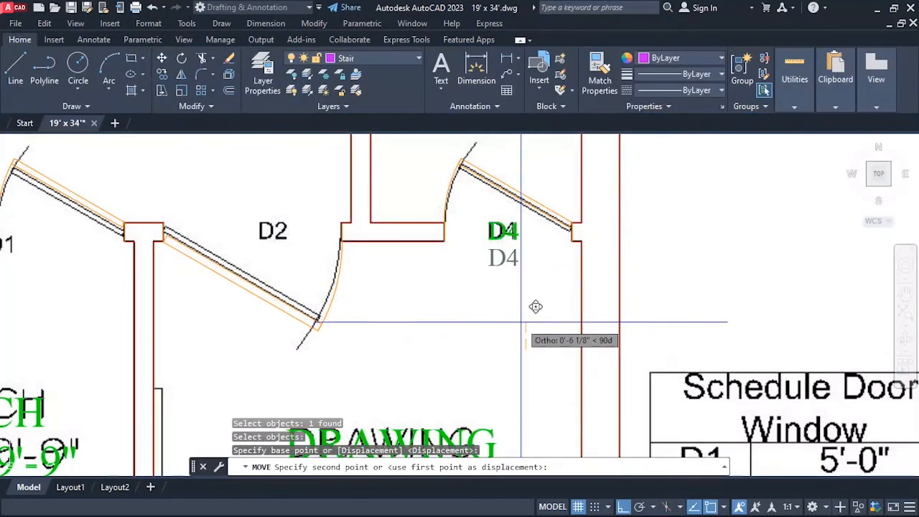
key(Escape)
Copy the green D4 label about 4'-6" straight left onto the reference D2 at the drawing room door.
text(c)
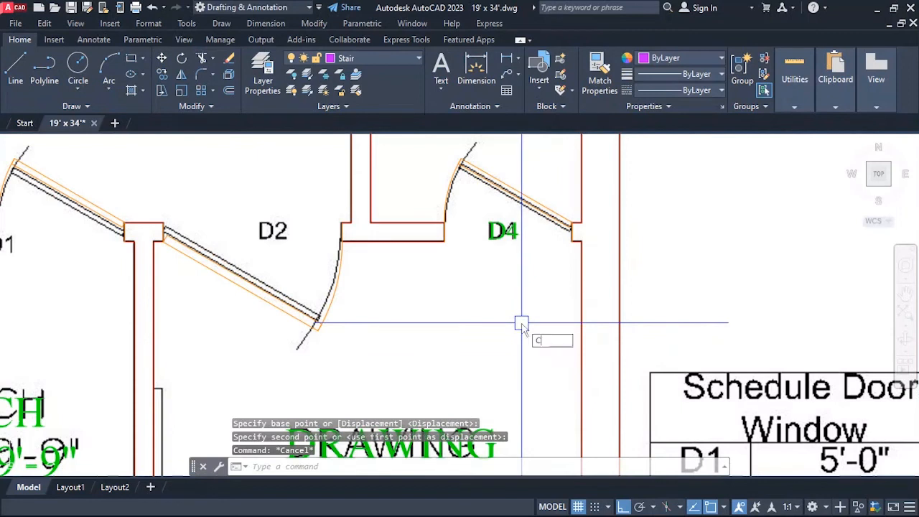
text(t o)
key(Return)
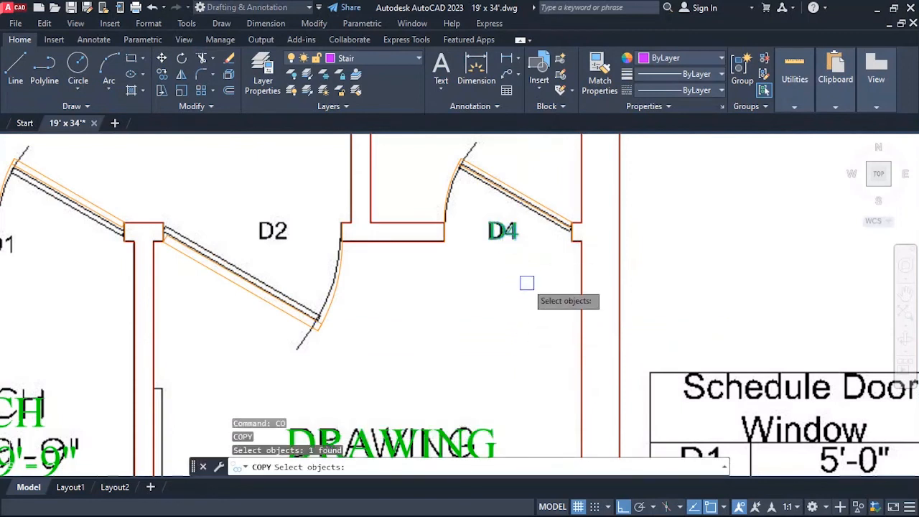
key(Return)
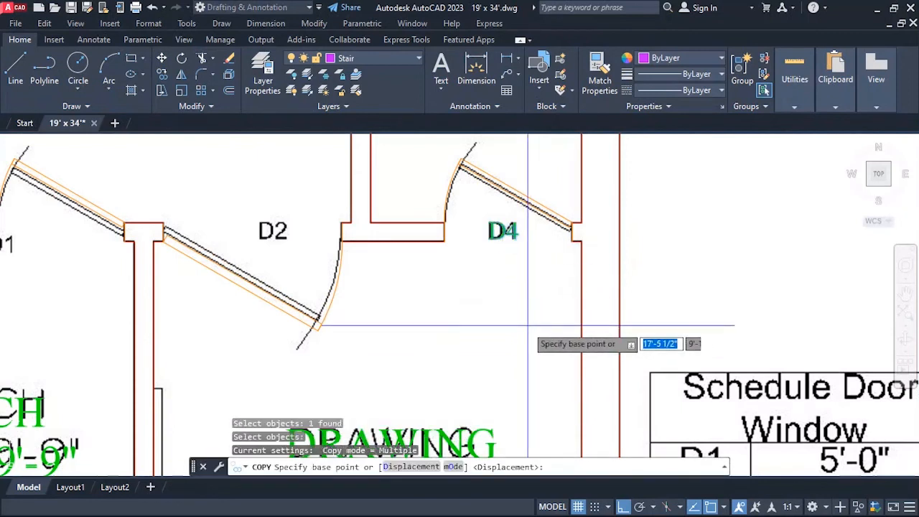
click(505, 383)
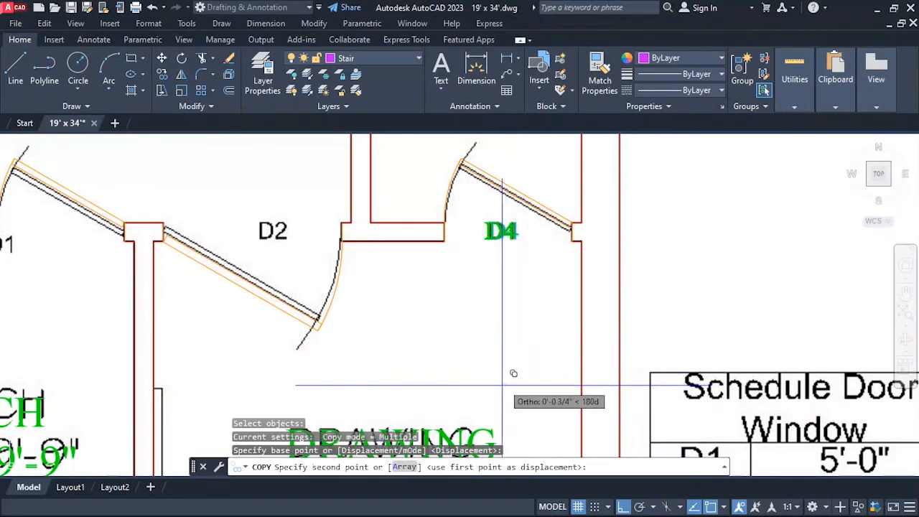
click(285, 366)
key(Escape)
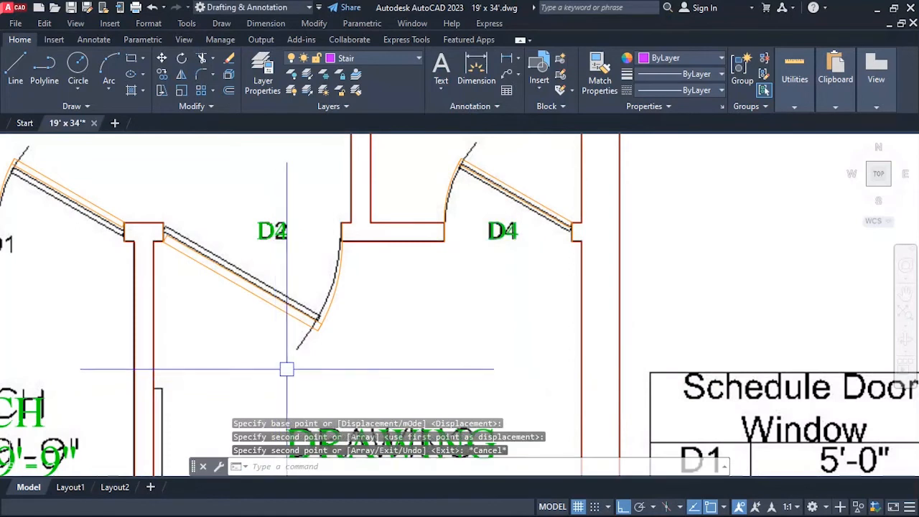
Change the copied D4 label at the drawing room door to read D2 and finish text editing.
scroll(257, 227, up, 2)
key(Return)
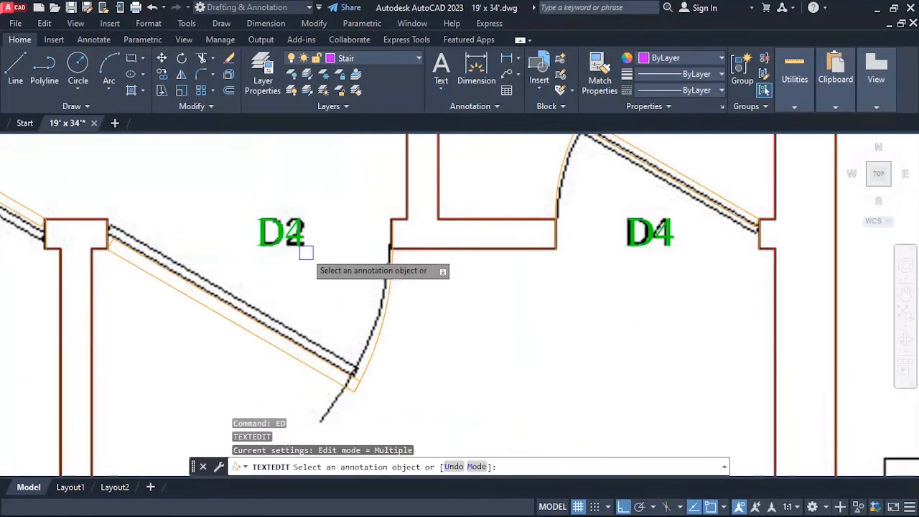
click(290, 229)
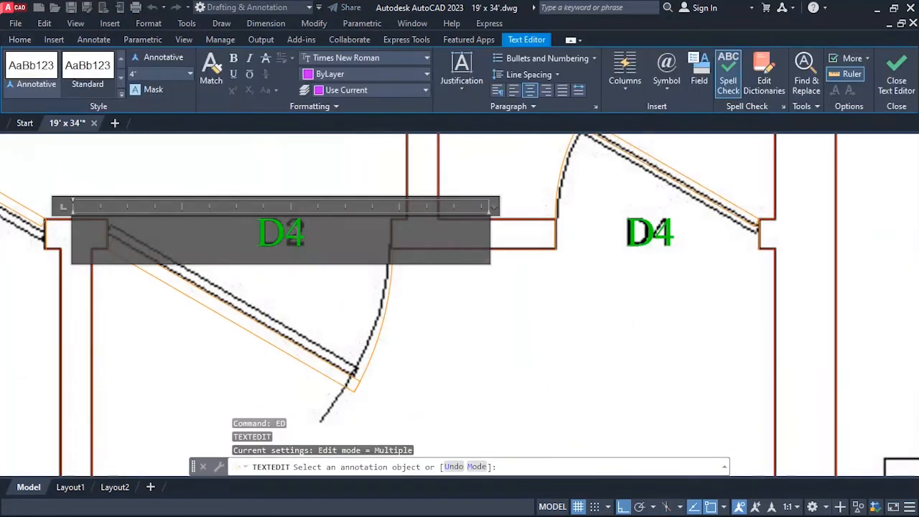
click(449, 314)
scroll(607, 244, down, 3)
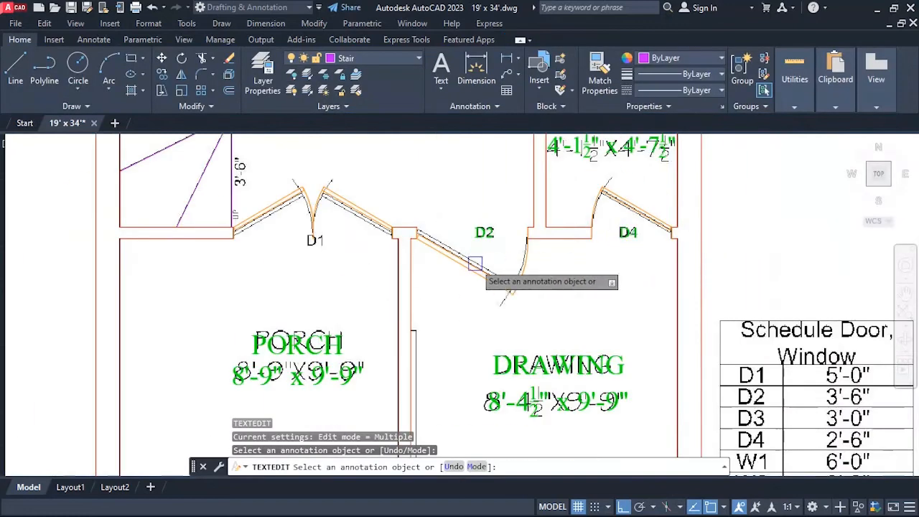
scroll(393, 283, up, 2)
key(Escape)
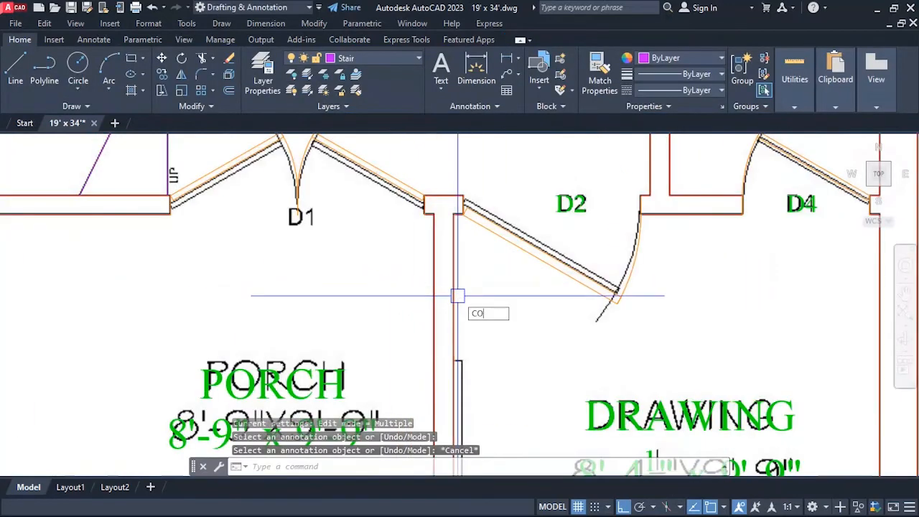
Copy the green D2 label at the drawing room door about 5'-4" straight left to the porch double door's D1 reference.
key(Return)
click(567, 204)
key(Return)
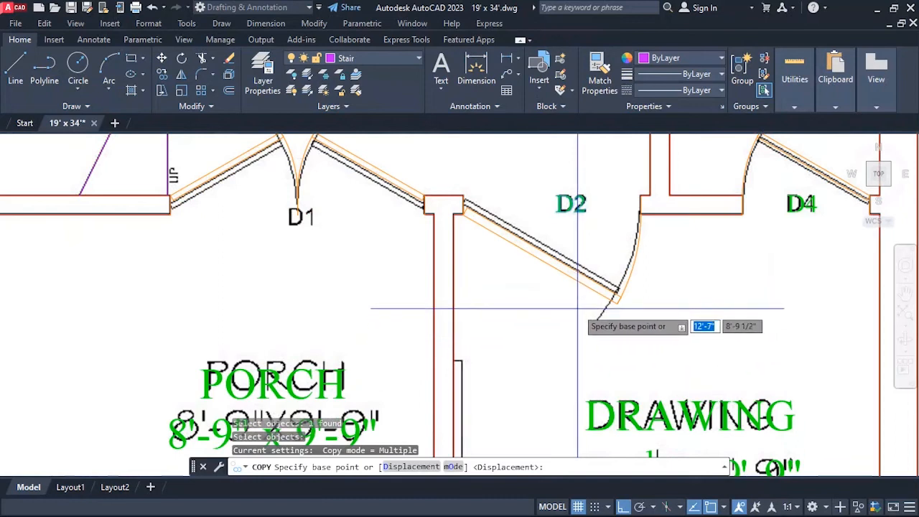
click(576, 309)
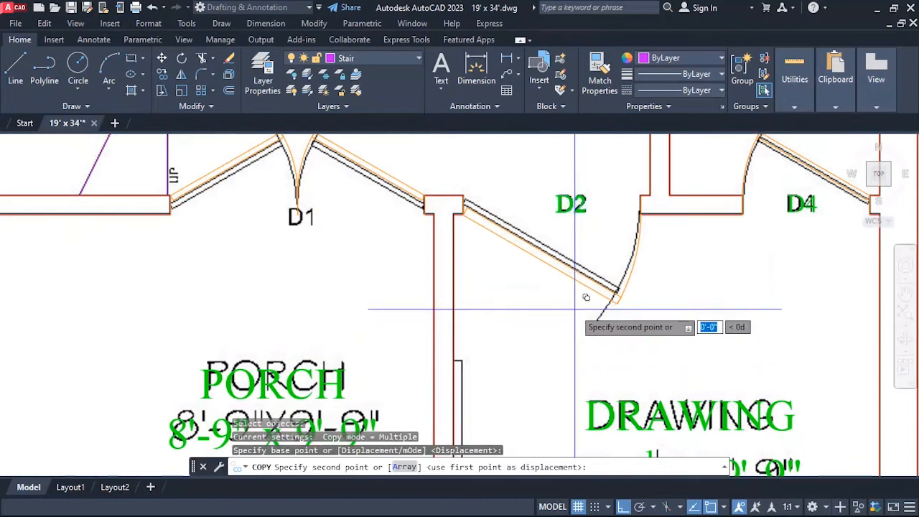
click(305, 318)
key(Escape)
Move the copied D2 label at the porch double door a few inches straight down toward the reference D1.
text(m)
key(Return)
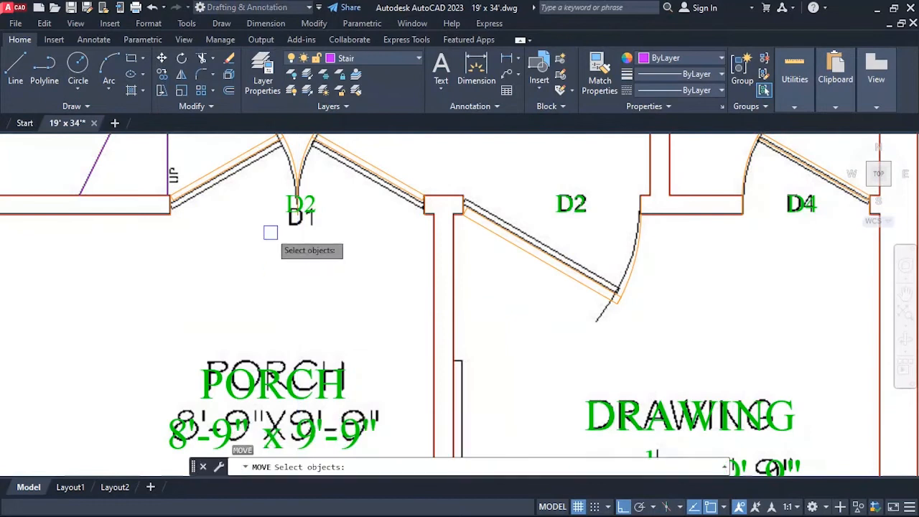
key(Return)
click(384, 244)
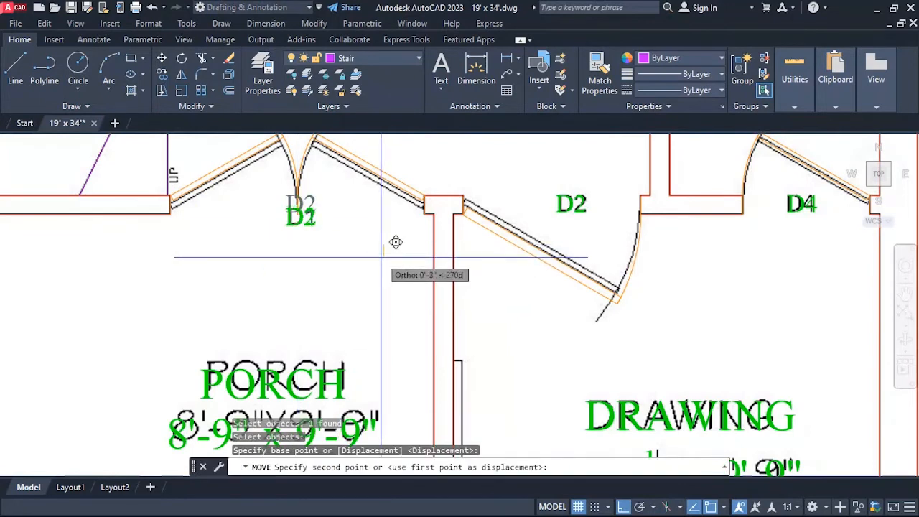
key(Escape)
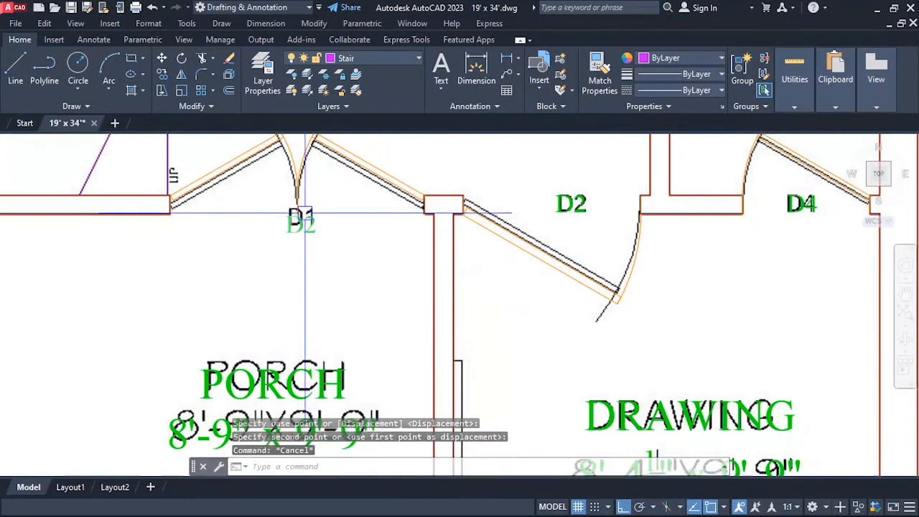
Change the copied label at the porch double door to read D1 and finish text editing.
scroll(304, 213, up, 2)
text(ed)
key(Return)
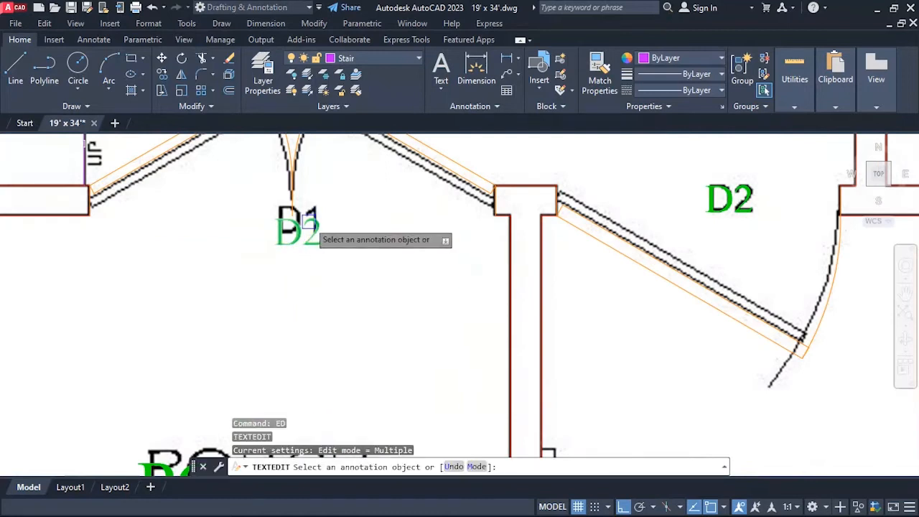
click(310, 228)
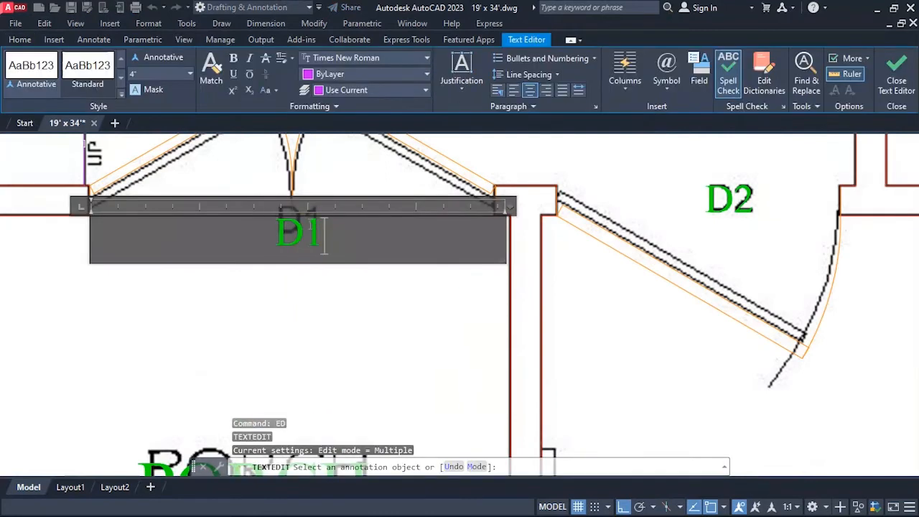
click(342, 292)
key(Escape)
Copy the green D4 label at the lower bath door upward to the window between the OPEN area and that bath.
scroll(280, 291, down, 5)
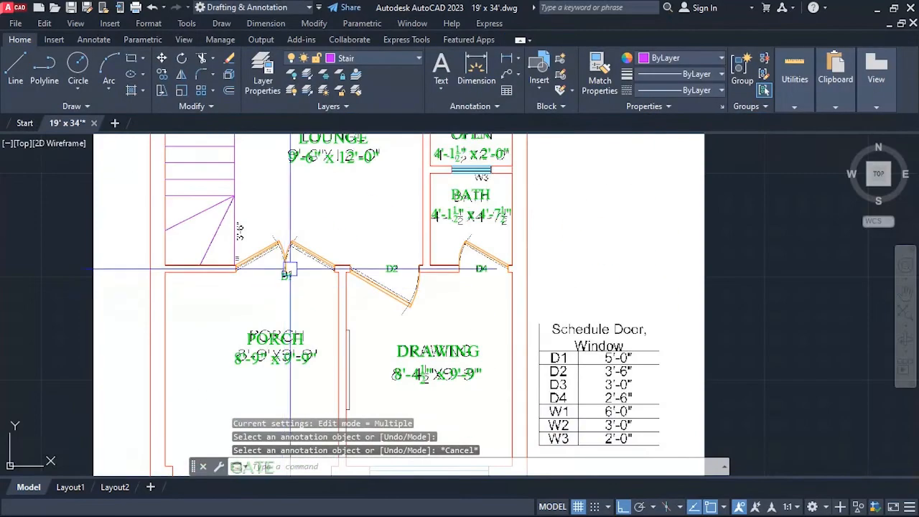
scroll(291, 258, up, 4)
scroll(296, 249, down, 6)
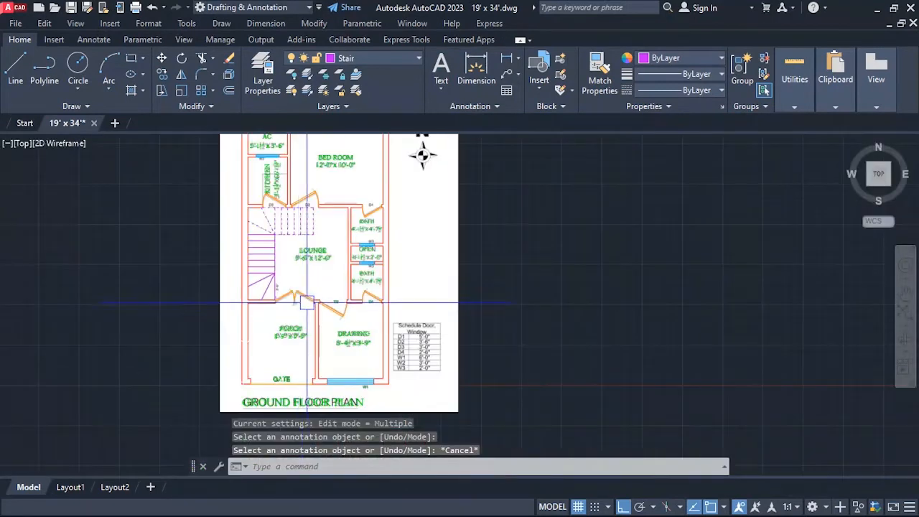
scroll(352, 296, up, 2)
scroll(445, 299, up, 4)
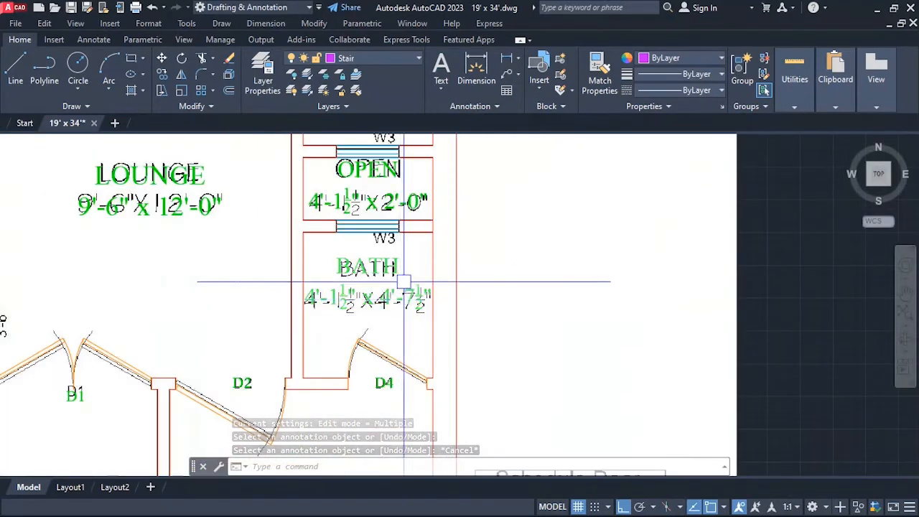
text(co)
key(Return)
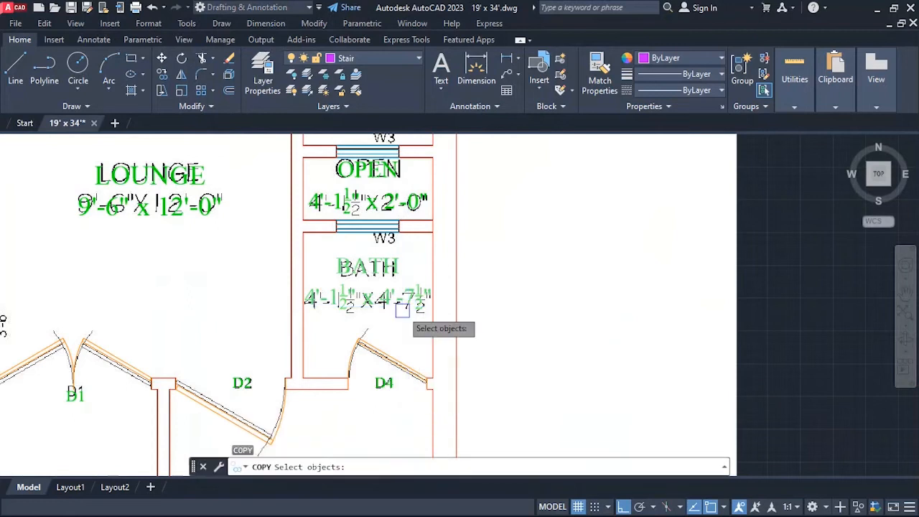
click(392, 388)
key(Return)
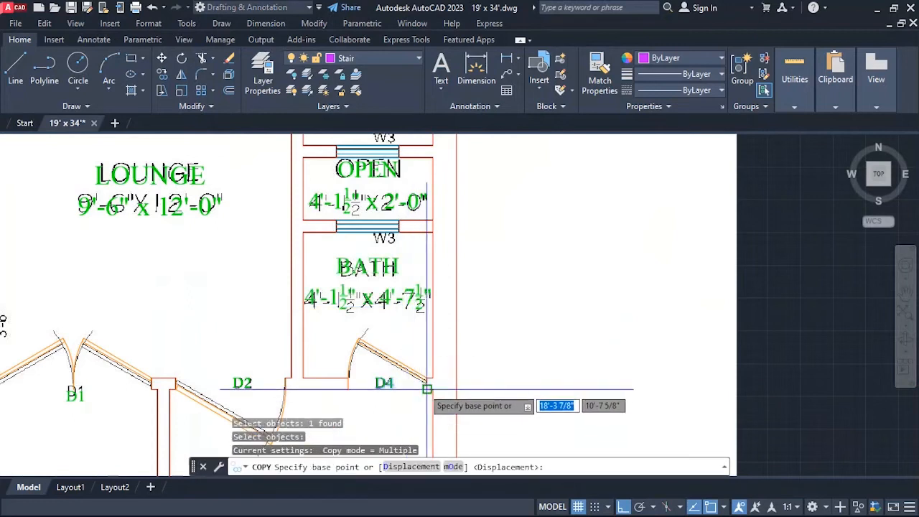
click(426, 378)
click(423, 231)
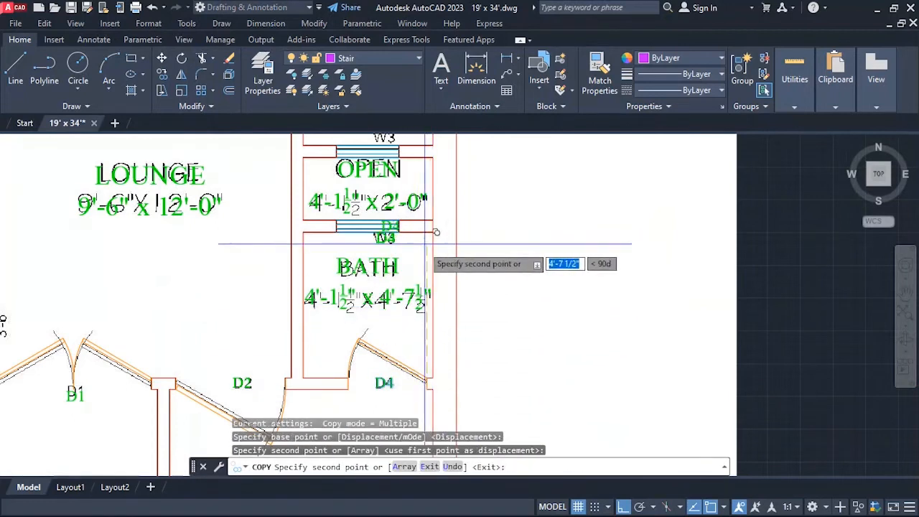
key(Escape)
Move the copied D4 label straight down from the window onto the reference W3 above the lower BATH label.
scroll(393, 242, up, 4)
key(Escape)
key(Escape)
text(m)
key(Return)
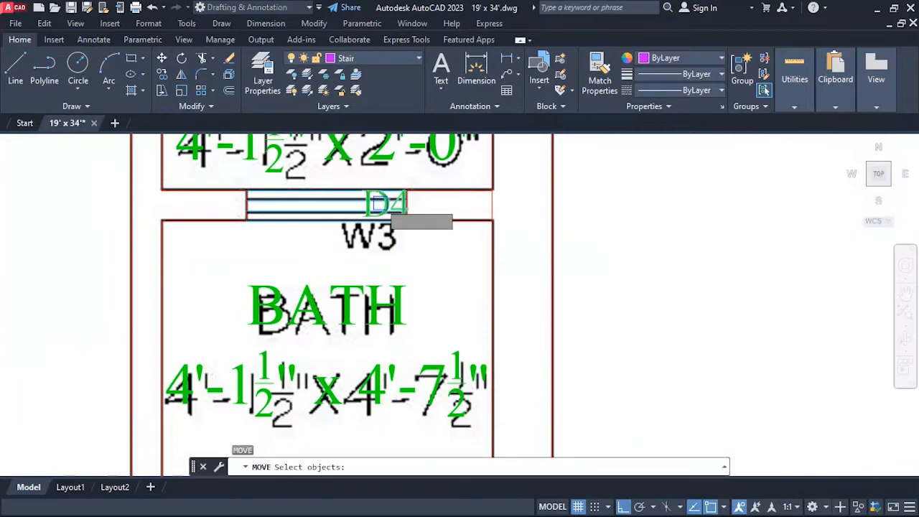
scroll(396, 229, up, 2)
key(Return)
click(513, 266)
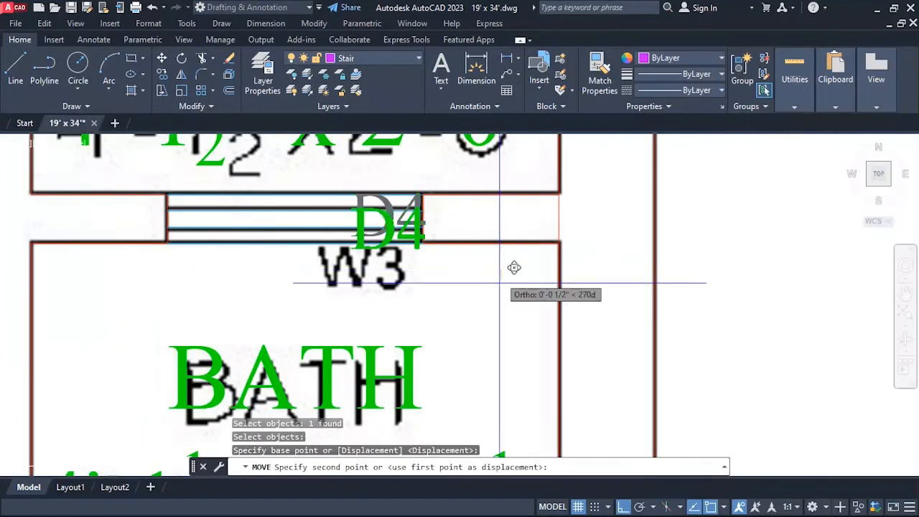
click(495, 324)
Shift the copied D4 label slightly left and then slightly up to align it with the reference W3.
key(Return)
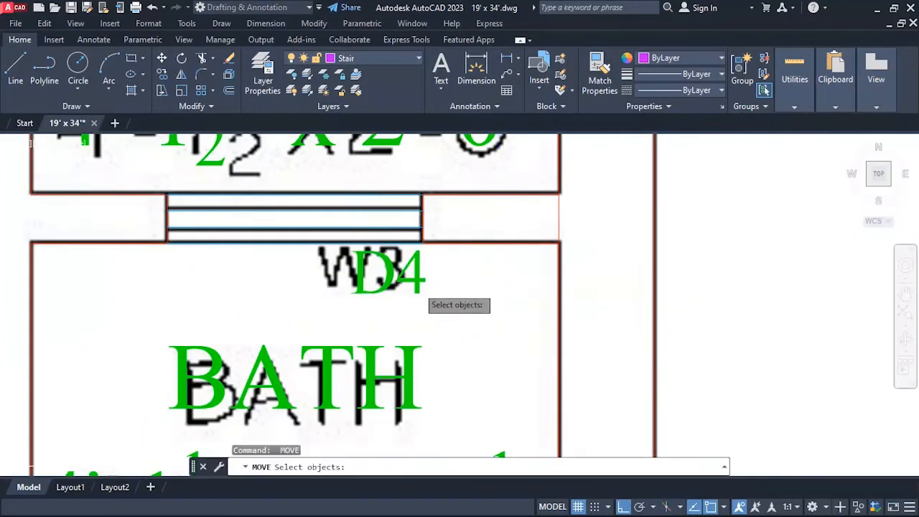
click(413, 286)
key(Return)
click(470, 304)
click(441, 316)
key(Escape)
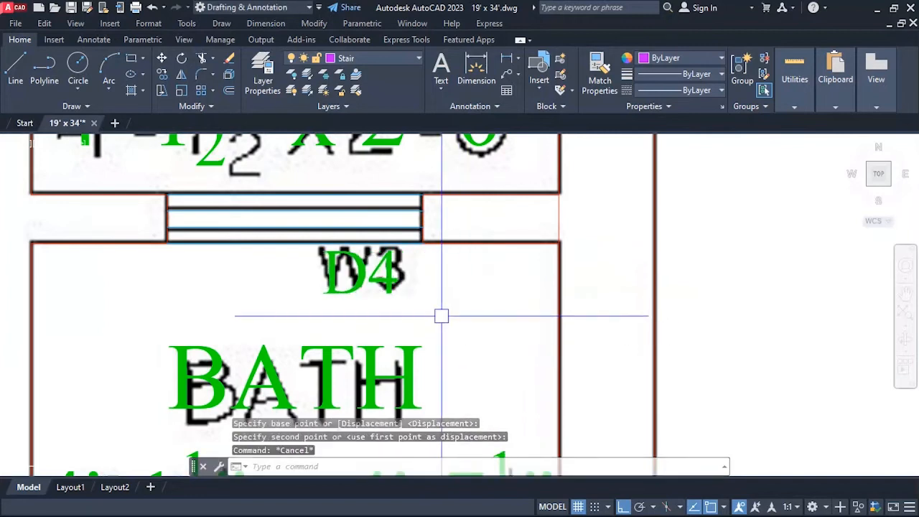
scroll(441, 316, up, 2)
key(Return)
click(380, 288)
key(Return)
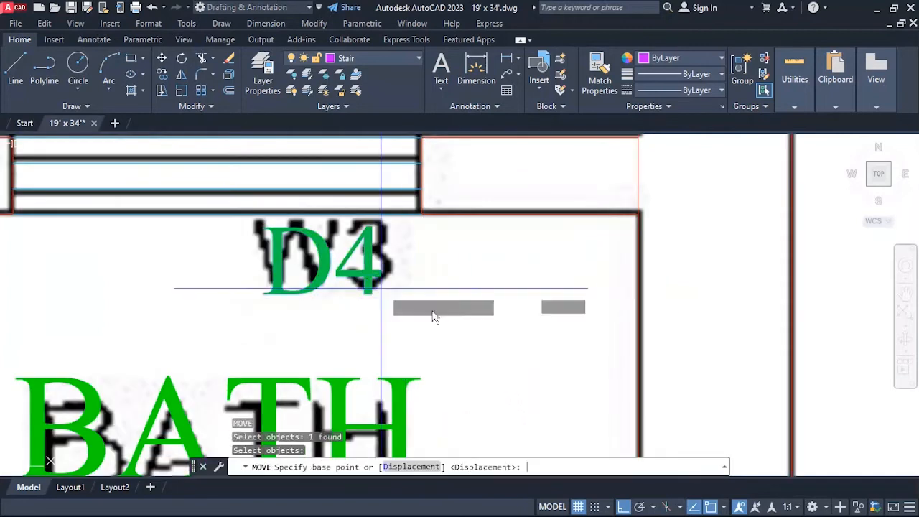
click(439, 313)
key(Escape)
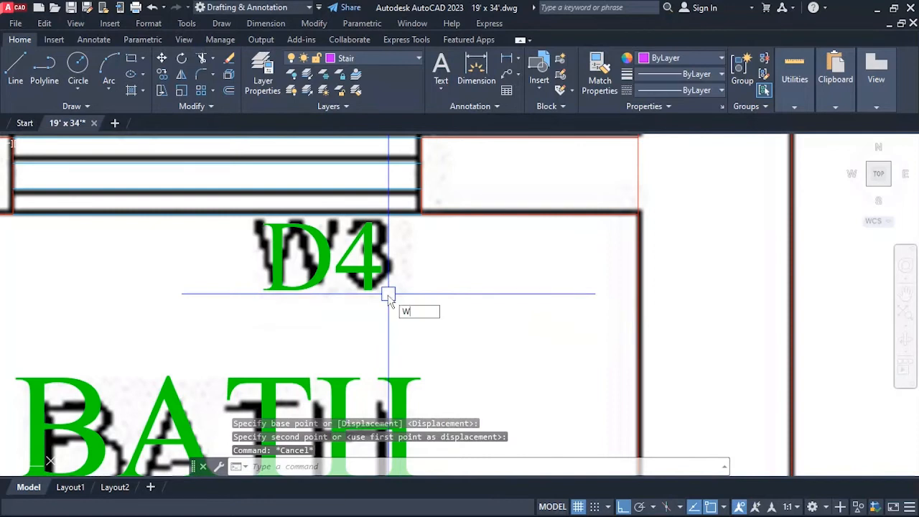
Change the copied D4 label above the lower BATH text to read W3 and end text editing.
key(BackSpace)
text(ed)
key(Return)
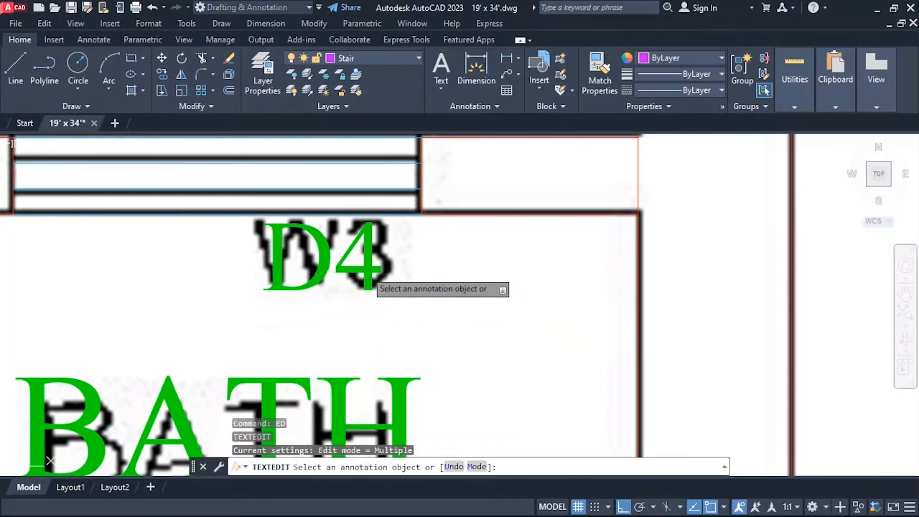
click(369, 273)
double_click(368, 273)
text(W3)
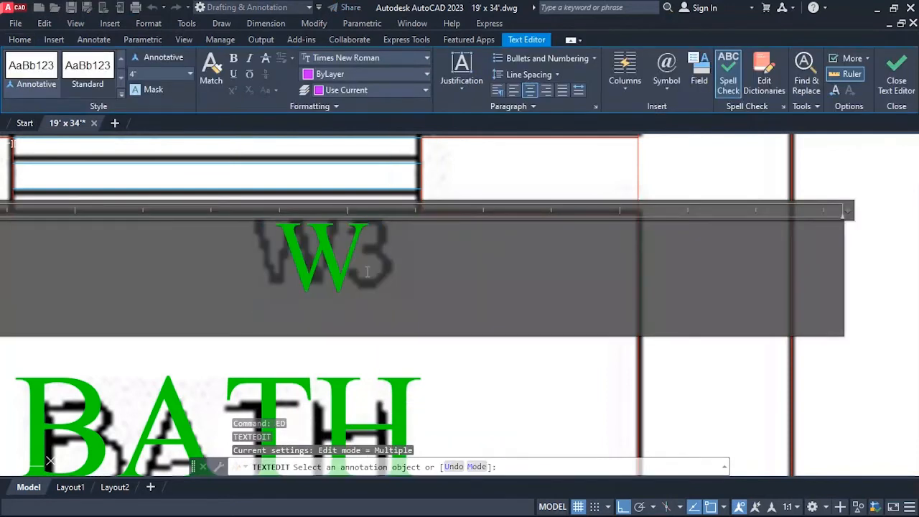
click(489, 344)
scroll(402, 355, down, 5)
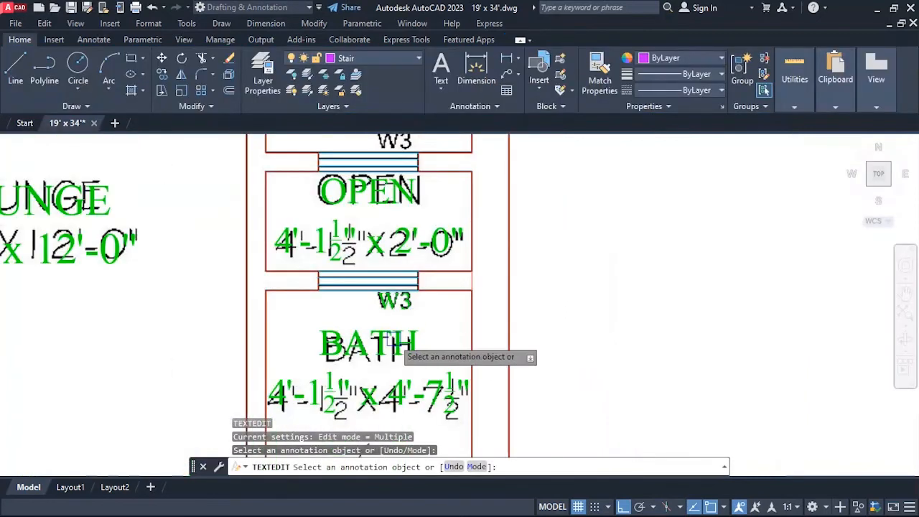
scroll(404, 379, up, 4)
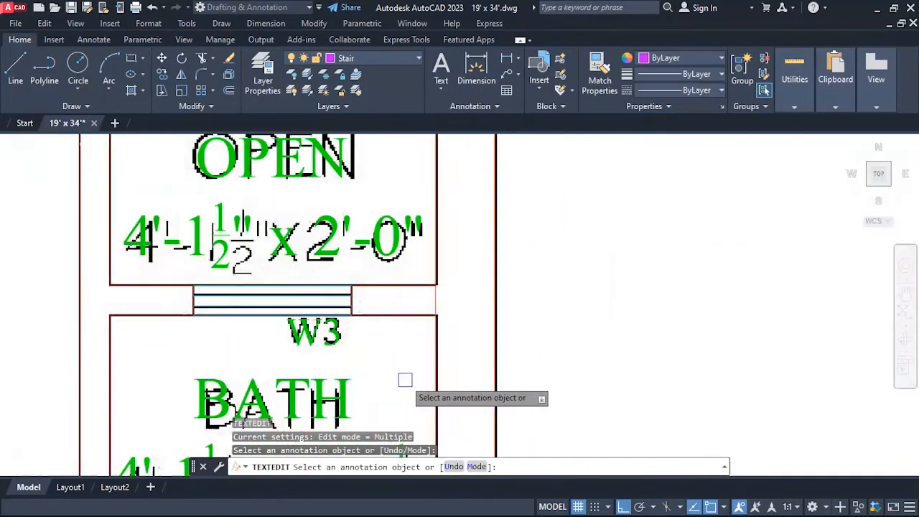
key(Escape)
Copy the green W3 label upward, from the lower window's corner to the matching corner of the window above OPEN.
text(ct o)
key(Return)
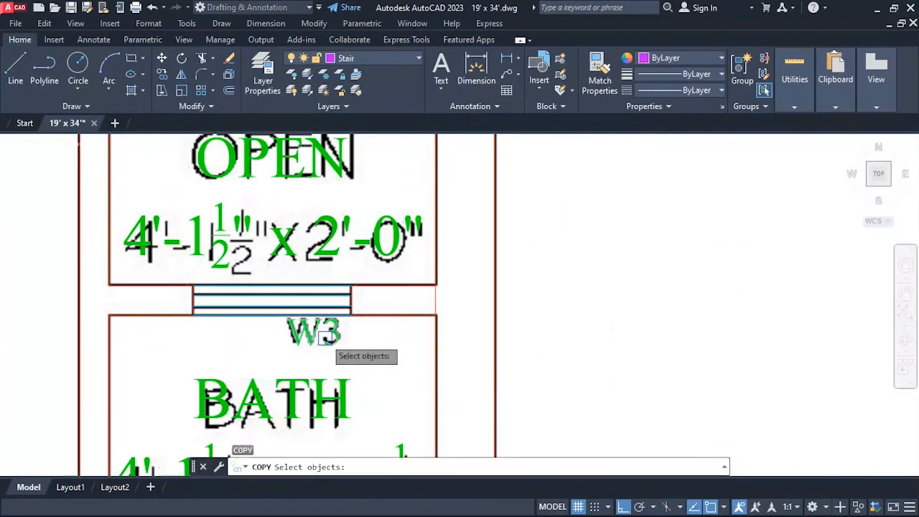
scroll(367, 347, down, 2)
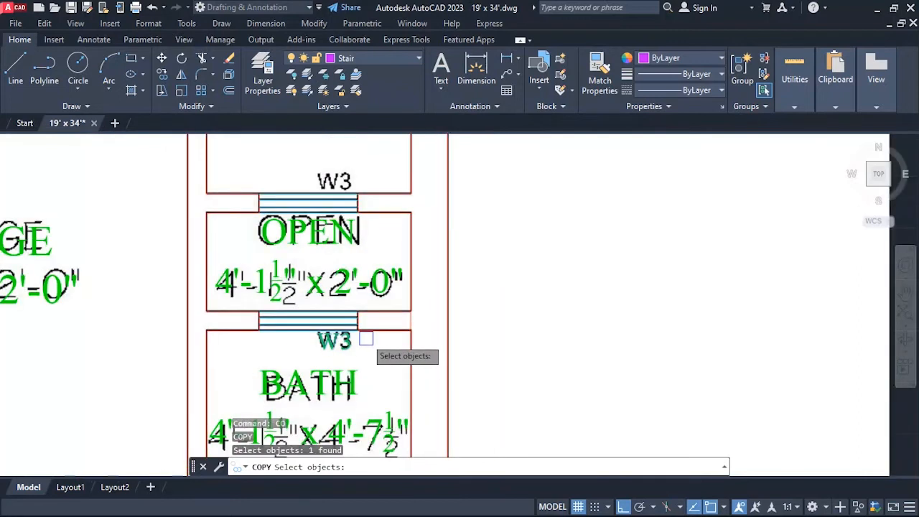
scroll(366, 337, up, 2)
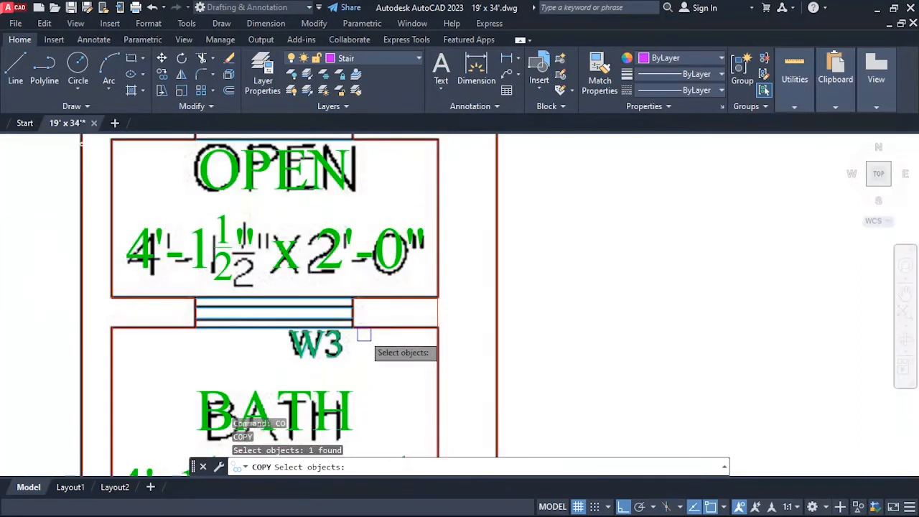
key(Return)
click(352, 327)
scroll(352, 326, down, 2)
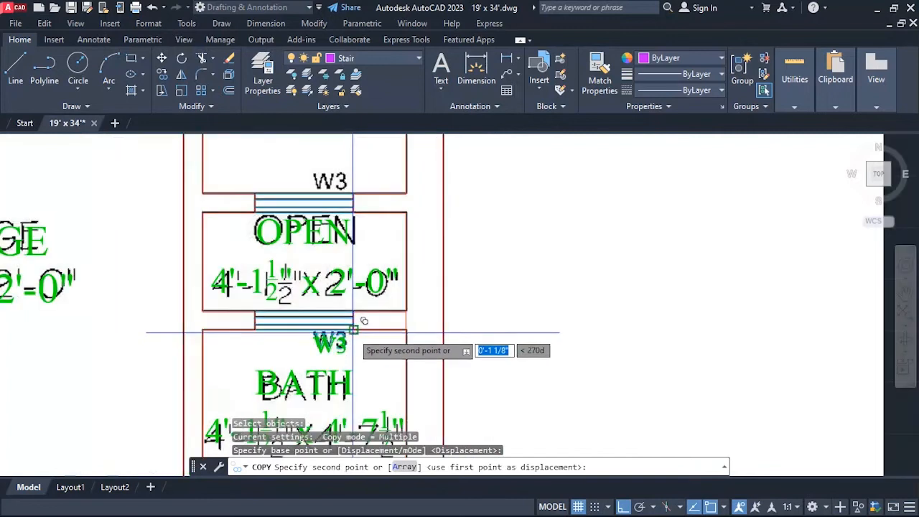
click(354, 212)
key(Escape)
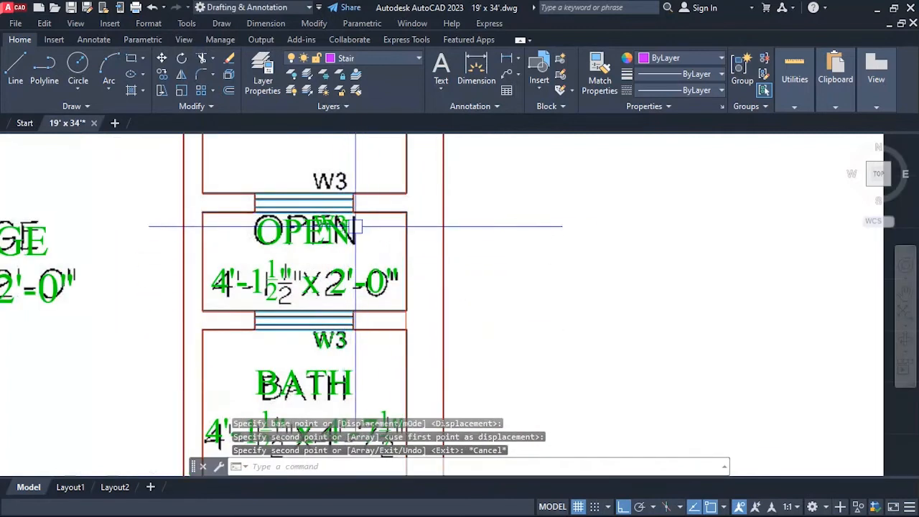
Move the copied W3 label about 10" straight up onto the reference W3 above the upper window.
text(m)
key(Return)
click(336, 222)
key(Return)
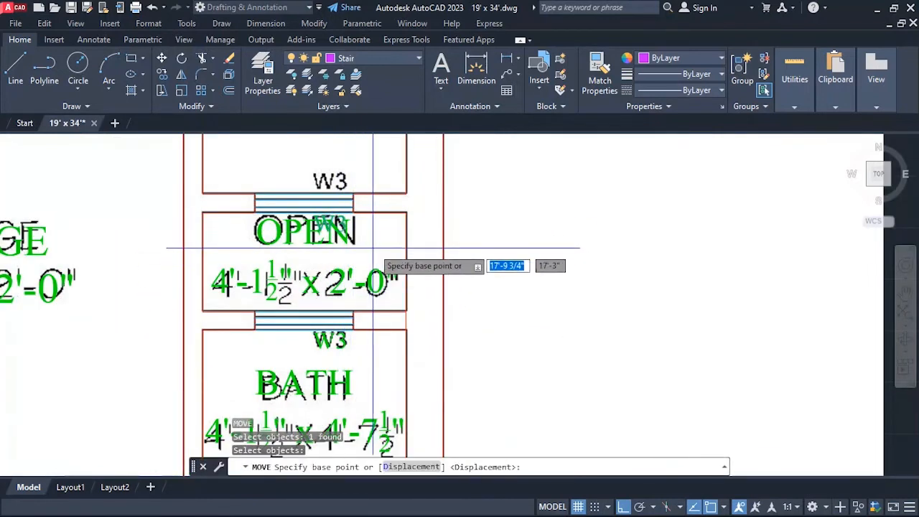
click(373, 248)
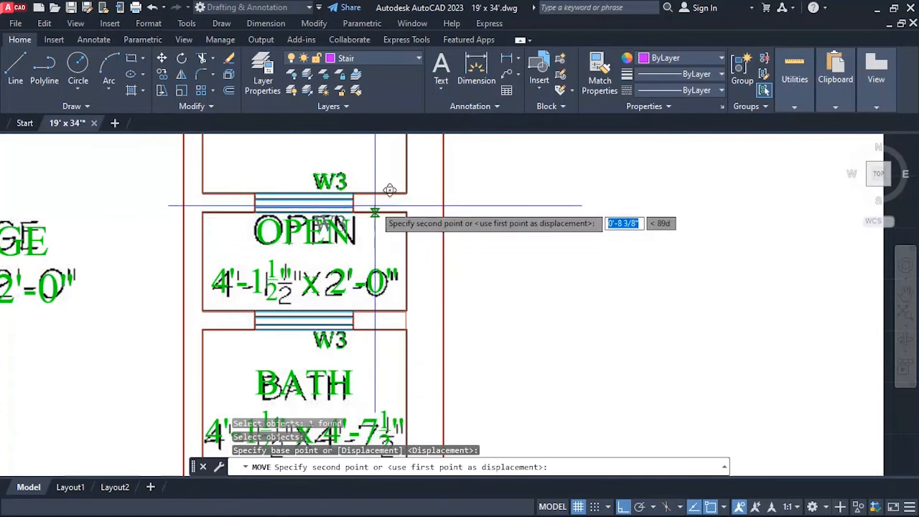
scroll(389, 190, up, 2)
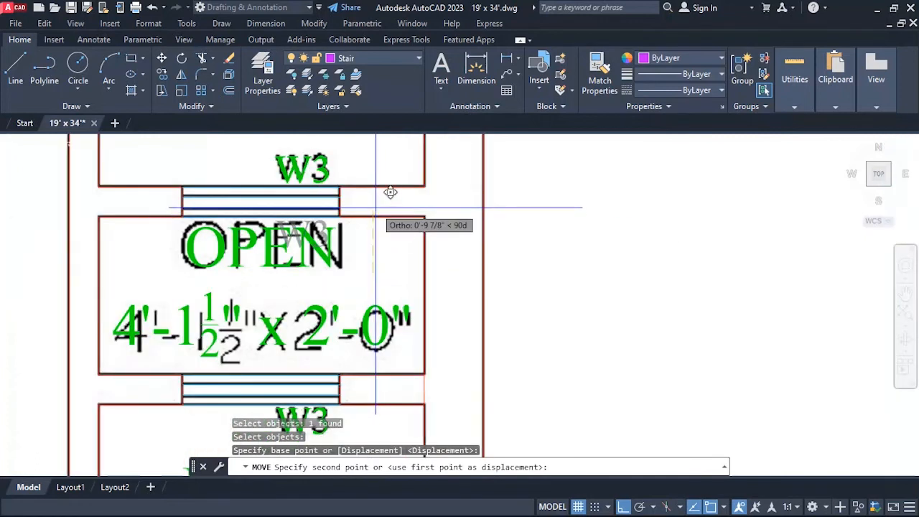
key(Escape)
Copy the green D4 label from the lower bath door's right jamb to the matching jamb of the upper bath door.
scroll(390, 191, down, 4)
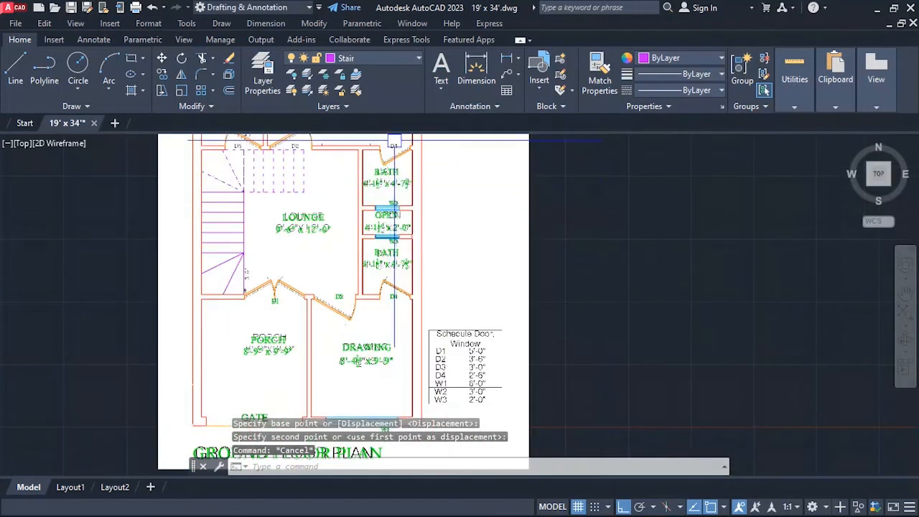
scroll(393, 141, down, 3)
scroll(392, 204, up, 5)
key(Escape)
scroll(374, 190, down, 3)
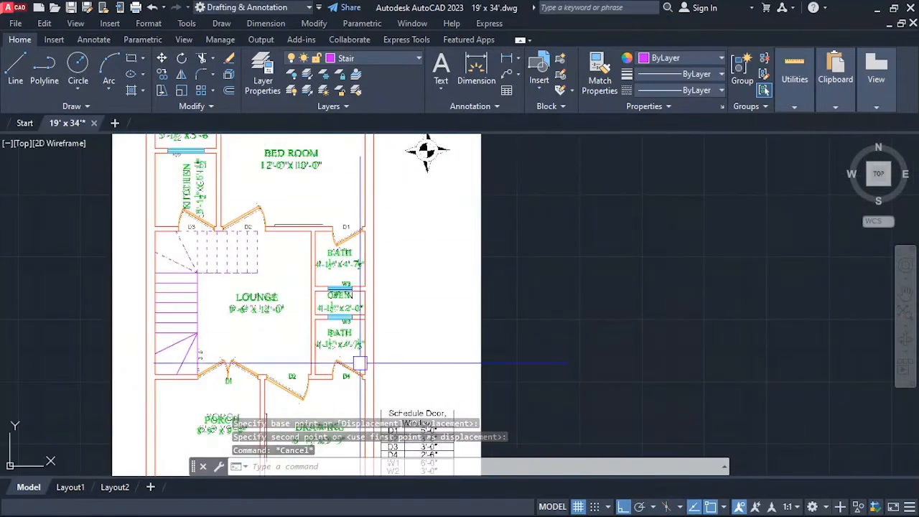
scroll(357, 402, up, 4)
text(ct o)
key(Return)
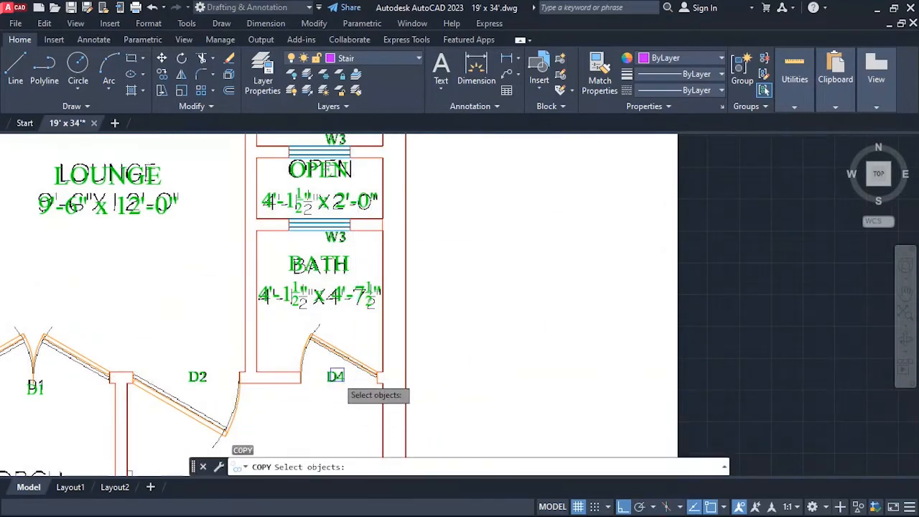
click(373, 370)
key(Return)
scroll(394, 379, up, 5)
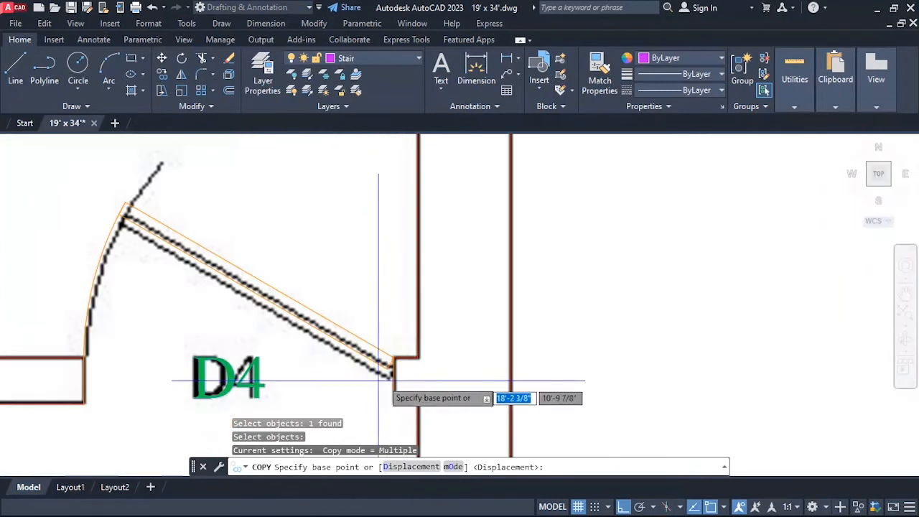
click(394, 379)
scroll(393, 379, down, 5)
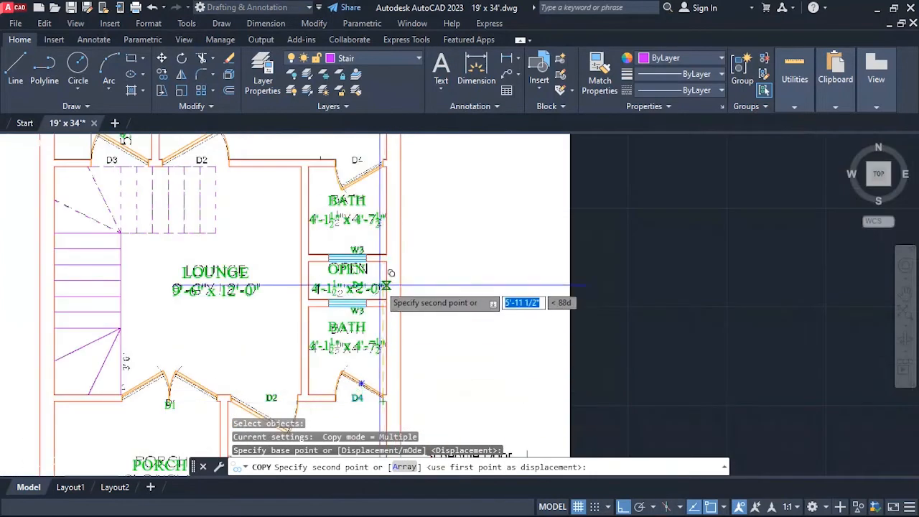
scroll(389, 205, up, 5)
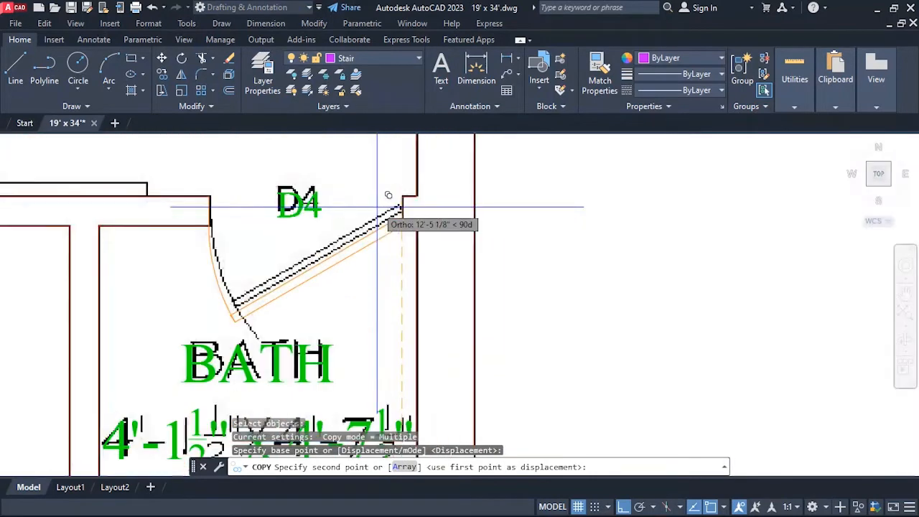
click(404, 232)
key(Escape)
Copy the upper bath door's D4 label straight left to the wall end beside the bedroom door, near the reference D2.
scroll(402, 215, down, 2)
scroll(402, 201, up, 2)
scroll(403, 201, down, 5)
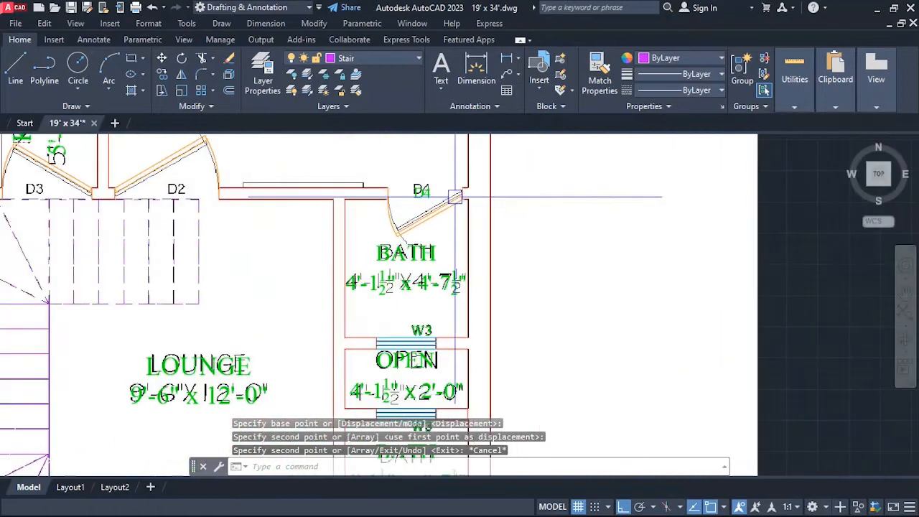
scroll(388, 207, up, 5)
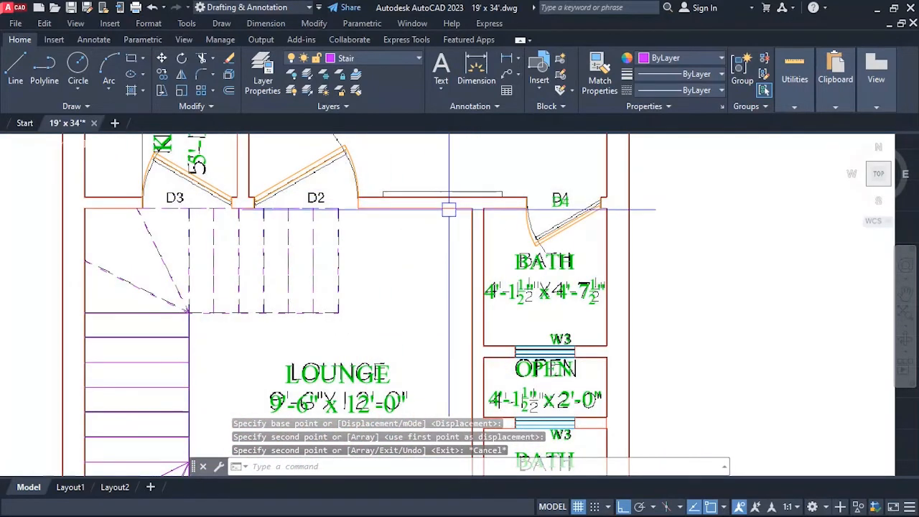
key(Escape)
key(Return)
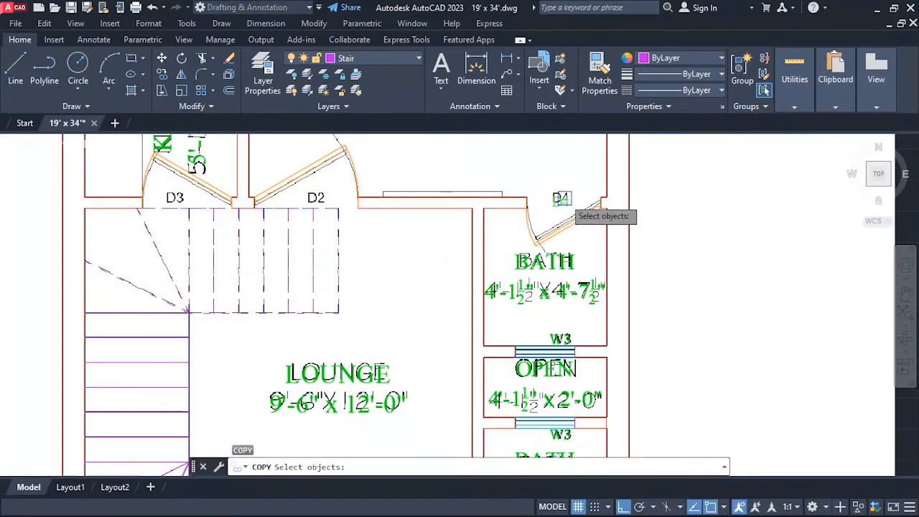
key(Return)
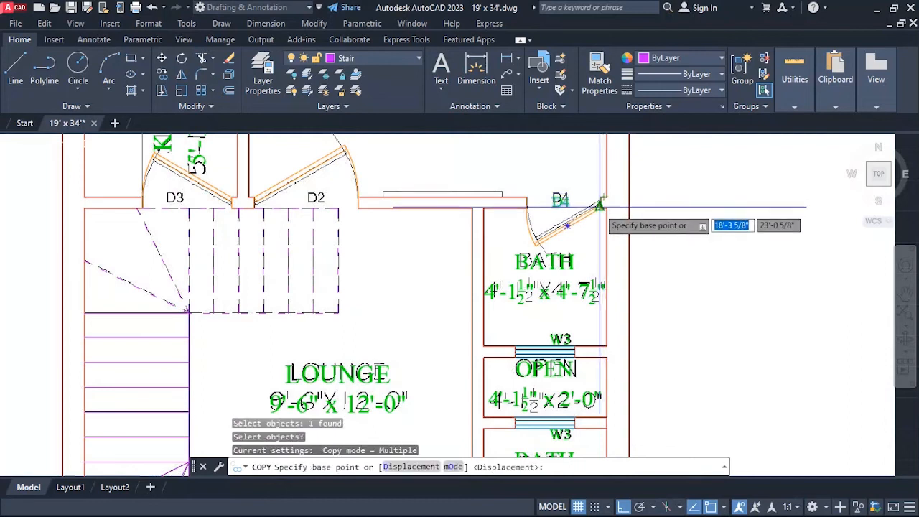
scroll(598, 206, up, 2)
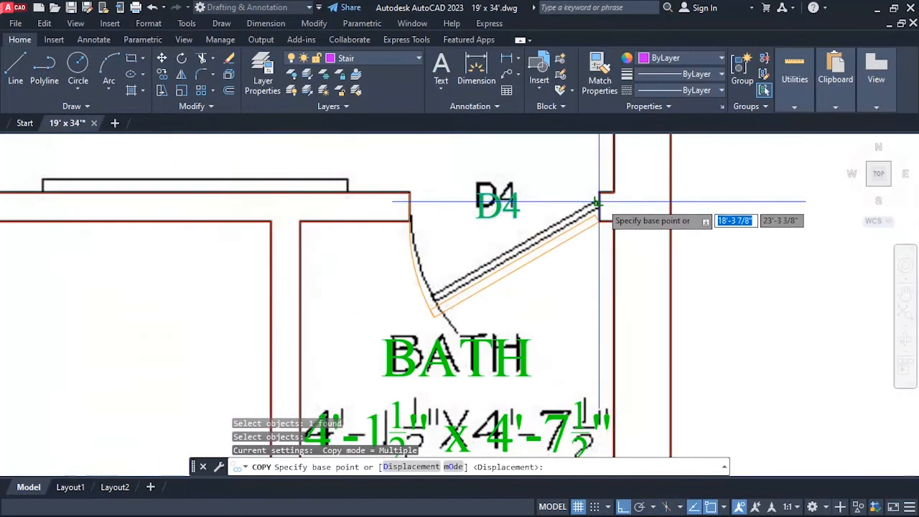
click(599, 206)
scroll(482, 205, down, 3)
scroll(488, 207, up, 3)
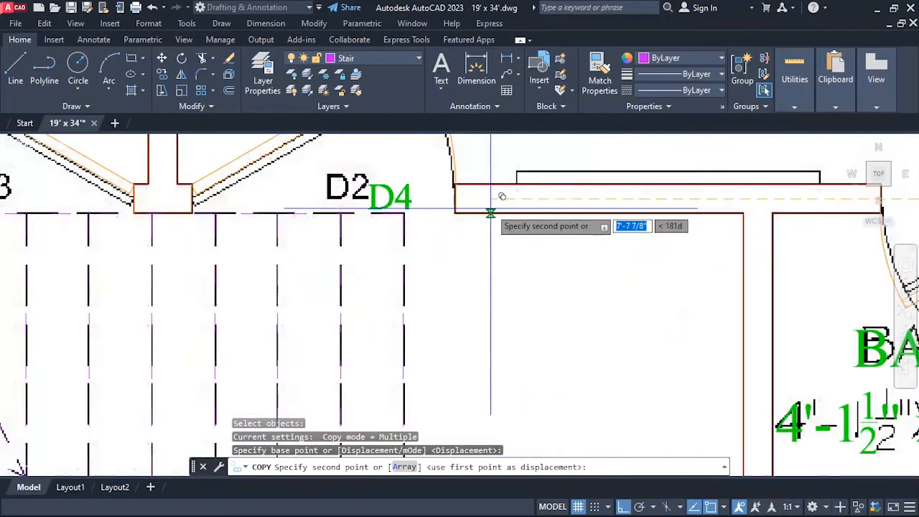
click(456, 198)
Place another D4 copy at the kitchen door's right jamb, near the reference D3, and end copying.
scroll(449, 204, down, 3)
scroll(441, 207, up, 3)
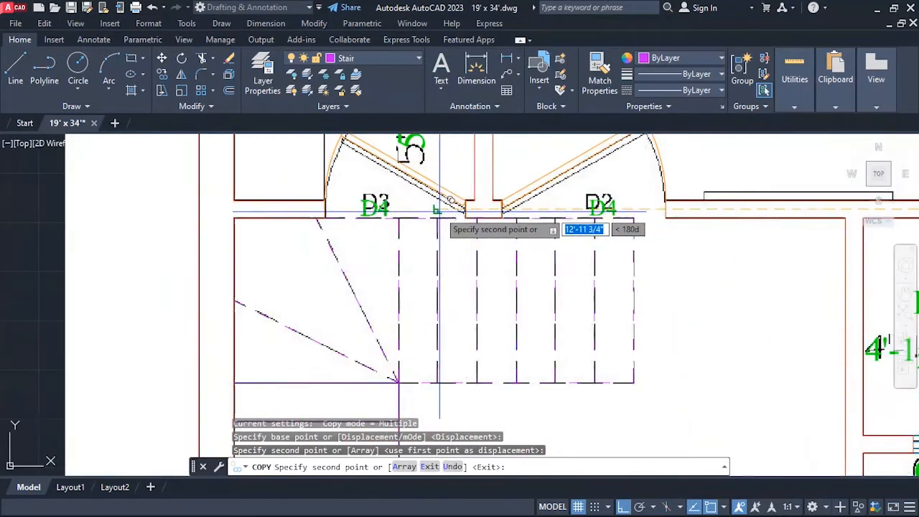
click(465, 209)
key(Escape)
scroll(390, 215, down, 2)
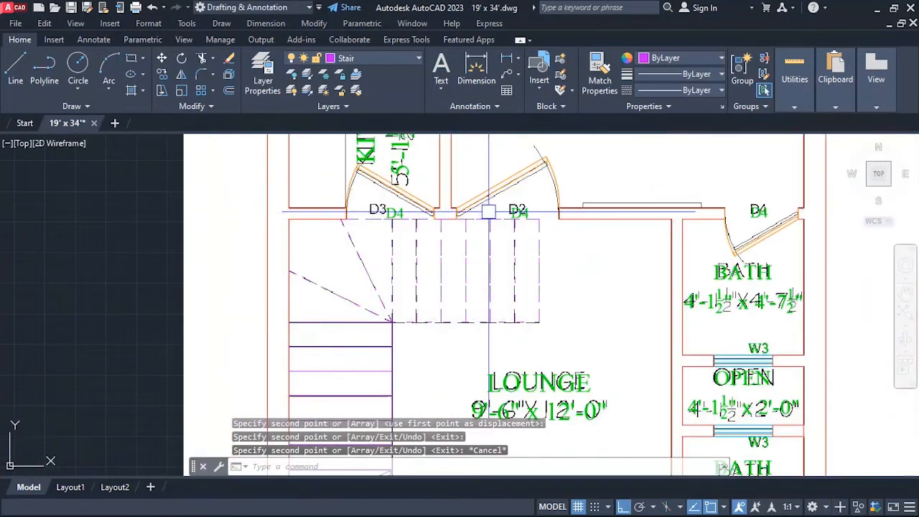
key(Escape)
Move the D4 copy at the bedroom door slightly left to line up with the reference D2.
scroll(488, 212, down, 2)
scroll(402, 247, up, 5)
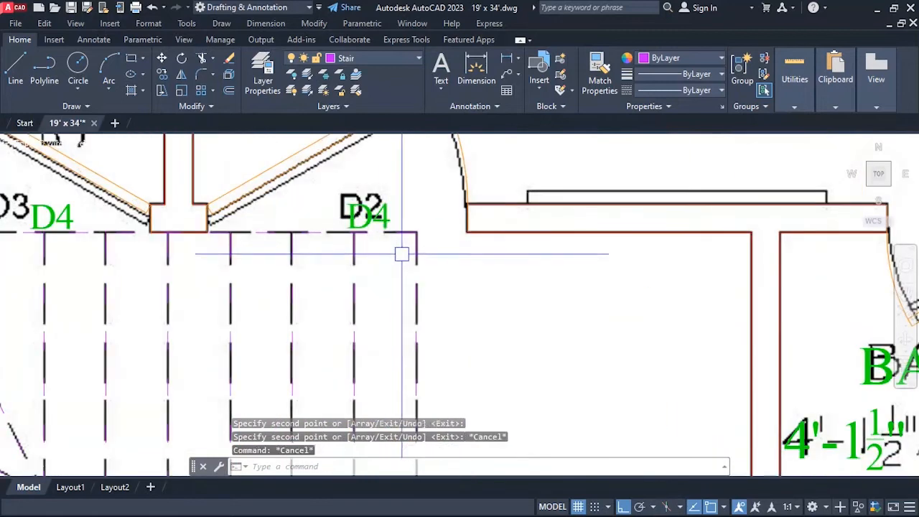
text(m)
key(Return)
click(369, 215)
key(Return)
click(555, 287)
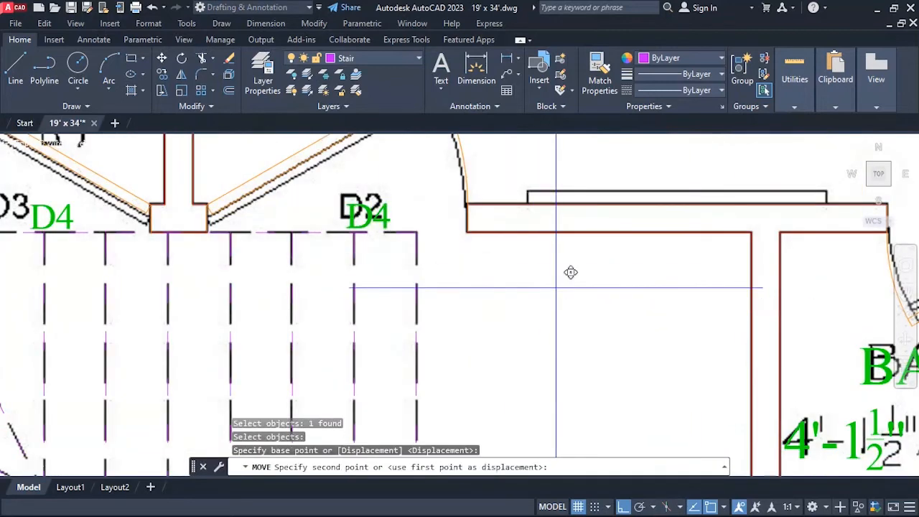
click(549, 287)
Move the same bedroom door label slightly straight up onto the reference D2.
key(Return)
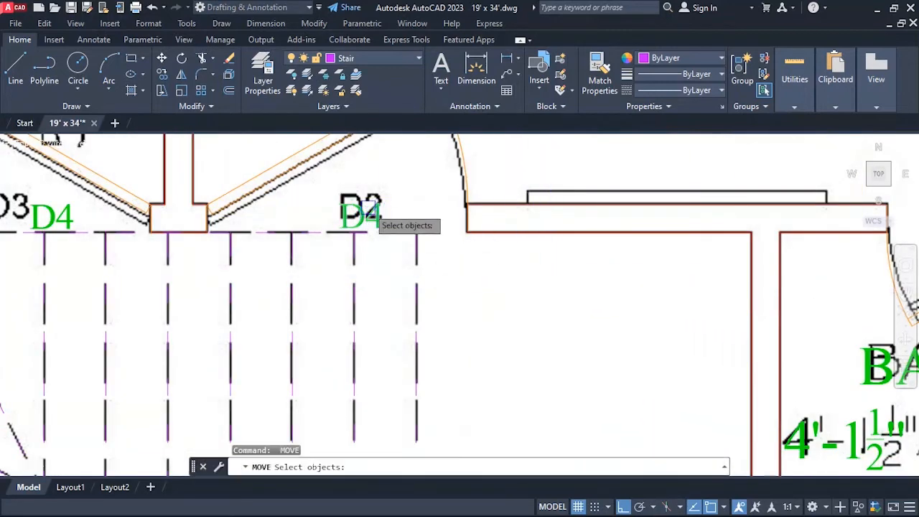
click(369, 215)
key(Return)
click(528, 307)
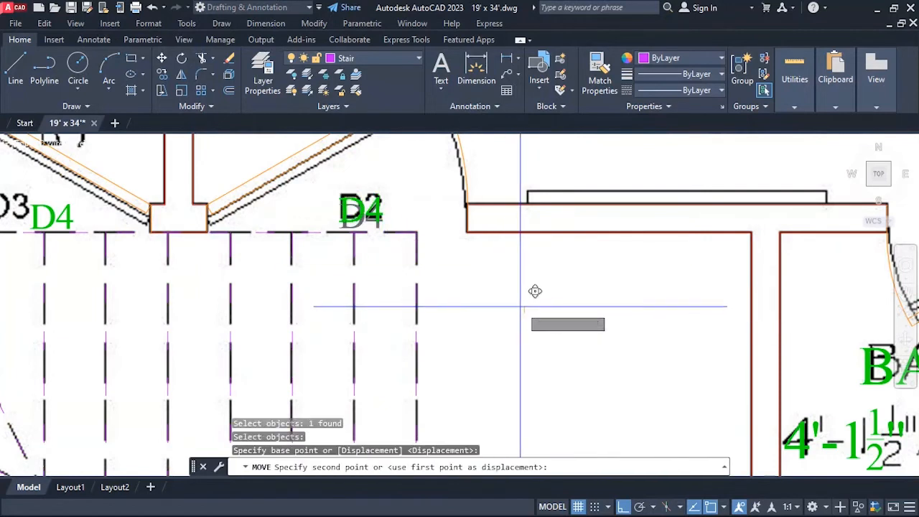
key(Escape)
key(Escape)
Change the bedroom door's label text to D2.
text(ED)
key(Return)
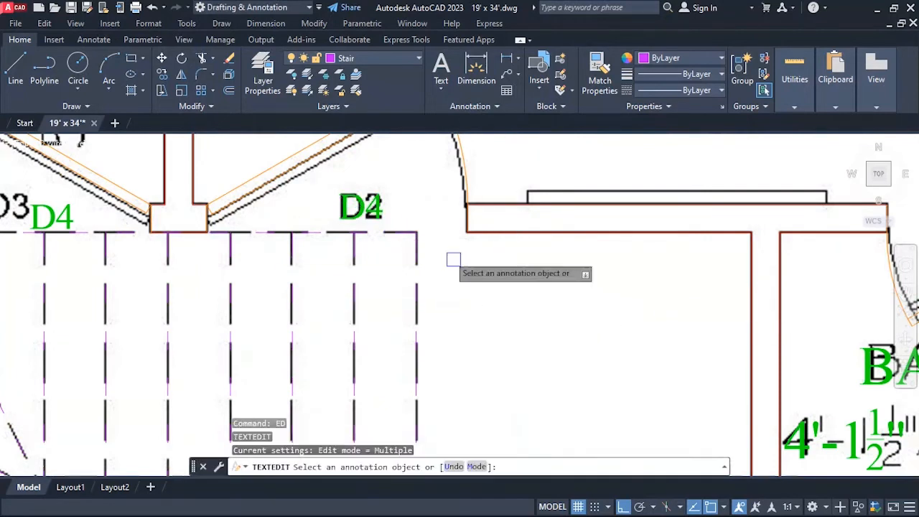
click(367, 211)
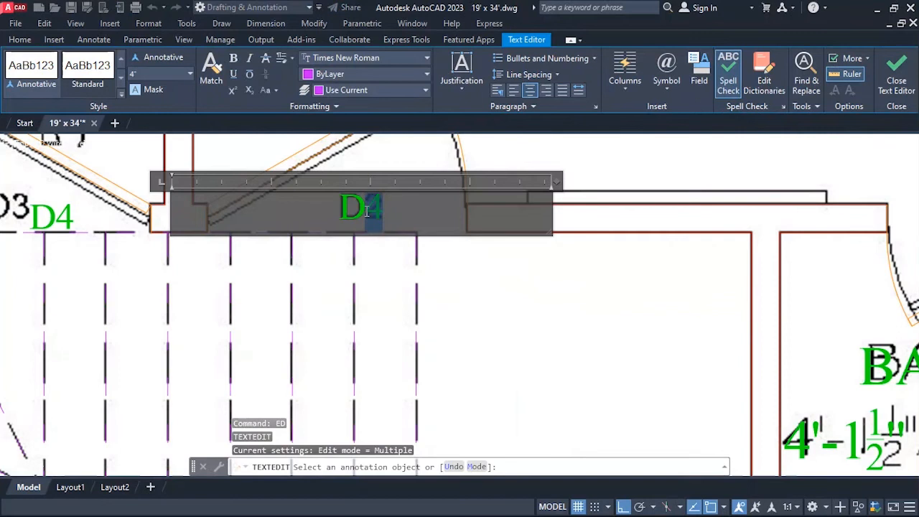
click(520, 300)
Move the D4 copy at the kitchen door straight left until it sits below the reference D3.
scroll(574, 318, down, 2)
scroll(421, 300, up, 4)
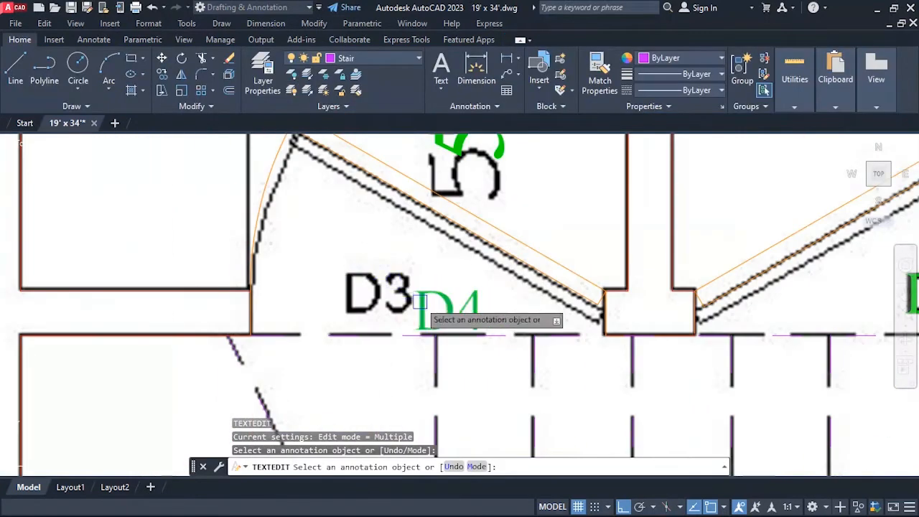
key(Escape)
text(m)
key(Return)
Move the kitchen door label slightly straight up onto the reference D3.
key(Return)
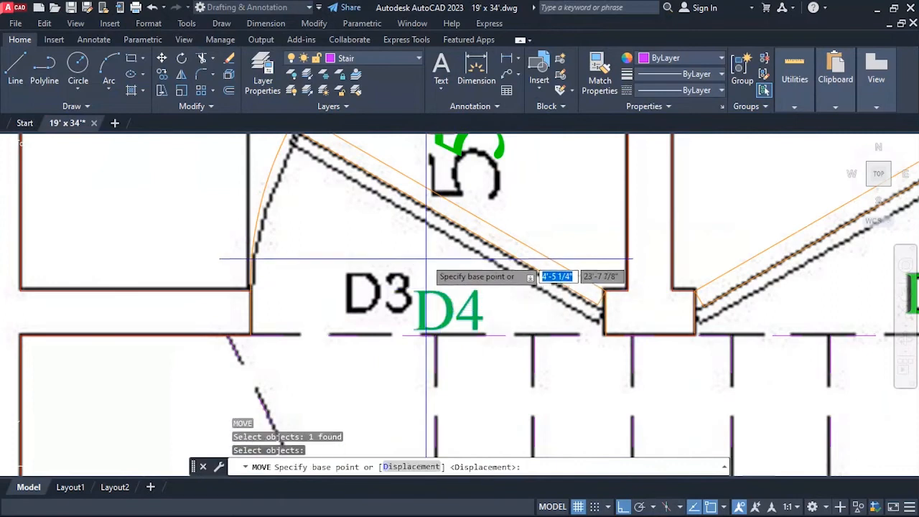
click(425, 260)
click(354, 258)
key(Return)
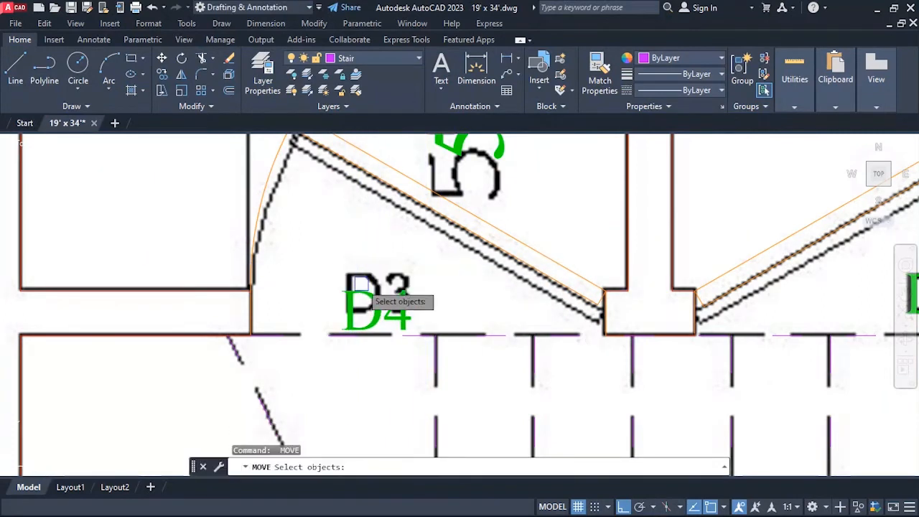
click(380, 305)
key(Return)
click(323, 264)
click(335, 232)
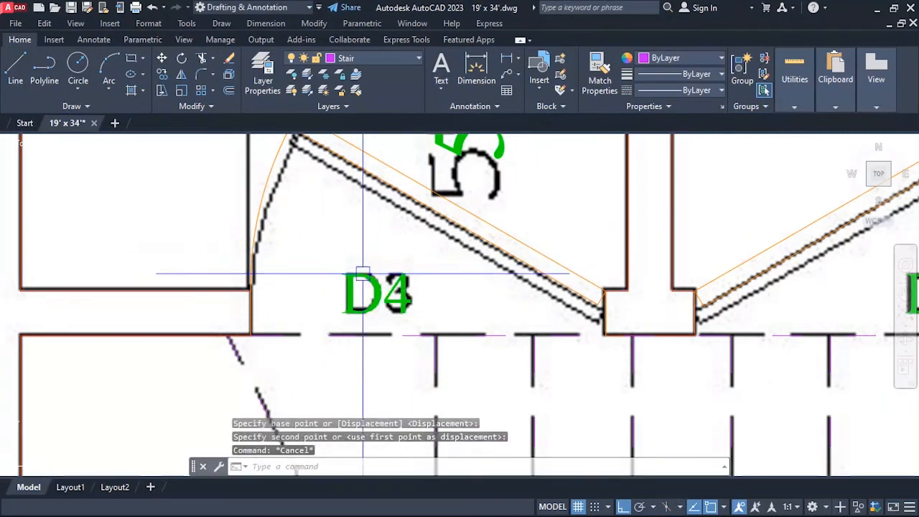
Change the kitchen door's label text to D3.
text(ed)
key(Return)
click(404, 291)
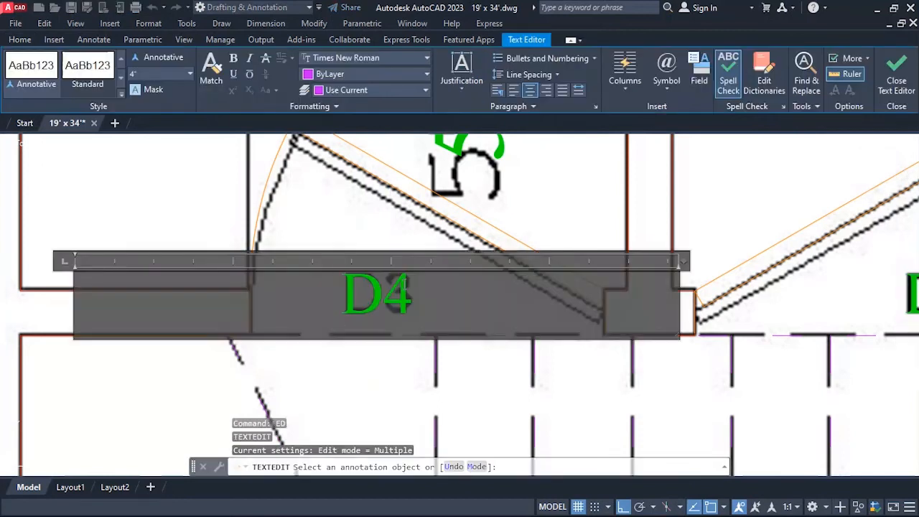
click(380, 239)
End text editing and copy the green D1 label straight left, below the left leaf of the porch double door.
scroll(415, 273, down, 8)
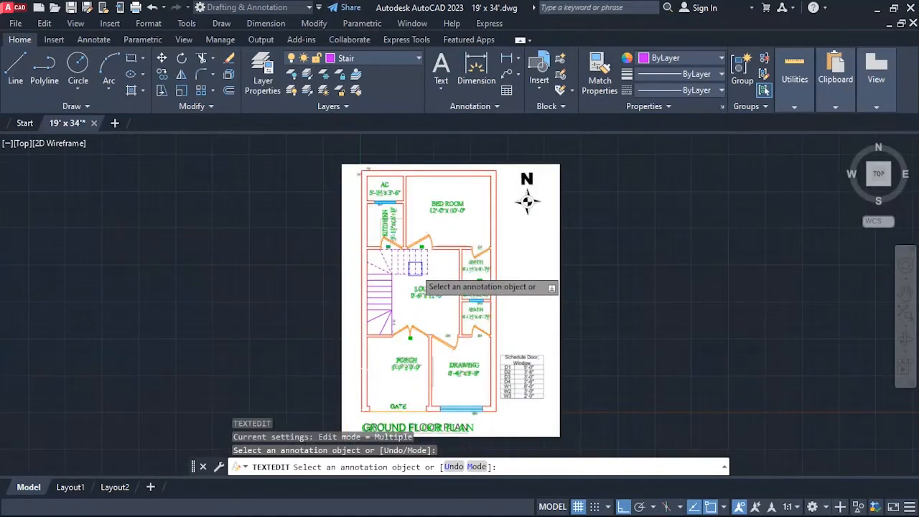
scroll(387, 262, up, 2)
scroll(381, 352, up, 3)
scroll(373, 352, down, 3)
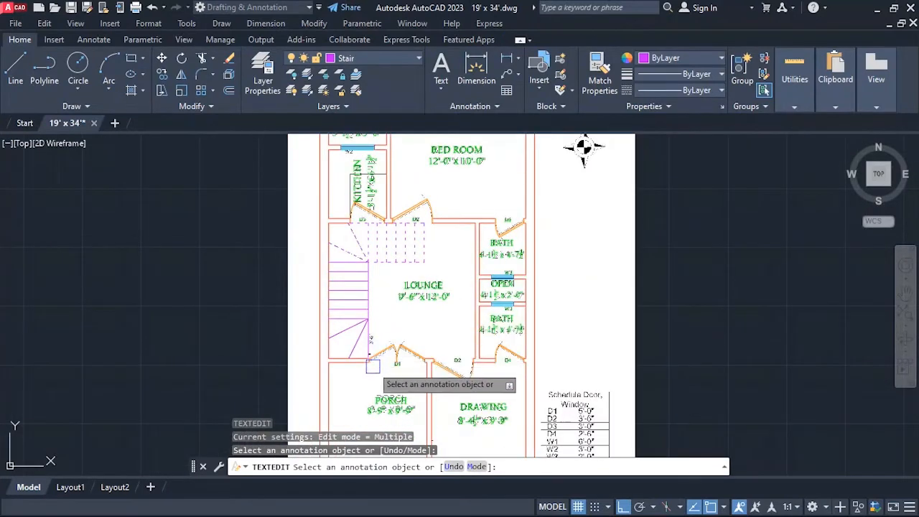
scroll(371, 352, up, 5)
scroll(374, 341, down, 1)
key(Escape)
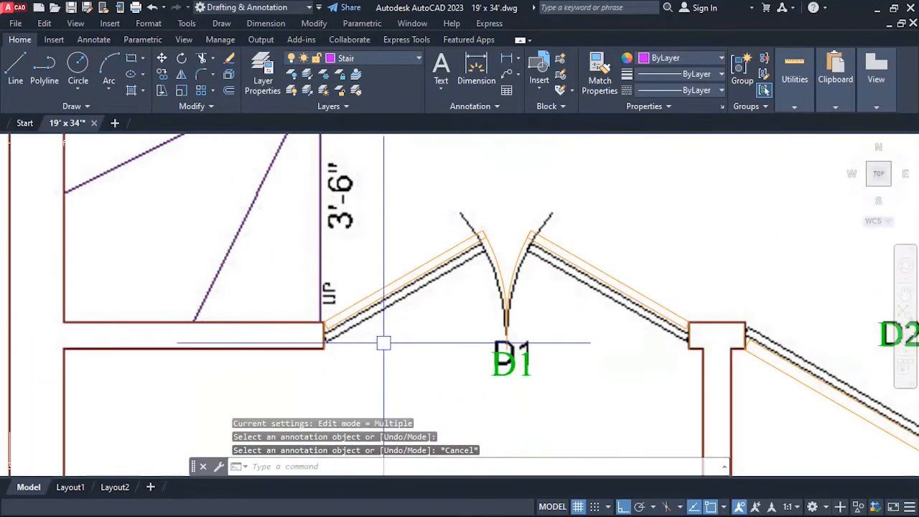
text(ct o)
key(Return)
key(Return)
click(592, 375)
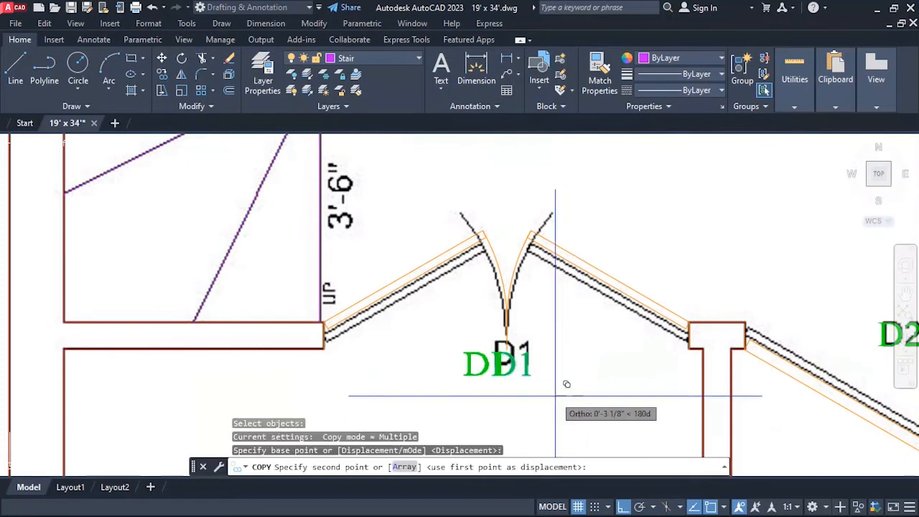
click(457, 376)
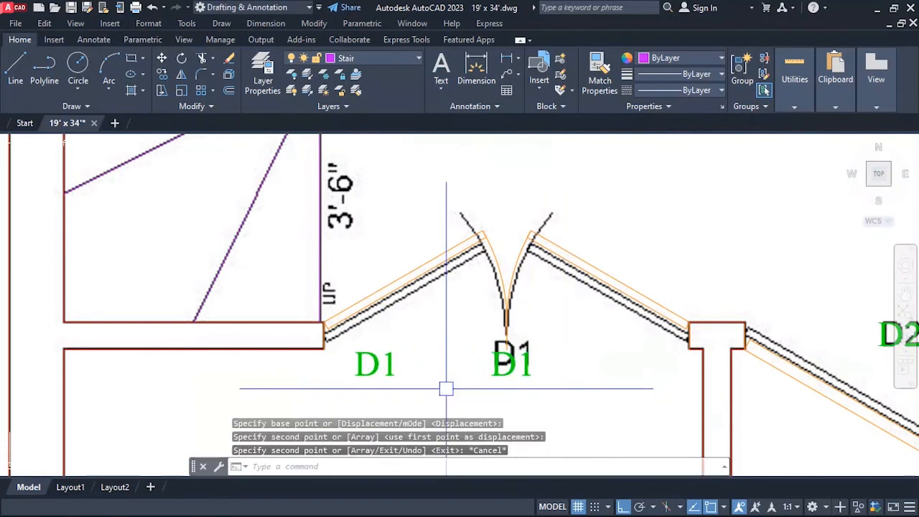
Rotate the copied D1 label 90 degrees so it reads vertically.
text(ro)
key(Return)
click(374, 364)
key(Return)
click(408, 361)
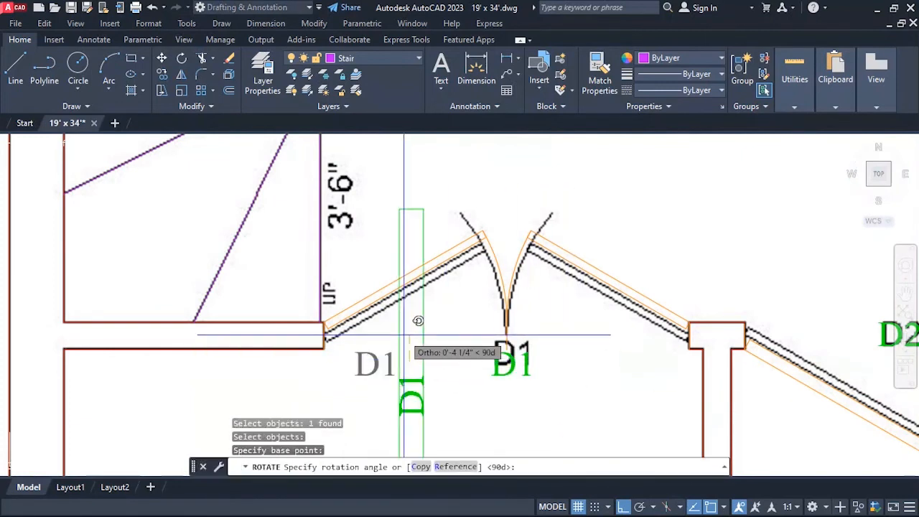
click(418, 321)
key(Escape)
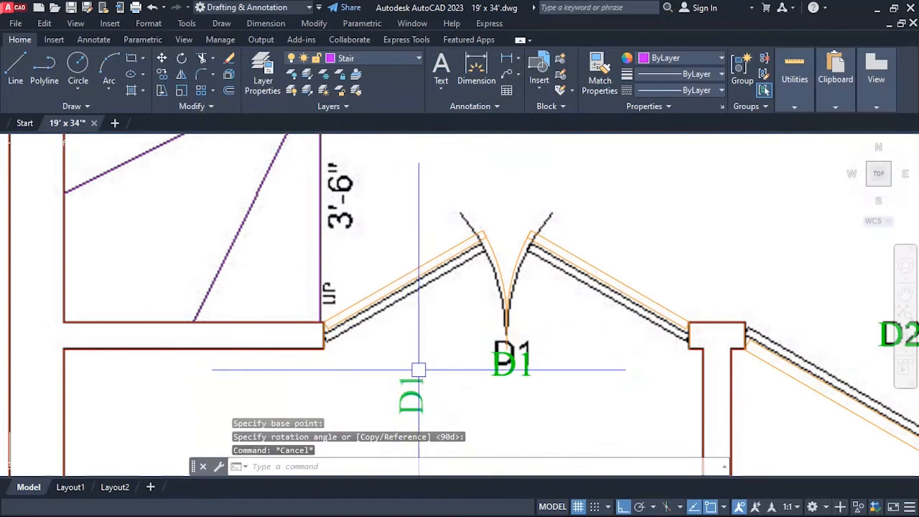
Change the rotated D1 copy's text to UP.
text(ed)
key(Return)
click(418, 392)
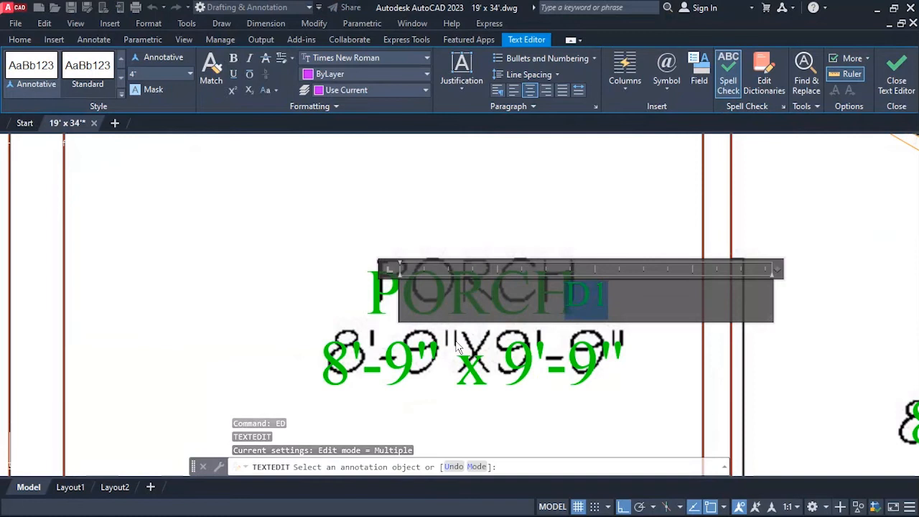
text(UP)
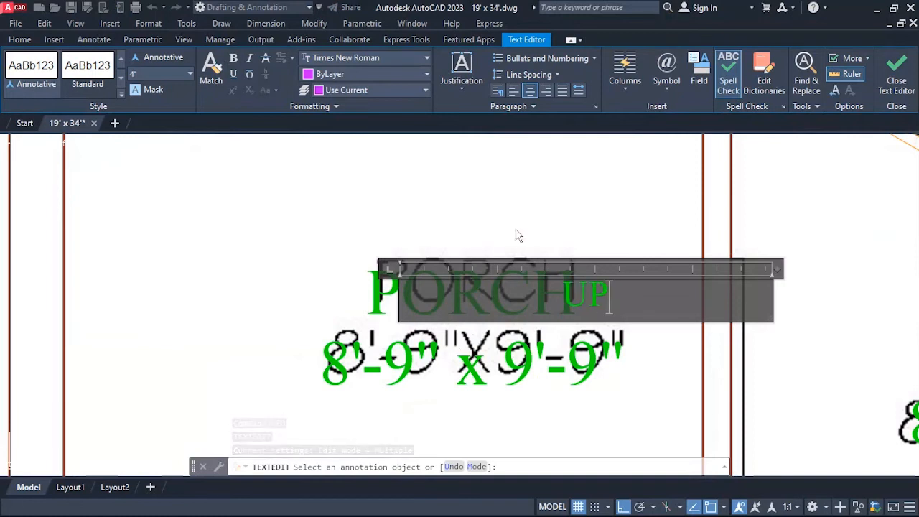
click(515, 235)
scroll(616, 292, down, 6)
scroll(558, 203, up, 2)
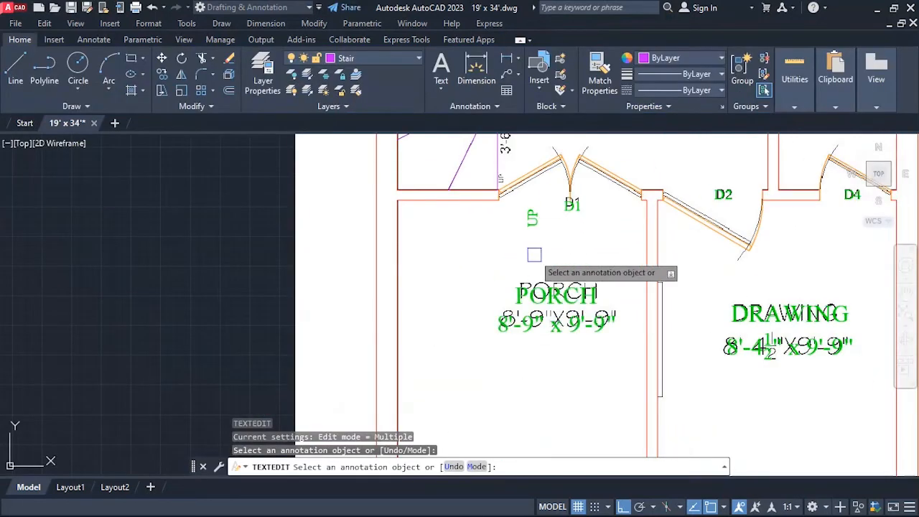
Move the vertical UP label straight left by about 0'-10 7/8", to below the end of the stair wall.
scroll(516, 179, up, 5)
key(Escape)
text(m)
key(Return)
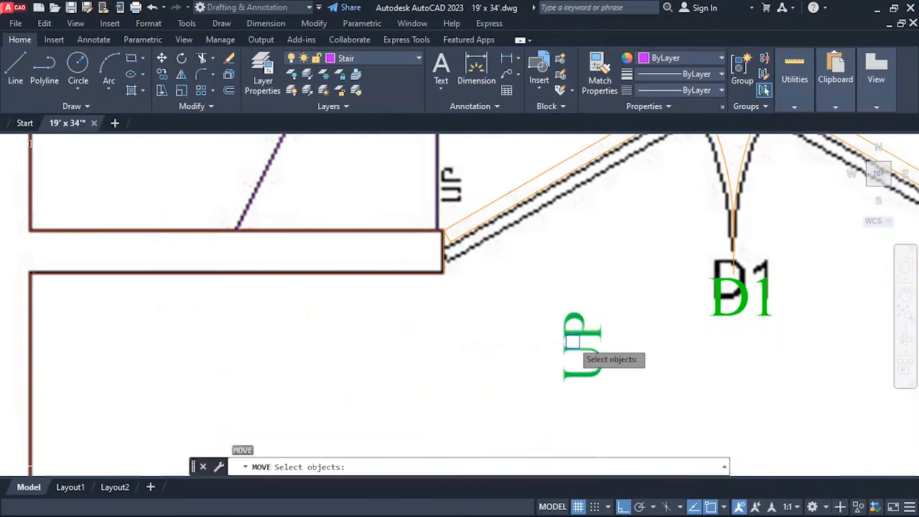
key(Return)
click(698, 396)
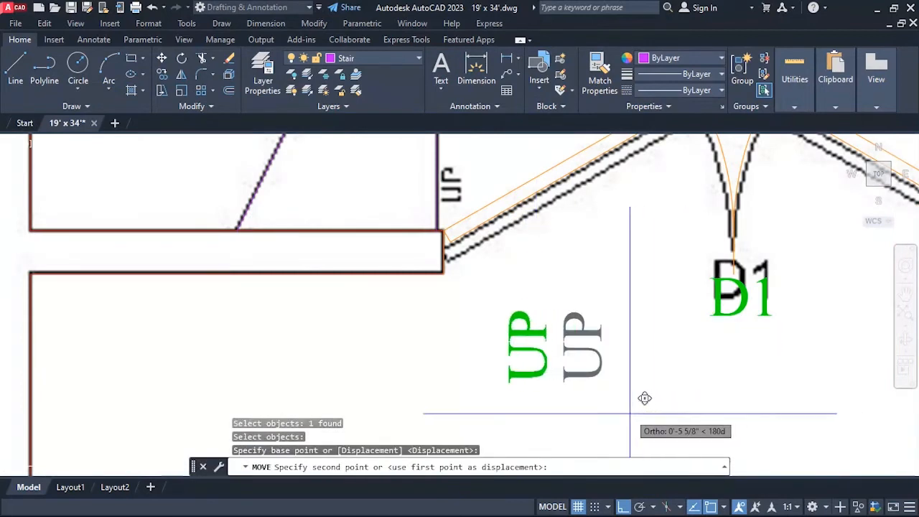
click(591, 396)
key(Escape)
Set the UP label's text height to 2" and finish editing it.
text(ed)
key(Return)
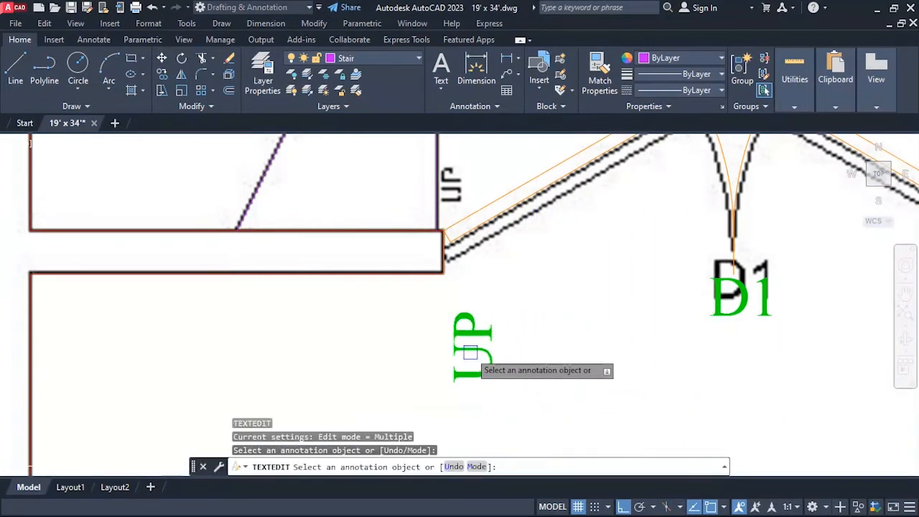
click(471, 350)
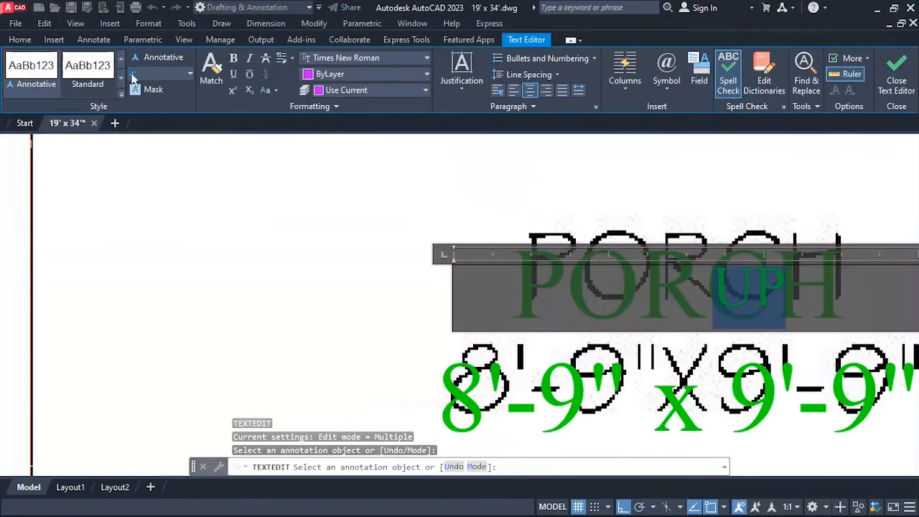
key(Return)
scroll(185, 151, down, 5)
click(396, 336)
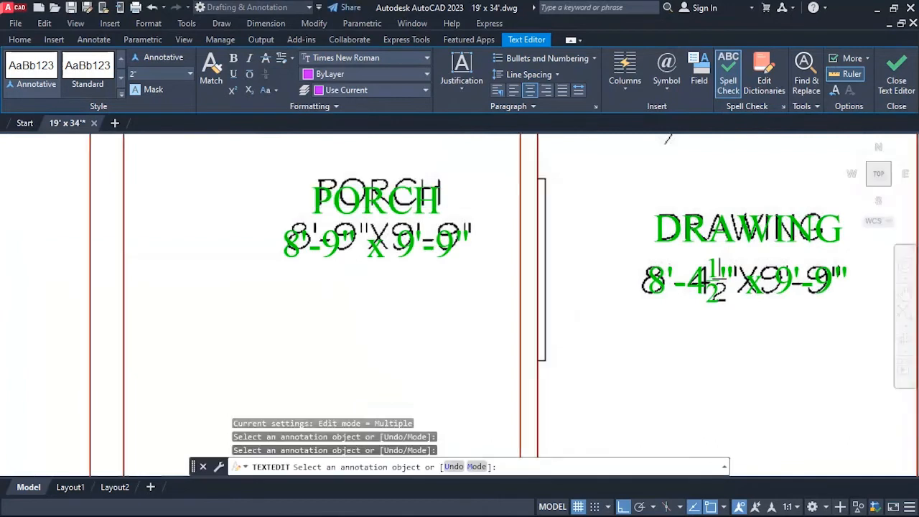
Move the UP label straight up by about 1'-5", level with the reference UP text beside the stair.
scroll(401, 342, down, 4)
scroll(362, 189, up, 4)
scroll(375, 276, up, 2)
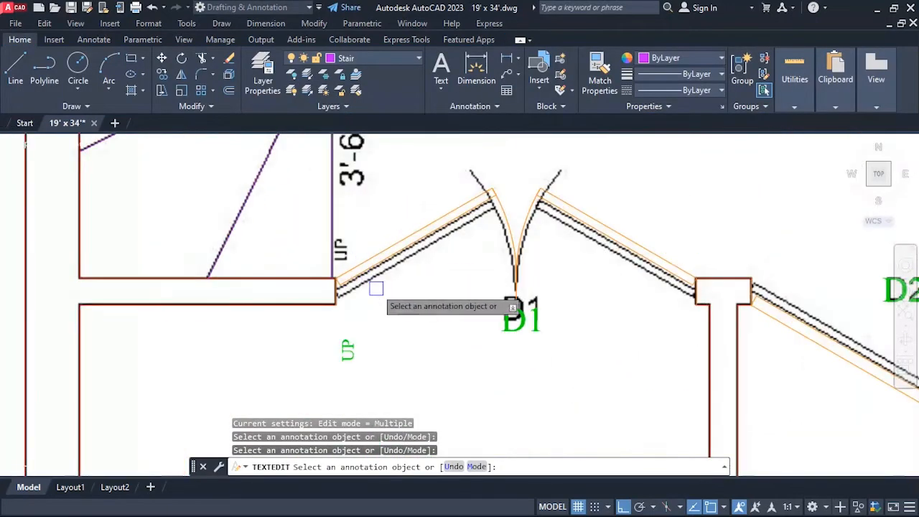
key(Escape)
text(m)
key(Return)
click(352, 344)
key(Return)
click(424, 376)
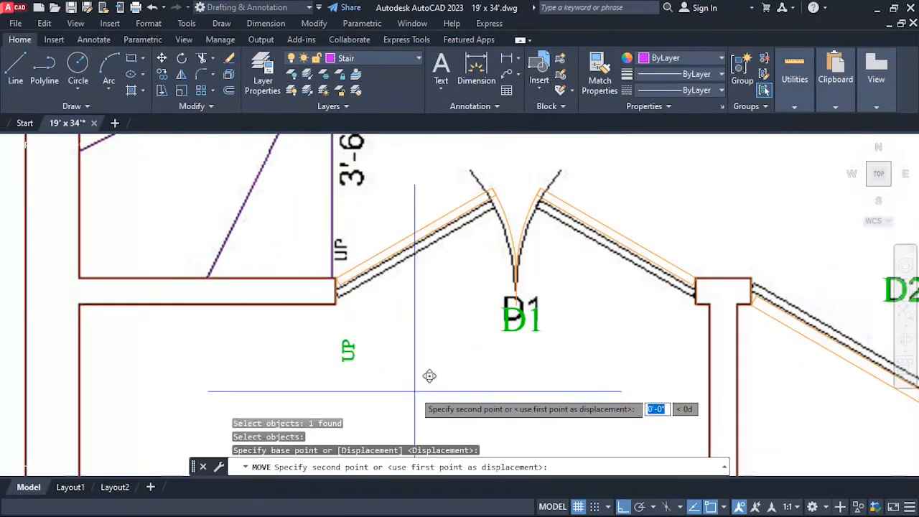
click(419, 273)
key(Escape)
Move the UP label left by about 0'-0 3/4" onto the reference UP text at the stair's edge.
text(m)
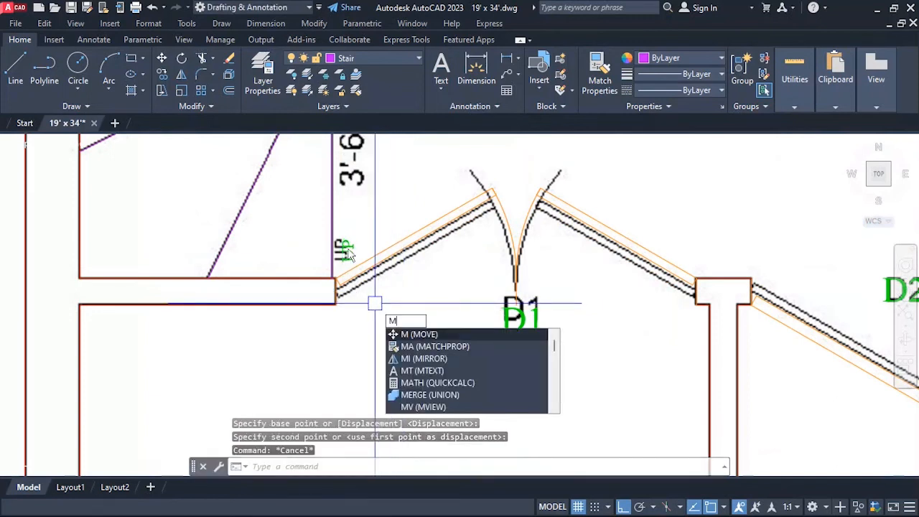
key(Return)
scroll(347, 253, up, 3)
click(352, 276)
key(Return)
click(462, 185)
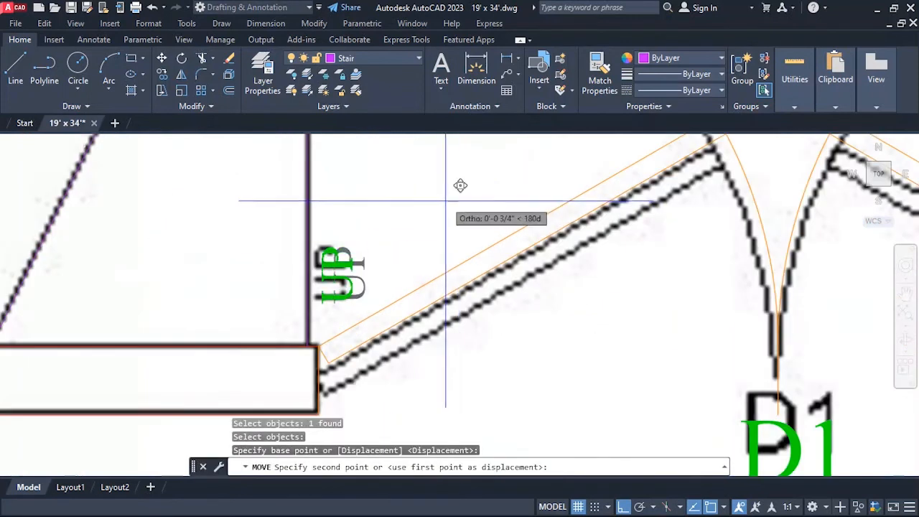
key(Escape)
Copy the UP label straight up by about 1'-3", onto the reference 3'-6" text along the stair's edge.
scroll(405, 266, down, 4)
scroll(411, 246, up, 5)
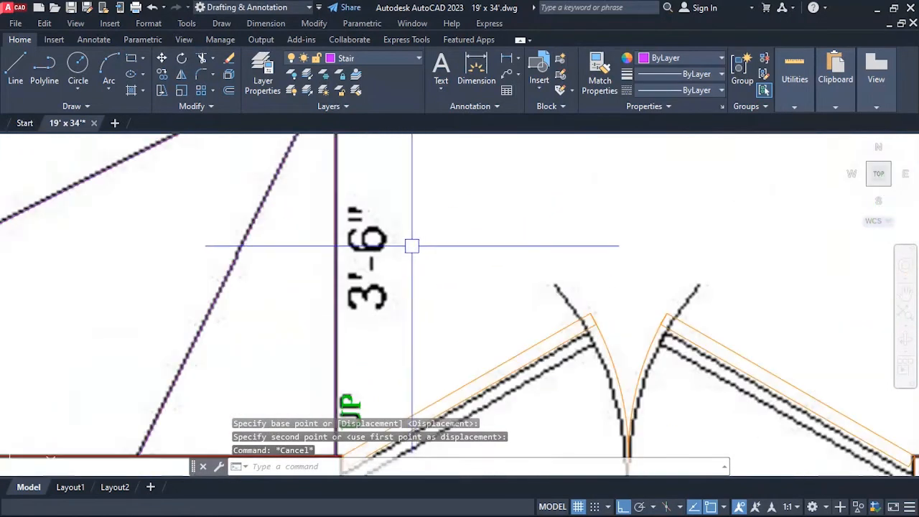
scroll(412, 246, down, 2)
key(Escape)
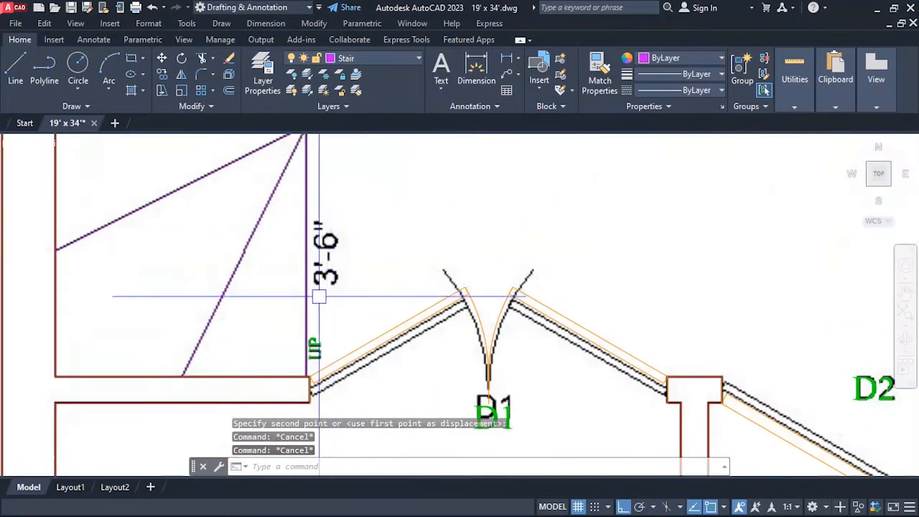
scroll(301, 273, down, 4)
scroll(289, 247, up, 2)
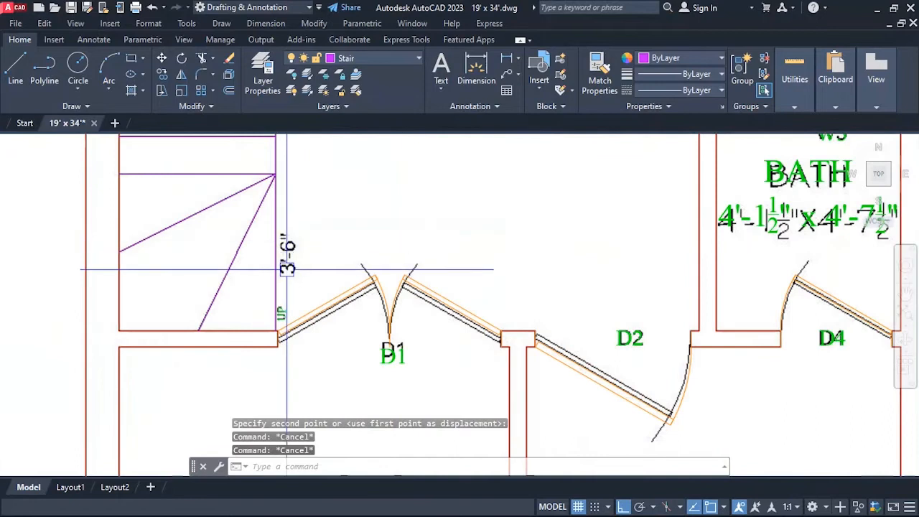
scroll(282, 251, up, 3)
scroll(308, 225, down, 4)
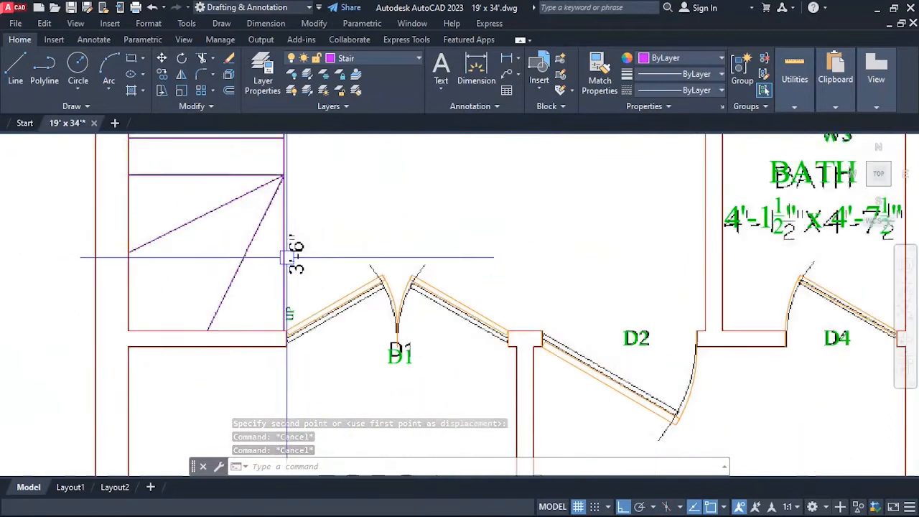
scroll(302, 258, up, 2)
text(co)
key(Return)
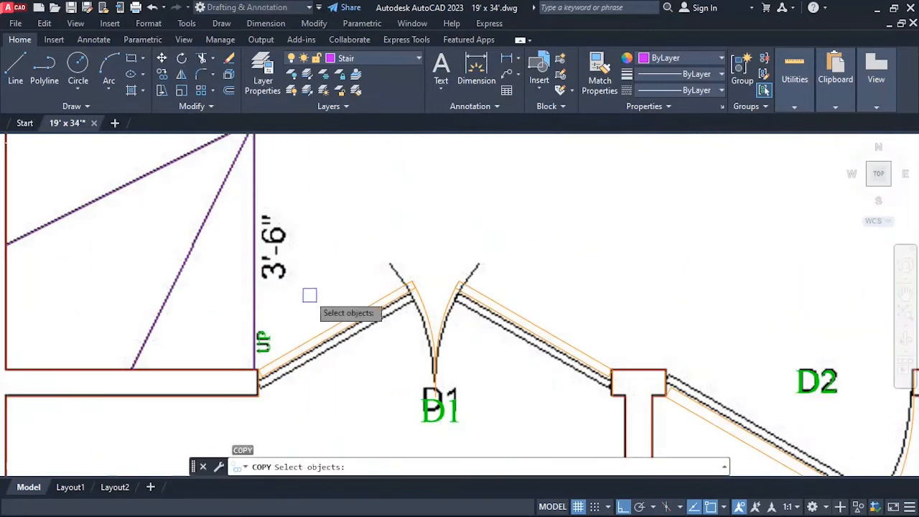
click(268, 340)
key(Return)
click(337, 255)
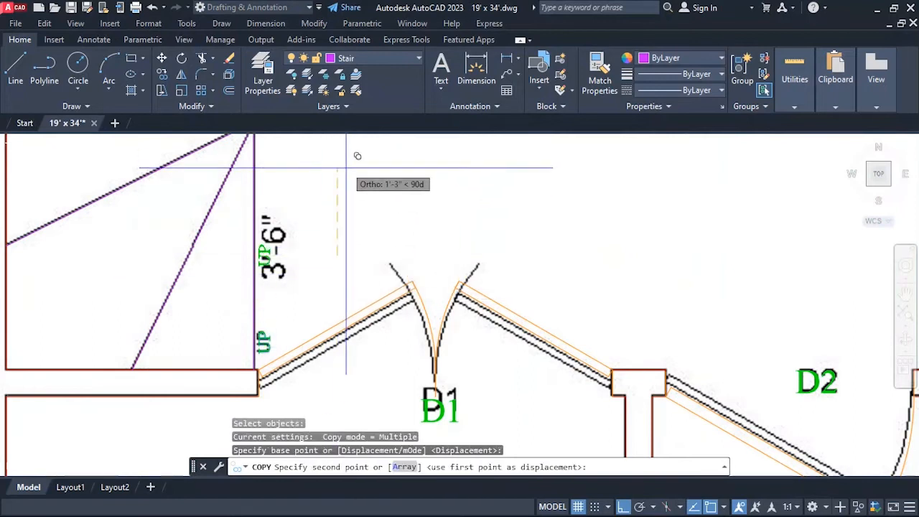
key(Escape)
Change the upper UP copy's text to 3'-6" and set its text height to 4".
scroll(318, 205, up, 5)
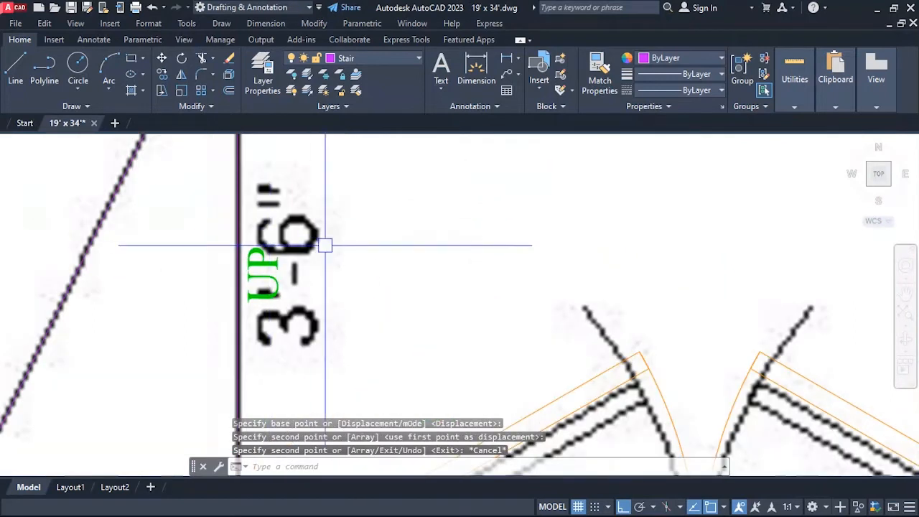
text(ed)
key(Return)
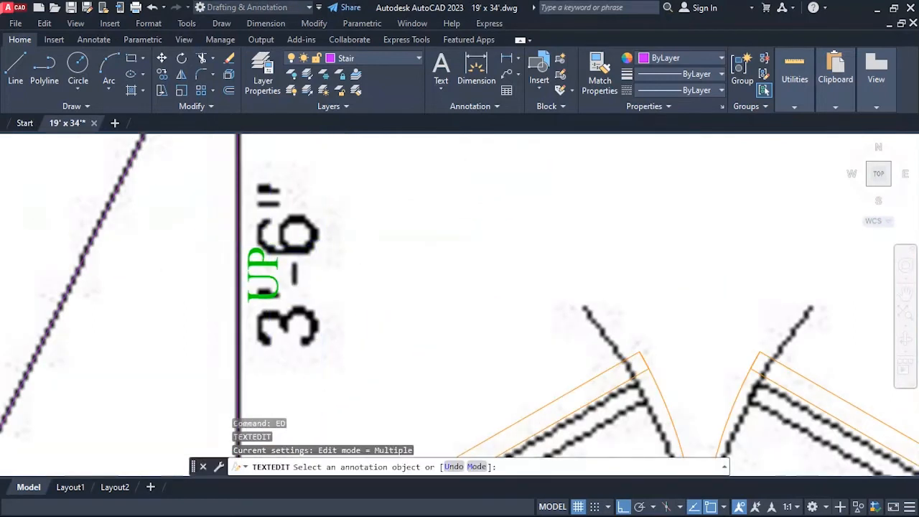
click(267, 281)
key(ctrl+a)
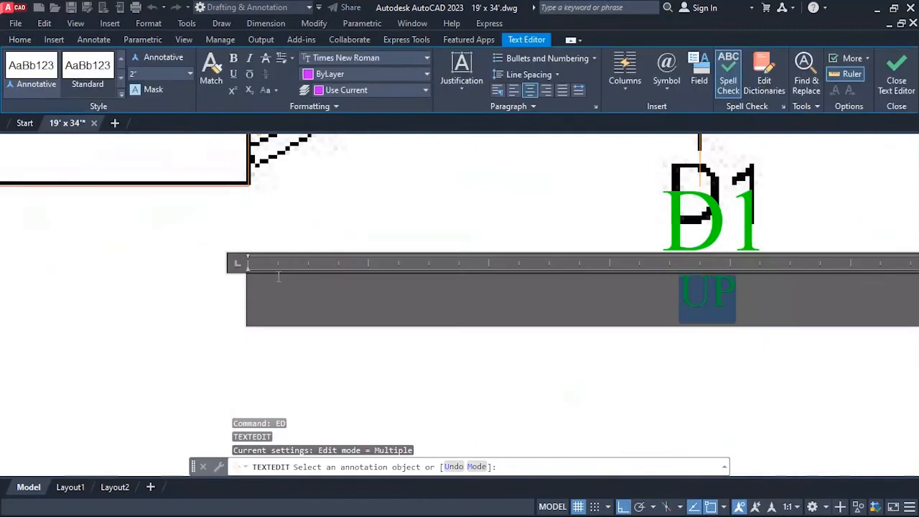
text(3'-6")
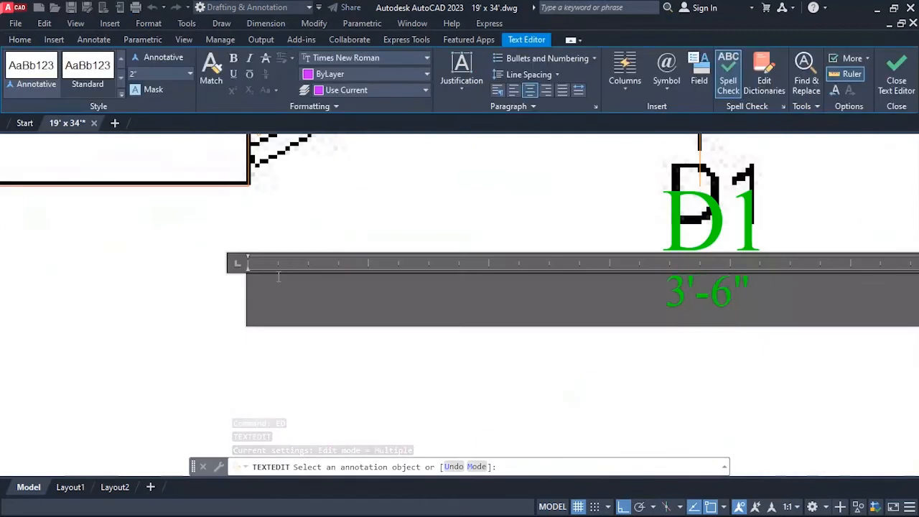
key(ctrl+a)
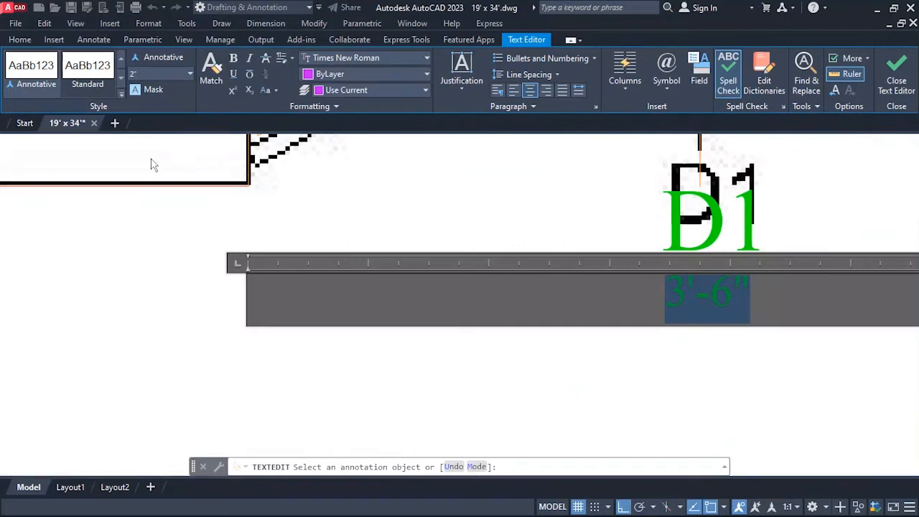
key(Return)
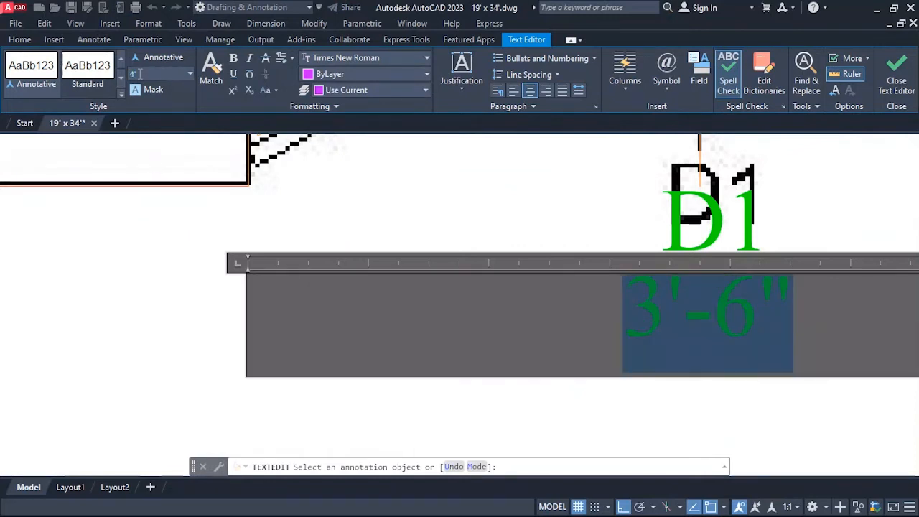
click(392, 177)
Move the green 3'-6" label slightly right to line it up with the reference stair width text.
scroll(380, 330, down, 3)
scroll(381, 264, up, 5)
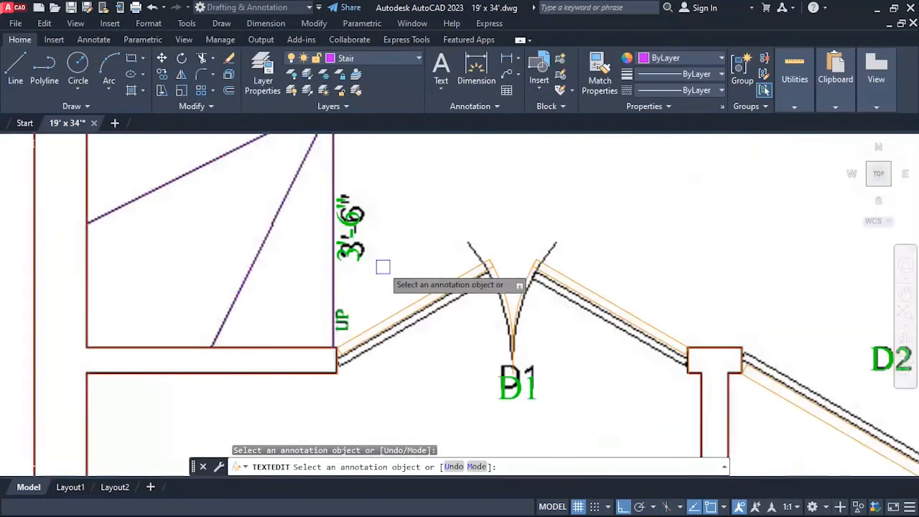
scroll(359, 228, down, 1)
key(Escape)
text(m)
key(Return)
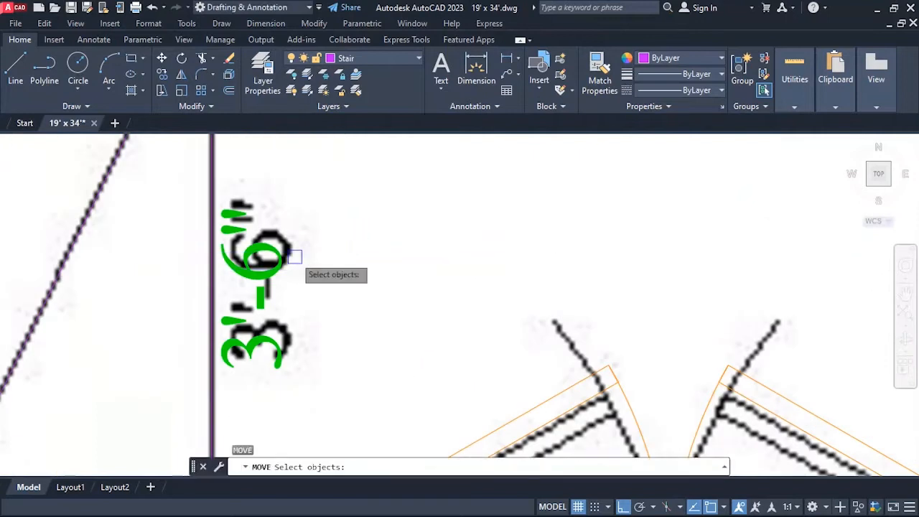
click(287, 255)
key(Return)
click(366, 242)
click(376, 242)
Move the green 3'-6" label up by about 0'-0 1/2" onto the reference text.
key(Return)
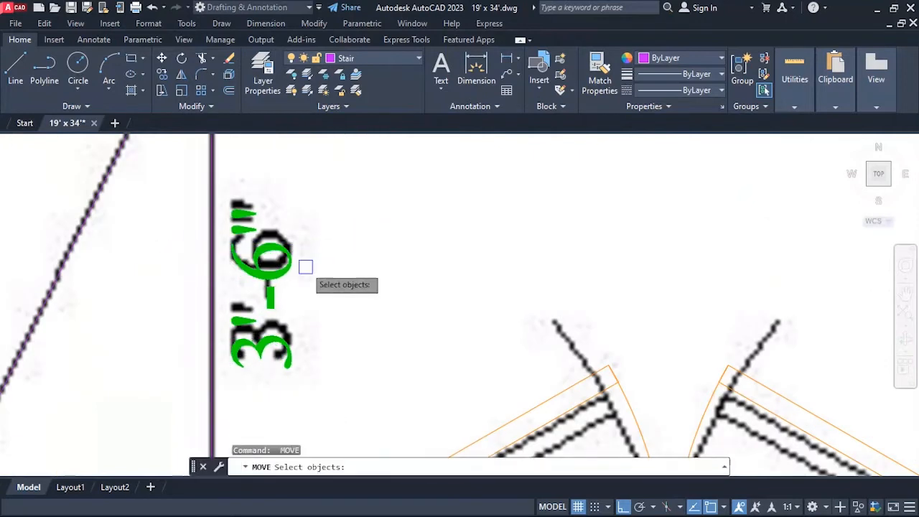
click(276, 258)
click(263, 281)
key(Return)
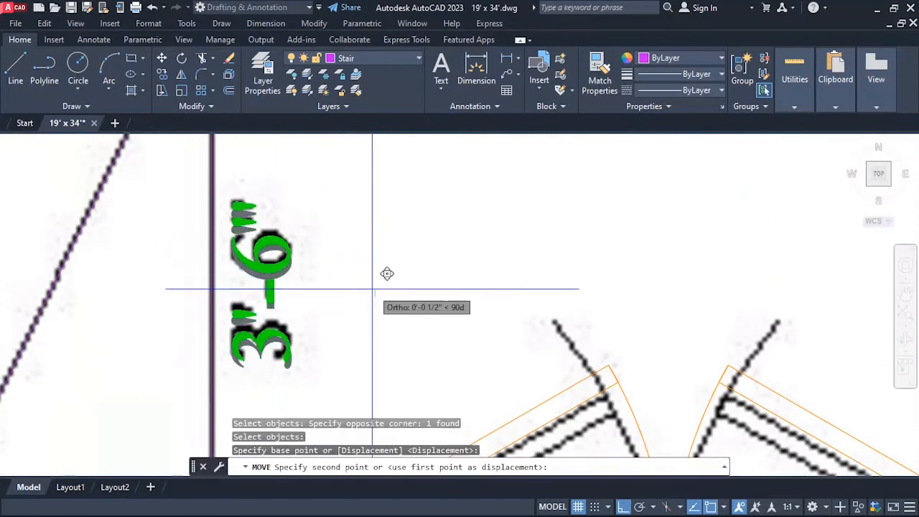
key(Escape)
Examine the lounge, plan title, schedule area and whole floor plan for reference text that still needs labels.
scroll(318, 291, down, 6)
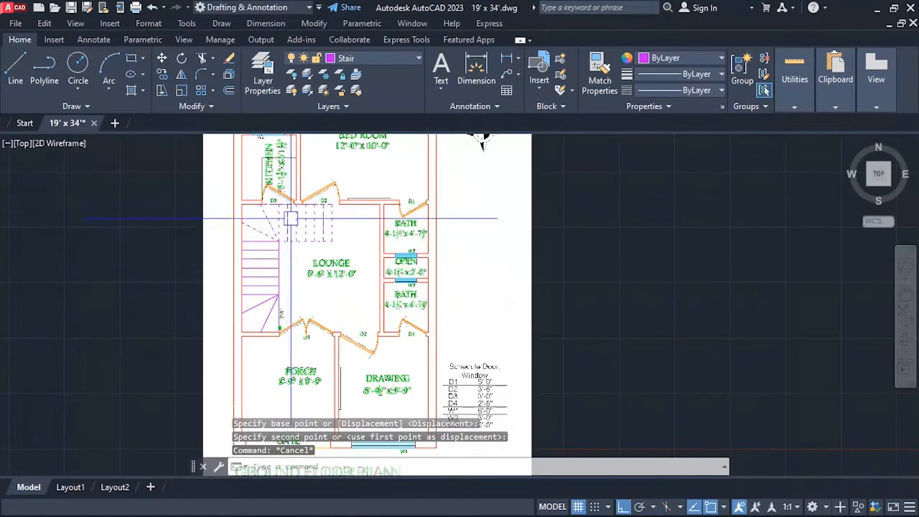
scroll(290, 219, up, 3)
scroll(387, 289, down, 2)
scroll(352, 299, up, 3)
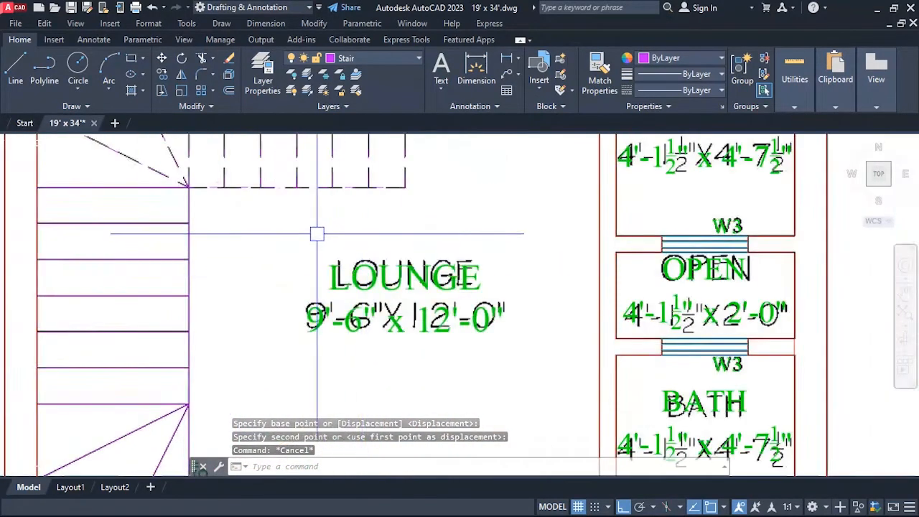
scroll(317, 233, down, 6)
scroll(404, 377, up, 3)
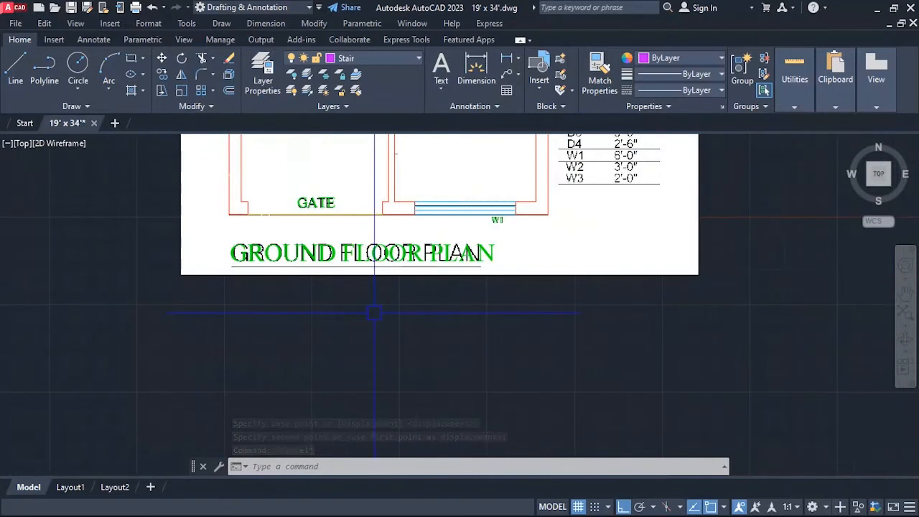
scroll(474, 319, down, 2)
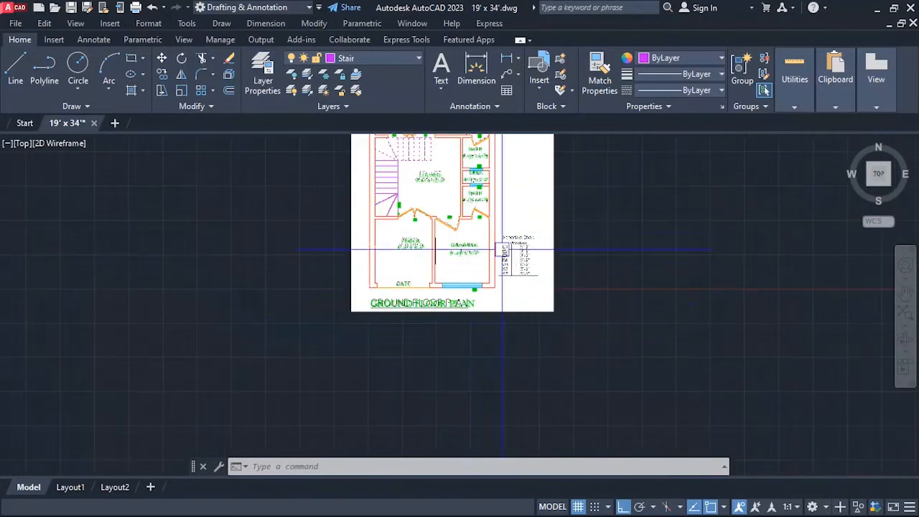
scroll(502, 250, down, 2)
scroll(505, 168, up, 4)
scroll(476, 199, down, 3)
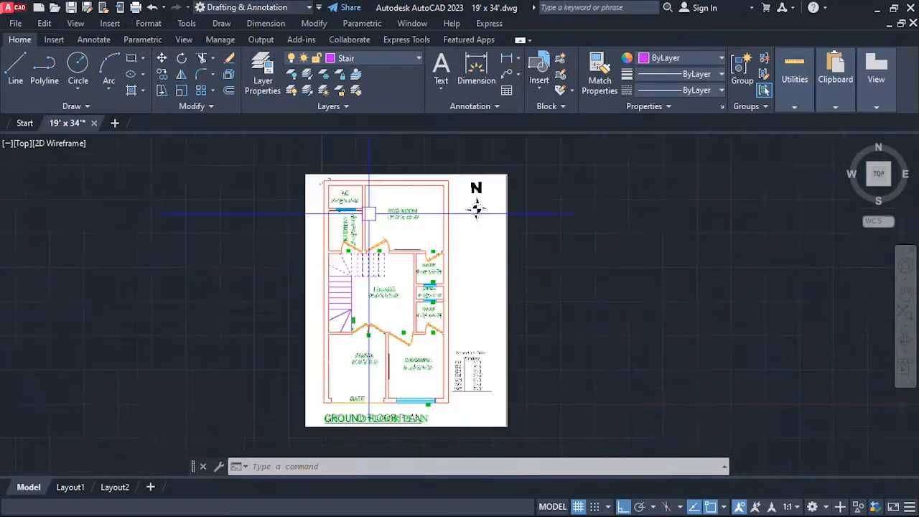
Copy the AC room label straight up by about 2'-2", beside the reference 19' text.
scroll(302, 179, up, 2)
scroll(285, 172, up, 4)
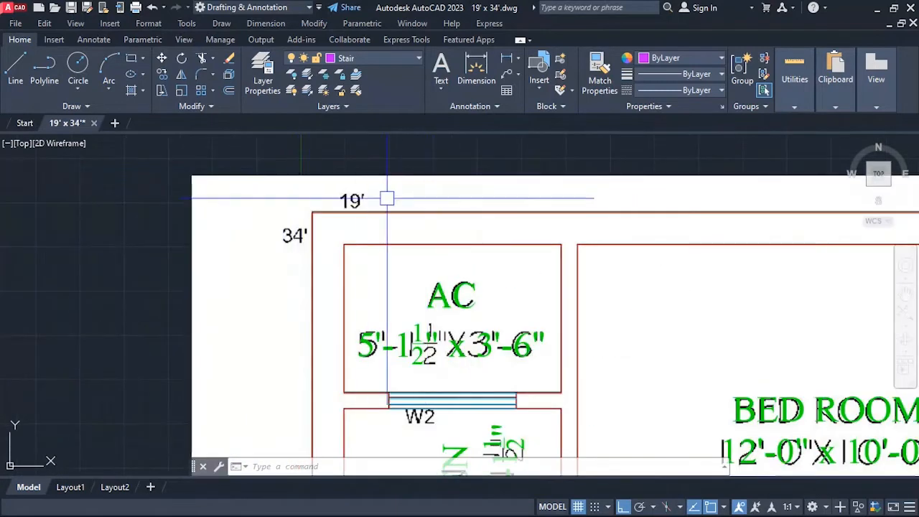
scroll(315, 188, up, 3)
scroll(269, 242, down, 3)
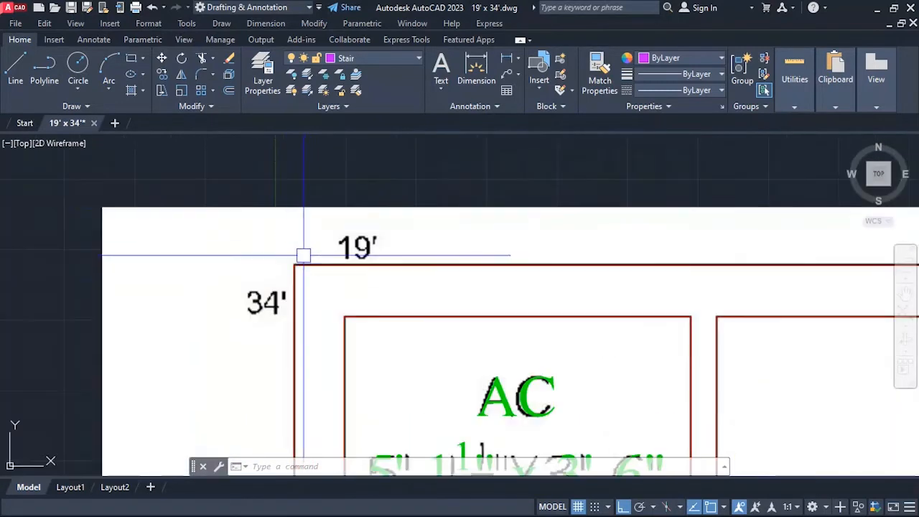
key(Escape)
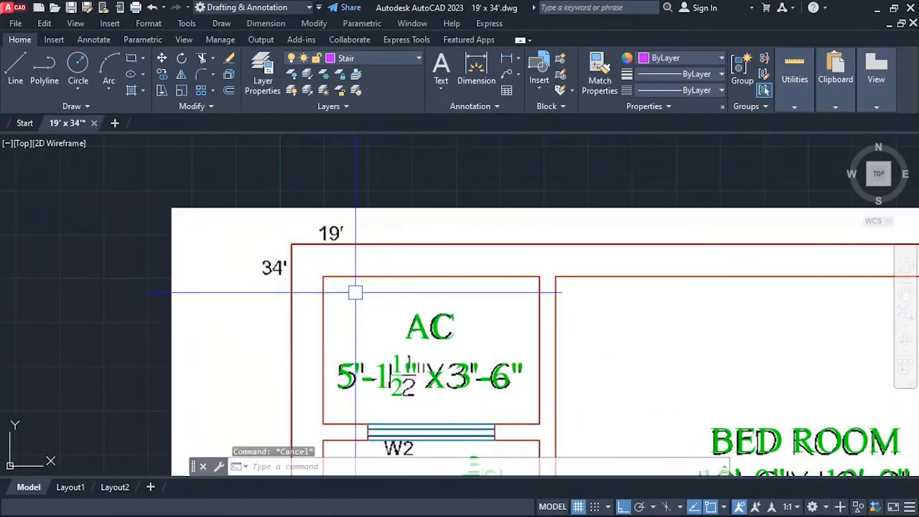
key(Escape)
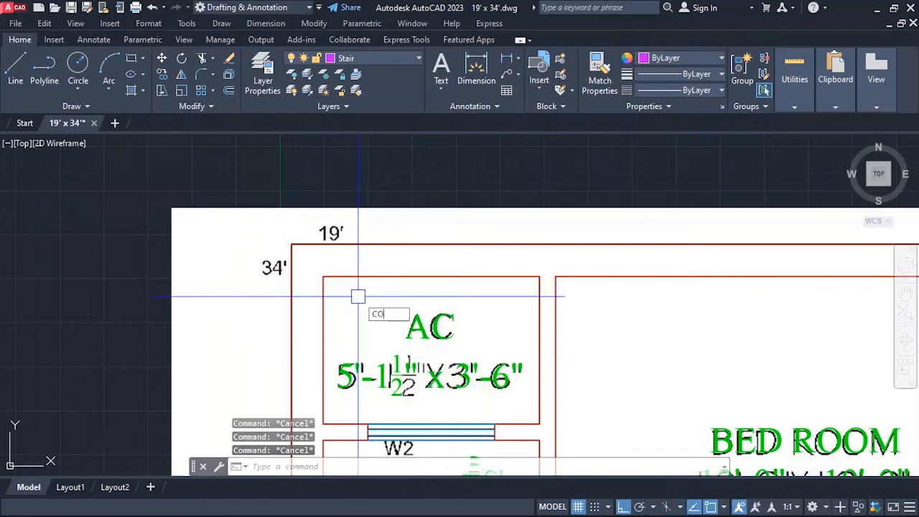
text(CO)
key(Return)
click(409, 326)
key(Return)
click(358, 335)
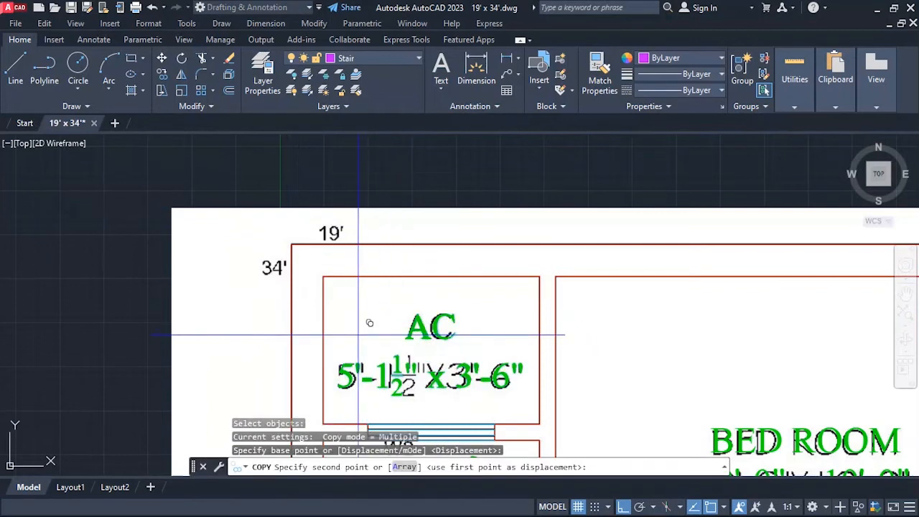
click(358, 236)
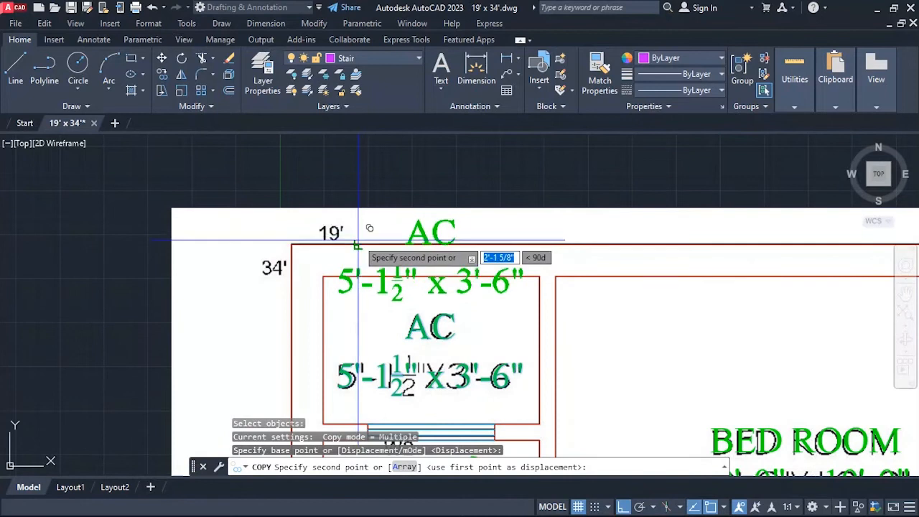
scroll(360, 240, up, 2)
key(Escape)
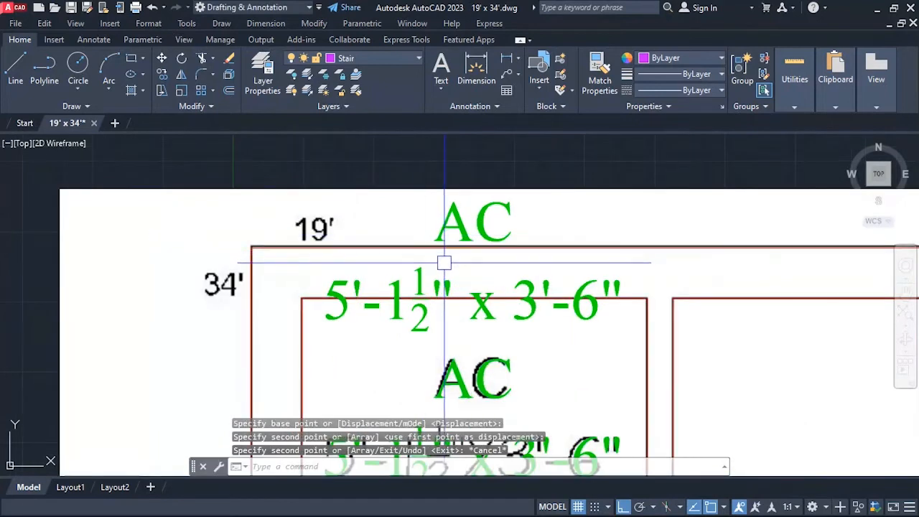
Change the upper AC label copy's text to 19' and set its text height to 4".
text(ED)
key(Return)
click(466, 236)
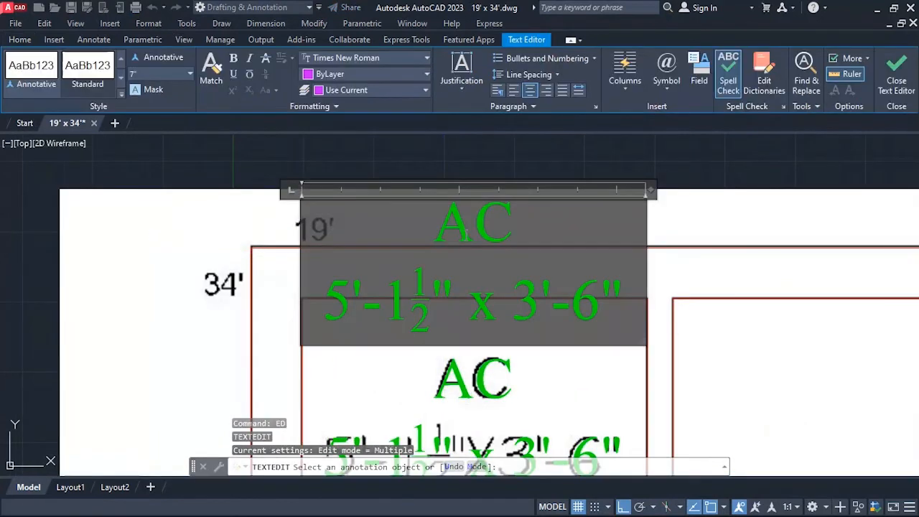
text(19)
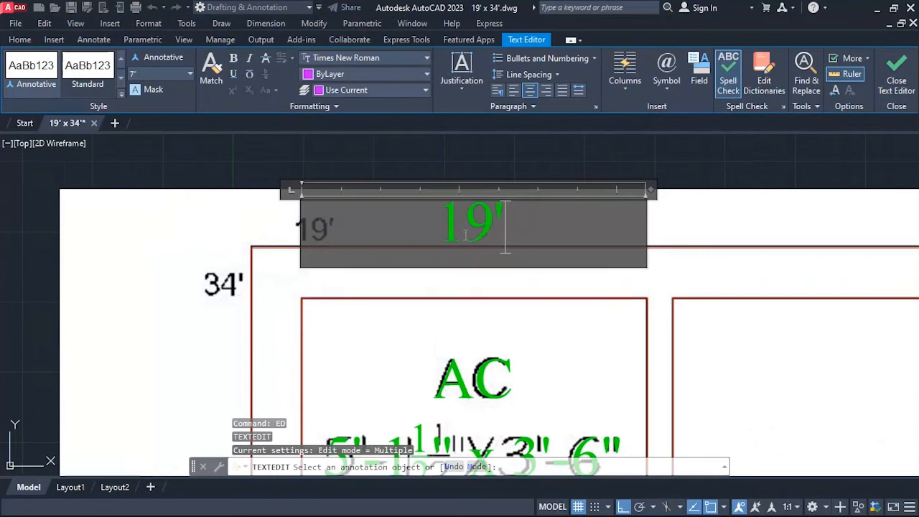
double_click(465, 236)
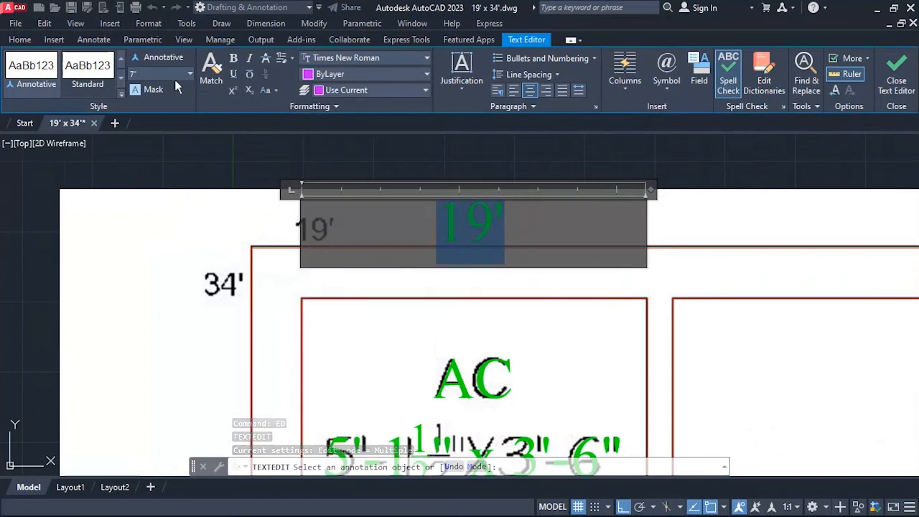
text(5)
key(Return)
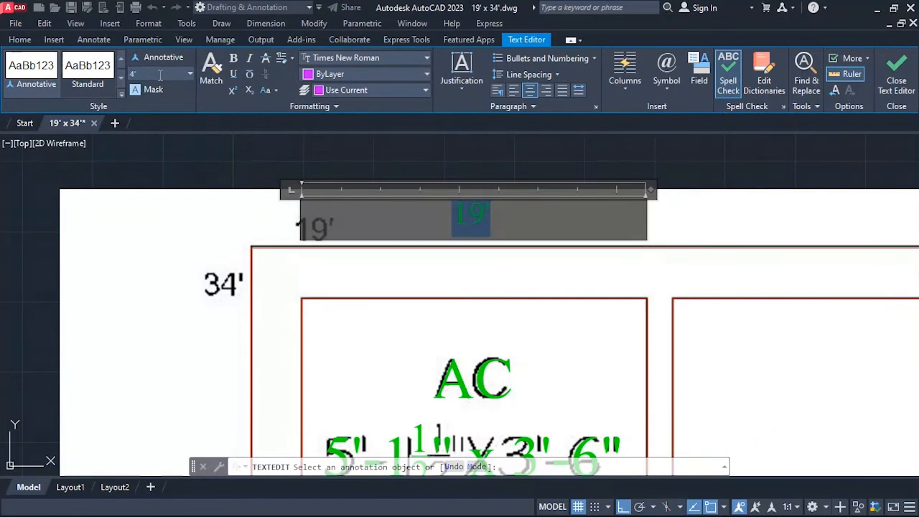
click(798, 214)
key(Escape)
Try to move the green 19' label horizontally to line it up with the reference 19' text.
text(m)
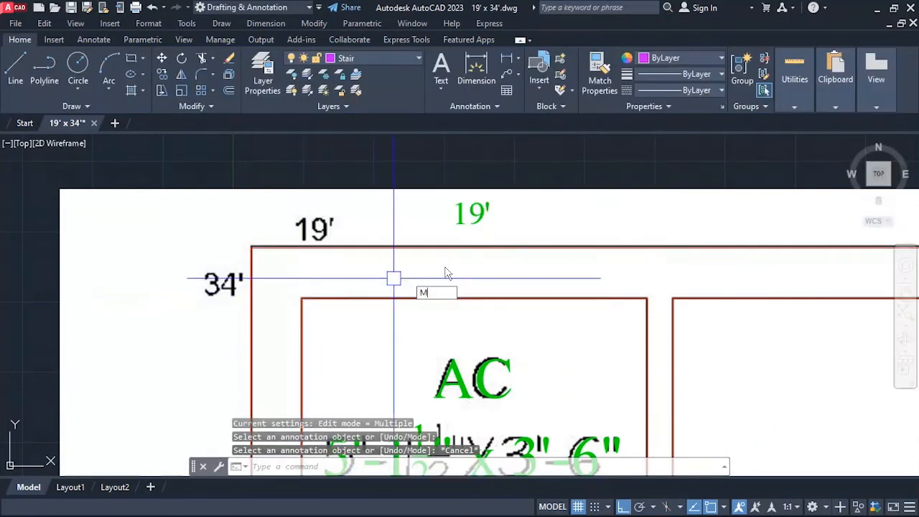
key(Return)
click(478, 222)
key(Return)
click(645, 224)
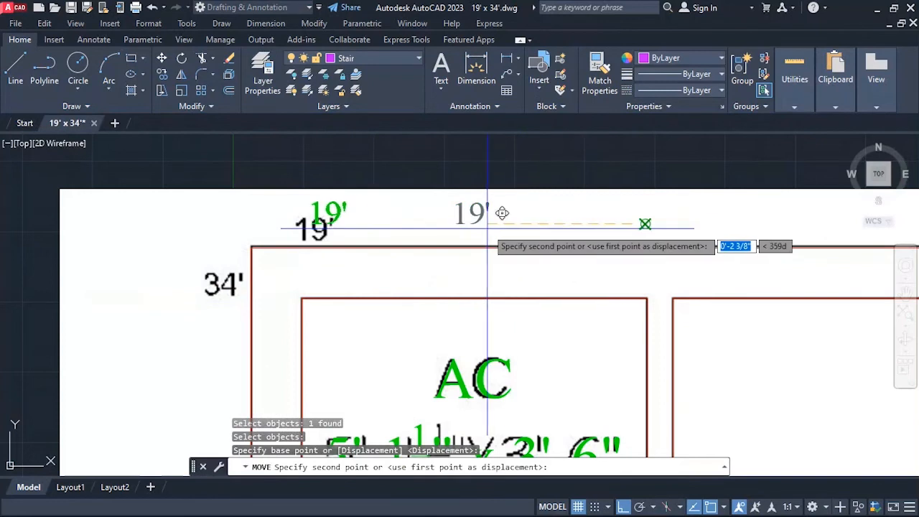
click(487, 229)
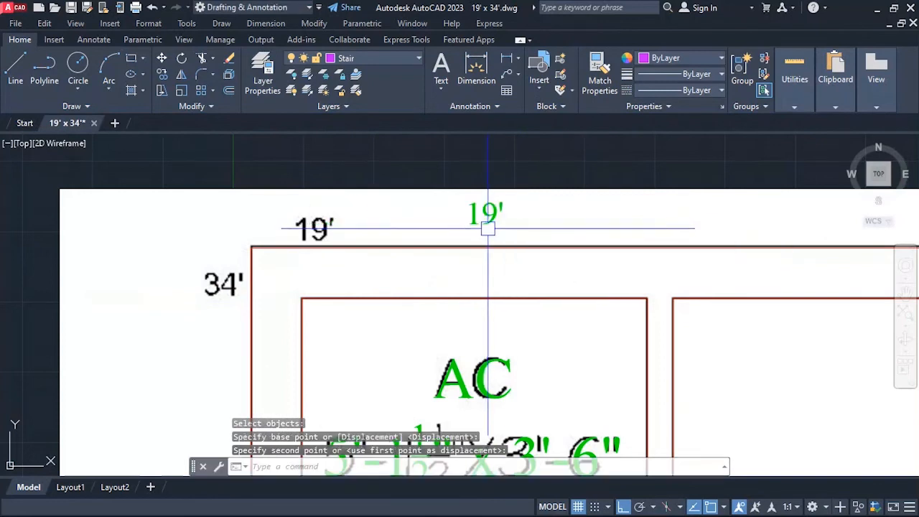
Move the green 19' label left until it lines up above the reference 19' text.
text(m)
key(Return)
click(485, 213)
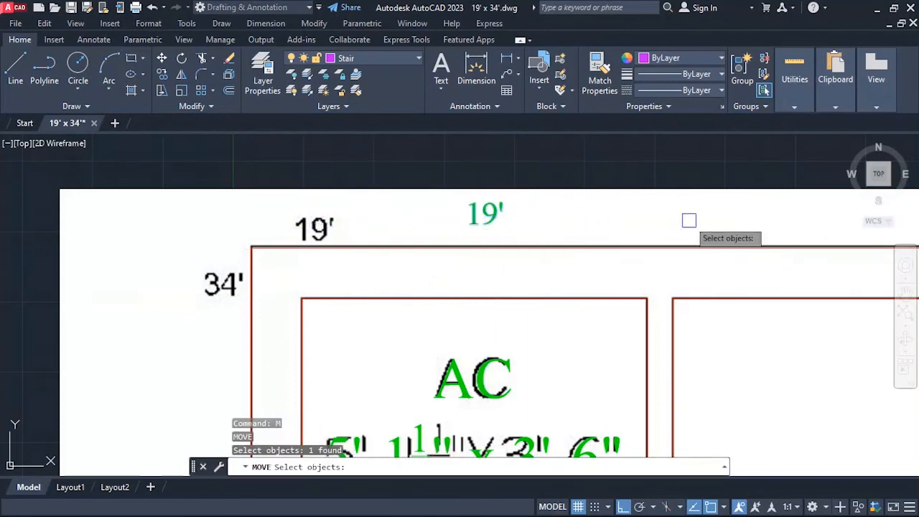
key(Return)
click(785, 213)
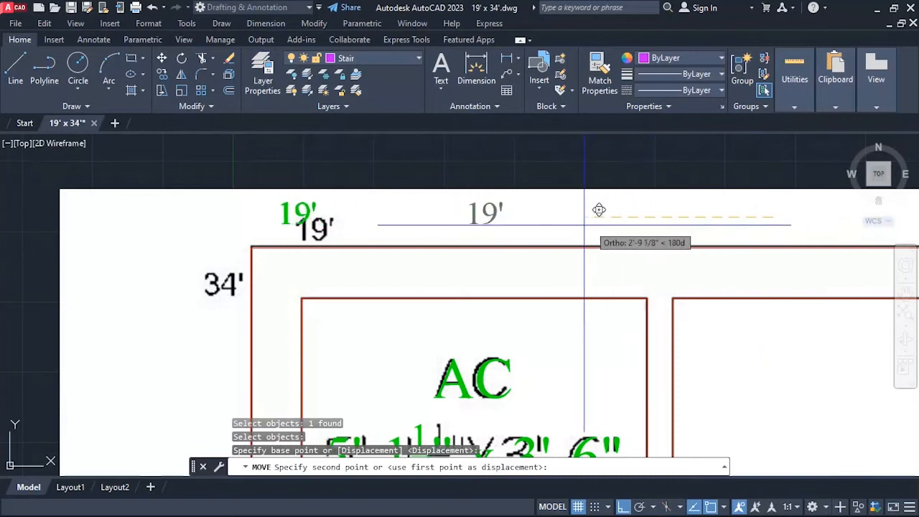
key(Escape)
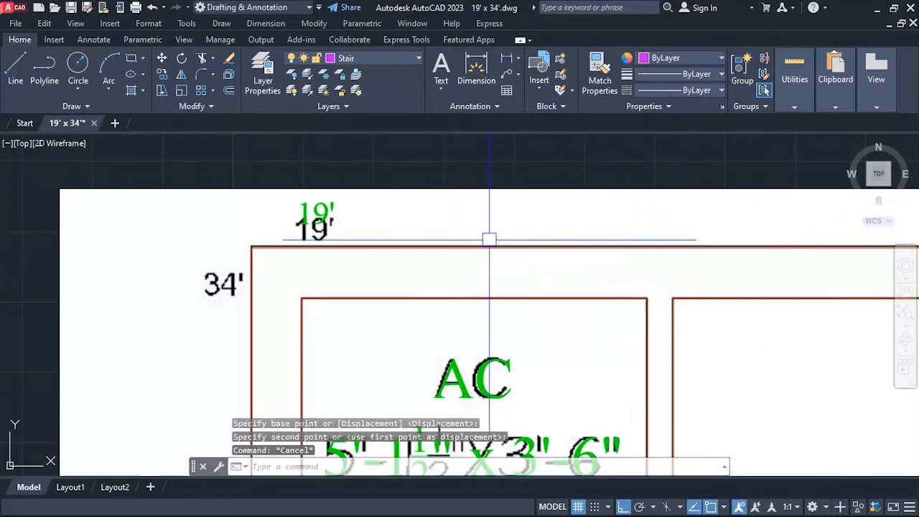
Move the green 19' label down by about 0'-2 3/8" onto the reference text.
key(Return)
key(Return)
click(452, 207)
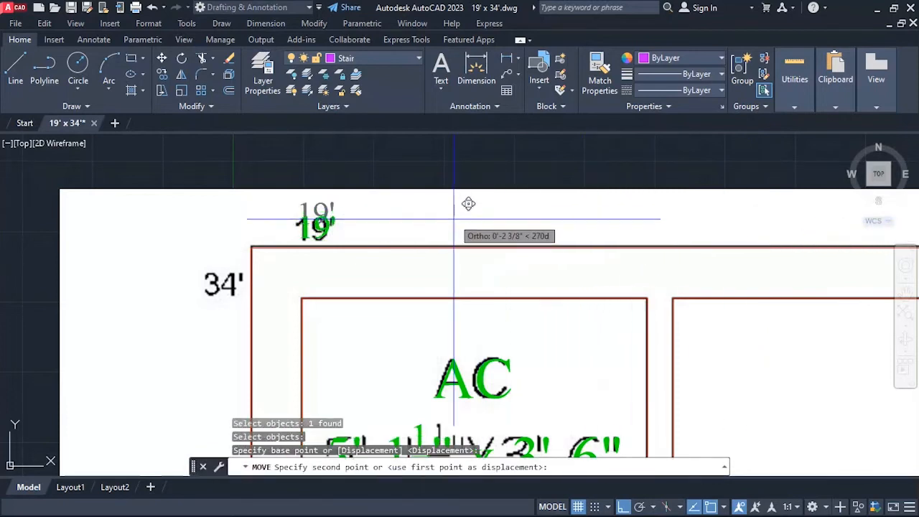
key(Escape)
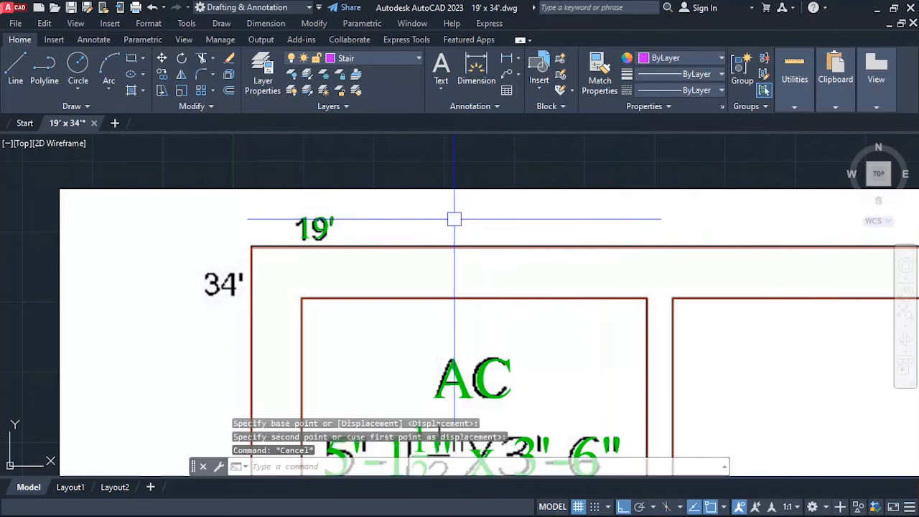
Copy the green 19' label left by about 1'-4", above the reference 34' text.
key(Return)
click(315, 228)
key(Return)
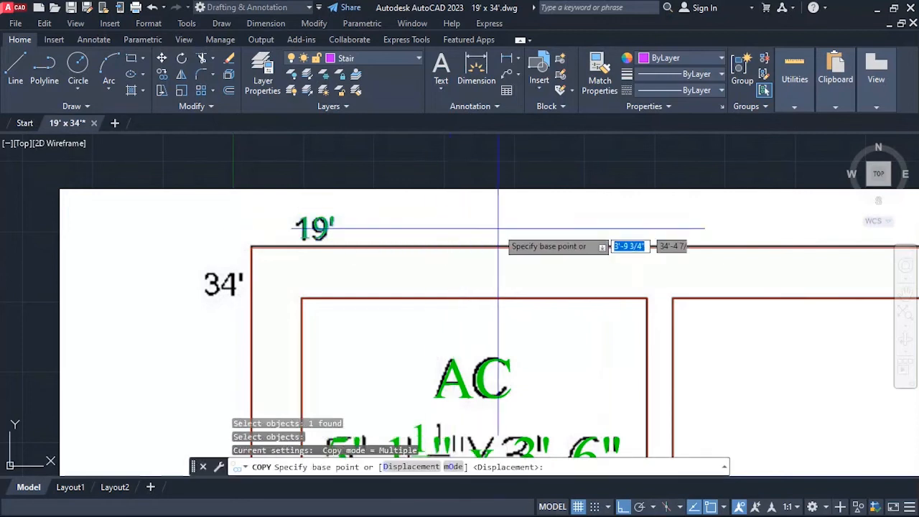
click(528, 221)
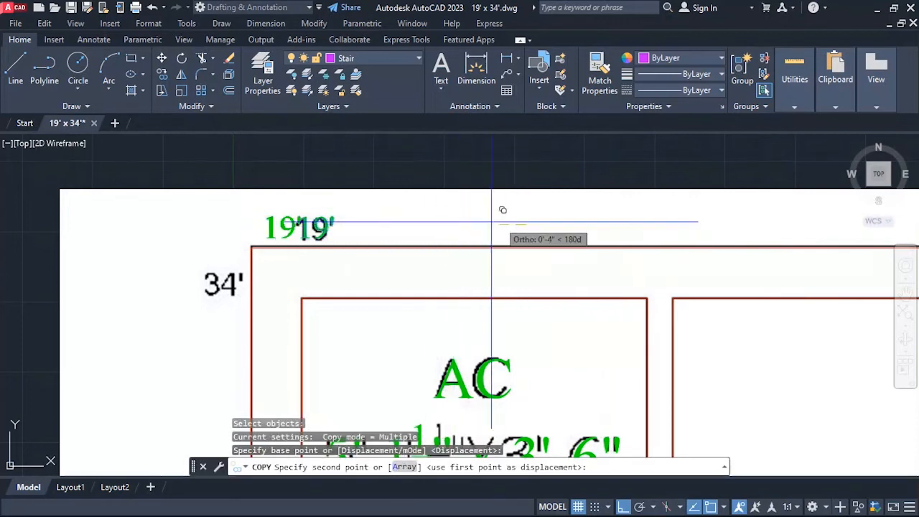
click(438, 214)
key(Escape)
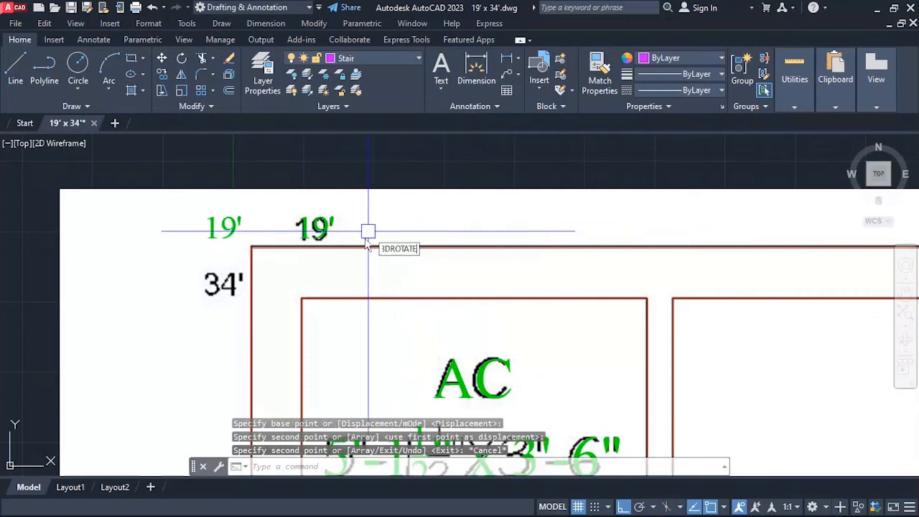
Change the text of the left 19' copy to 34'.
text(ED)
key(Return)
click(227, 229)
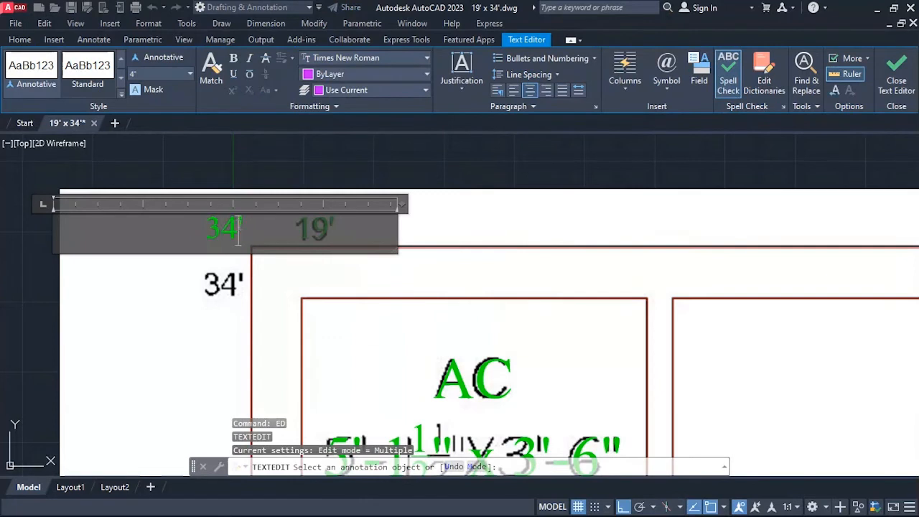
click(173, 323)
text(M)
key(Return)
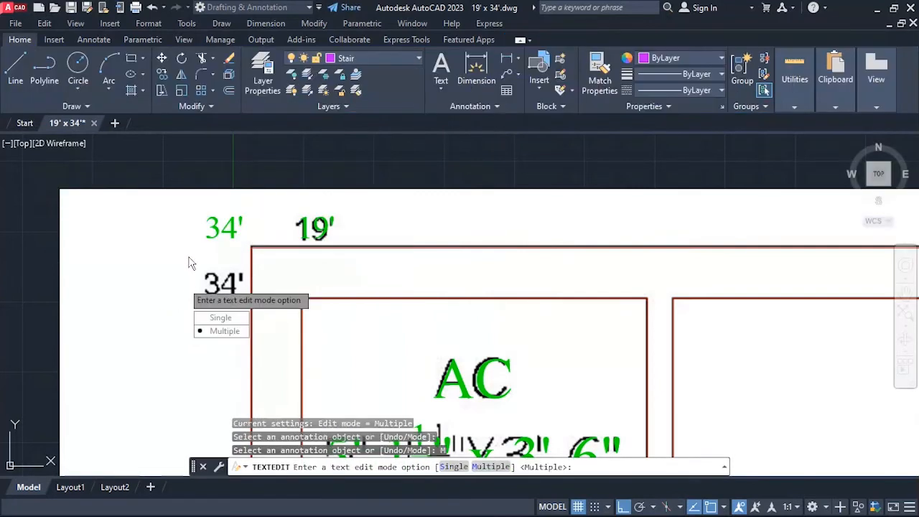
key(Escape)
key(Return)
key(Escape)
key(Escape)
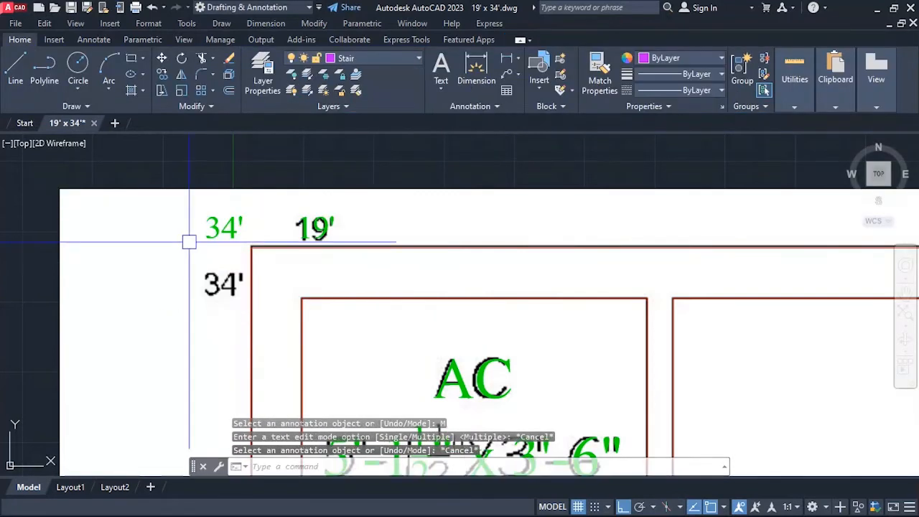
Move the green 34' label down by about 0'-10 1/8" onto the reference 34' text.
text(M)
key(Return)
click(219, 227)
key(Return)
click(170, 223)
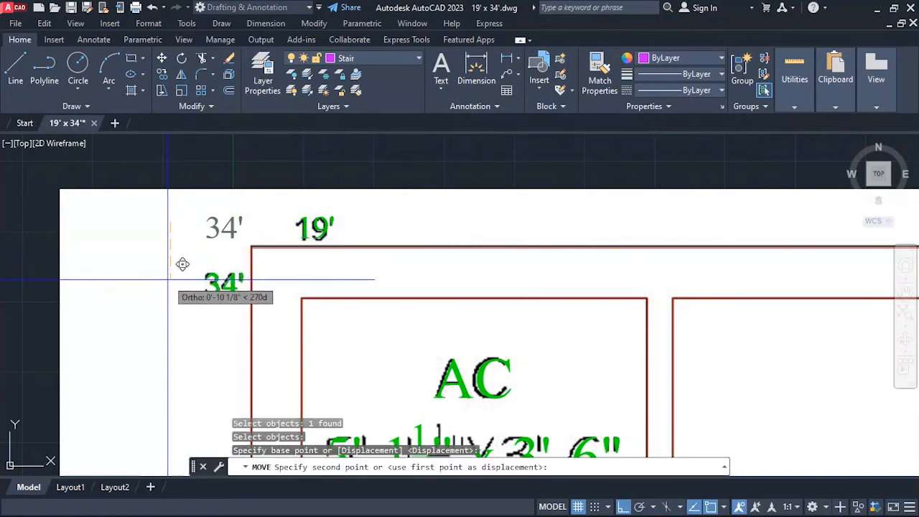
key(Escape)
Examine the floor plan labels, the north symbol and the door and window schedule for reference content still missing from the drawing.
scroll(188, 190, down, 5)
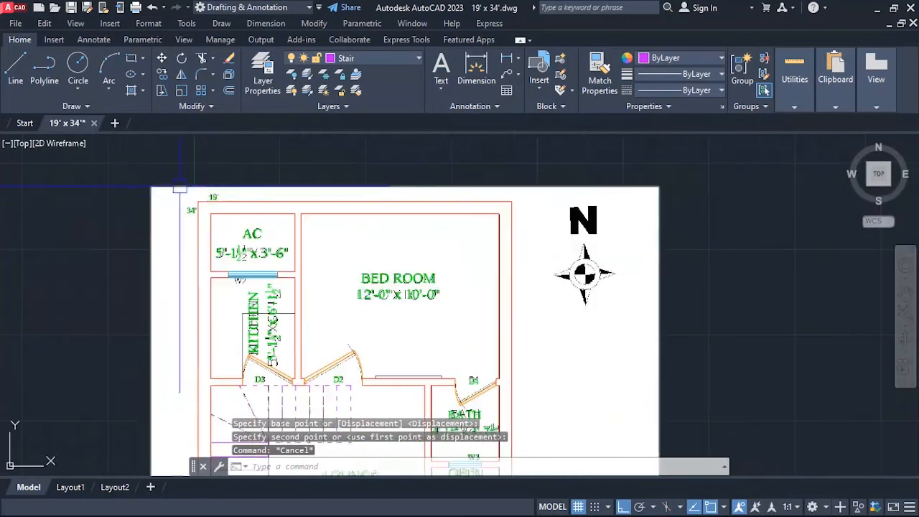
scroll(263, 172, down, 3)
middle_drag(339, 384, 323, 307)
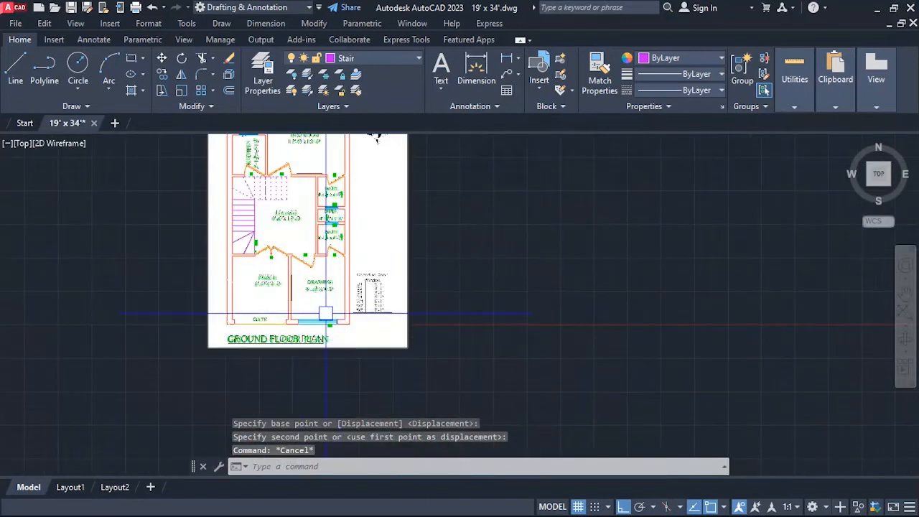
scroll(313, 166, down, 3)
scroll(340, 184, up, 3)
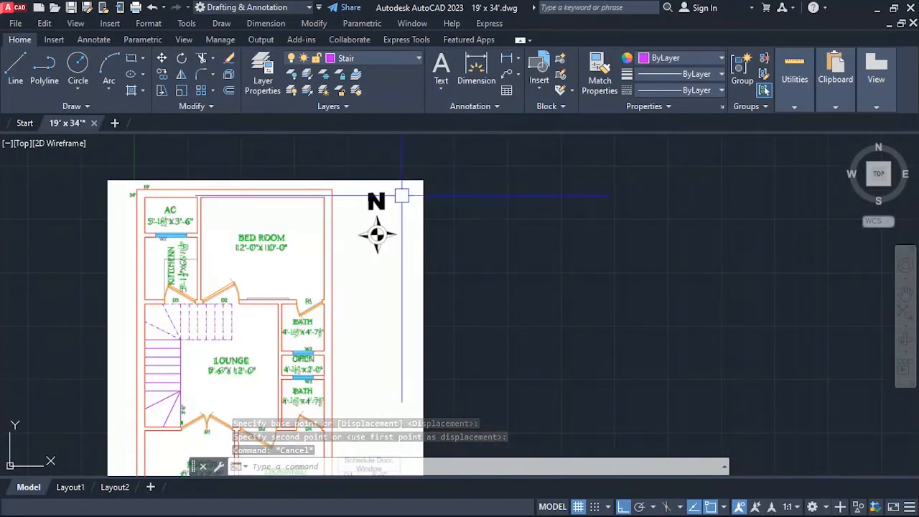
scroll(354, 202, up, 2)
scroll(385, 198, down, 2)
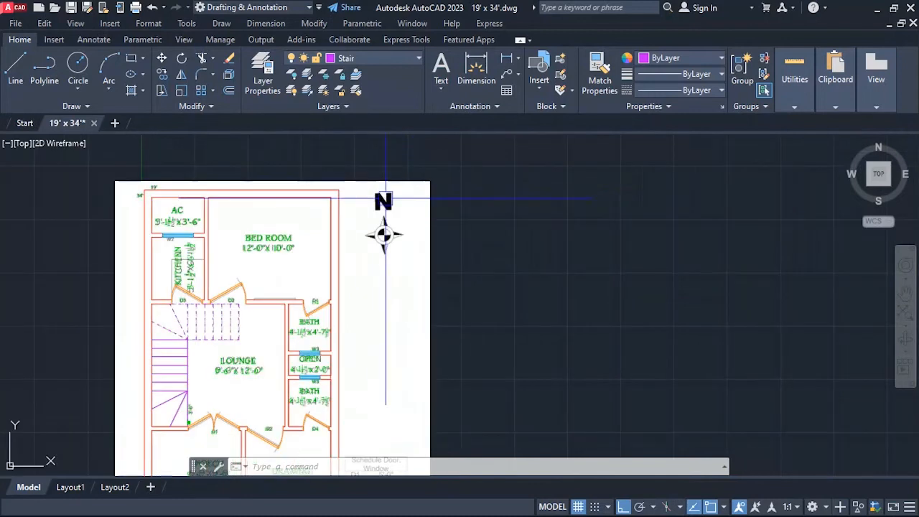
scroll(257, 199, down, 2)
scroll(337, 308, up, 3)
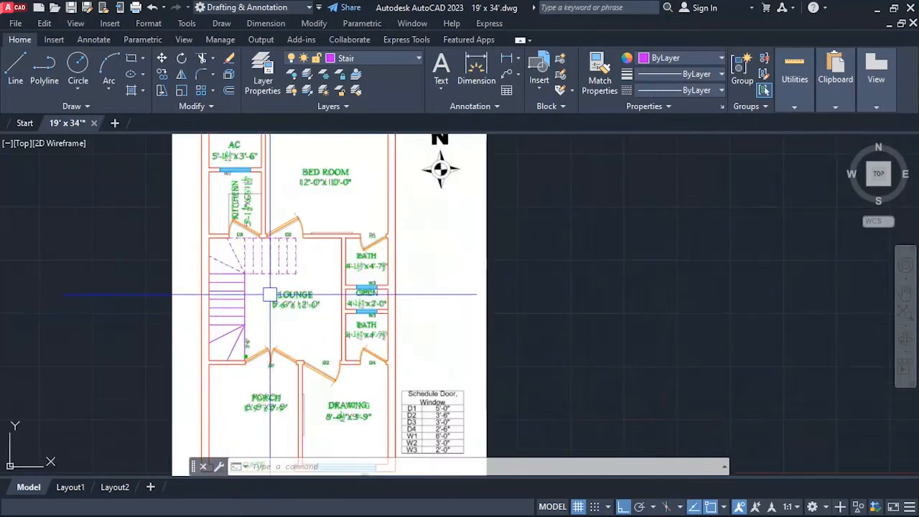
scroll(379, 234, down, 3)
scroll(359, 273, up, 3)
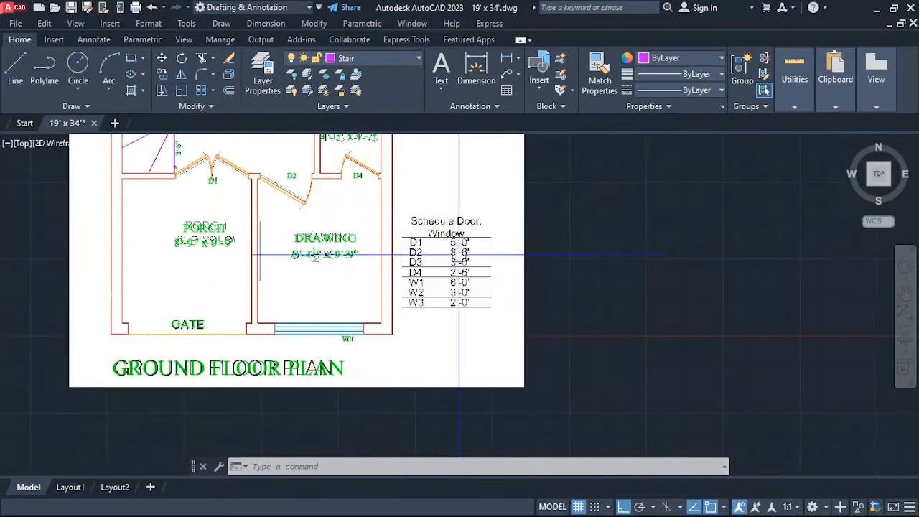
scroll(464, 255, up, 2)
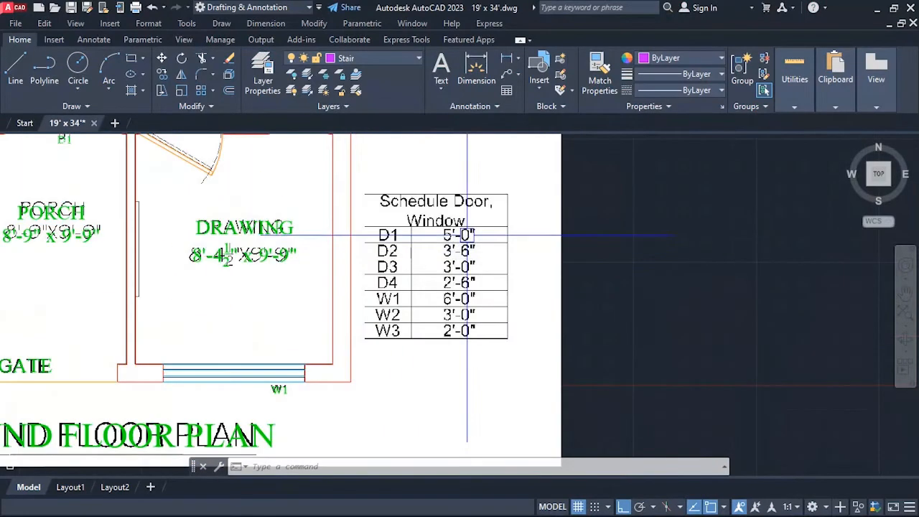
scroll(429, 230, up, 4)
scroll(424, 226, down, 2)
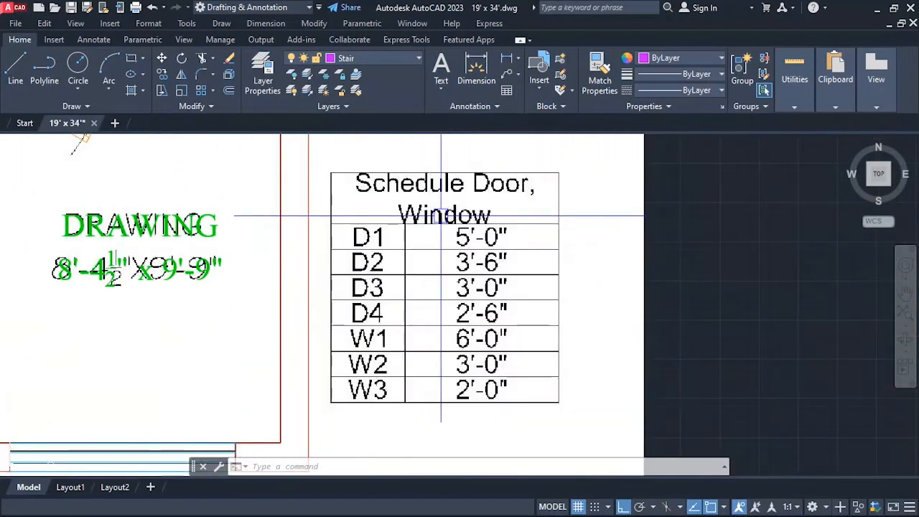
key(Return)
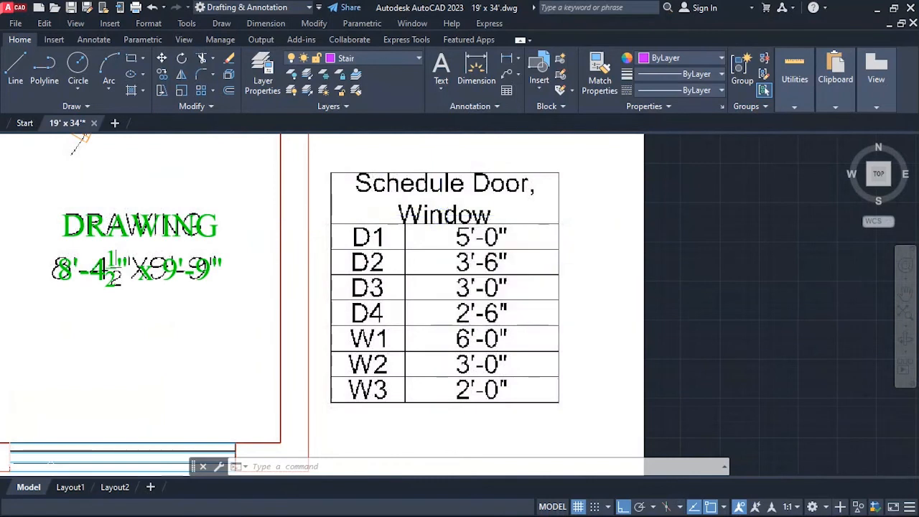
Measure the overall width of the reference door and window schedule and the height of its title row.
click(331, 173)
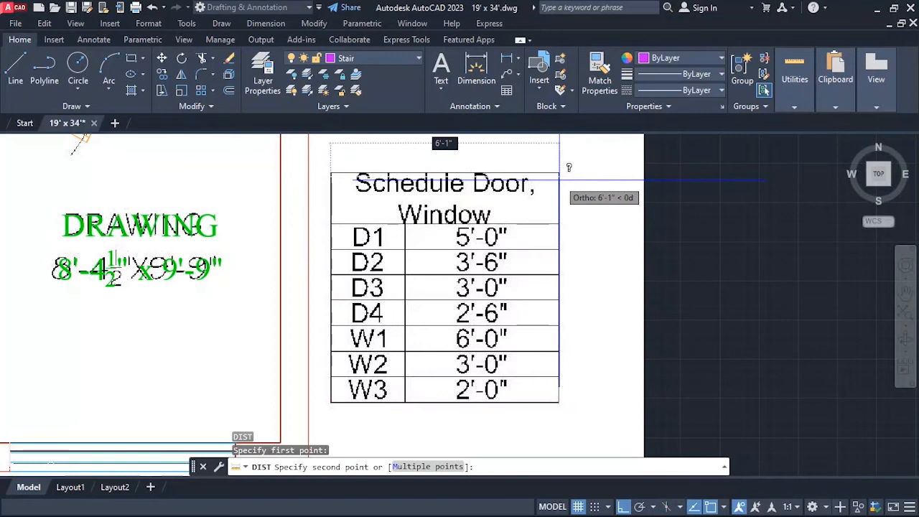
click(330, 201)
key(space)
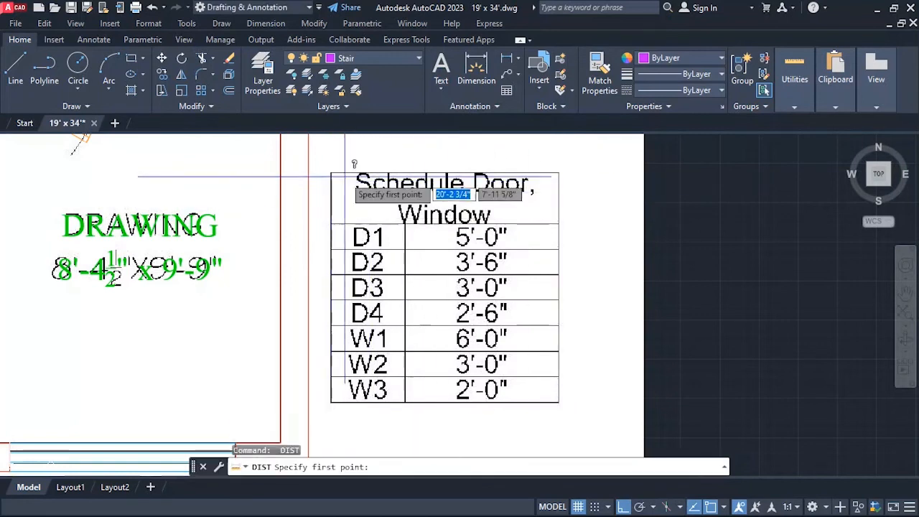
click(345, 173)
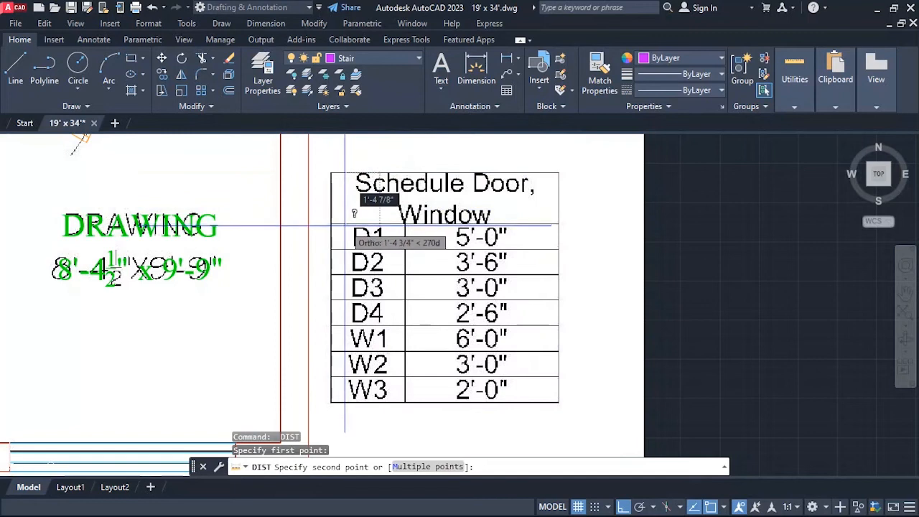
click(351, 227)
Measure the height of the D1 row and the width of the first column in the reference schedule.
key(space)
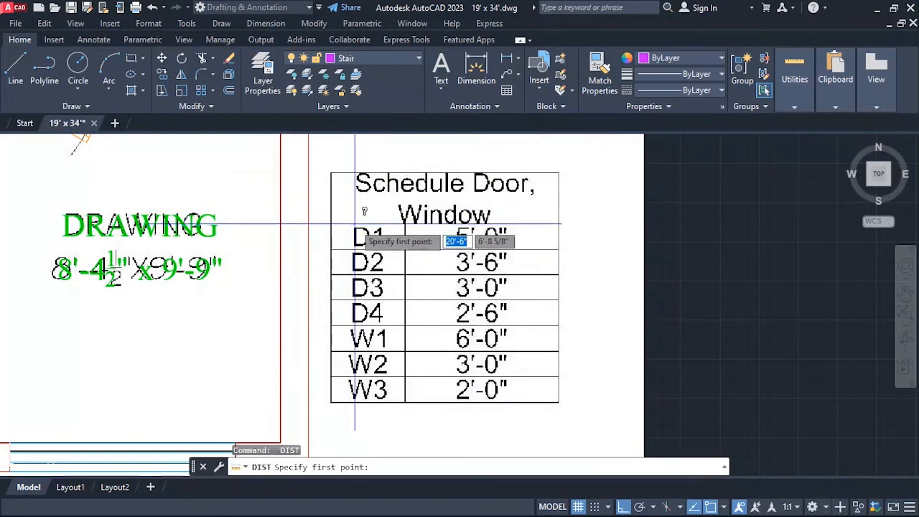
click(354, 225)
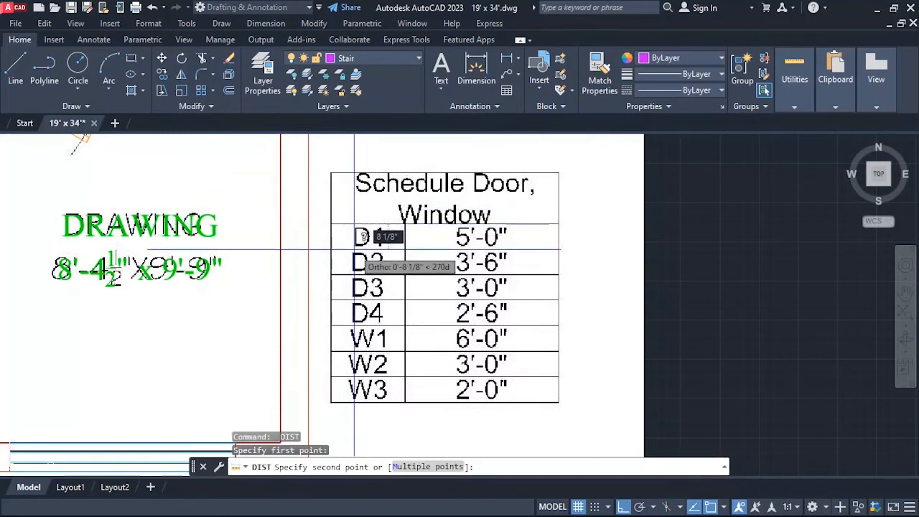
click(354, 250)
key(space)
click(332, 202)
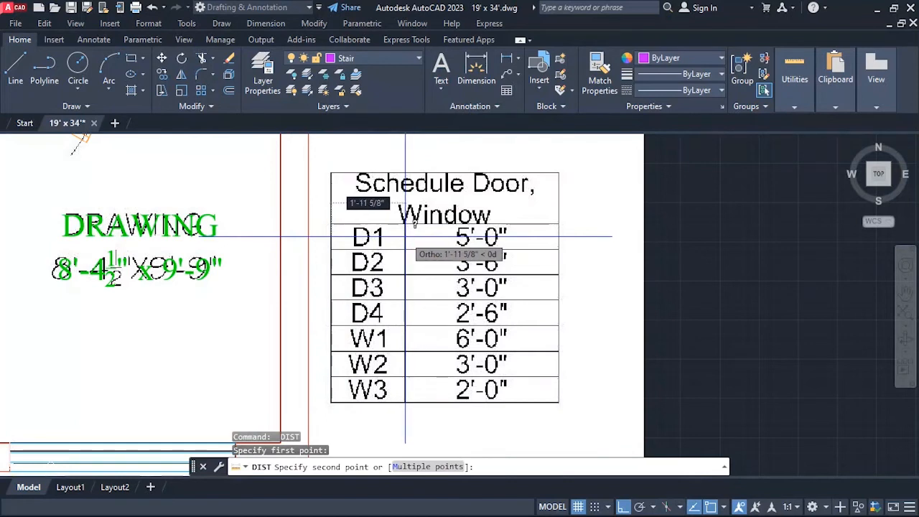
key(Escape)
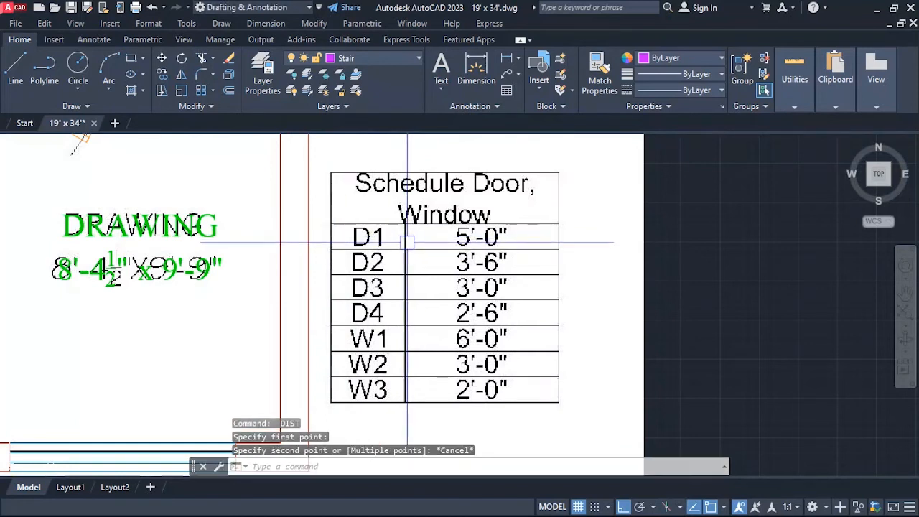
Measure the reference schedule's overall width again between its outer vertical borders.
text(d poi)
key(Return)
click(331, 180)
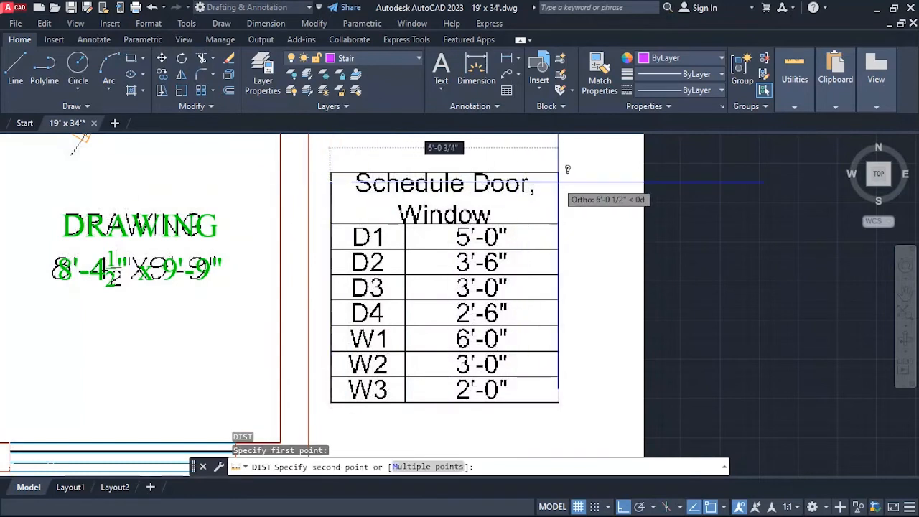
key(Escape)
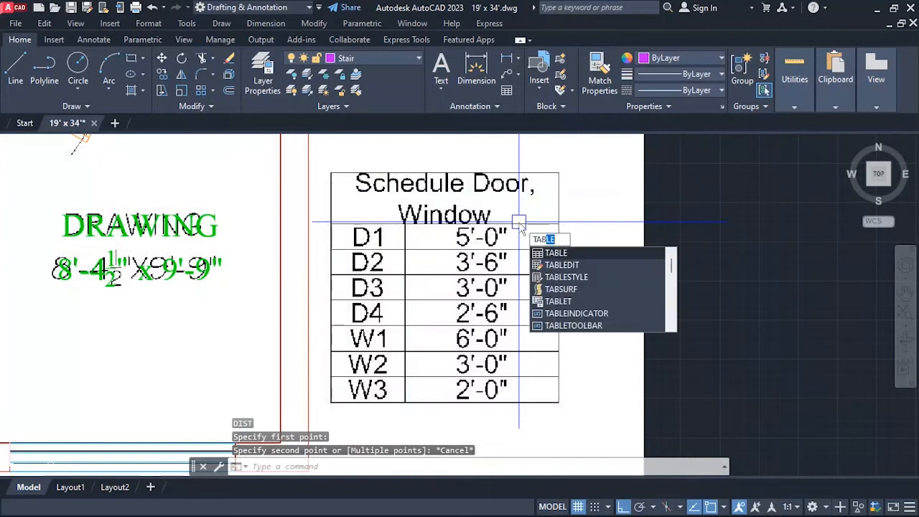
Start inserting a new table for the door and window schedule and set its second row cell style to Data.
key(Return)
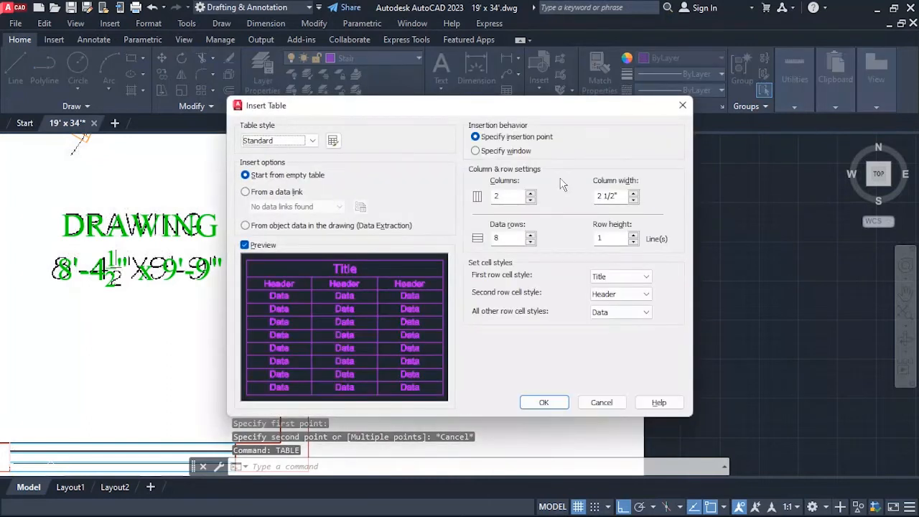
drag(463, 109, 687, 121)
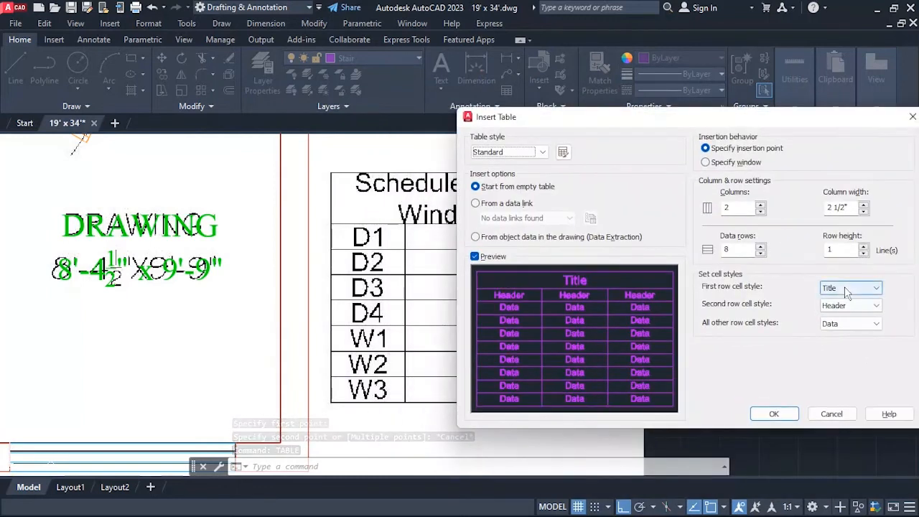
click(844, 286)
click(843, 285)
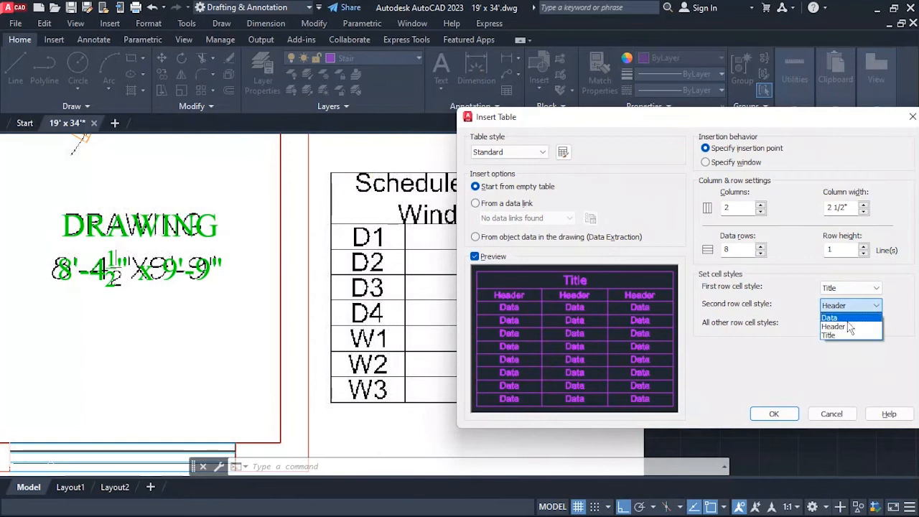
click(831, 317)
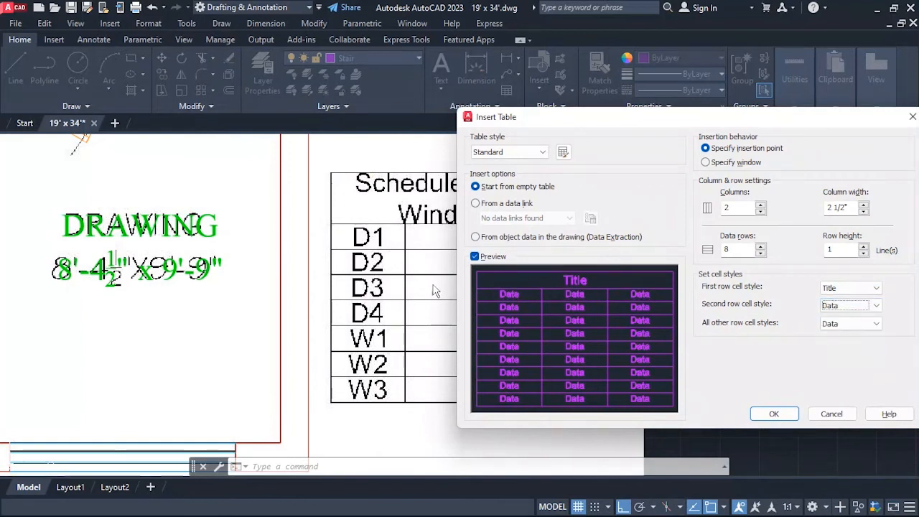
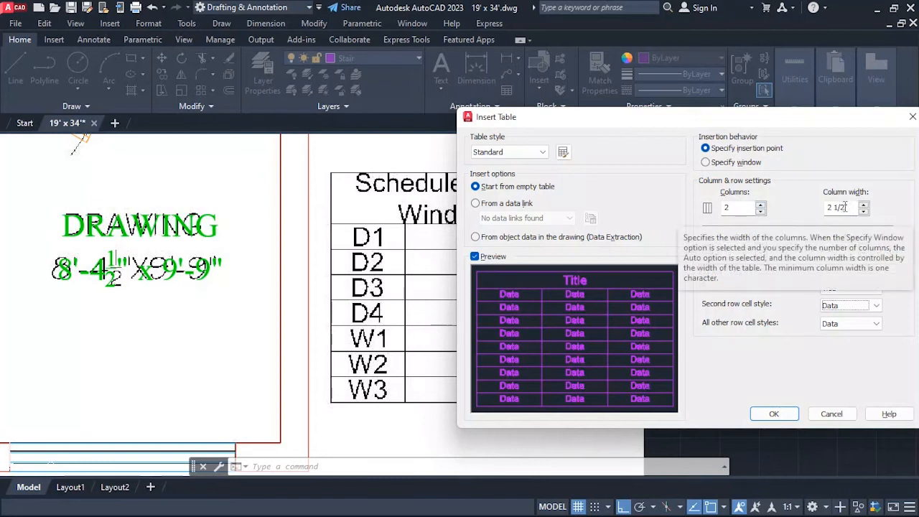
Insert the two-column table with 3' column width, 8 data rows and 8-line row height at the reference schedule's upper-left corner.
drag(846, 206, 809, 208)
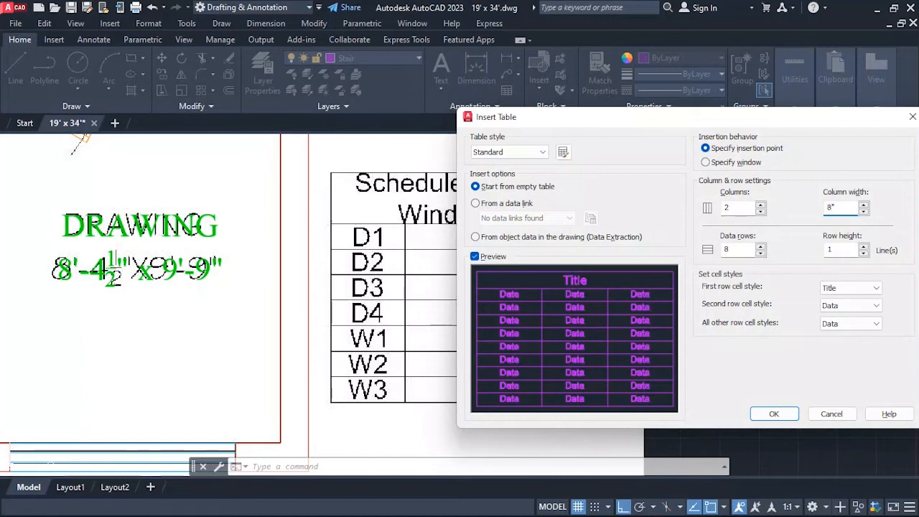
double_click(819, 208)
click(774, 414)
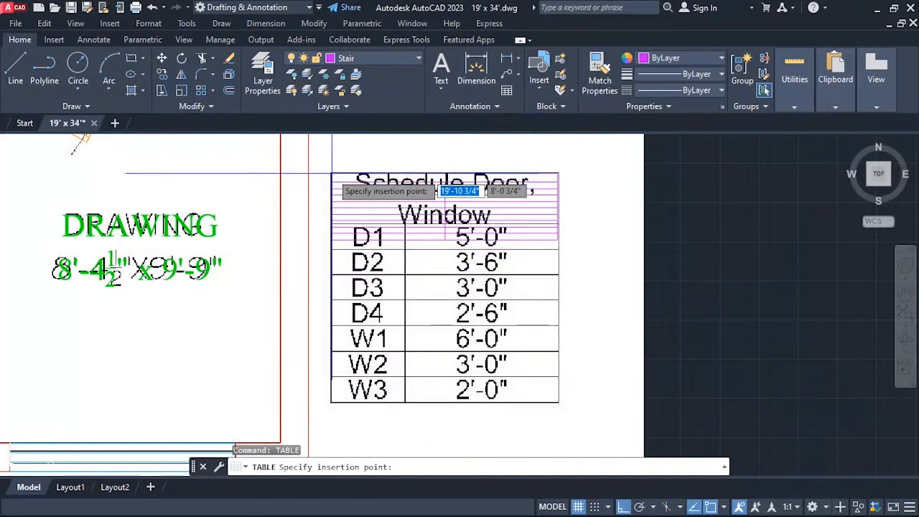
click(331, 173)
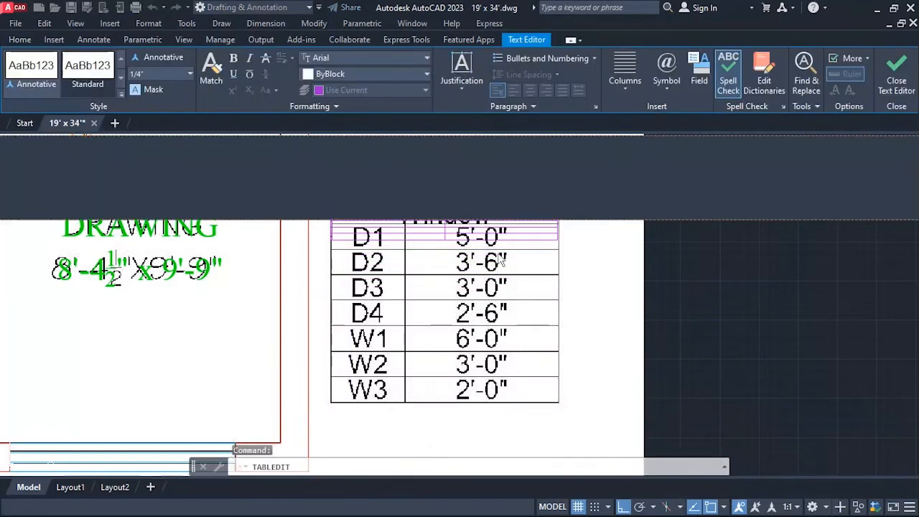
click(895, 80)
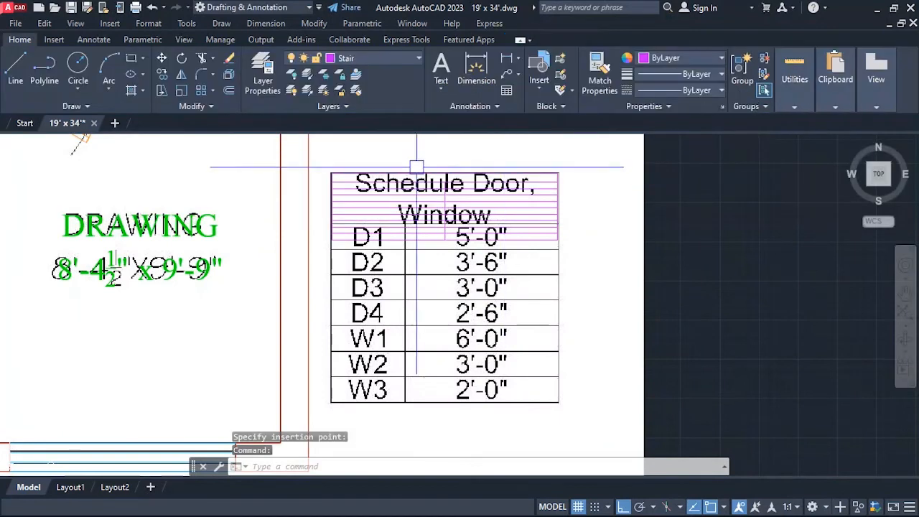
Stretch the new table uniformly to reach the lower-right corner of the reference schedule.
scroll(461, 204, down, 2)
scroll(449, 236, up, 1)
scroll(460, 216, down, 1)
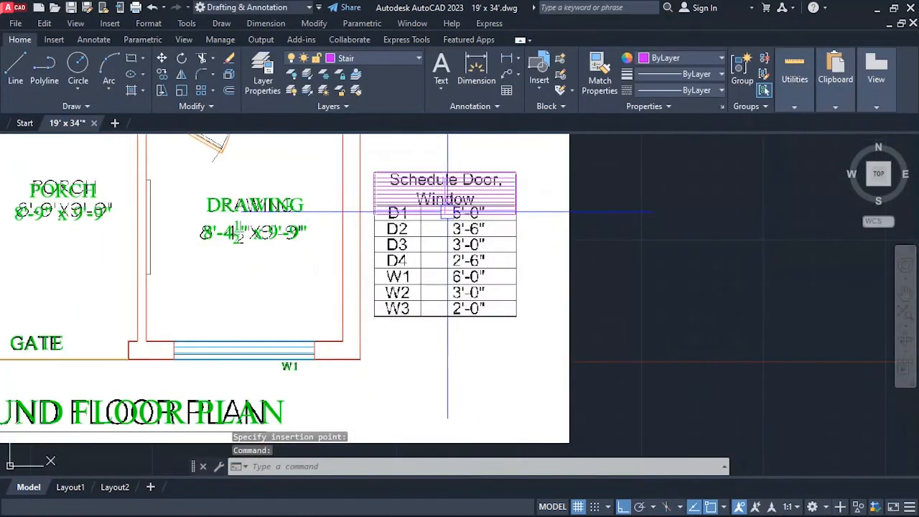
click(459, 211)
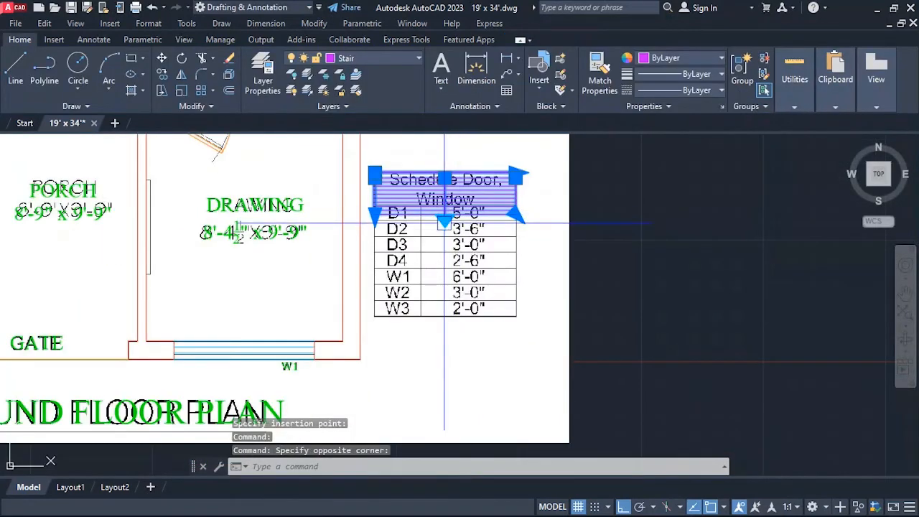
drag(444, 230, 449, 290)
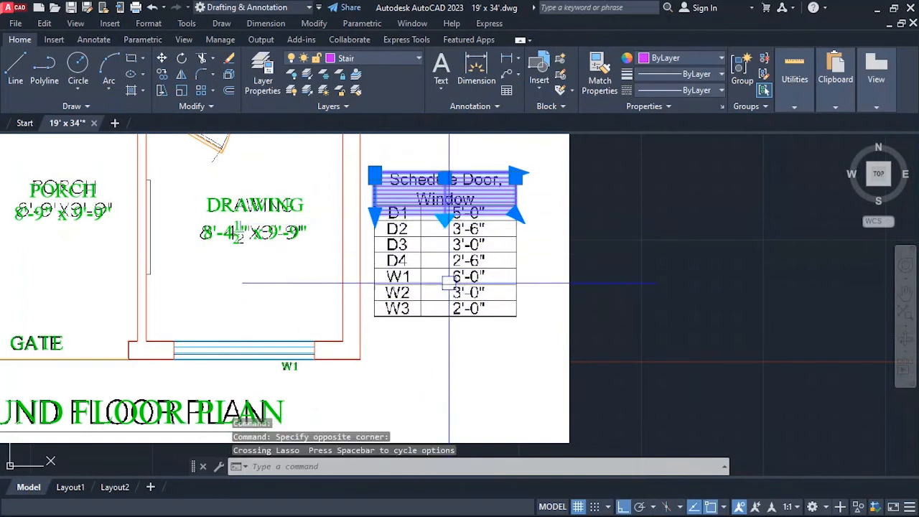
click(517, 214)
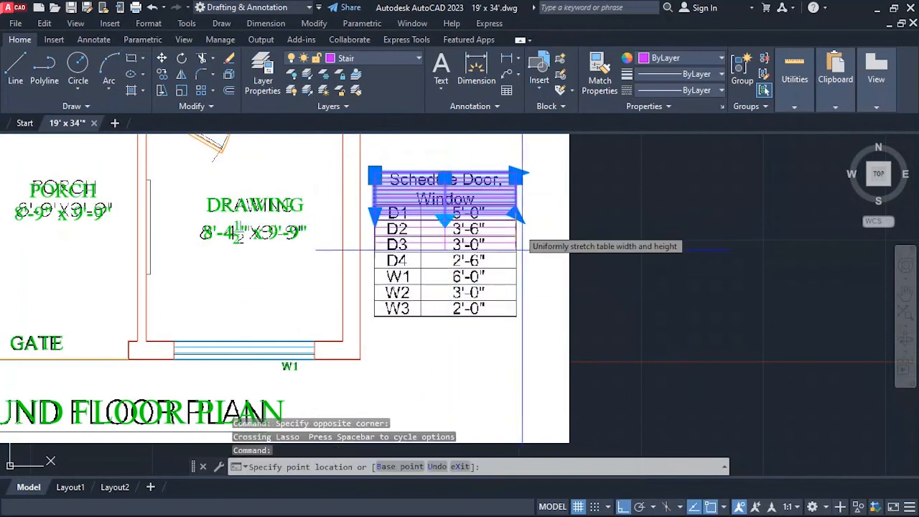
click(518, 316)
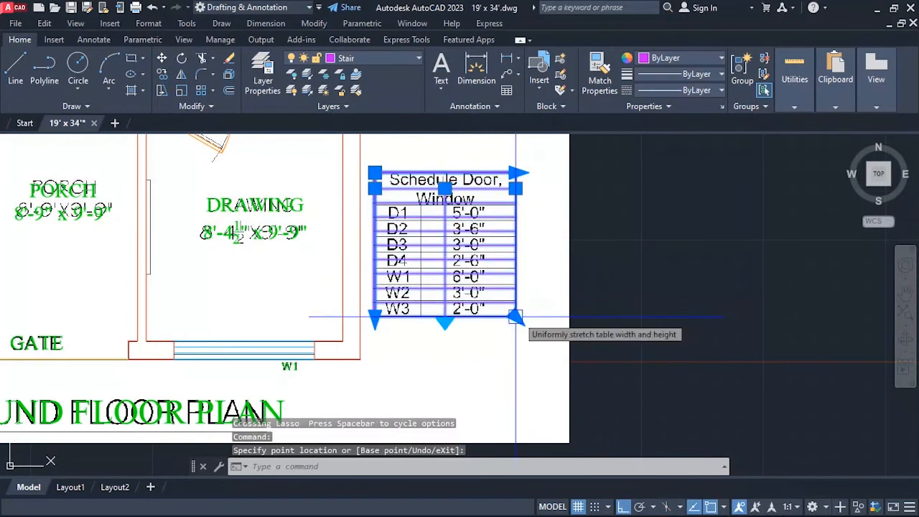
Move the divider between the table's two columns onto the reference schedule's column line.
click(445, 189)
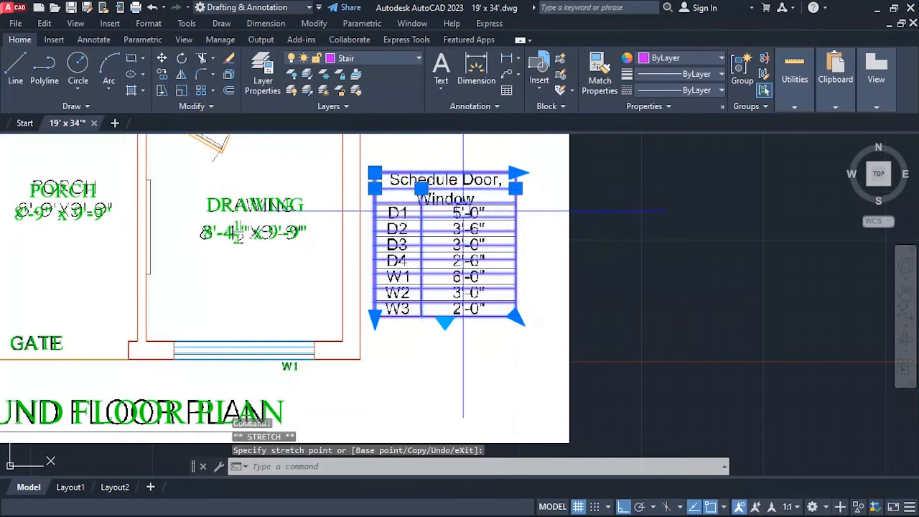
key(Escape)
scroll(431, 216, up, 3)
scroll(471, 219, down, 1)
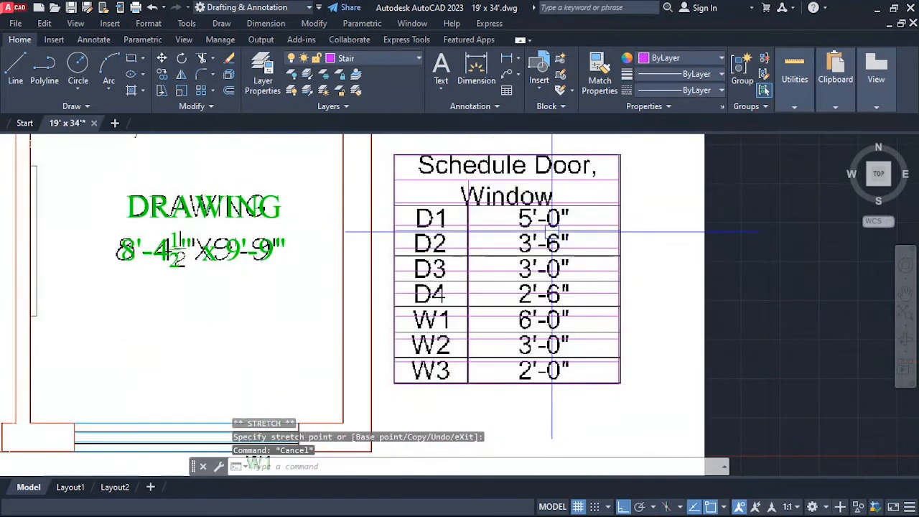
scroll(481, 308, down, 2)
scroll(481, 261, up, 2)
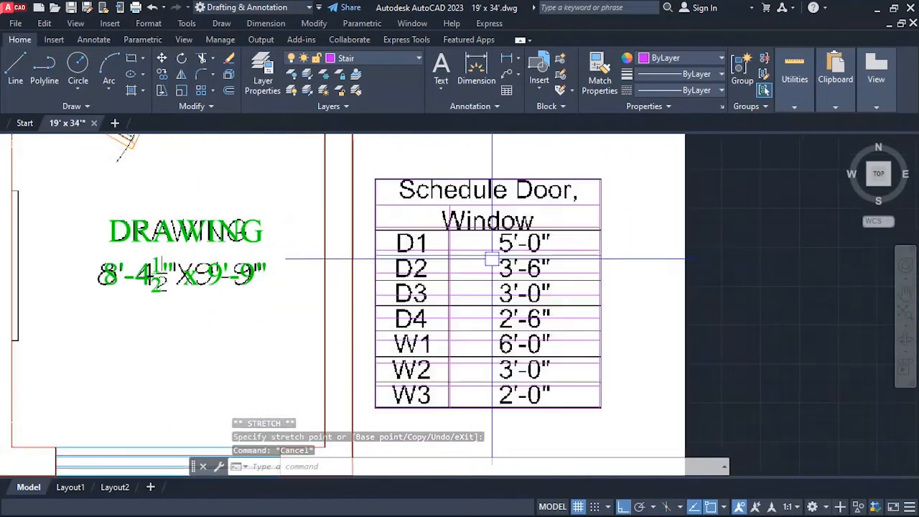
click(483, 230)
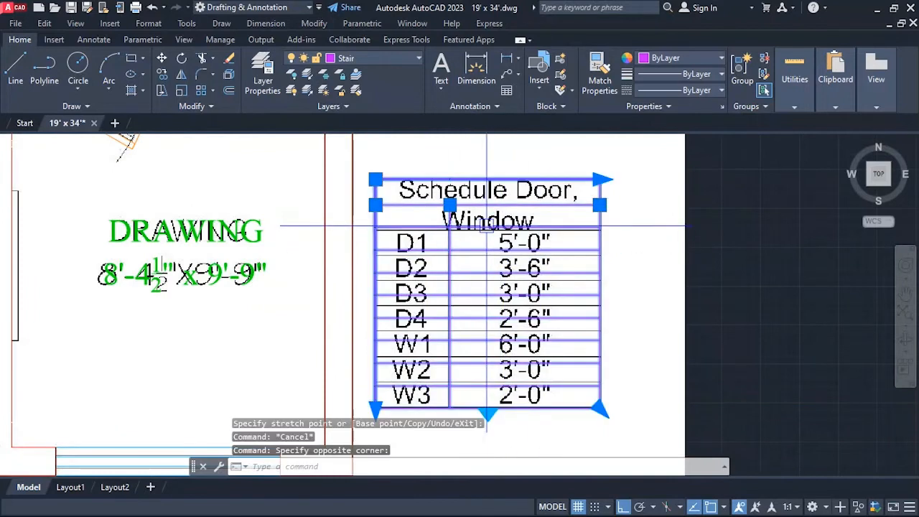
scroll(481, 227, down, 1)
scroll(467, 228, up, 2)
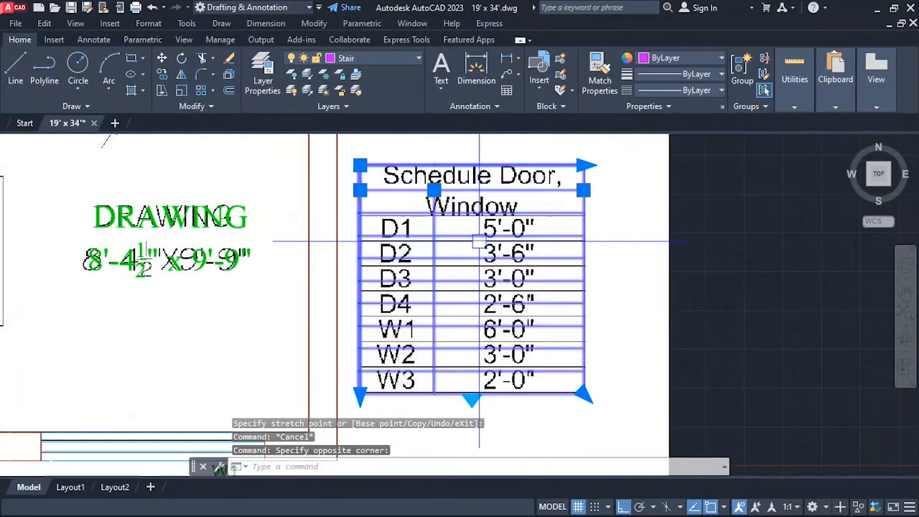
scroll(465, 229, down, 2)
scroll(462, 229, up, 4)
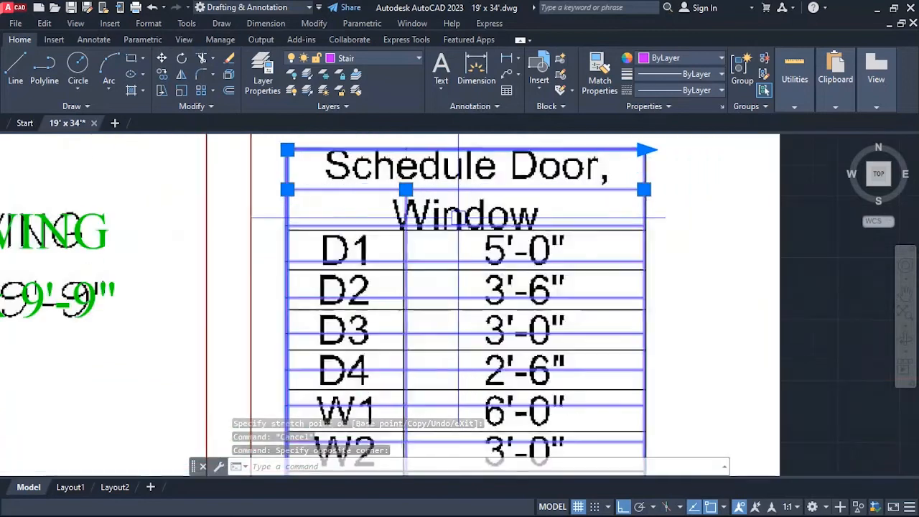
scroll(473, 200, down, 2)
double_click(473, 200)
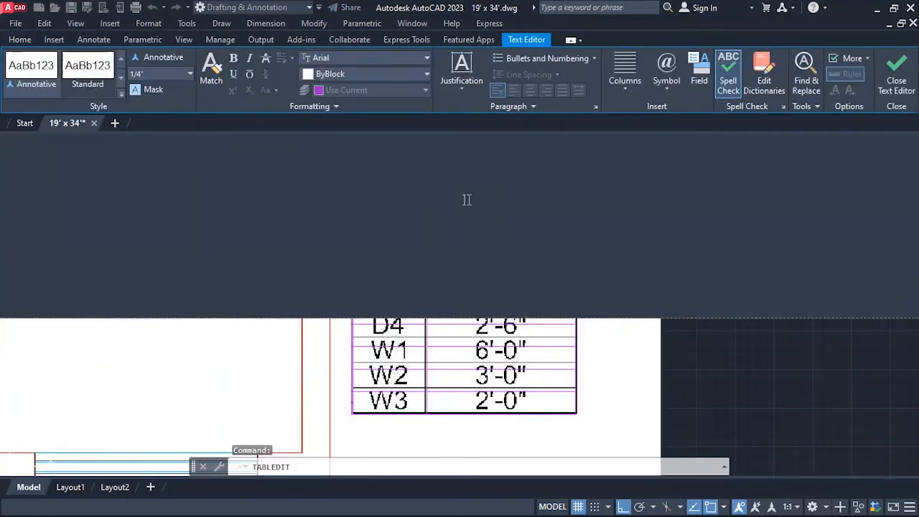
scroll(451, 196, down, 3)
scroll(476, 237, up, 2)
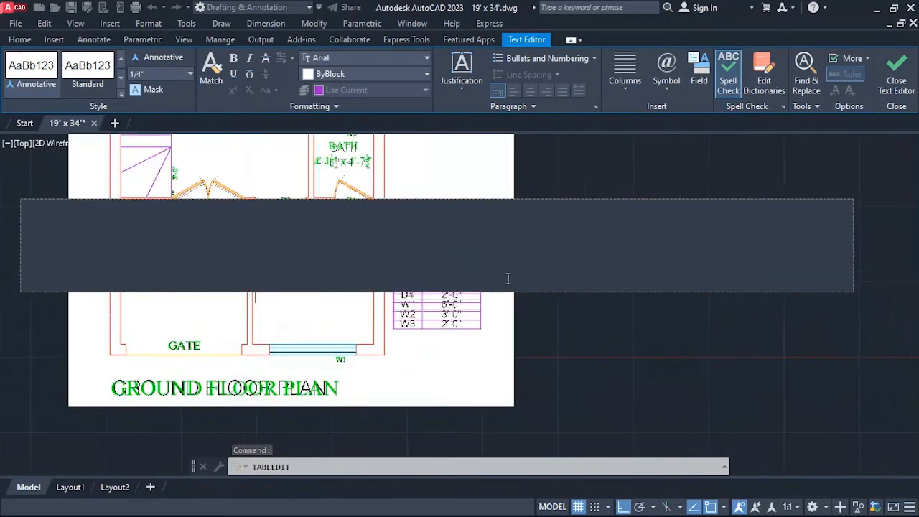
click(476, 243)
Enter "Schedule Doors, Windows" in the table's title cell.
scroll(463, 236, up, 3)
scroll(397, 228, down, 2)
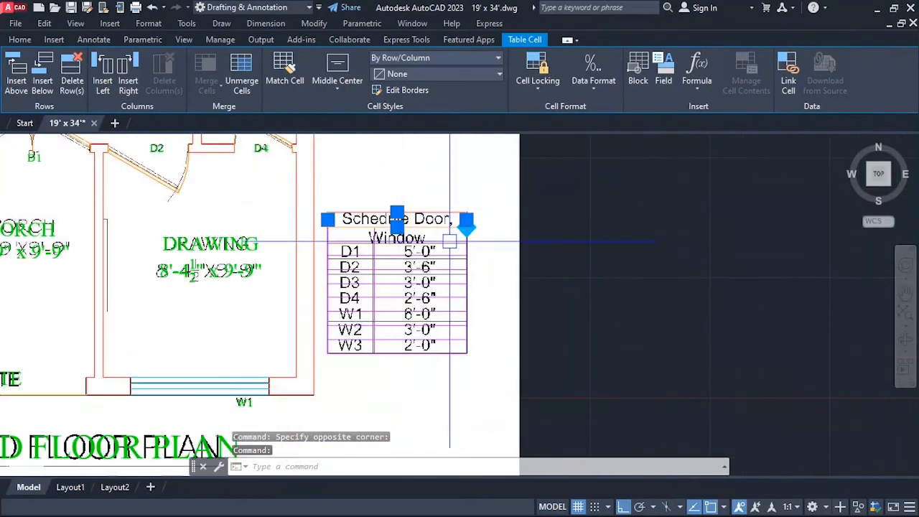
scroll(378, 195, up, 4)
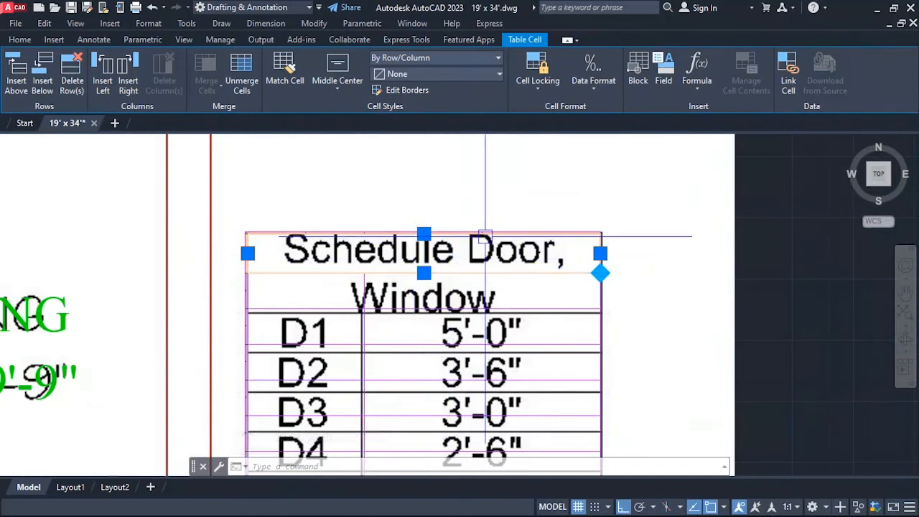
scroll(460, 267, down, 2)
scroll(476, 265, up, 2)
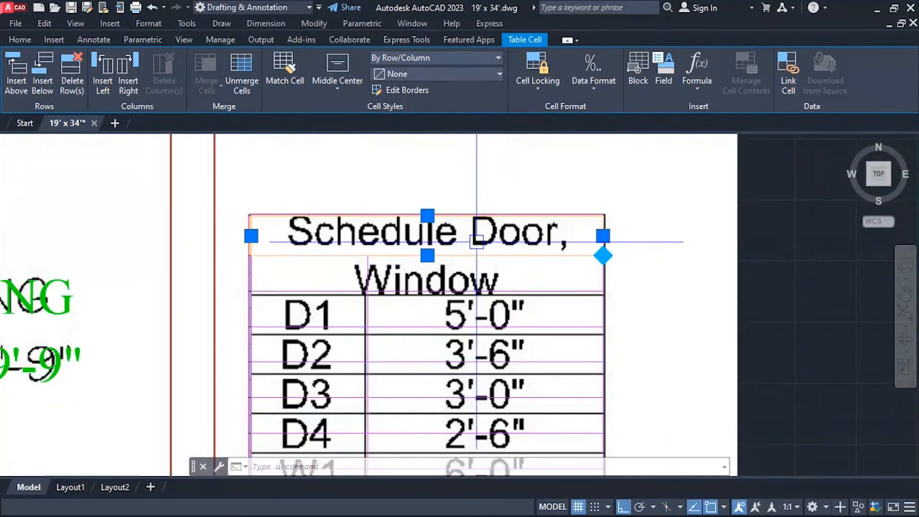
double_click(477, 242)
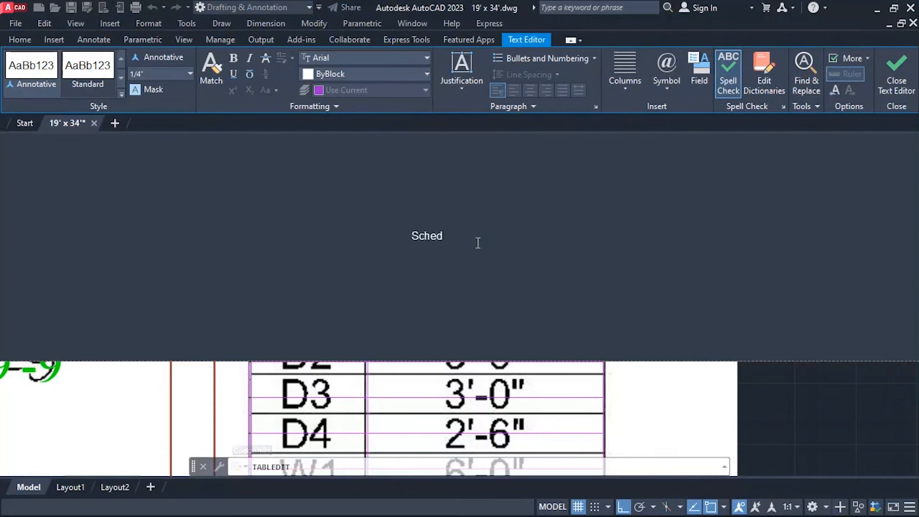
text(Schedule D)
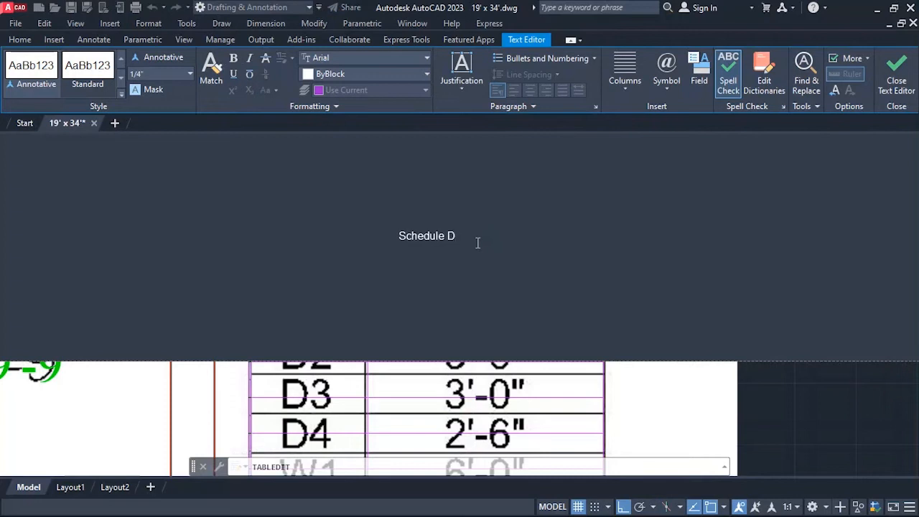
text(oors,)
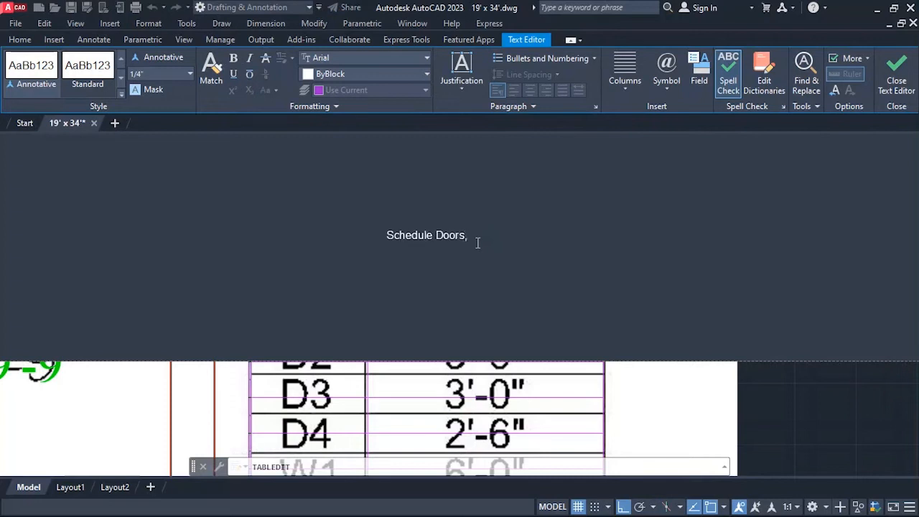
text( Windows)
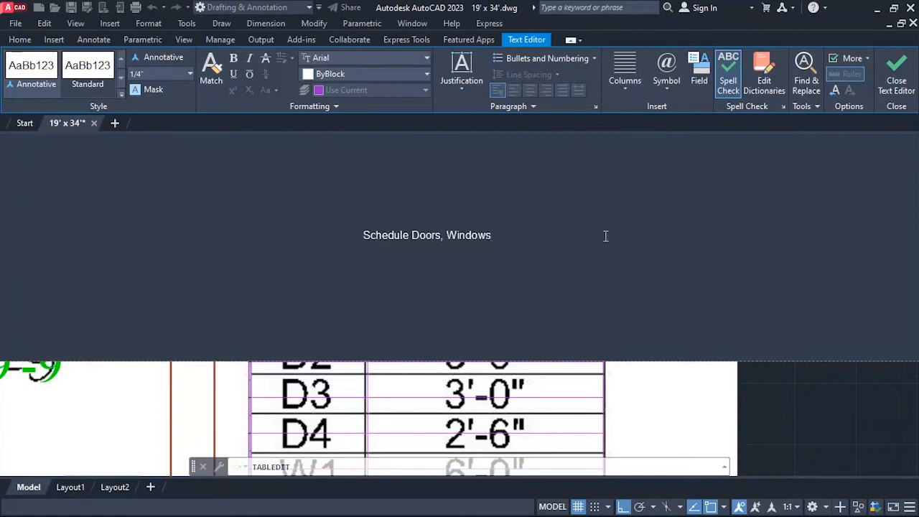
click(896, 72)
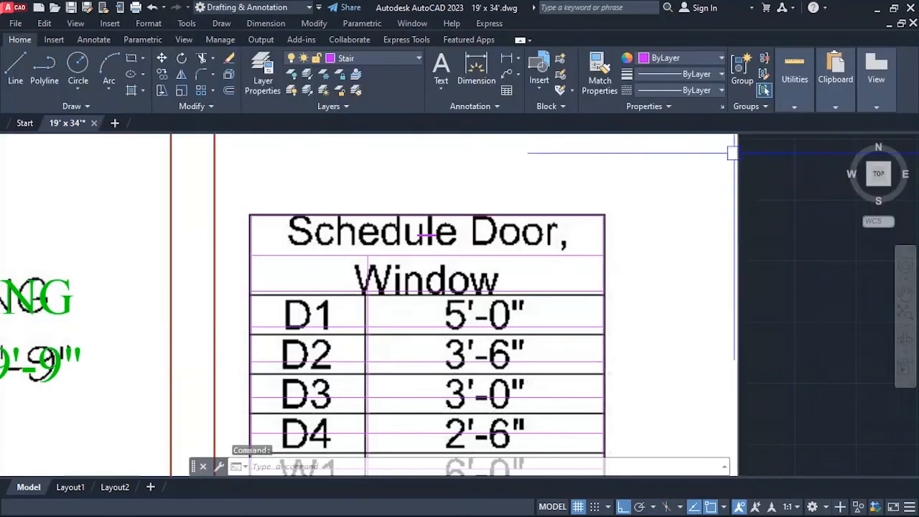
Set the text height of the table's title to 12 inches.
double_click(429, 235)
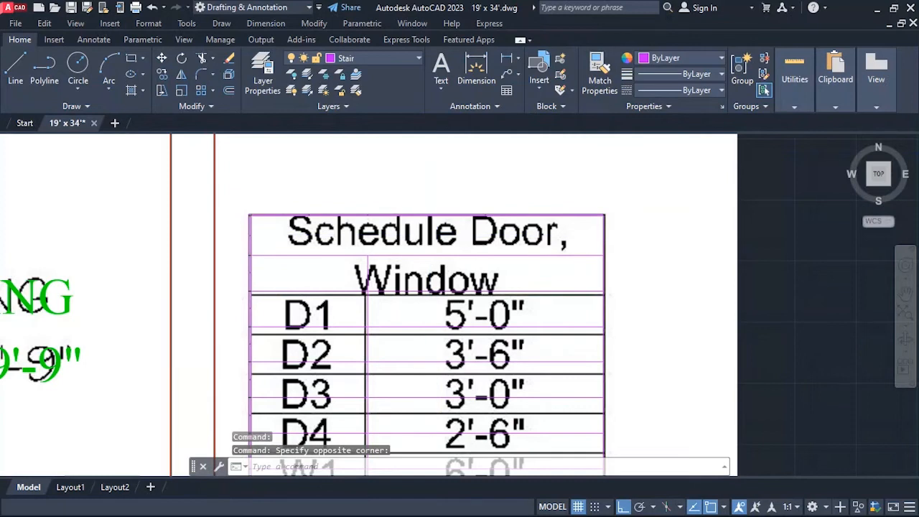
key(ctrl+a)
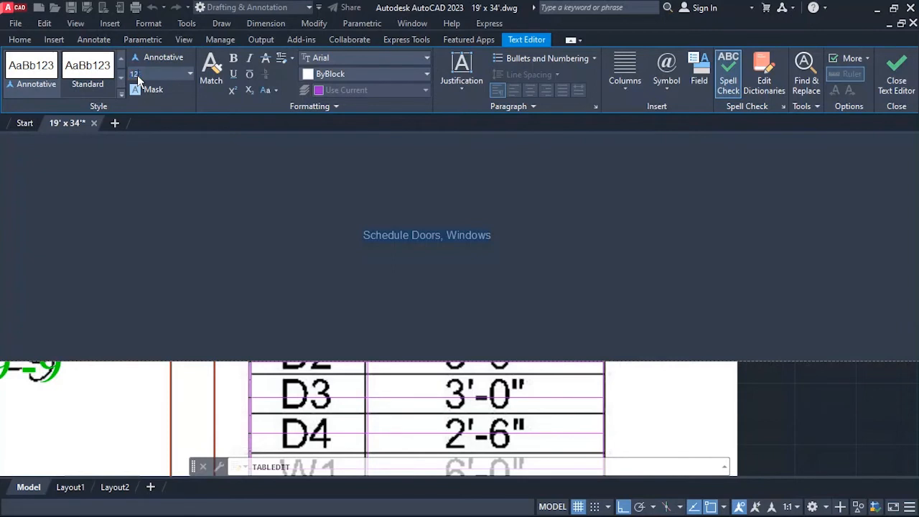
key(Return)
scroll(505, 308, down, 10)
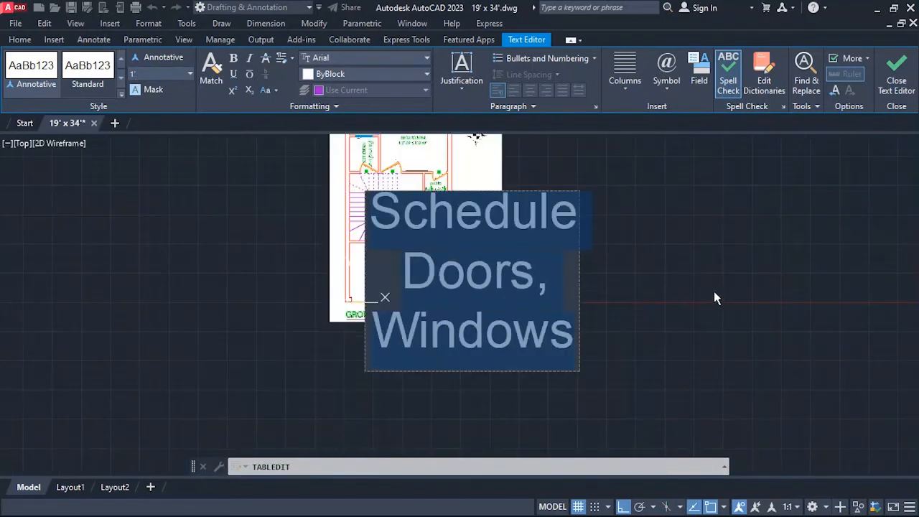
click(713, 297)
scroll(481, 266, up, 4)
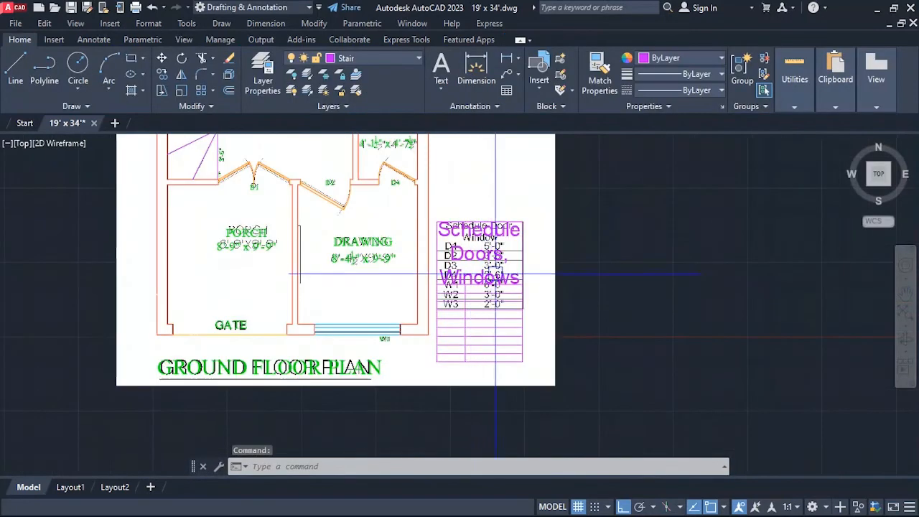
Set the text height of the table's title to 6 inches.
double_click(485, 231)
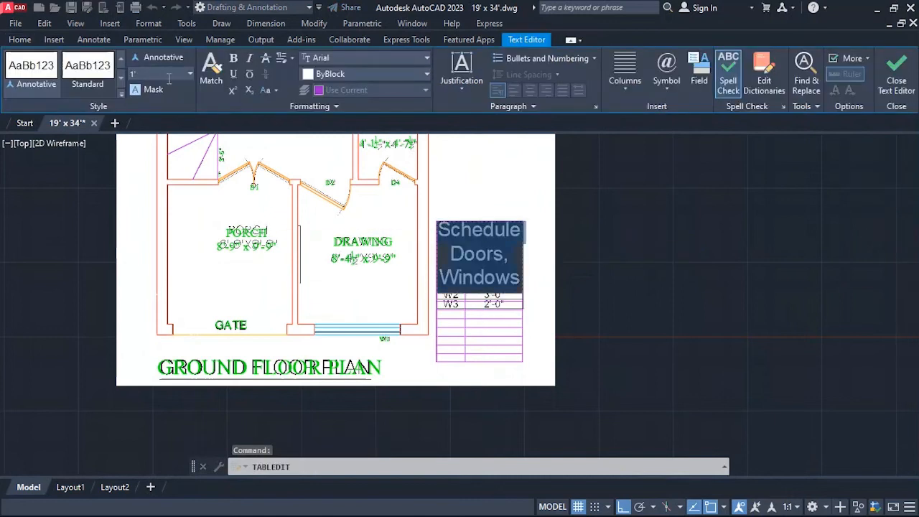
key(Return)
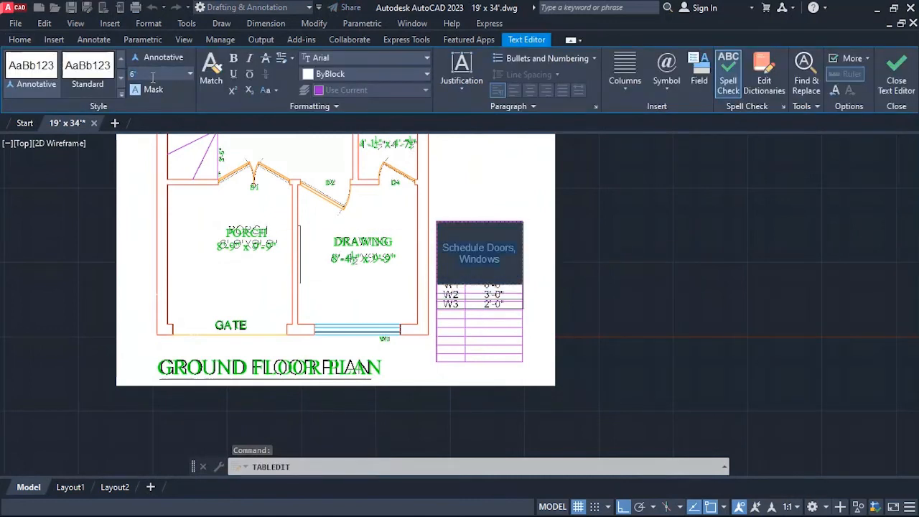
click(594, 186)
scroll(513, 248, up, 4)
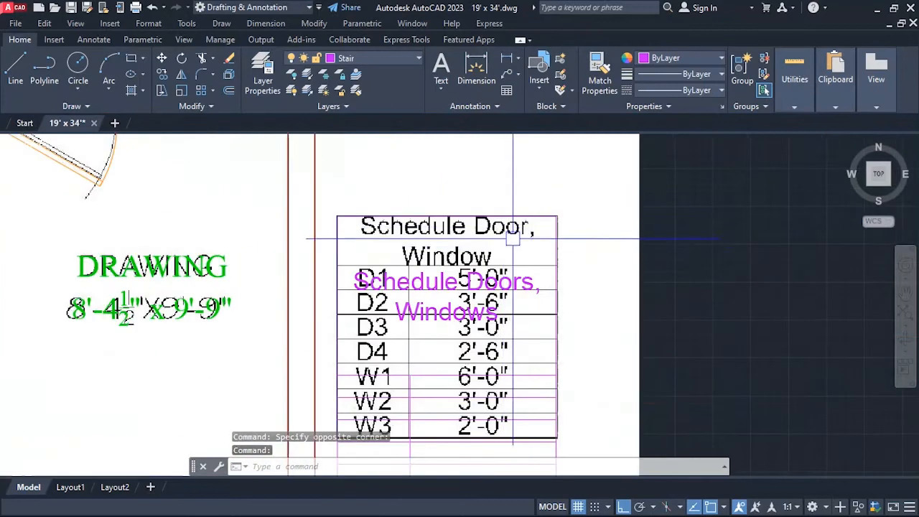
Shorten the table's title row so that its lower edge meets the title line of the reference schedule.
click(470, 281)
scroll(473, 280, down, 2)
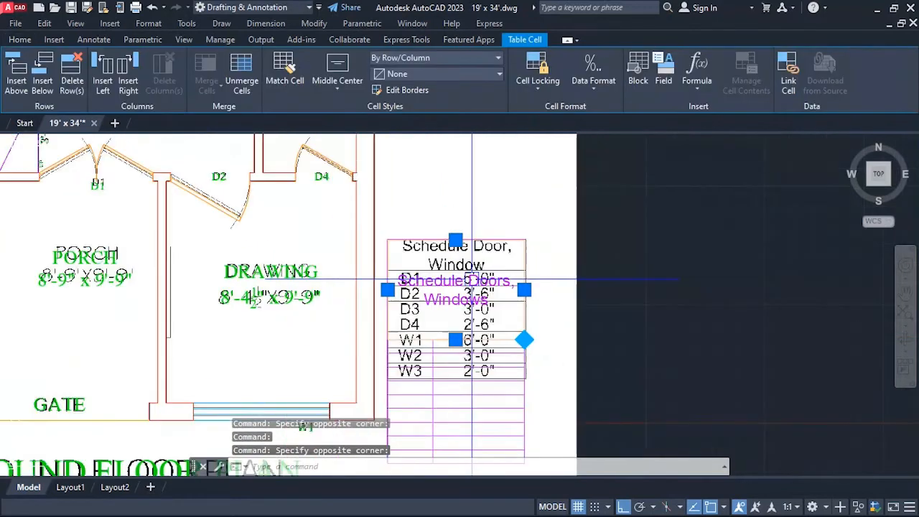
click(455, 340)
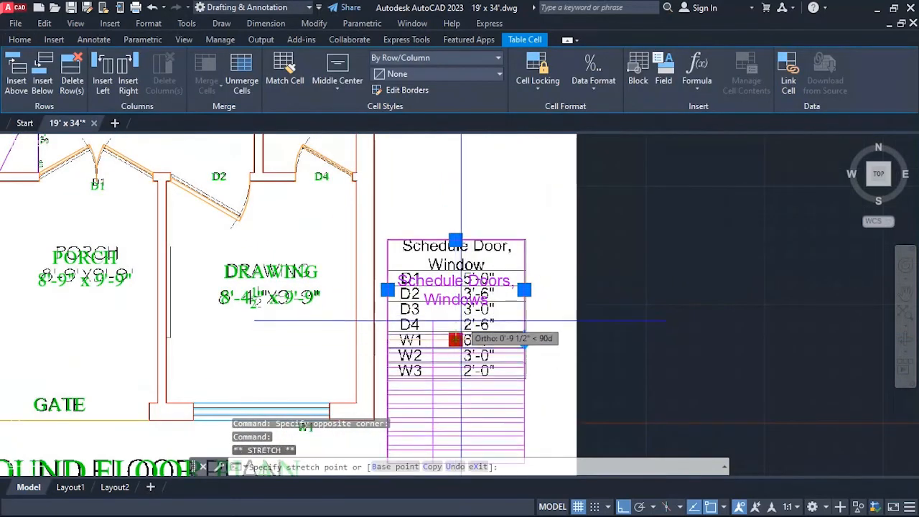
key(Escape)
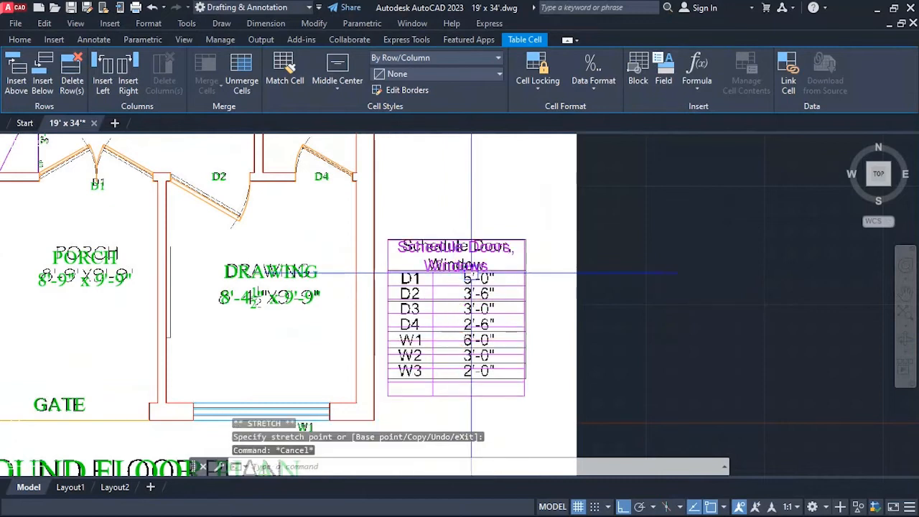
scroll(464, 268, up, 2)
scroll(553, 293, down, 2)
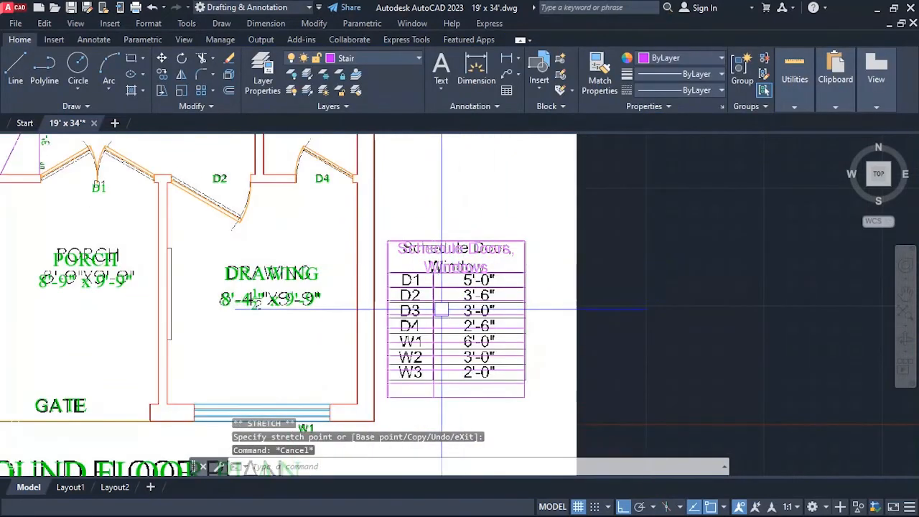
scroll(441, 267, down, 2)
scroll(423, 284, up, 4)
scroll(416, 330, down, 2)
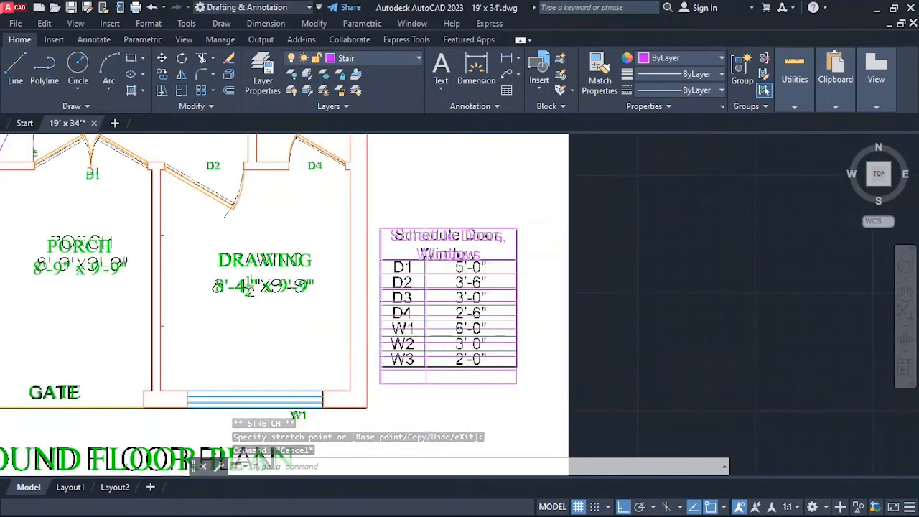
scroll(406, 373, up, 2)
click(406, 373)
click(474, 376)
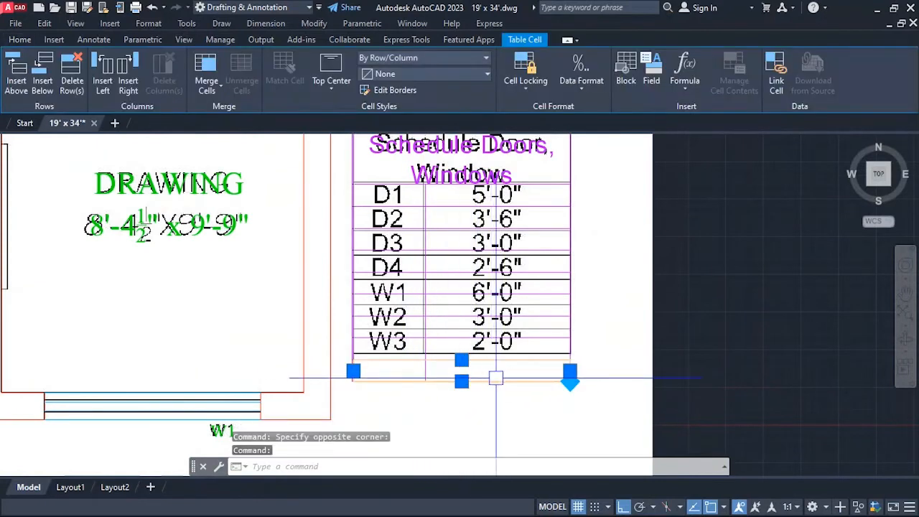
click(523, 426)
key(Escape)
click(463, 382)
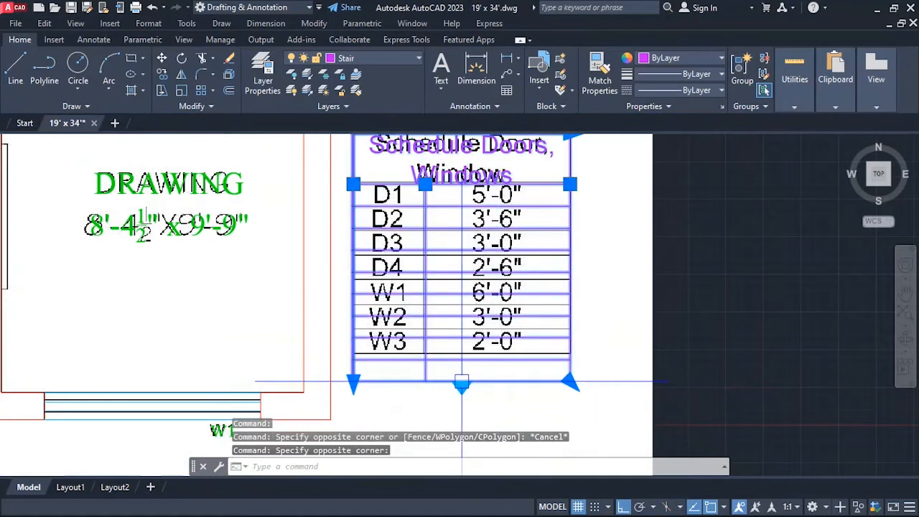
click(406, 369)
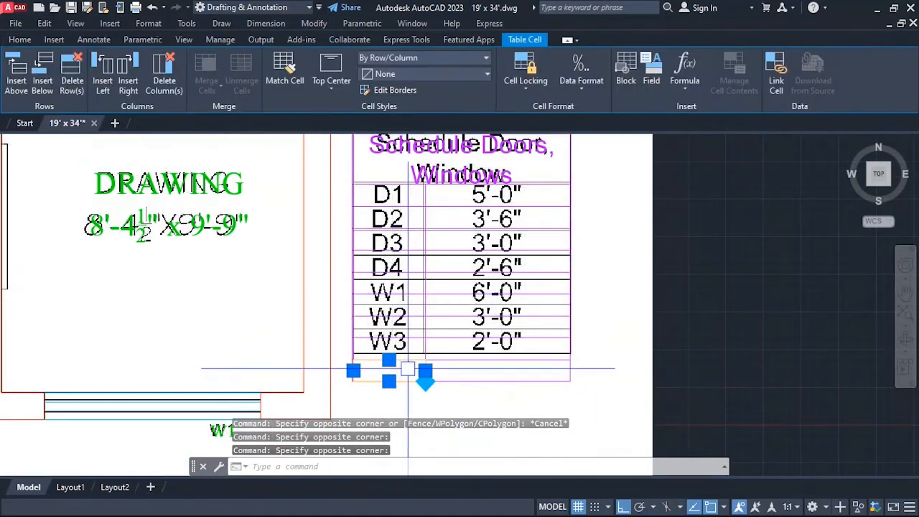
right_click(409, 370)
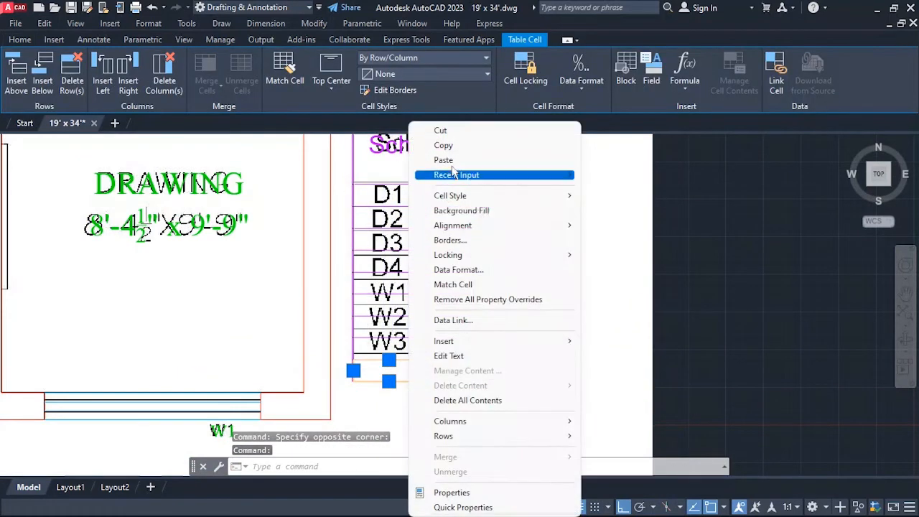
key(Escape)
key(Escape)
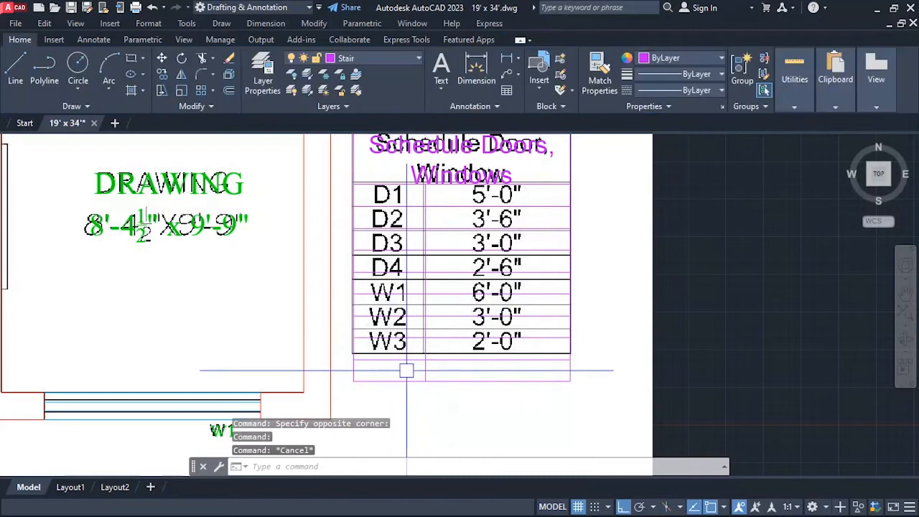
Delete the surplus empty row at the end of the schedule table, below W3 in the reference.
click(408, 371)
click(451, 377)
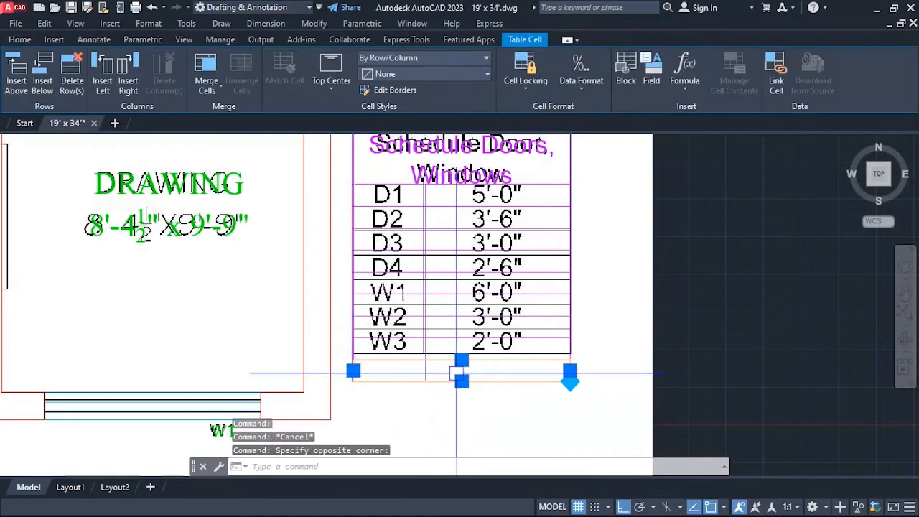
right_click(447, 381)
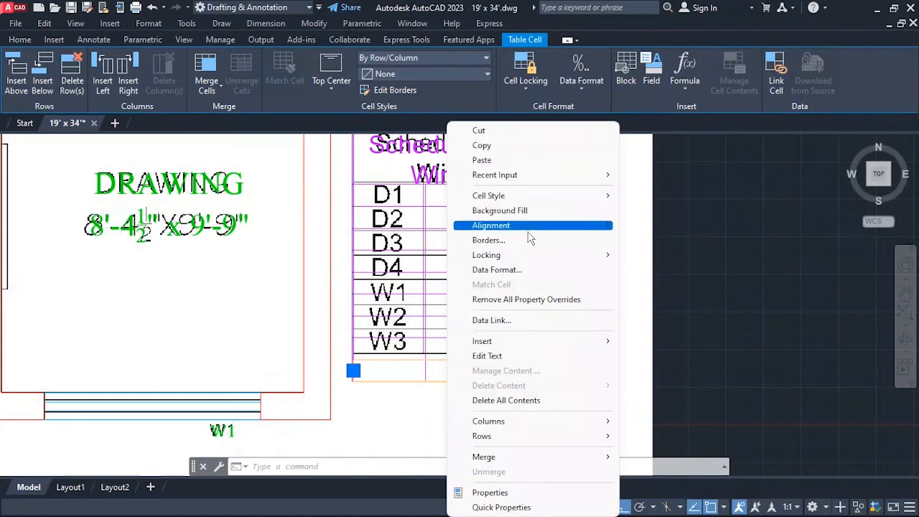
mouse_move(528, 228)
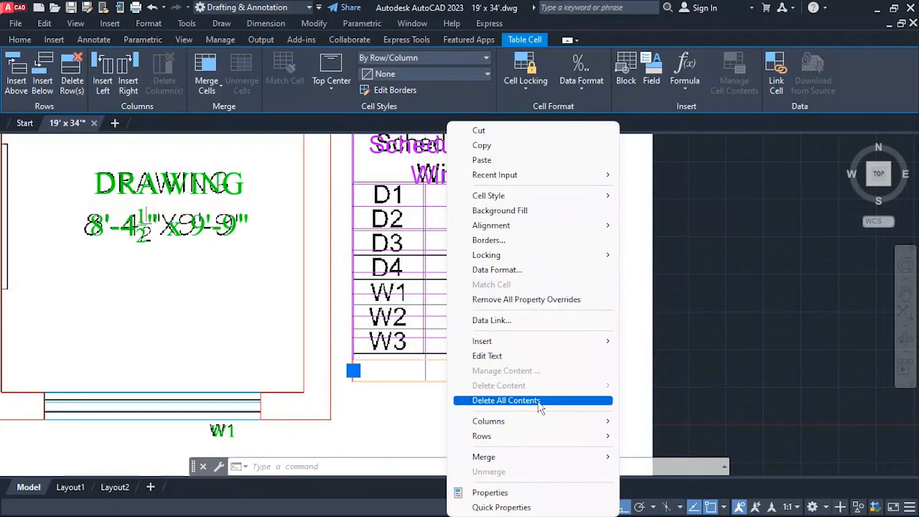
mouse_move(580, 445)
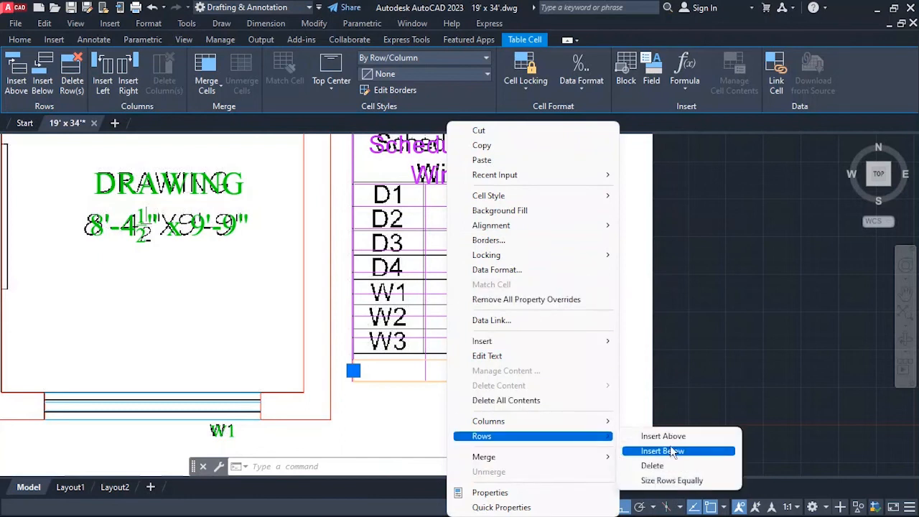
click(654, 466)
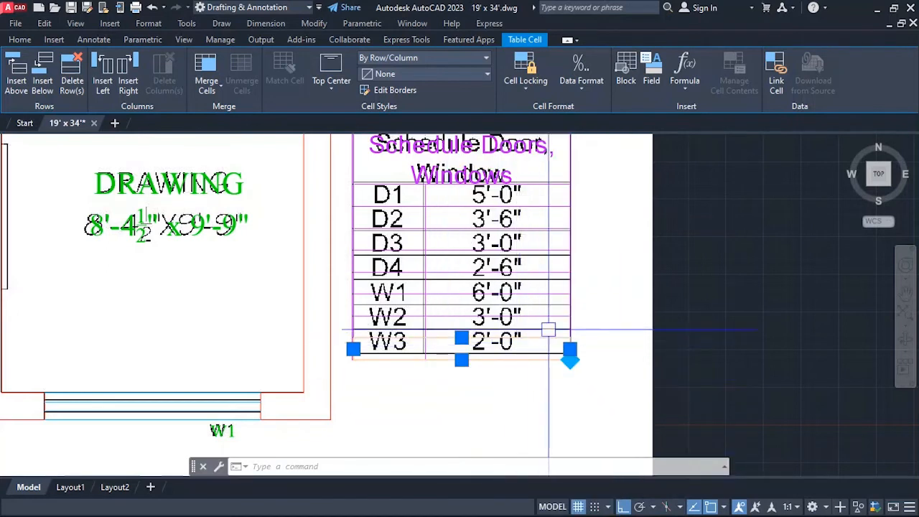
click(650, 297)
Enter "D1" in the first-column cell below the title with a text height of 6 inches.
scroll(487, 359, down, 2)
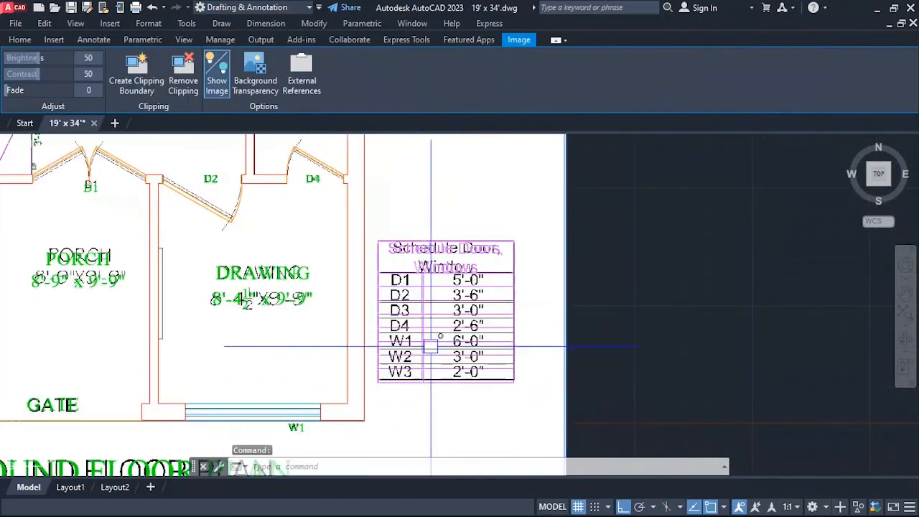
scroll(431, 323, up, 2)
scroll(427, 246, up, 3)
scroll(426, 245, down, 3)
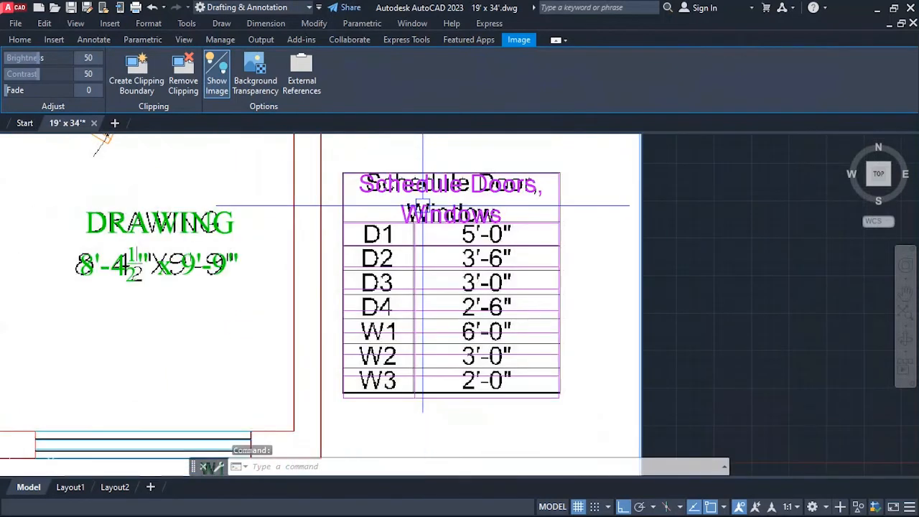
scroll(388, 238, up, 3)
double_click(384, 239)
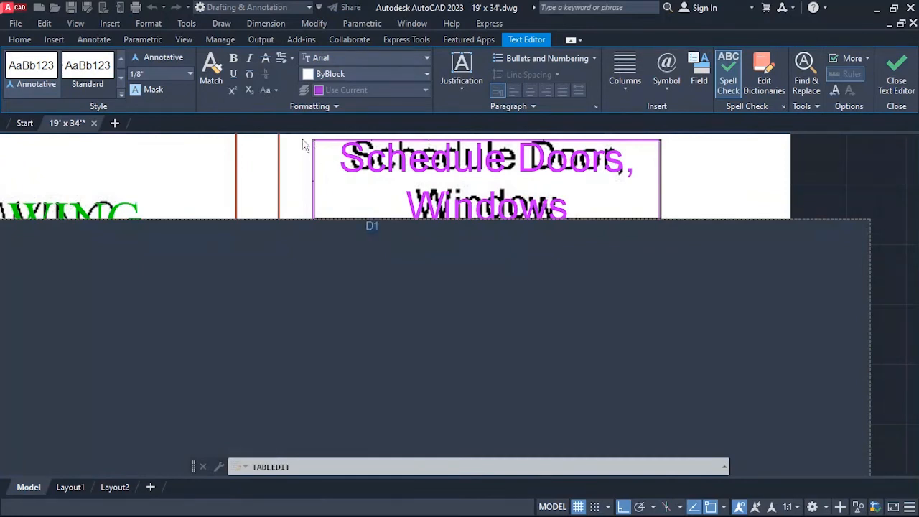
text(6)
key(Return)
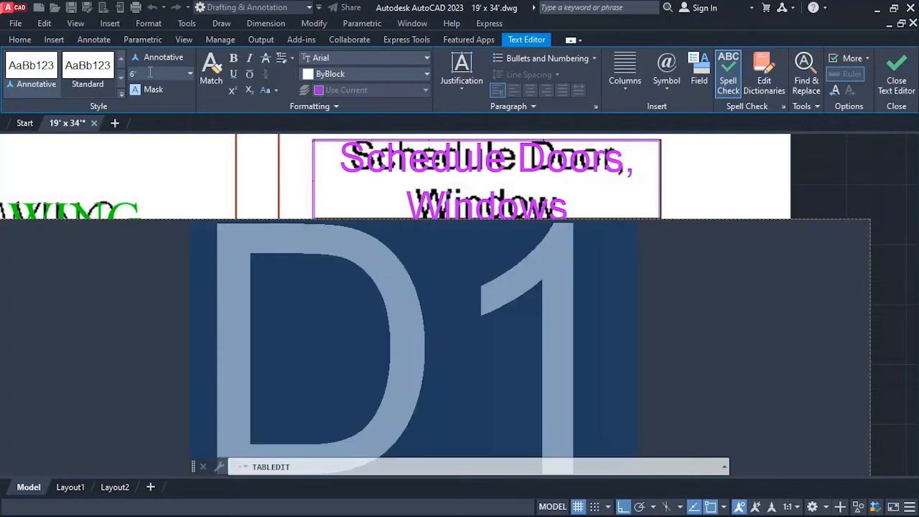
click(689, 182)
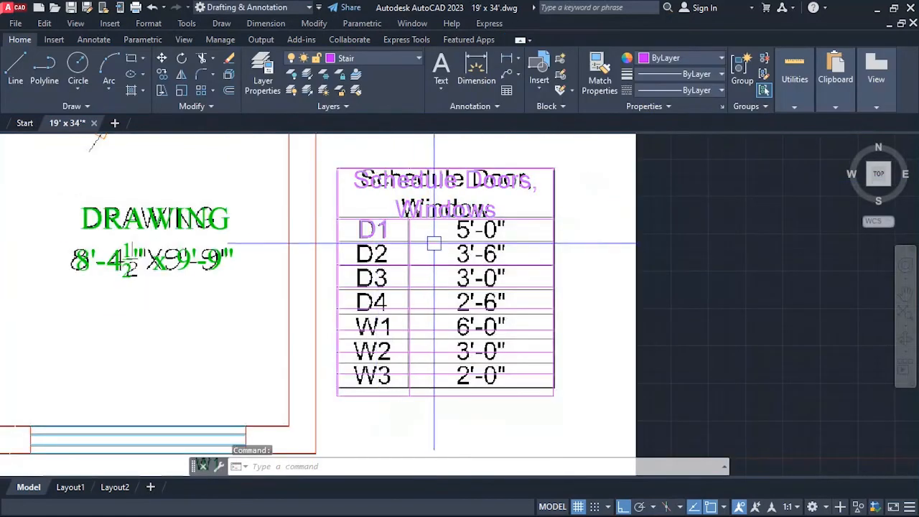
Copy the D1 text, enter "D2" in the cell below it, and try to give it a 6-inch text height.
scroll(427, 236, up, 3)
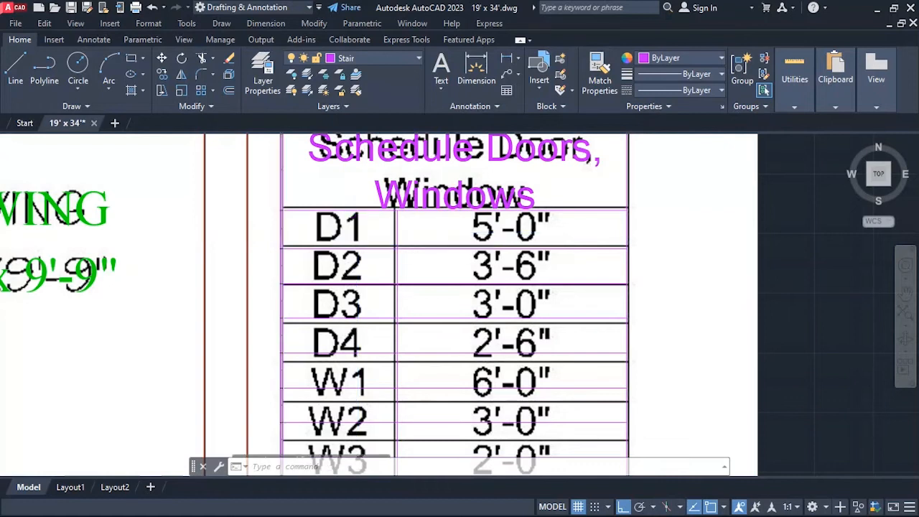
double_click(359, 231)
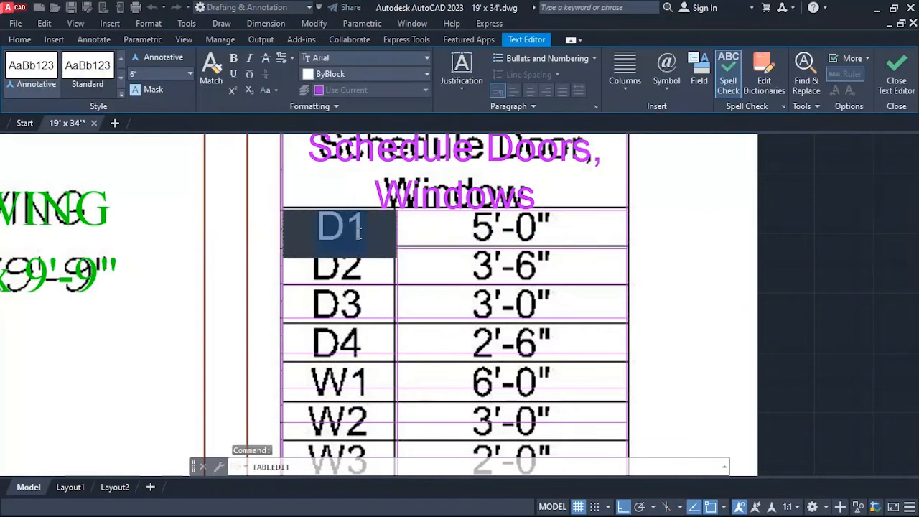
key(ctrl+c)
click(542, 284)
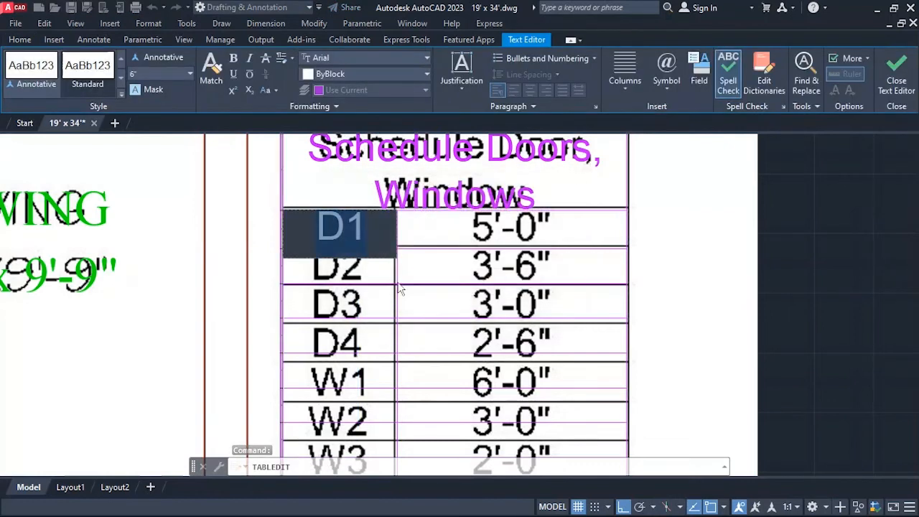
click(356, 267)
double_click(357, 267)
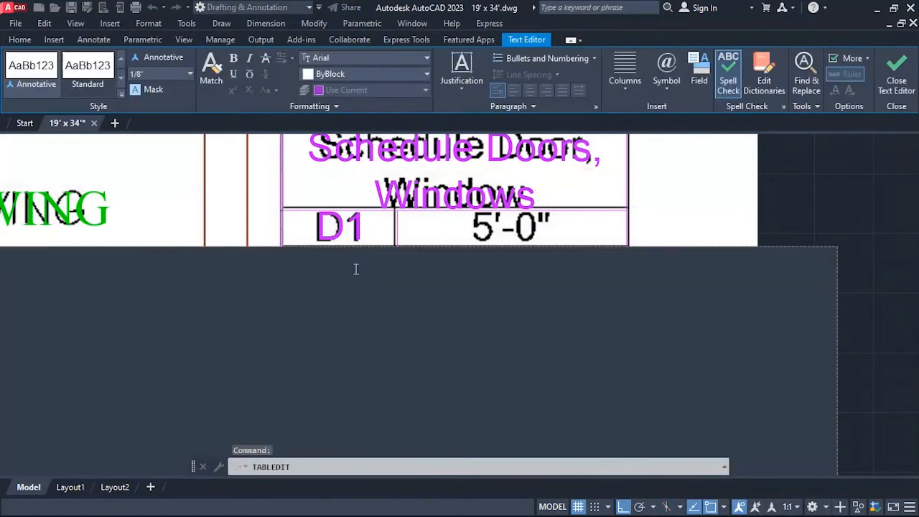
key(BackSpace)
text(2)
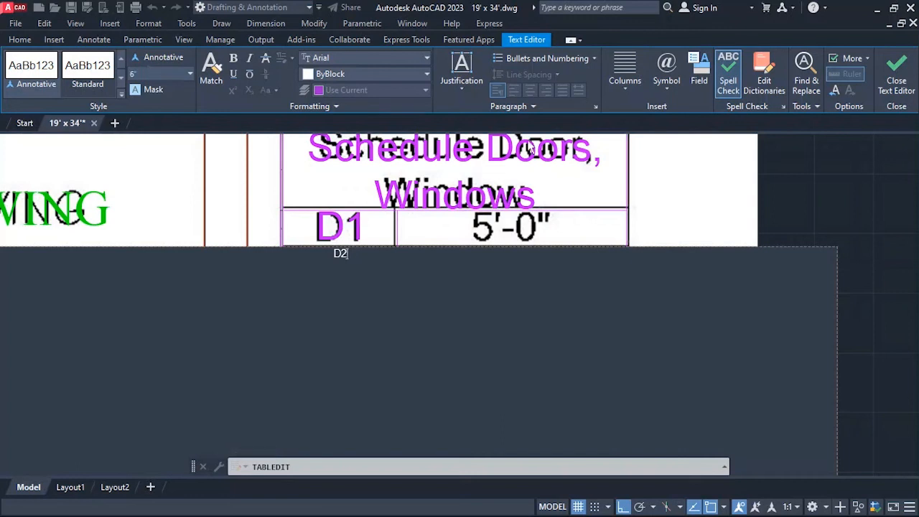
click(667, 210)
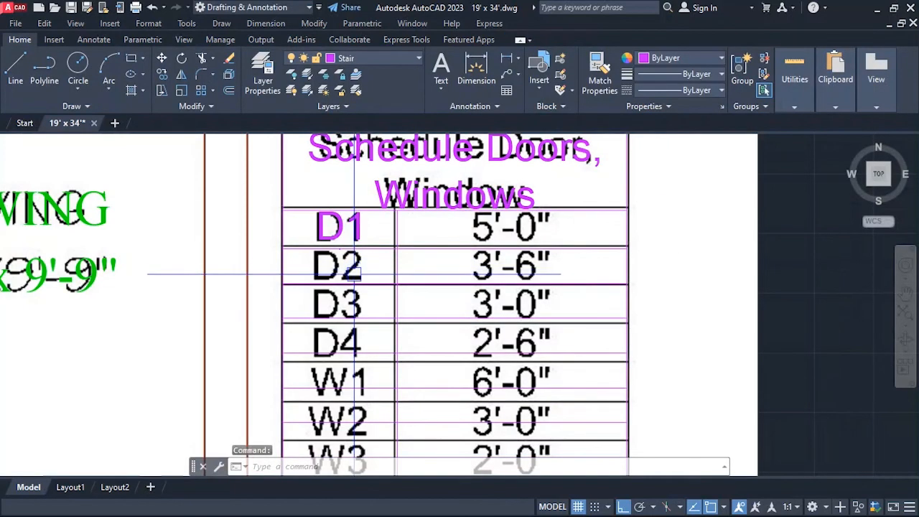
double_click(353, 272)
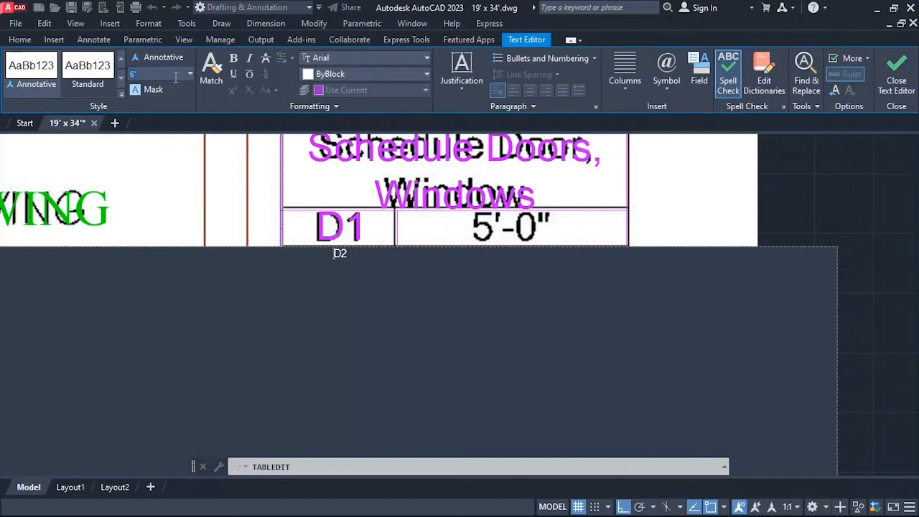
click(740, 251)
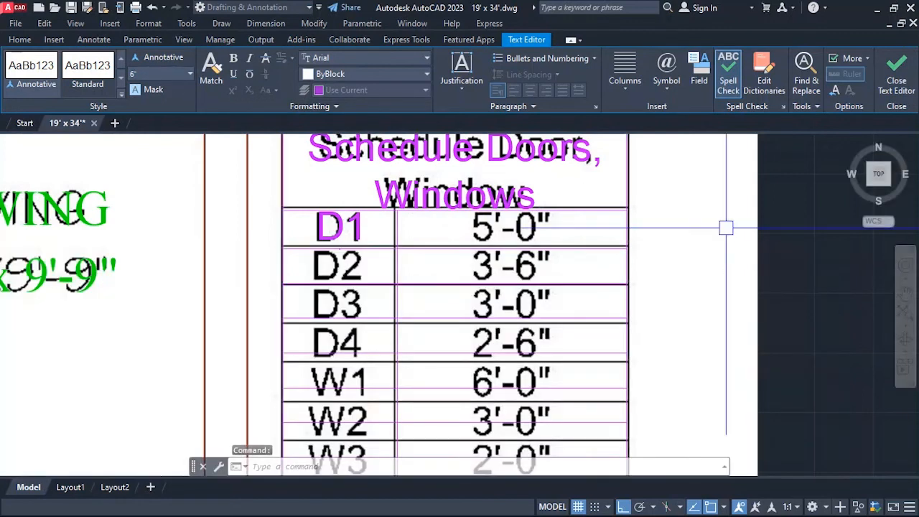
Enter 5'-0" in the second-column cell of the D1 row with a text height of 6 inches.
scroll(413, 275, down, 4)
scroll(413, 275, up, 4)
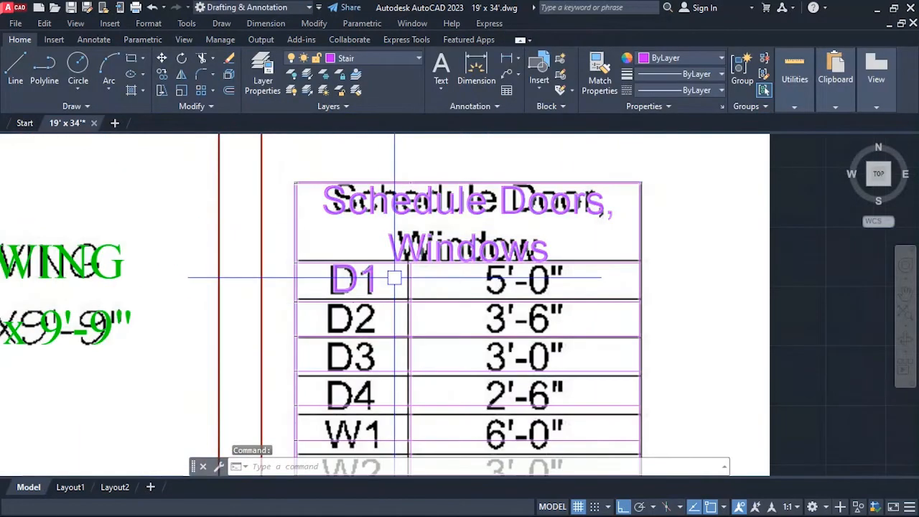
double_click(505, 284)
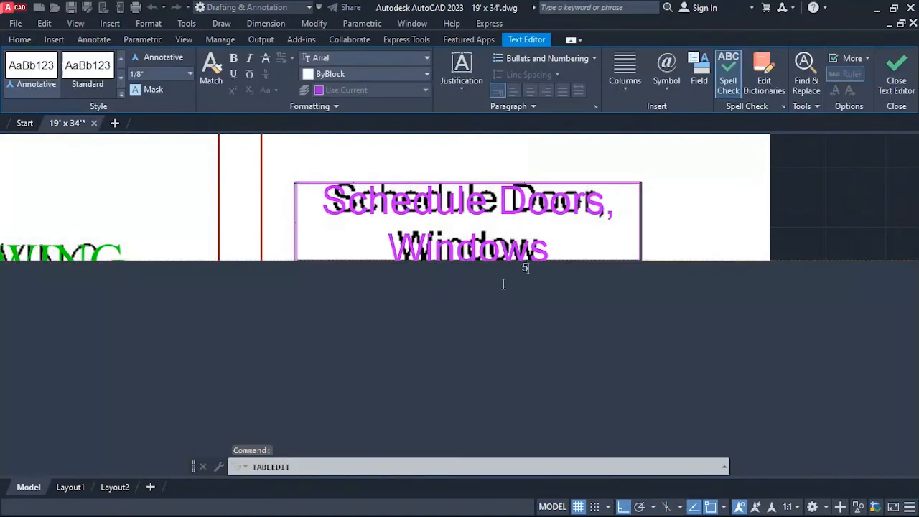
text('-0")
text(6)
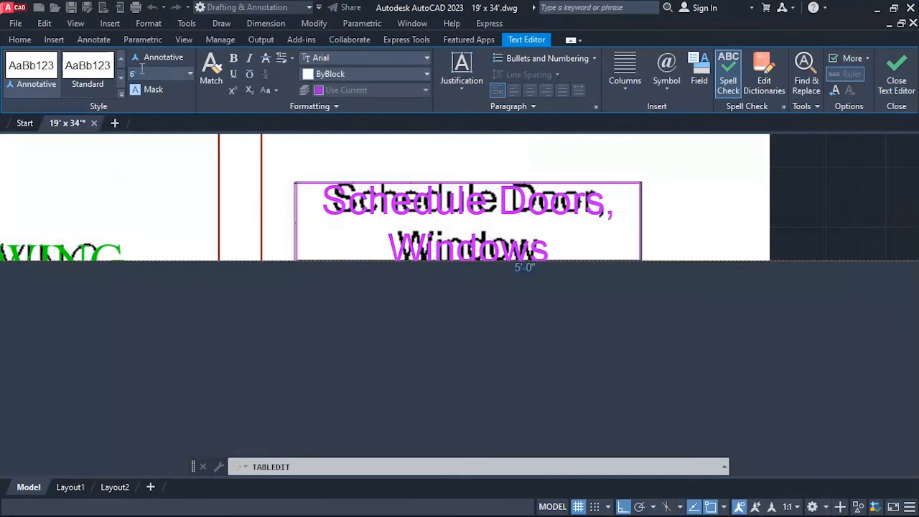
key(Return)
click(895, 79)
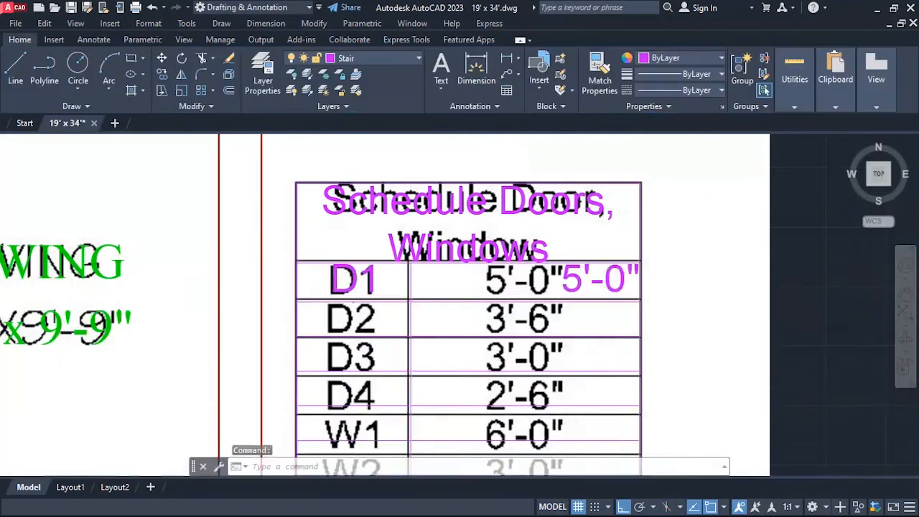
Set the alignment of the 5'-0" cell in the D1 row to Top Center.
scroll(589, 225, down, 3)
scroll(614, 224, up, 4)
click(719, 222)
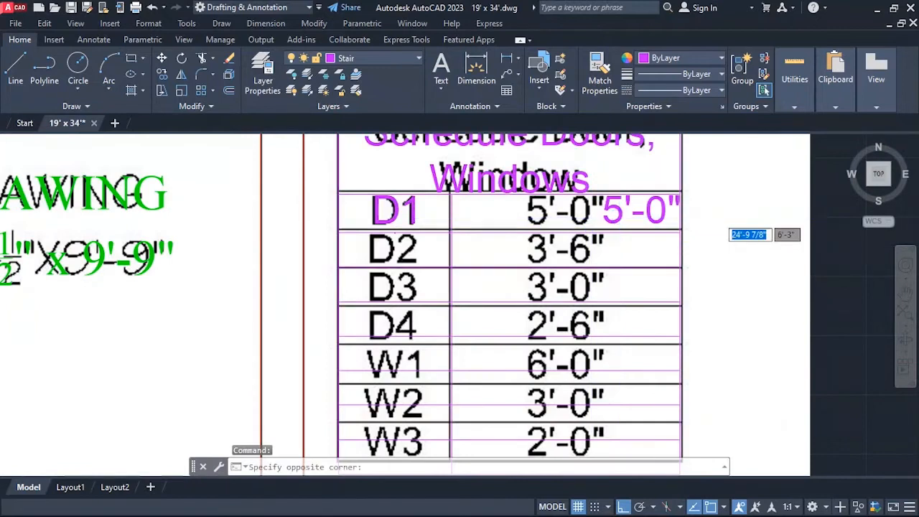
click(619, 216)
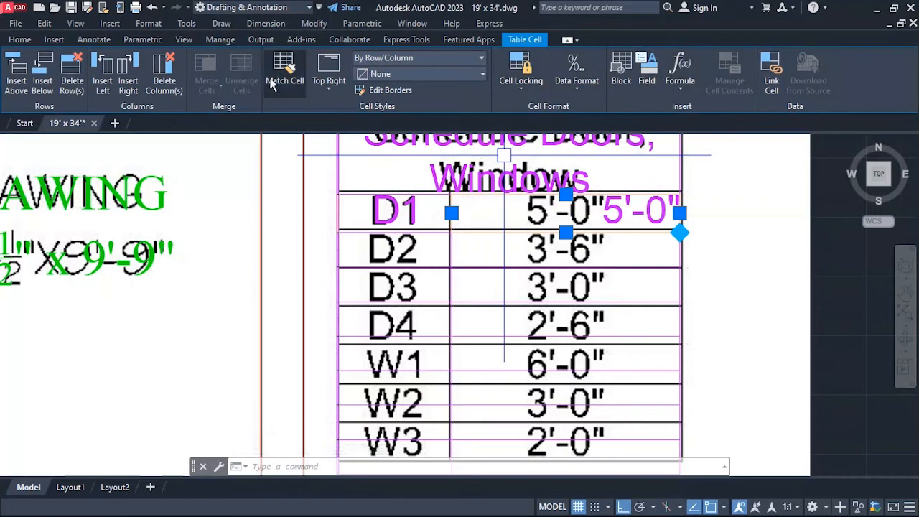
click(403, 72)
click(403, 73)
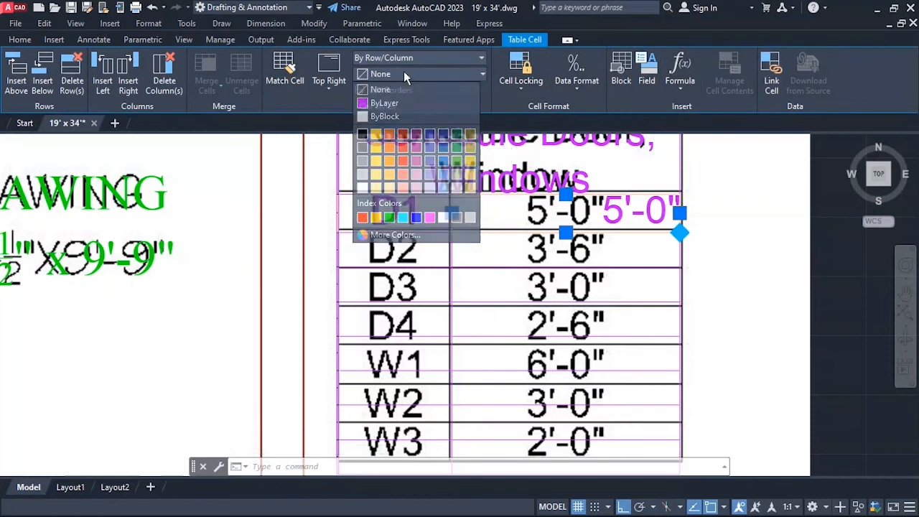
click(399, 61)
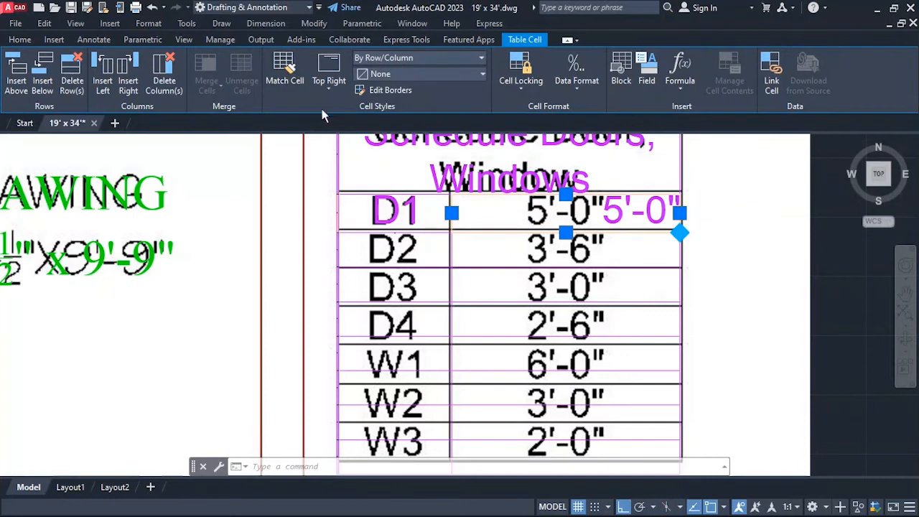
click(326, 85)
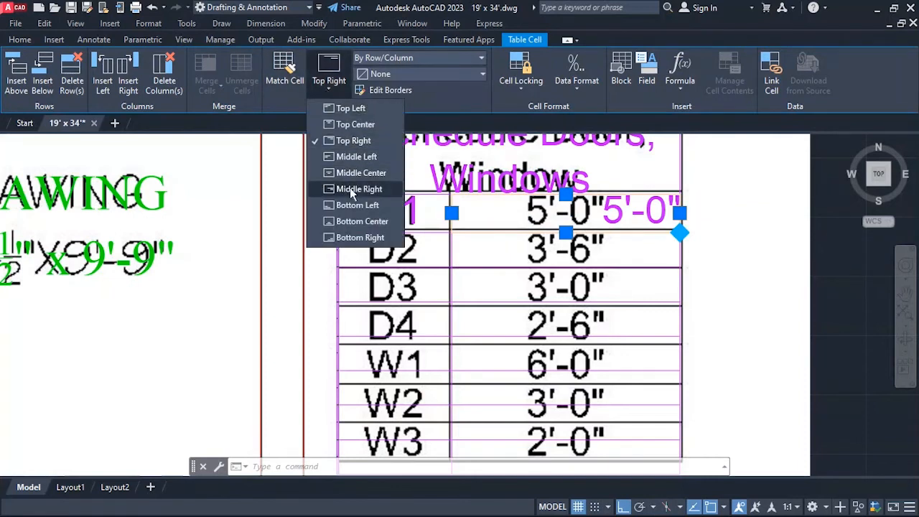
click(355, 125)
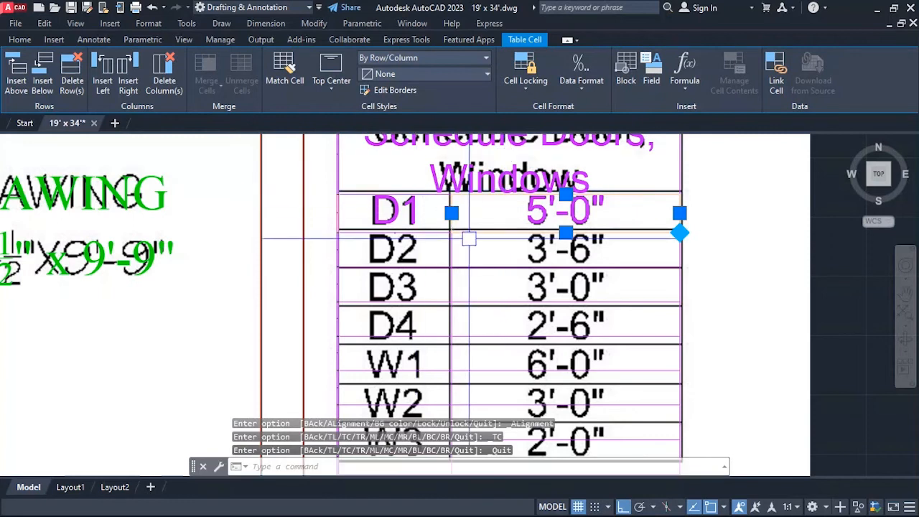
Enter "D2" in the first-column cell below D1 with a text height of 6 inches.
click(422, 256)
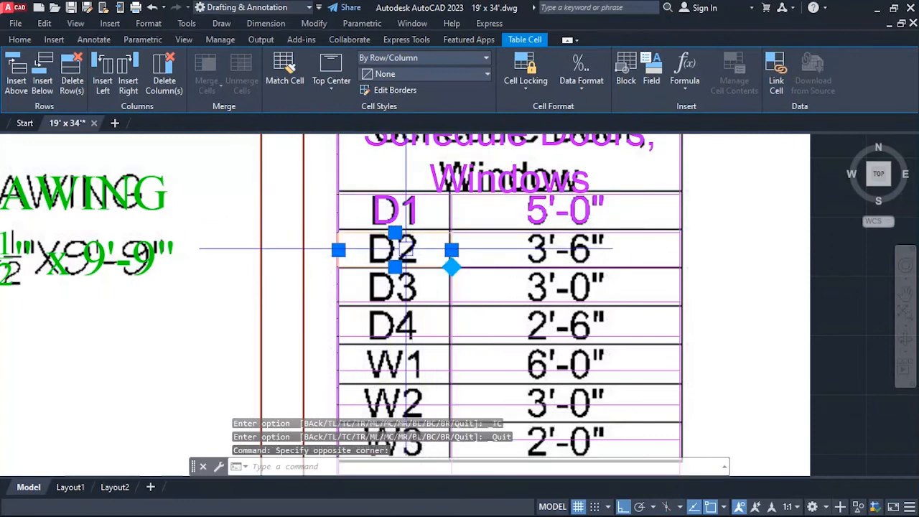
text(D)
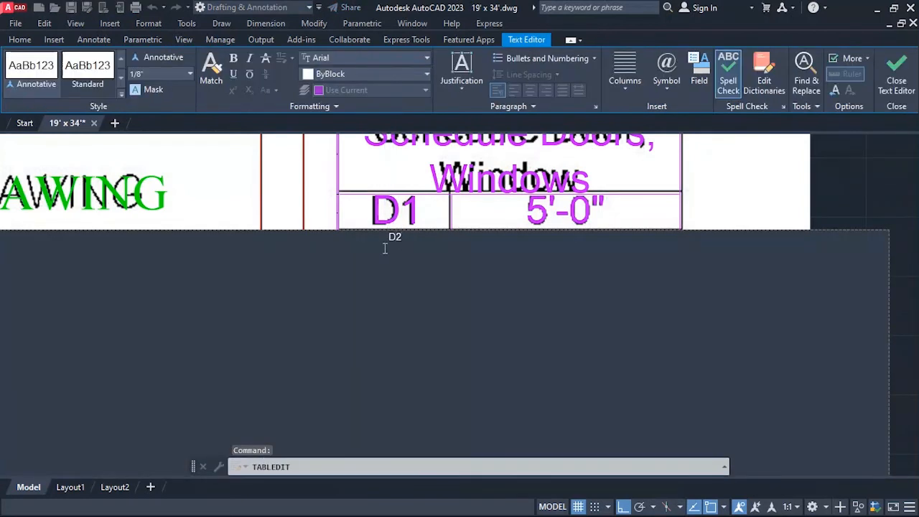
key(ctrl+a)
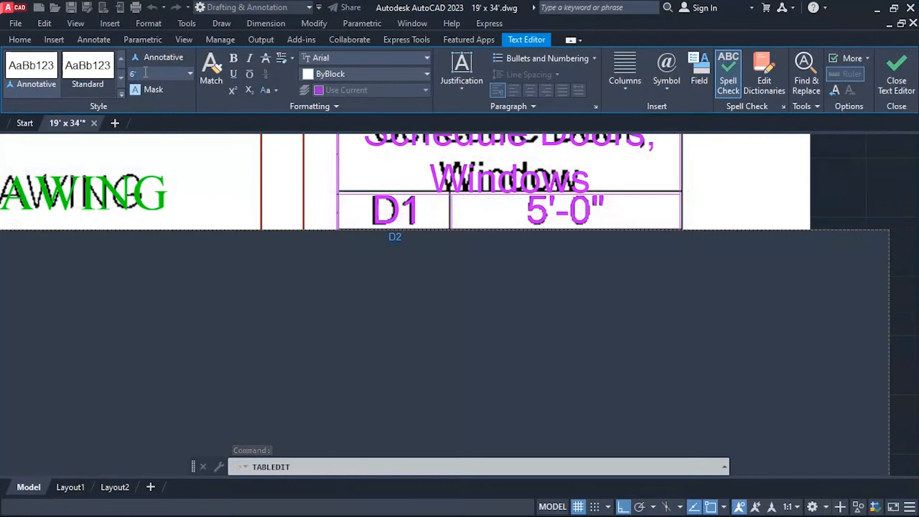
click(145, 72)
text(6')
key(Return)
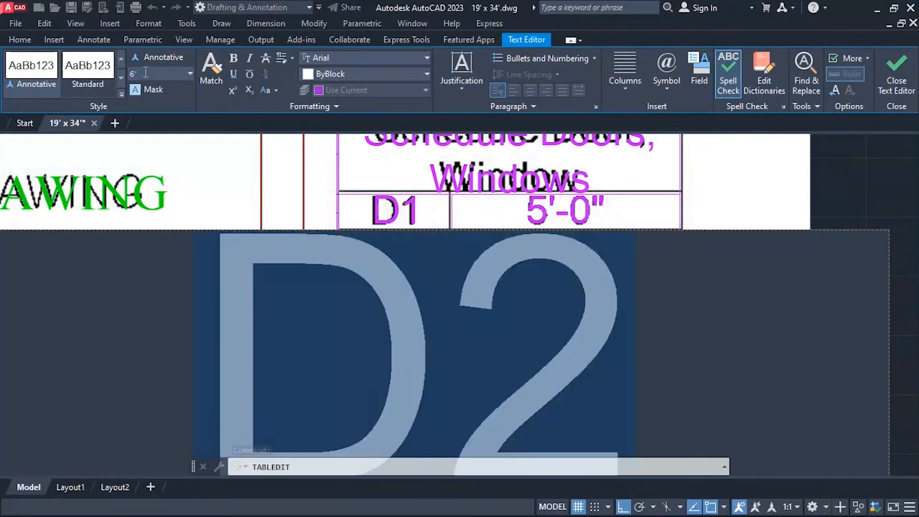
click(896, 86)
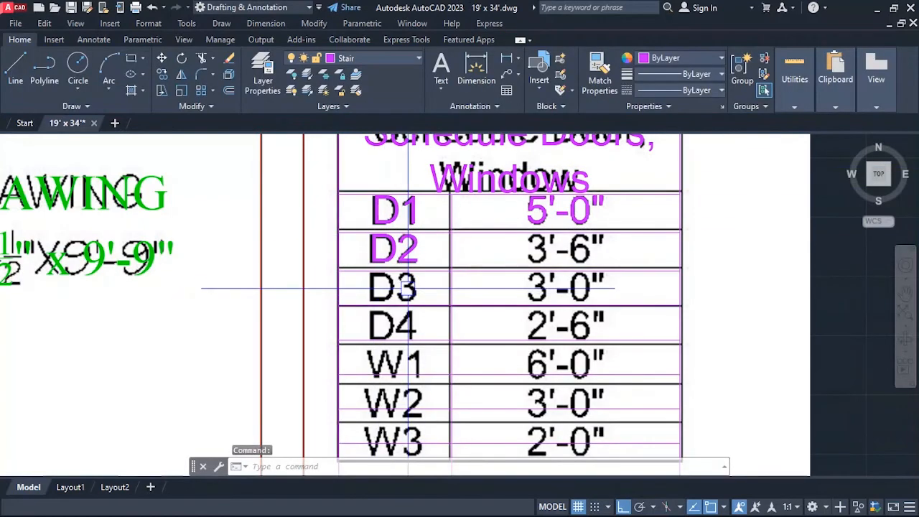
Enter "D3" in the first-column cell below D2 with a text height of 6 inches.
click(409, 288)
click(327, 229)
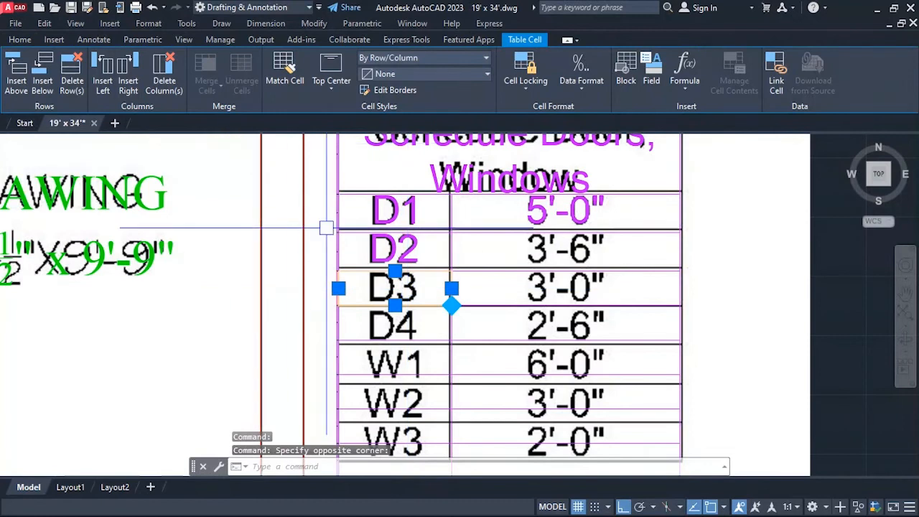
text(D3)
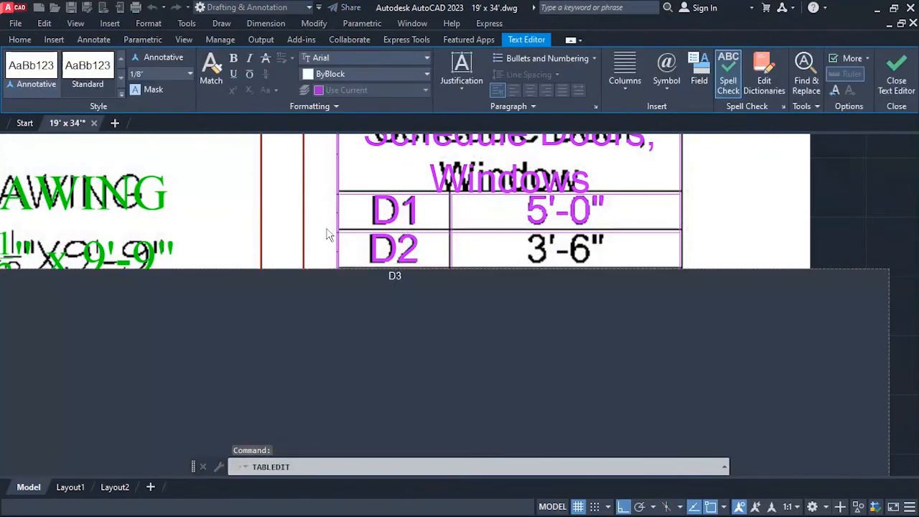
key(ctrl+a)
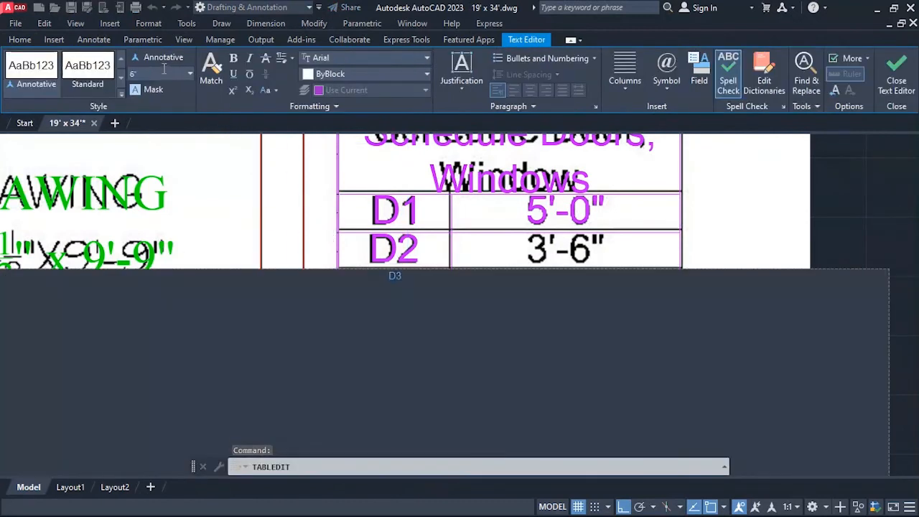
key(Return)
click(830, 203)
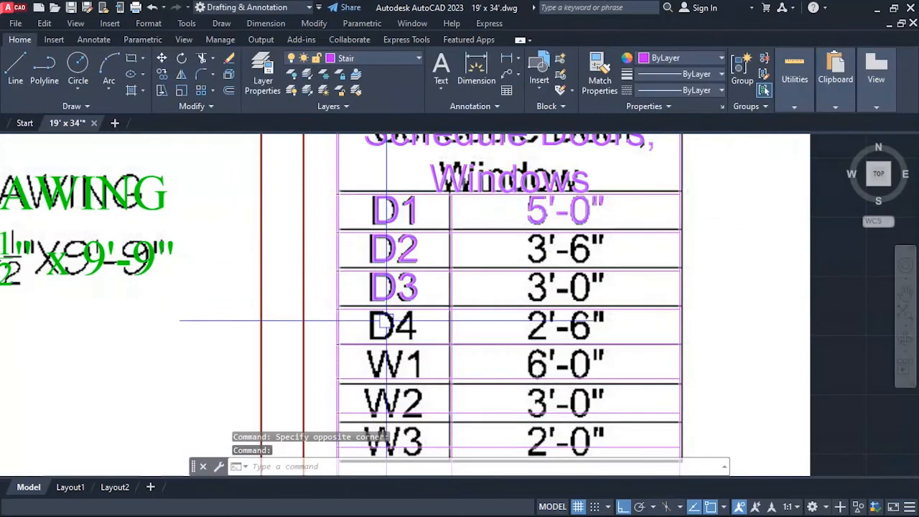
Enter "D4" in the first-column cell below D3 with a text height of 6 inches.
click(395, 324)
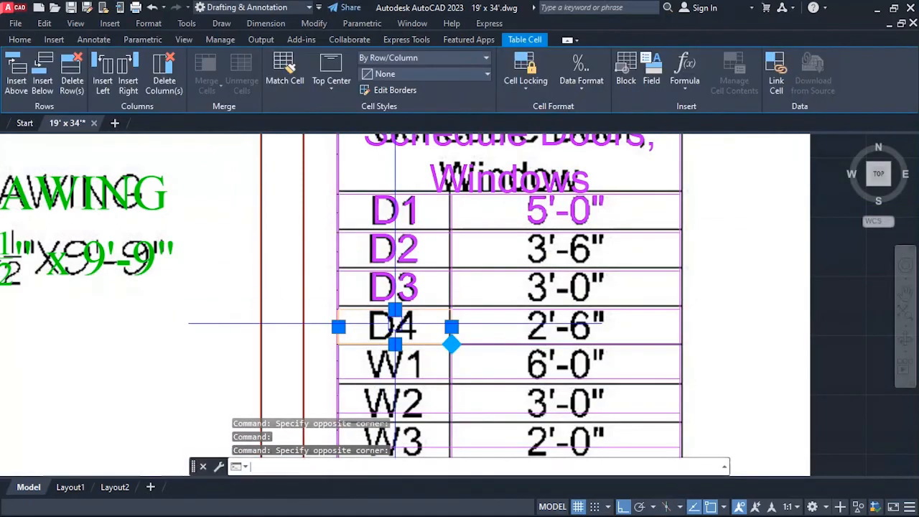
double_click(394, 324)
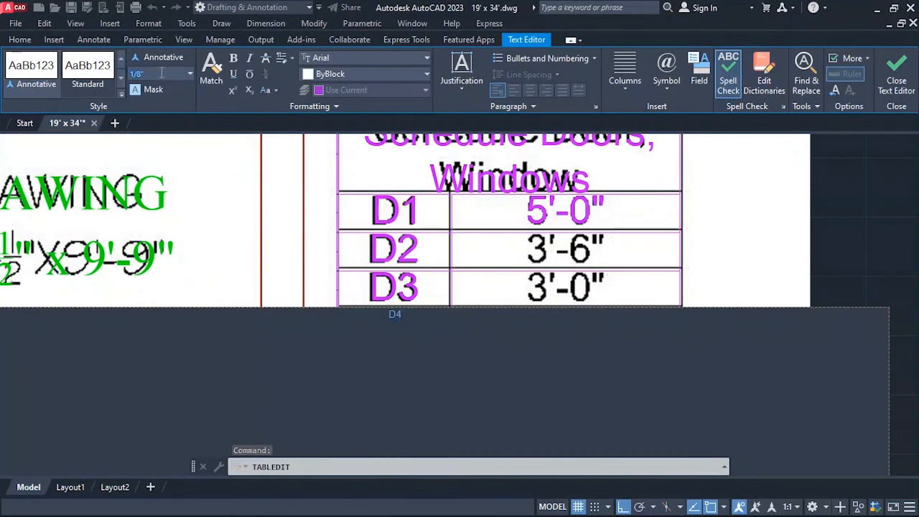
click(841, 283)
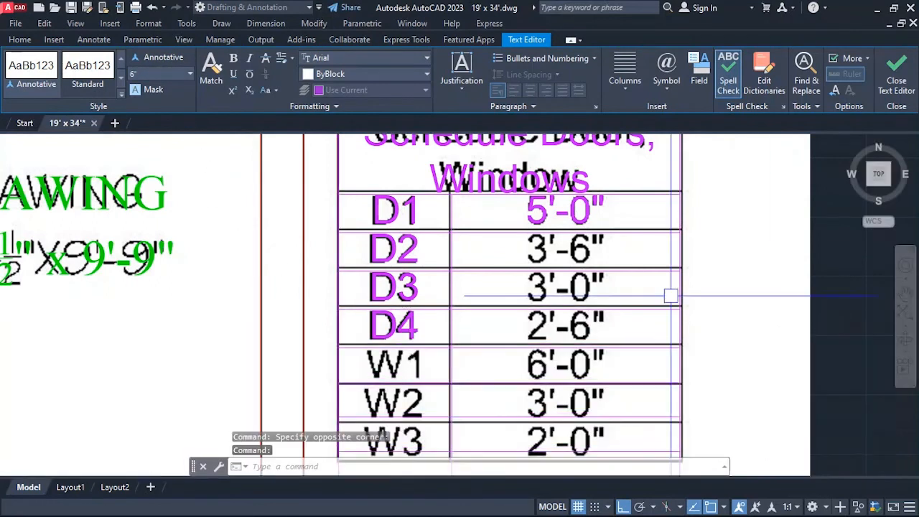
Enter "W1" in the first-column cell below D4 with a text height of 6 inches.
scroll(373, 375, down, 3)
scroll(390, 195, up, 3)
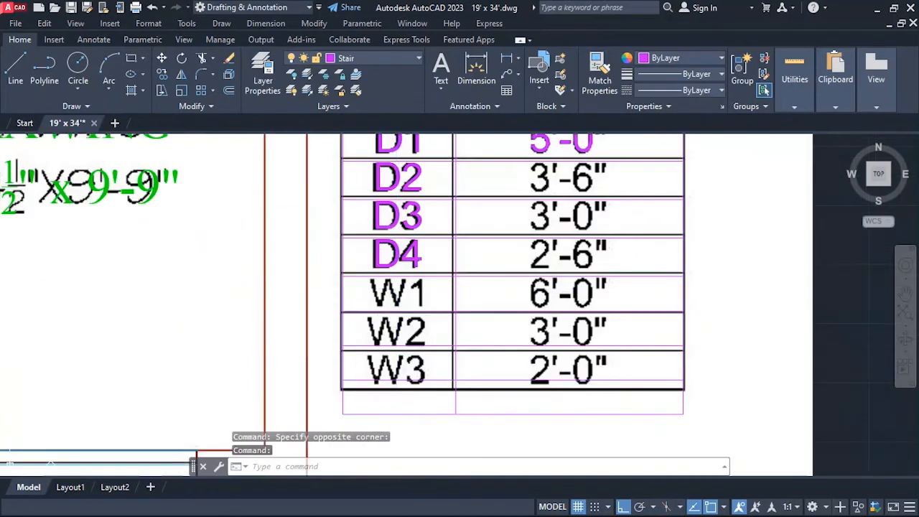
click(399, 290)
double_click(399, 291)
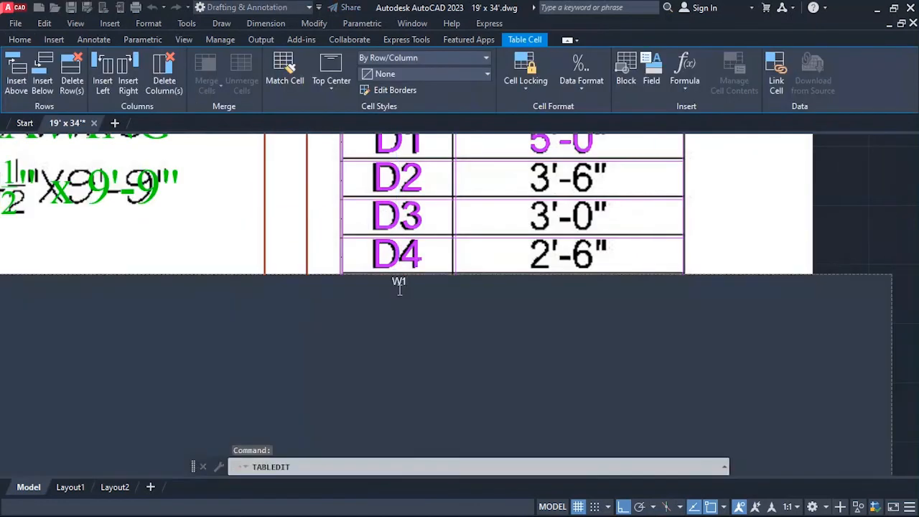
double_click(400, 286)
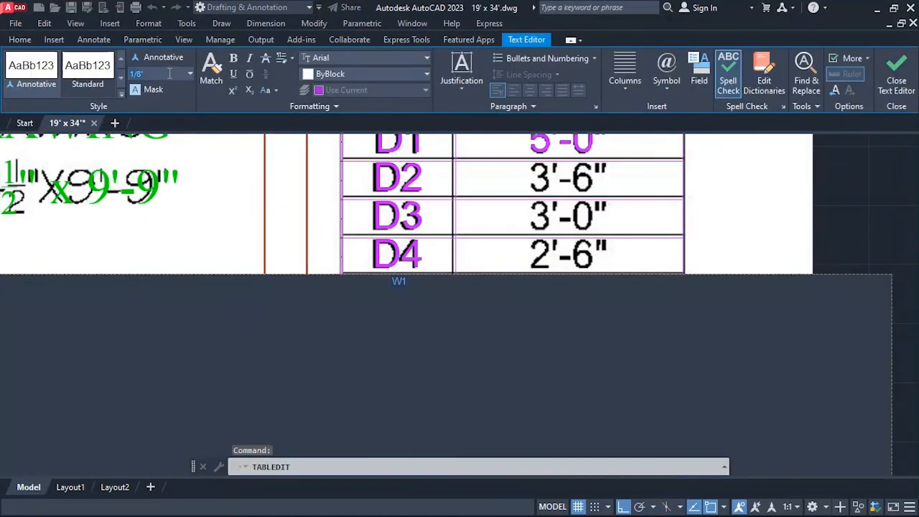
key(Return)
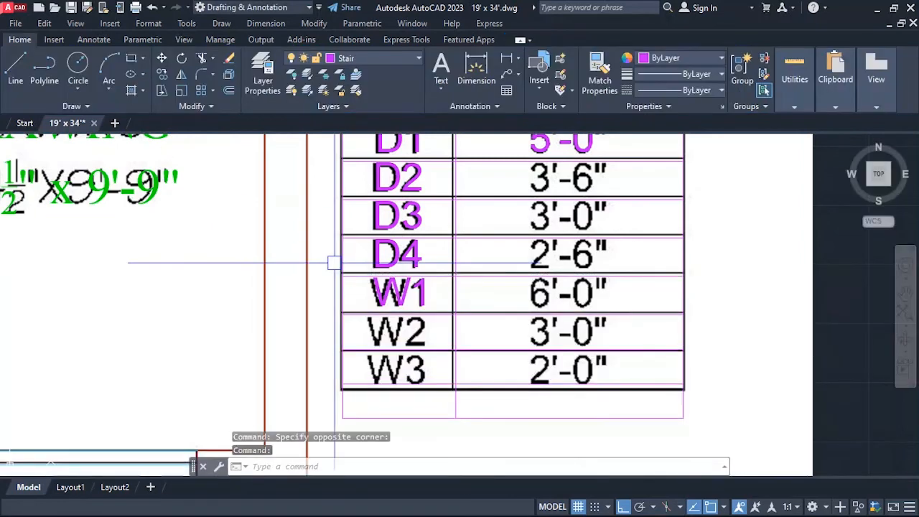
Enter "W2" in the first-column cell below W1 with a text height of 6 inches.
click(419, 327)
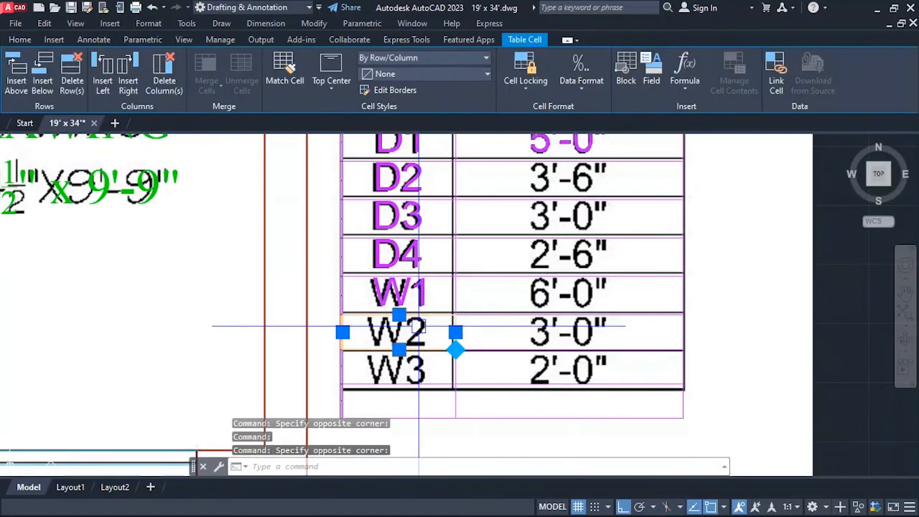
key(Escape)
double_click(421, 328)
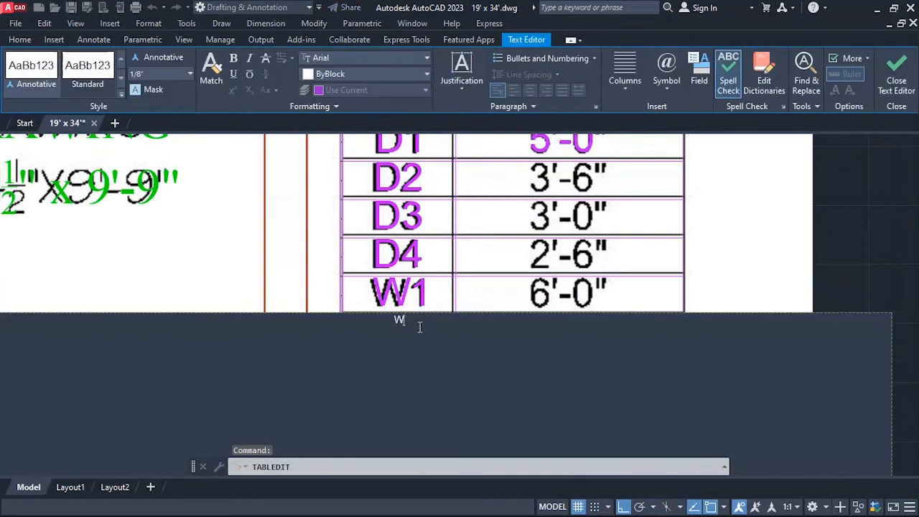
key(ctrl+a)
text(6)
key(Return)
click(221, 216)
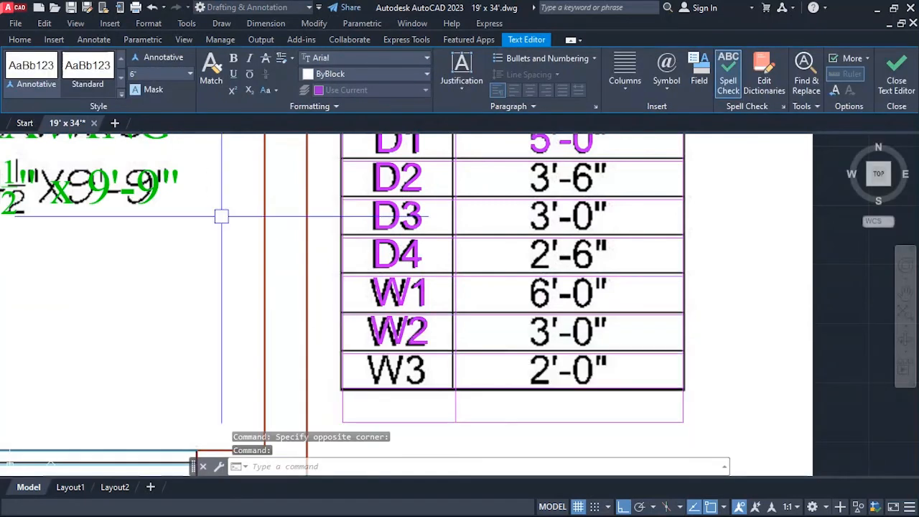
Enter "W3" in the first-column cell below W2 with a text height of 6 inches.
click(398, 370)
click(399, 371)
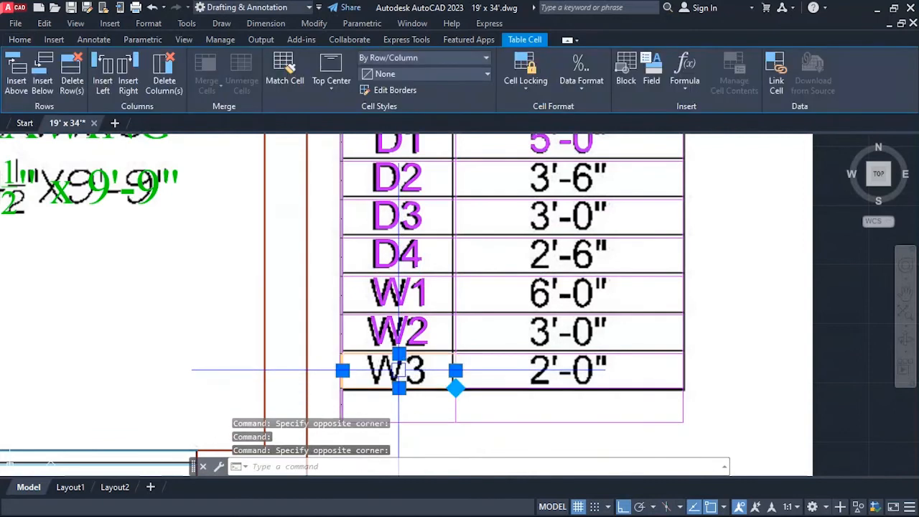
text(W)
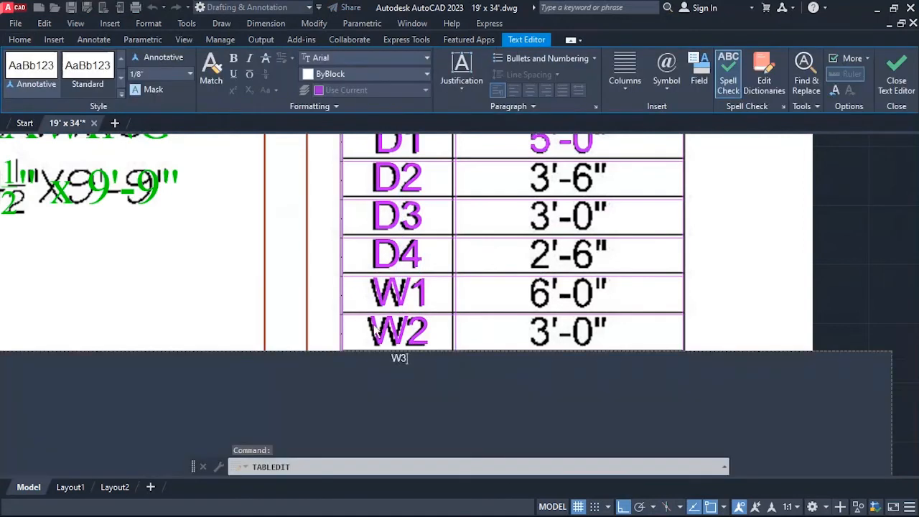
key(ctrl+a)
click(147, 77)
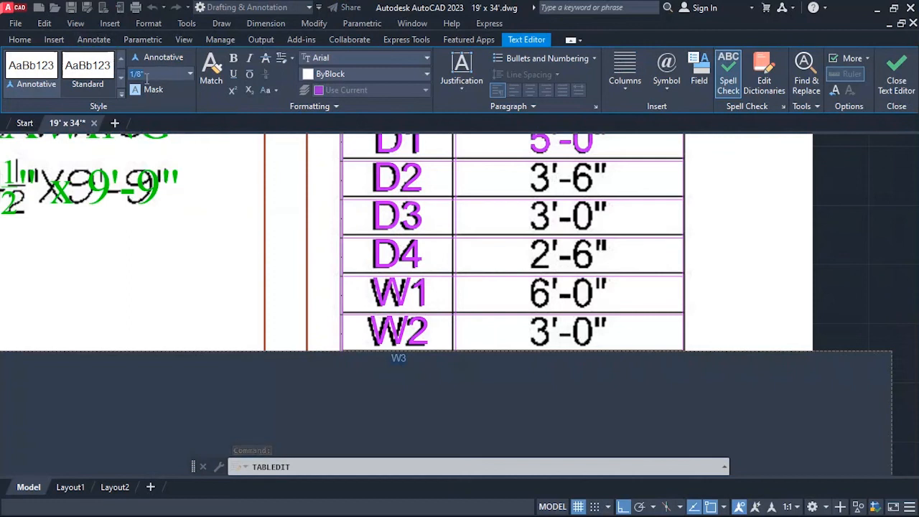
text(6)
key(Return)
click(246, 315)
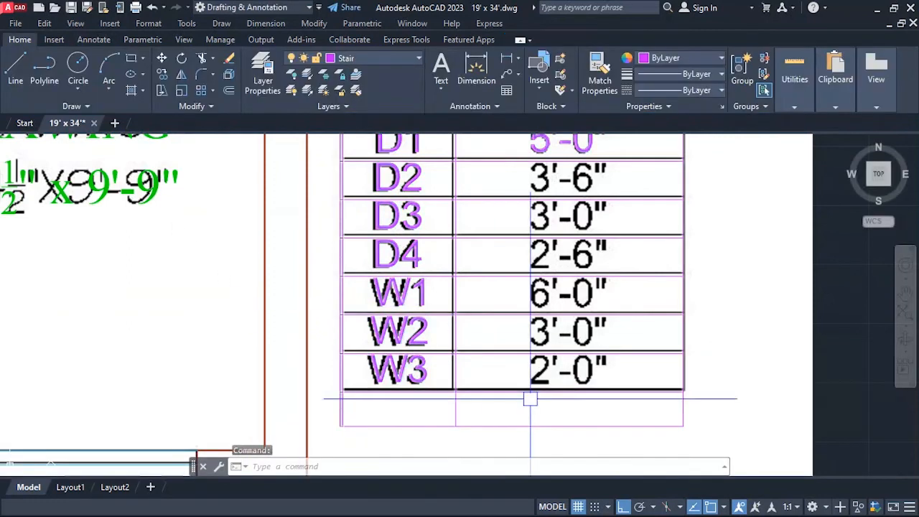
Enter 3'-6" in the second-column cell of the D2 row with a text height of 6 inches.
scroll(446, 400, down, 2)
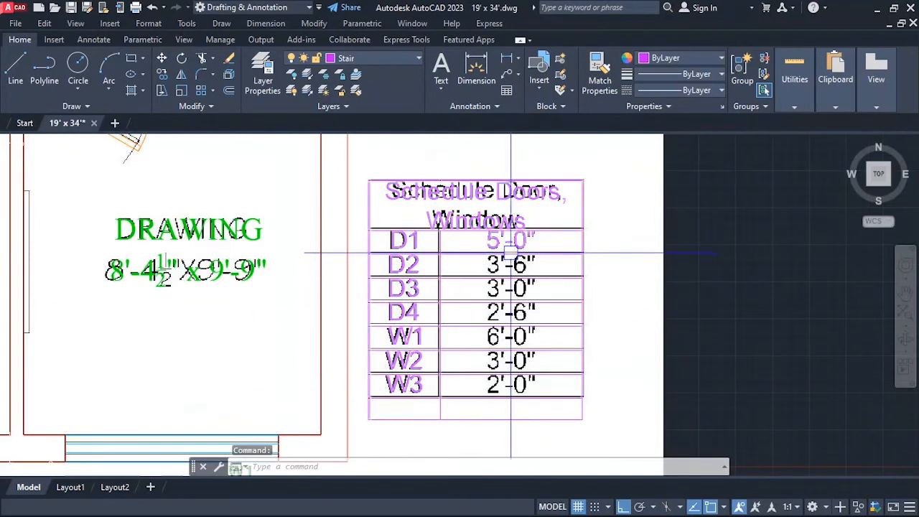
scroll(503, 253, up, 2)
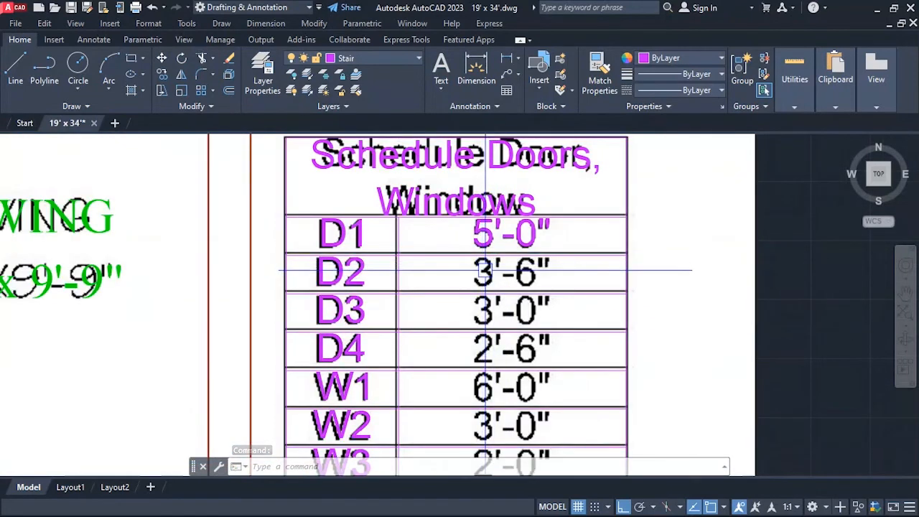
click(485, 271)
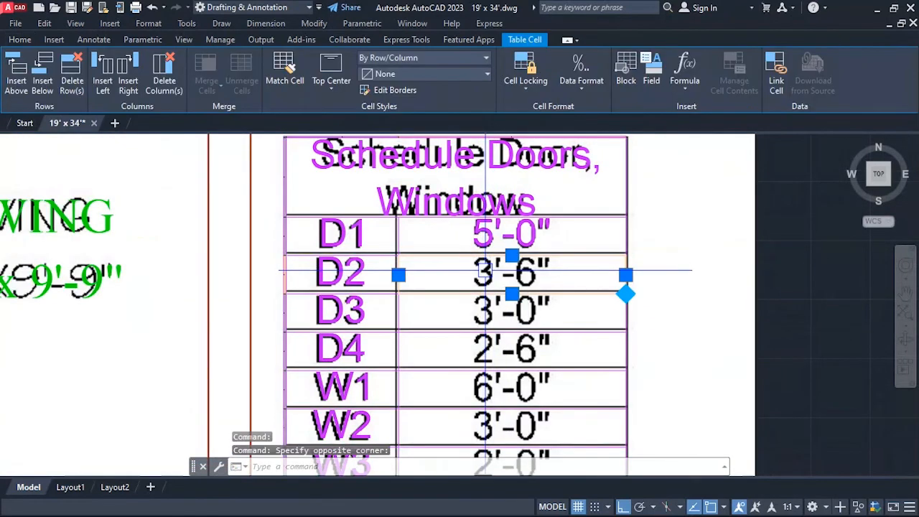
double_click(485, 271)
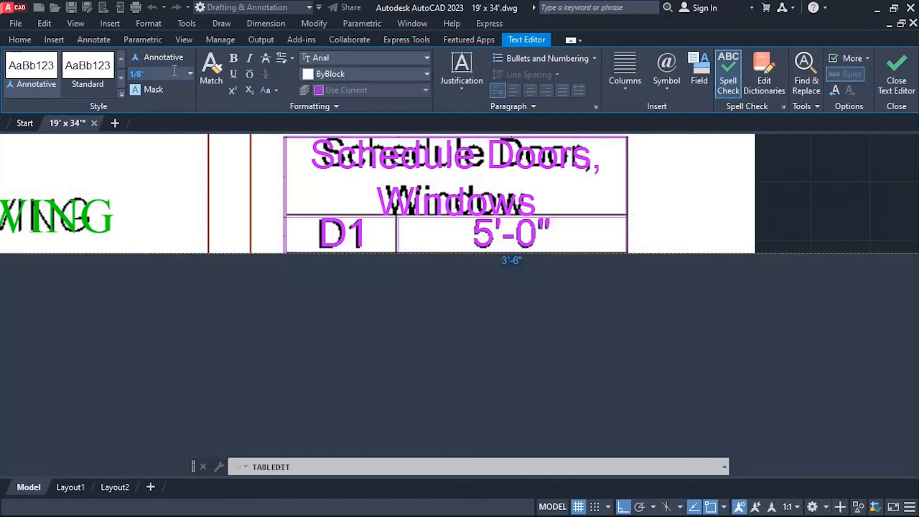
key(Return)
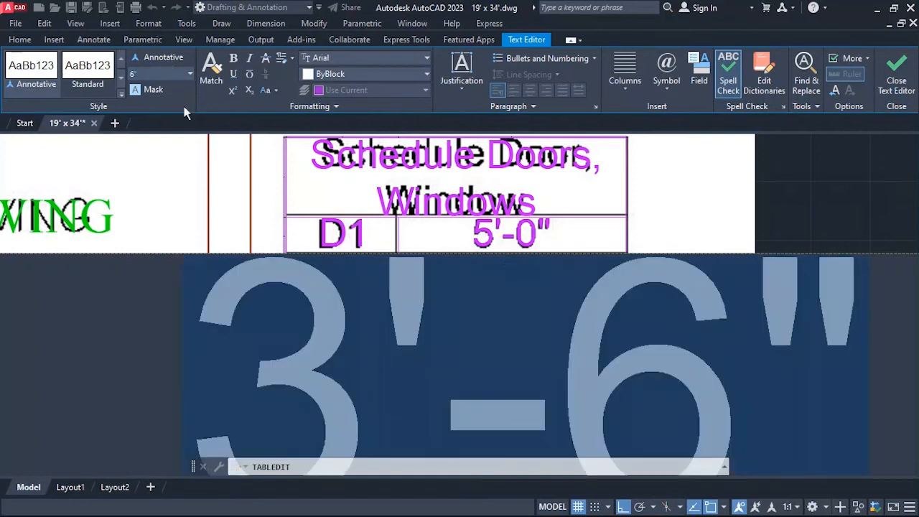
click(184, 183)
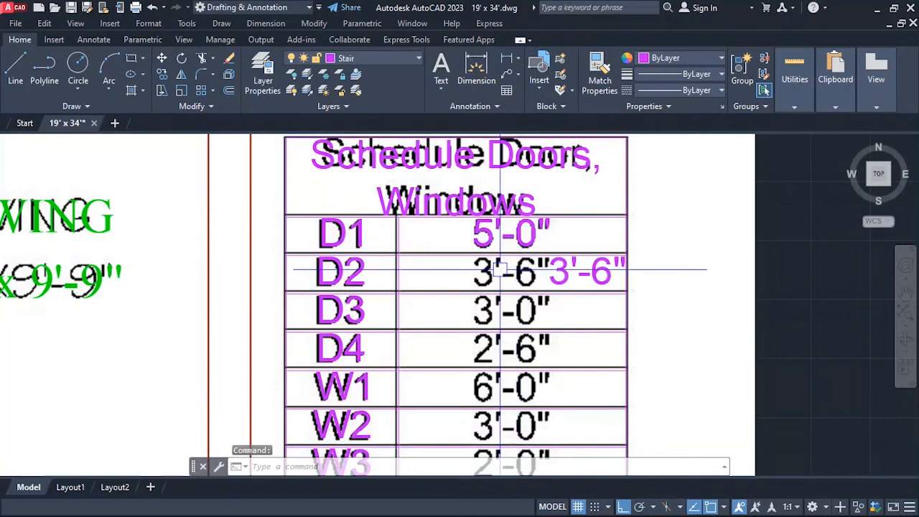
text(ma)
key(Return)
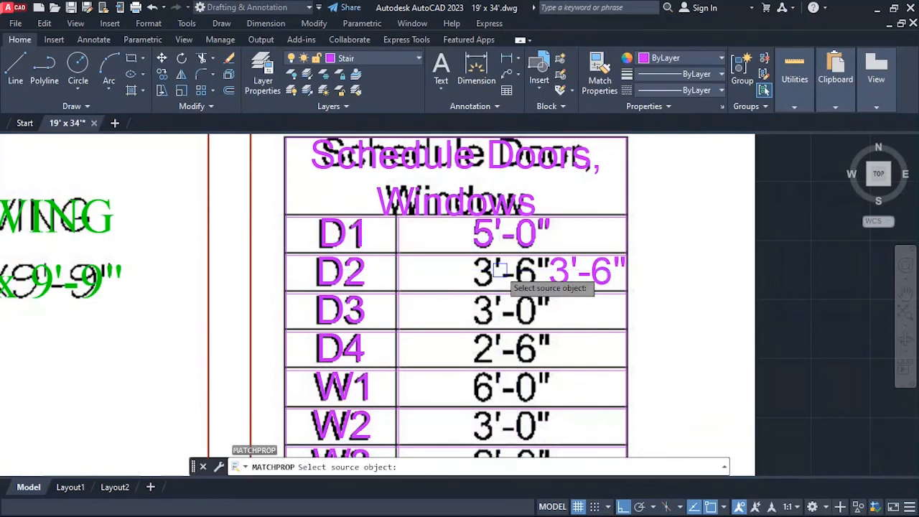
click(532, 231)
click(560, 276)
key(Escape)
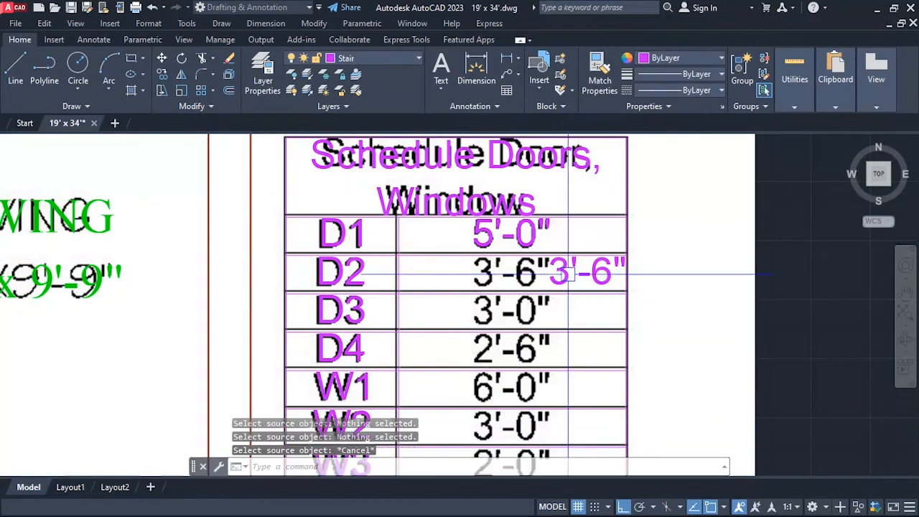
Set the alignment of the second-column cell in the D2 row to Top Center.
click(560, 279)
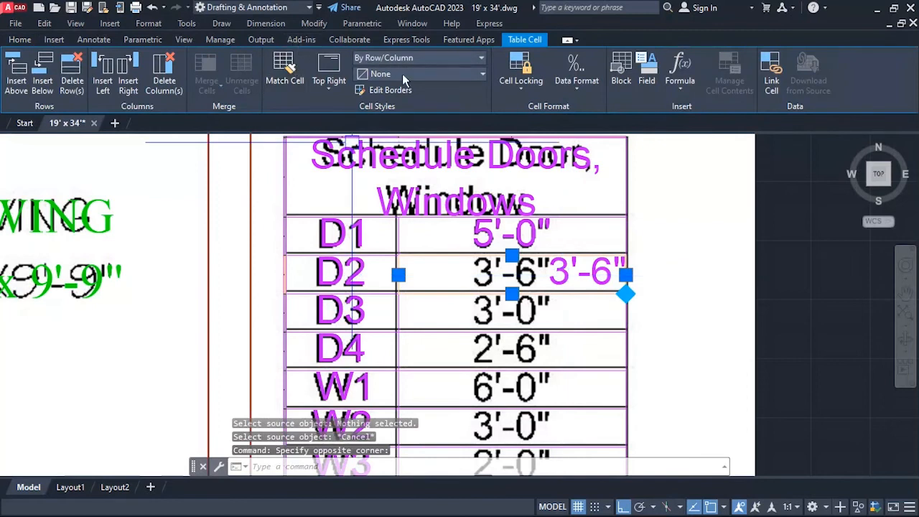
click(402, 73)
click(402, 71)
click(402, 59)
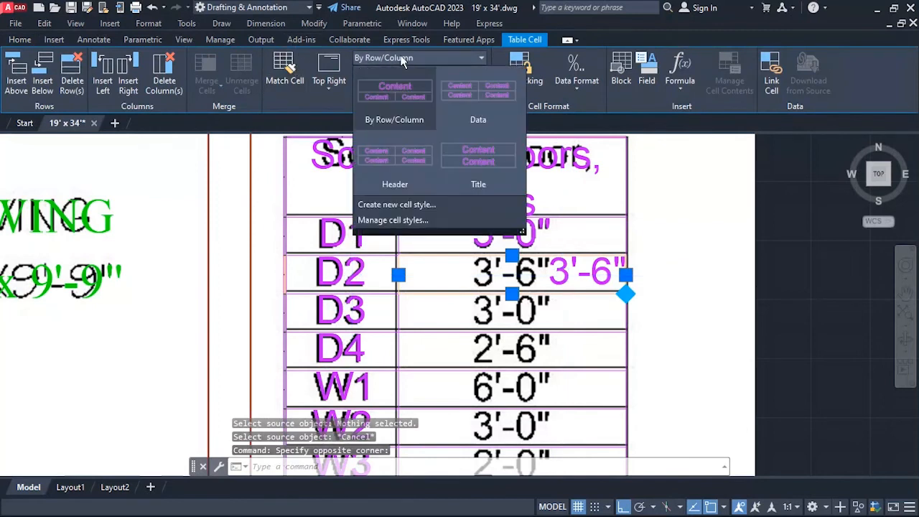
click(402, 58)
click(329, 75)
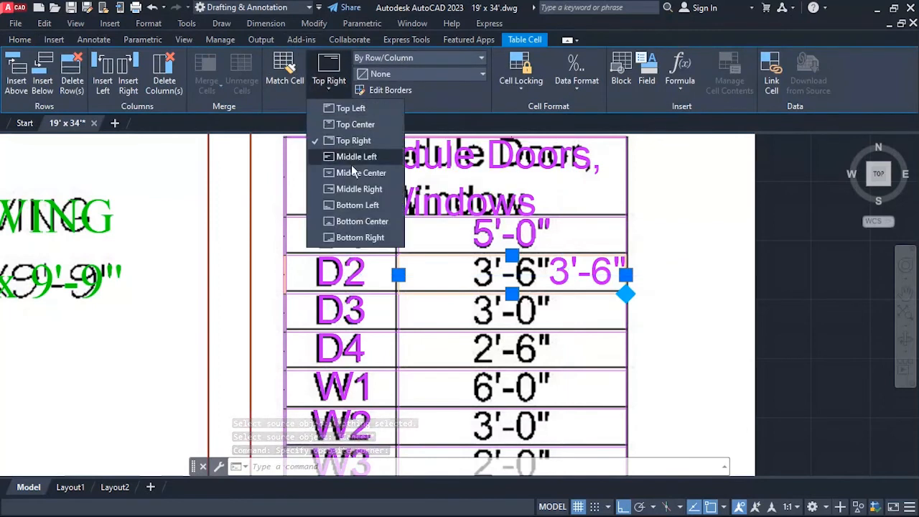
click(357, 124)
Delete the empty last row below W3 from the schedule table.
scroll(424, 197, down, 2)
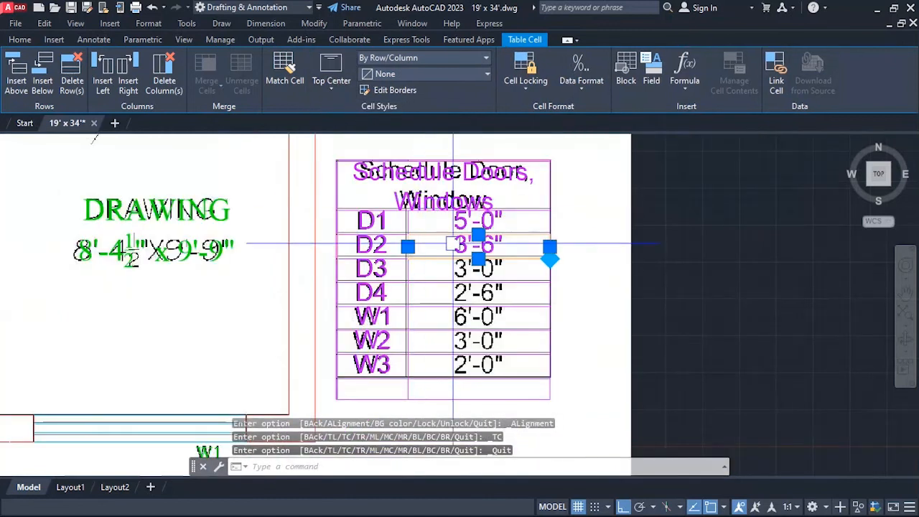
scroll(446, 273, up, 2)
scroll(449, 245, down, 2)
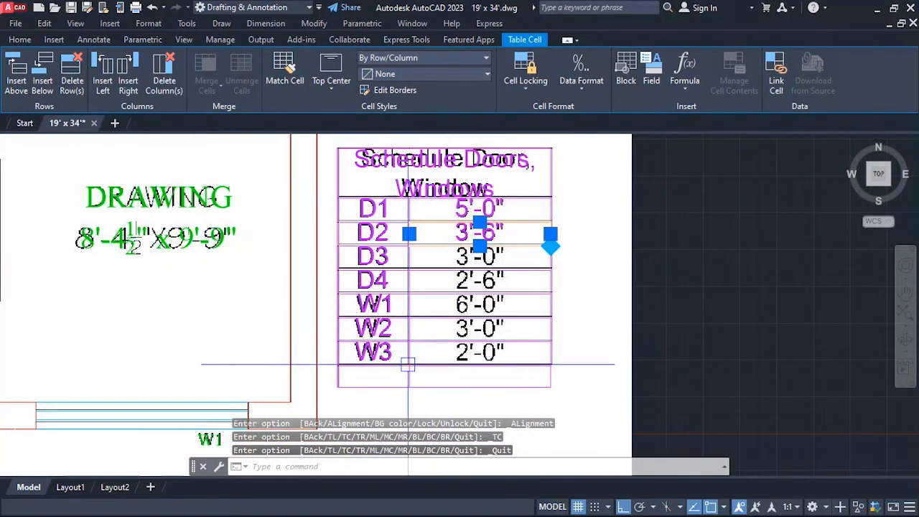
click(387, 379)
click(481, 381)
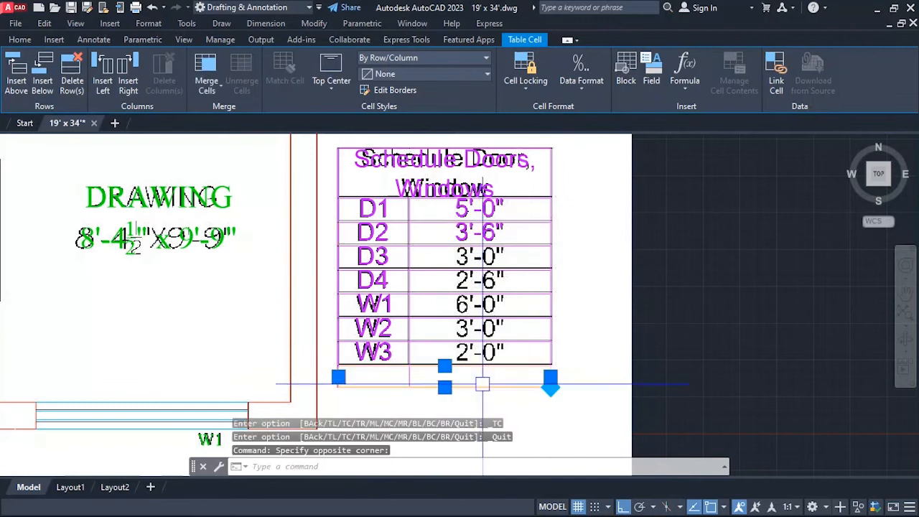
right_click(481, 382)
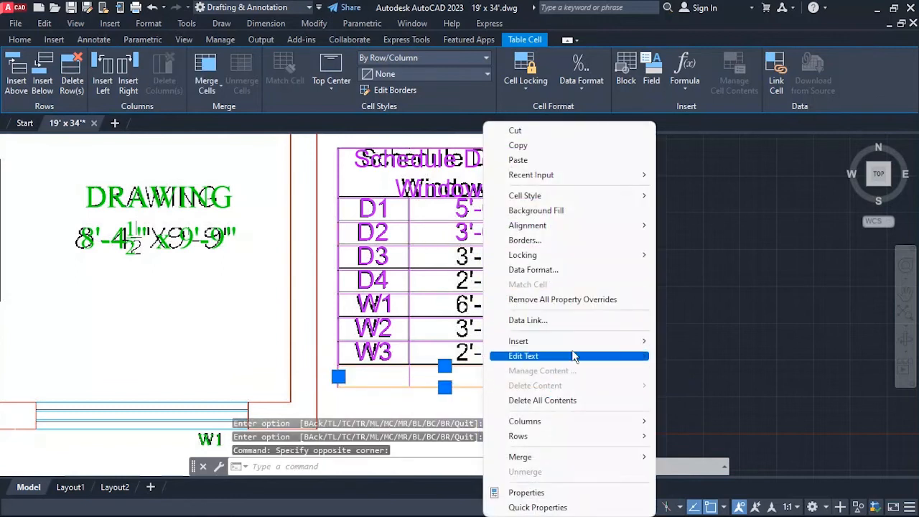
mouse_move(615, 436)
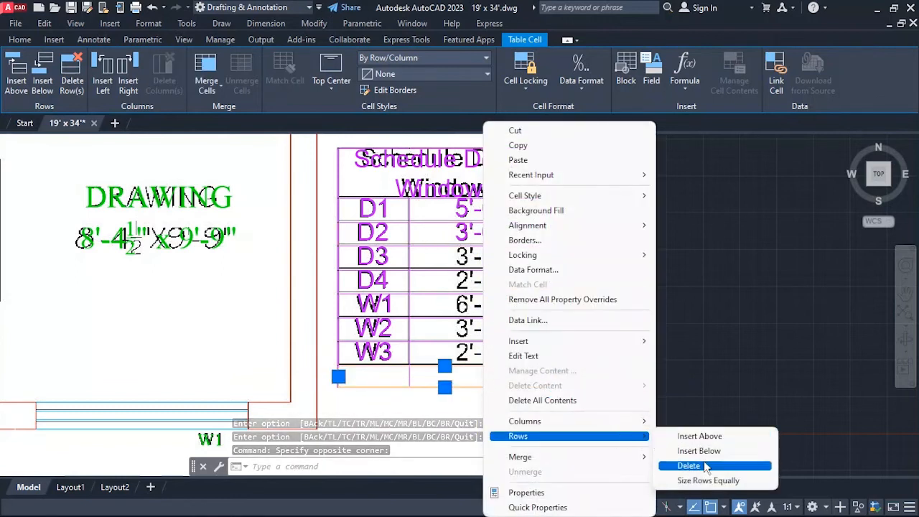
click(697, 465)
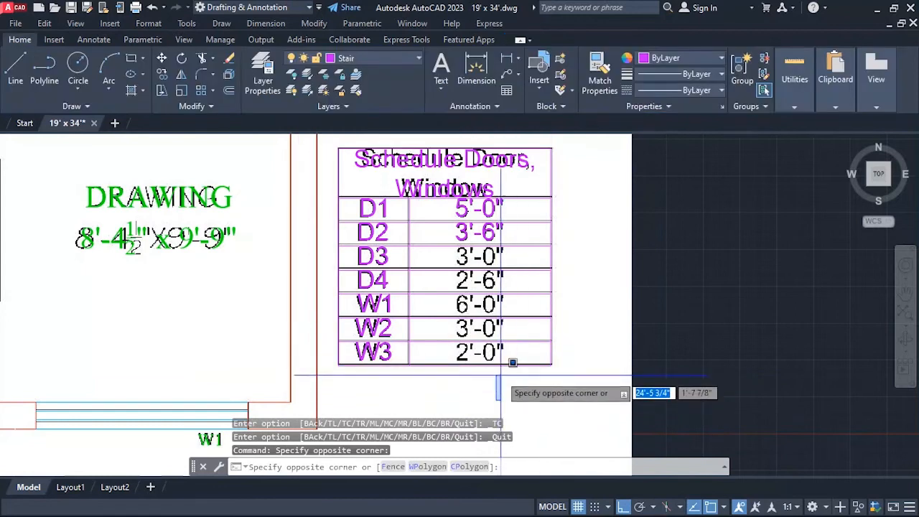
click(456, 363)
Enter 3'-0" in the second-column cell of the D3 row with a text height of 6 inches.
scroll(480, 262, up, 2)
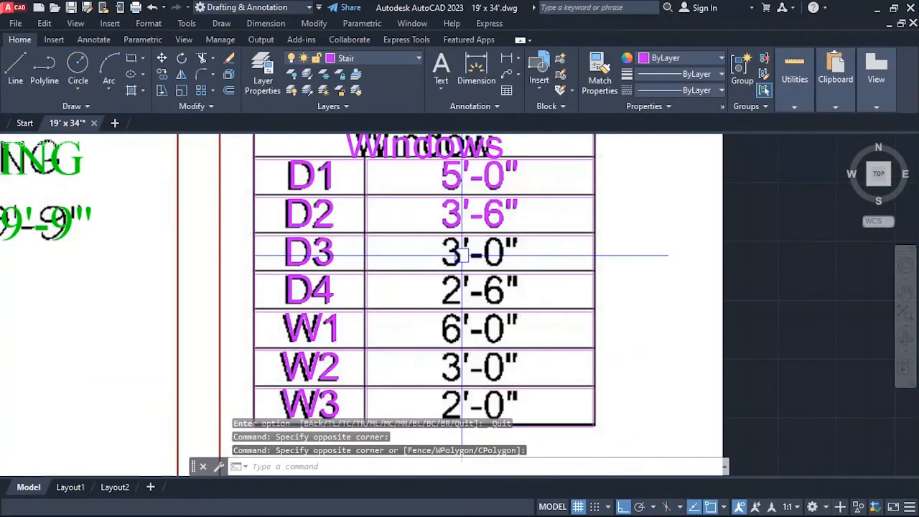
click(459, 255)
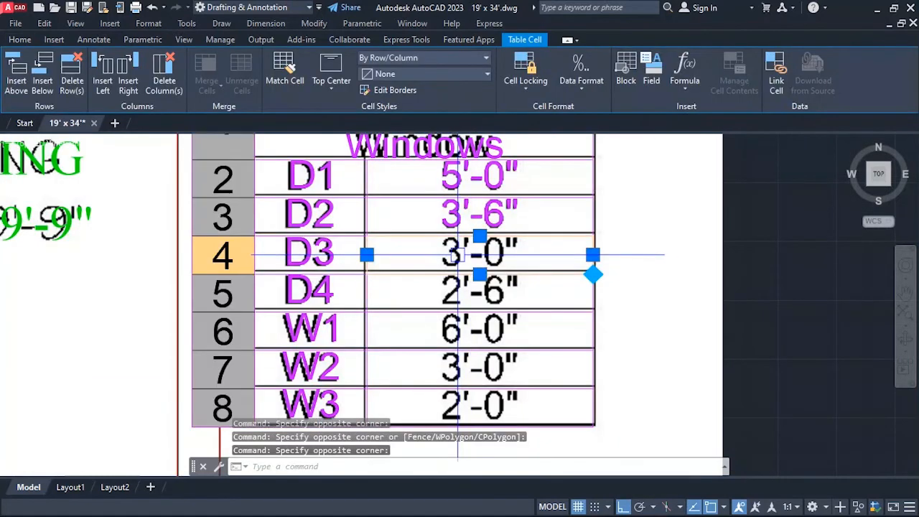
text(3)
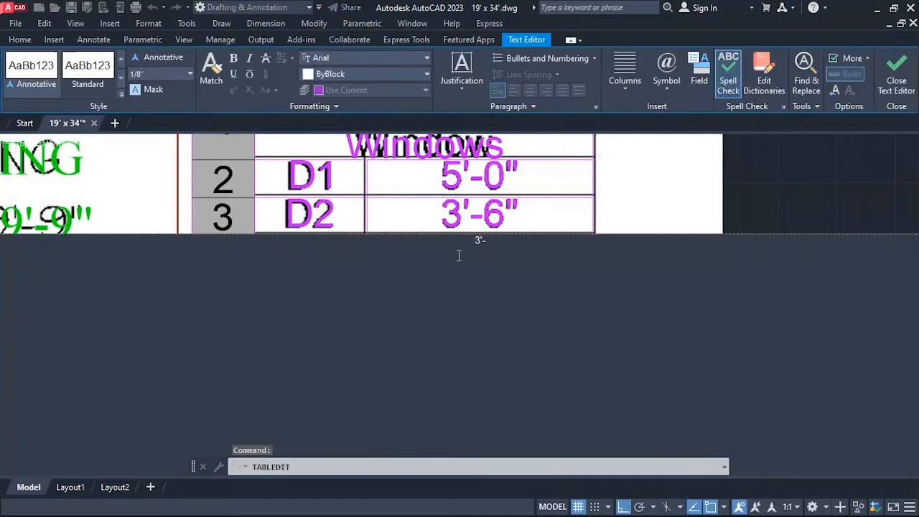
key(ctrl+a)
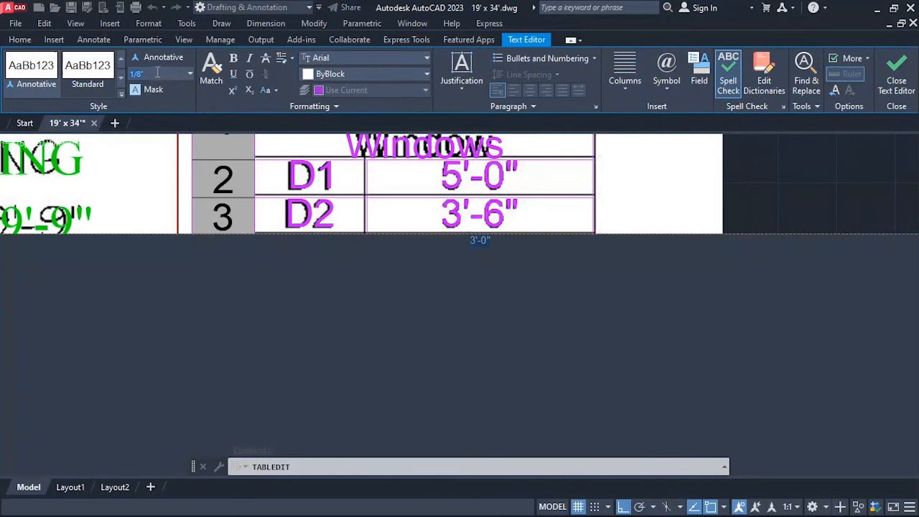
key(Return)
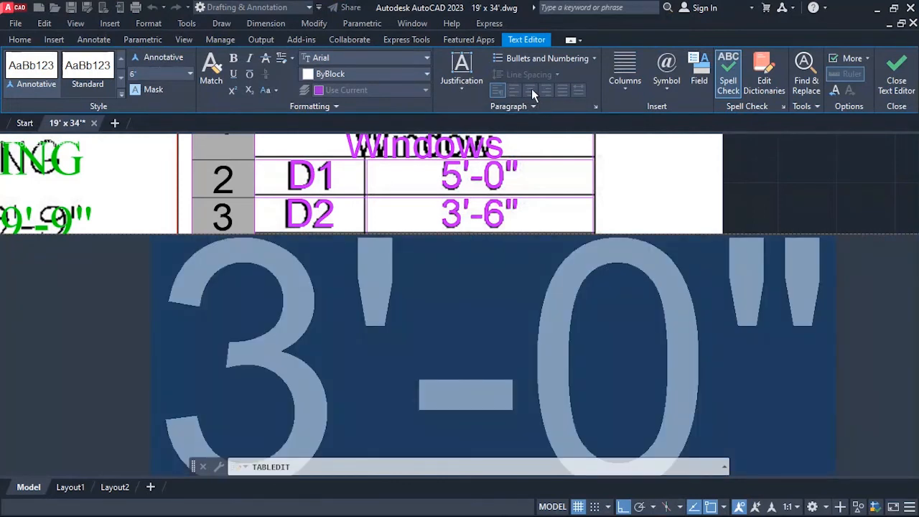
click(638, 89)
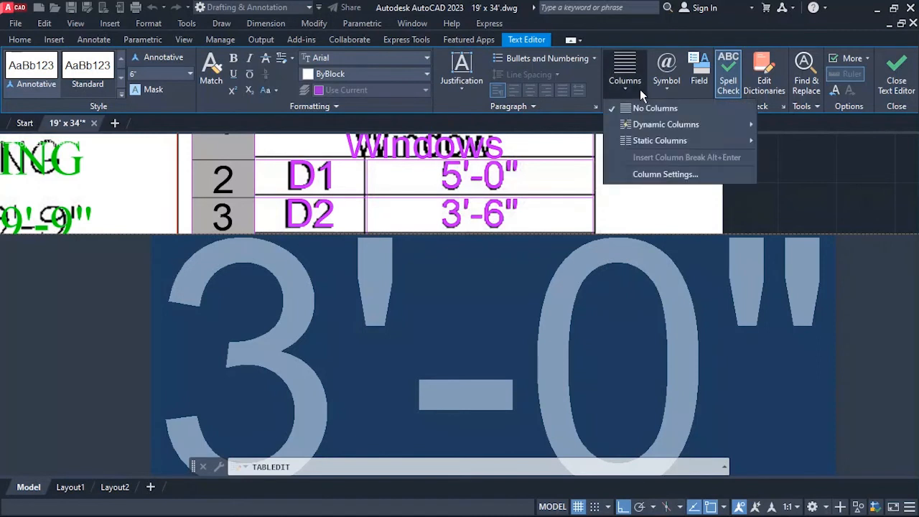
click(640, 89)
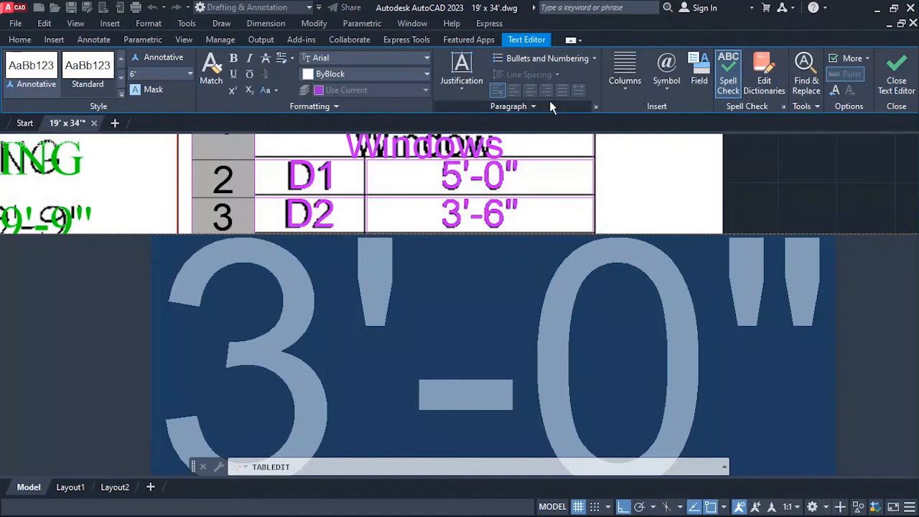
click(626, 212)
Set the alignment of the second-column cell in the D3 row to Top Center.
click(511, 261)
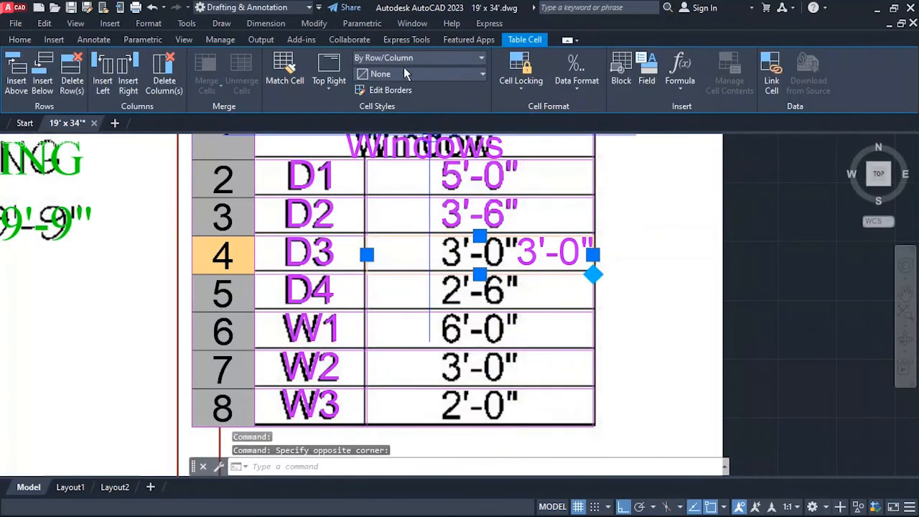
click(332, 80)
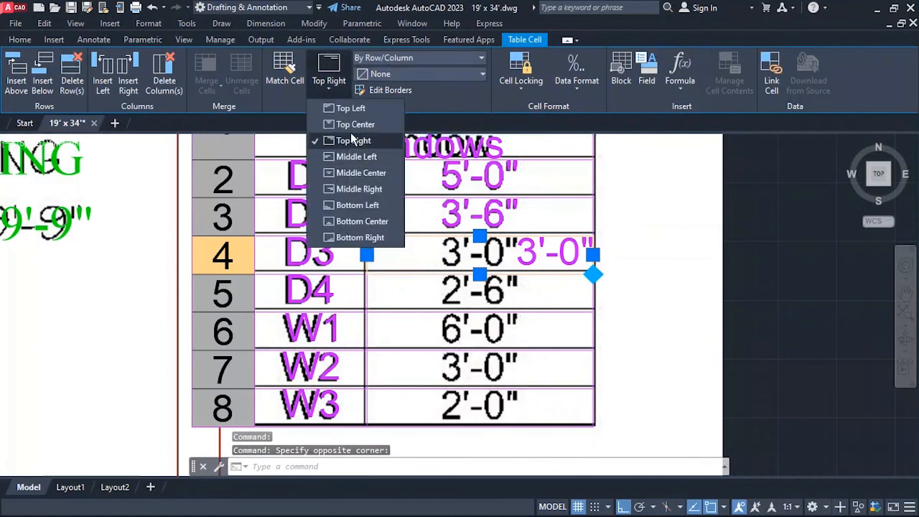
click(355, 125)
Enter 2'-6" in the second-column cell of the D4 row with a text height of 6 inches.
click(455, 289)
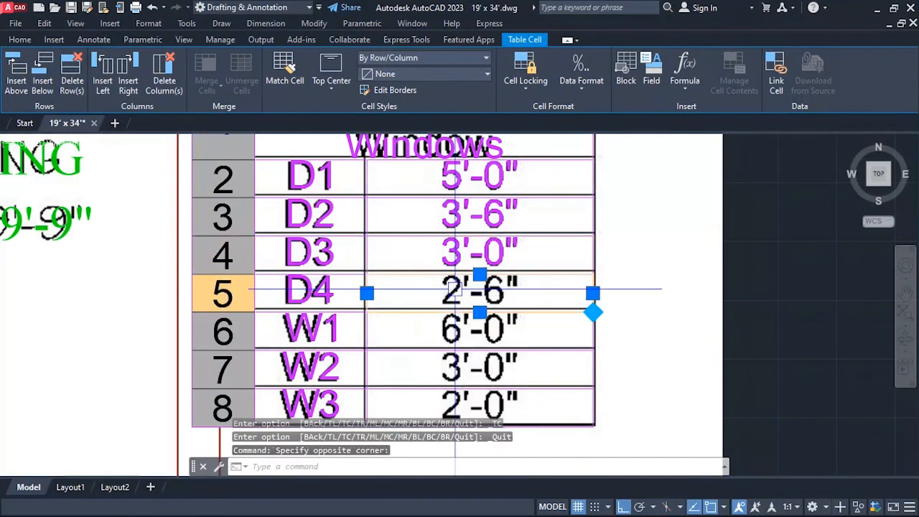
click(332, 81)
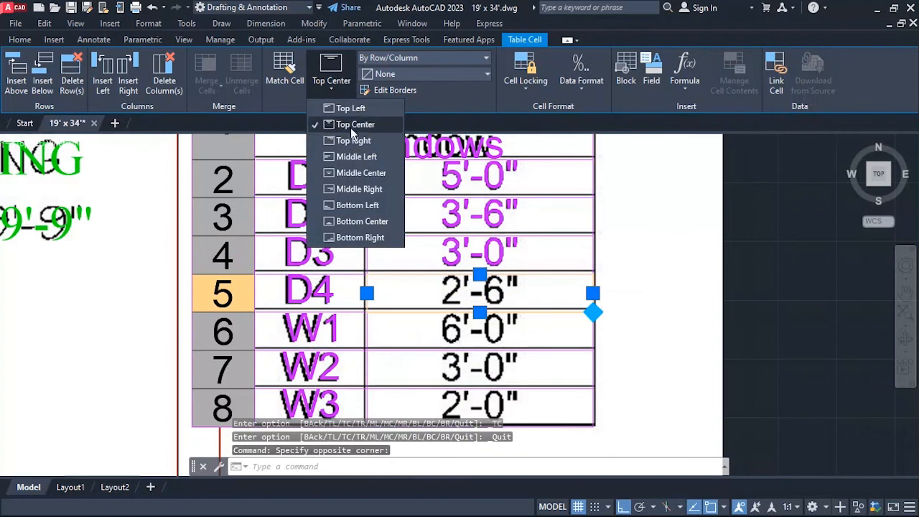
click(351, 126)
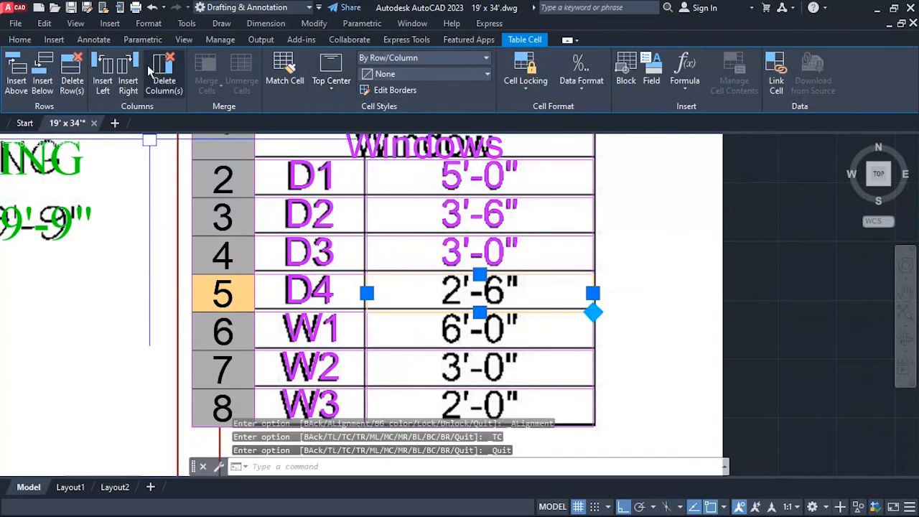
text(2')
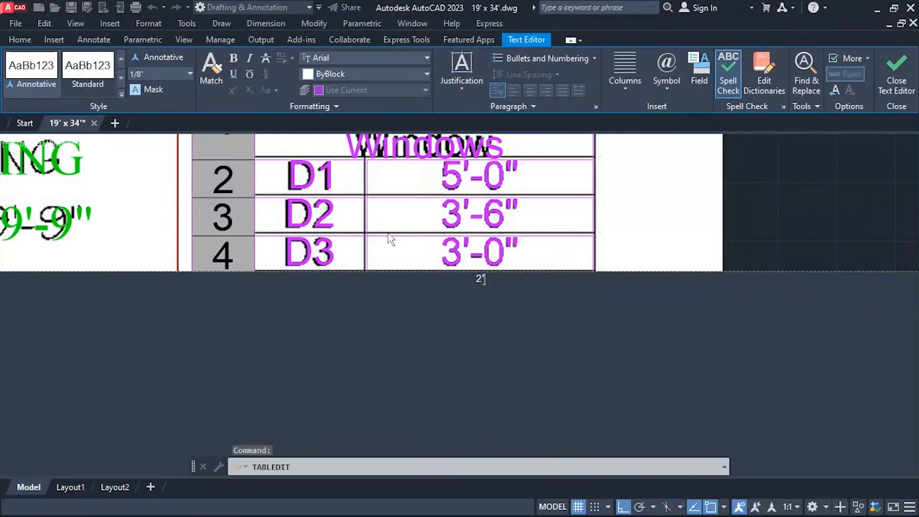
text(-6)
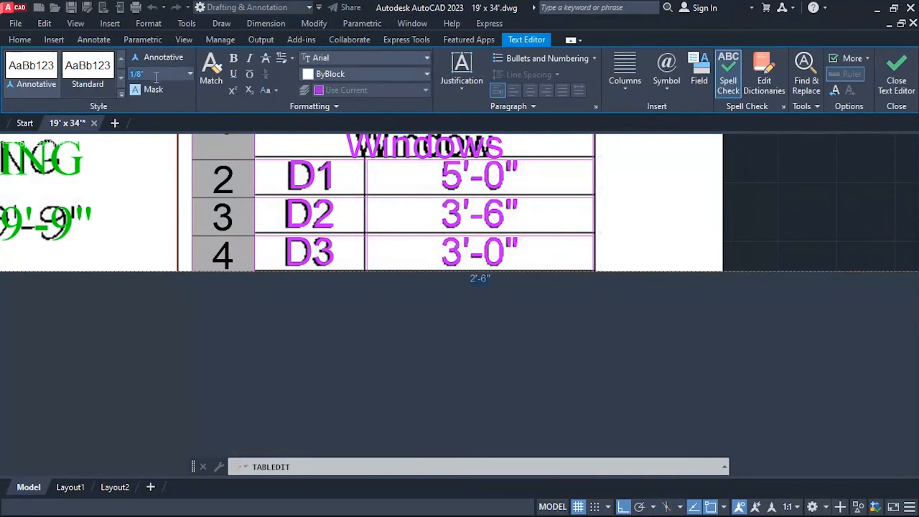
key(Return)
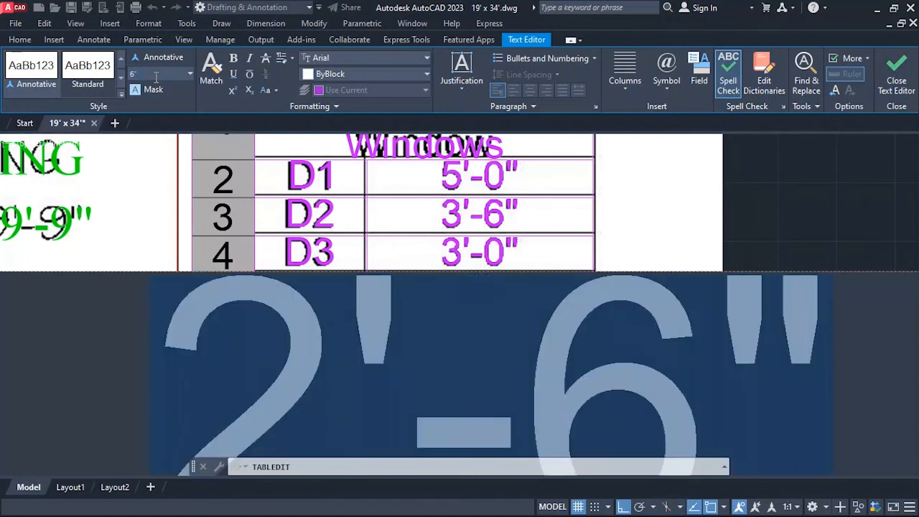
click(625, 187)
Set the alignment of the second-column cell in the D4 row to Top Center.
click(567, 290)
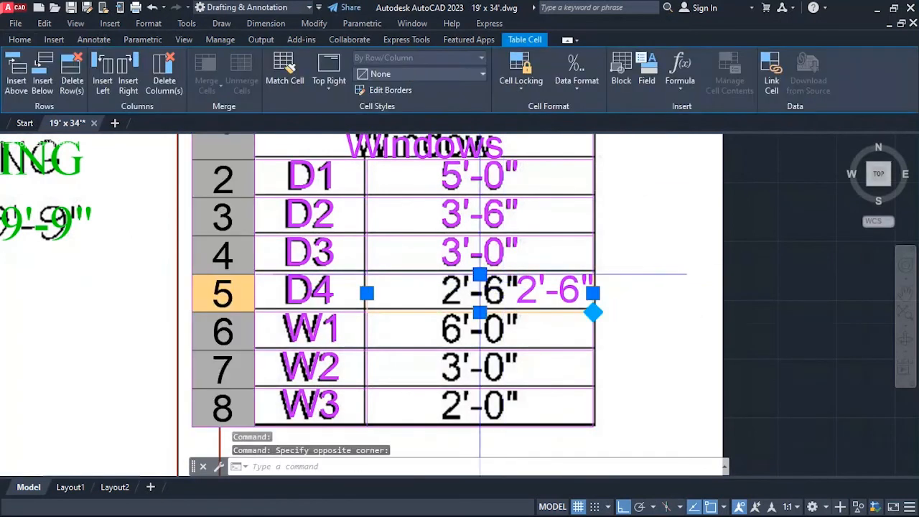
click(335, 78)
click(330, 182)
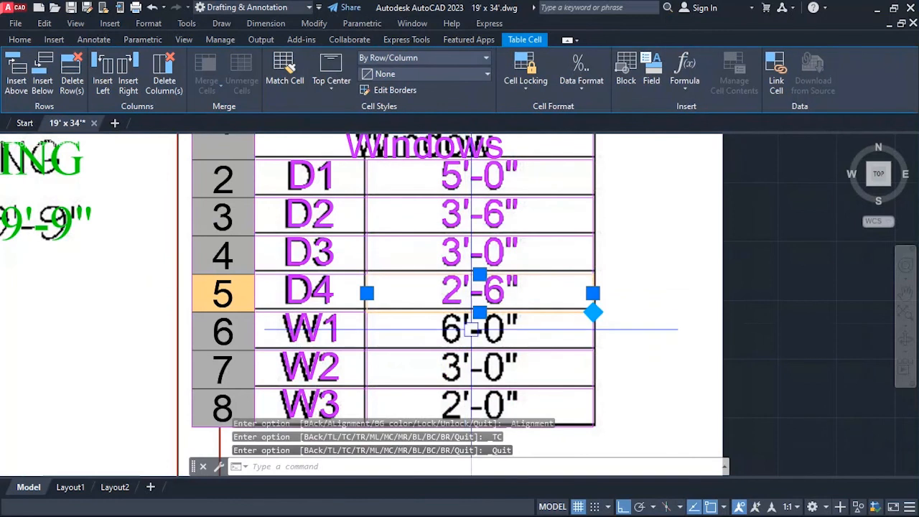
Enter 6'-0" in the second-column cell of the W1 row with a text height of 6 inches.
click(473, 329)
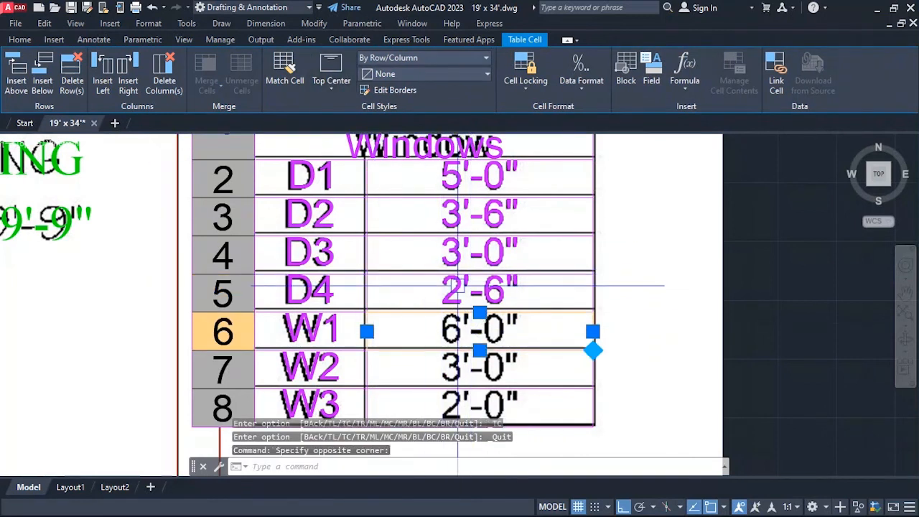
text(6)
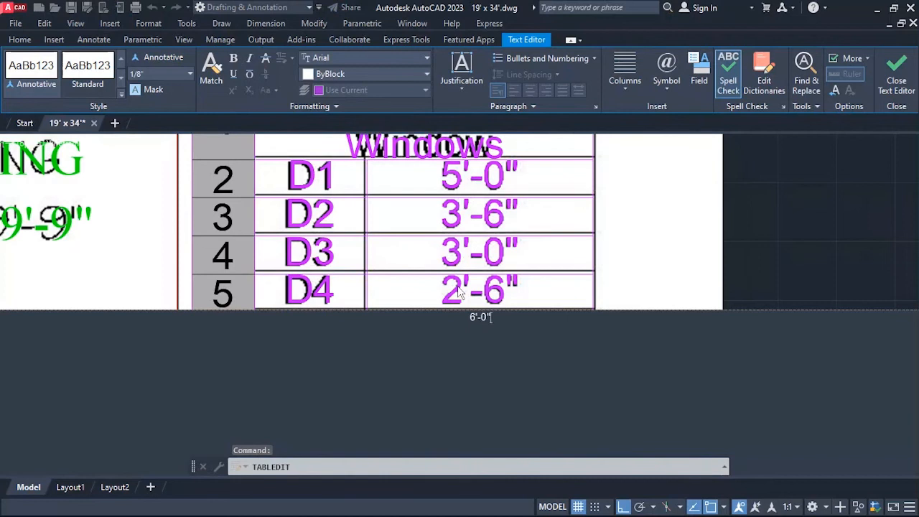
key(ctrl+a)
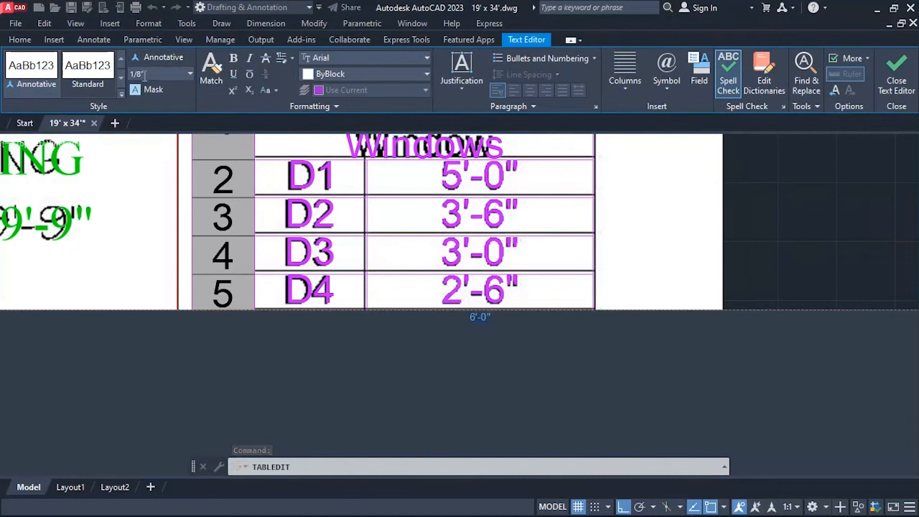
click(142, 74)
text(6)
key(Return)
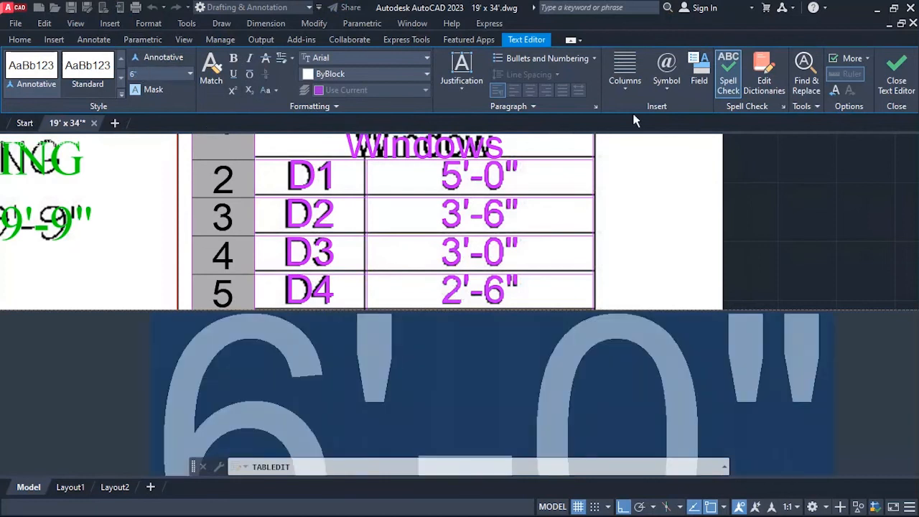
click(696, 243)
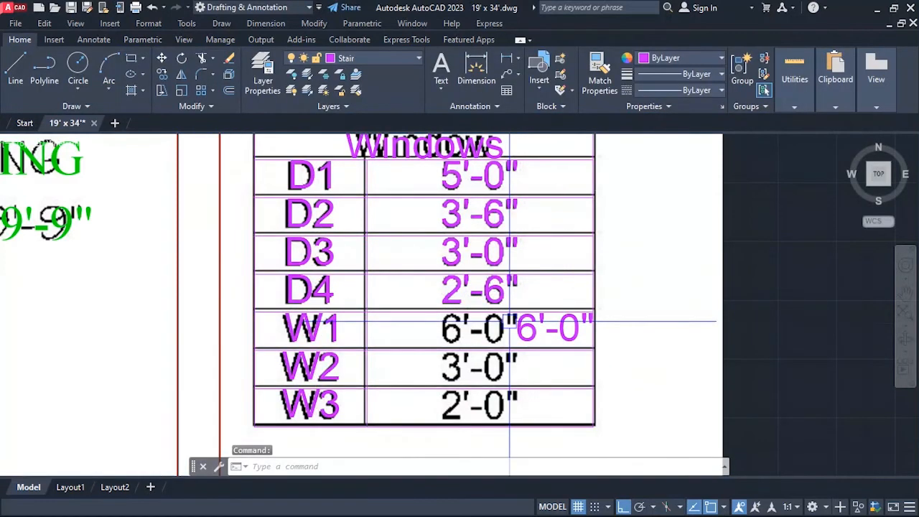
Set the alignment of the second-column cell in the W1 row to Top Center.
click(499, 336)
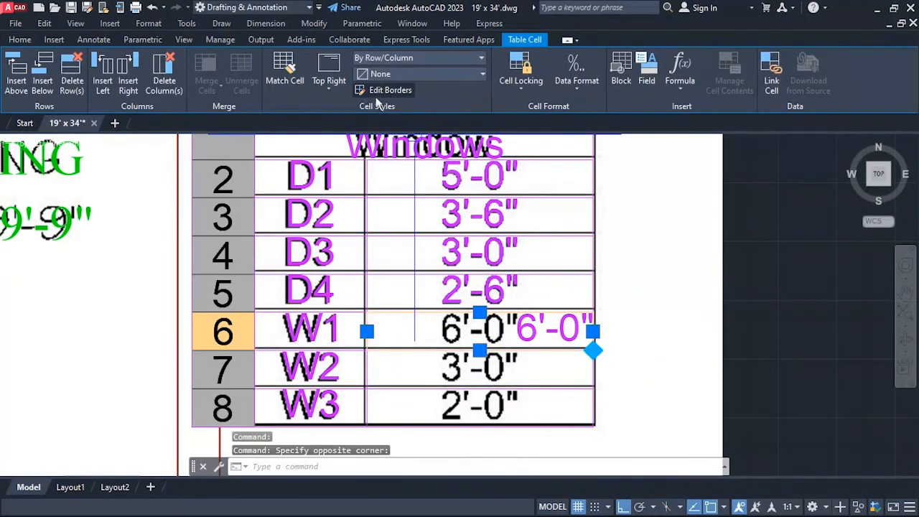
click(341, 85)
click(355, 124)
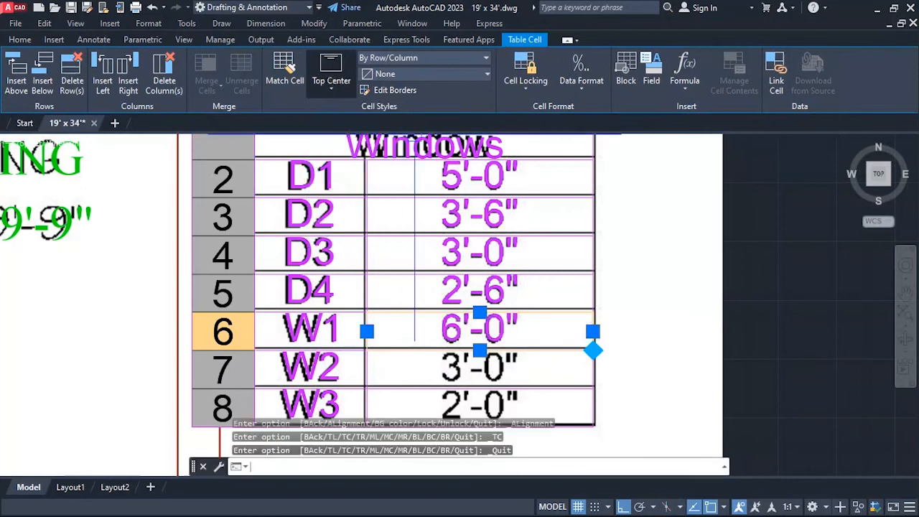
Enter 3'-0" in the second-column cell of the W2 row with a text height of 6 inches.
click(506, 370)
scroll(457, 295, down, 5)
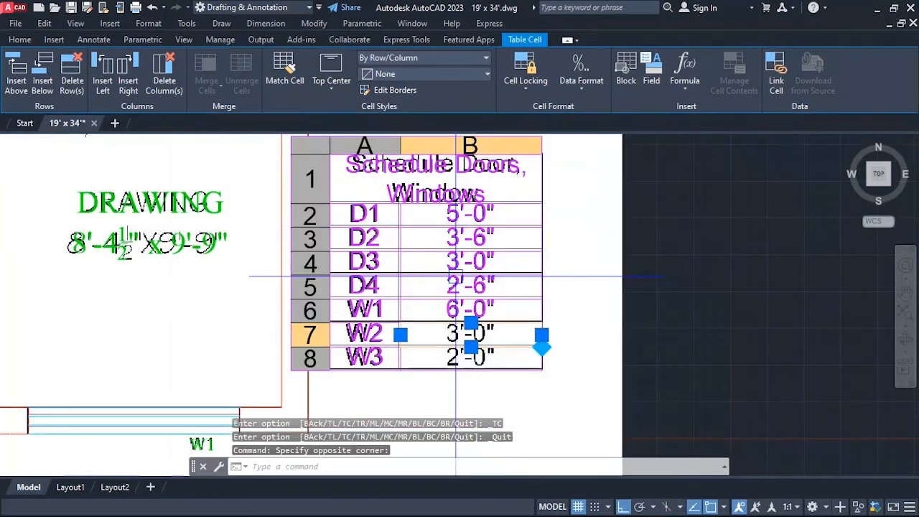
scroll(453, 294, up, 7)
click(454, 293)
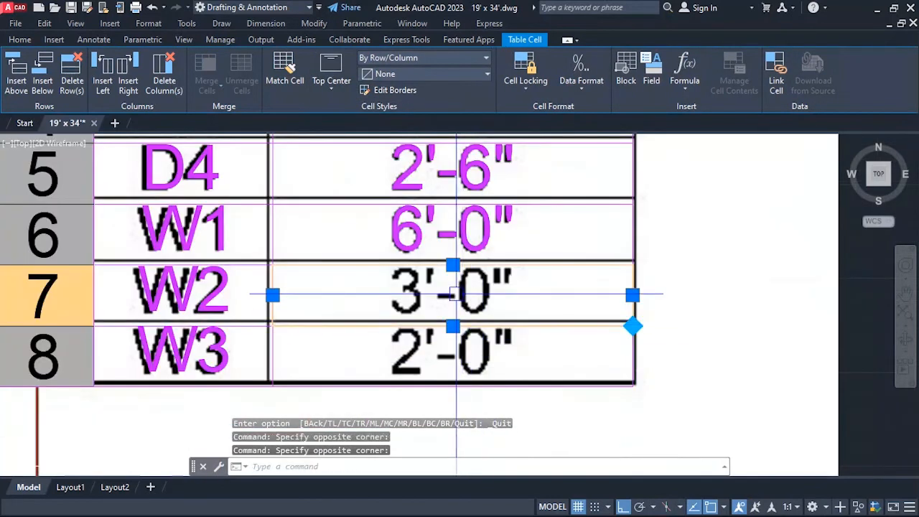
double_click(453, 293)
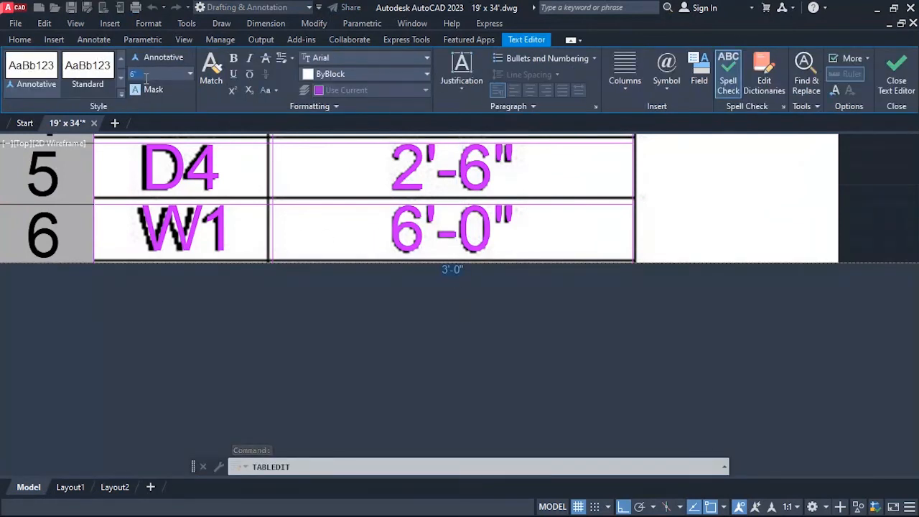
key(Return)
click(707, 222)
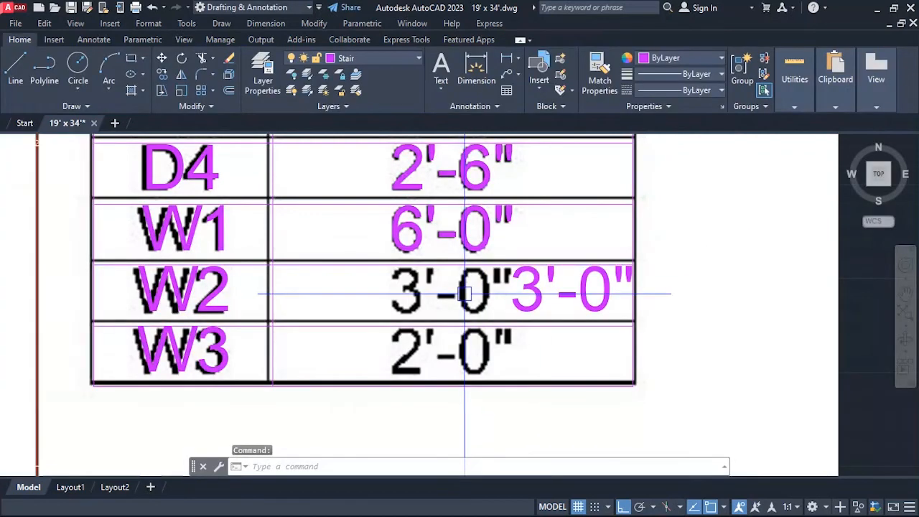
Set the alignment of the second-column cell in the W2 row to Top Center.
click(468, 287)
click(327, 87)
click(338, 122)
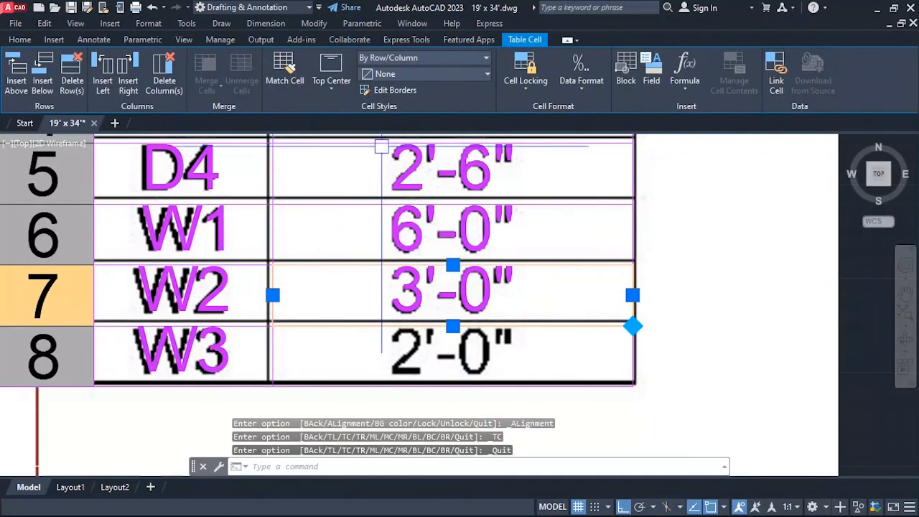
Enter 2'-0" in the second-column cell of the W3 row with a text height of 6 inches.
click(457, 357)
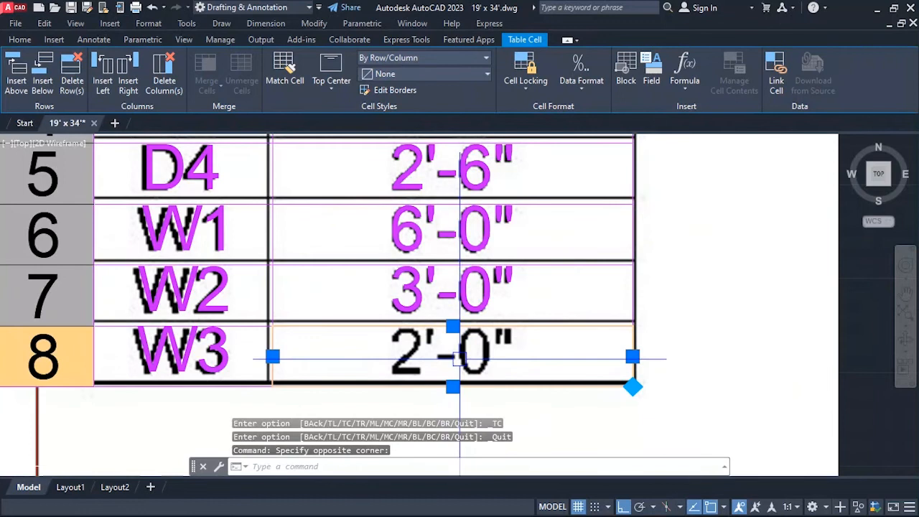
double_click(460, 357)
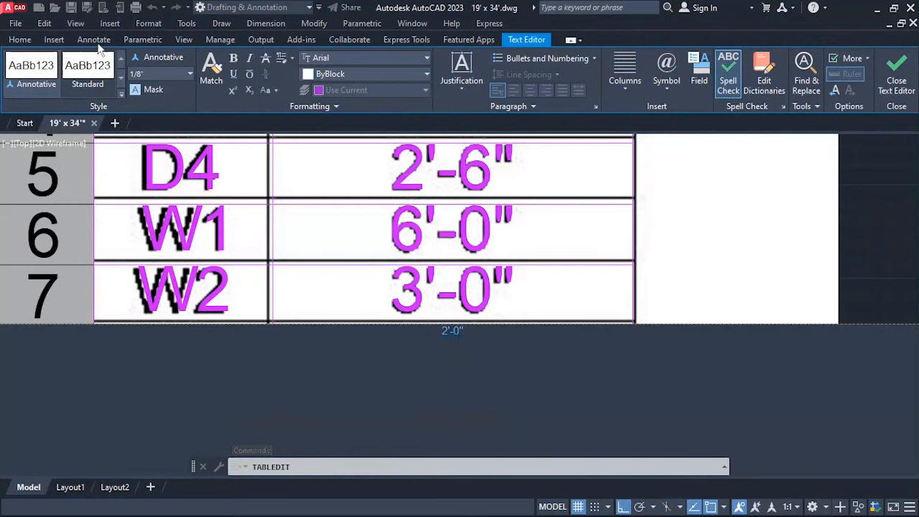
text(6)
key(Return)
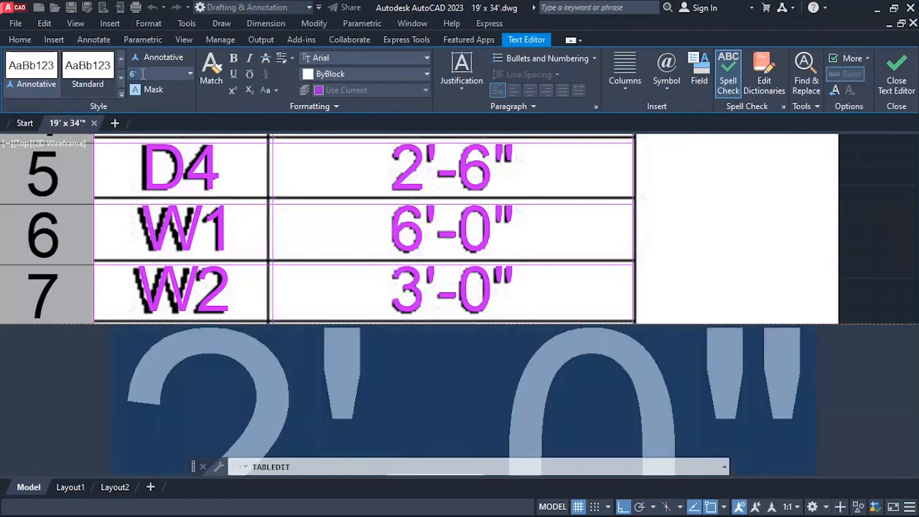
click(688, 254)
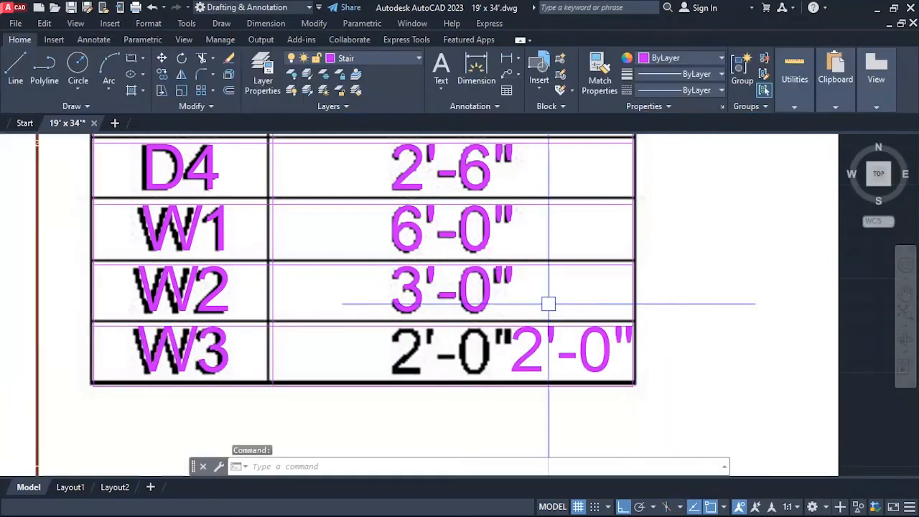
Set the alignment of the second-column cell in the W3 row to Top Center and clear the selection.
click(431, 368)
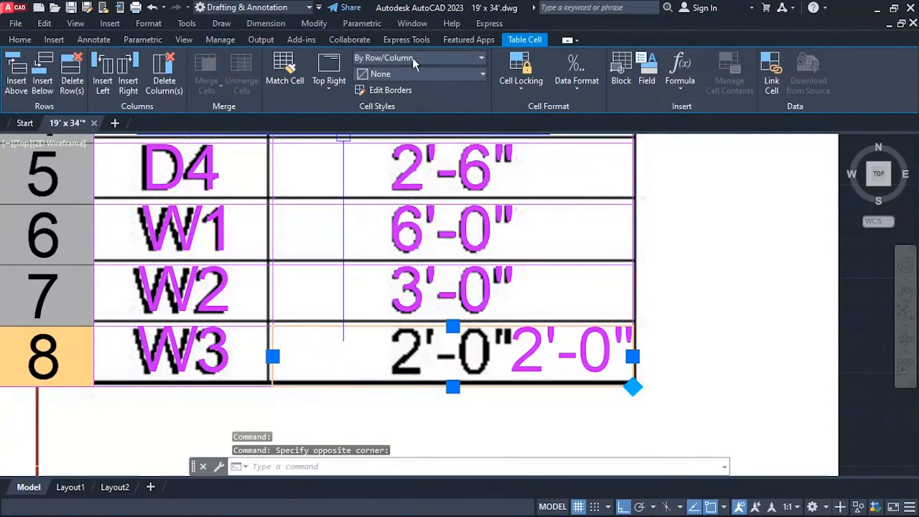
click(329, 75)
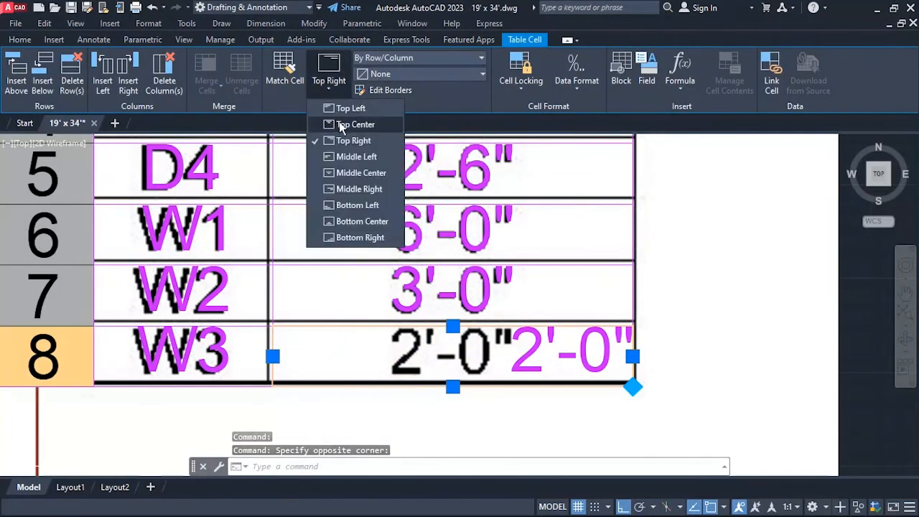
click(342, 125)
scroll(539, 301, down, 6)
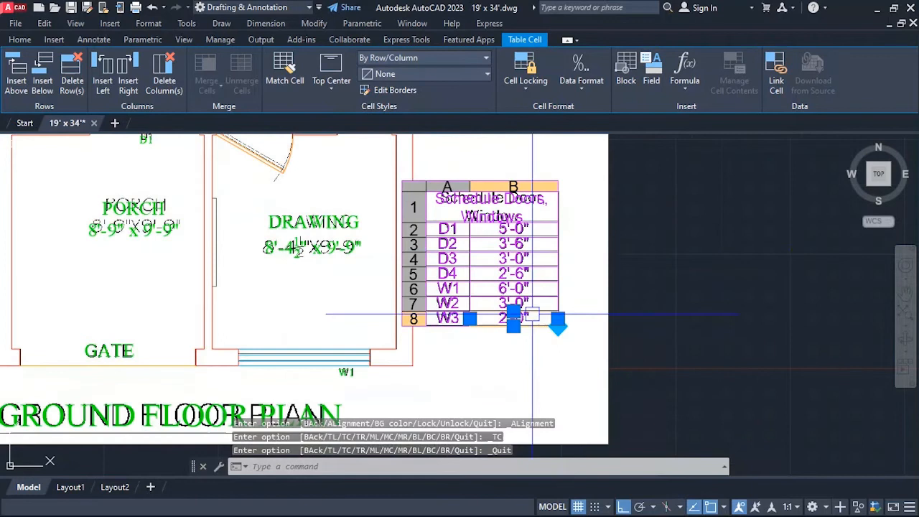
click(601, 237)
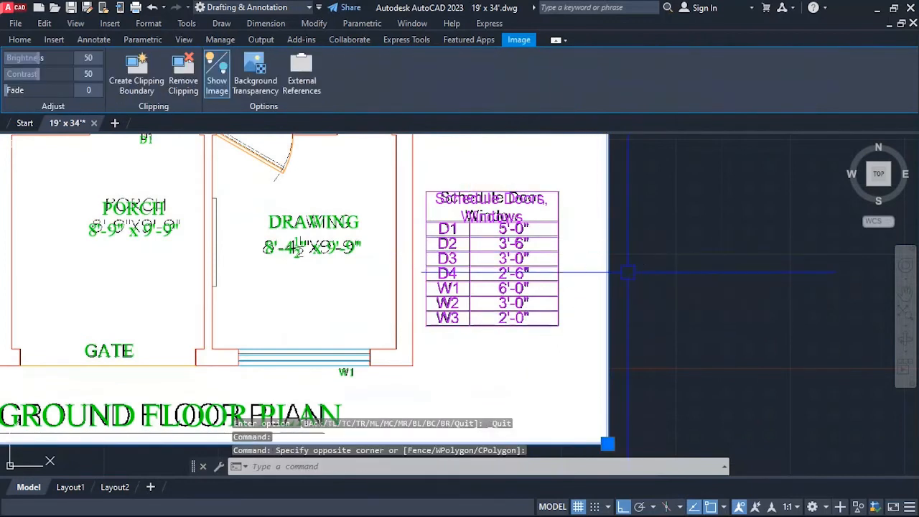
key(Escape)
Move the whole door and window schedule table to the Text layer and deselect it.
scroll(557, 296, down, 2)
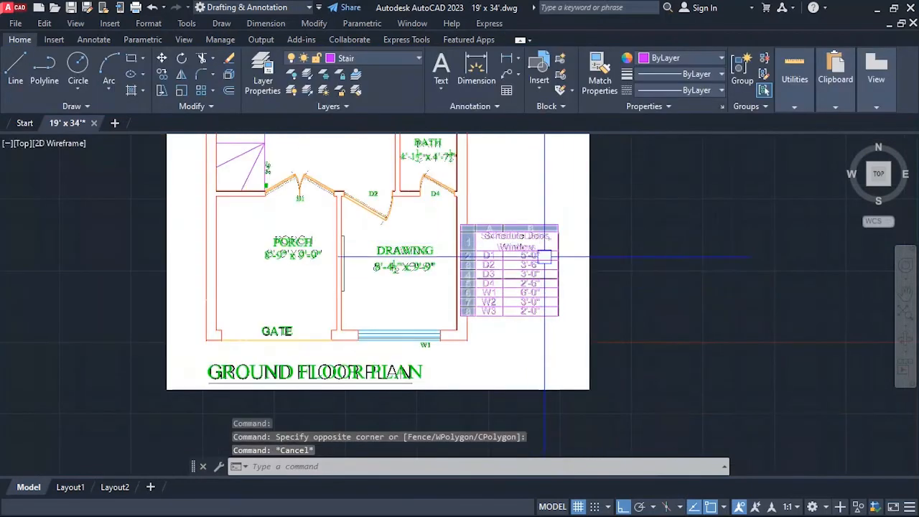
scroll(557, 280, up, 3)
click(556, 232)
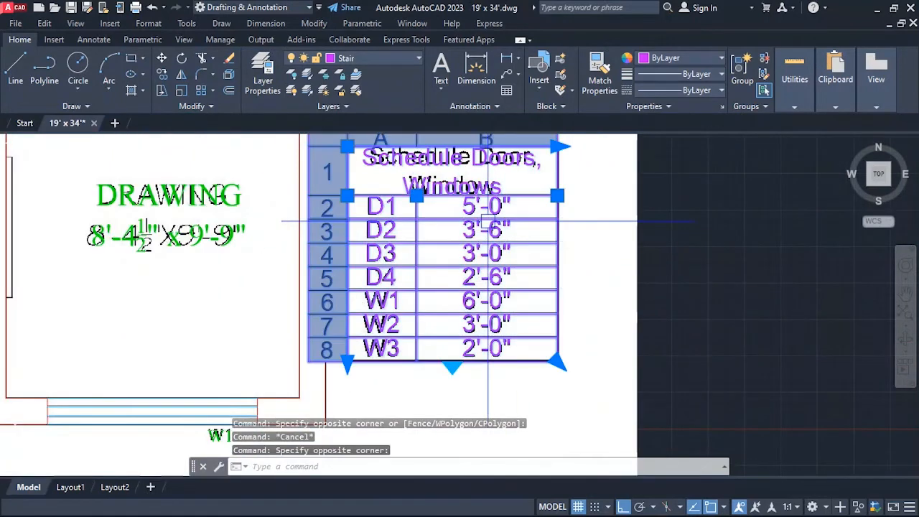
click(385, 57)
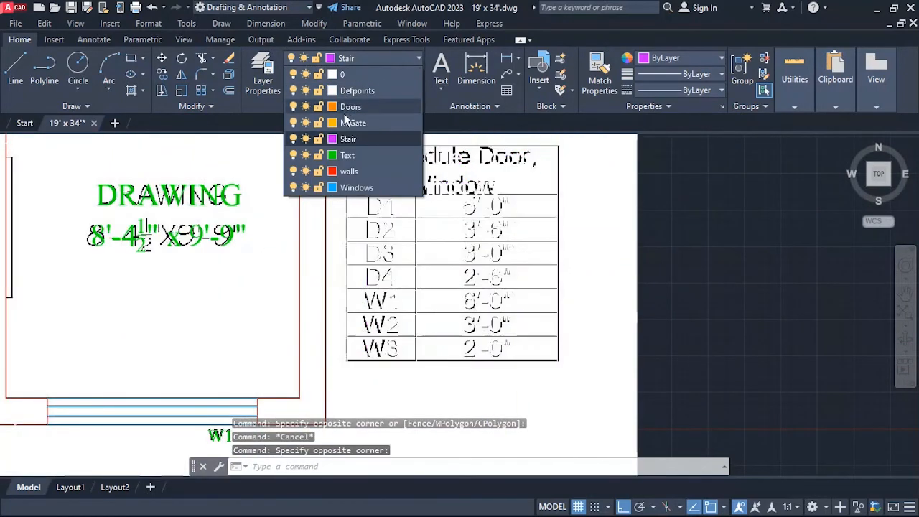
click(348, 161)
click(621, 247)
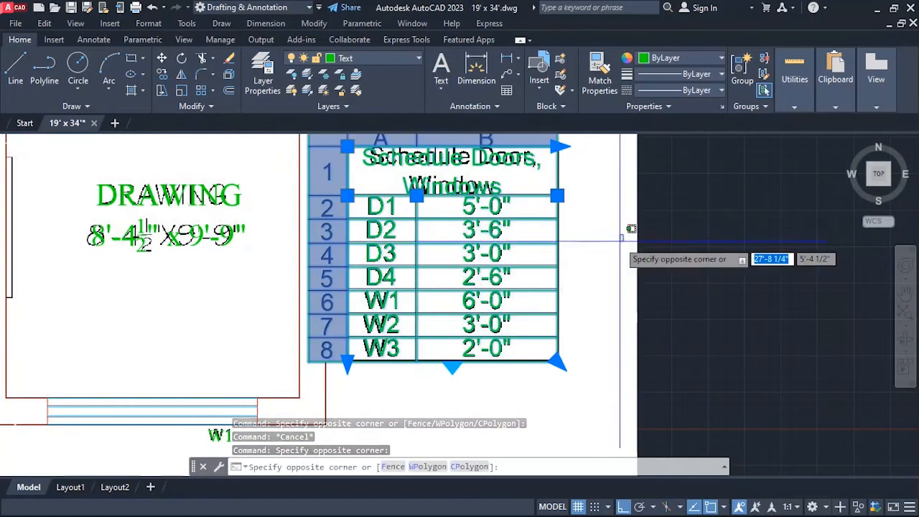
key(Escape)
Open DesignCenter and list the blocks contained in north-arrow.dwg.
scroll(605, 255, down, 5)
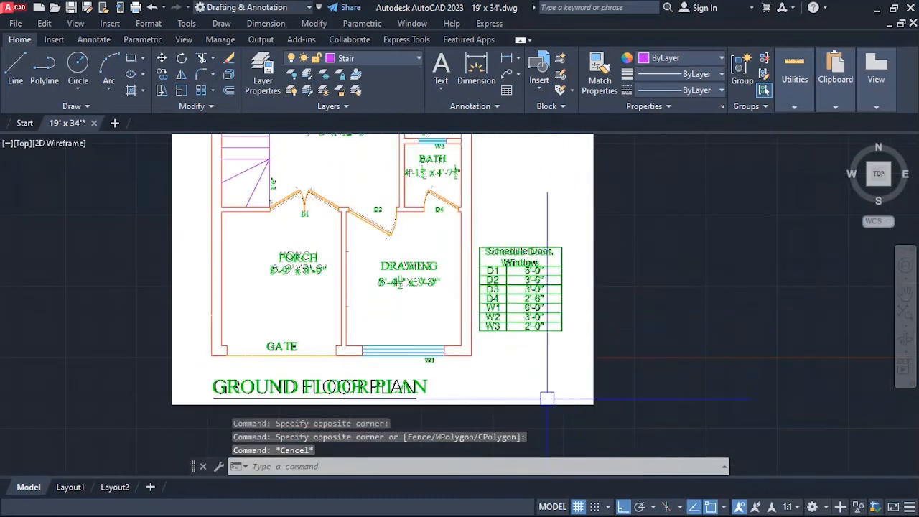
scroll(553, 359, up, 4)
scroll(553, 351, down, 4)
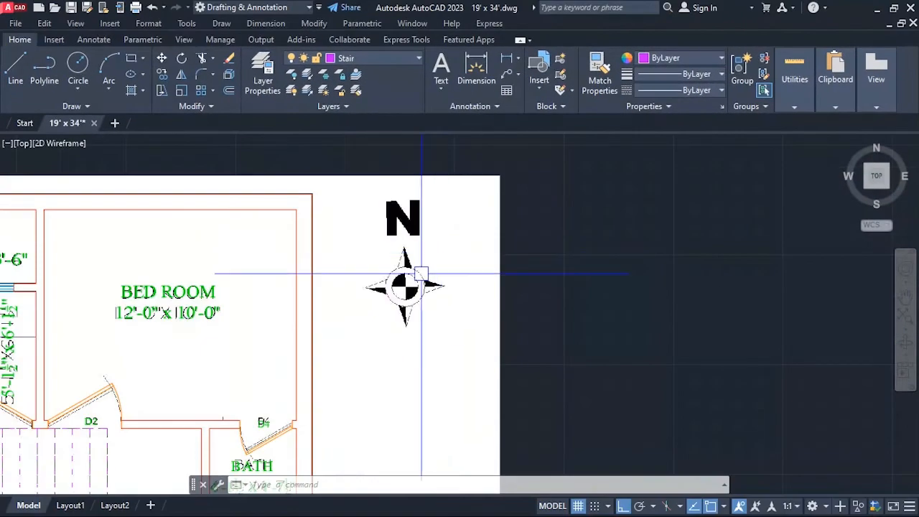
scroll(416, 273, up, 2)
scroll(434, 237, down, 2)
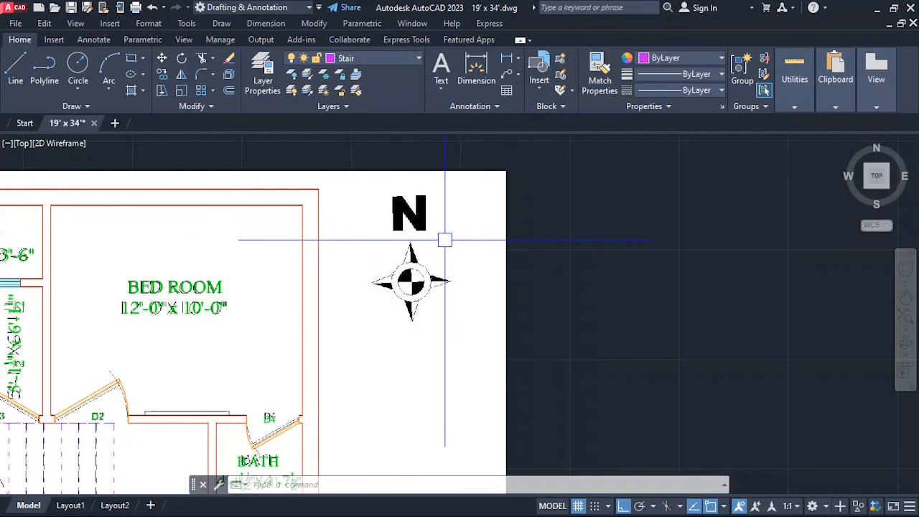
key(ctrl+2)
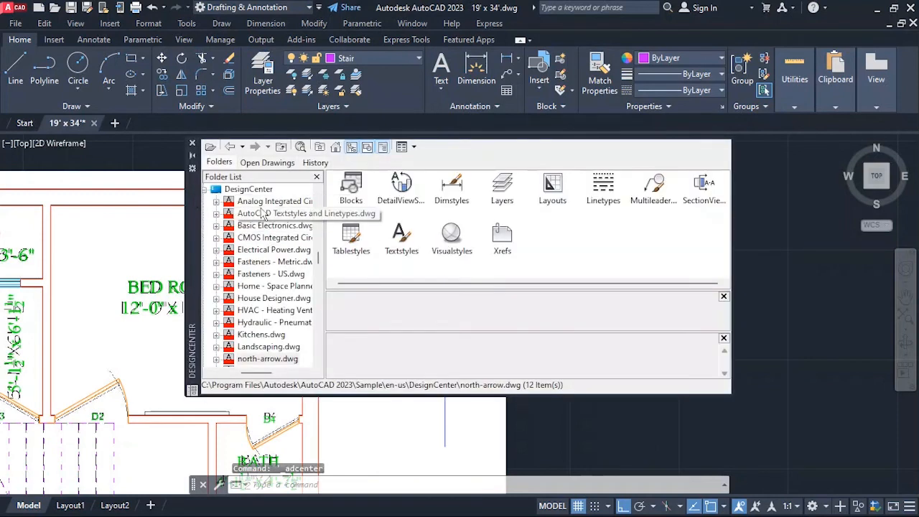
scroll(261, 287, down, 2)
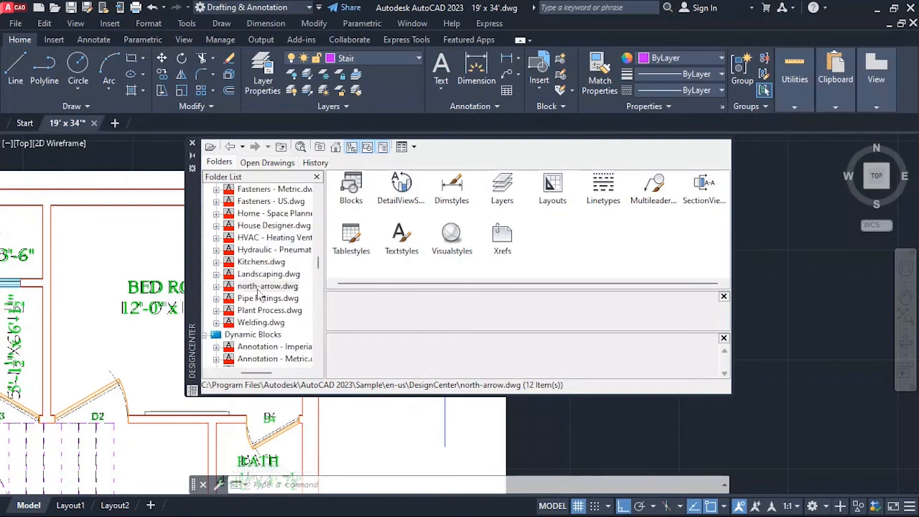
double_click(252, 288)
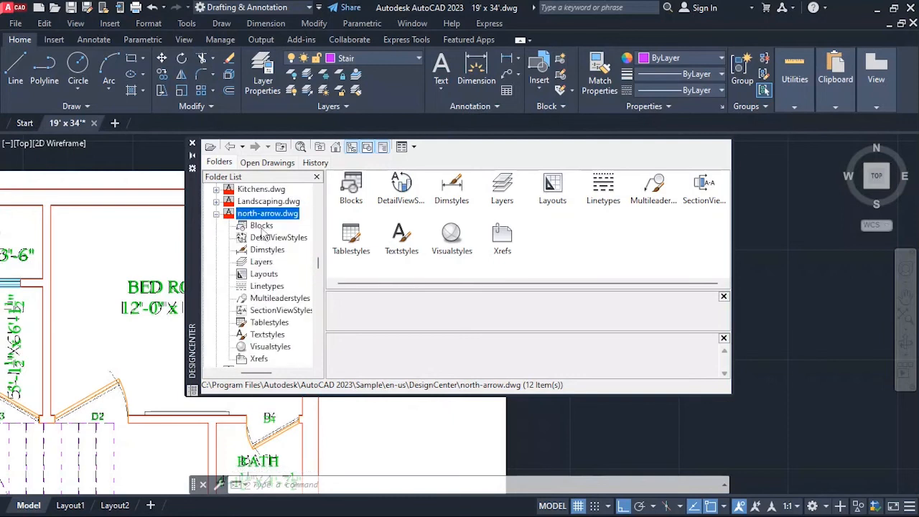
double_click(346, 192)
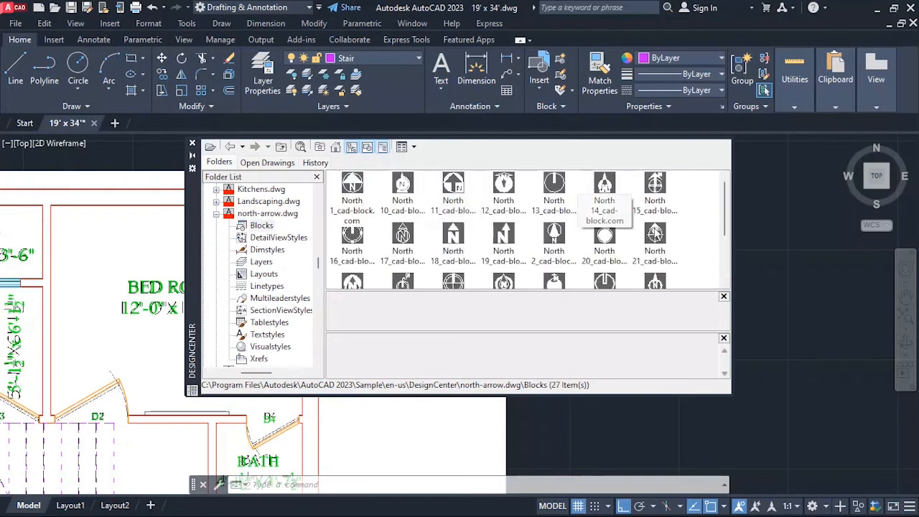
Insert the North 25_cad-block.com block beside the plan at scale 1 and rotation 0, and close DesignCenter.
scroll(585, 251, down, 2)
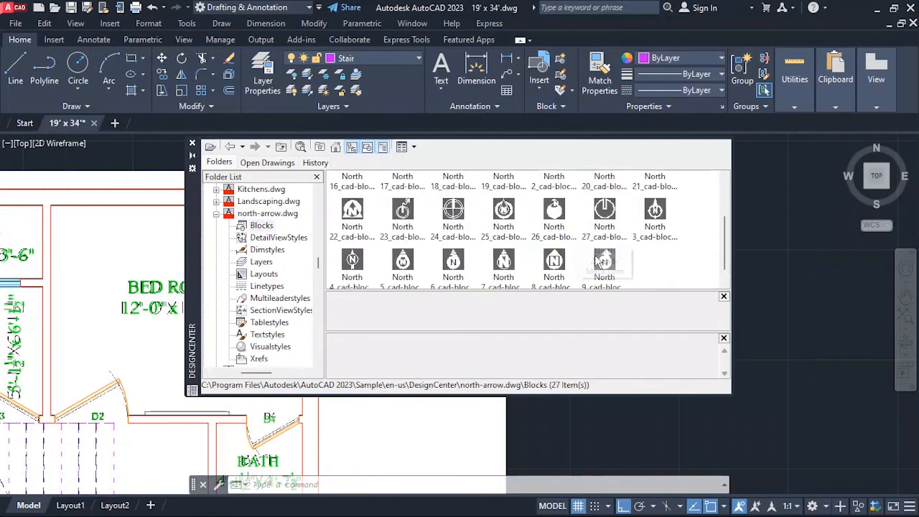
double_click(504, 210)
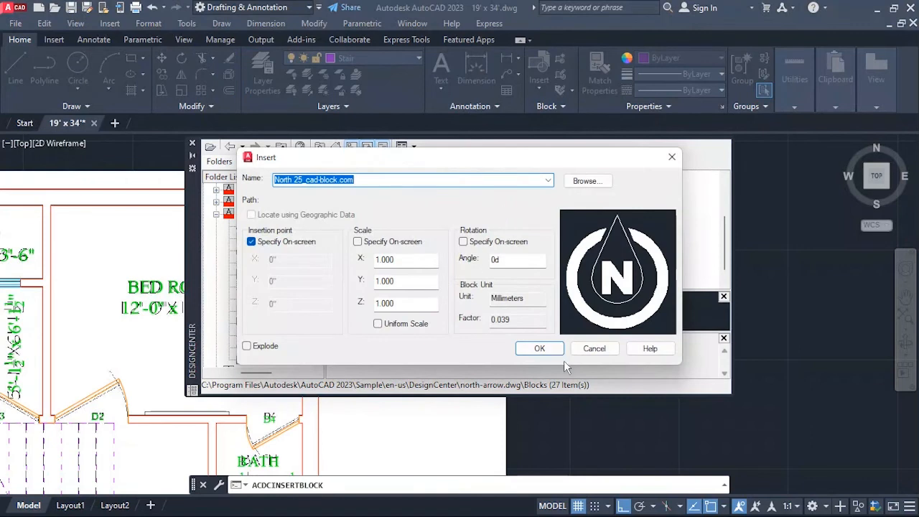
click(539, 348)
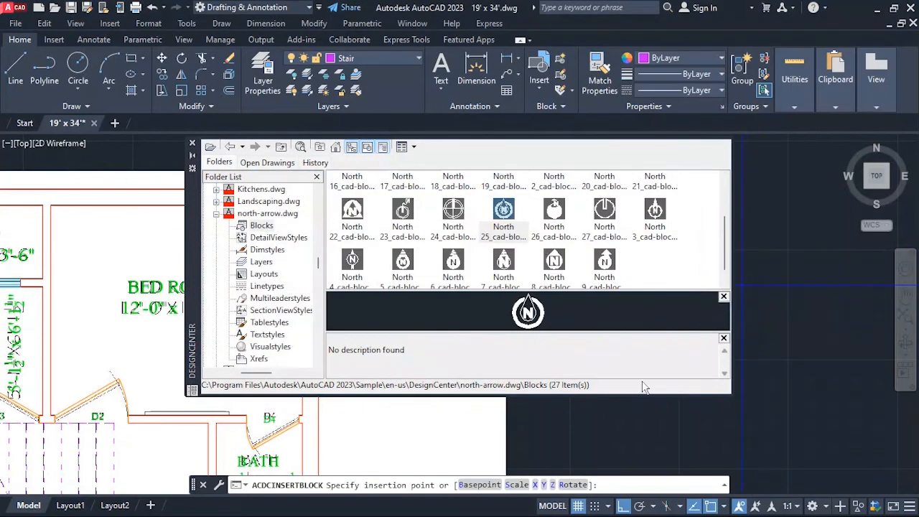
click(544, 409)
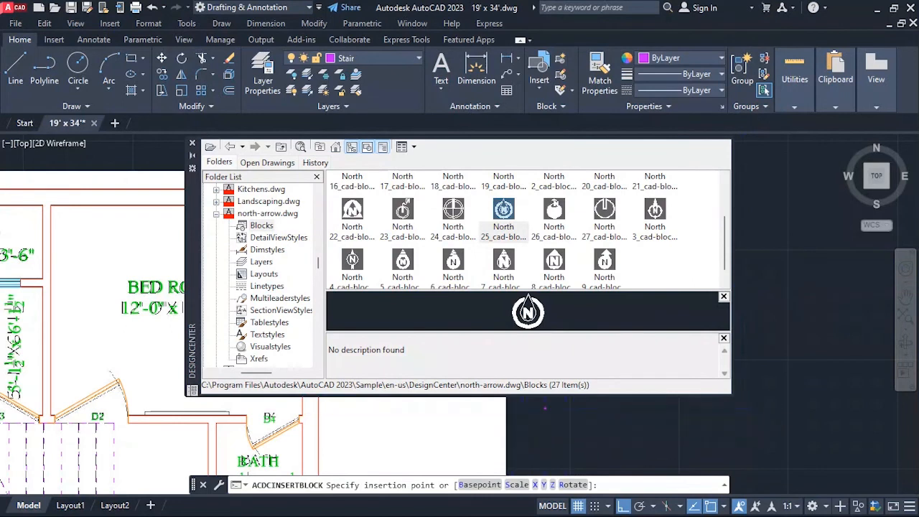
click(193, 145)
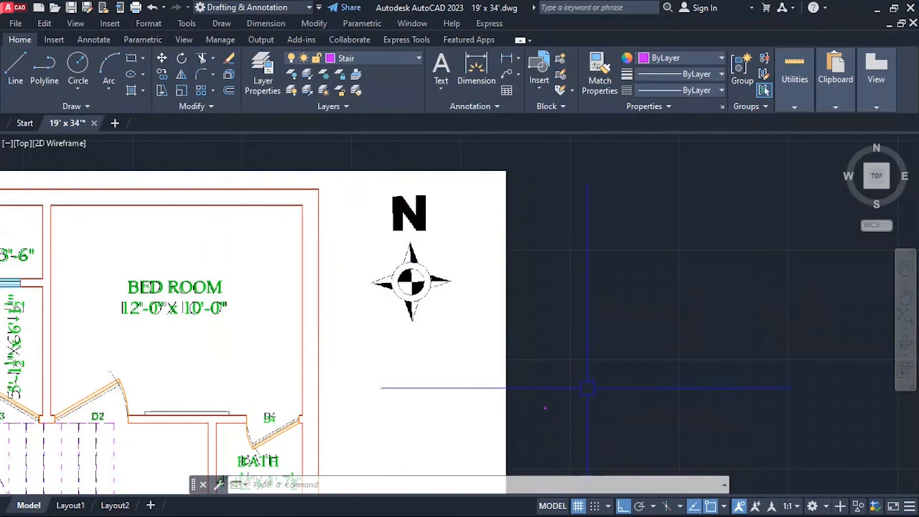
View the North 25_cad-block.com definition in the Block Editor and close the editor without editing it.
scroll(546, 426, up, 2)
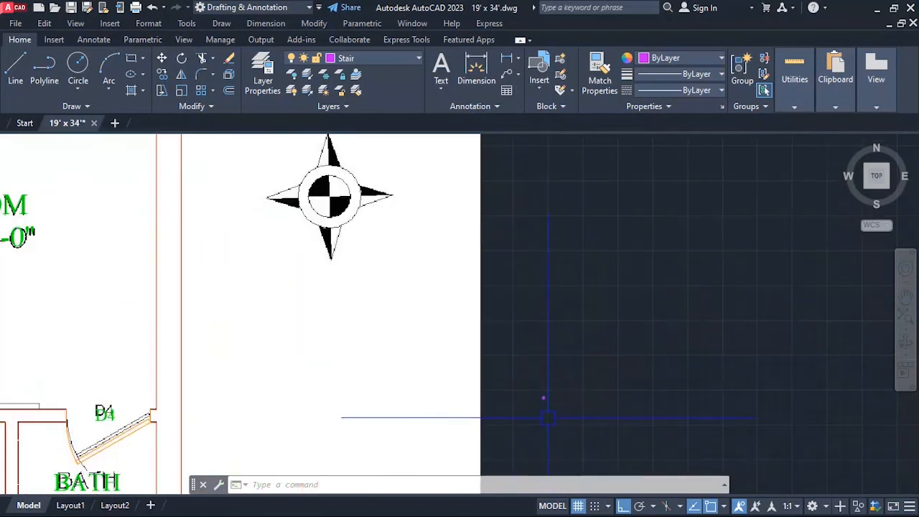
double_click(543, 398)
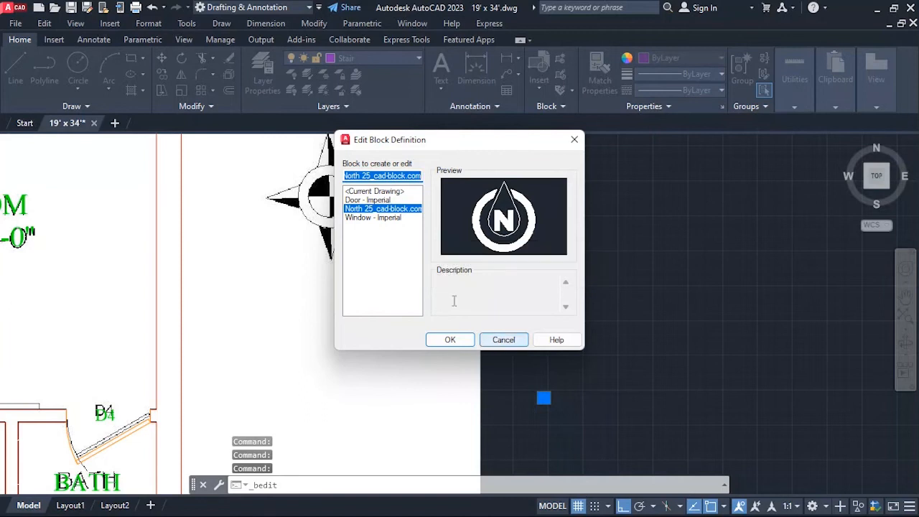
click(379, 200)
click(381, 208)
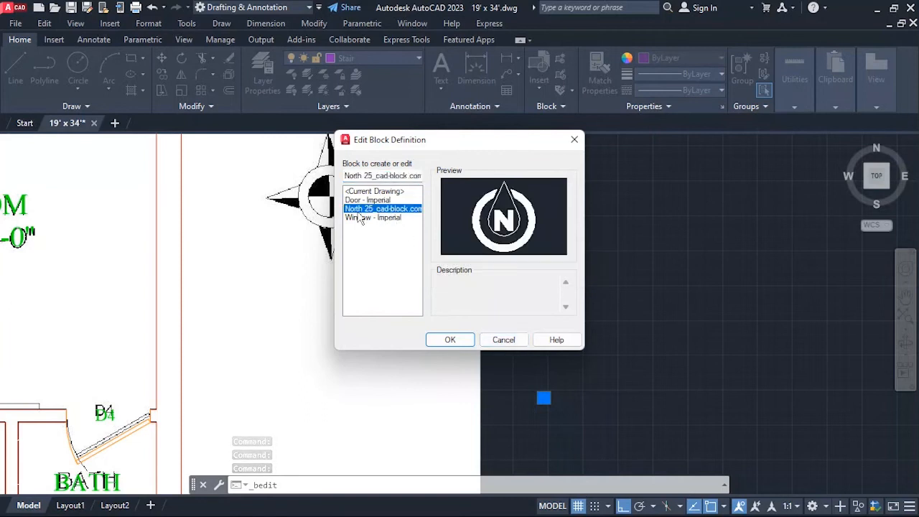
click(450, 341)
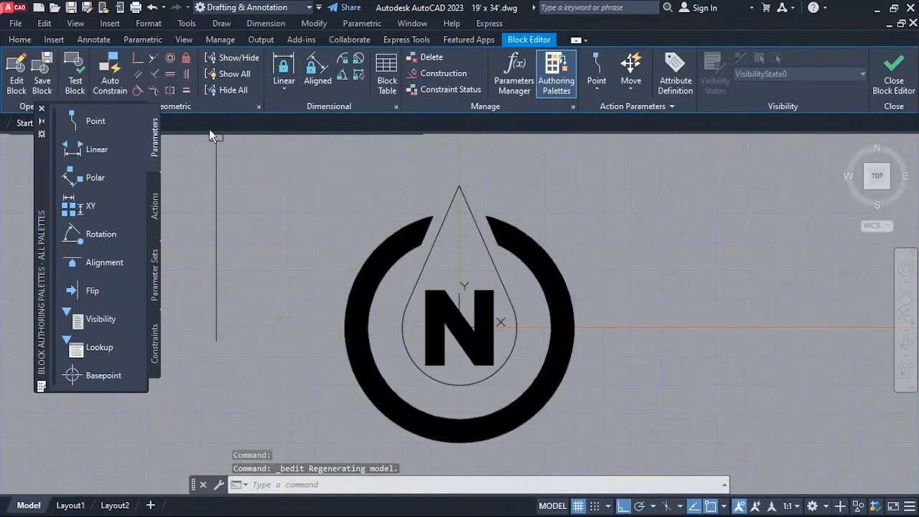
click(891, 74)
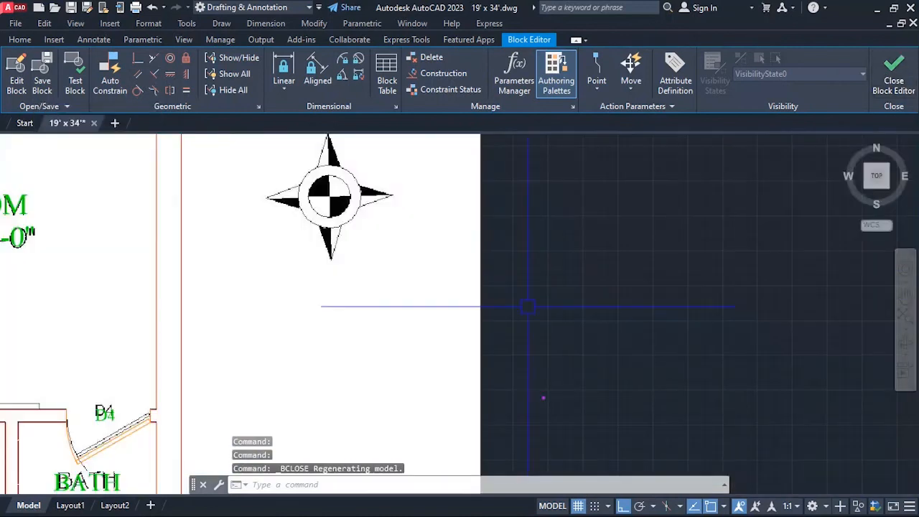
Scale the inserted north arrow block beside the plan by a factor of 2.
text(s)
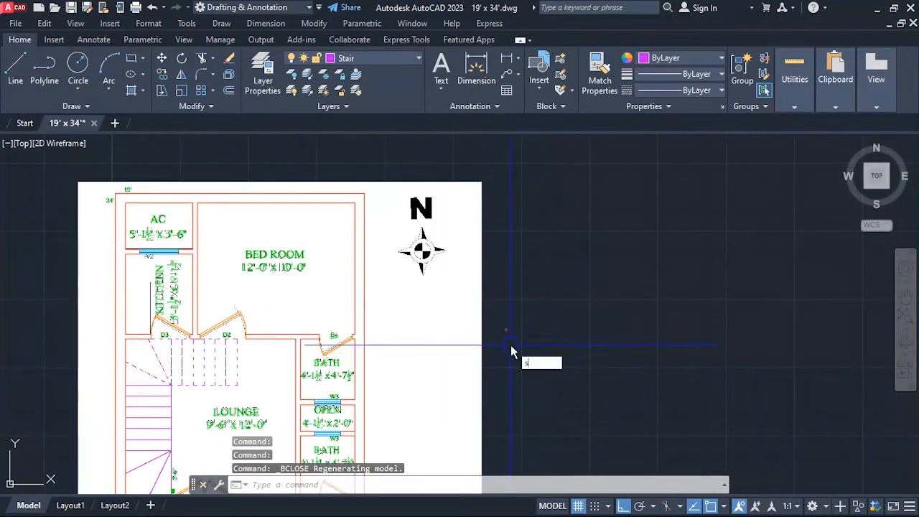
text(ite c)
key(Return)
click(521, 320)
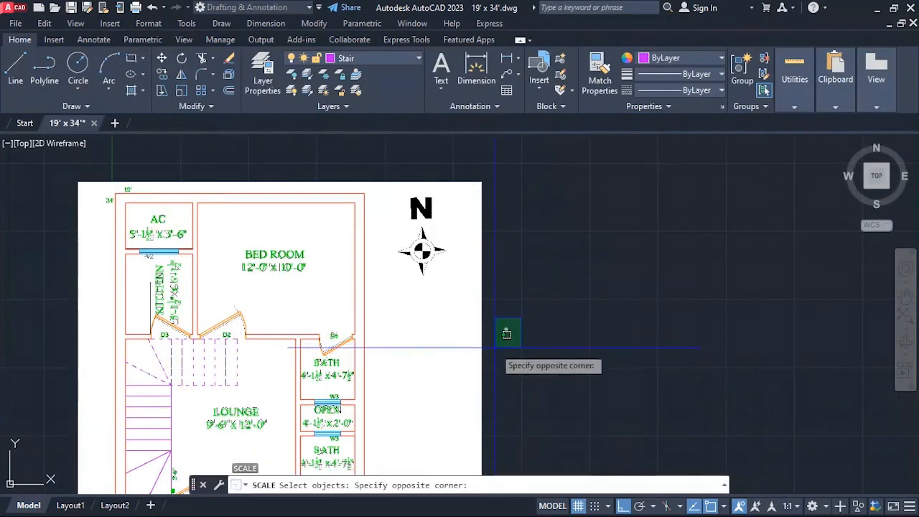
click(507, 333)
key(Return)
click(506, 332)
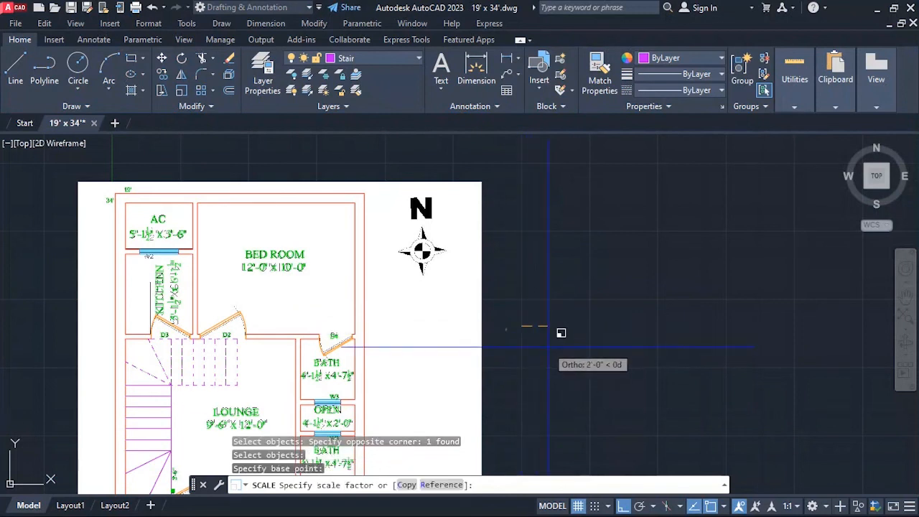
text(2)
key(Return)
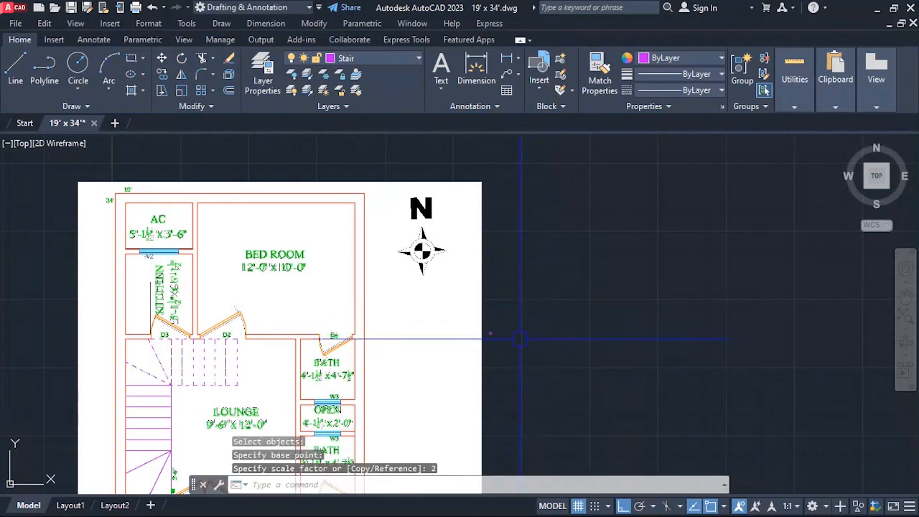
Enlarge the tiny north arrow block by a further scale factor of 10.
text(sc)
key(Return)
scroll(488, 327, up, 3)
click(489, 321)
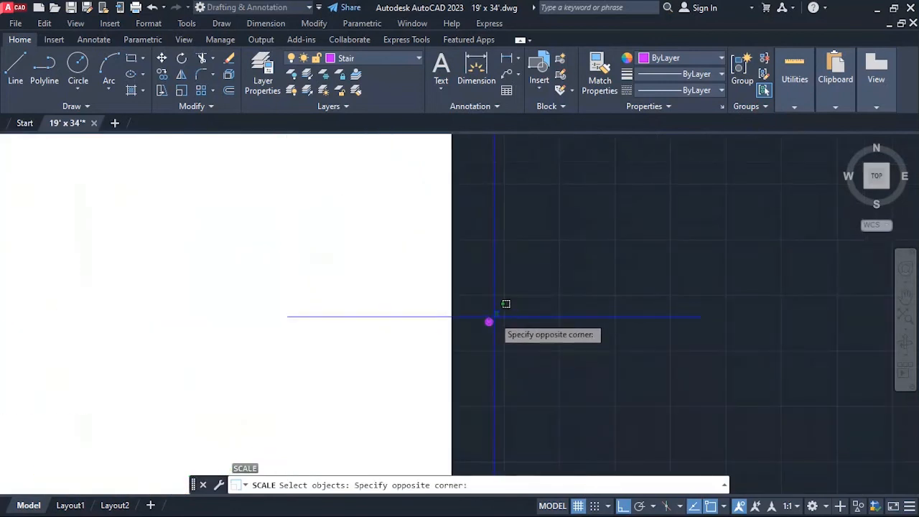
click(494, 318)
key(Return)
click(489, 322)
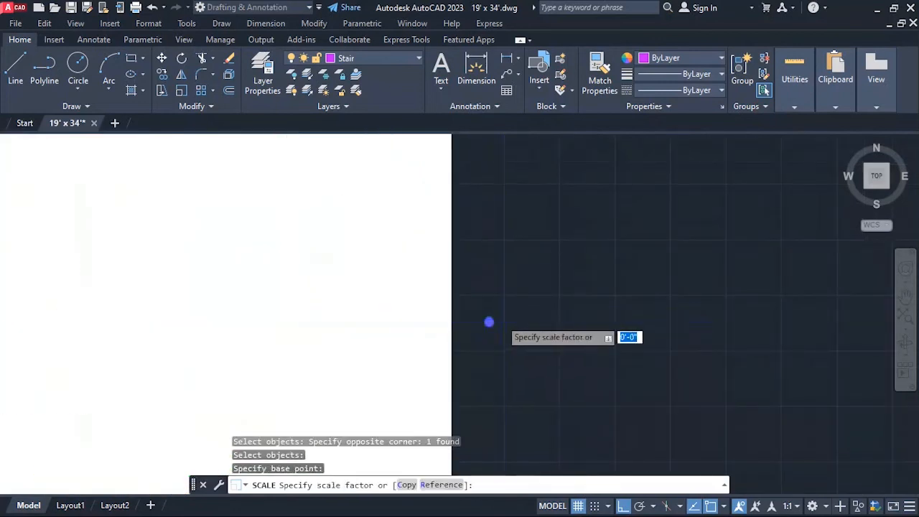
text(10)
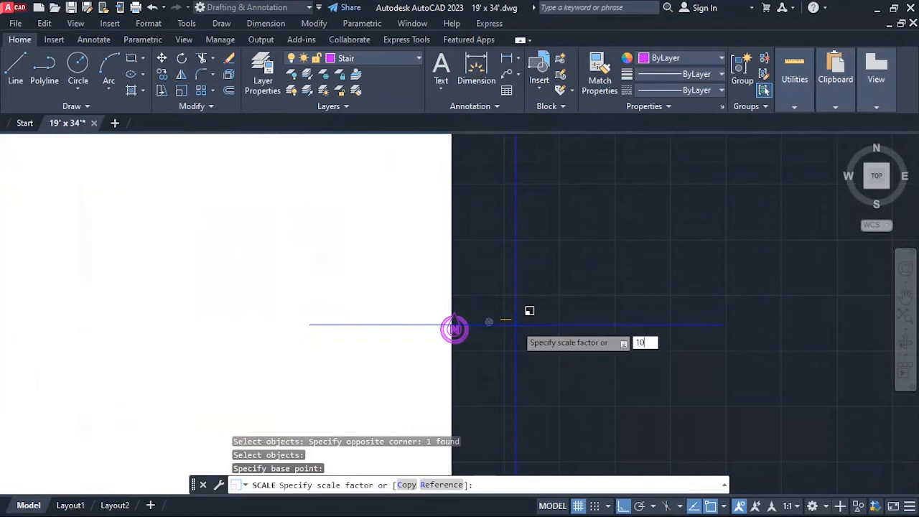
key(Return)
scroll(544, 381, down, 4)
scroll(543, 380, up, 2)
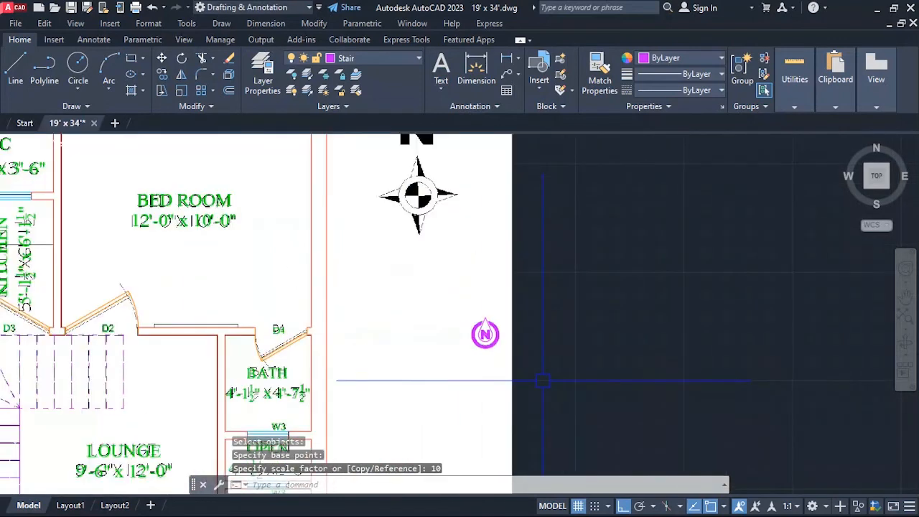
Move the north arrow block to the Text layer and deselect it.
scroll(486, 332, down, 2)
scroll(484, 338, up, 2)
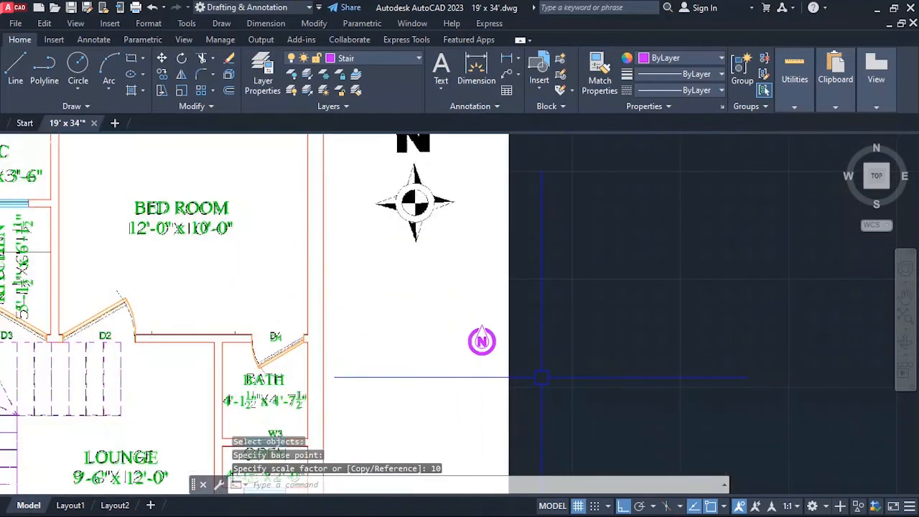
scroll(492, 360, down, 2)
scroll(483, 356, up, 2)
click(480, 347)
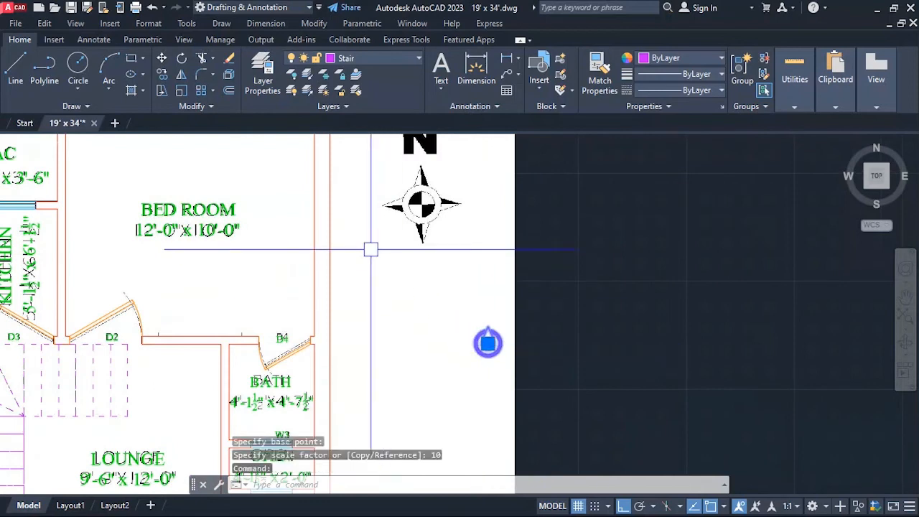
click(394, 59)
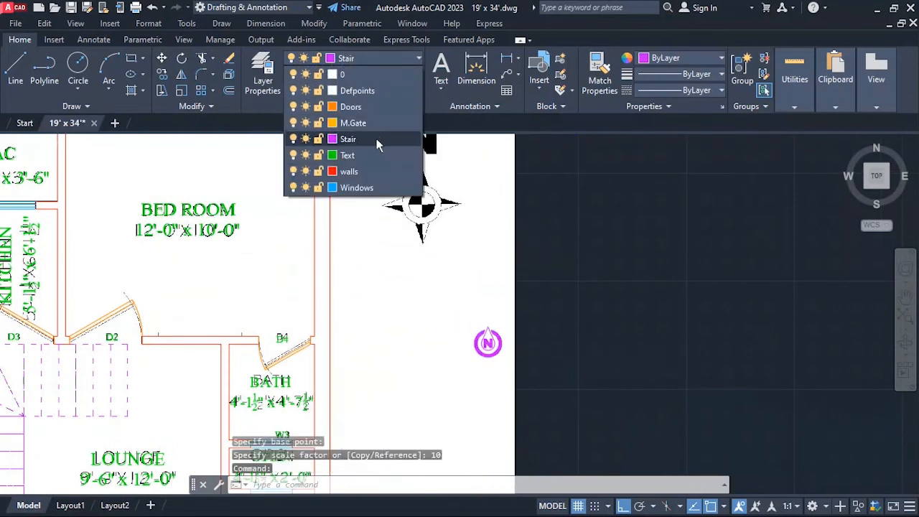
click(362, 145)
key(Escape)
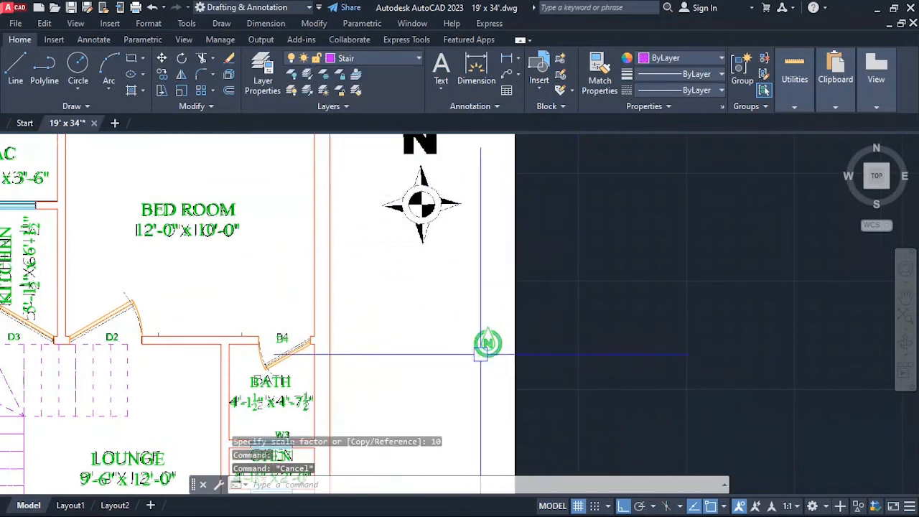
Scale the green north arrow block by a factor of 2 from a base point just outside the reference image.
scroll(481, 350, up, 2)
text(sc)
key(Return)
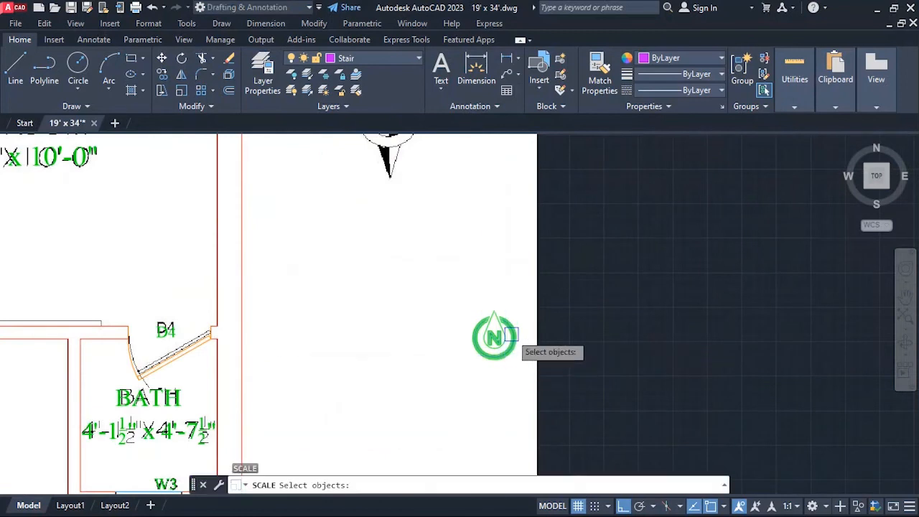
click(492, 335)
scroll(493, 334, down, 2)
key(Return)
click(537, 339)
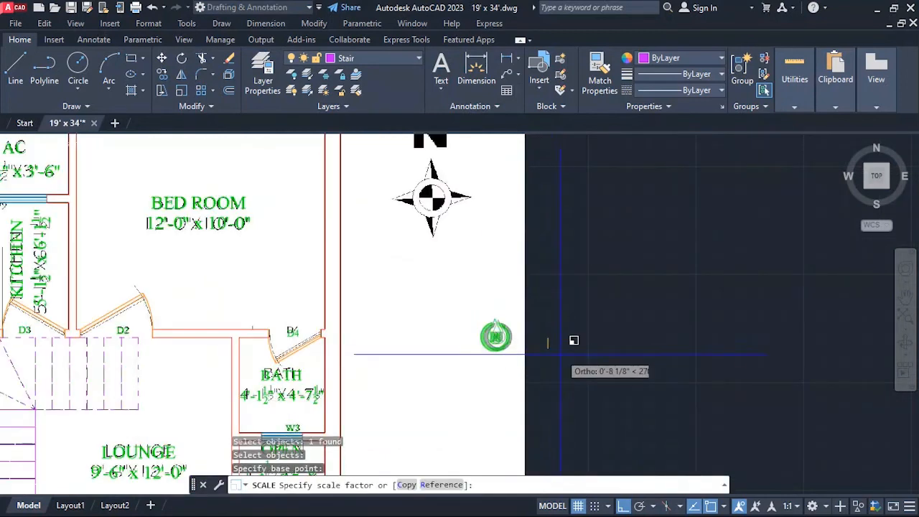
text(2)
key(Return)
scroll(512, 366, down, 2)
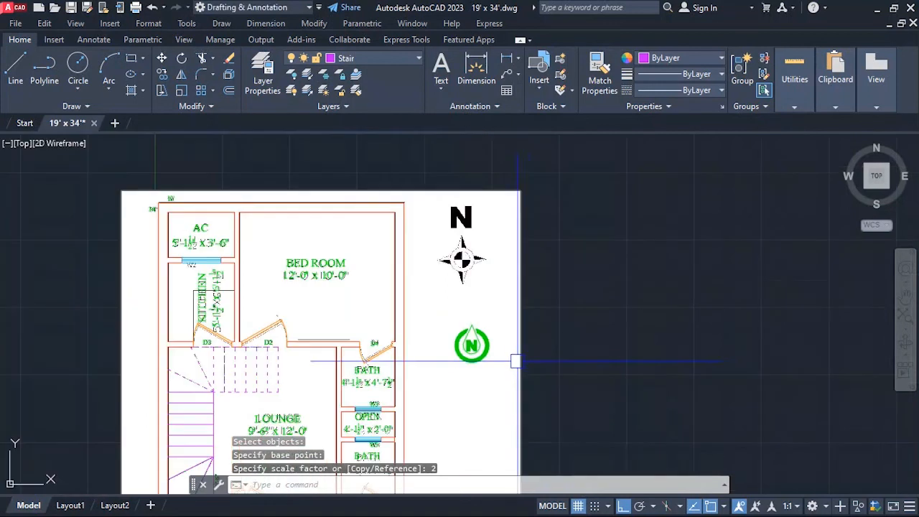
Double the north arrow block's size once more with a scale factor of 2.
scroll(529, 359, up, 2)
text(sc)
key(Return)
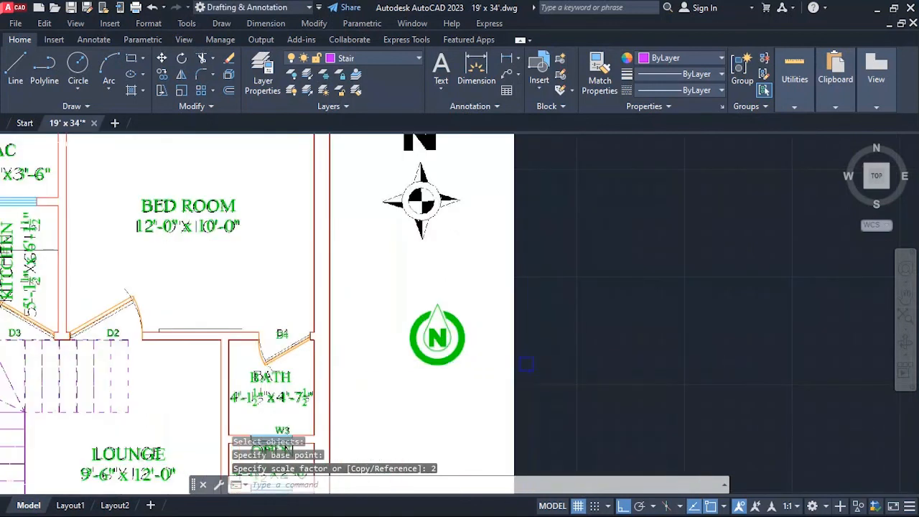
click(465, 334)
key(Return)
click(563, 318)
text(2)
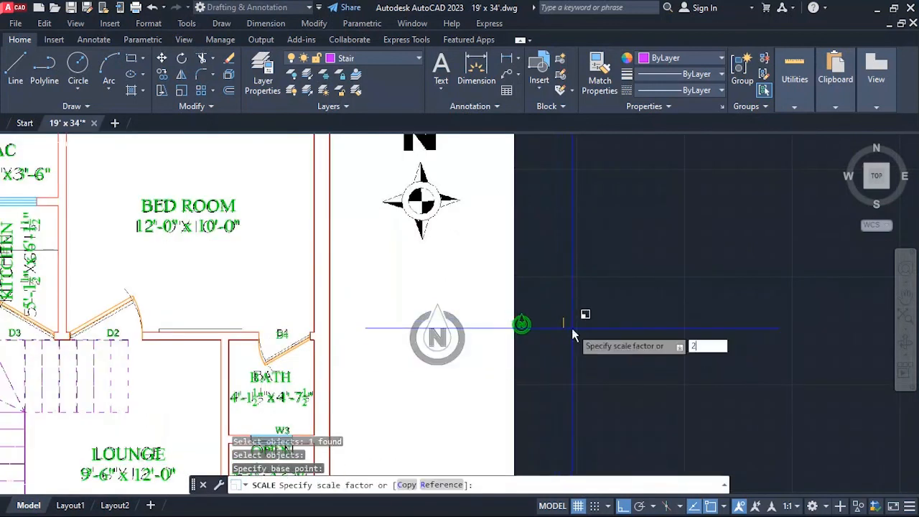
key(Return)
scroll(533, 332, down, 2)
key(Escape)
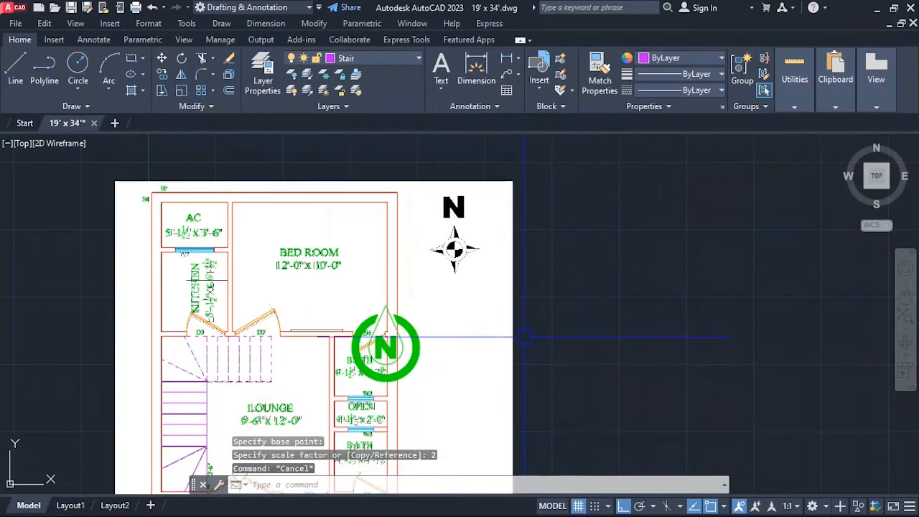
Scale the north arrow block by a factor of 1.5.
text(sc)
key(Return)
click(380, 341)
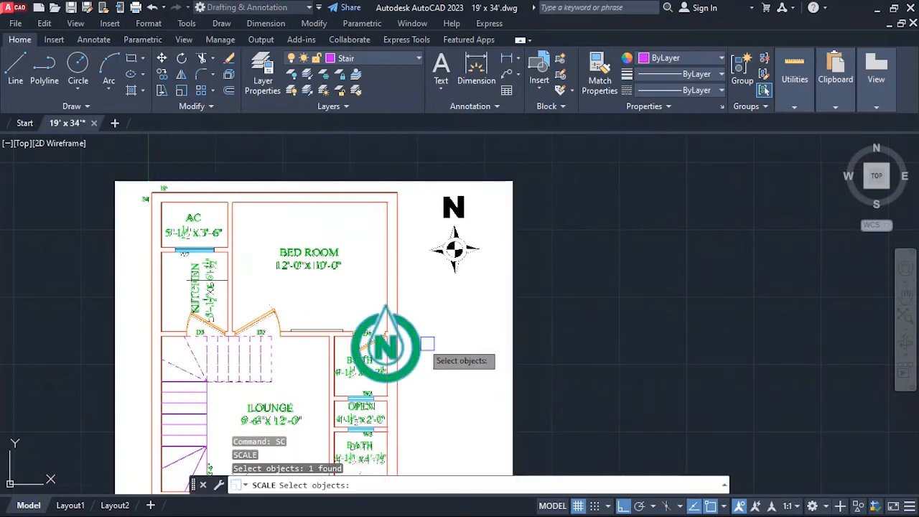
key(Return)
click(512, 310)
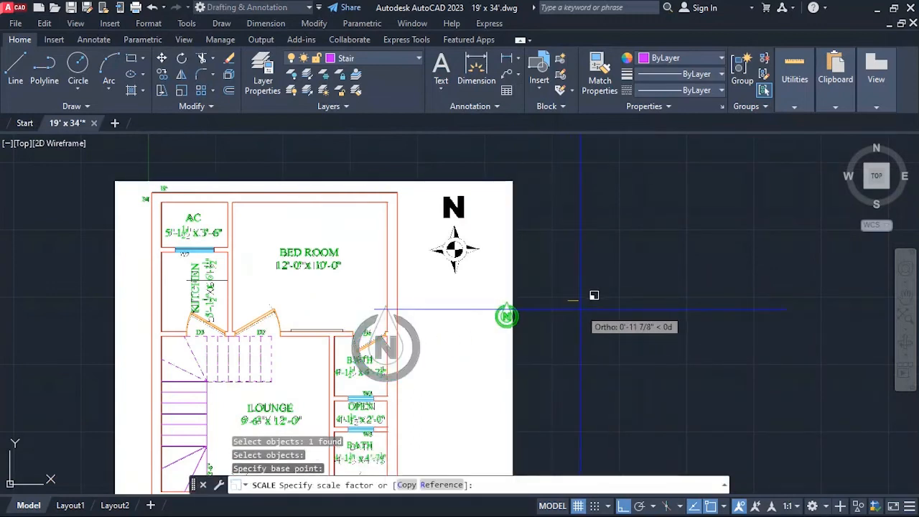
text(1.5)
key(Return)
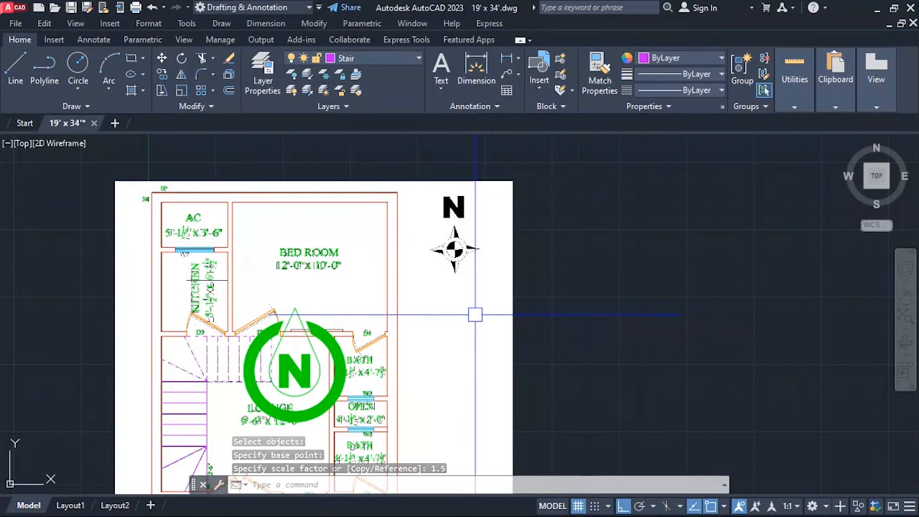
Reduce the north arrow block with a scale factor of .5 and leave the command.
text(sc)
key(Return)
click(341, 348)
key(Return)
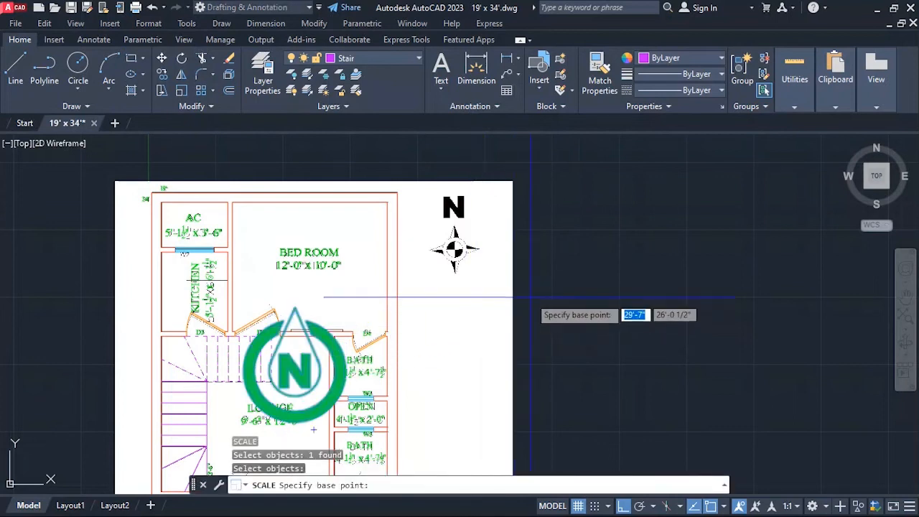
click(531, 296)
text(.5)
key(Return)
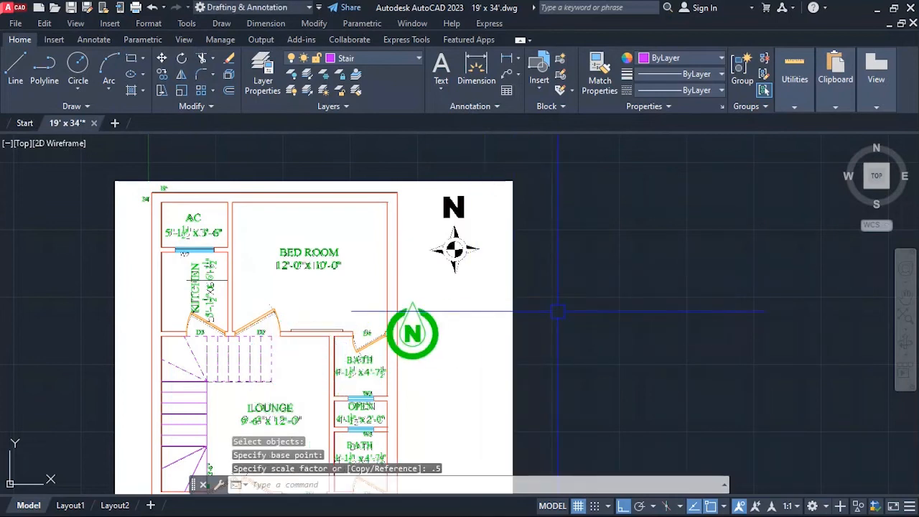
key(Escape)
key(Escape)
Move the north arrow block straight up about 6'-5", level with the reference image's compass symbol.
text(m)
key(Return)
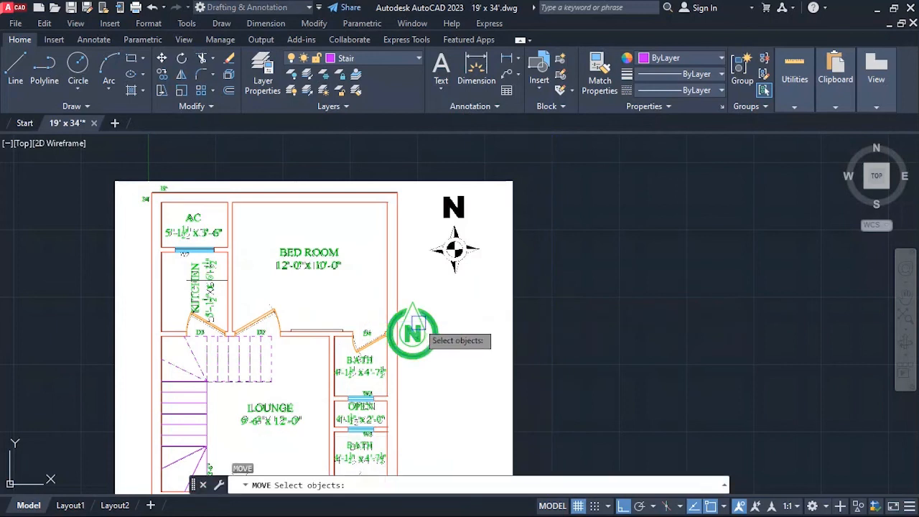
click(414, 336)
key(Return)
click(589, 334)
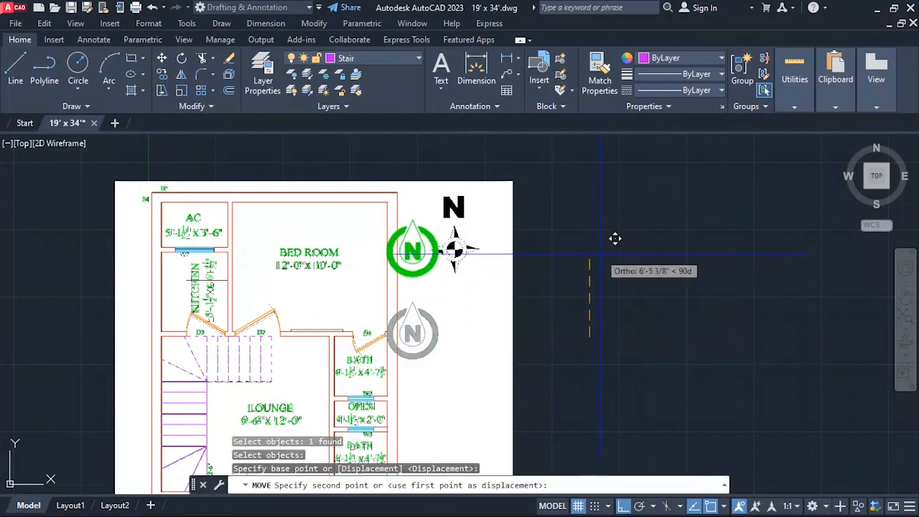
click(613, 239)
Move the north arrow block about 3'-3" to the right onto the reference image's compass symbol.
key(Return)
click(455, 249)
key(Return)
click(585, 255)
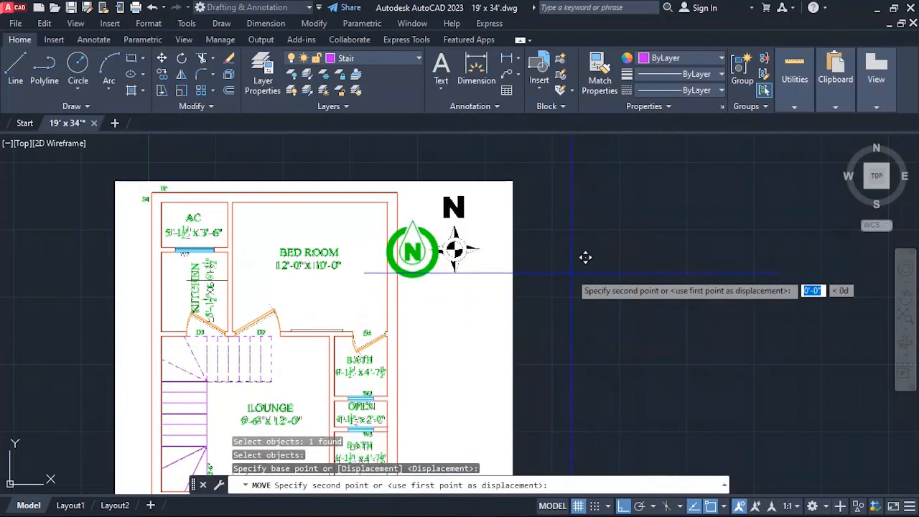
click(627, 254)
scroll(509, 280, down, 4)
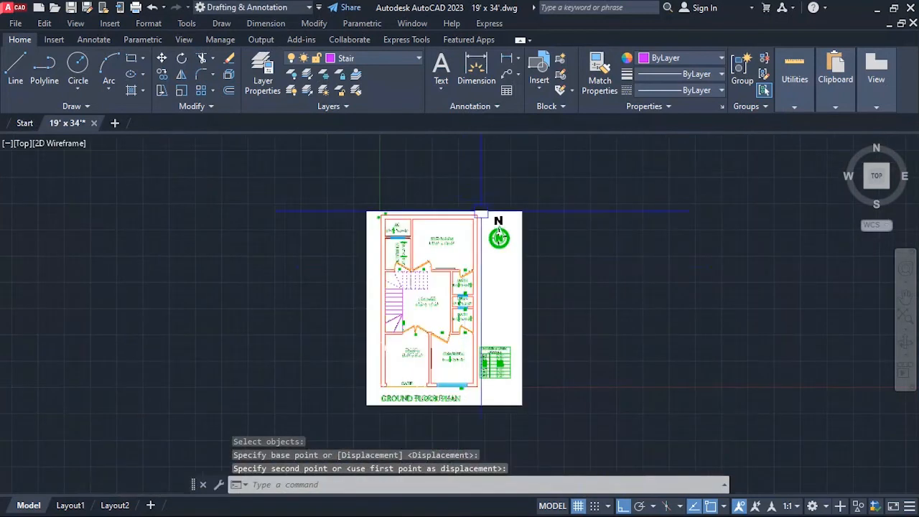
key(Escape)
key(Escape)
key(Escape)
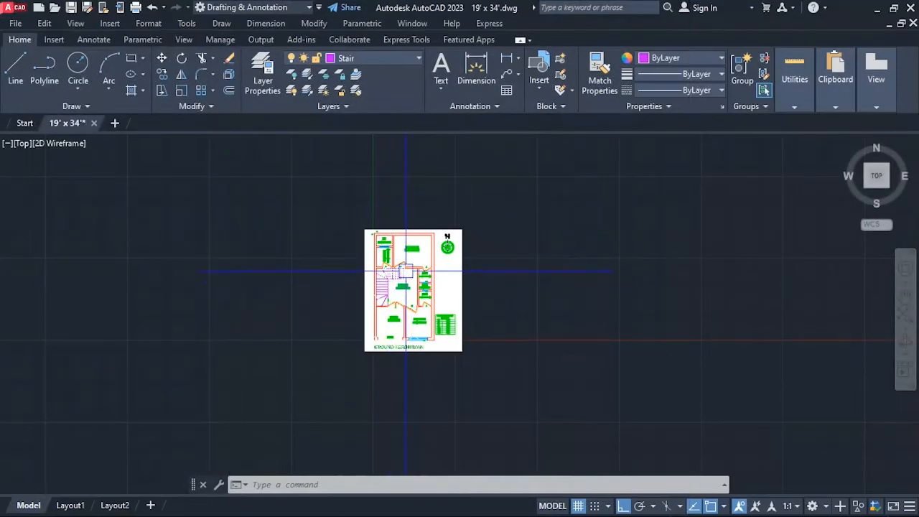
Create a ground floor layer with index color 220 in the Layer Properties Manager and close the manager.
scroll(357, 257, up, 2)
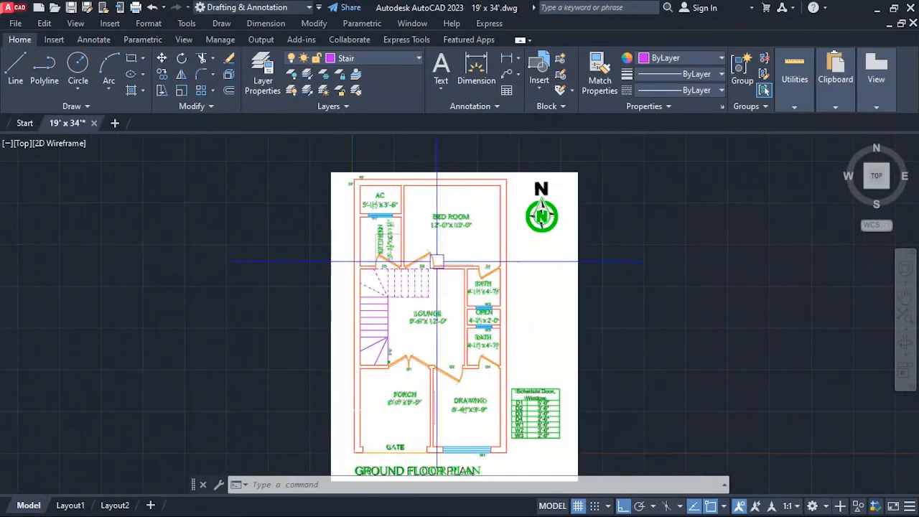
scroll(457, 260, down, 2)
text(LA)
key(Return)
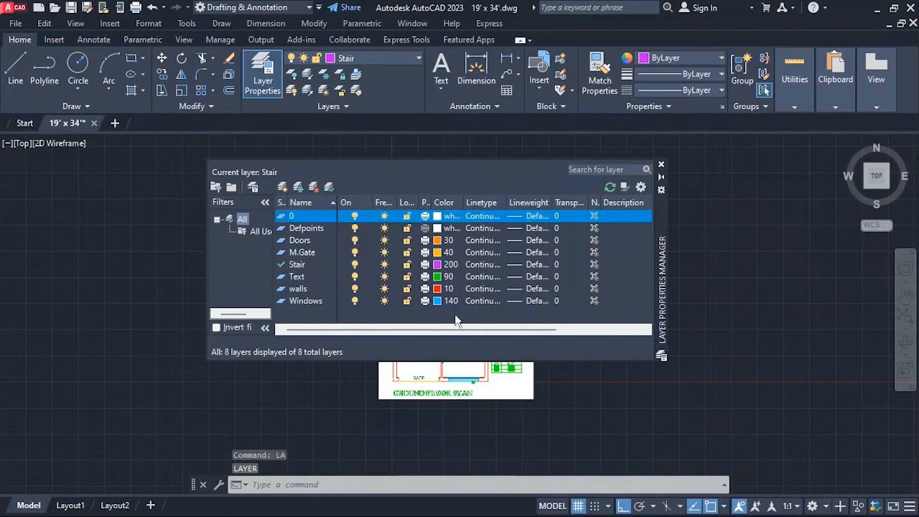
key(alt+n)
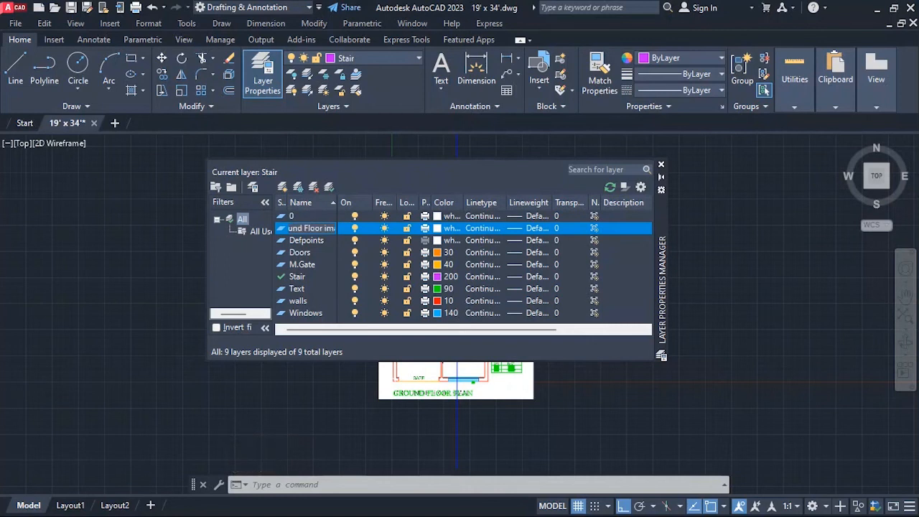
click(440, 227)
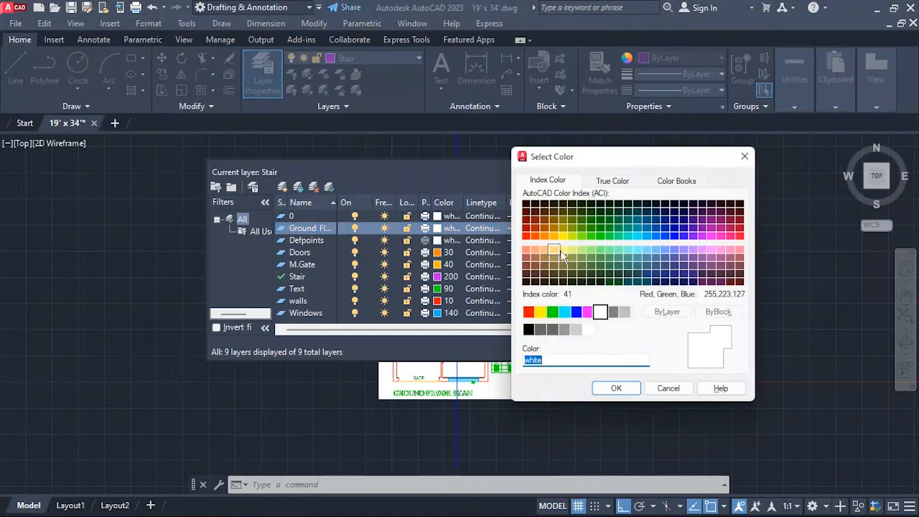
click(725, 237)
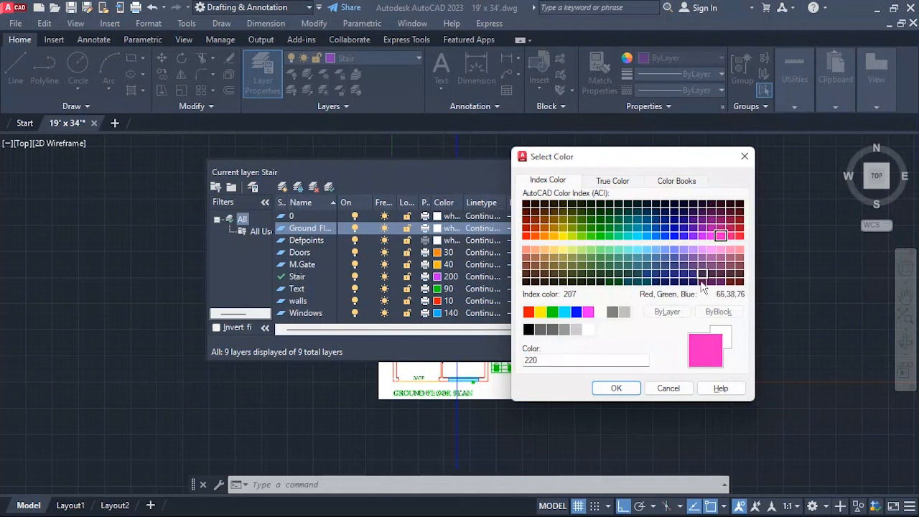
click(615, 387)
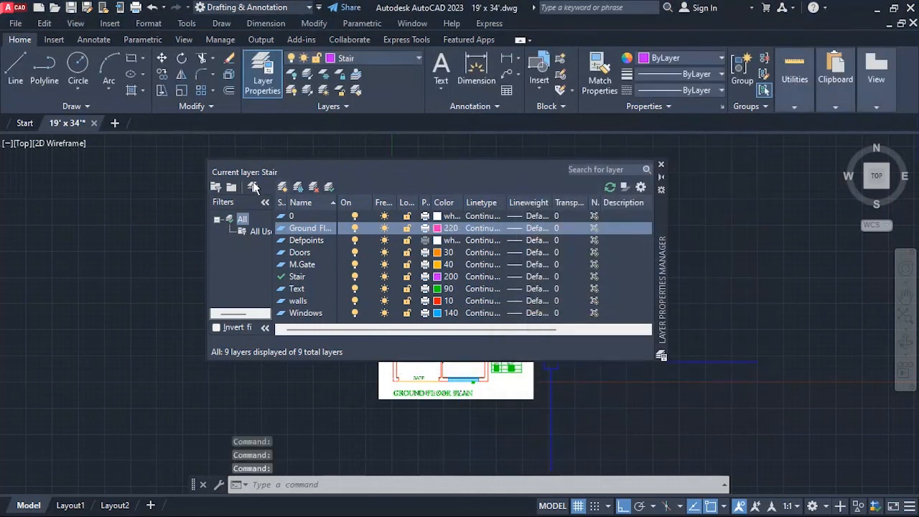
click(661, 165)
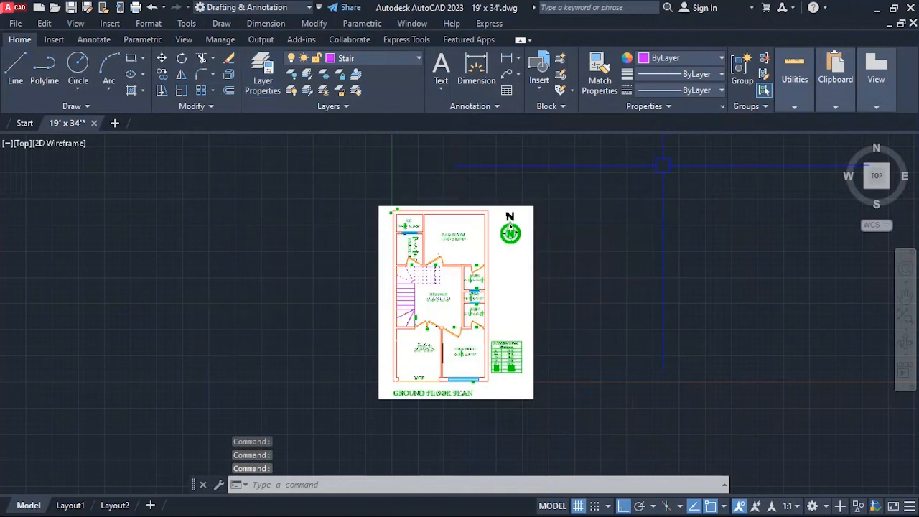
Assign the reference image to the Ground Floor image layer and clear the selection.
click(559, 259)
click(526, 296)
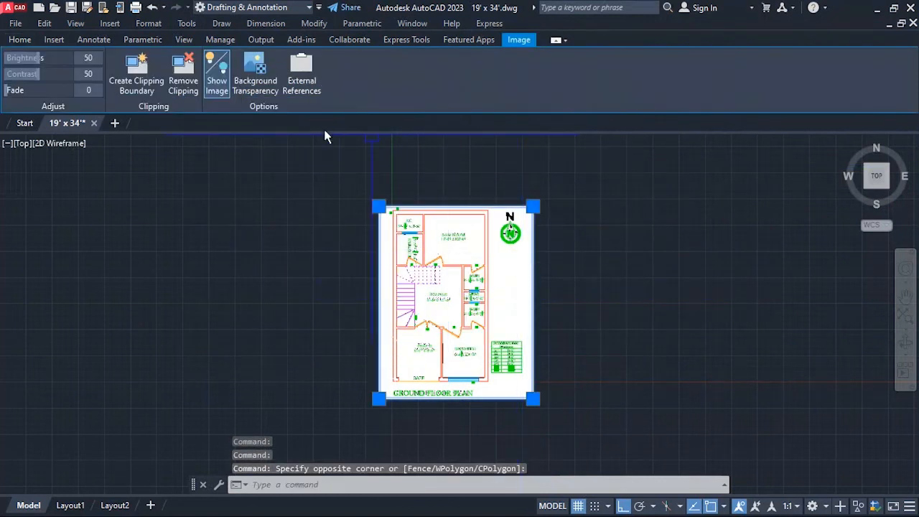
click(20, 39)
click(406, 59)
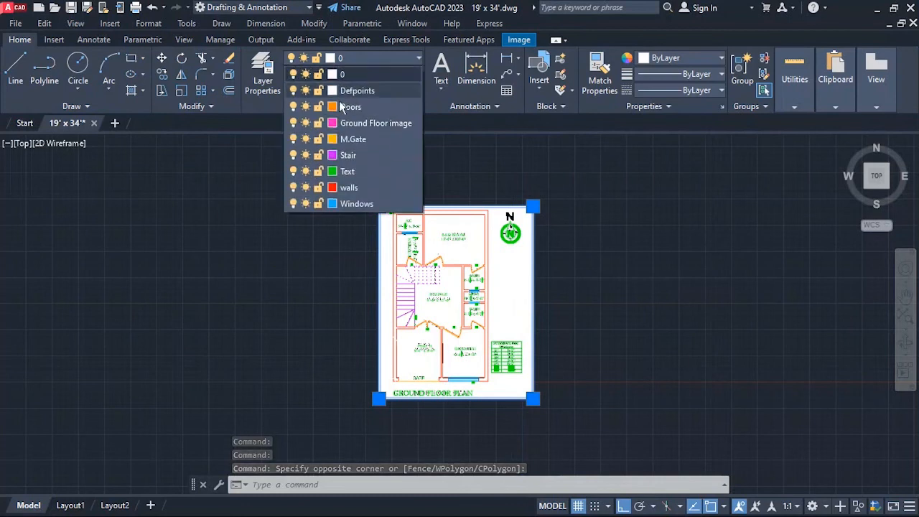
click(359, 123)
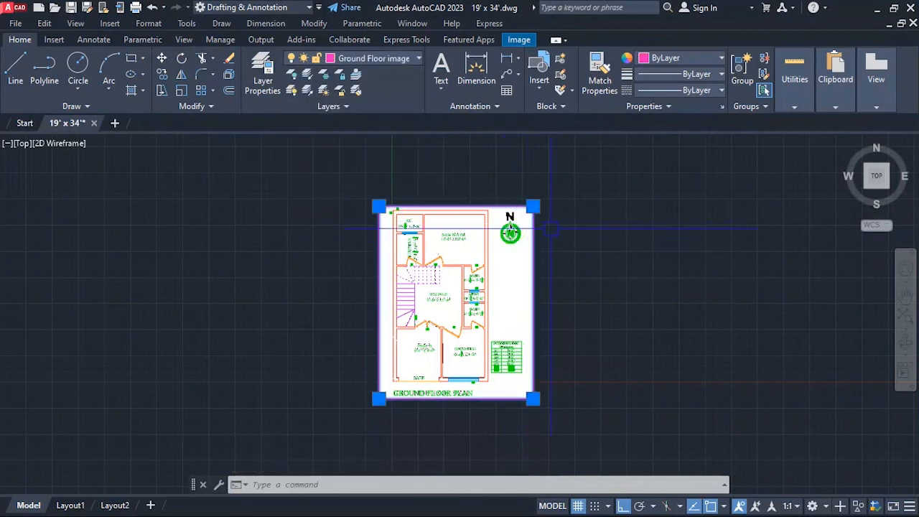
click(598, 241)
click(592, 256)
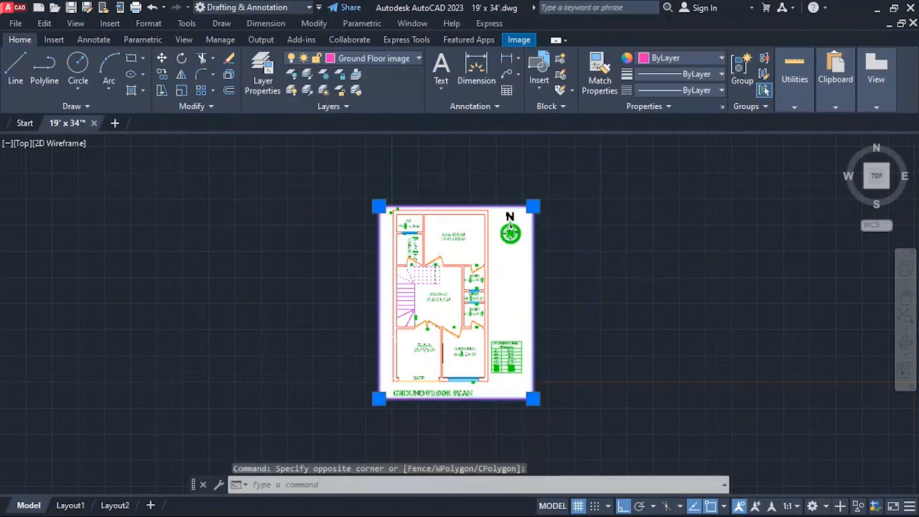
key(Escape)
scroll(567, 292, up, 2)
scroll(475, 226, down, 2)
key(Escape)
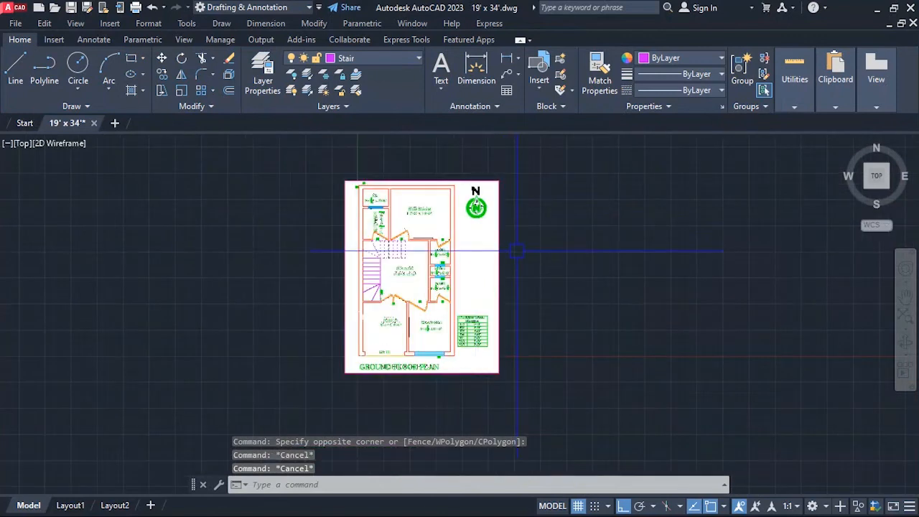
Draw a rectangle around the whole plan, from the reference image's upper-left corner to its lower-right corner.
text(rec)
key(Return)
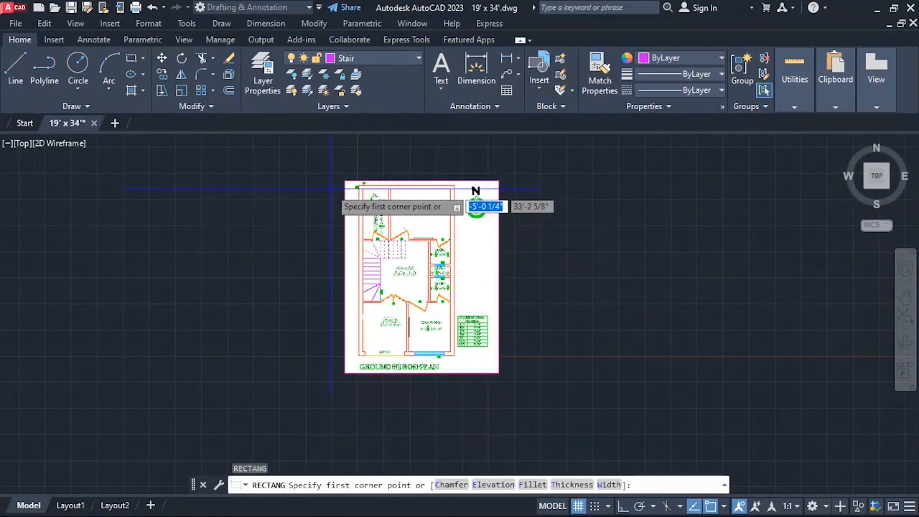
click(346, 182)
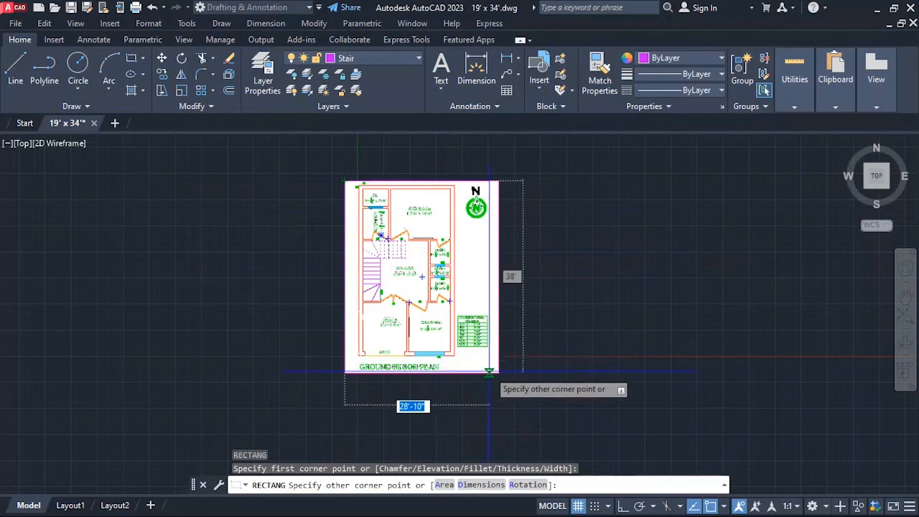
key(Escape)
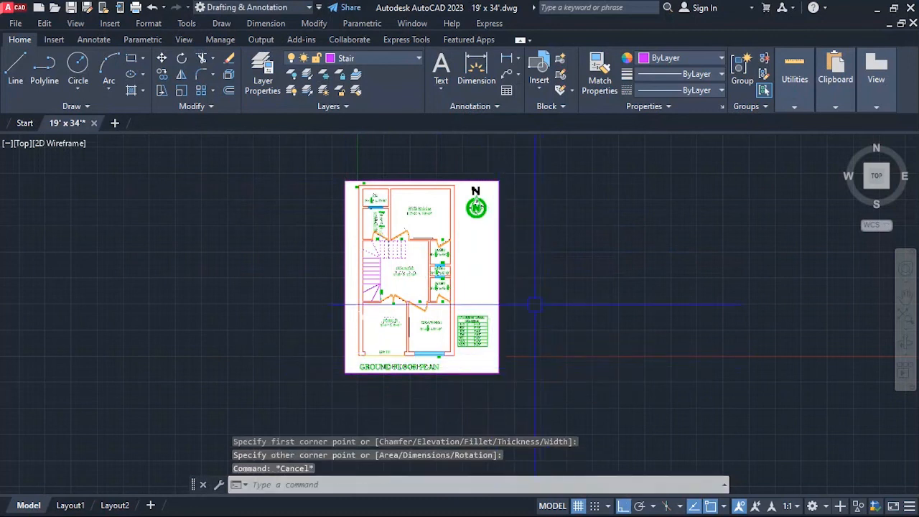
click(565, 271)
click(553, 294)
key(Escape)
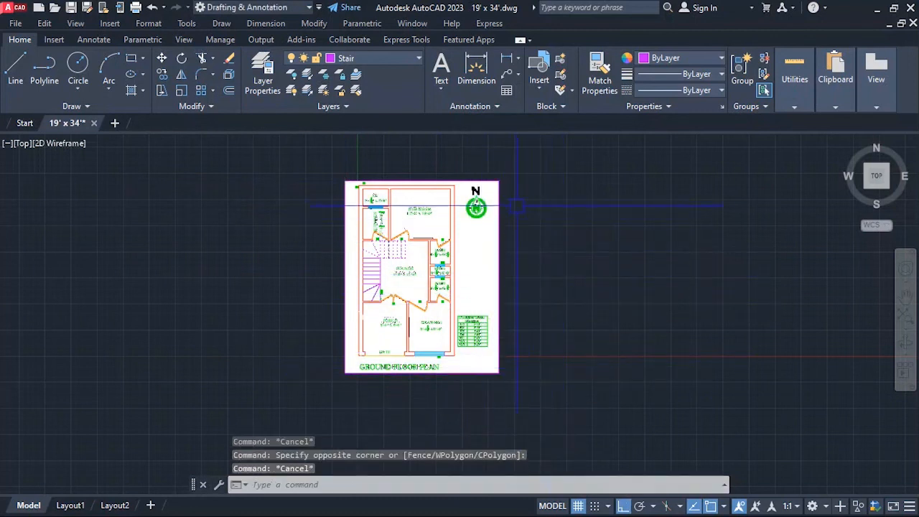
key(Escape)
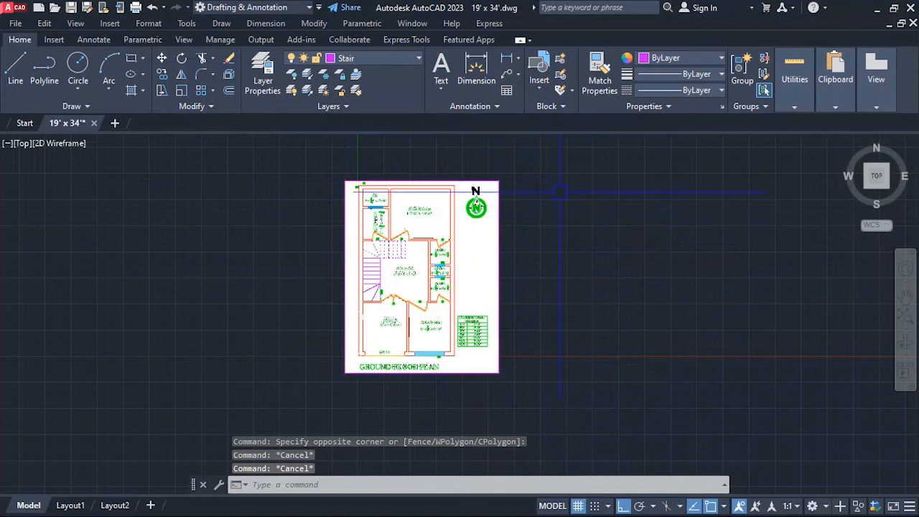
Turn off the Ground Floor image layer in the Layer Properties Manager, widening its name column, and close the manager.
text(la)
key(Return)
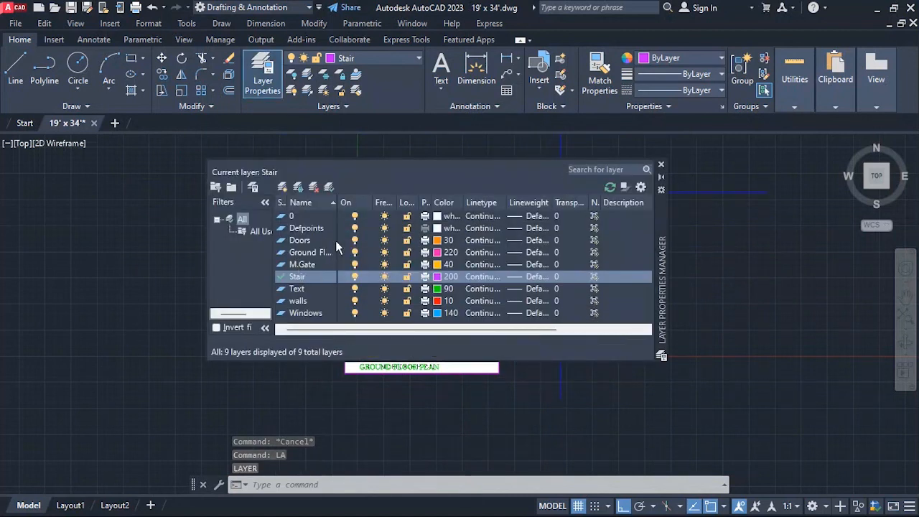
drag(337, 203, 385, 209)
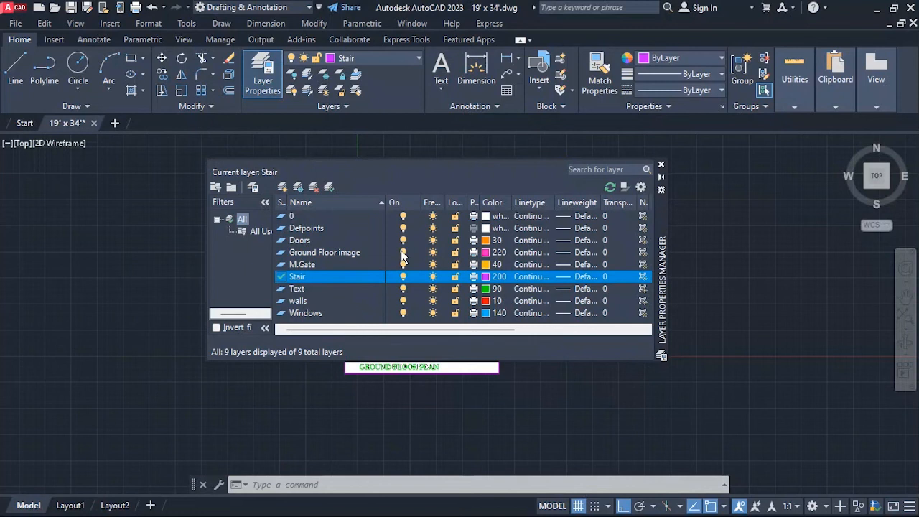
click(352, 252)
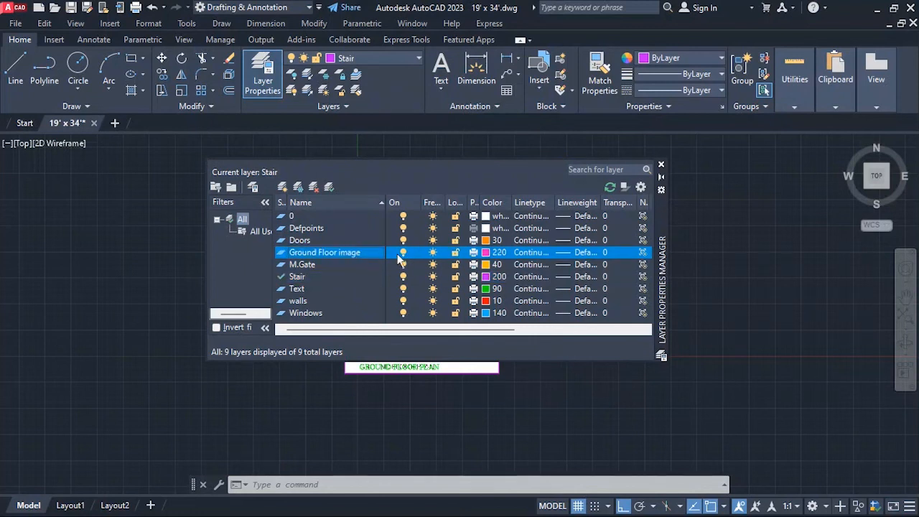
click(403, 253)
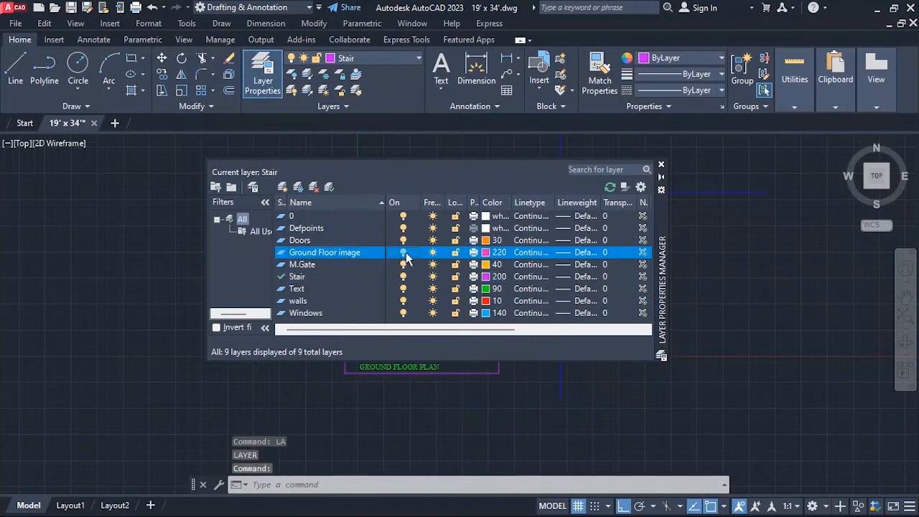
click(661, 167)
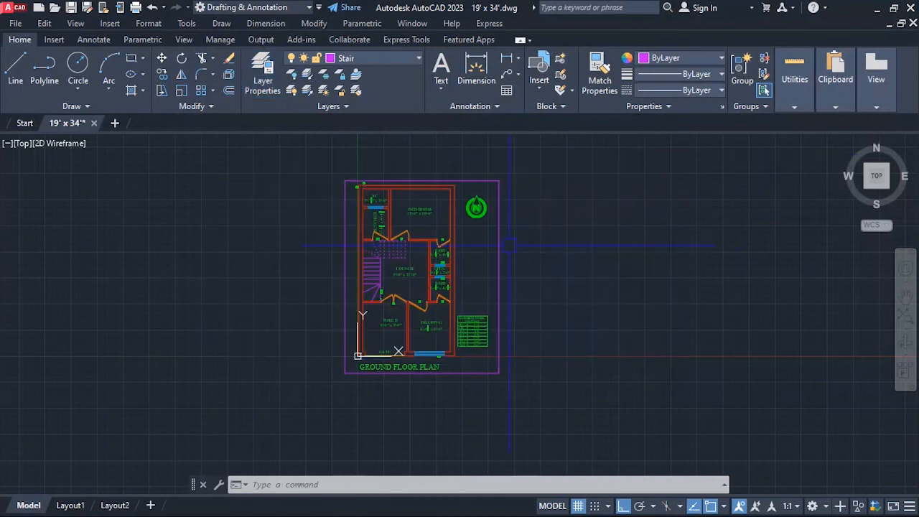
scroll(481, 267, up, 2)
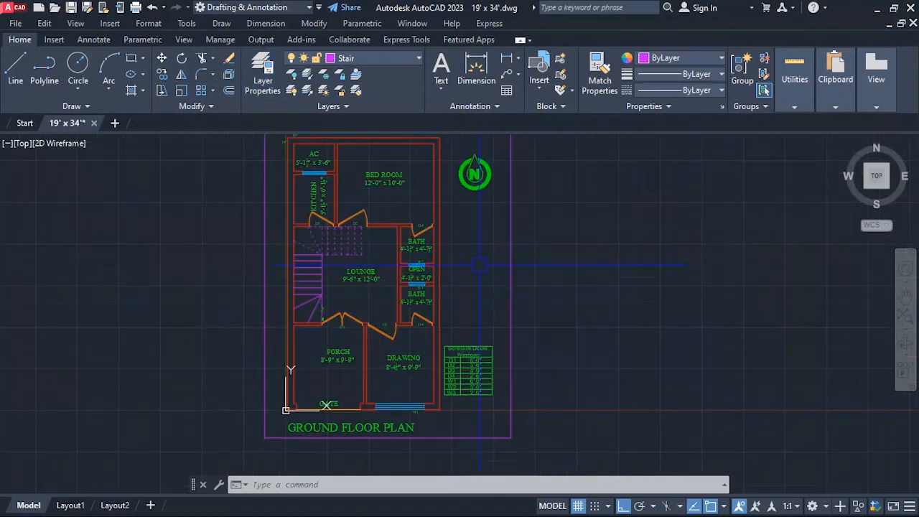
scroll(484, 266, down, 2)
scroll(546, 248, up, 2)
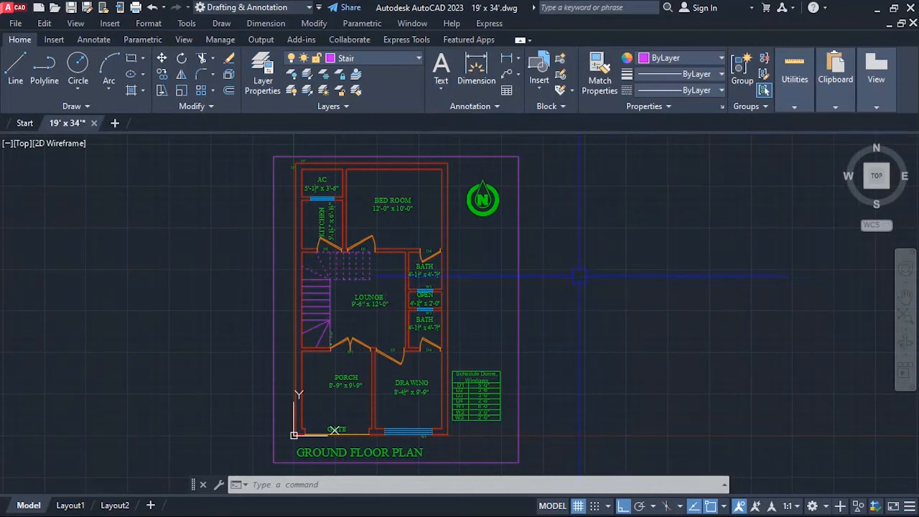
Create a layer named Border with index color 242 in the Layer Properties Manager.
text(la)
key(Return)
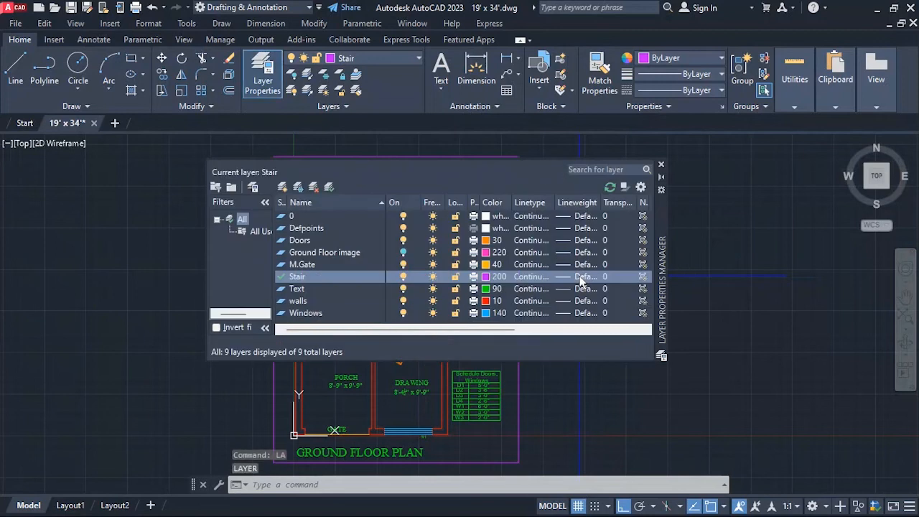
key(alt+n)
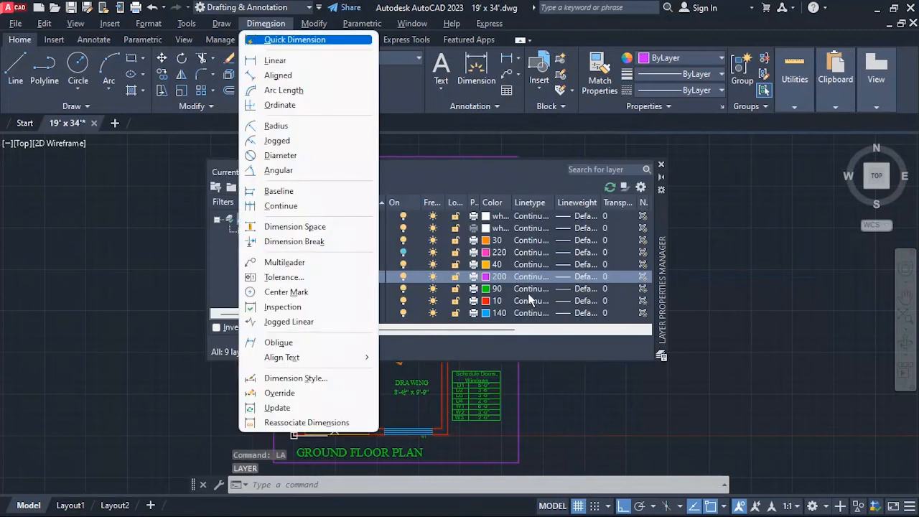
key(Escape)
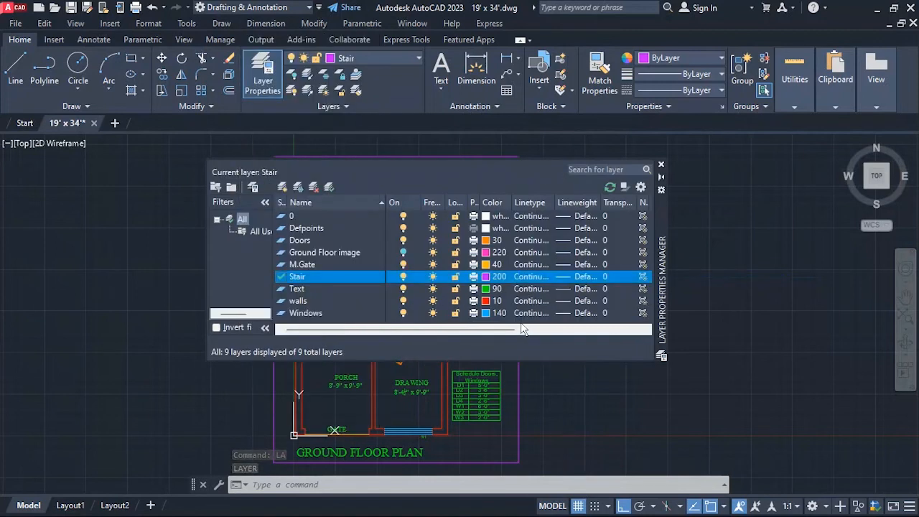
key(alt+n)
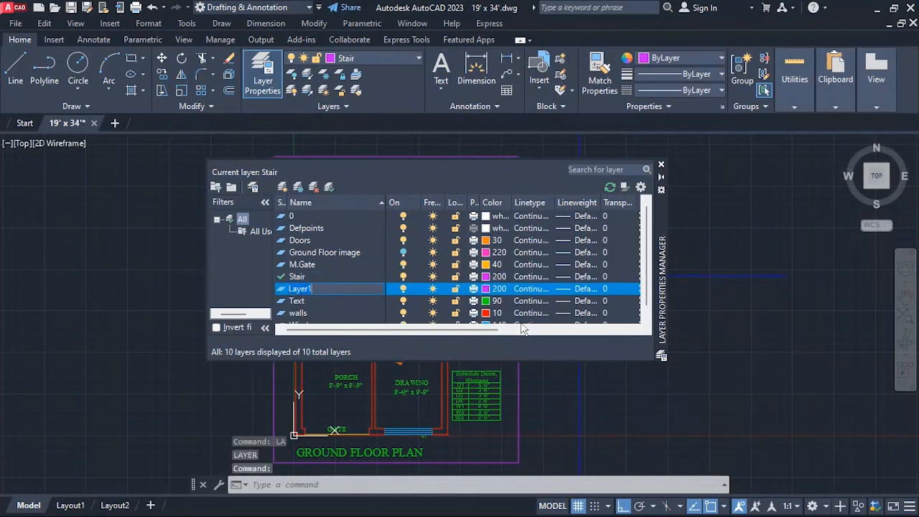
text(Bo)
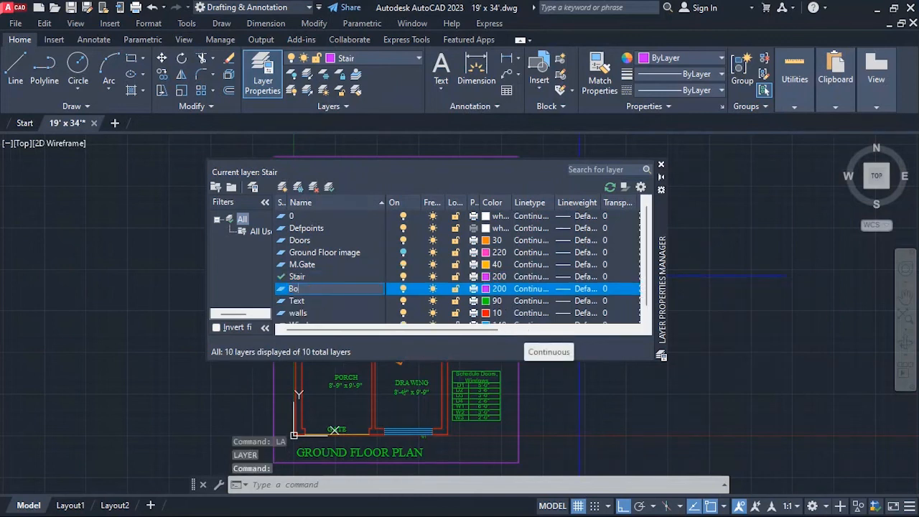
text(rder)
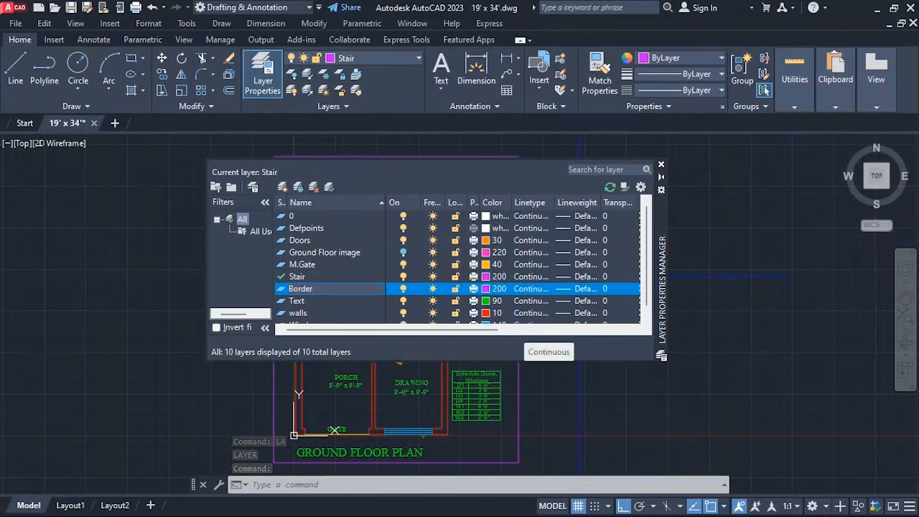
key(Return)
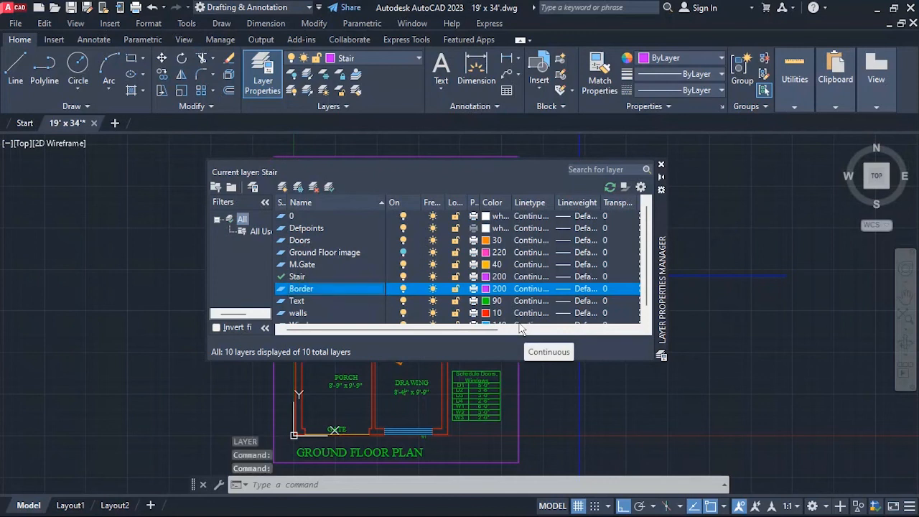
click(483, 287)
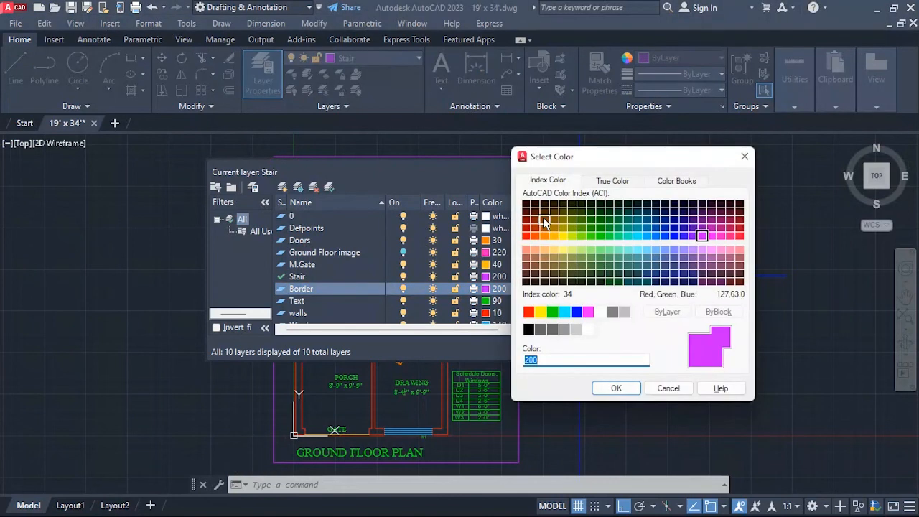
click(740, 228)
click(607, 392)
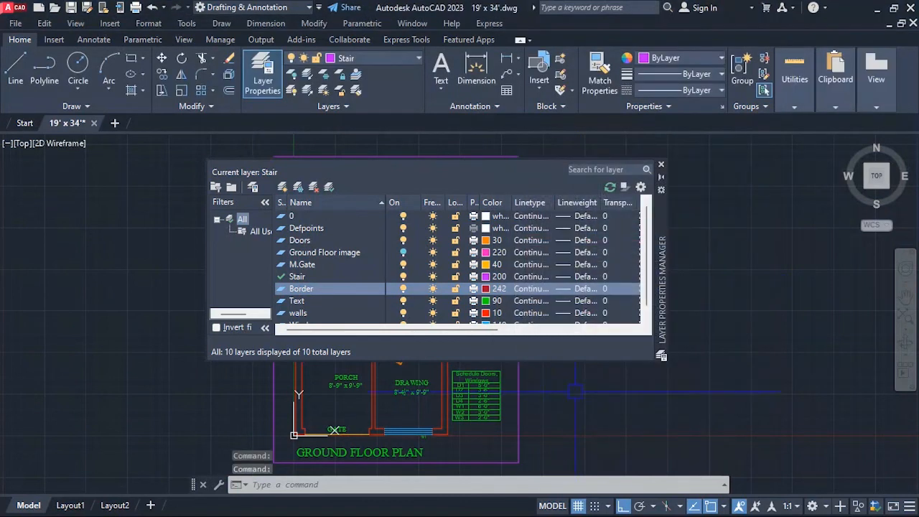
Assign the rectangle around the plan to the Border layer, close the layer manager and clear the selection.
click(523, 438)
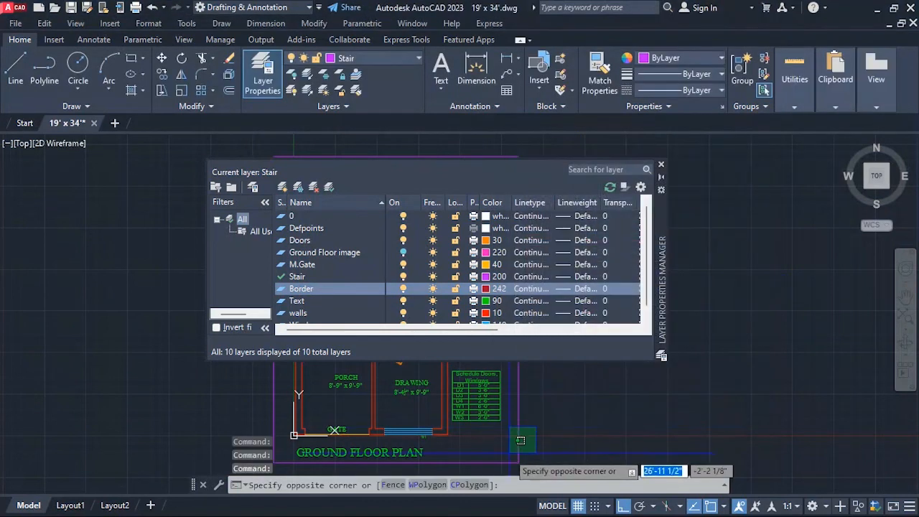
click(347, 58)
click(352, 90)
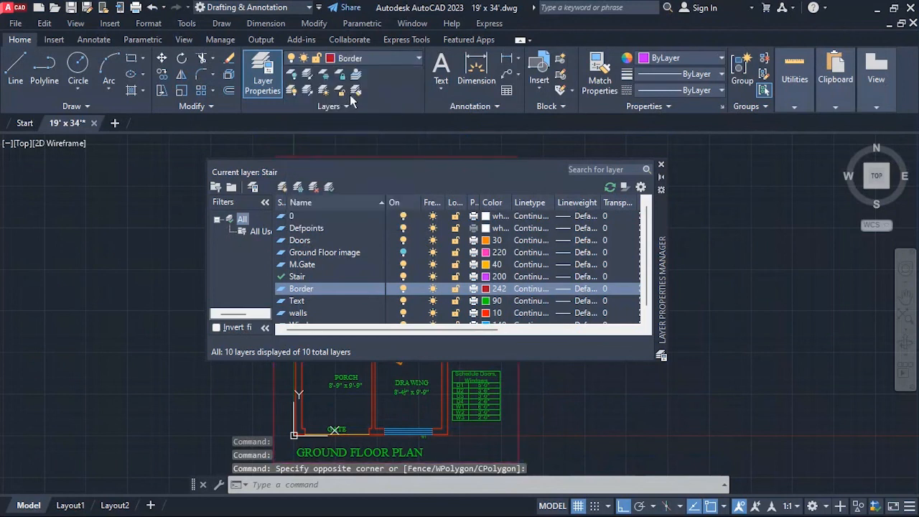
click(661, 164)
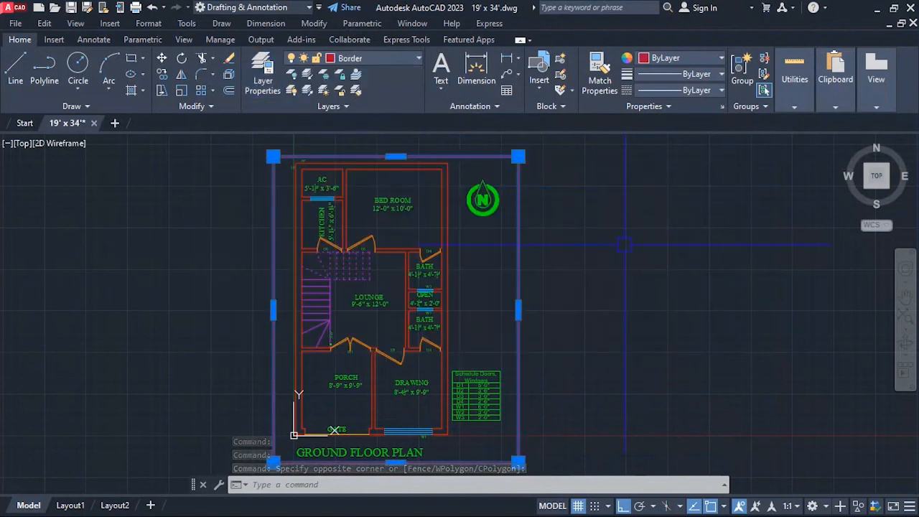
key(Escape)
scroll(625, 237, down, 3)
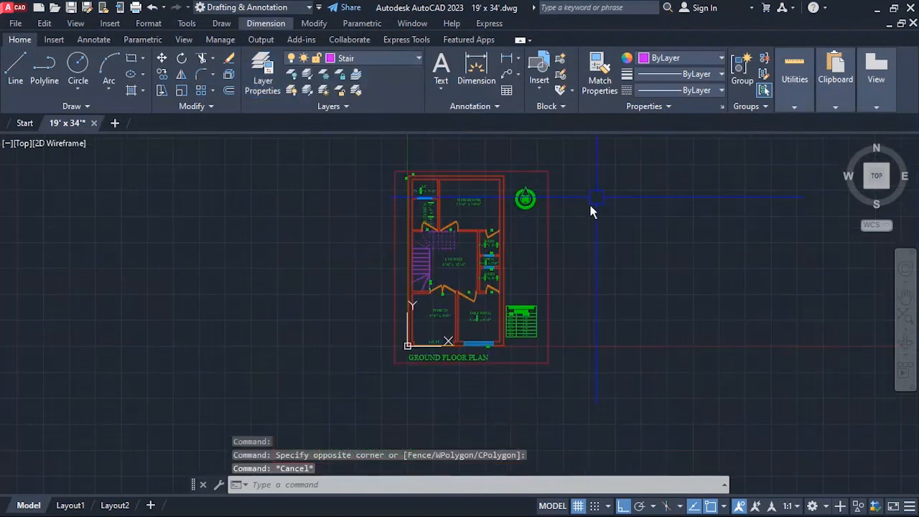
scroll(567, 244, up, 2)
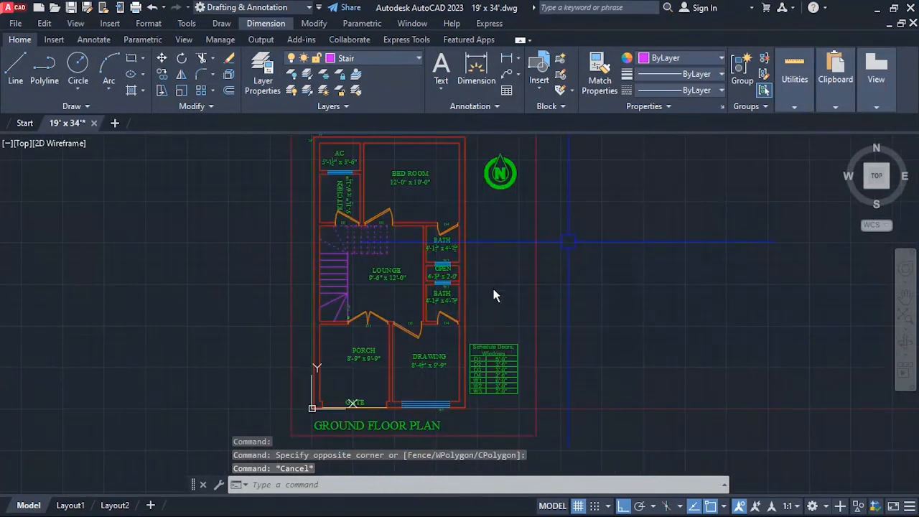
scroll(405, 277, down, 2)
scroll(414, 252, up, 2)
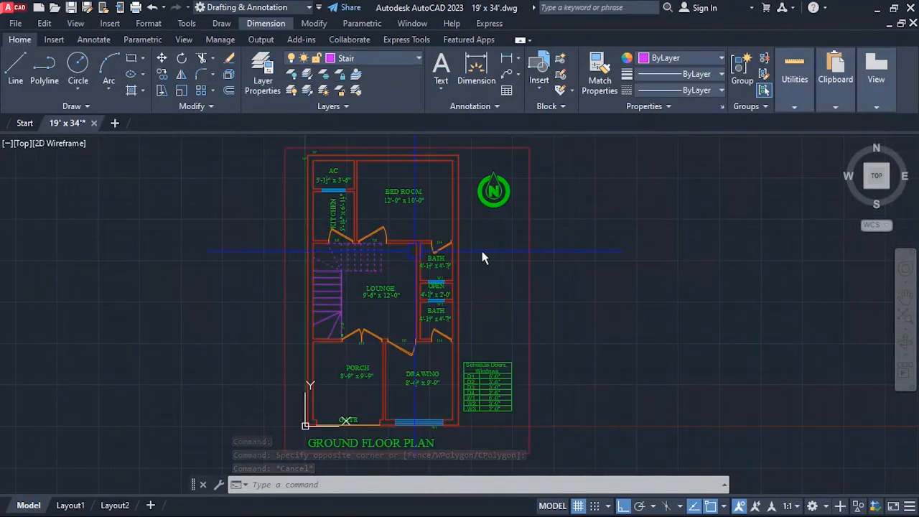
click(676, 299)
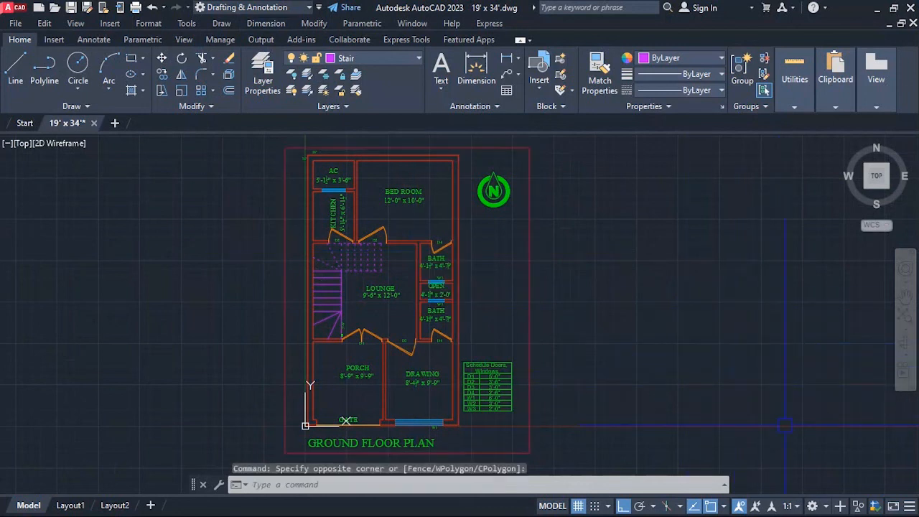
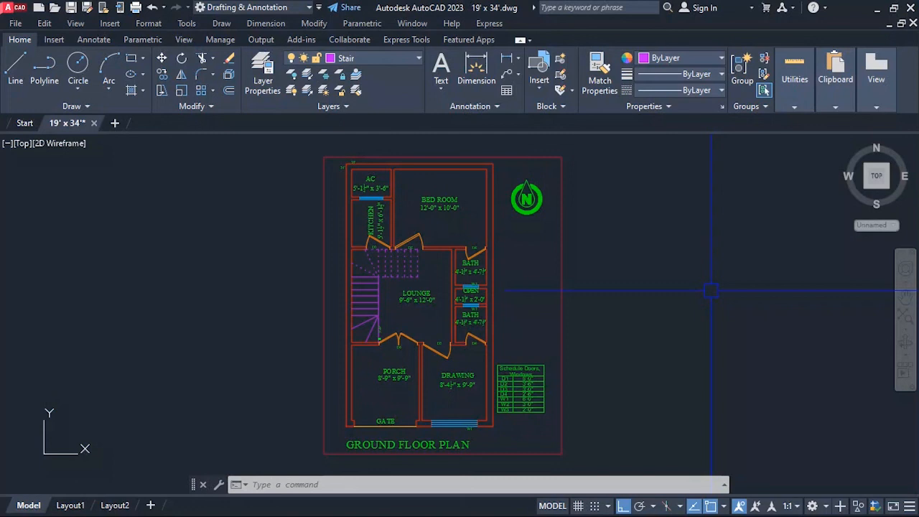
Start a plot with the PublishToWeb PNG.pc3 plotter and its default paper size, Sun Hi-Res (1600.00 x 1280.00 Pixels).
text(PL)
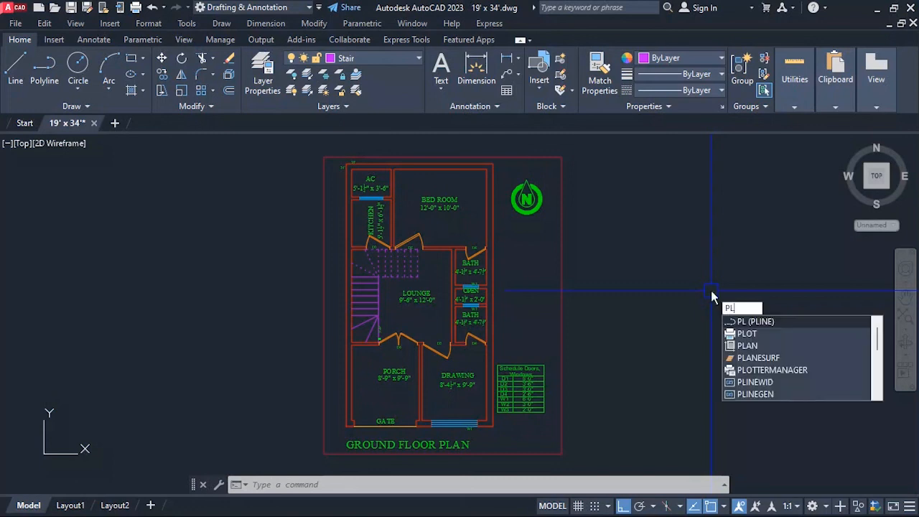
text(ot)
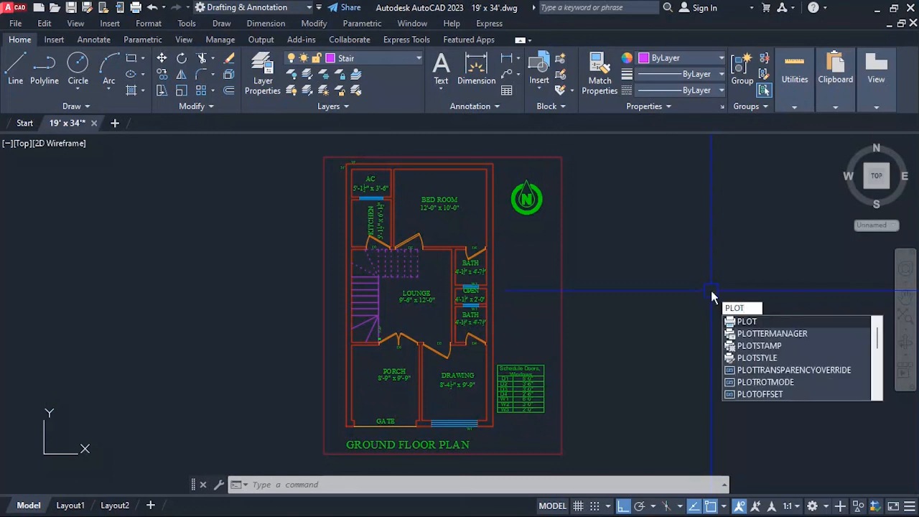
key(Return)
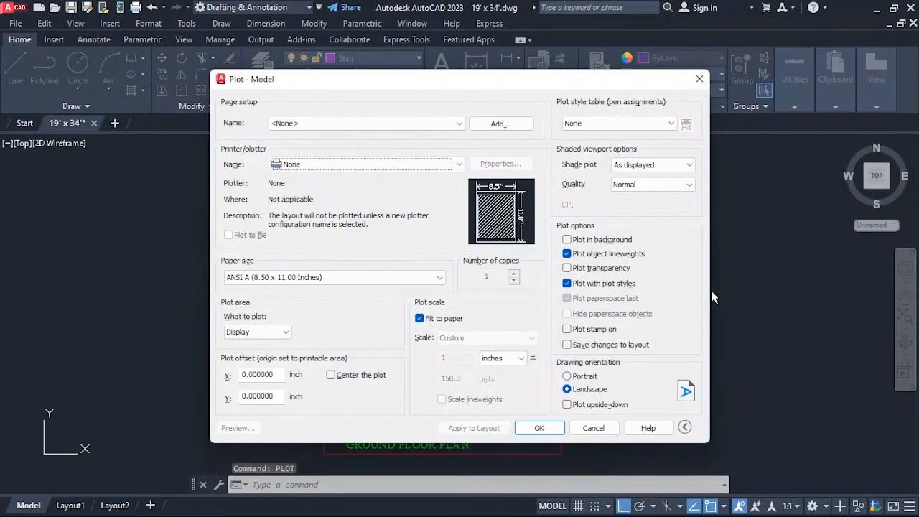
click(373, 123)
click(373, 122)
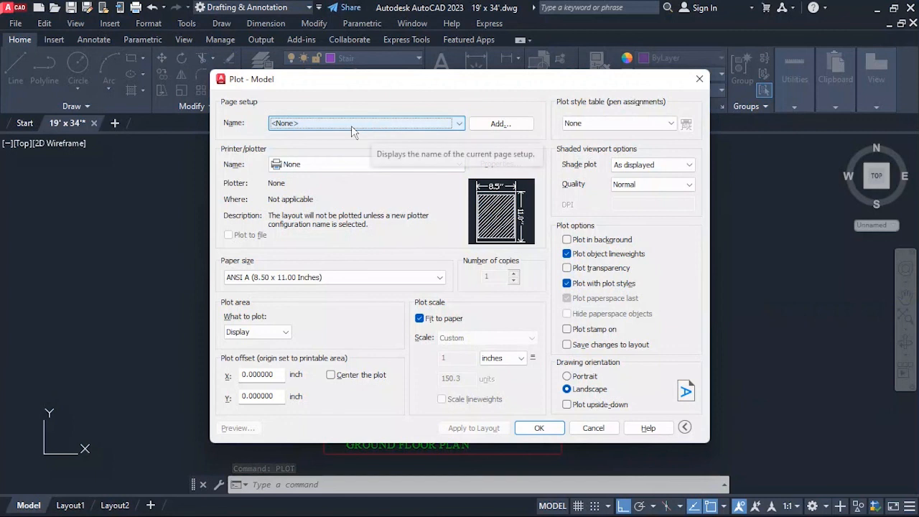
click(340, 164)
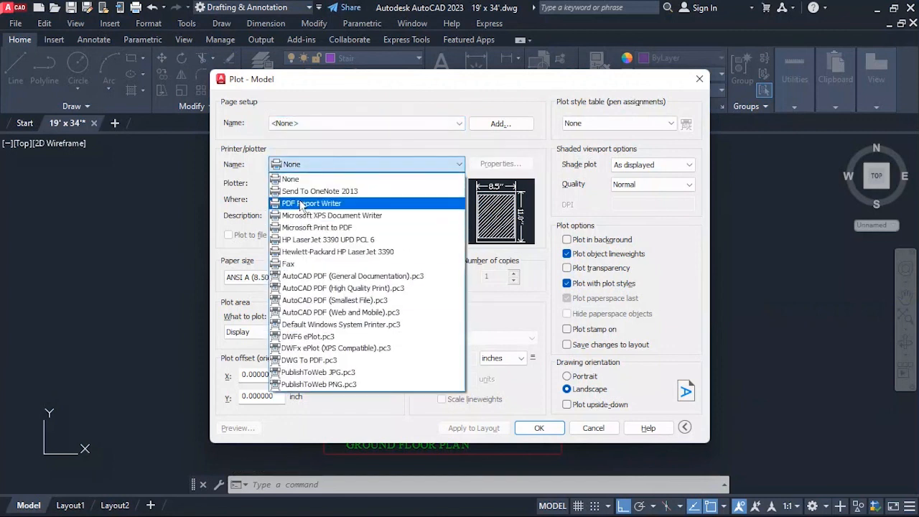
click(294, 178)
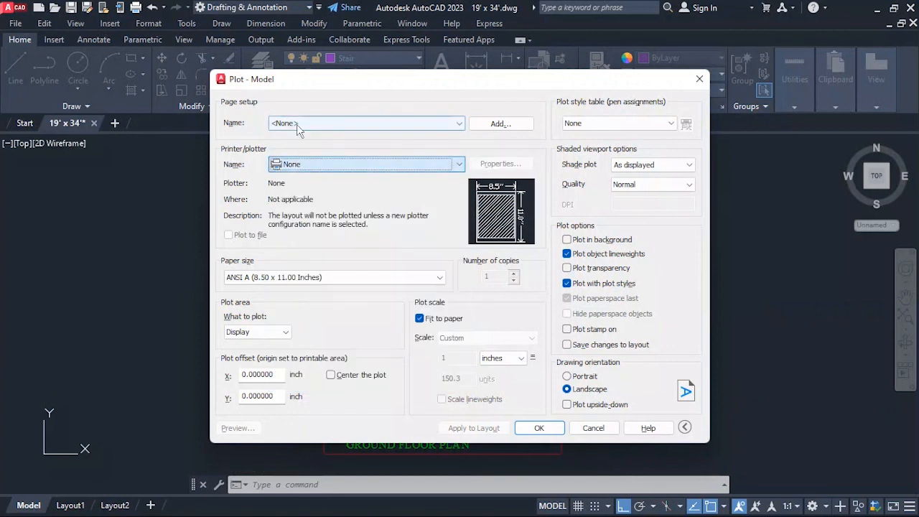
click(315, 165)
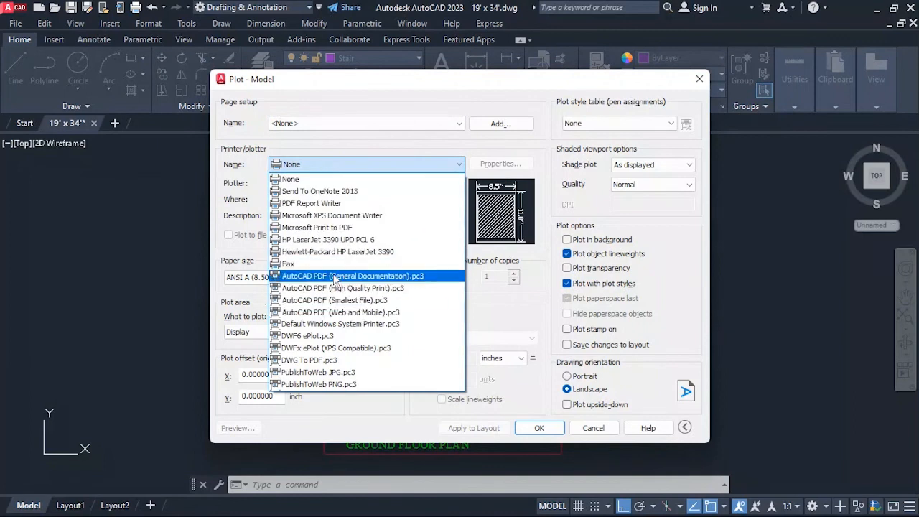
click(336, 386)
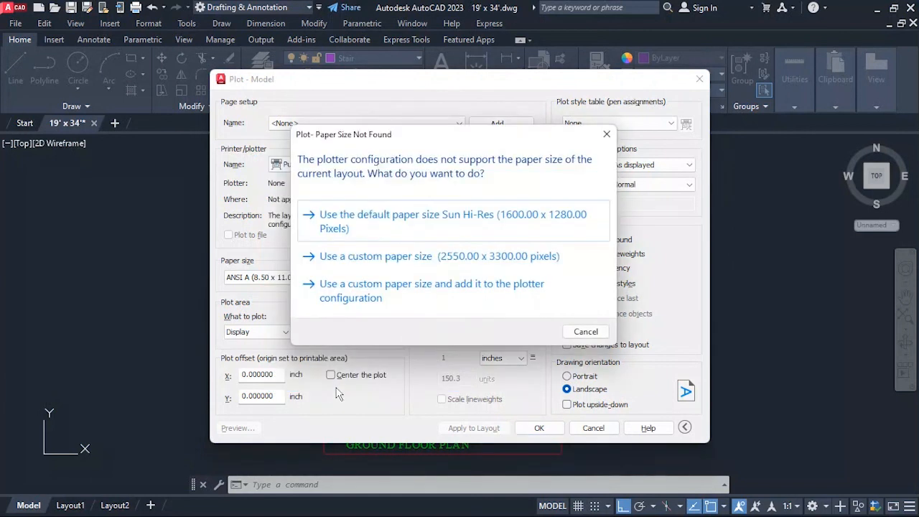
click(395, 223)
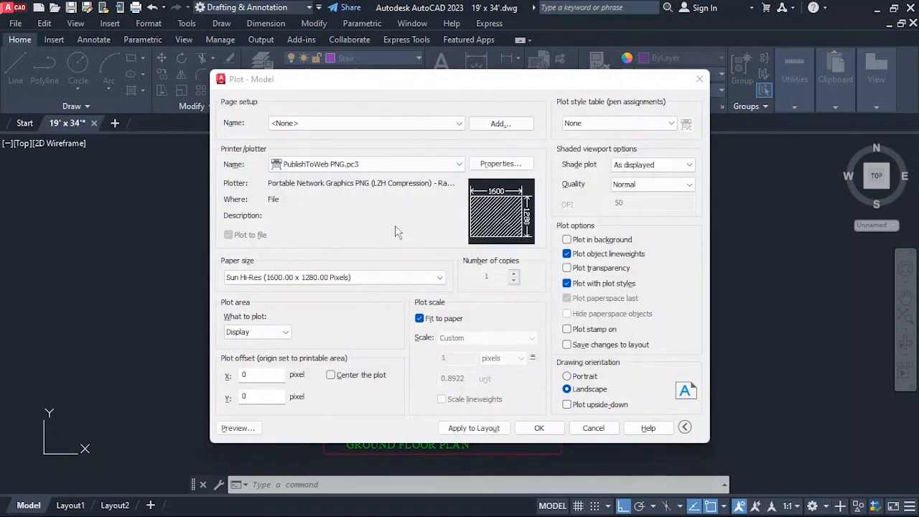
Look through the paper sizes available for the PNG plotter, keeping the current choice.
click(360, 278)
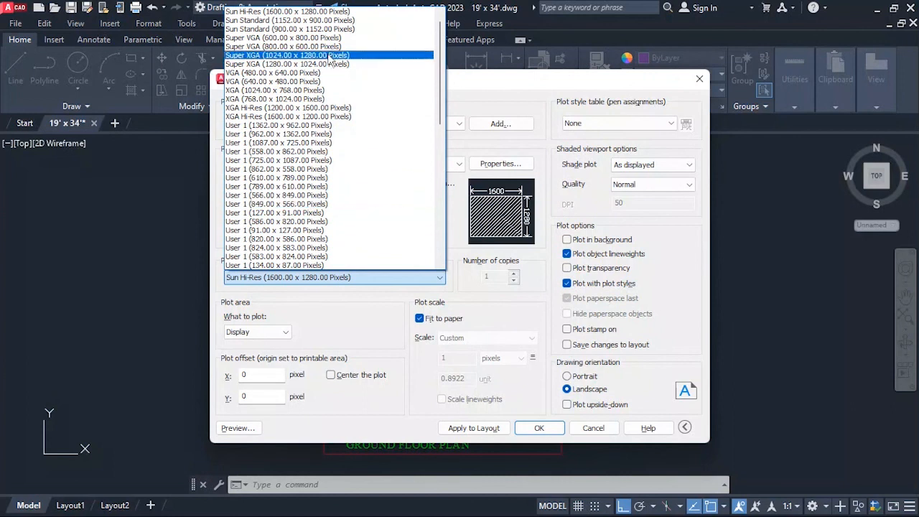
scroll(332, 63, down, 2)
scroll(331, 63, up, 3)
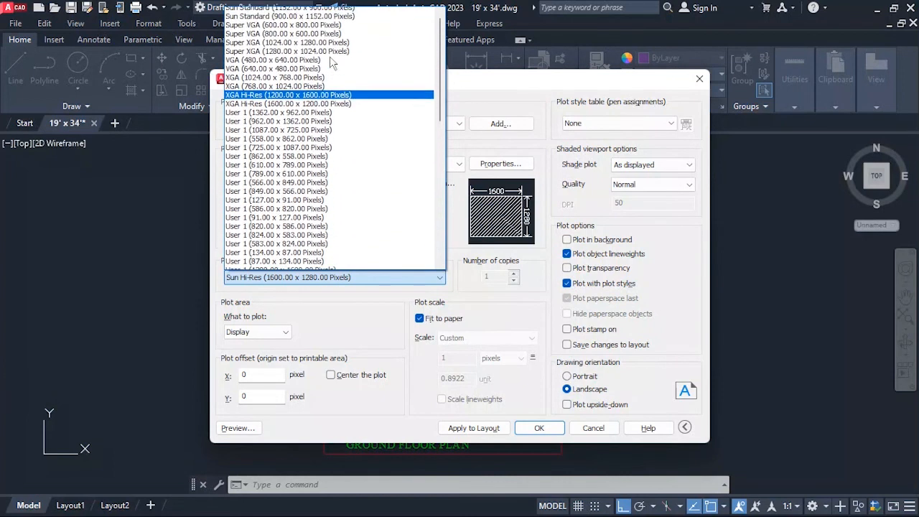
scroll(334, 122, down, 7)
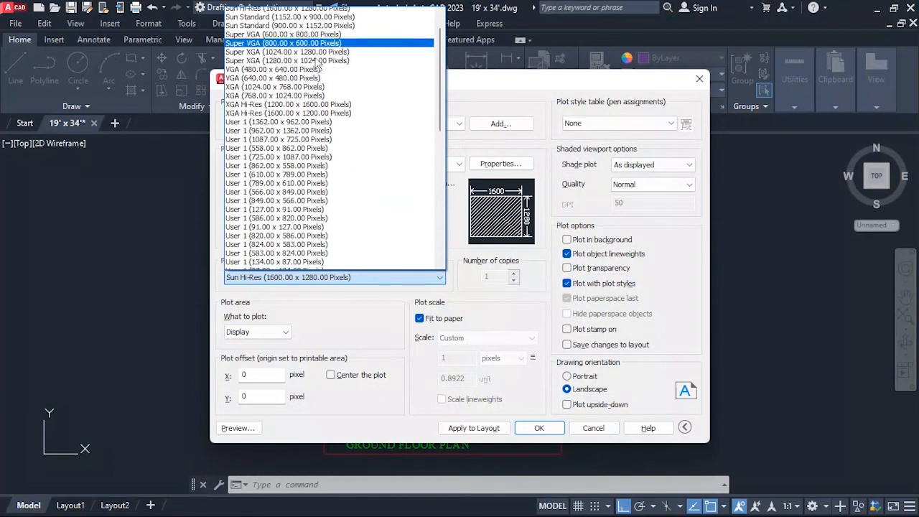
scroll(341, 207, down, 6)
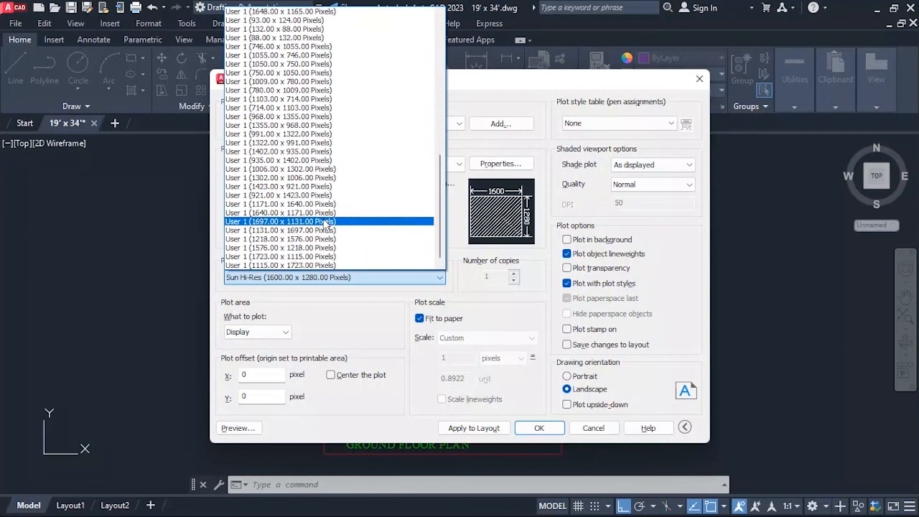
scroll(336, 165, up, 10)
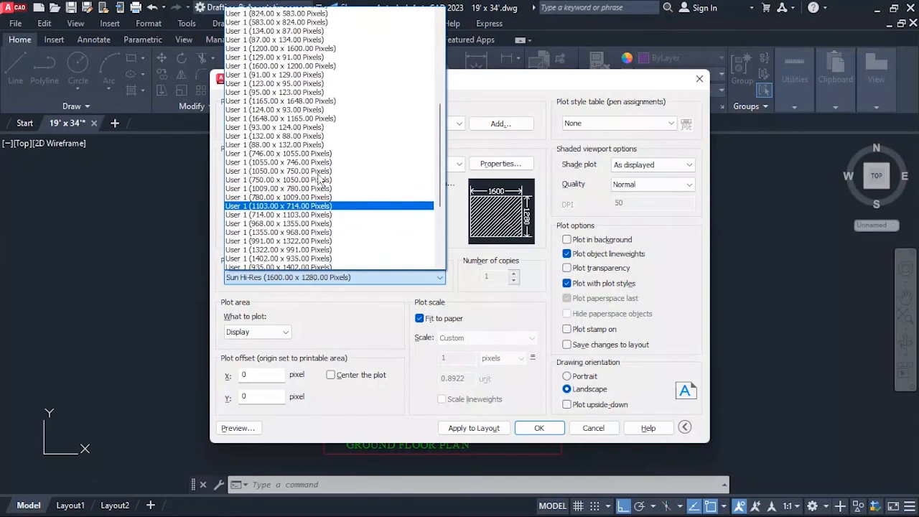
scroll(337, 166, up, 3)
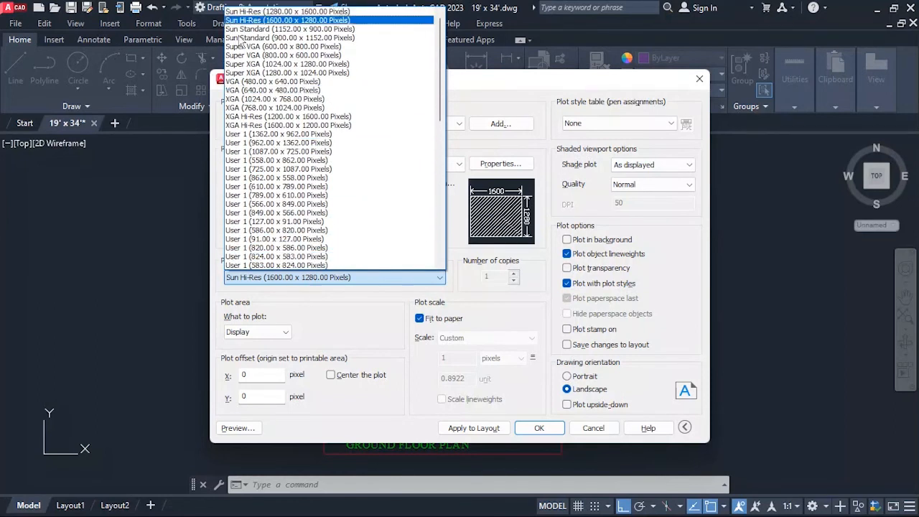
click(366, 296)
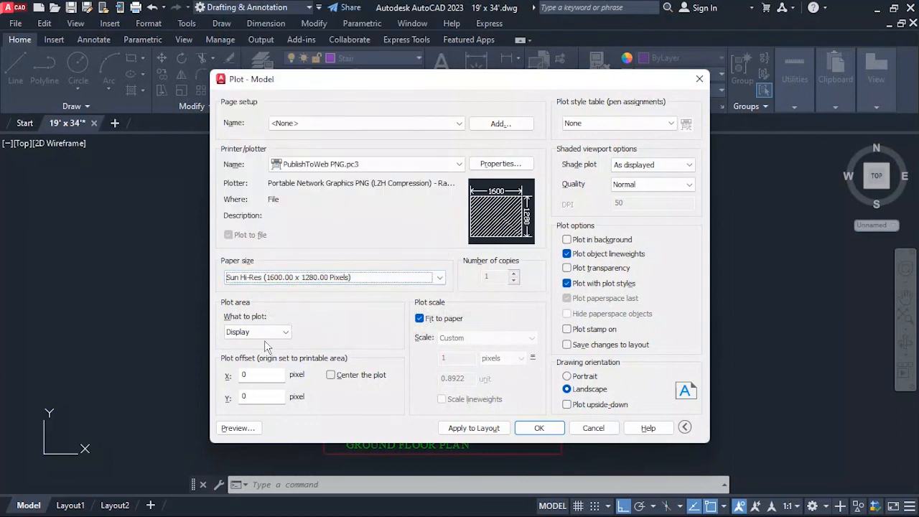
Center the plot and set the plot area to a window spanning the border's upper-left to lower-right corners.
click(330, 375)
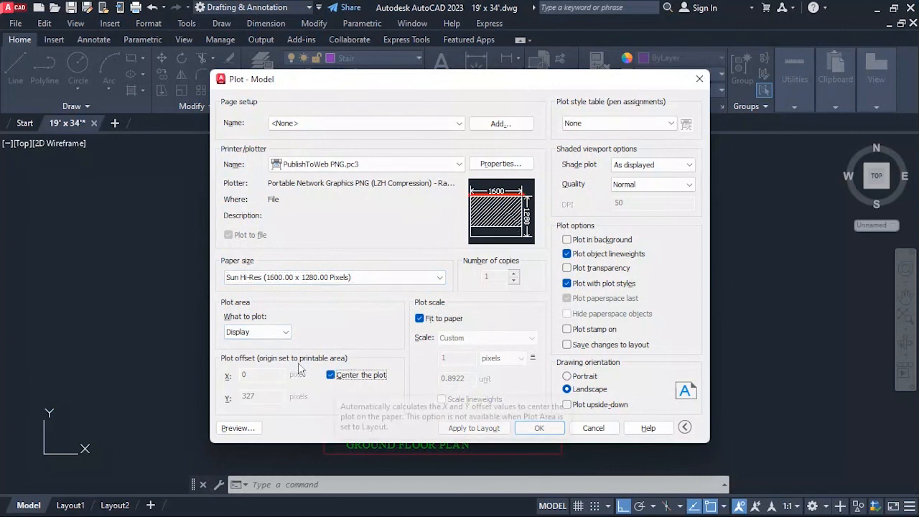
click(248, 331)
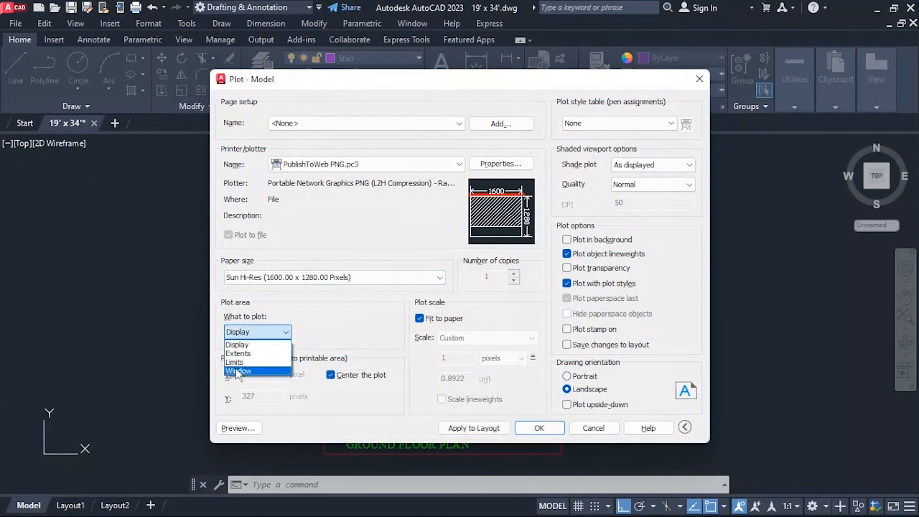
click(238, 370)
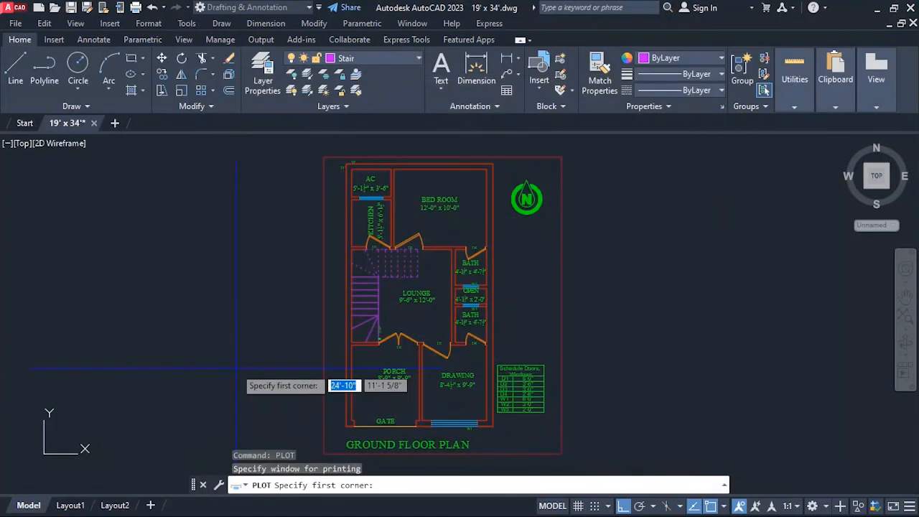
click(324, 157)
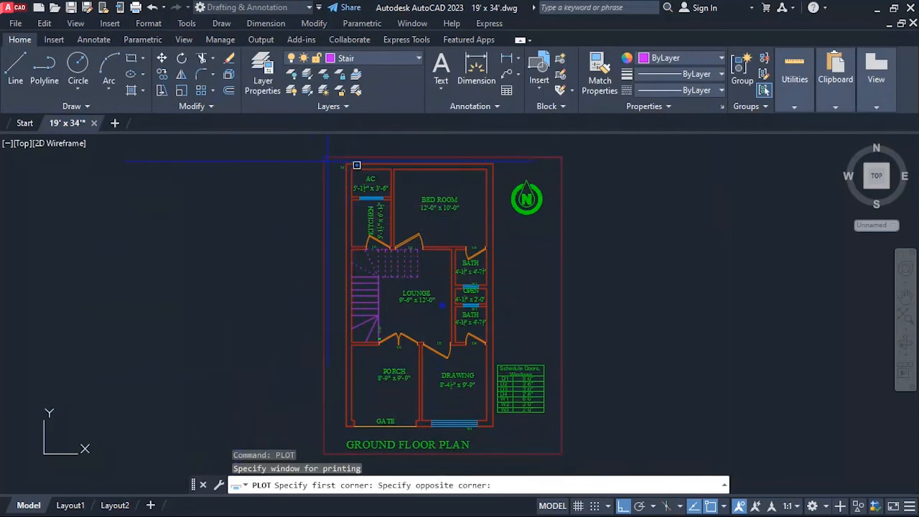
click(563, 453)
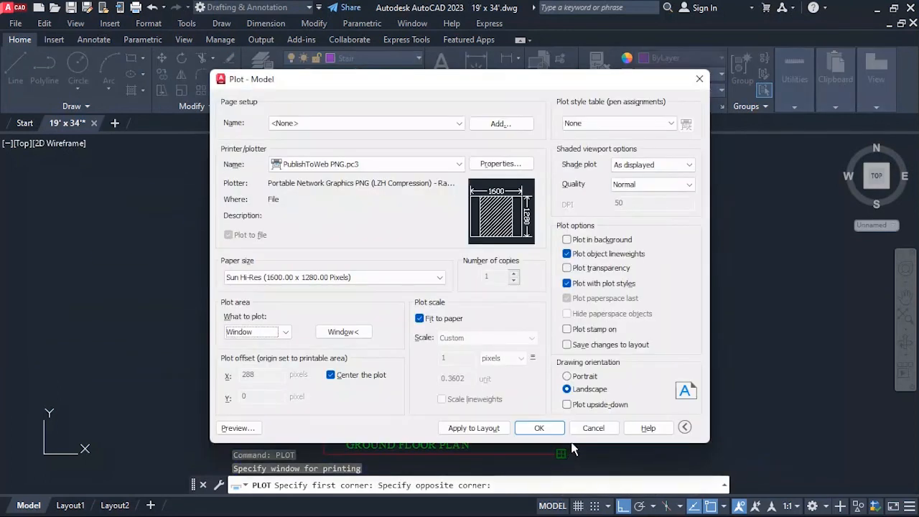
Apply Portrait drawing orientation to the layout and preview the plot.
click(571, 377)
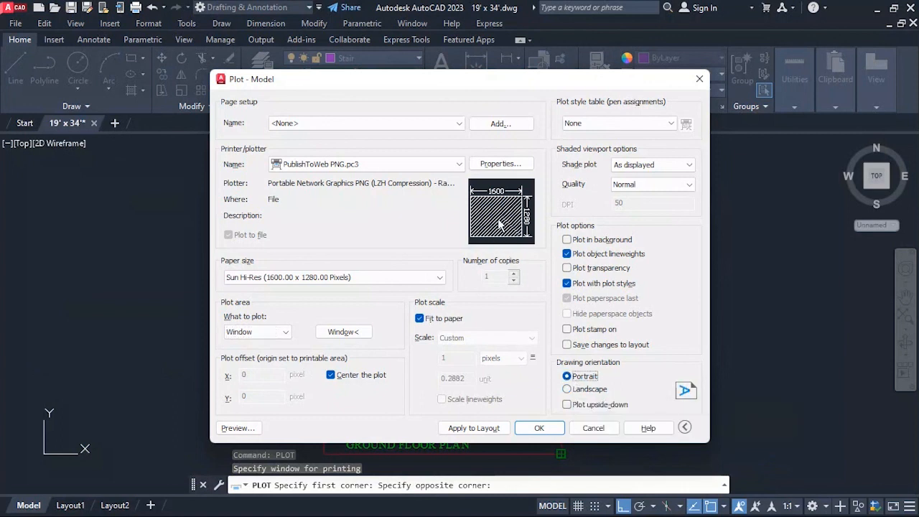
click(494, 429)
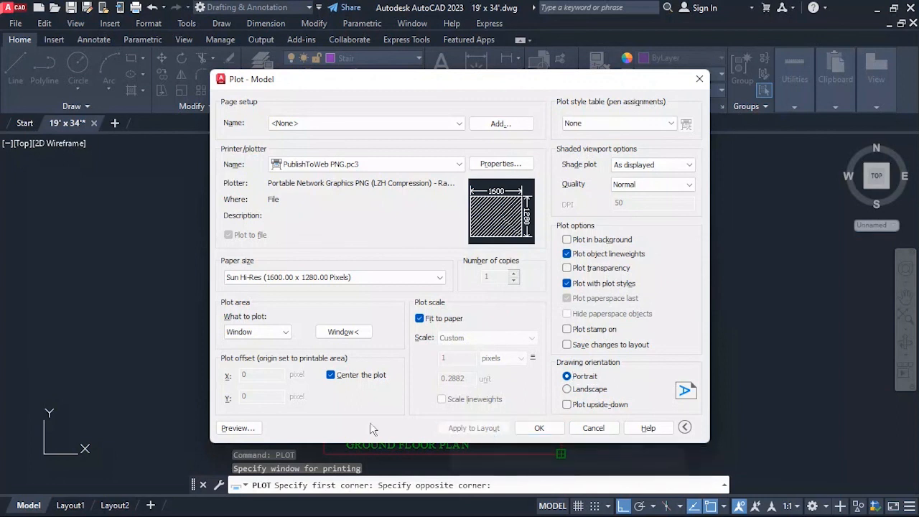
click(224, 428)
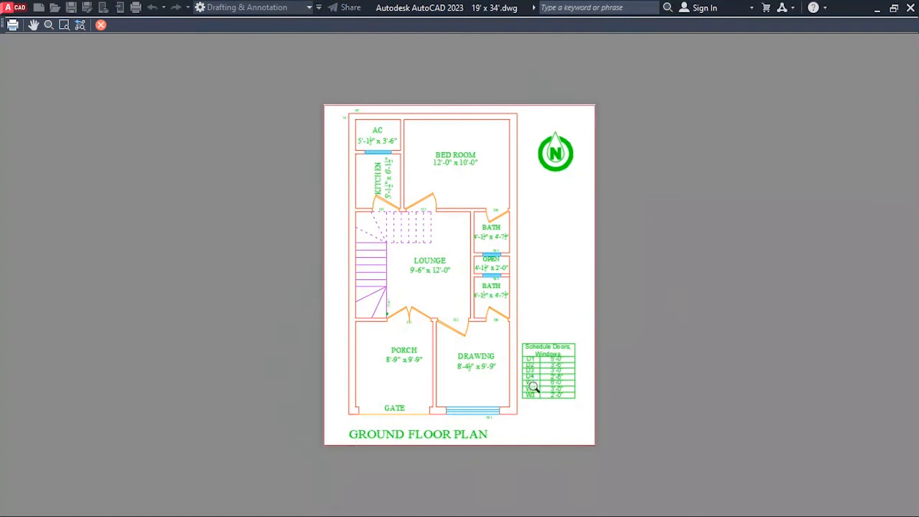
Plot the previewed drawing to a PNG file named 19' x 34'-Model.png on Local Disk (F:).
click(14, 27)
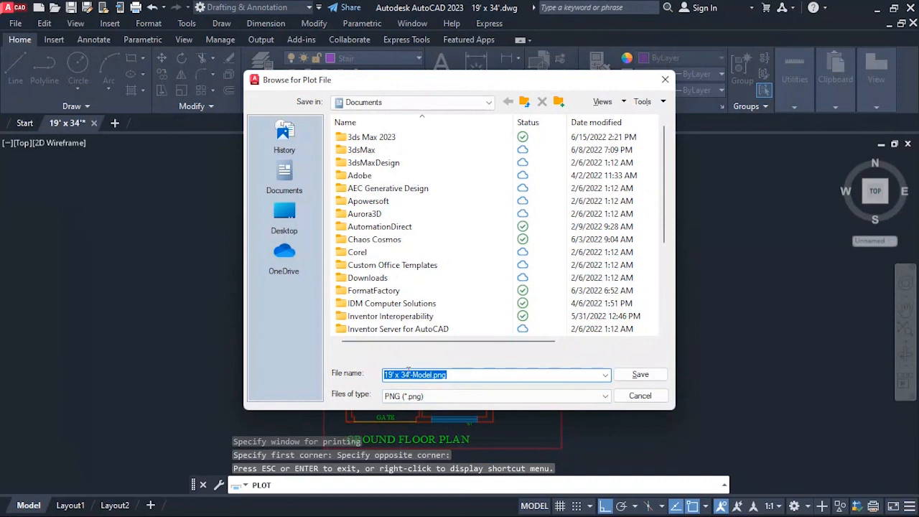
click(286, 216)
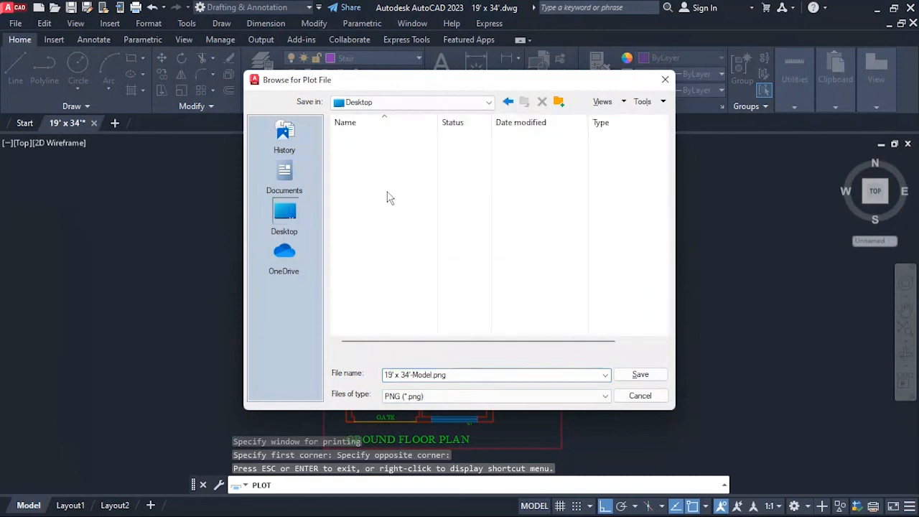
double_click(377, 165)
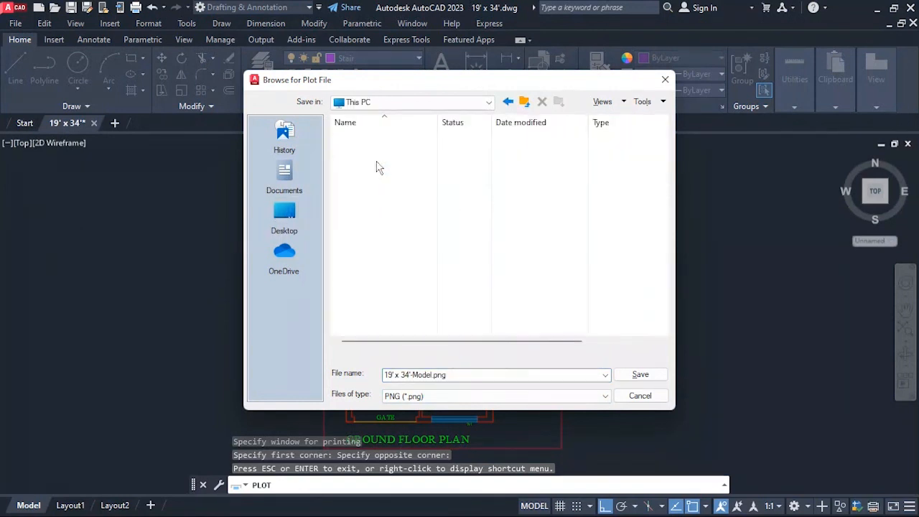
double_click(402, 263)
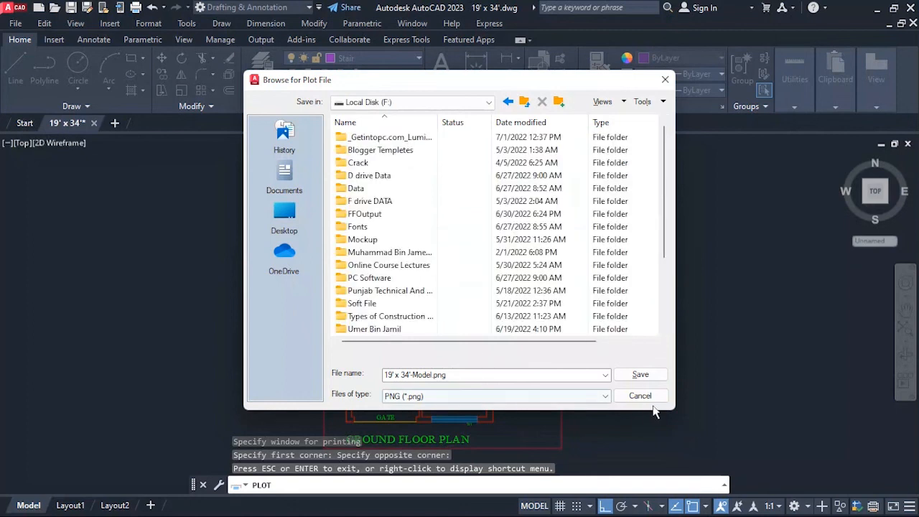
click(640, 374)
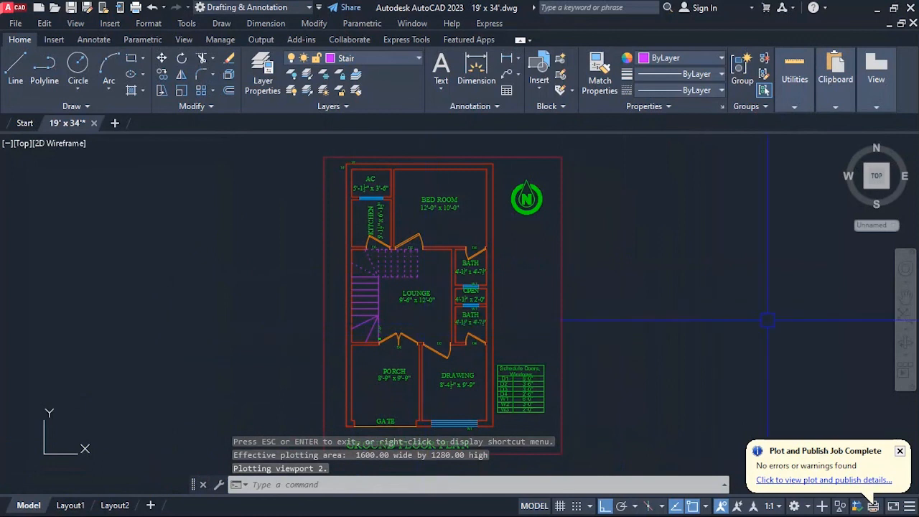
Set up a plot with AutoCAD PDF (High Quality Print).pc3 and default paper ANSI A (11.00 x 8.50 Inches), and apply it to the layout.
text(plot)
key(Return)
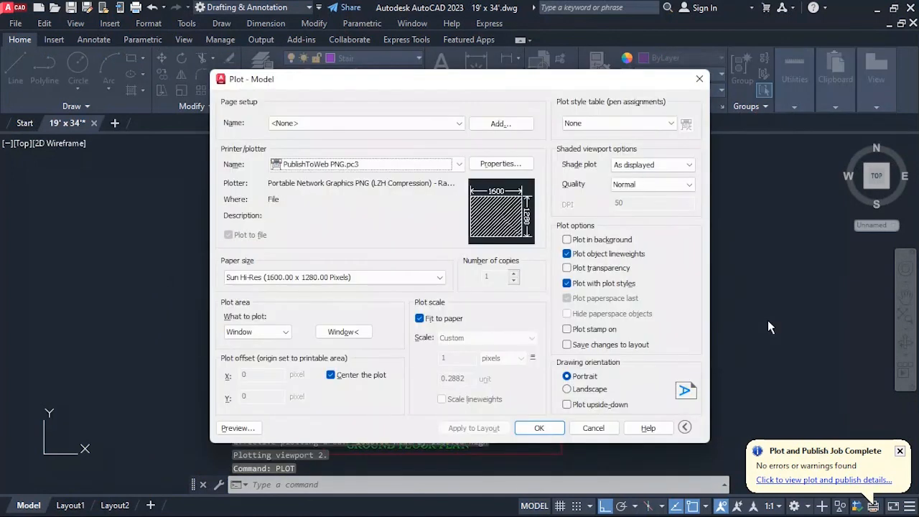
click(396, 165)
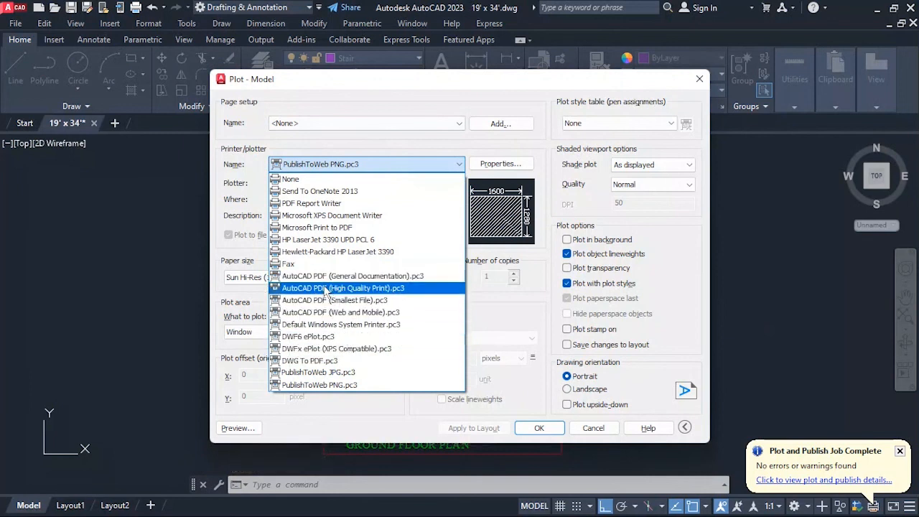
click(383, 288)
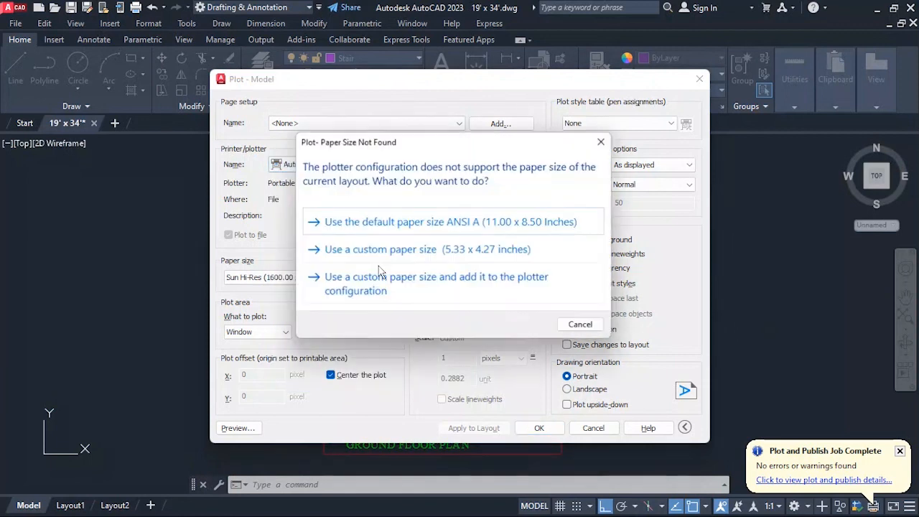
click(385, 221)
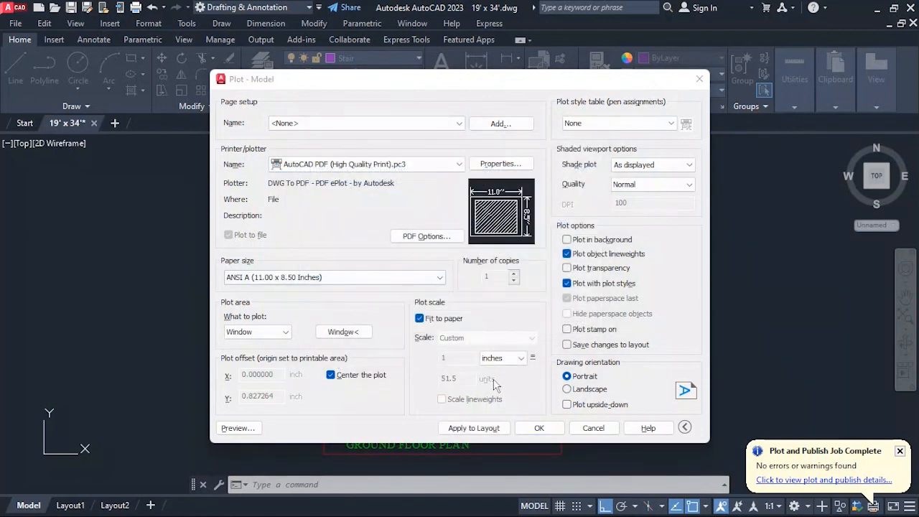
click(447, 429)
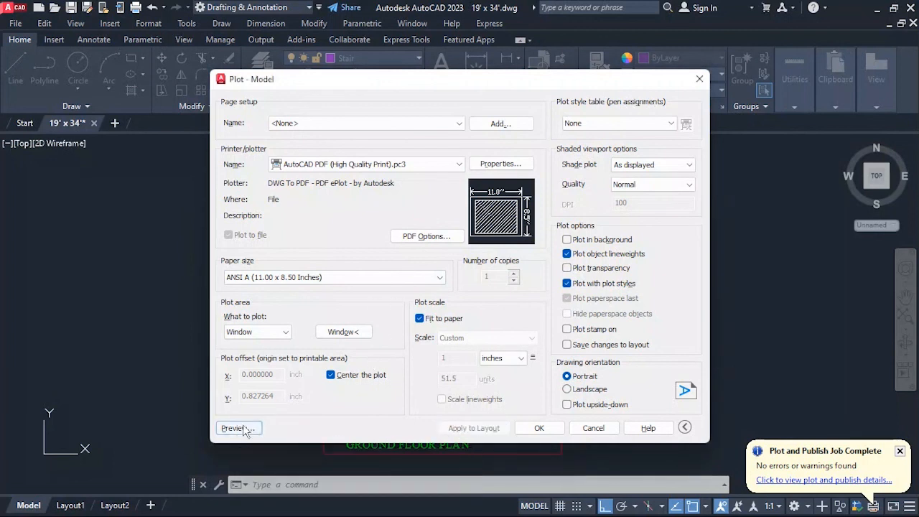
Set the plot's paper size to ISO A4 (210.00 x 297.00 MM) and apply it to the layout.
click(290, 278)
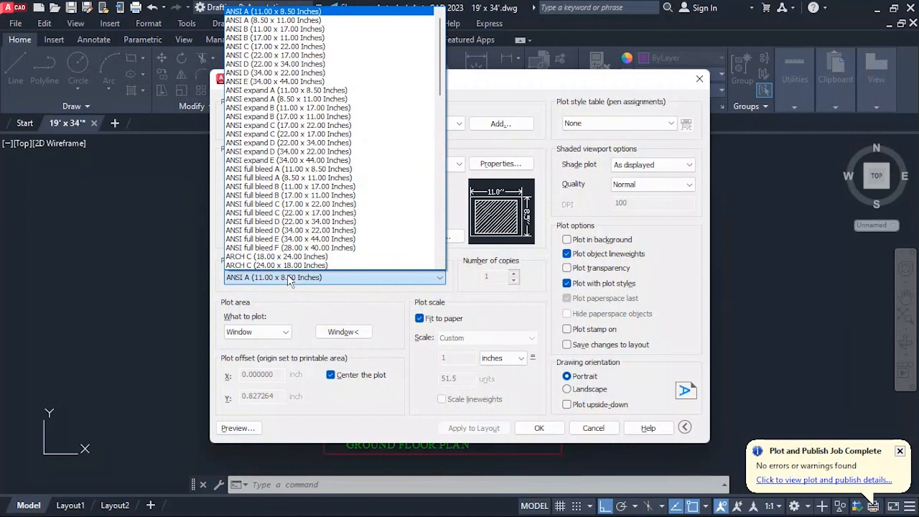
scroll(321, 151, down, 2)
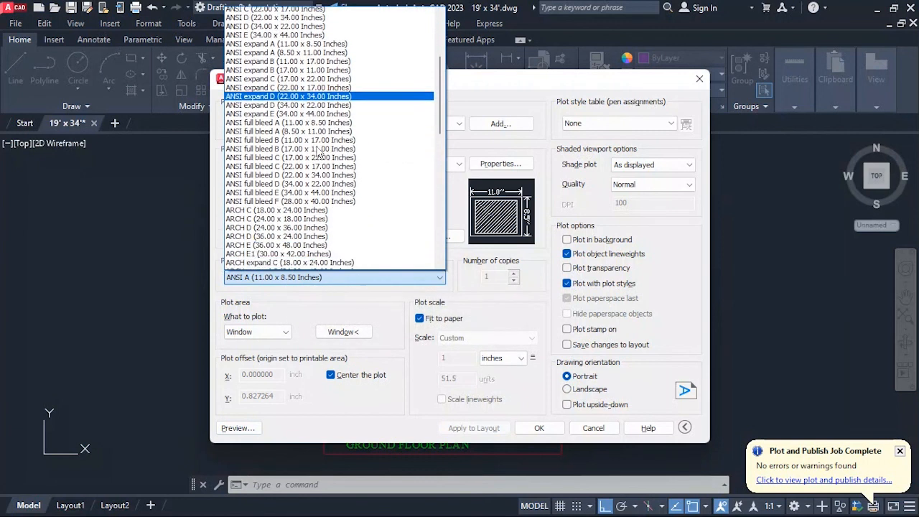
scroll(331, 162, down, 3)
scroll(330, 179, down, 4)
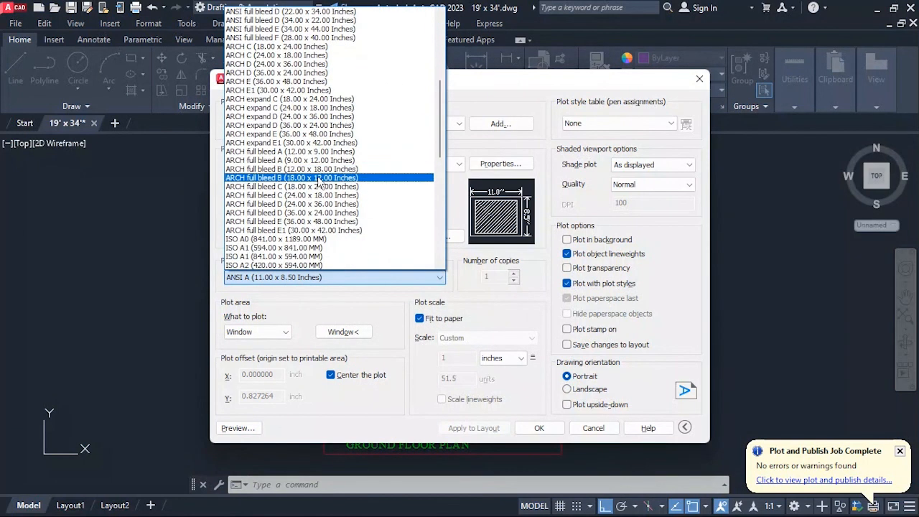
scroll(314, 194, down, 2)
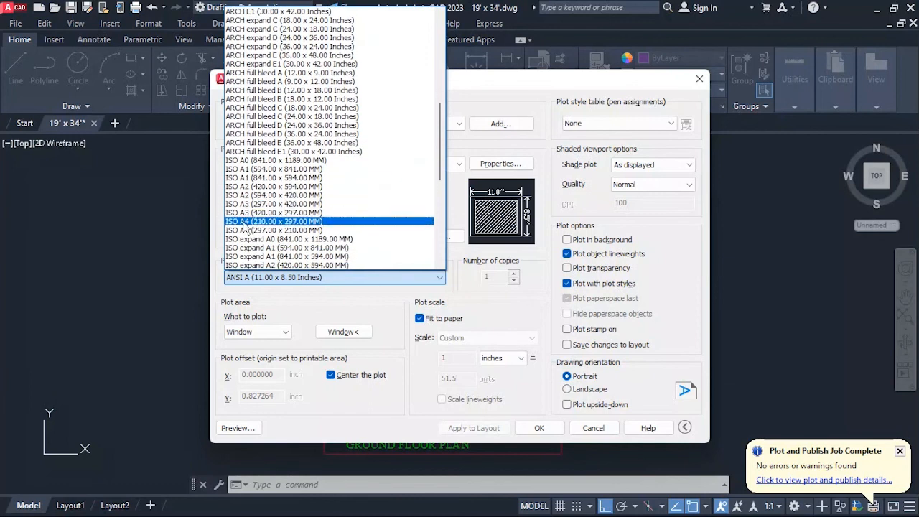
click(245, 223)
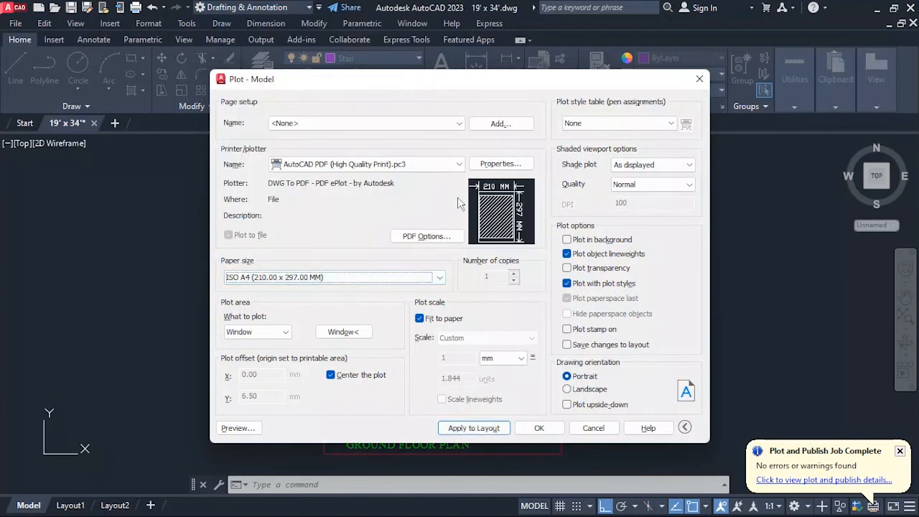
click(455, 429)
Preview the A4 plot and plot it to a PDF file named 19' x 34'-Model.pdf on Local Disk (F:).
click(238, 427)
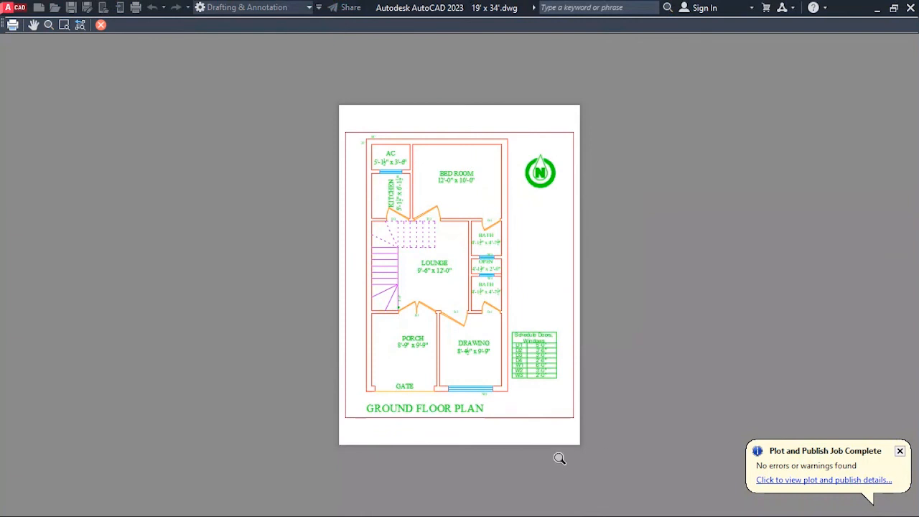
click(13, 26)
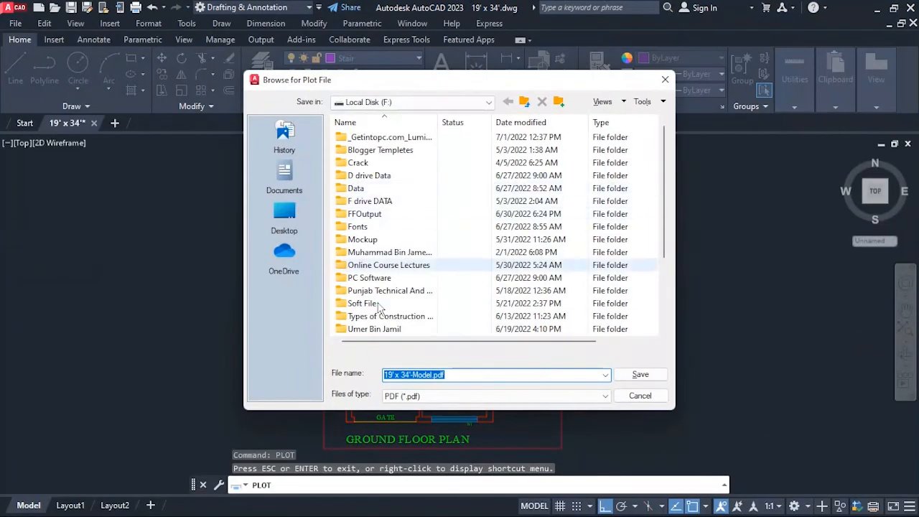
click(635, 375)
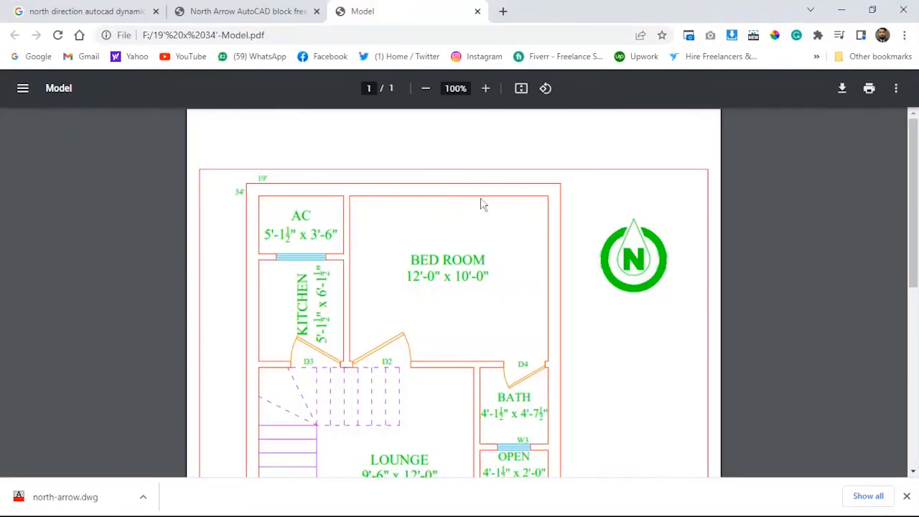
Examine the whole plotted PDF page and check the line and text sharpness around the AC room at up to 500% magnification.
scroll(482, 205, down, 6)
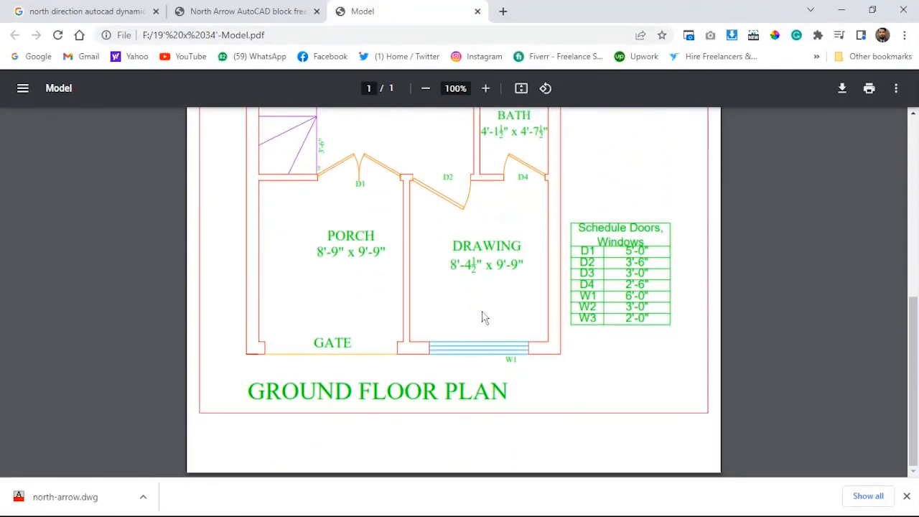
scroll(483, 318, up, 8)
click(486, 88)
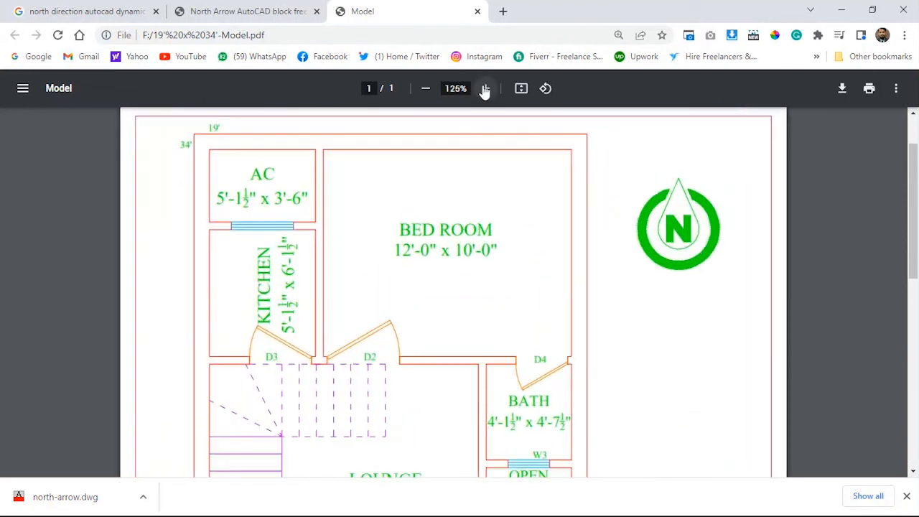
click(485, 88)
click(485, 88)
click(486, 88)
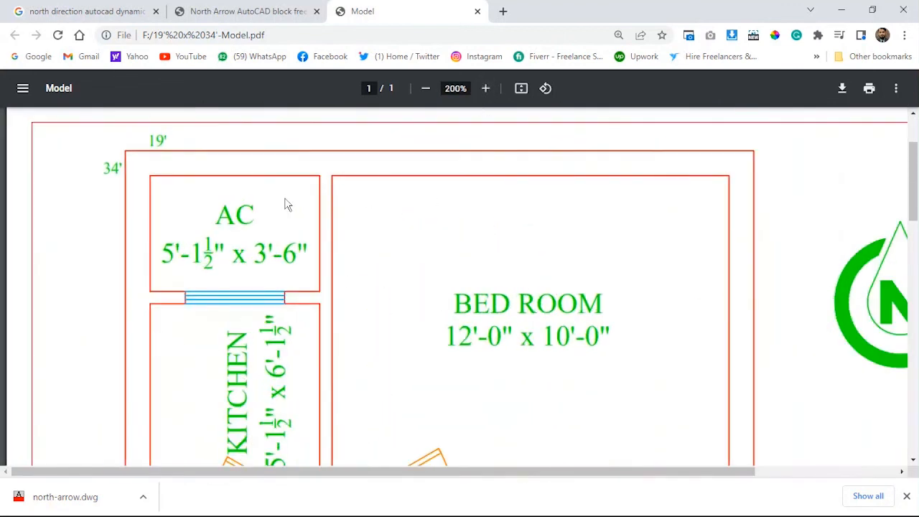
click(485, 88)
click(485, 88)
click(486, 89)
click(485, 88)
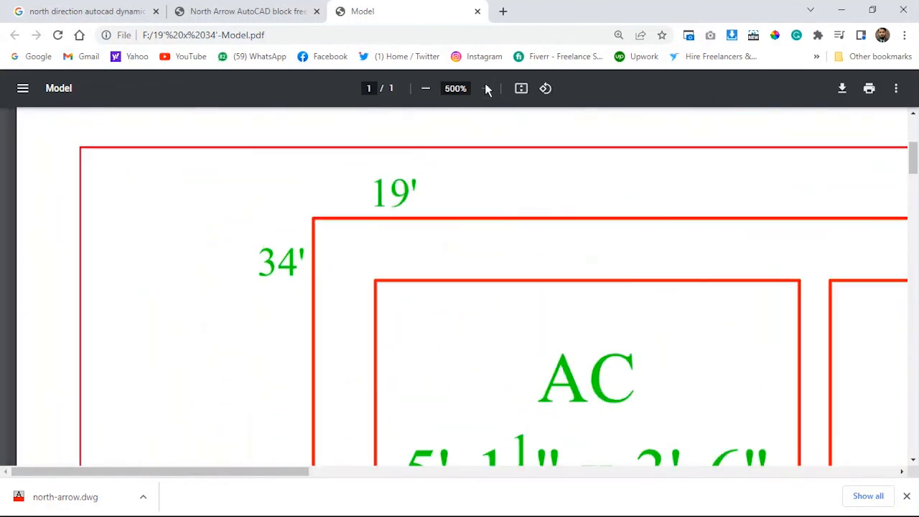
click(423, 88)
click(423, 88)
click(423, 88)
click(423, 88)
Inspect the PDF's stair, door and title areas at high magnification, close the PDF and return to AutoCAD.
scroll(472, 294, down, 6)
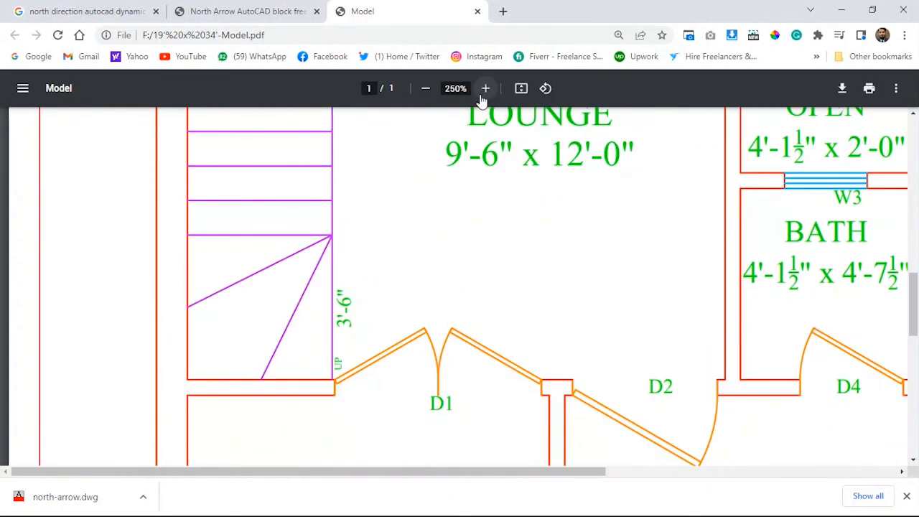
click(485, 88)
click(485, 88)
click(485, 88)
click(486, 88)
scroll(424, 299, down, 6)
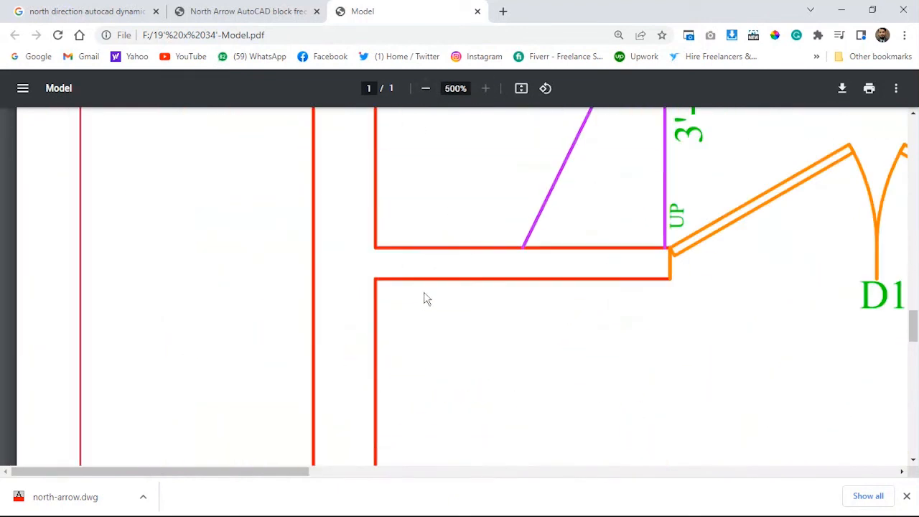
scroll(538, 331, down, 3)
click(425, 89)
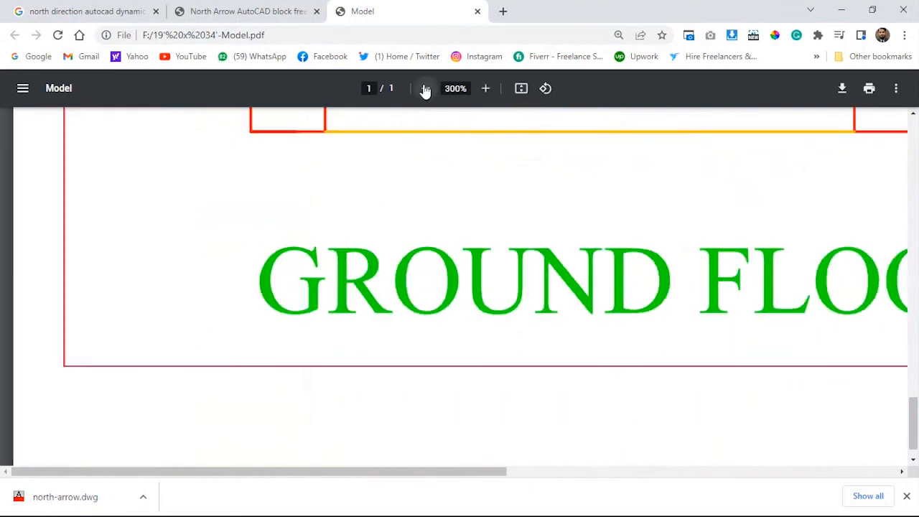
click(425, 89)
click(425, 89)
click(425, 88)
click(425, 88)
click(425, 88)
click(425, 89)
click(425, 88)
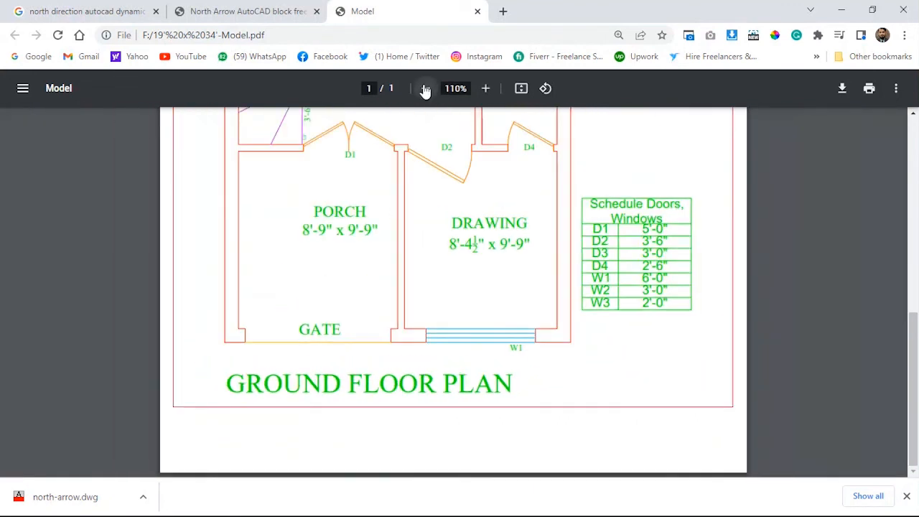
click(425, 88)
scroll(509, 279, up, 4)
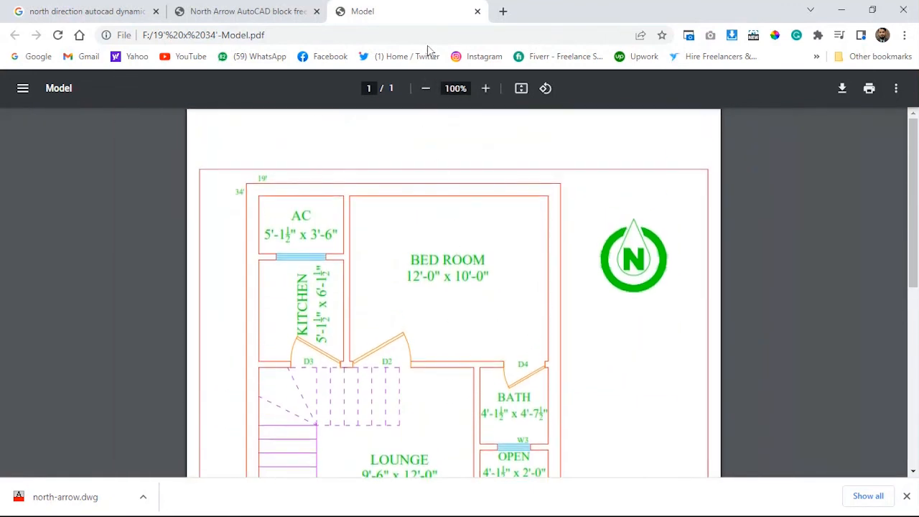
click(477, 11)
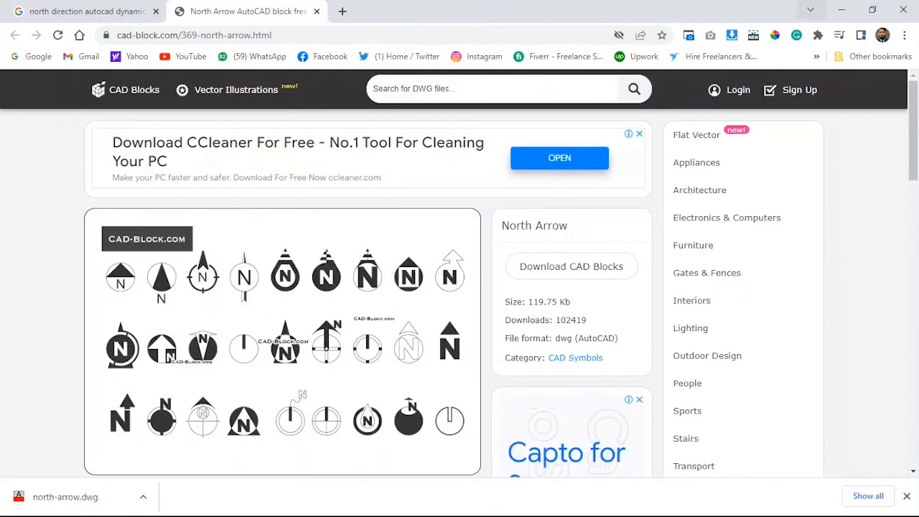
click(841, 10)
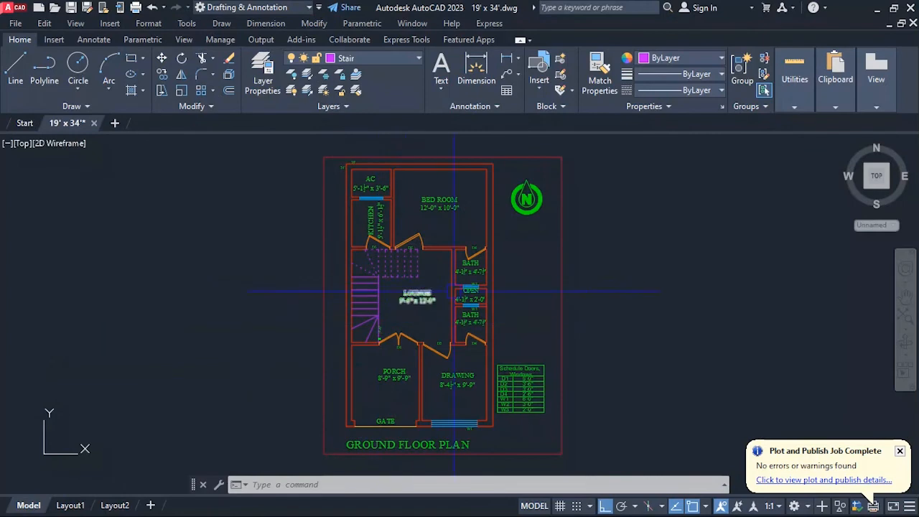
Review the finished ground floor plan, including the 19' and 34' labels and the lounge and stair area.
scroll(465, 313, up, 2)
scroll(375, 251, down, 4)
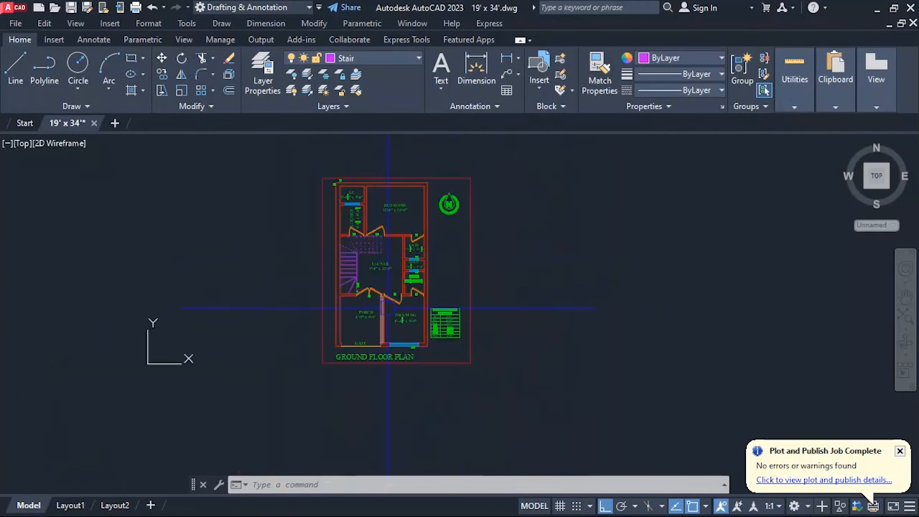
scroll(421, 369, up, 5)
scroll(421, 370, up, 1)
scroll(421, 369, down, 2)
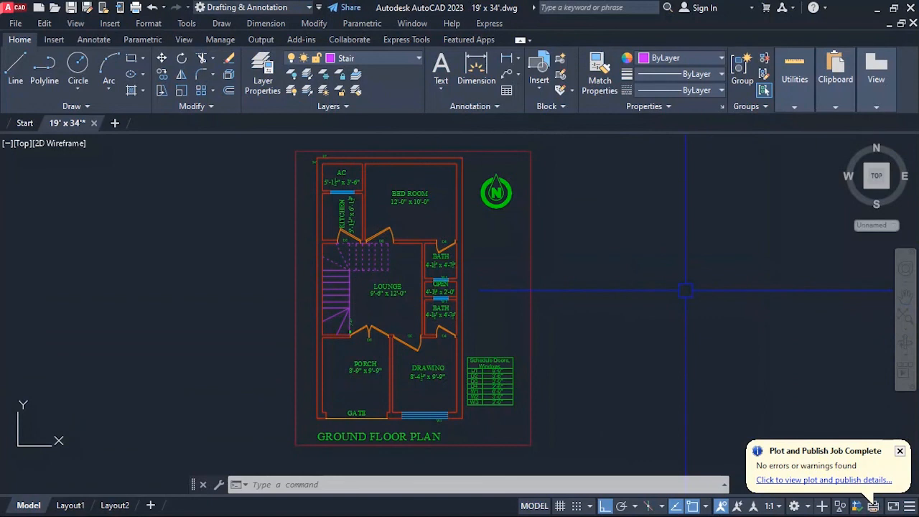
scroll(301, 165, up, 4)
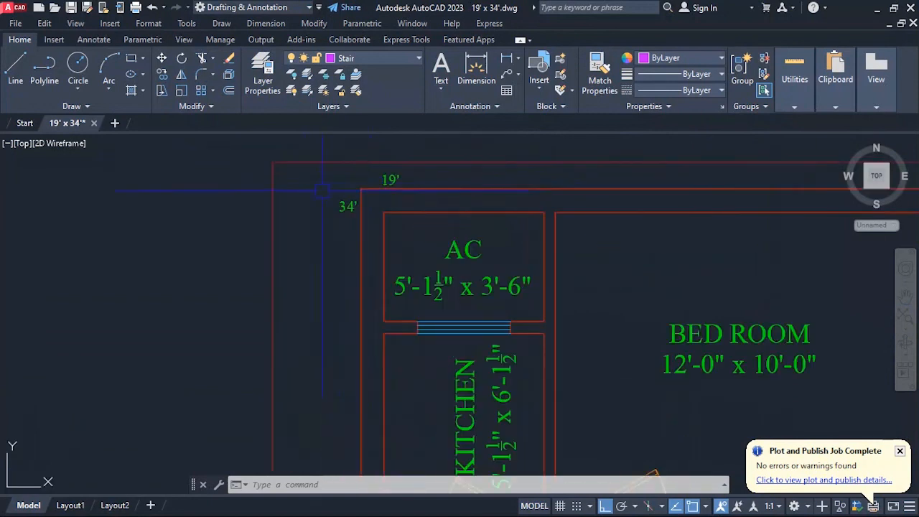
scroll(315, 191, up, 2)
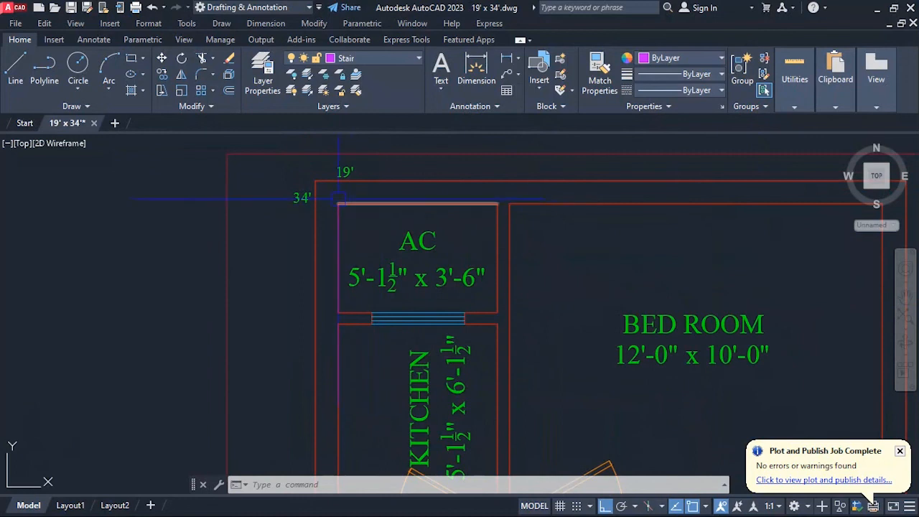
scroll(330, 195, down, 3)
scroll(318, 199, up, 2)
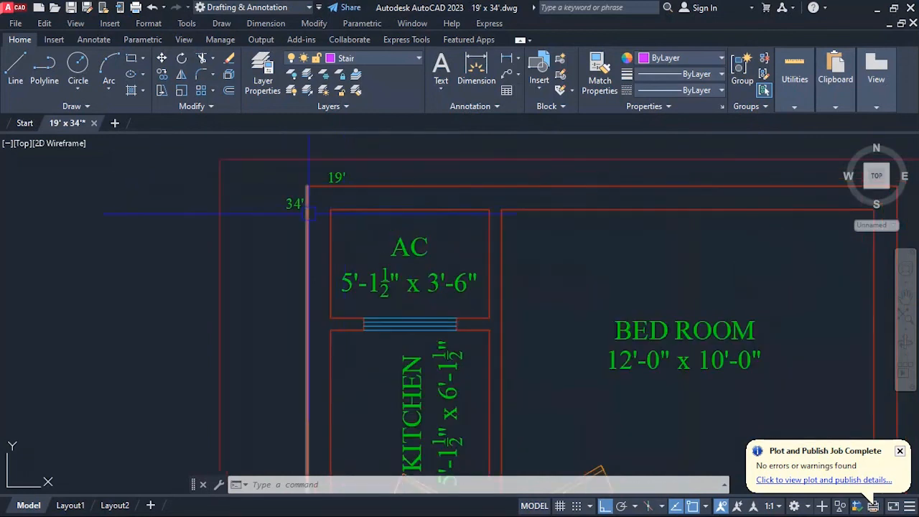
scroll(318, 199, down, 3)
scroll(255, 204, down, 2)
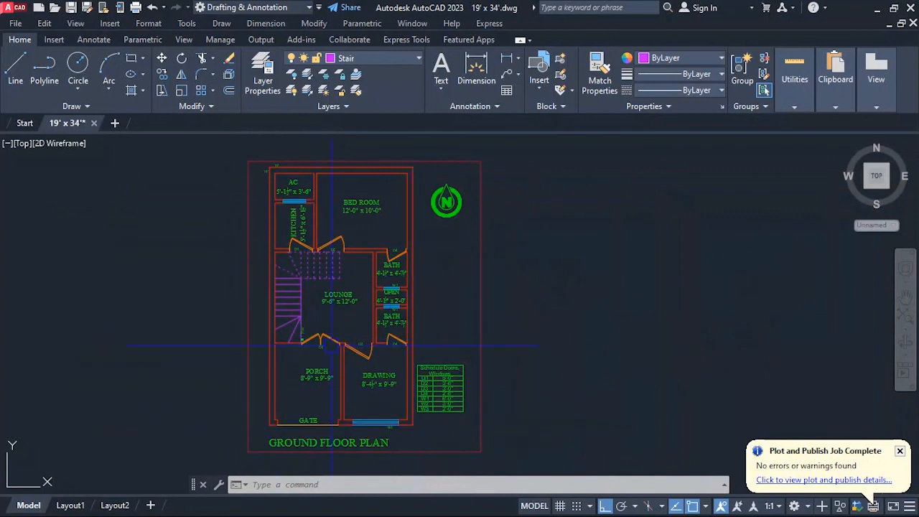
scroll(331, 344, up, 2)
scroll(334, 345, down, 2)
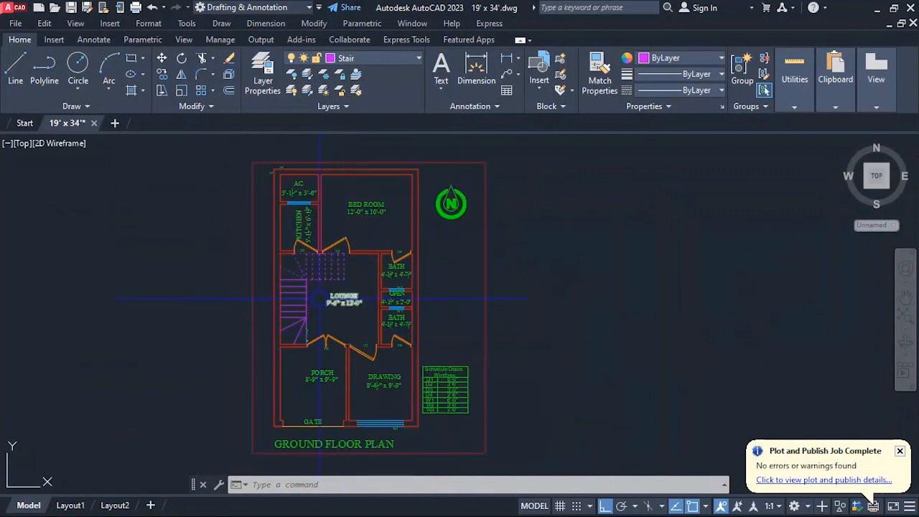
middle_drag(418, 291, 450, 279)
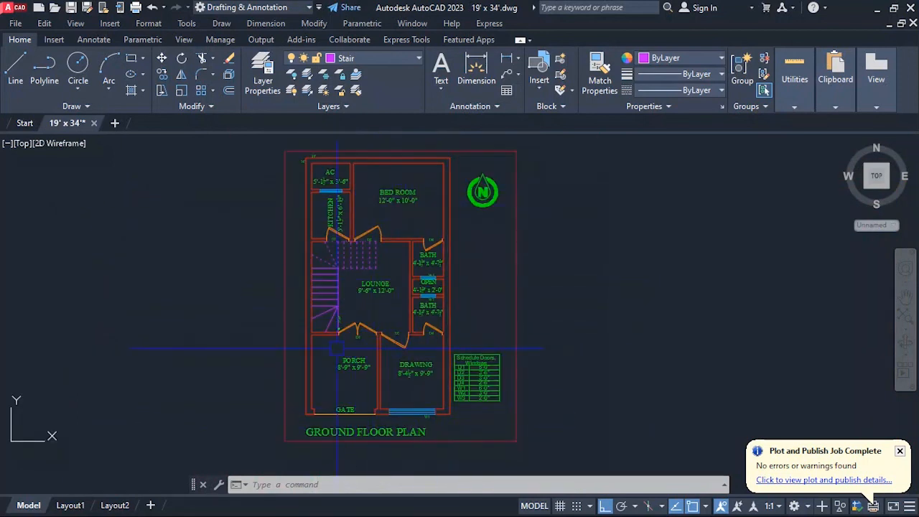
scroll(365, 254, up, 2)
scroll(372, 255, up, 2)
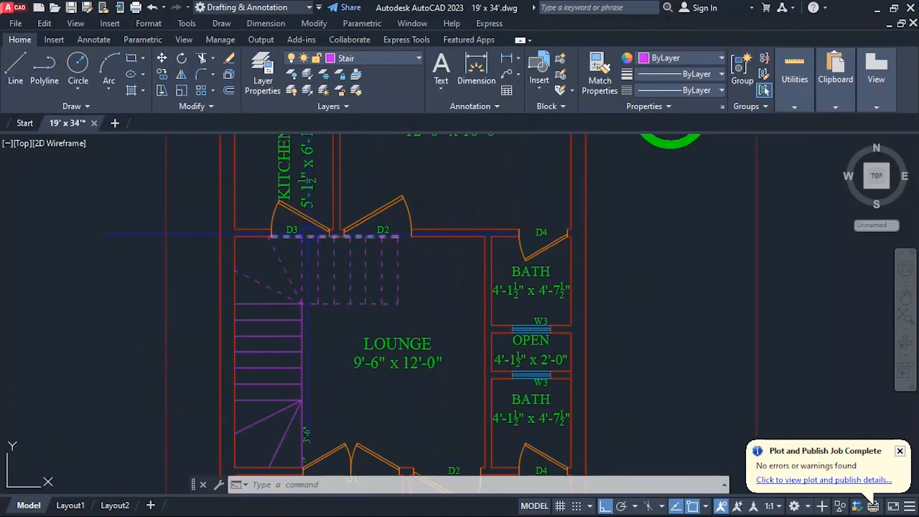
scroll(389, 226, down, 4)
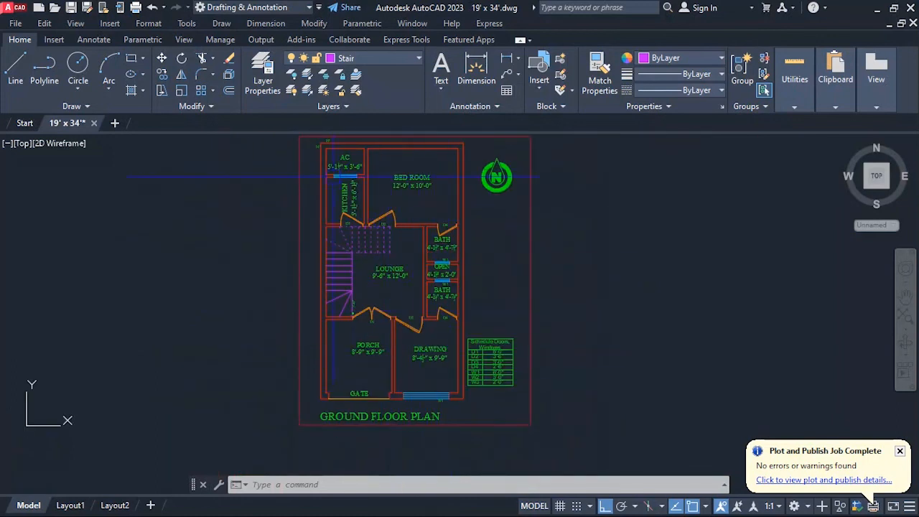
scroll(374, 331, down, 4)
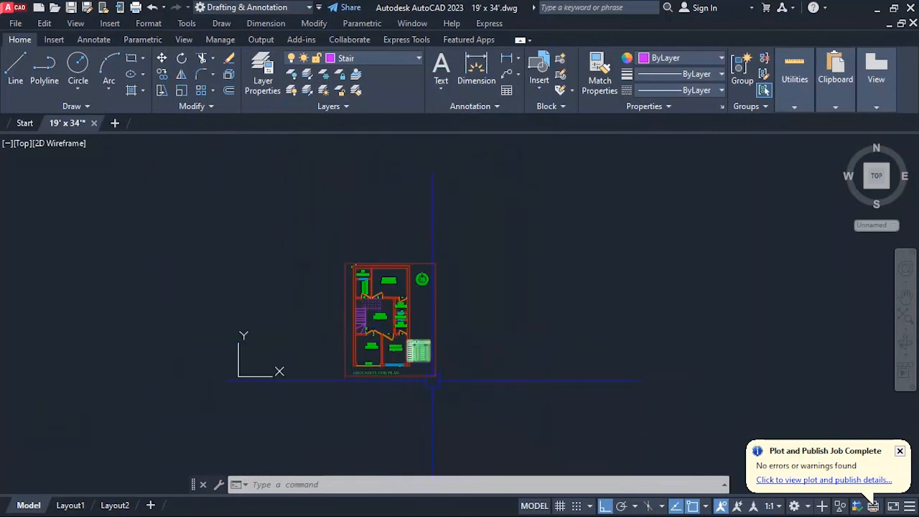
scroll(375, 291, up, 4)
scroll(376, 292, down, 2)
scroll(497, 251, up, 4)
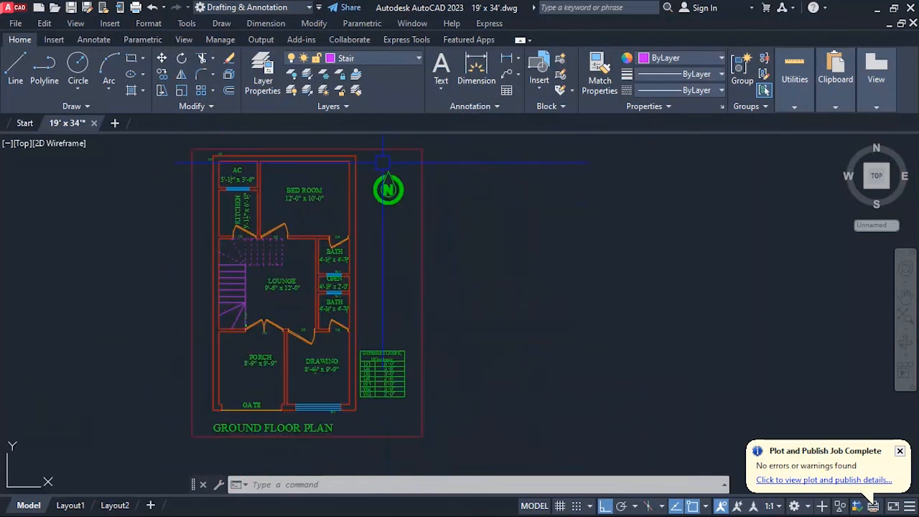
scroll(496, 251, down, 3)
scroll(488, 247, up, 3)
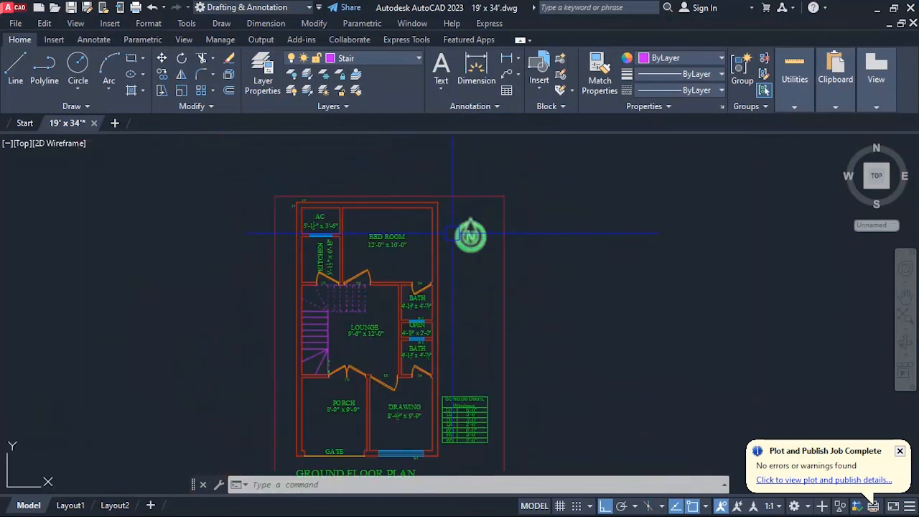
scroll(460, 241, up, 4)
scroll(502, 272, down, 5)
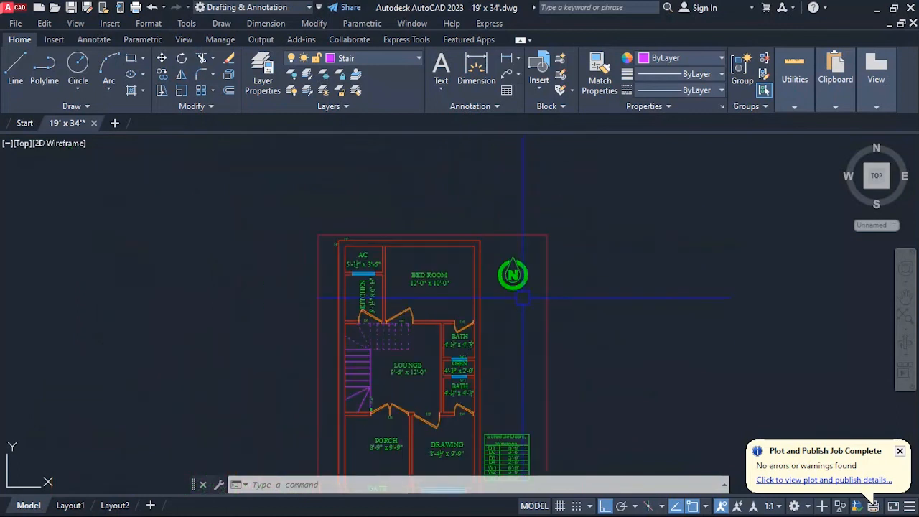
scroll(443, 262, up, 2)
scroll(424, 277, down, 2)
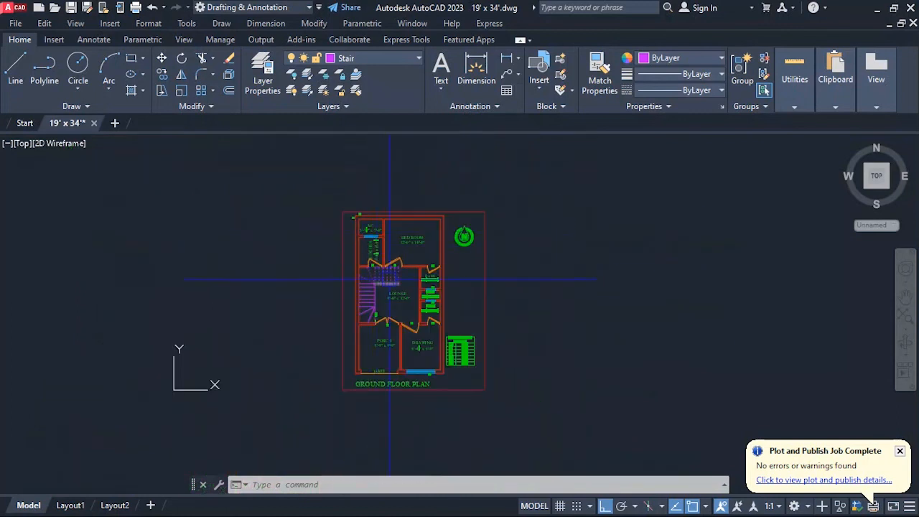
scroll(412, 313, up, 2)
scroll(391, 305, down, 2)
scroll(386, 302, up, 2)
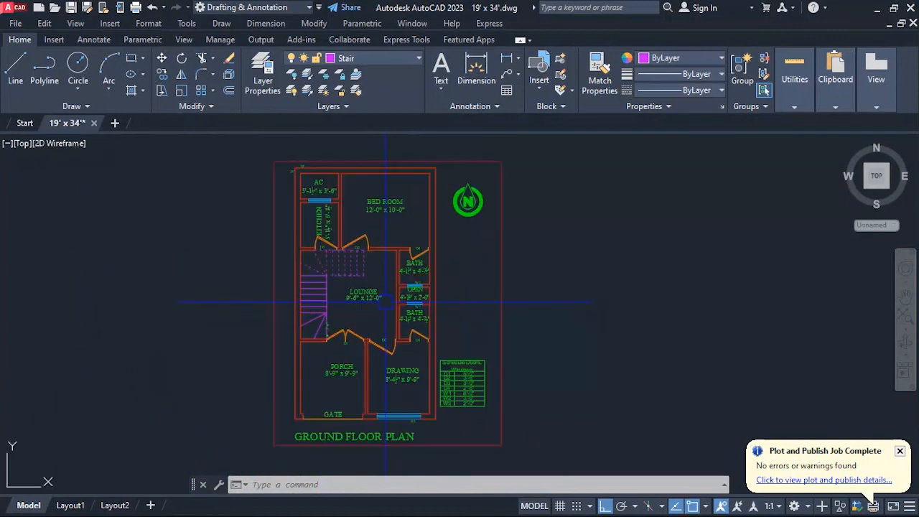